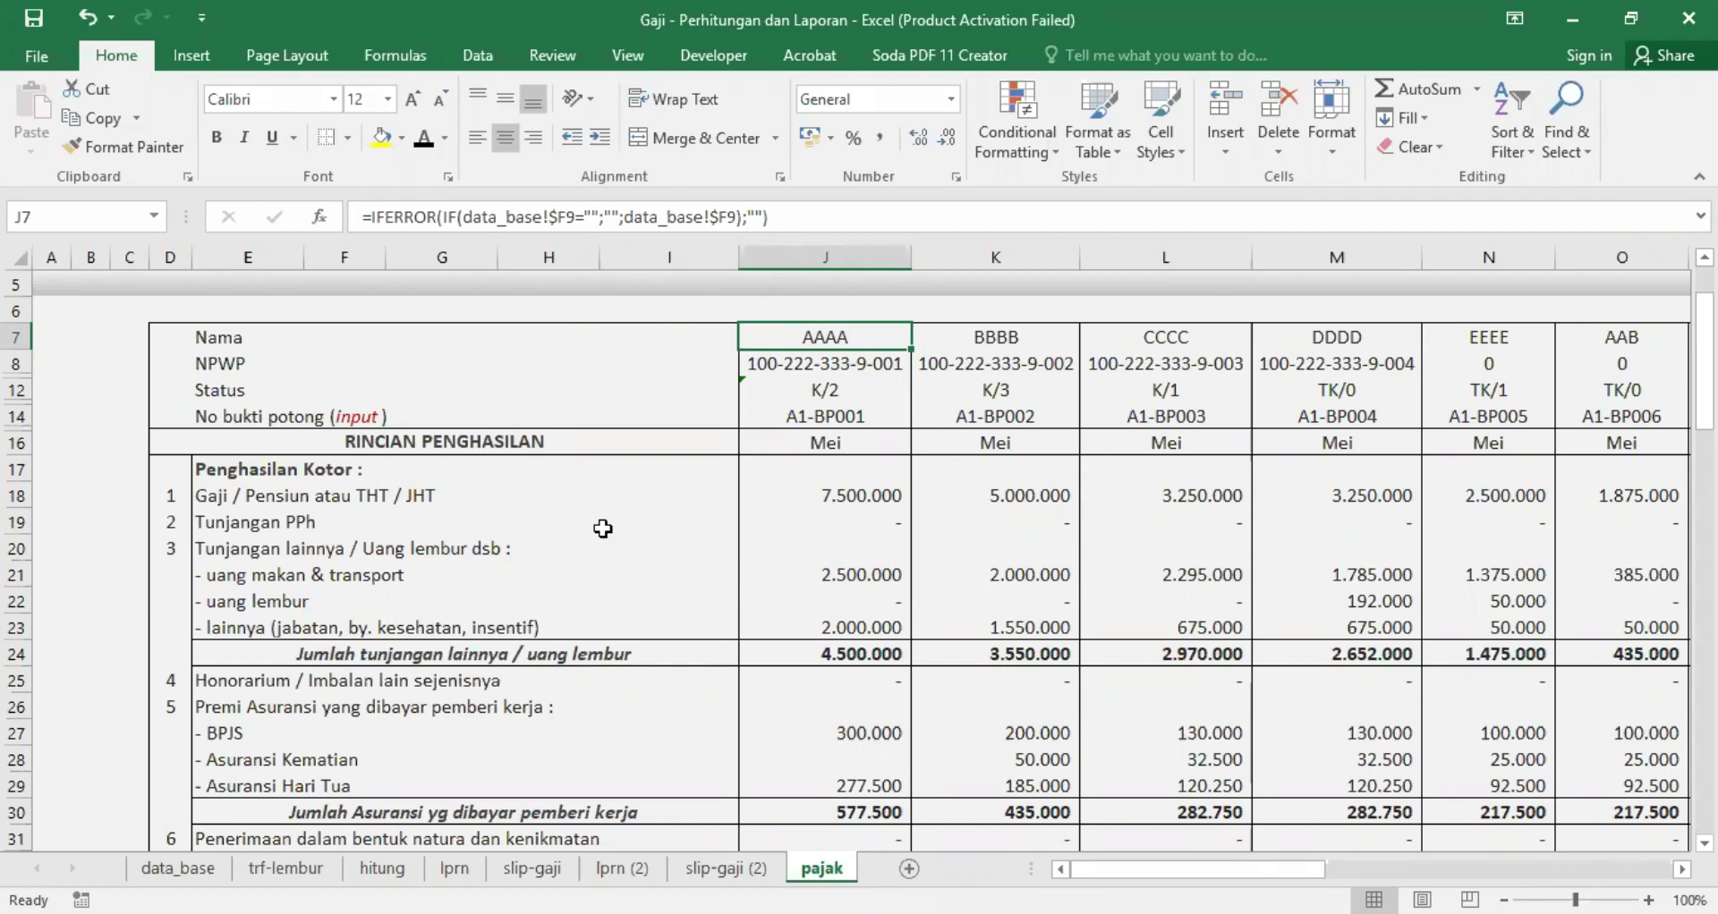
Step: Select the RINCIAN PENGHASILAN row and the AAAA and BBBB columns, then inspect J18's salary lookup formula
left_click(18, 442)
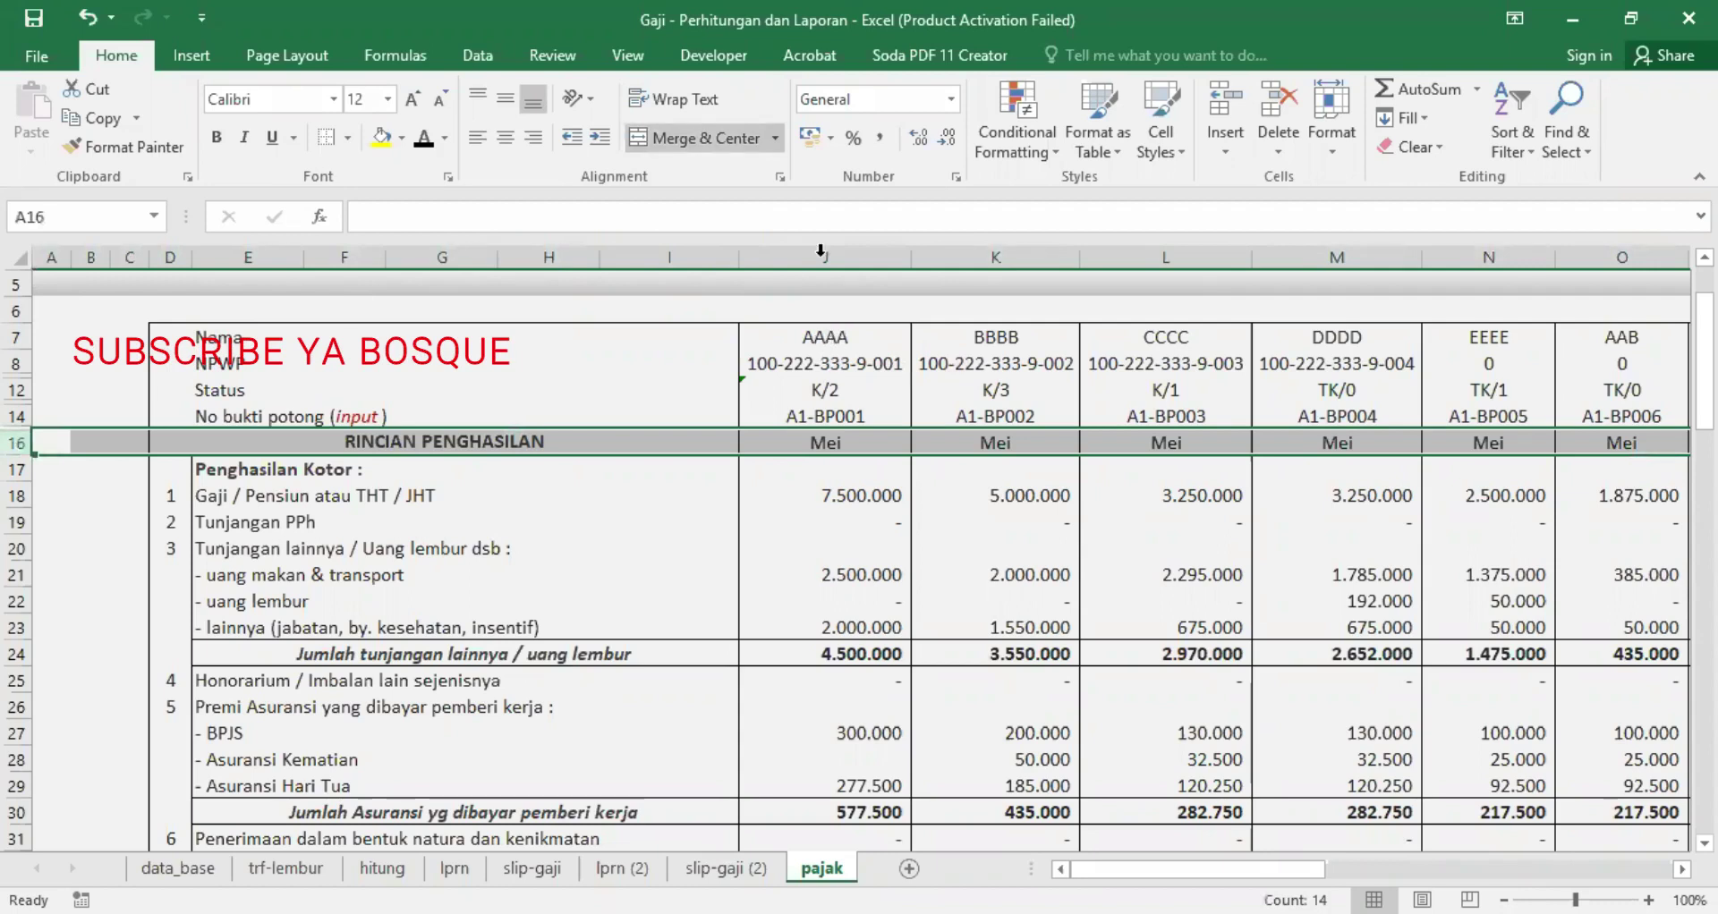
left_click(976, 258)
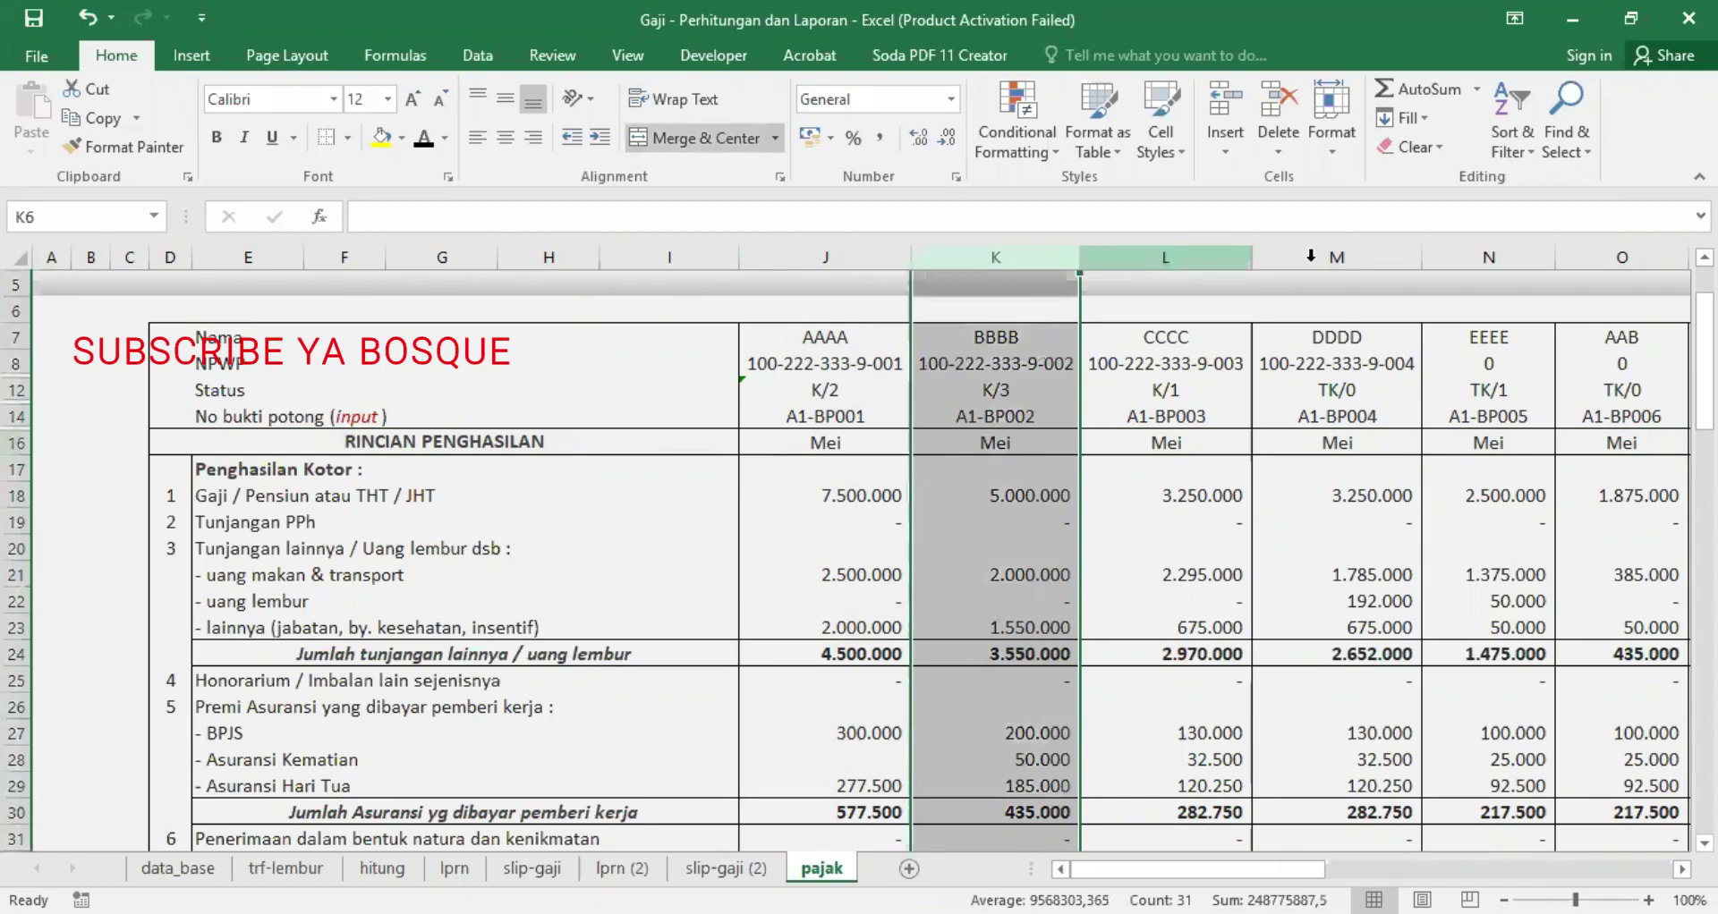
key("Right")
key("Right")
key("ctrl+space")
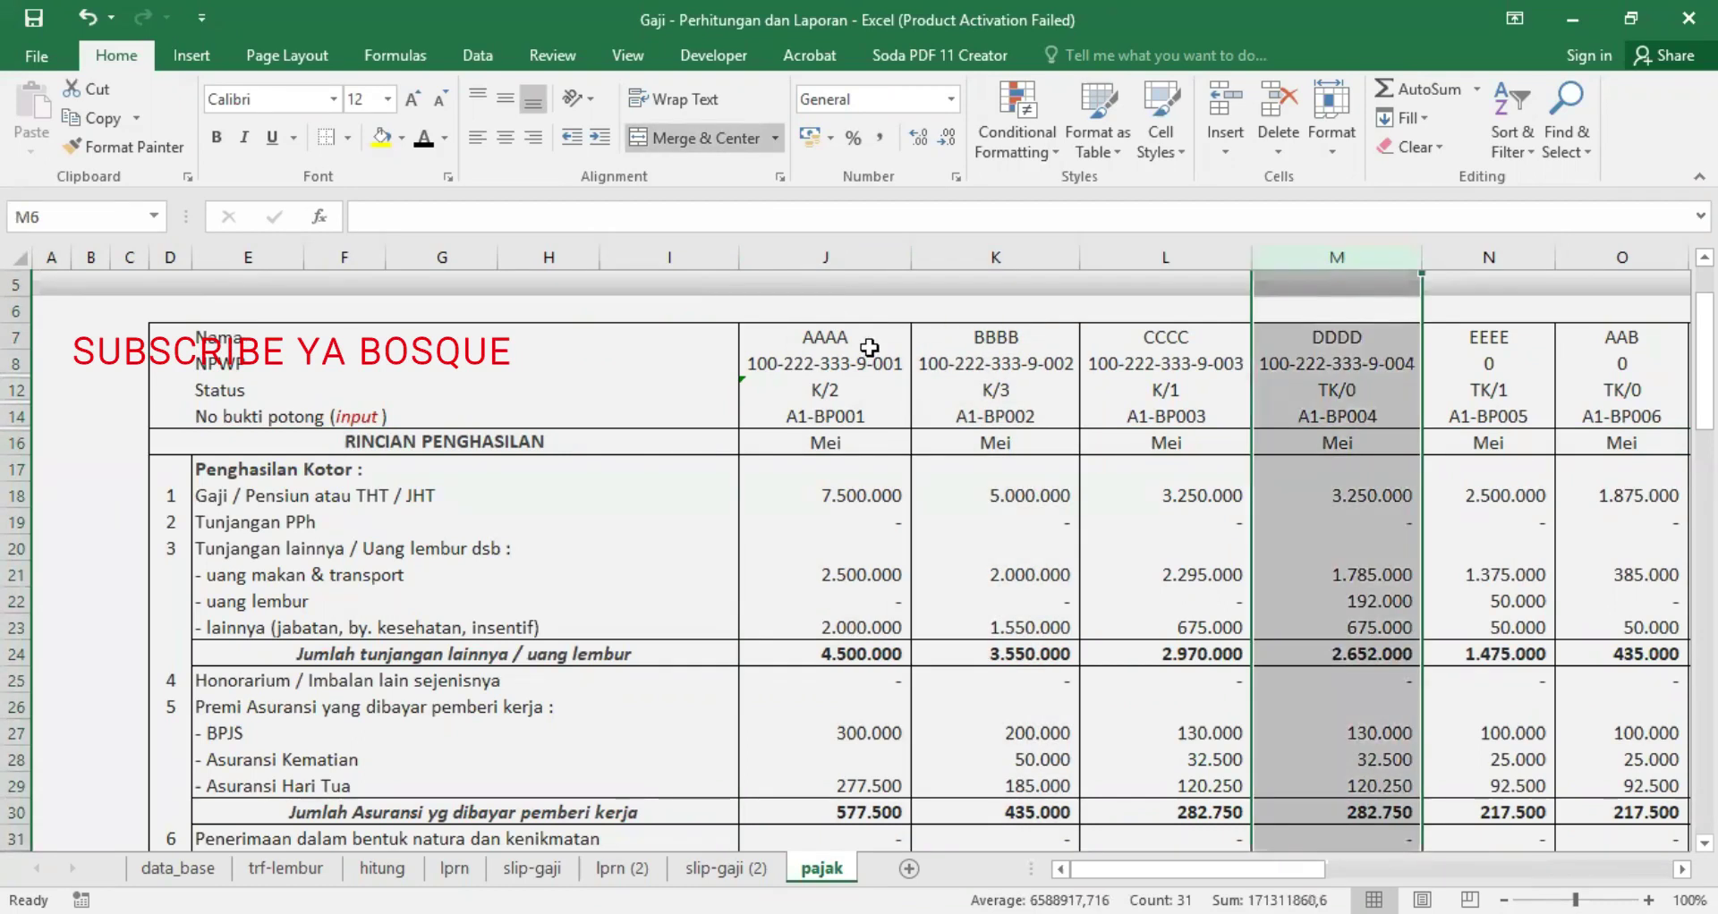
left_click(825, 255)
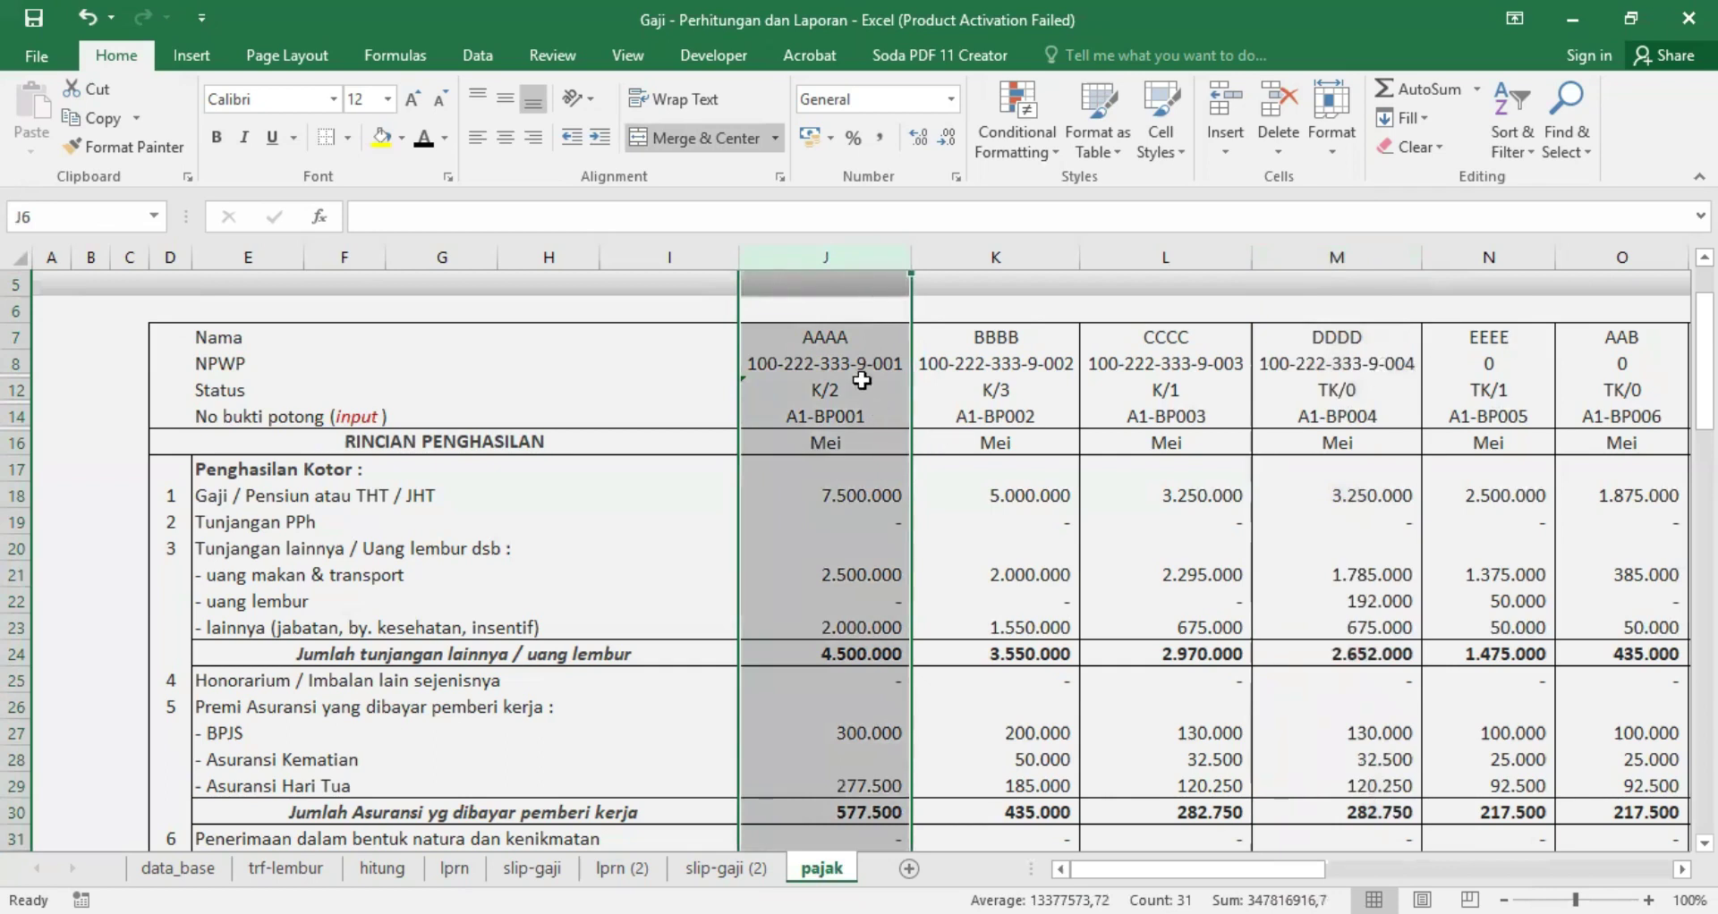
left_click(839, 488)
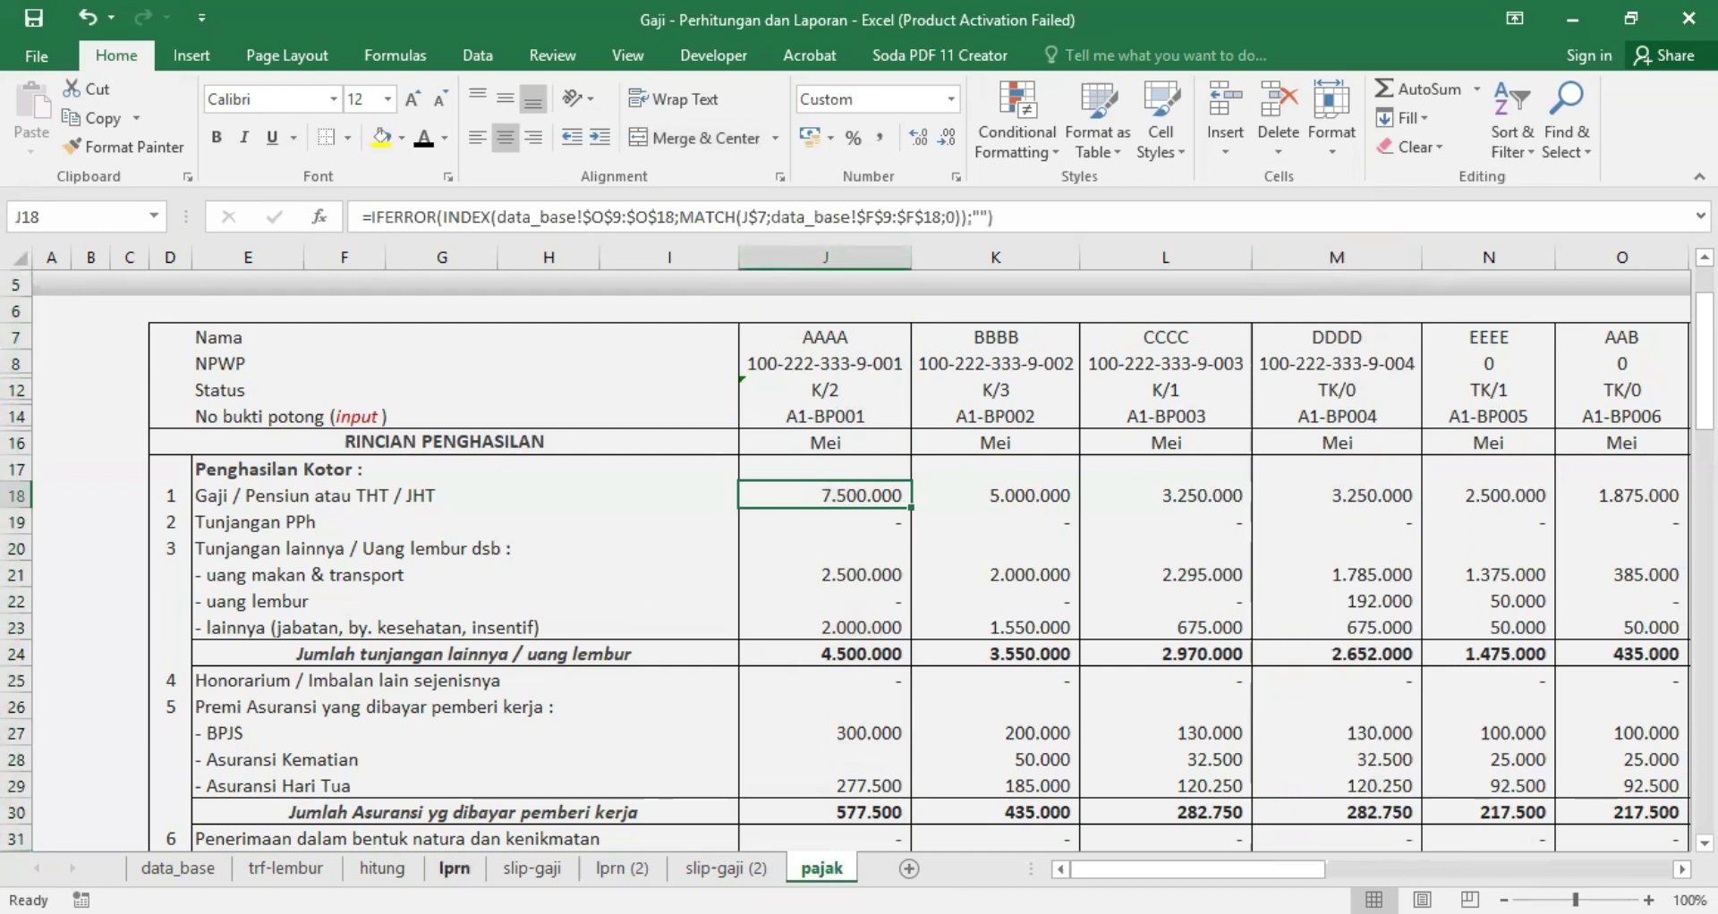
Step: Browse the lprn and slip-gaji sheets, then bring up lprn (2) for comparison
left_click(455, 868)
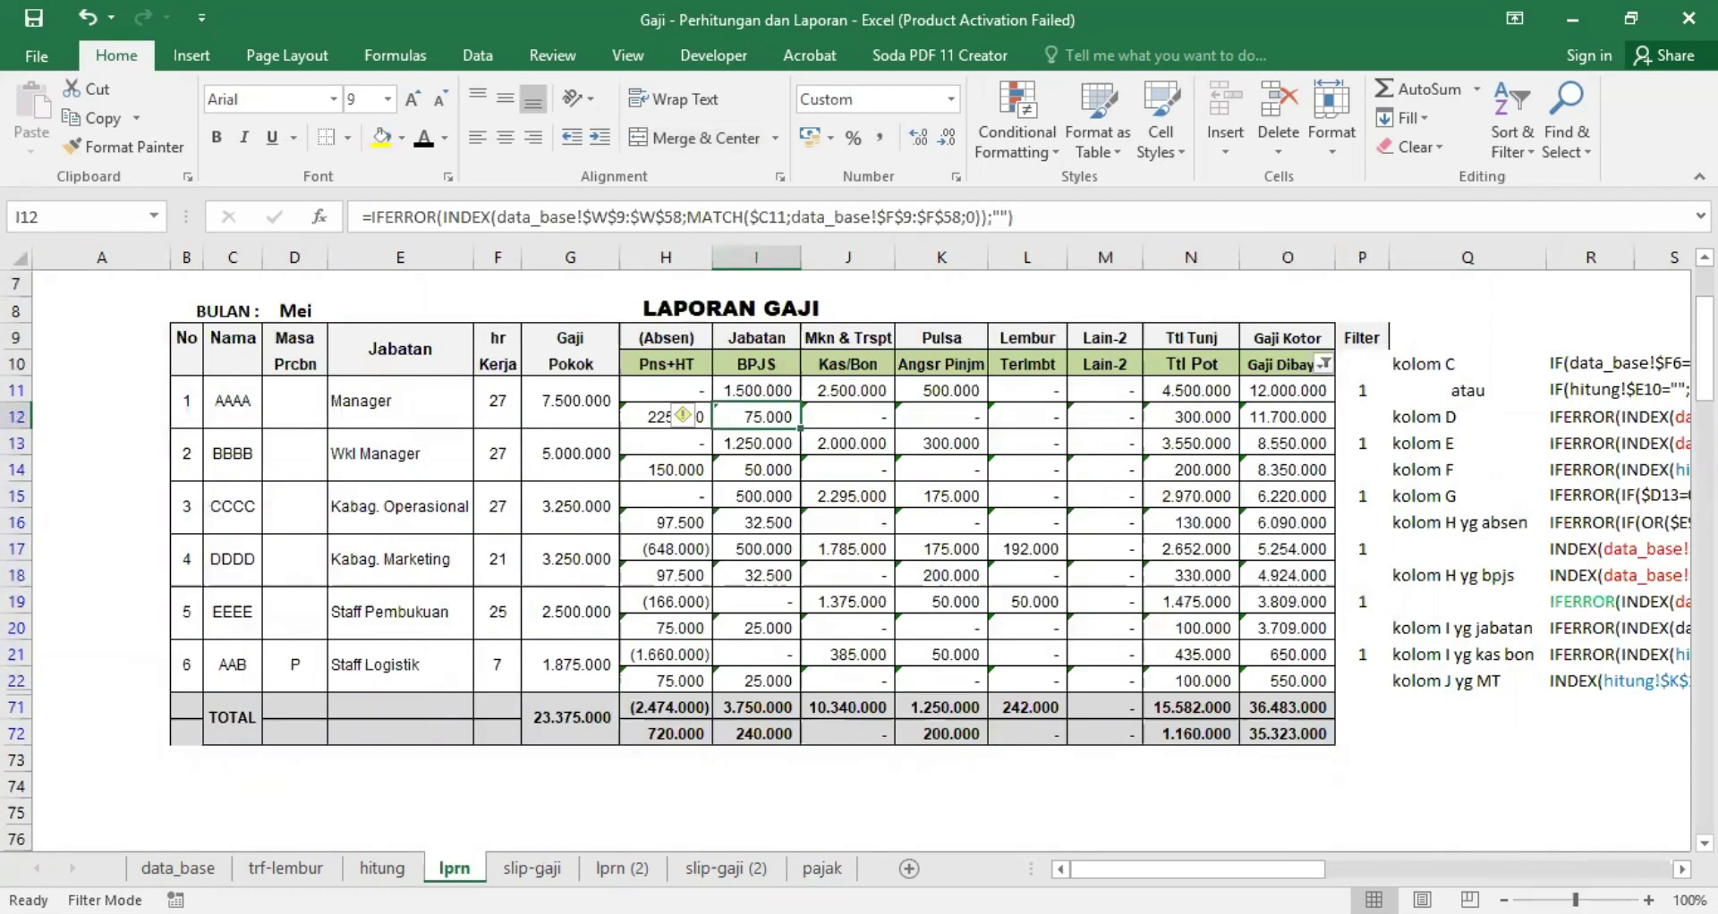
left_click(531, 868)
scroll(1162, 568, "up", 5)
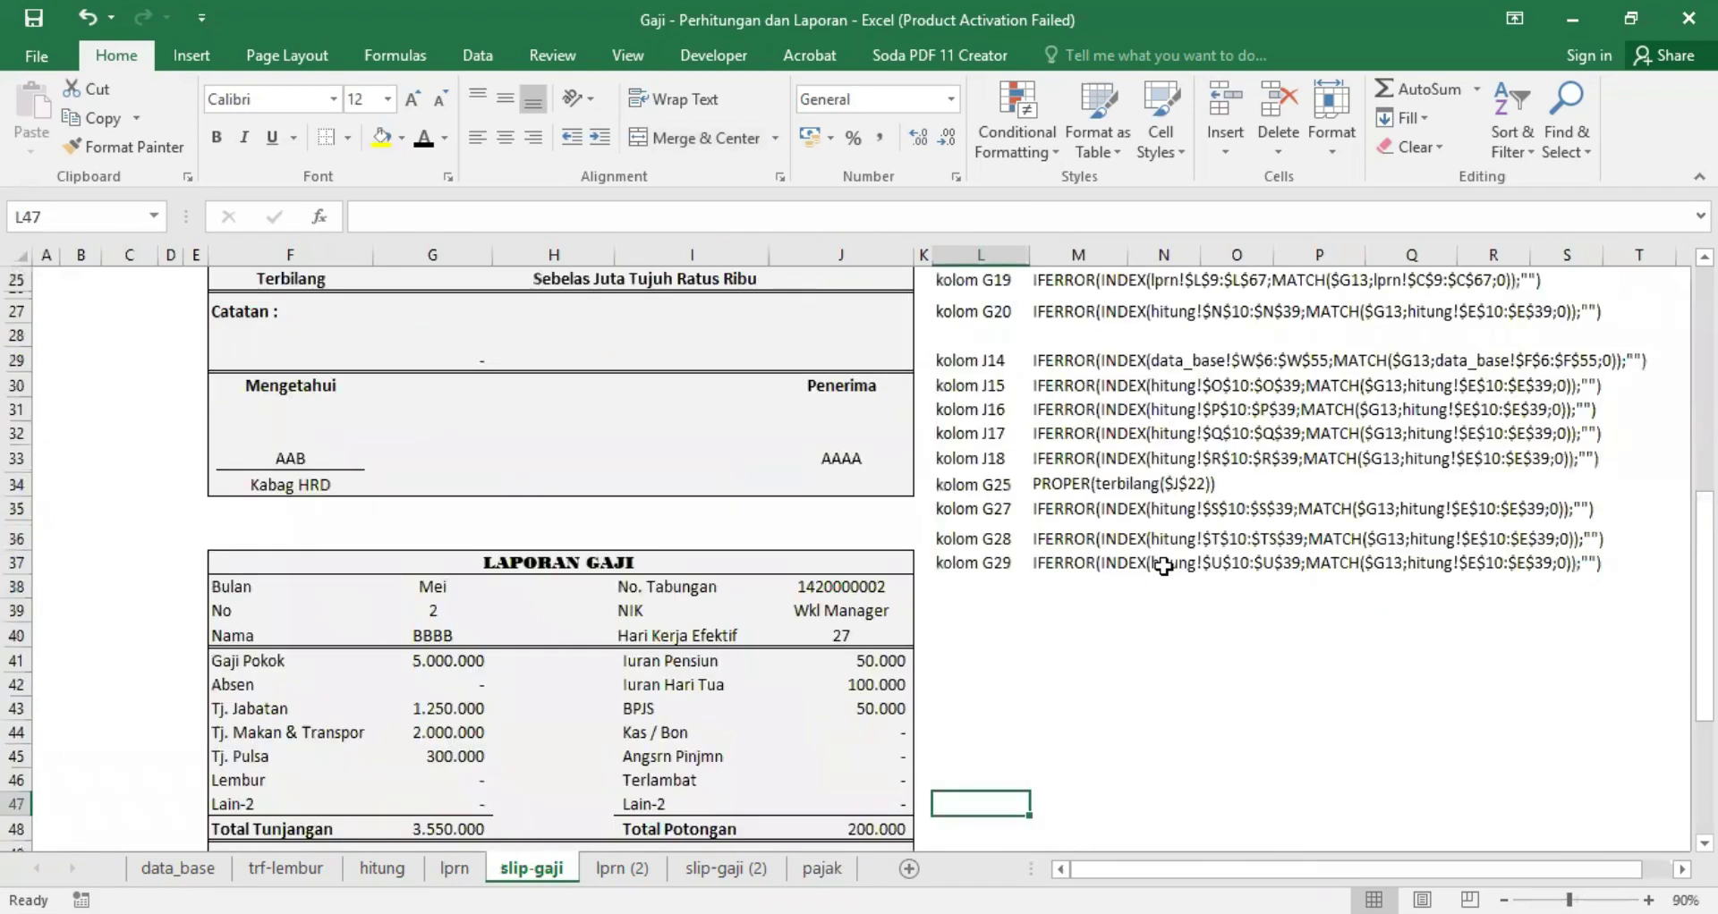
scroll(1163, 565, "up", 5)
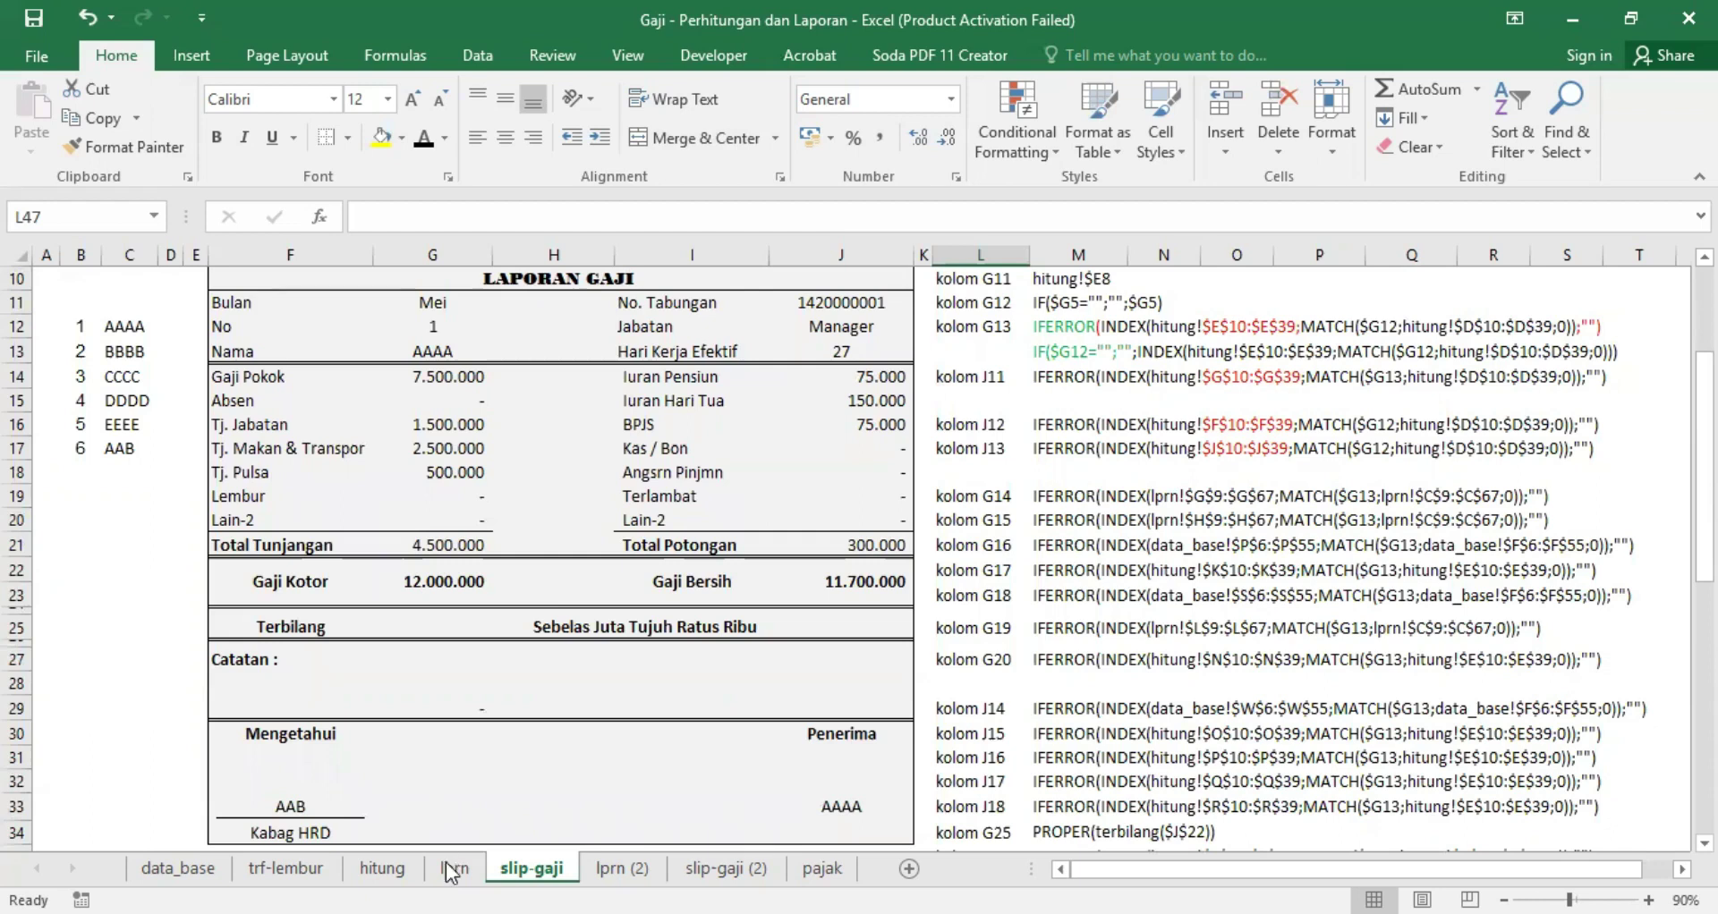
key("ctrl+Page_Up")
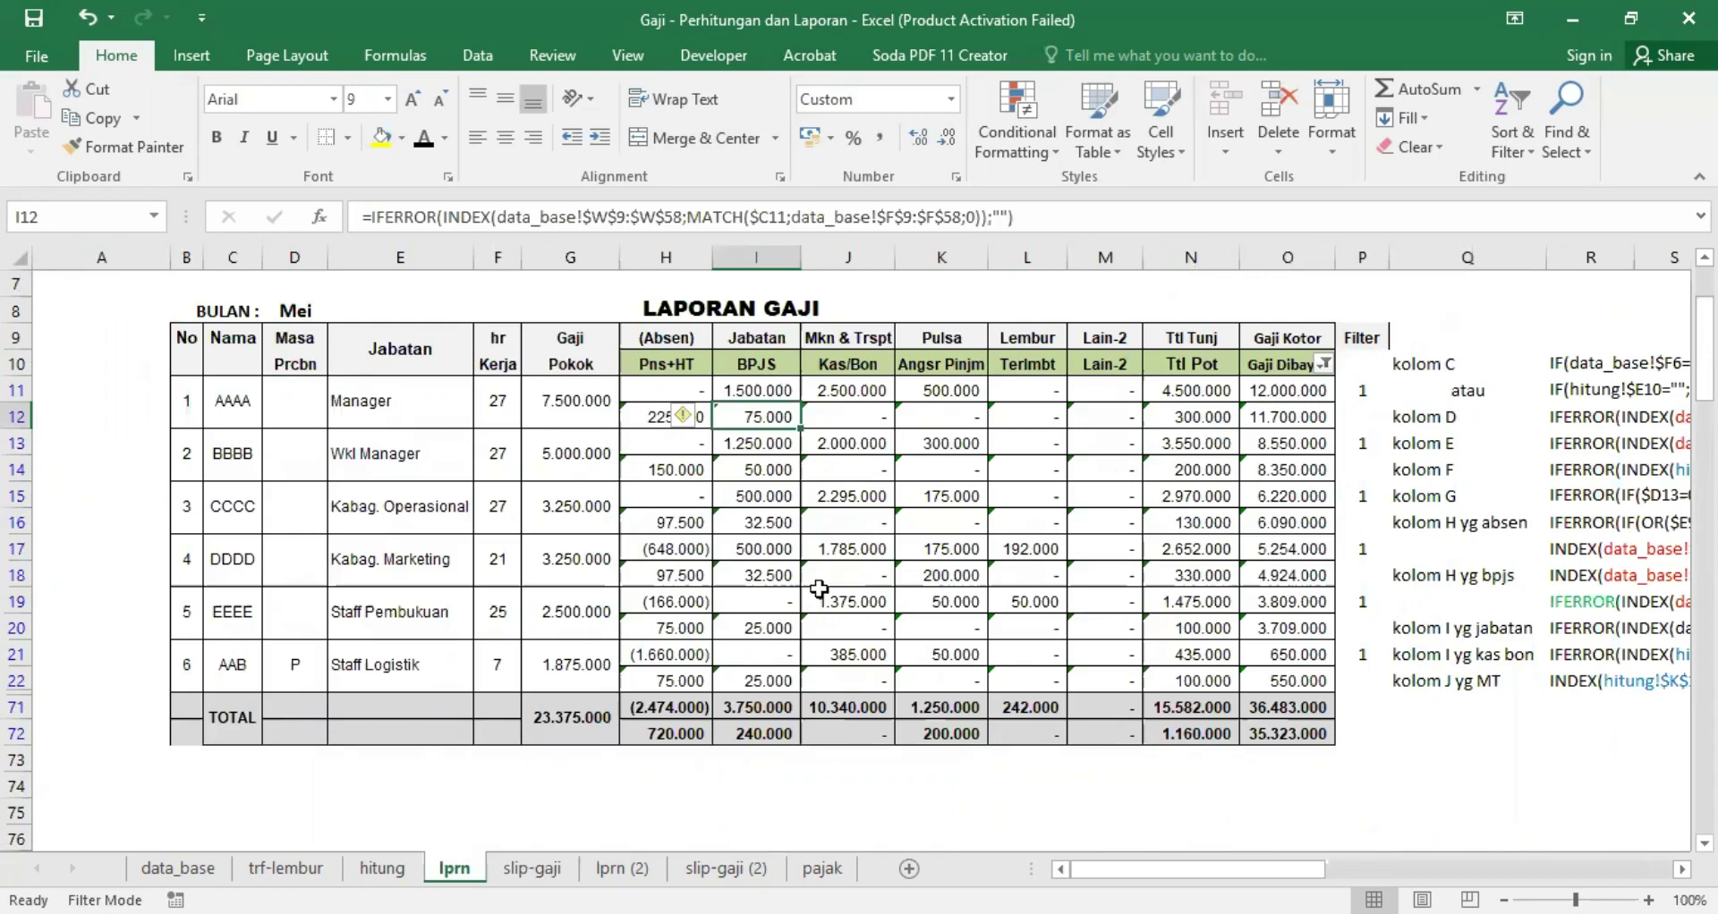
left_click(621, 868)
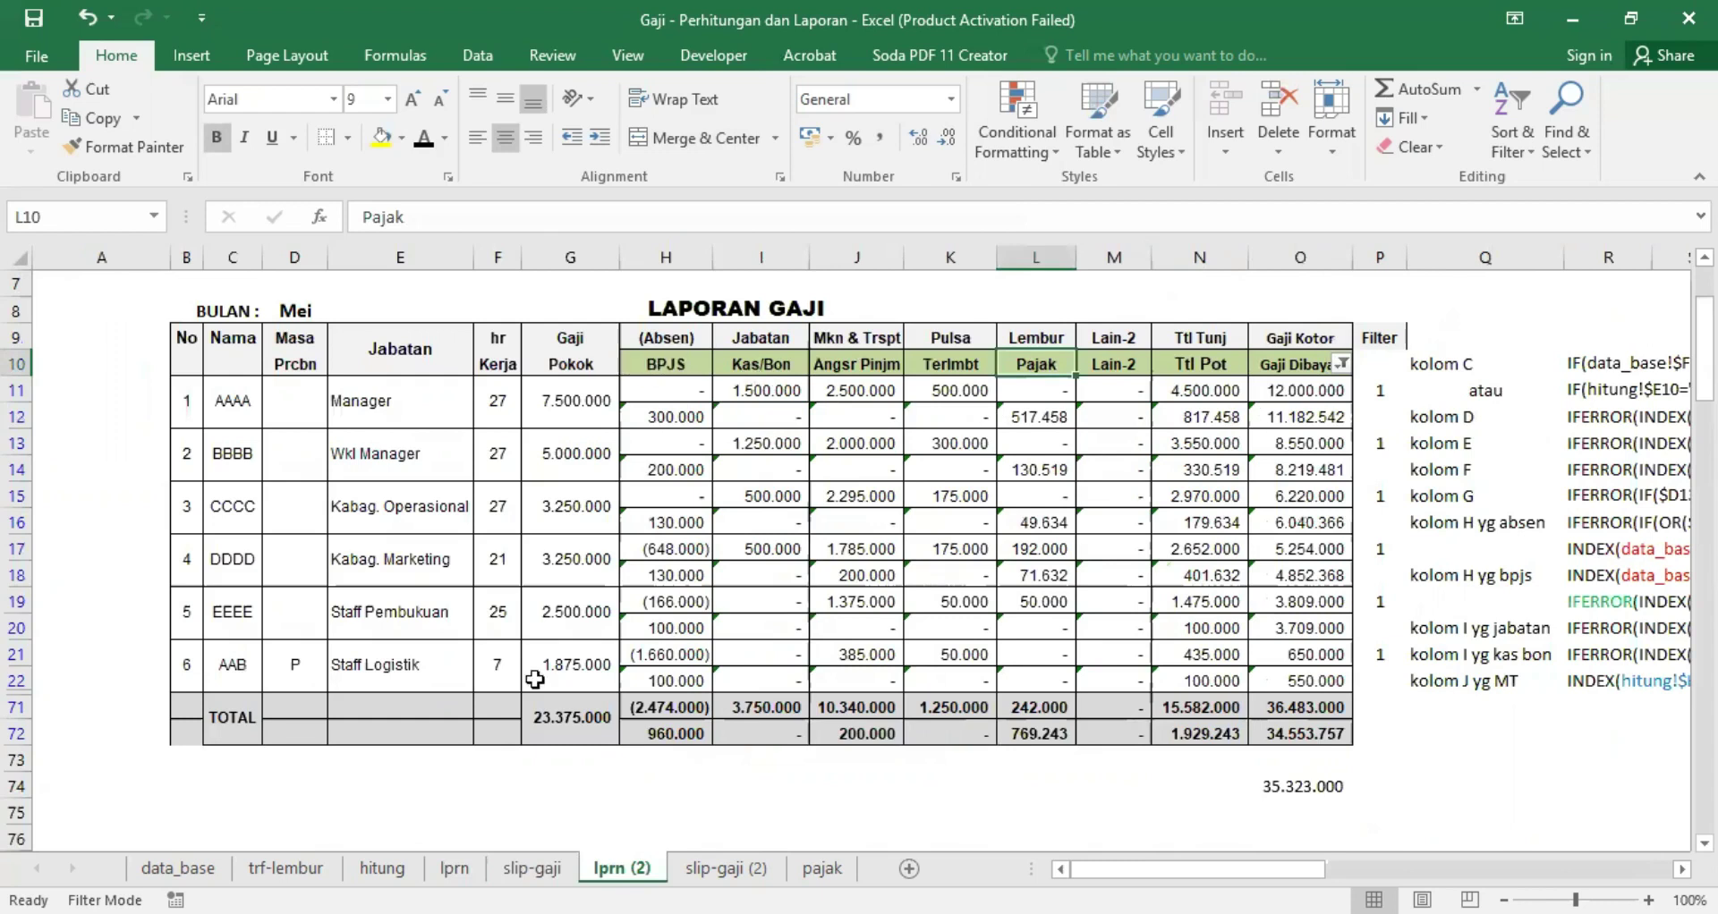
left_click(452, 863)
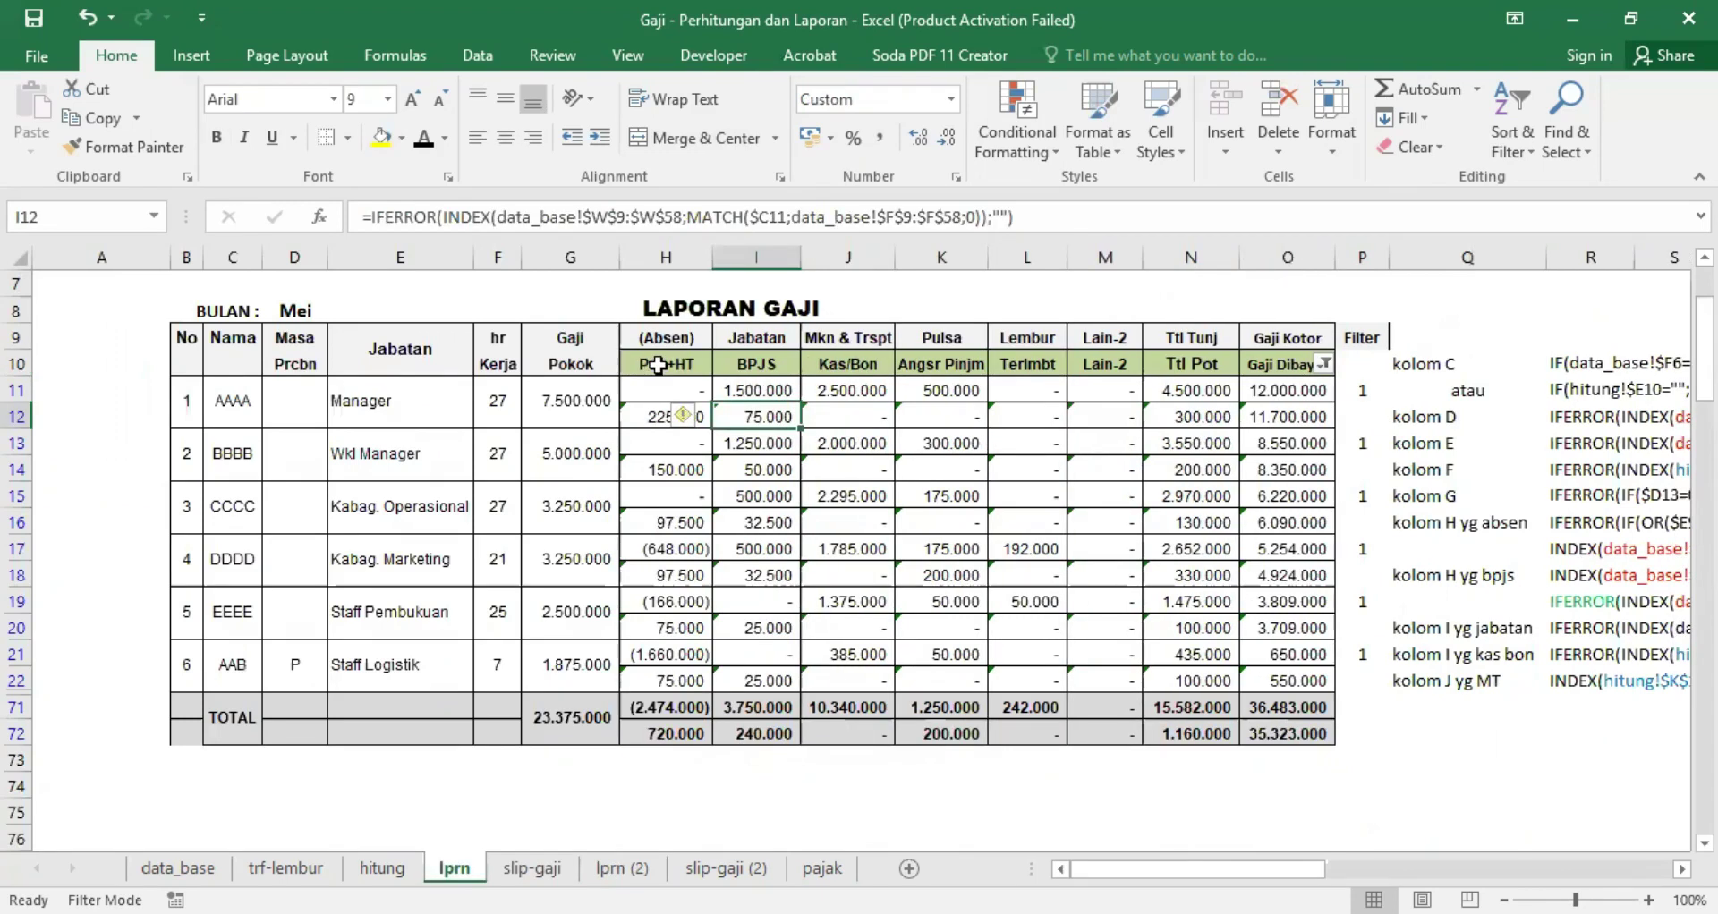
left_click(662, 364)
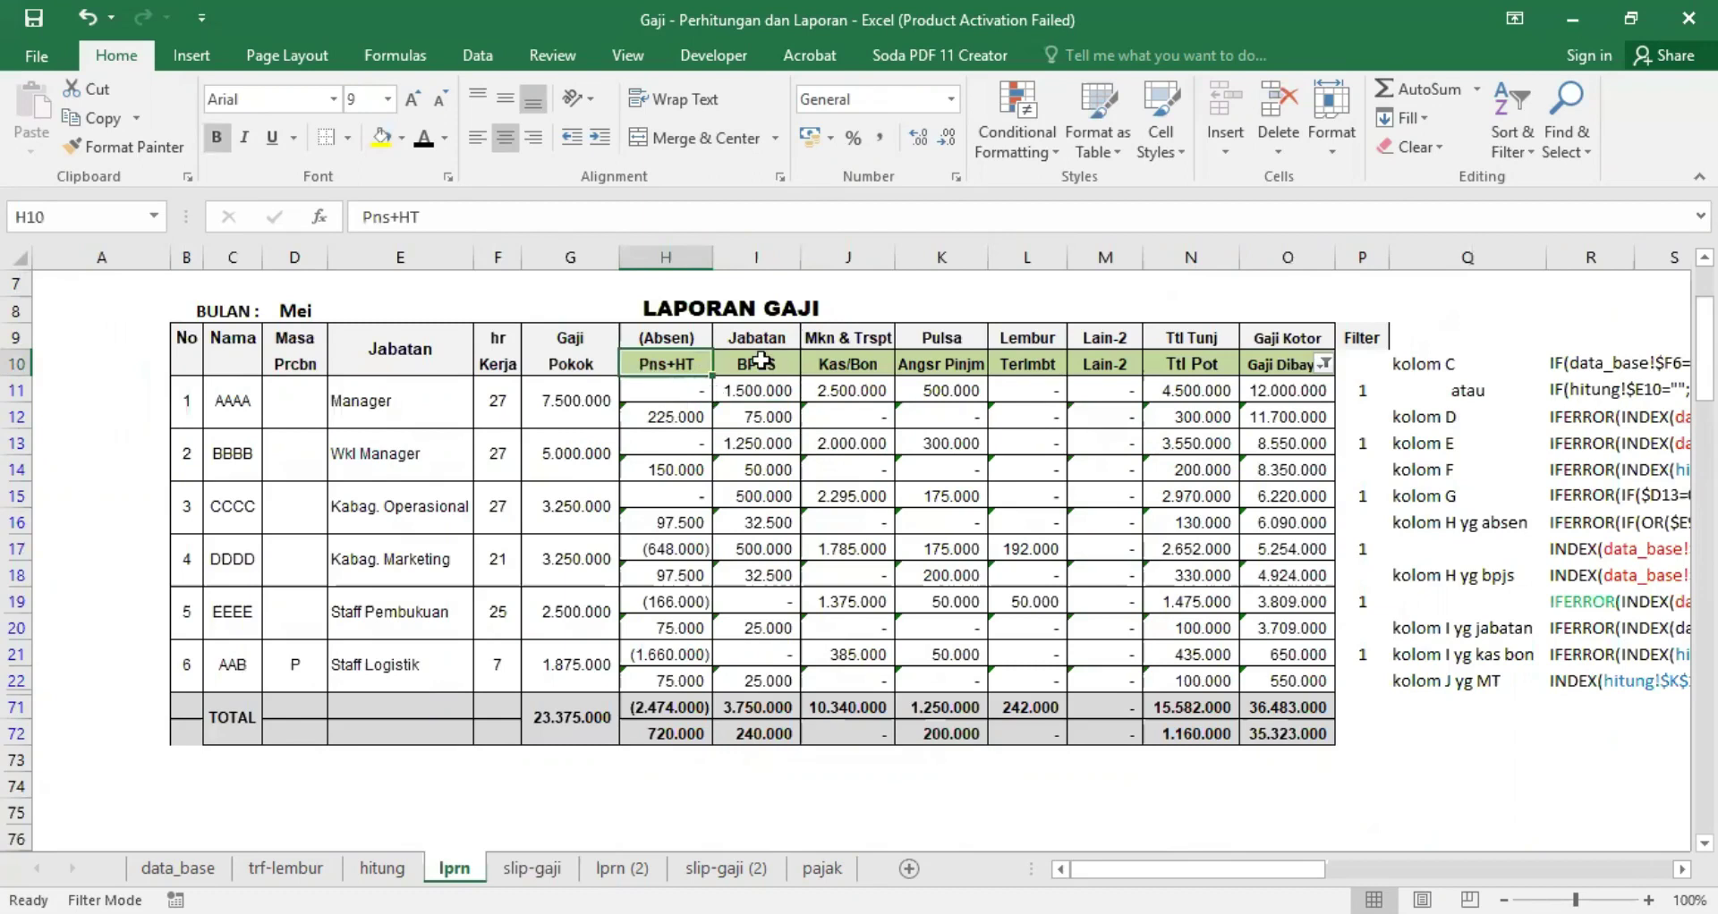
left_click(760, 360)
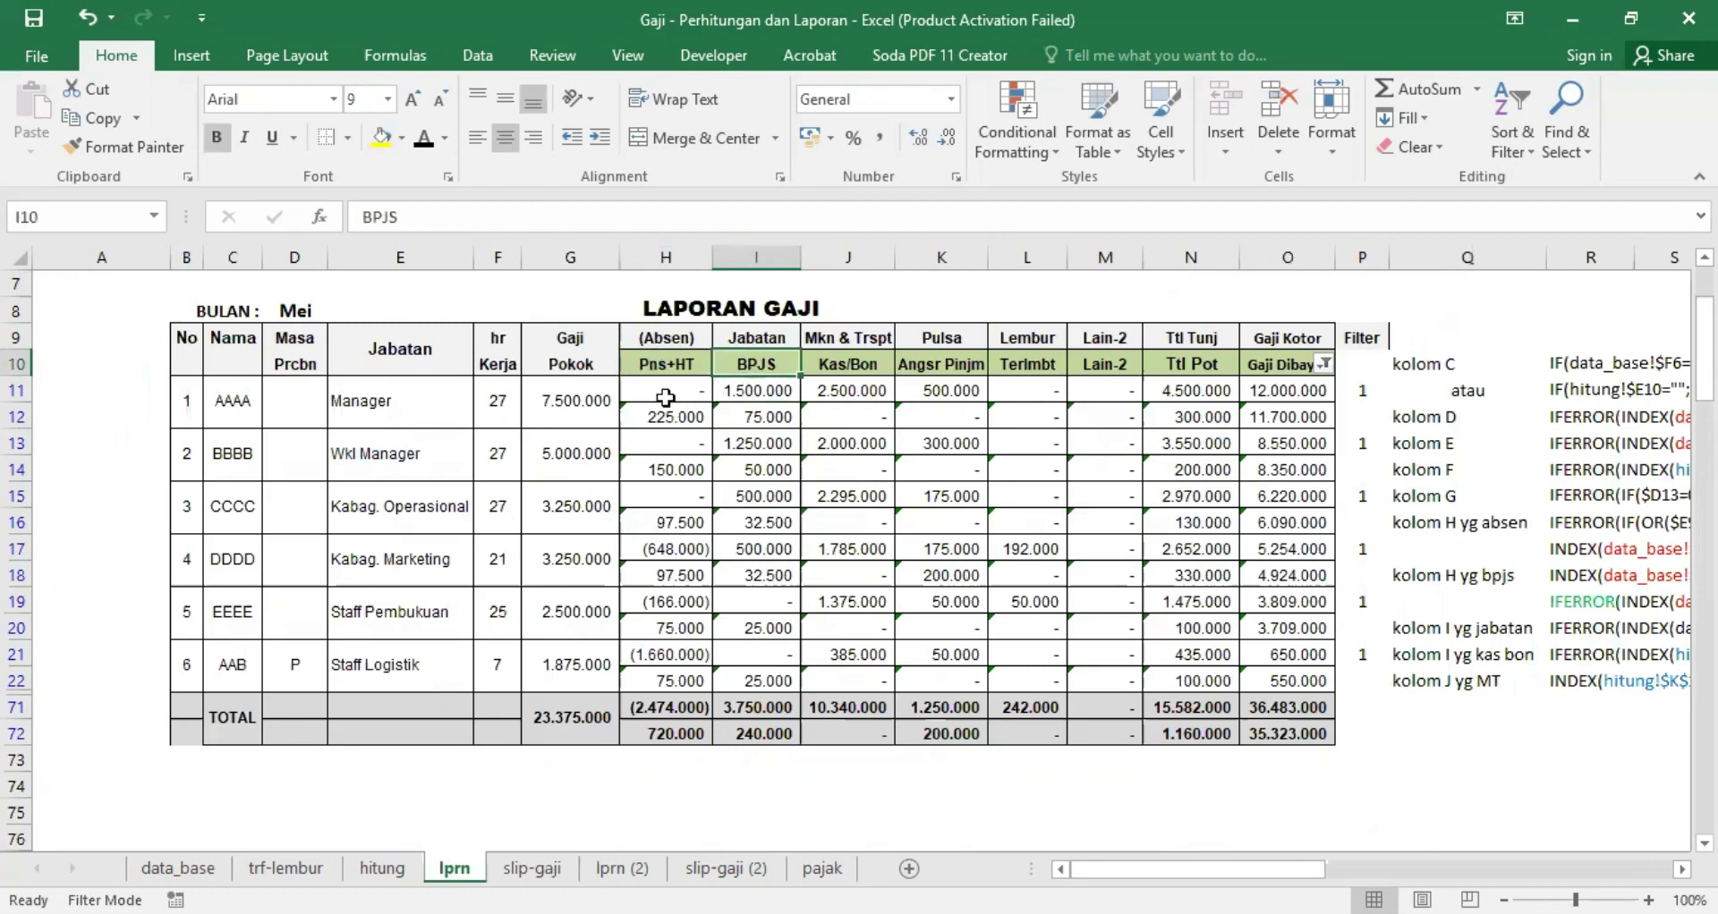
left_click(653, 358)
left_click(621, 868)
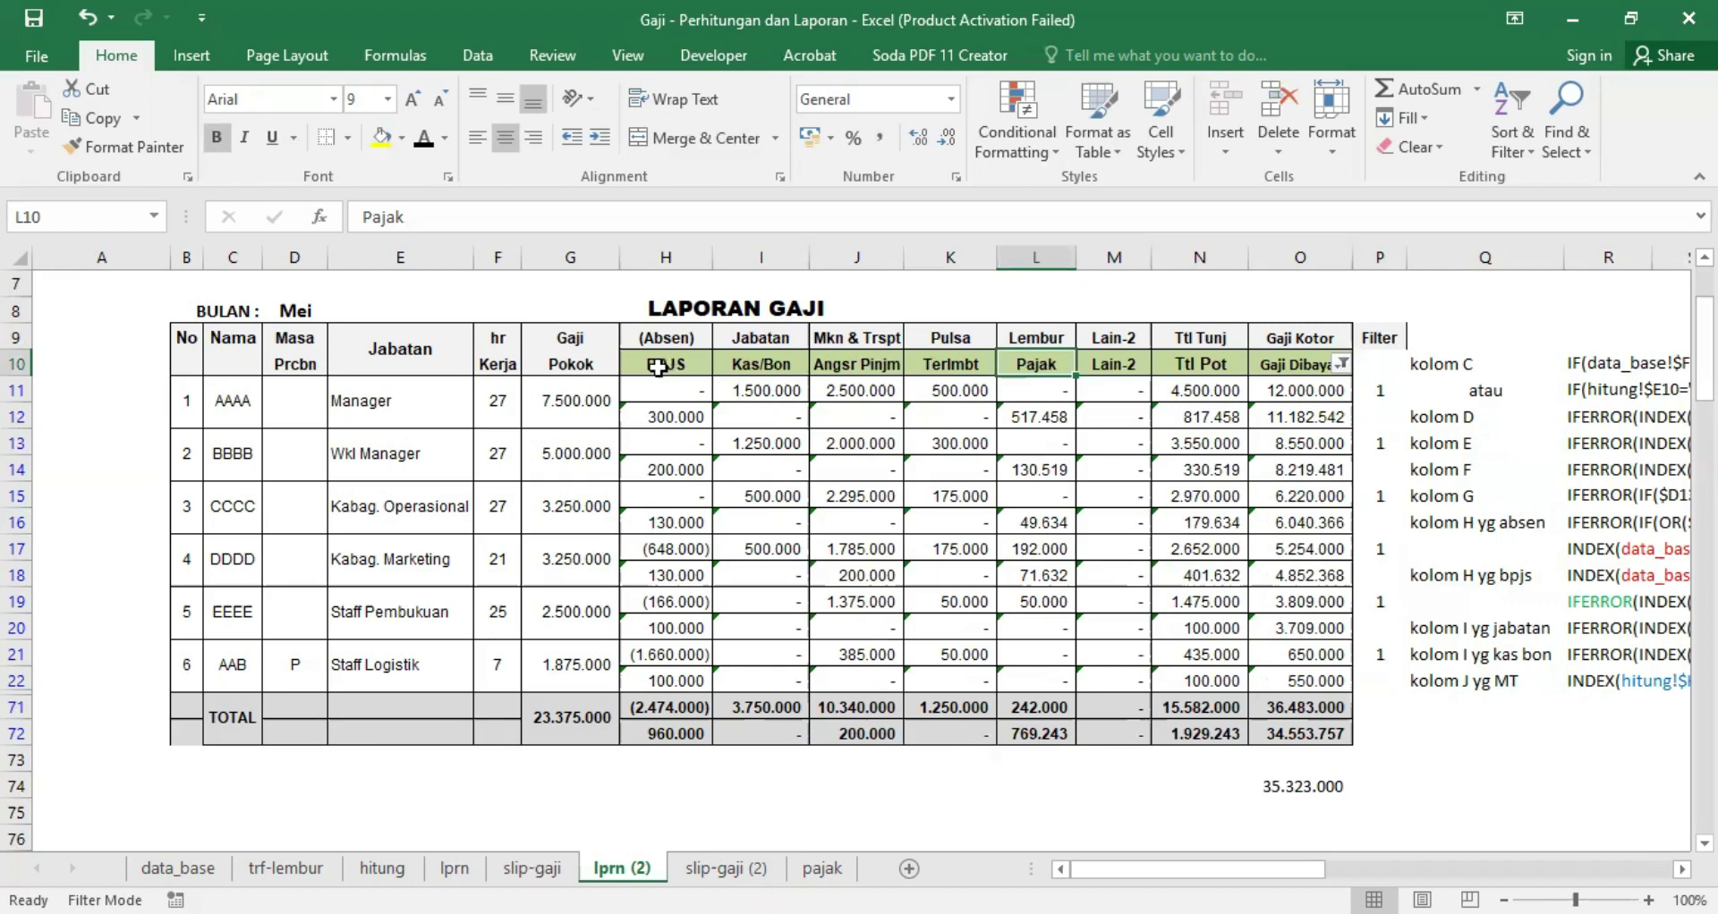
left_click(658, 421)
left_click(455, 868)
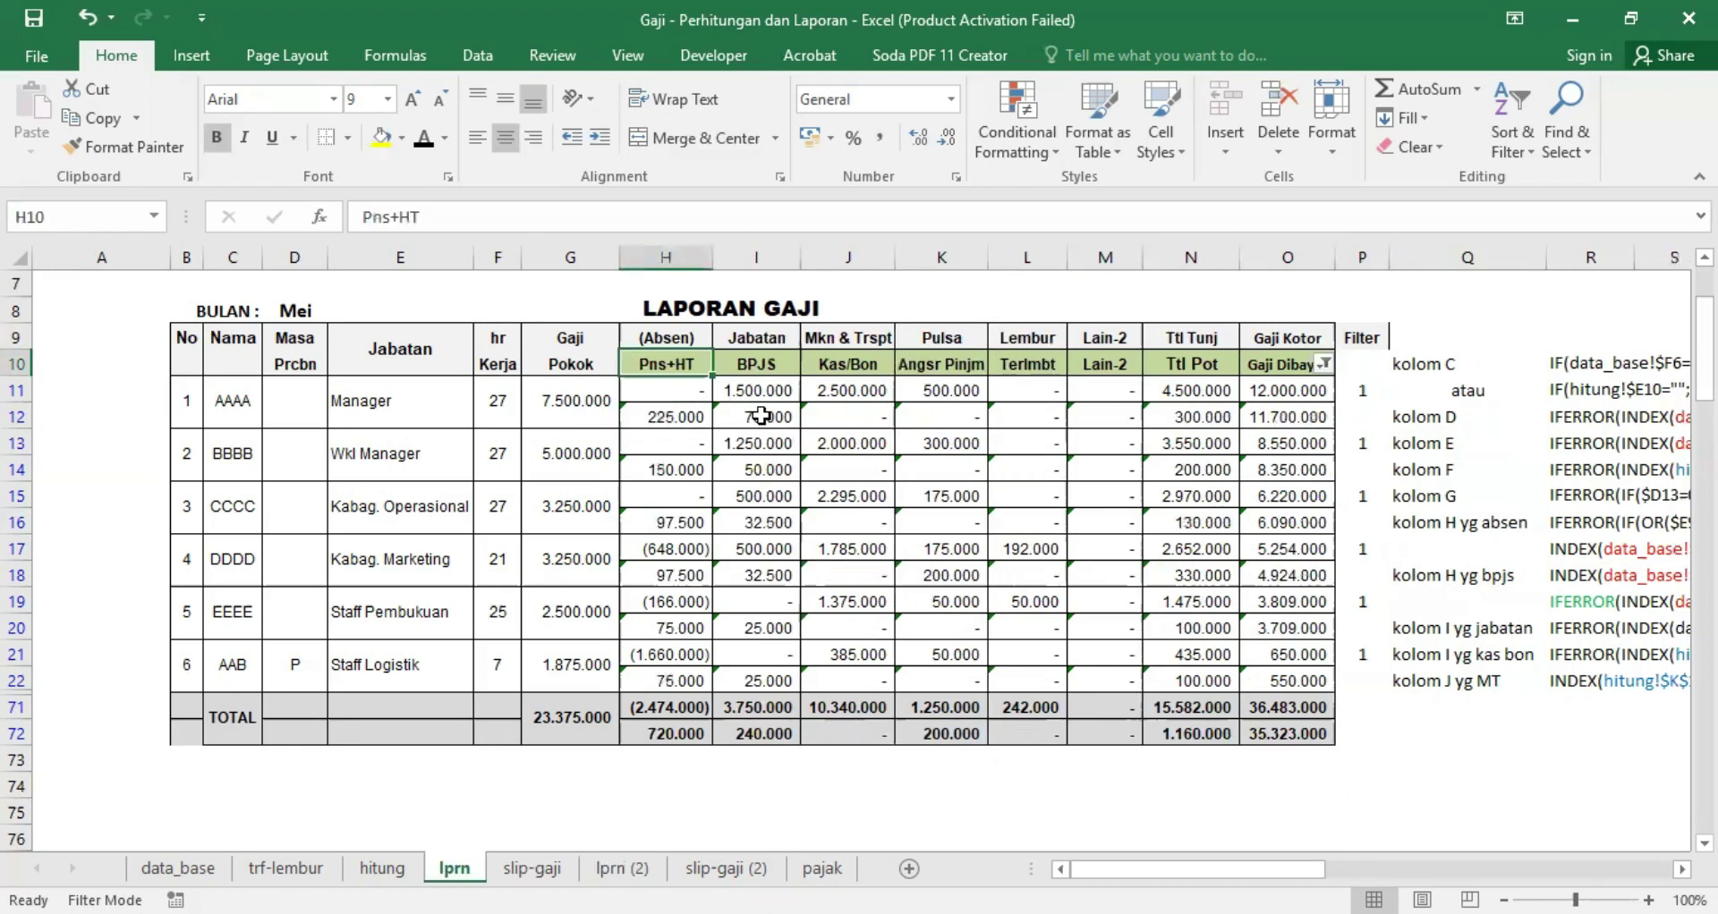
left_click(760, 415)
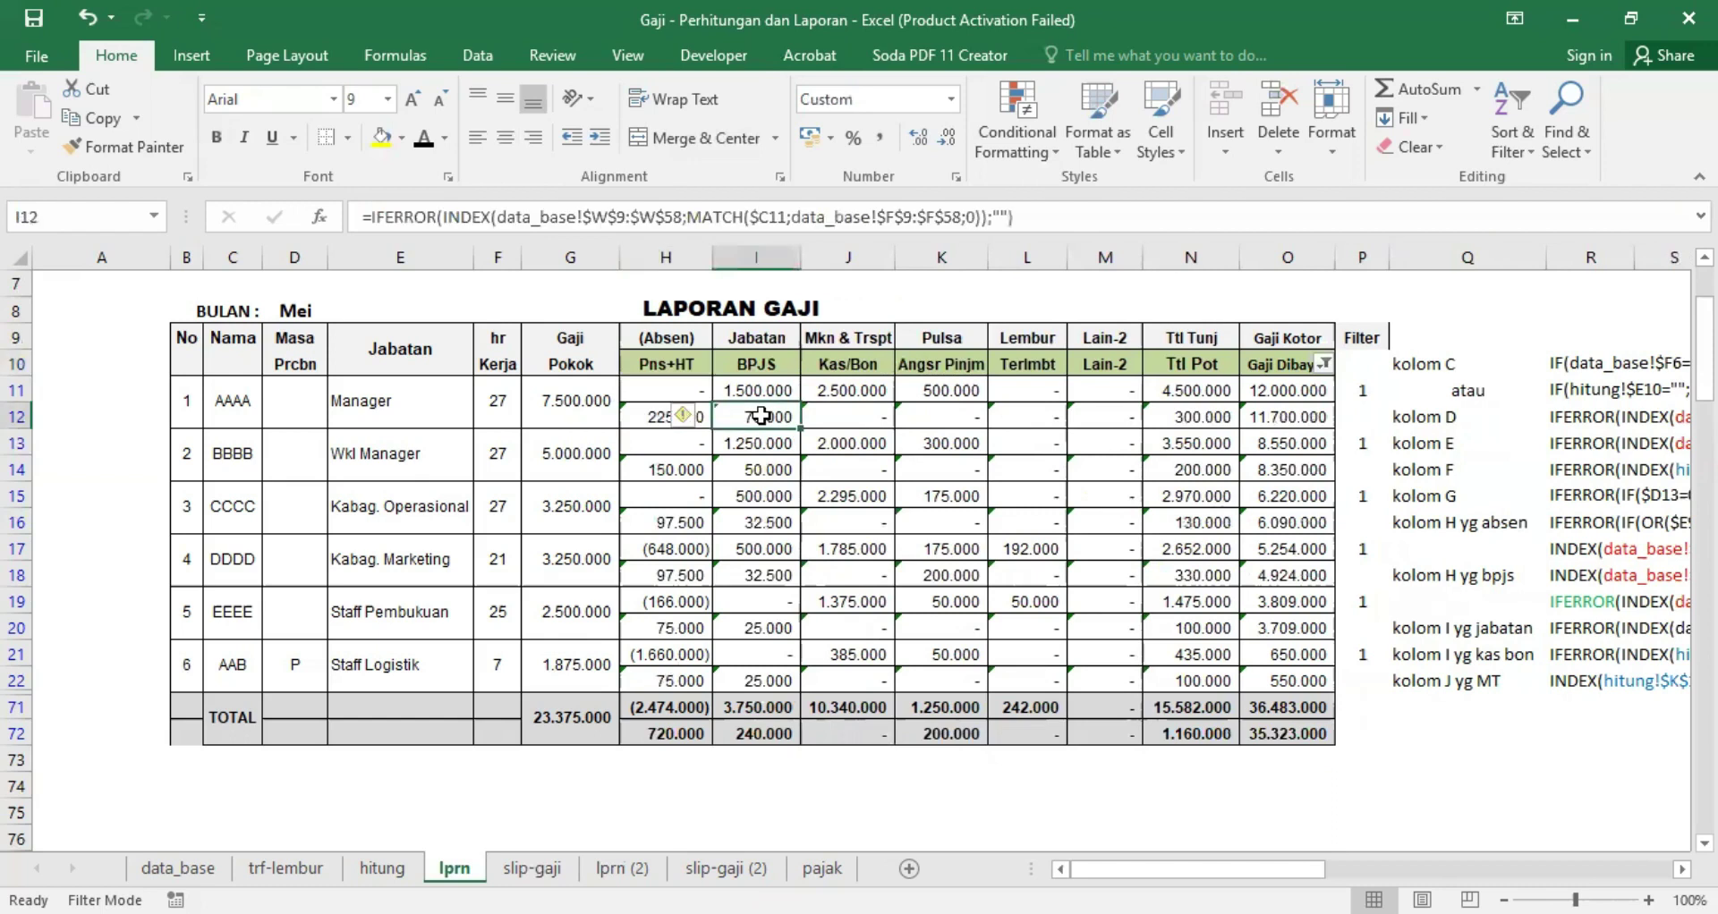
left_click(647, 415)
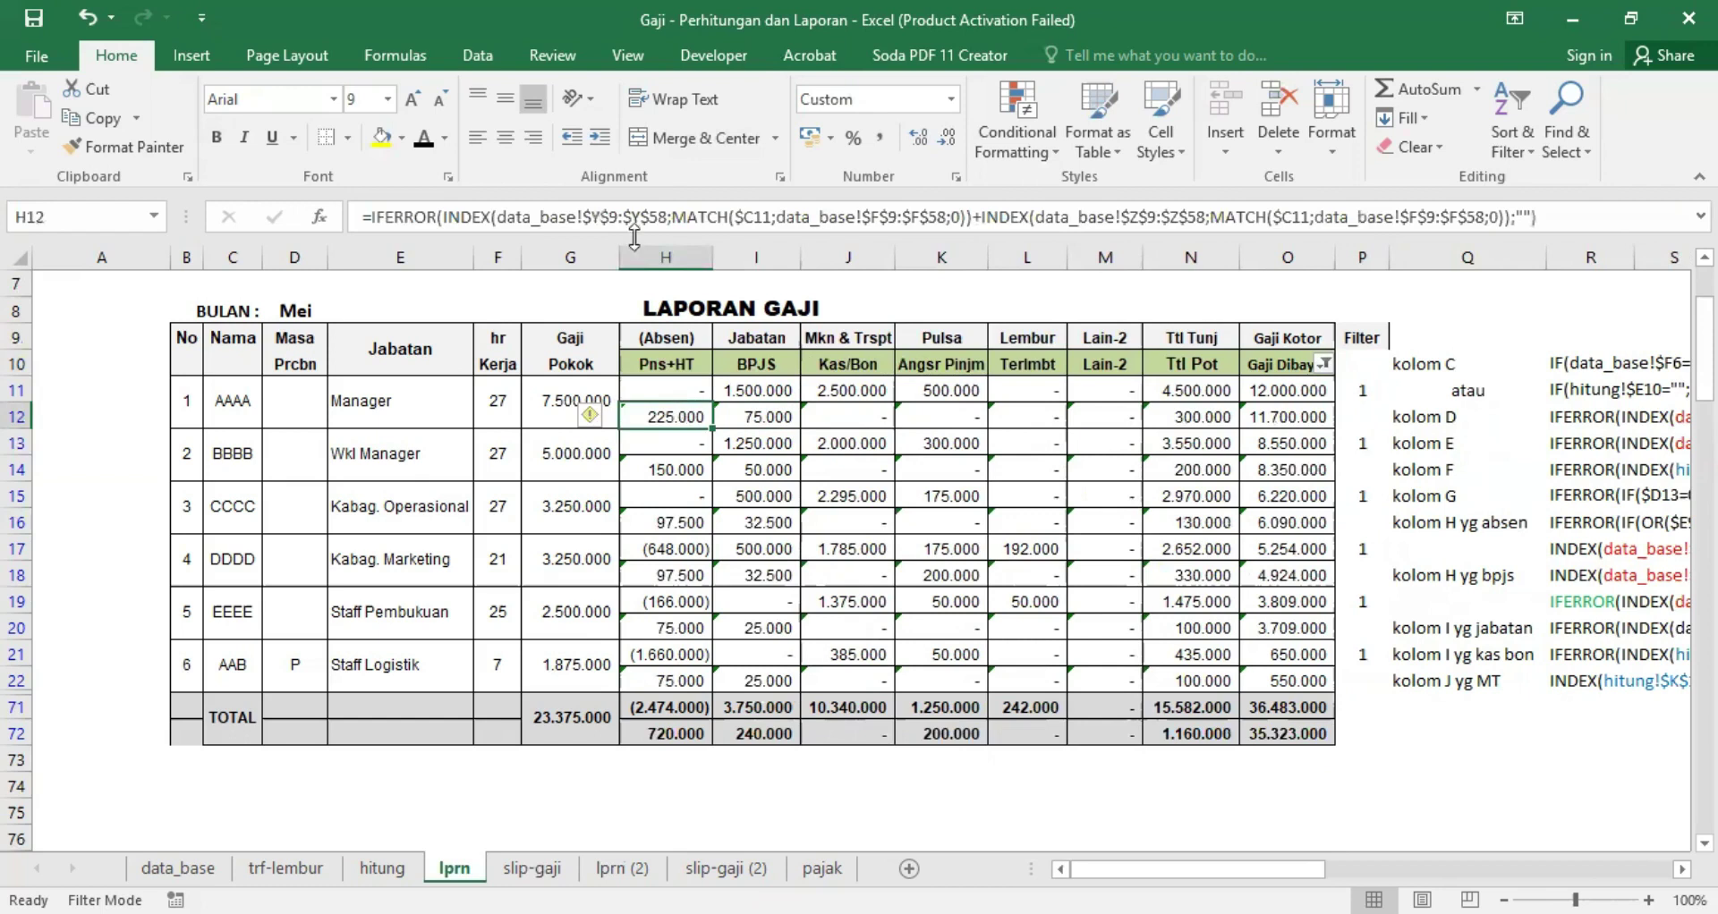
Step: Review lprn's I12 and lprn (2)'s H12 formulas without changes, then view the data_base sheet
left_click(758, 416)
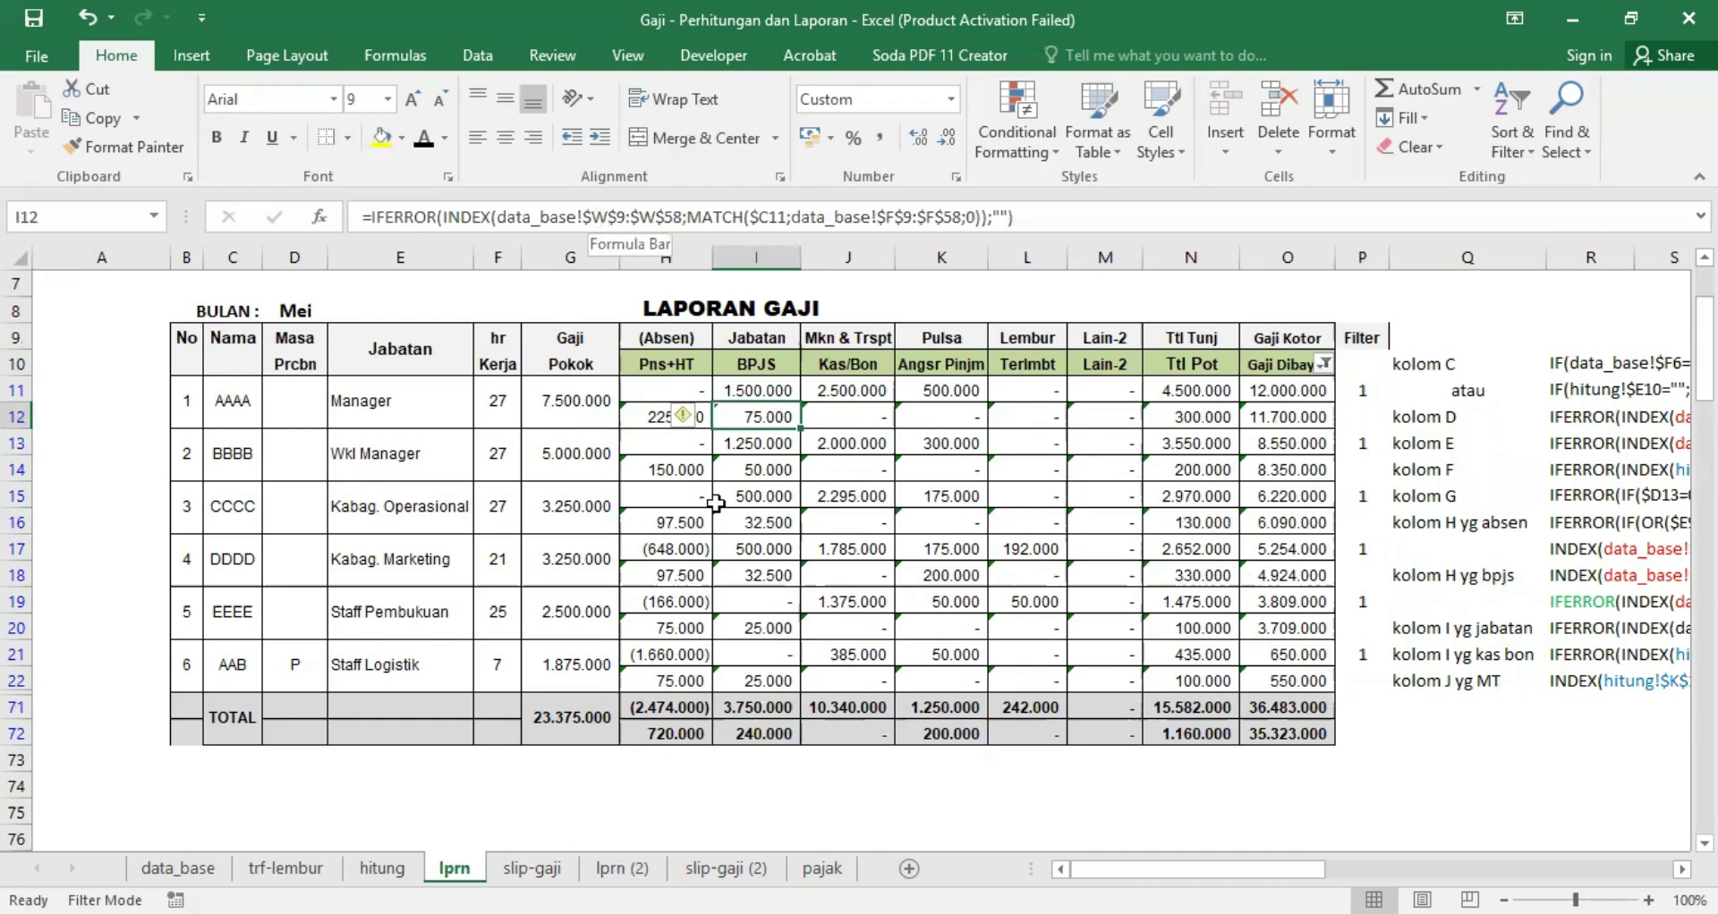
key("ctrl+Page_Down")
key("ctrl+Page_Down")
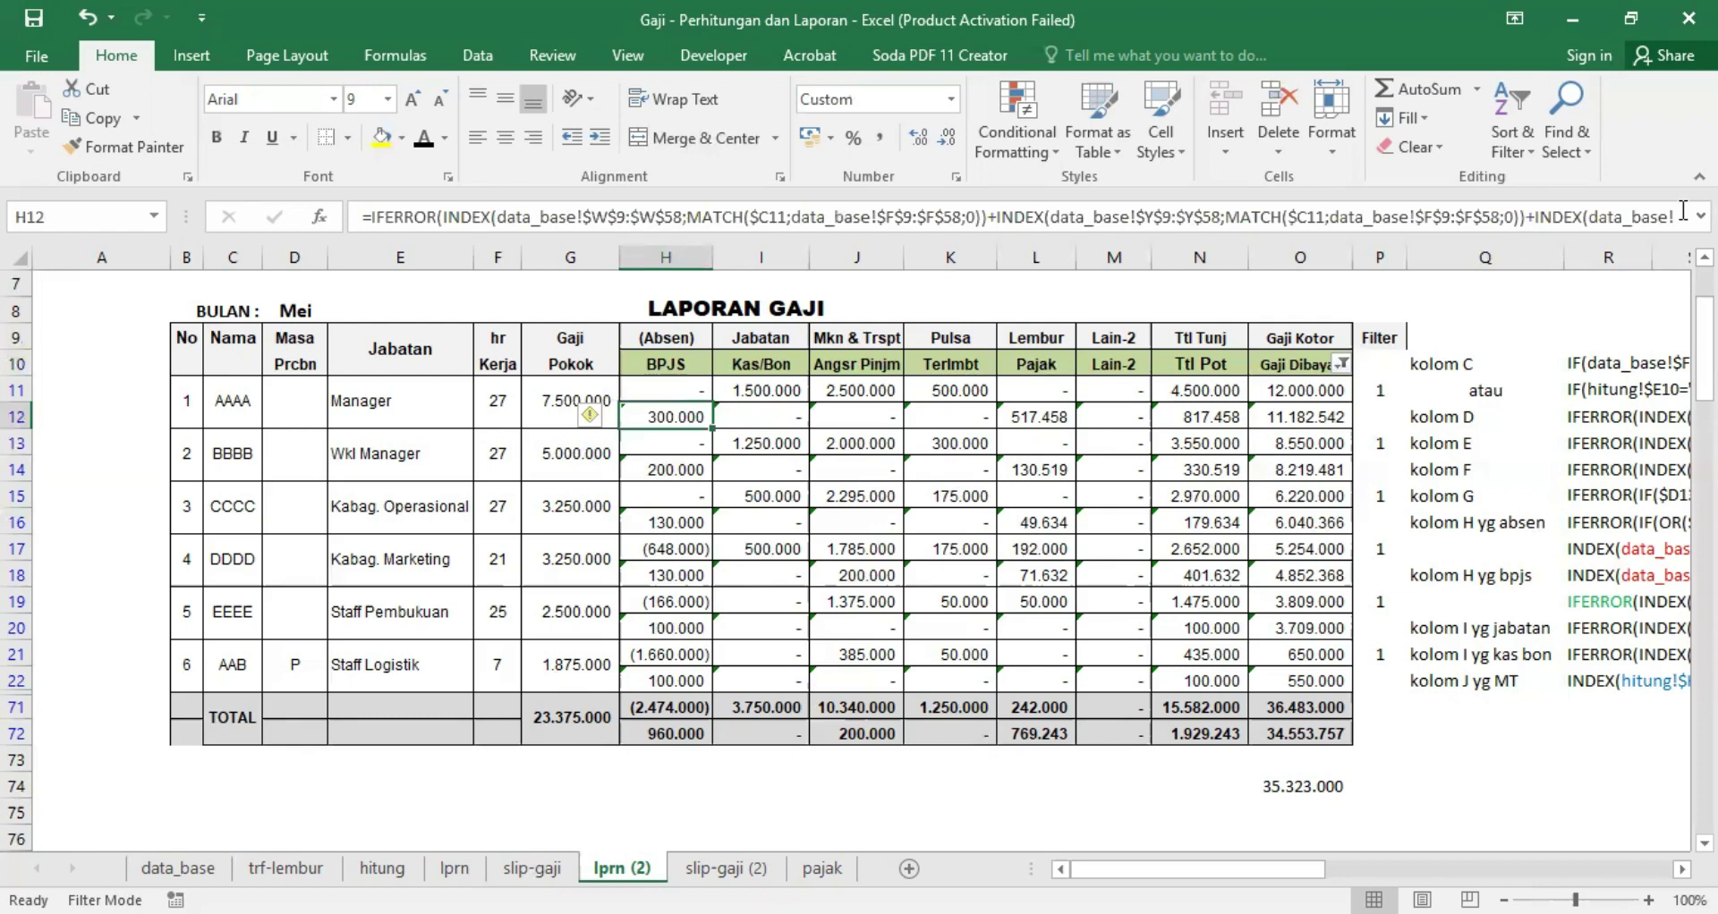
key("F2")
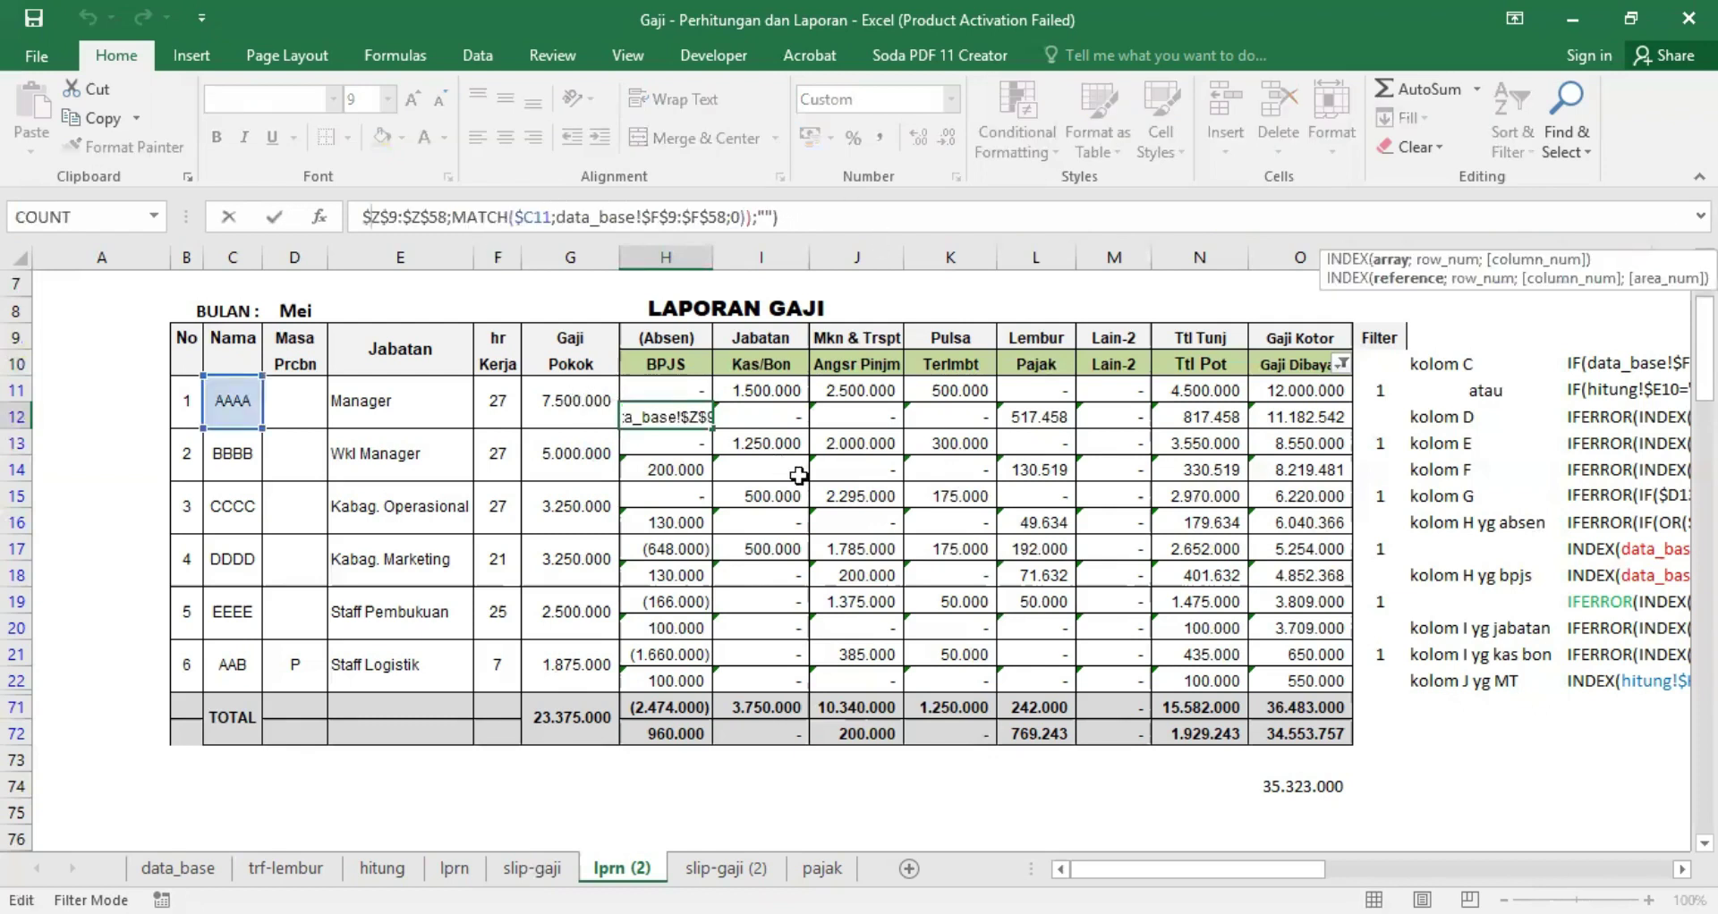
key("Escape")
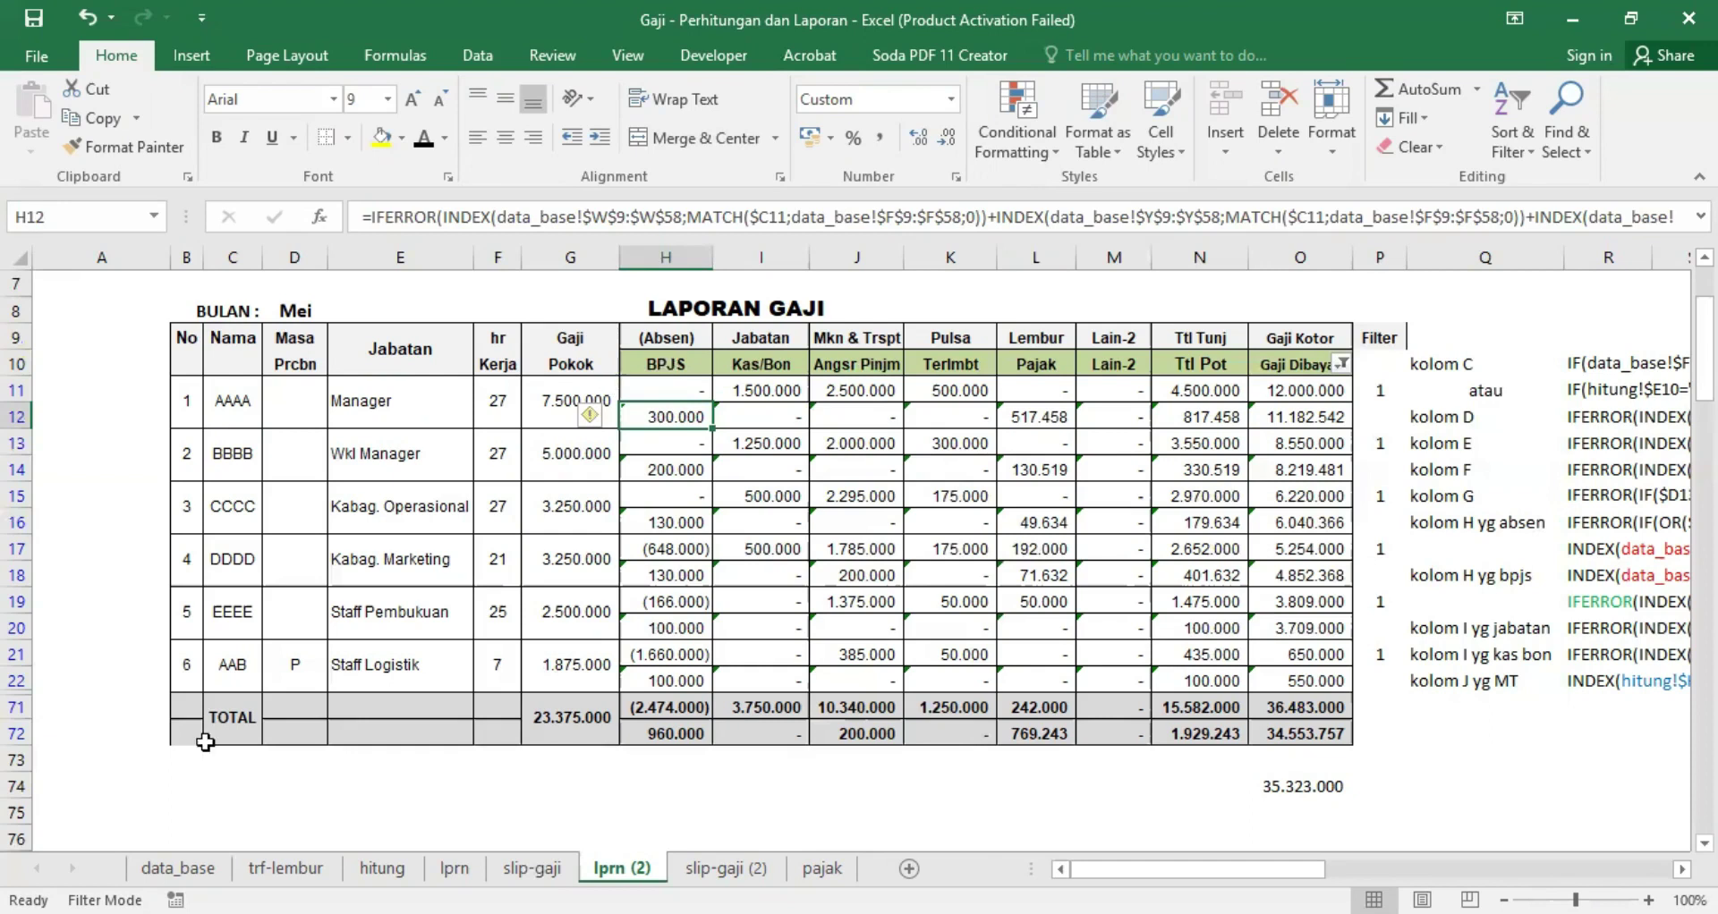
left_click(198, 866)
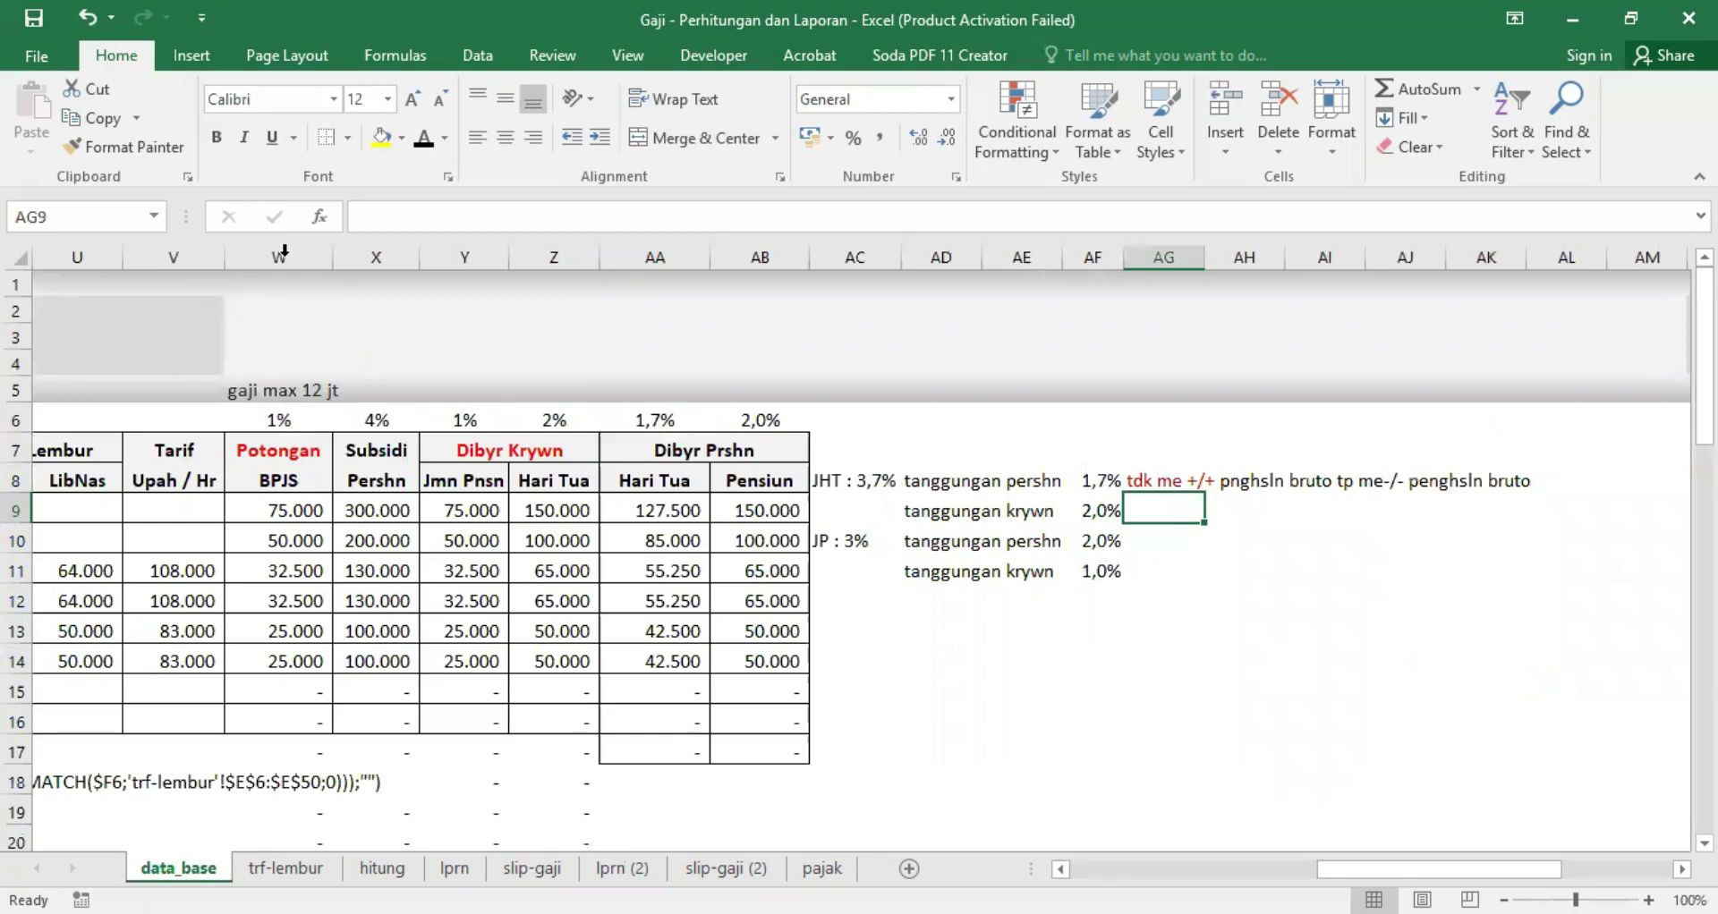
Step: Check the sums of data_base's BPJS, Jmn Pnsn and Hari Tua columns, then return to lprn (2)
left_click(270, 480)
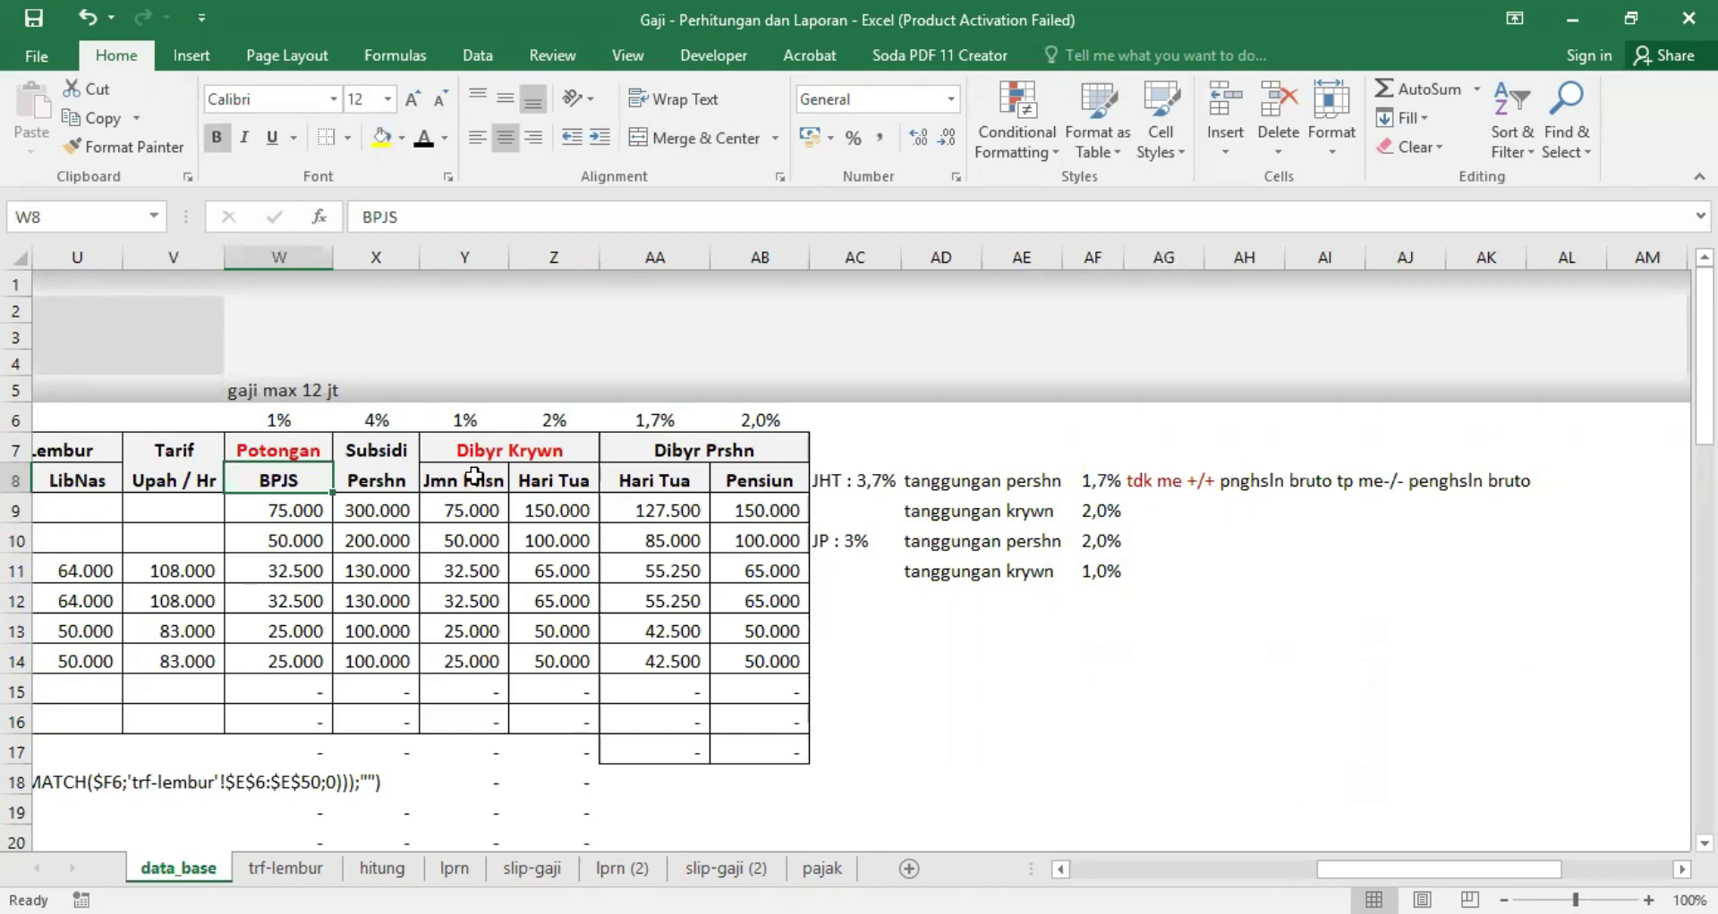
left_click(466, 253)
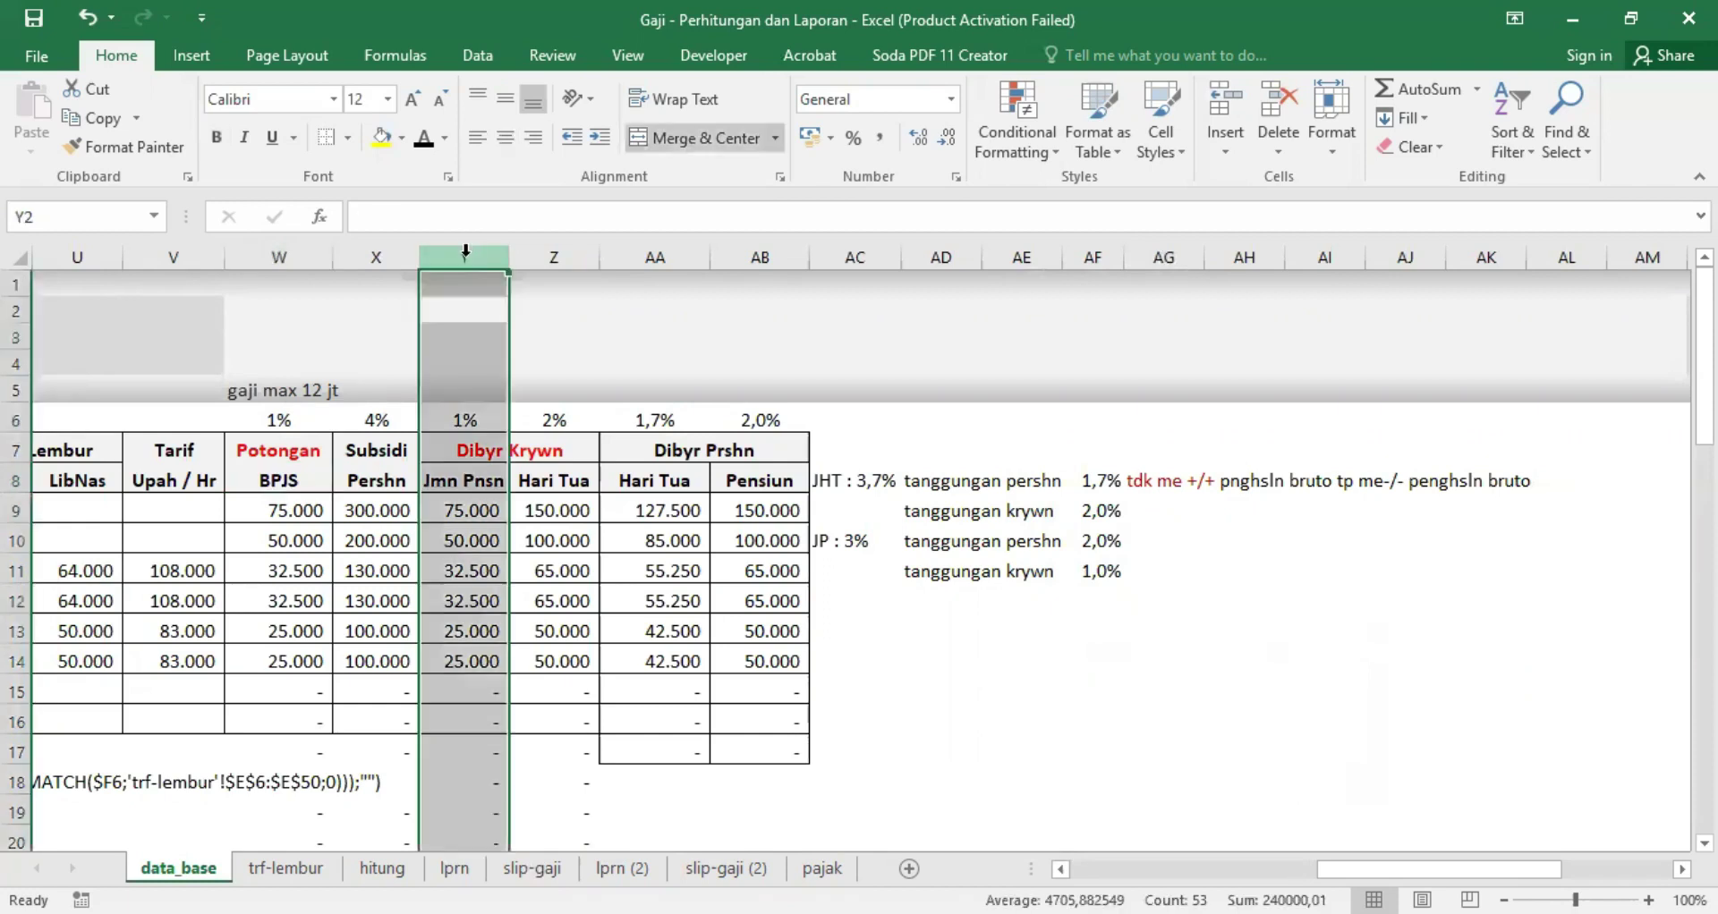
left_click(554, 251)
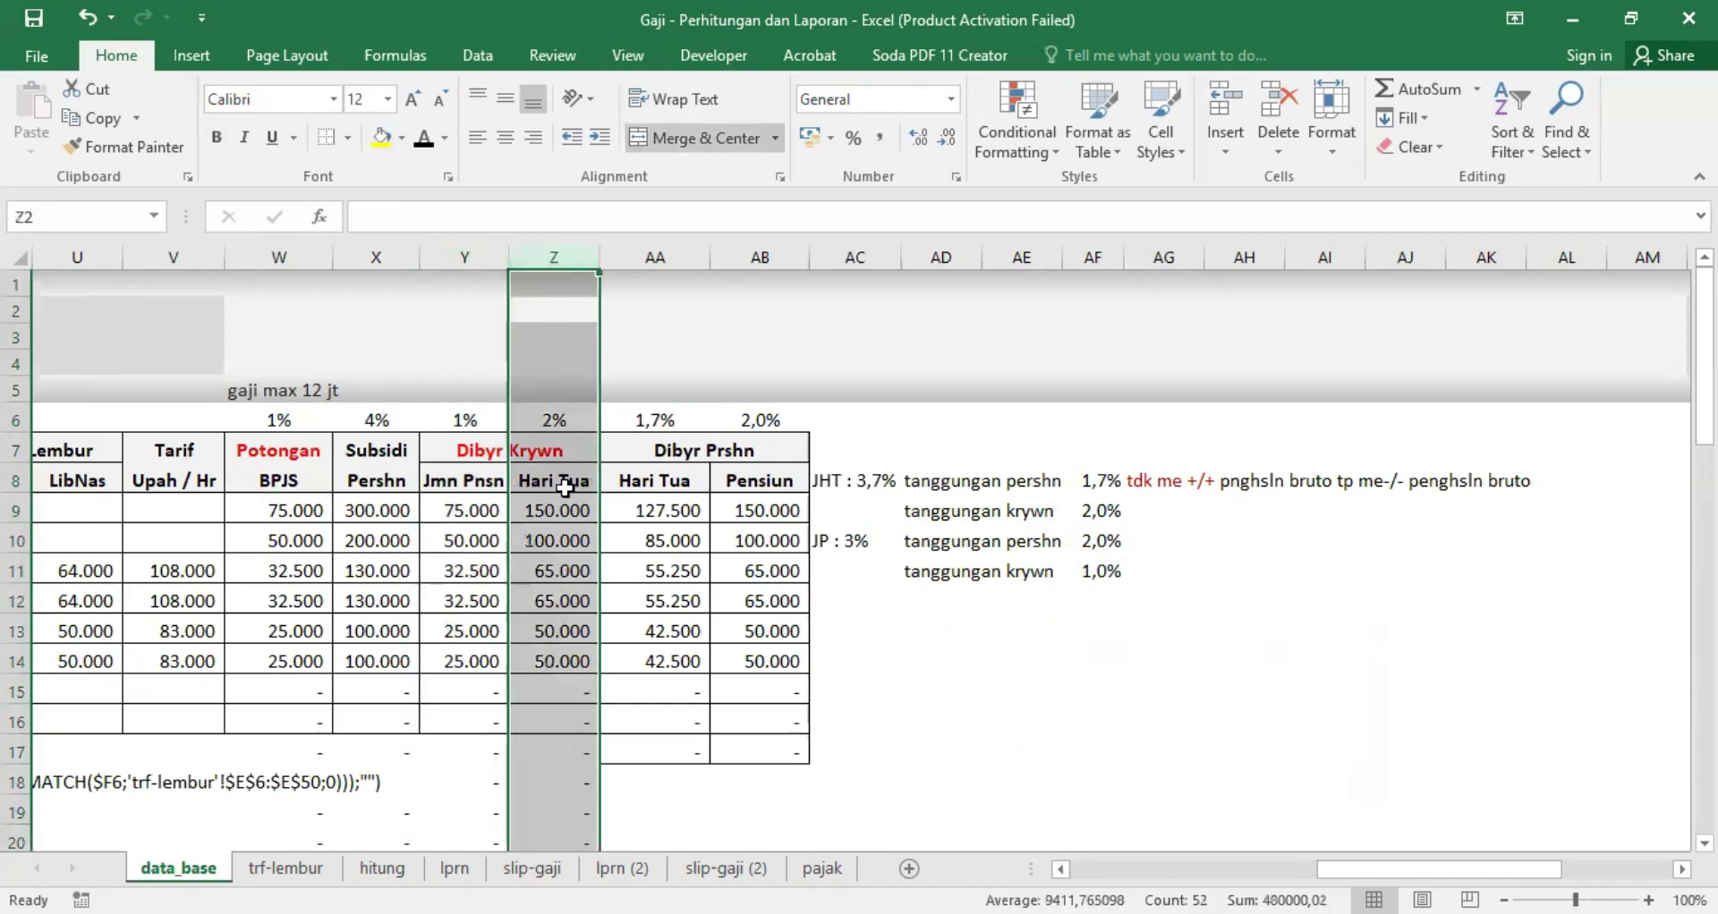
left_click(281, 251)
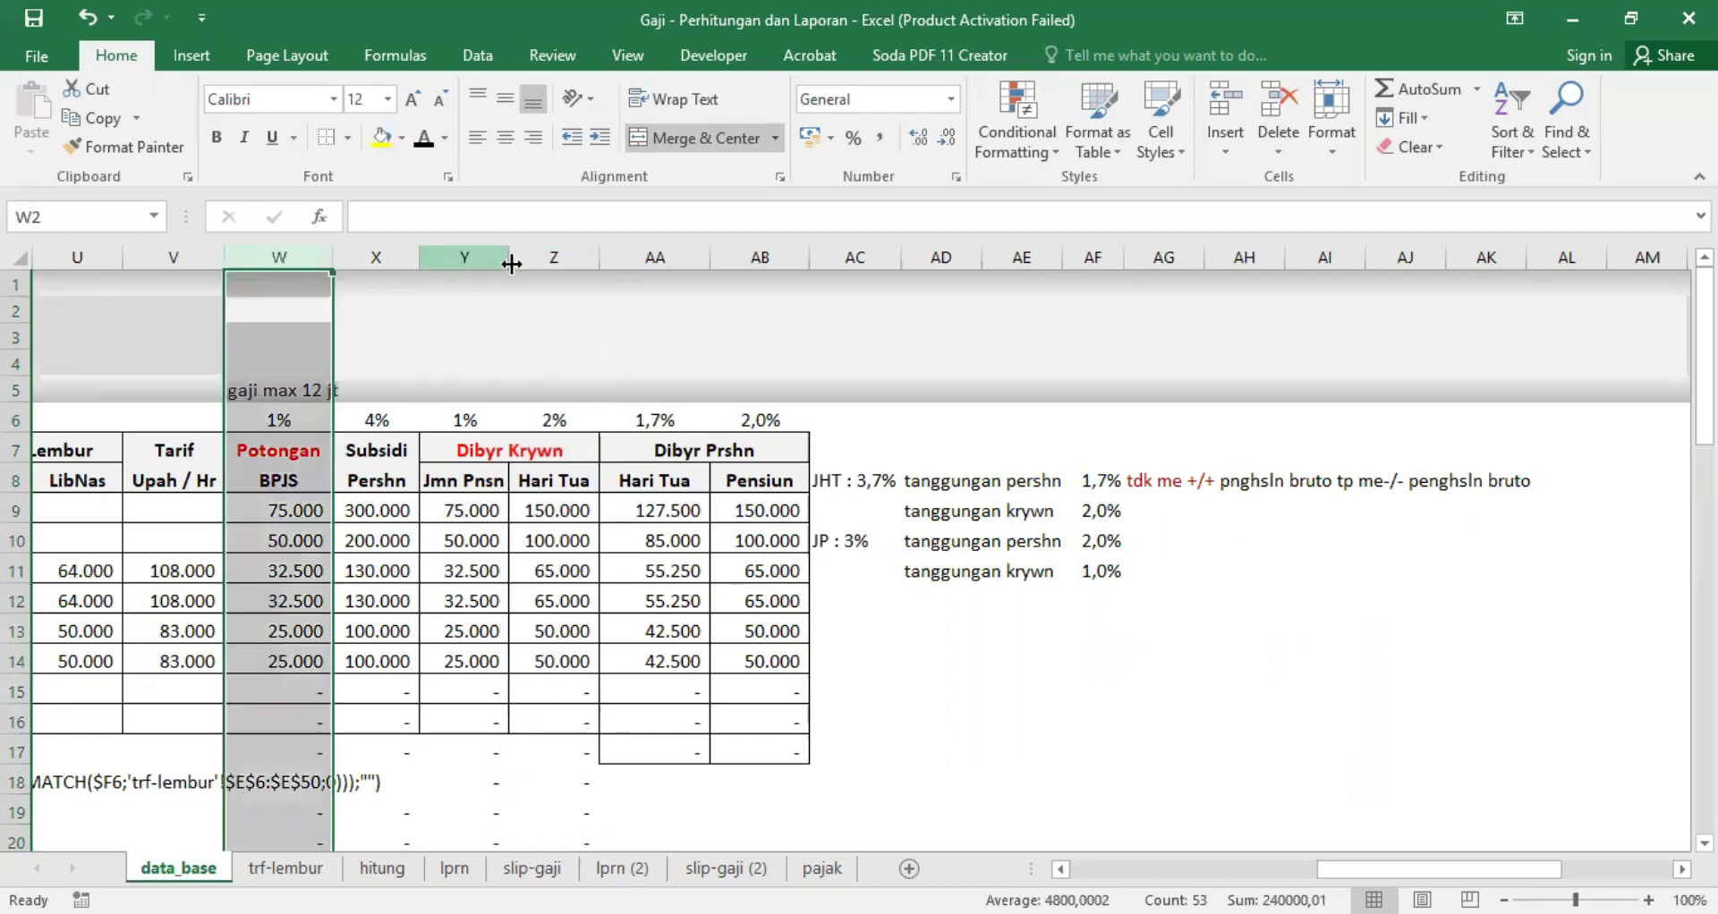
left_click(504, 260)
left_click(554, 253)
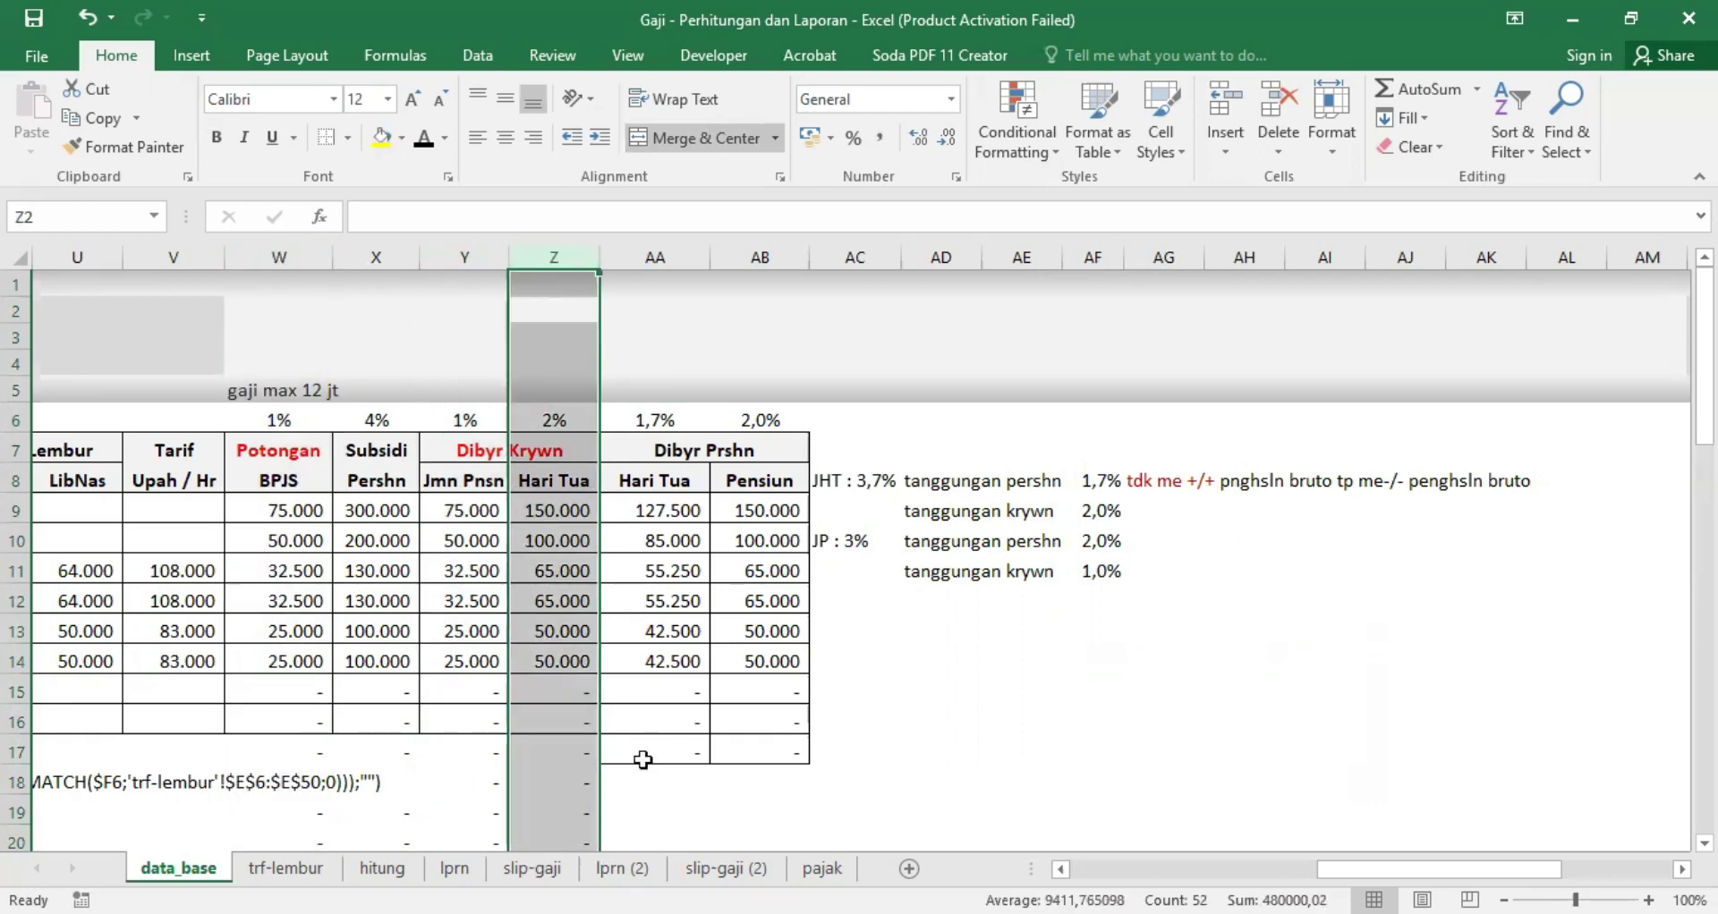
key("ctrl+Page_Down")
key("ctrl+Page_Down")
key("ctrl+Page_Down")
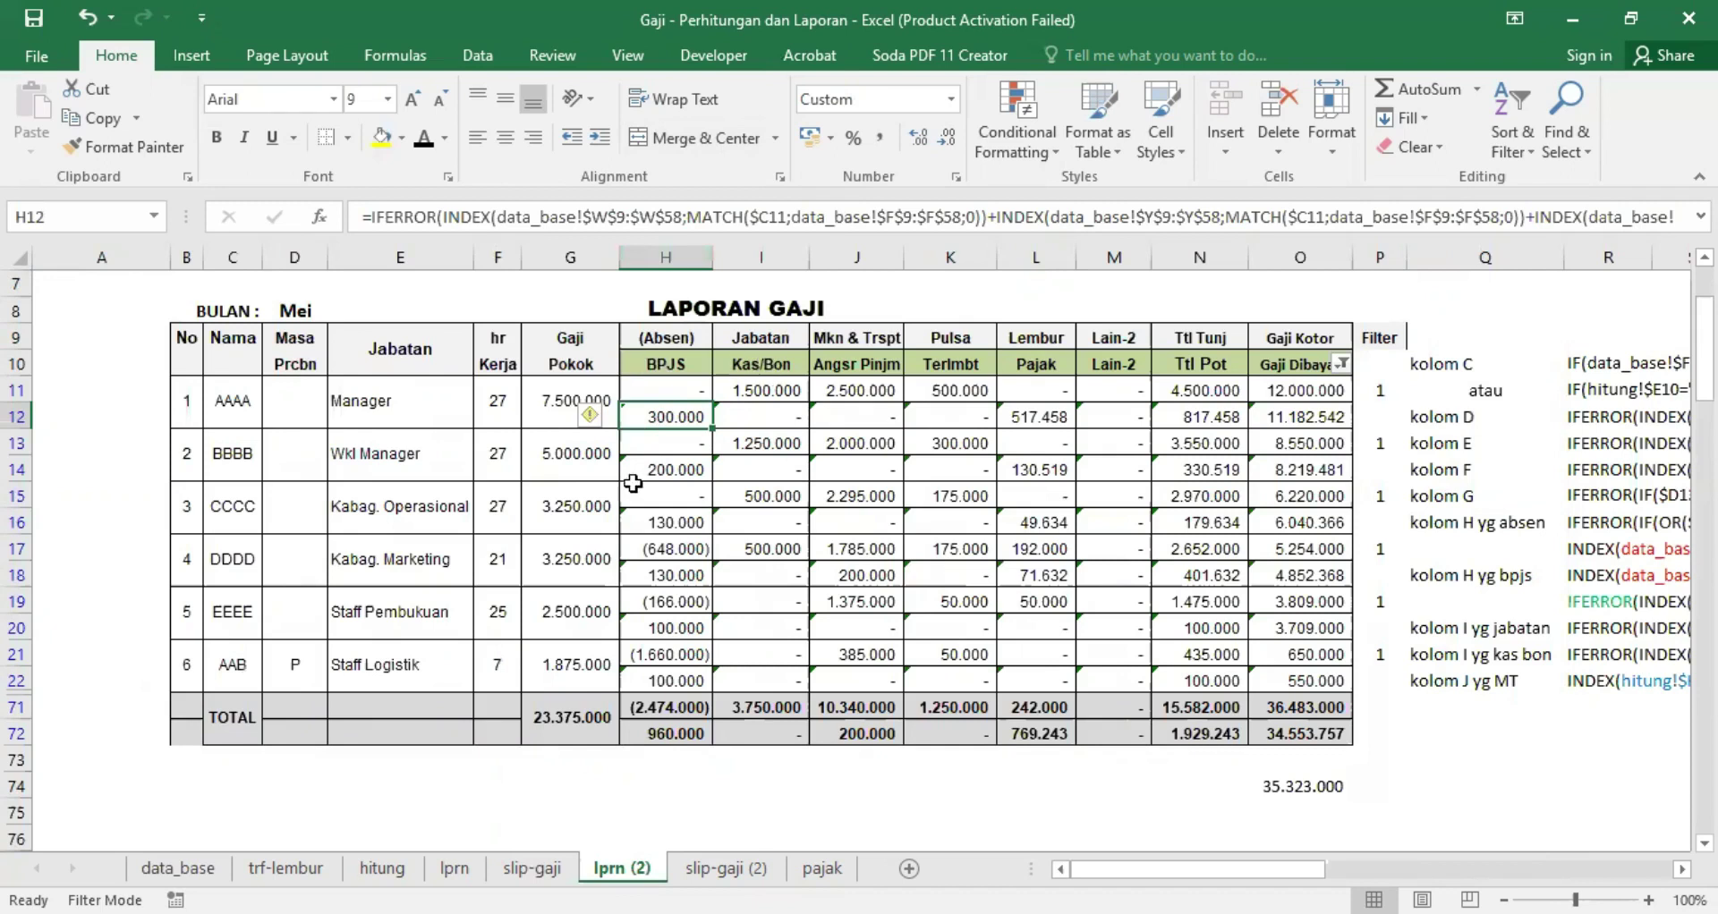
key("ctrl+Page_Up")
key("ctrl+Page_Up")
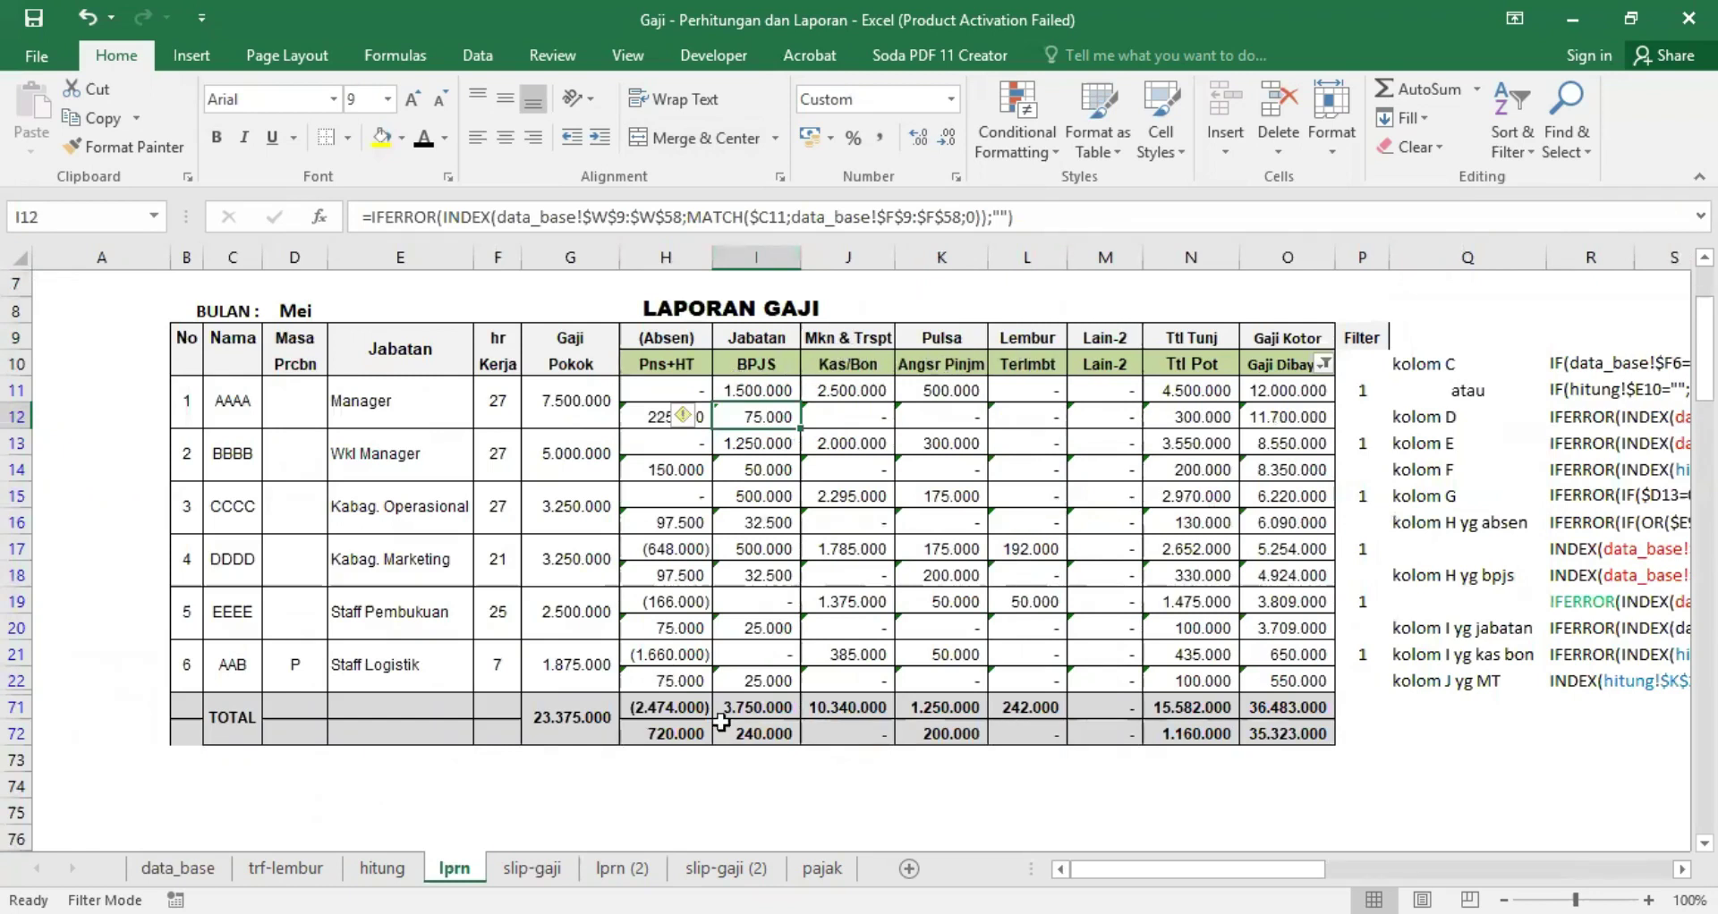
key("ctrl+Page_Down")
key("ctrl+Page_Down")
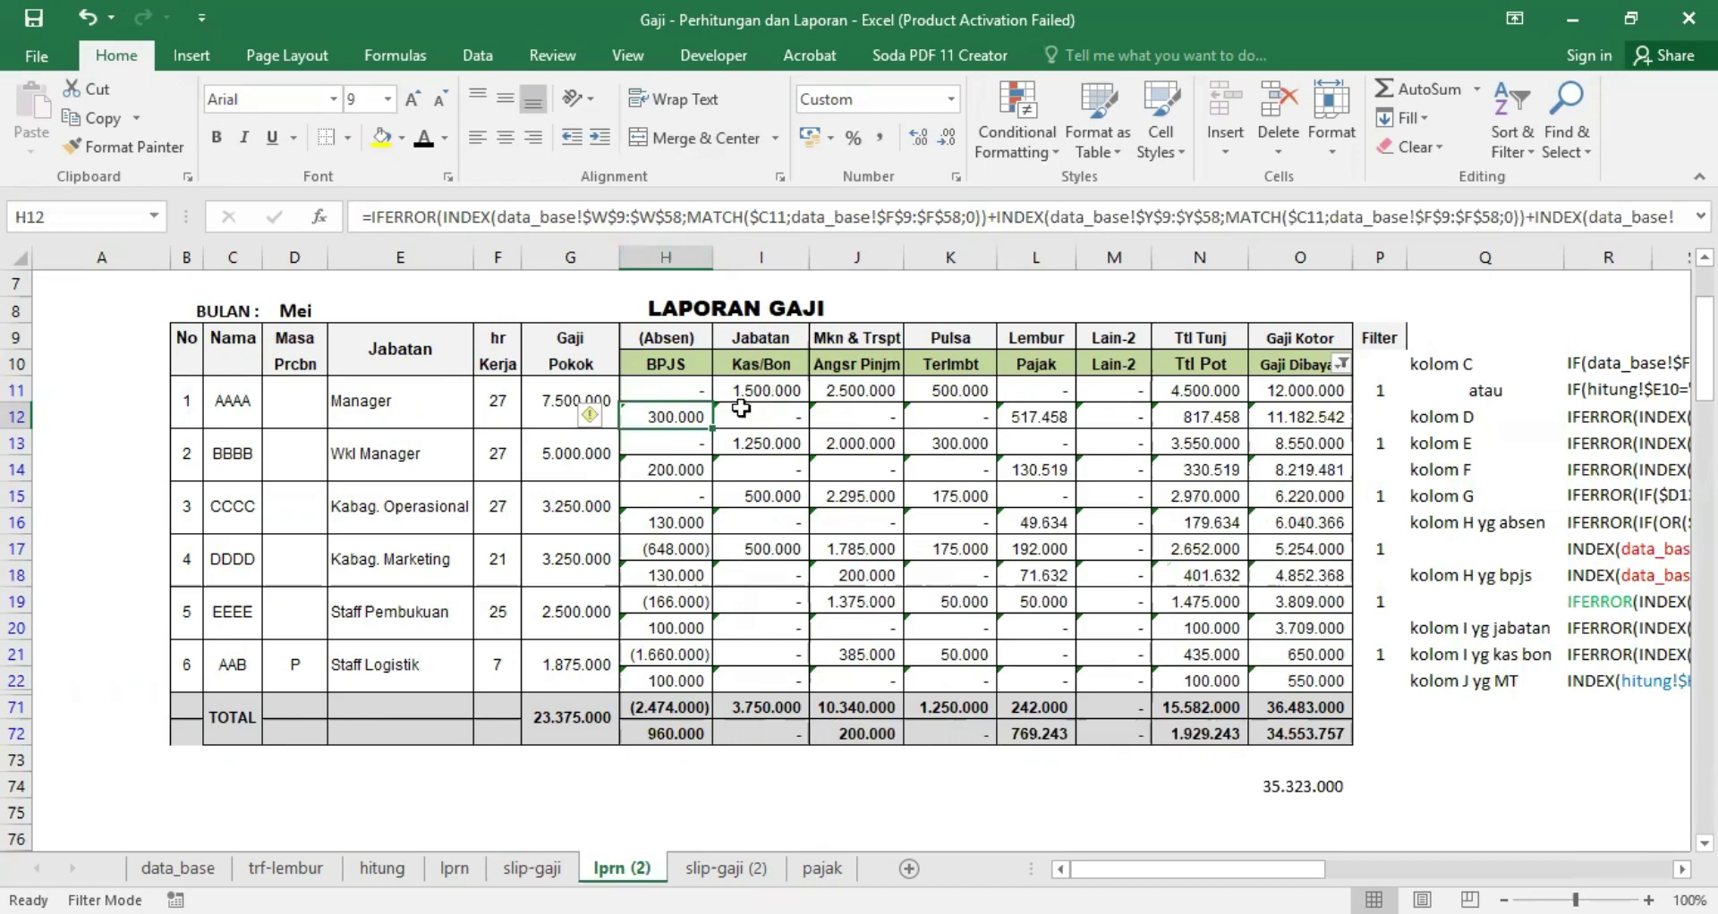
key("Up")
key("Up")
key("Right")
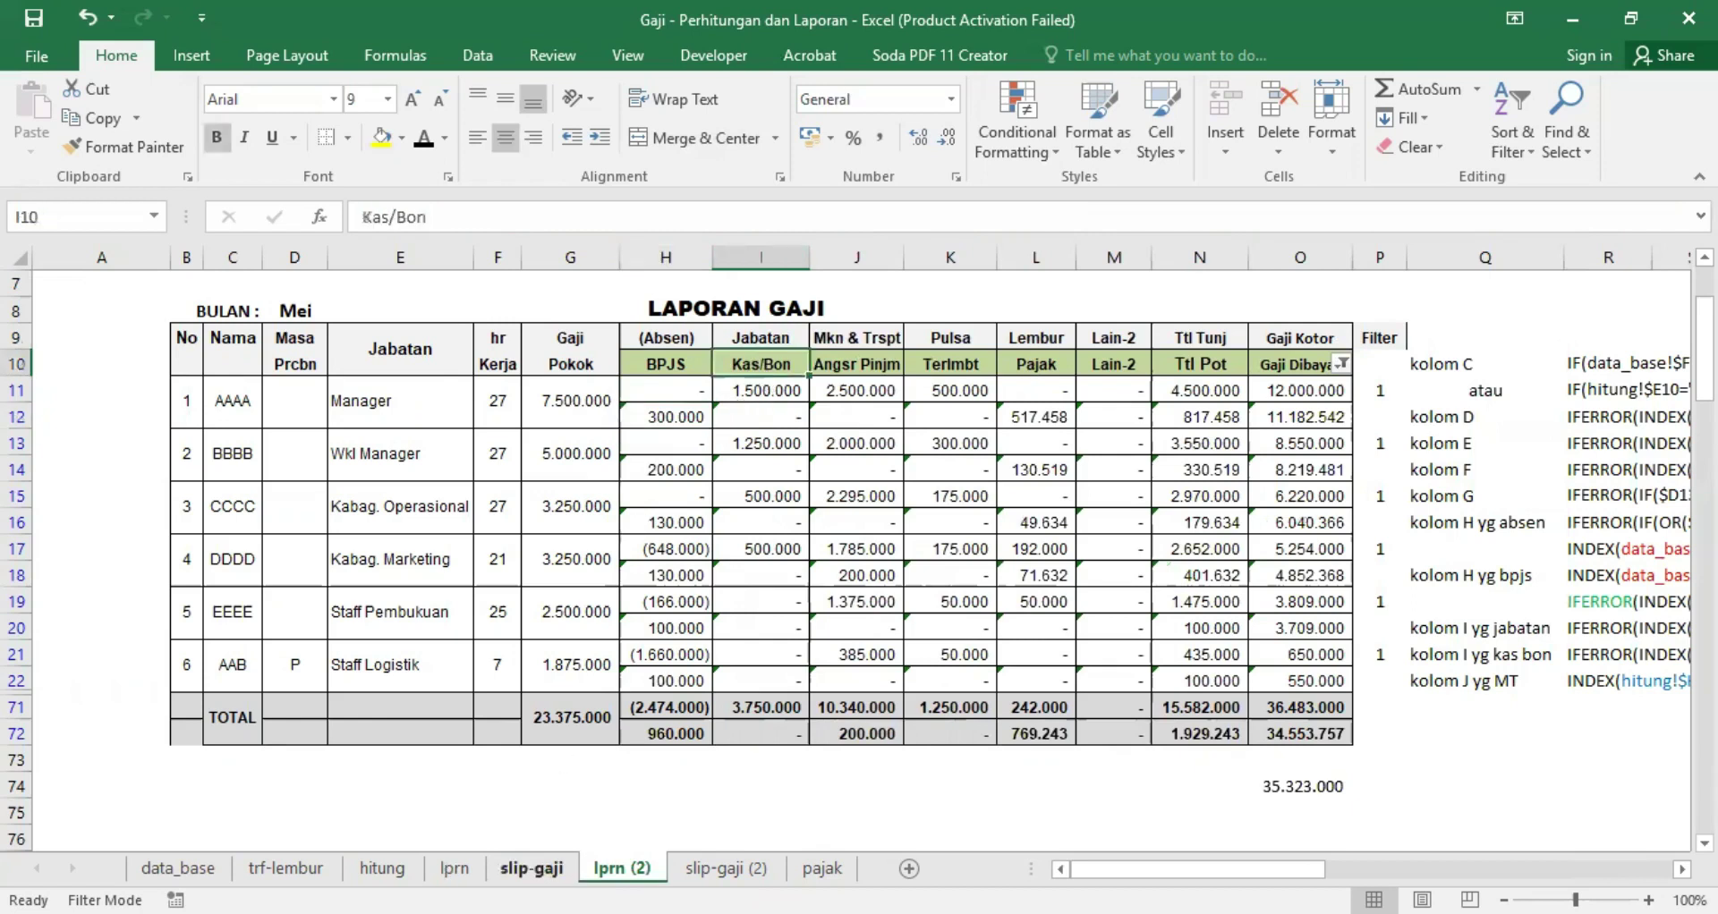
left_click(770, 415)
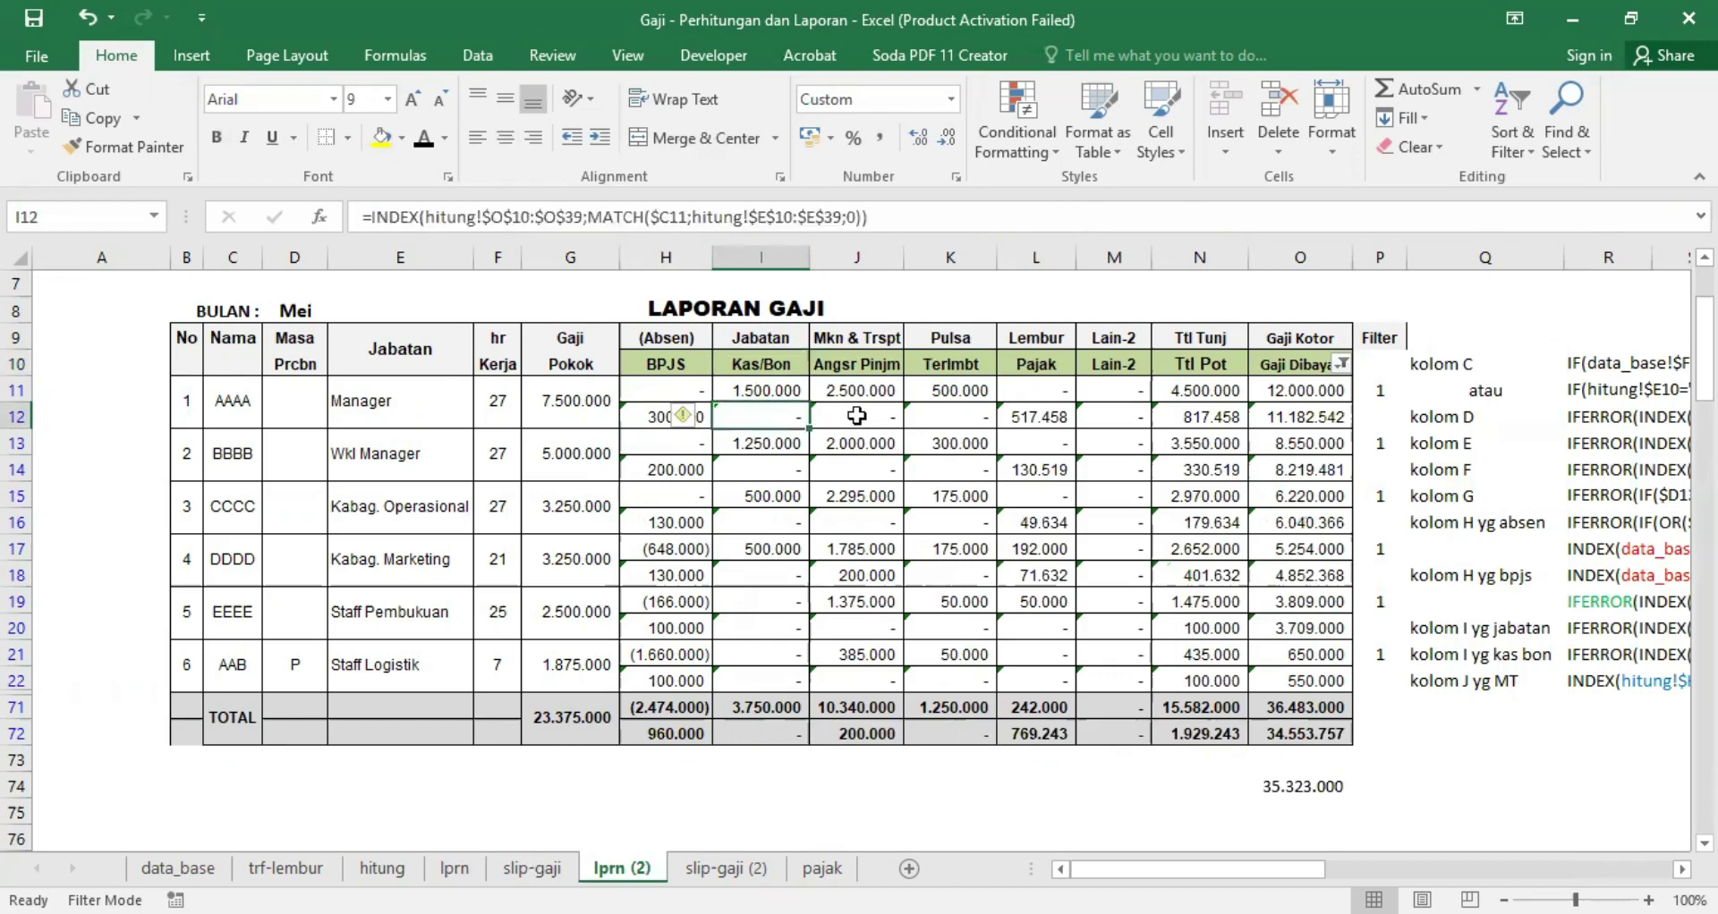
left_click(454, 867)
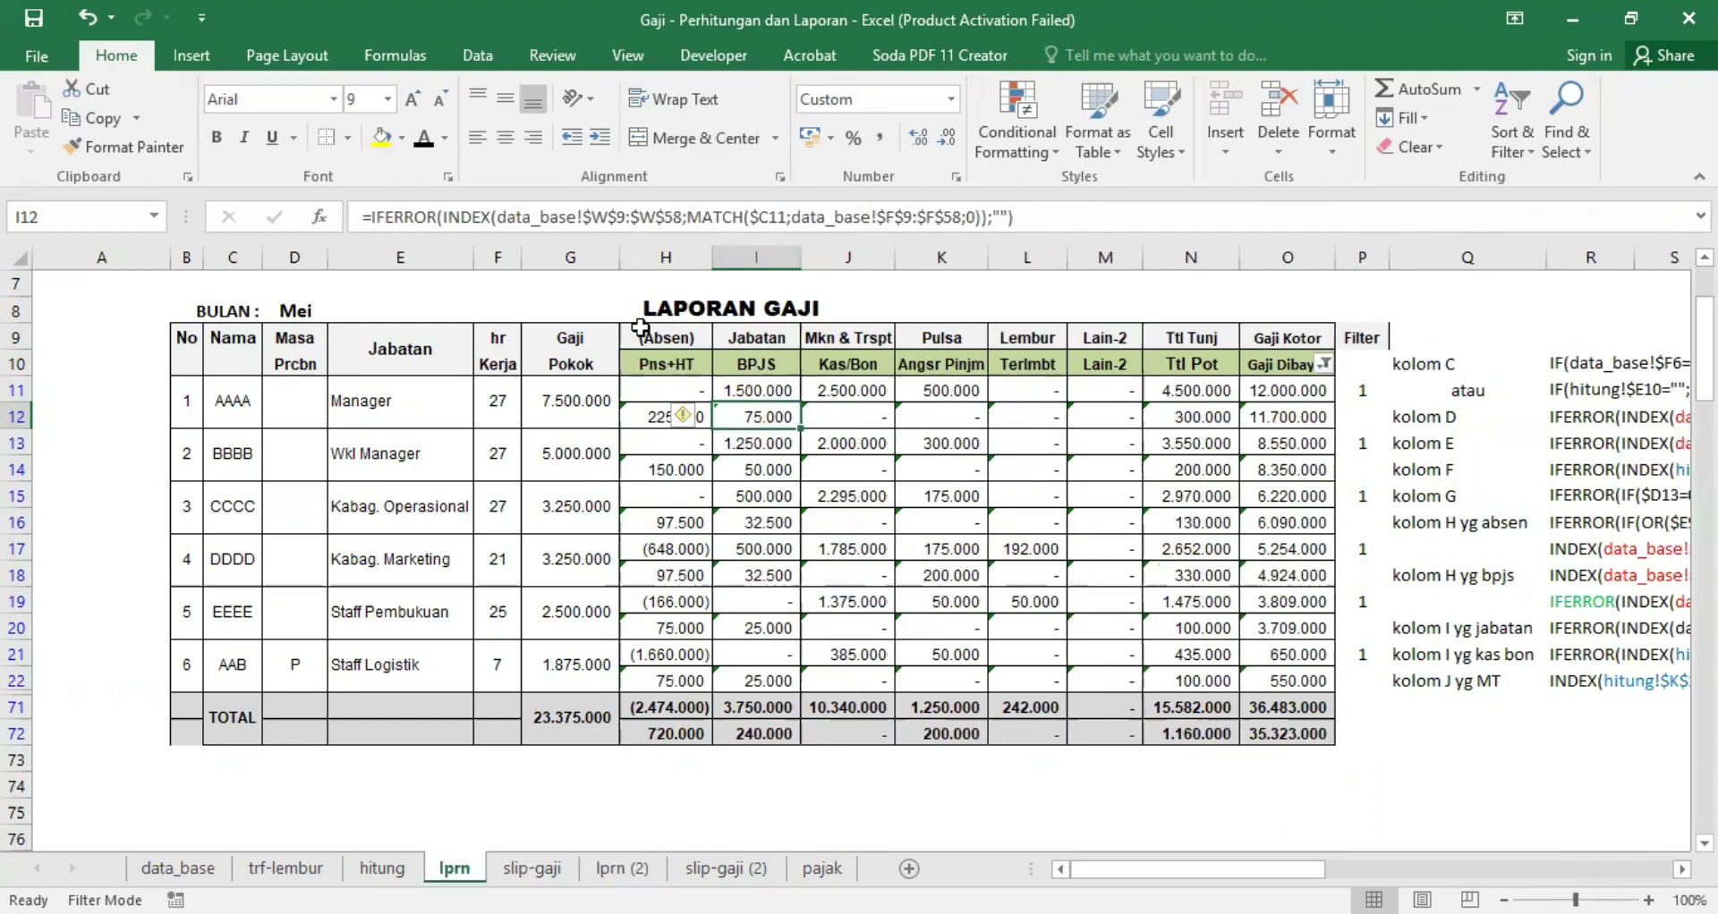
left_click(838, 415)
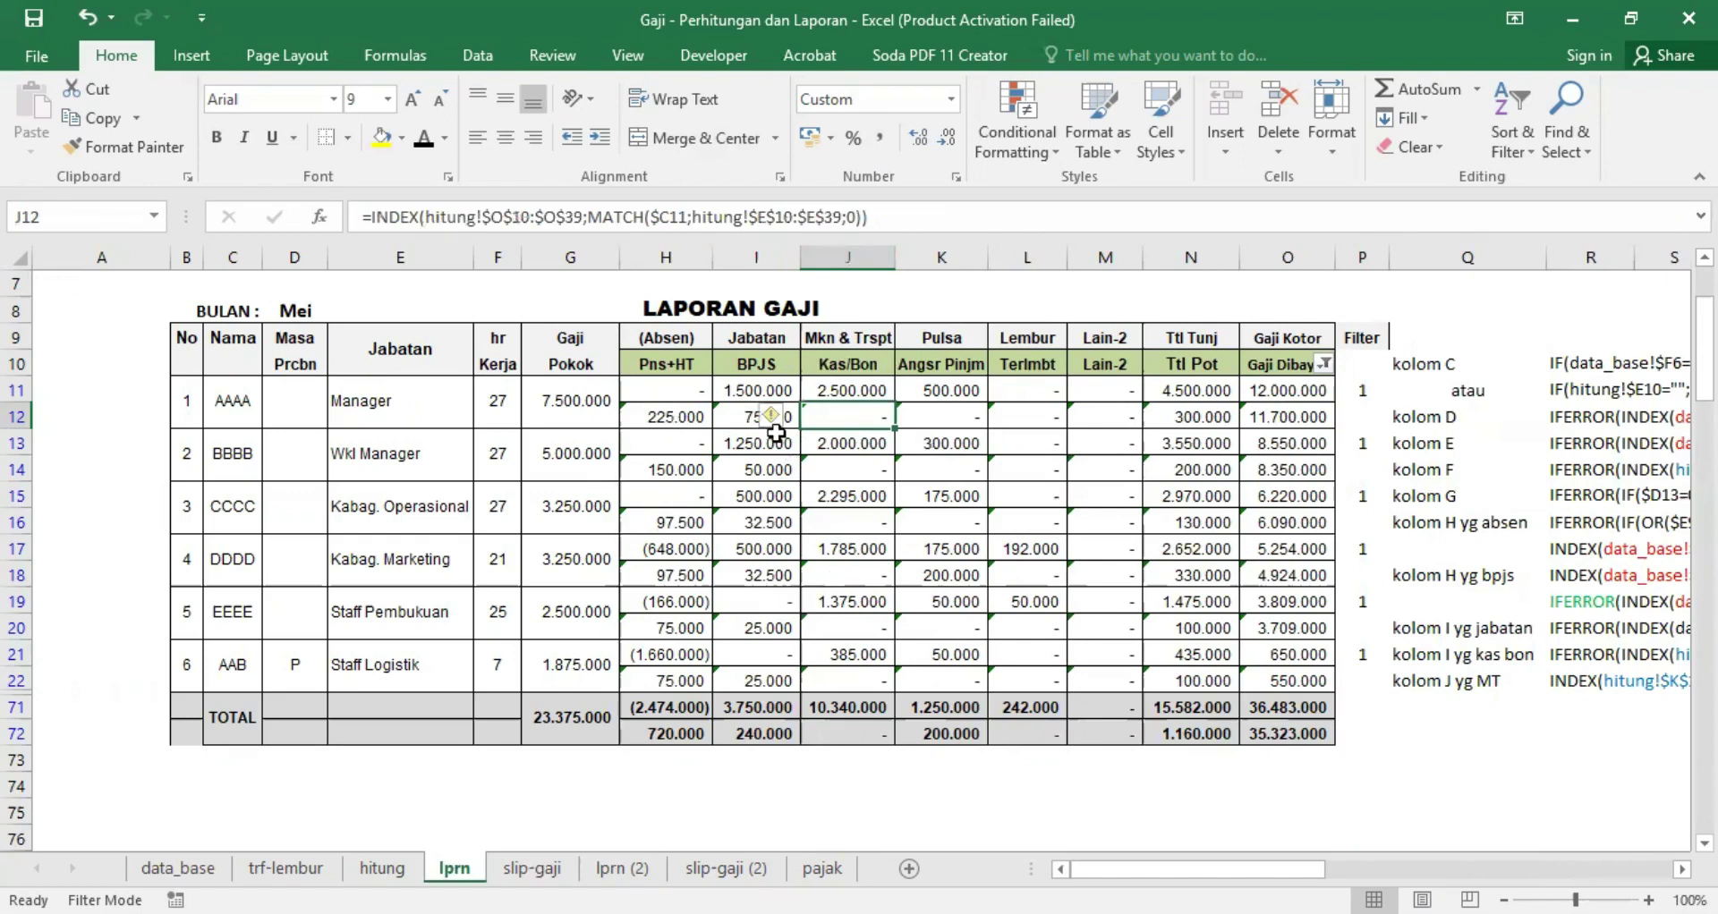
key("ctrl+c")
key("ctrl+Page_Down")
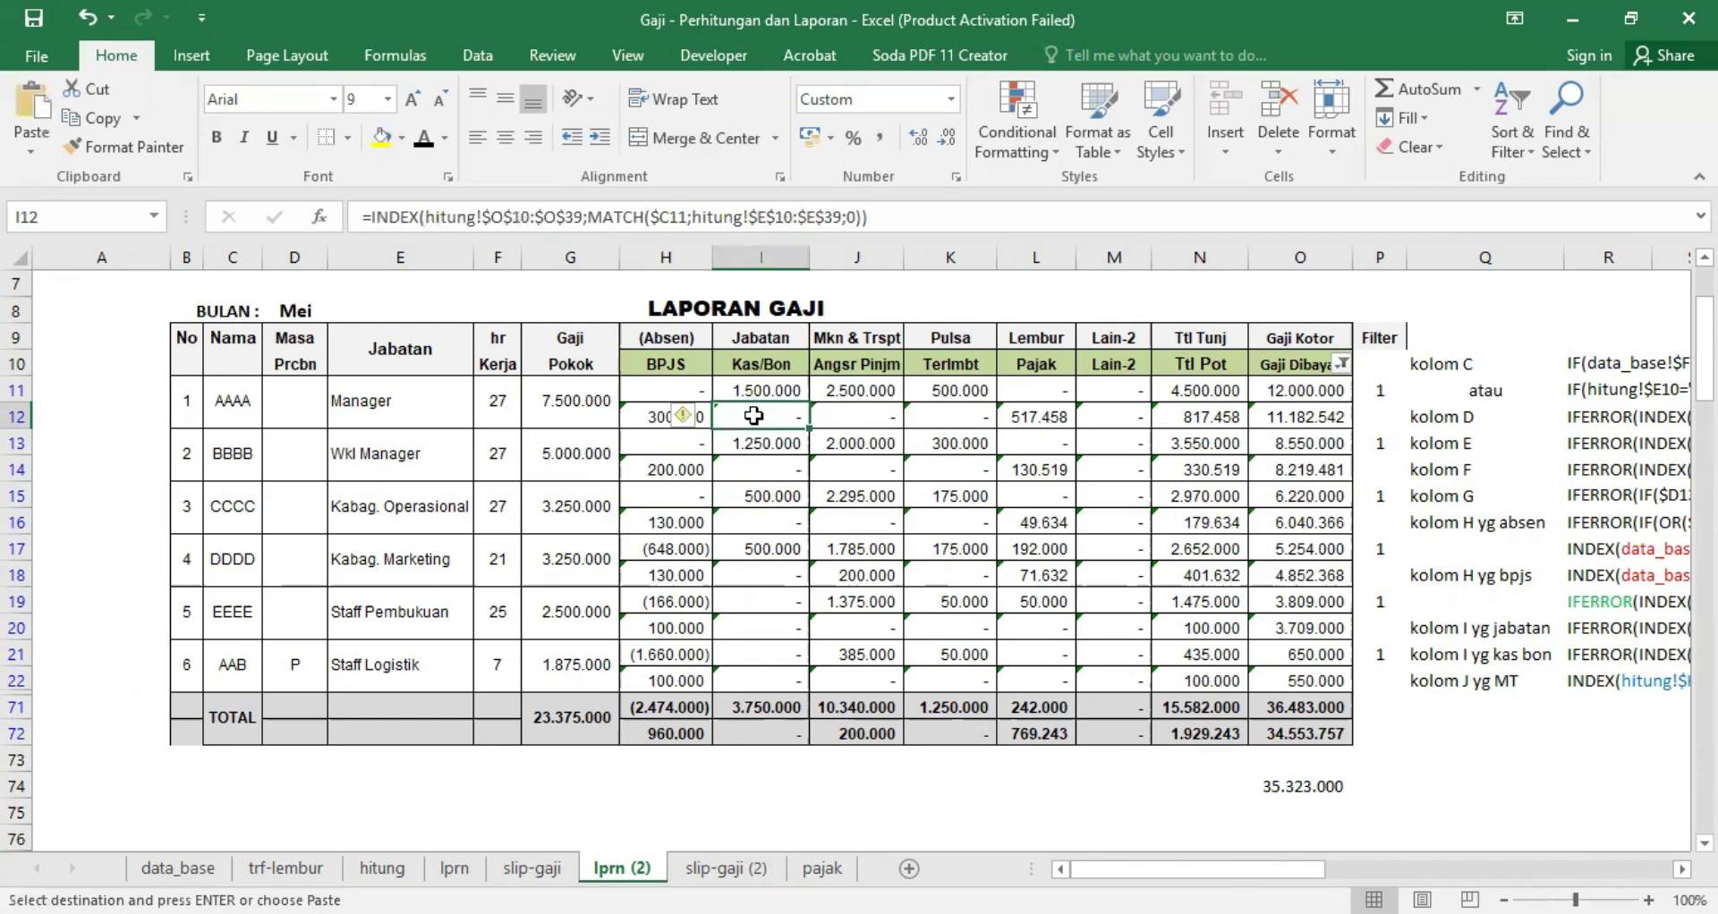
key("Escape")
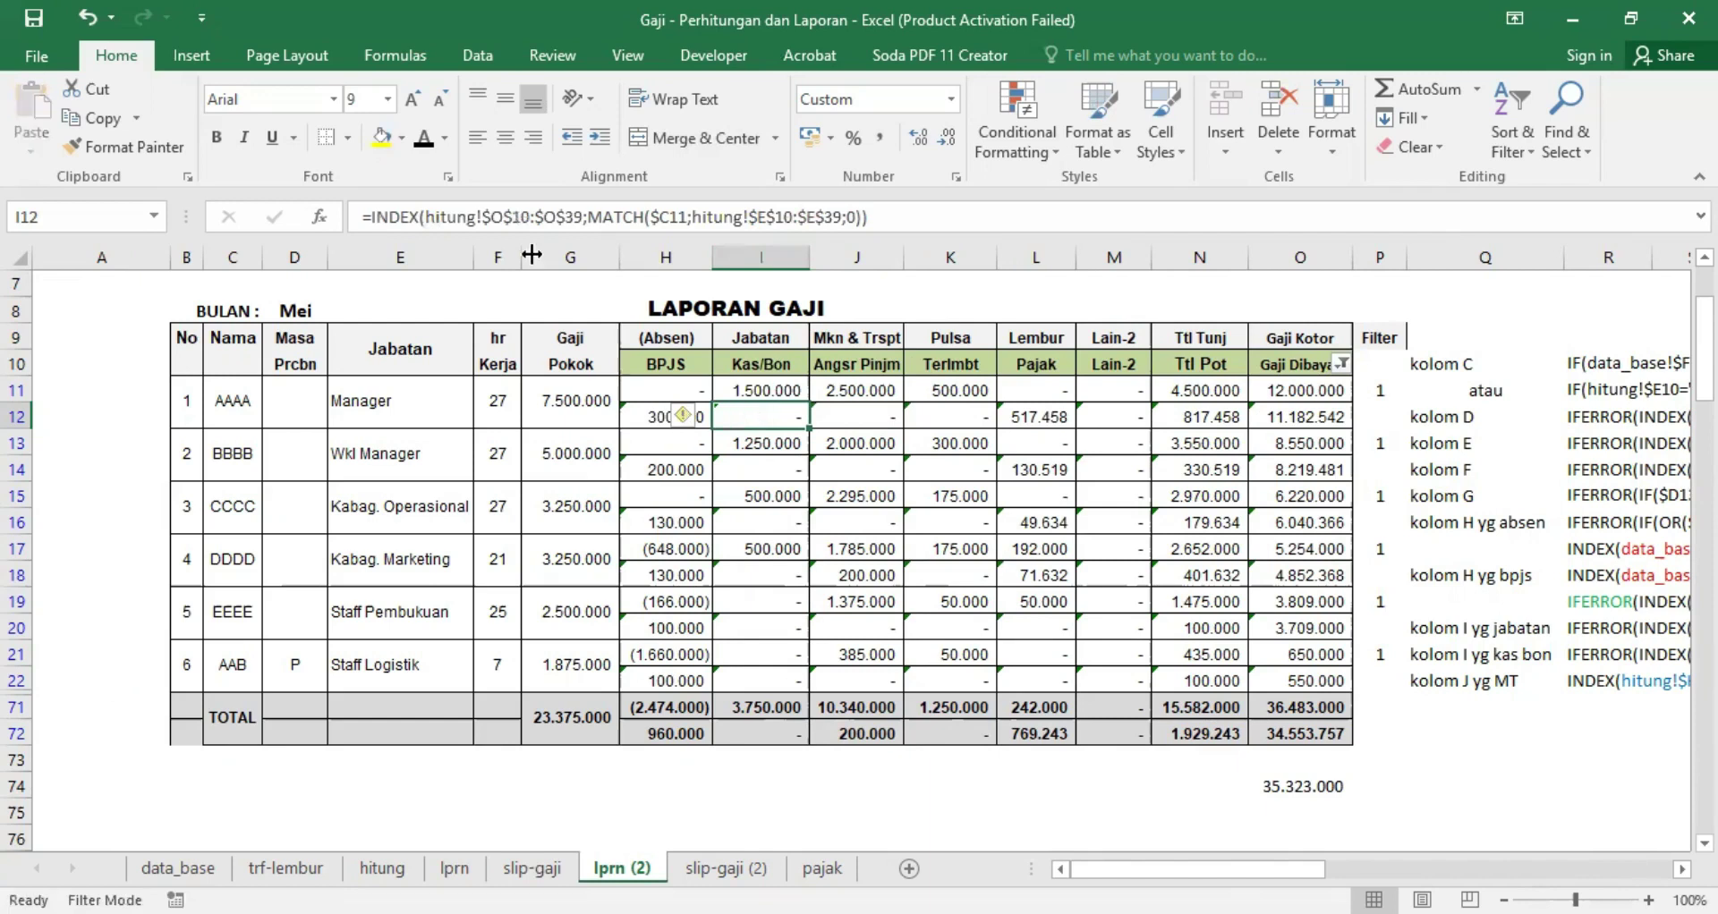
left_click(457, 870)
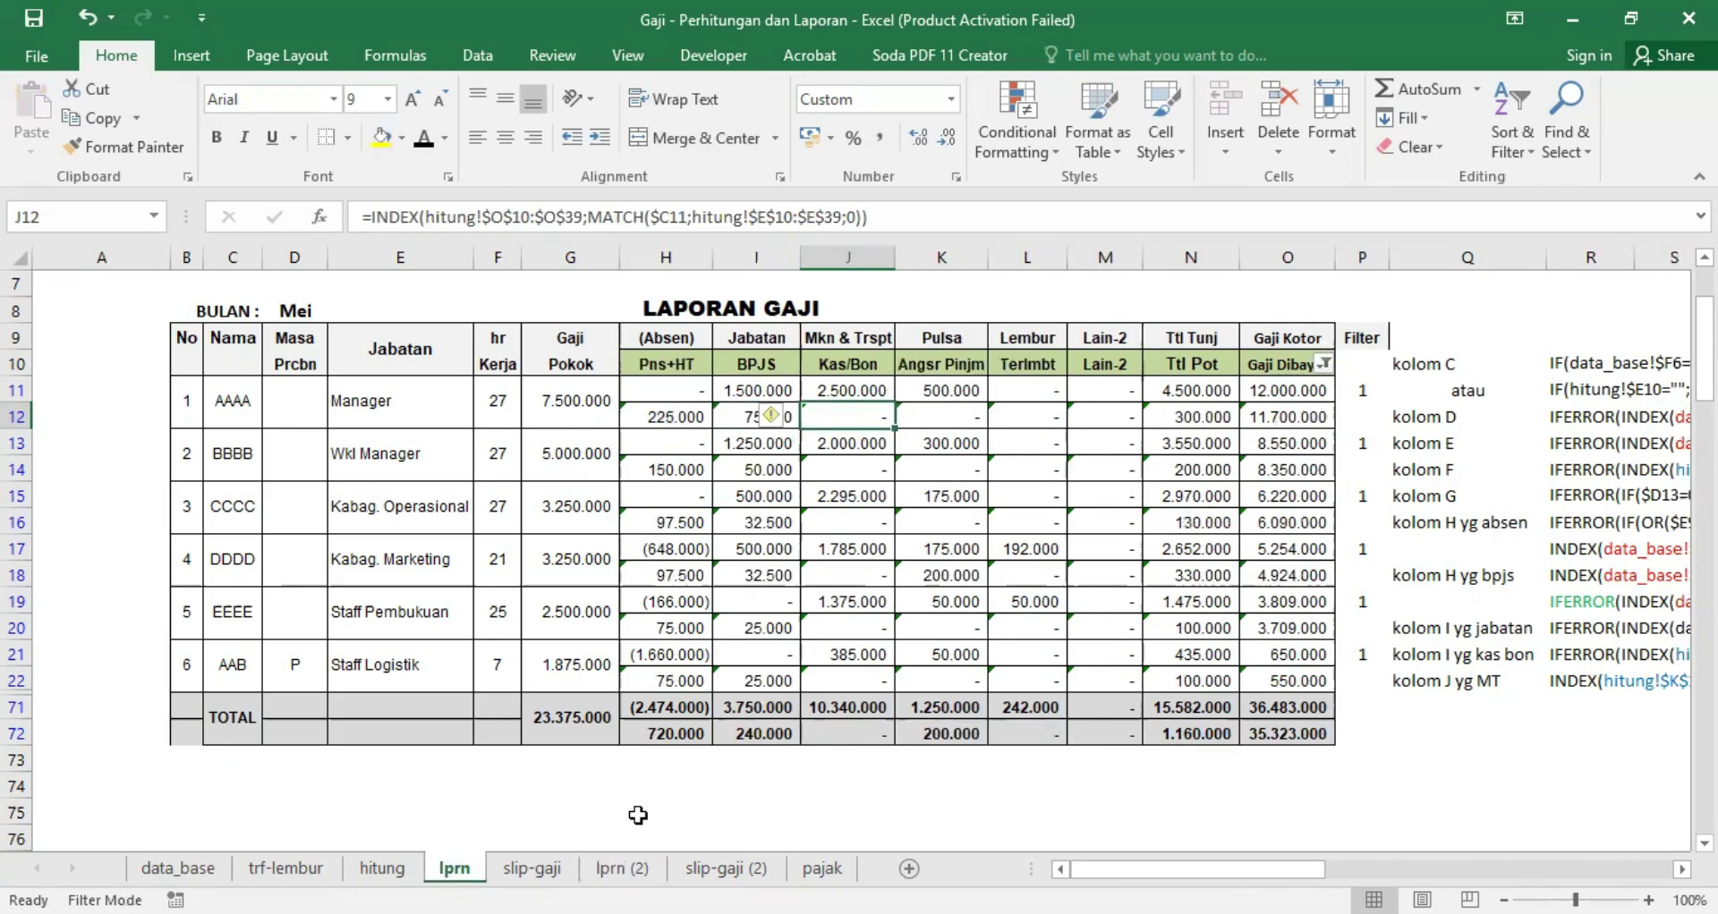
key("ctrl+Page_Down")
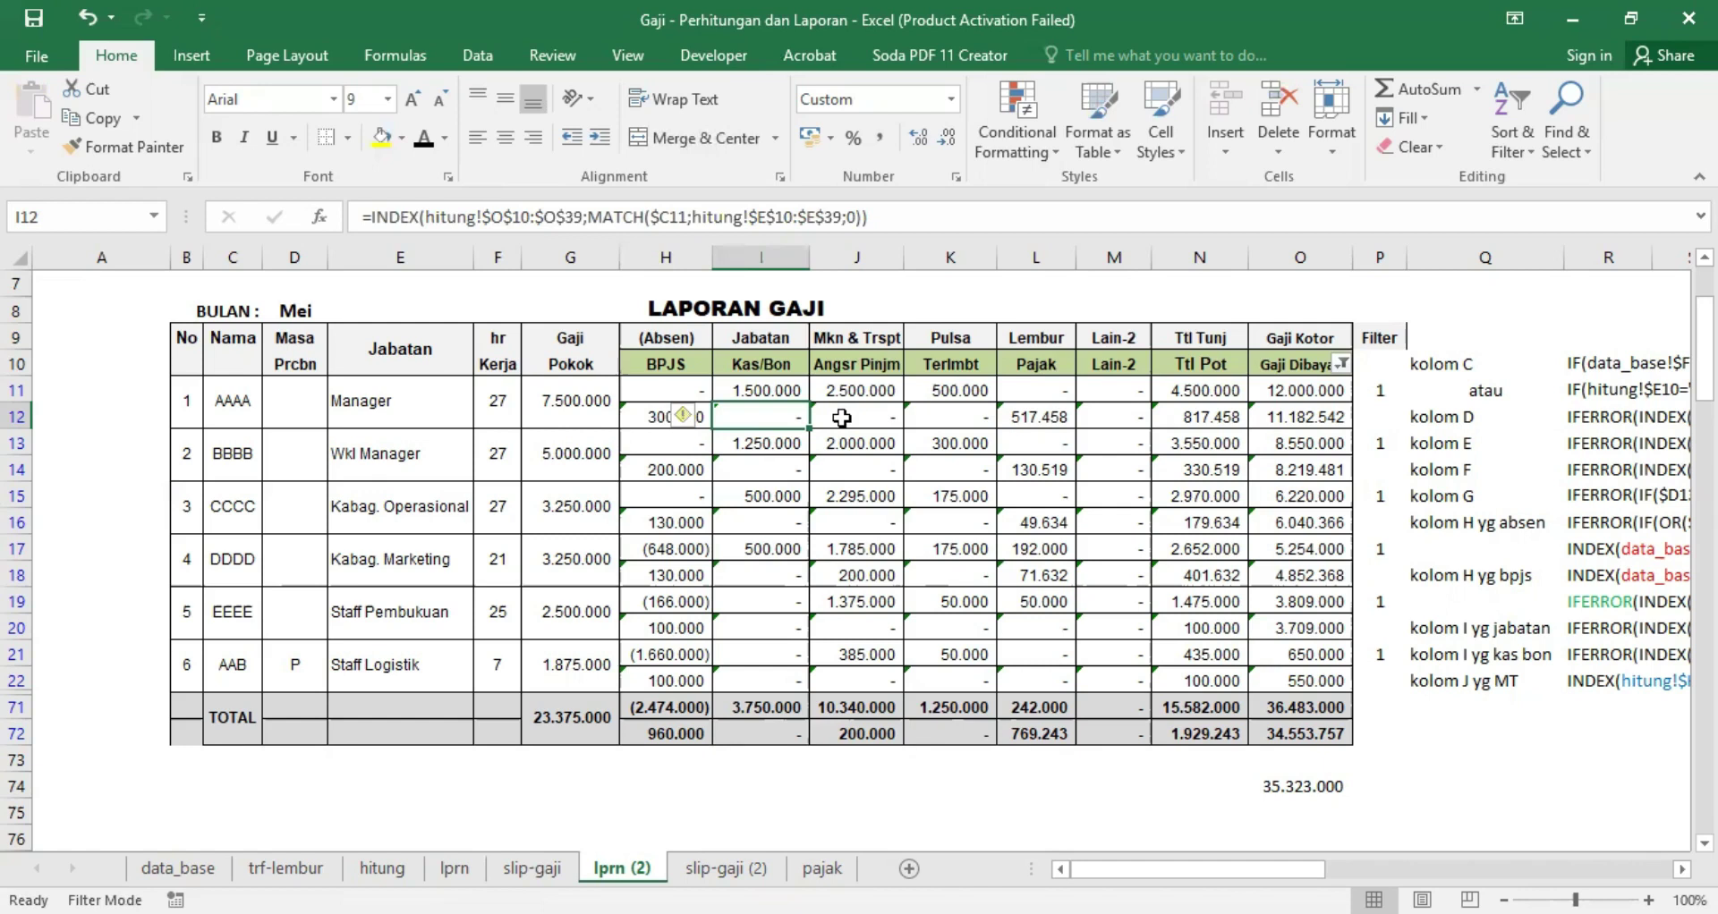
key("Right")
key("Right")
key("Right")
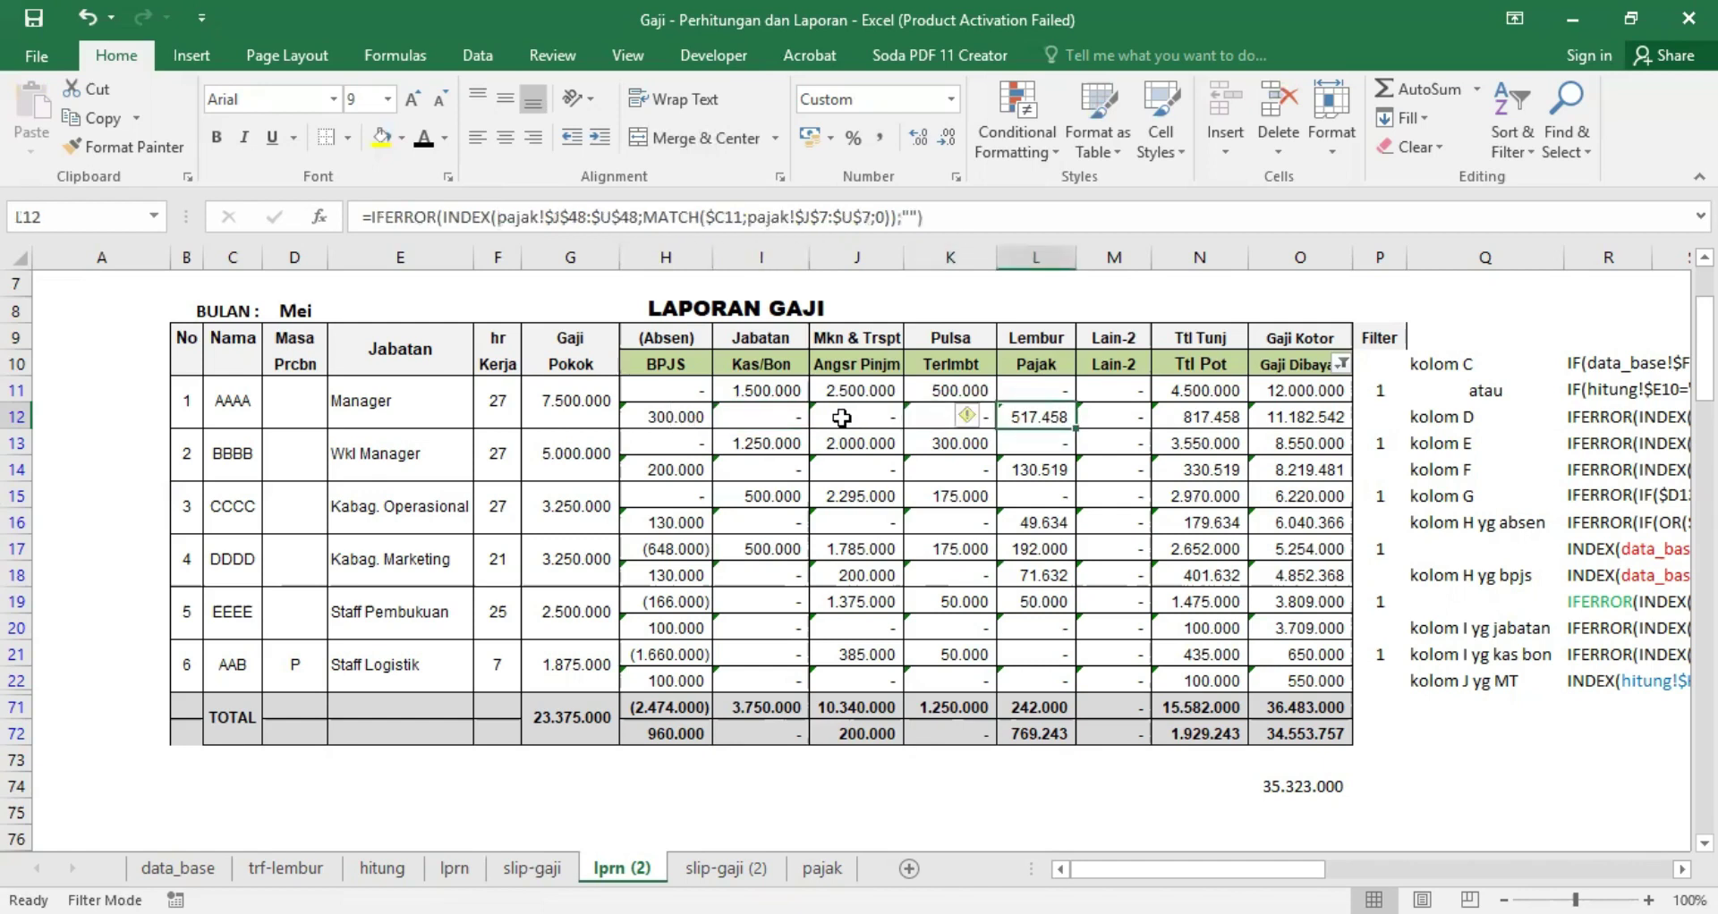
key("Left")
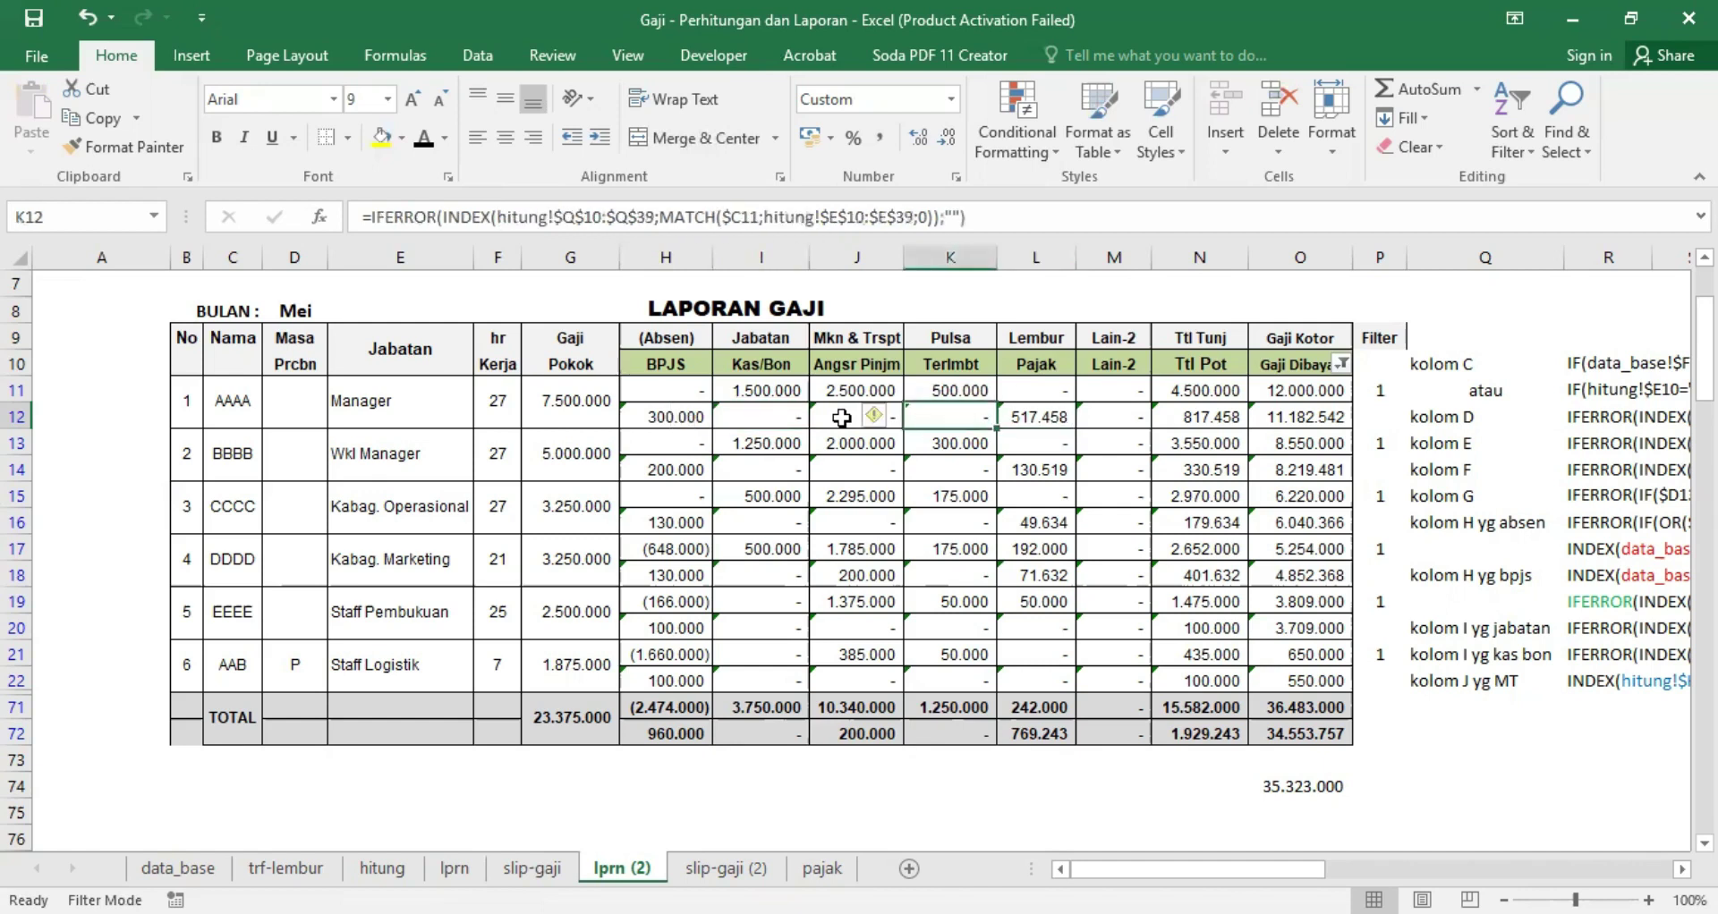
key("Right")
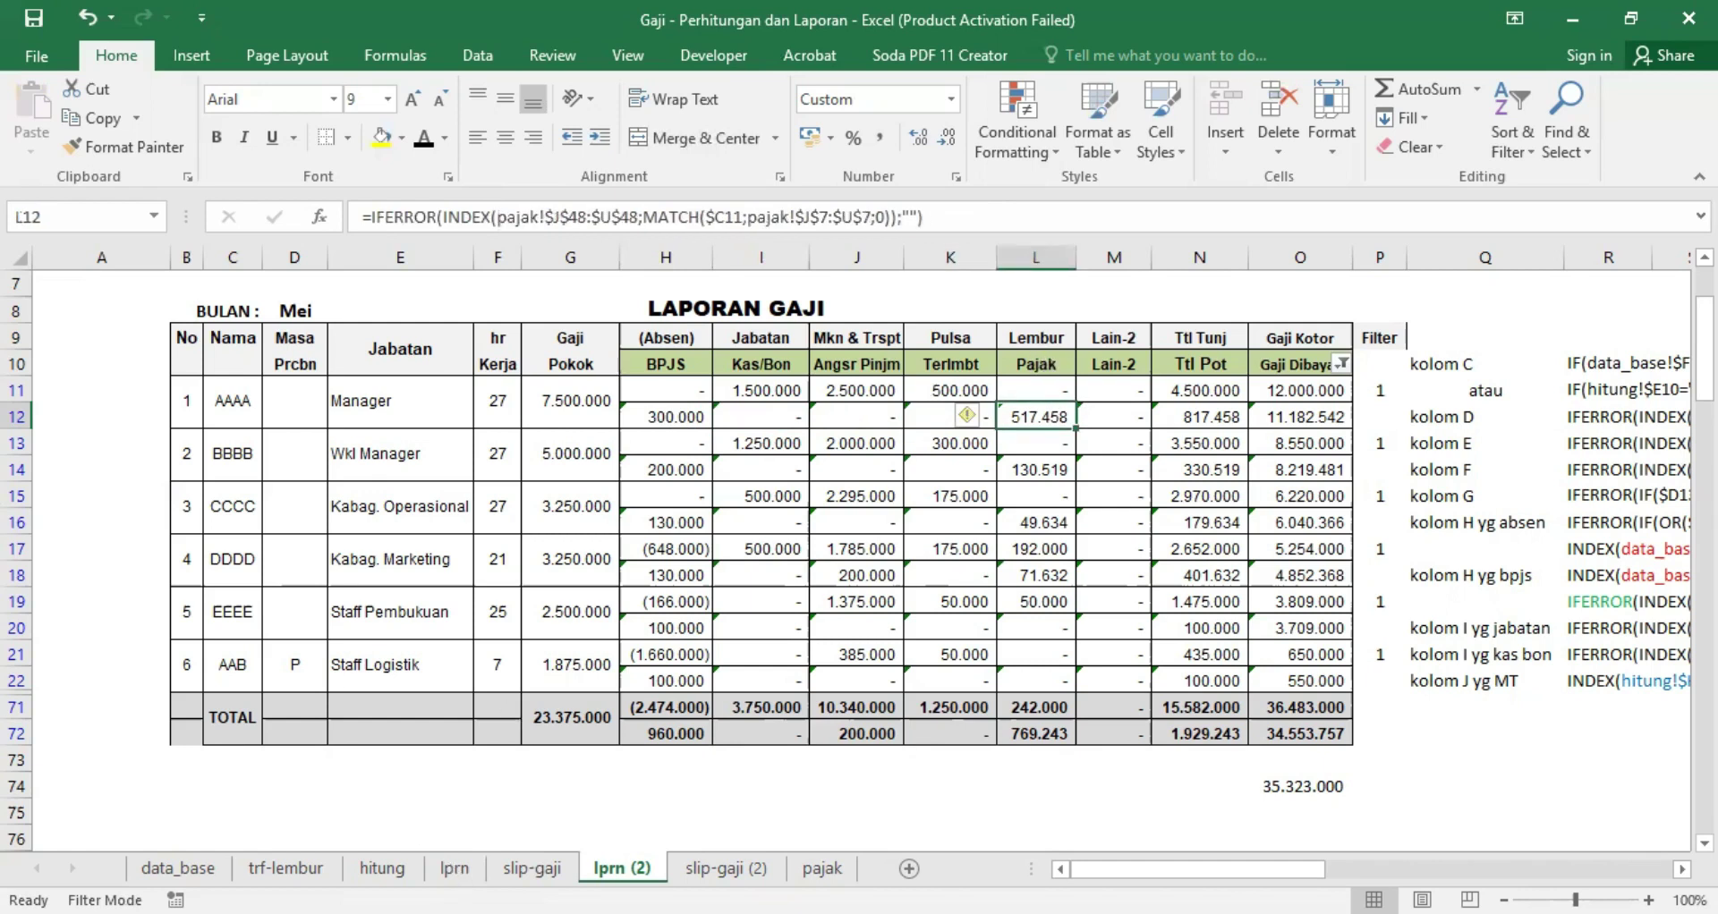
left_click(454, 868)
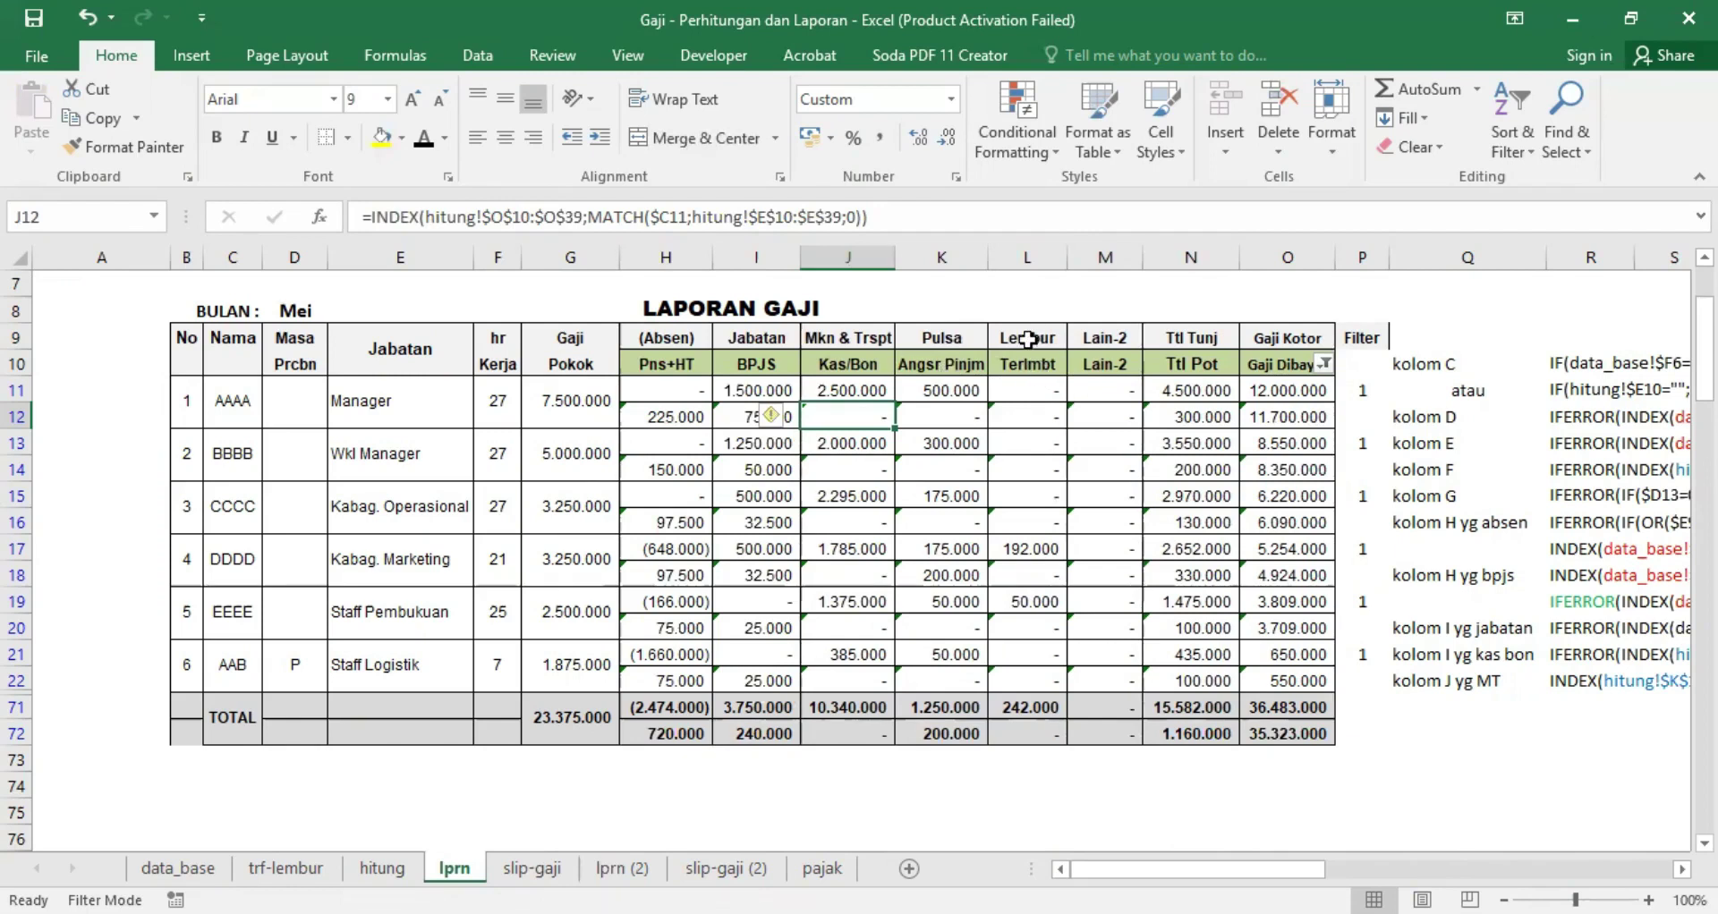
key("ctrl+Page_Down")
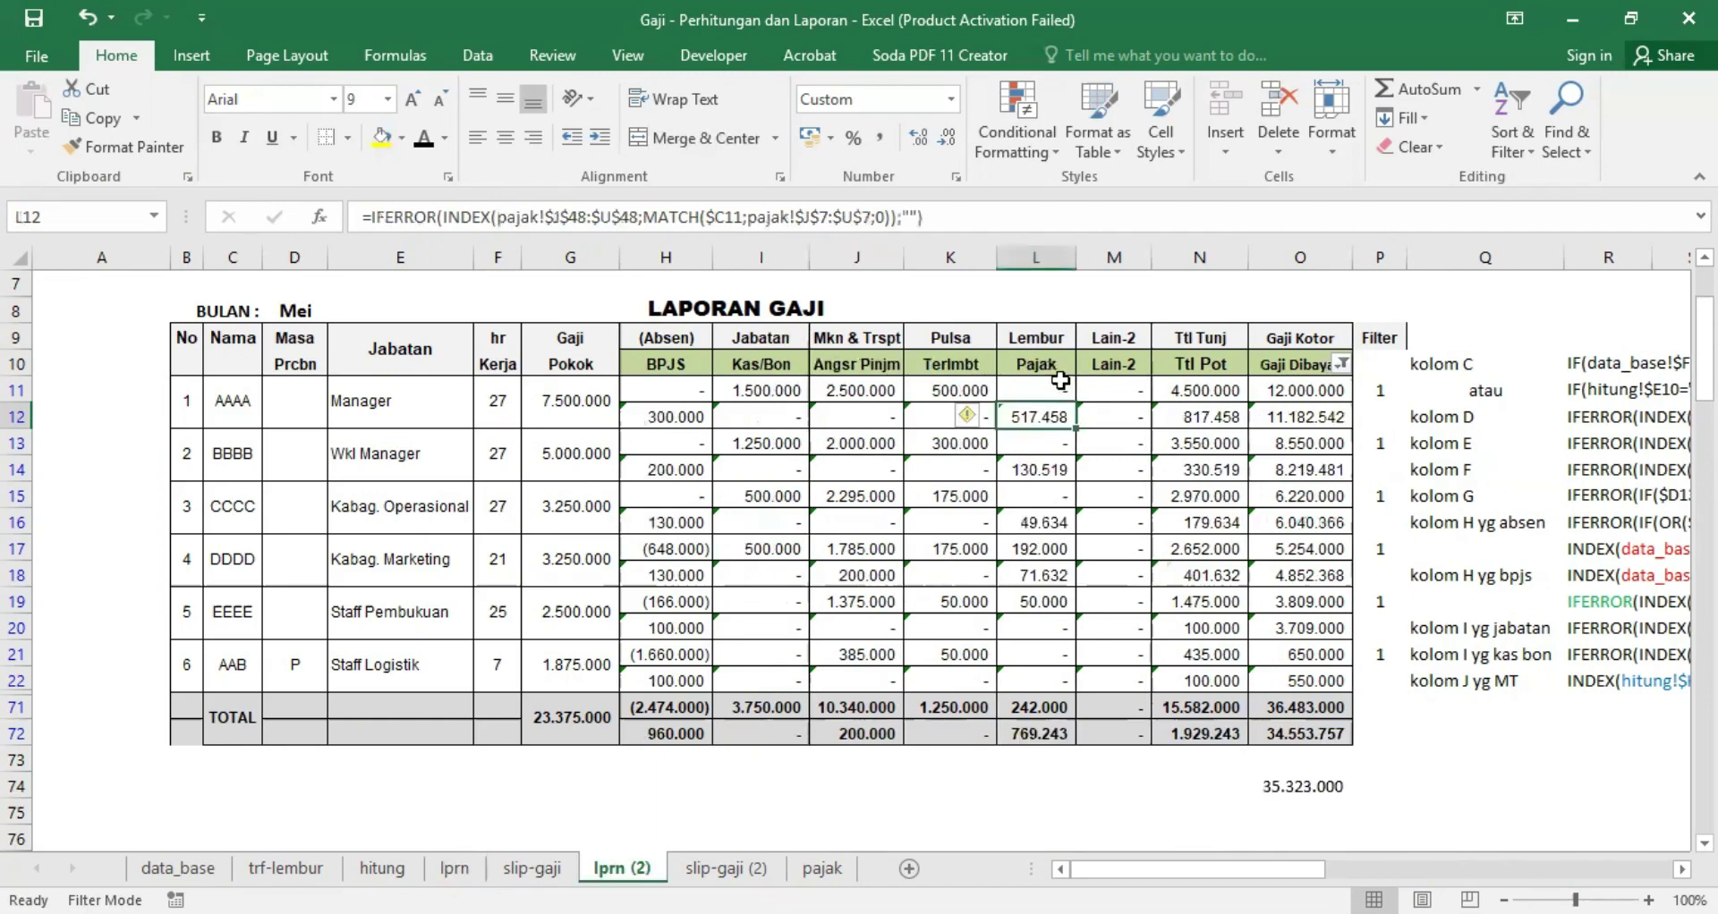
left_click(1045, 360)
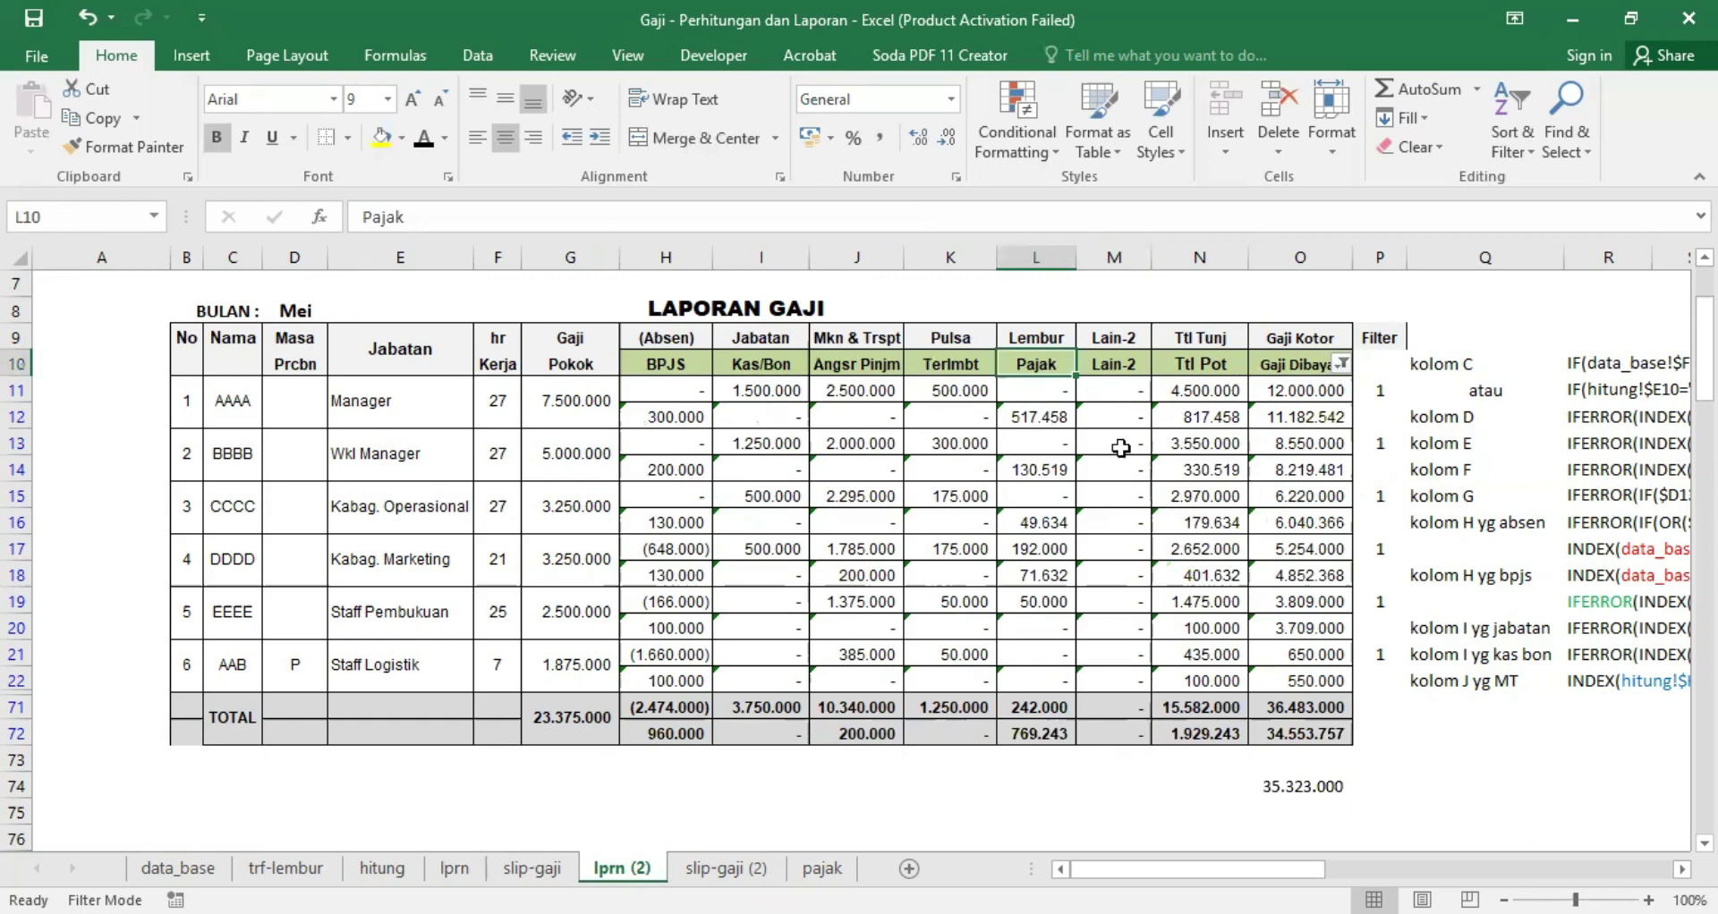
left_click(1043, 416)
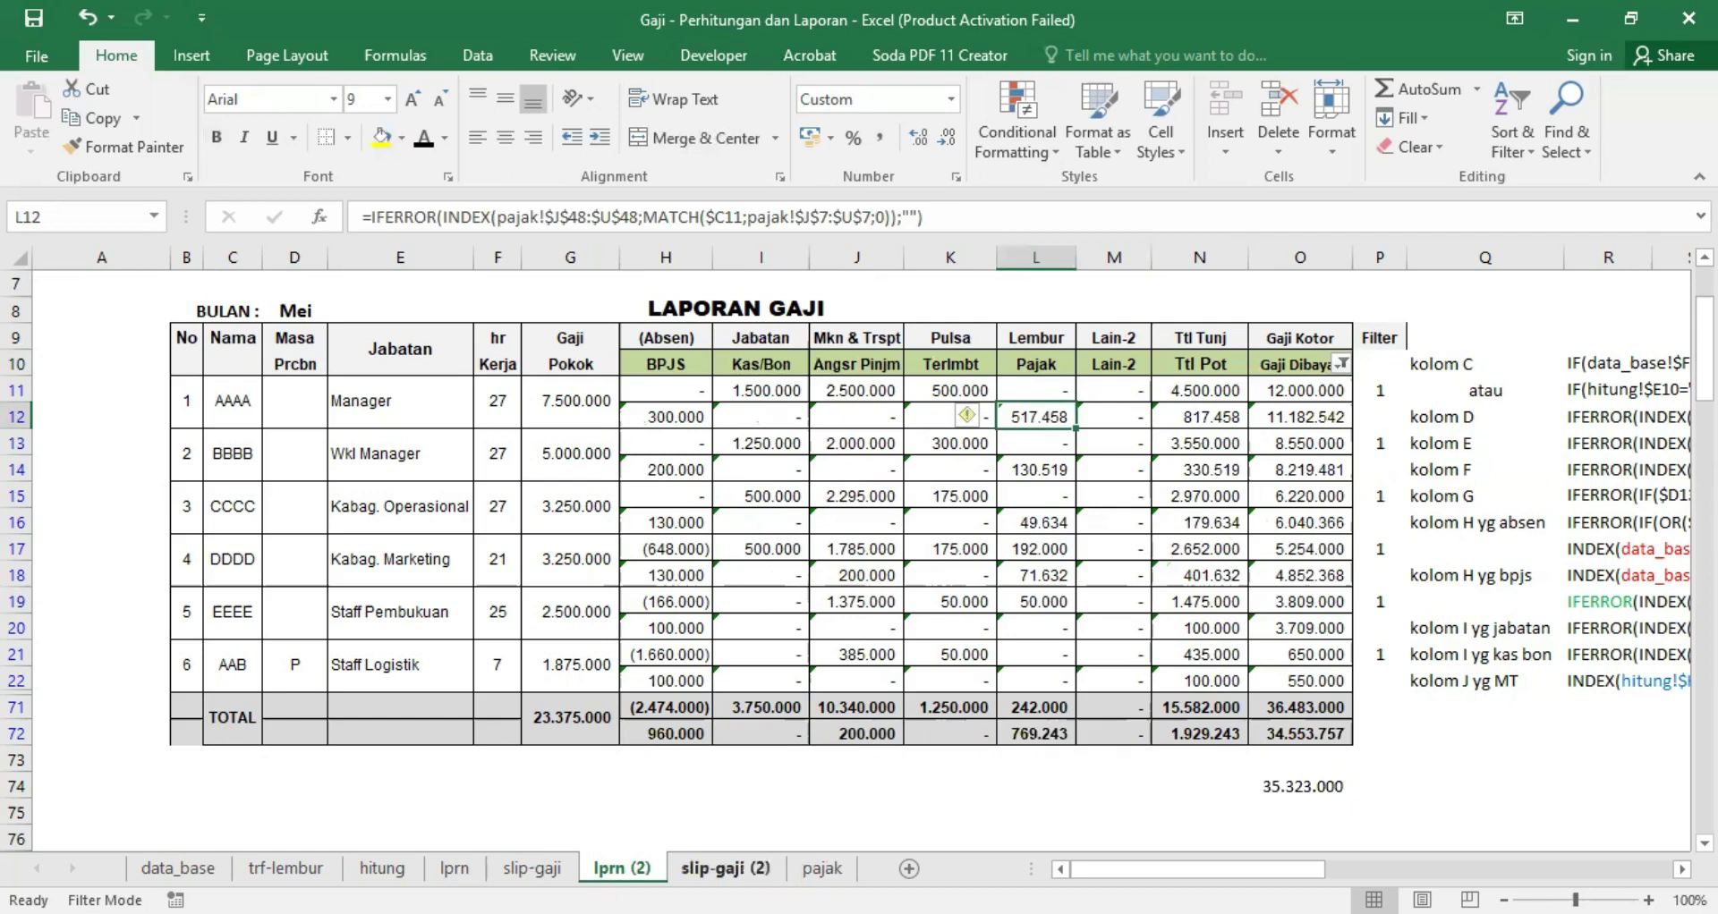
key("ctrl+Page_Down")
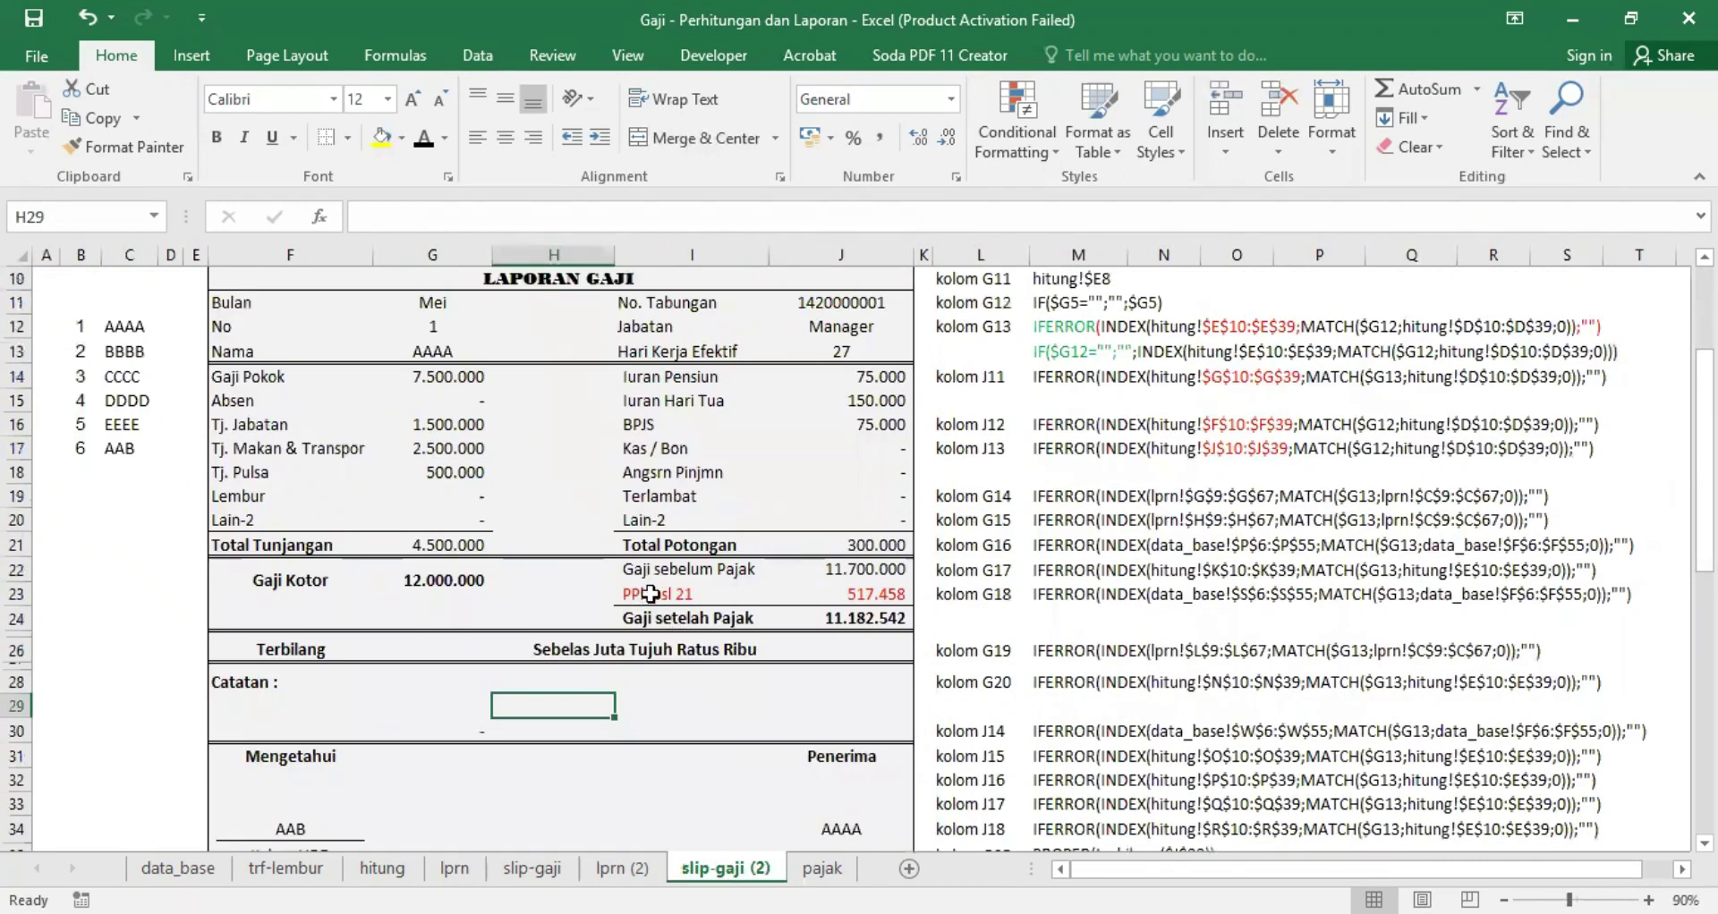
Step: Compare the original slip-gaji's Gaji Bersih formula in J22 with slip-gaji (2)
left_click(528, 867)
left_click(857, 586)
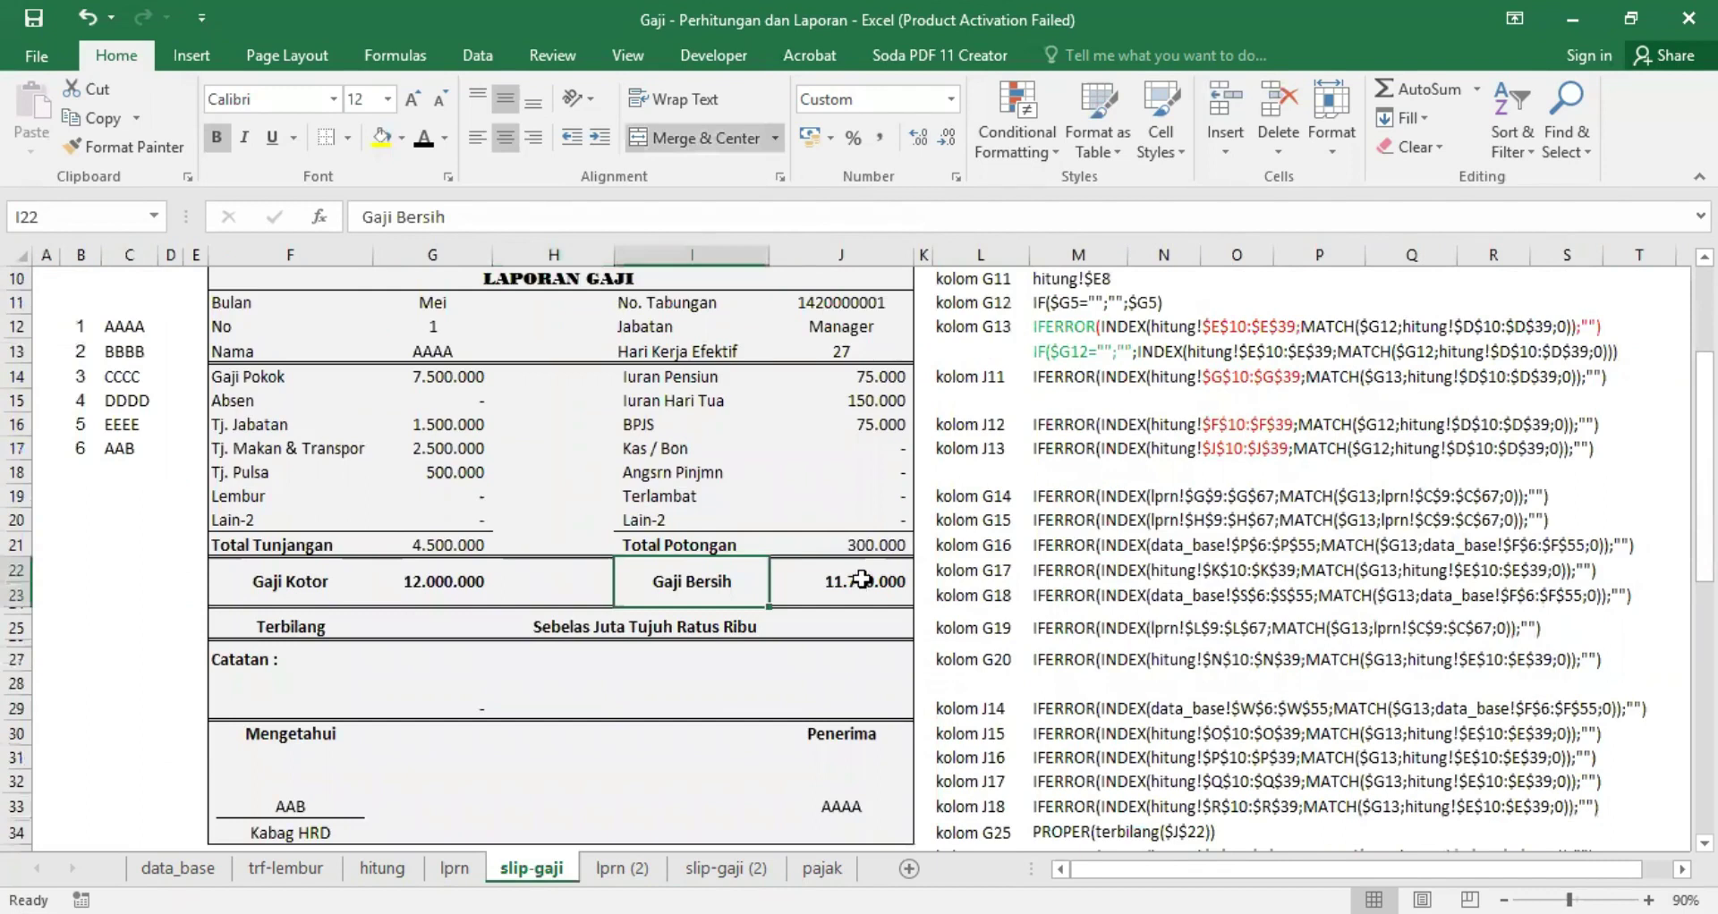
left_click(700, 583)
left_click(725, 868)
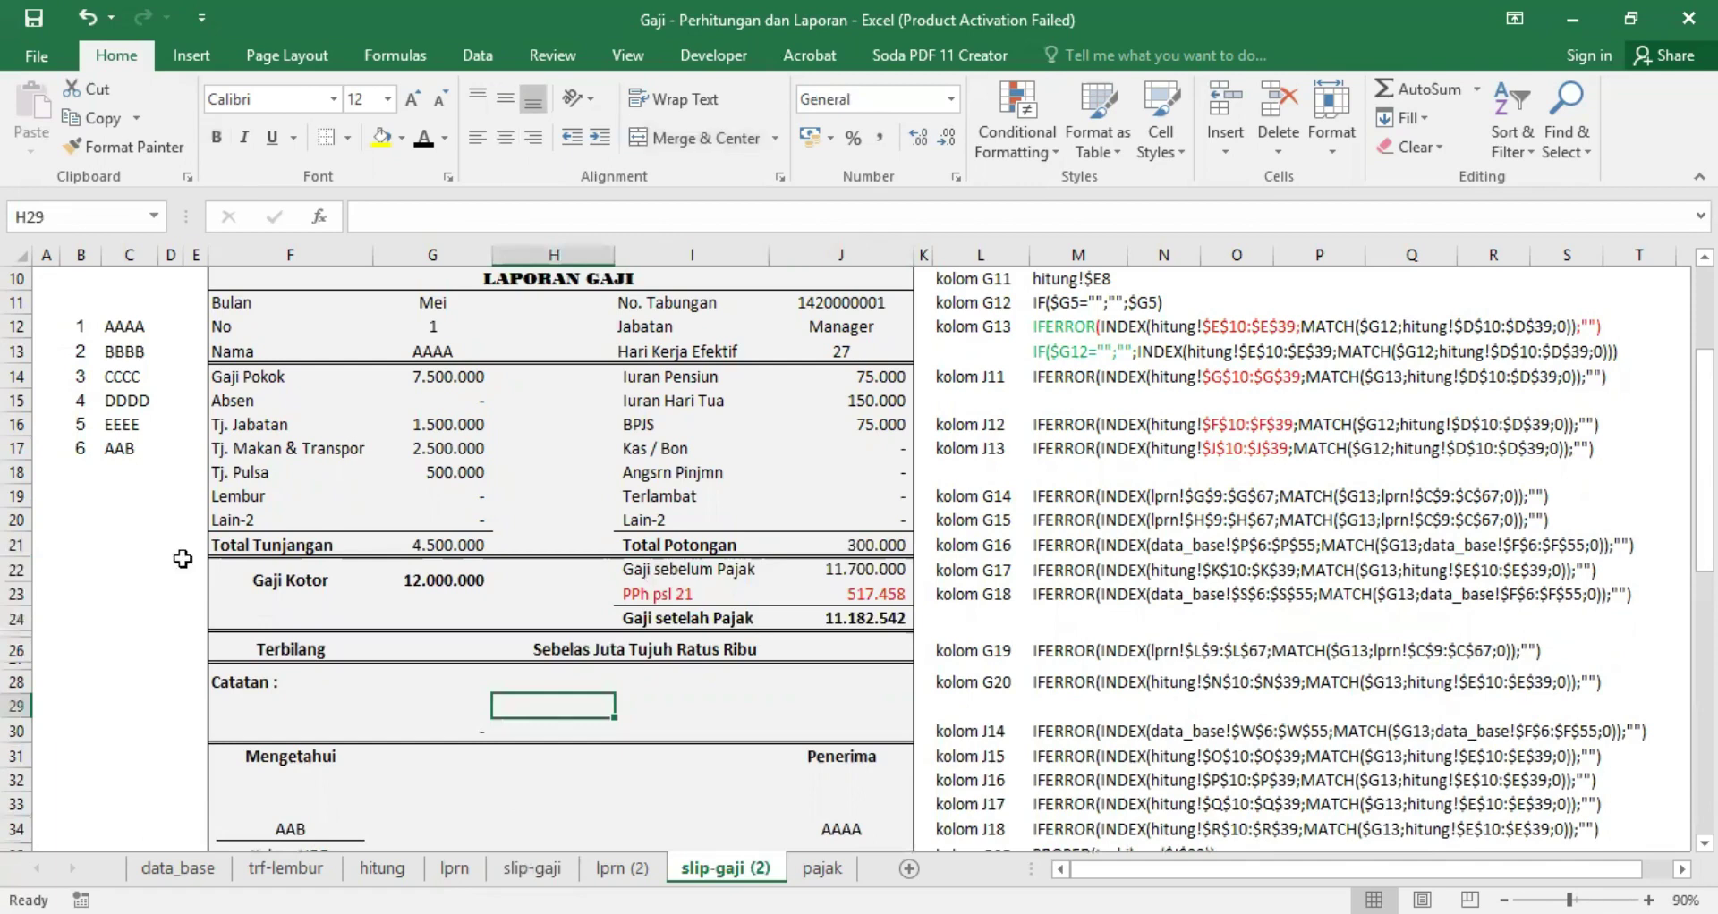
Step: Point the G26 Terbilang formula at row 24 instead of row 22, giving =PROPER(terbilang($J$24))
left_click(18, 571)
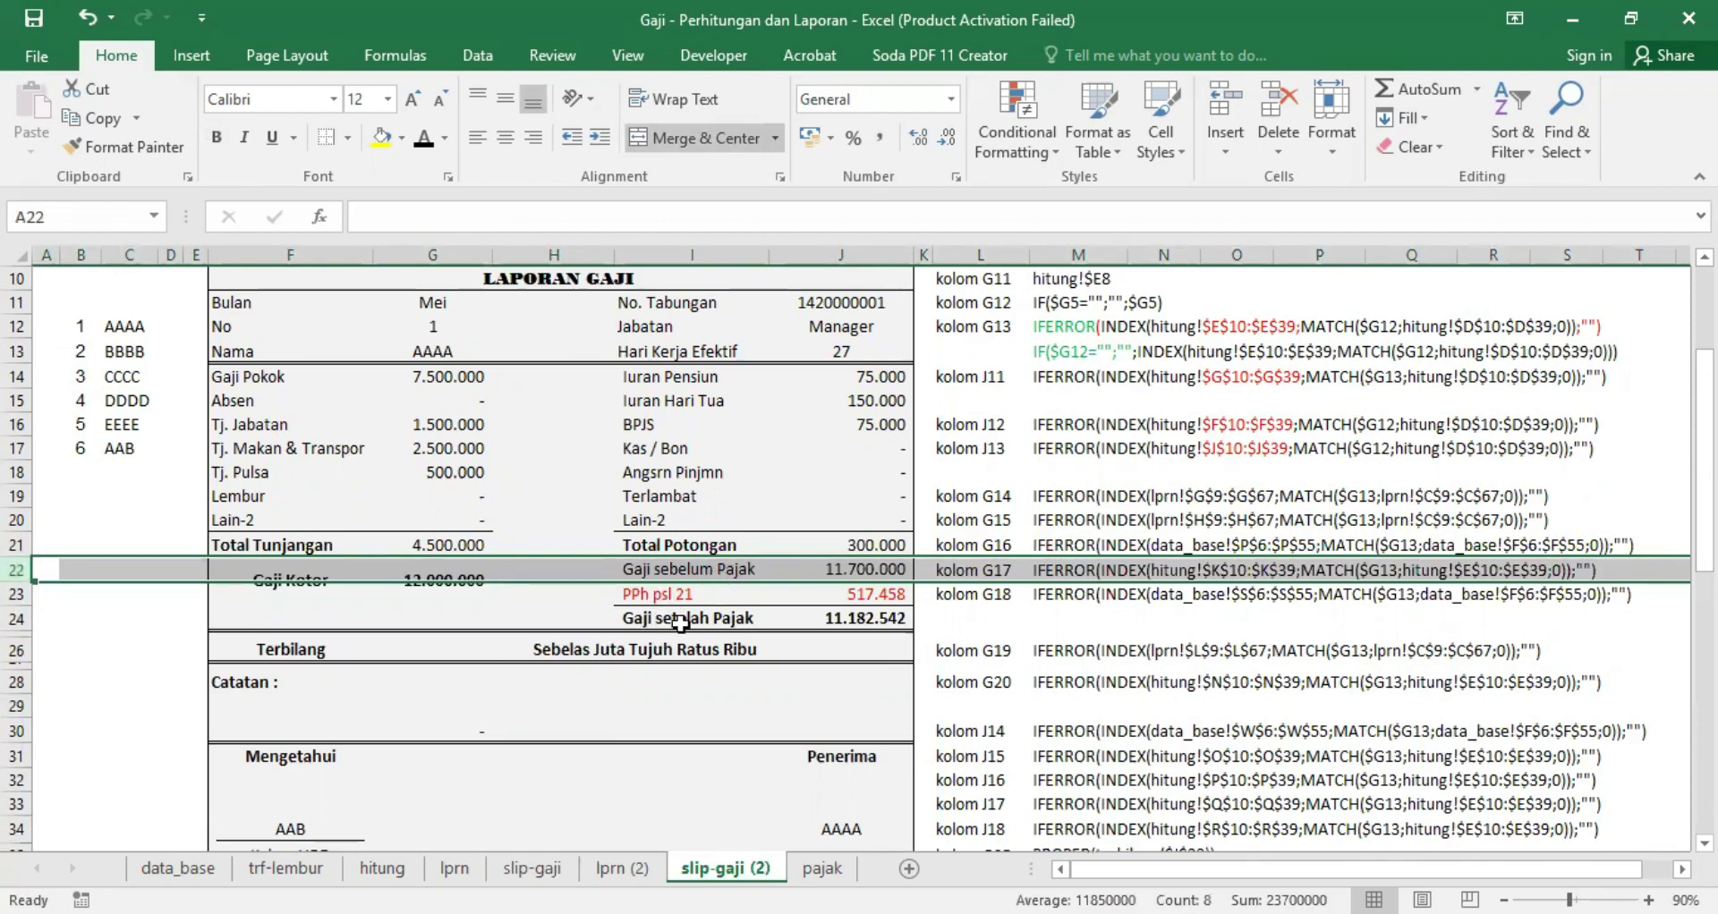
left_click(649, 620)
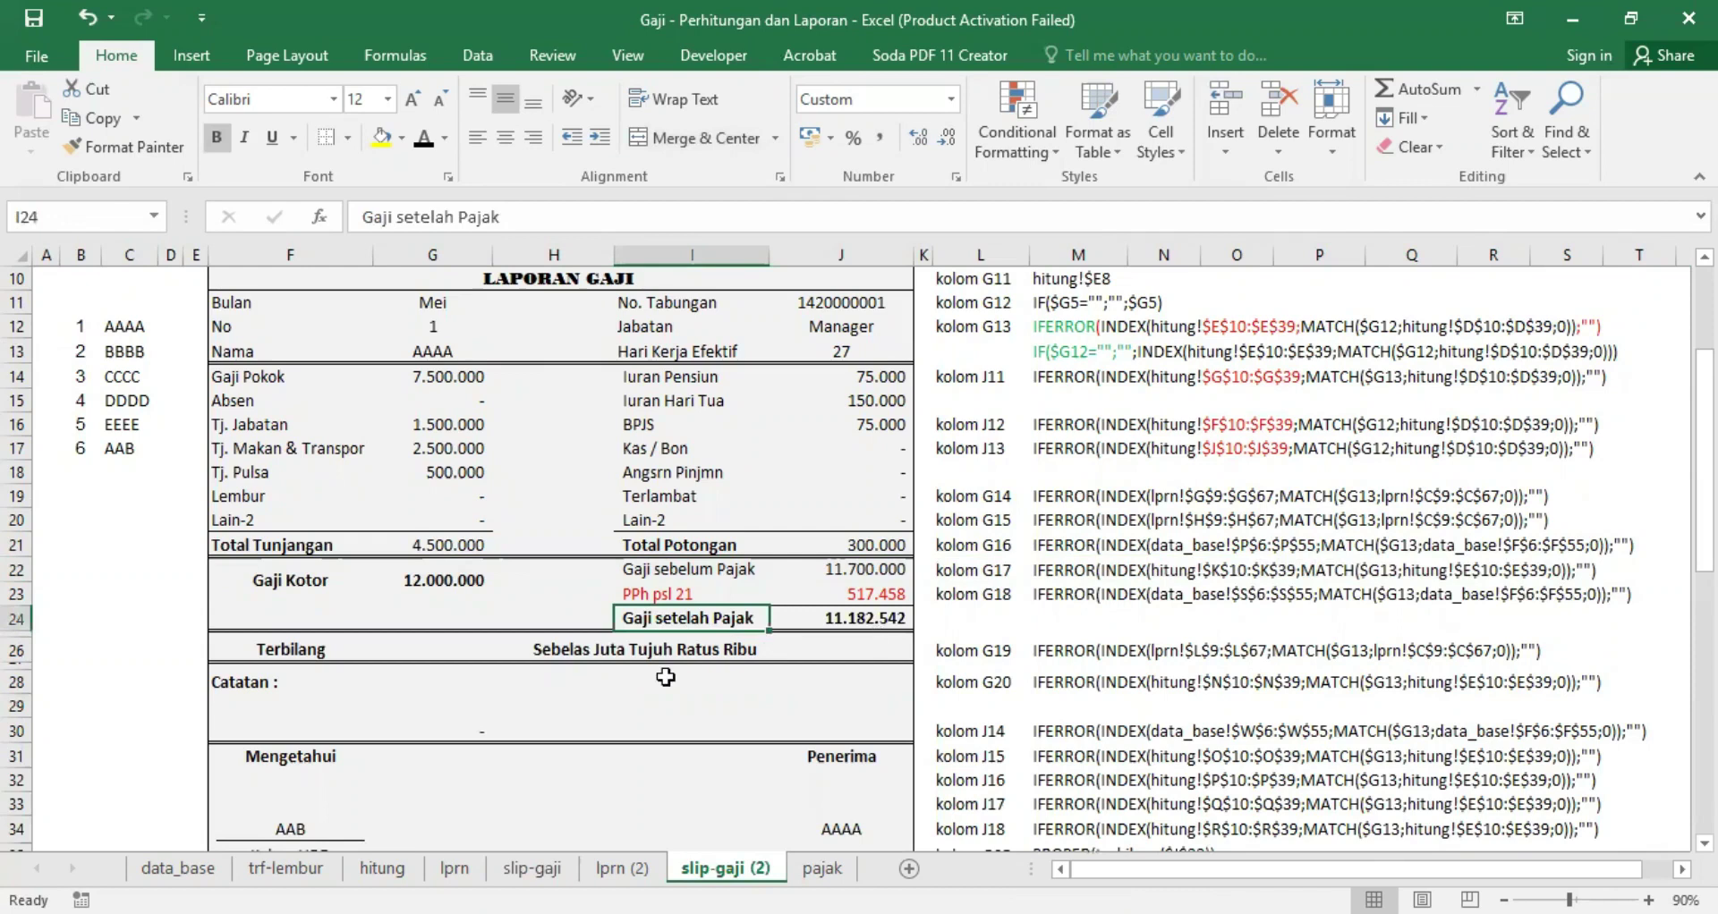
left_click(577, 644)
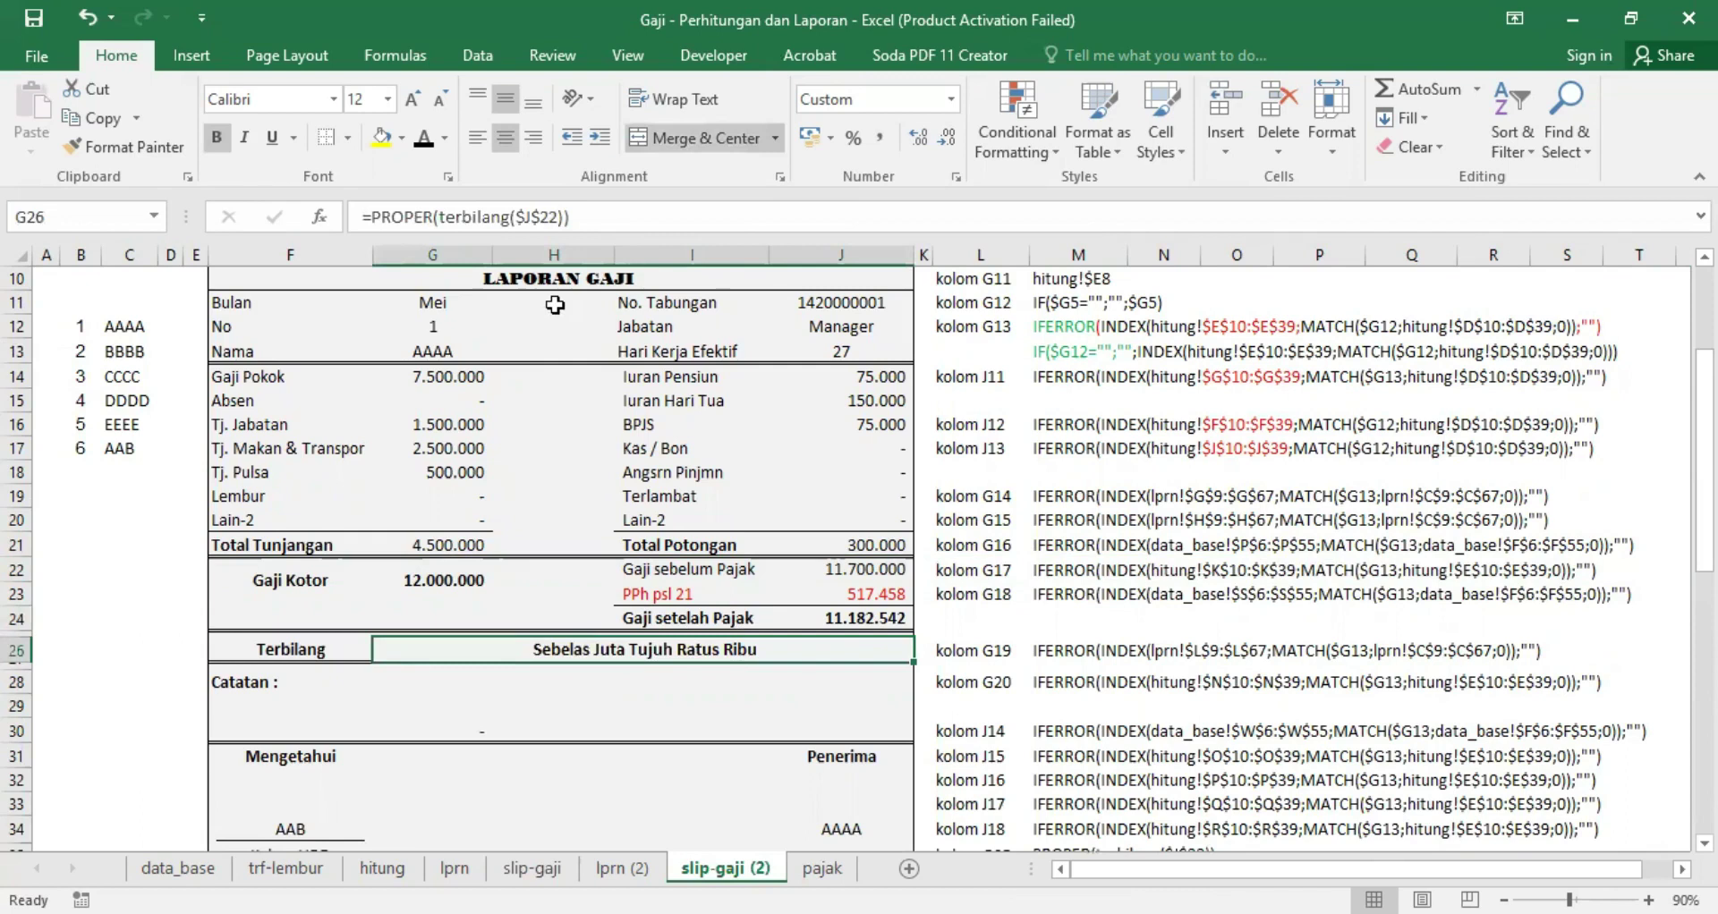
key("F2")
key("Left")
key("Left")
key("BackSpace")
type("4")
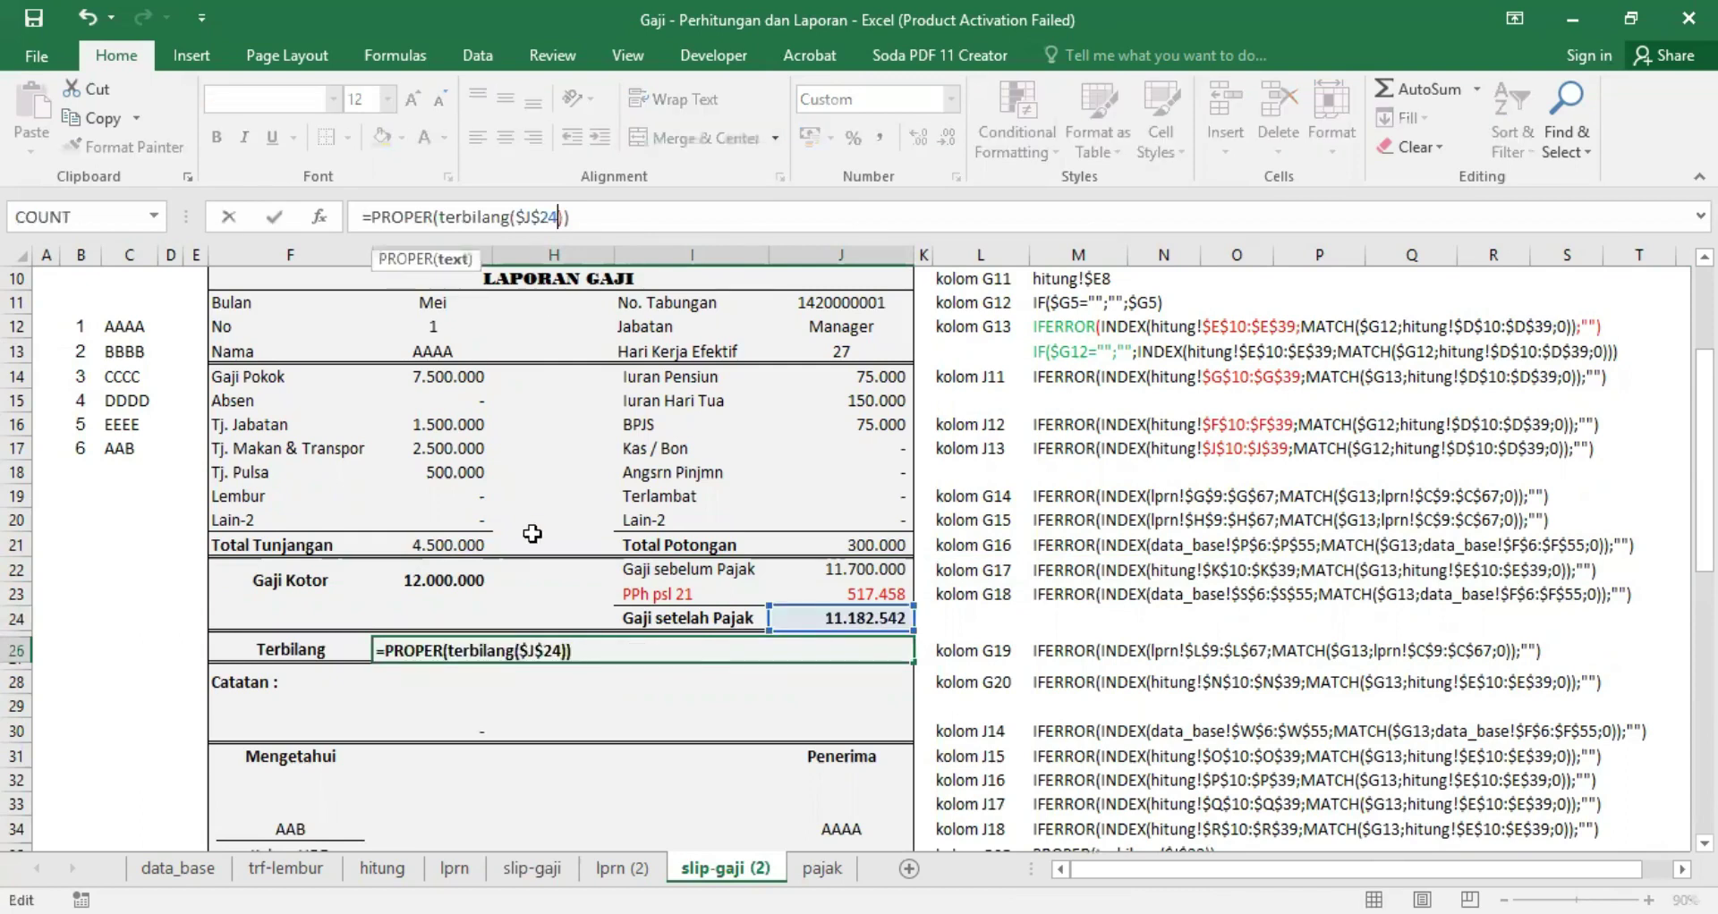
Step: Confirm the Terbilang formula on $J$24, widen columns J and G, and left-align the words
key("Return")
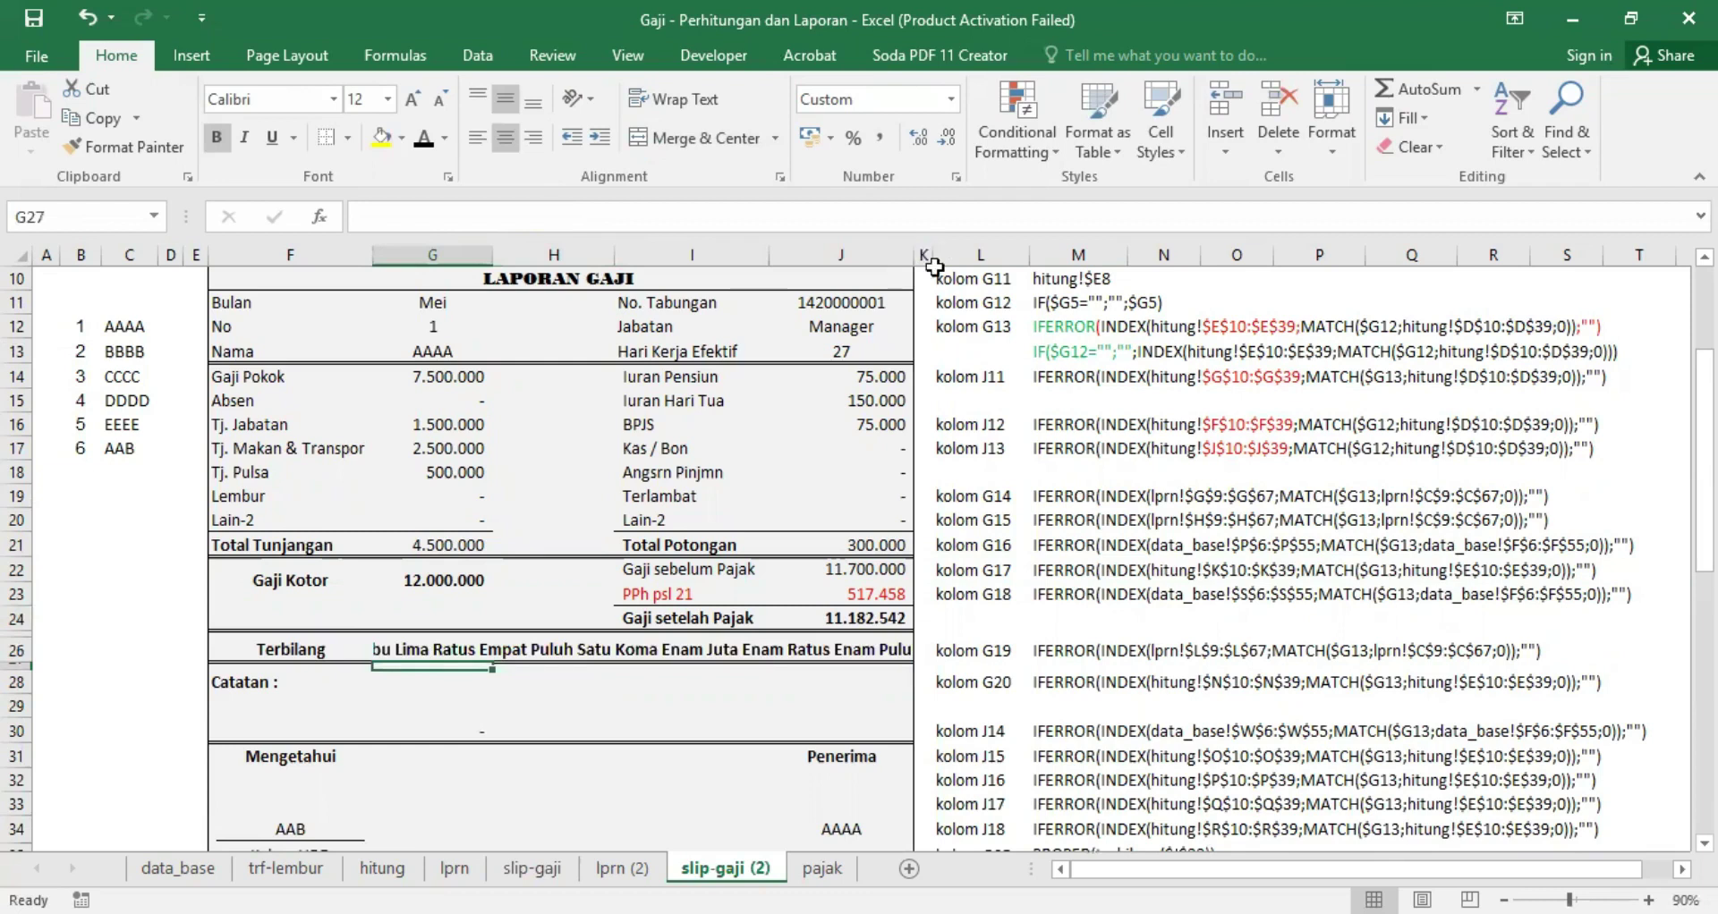
left_click_drag(914, 254, 942, 254)
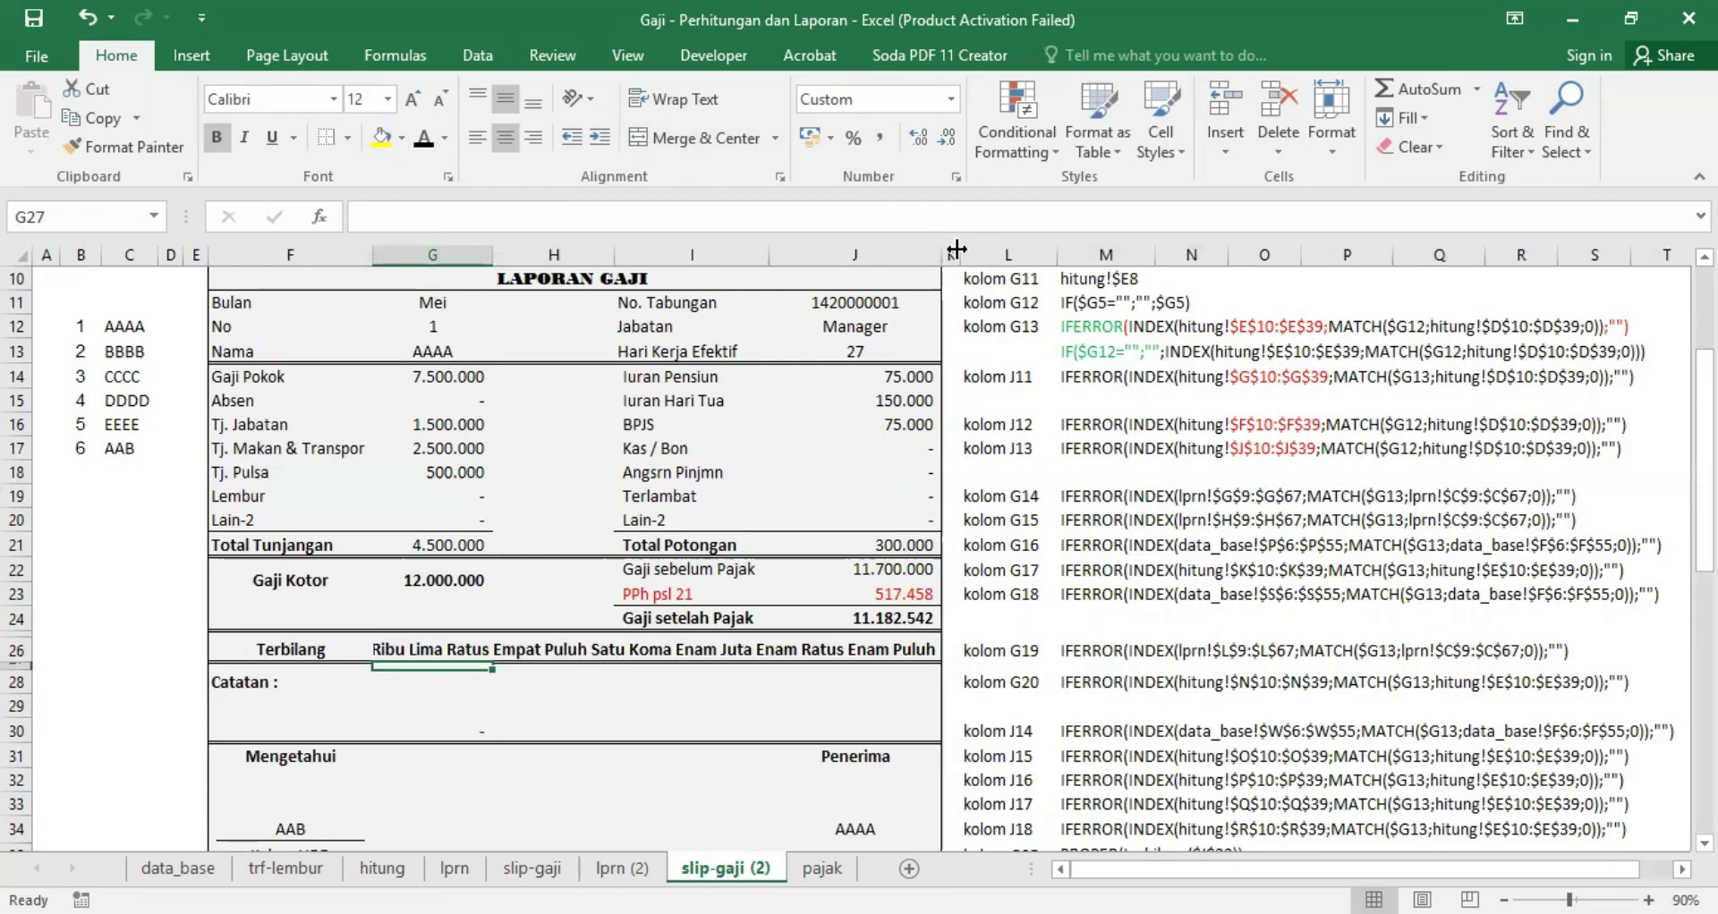
left_click_drag(957, 250, 956, 250)
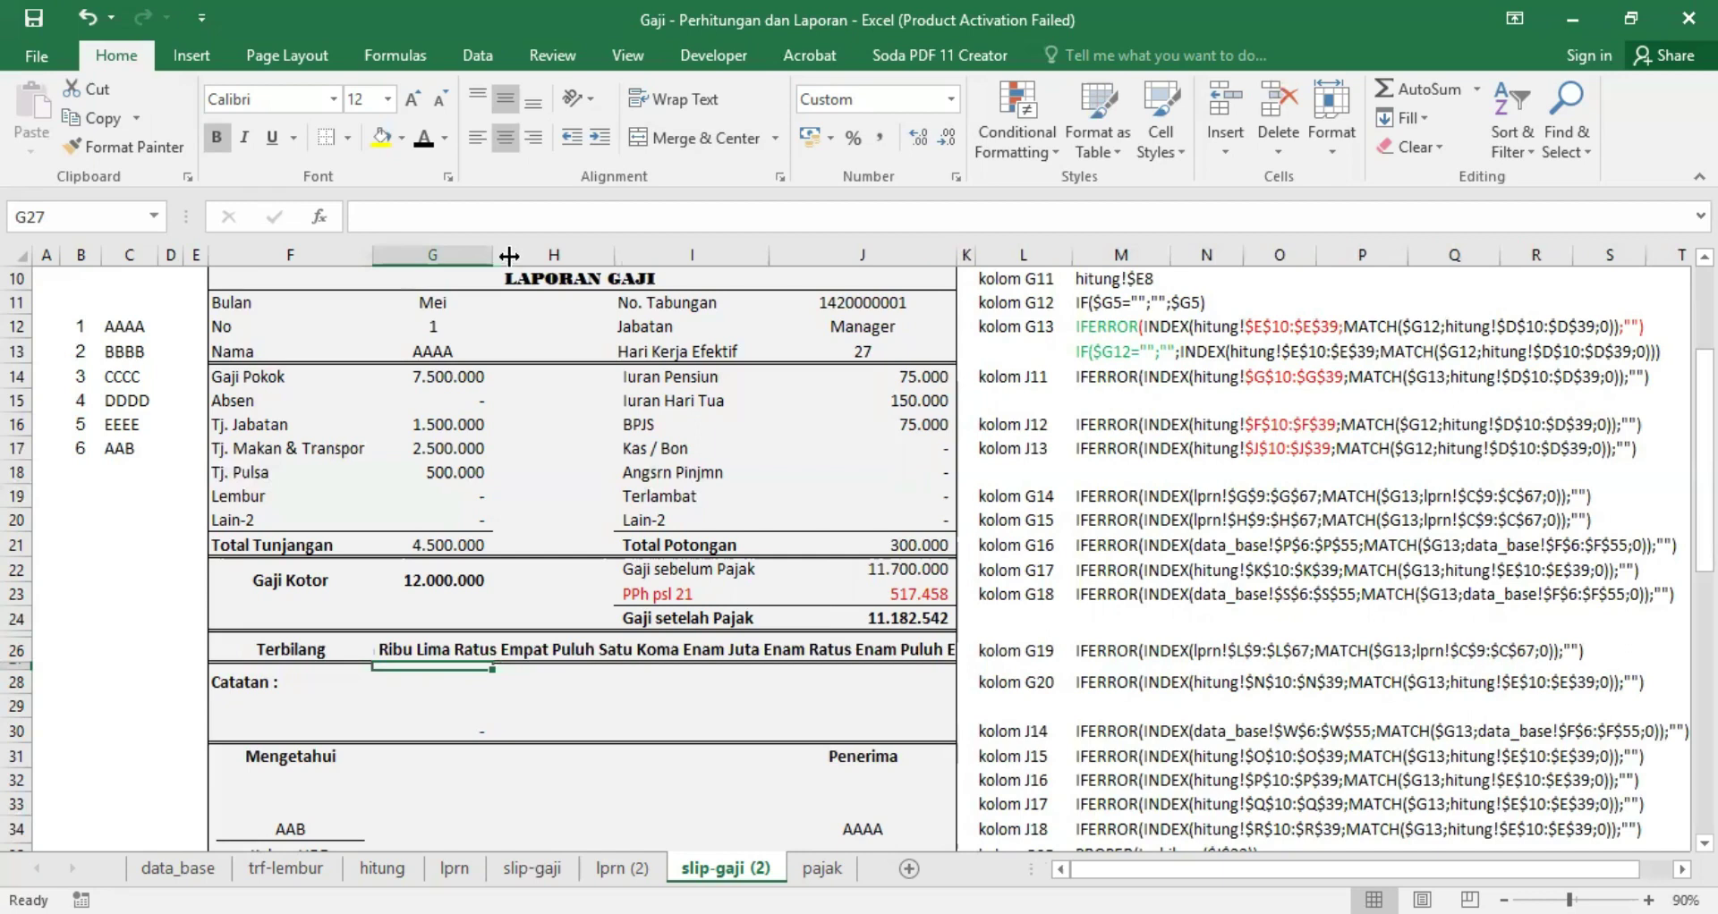
left_click_drag(508, 256, 508, 257)
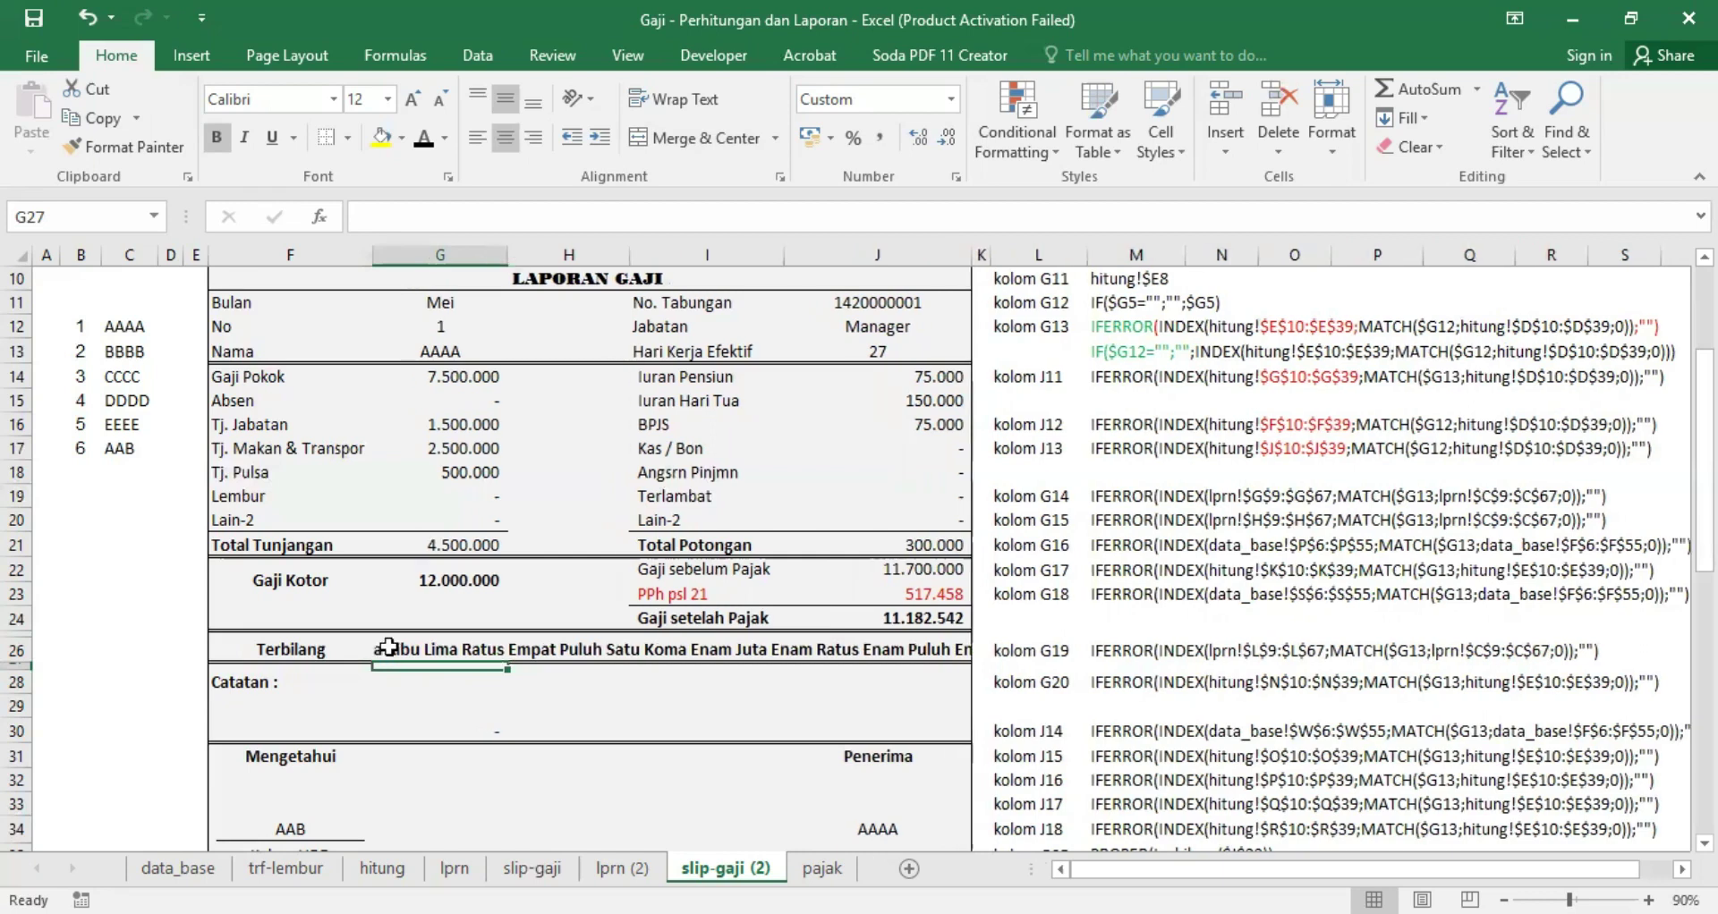
key("Up")
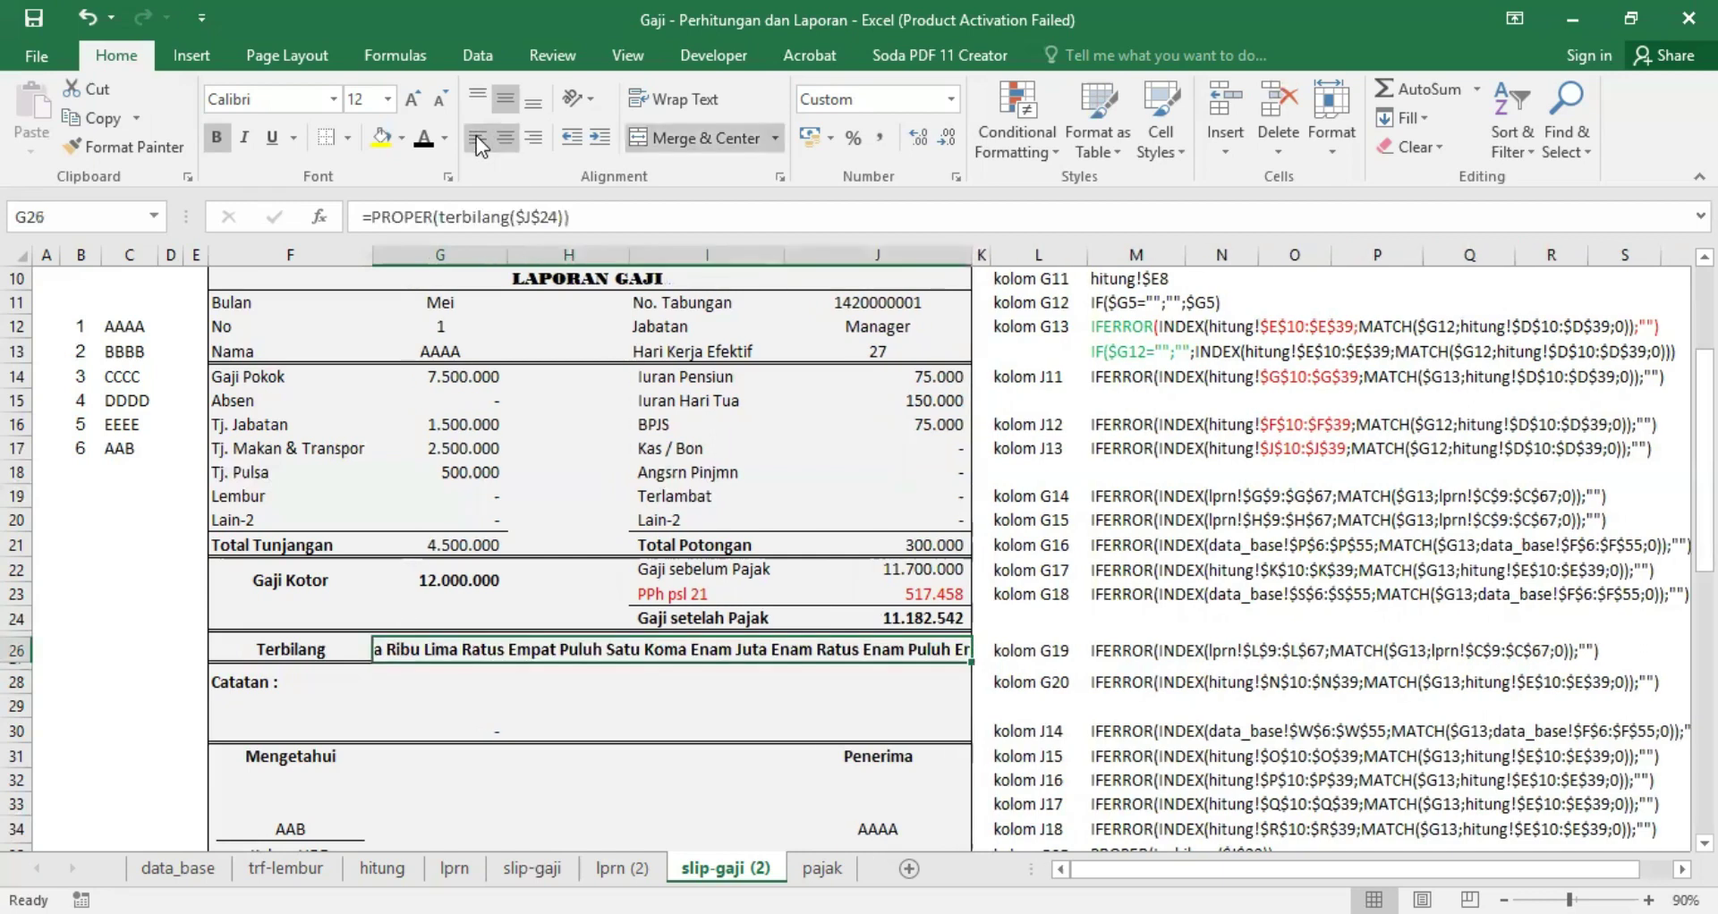
left_click(476, 136)
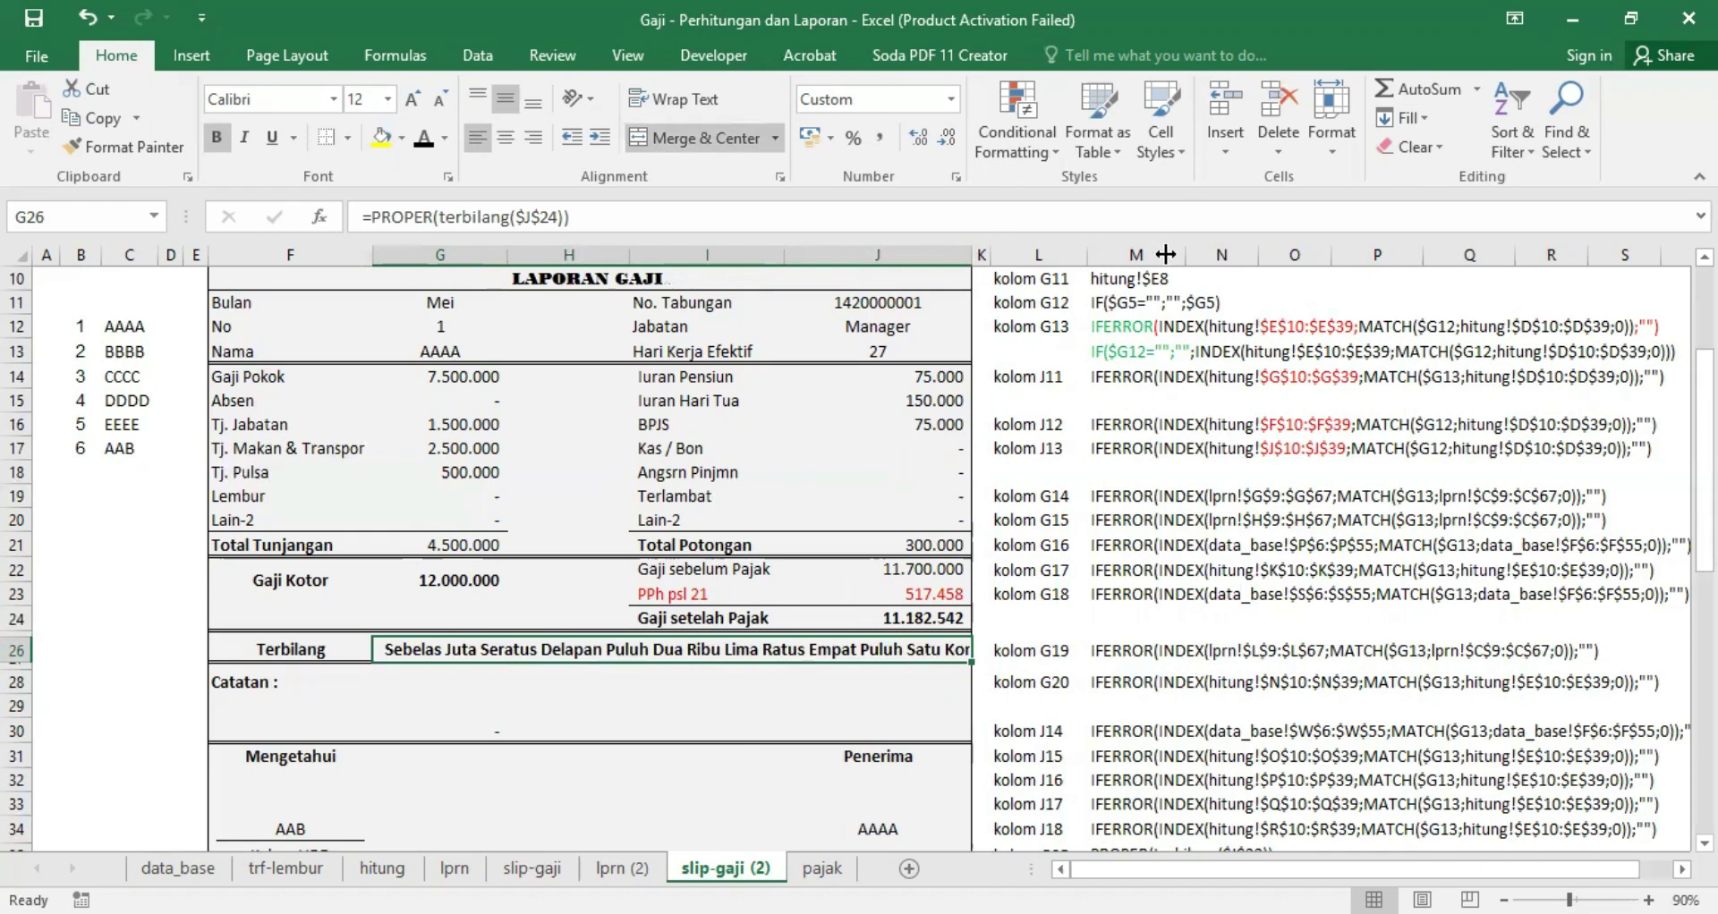
Step: Undo the width changes and narrow column J so the formula notes show, then select J24
key("ctrl+z")
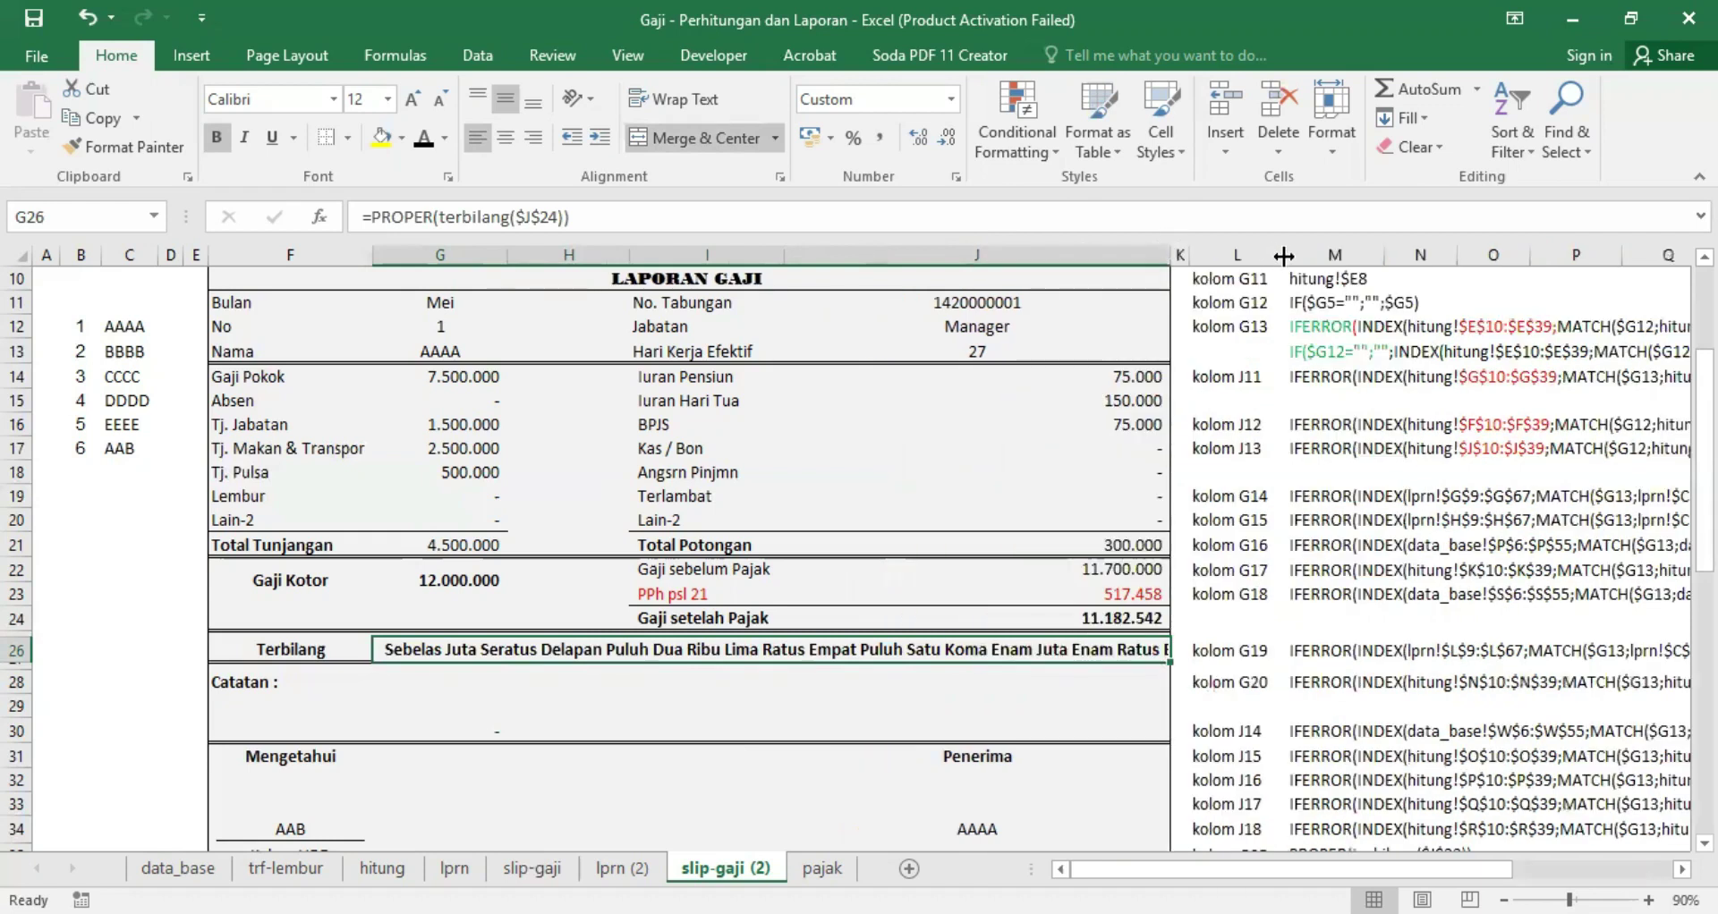
left_click_drag(1269, 254, 1276, 247)
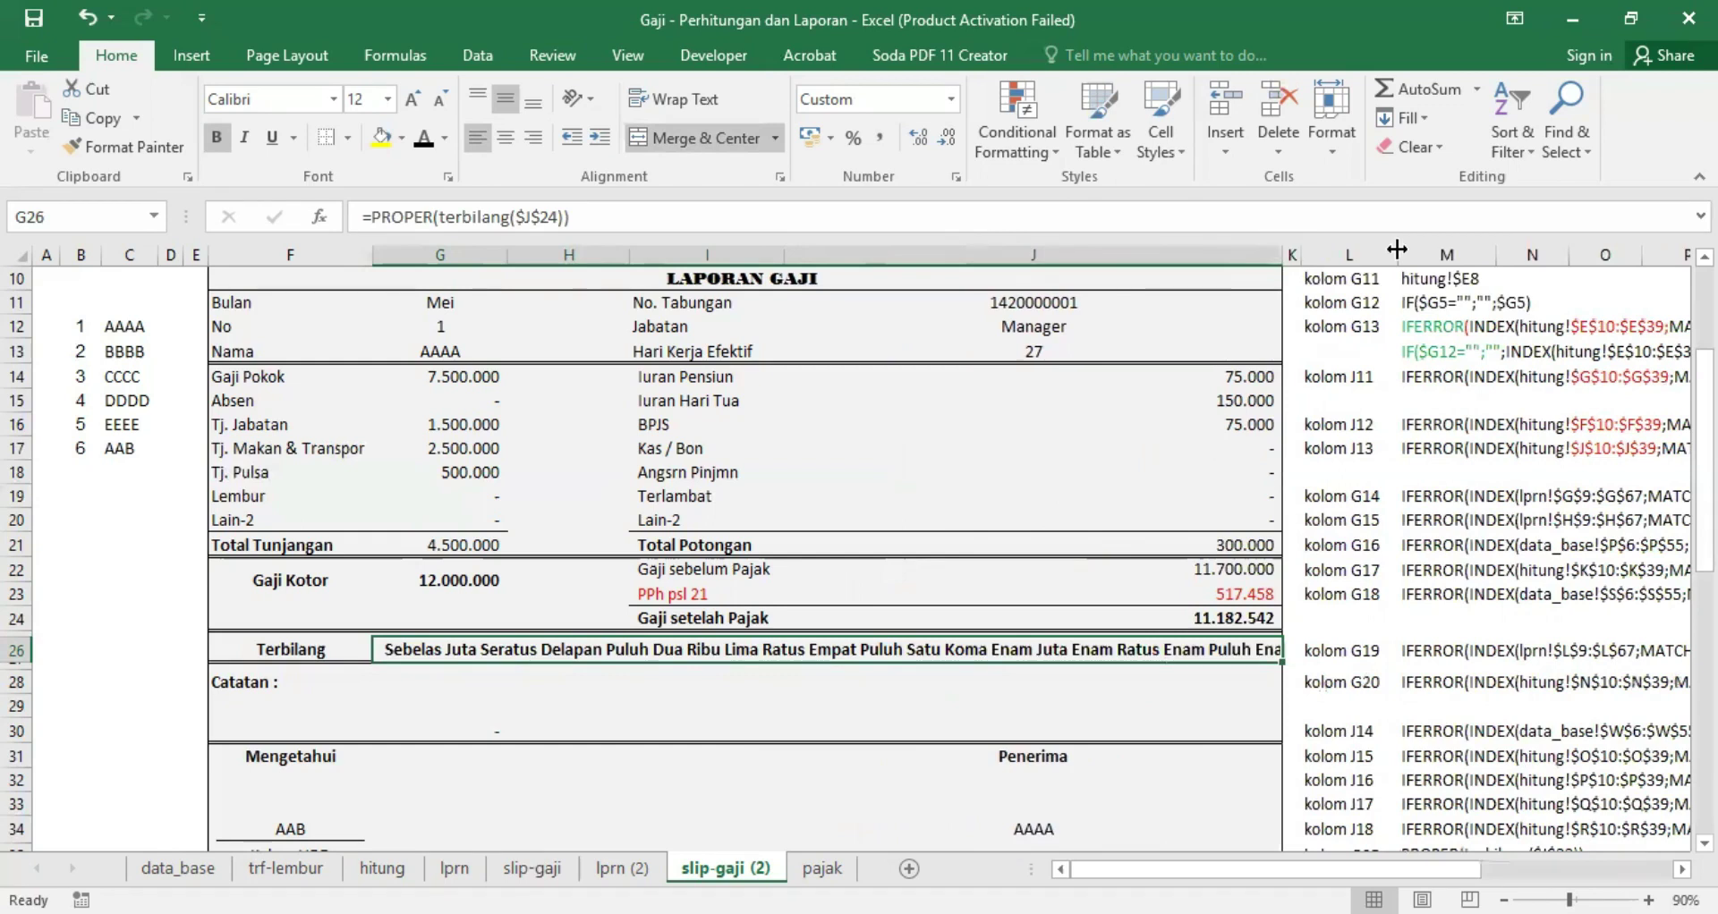
key("ctrl+z")
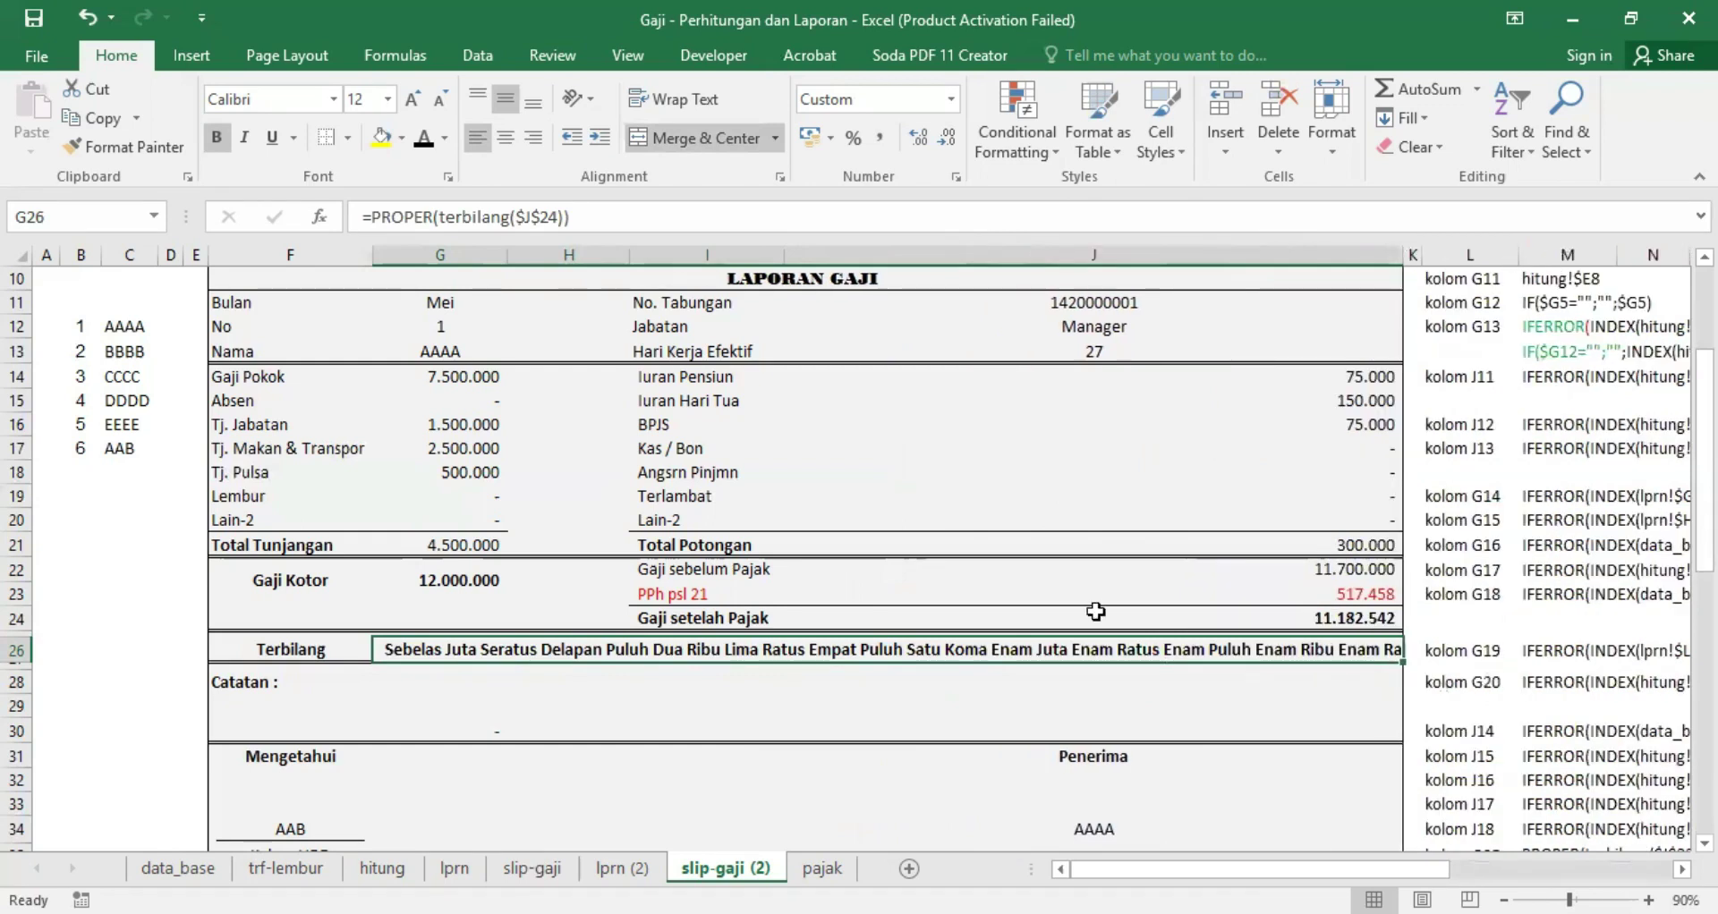
key("ctrl+z")
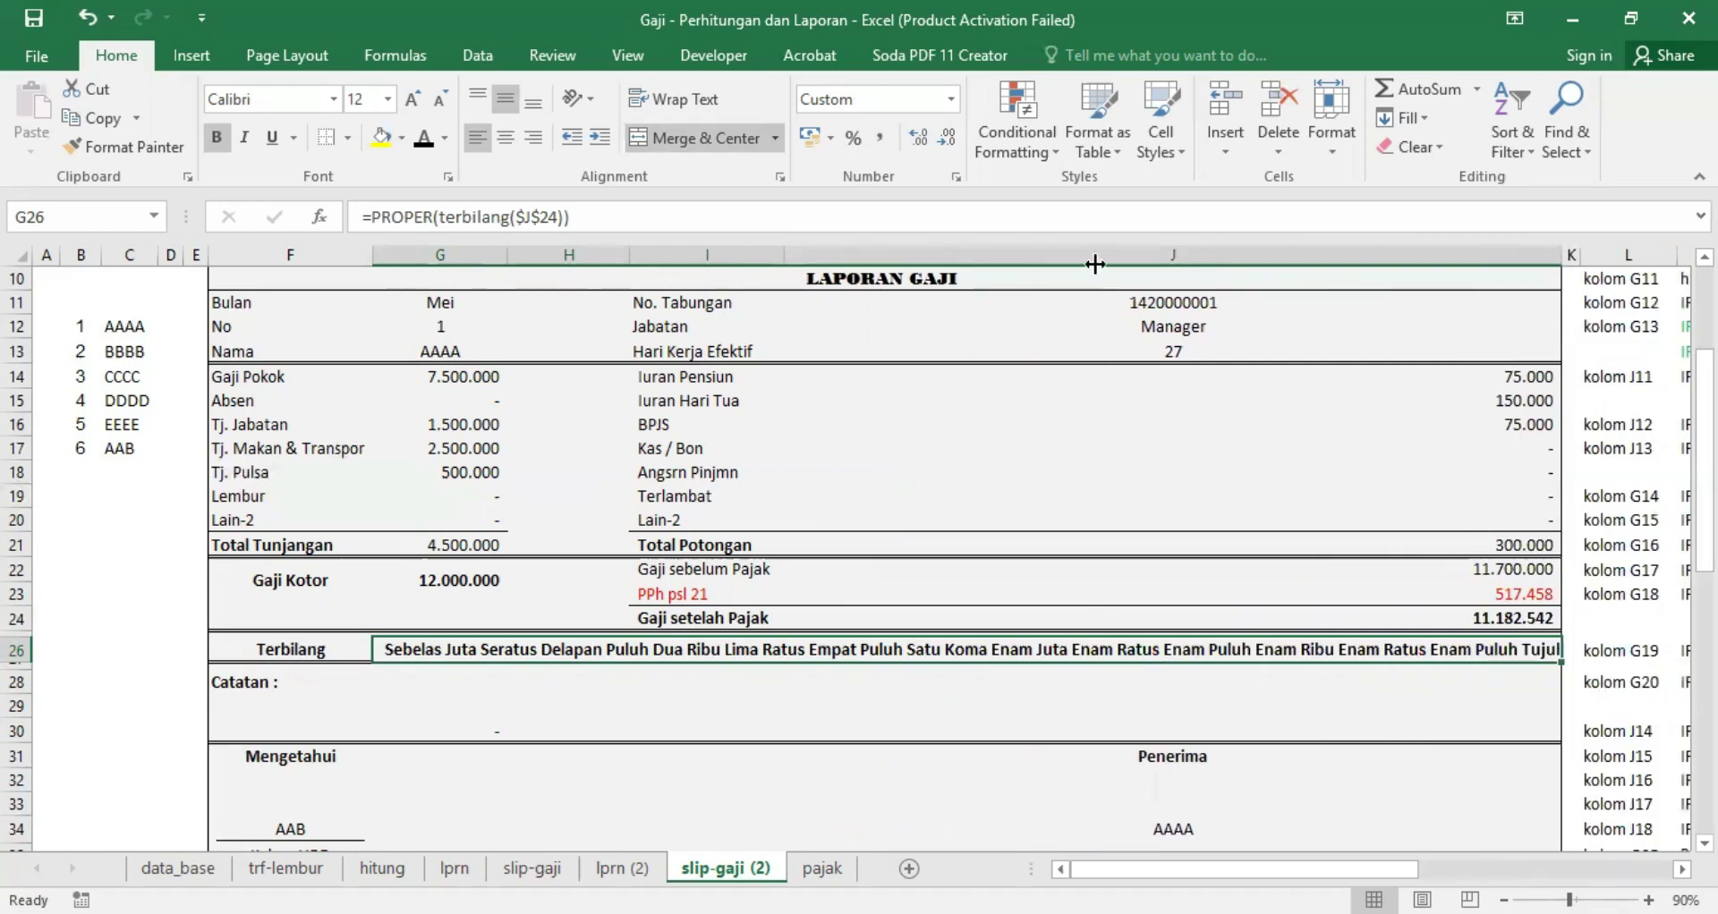
key("ctrl+z")
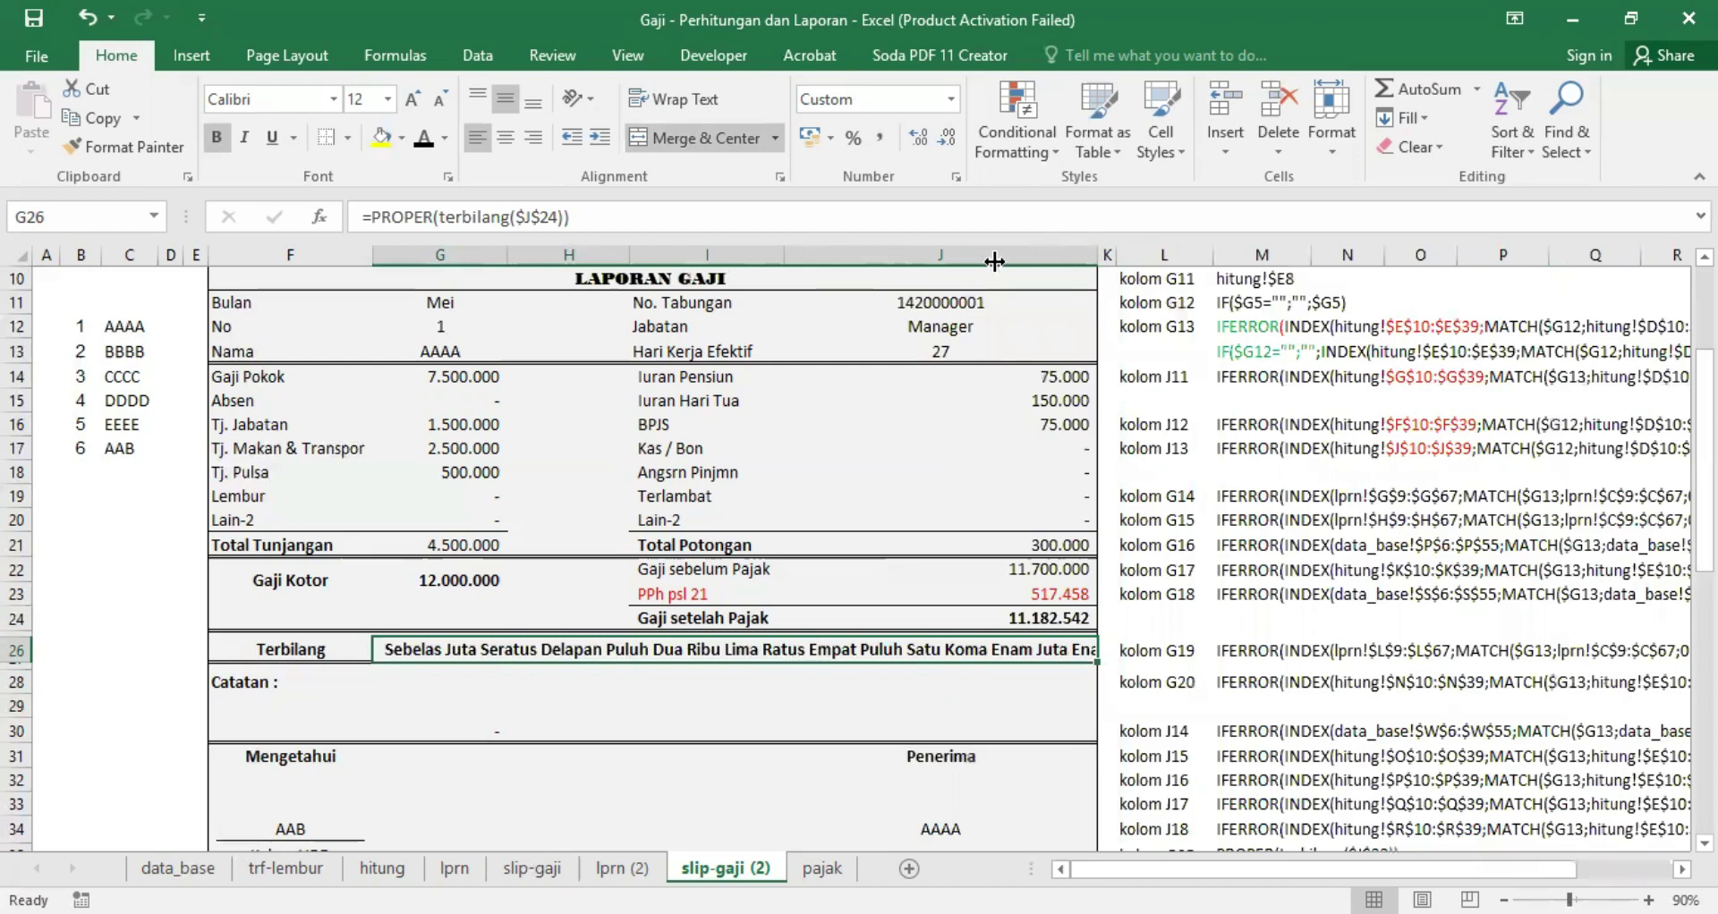
left_click_drag(994, 260, 1002, 260)
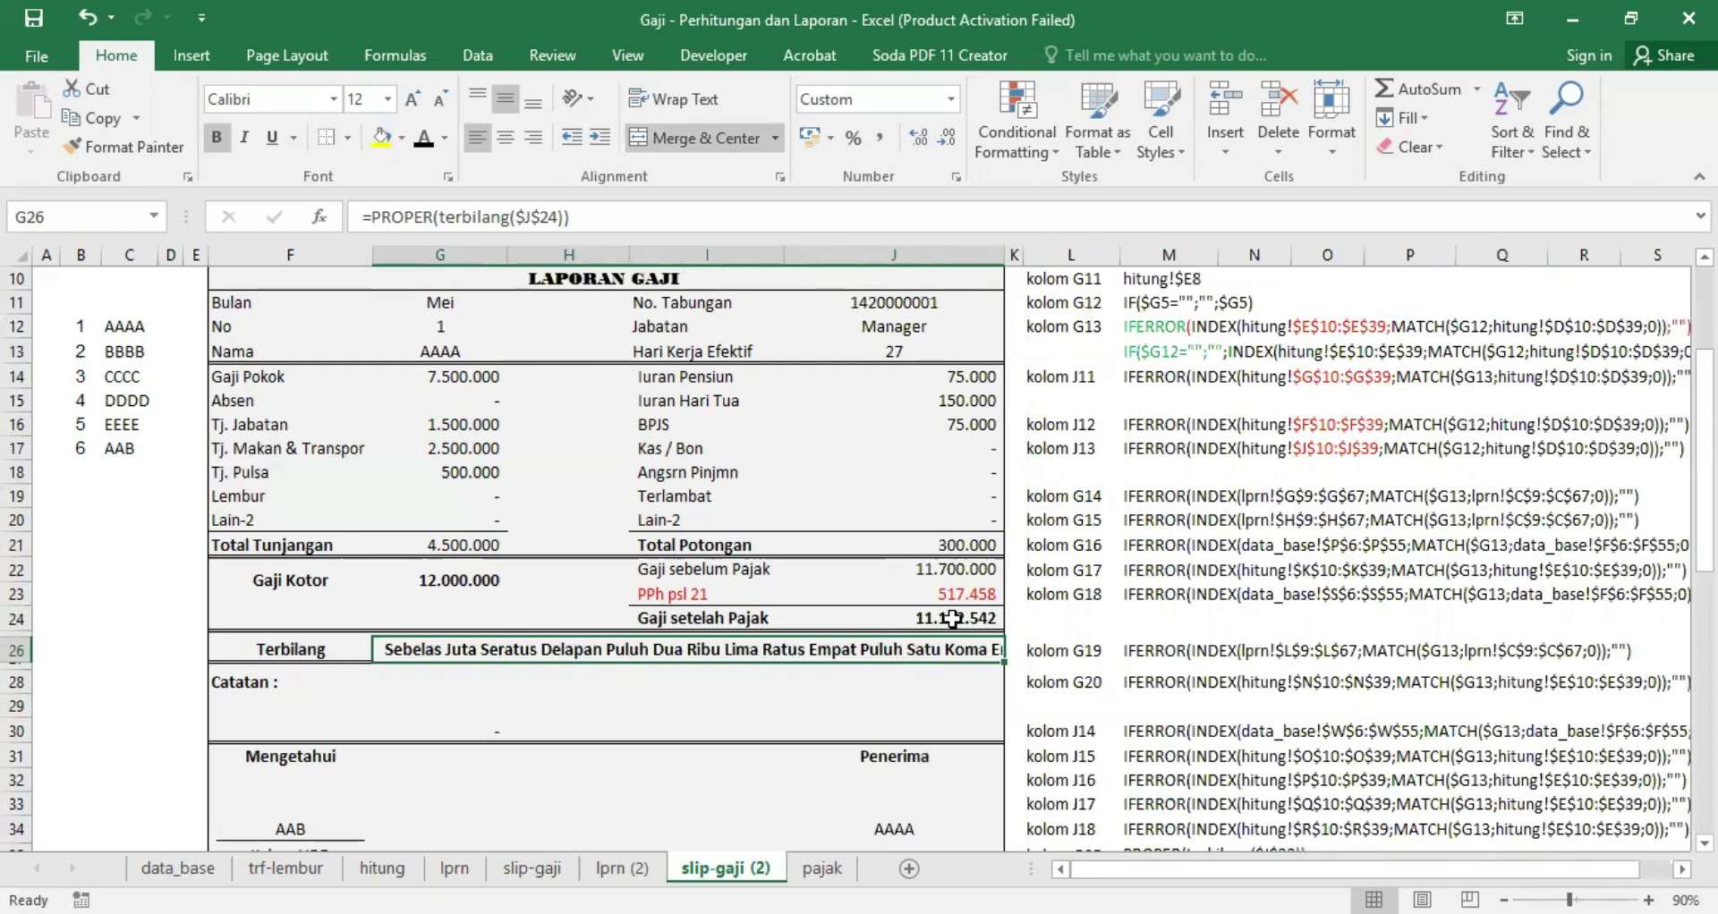
left_click(952, 617)
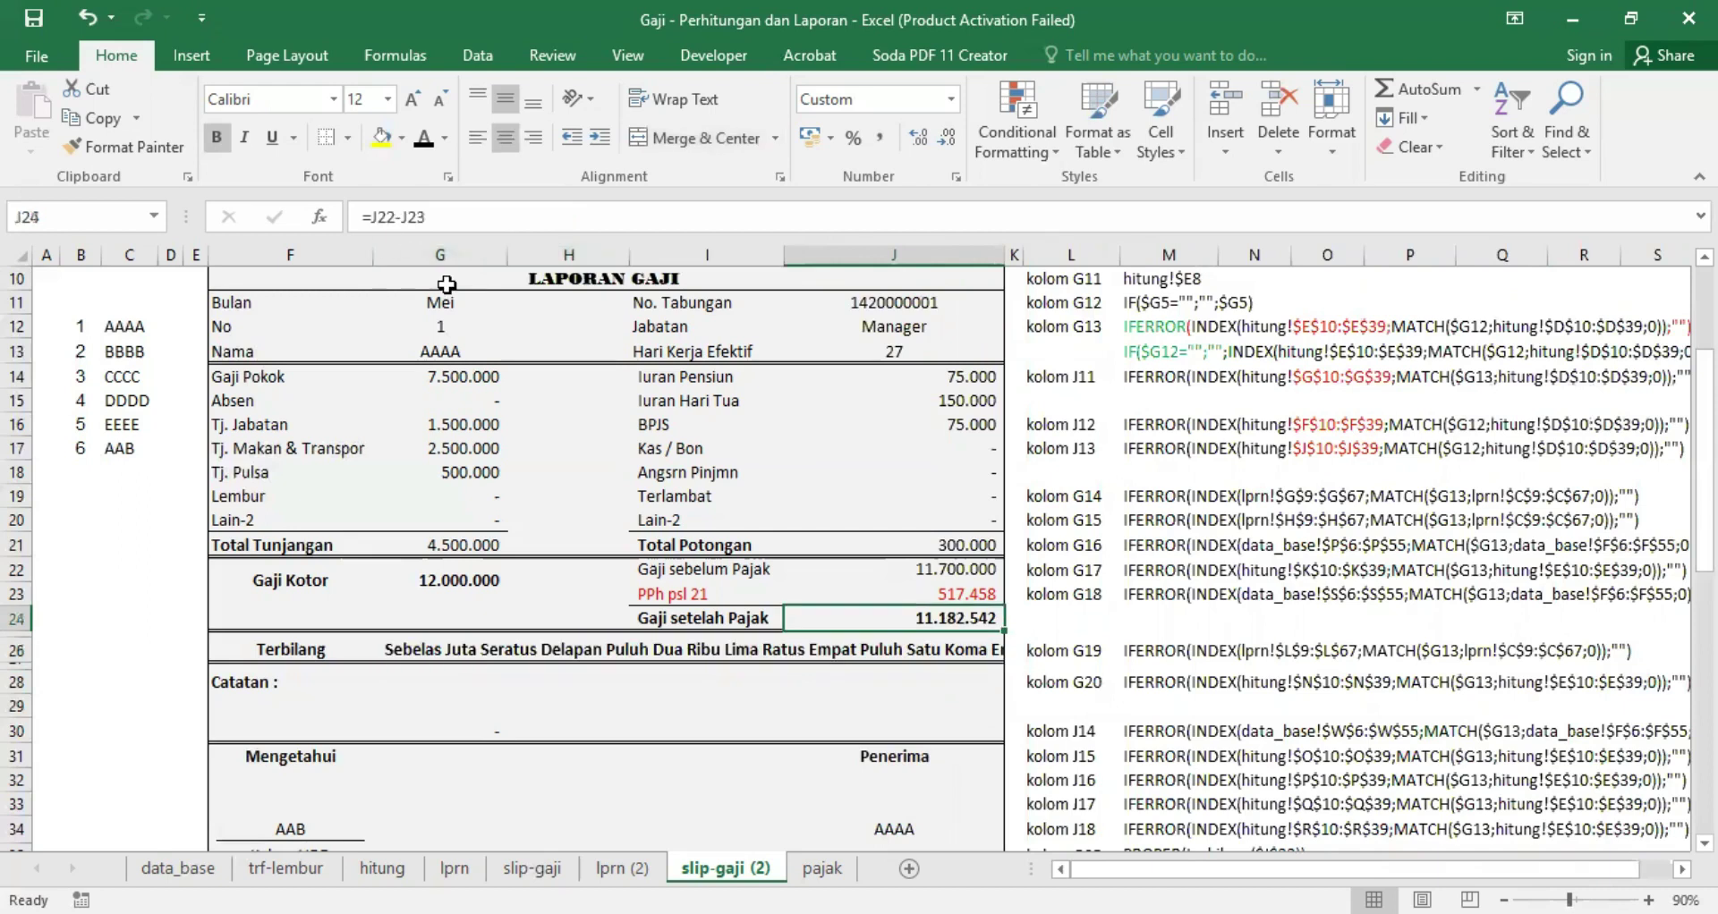
Step: Start rewriting J24 as a ROUNDDOWN of J22-J23 to -3 digits
left_click(394, 243)
type("=")
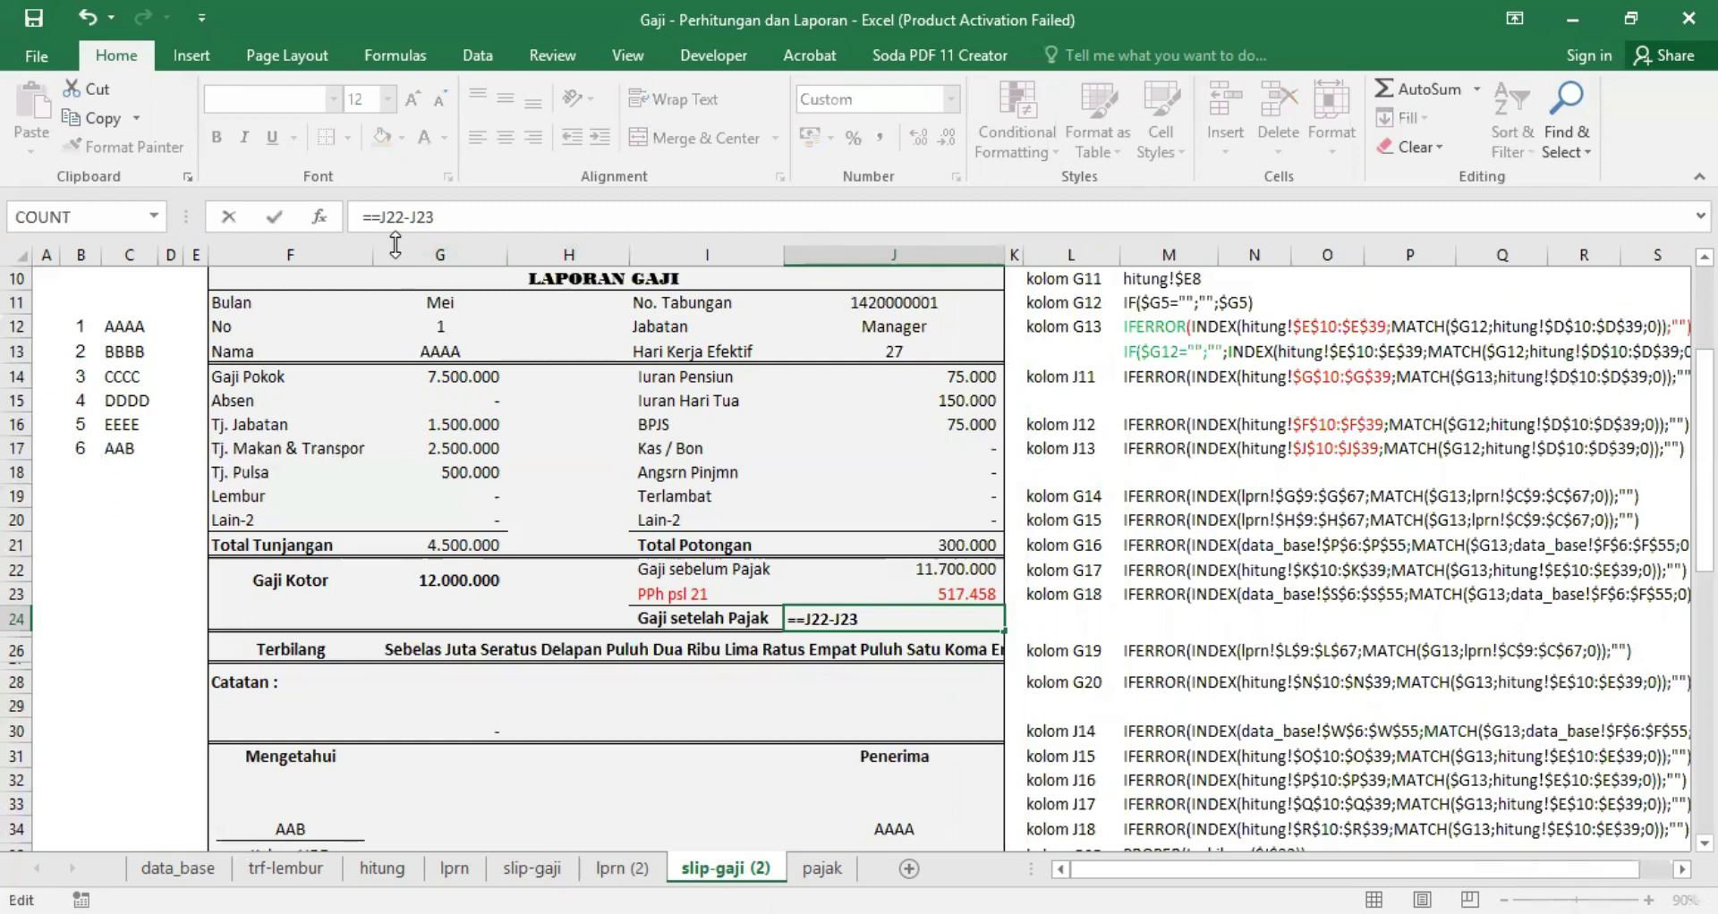
type("rounddown")
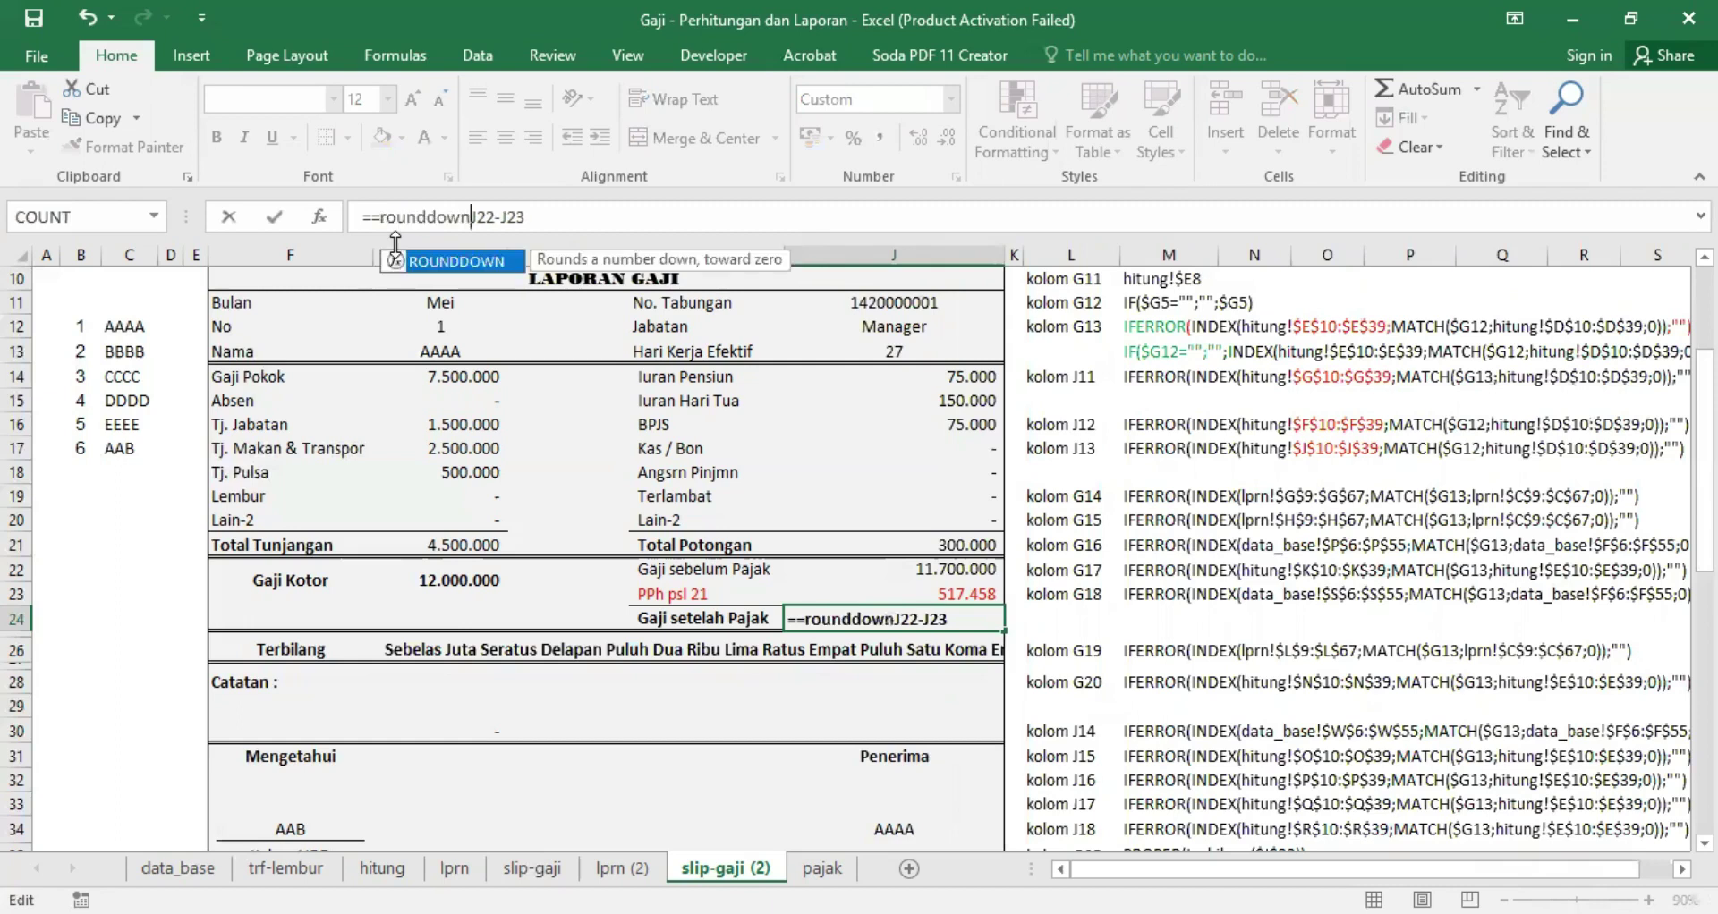
type("(")
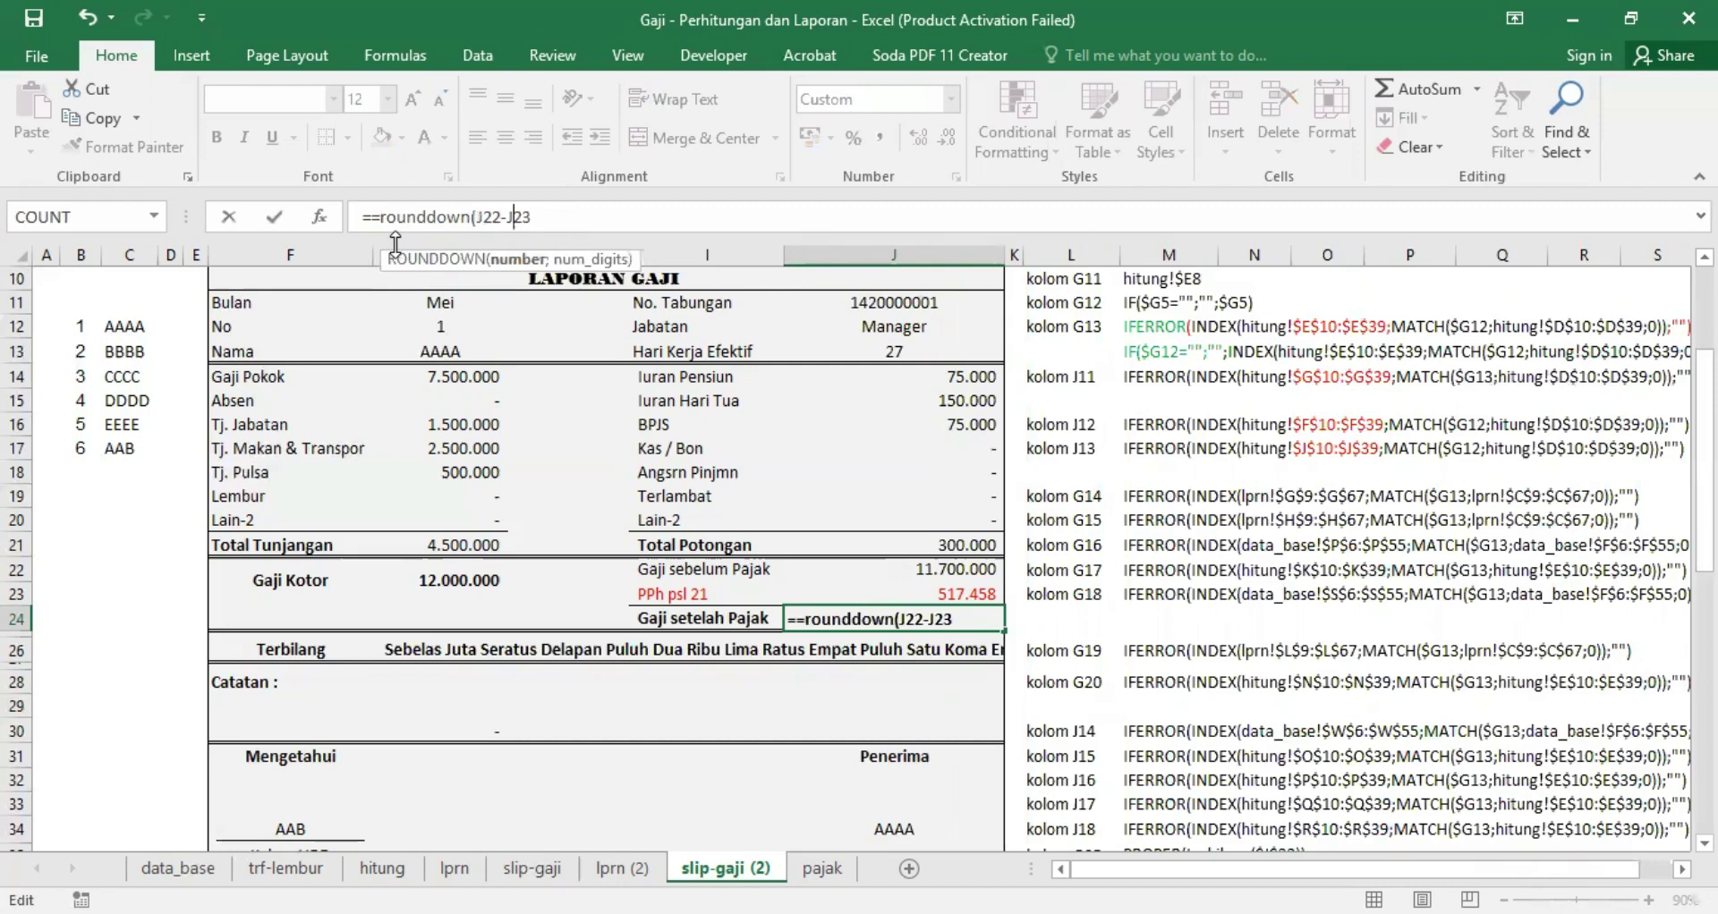
key("Left")
key("Left")
key("Left")
key("Left")
key("Left")
key("Left")
type("(")
key("Right")
key("Right")
key("Right")
key("Right")
key("Right")
key("Right")
type(")")
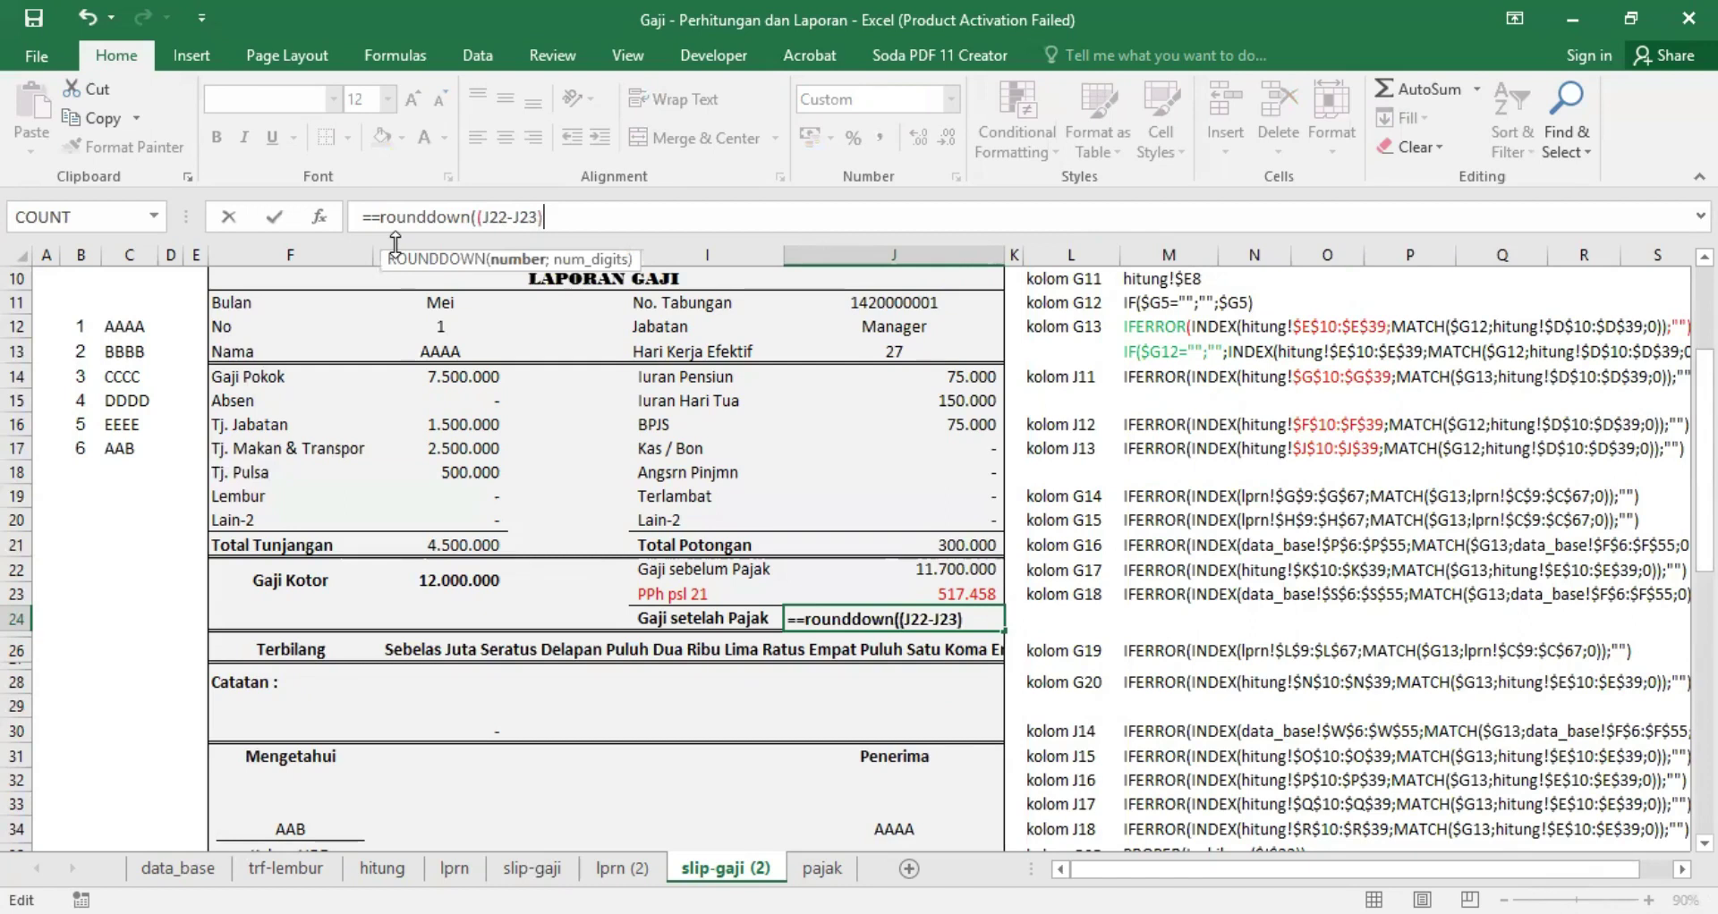
type("-3")
type(")")
Step: Fix the extra equals sign and brackets so J24 reads =ROUNDDOWN(J22-J23;-3), showing 11.182.000
double_click(394, 241)
key("Left")
key("Left")
key("Left")
left_click(394, 242)
key("Left")
key("Left")
key("BackSpace")
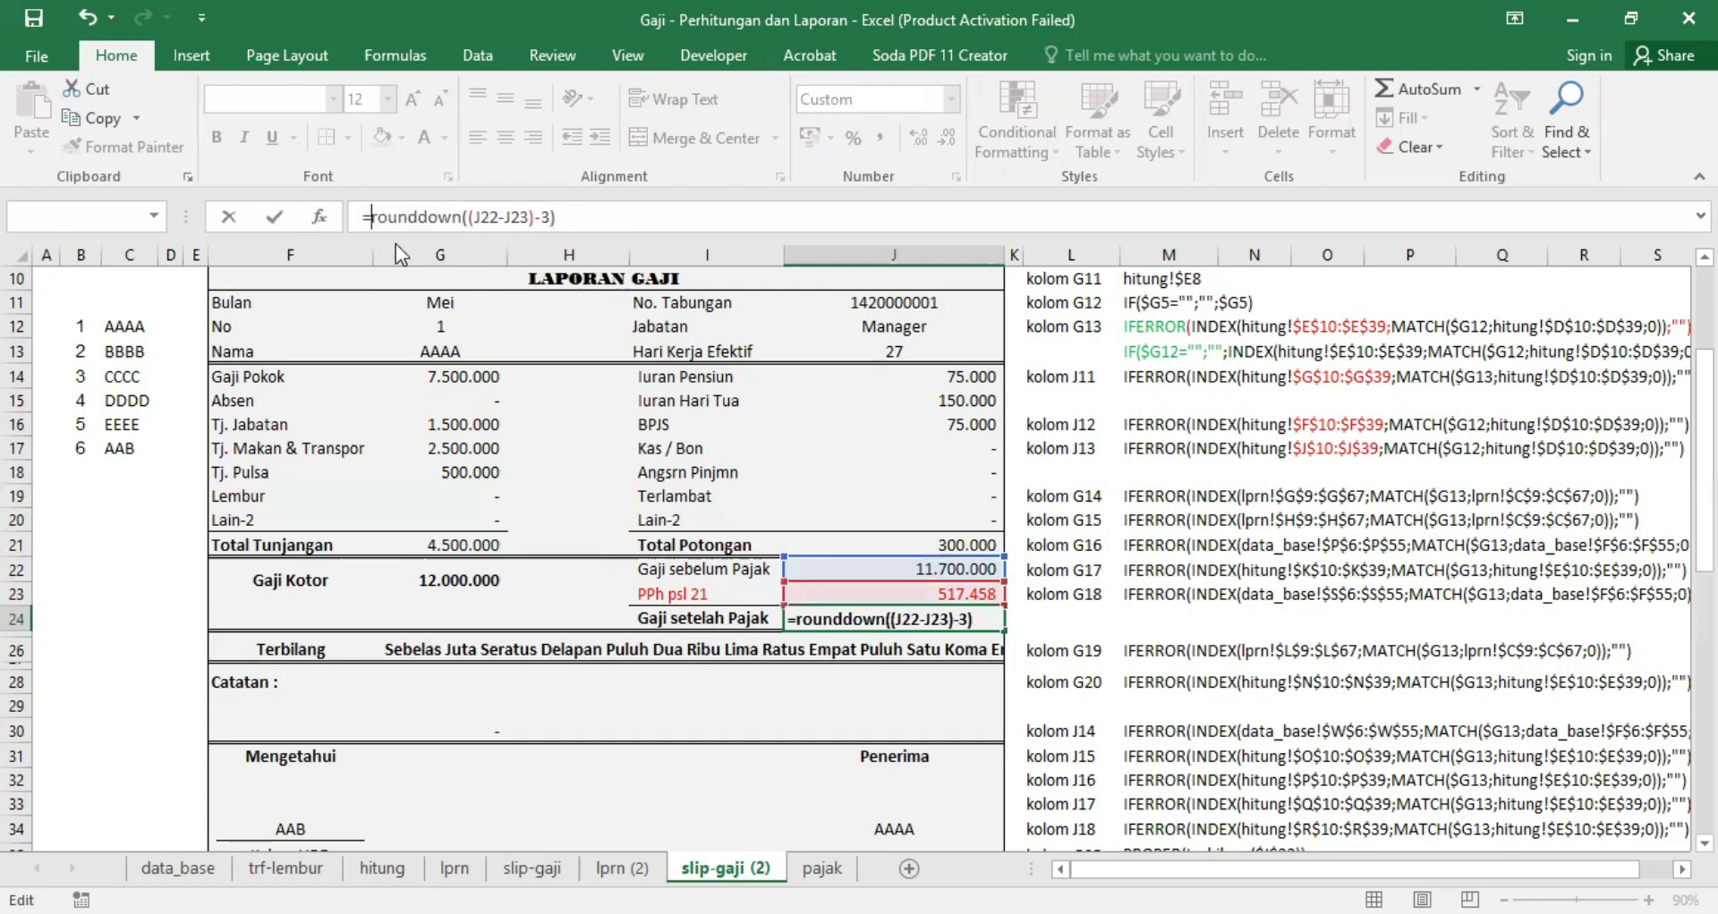
key("End")
key("Left")
key("Left")
key("Left")
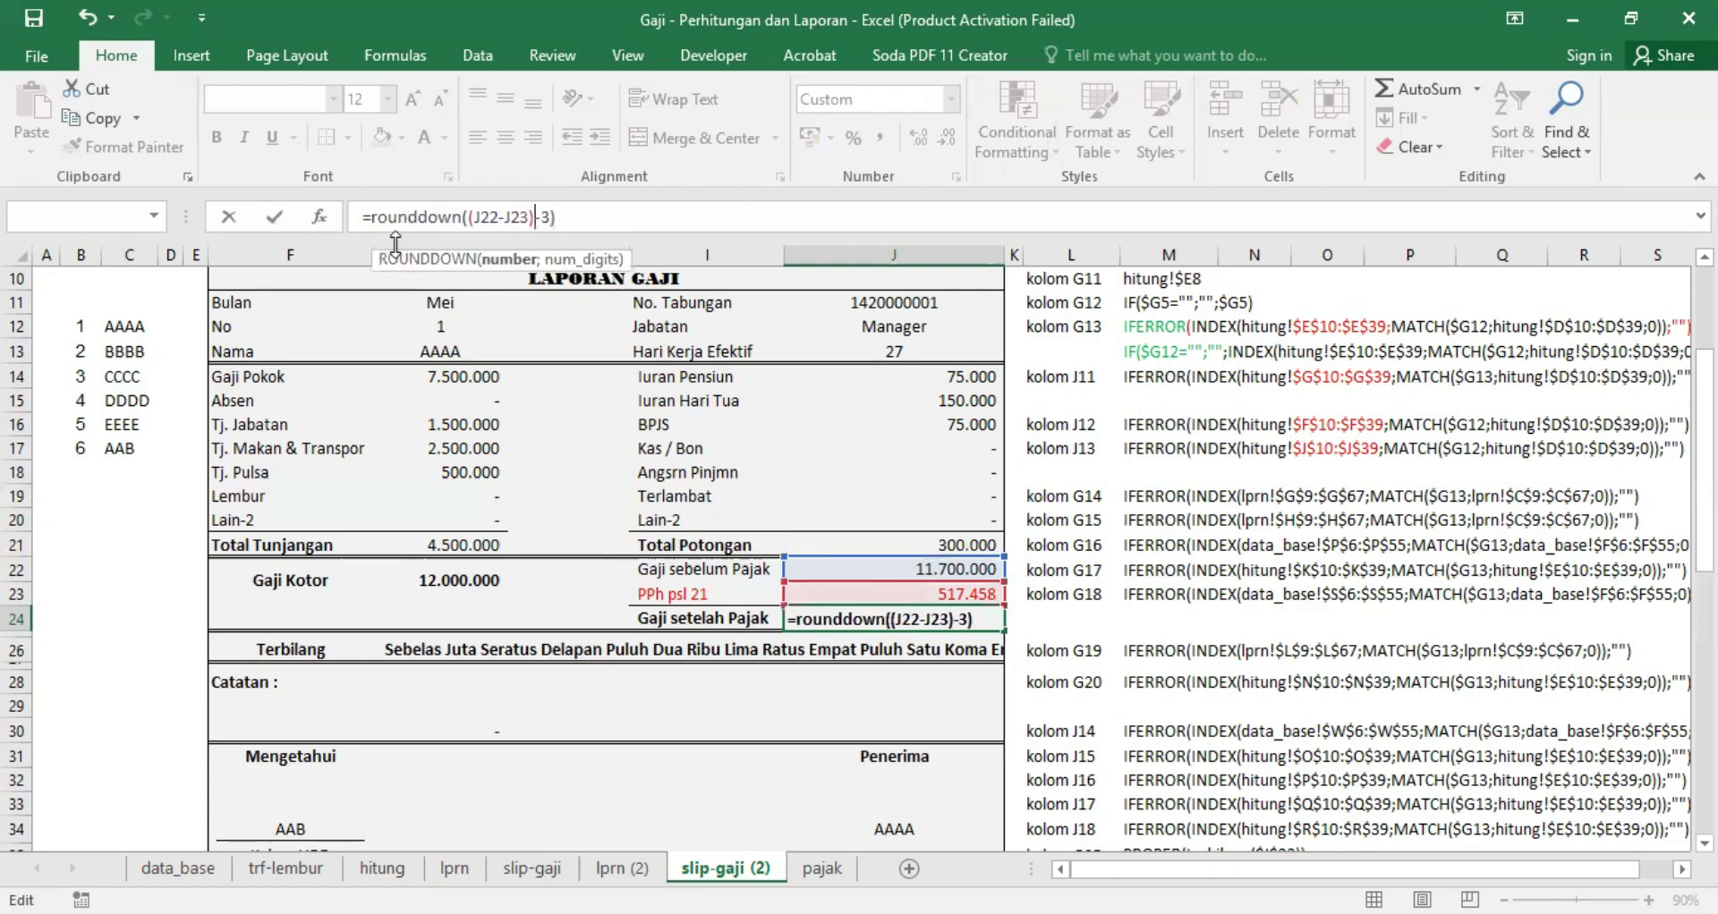
key("Left")
key("Left")
key("Left")
key("Left")
key("Left")
key("BackSpace")
key("Right")
key("Right")
key("Right")
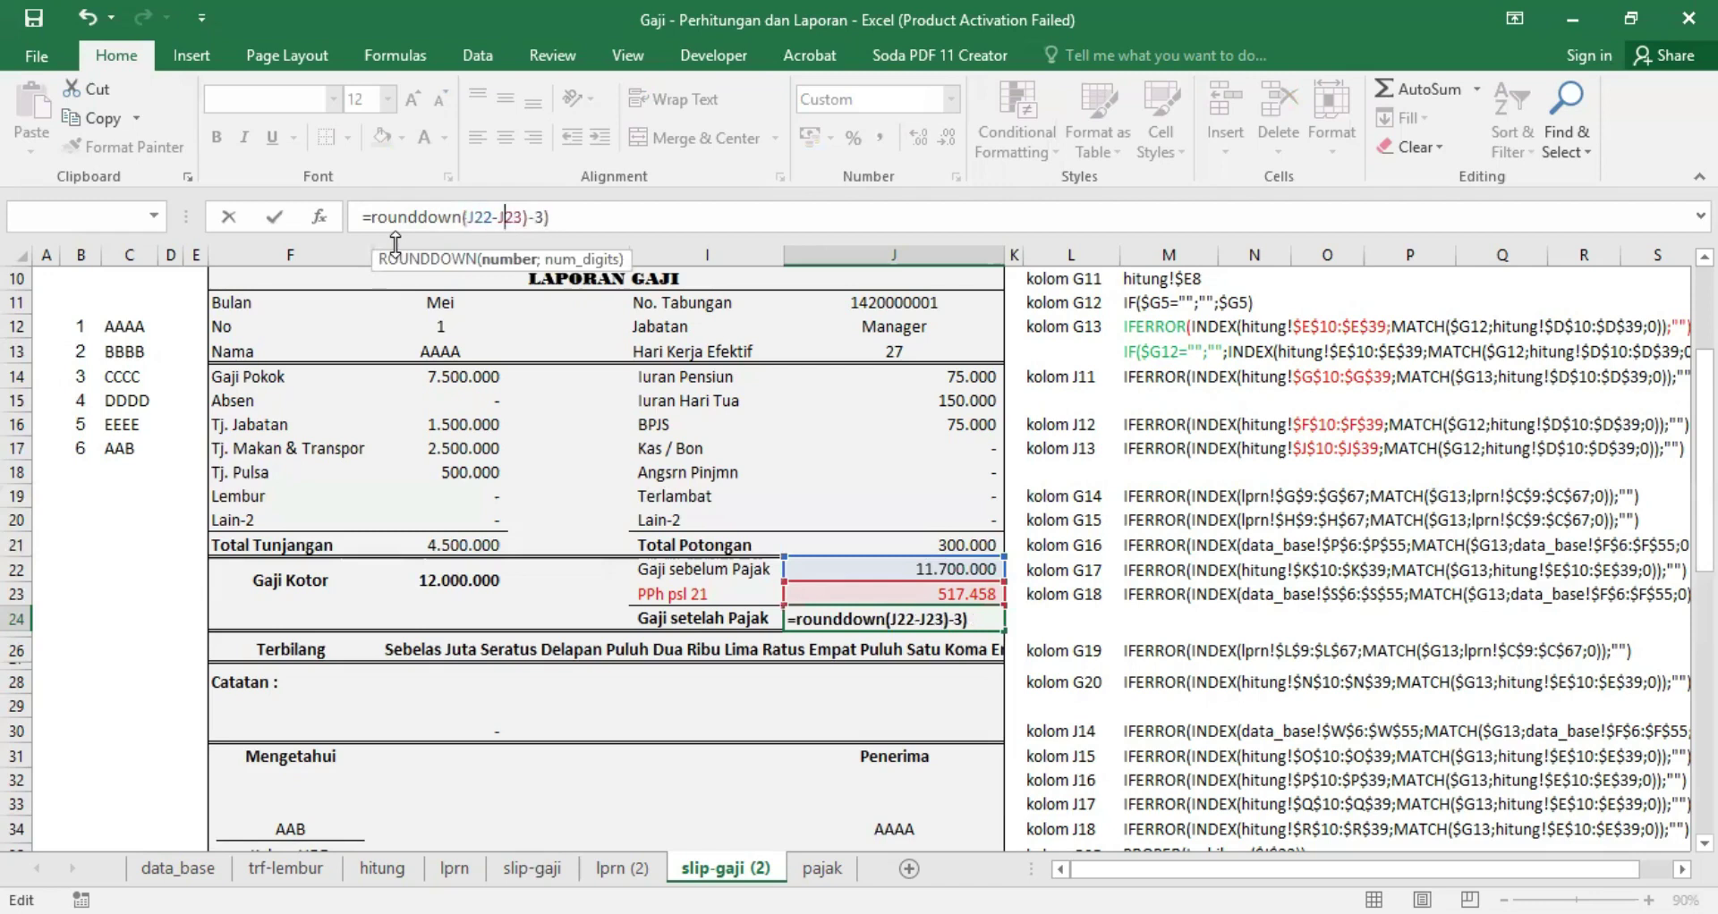
key("Right")
key("Right")
key("Delete")
type(";")
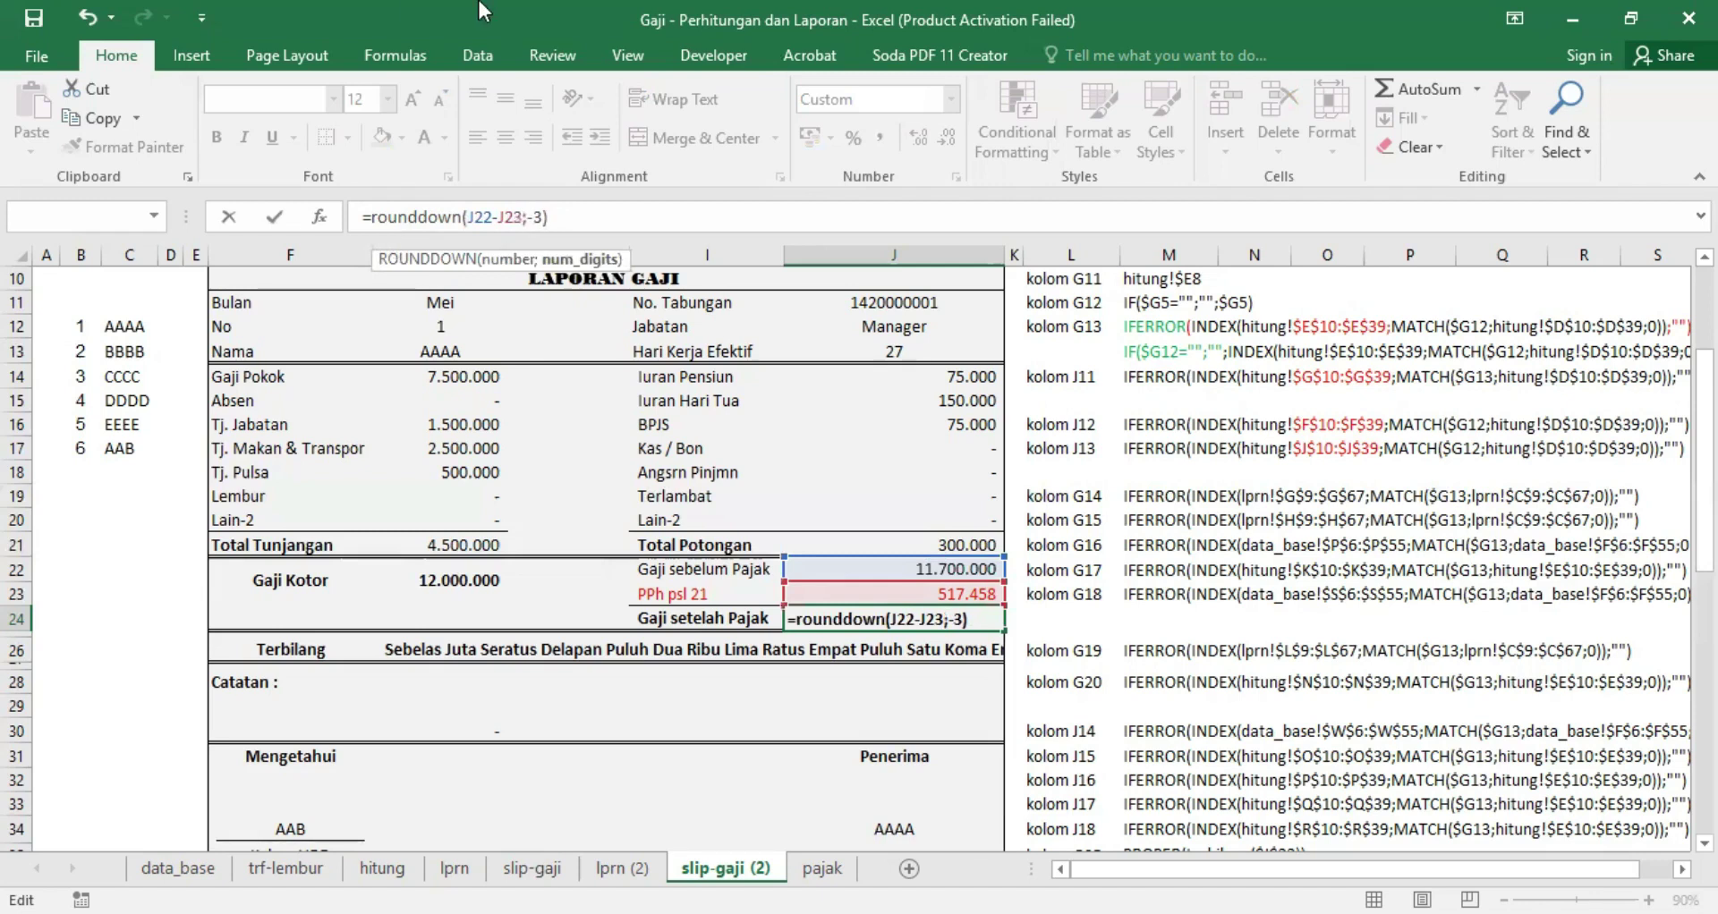
key("Return")
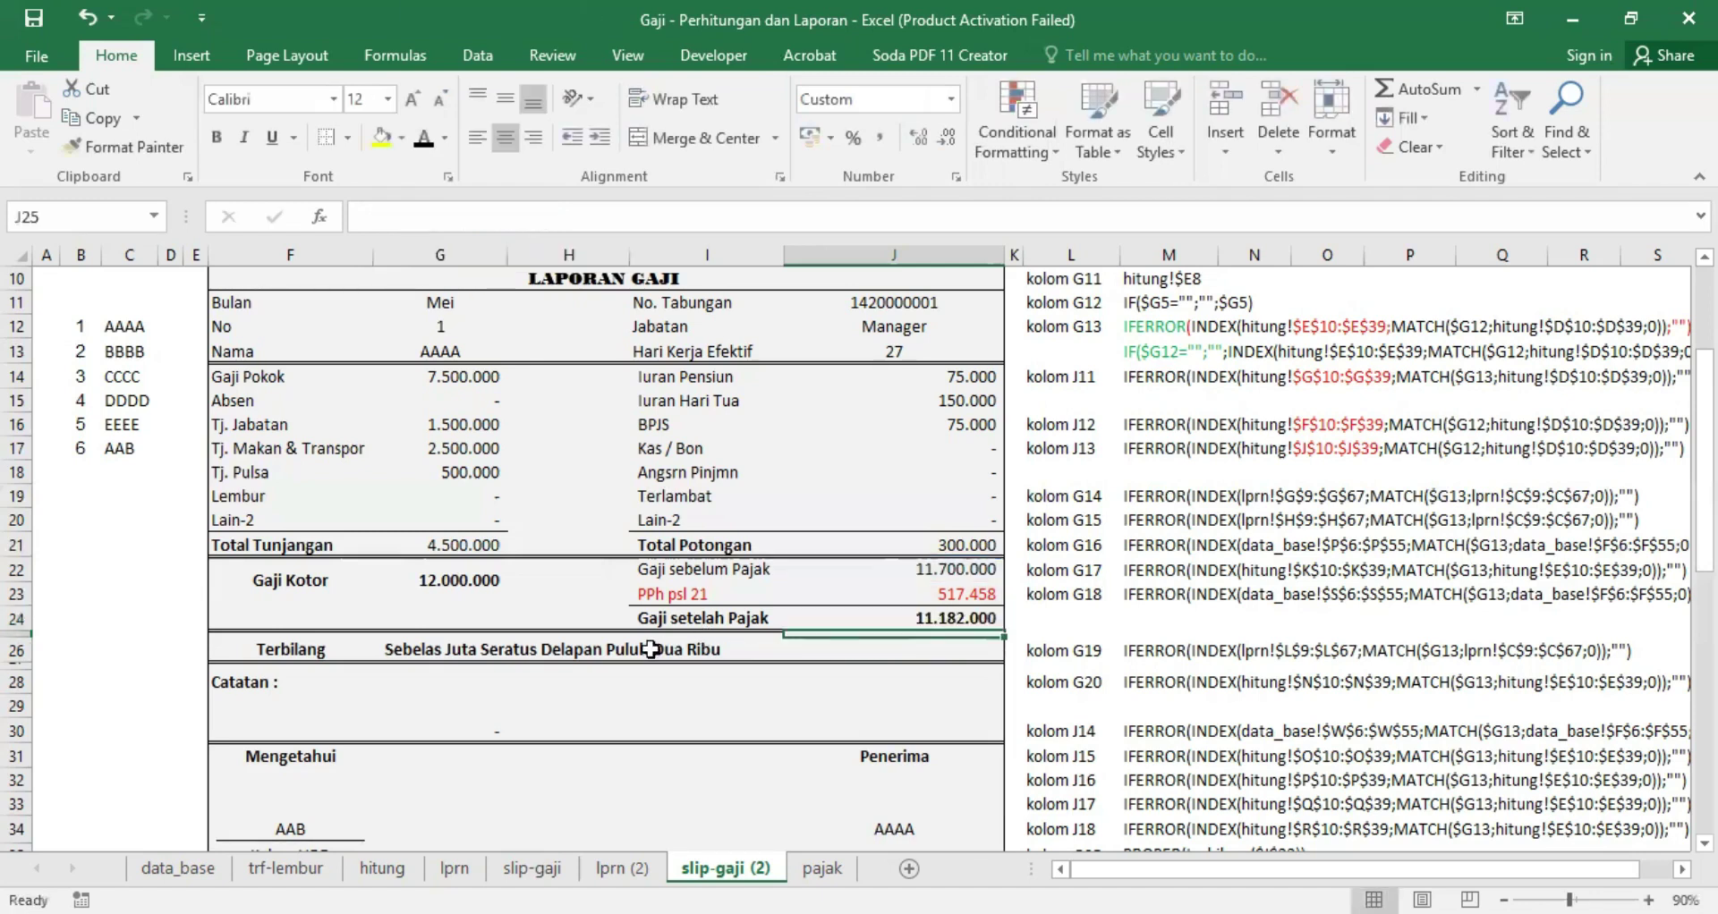
left_click(651, 650)
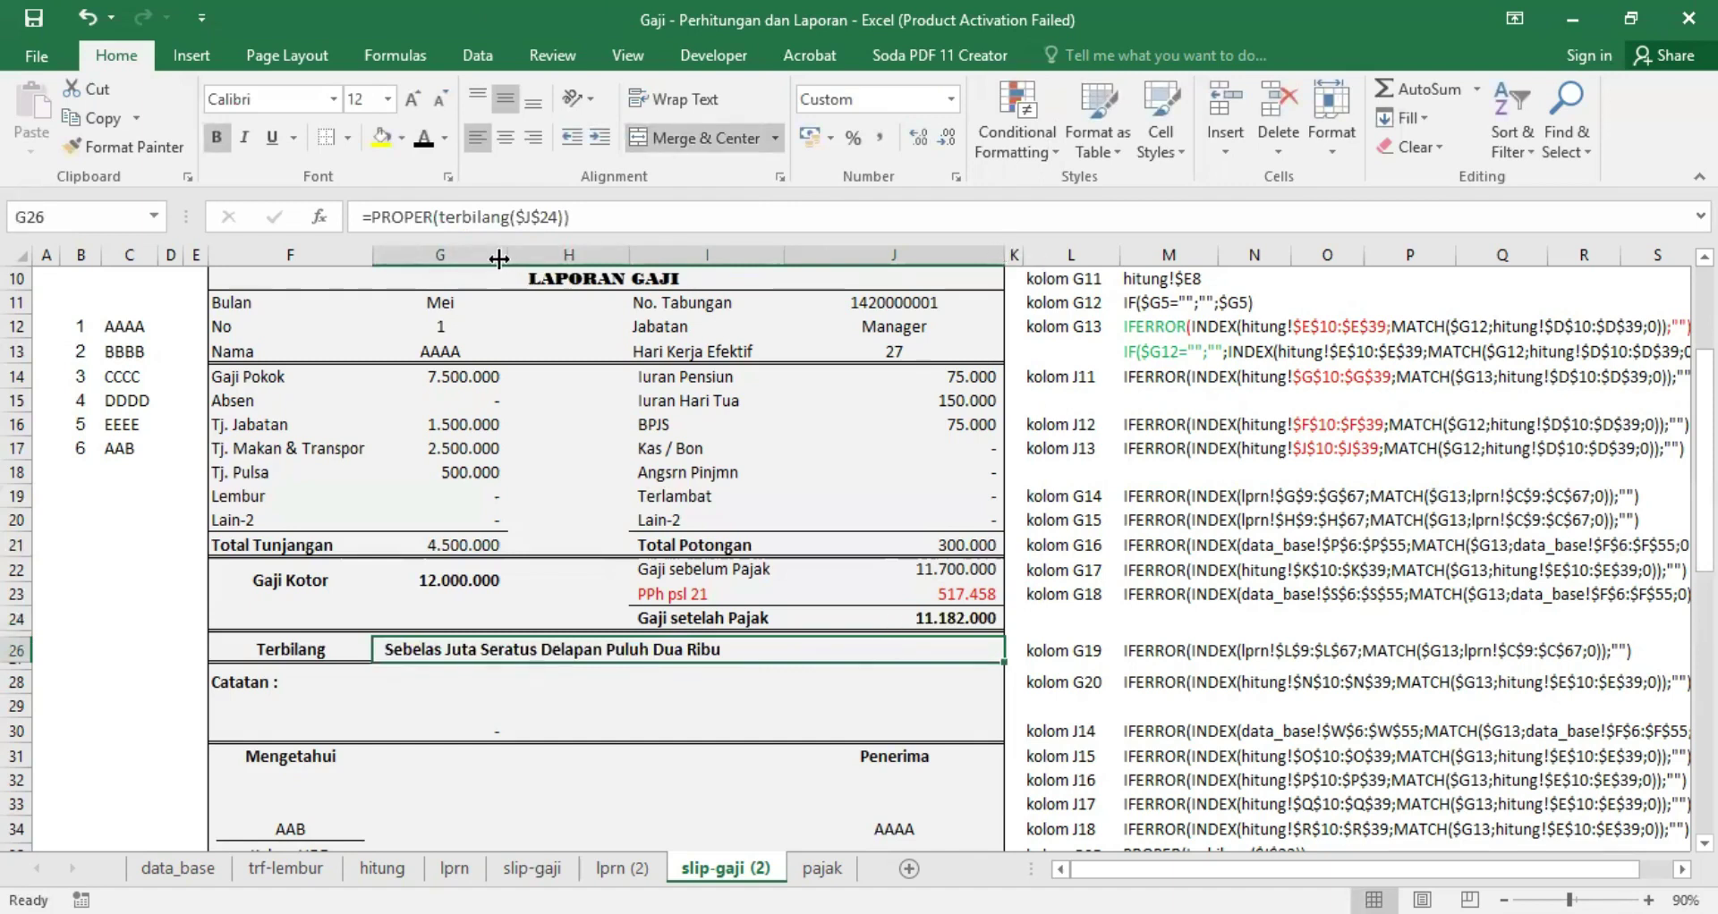
Step: Auto-fit a report column and review J24's rounding against J22:J23
double_click(622, 255)
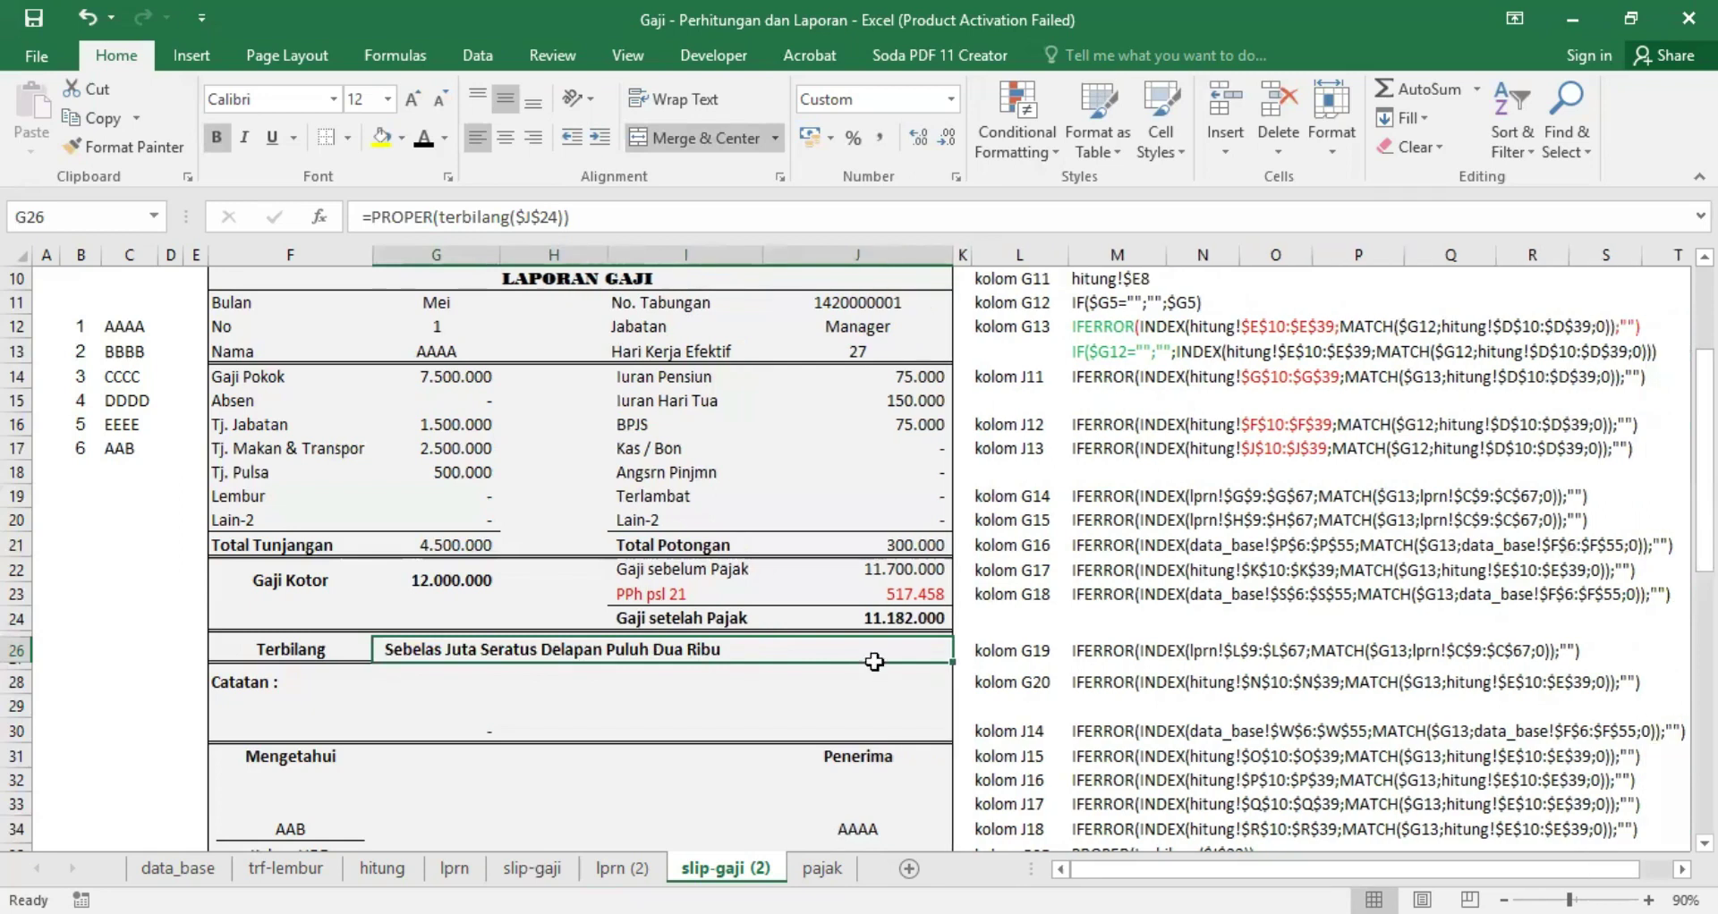
scroll(1323, 357, "up", 3)
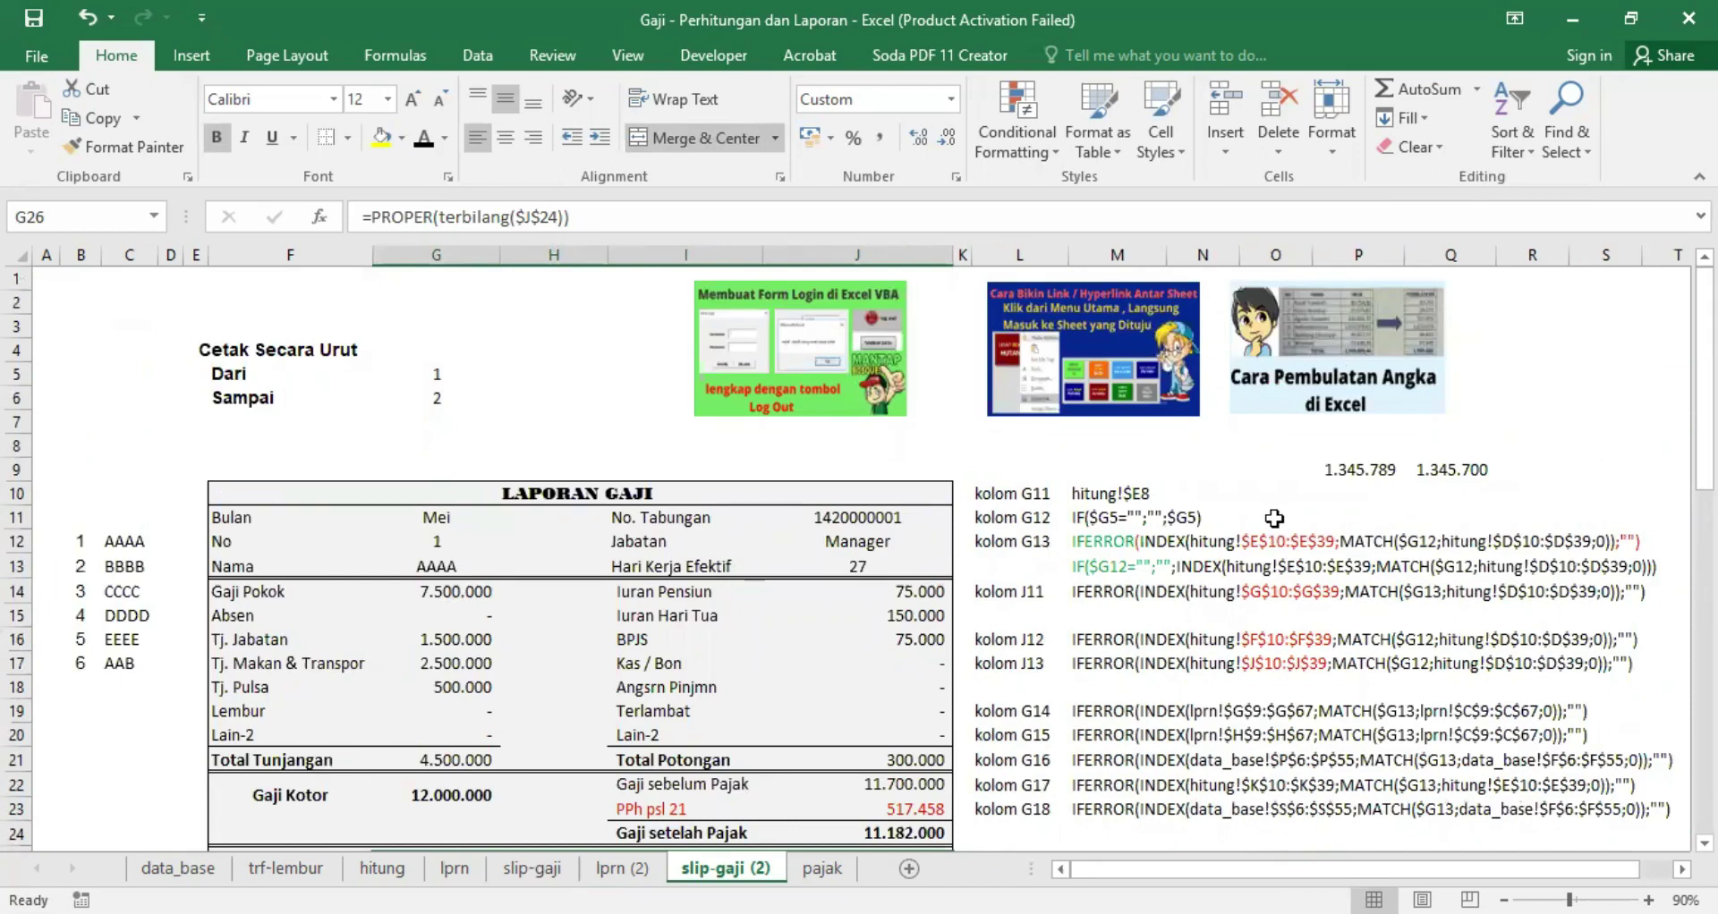
scroll(1047, 535, "down", 3)
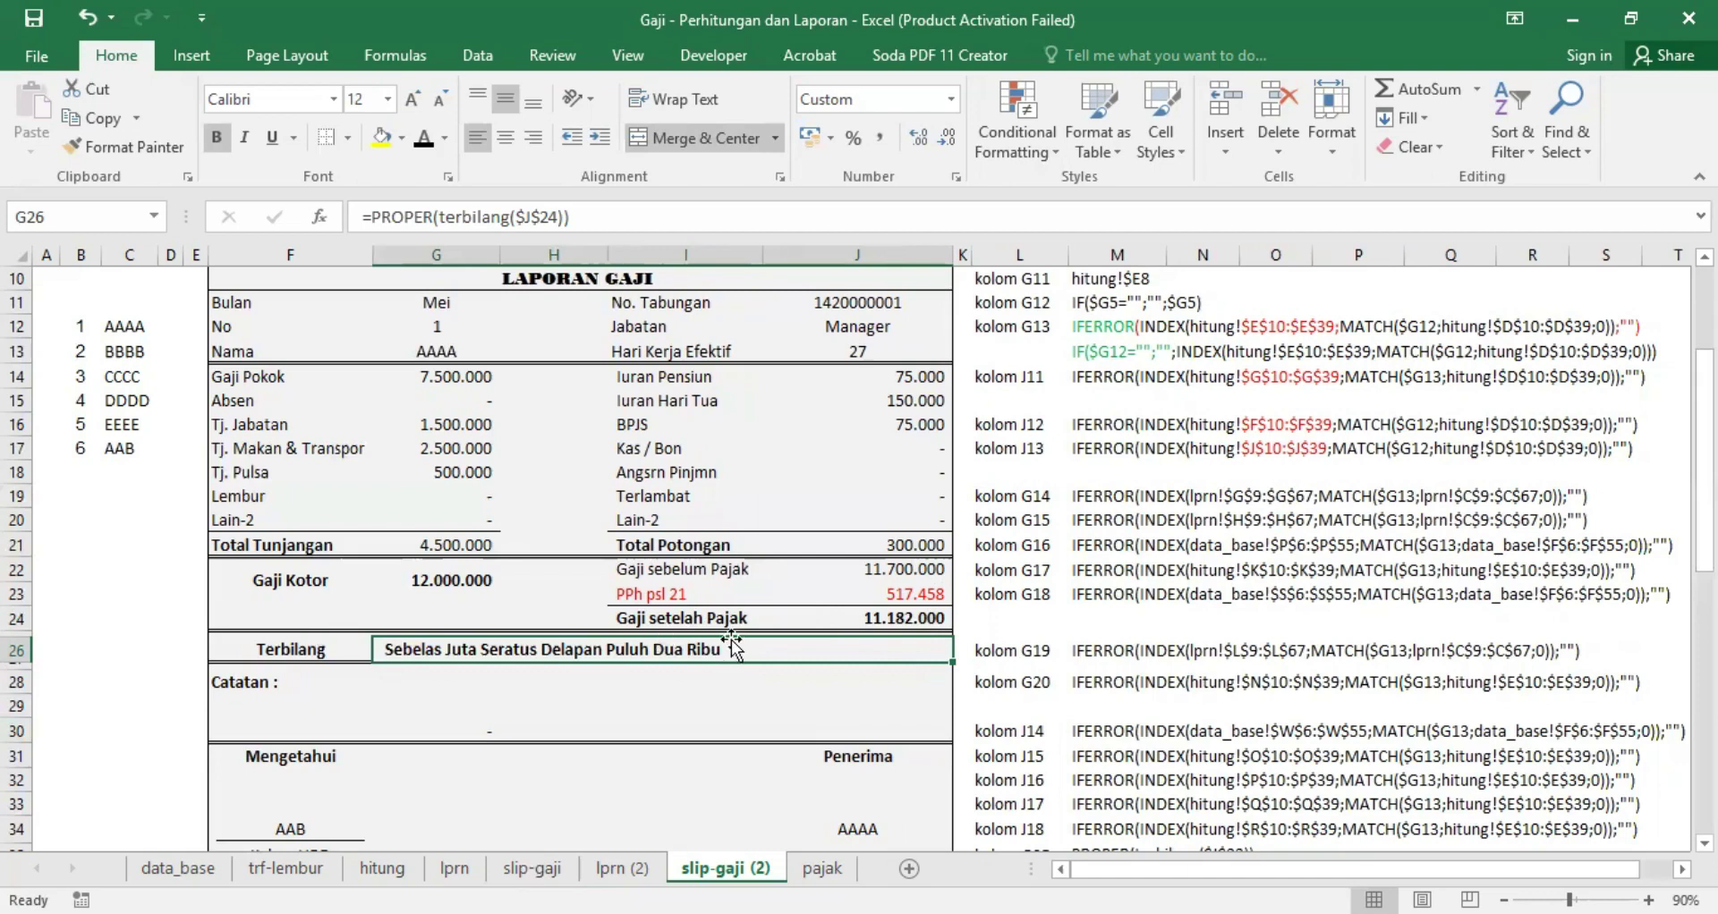
left_click(910, 617)
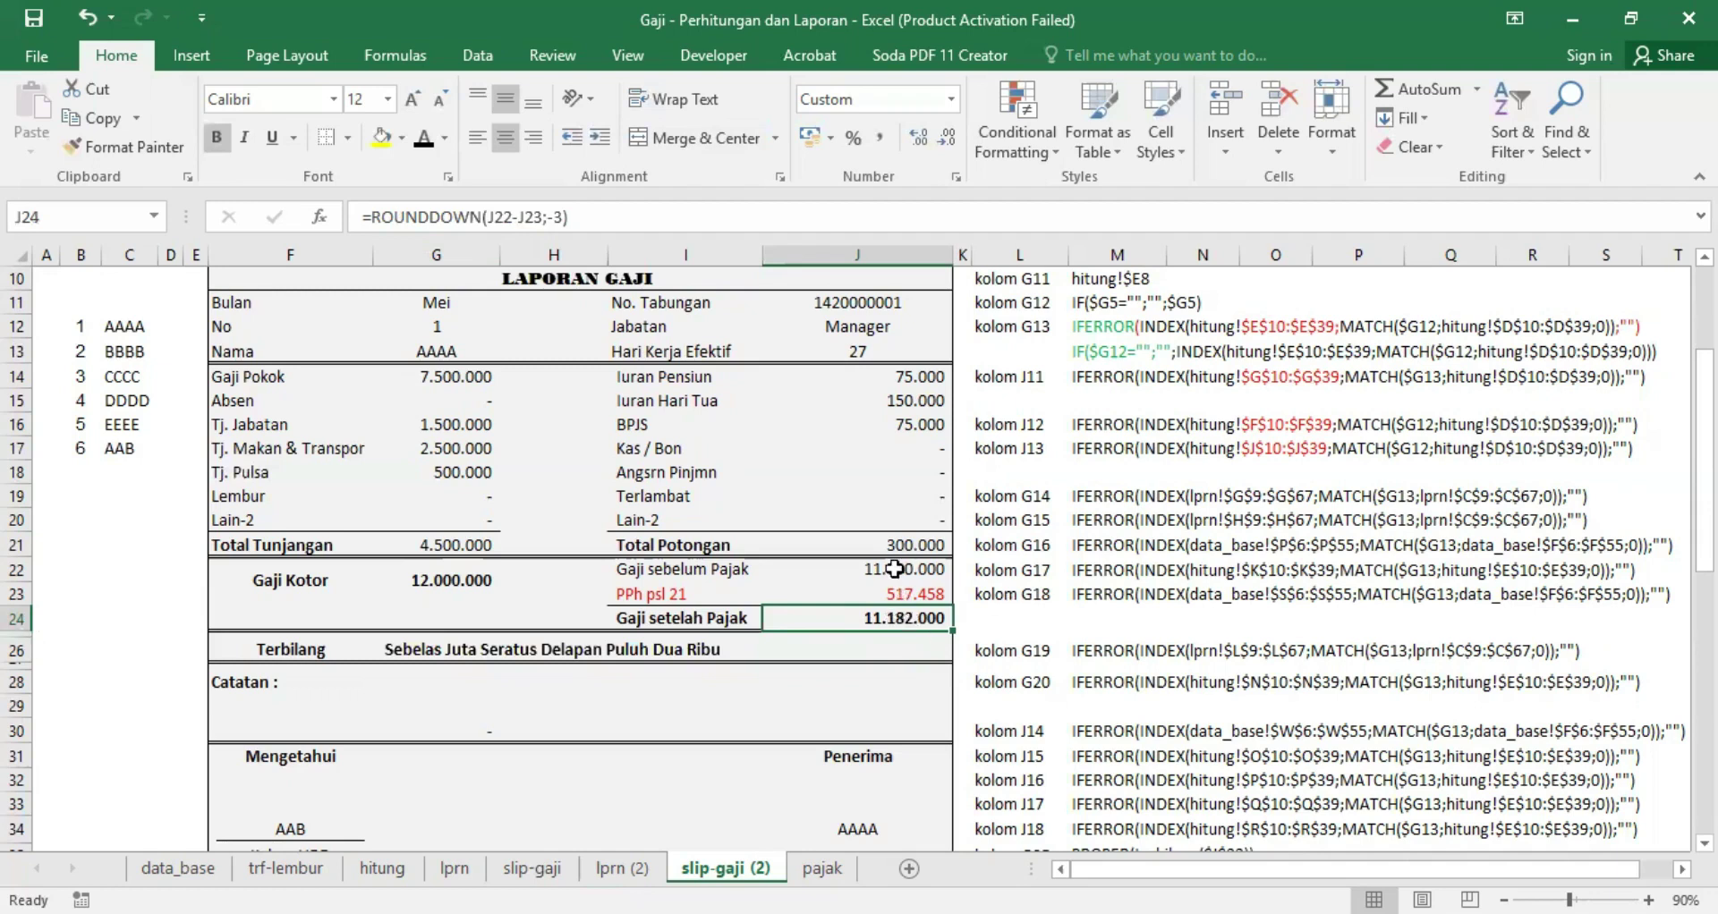
left_click_drag(892, 579, 904, 594)
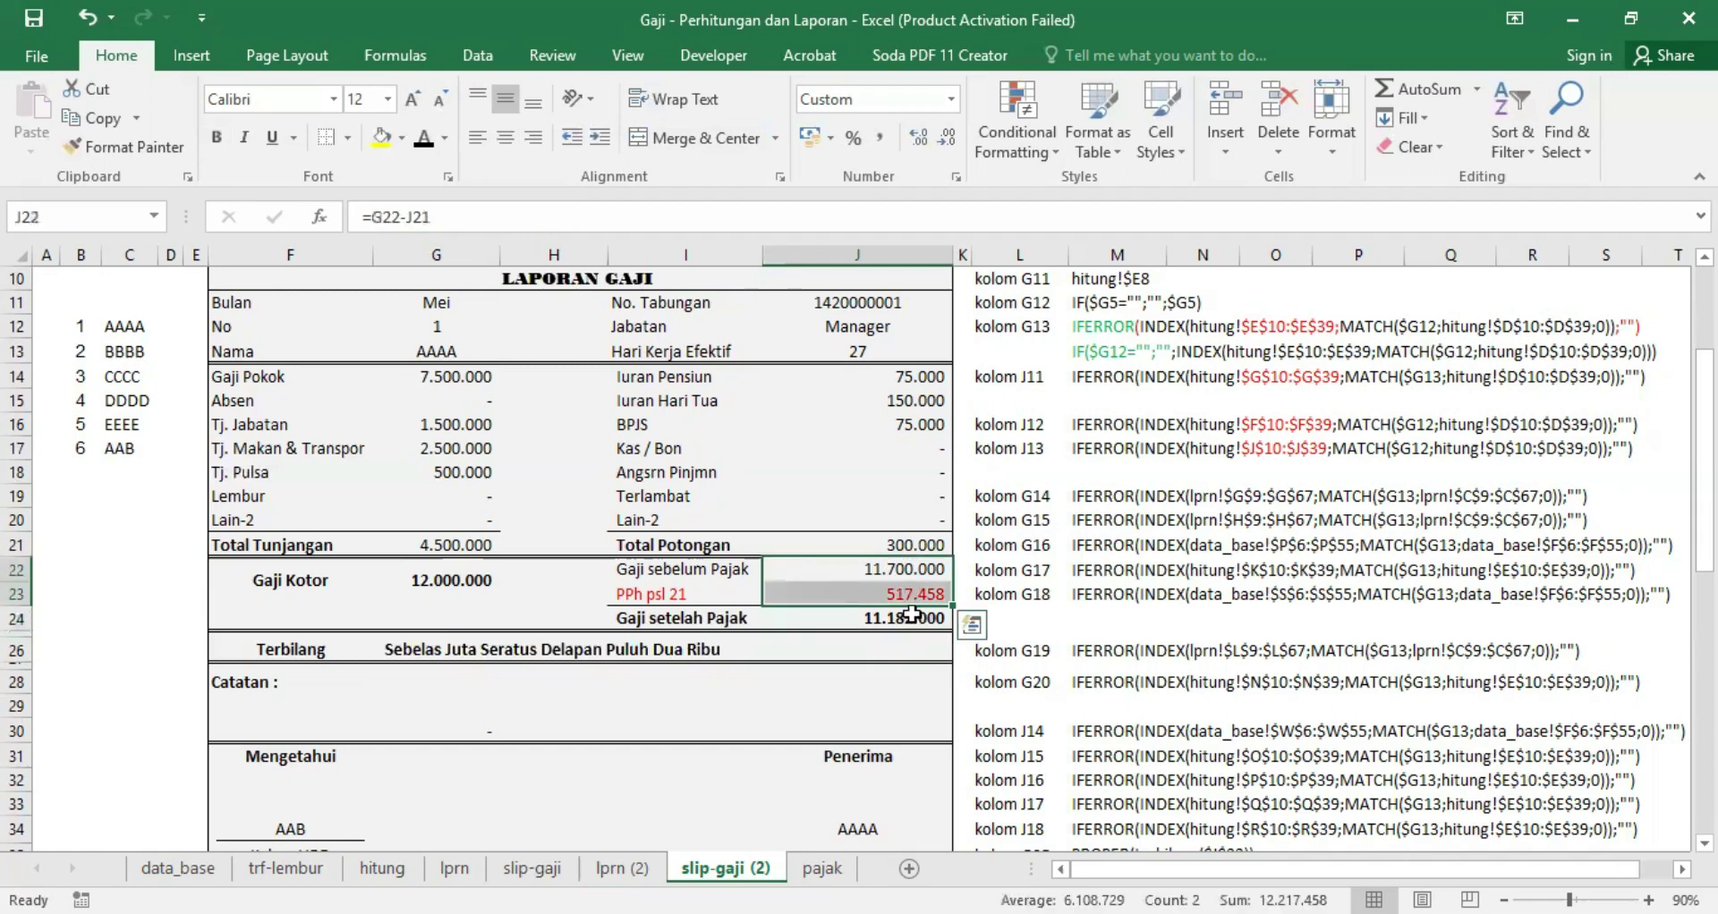
left_click(911, 611)
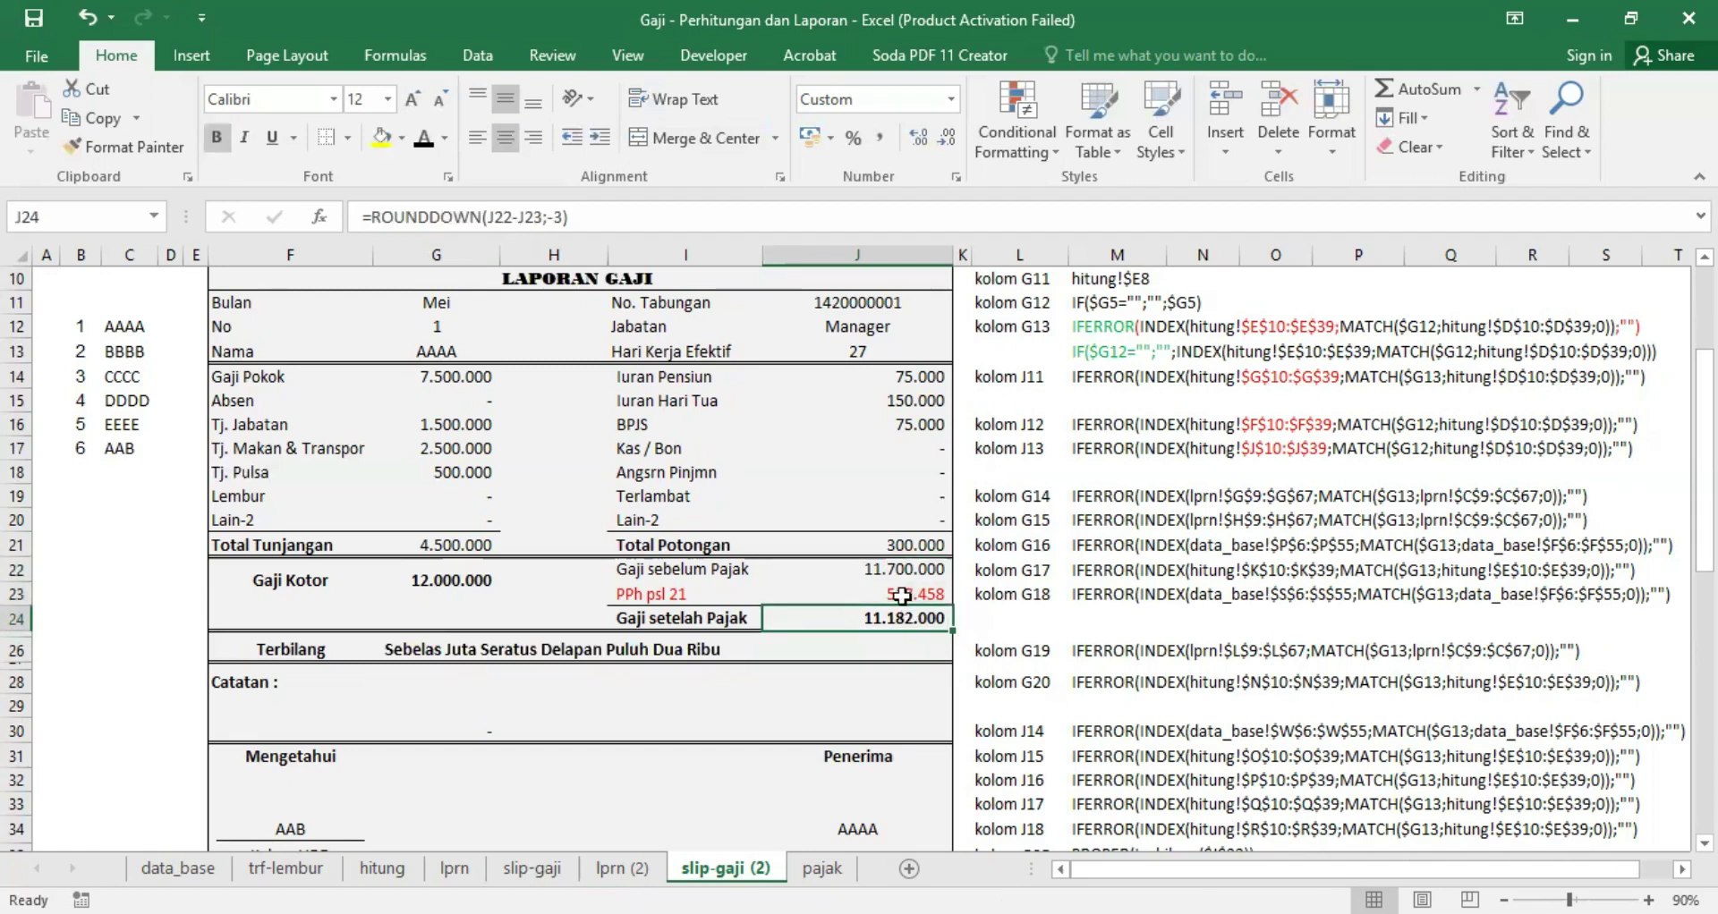
Step: Centre the Terbilang amount-in-words in G26, then go to the pajak sheet
left_click(683, 646)
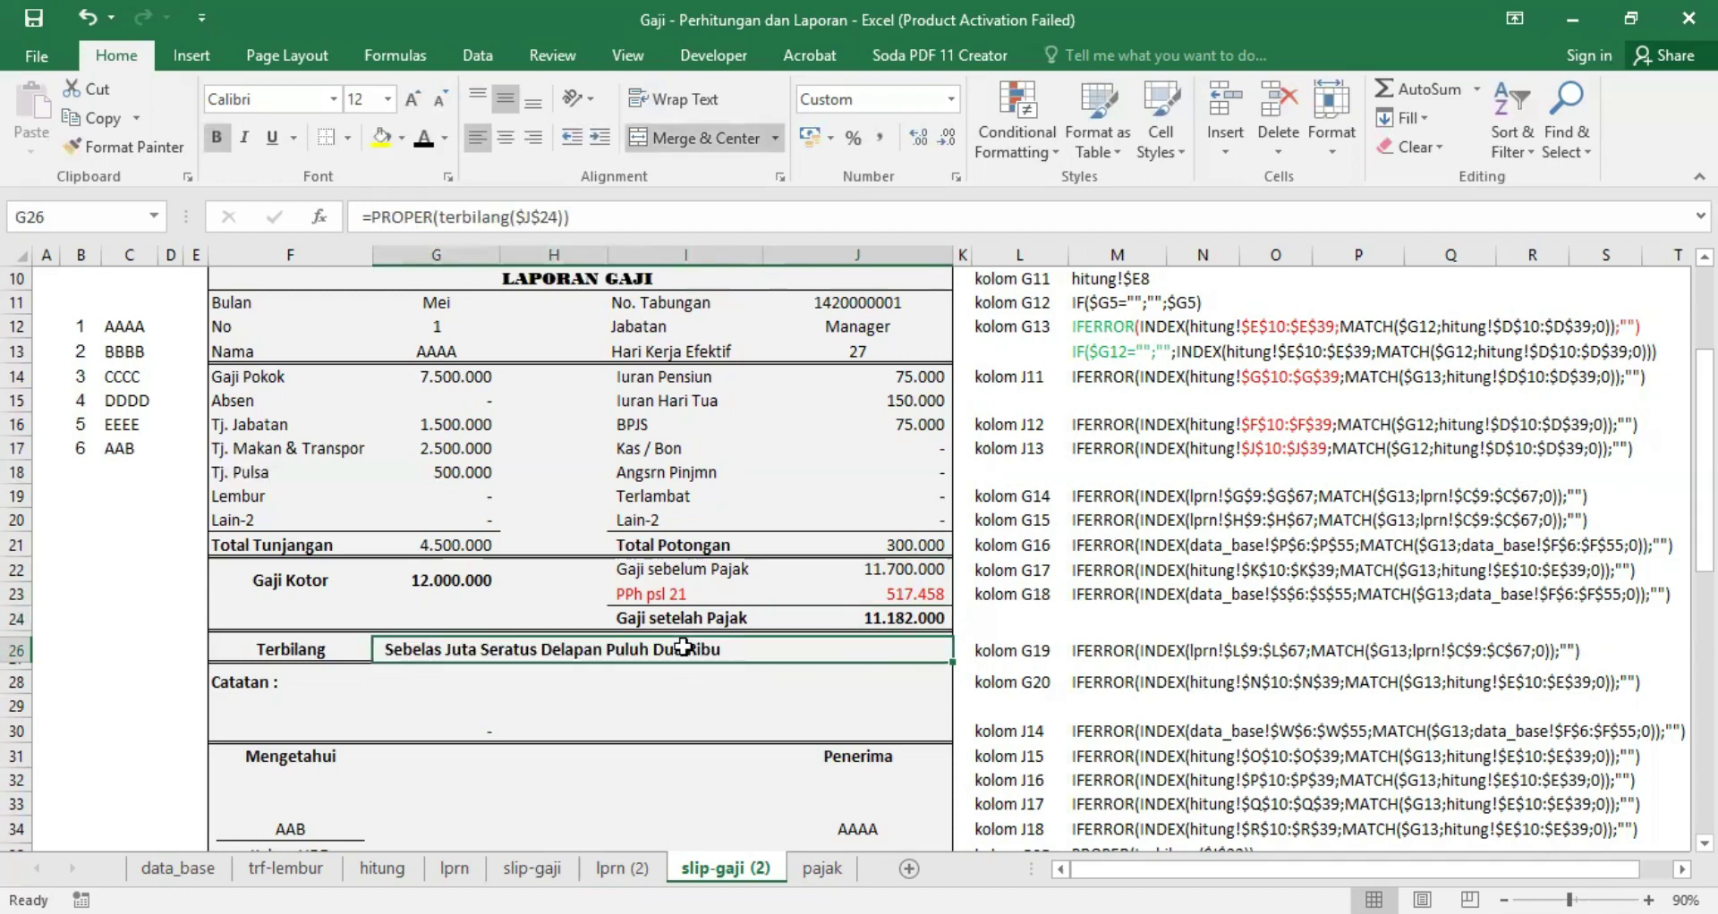
left_click(491, 136)
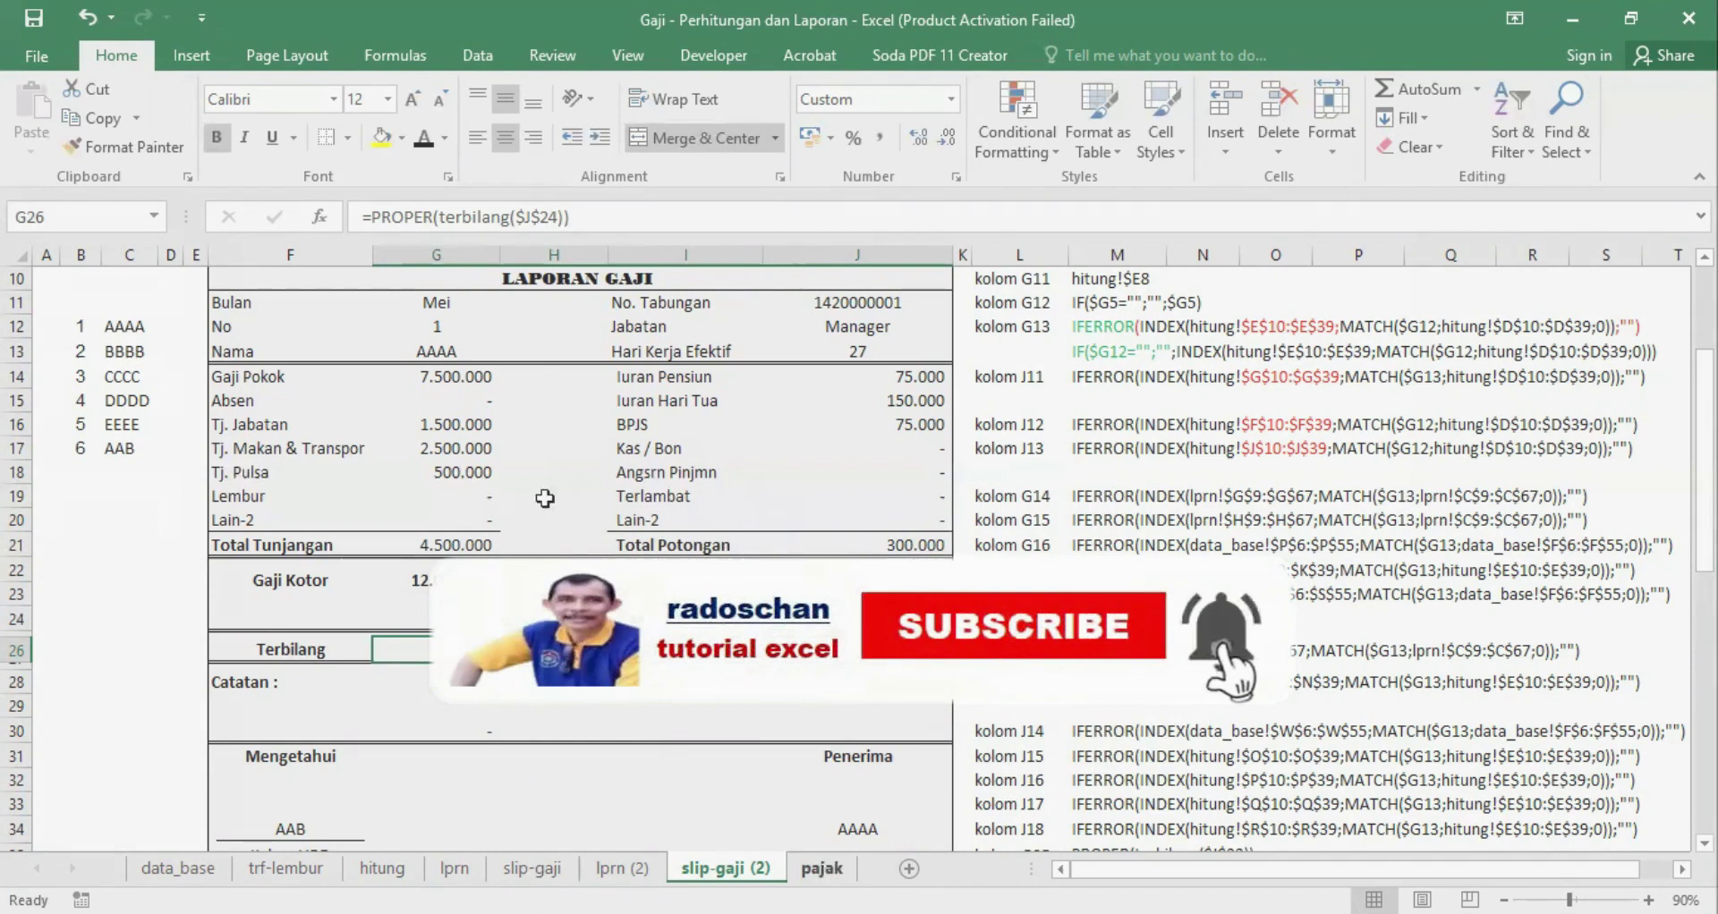
key("ctrl+Page_Down")
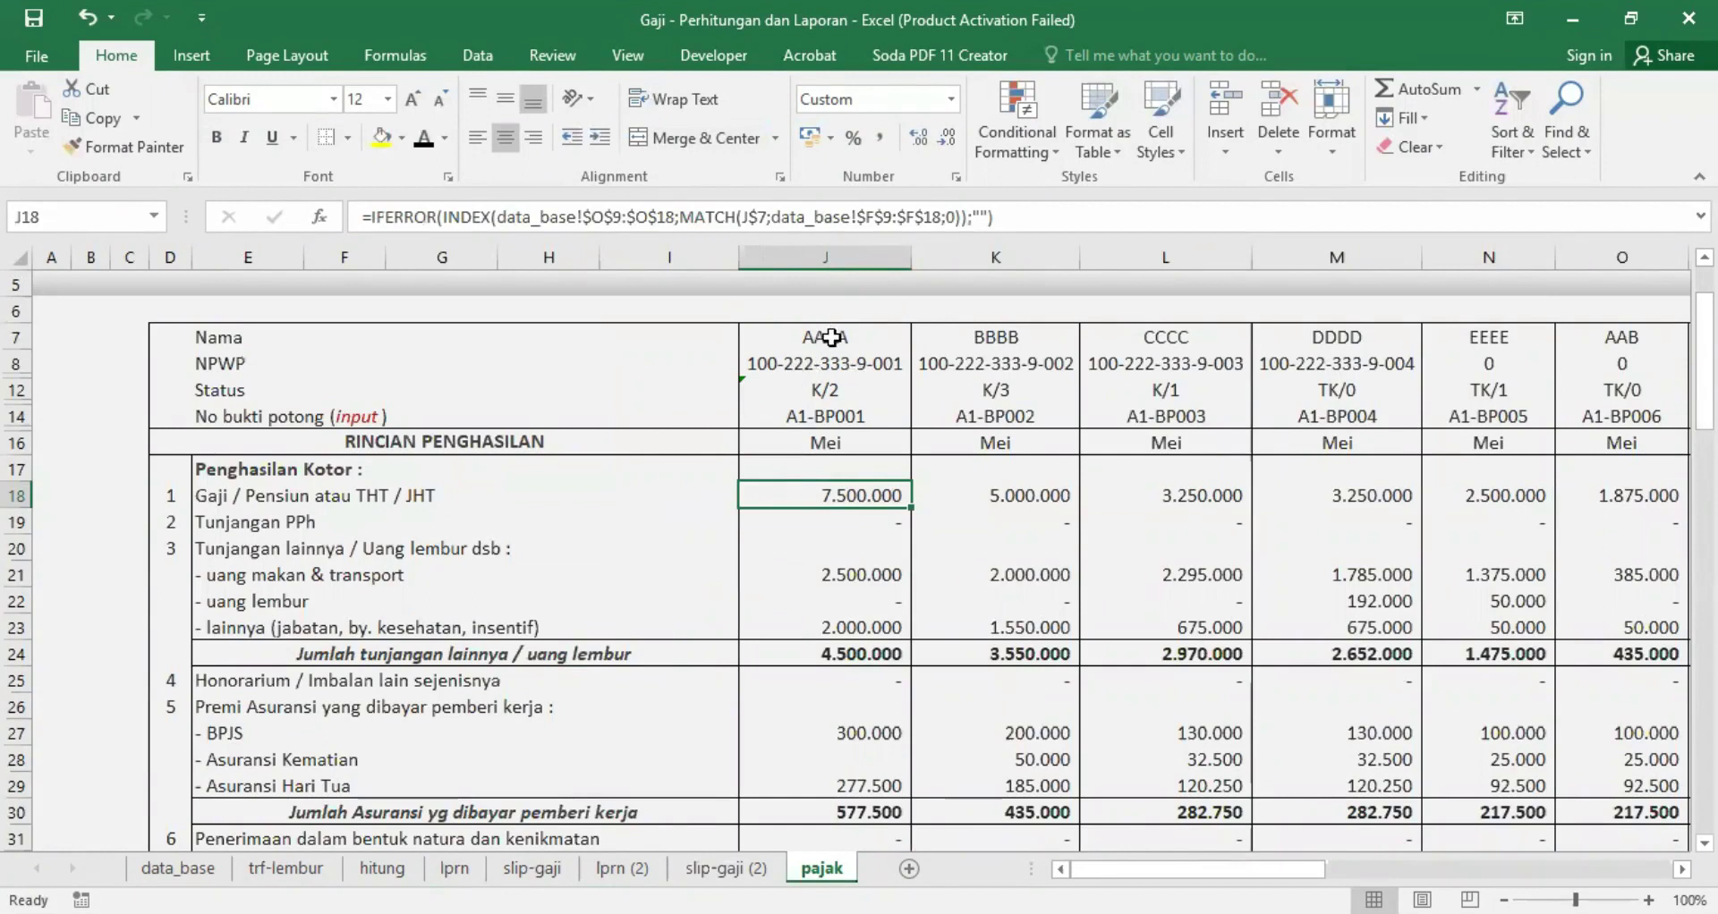
Step: Enter =IF(data_base!F9="";"";data_base!F9) in pajak J7 so it shows AAAA
left_click(831, 338)
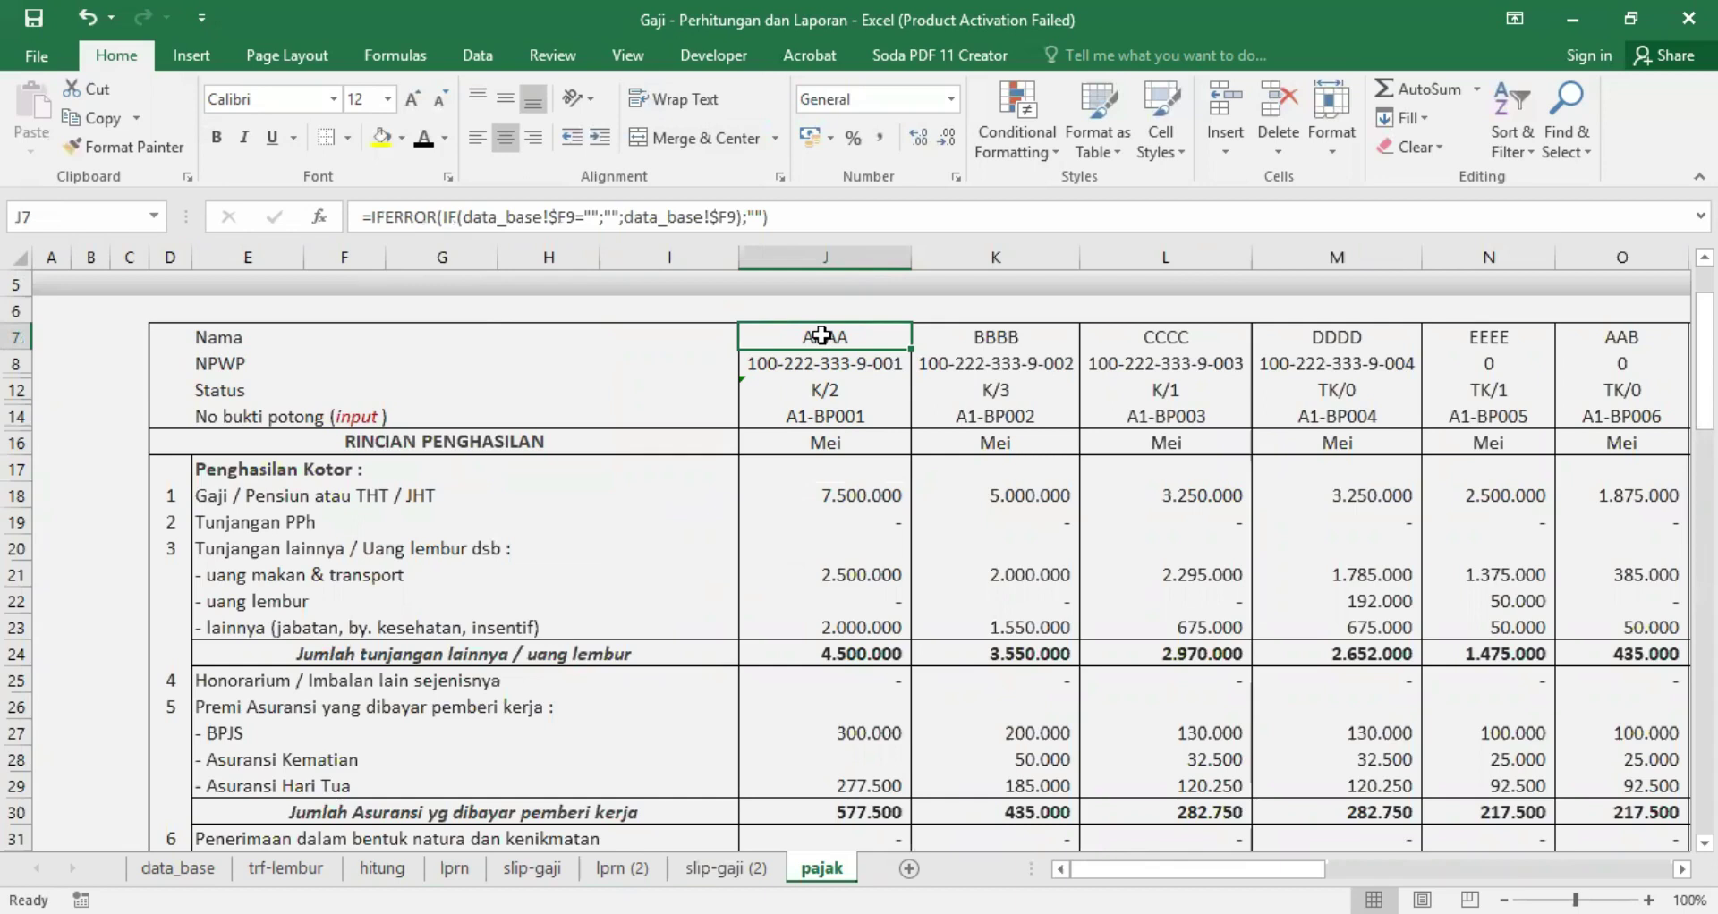
type("=")
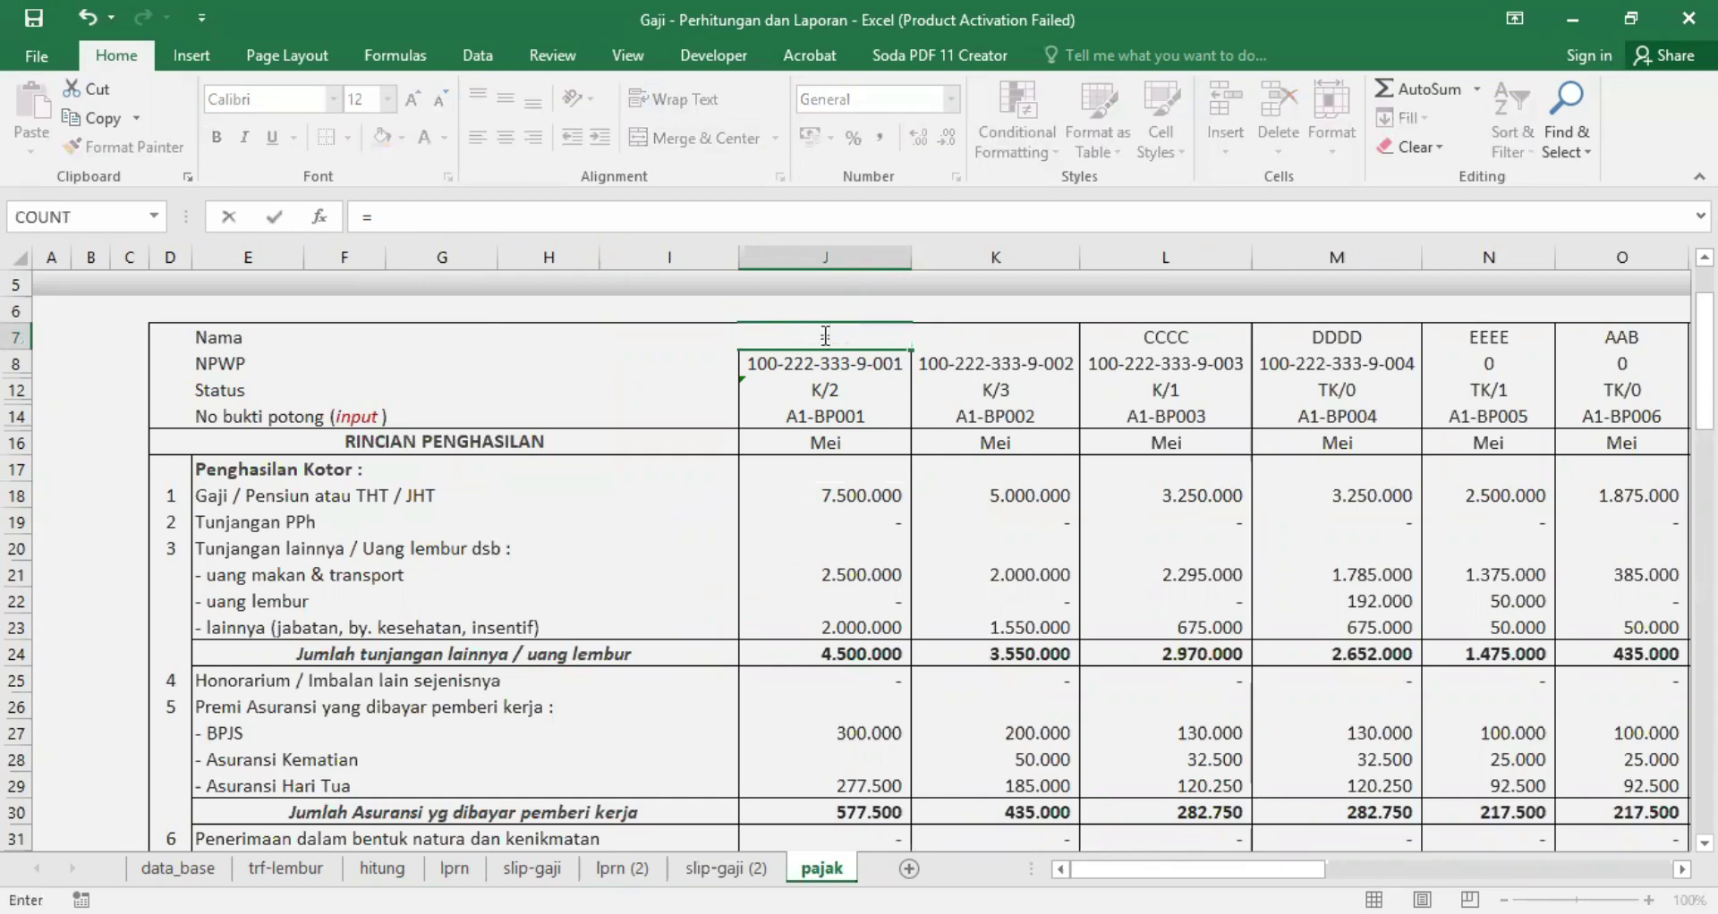
type("IF(")
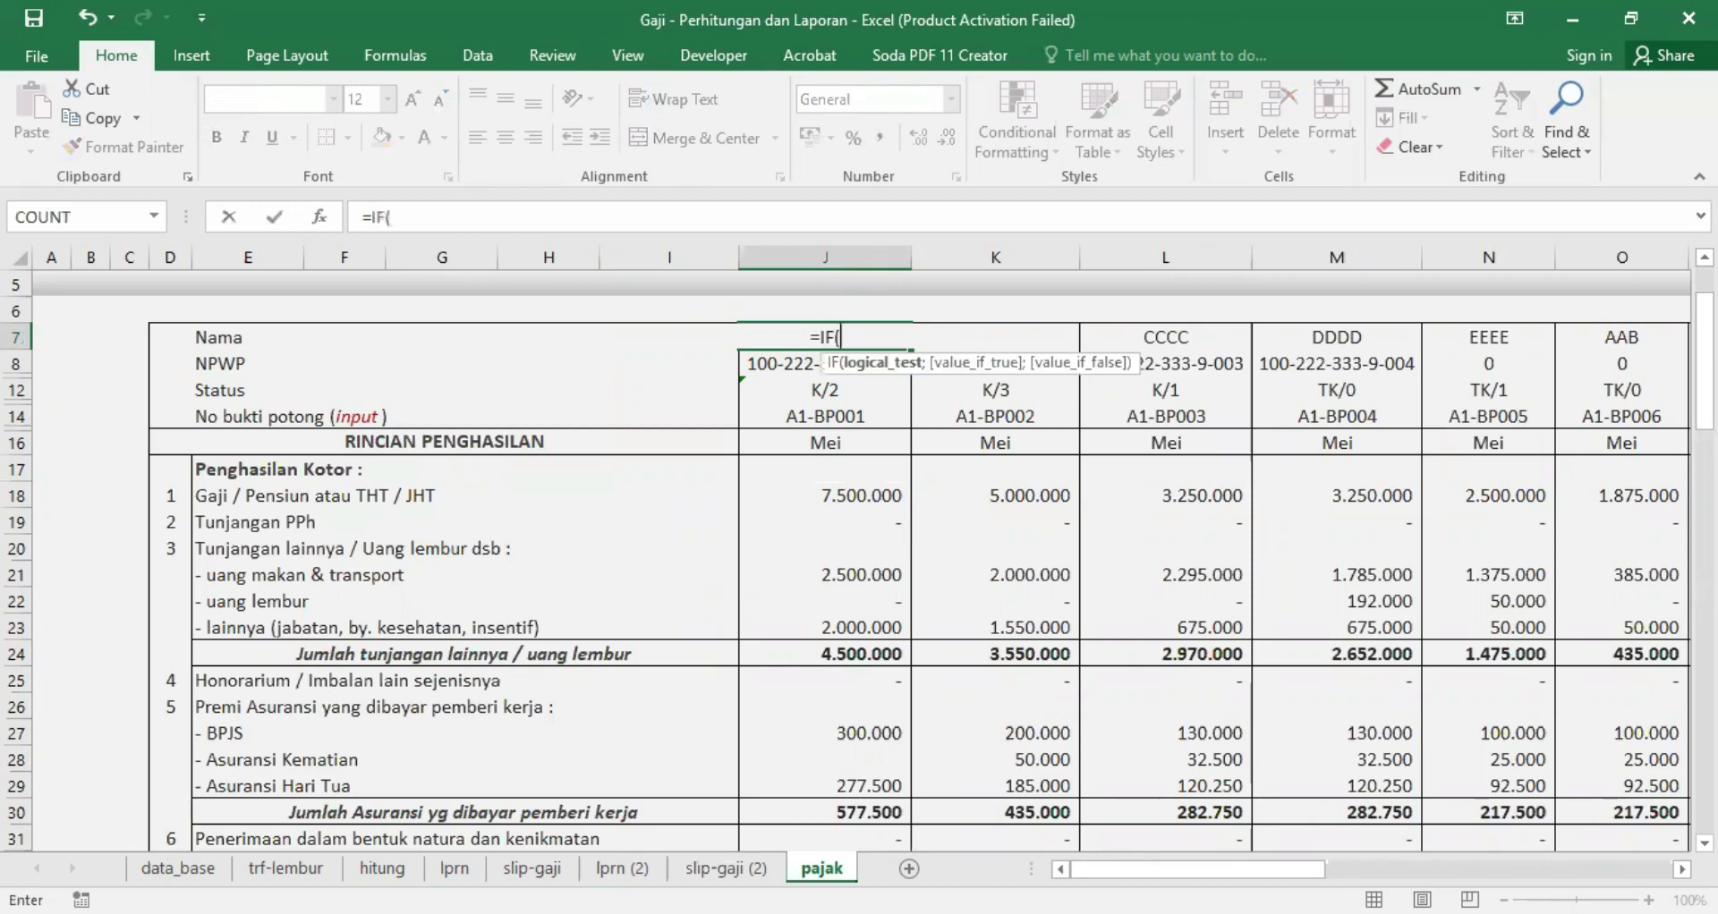
left_click(178, 868)
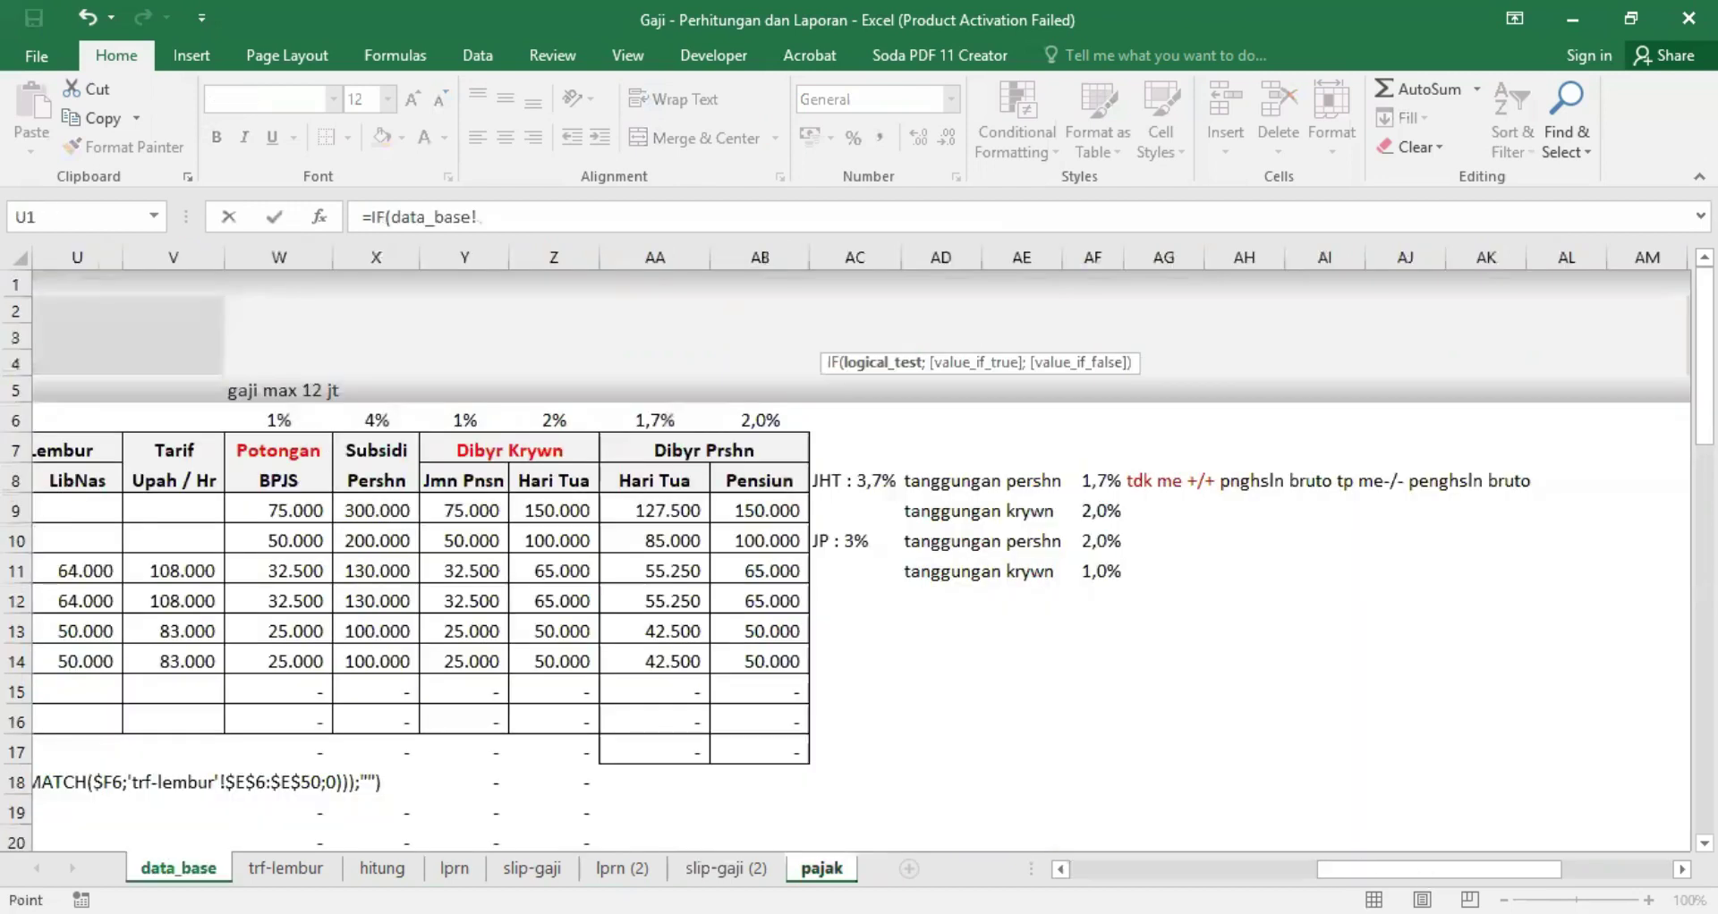
left_click(369, 512)
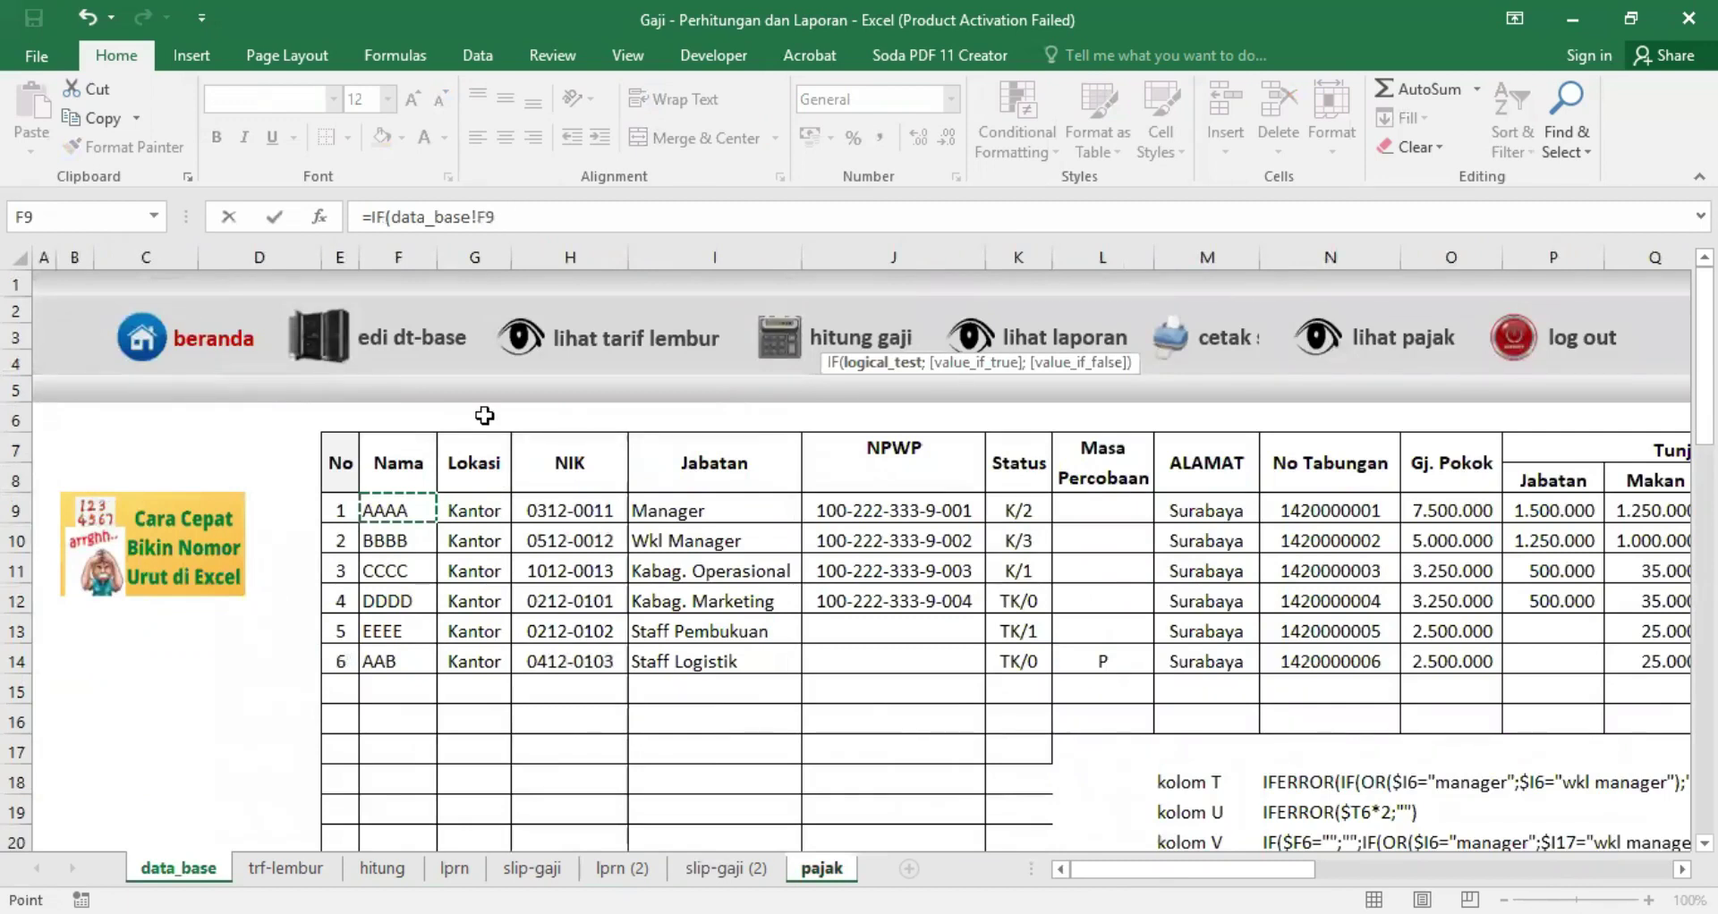
key("F2")
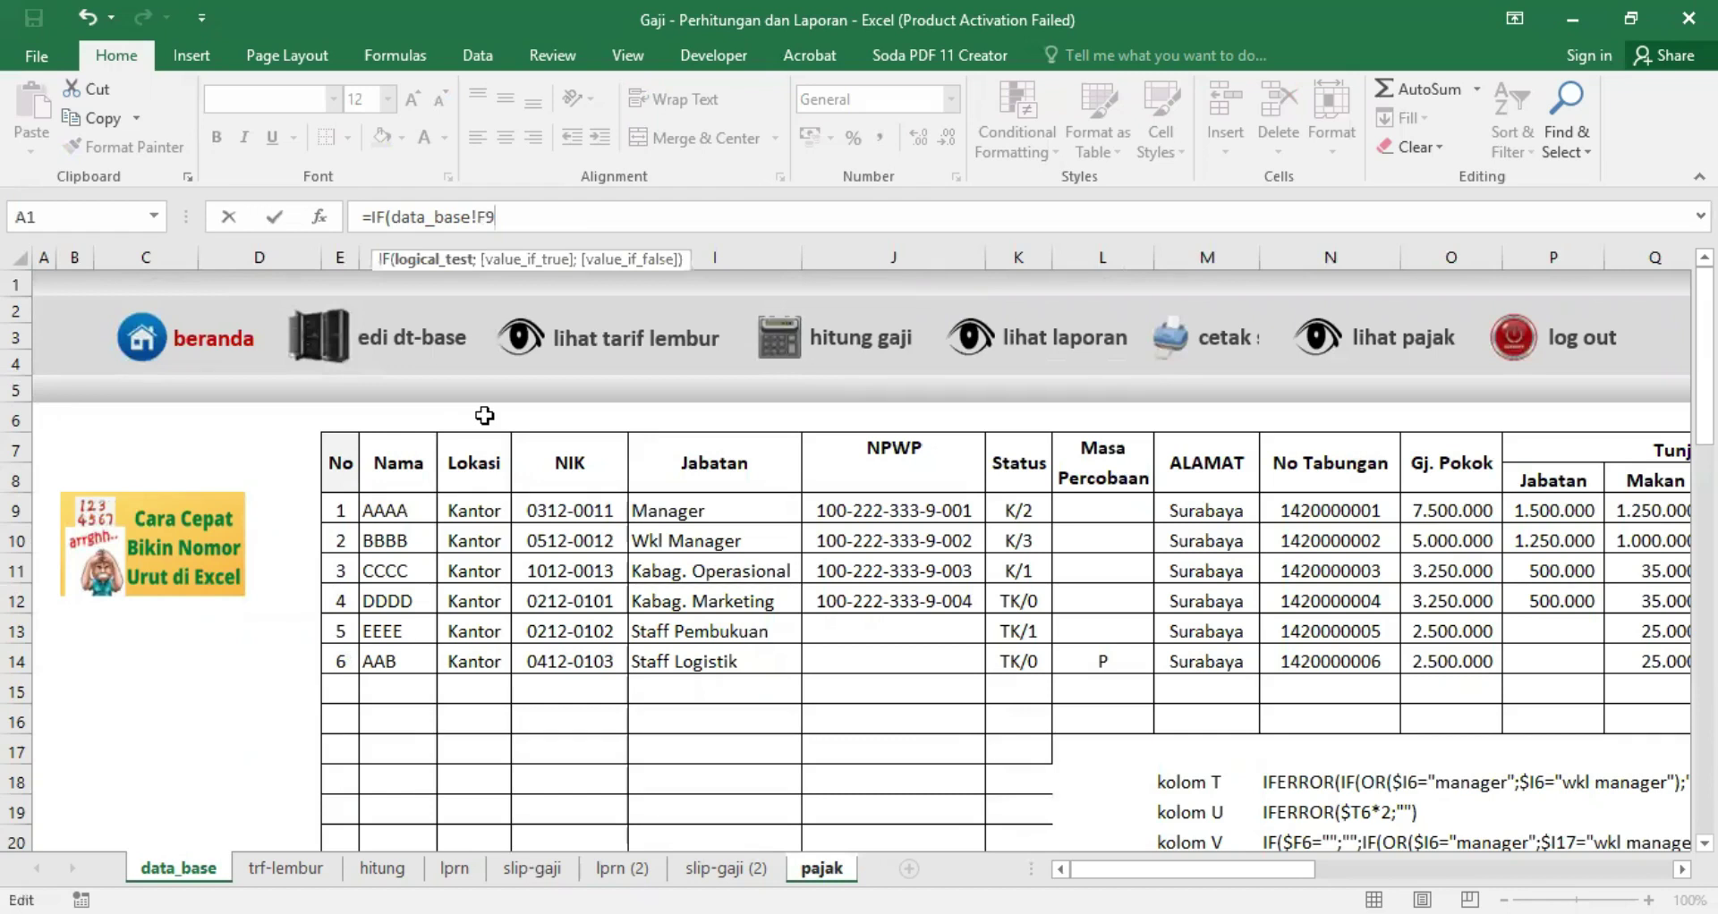
type("=\"\"")
type(";\"\"")
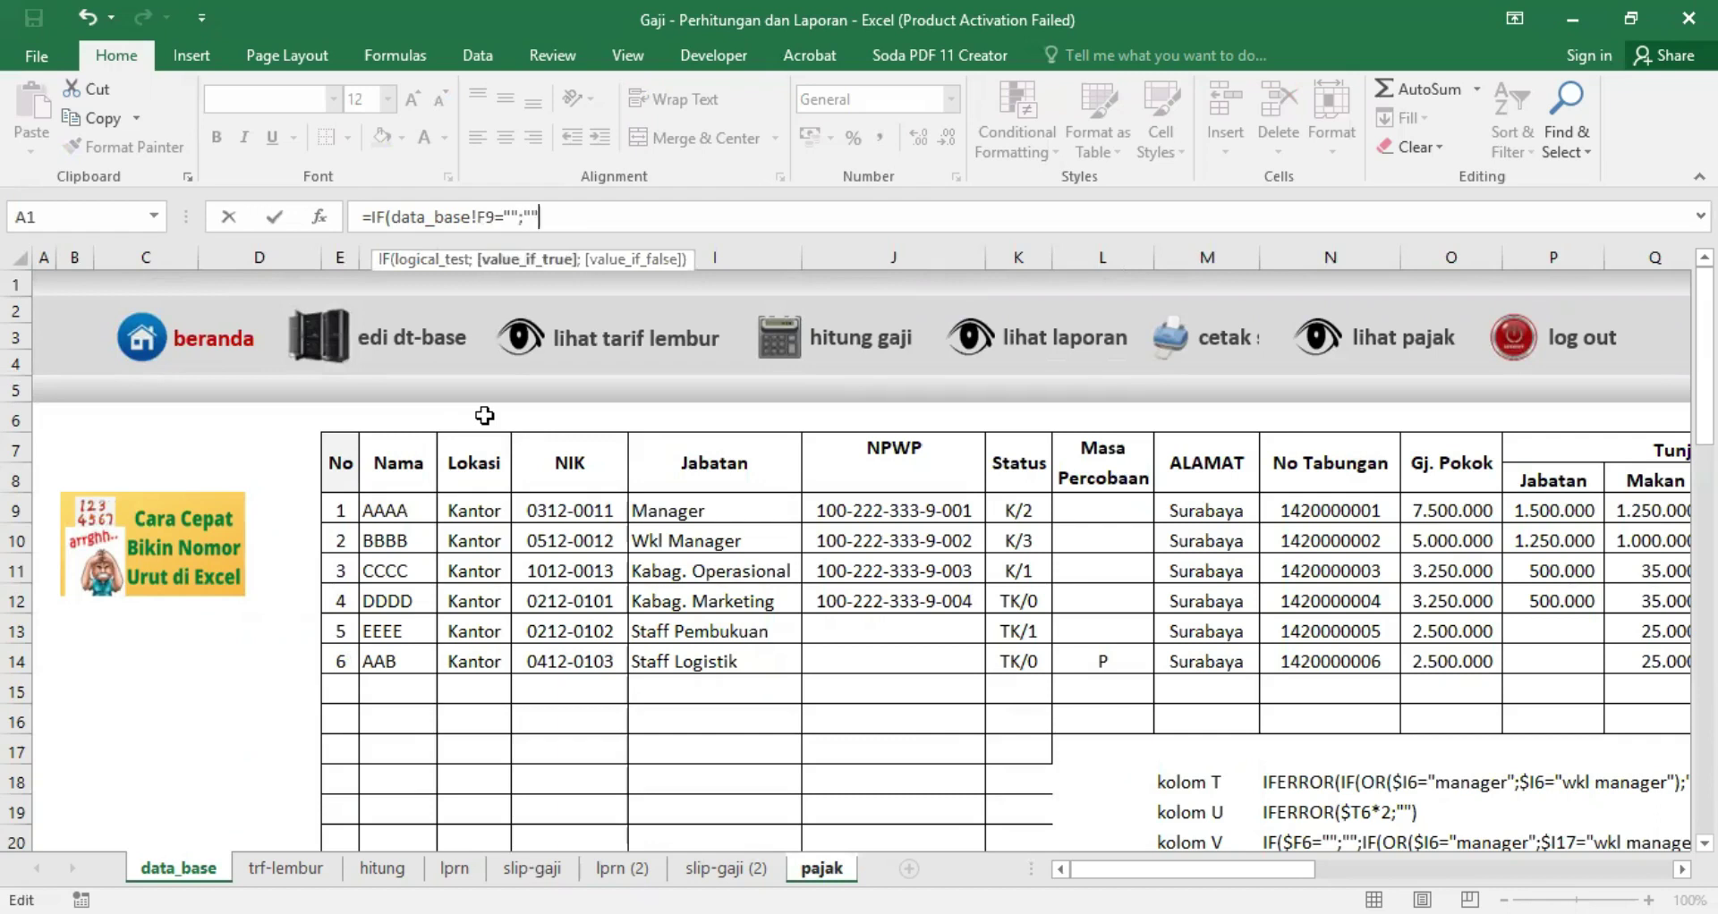
type(";")
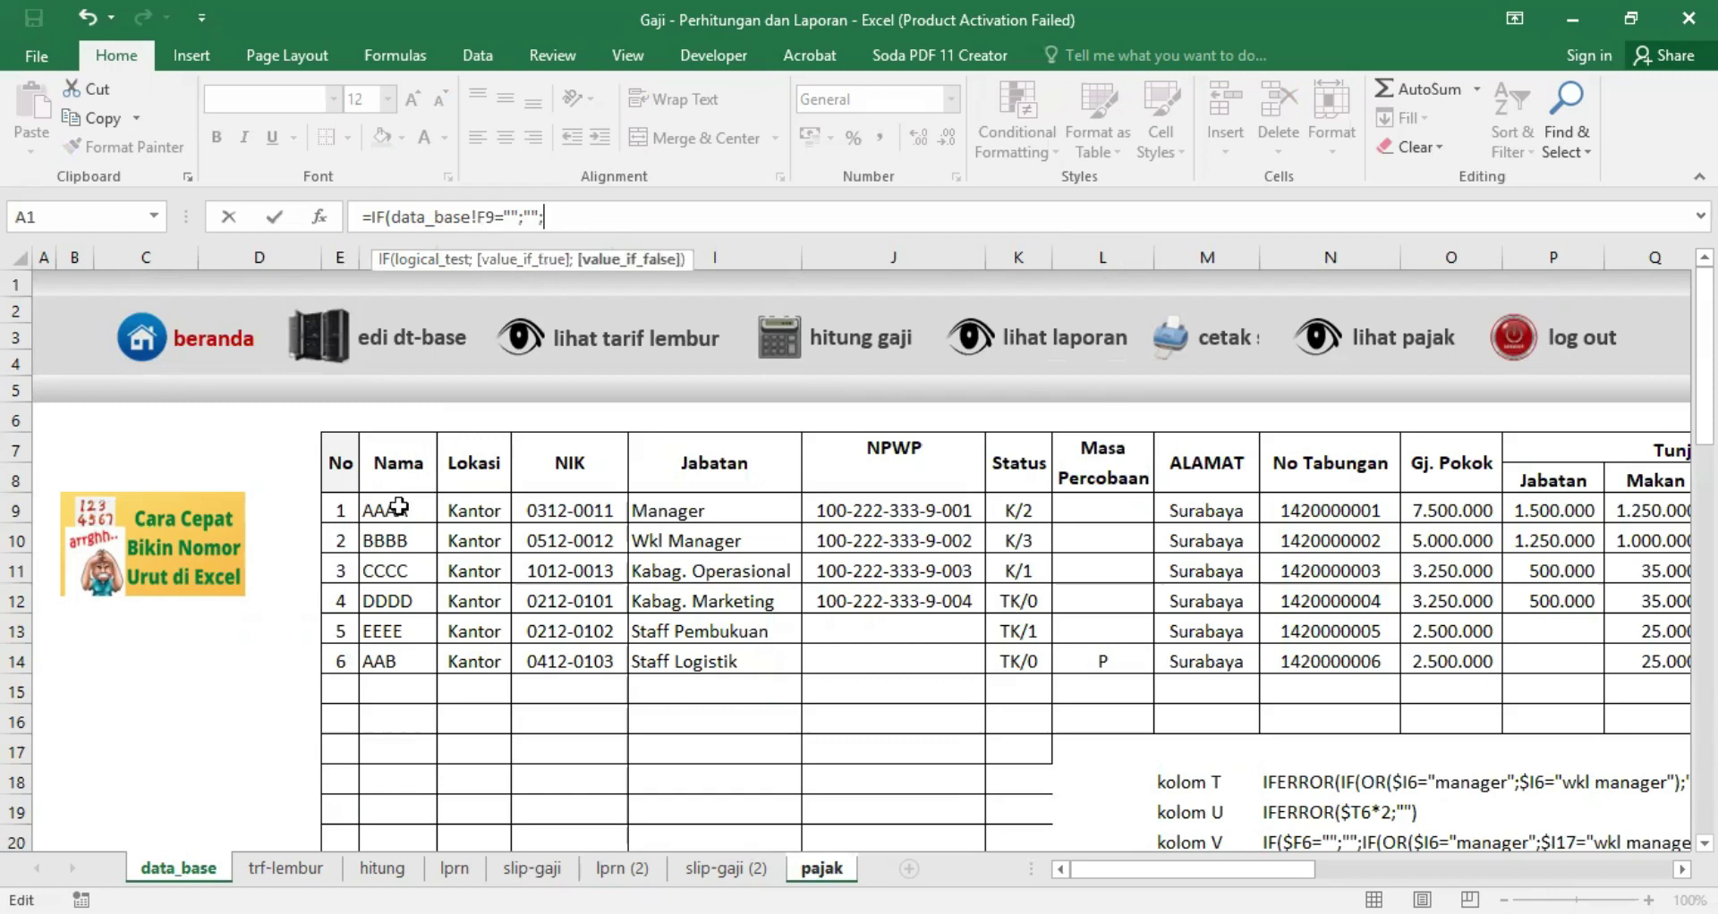
left_click(398, 507)
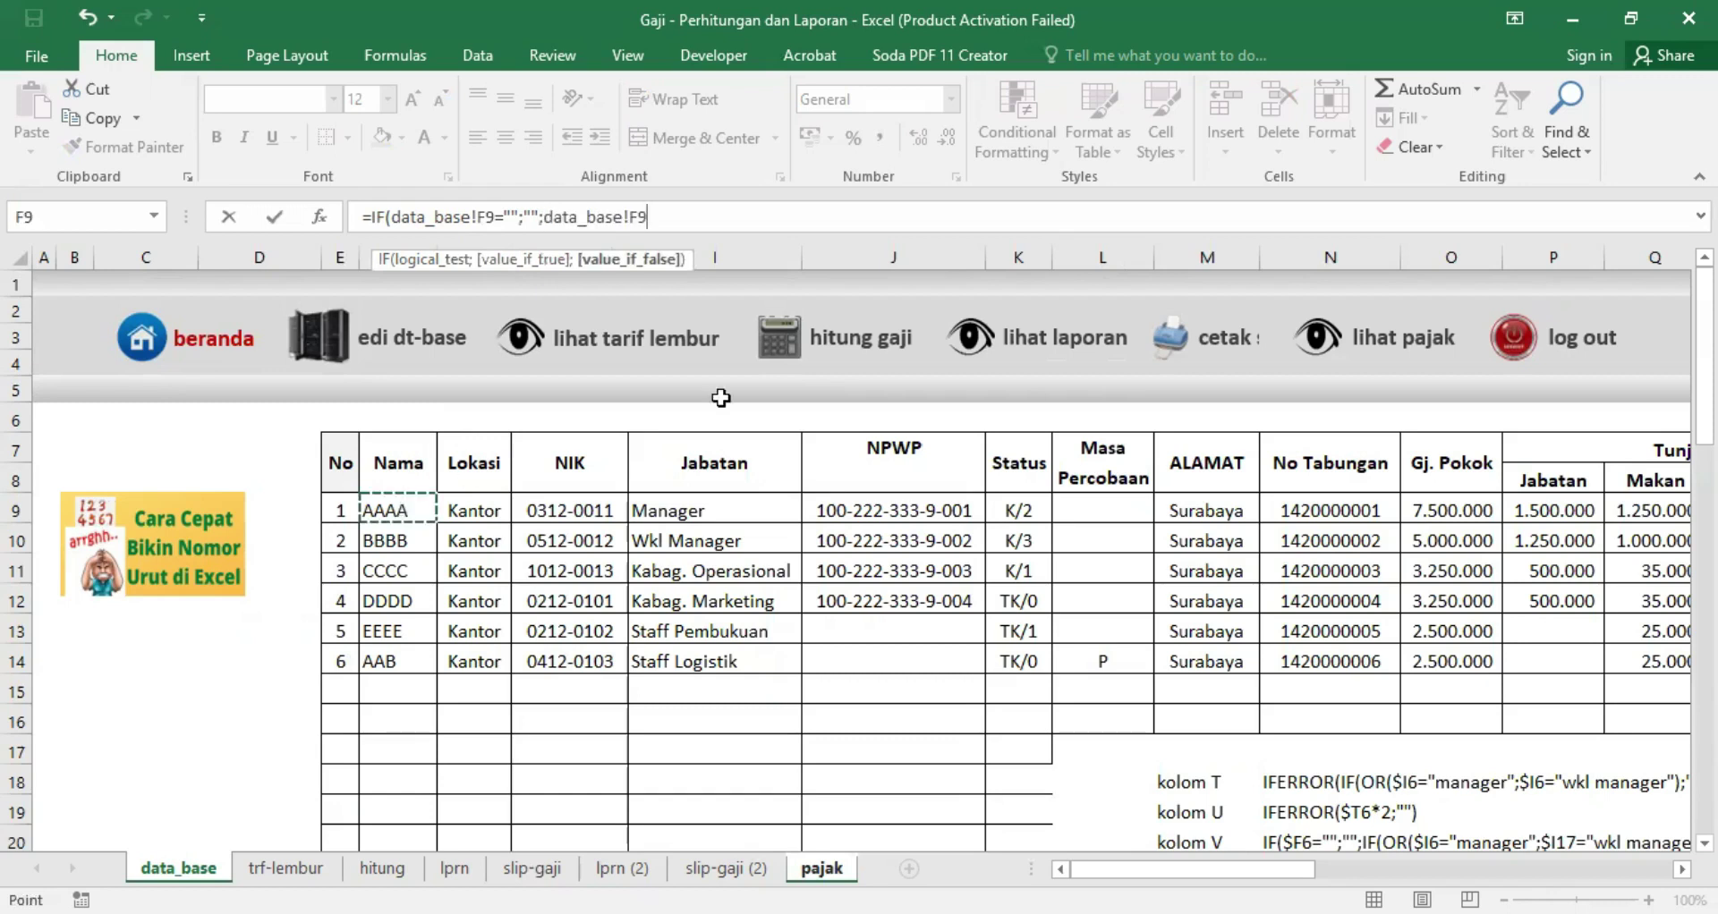
key("Escape")
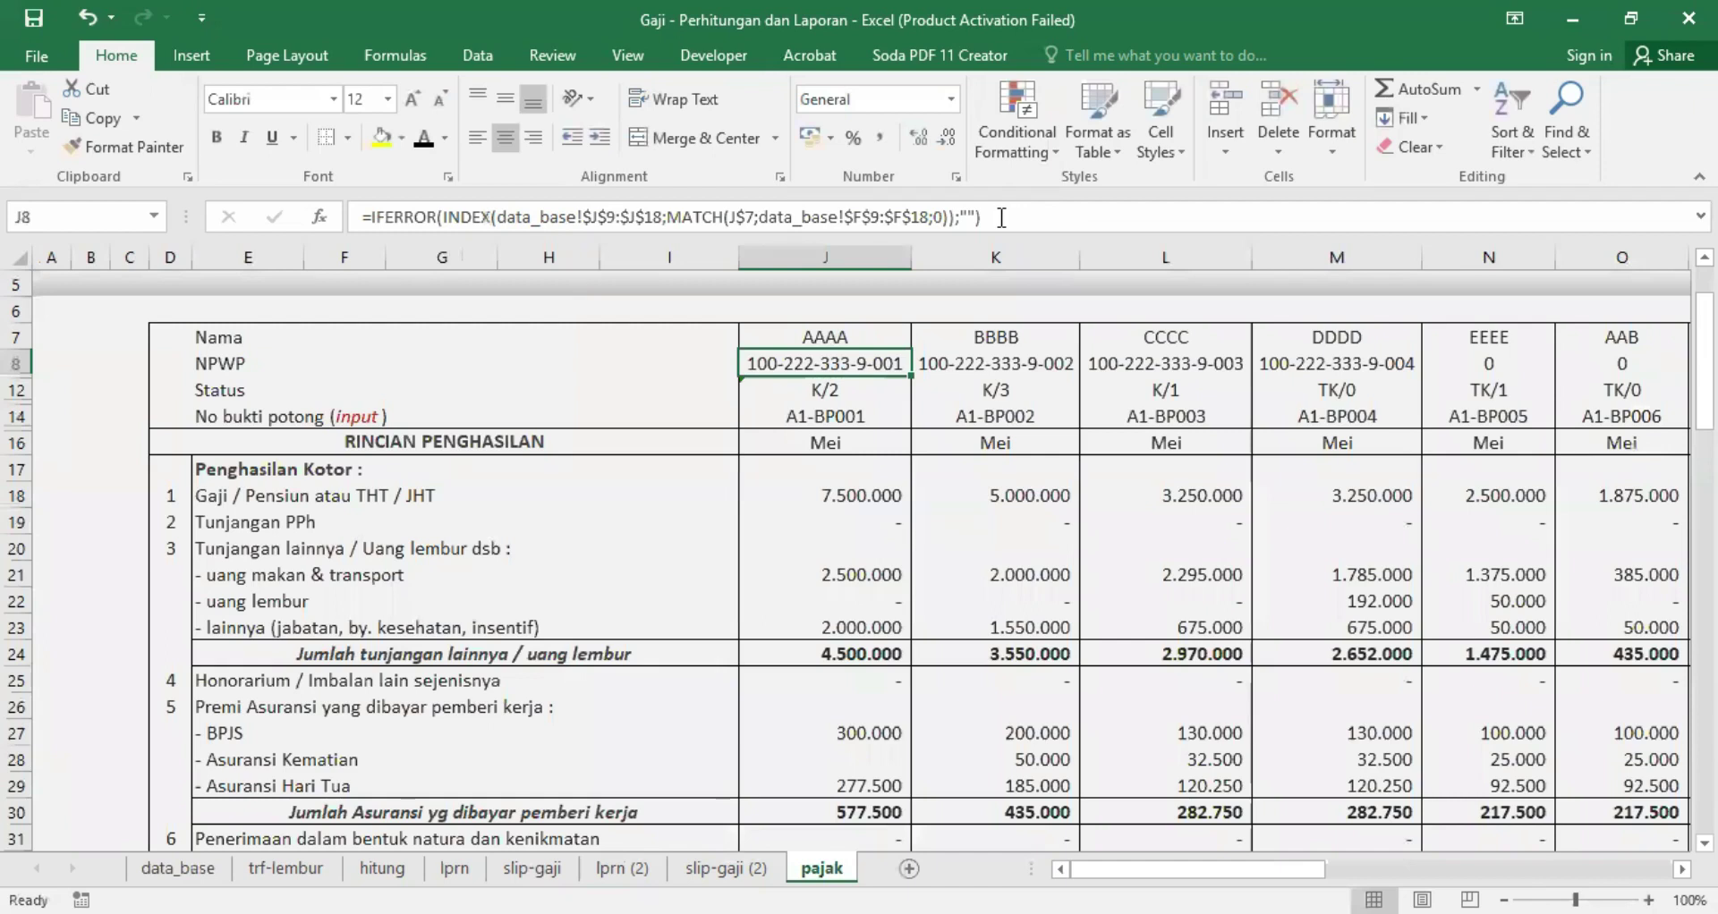
key("Up")
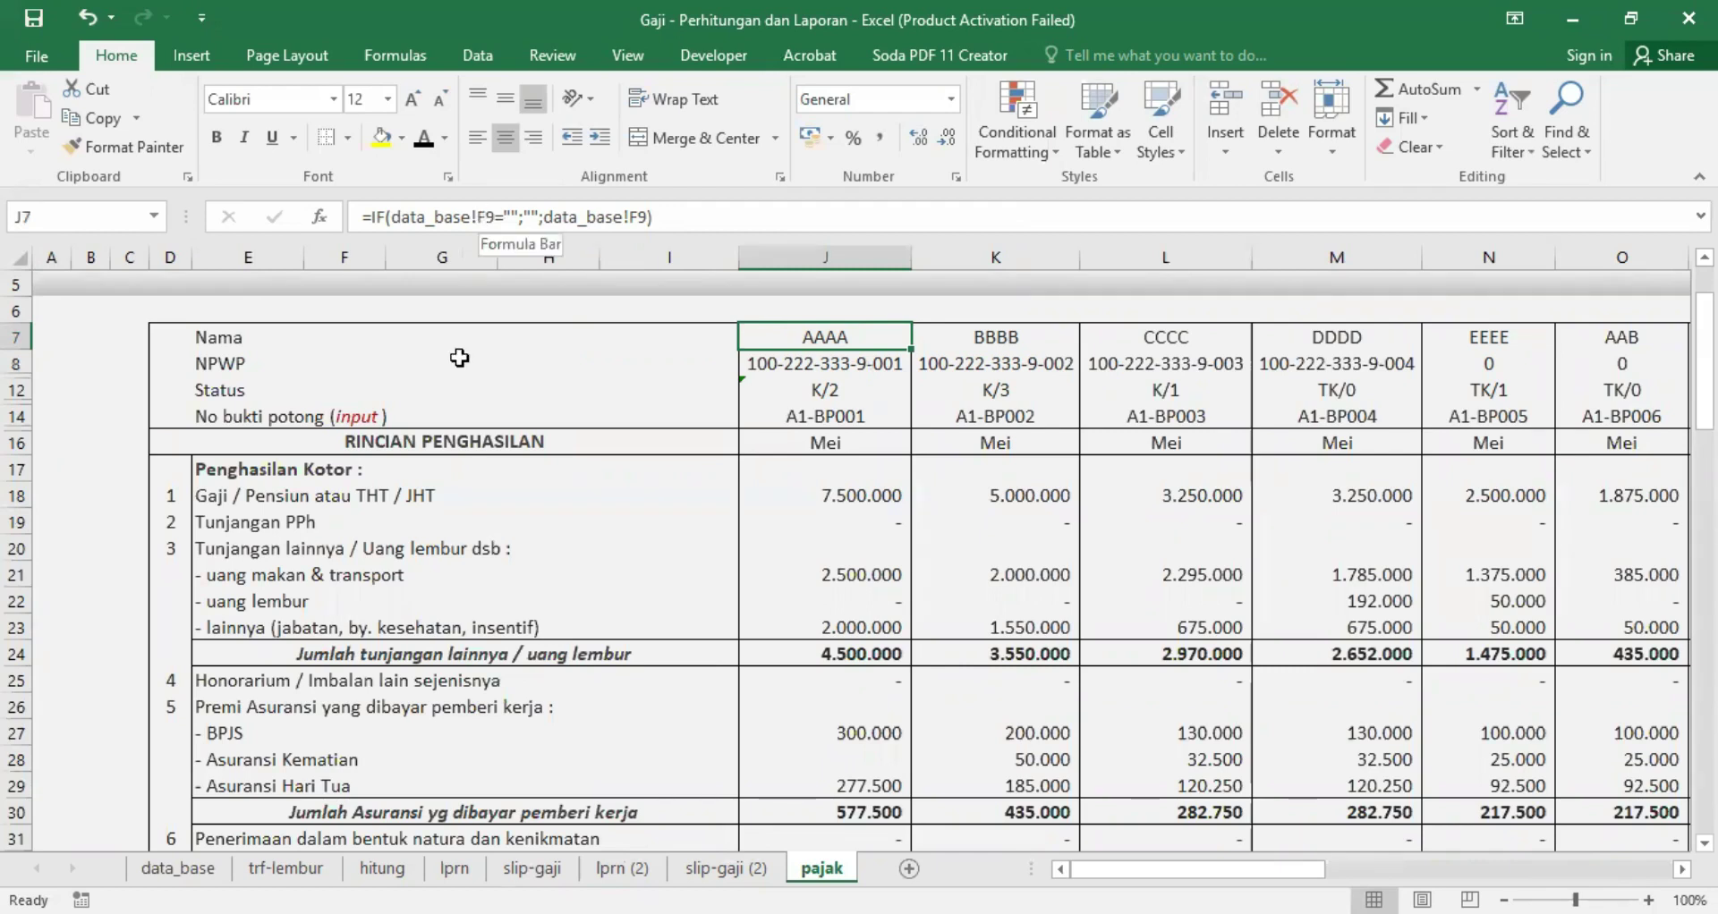
Step: Lock column F as data_base!$F9 in both J7 references, then fill the formula into K7
left_click(484, 217)
type("$")
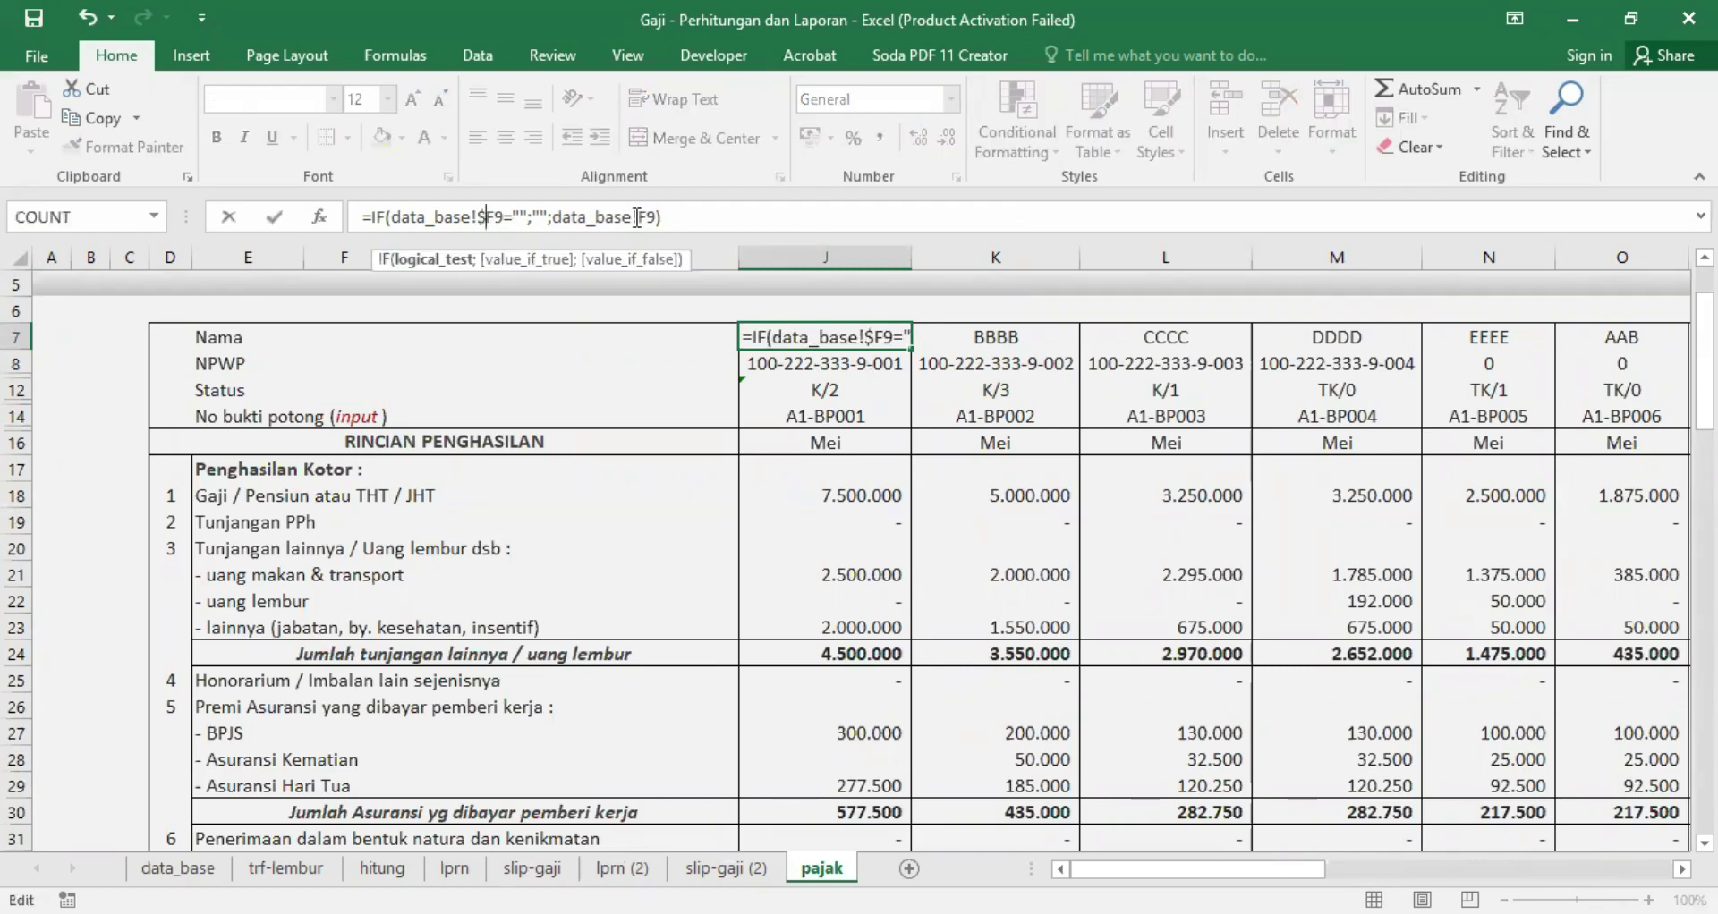
type("$")
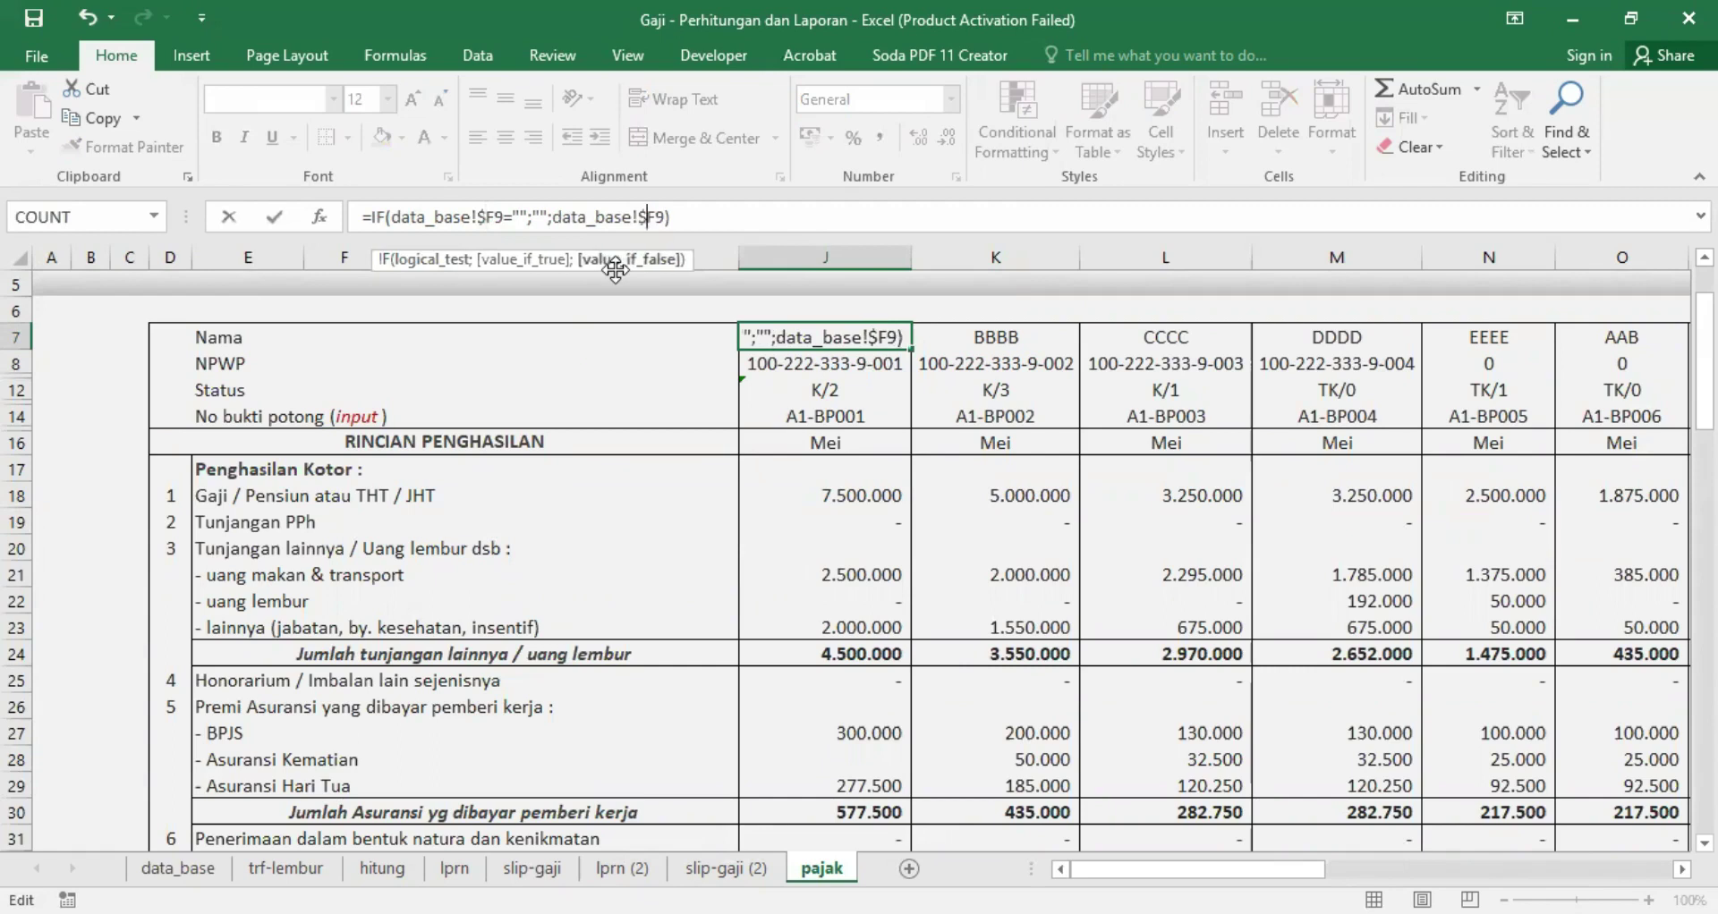
key("Return")
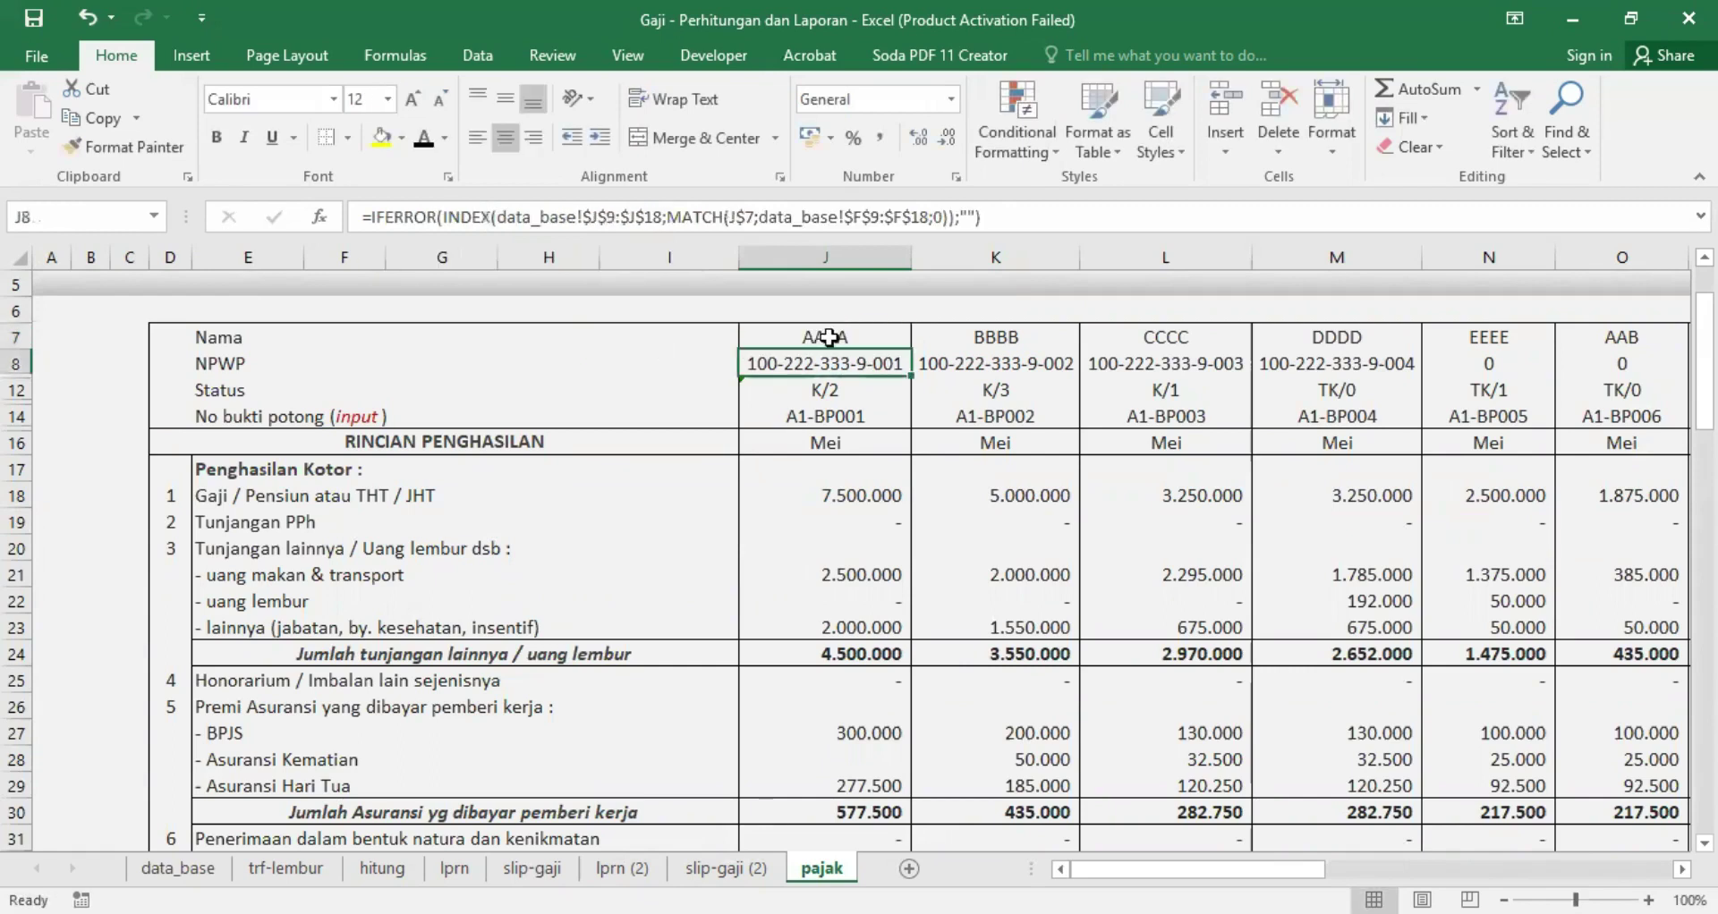
left_click(829, 338)
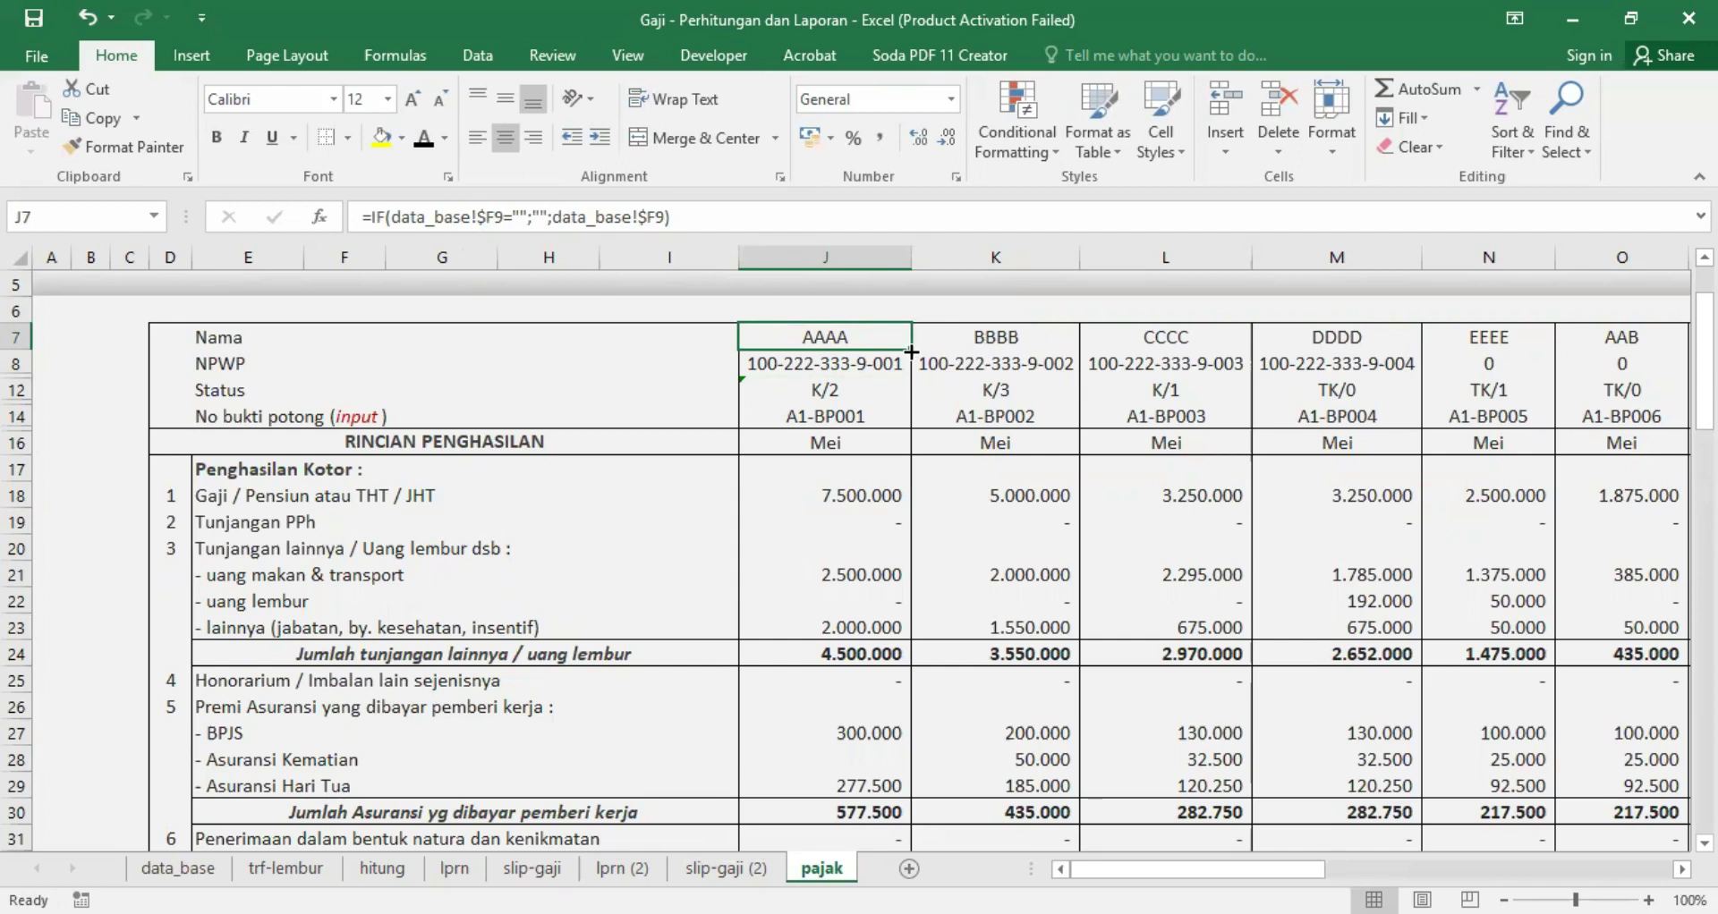
left_click_drag(931, 352, 999, 335)
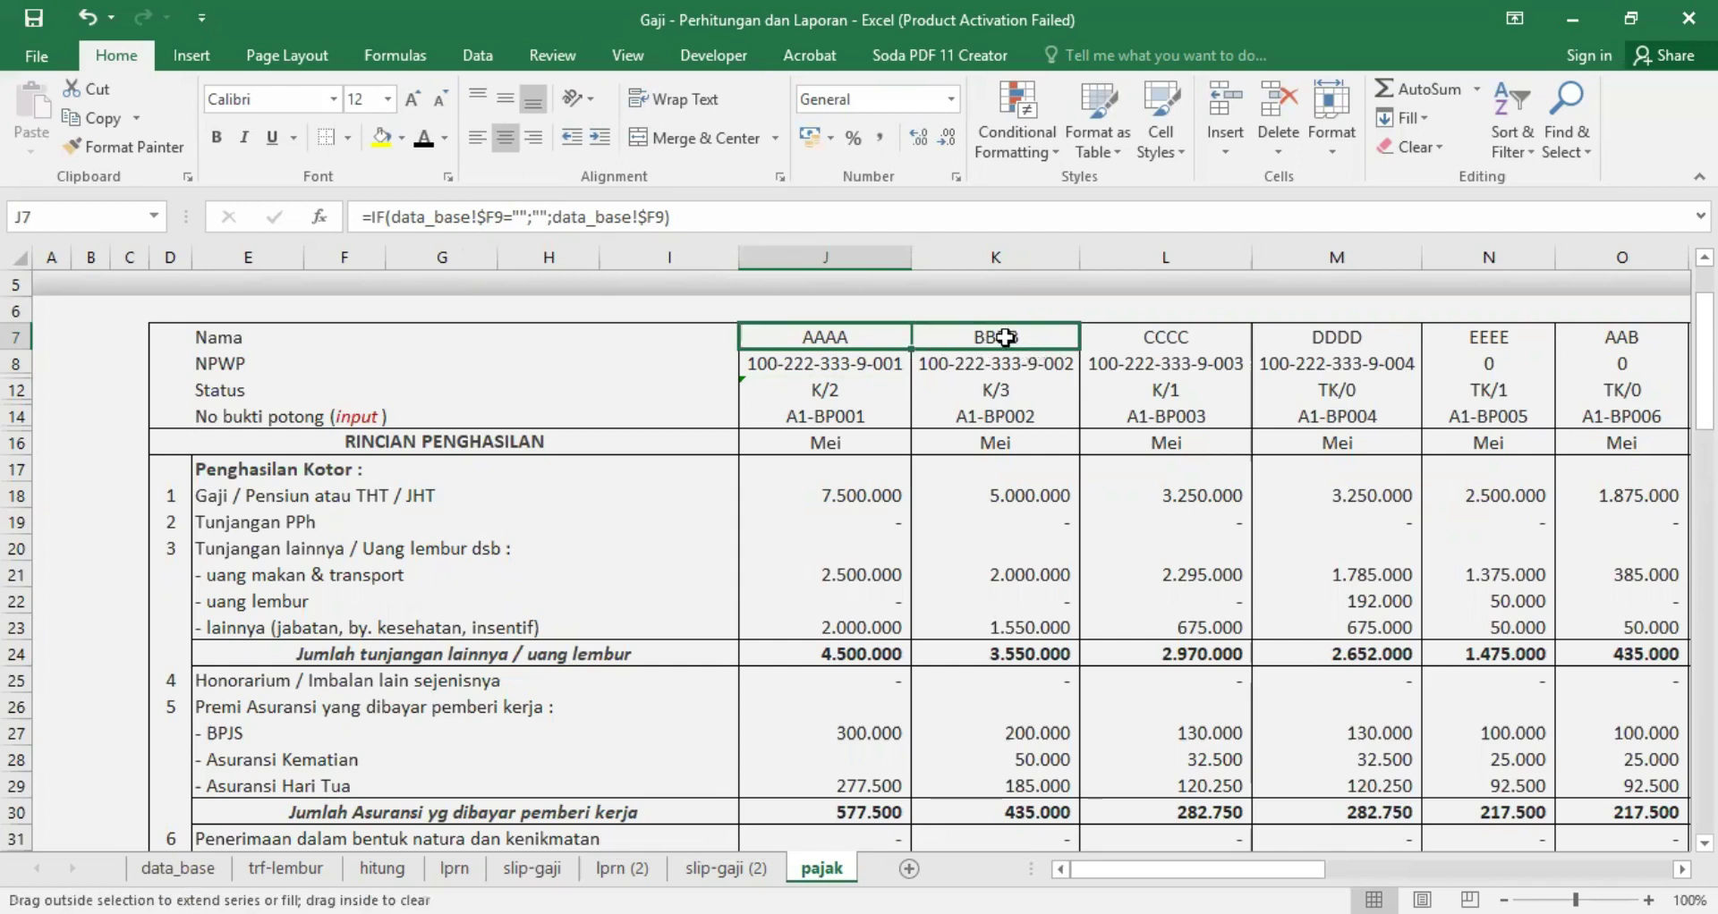
Step: Change K7's references to data_base!$F10 so it shows the second employee, BBBB
left_click(995, 335)
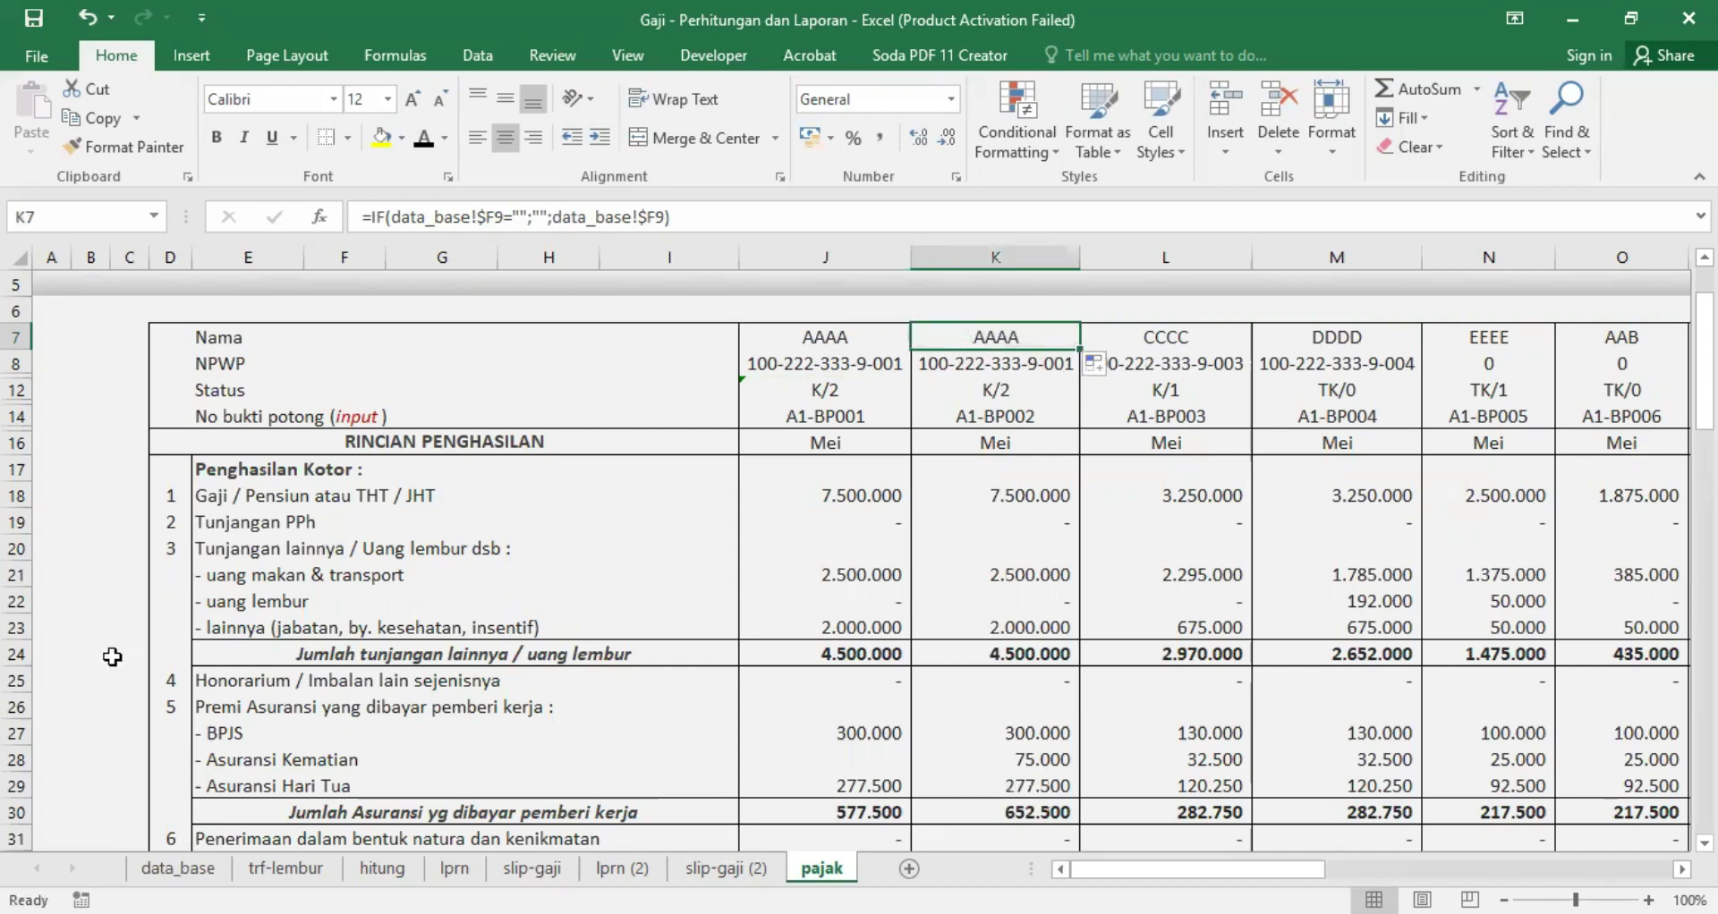
left_click(125, 562)
left_click(18, 542)
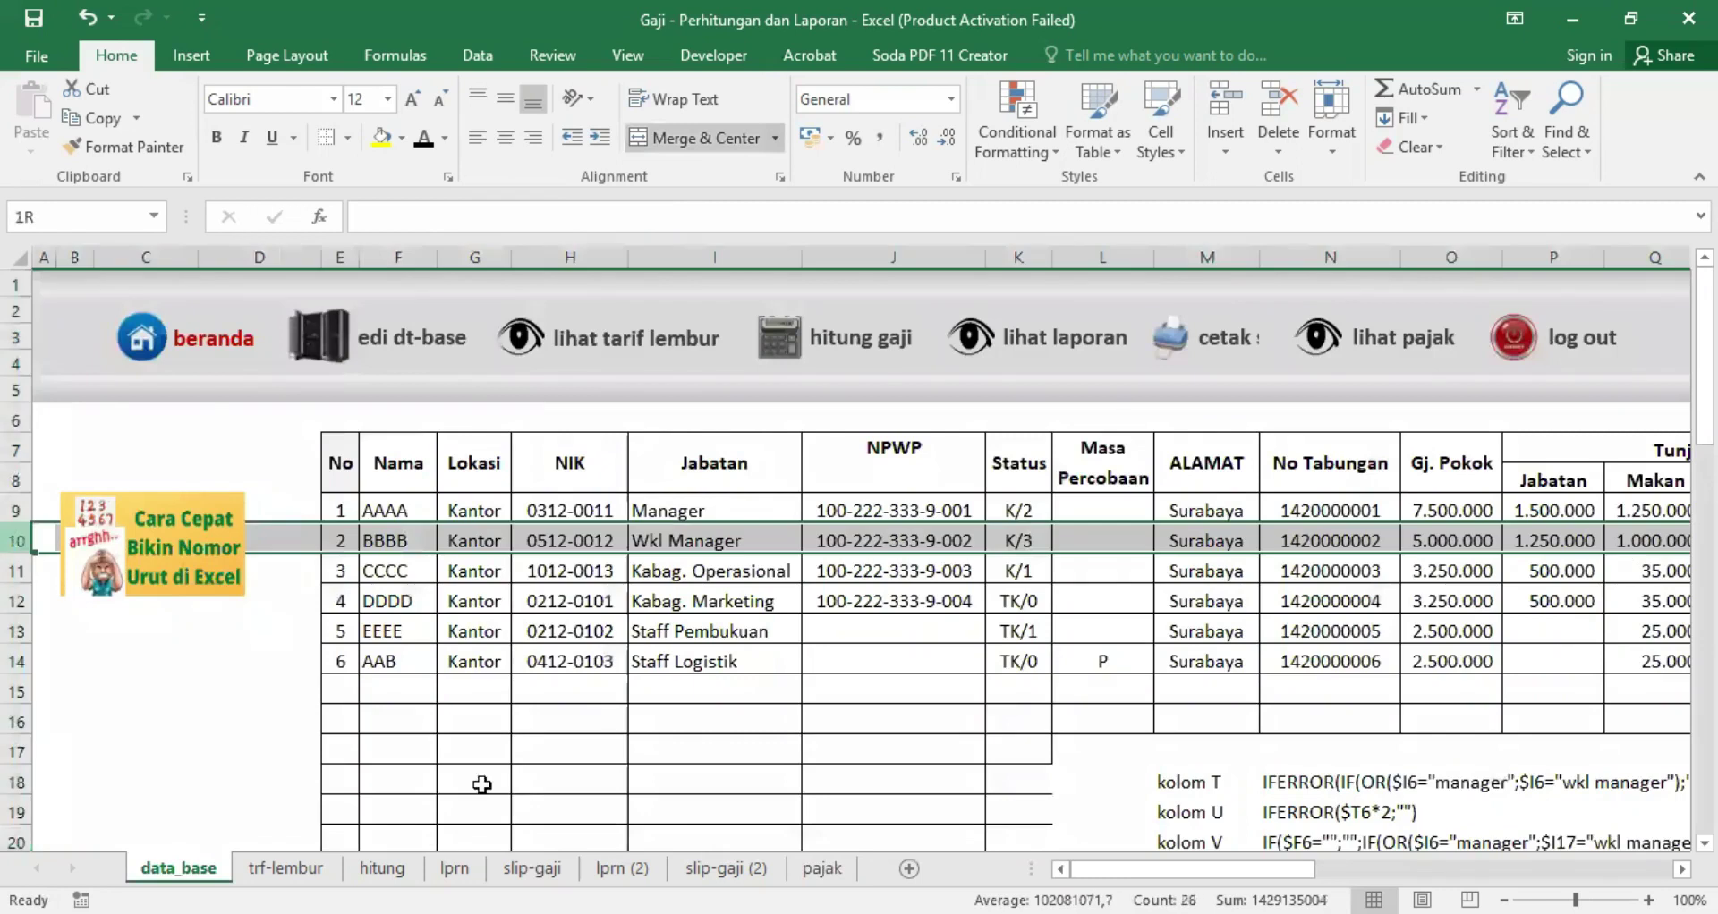
left_click(821, 868)
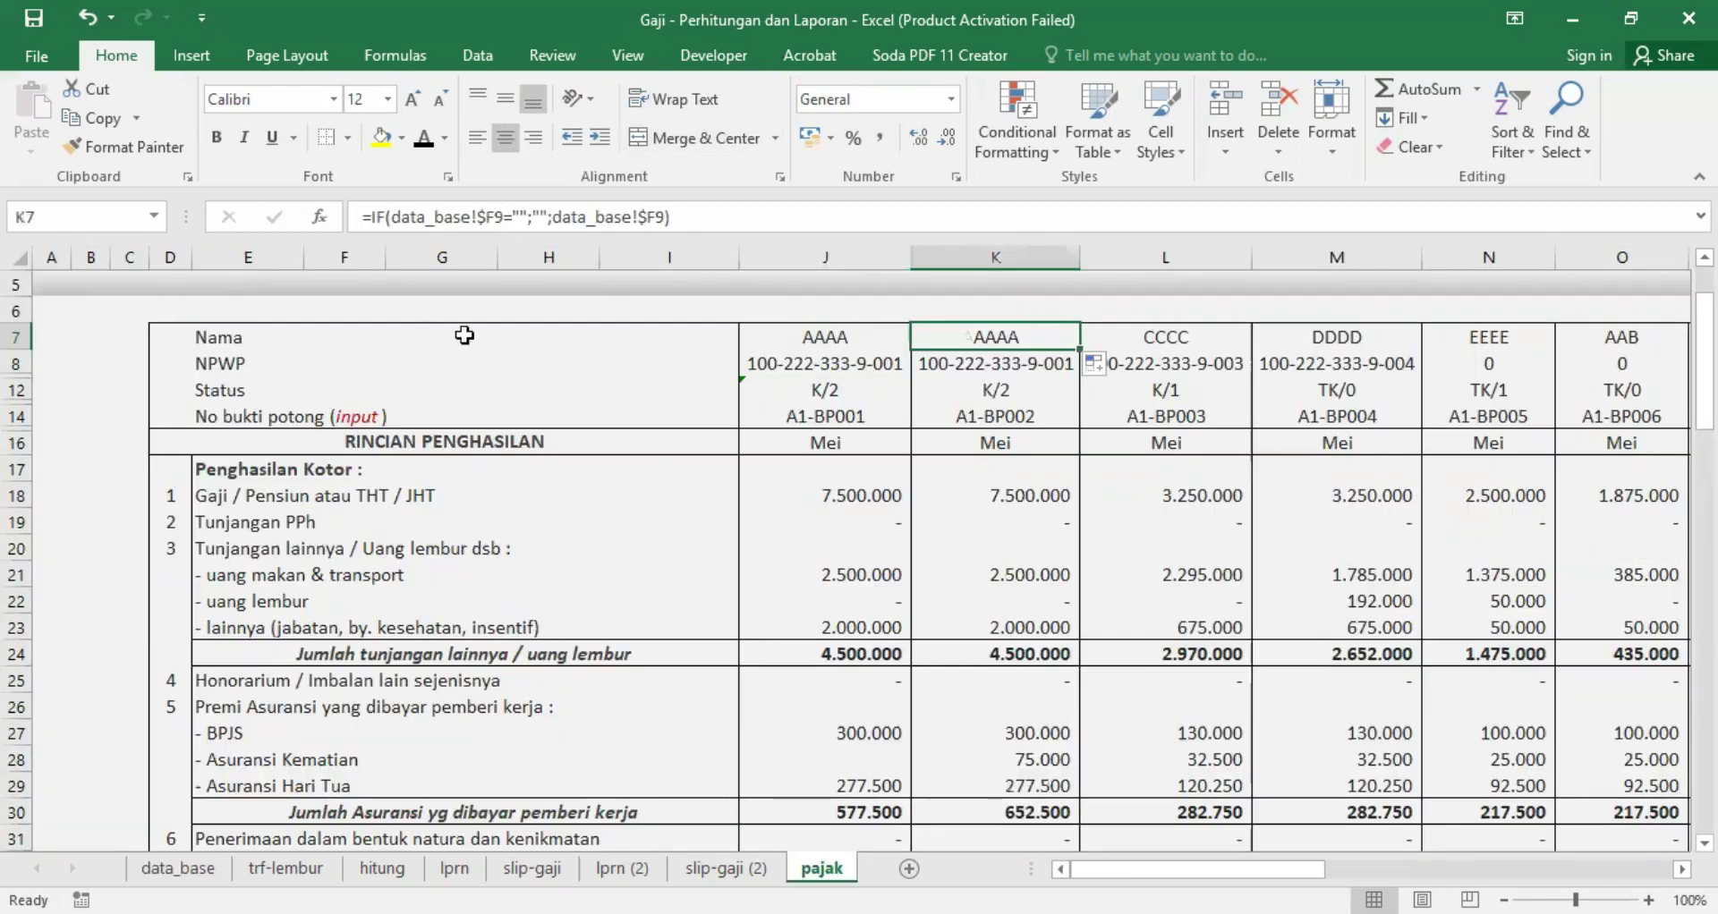
key("F2")
type("10")
left_click(669, 216)
type("10")
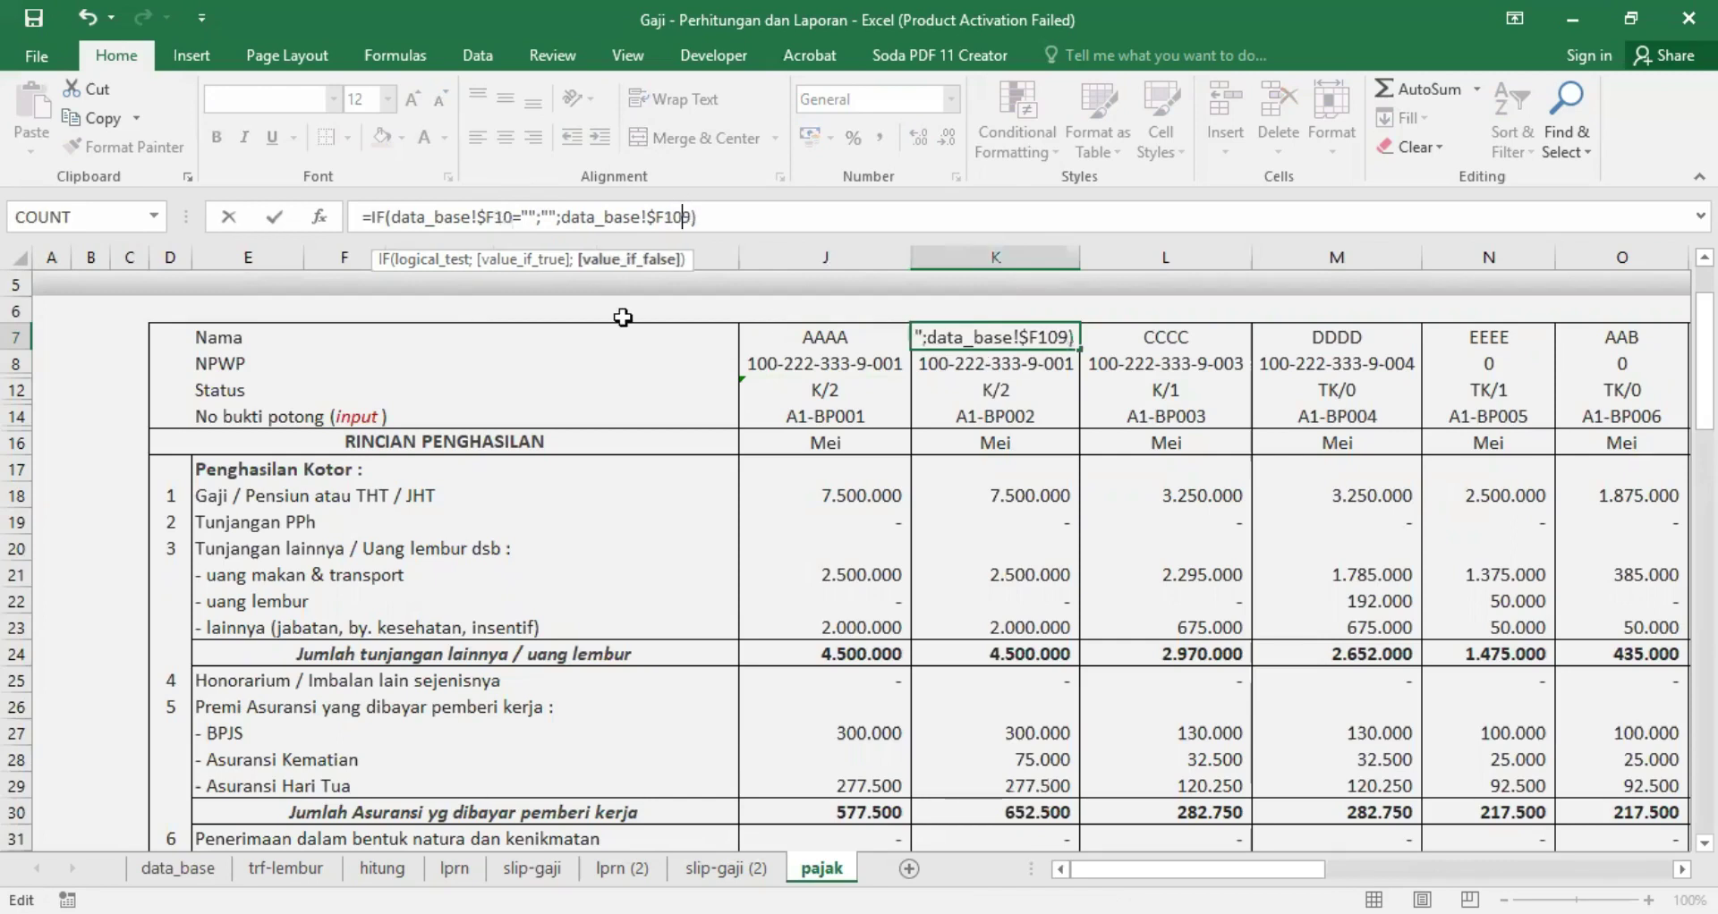
key("Return")
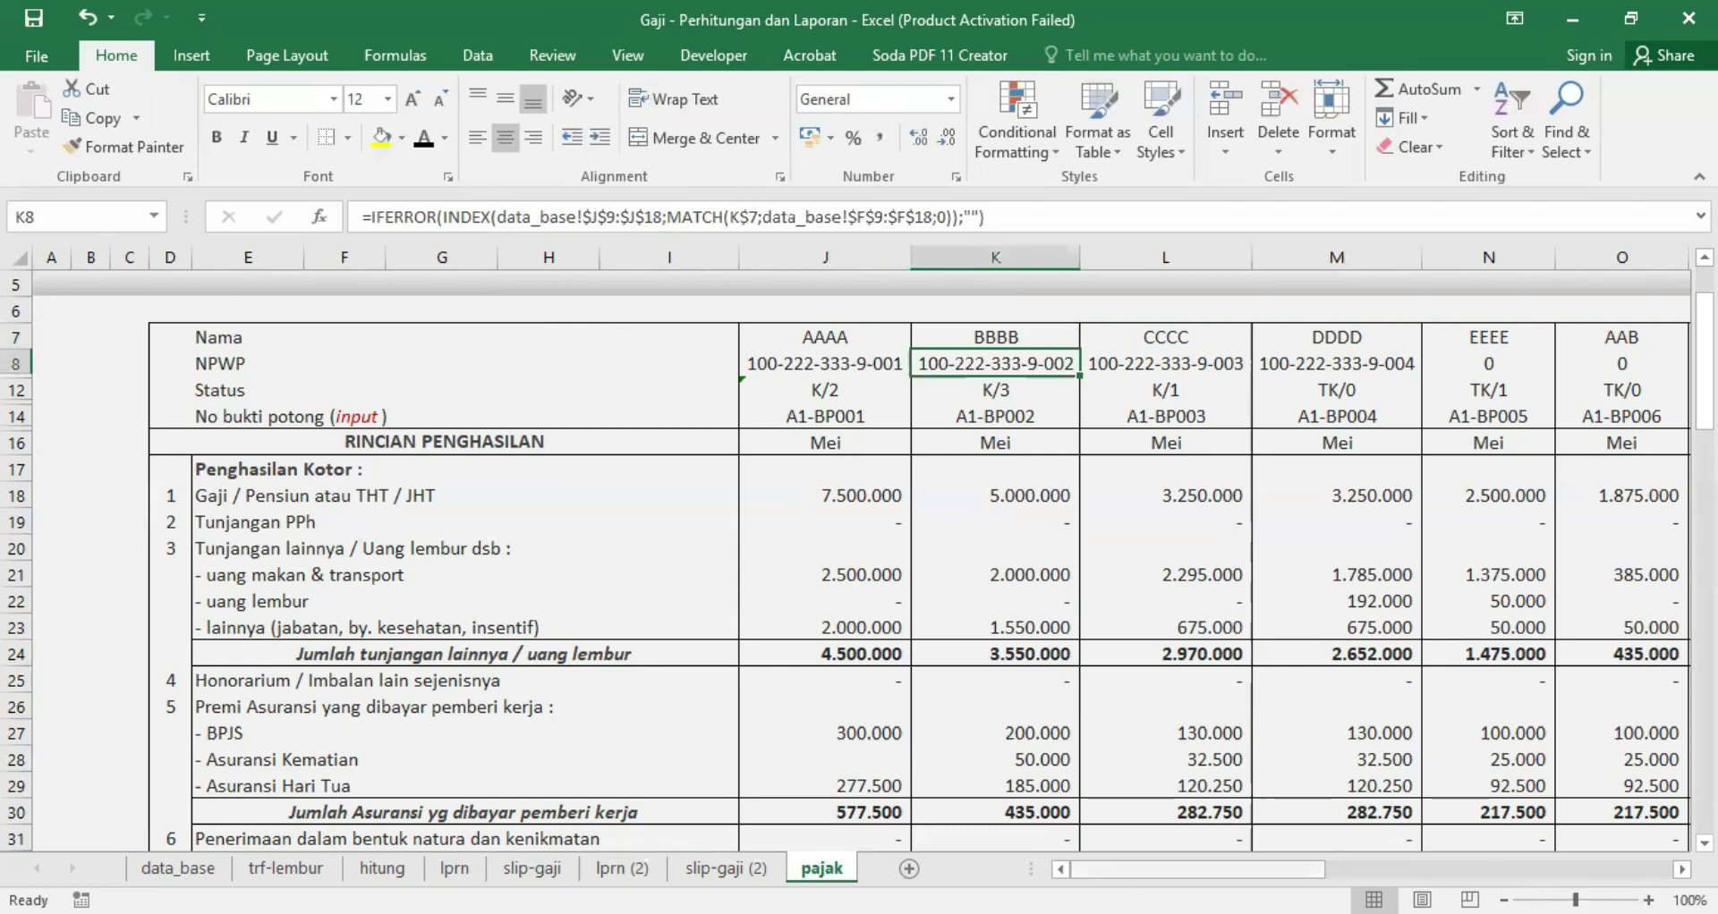
Step: Scroll back to column J and move from J7 down to the NPWP cell J8
left_click_drag(1199, 869, 1345, 869)
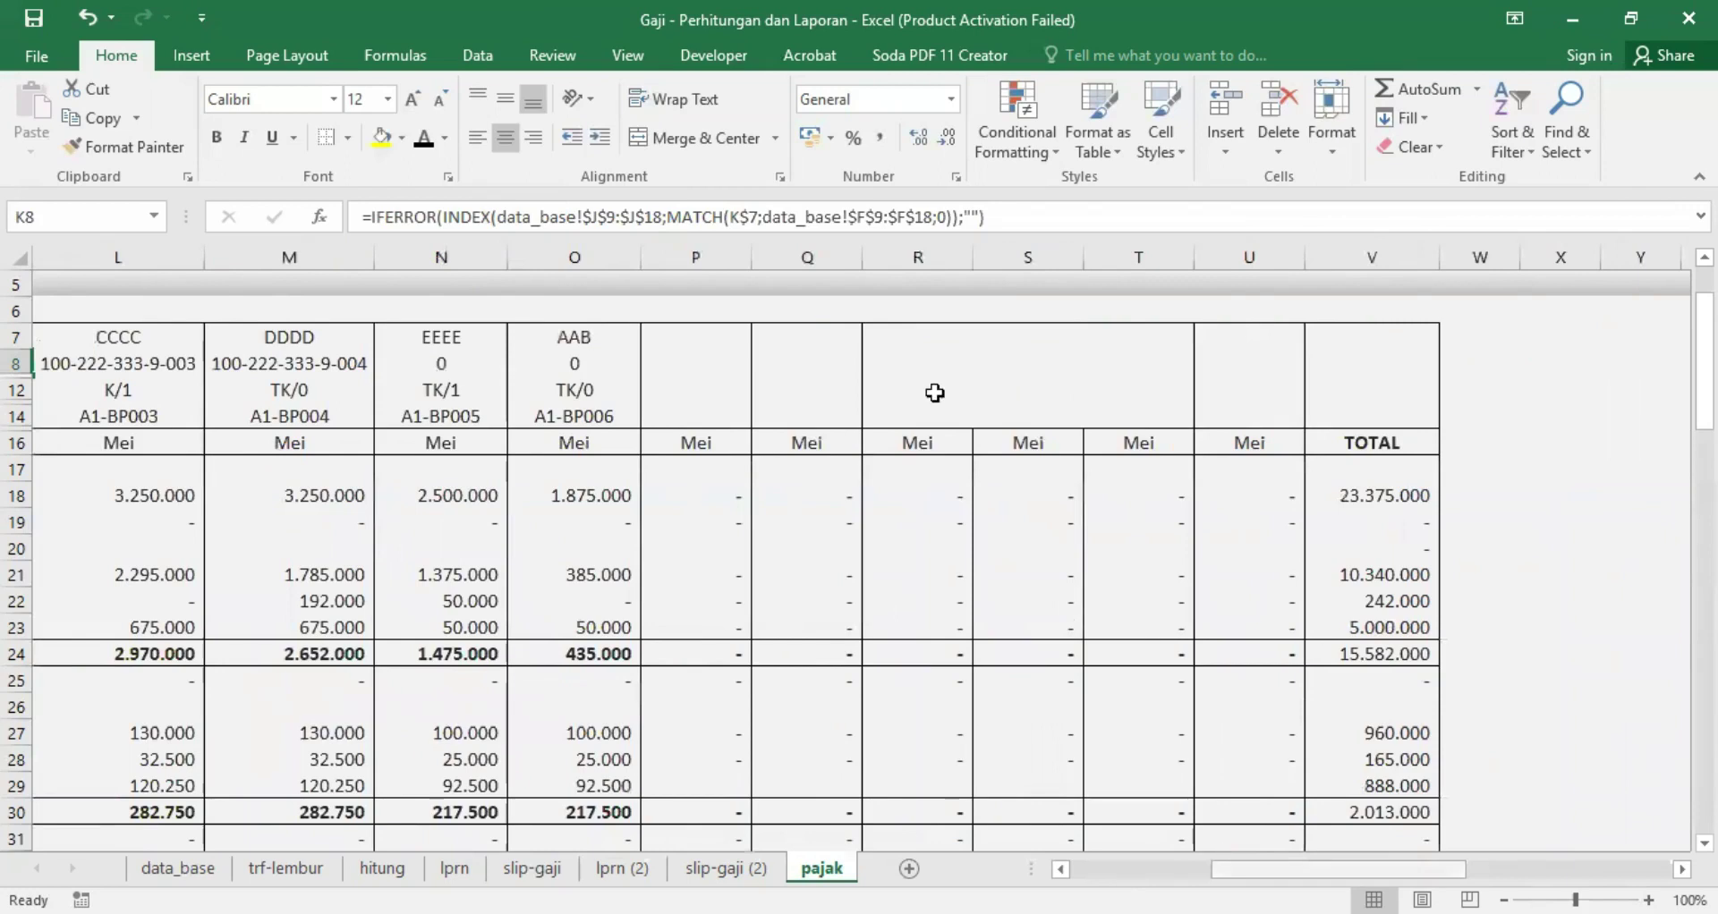
scroll(816, 336, "left", 5)
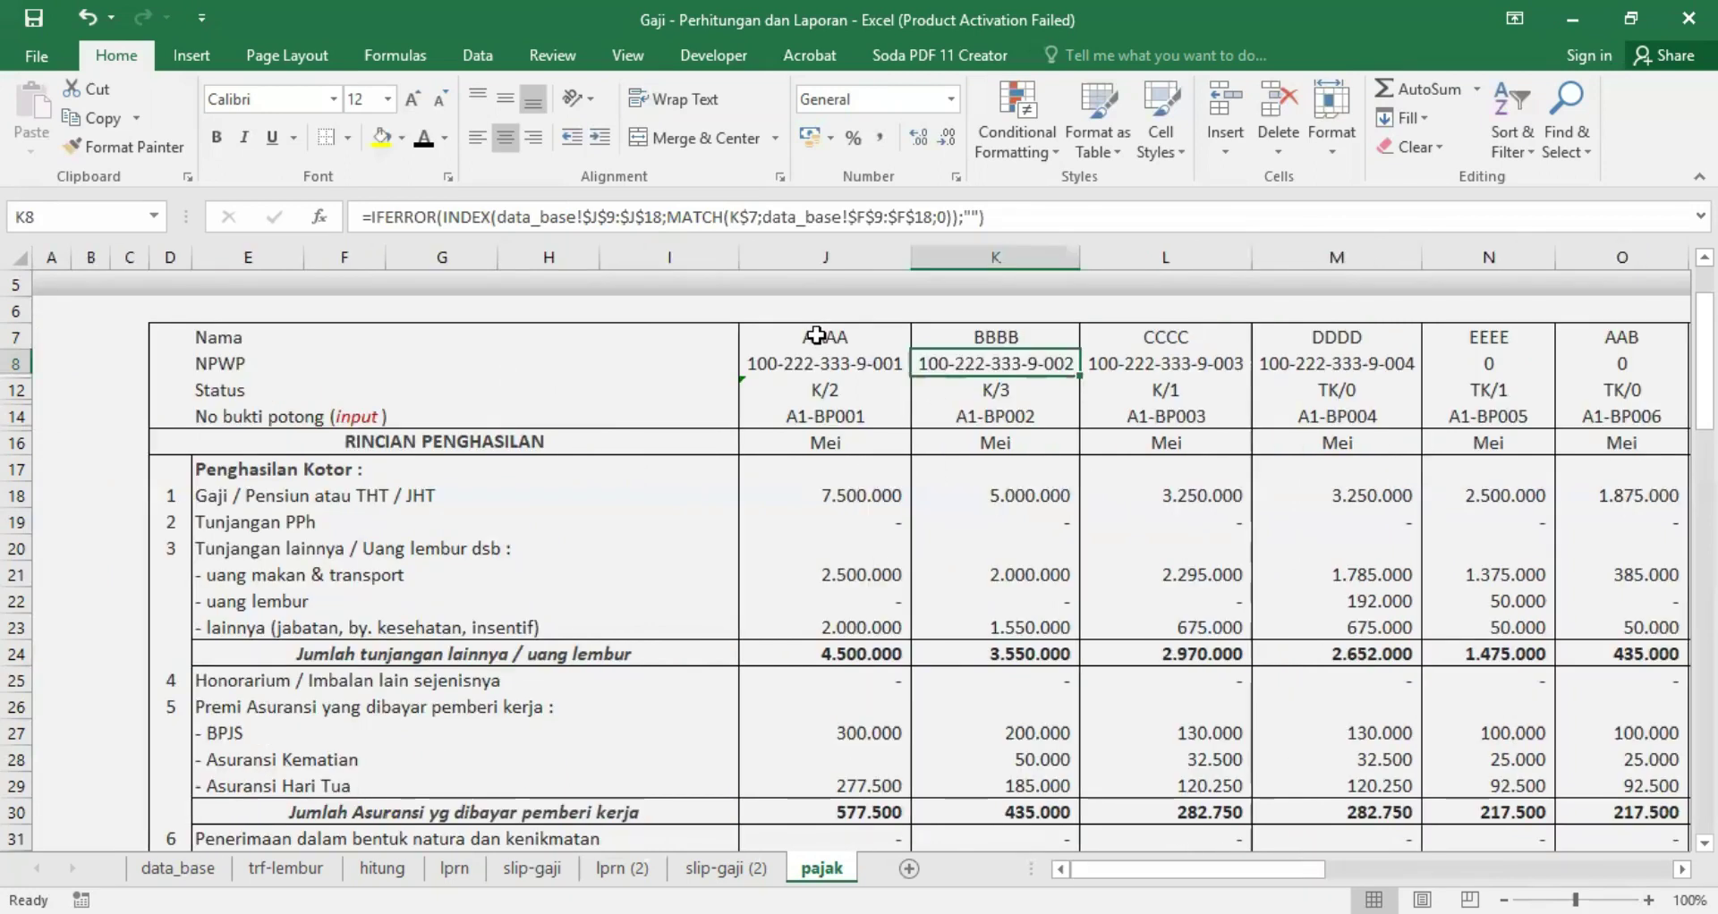
left_click(816, 335)
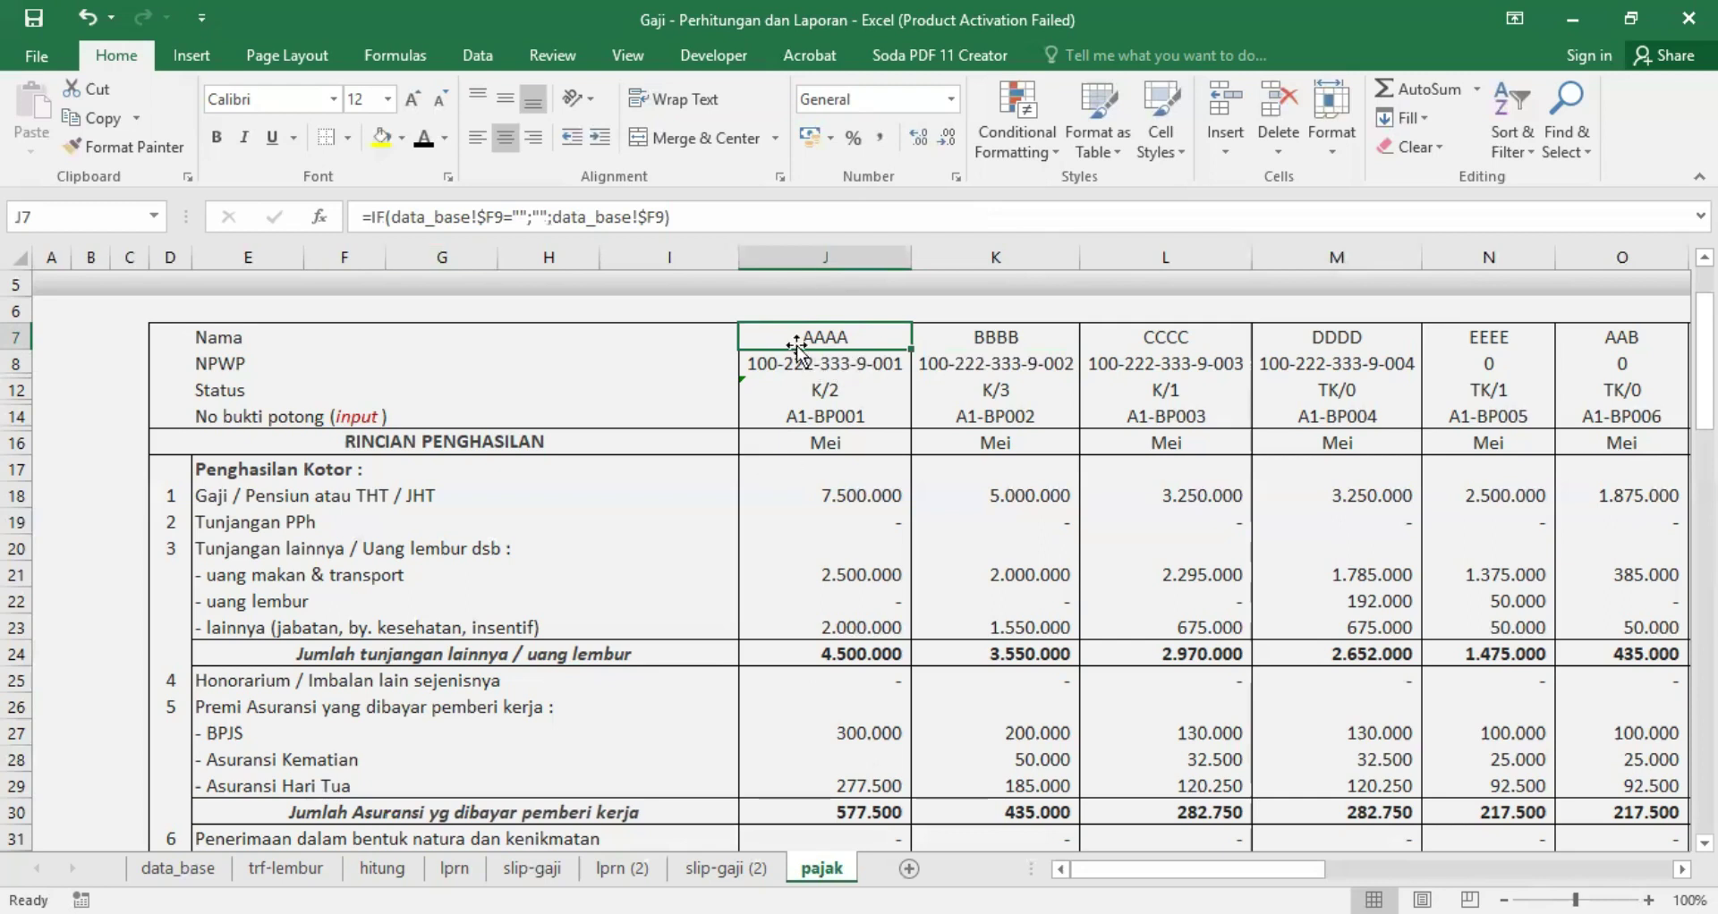
key("Down")
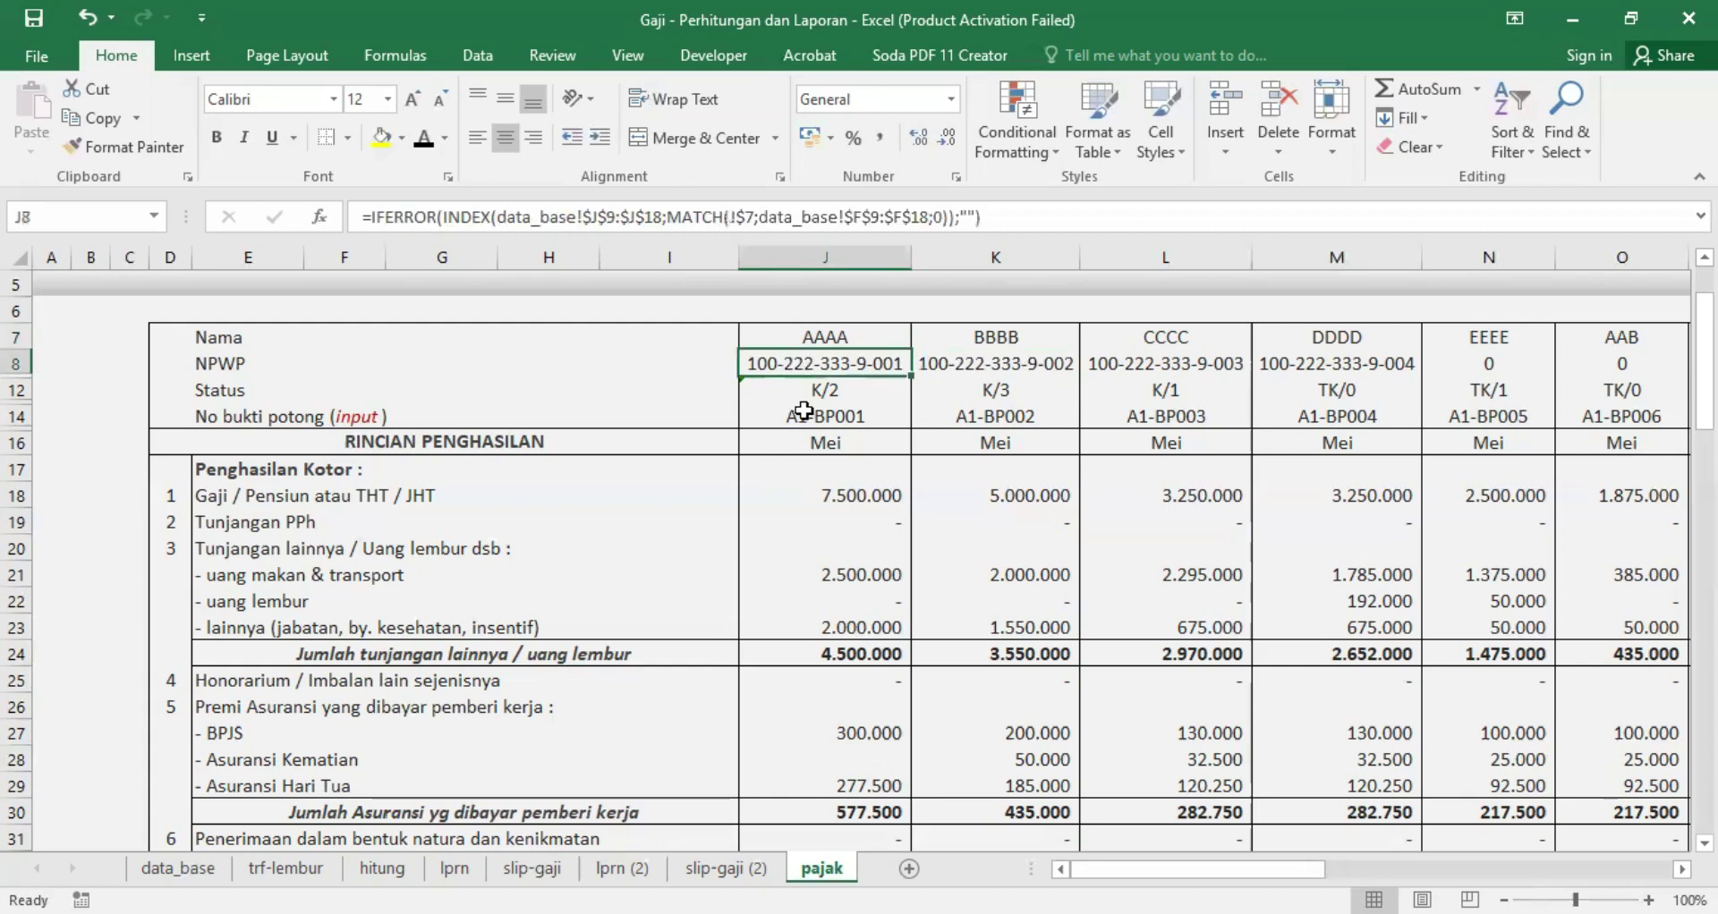
Step: Start J8's formula as =INDEX(data_base!$J$9:$J$17; using the NPWP column
type("=")
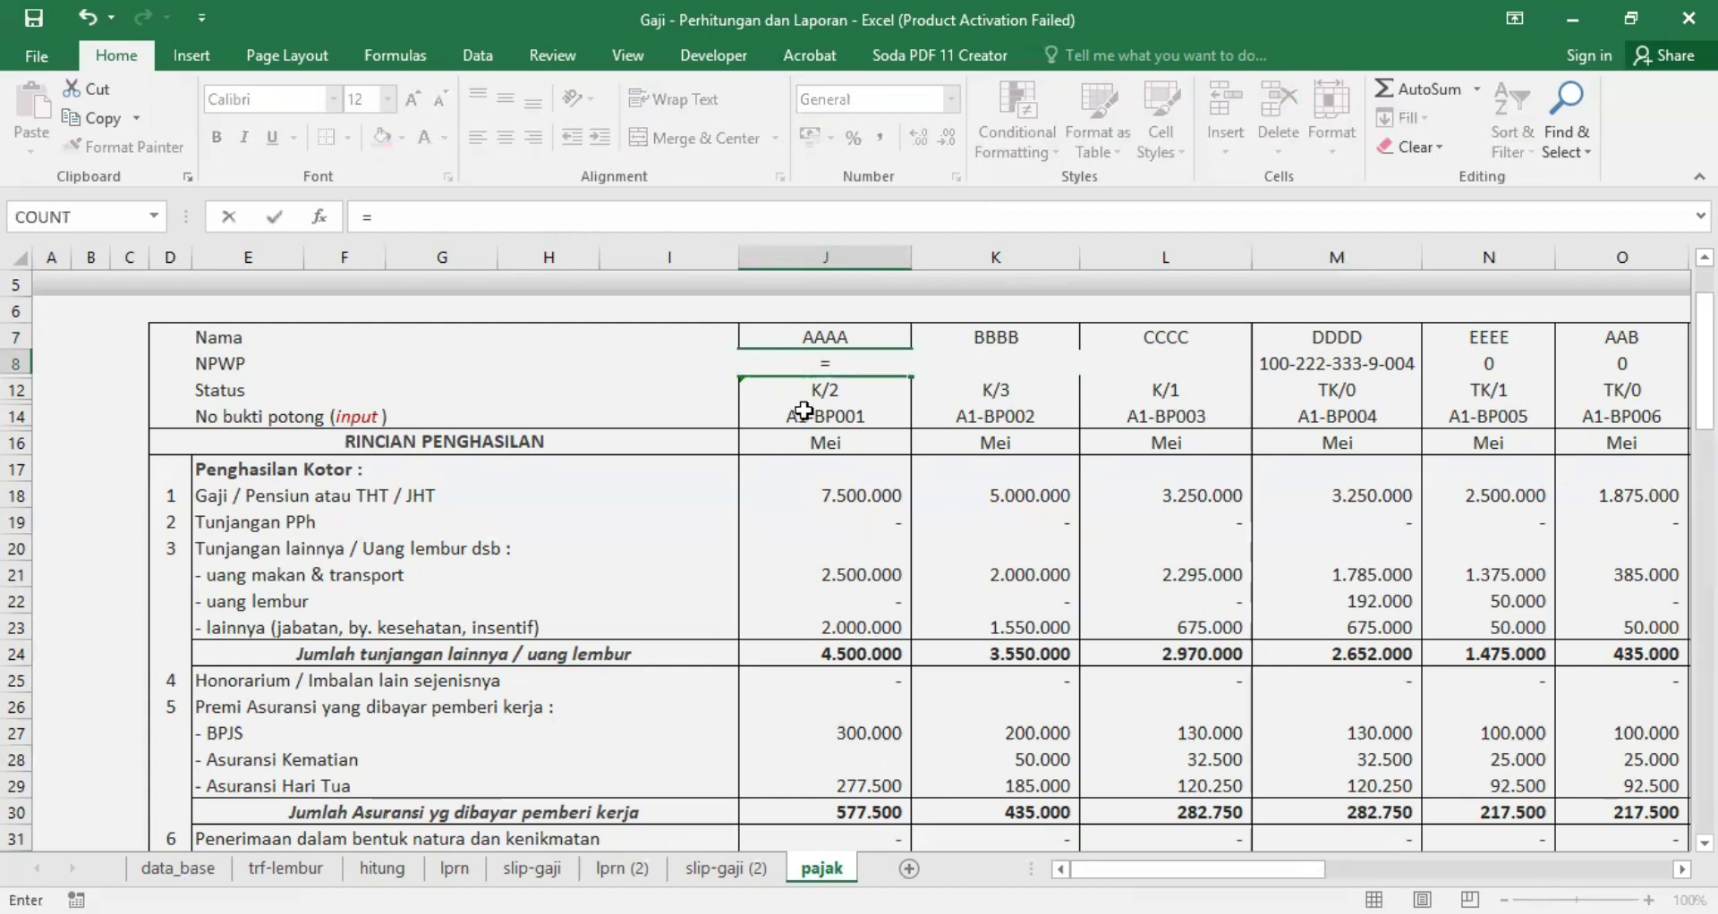
type("index(")
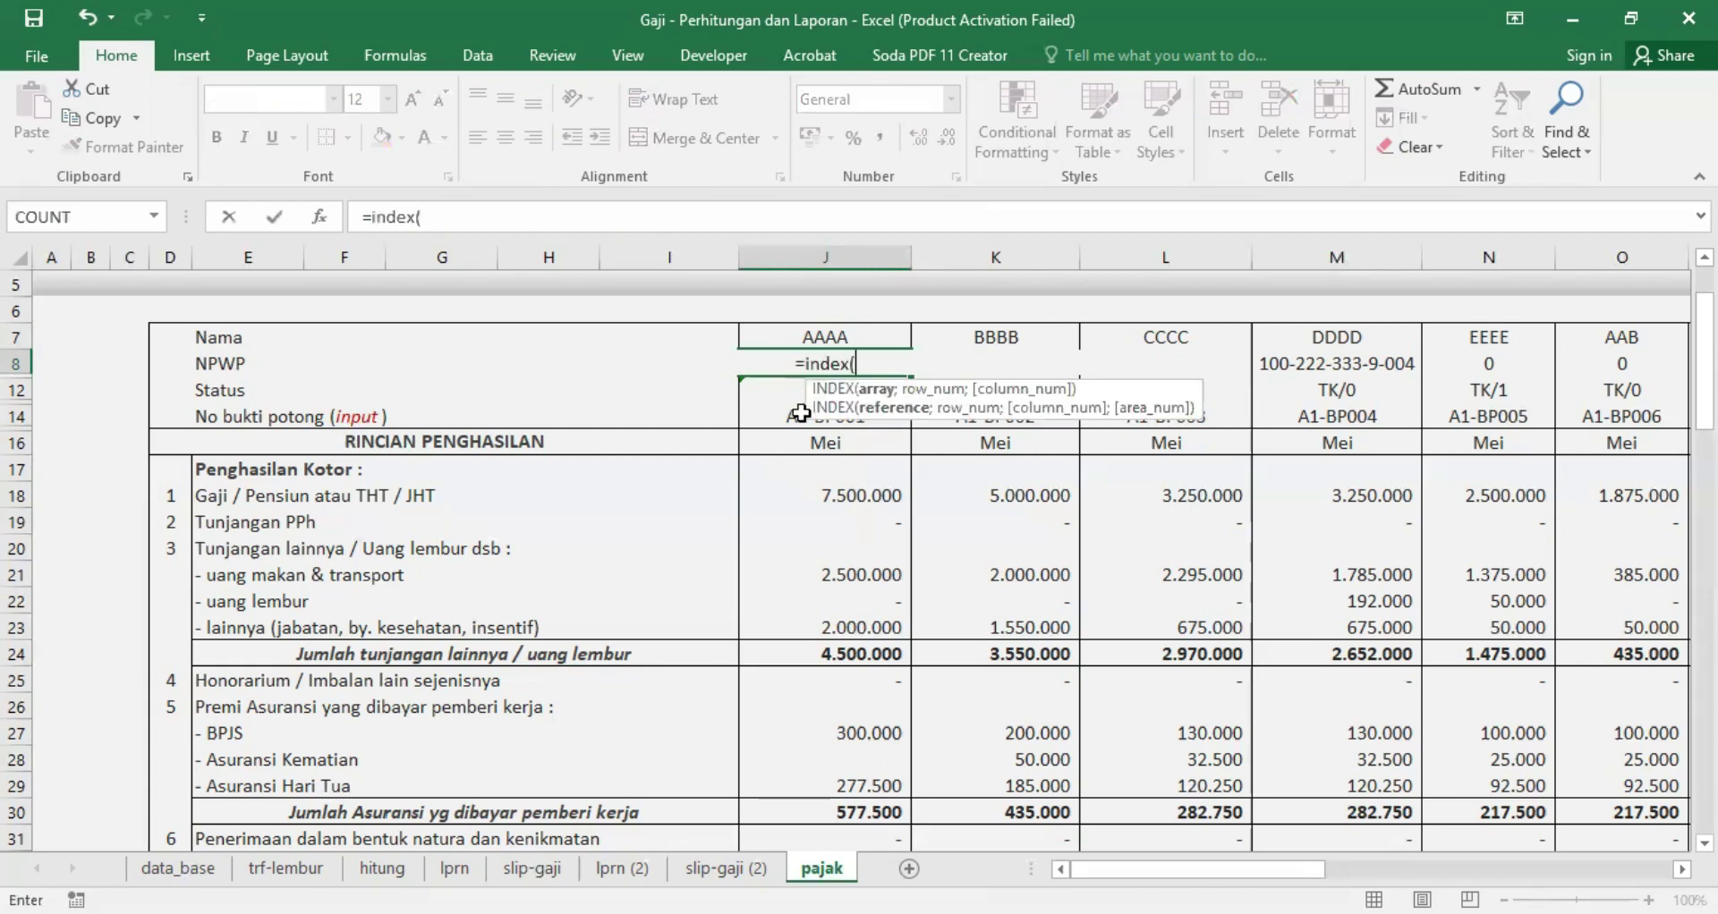
left_click(178, 868)
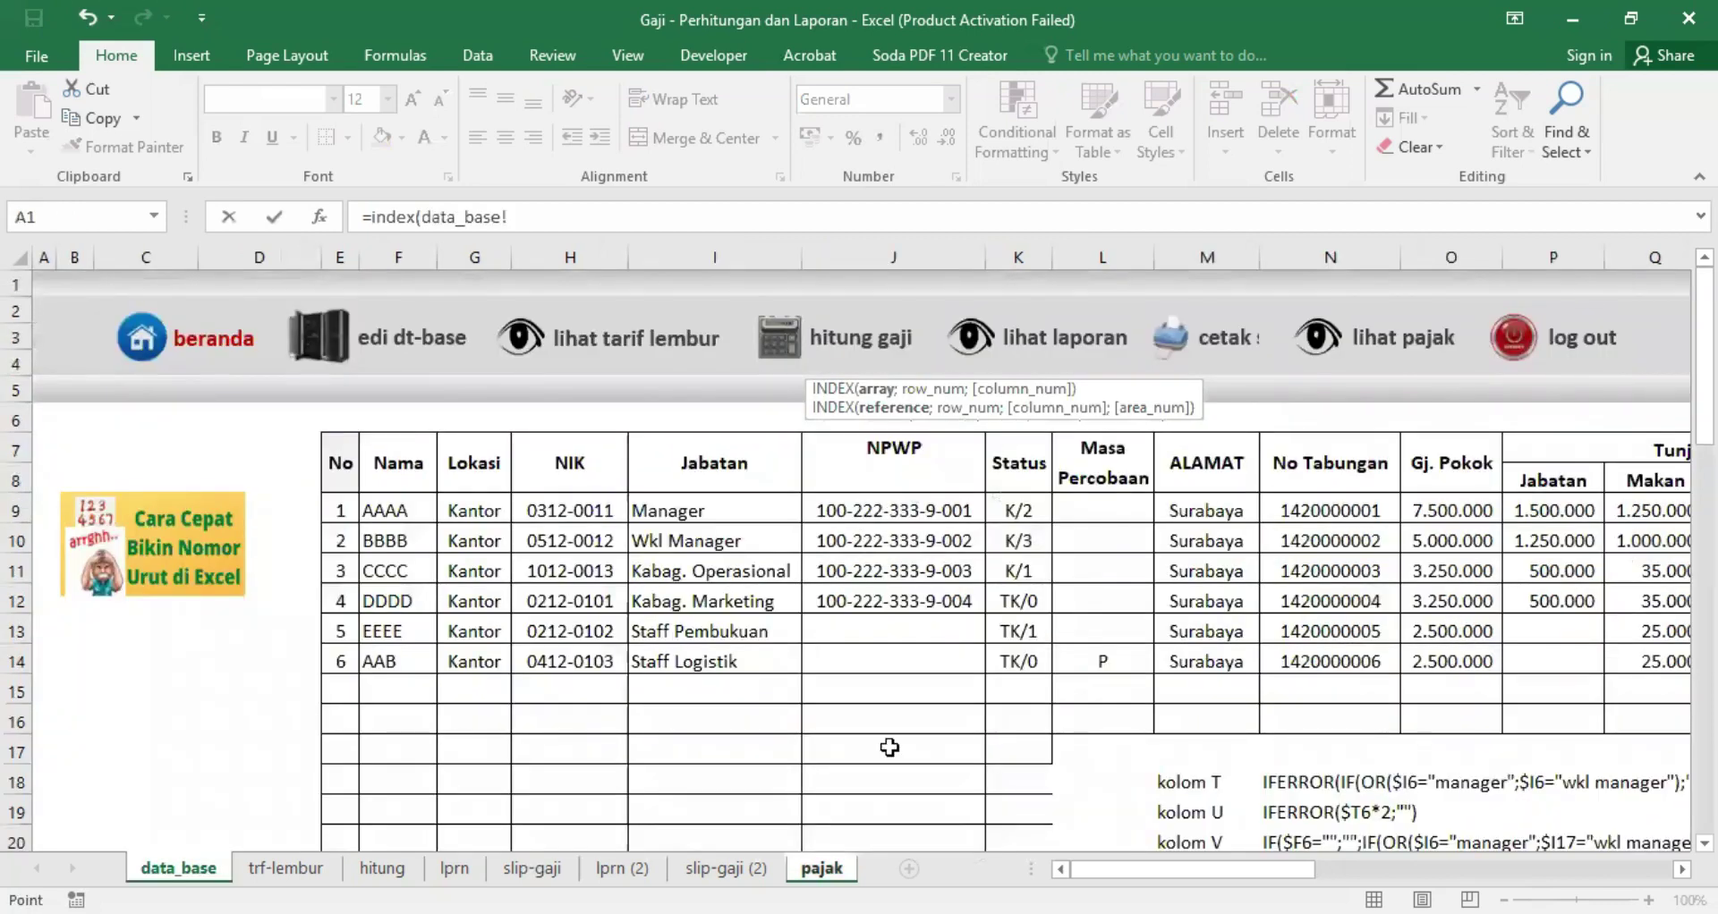
left_click_drag(892, 510, 890, 747)
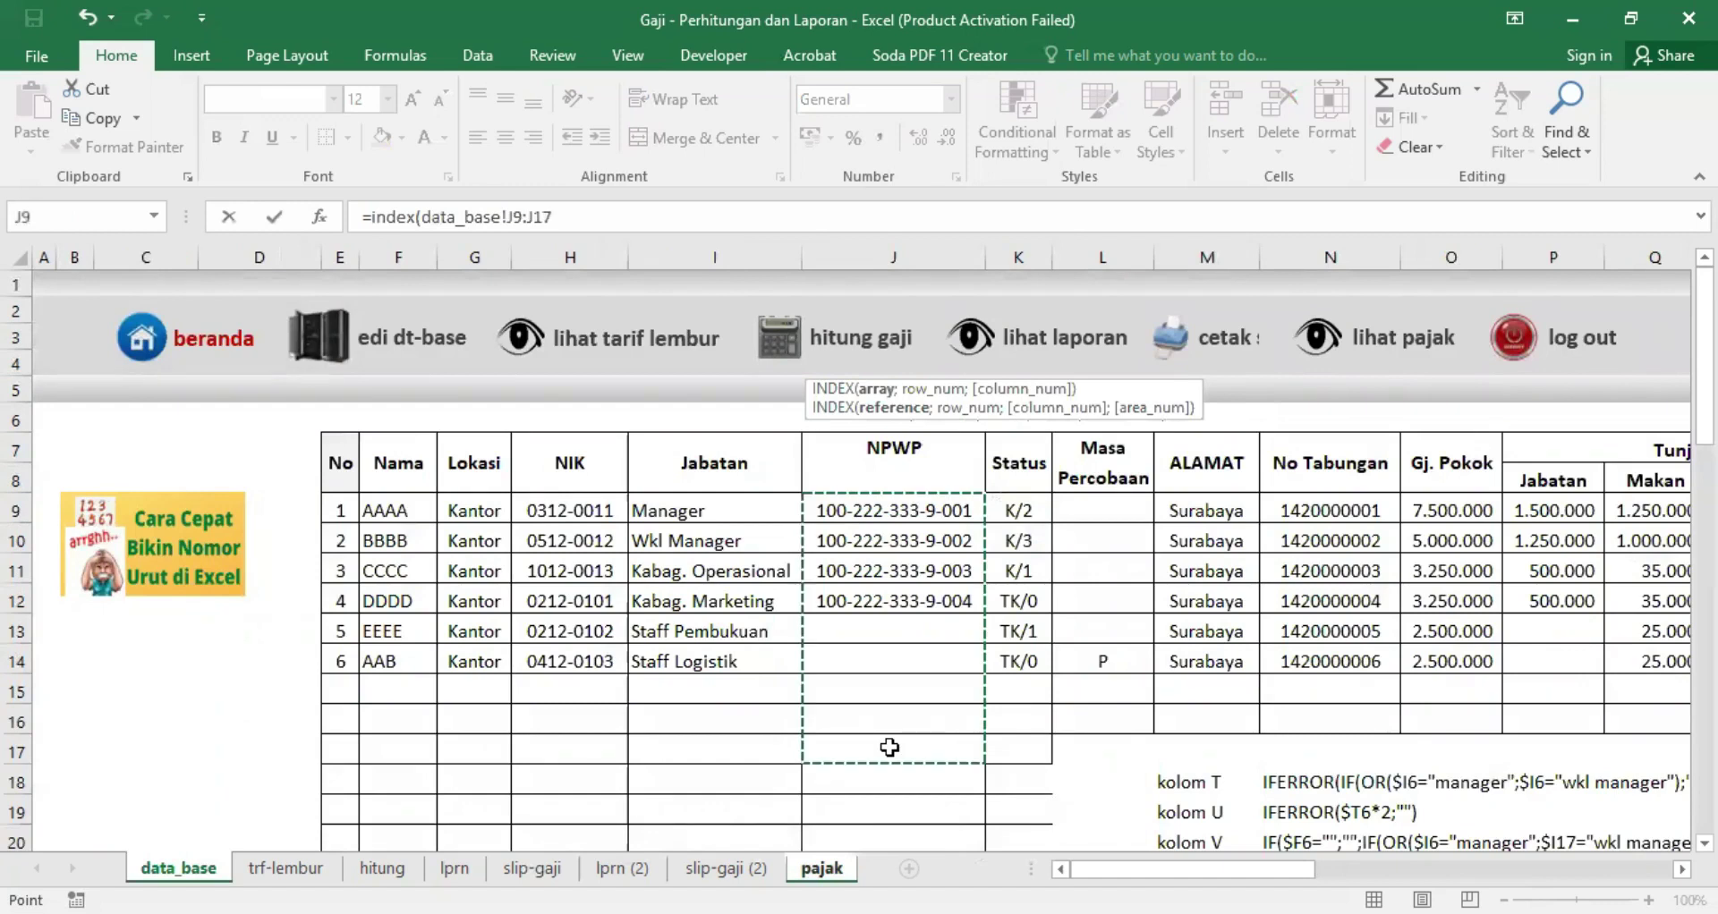
key("F4")
type("$J$17;")
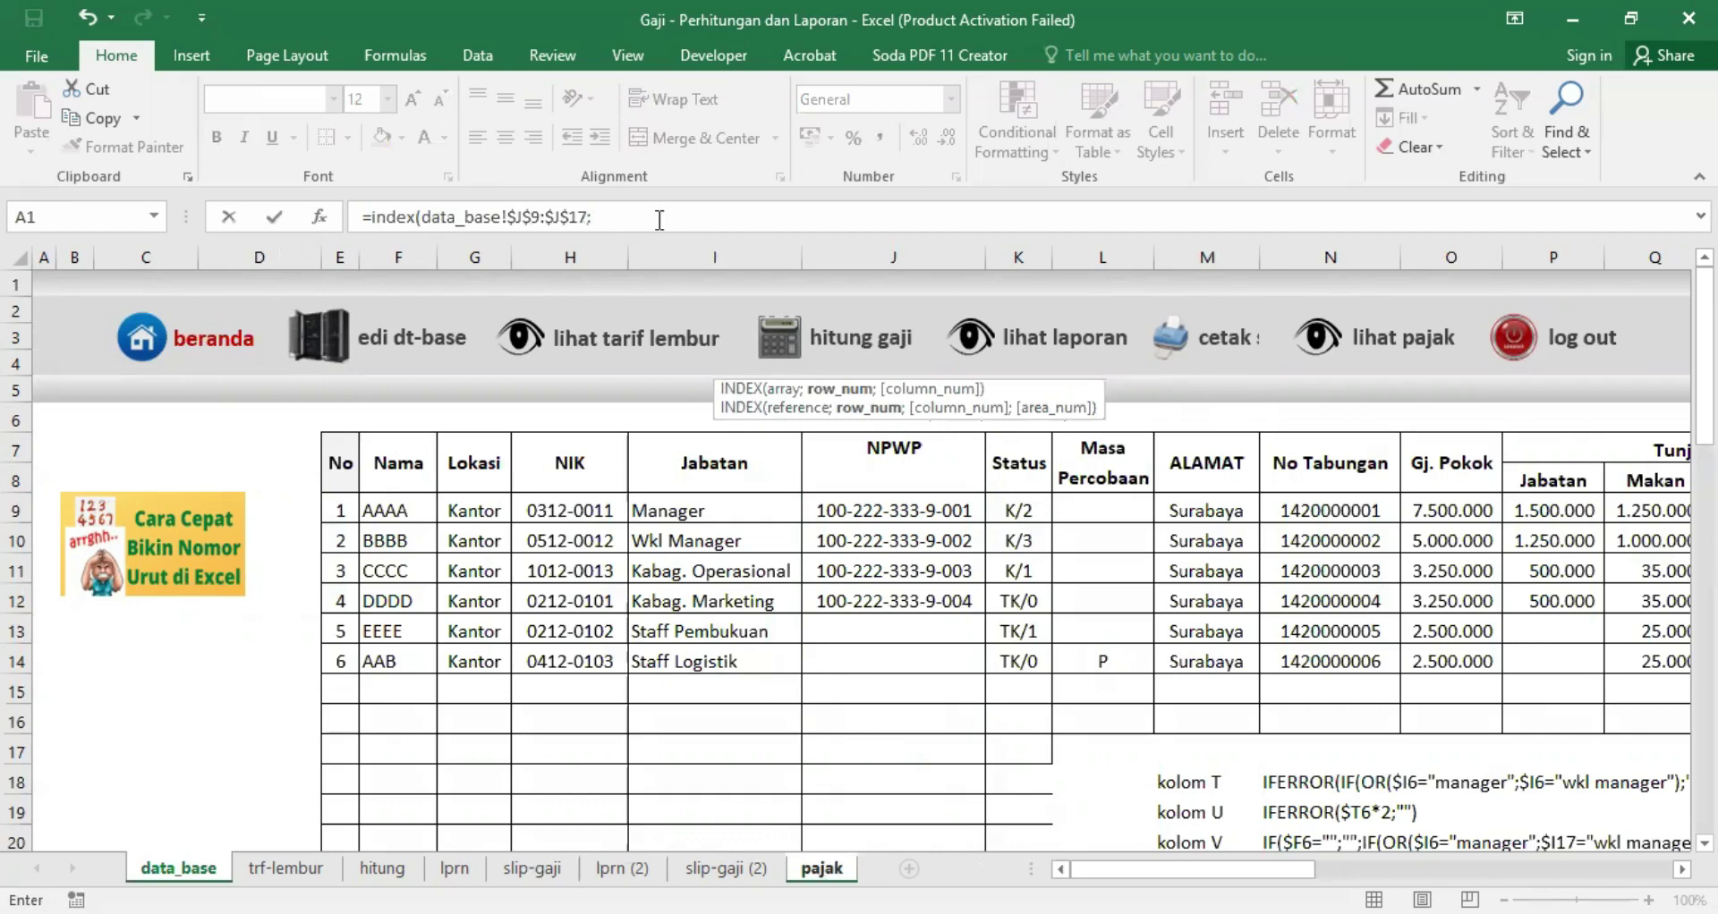
Step: Complete it with MATCH($J7;data_base!$F$9:$F$17;0), accept Excel's correction, and fill into K8
key("ctrl+Page_Down")
key("ctrl+Page_Down")
key("ctrl+Page_Down")
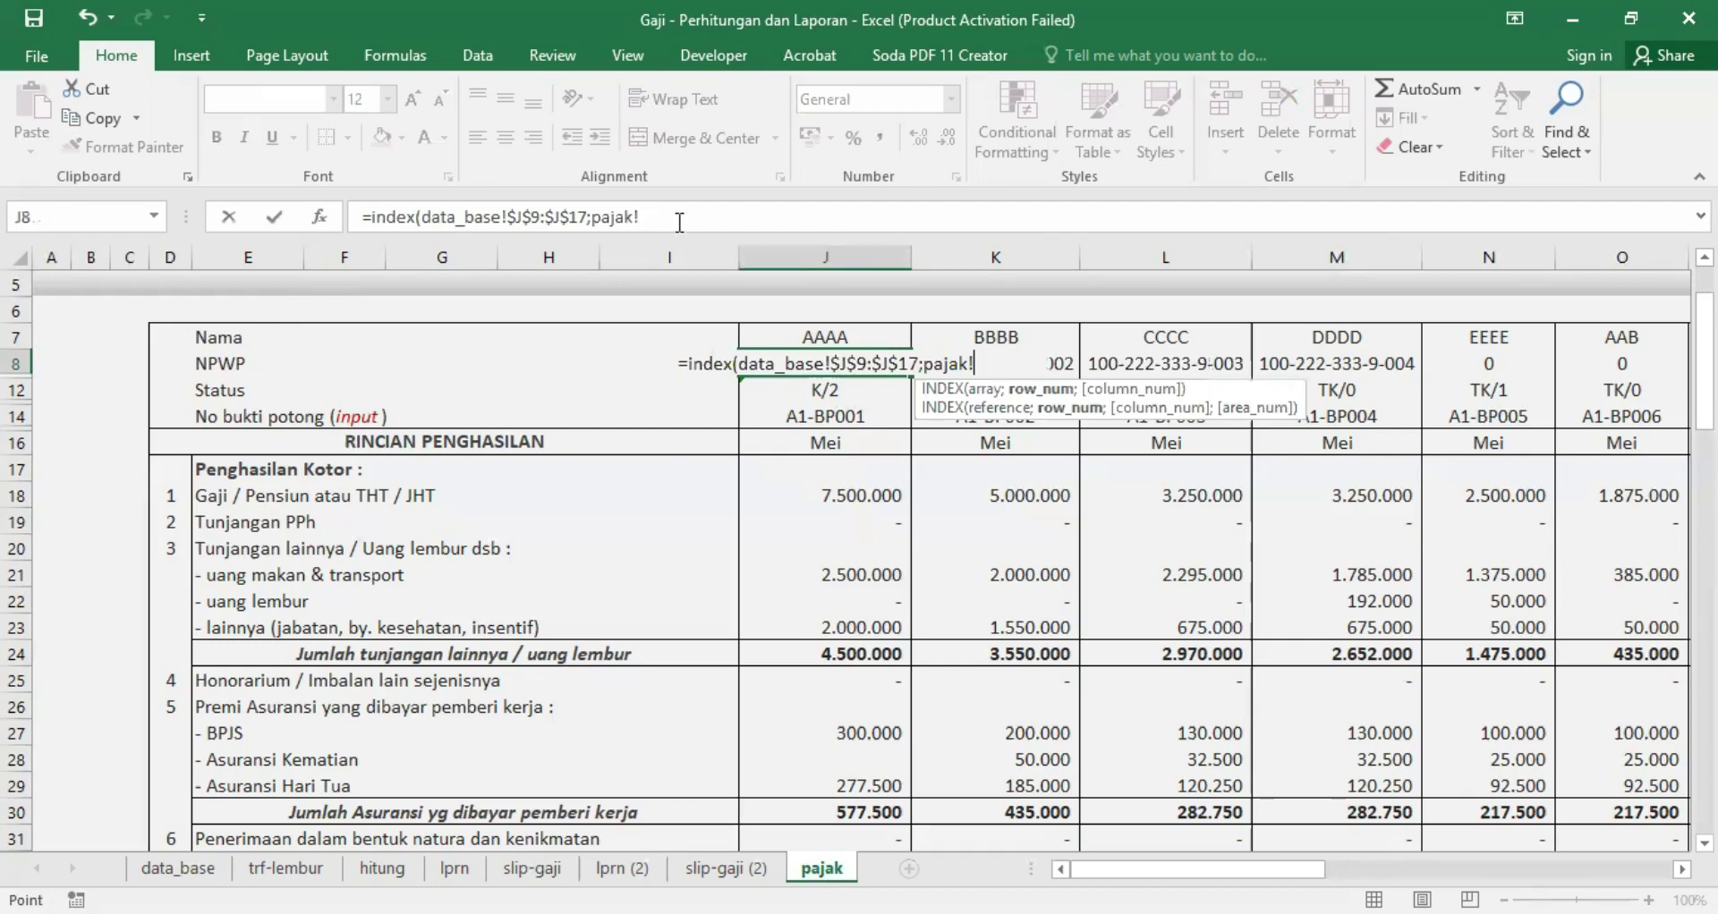
left_click(679, 223)
key("BackSpace")
key("BackSpace")
key("BackSpace")
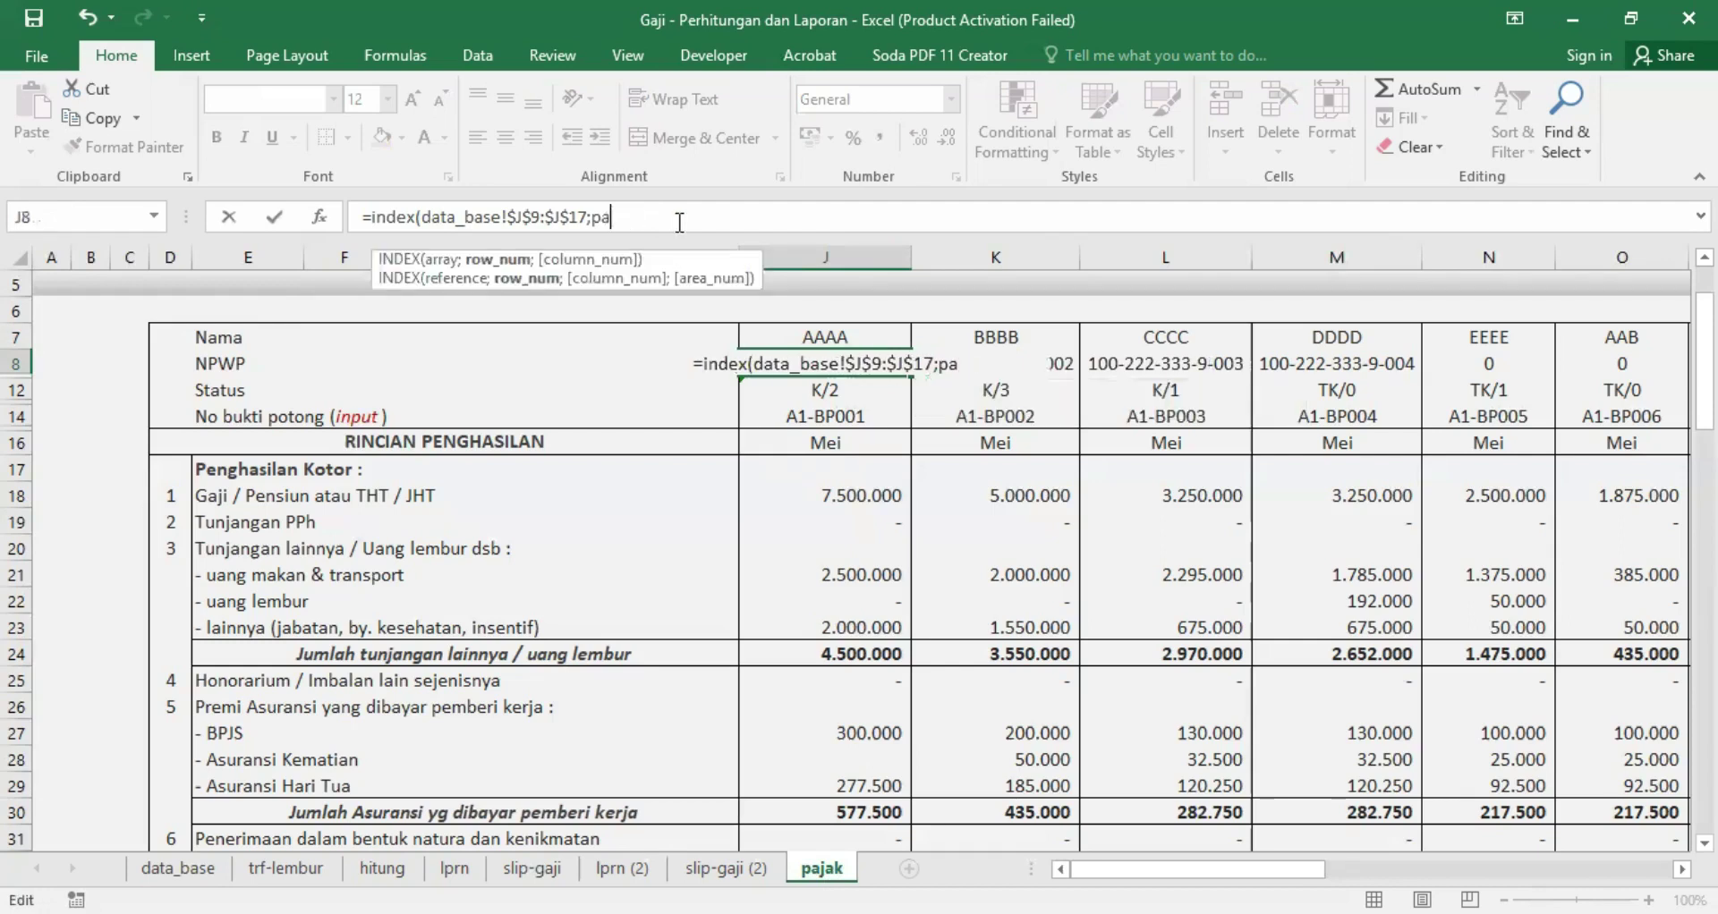
key("BackSpace")
key("BackSpace")
type("match(")
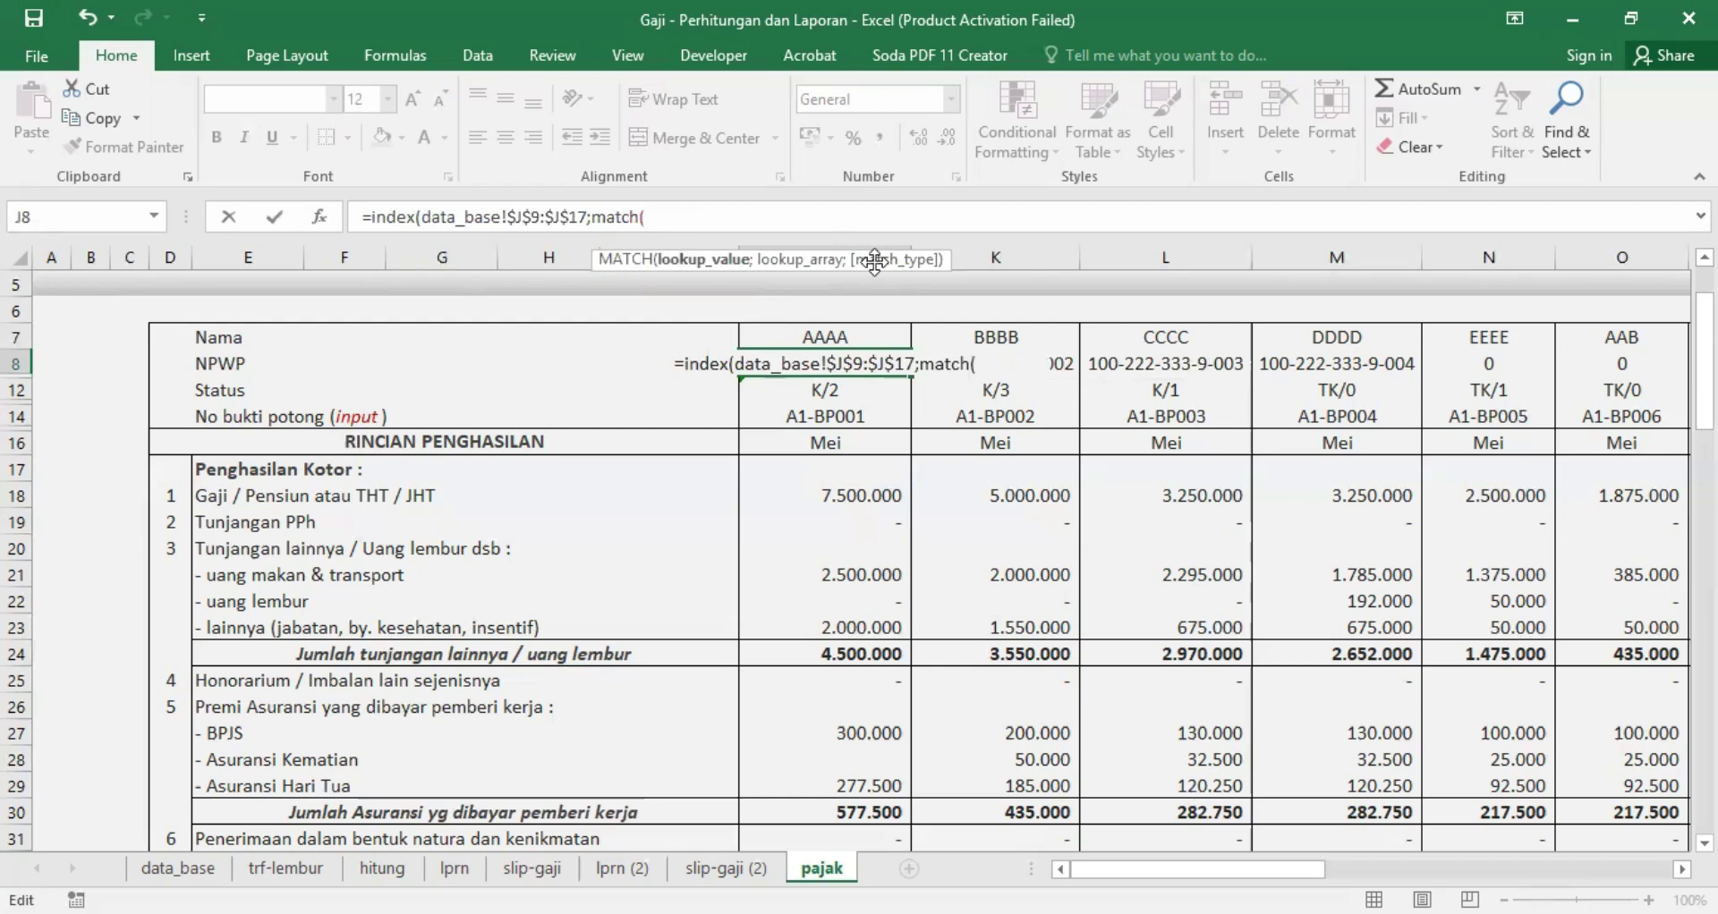
type("$J")
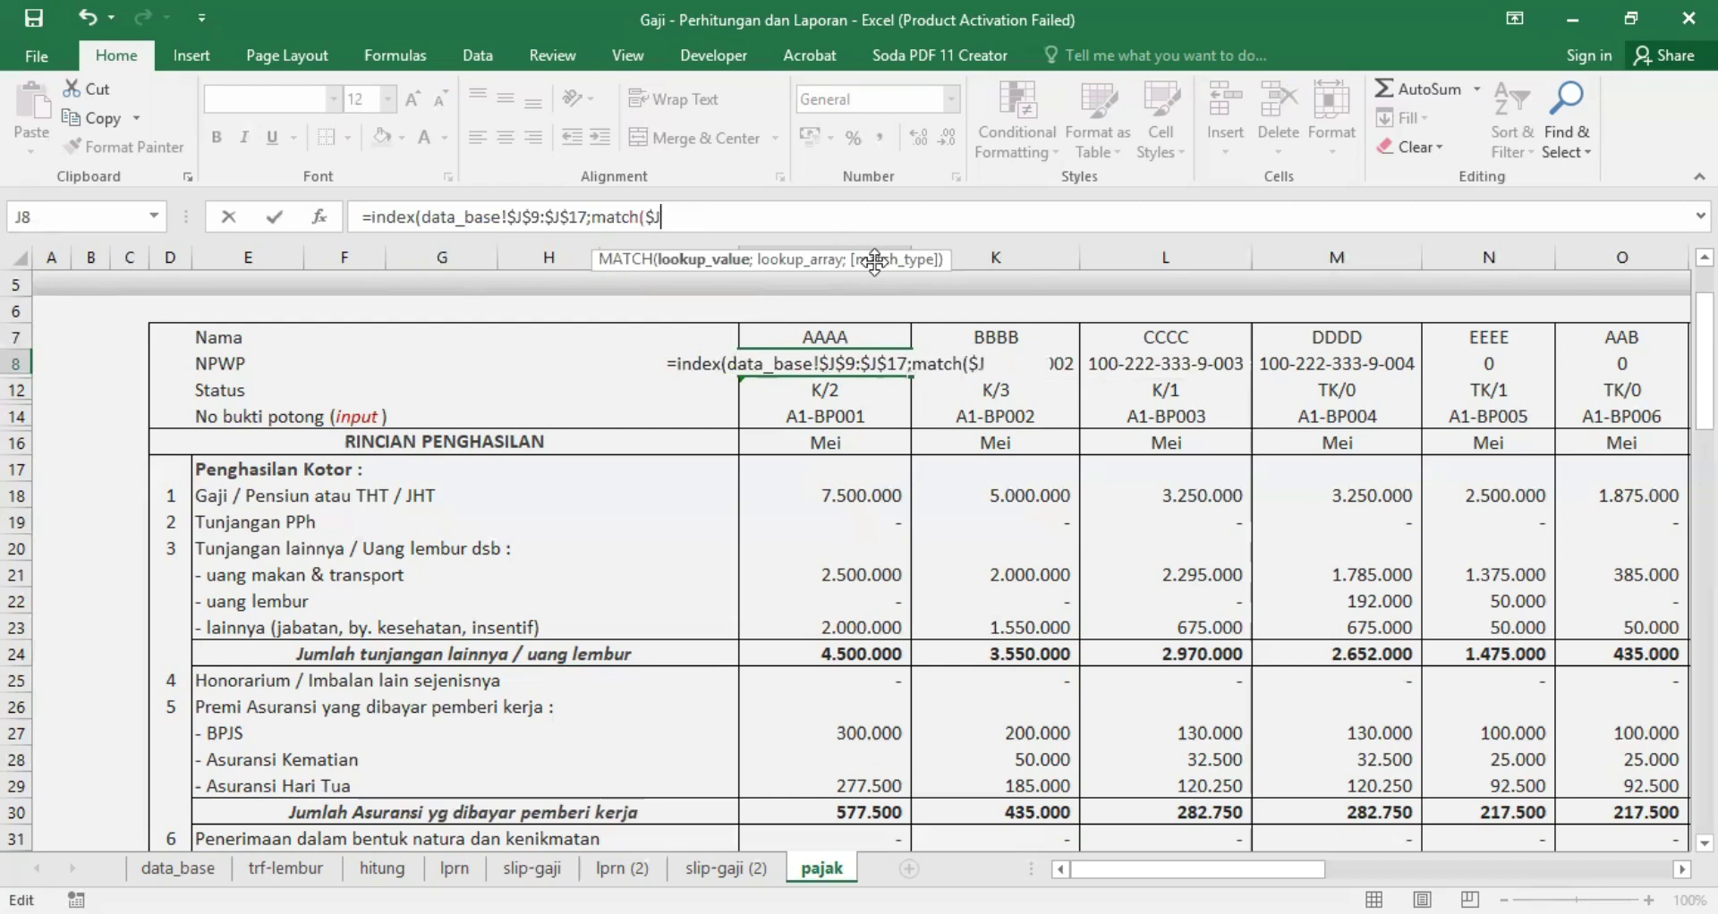
type("7")
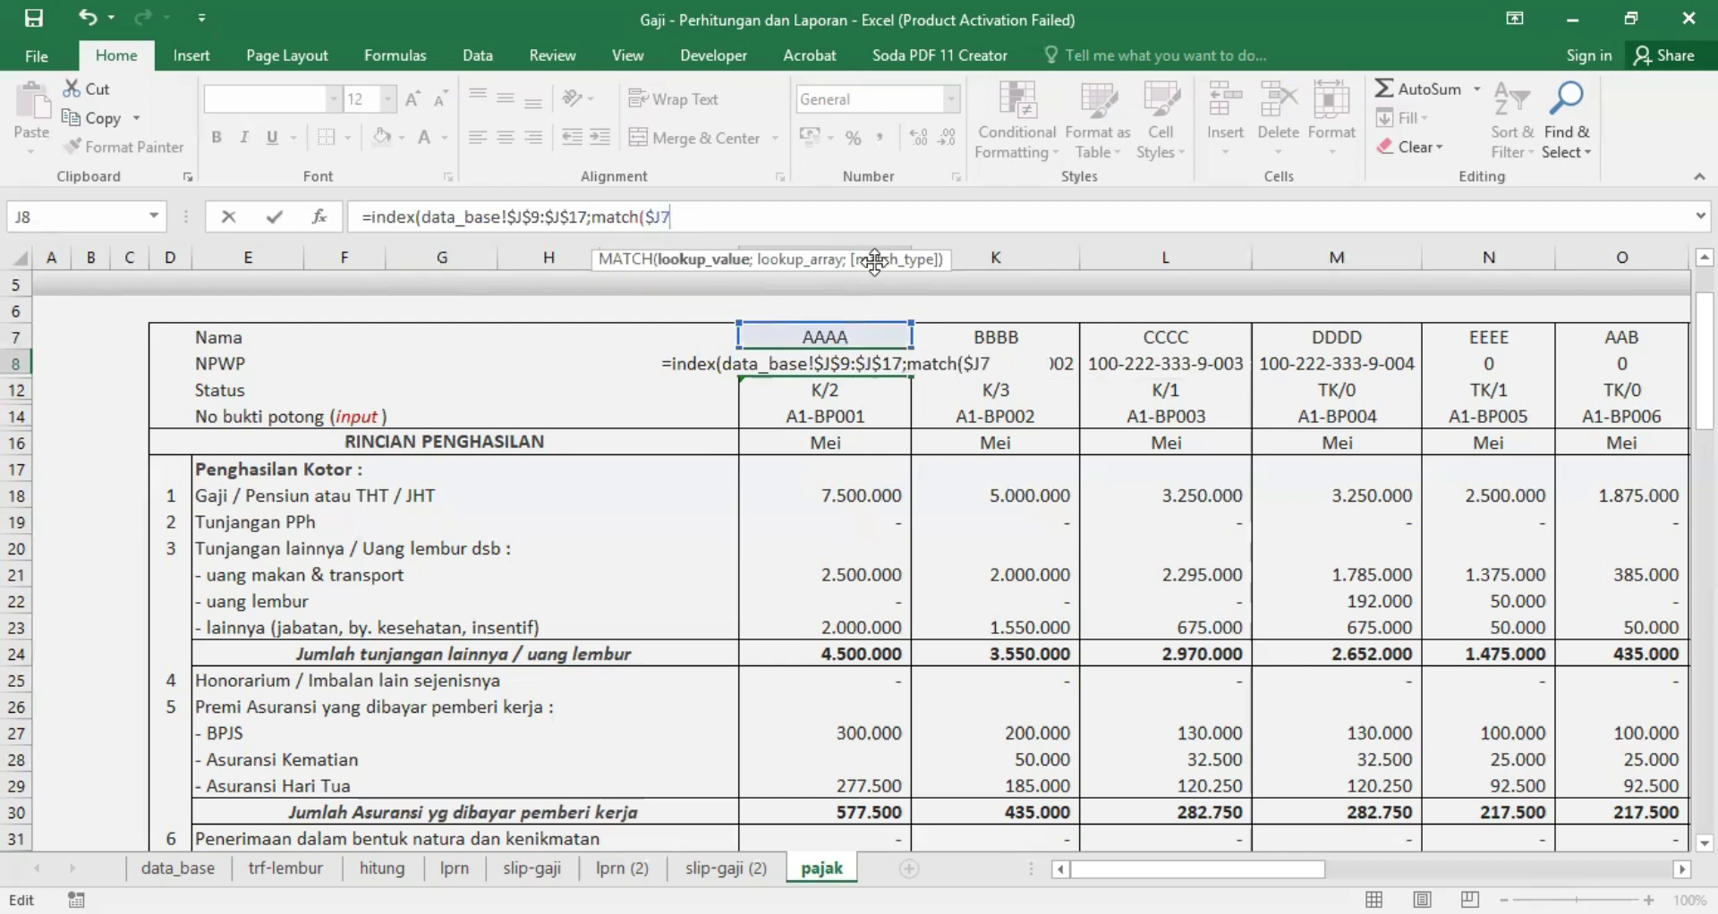
type(";data_base!")
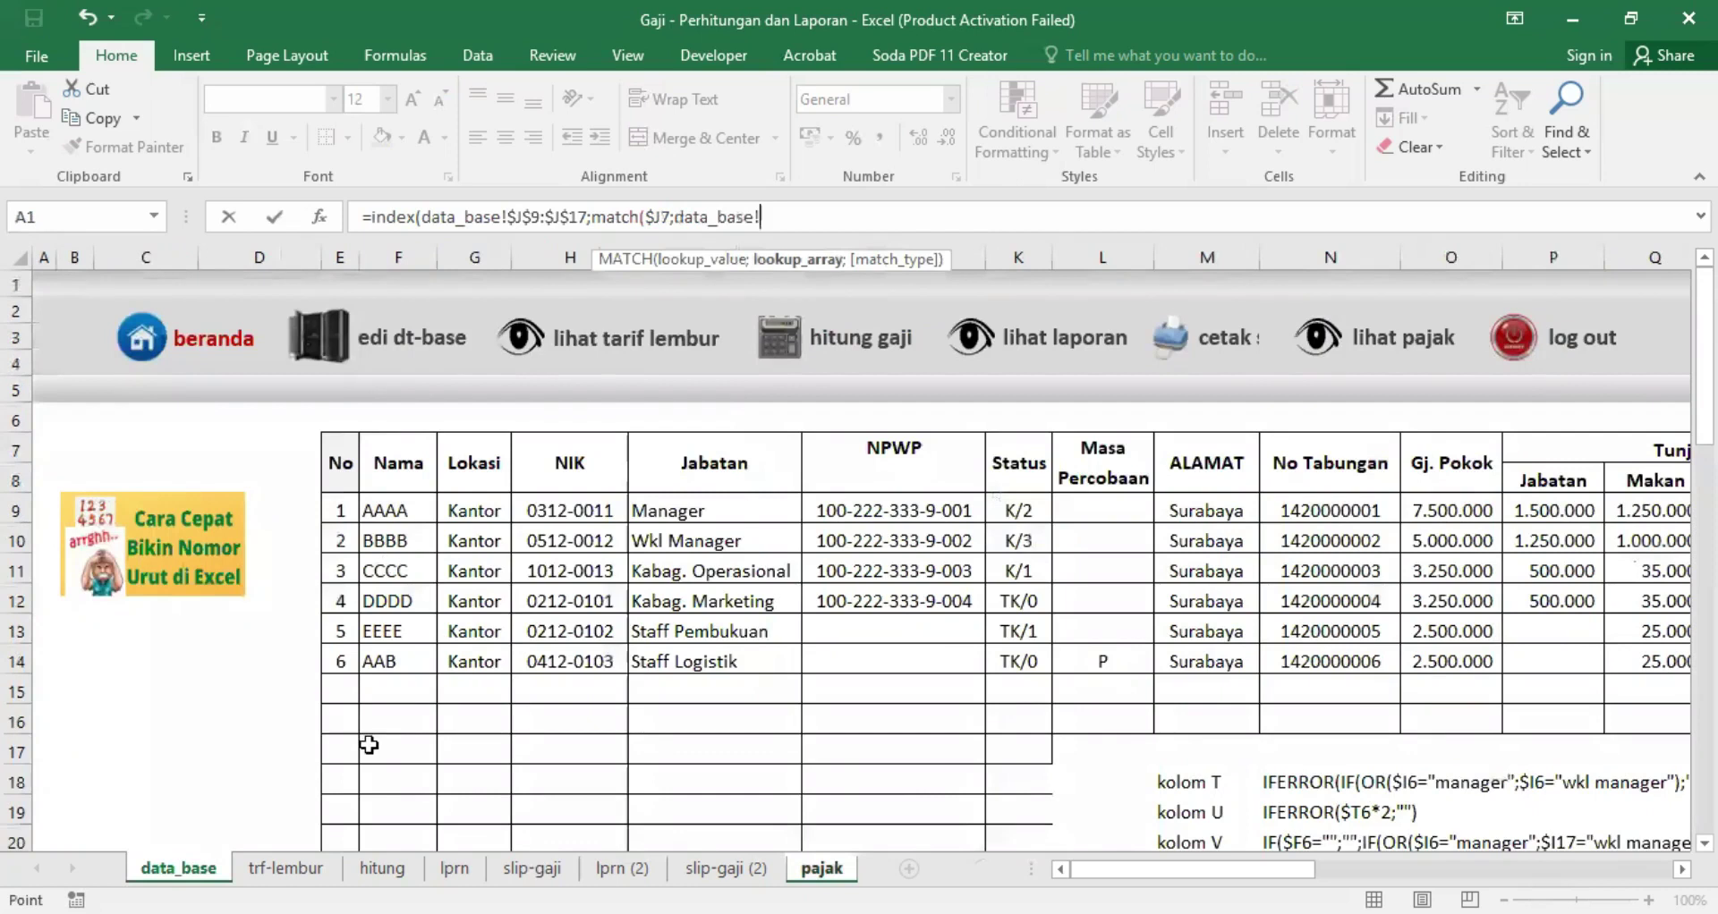
left_click_drag(368, 510, 369, 743)
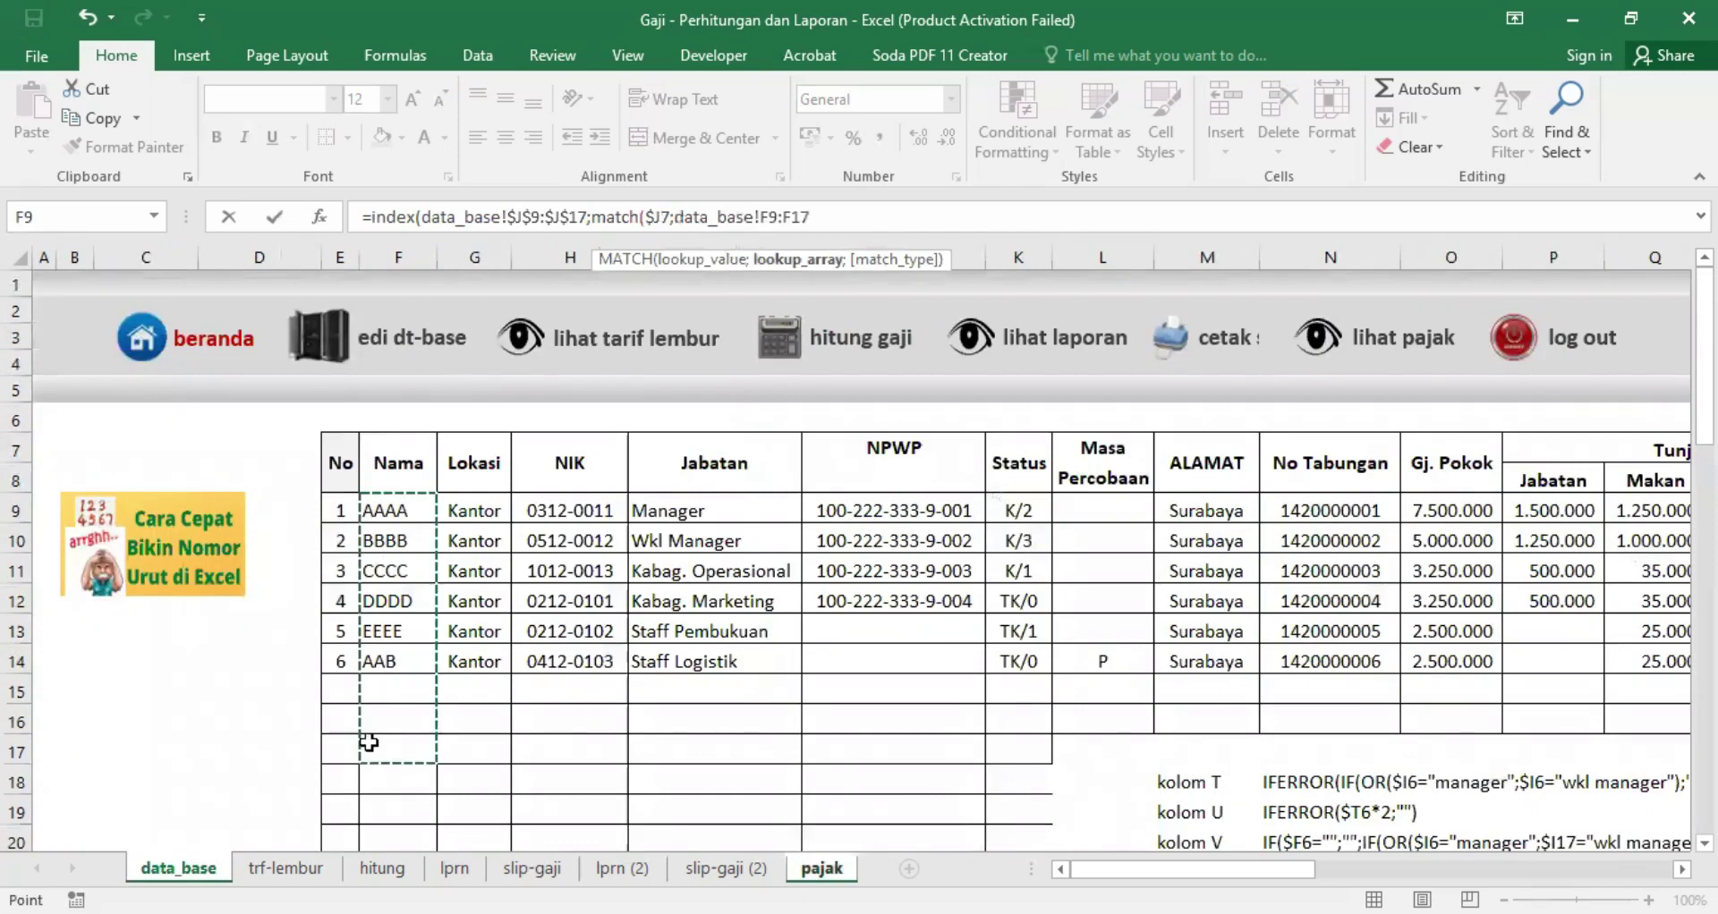
key("F4")
type("$F$17;0")
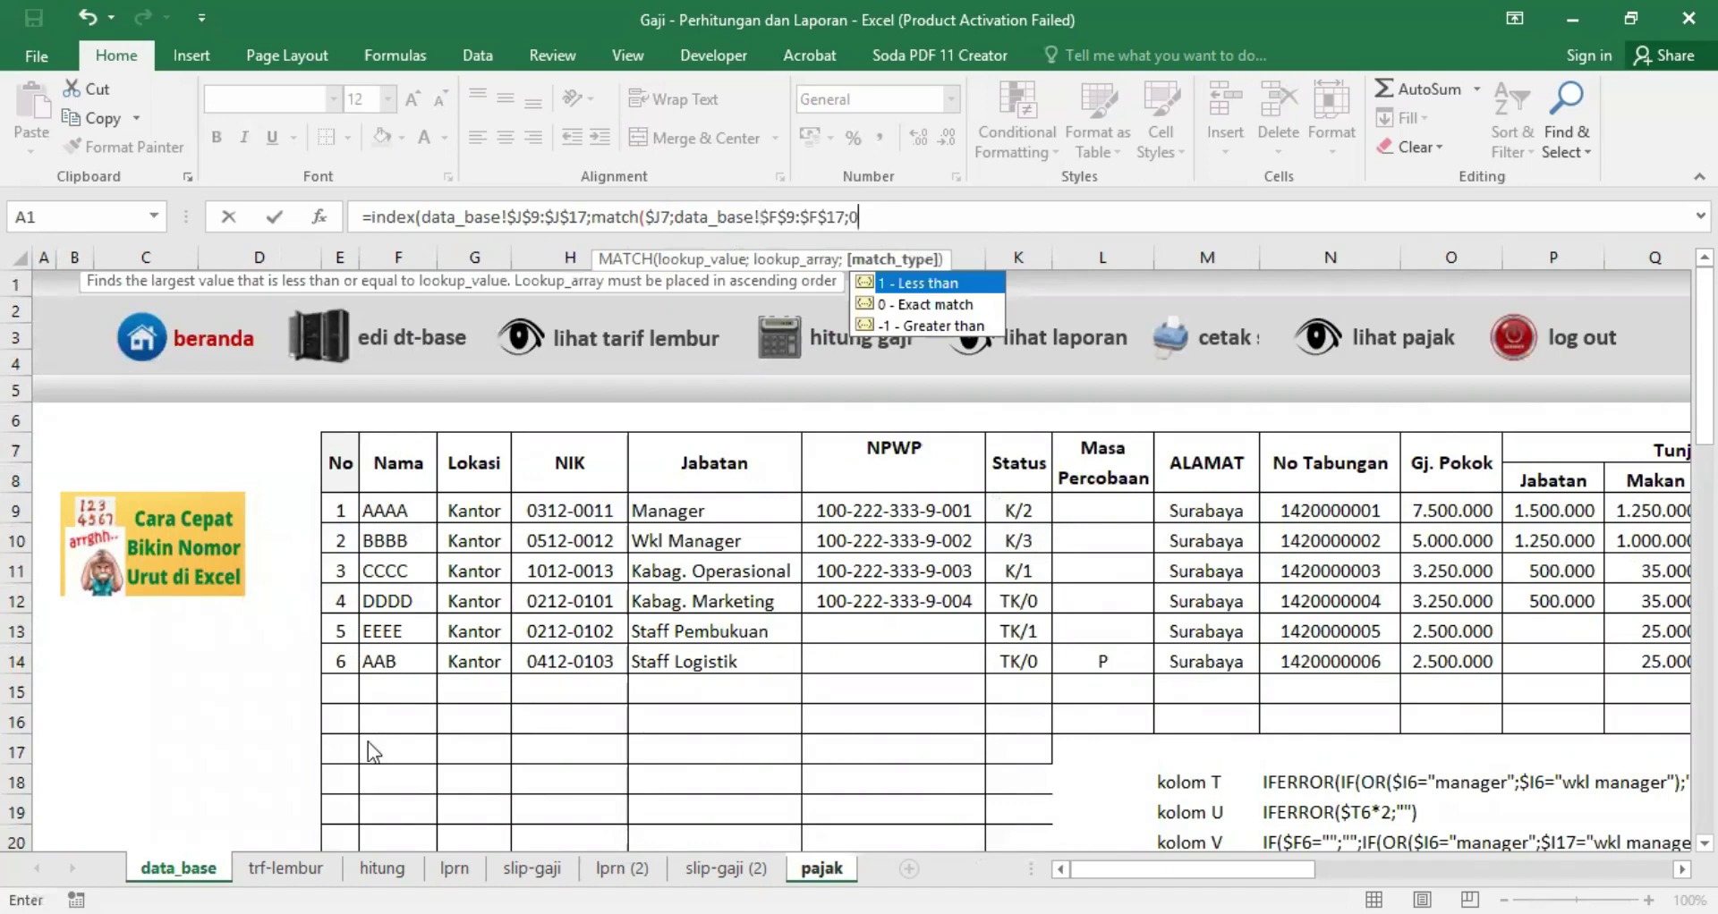
key("Return")
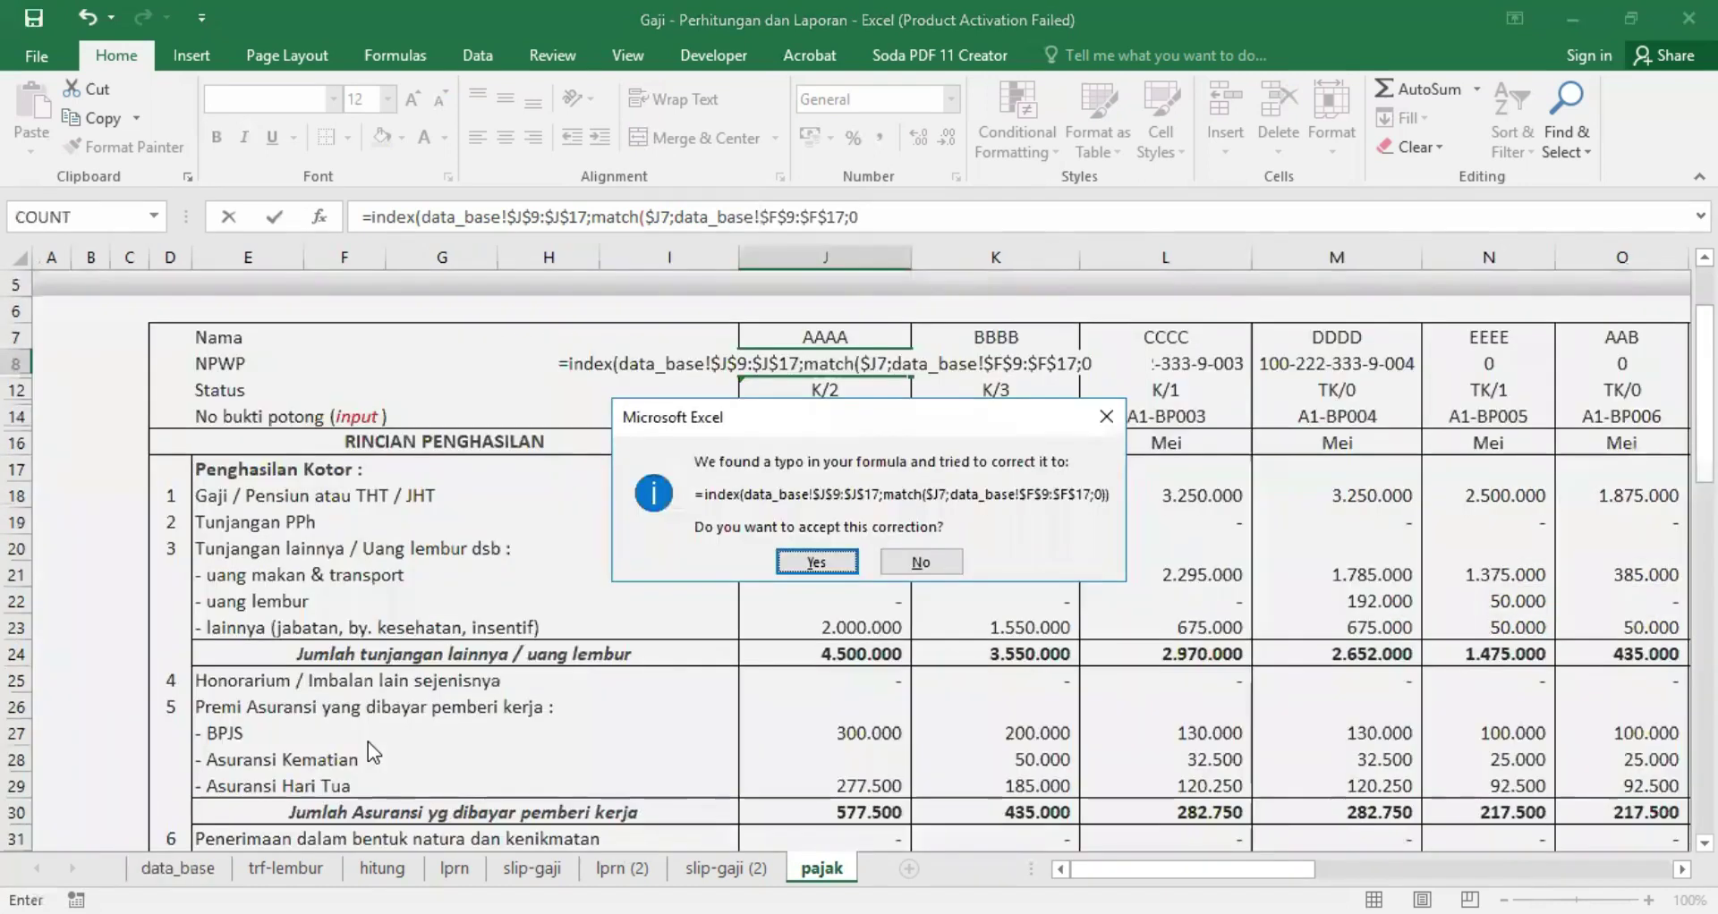
key("Return")
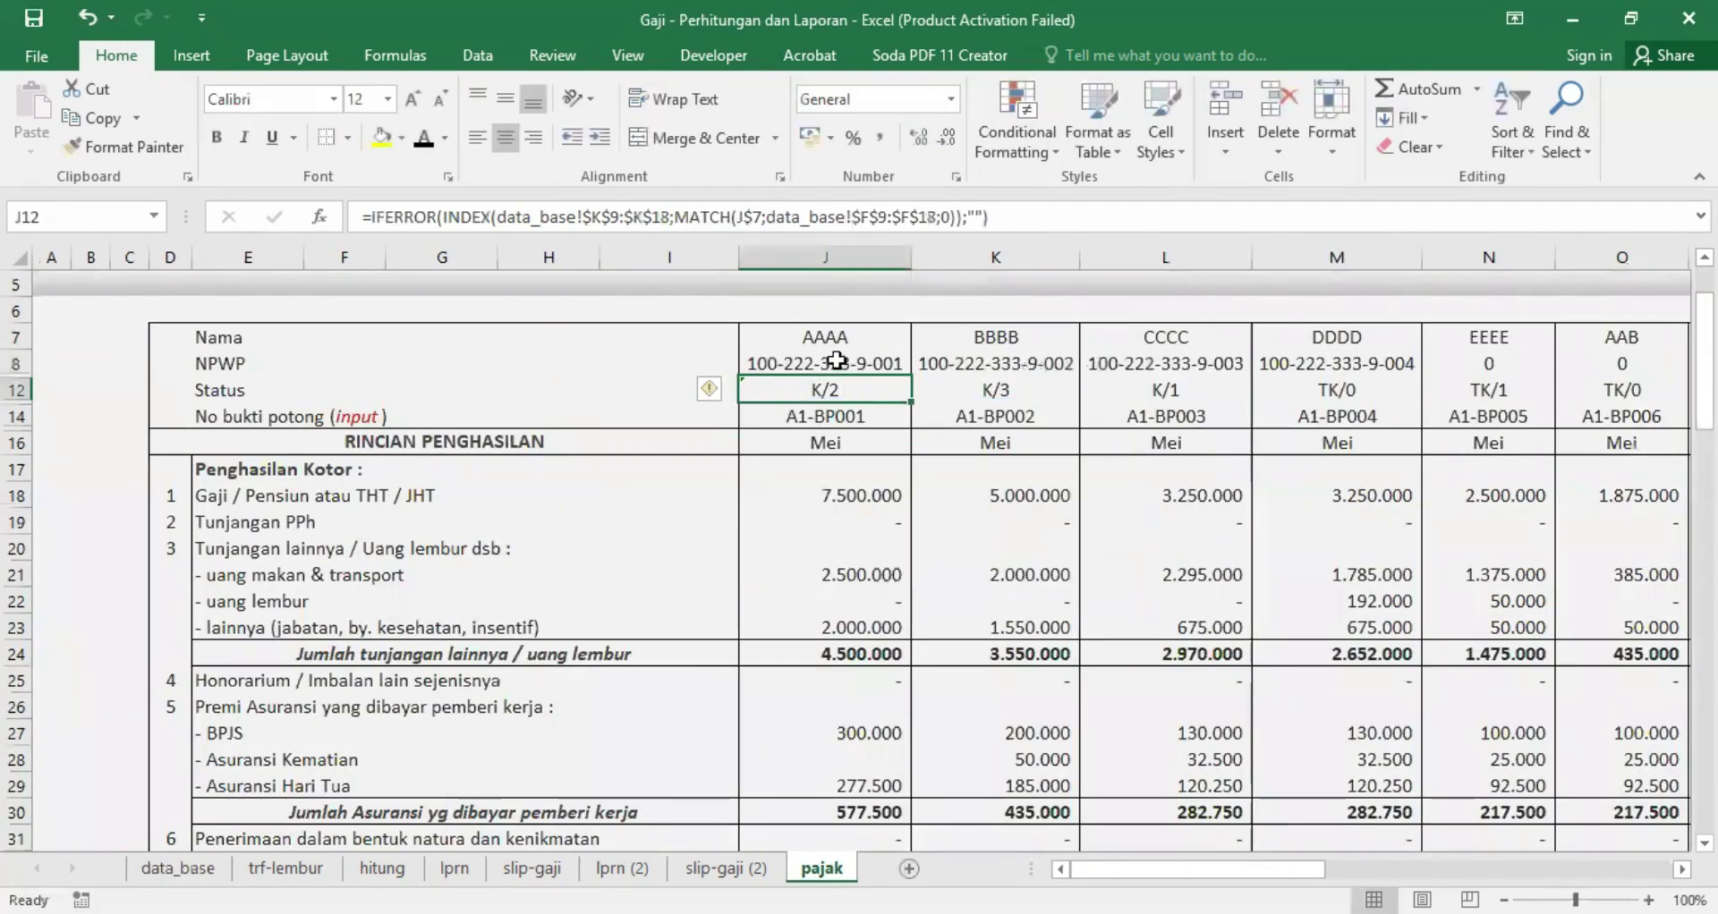
key("Up")
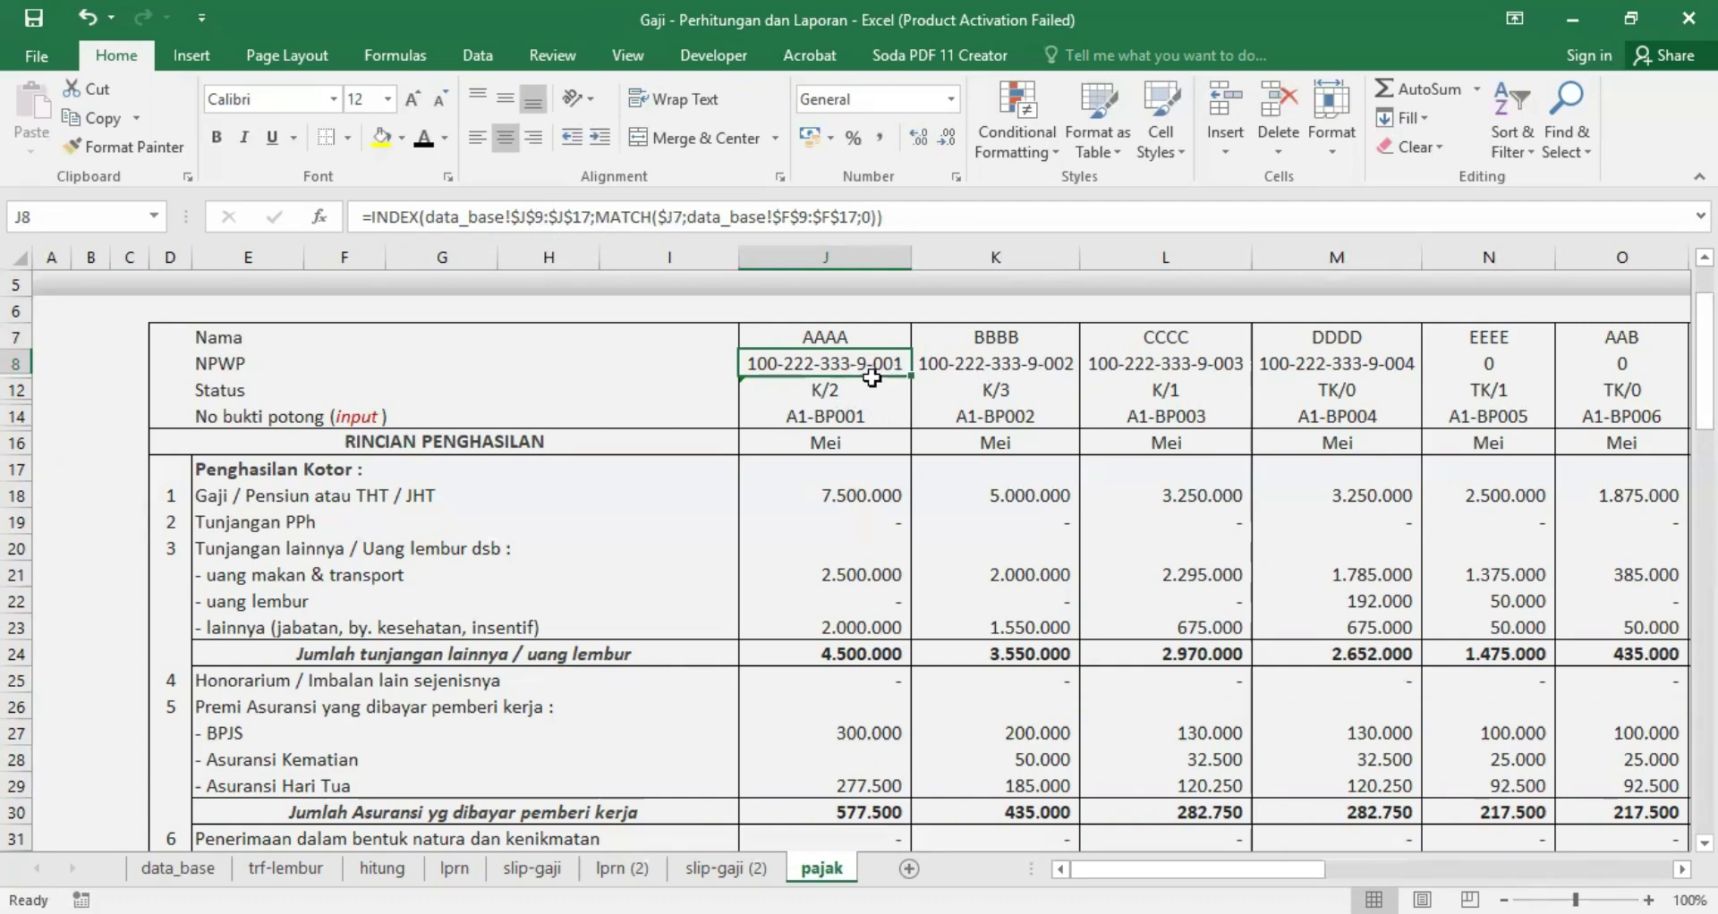
left_click_drag(911, 374, 1003, 365)
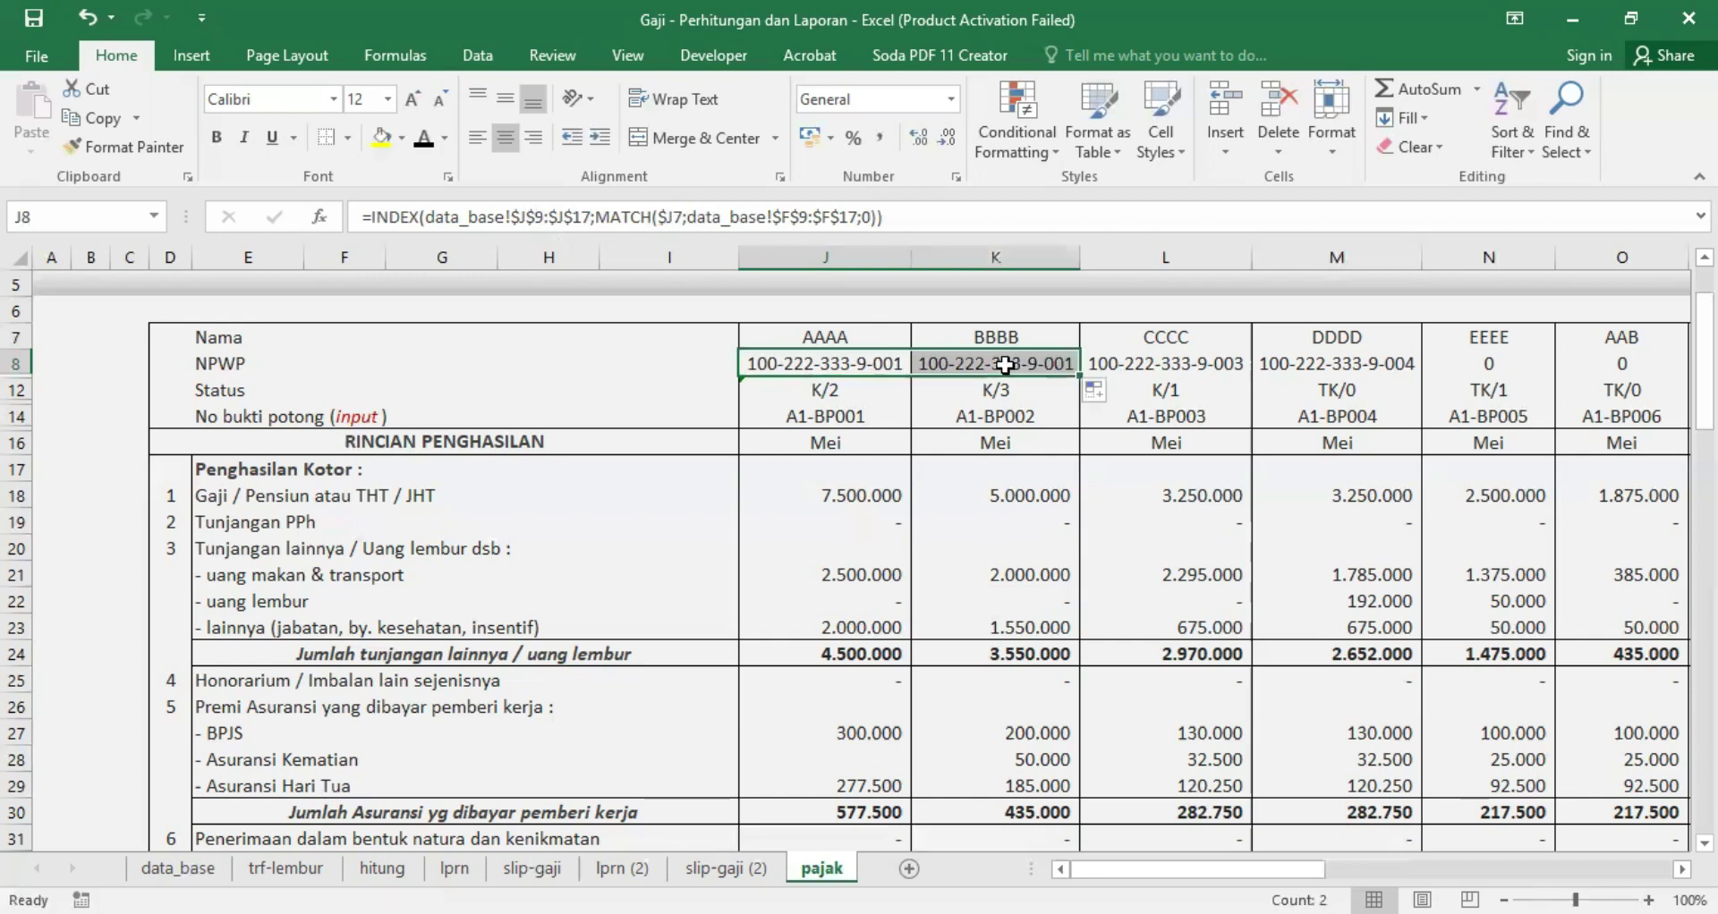
Step: Remove the $ before J7 in J8's lookup and fill it across K8 and L8
left_click(953, 360)
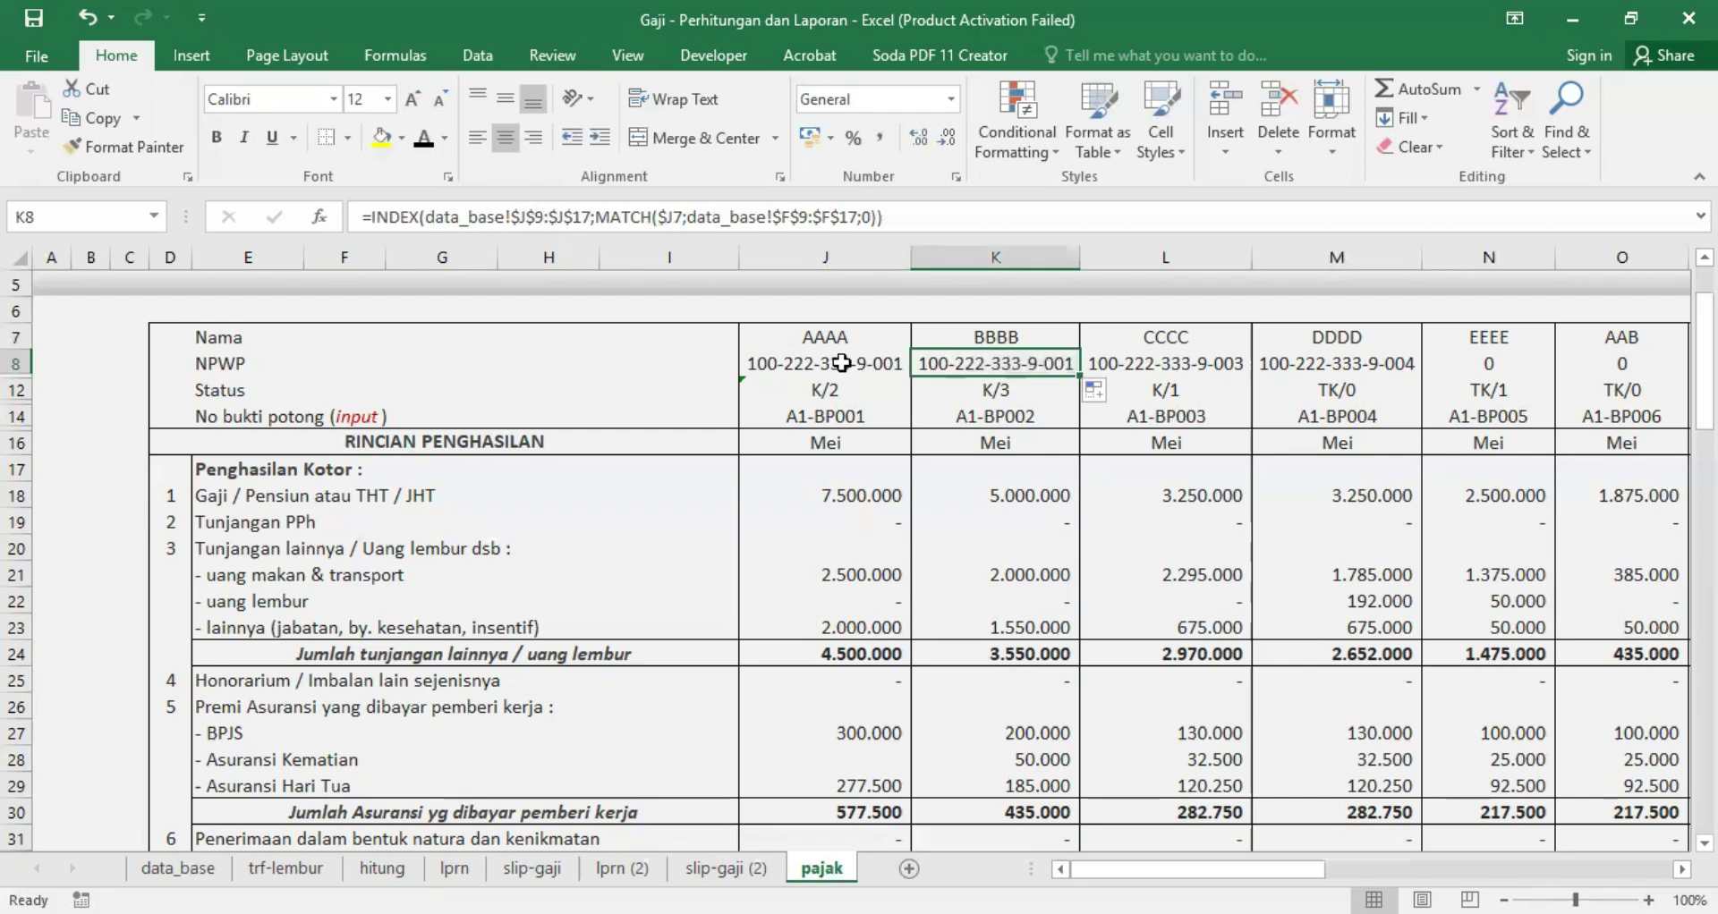
left_click(841, 362)
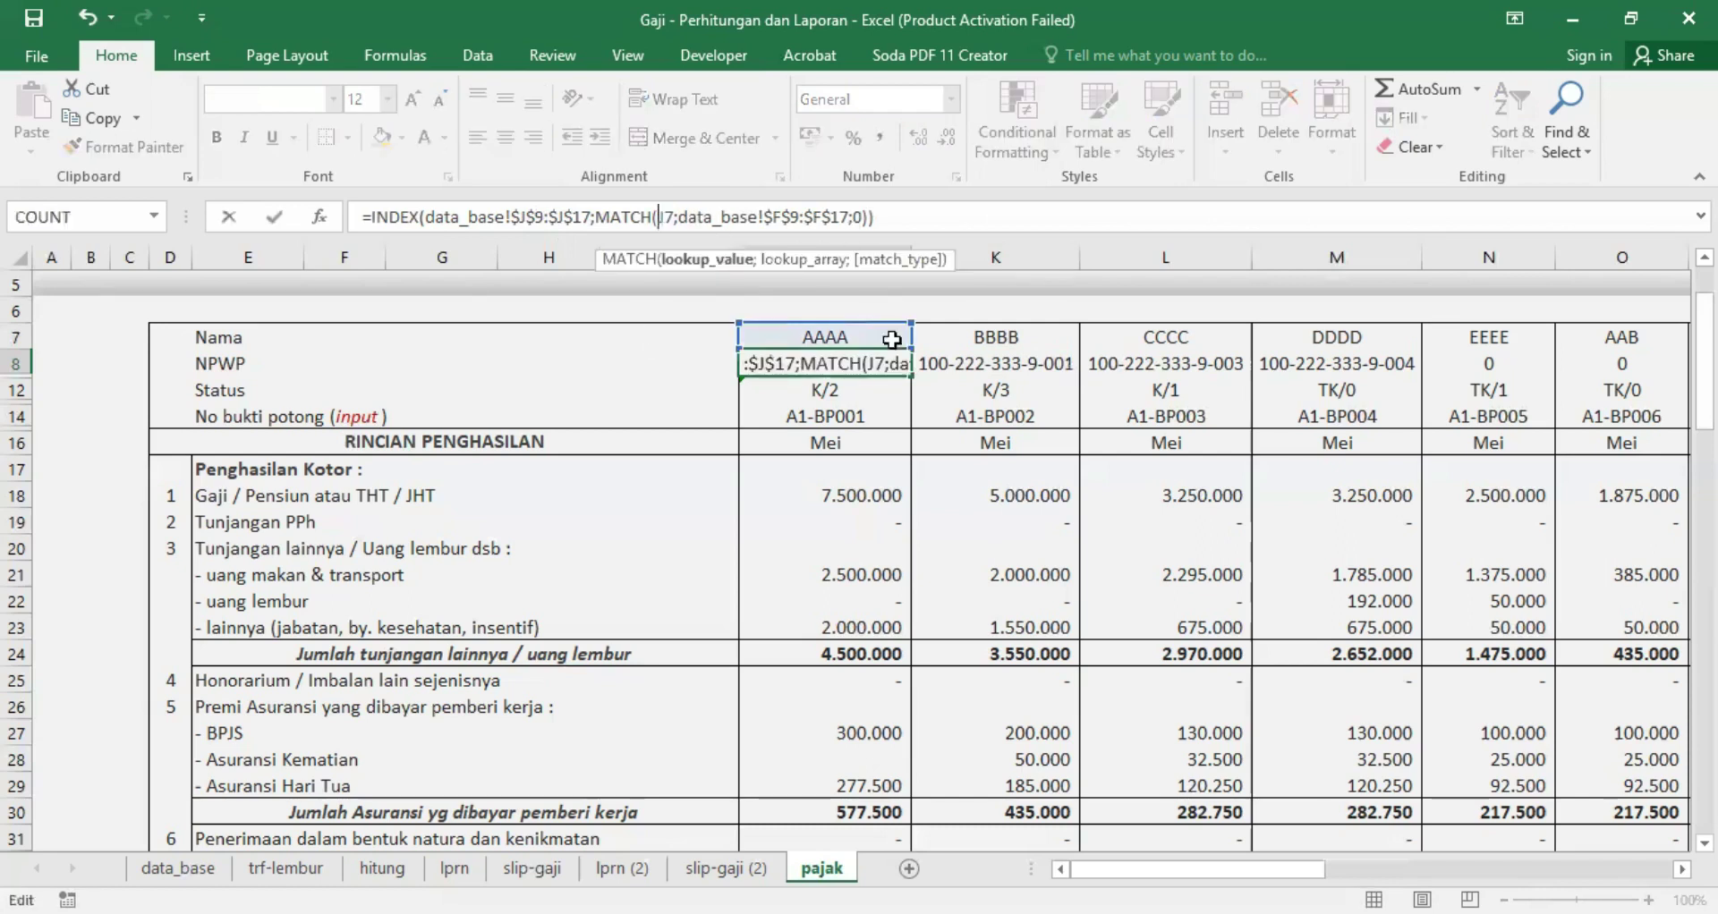
key("ctrl+Return")
left_click_drag(911, 376, 987, 363)
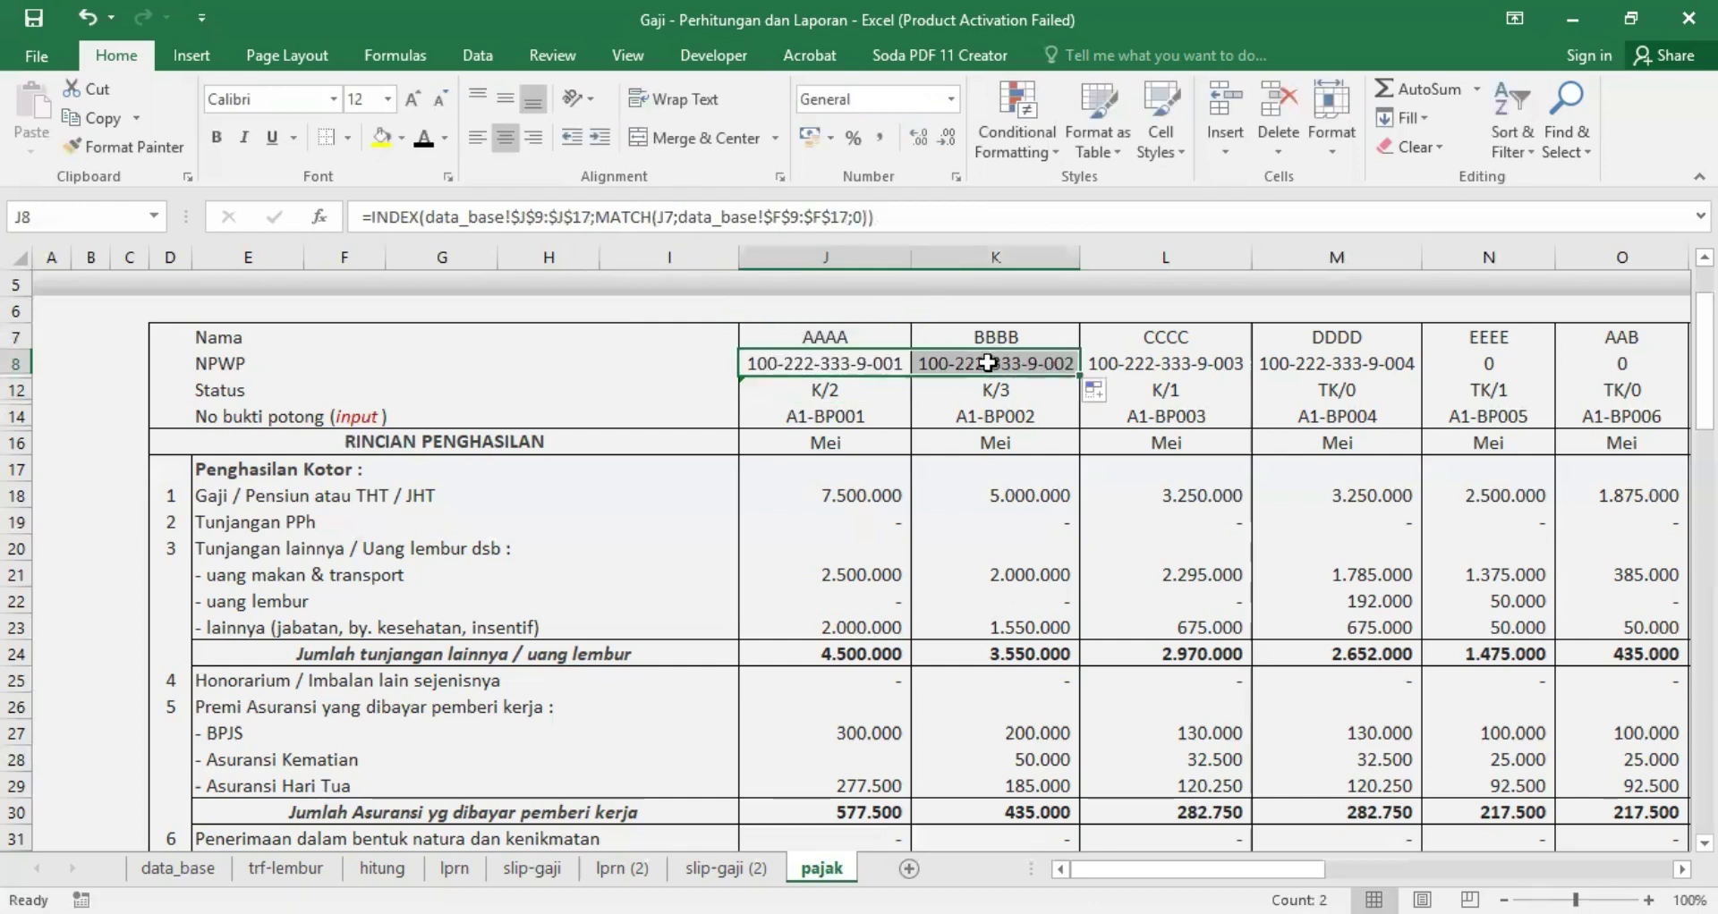
left_click(987, 362)
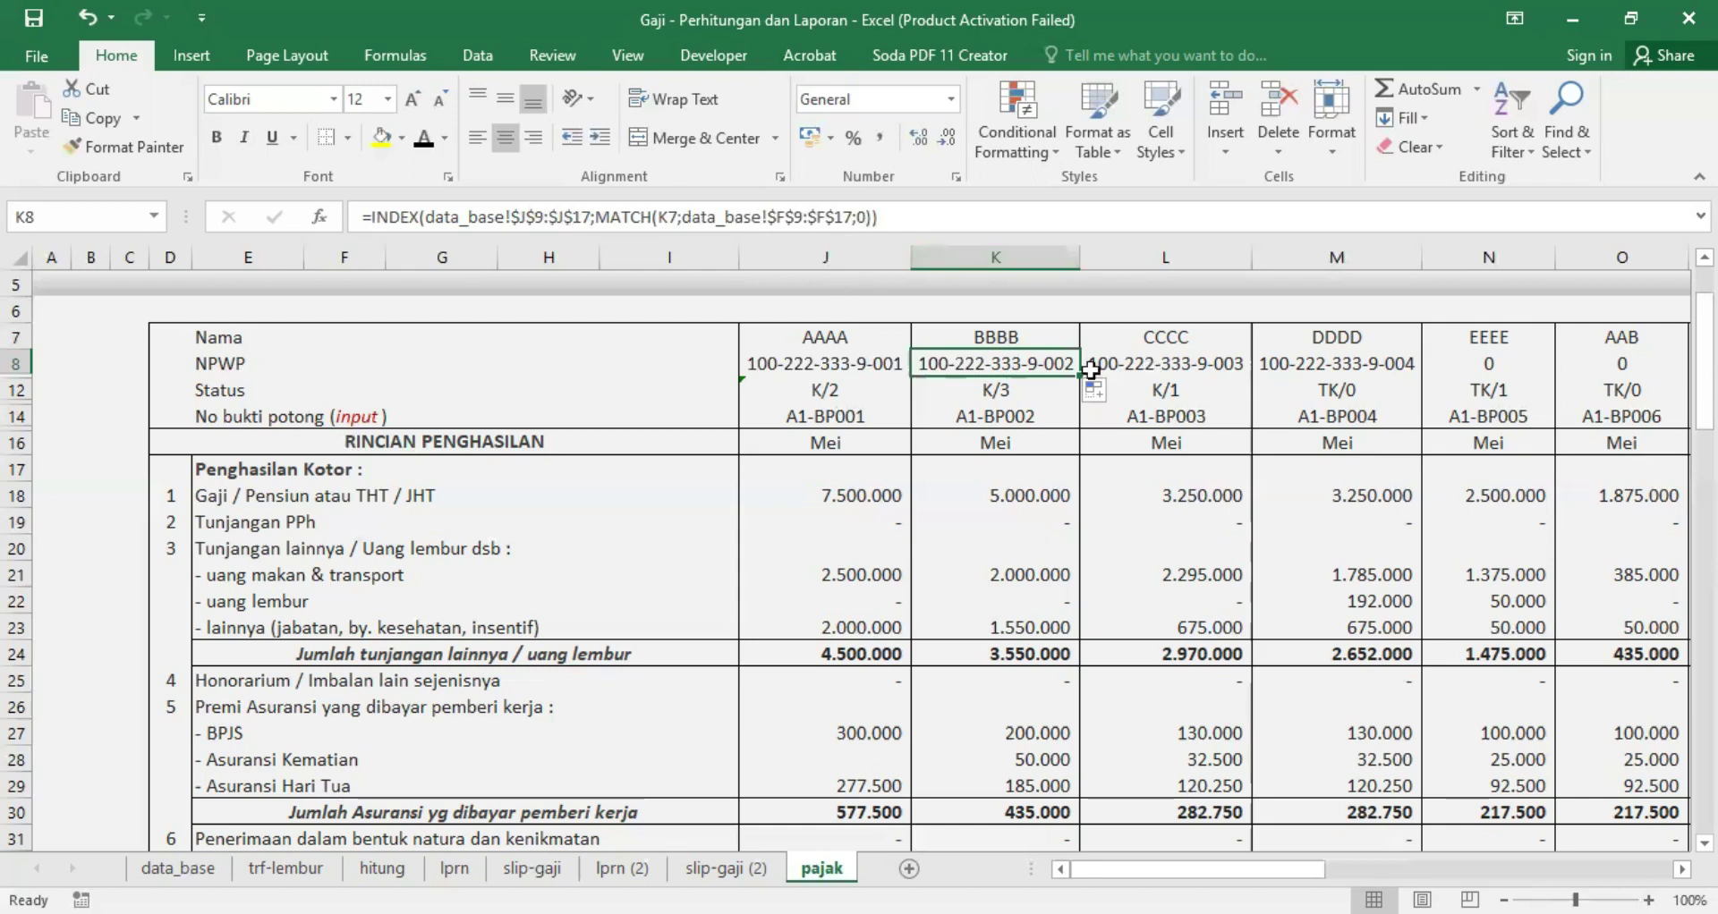
mouse_move(1078, 379)
left_mouse_down()
mouse_move(1199, 390)
mouse_move(1199, 366)
left_mouse_up()
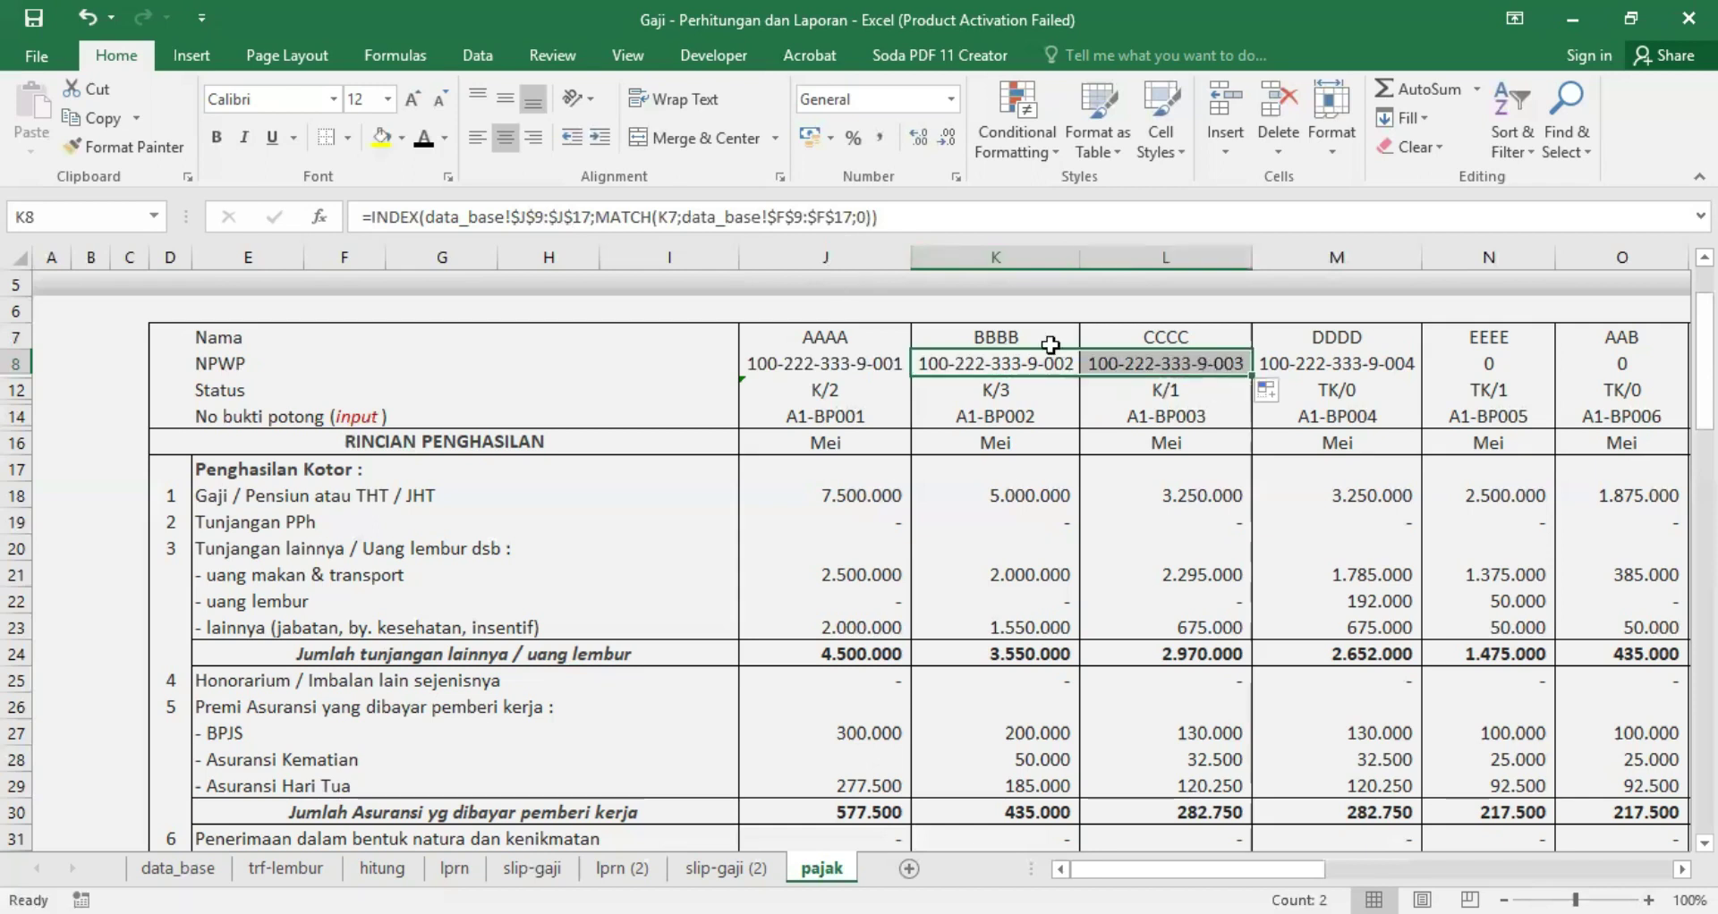
key("Right")
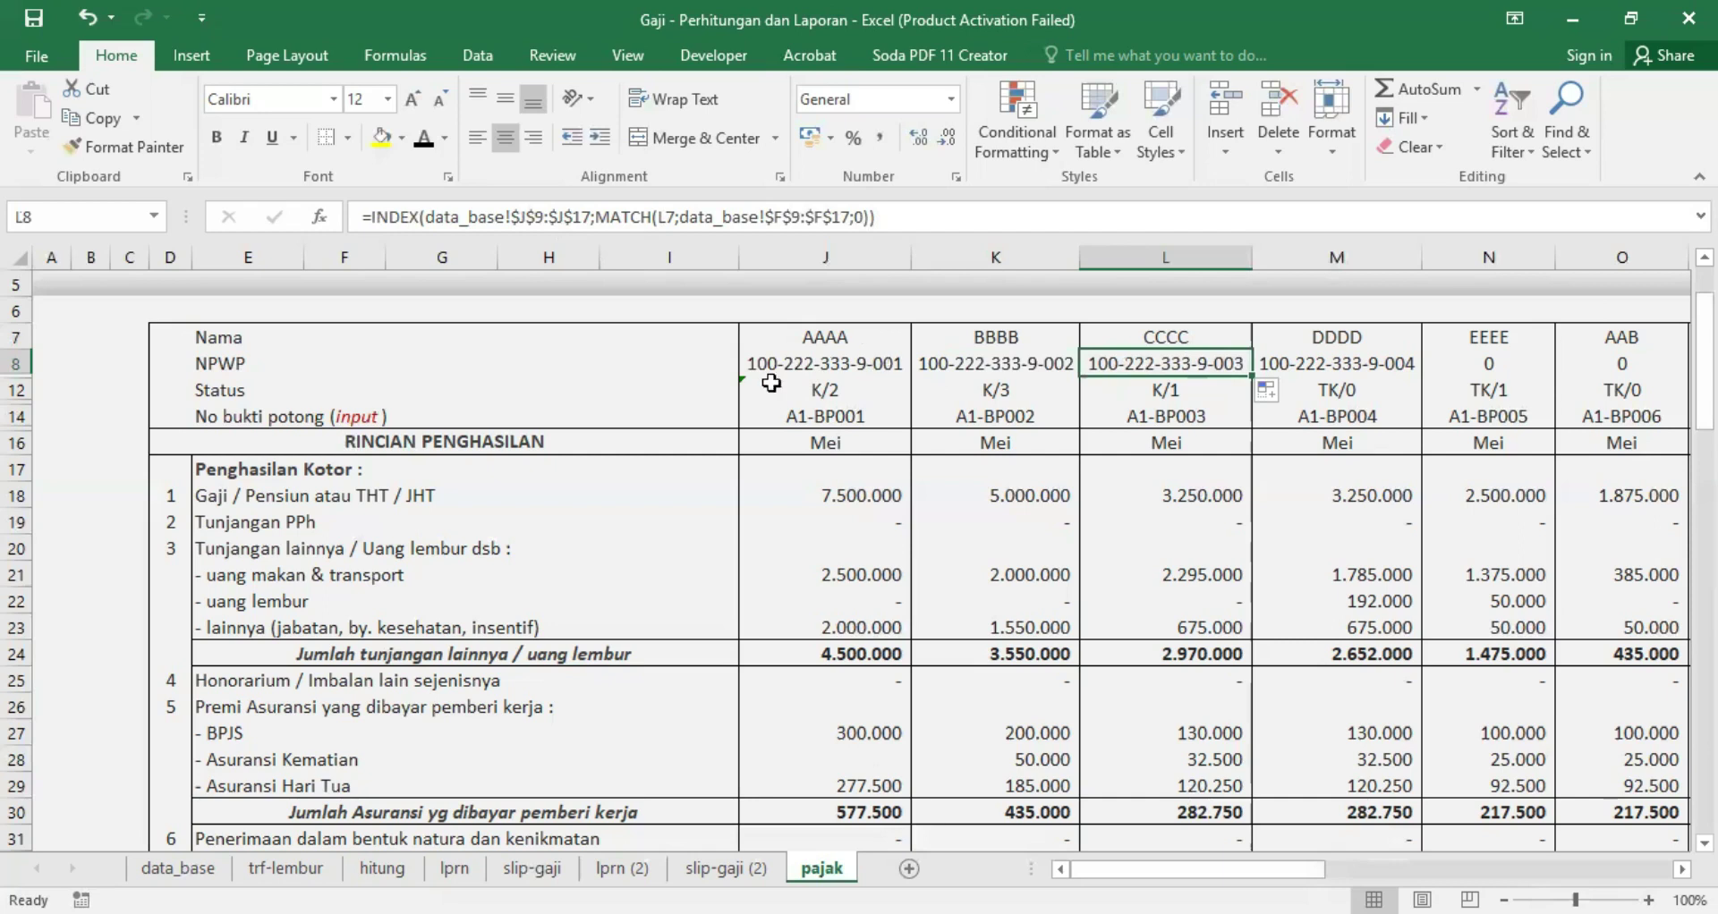
Step: Begin wrapping J8's NPWP lookup in IFERROR(...;"")
left_click(838, 364)
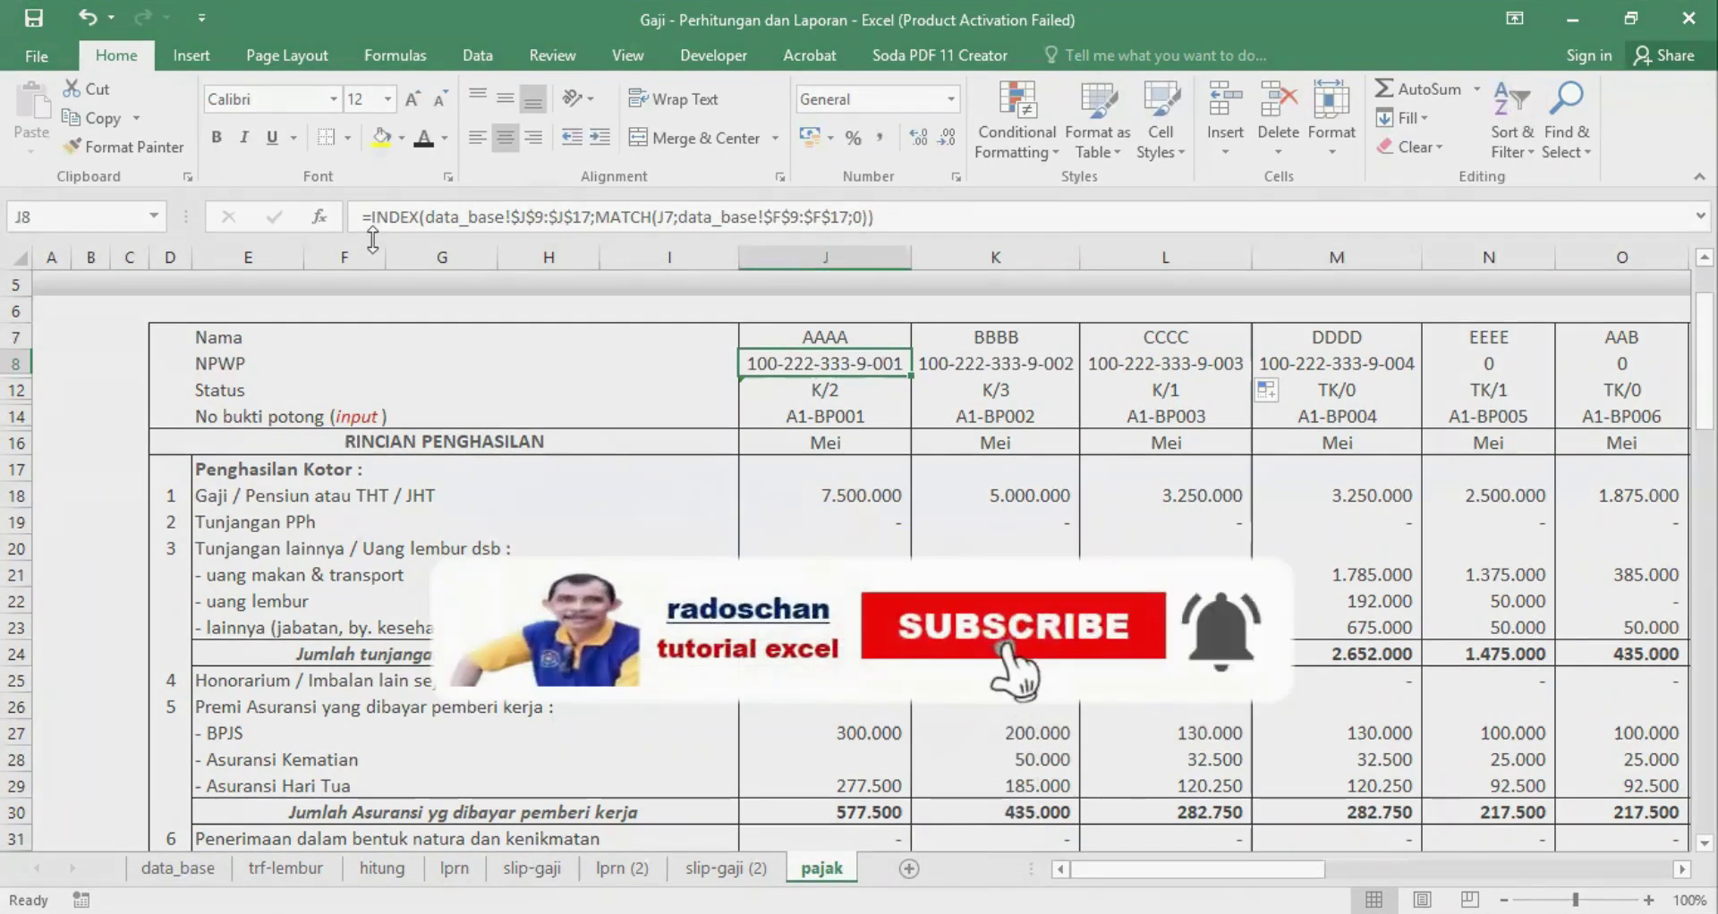
left_click(373, 239)
type("IFERROR")
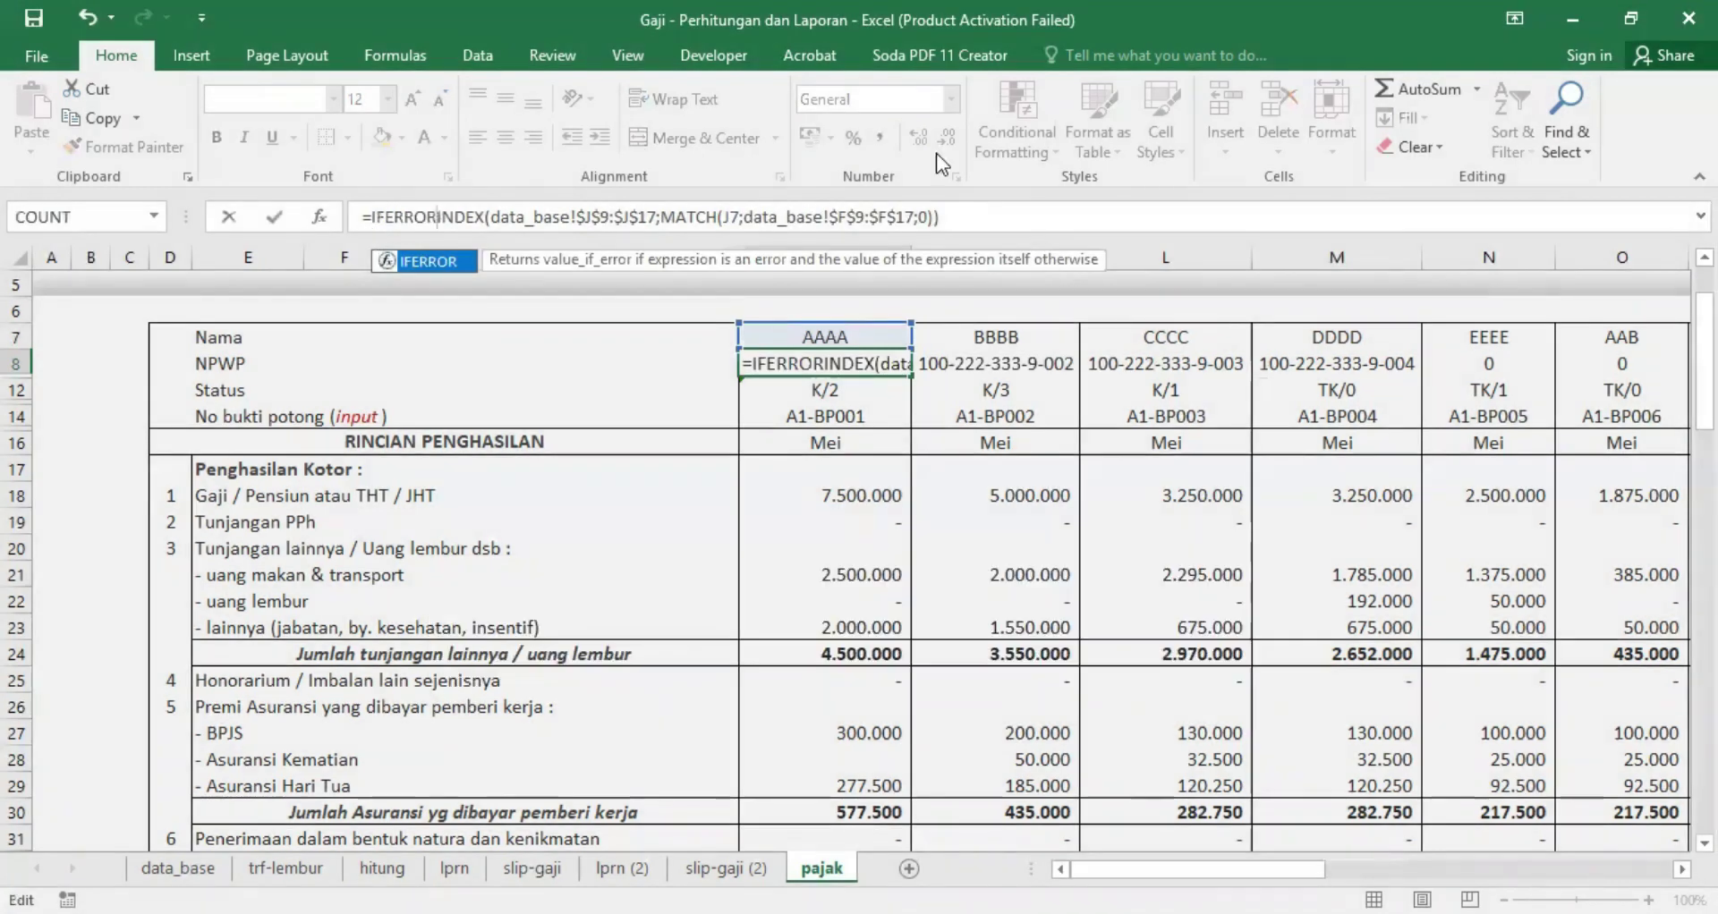
type("(")
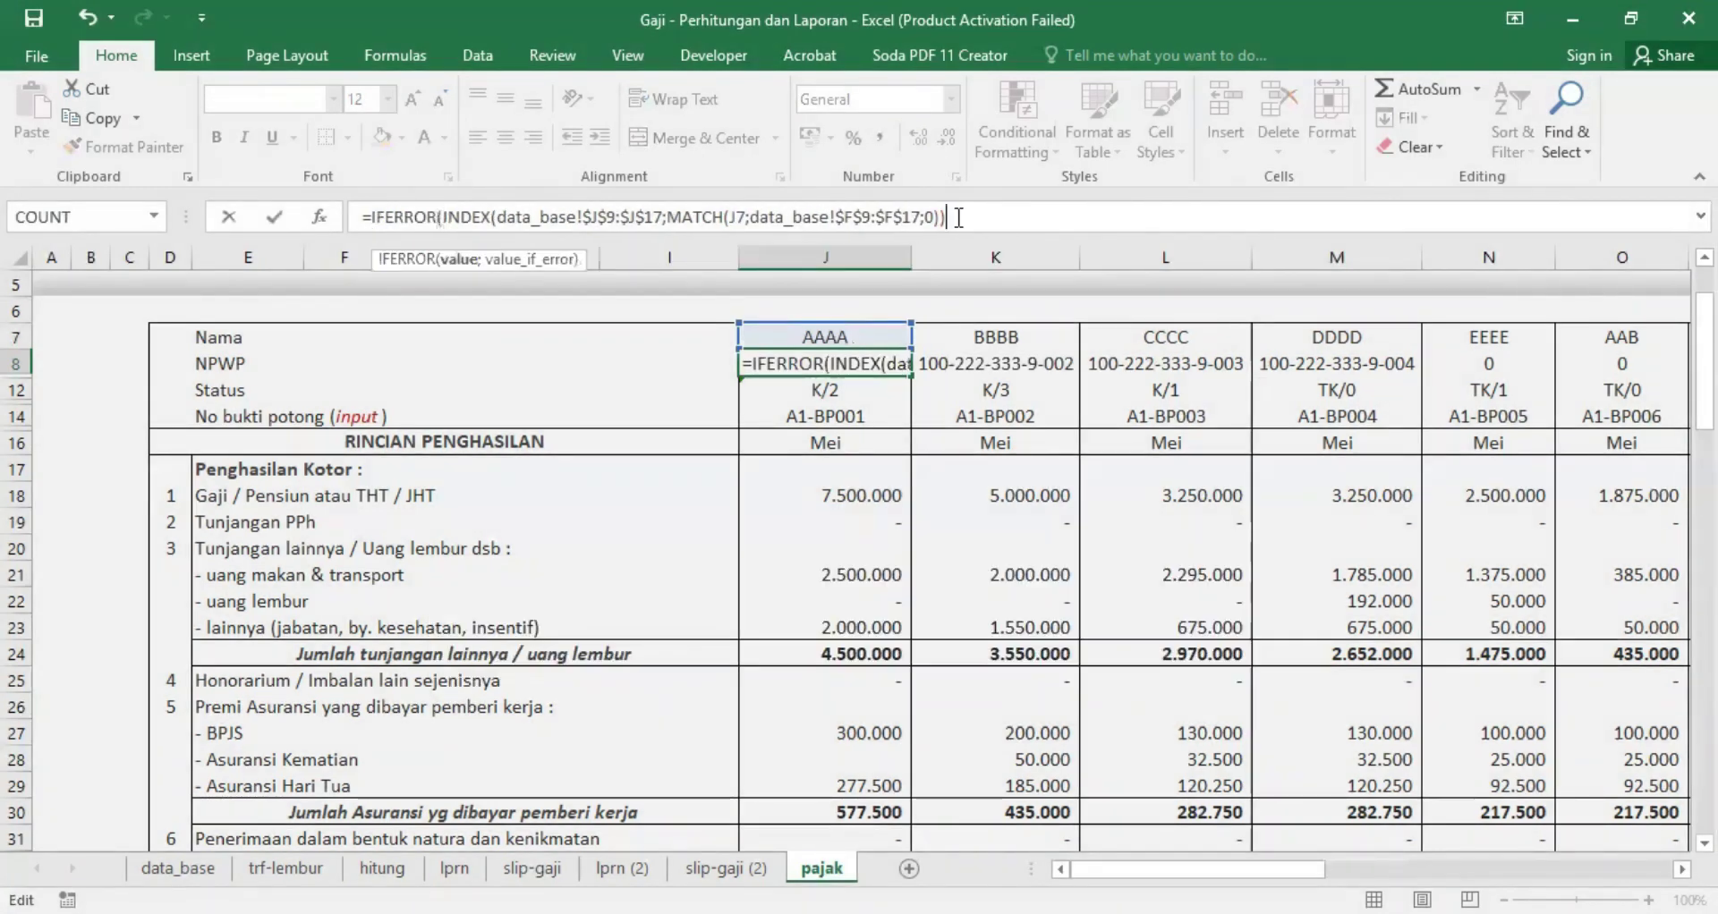
type(";\"\")")
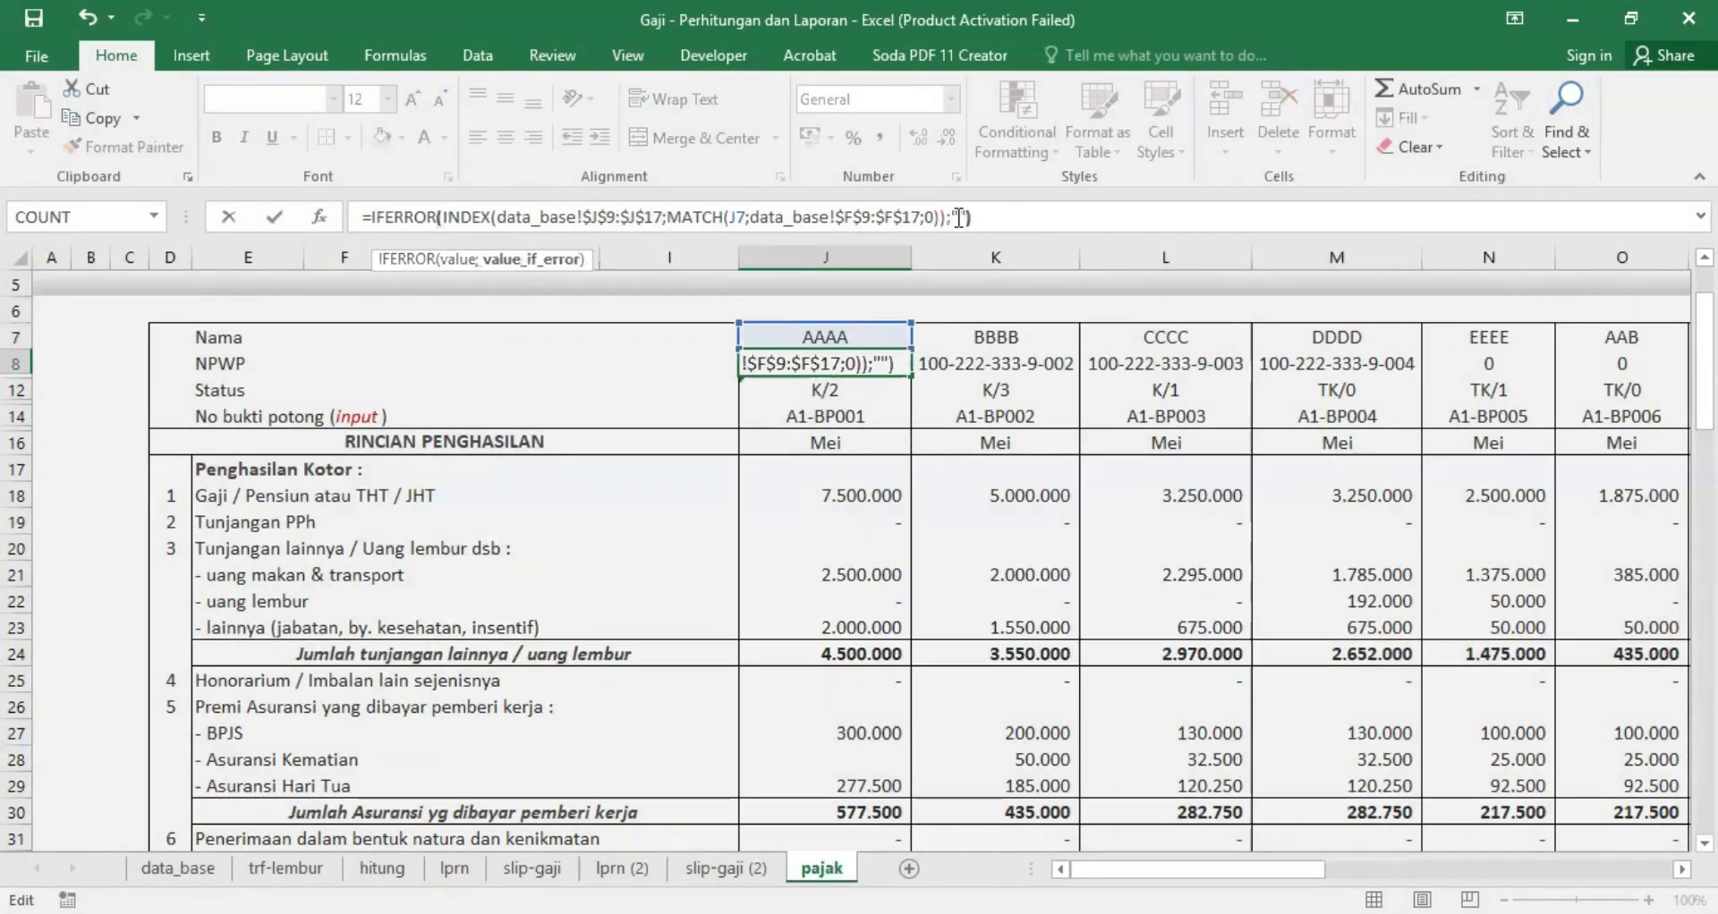
Step: Wrap J8's NPWP and J7's name formulas in IFERROR(...;""), then view data_base
key("shift+Return")
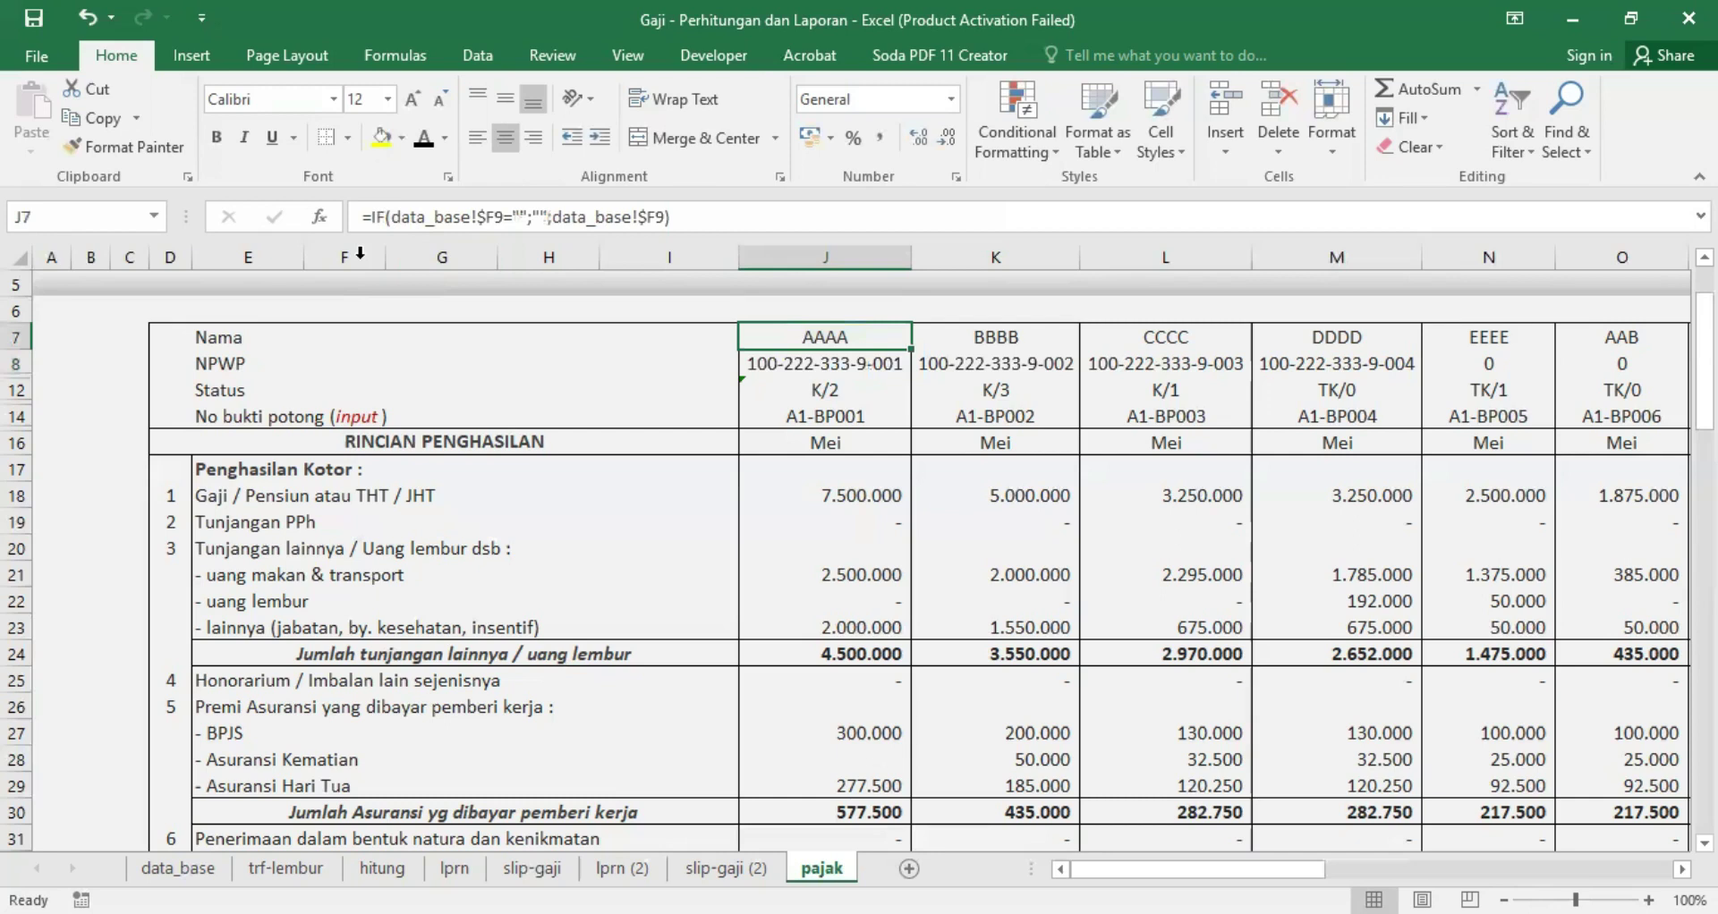
left_click(360, 216)
type("IFERROR(")
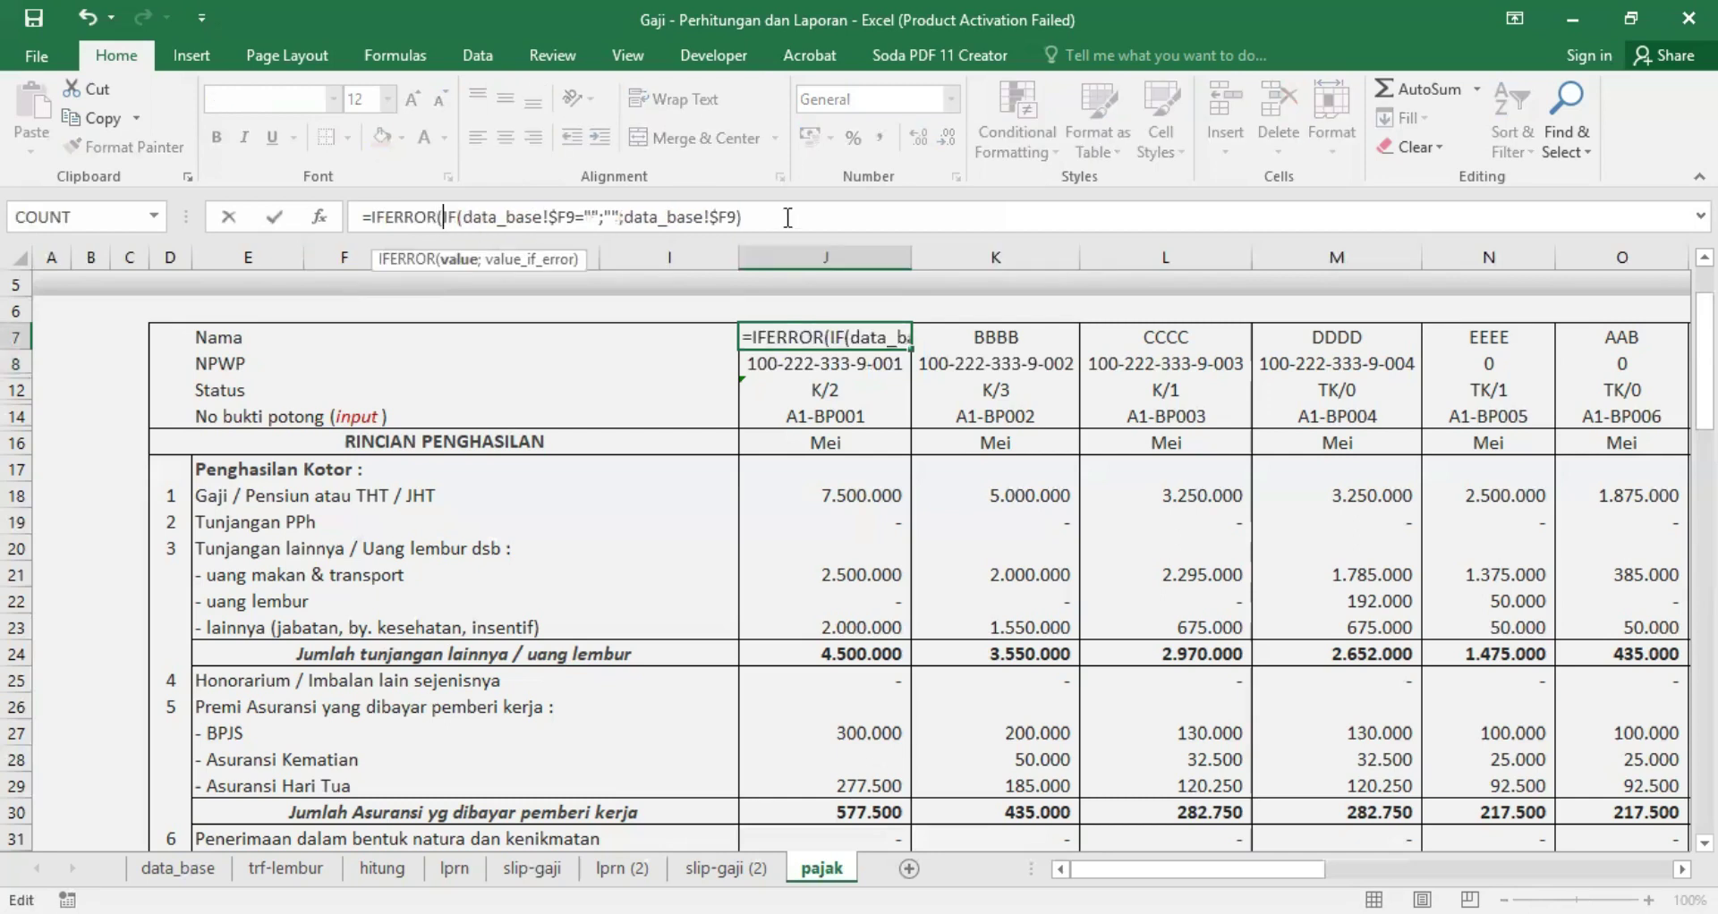
type(";\"\")")
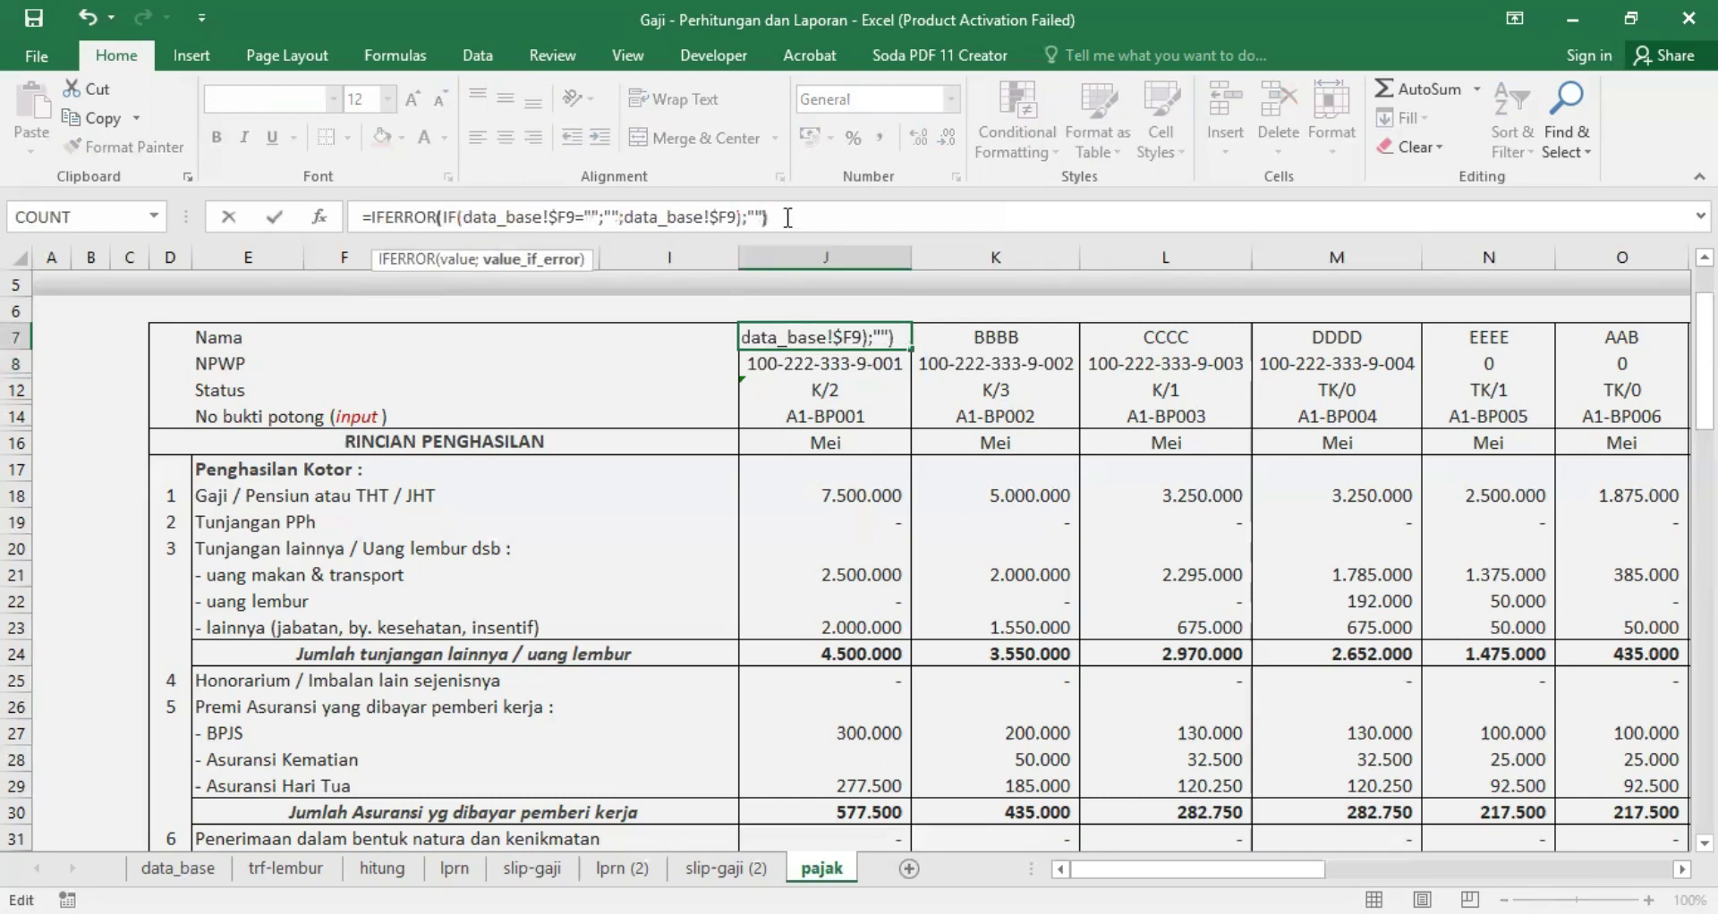
left_click(844, 385)
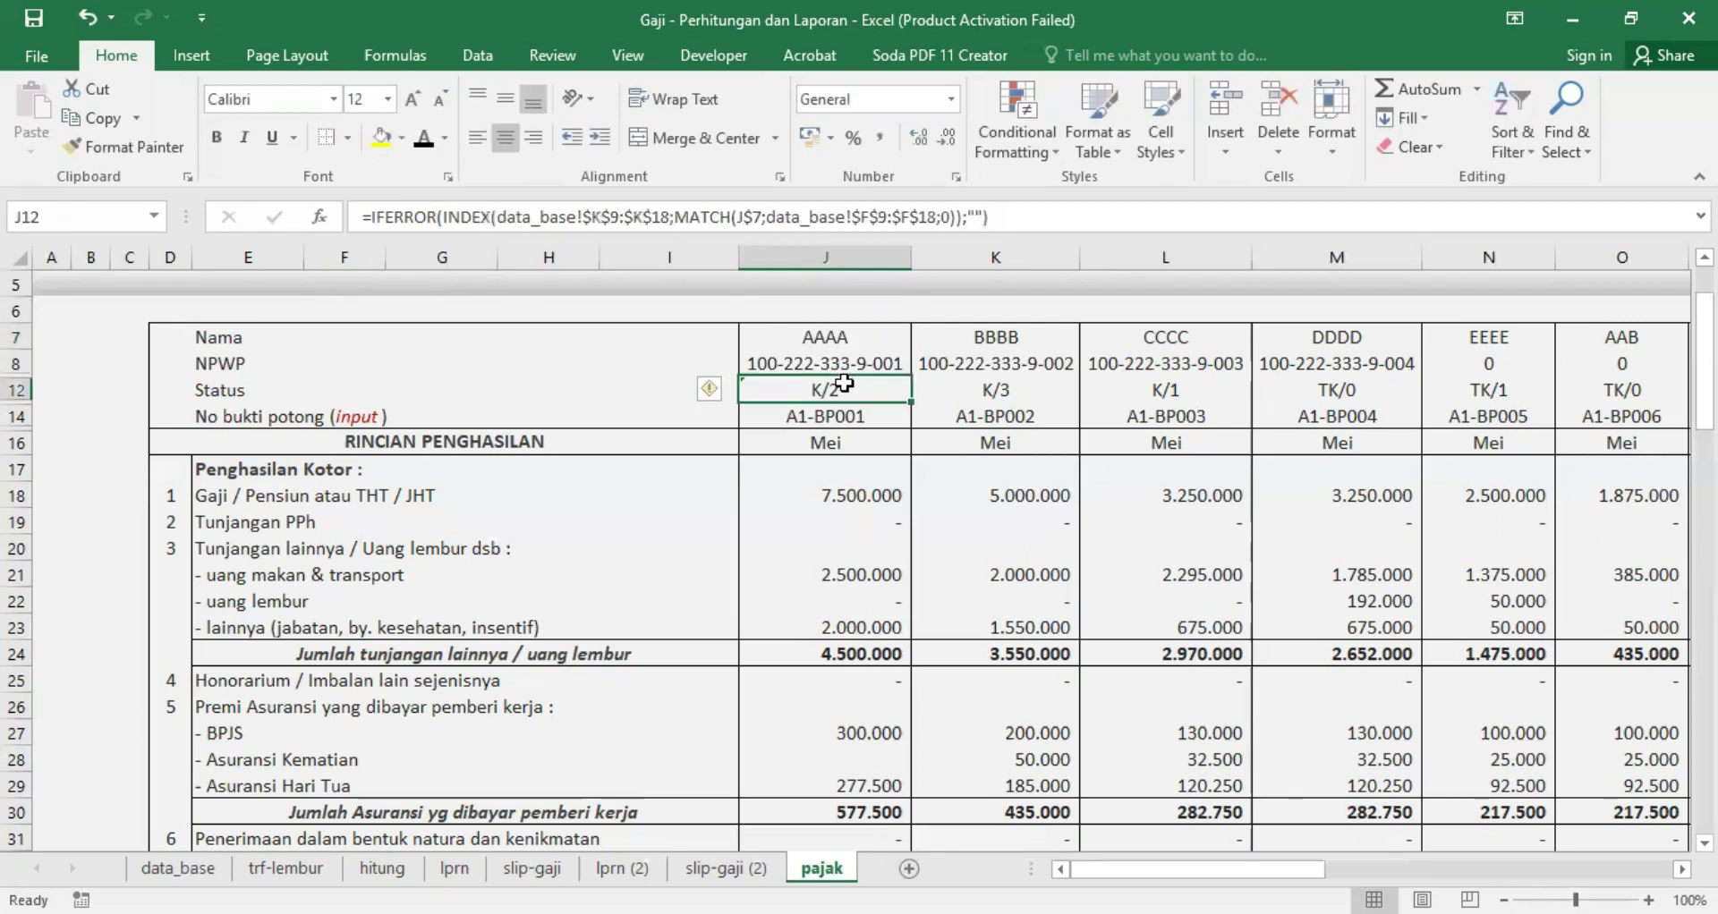
left_click(884, 366)
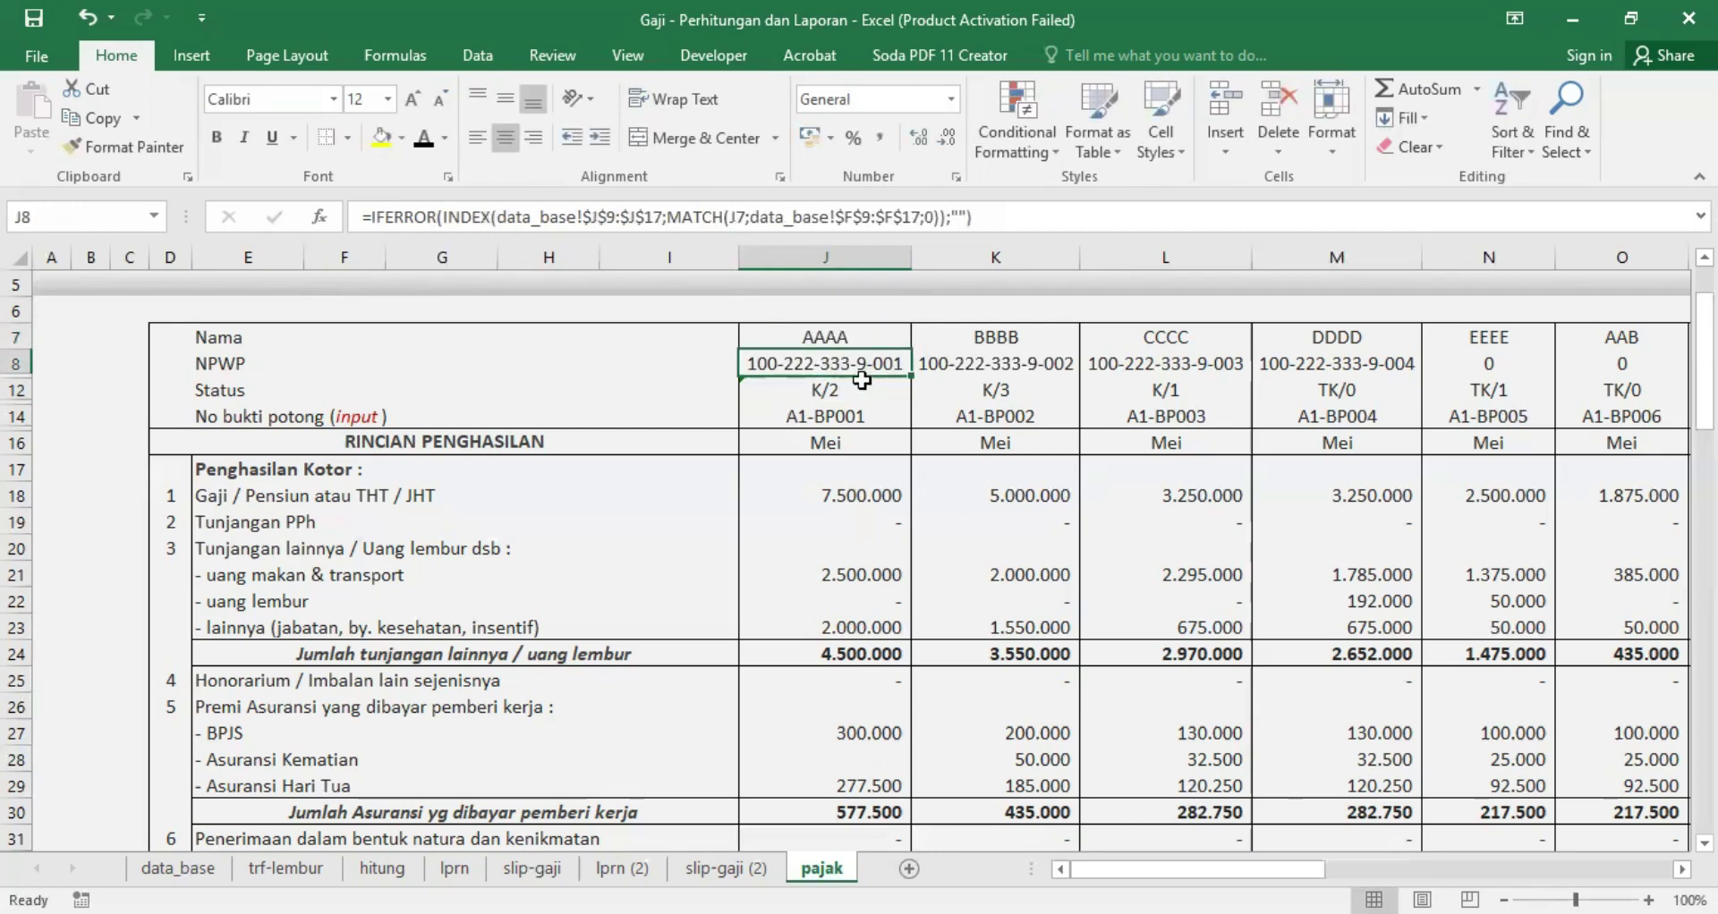
left_click(215, 869)
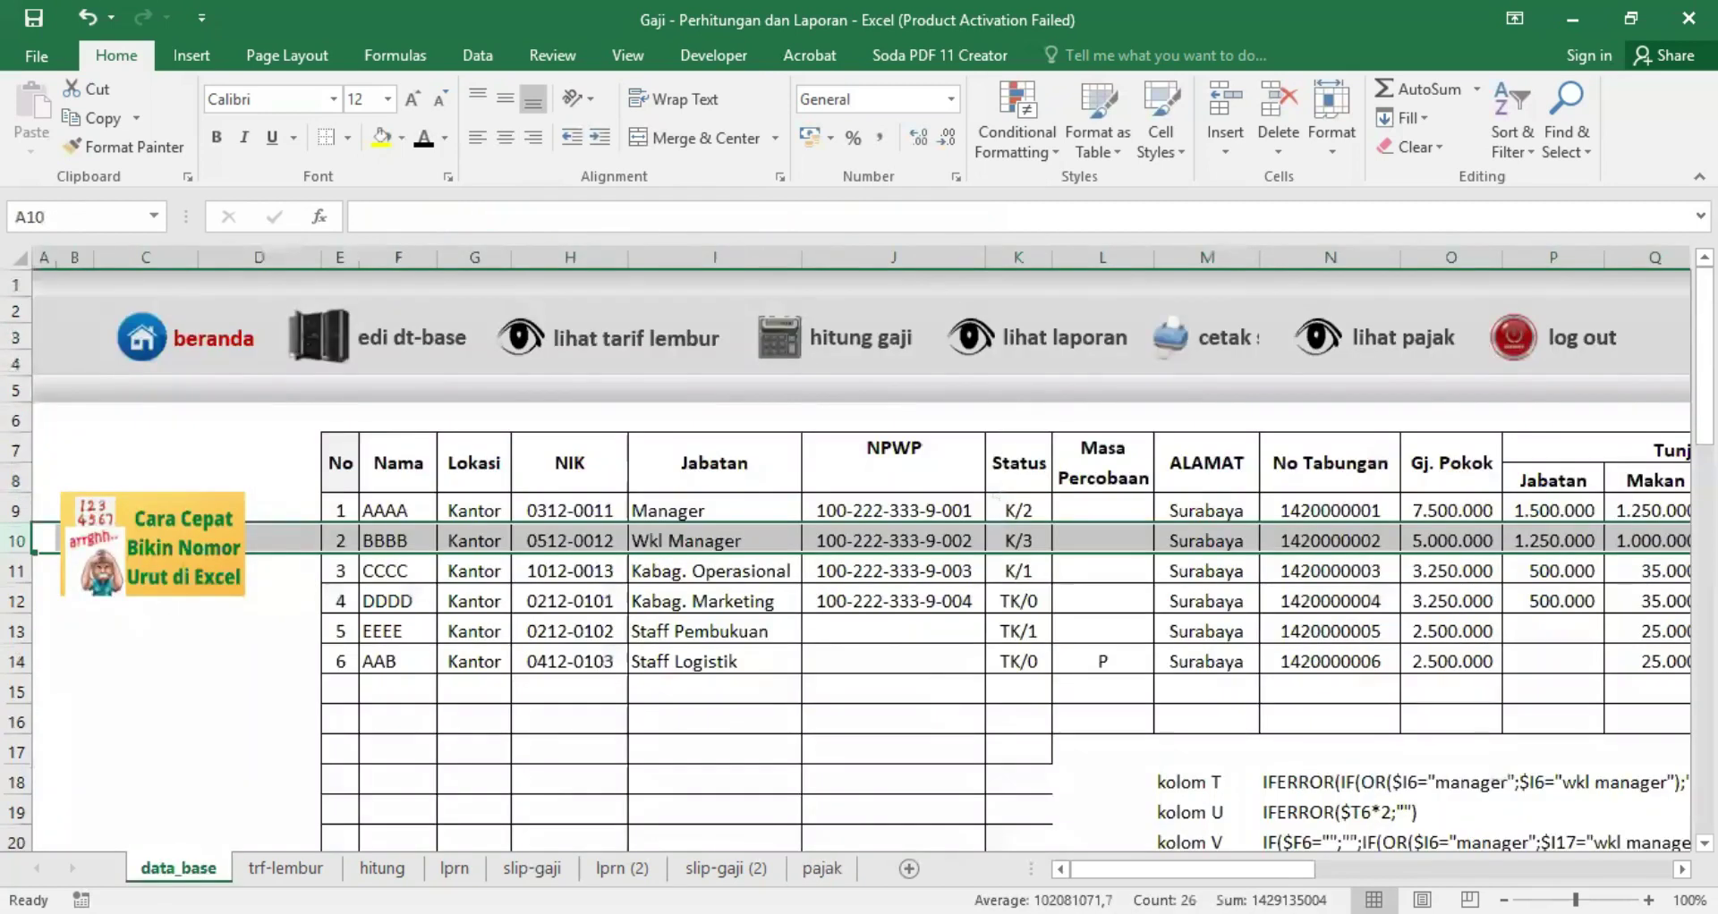
Step: Back on pajak, review the formulas in J8, J12 and J14
left_click(905, 327)
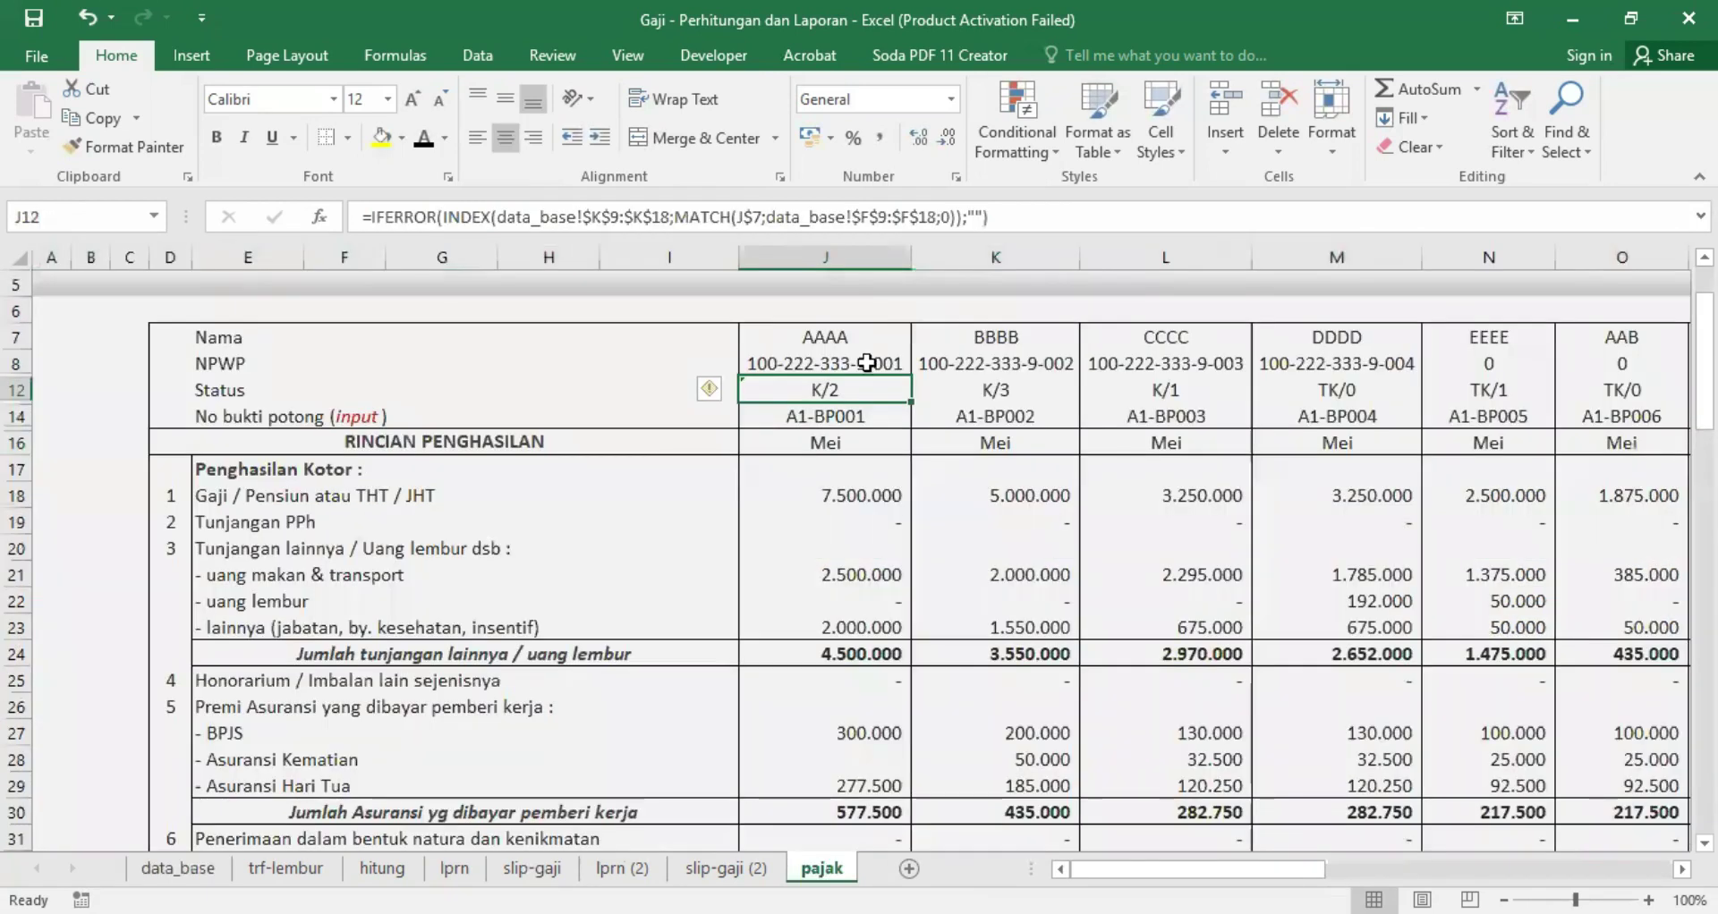
left_click(866, 363)
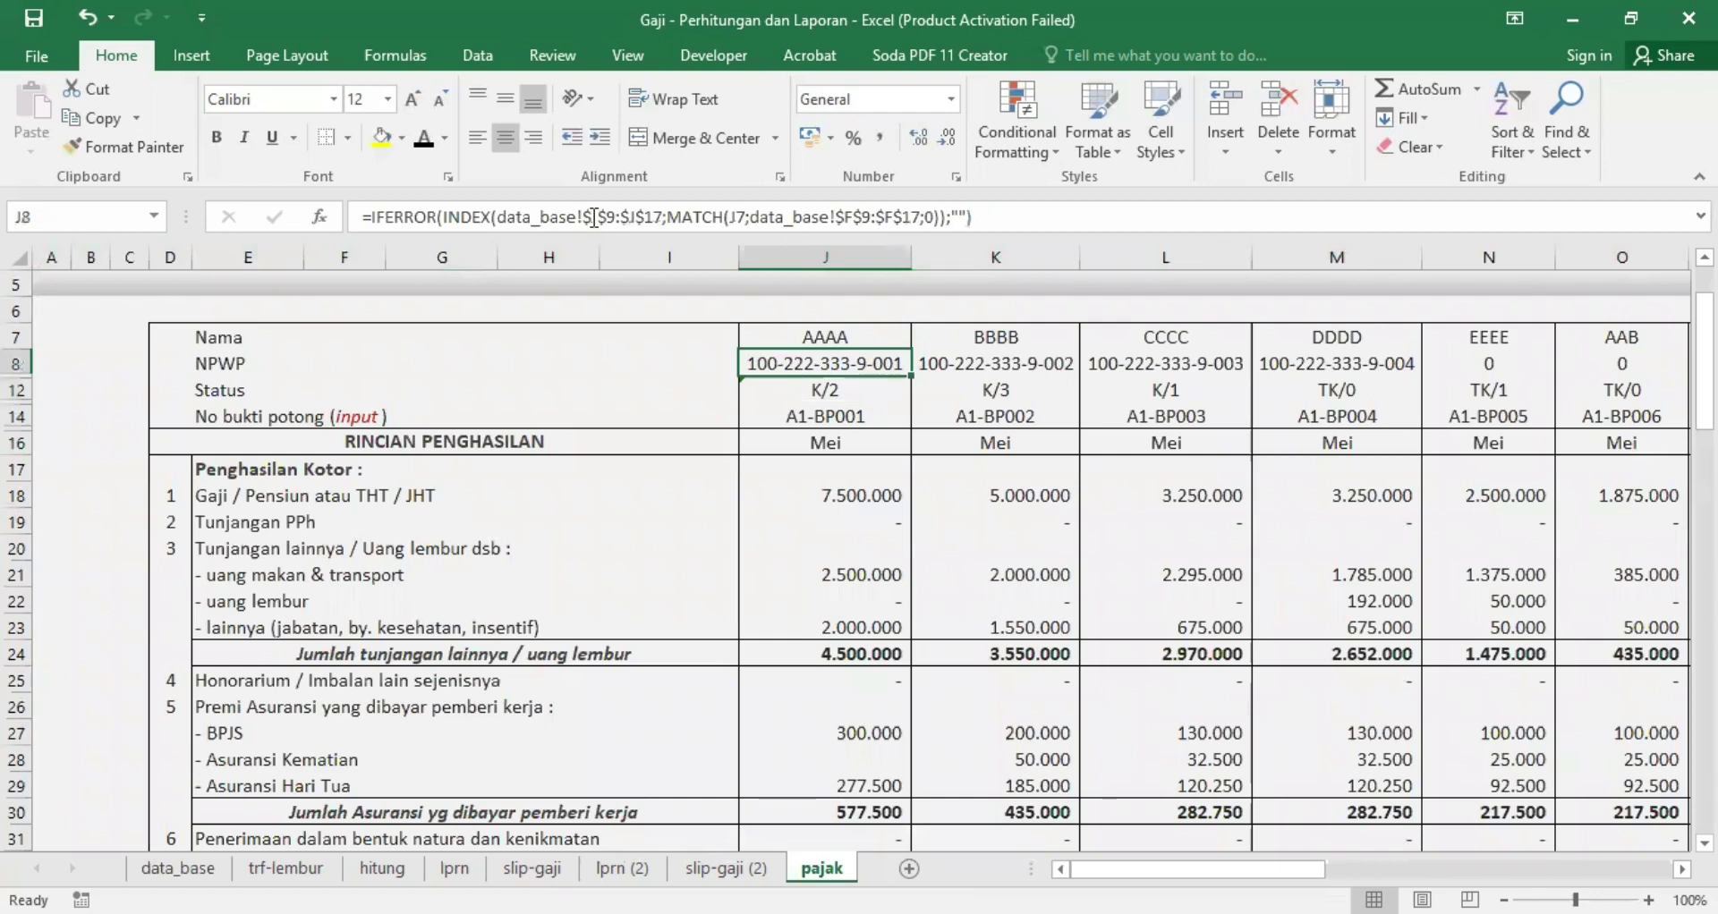
key("Down")
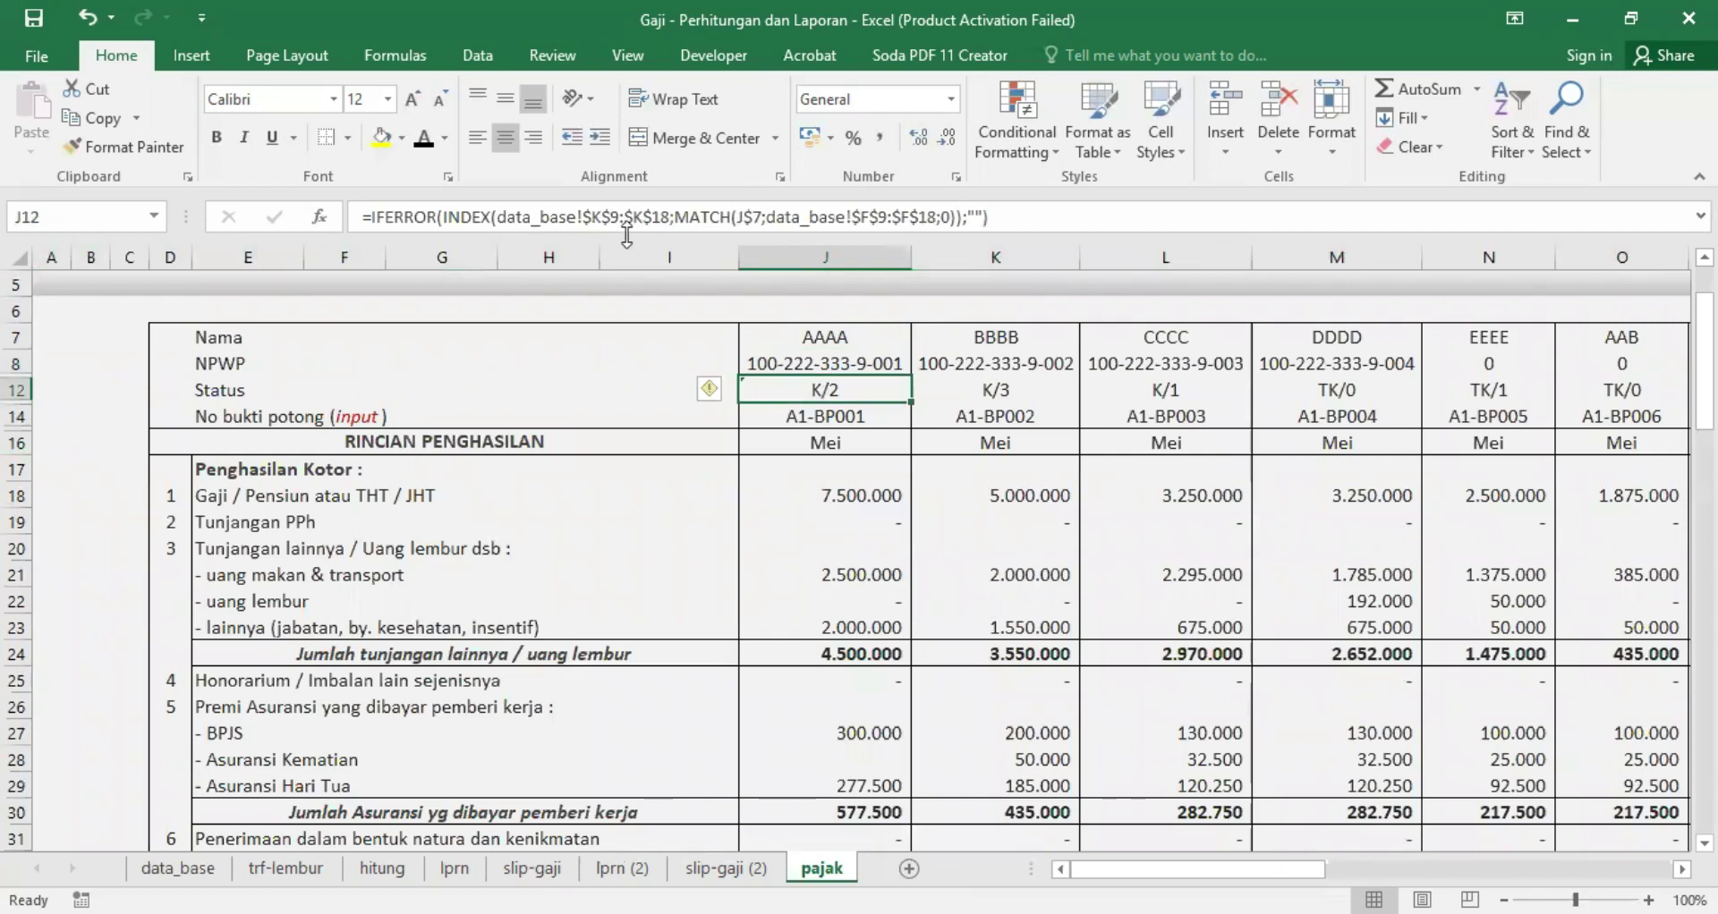
left_click(788, 367)
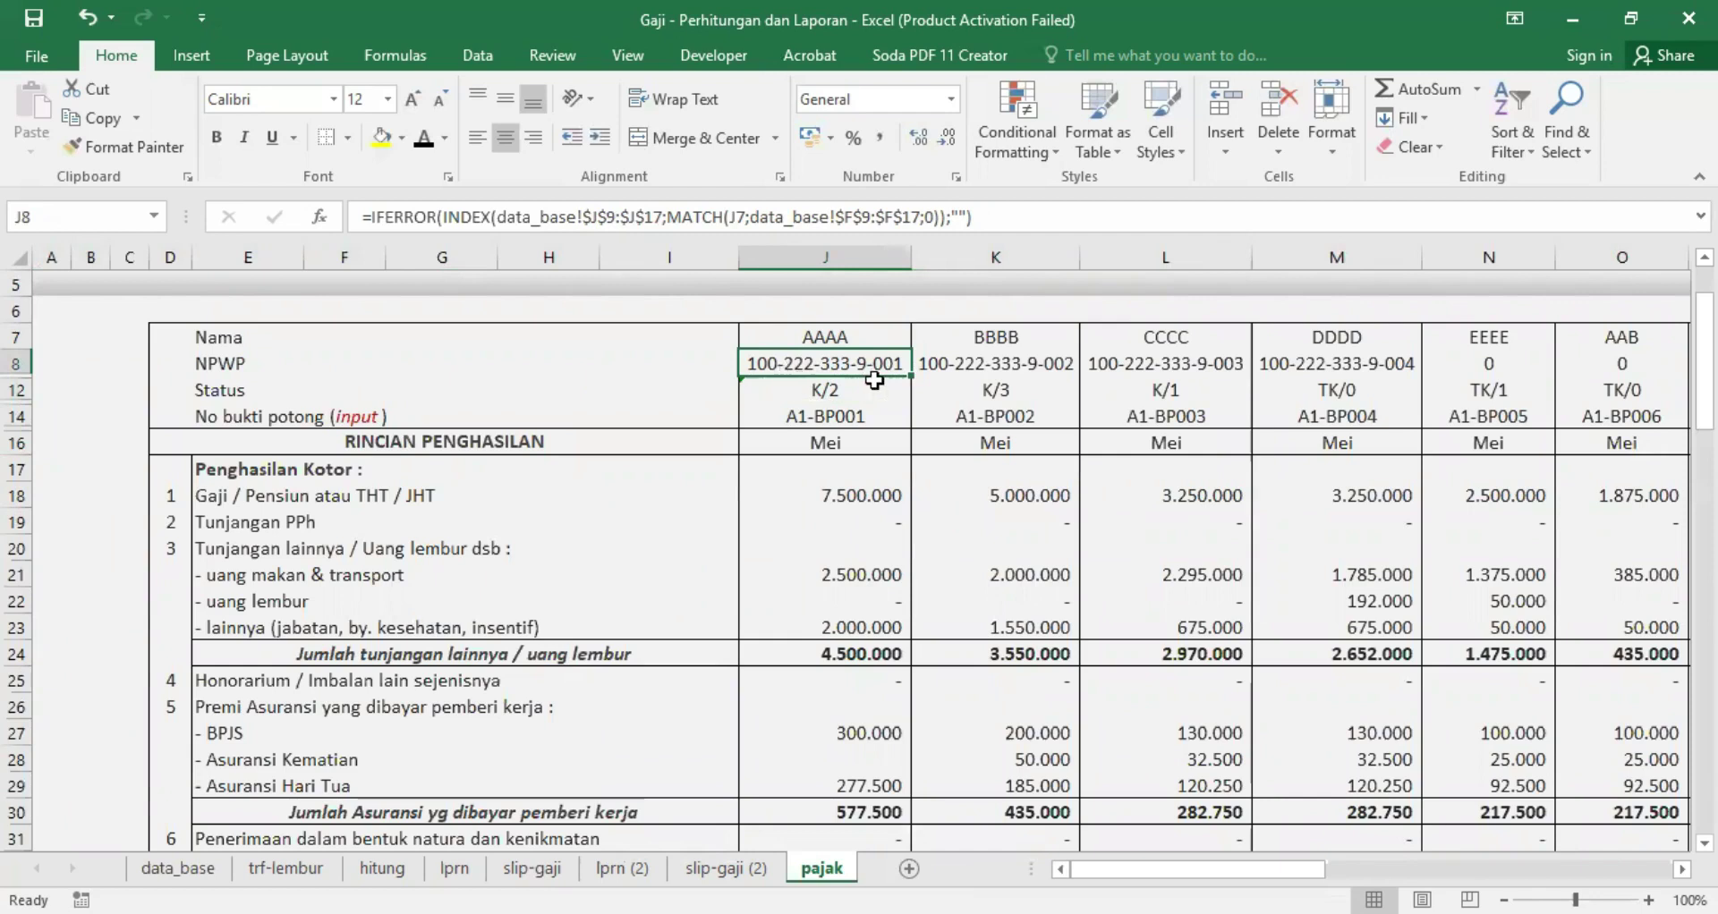
left_click(845, 418)
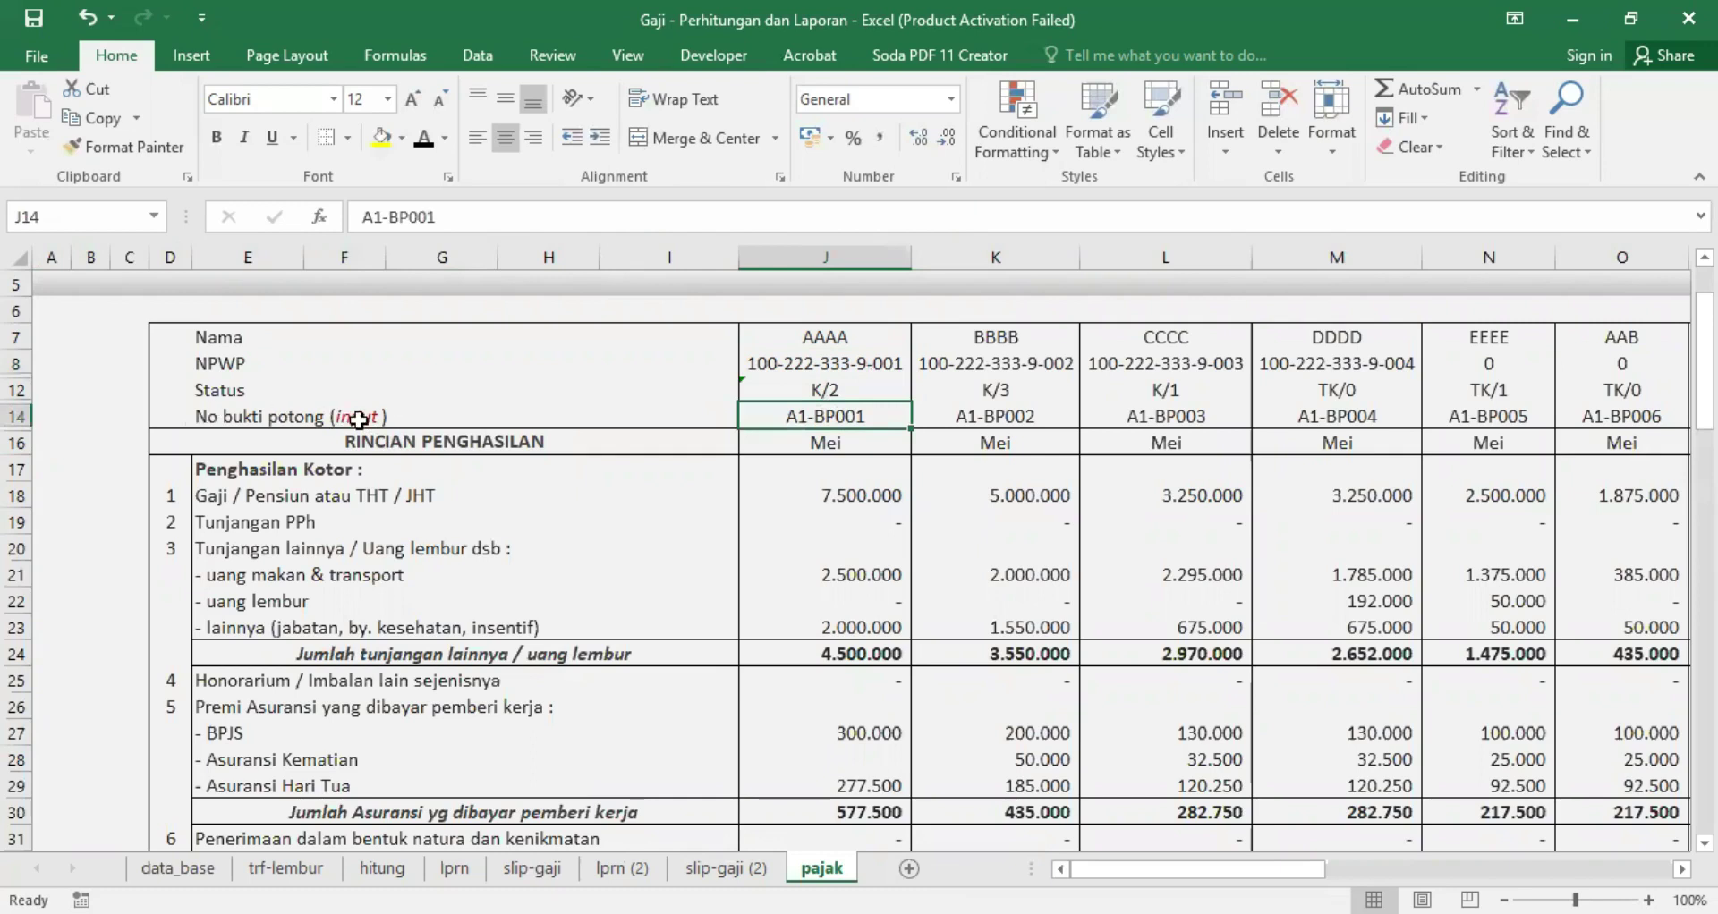
left_click(353, 424)
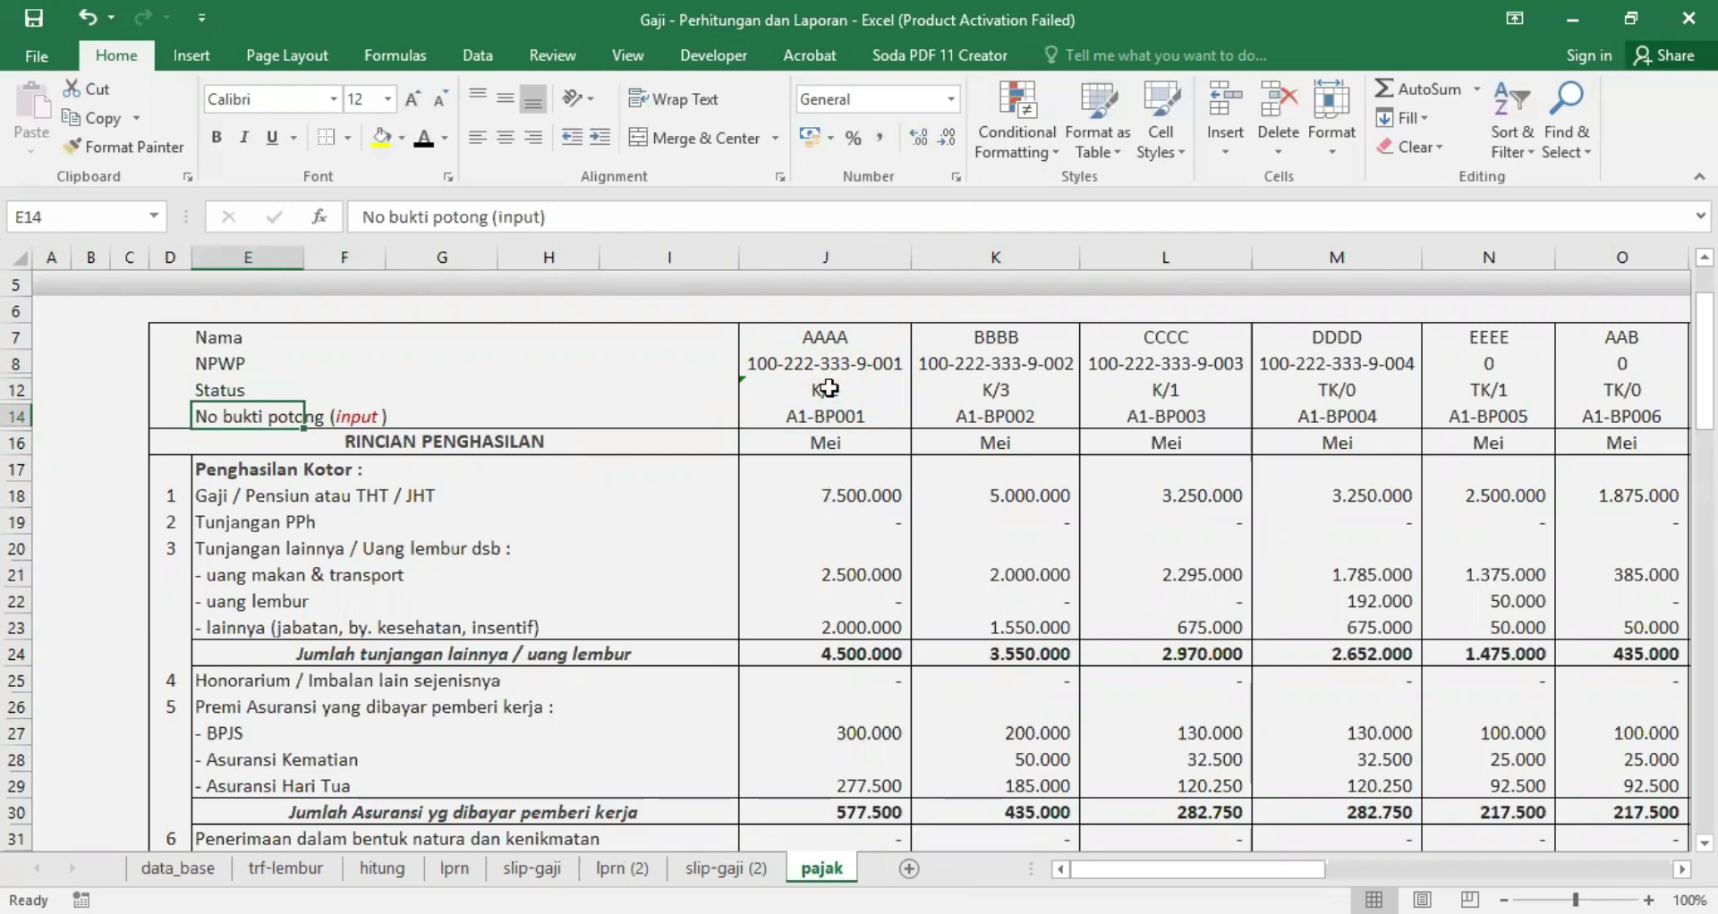
left_click(909, 398)
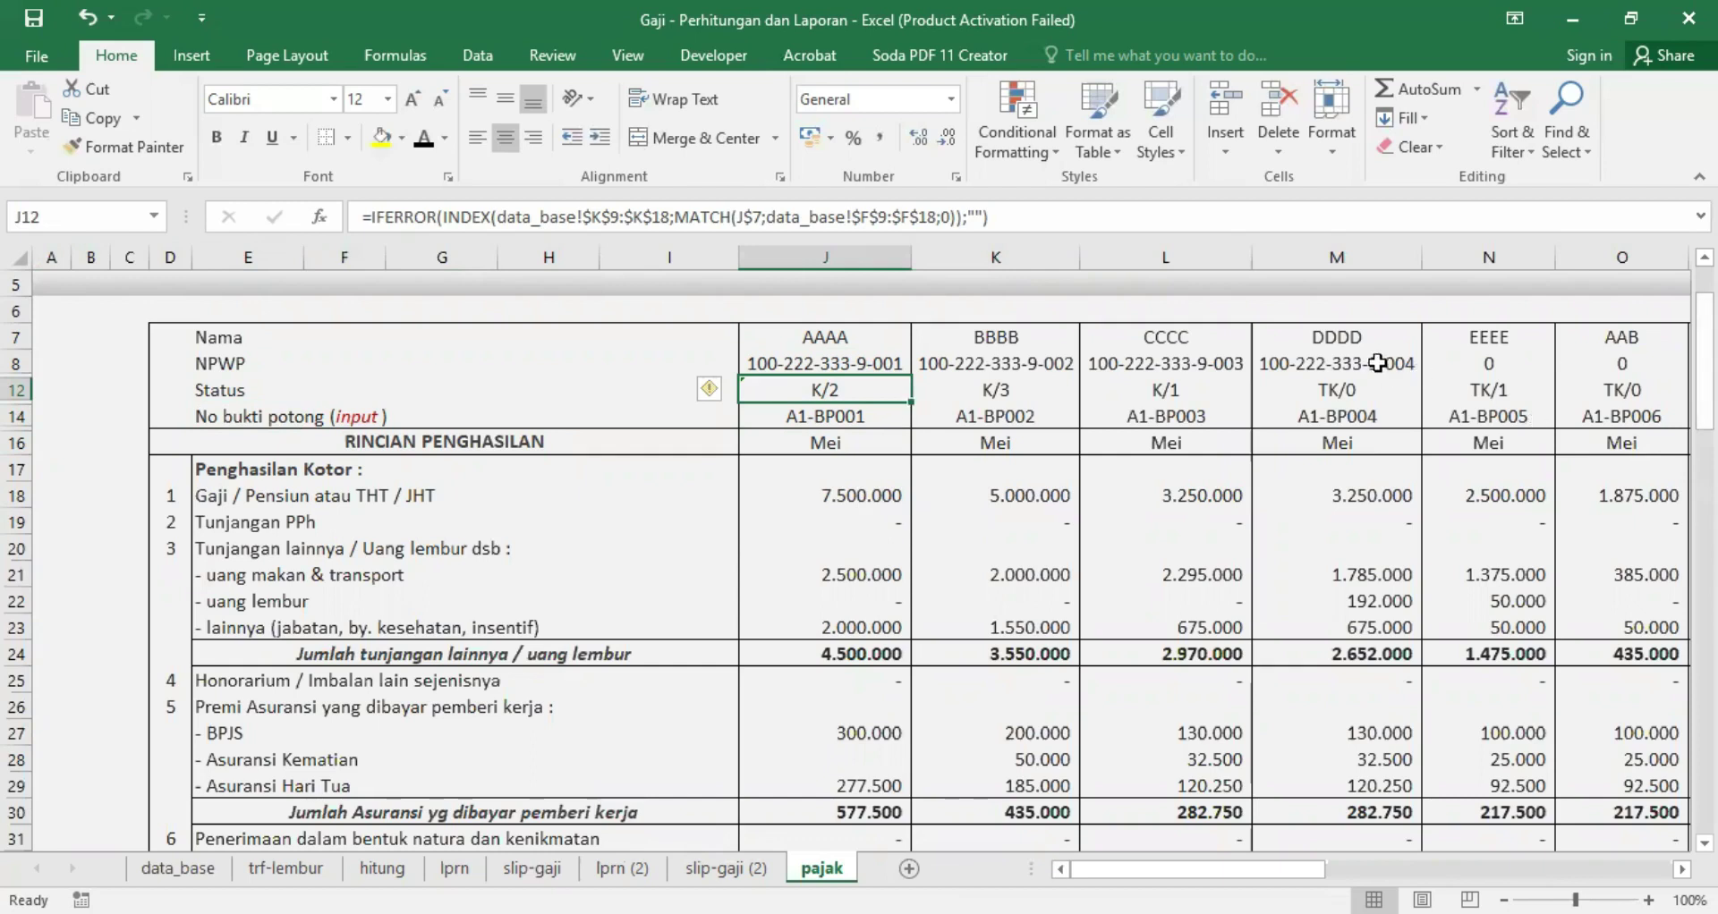
Step: Copy M8's NPWP formula across row 8 and check data_base for EEEE and AAB
left_click(1419, 374)
left_click(1521, 374, "shift")
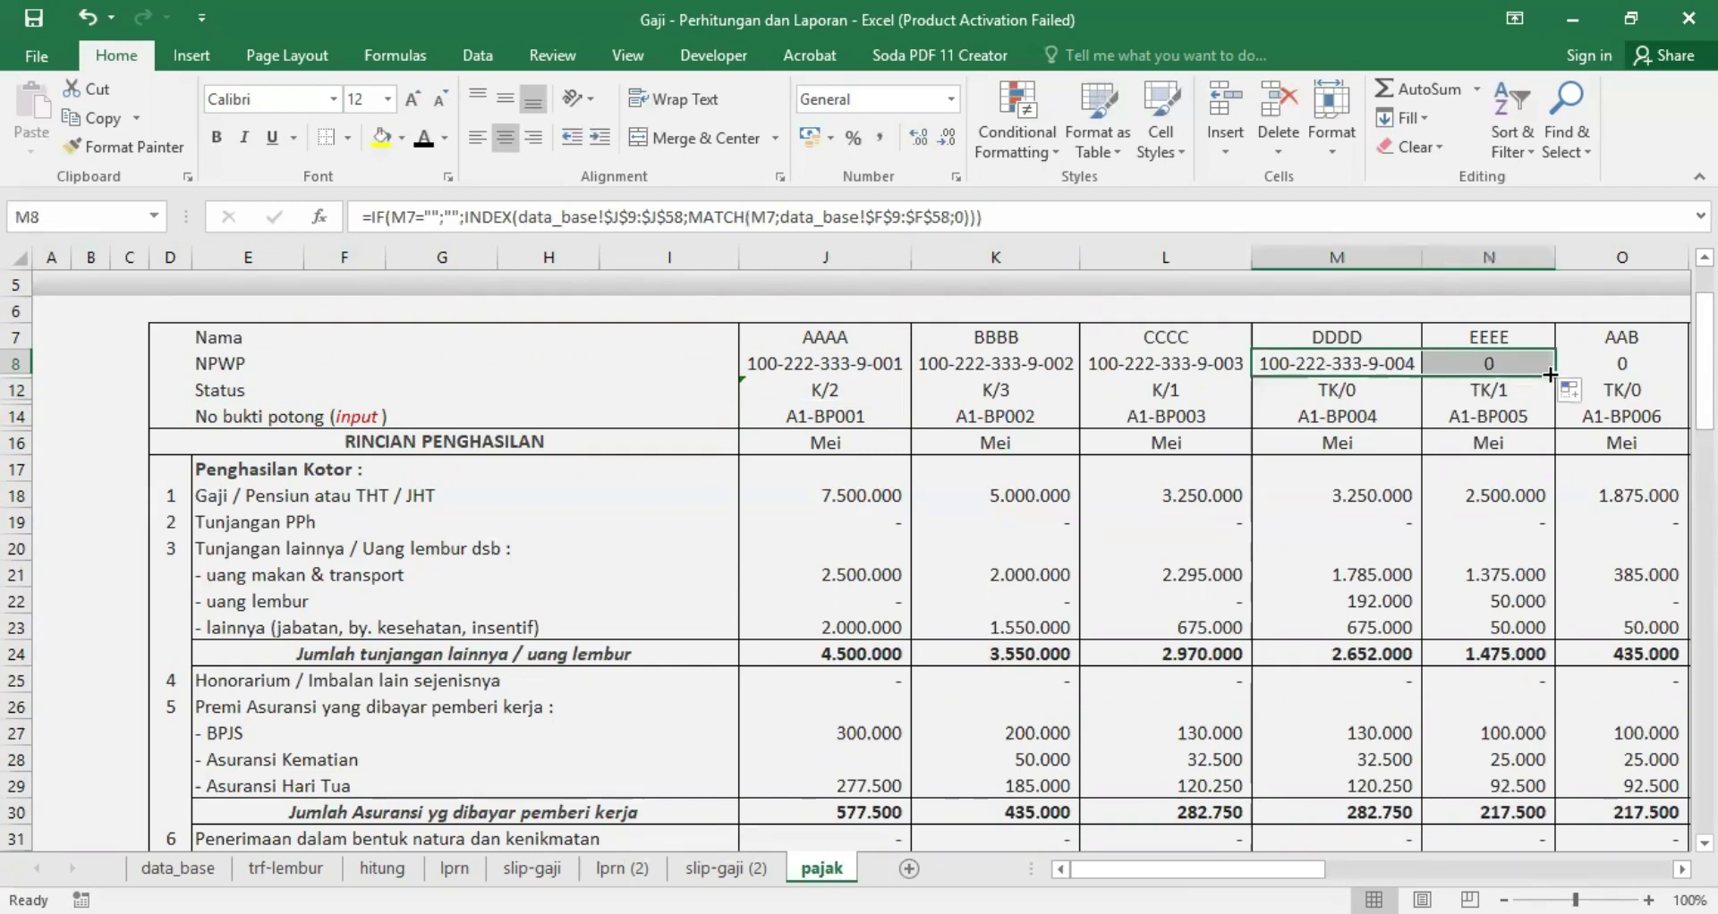
left_click_drag(1556, 376, 1655, 374)
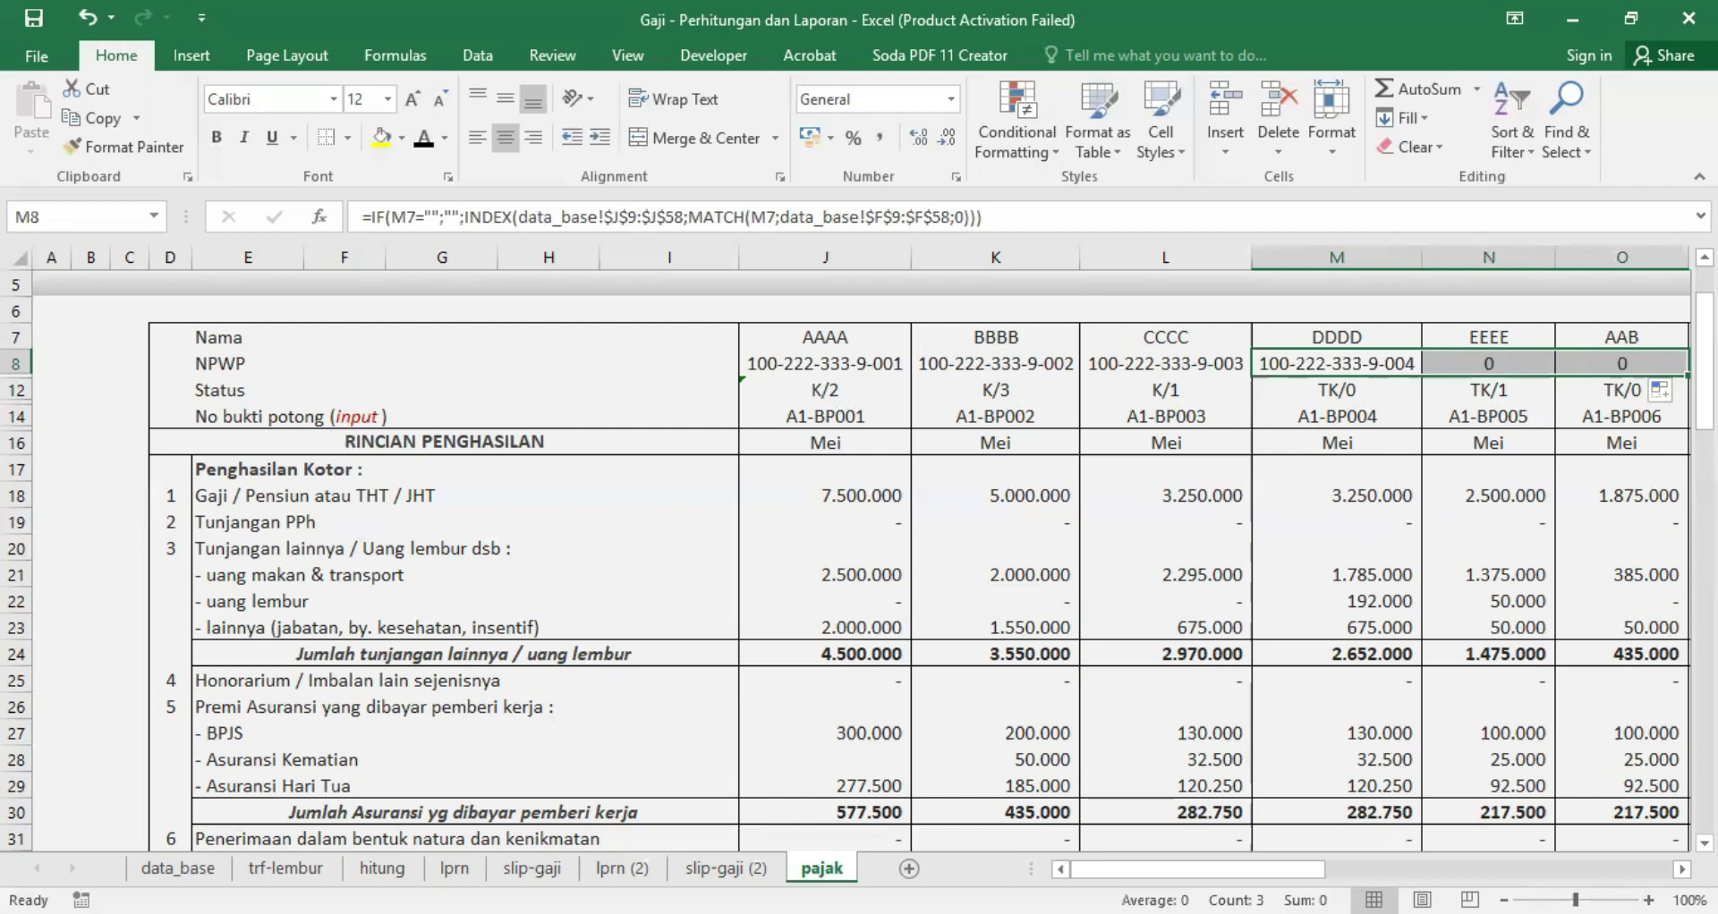
left_click(178, 868)
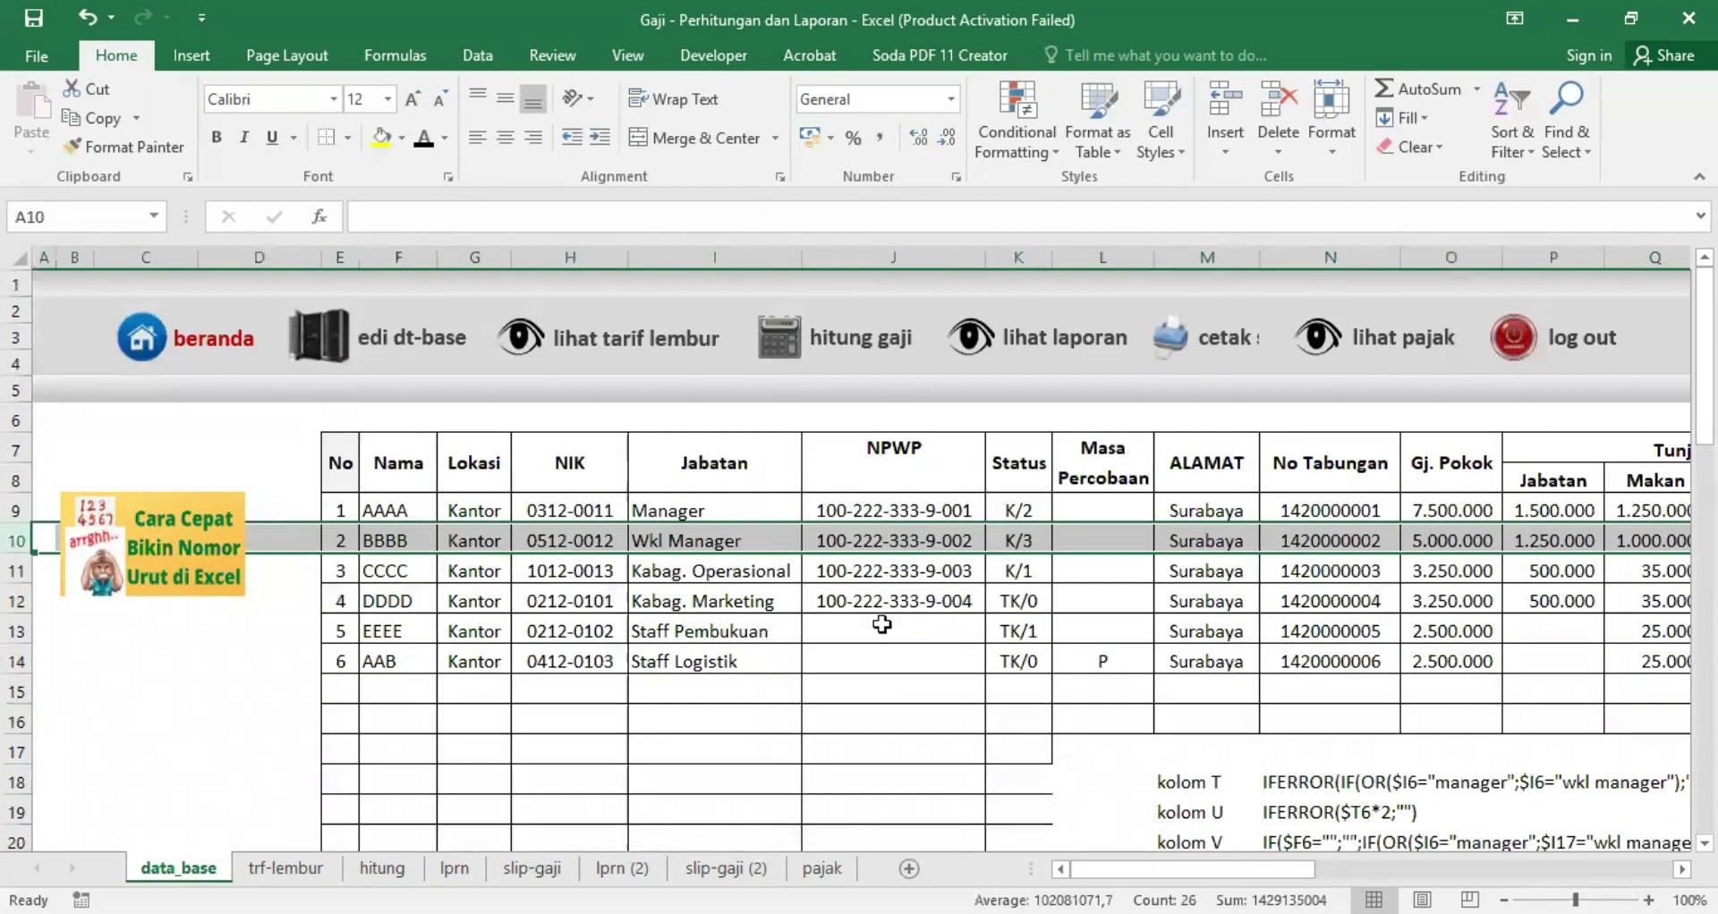
left_click(821, 868)
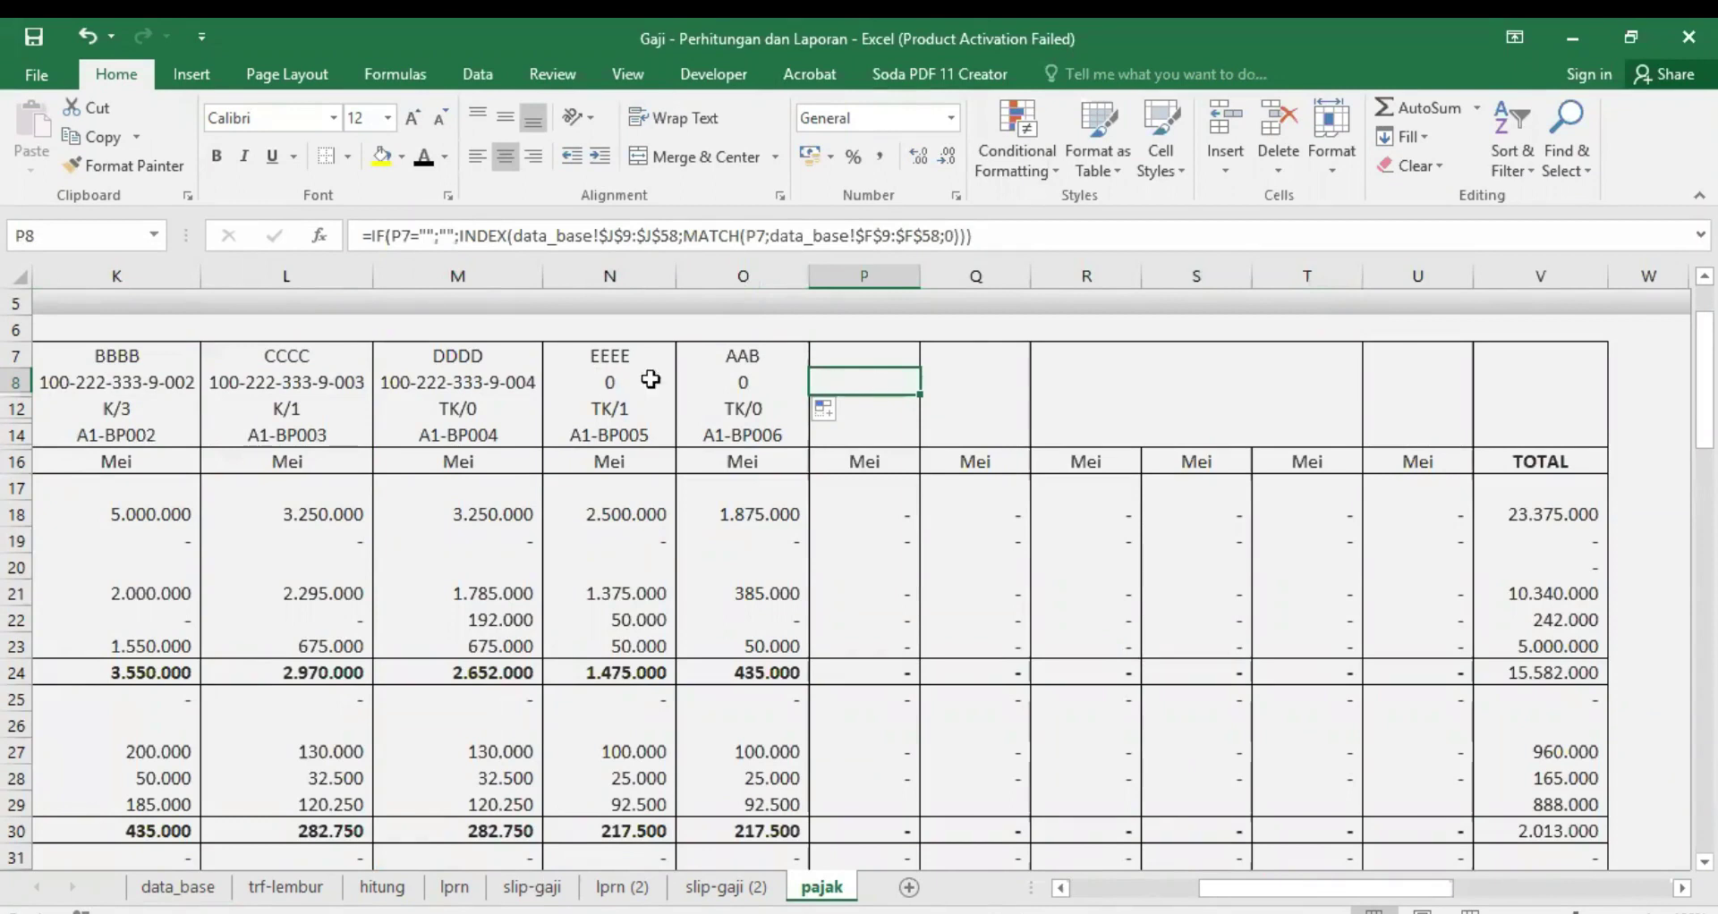
left_click(595, 384)
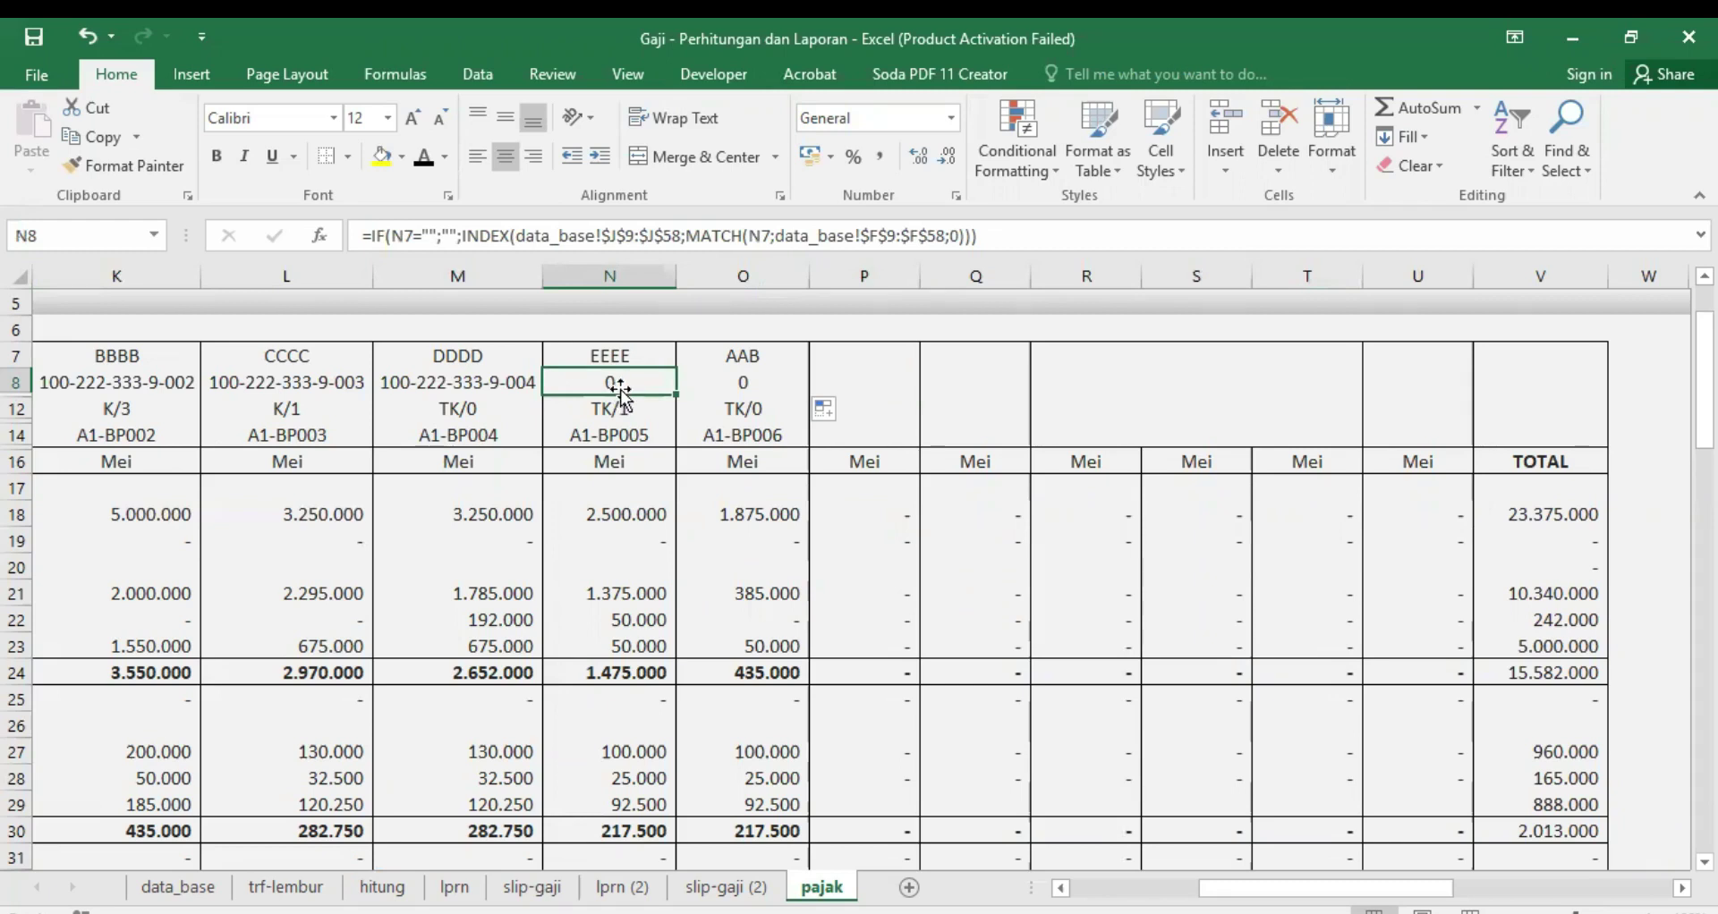
left_click(469, 386)
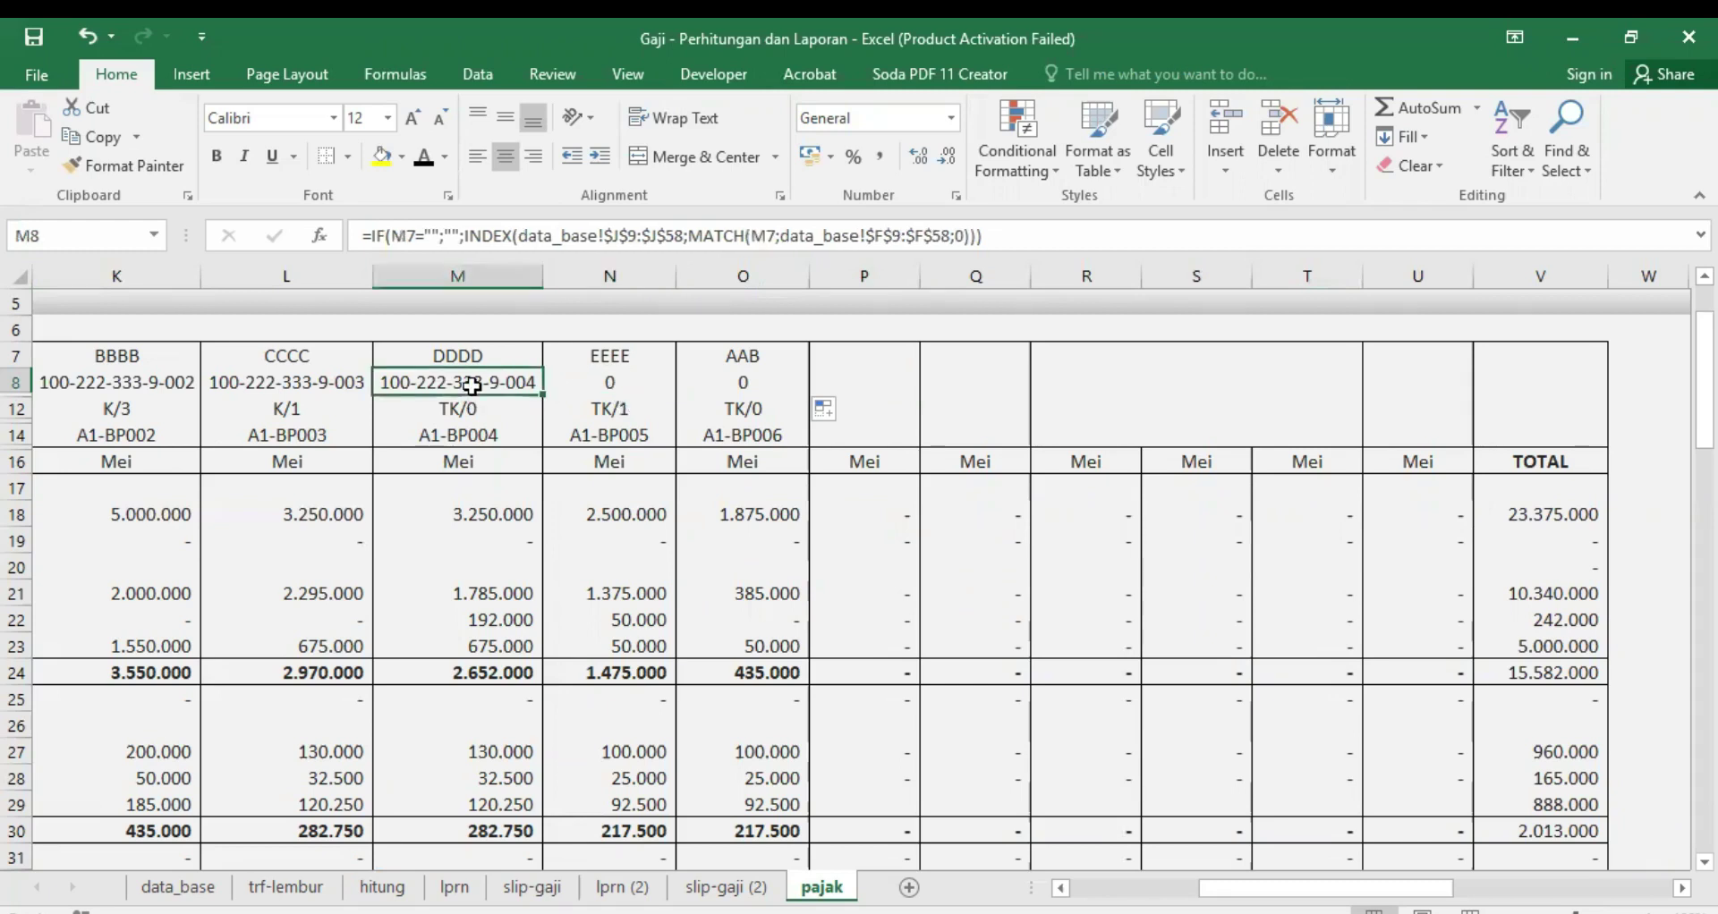
left_click(243, 386)
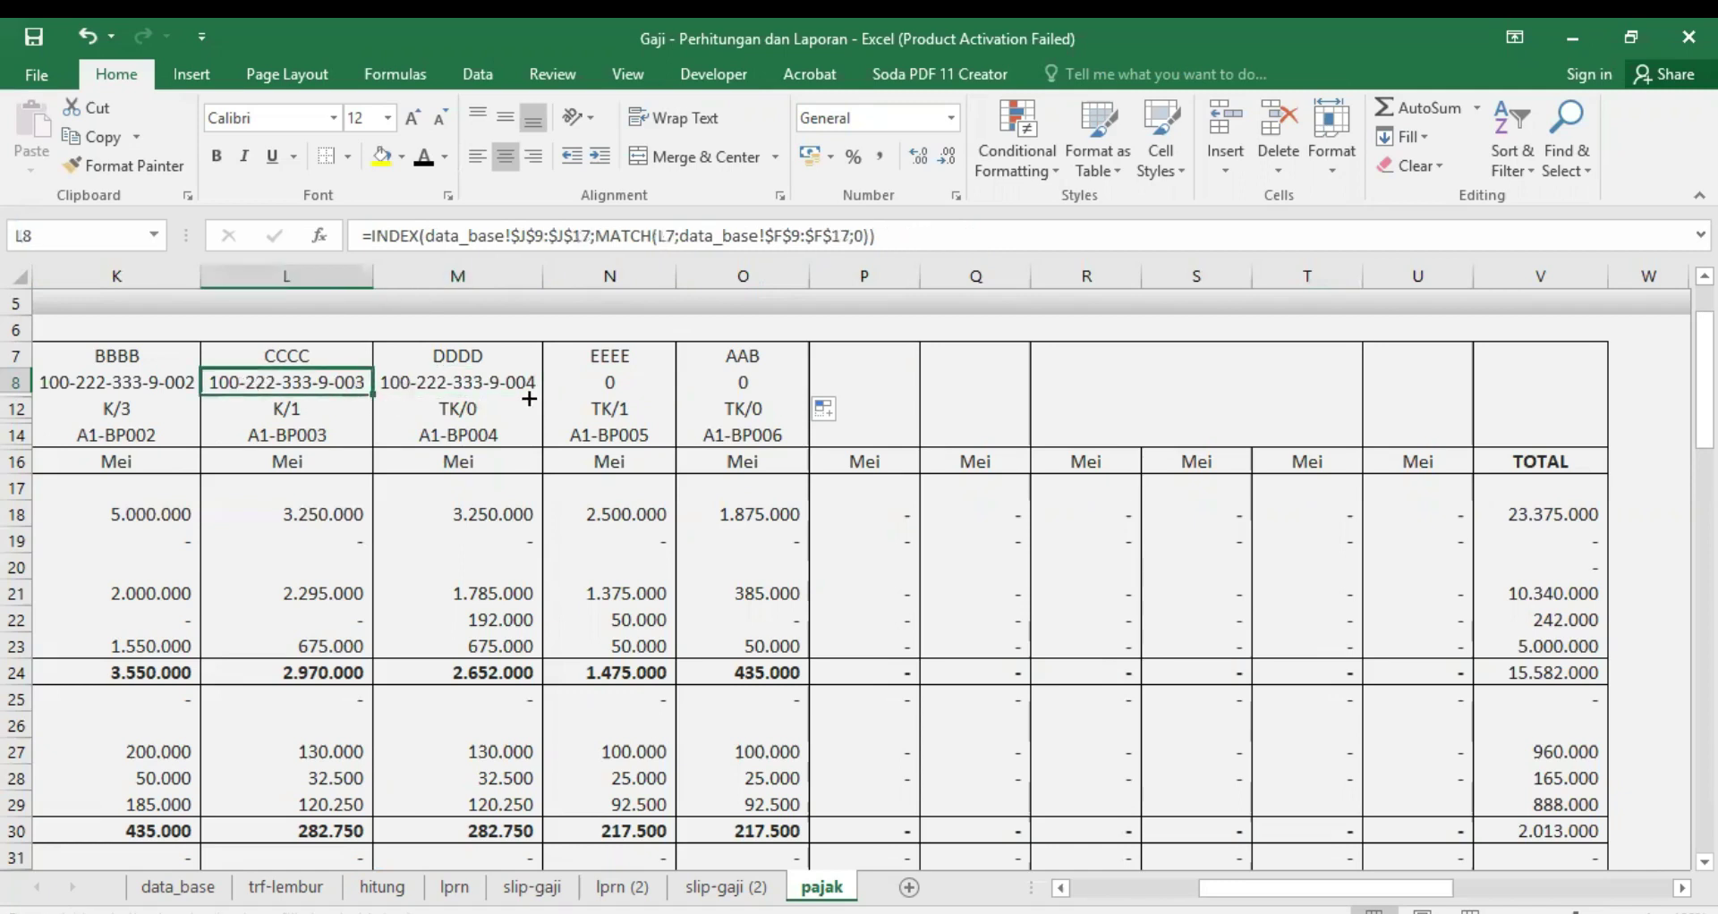
left_click_drag(527, 397, 787, 400)
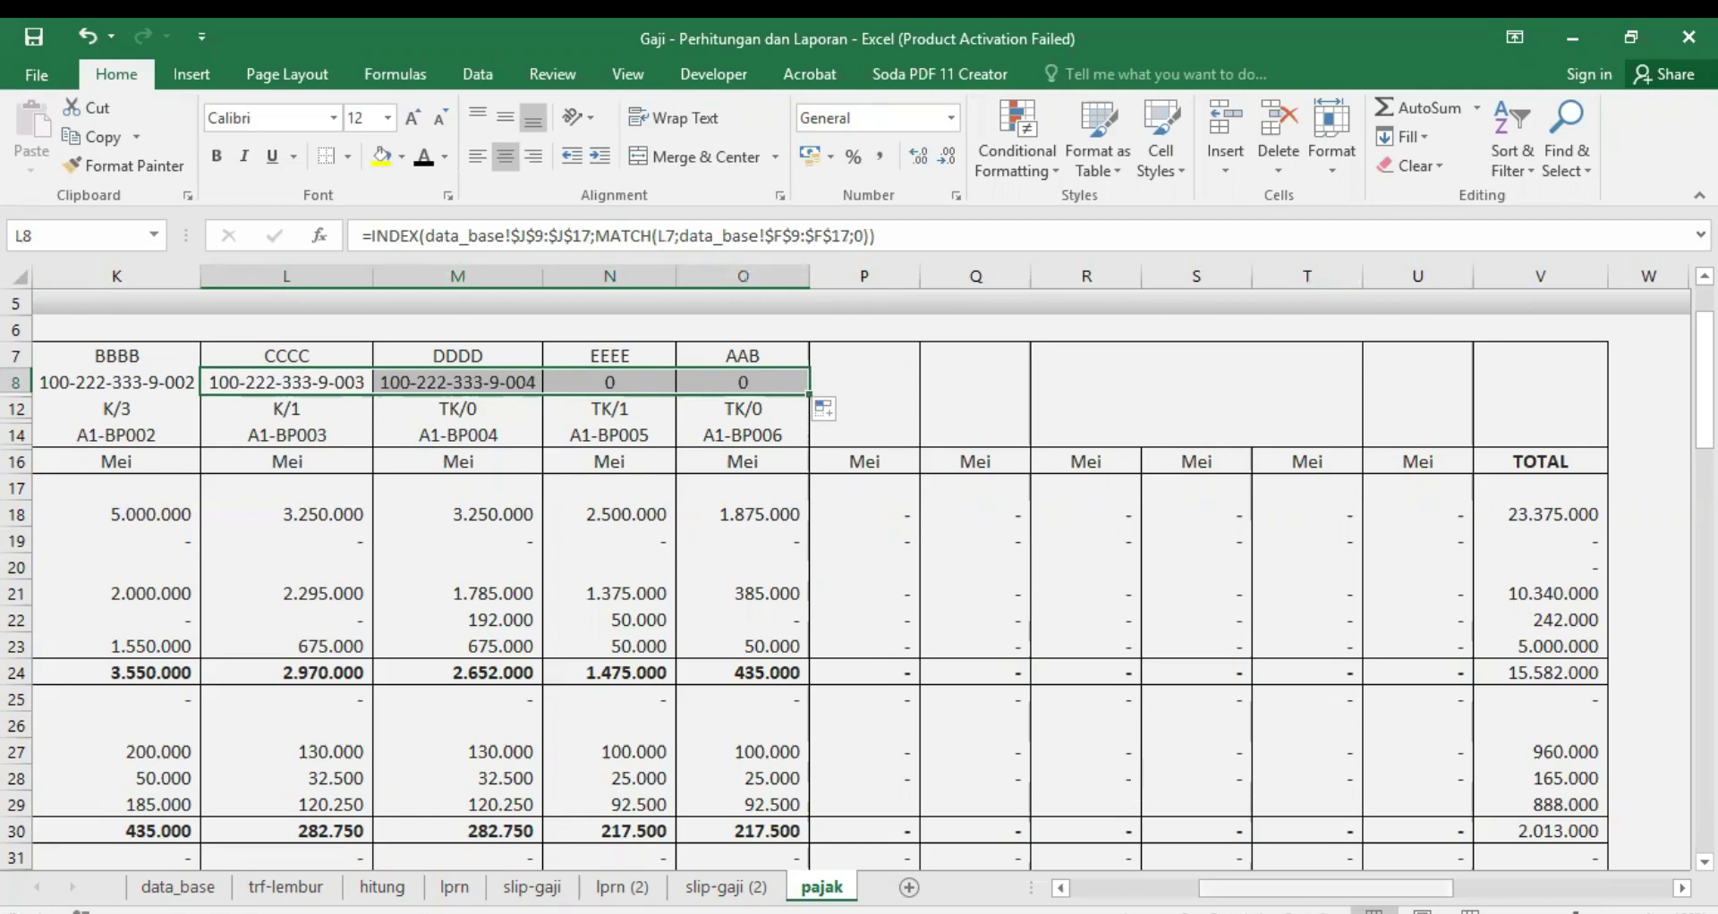
scroll(977, 402, "left", 1)
Step: Fill J8's IFERROR NPWP lookup across row 8 through column U, blanking P8 onward
left_click_drag(1066, 404, 1056, 398)
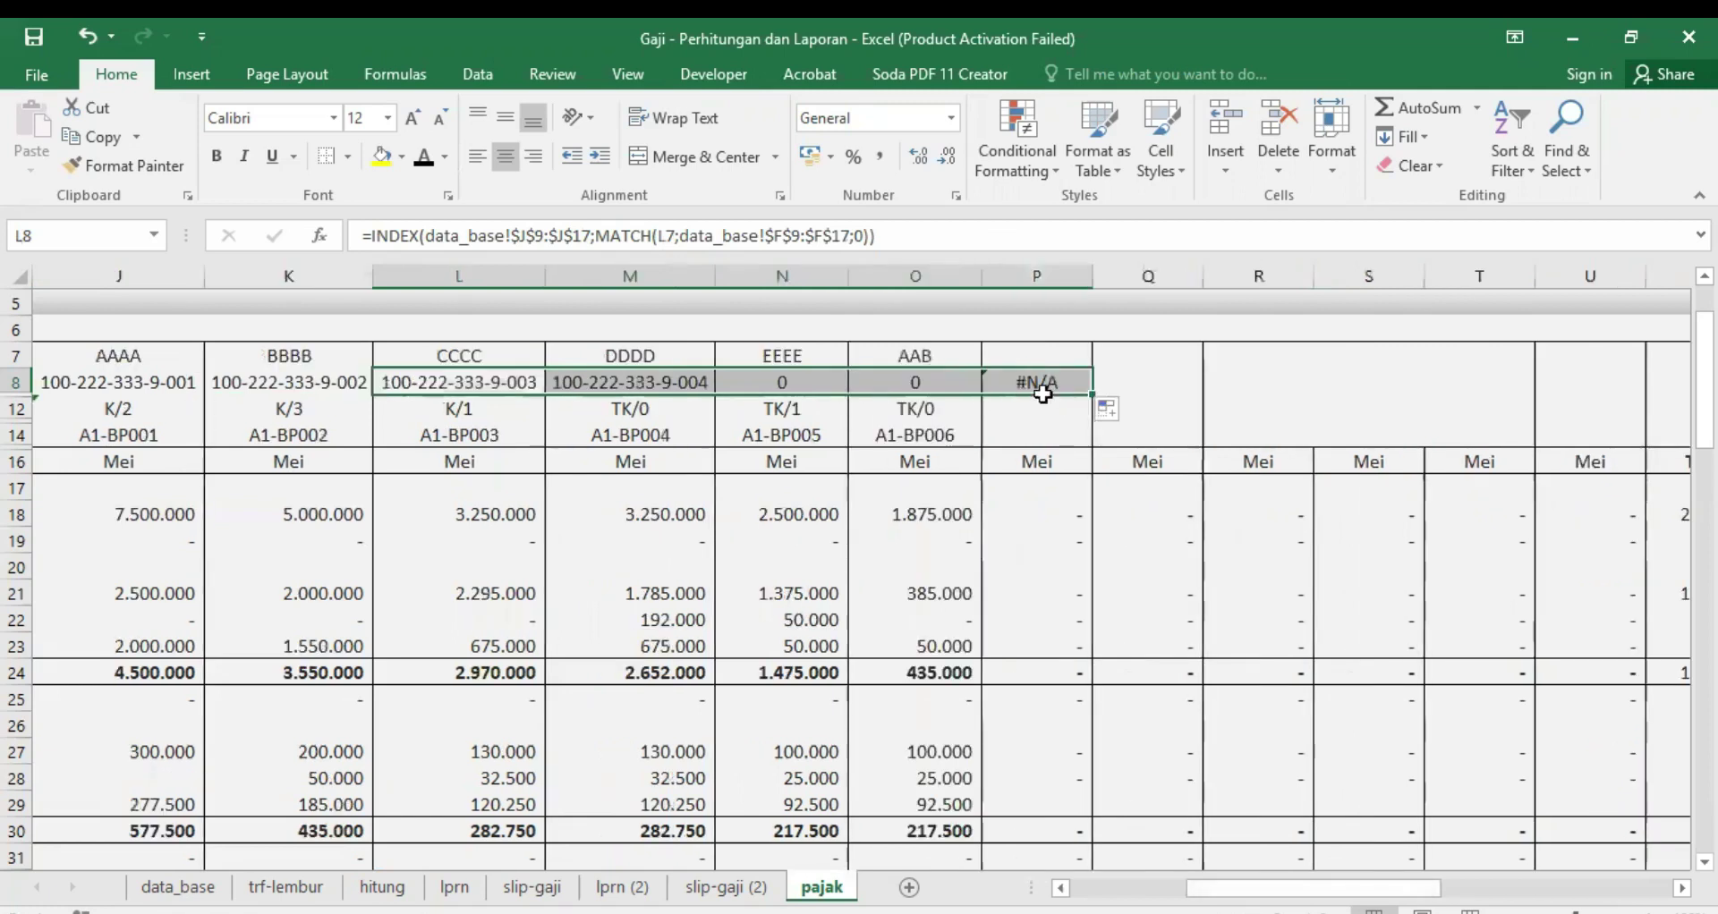
left_click(1043, 380)
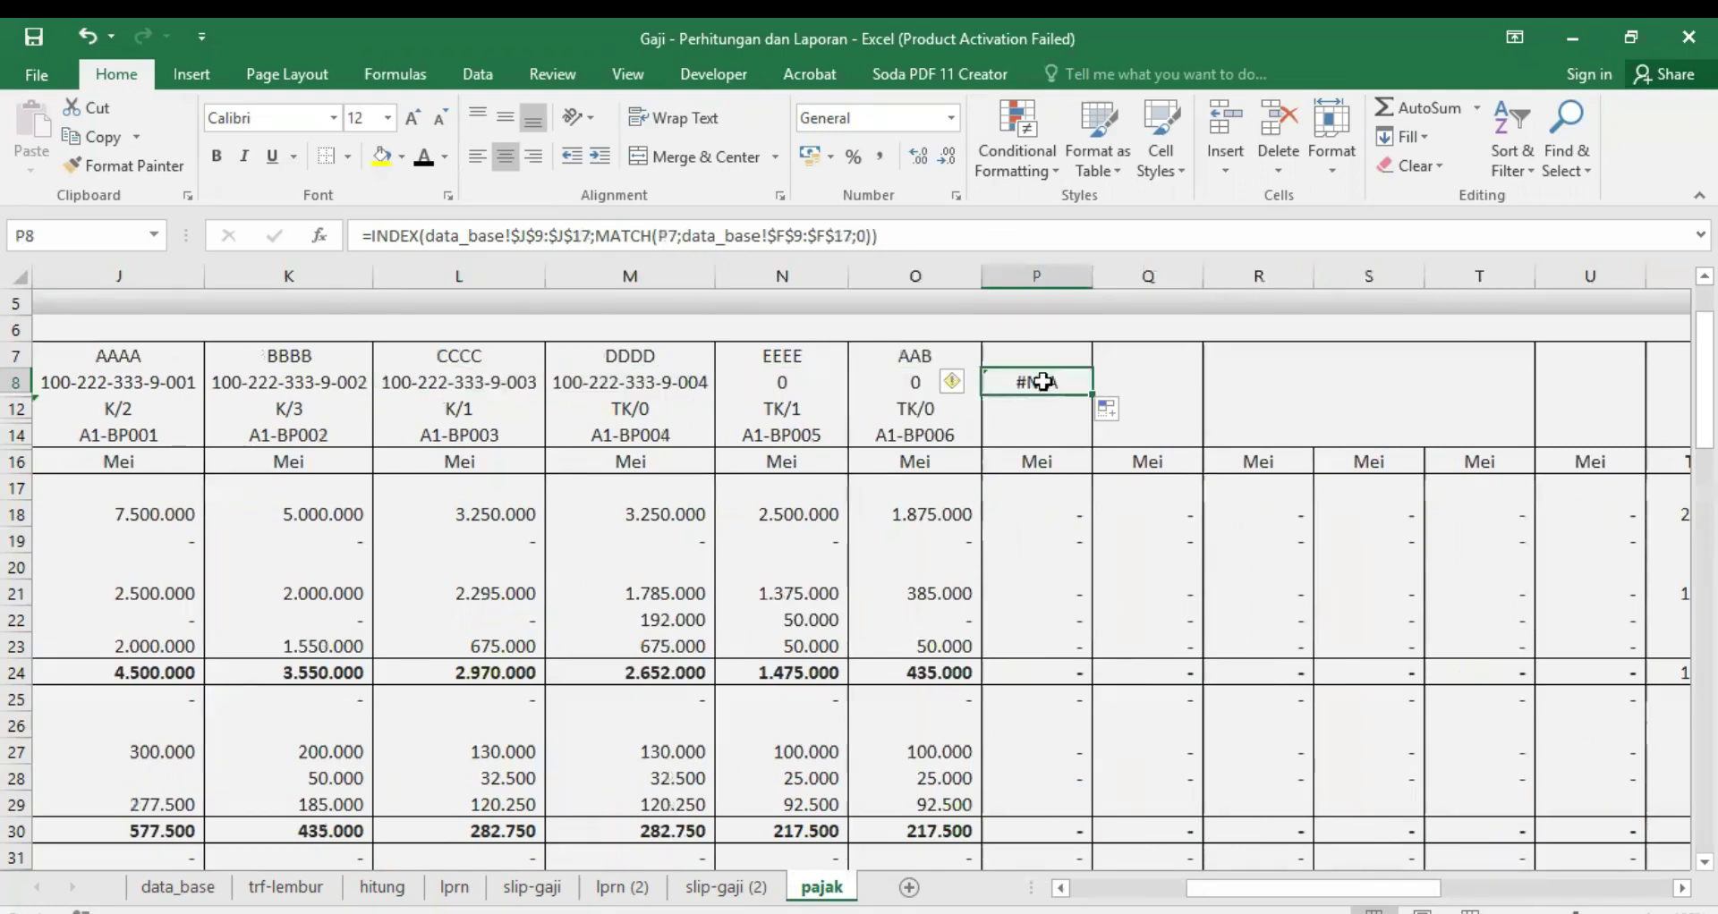
left_click(1047, 357)
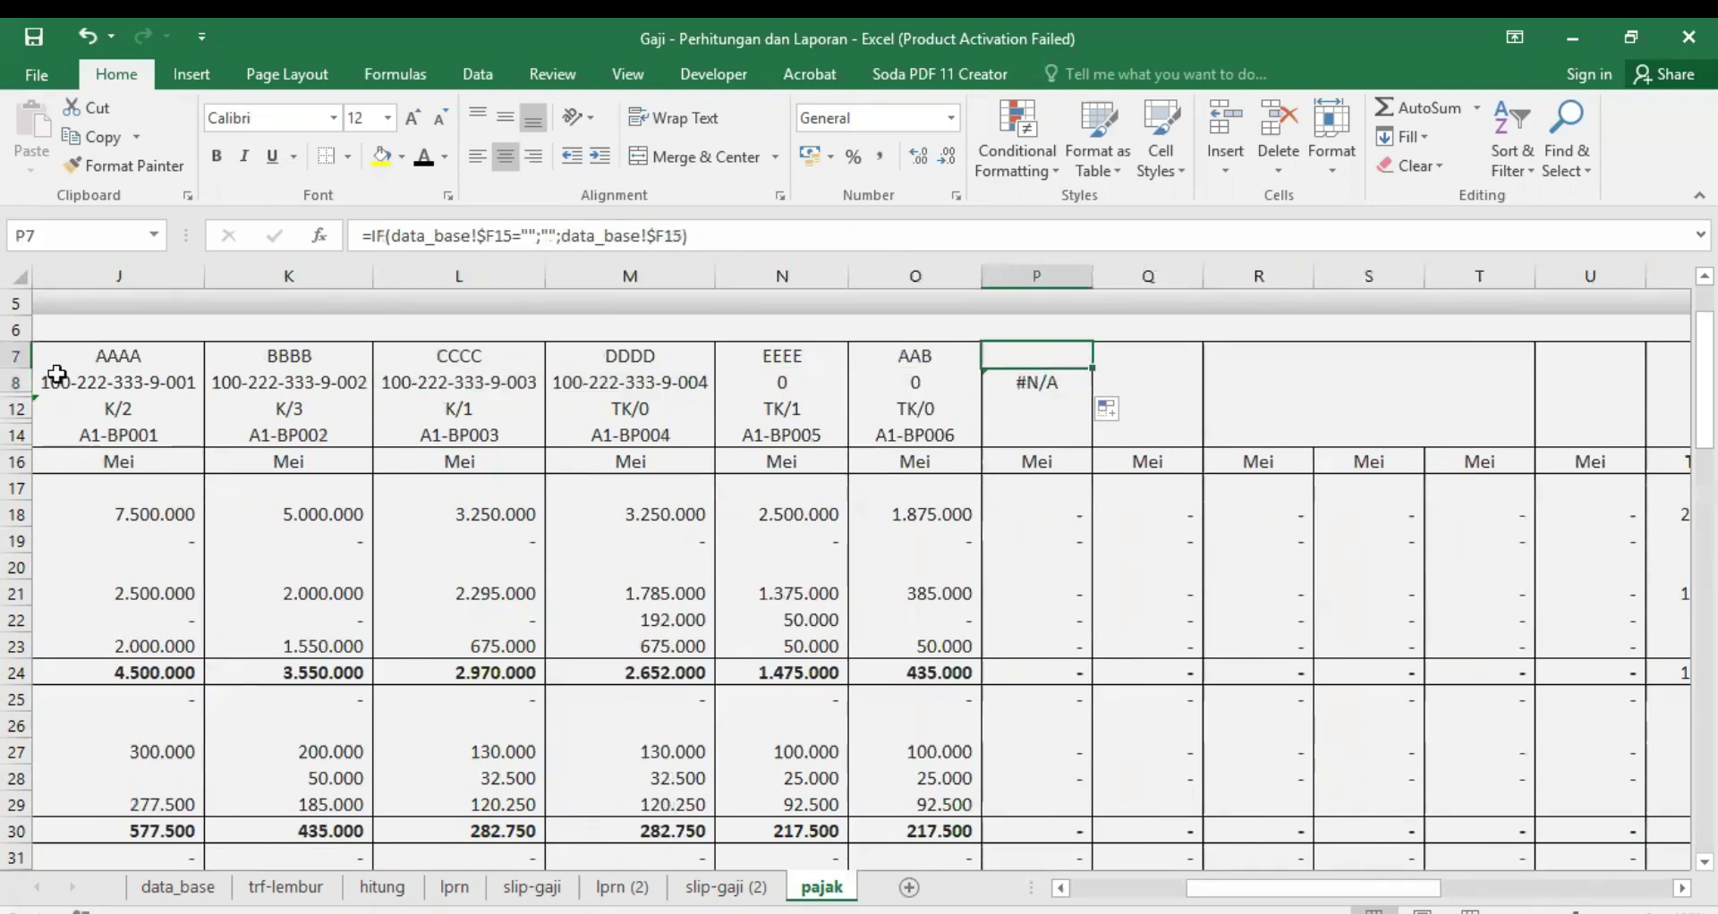
left_click(179, 382)
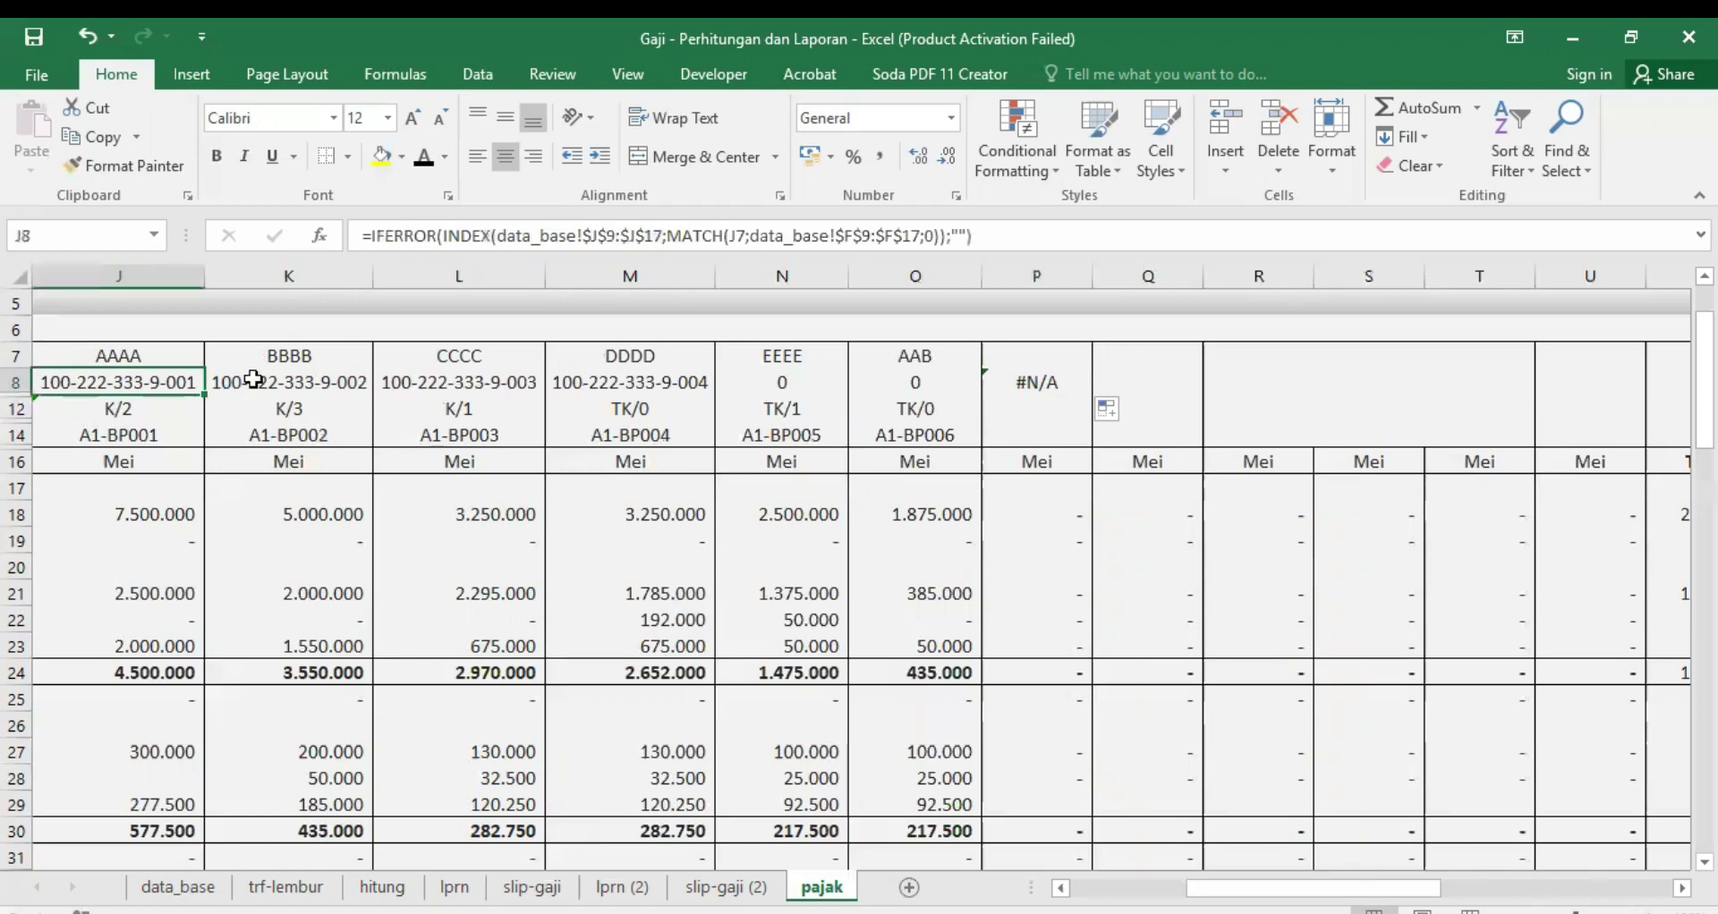
left_click_drag(202, 399, 1070, 409)
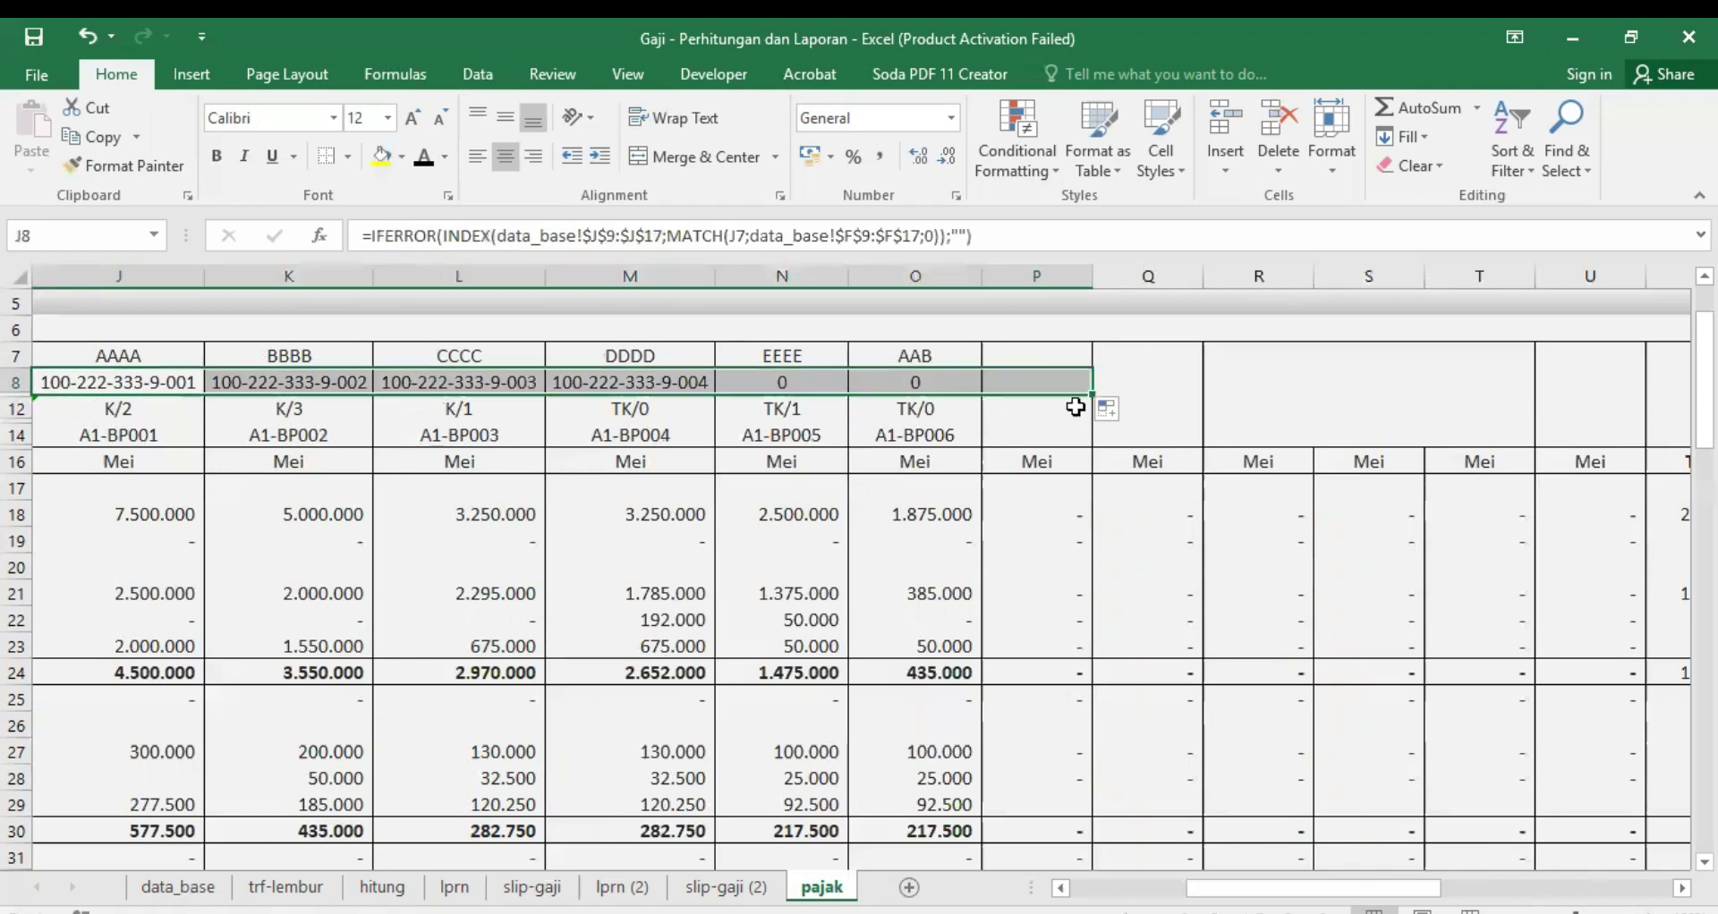
left_click_drag(1499, 394, 1615, 384)
left_click(769, 379)
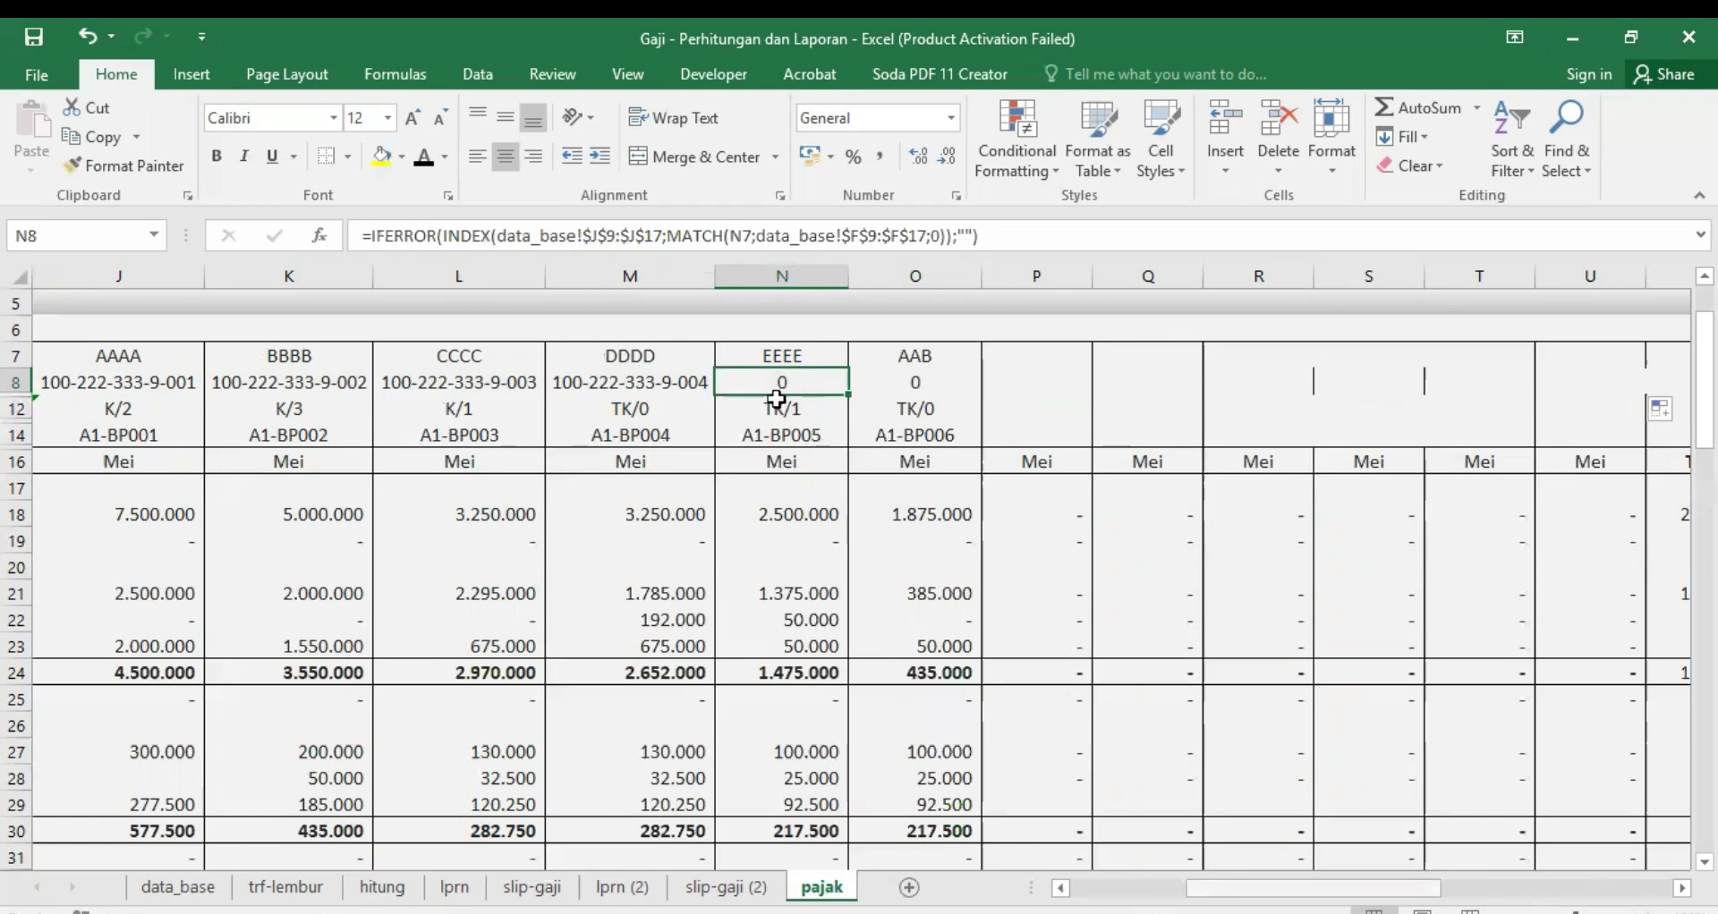
scroll(787, 420, "left", 3)
left_click(792, 412)
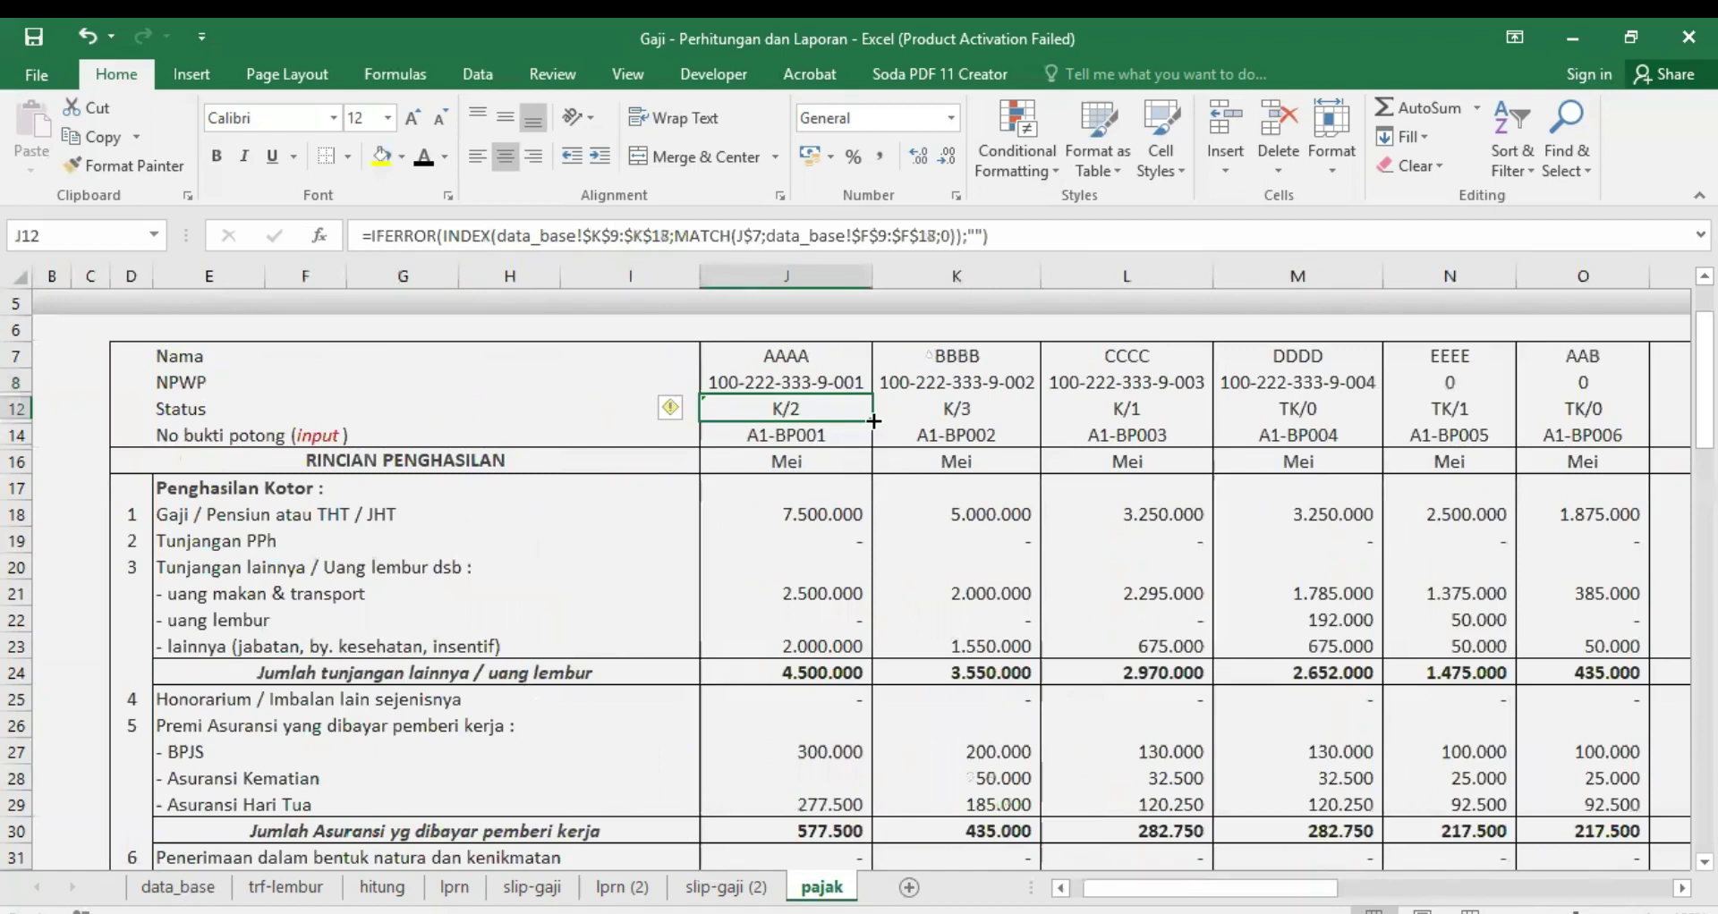
Step: Copy J12's status lookup across row 12, showing K/2, K/3, K/1, TK/0, TK/1, TK/0
mouse_move(1422, 424)
left_mouse_down()
mouse_move(1592, 419)
mouse_move(1476, 419)
left_mouse_up()
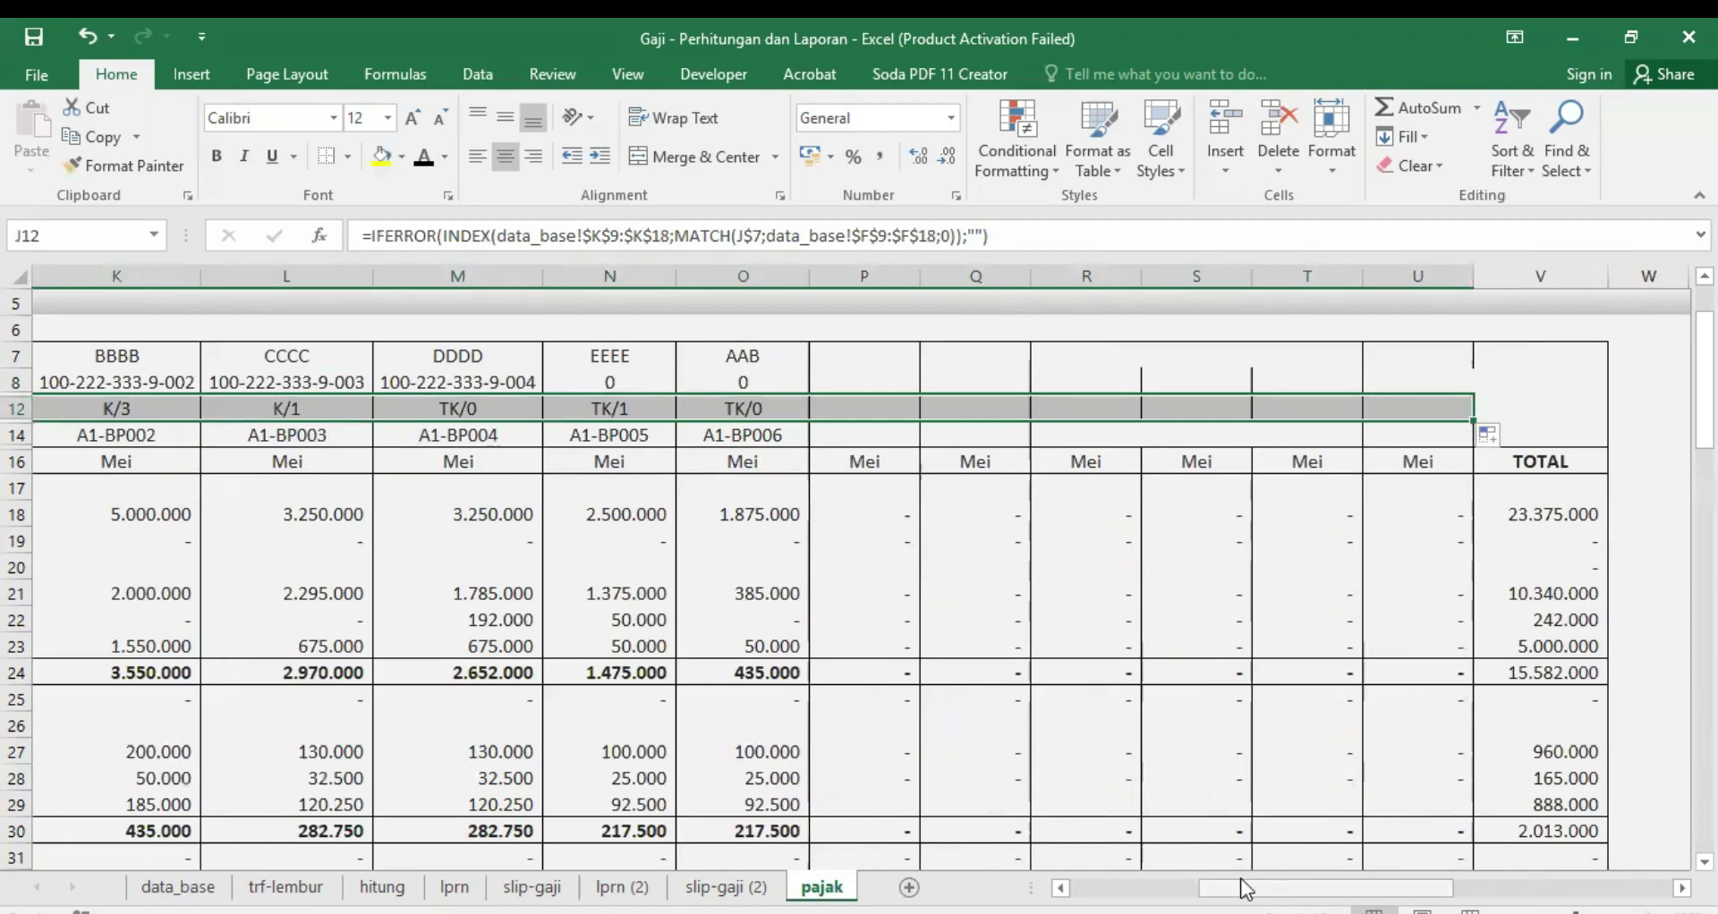
scroll(721, 437, "left", 4)
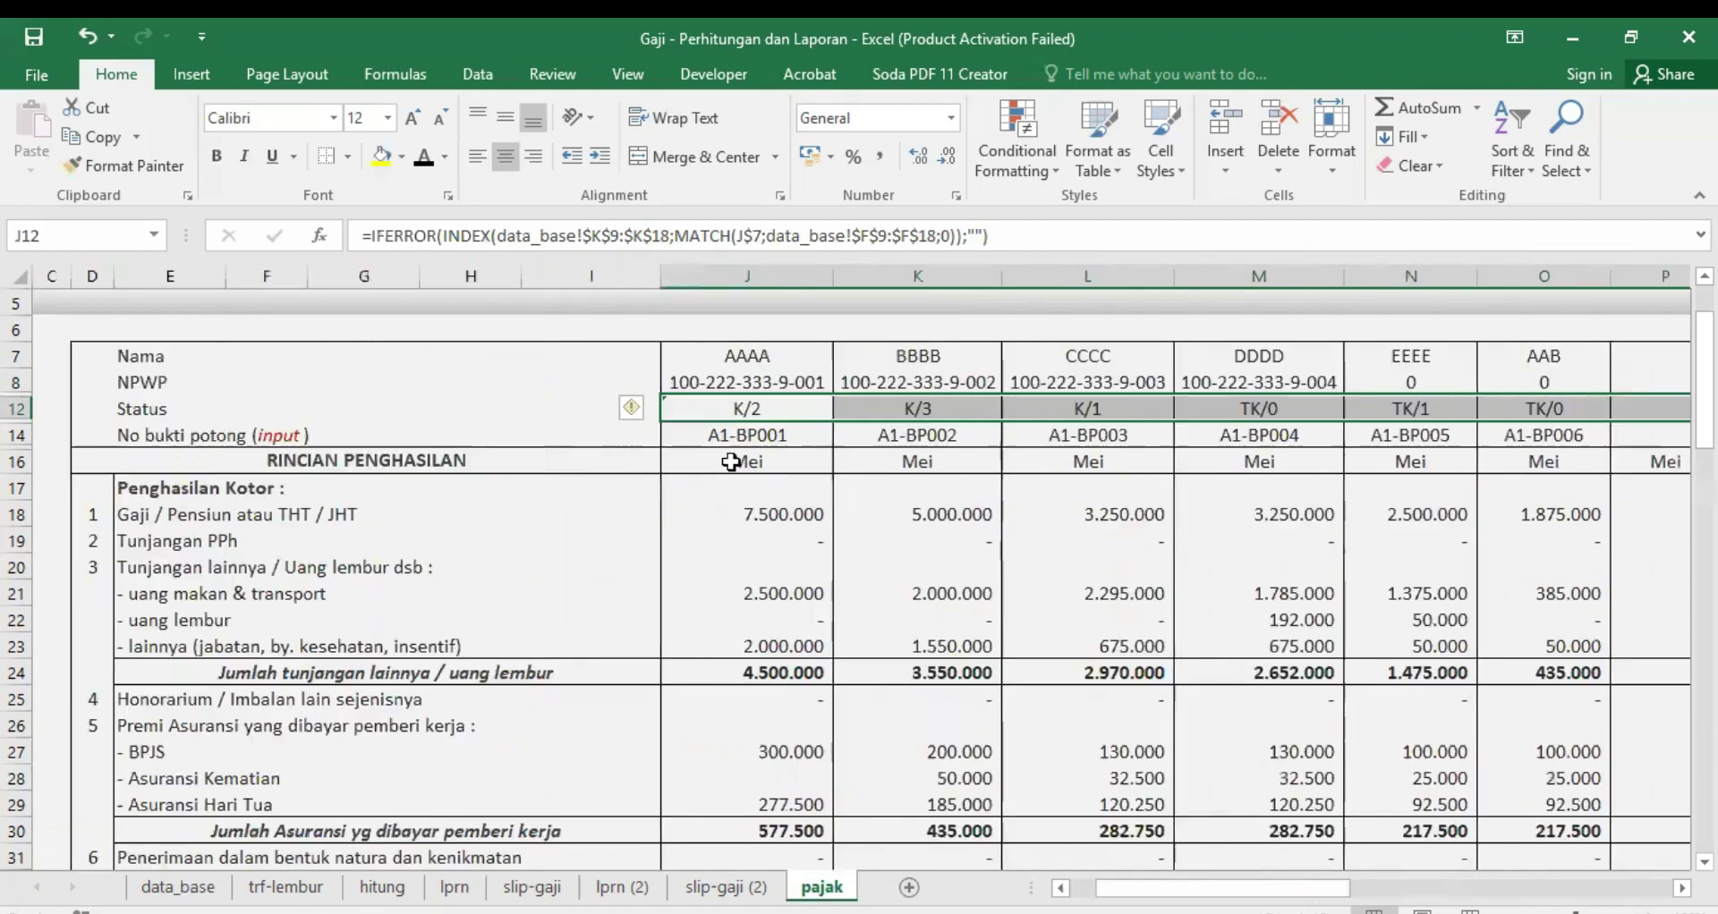
left_click(742, 462)
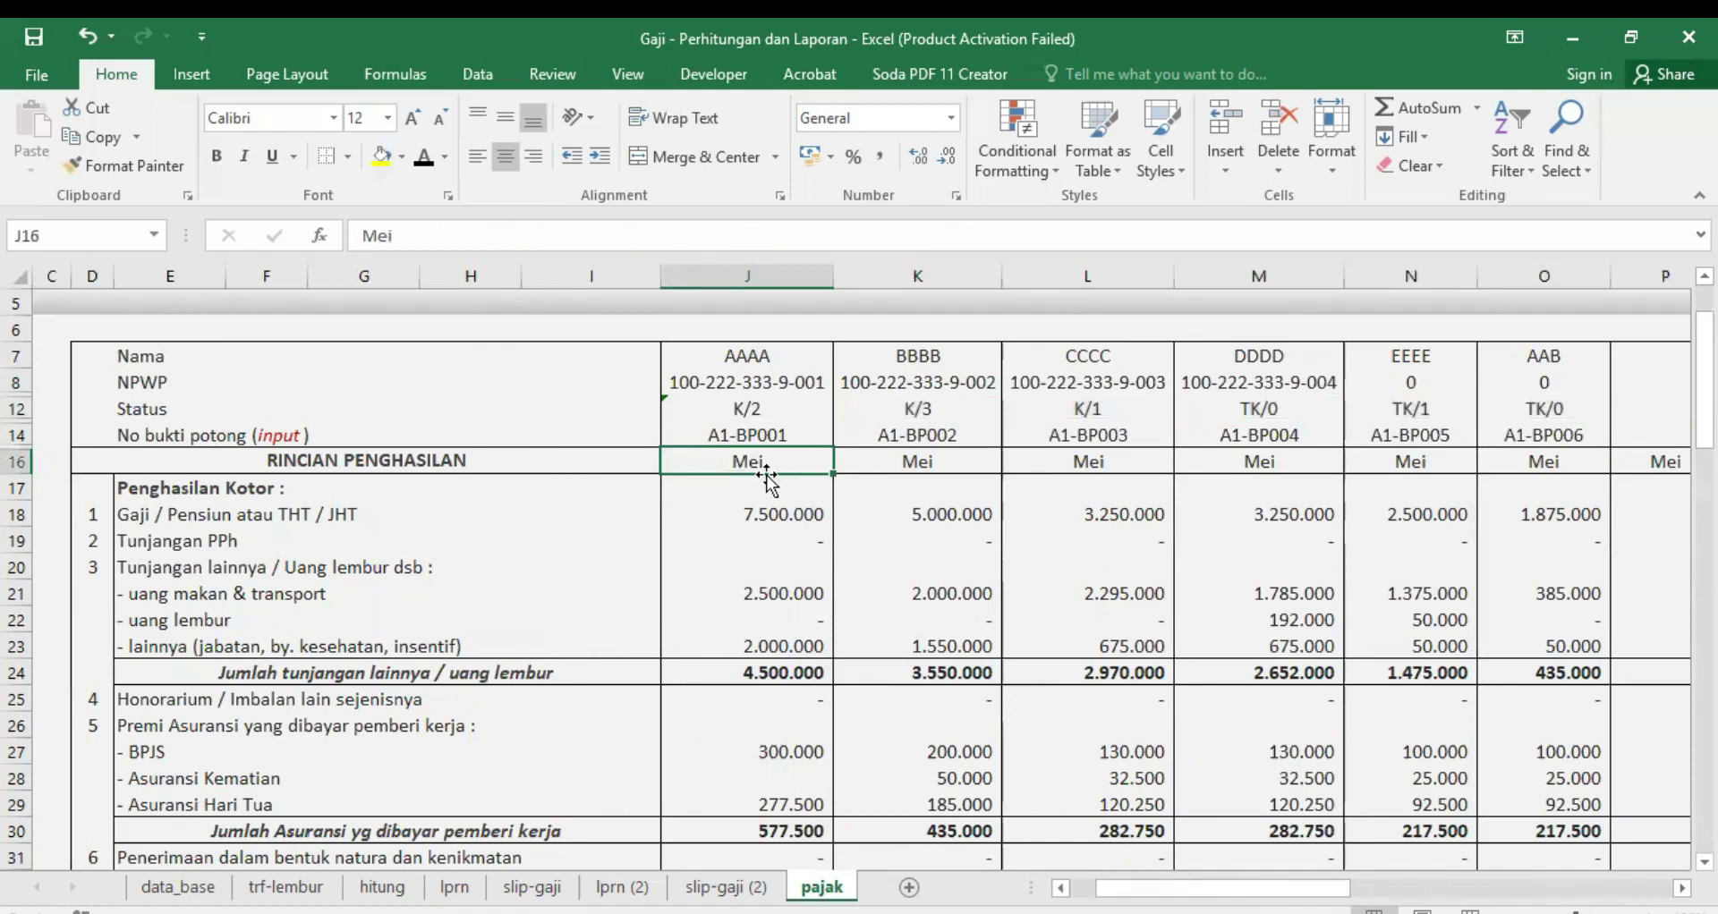
Step: Link month cell J16 to =hitung!E8, showing Mei
type("=hitung!")
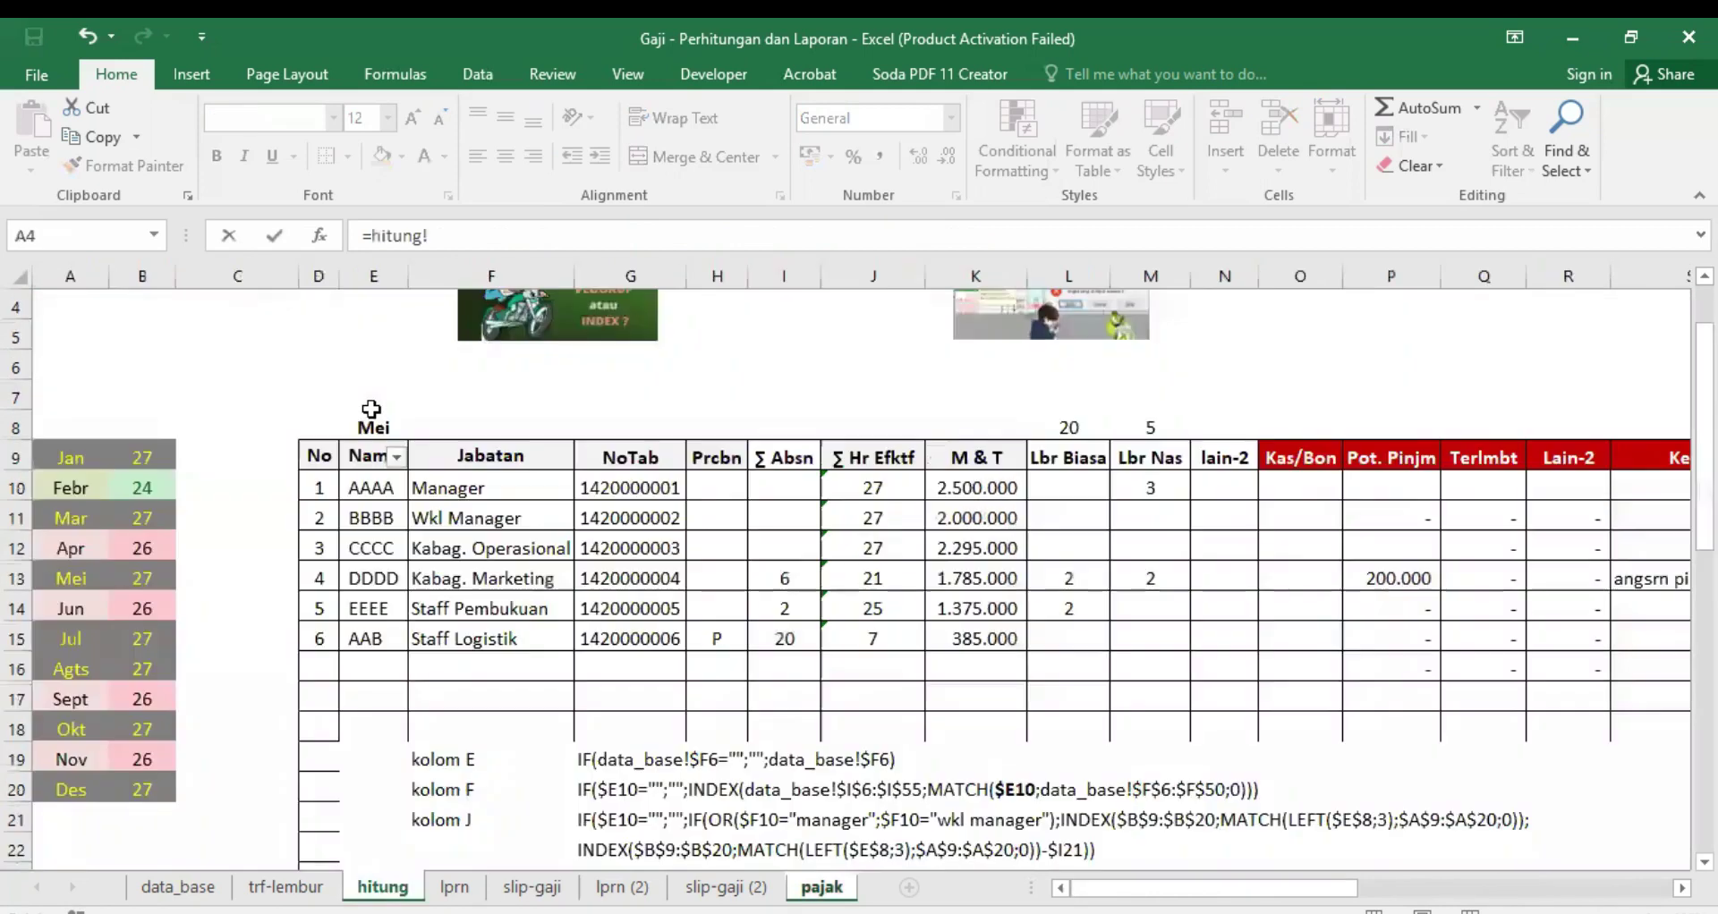
left_click(374, 427)
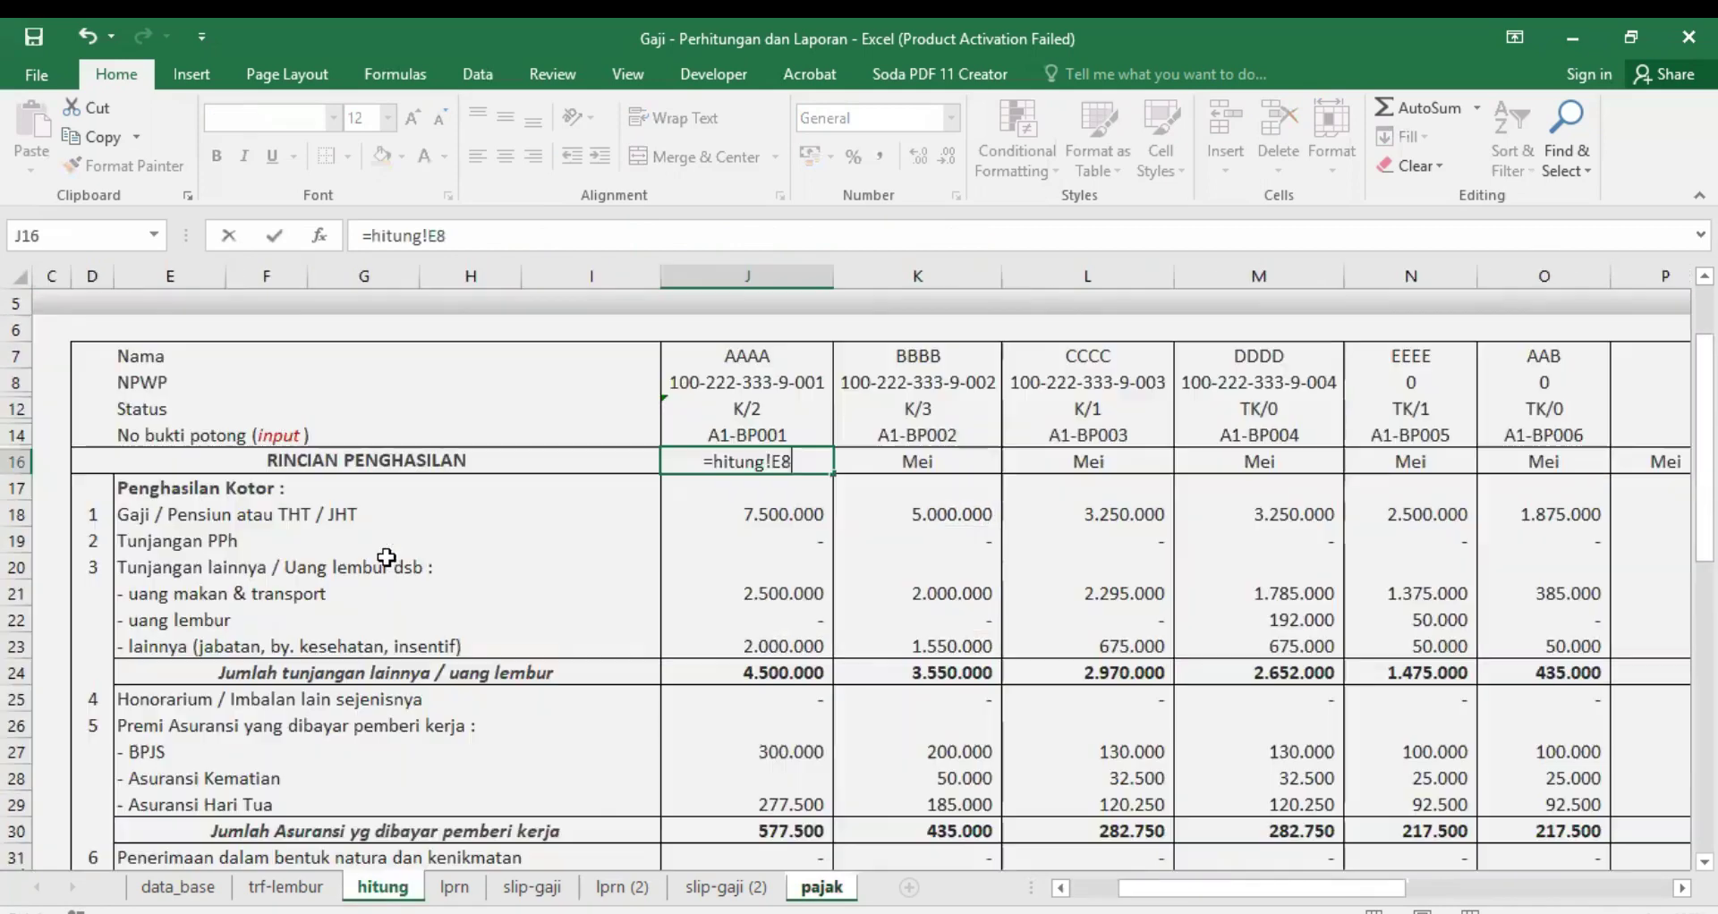
key("Return")
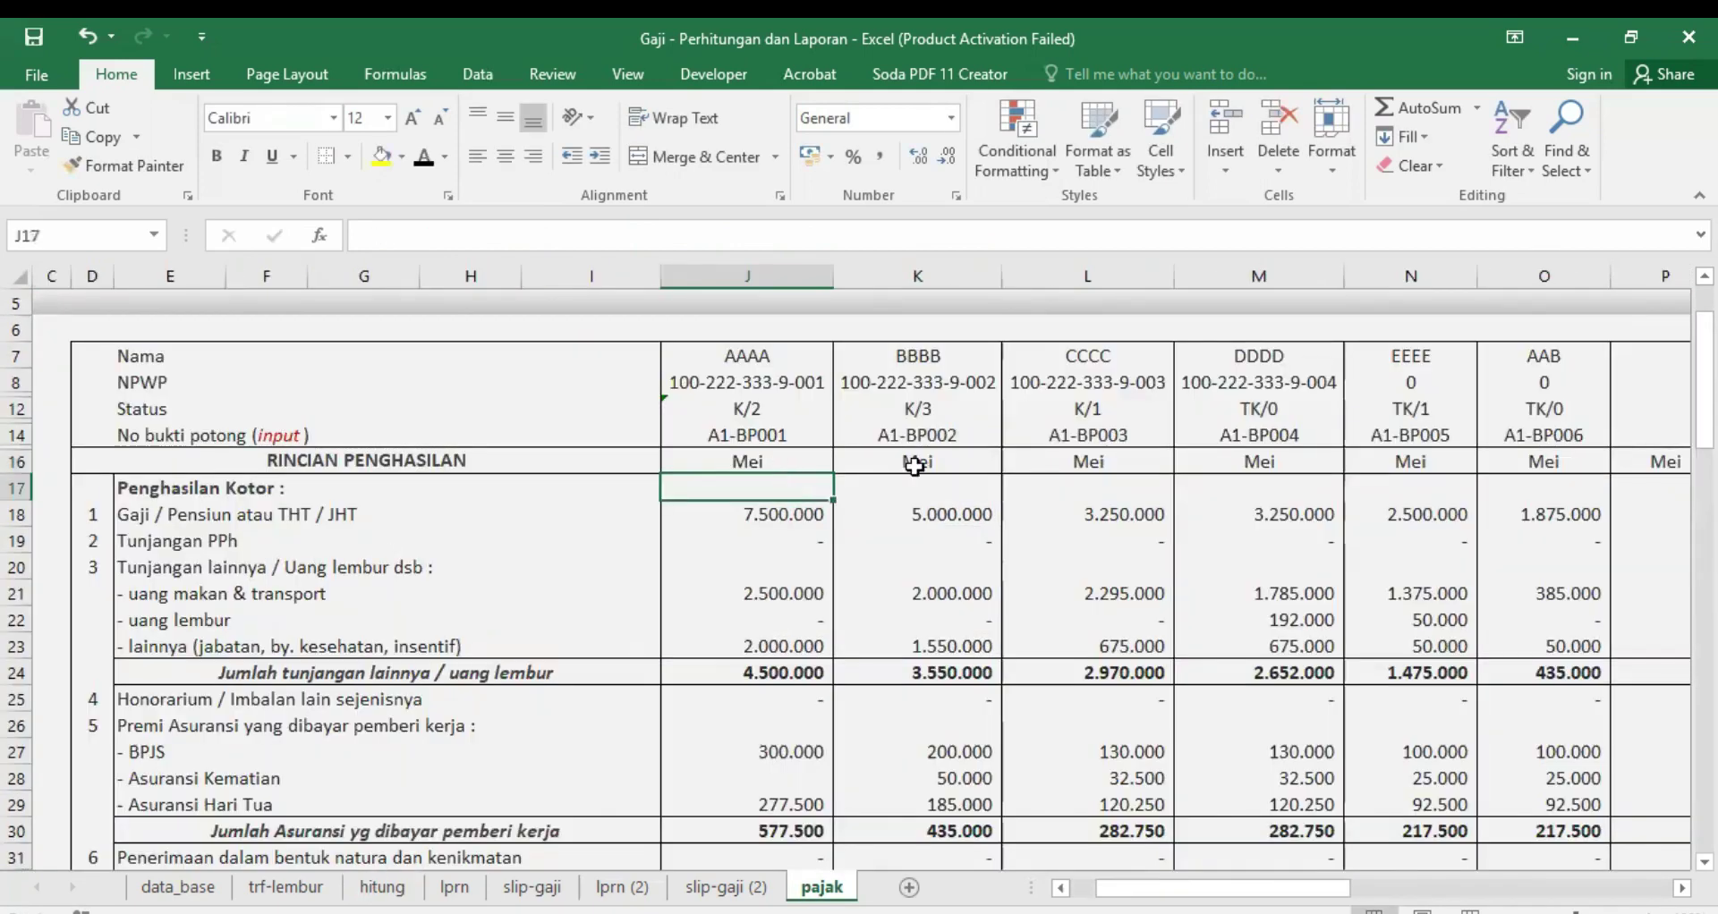
Step: Point K16, L16 and M16 each at the cell to their left so all show Mei
left_click(922, 461)
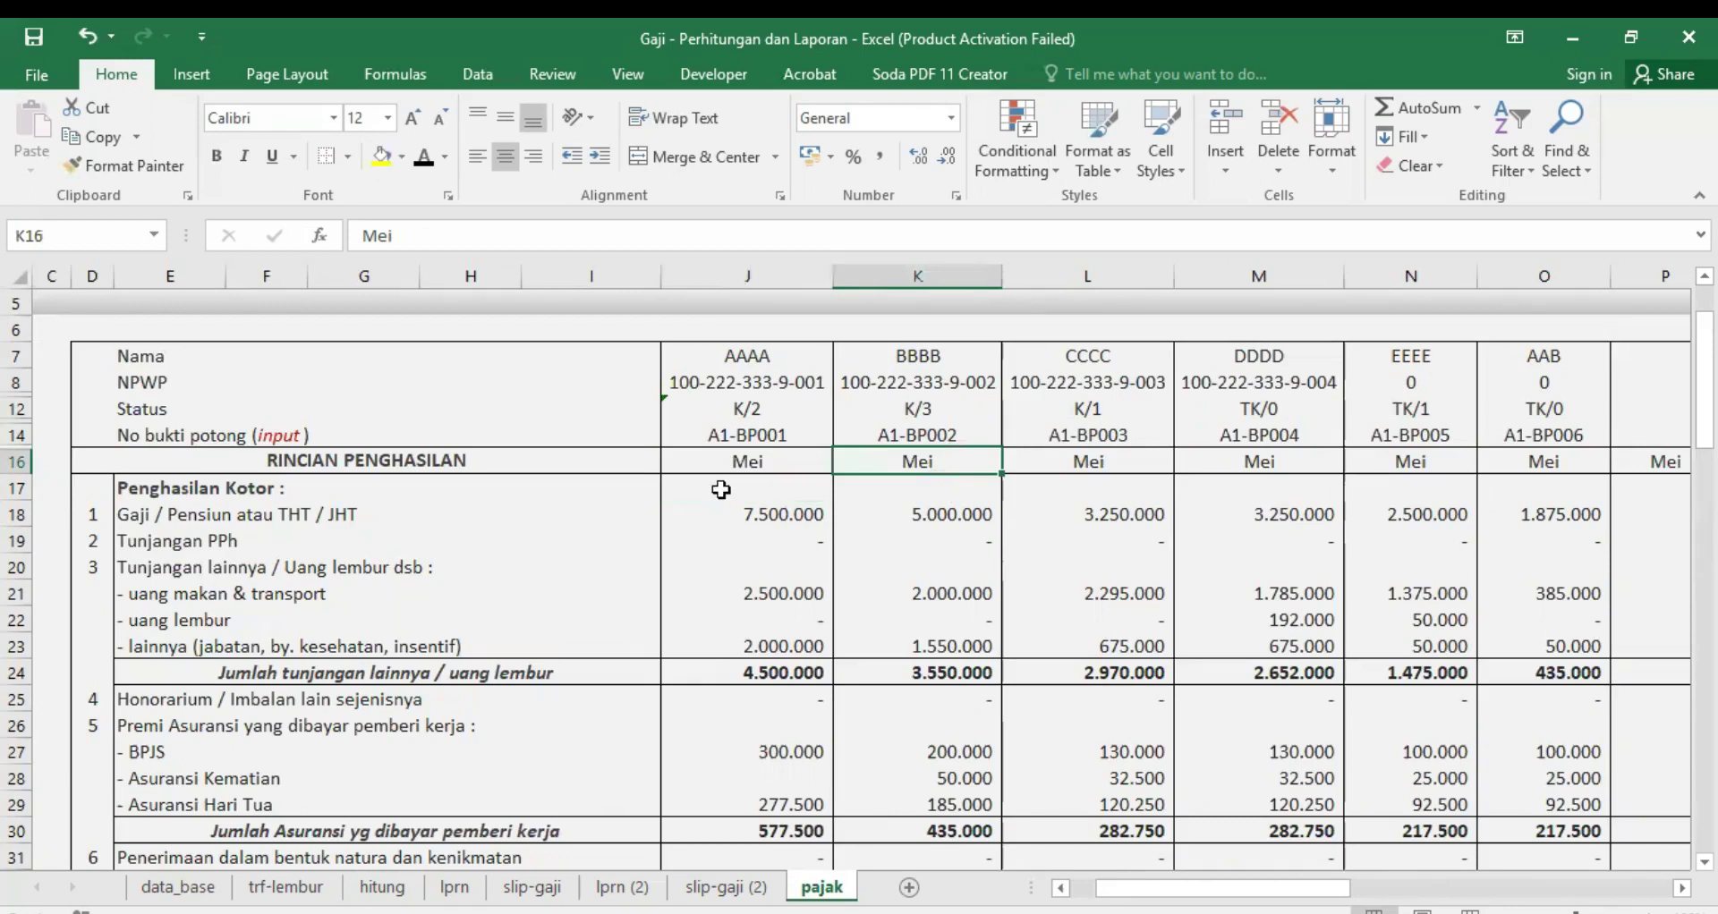
type("=")
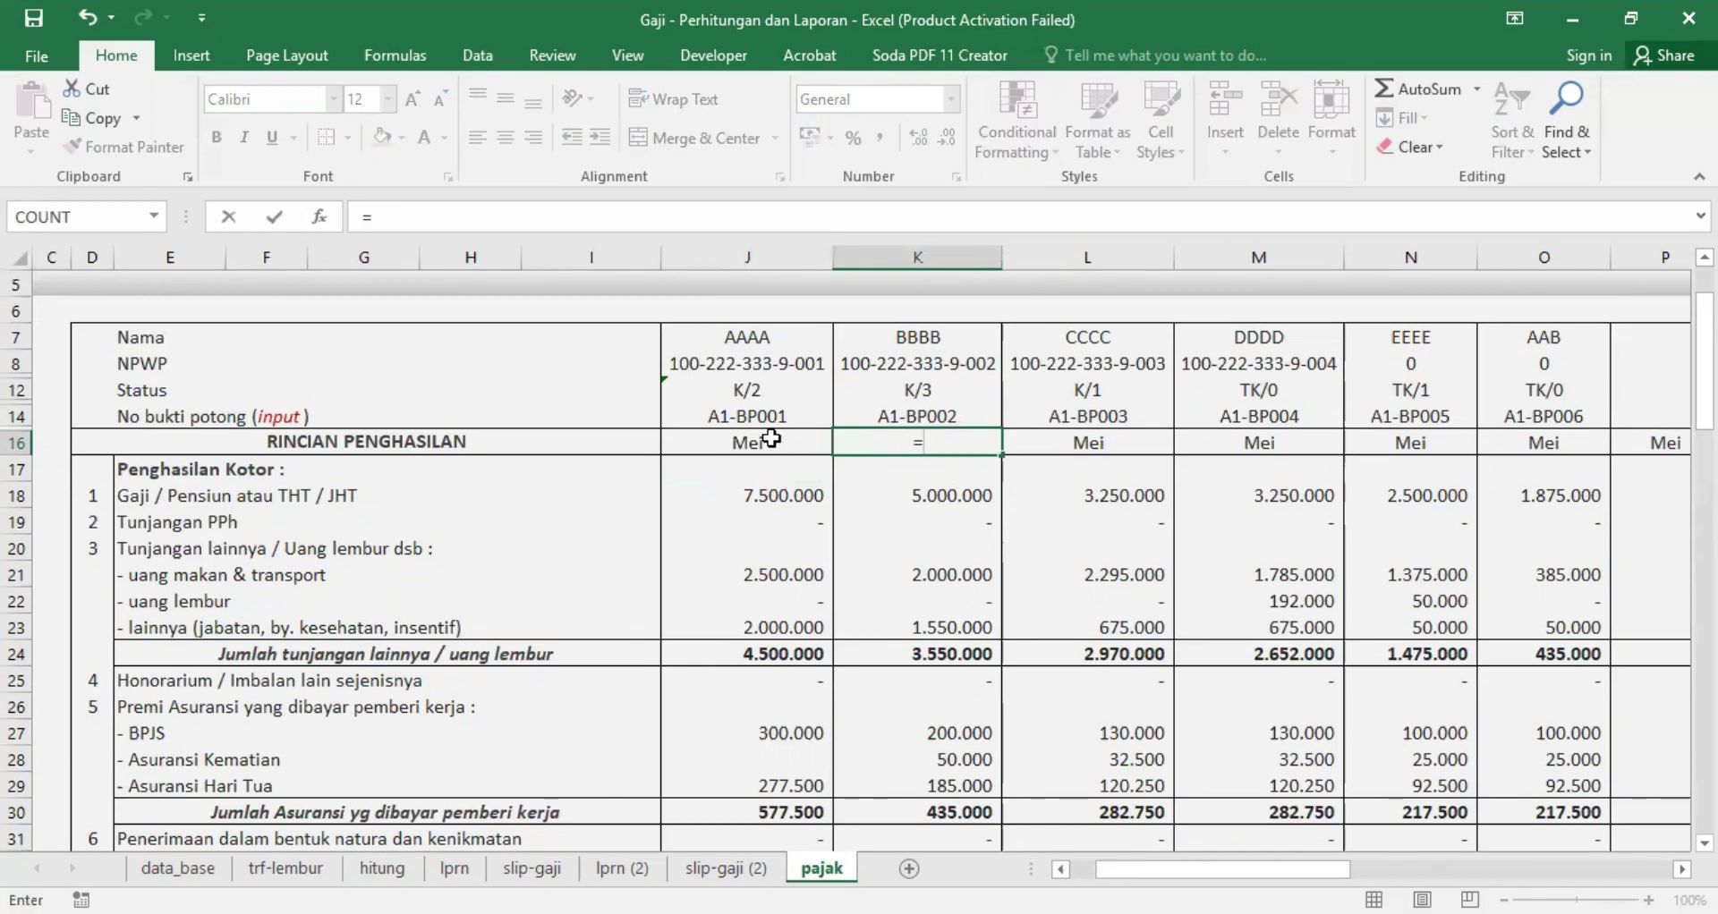
left_click(771, 438)
key("Return")
left_click(1075, 438)
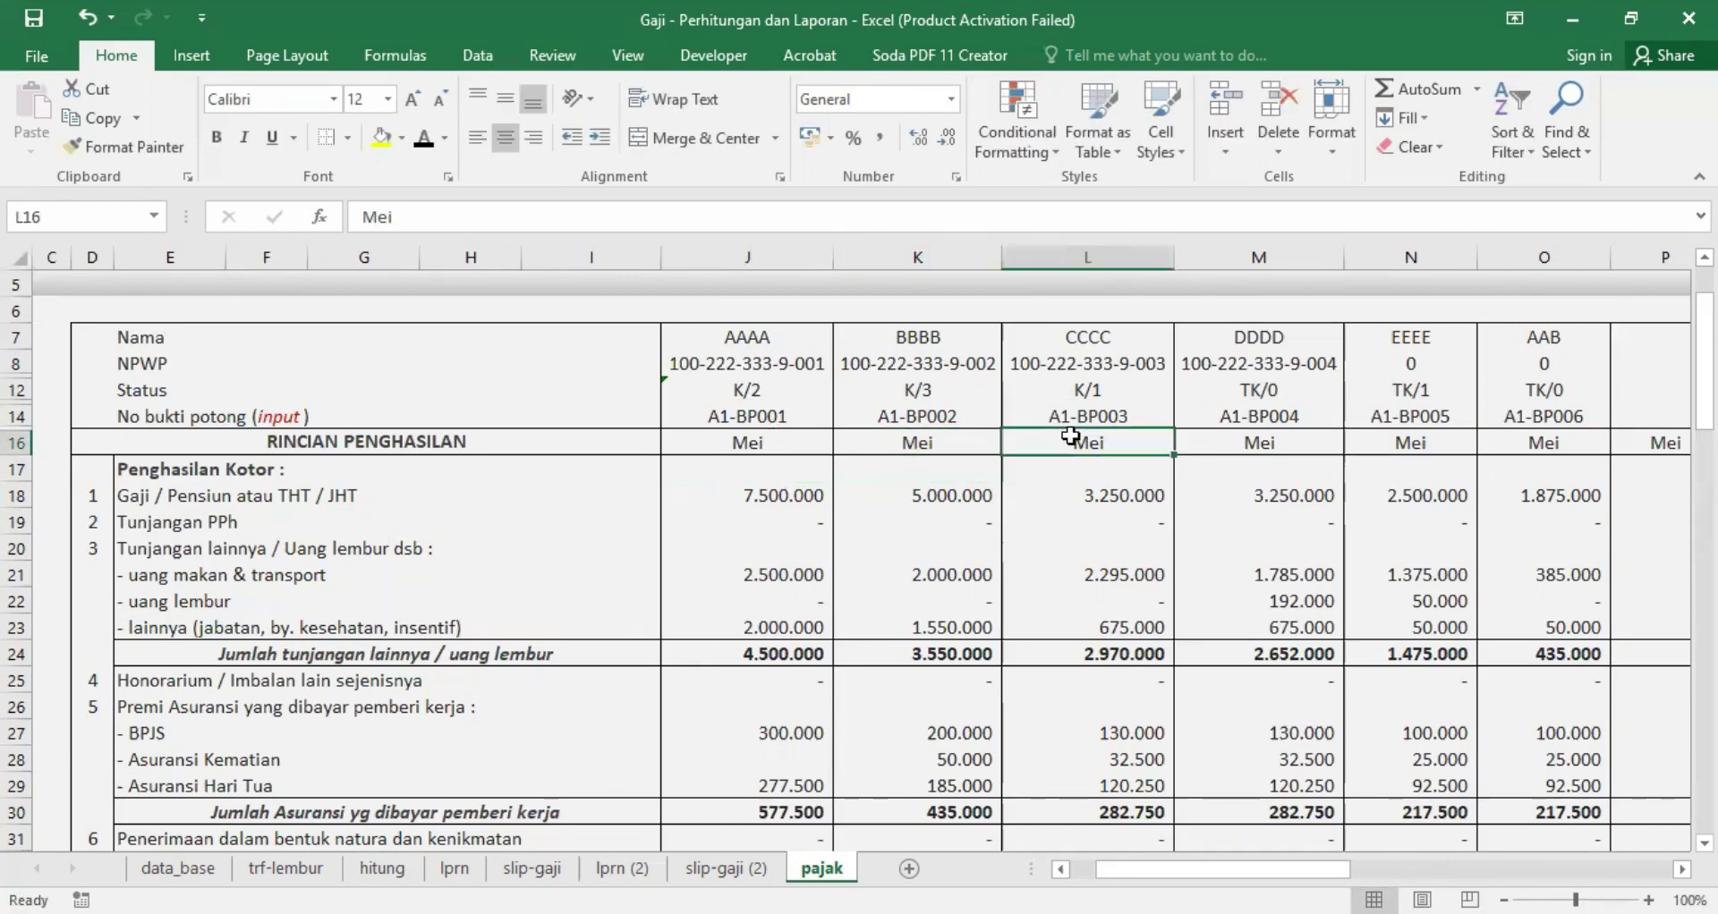
type("=")
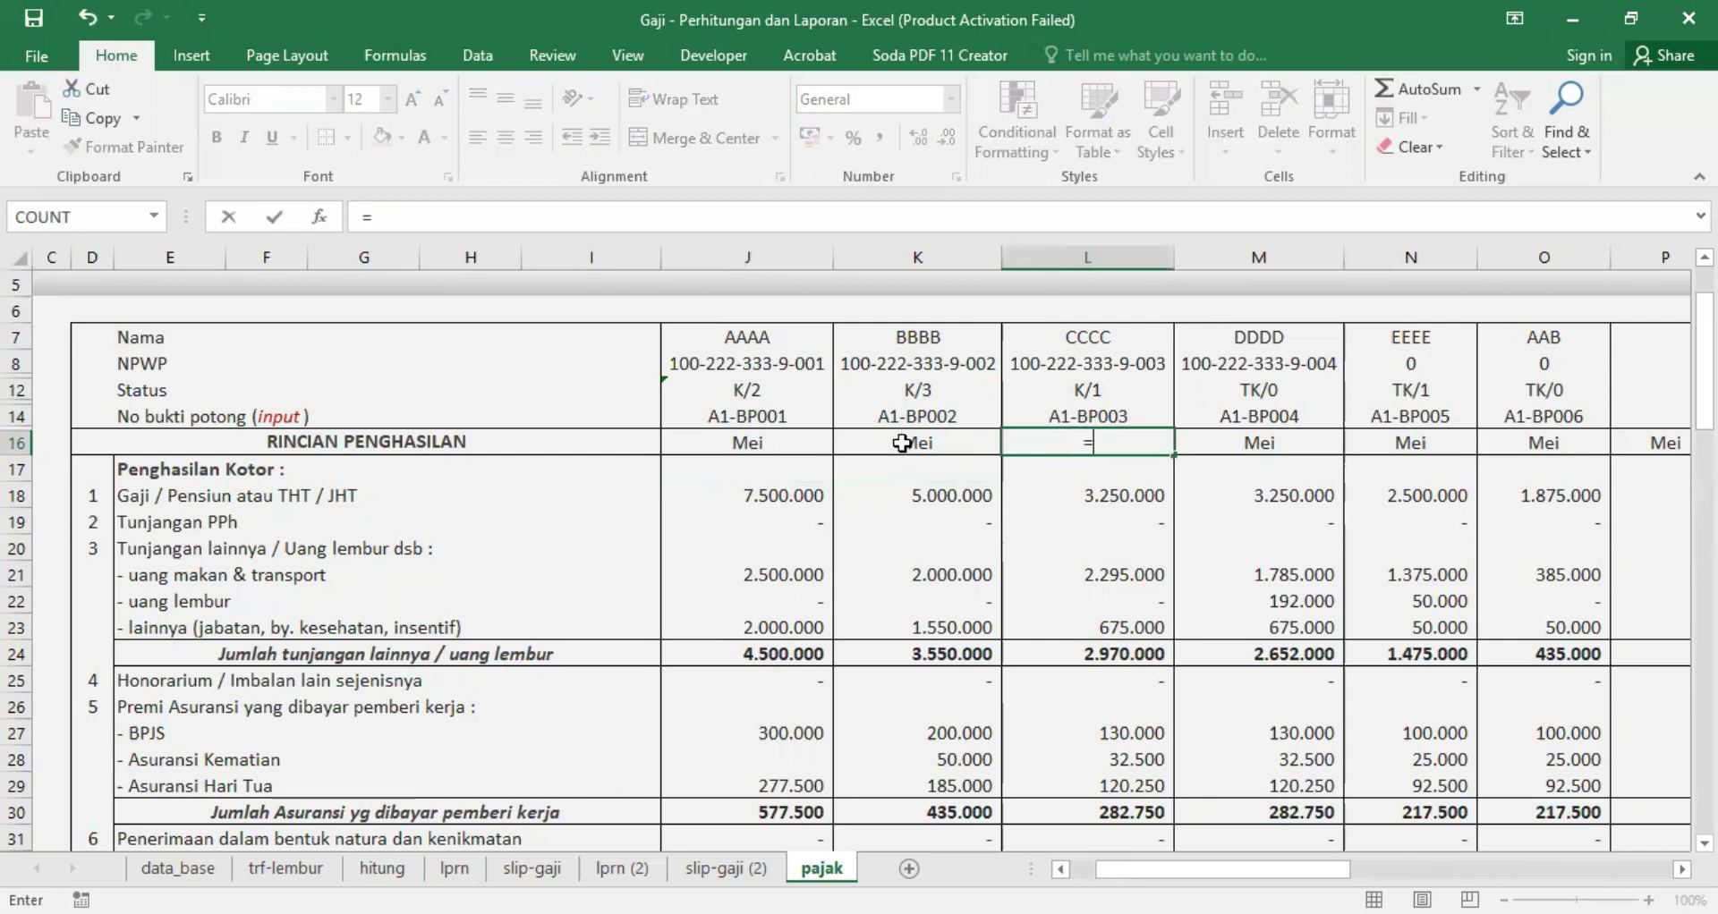
left_click(902, 441)
key("Return")
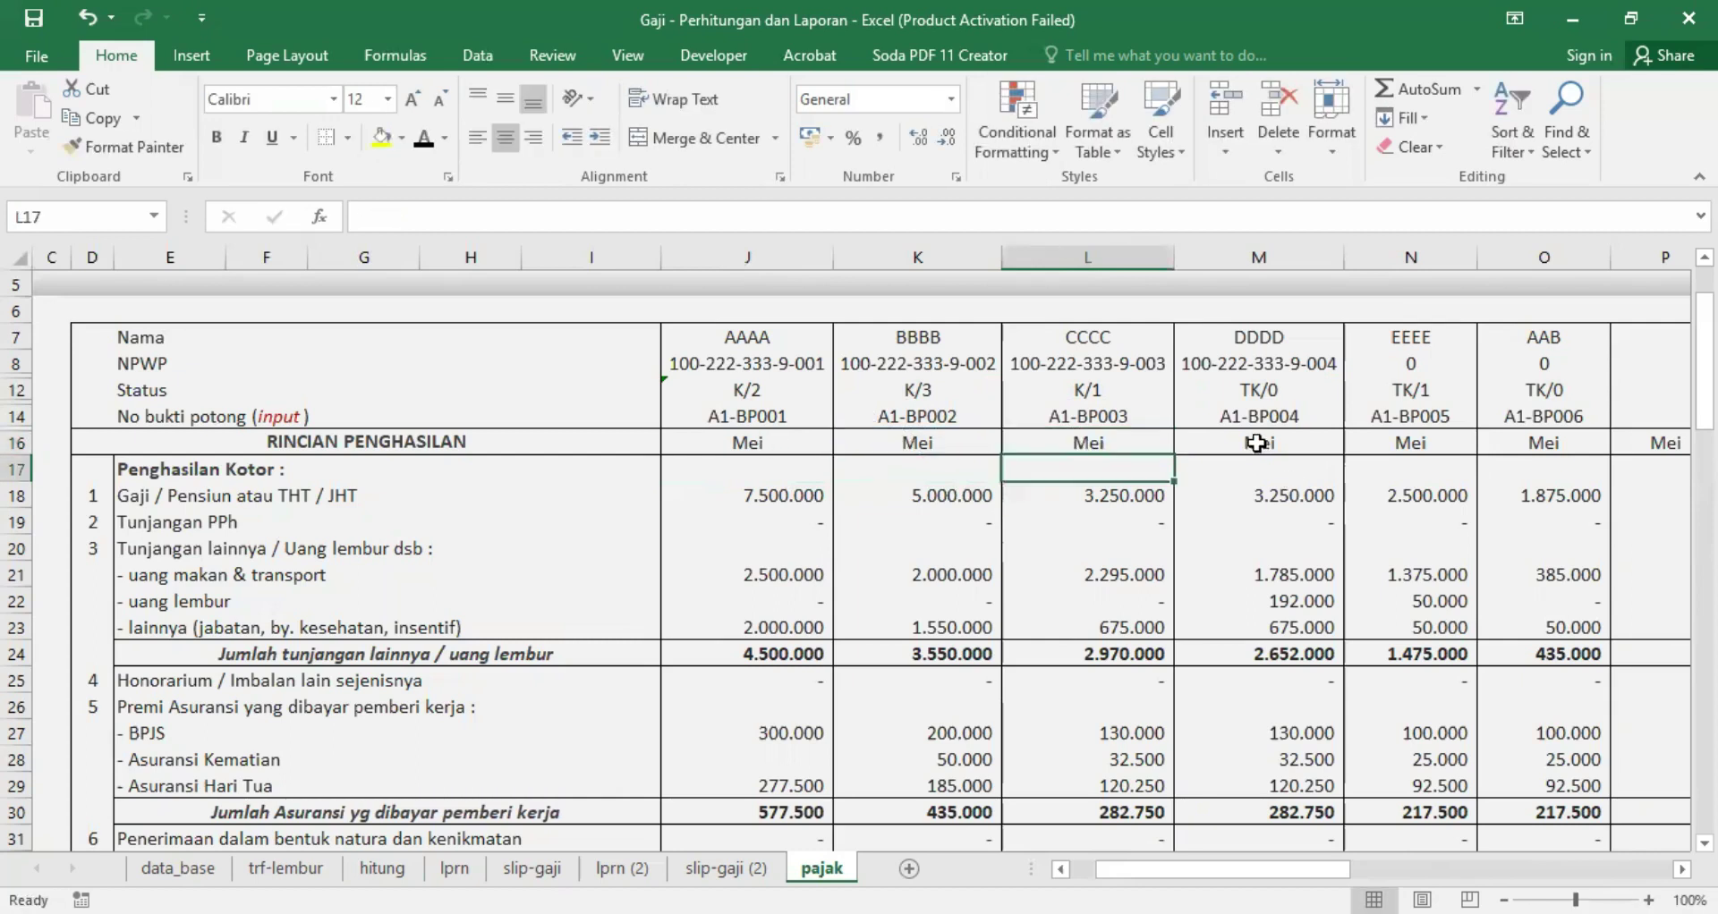
left_click(1257, 441)
type("=")
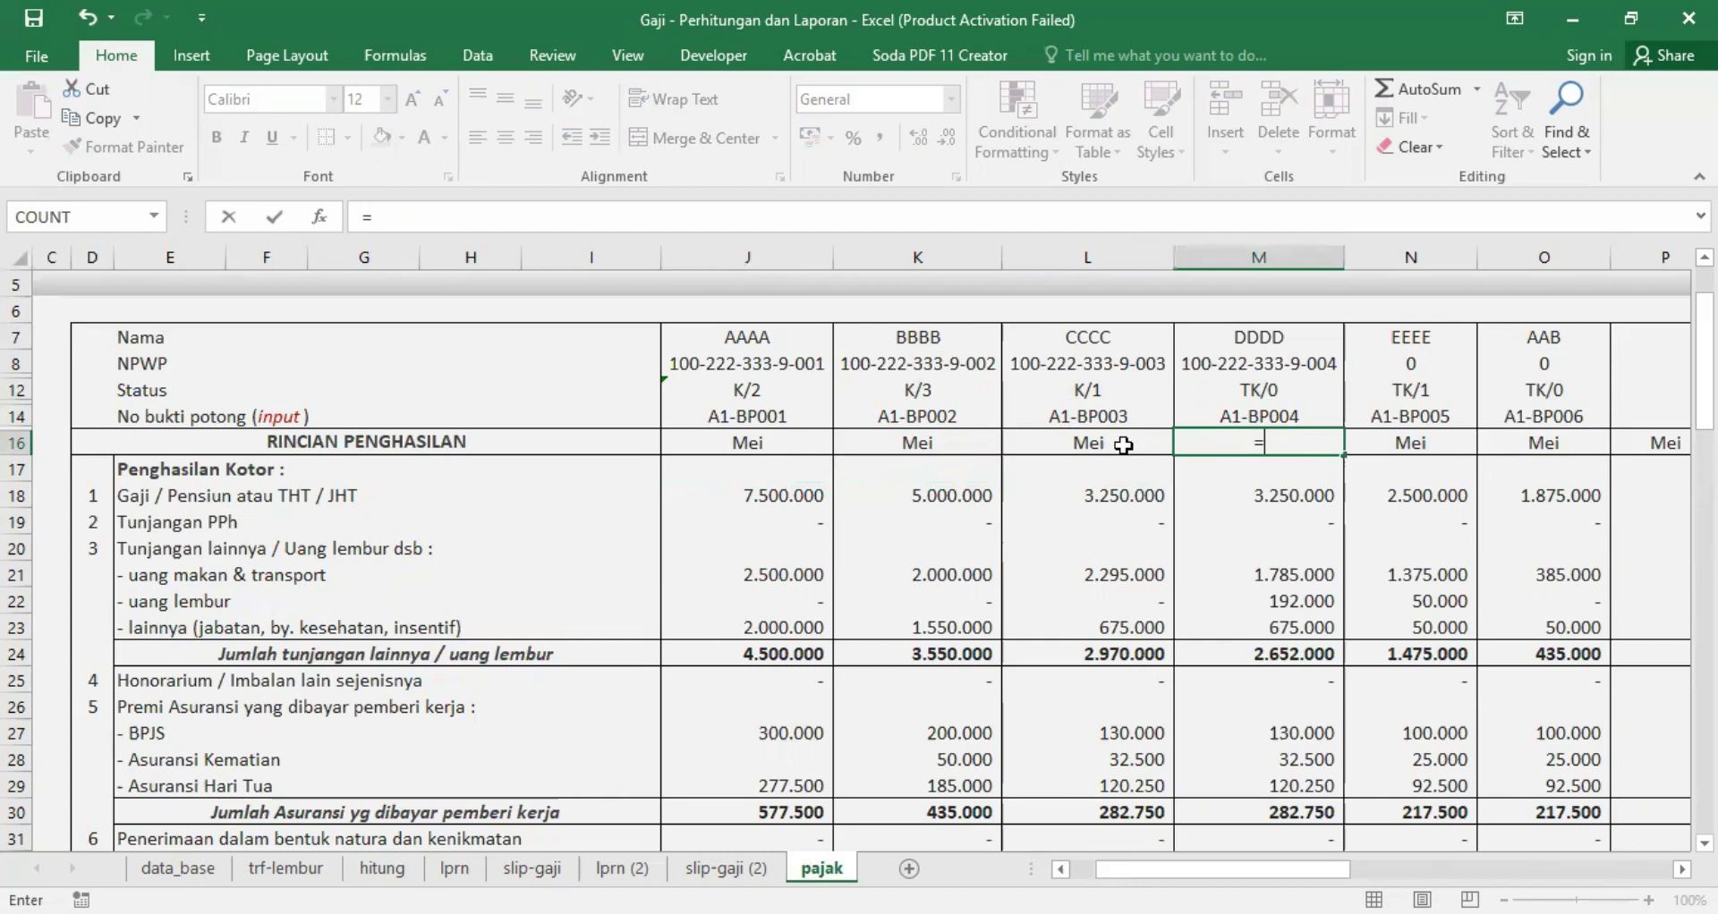
left_click(1123, 445)
key("Return")
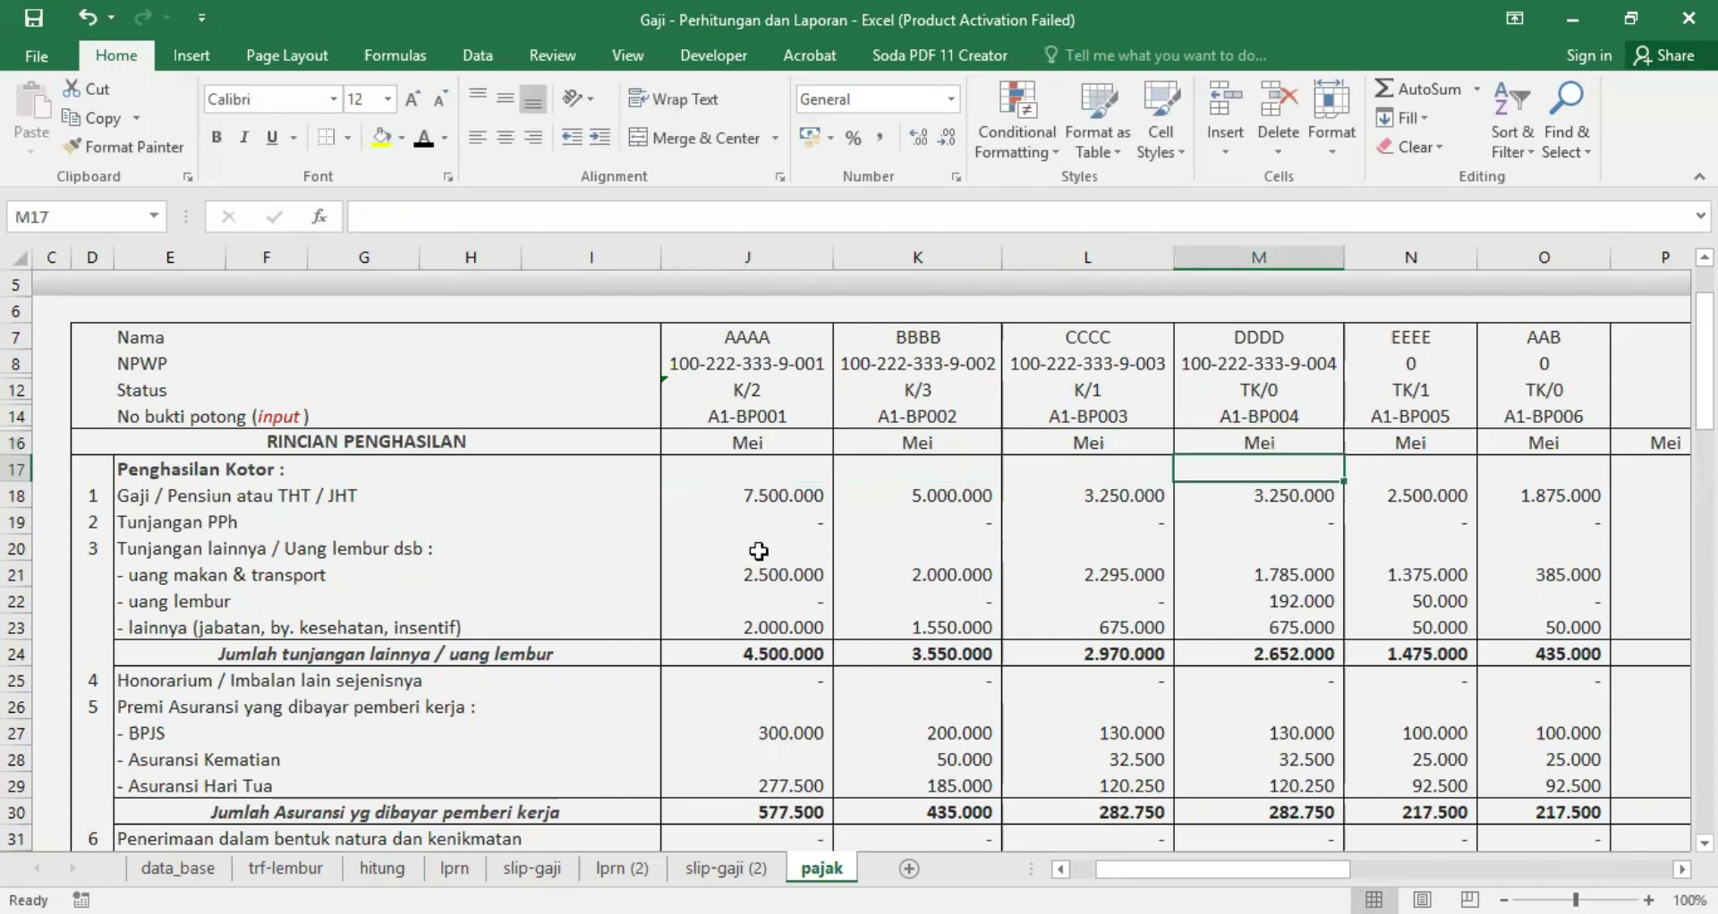
left_click(779, 493)
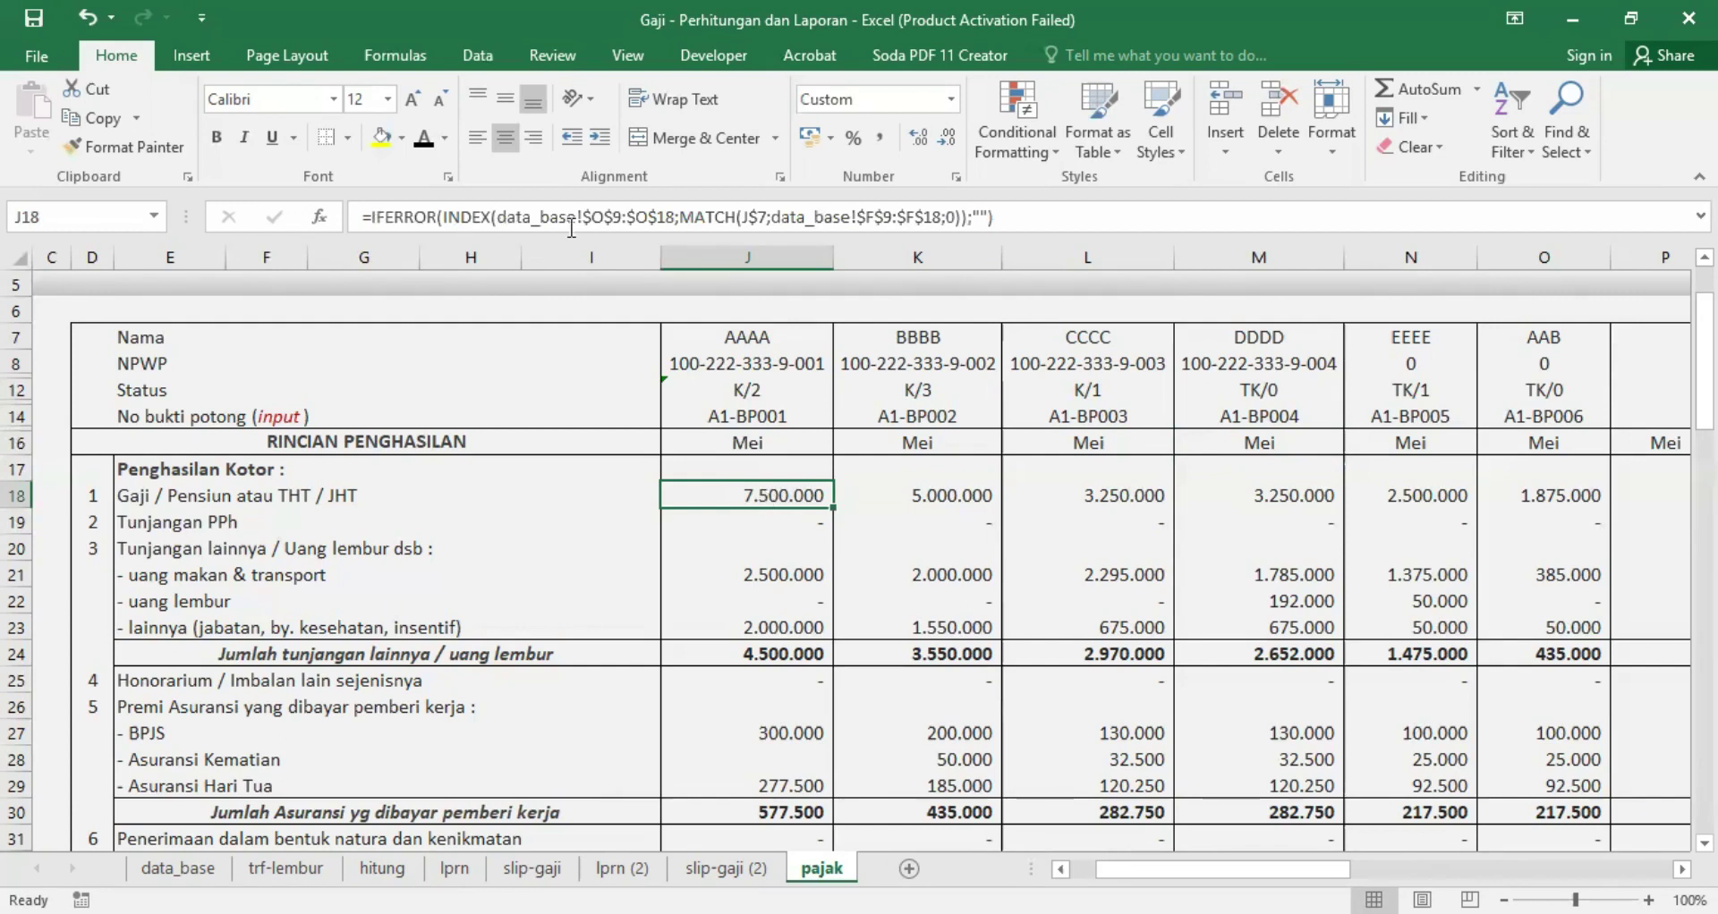
left_click(711, 365)
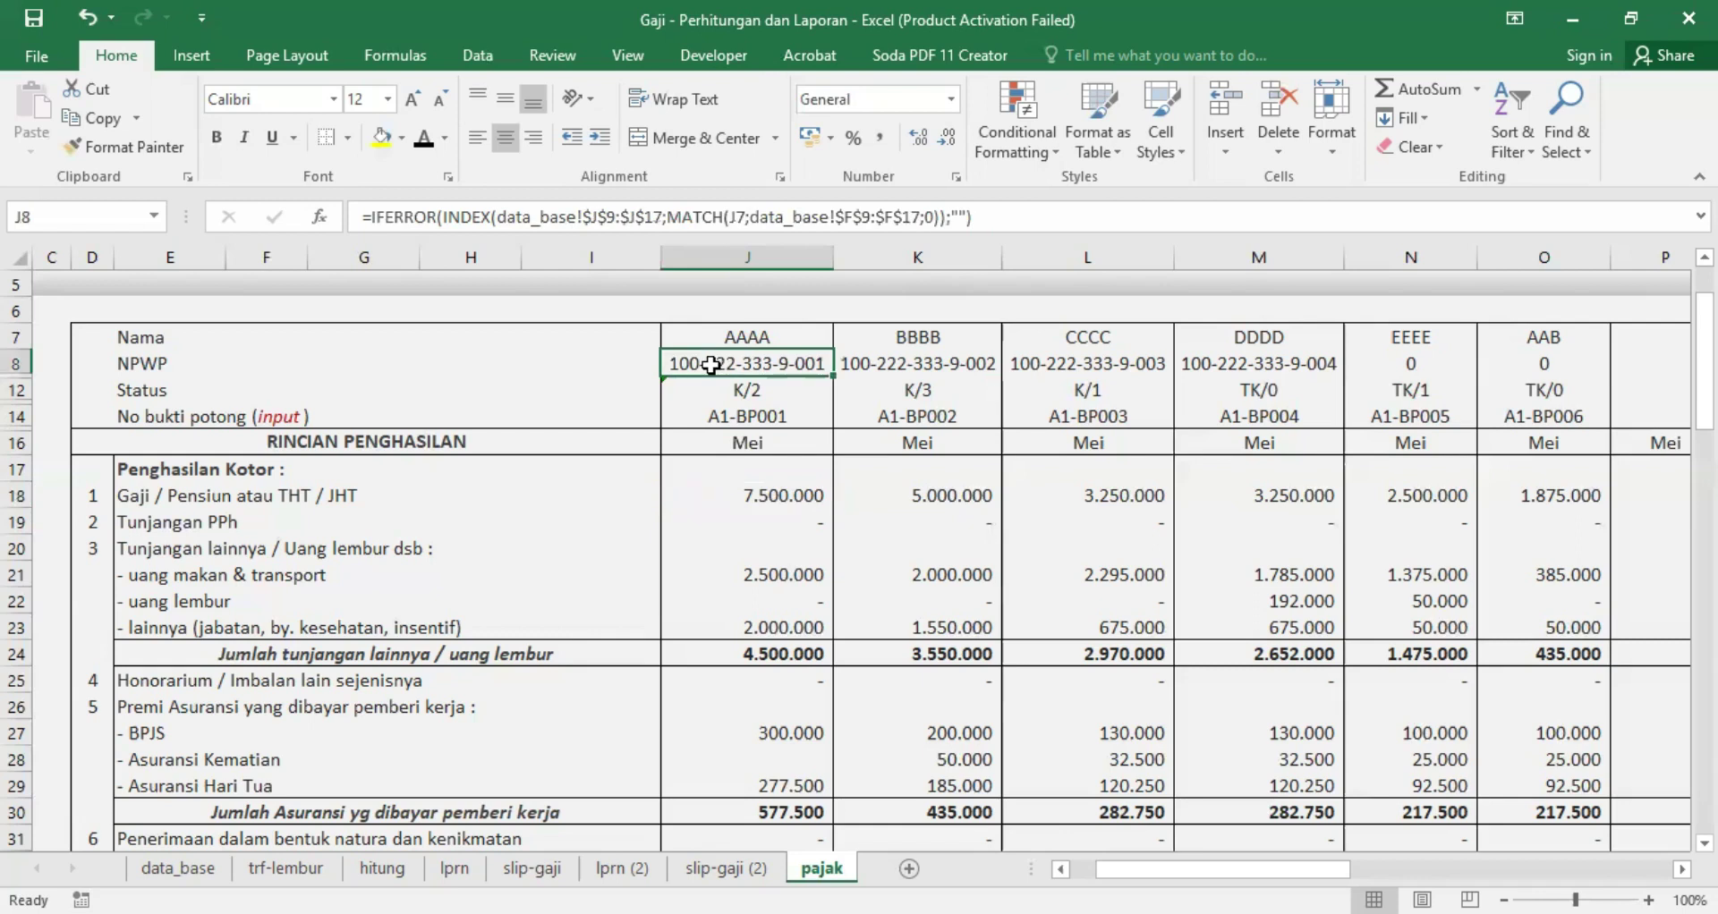
left_click(794, 494)
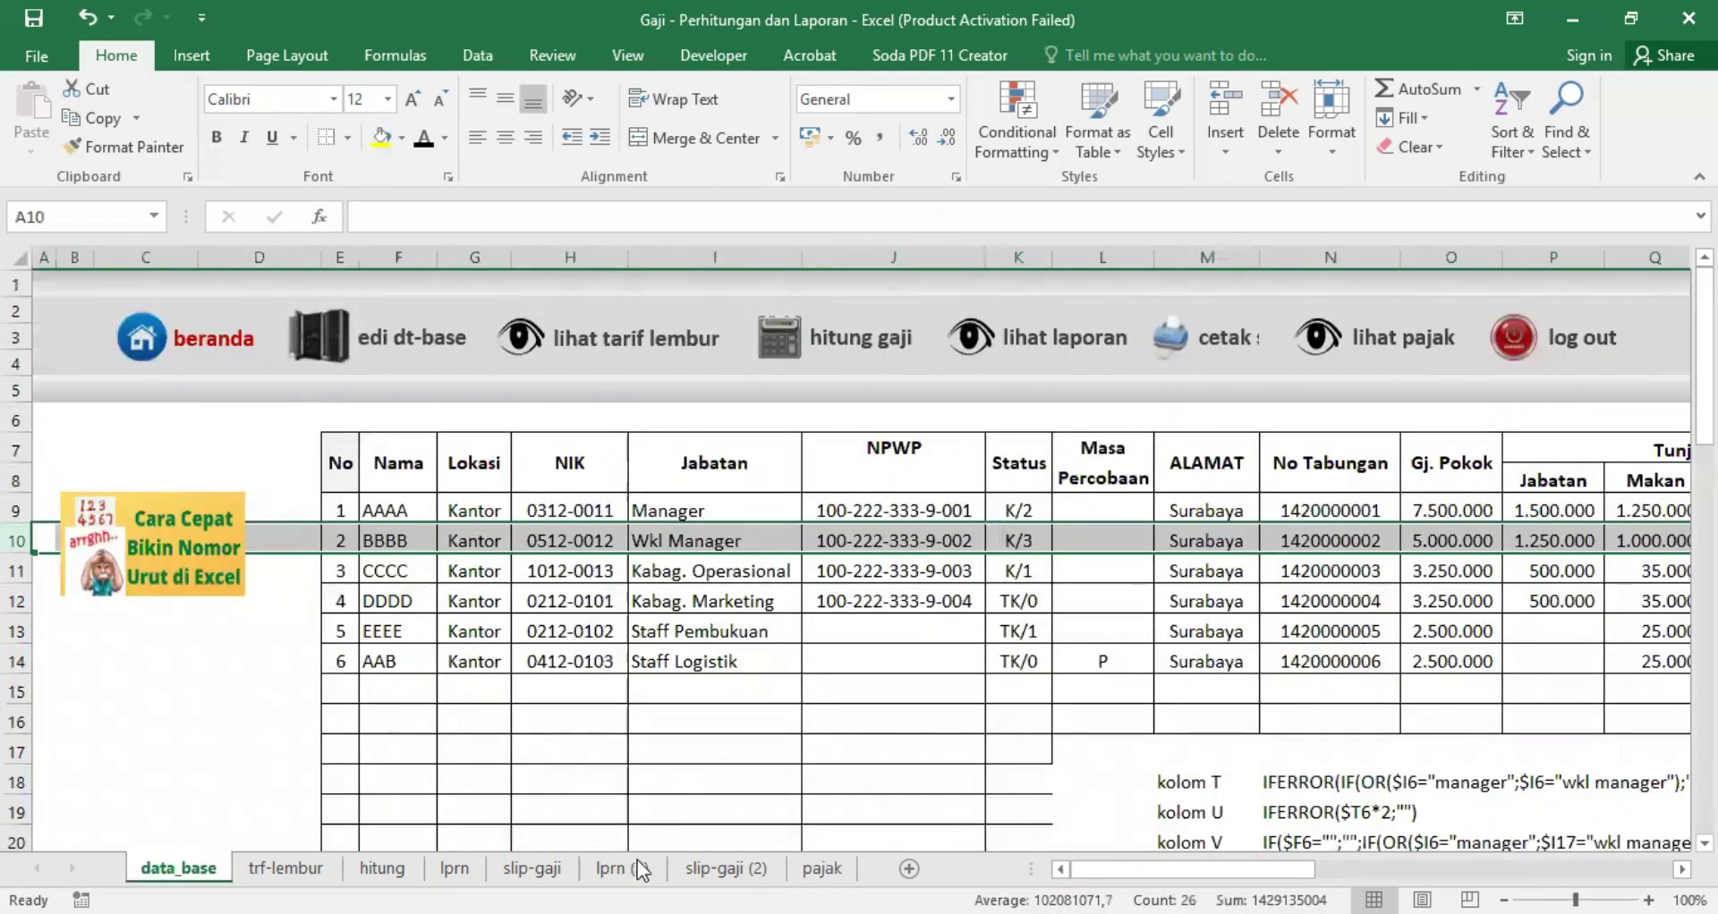
left_click(820, 866)
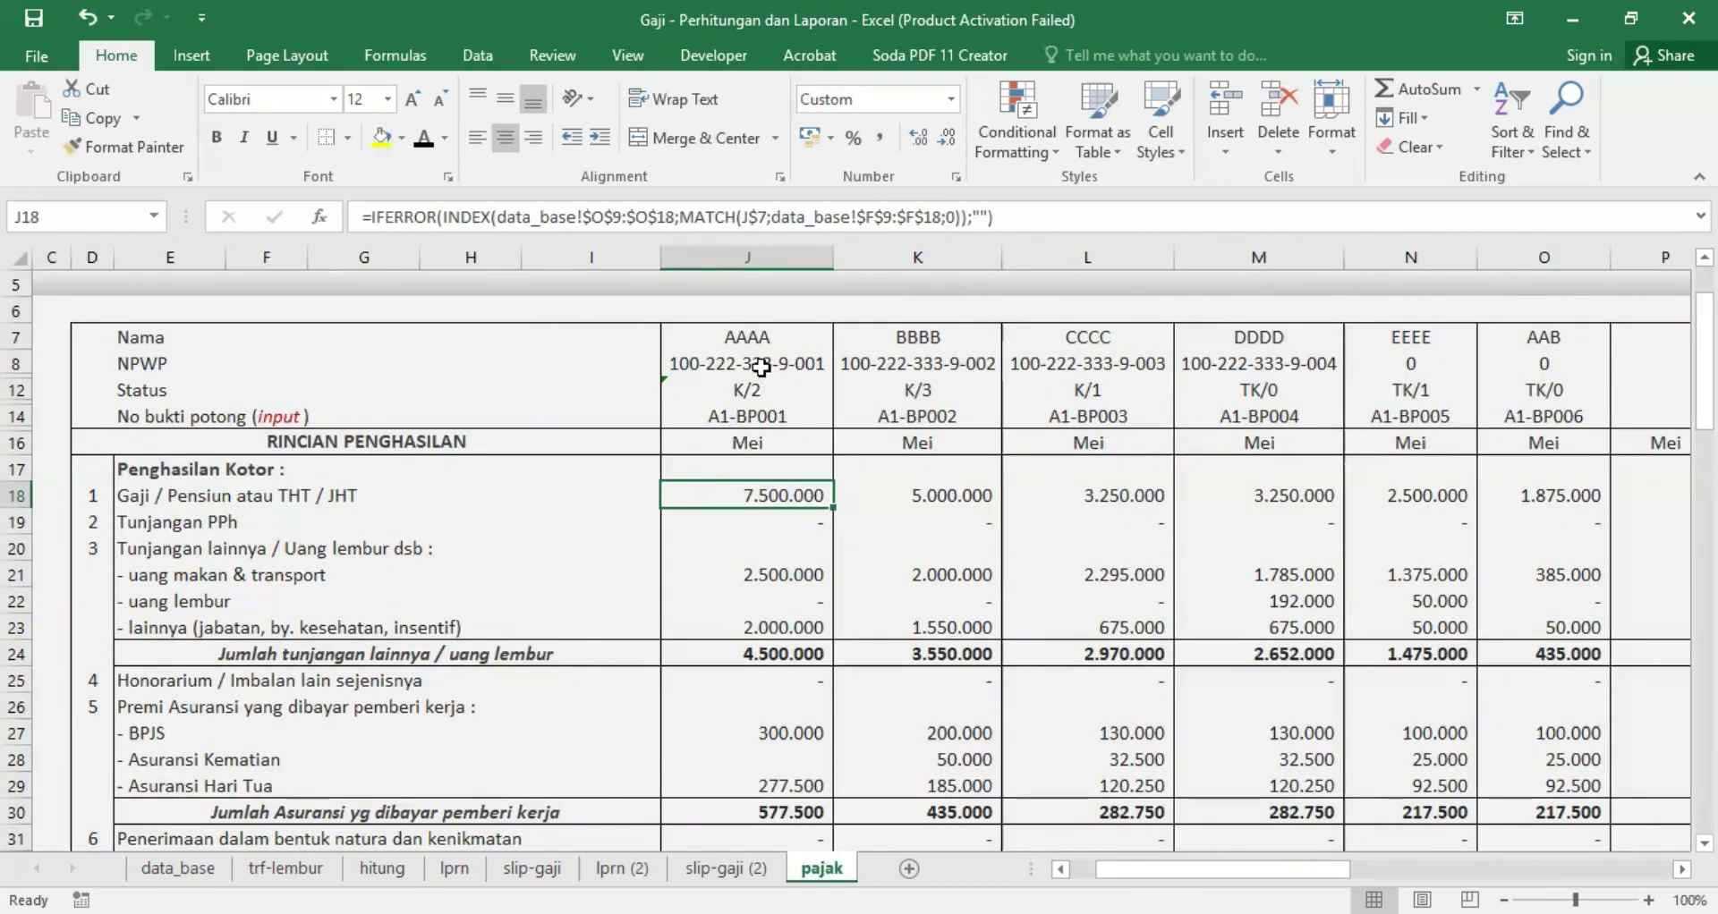
key("Up")
key("Up")
key("Up")
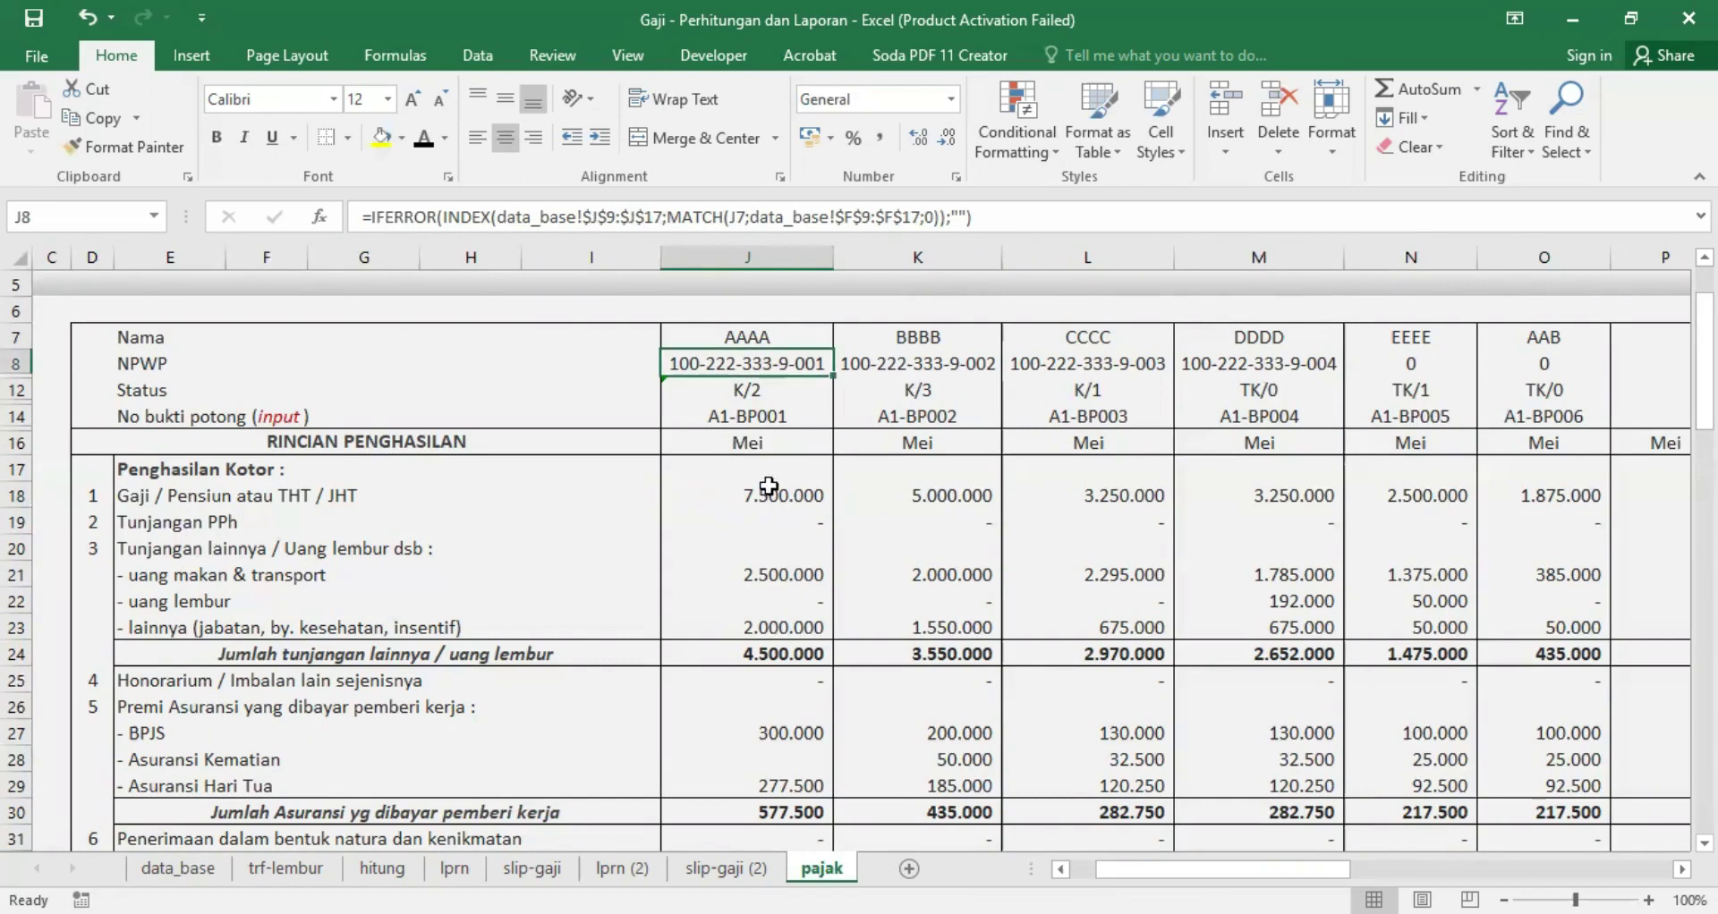
key("Down")
key("Down")
key("Down")
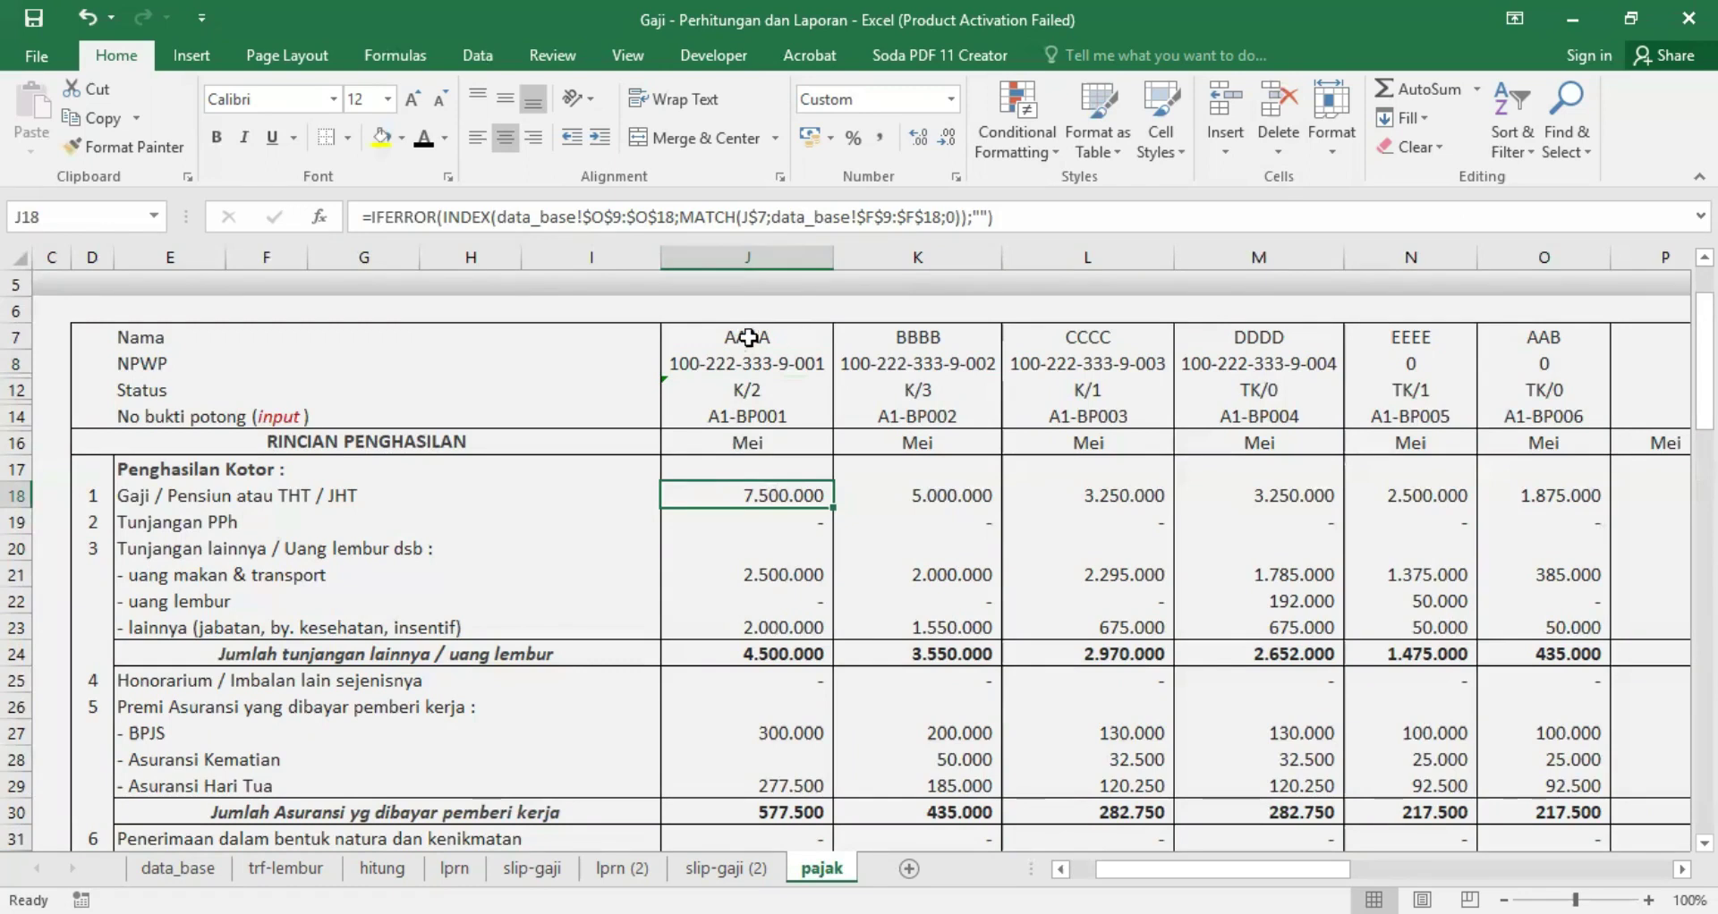
left_click(748, 337)
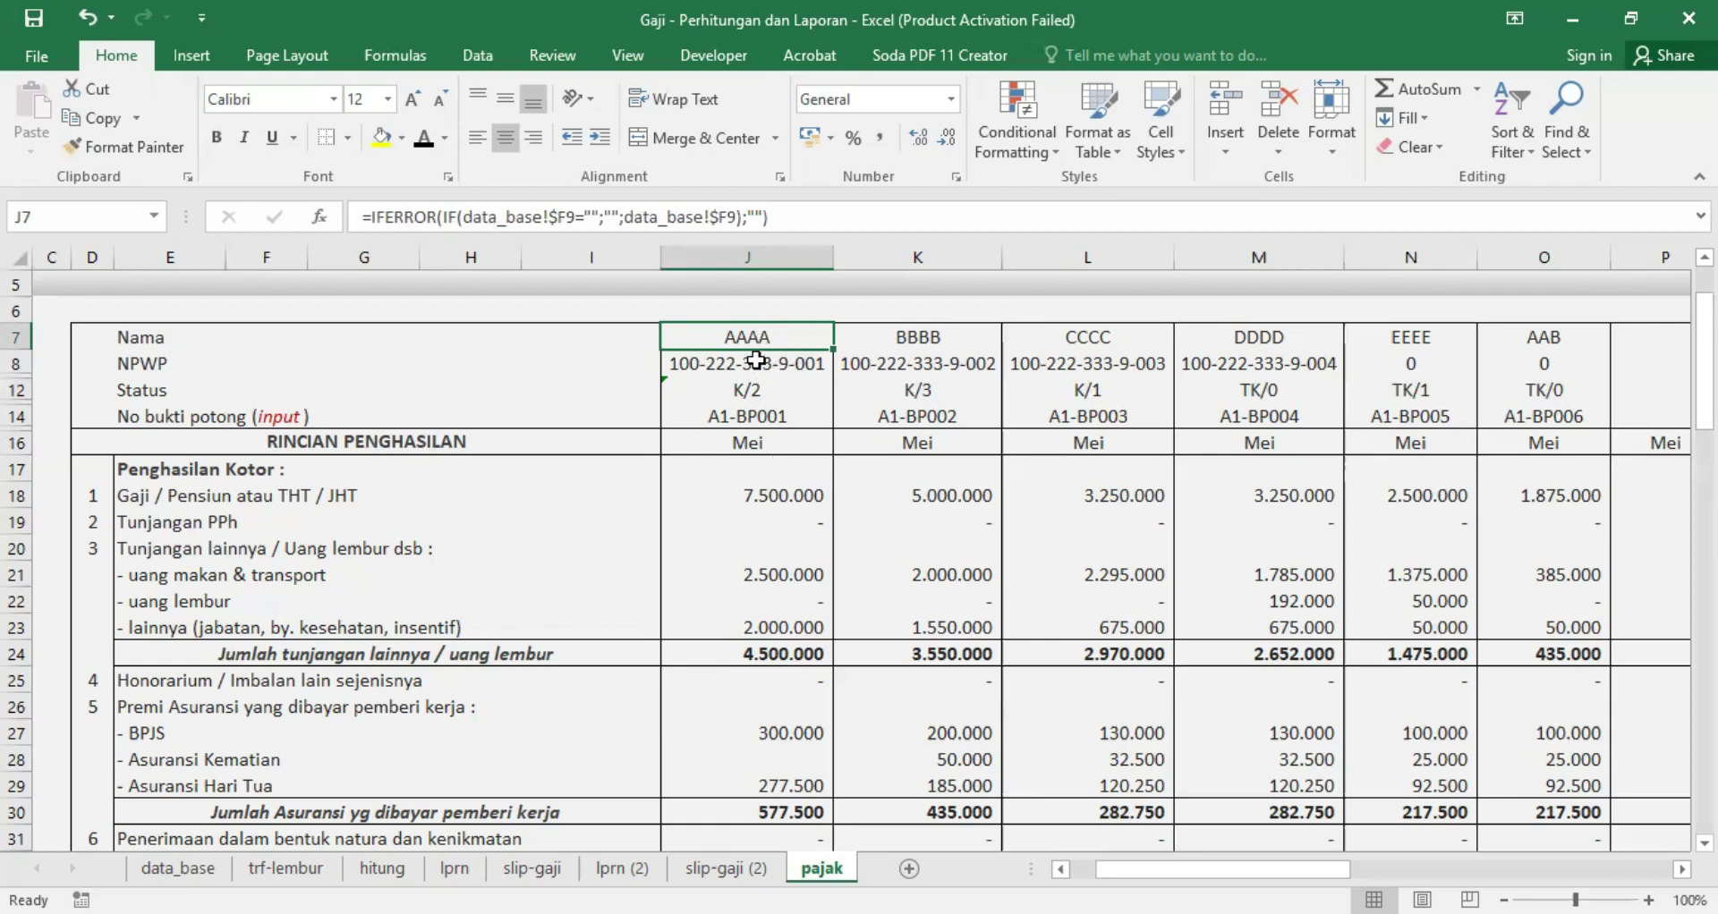
Step: Change J8's NPWP lookup to match against the absolute reference $J$7
key("Down")
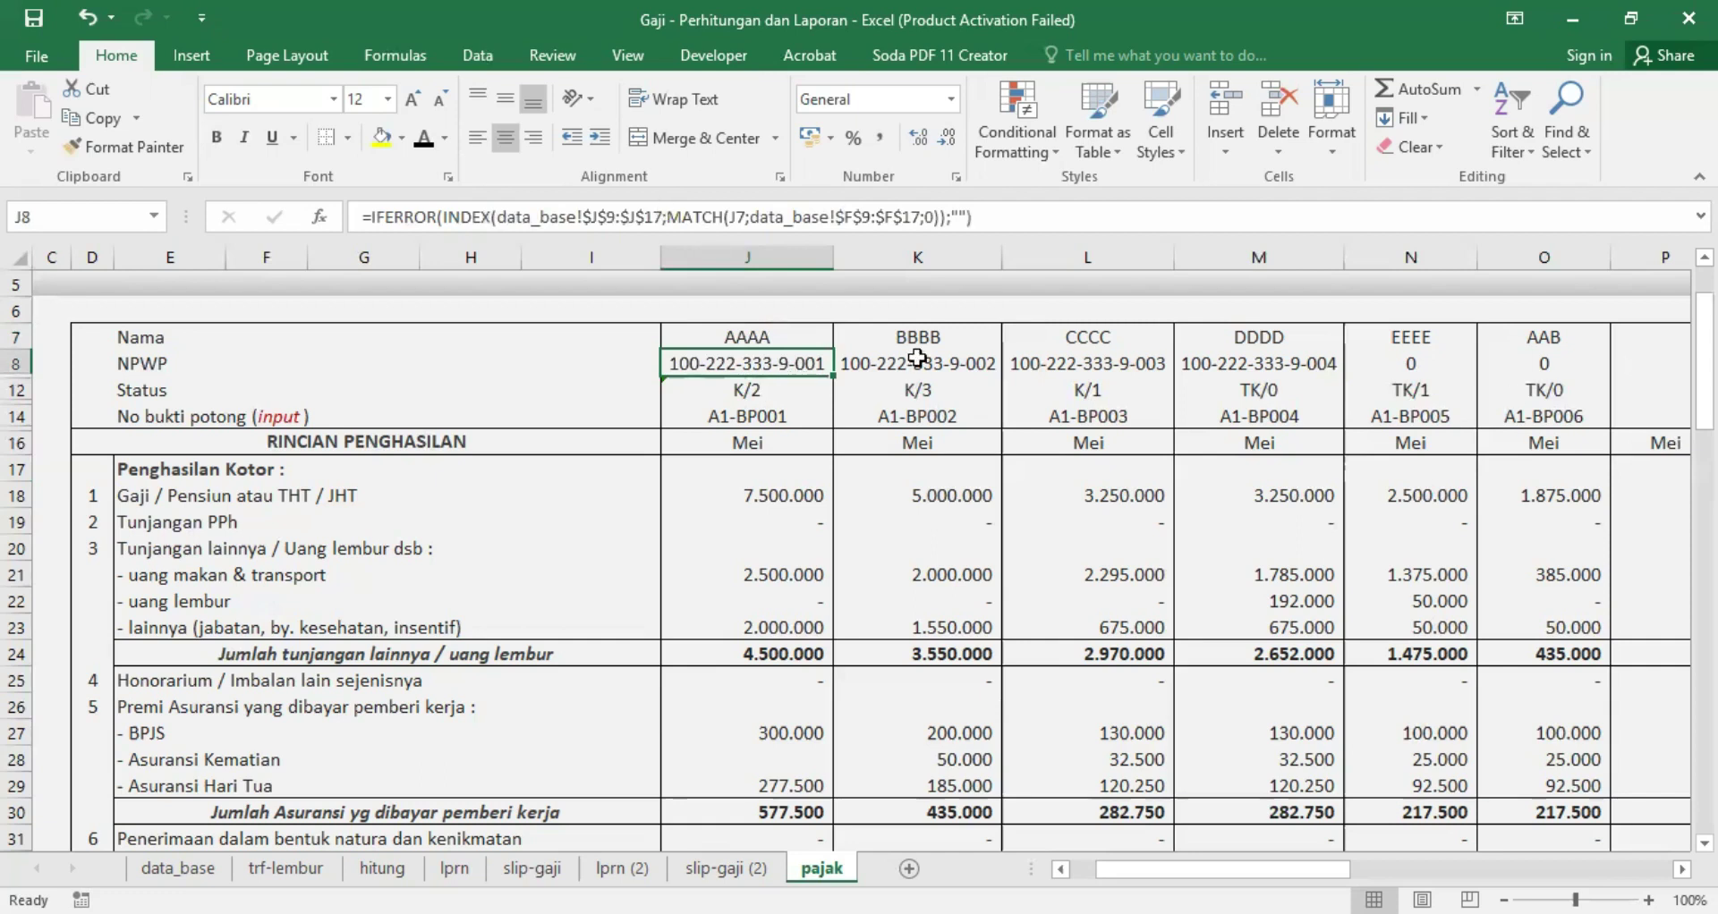
key("Right")
key("Right")
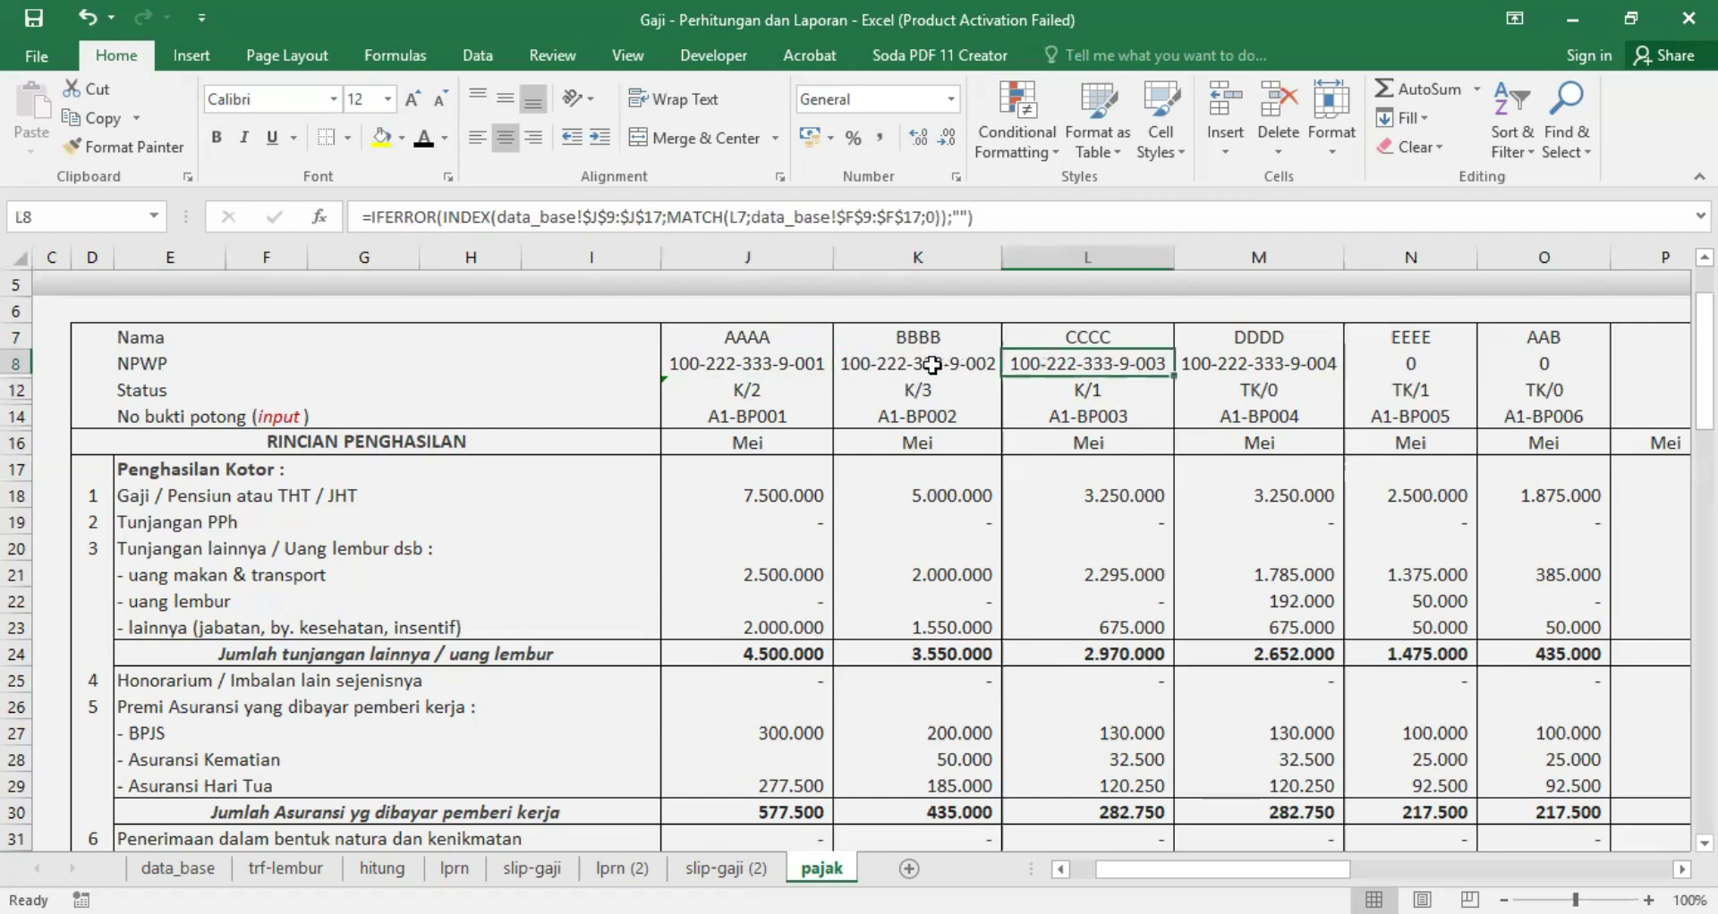
key("Left")
key("Right")
left_click(733, 363)
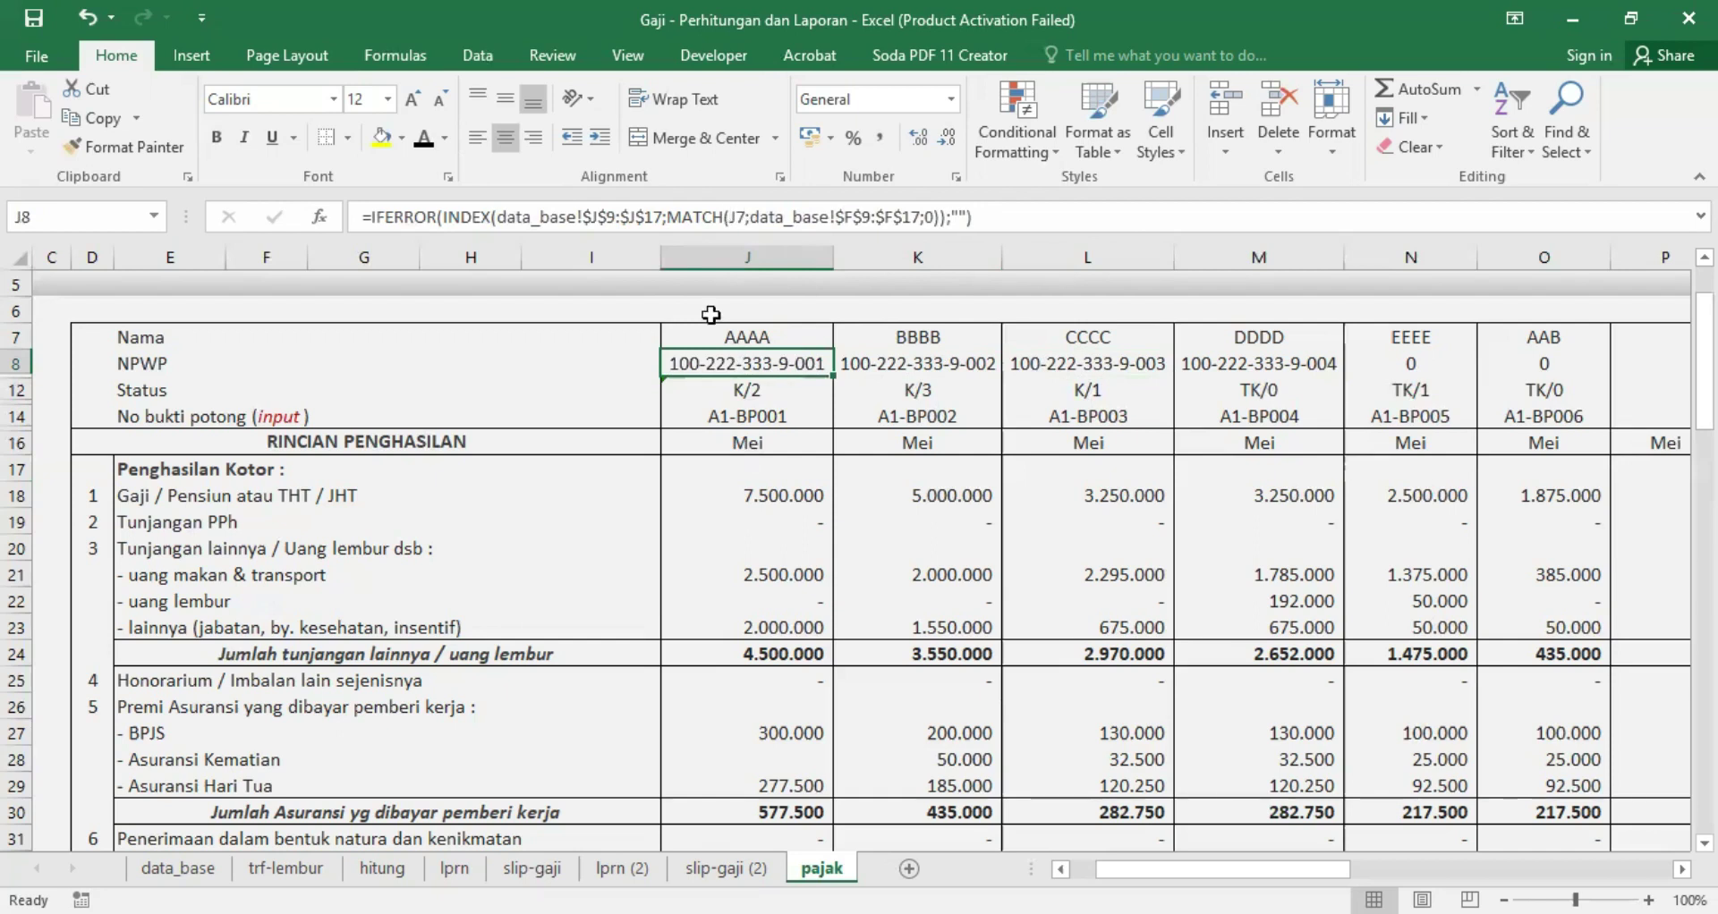
type("$")
key("Right")
type("$")
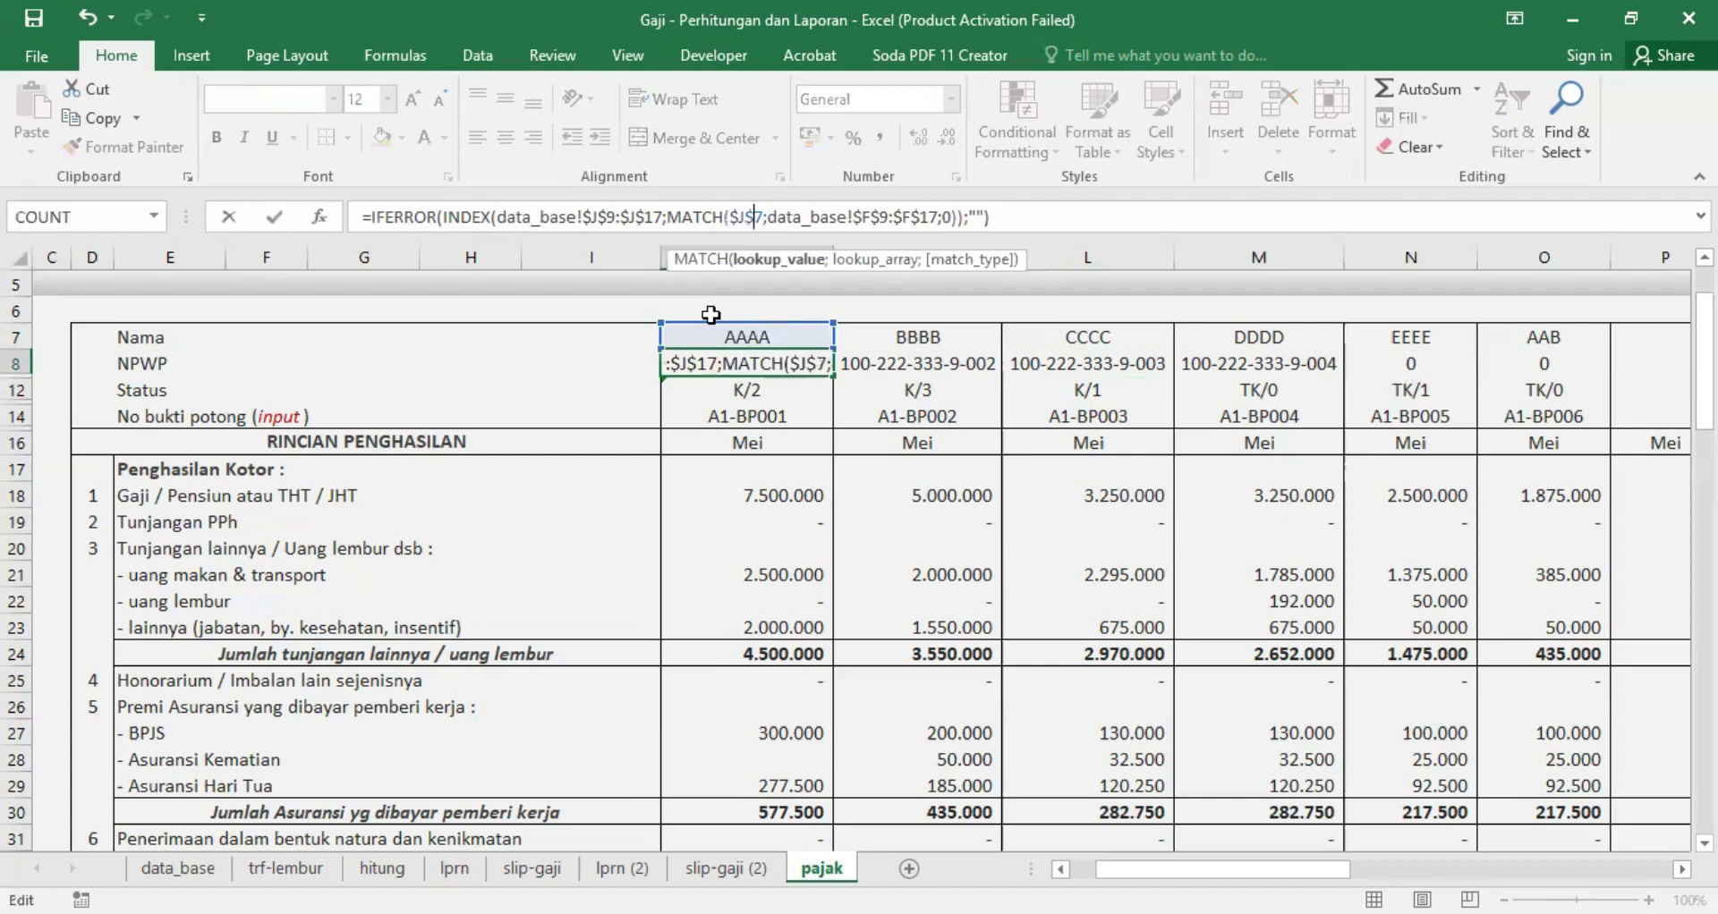
left_click(740, 359)
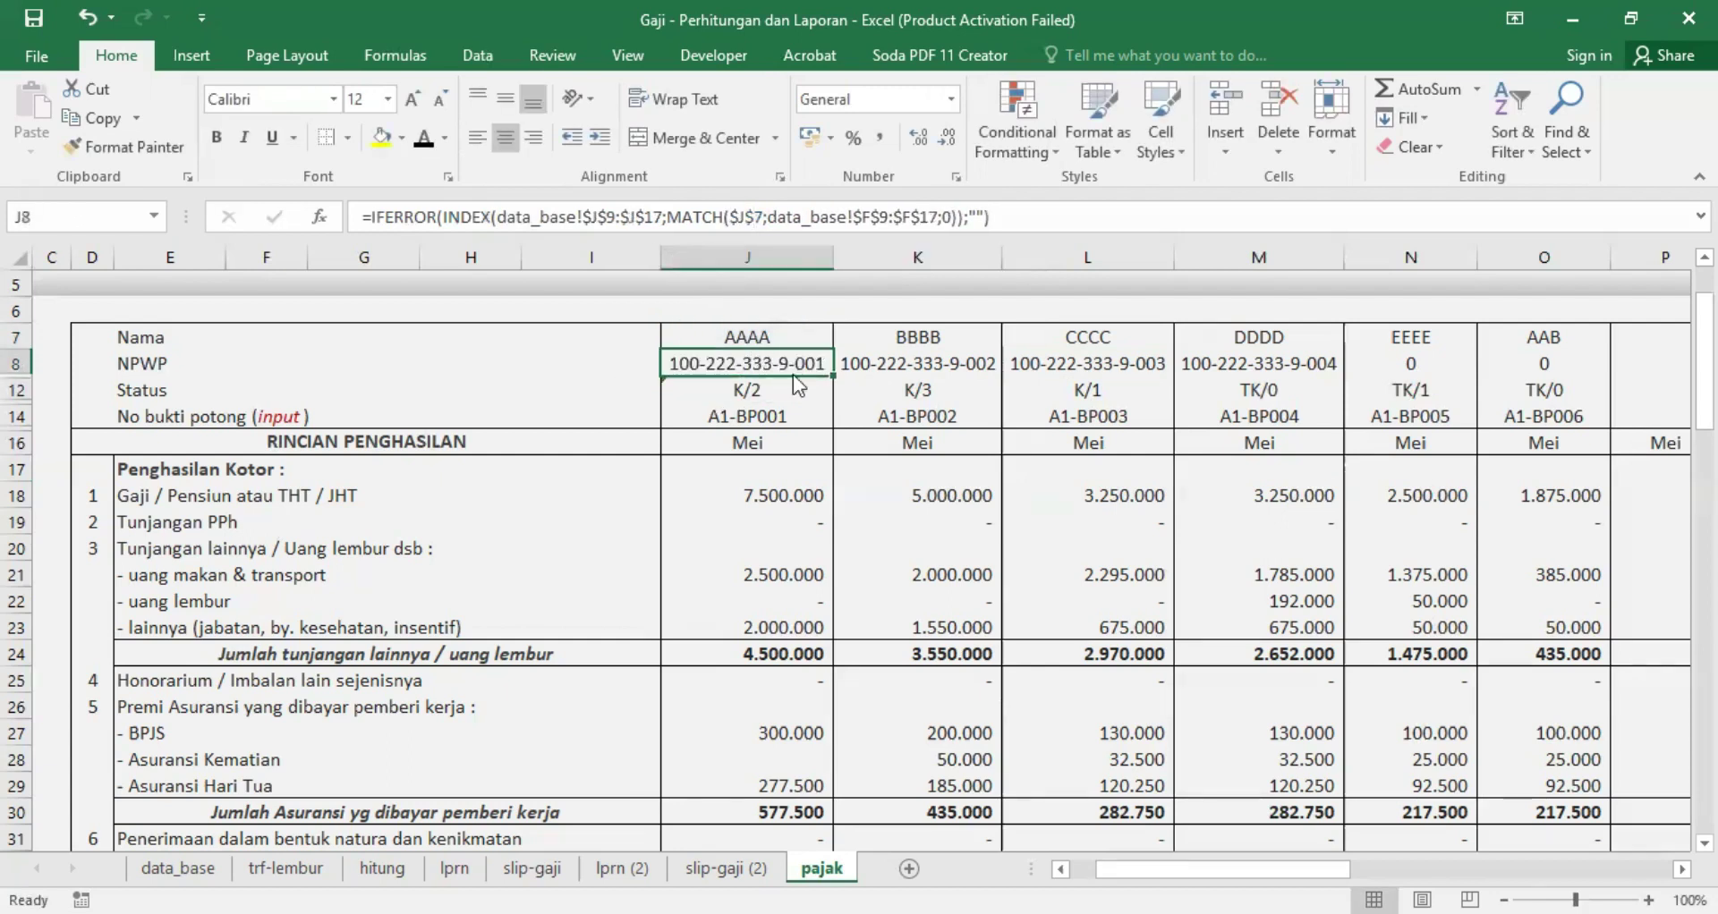
Step: Copy J8's NPWP formula into J18, then undo the paste
key("ctrl+c")
left_click(779, 496)
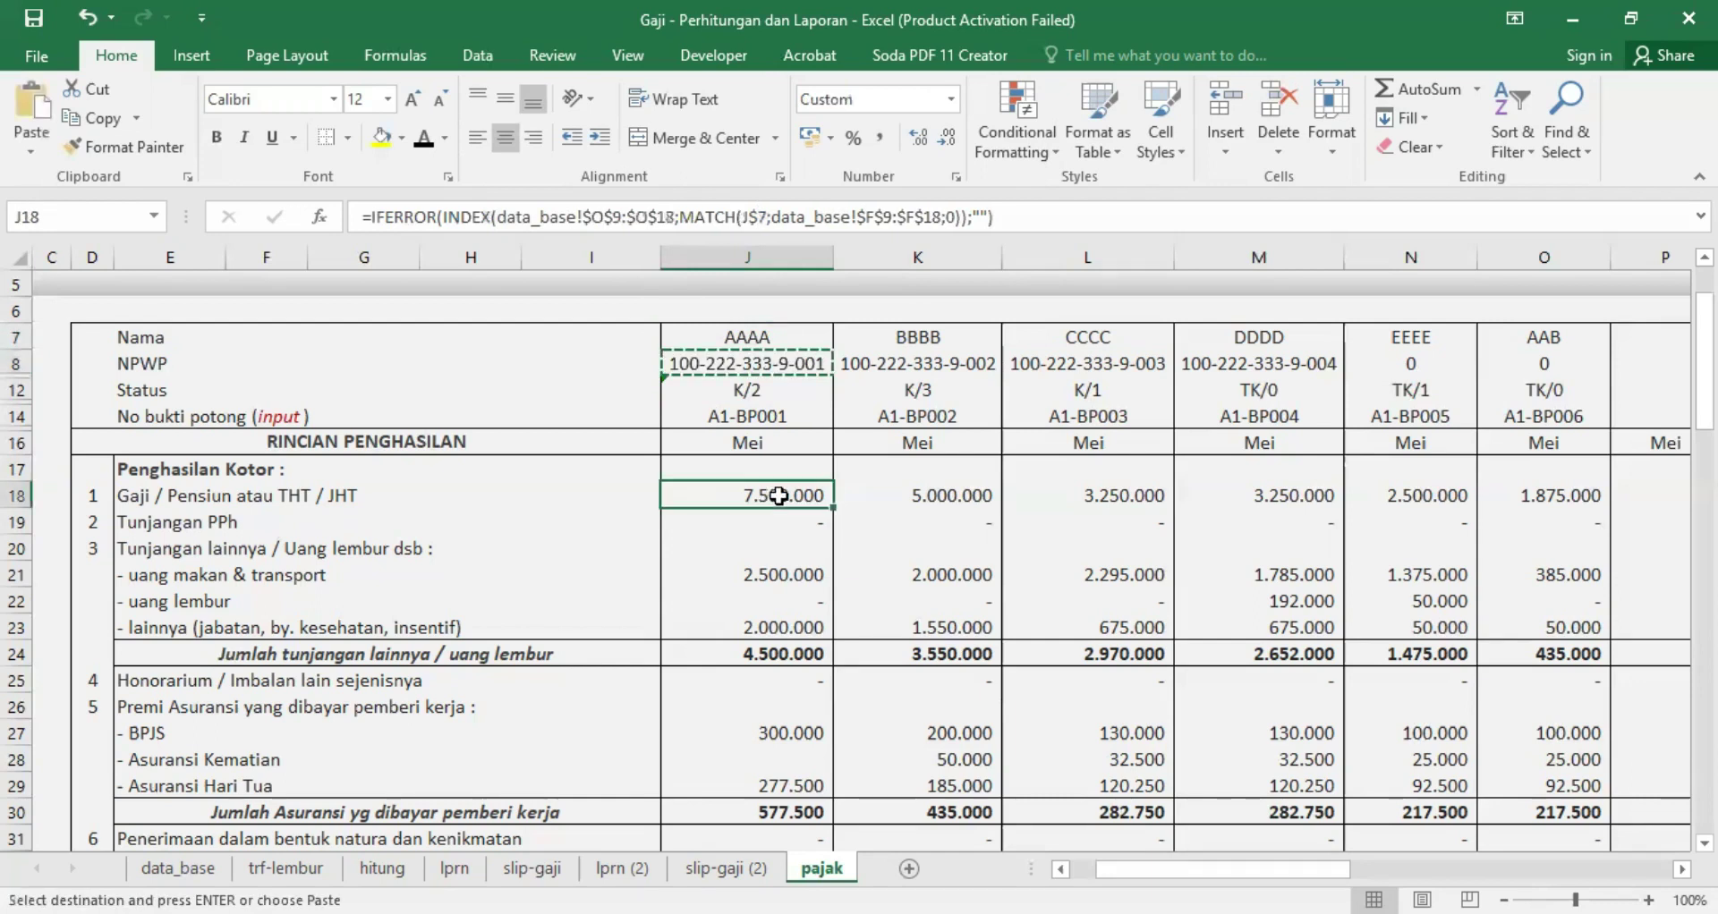
key("Return")
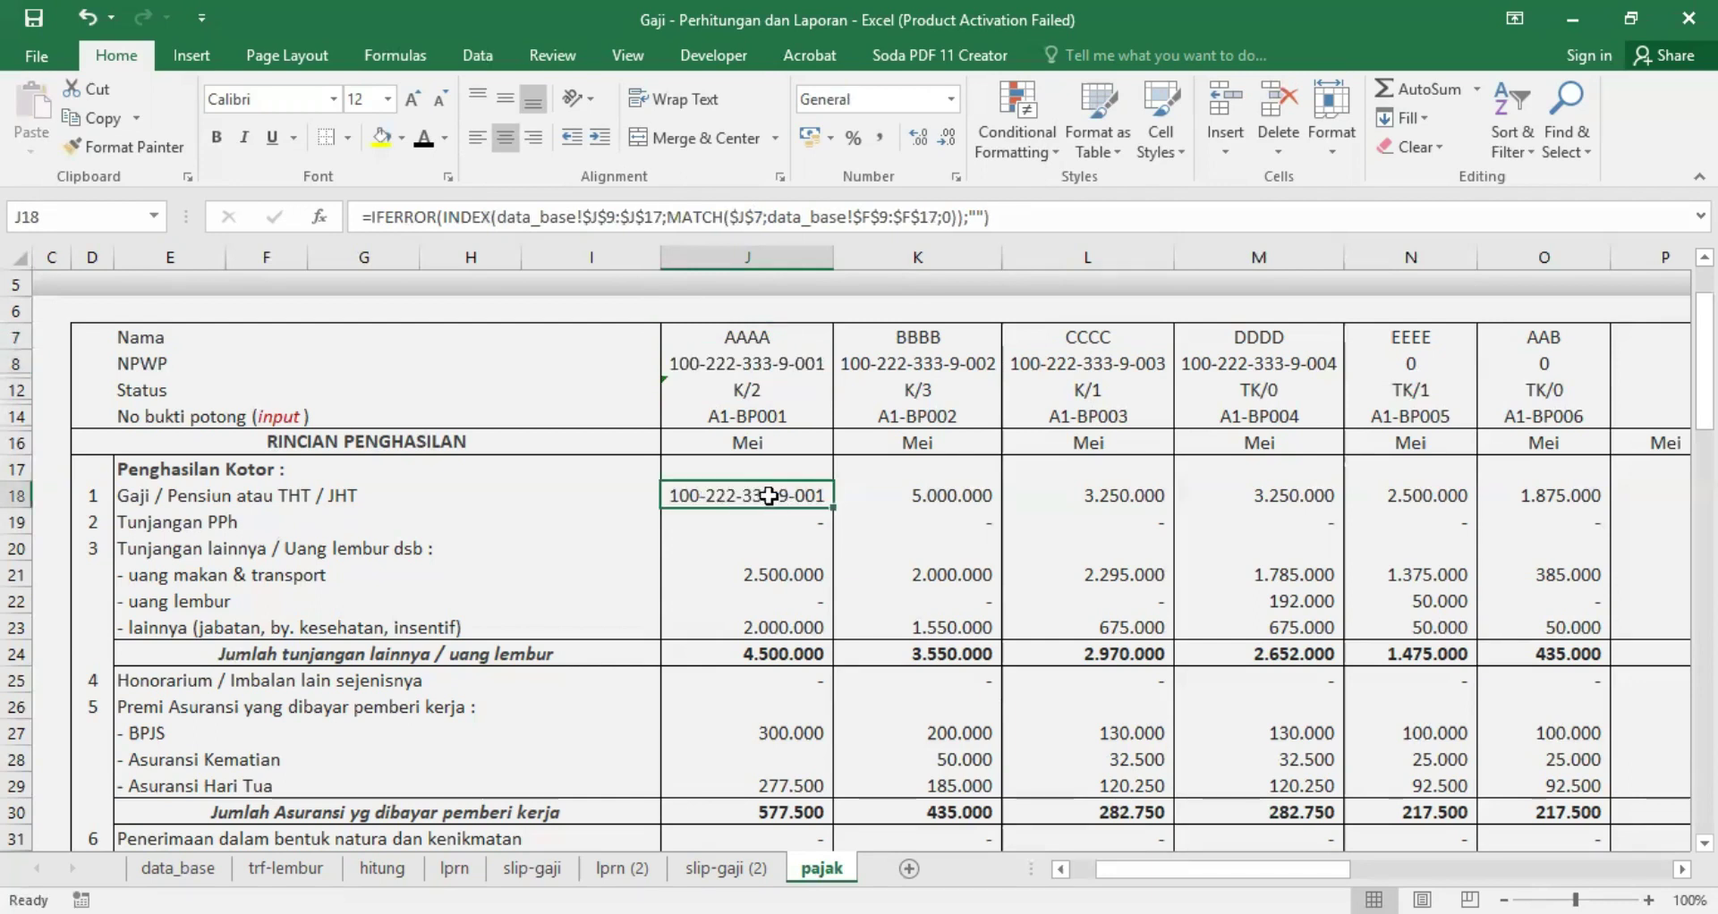
left_click(89, 17)
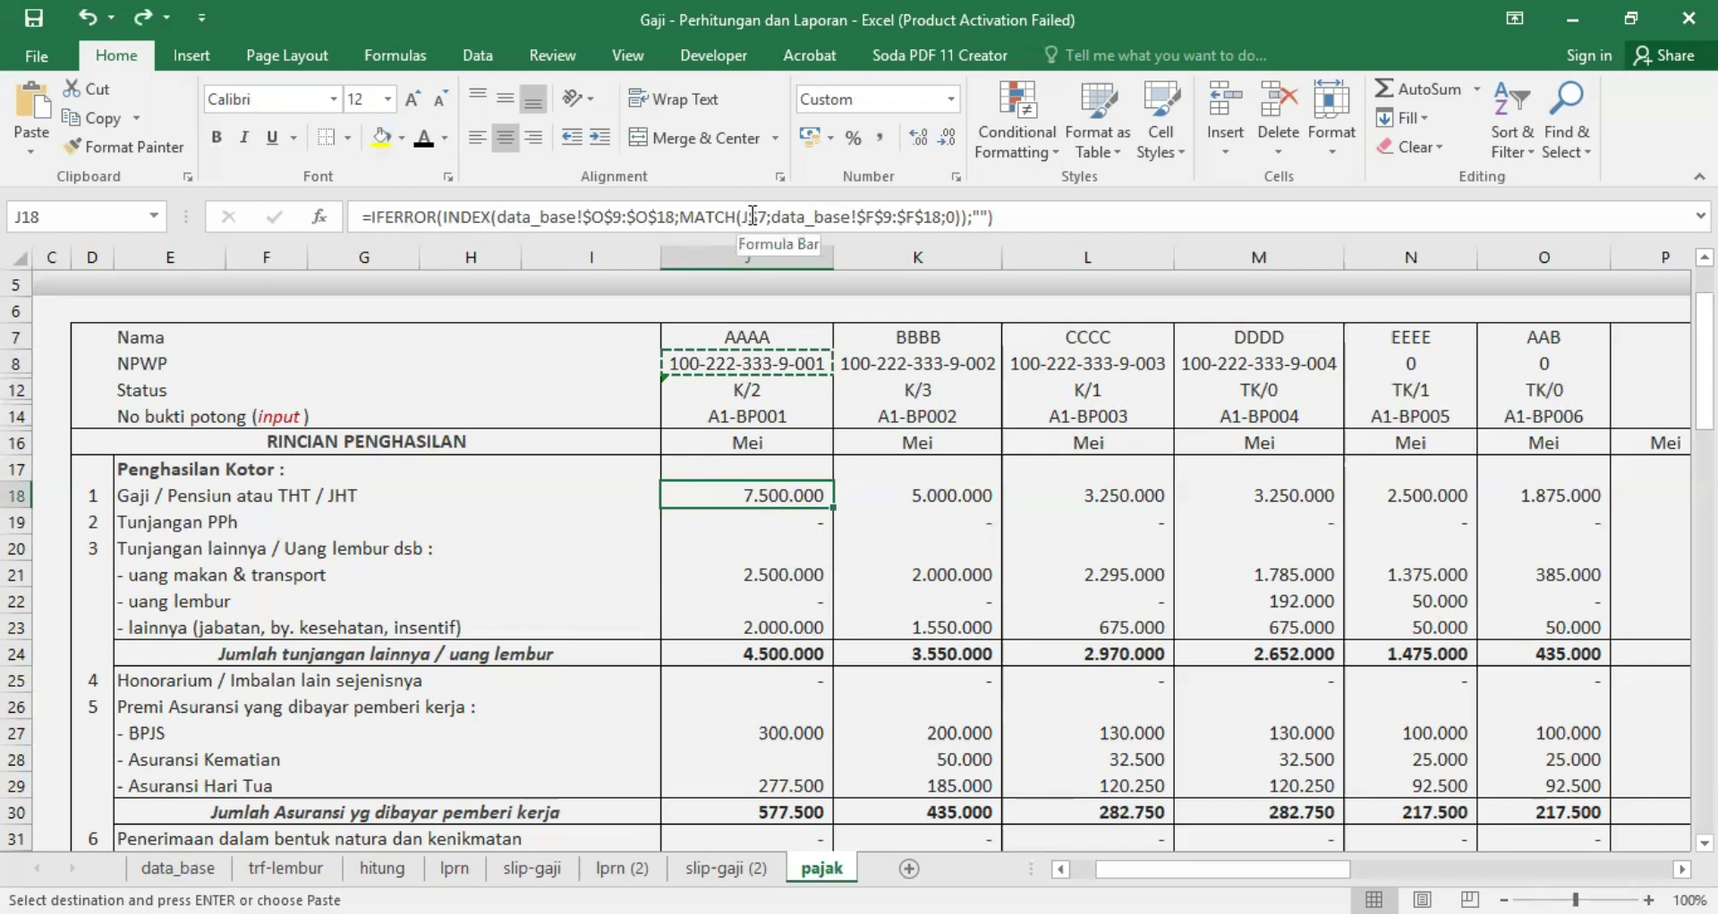
left_click(753, 216)
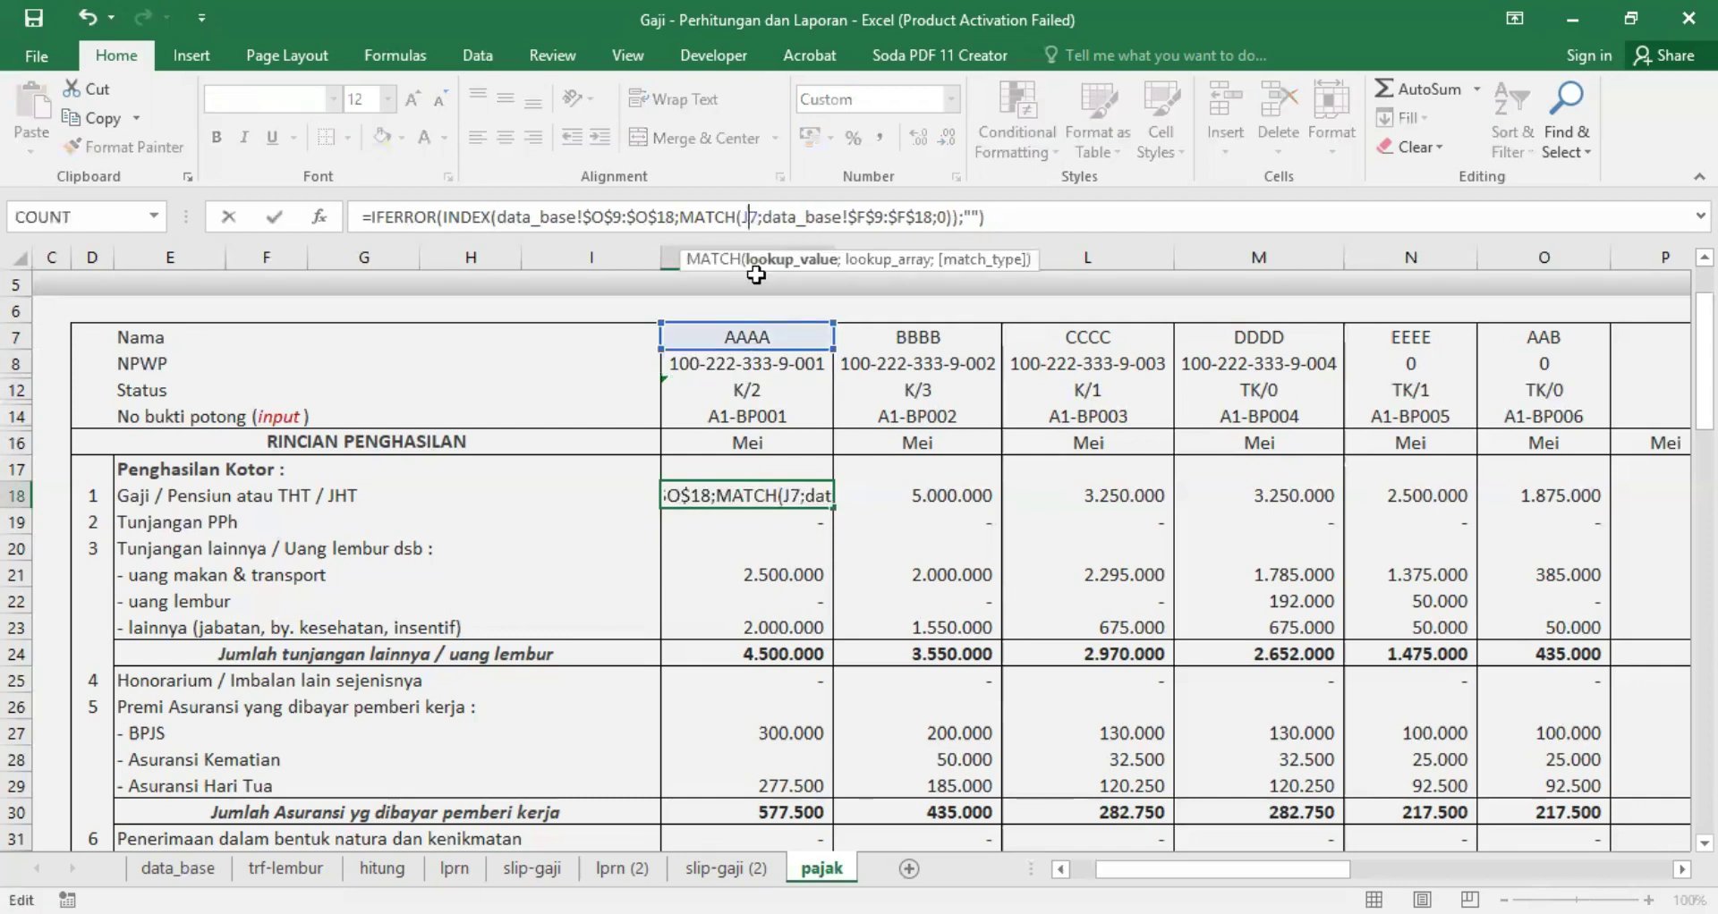
Step: Revert J8's lookup to relative J7 and paste it into J18, which shows blank
left_click(737, 364)
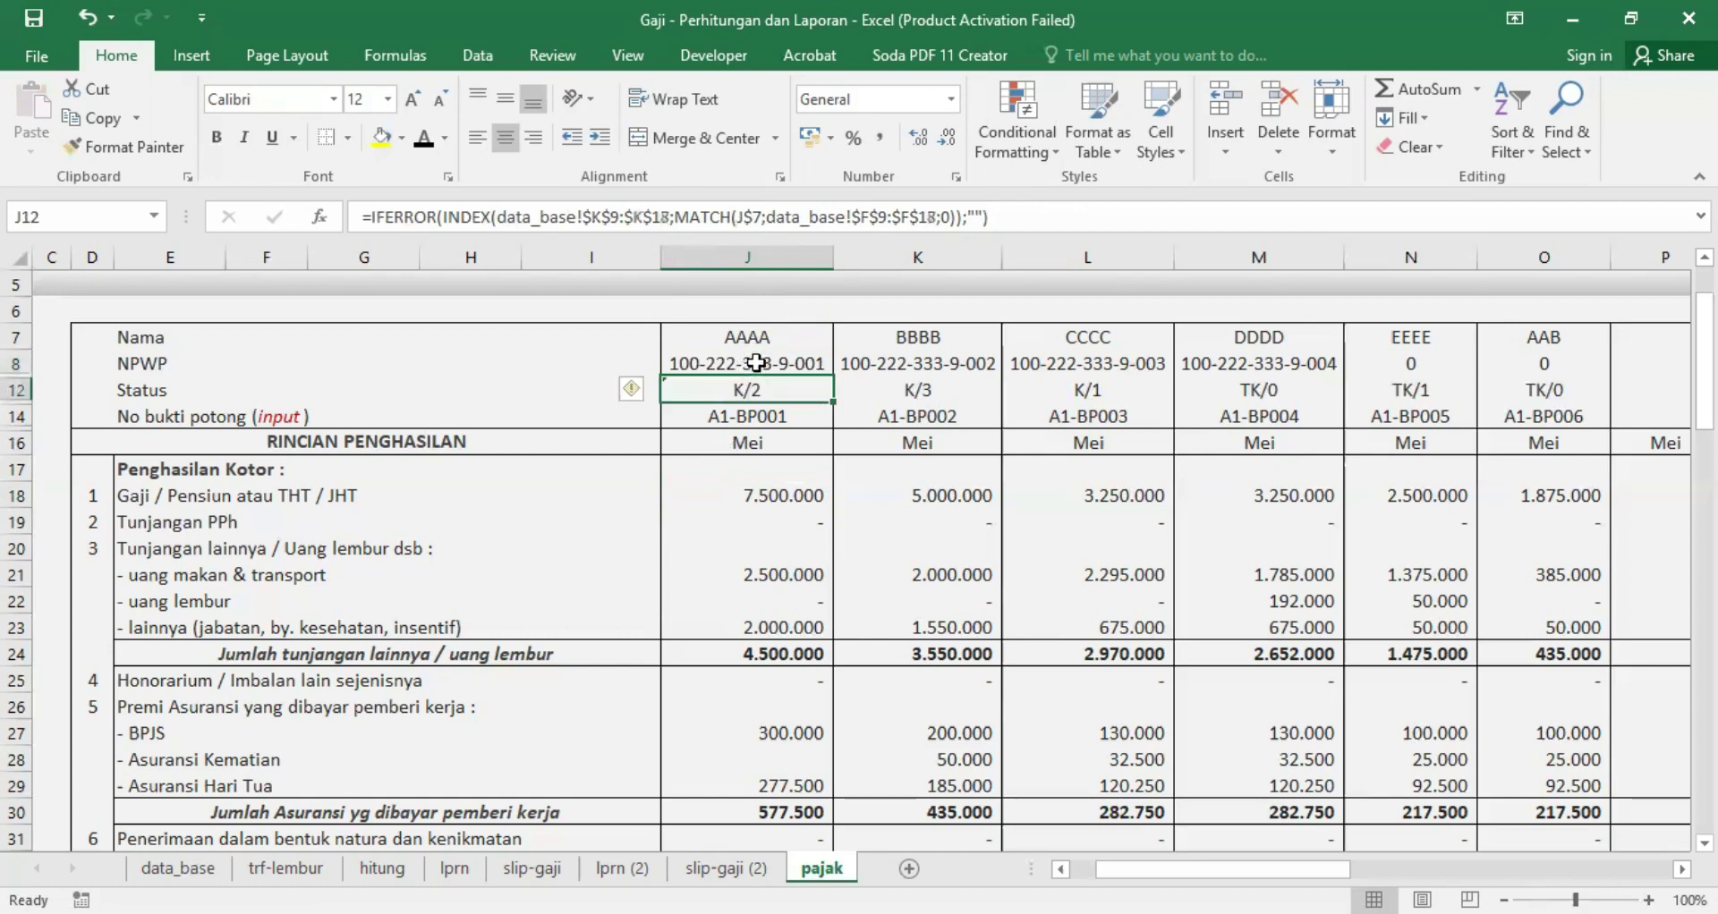
left_click(735, 217)
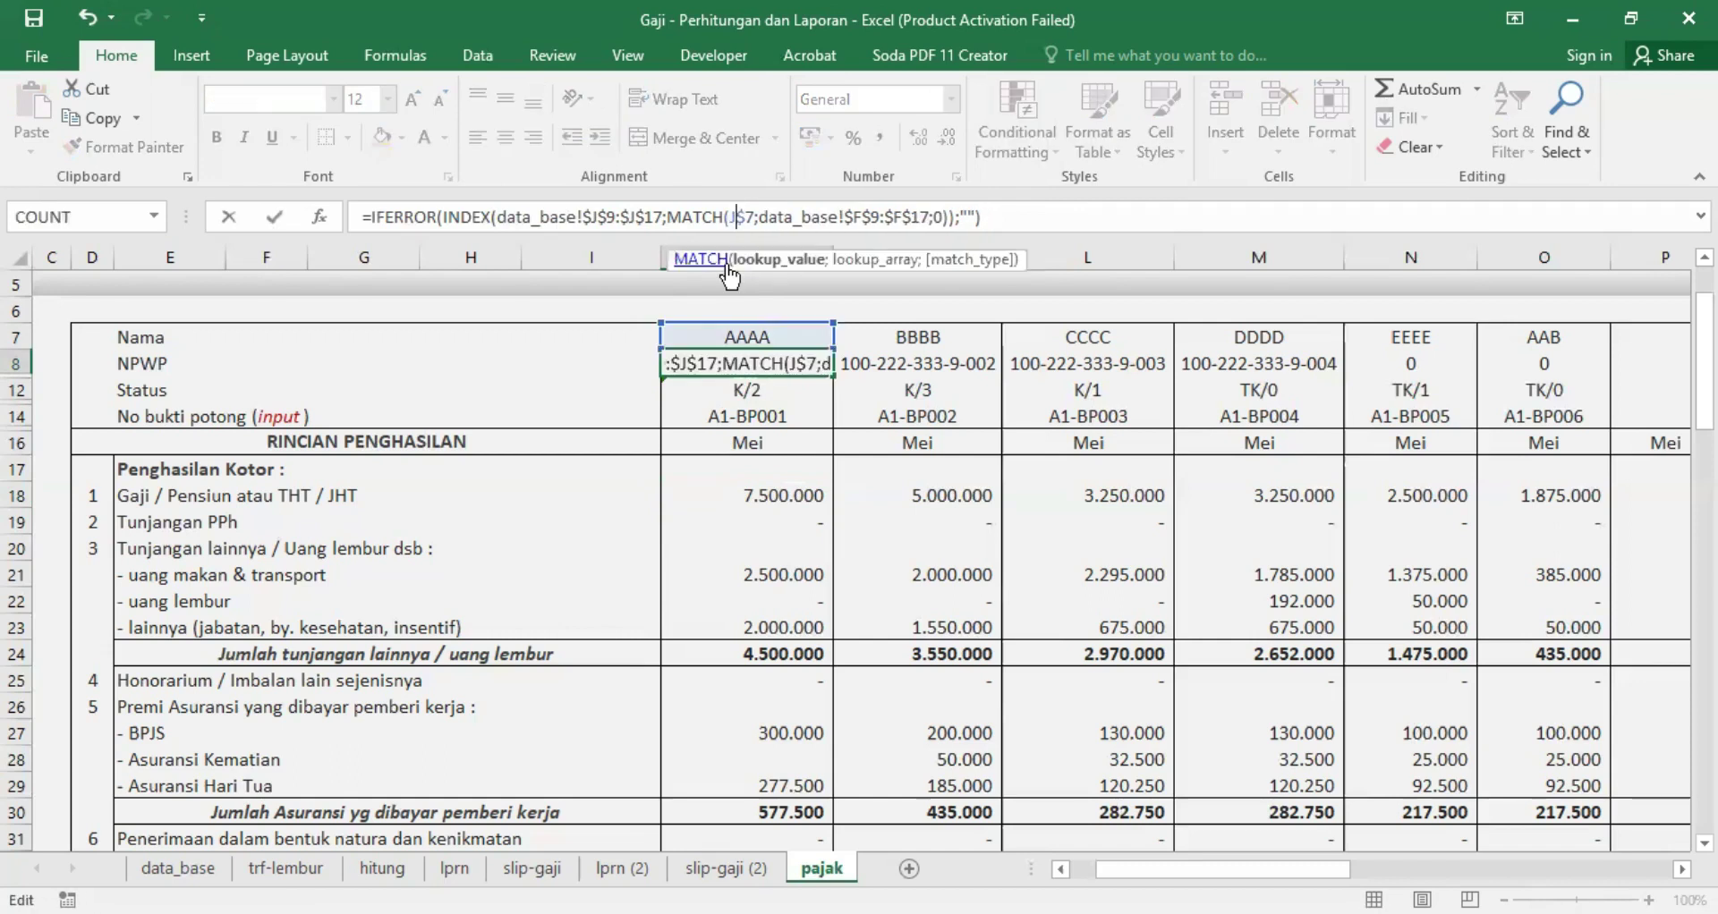
key("F4")
key("F4")
key("F4")
key("ctrl+Return")
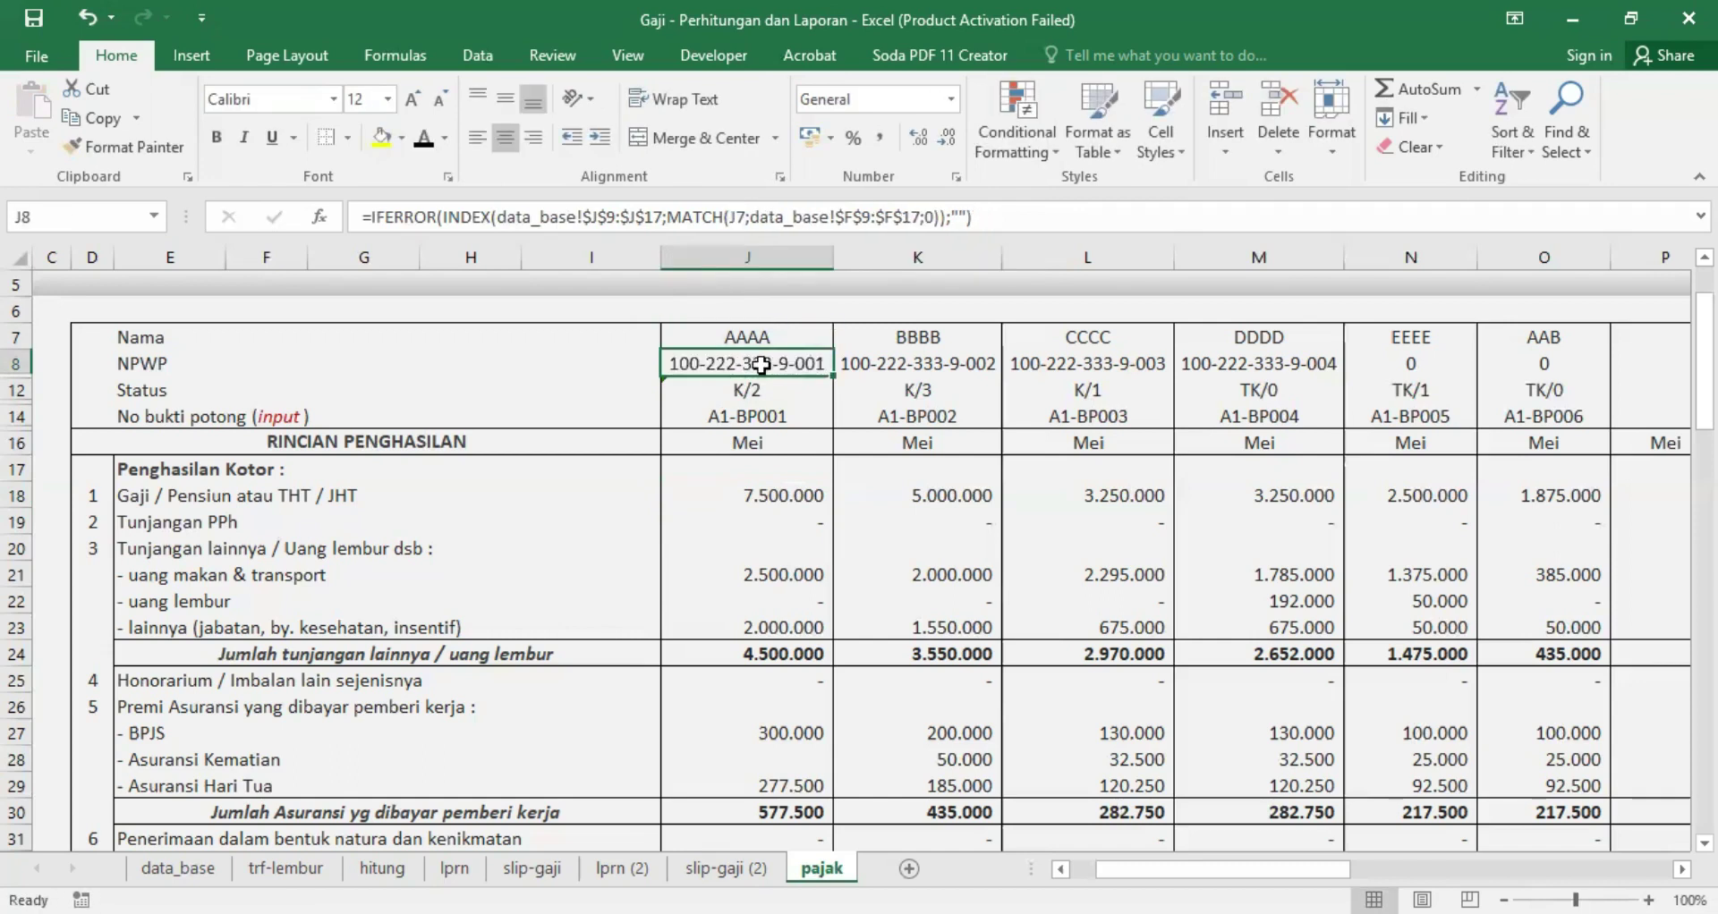
left_click(777, 503)
type("=IFERROR(INDEX(data_base!$J$9:$J$17;MATCH(J17;data_base!$F$9:$F$17;0));\"\")")
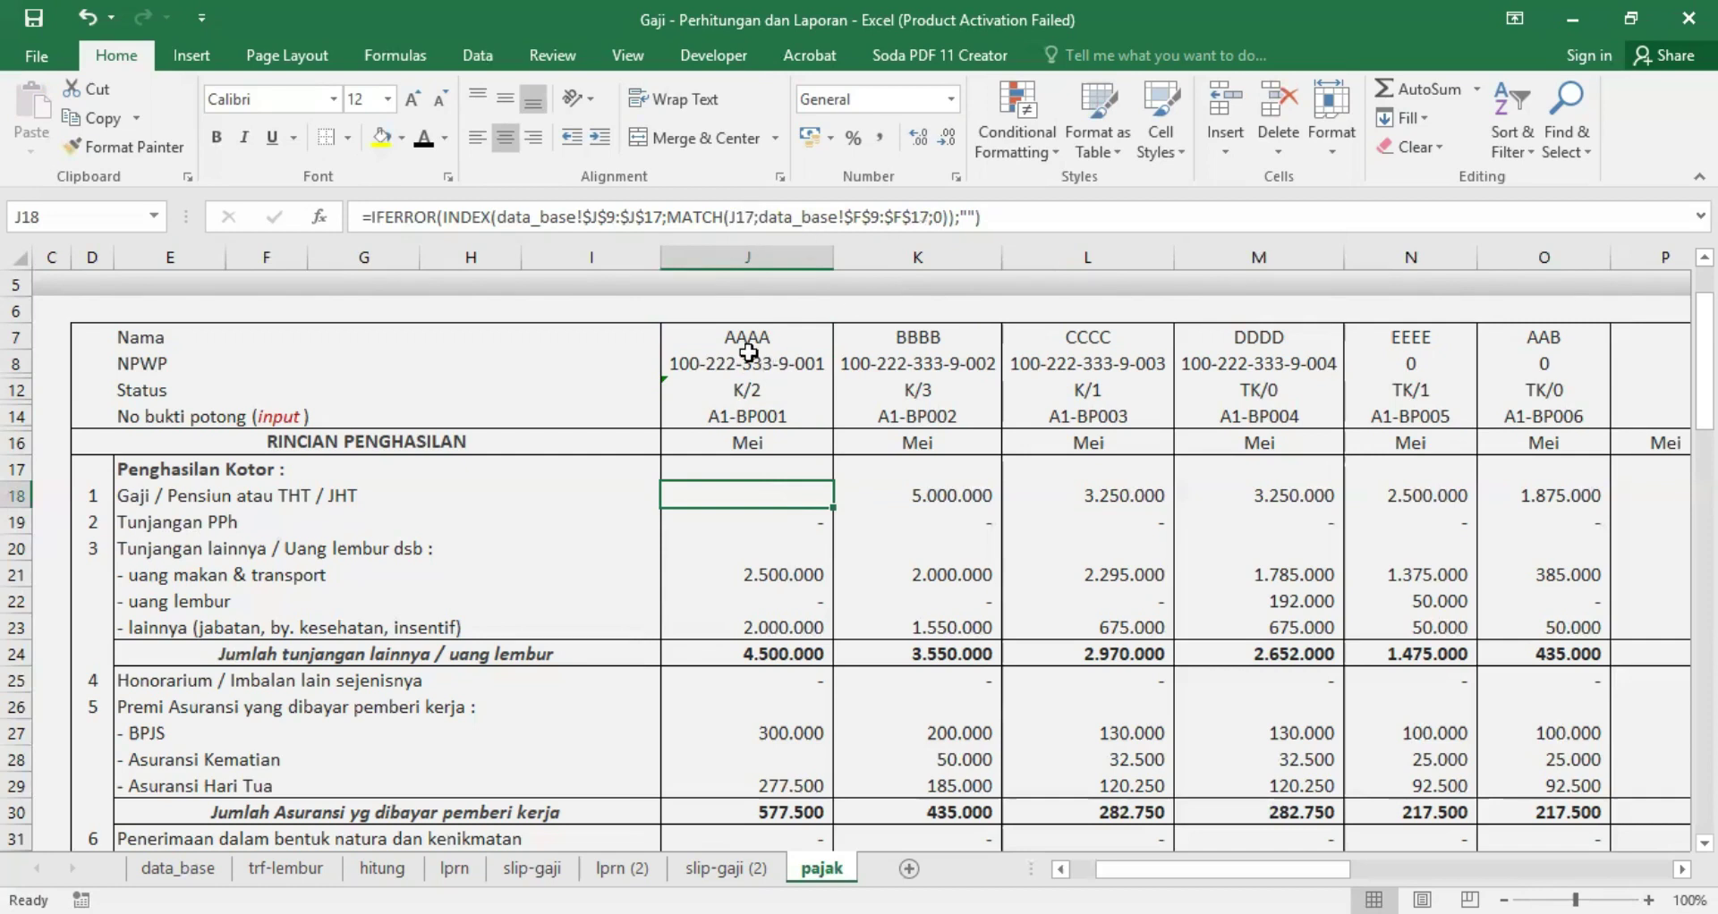
Step: Undo the earlier changes and copy J8's lookup formula into J18
key("ctrl+z")
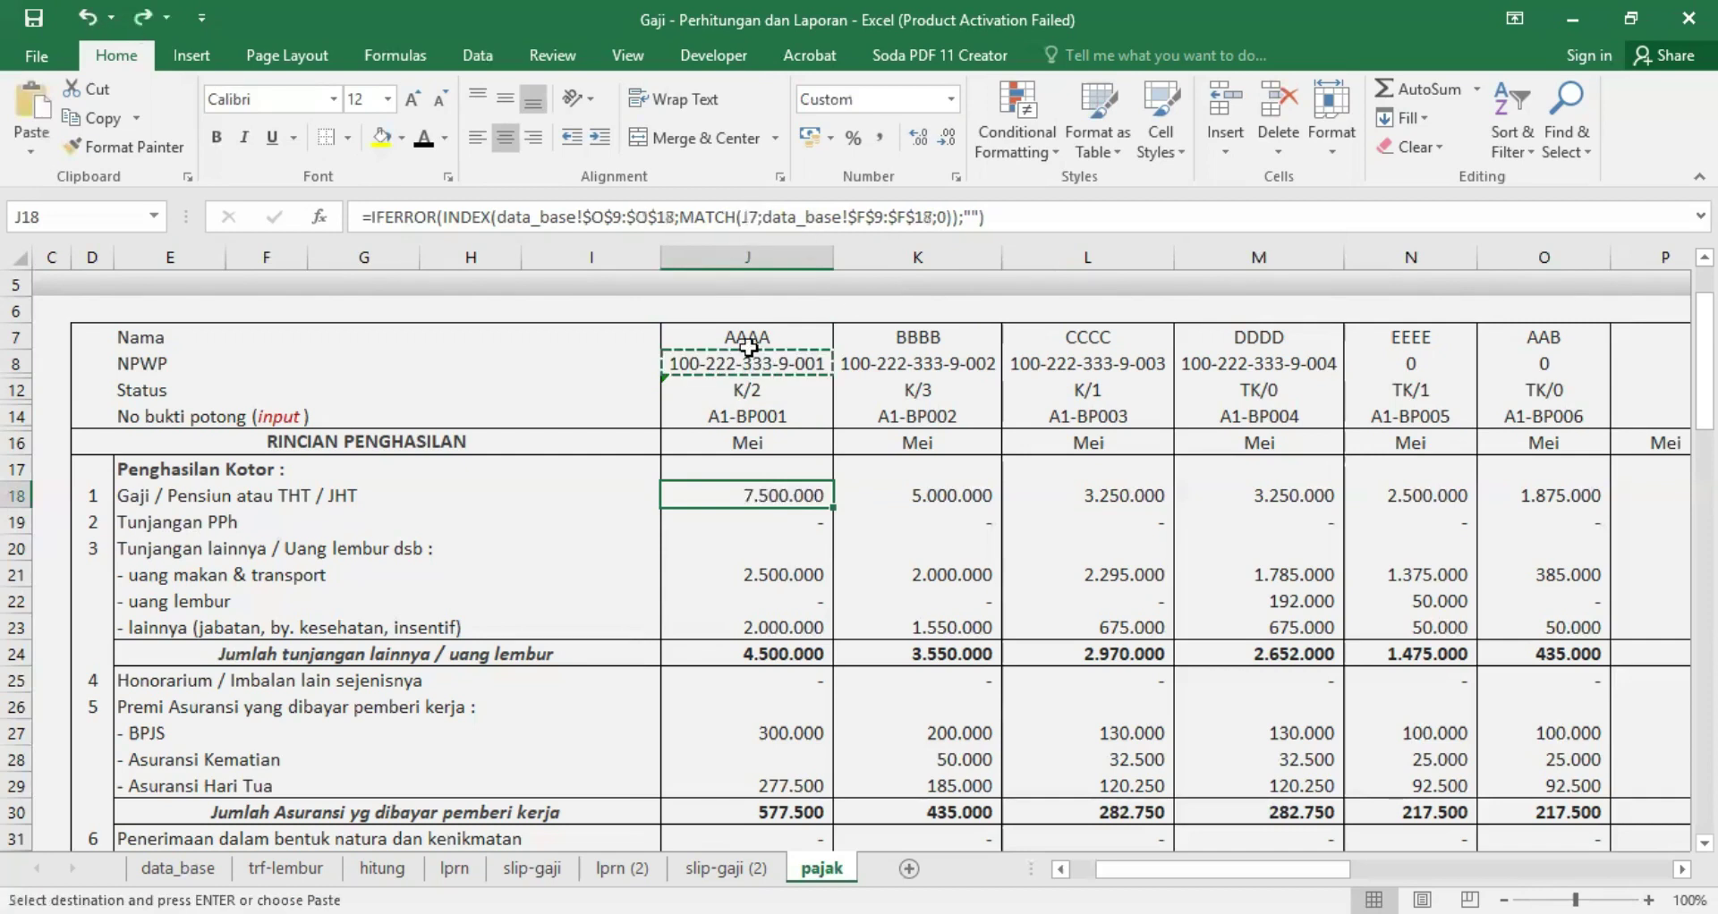
left_click(93, 18)
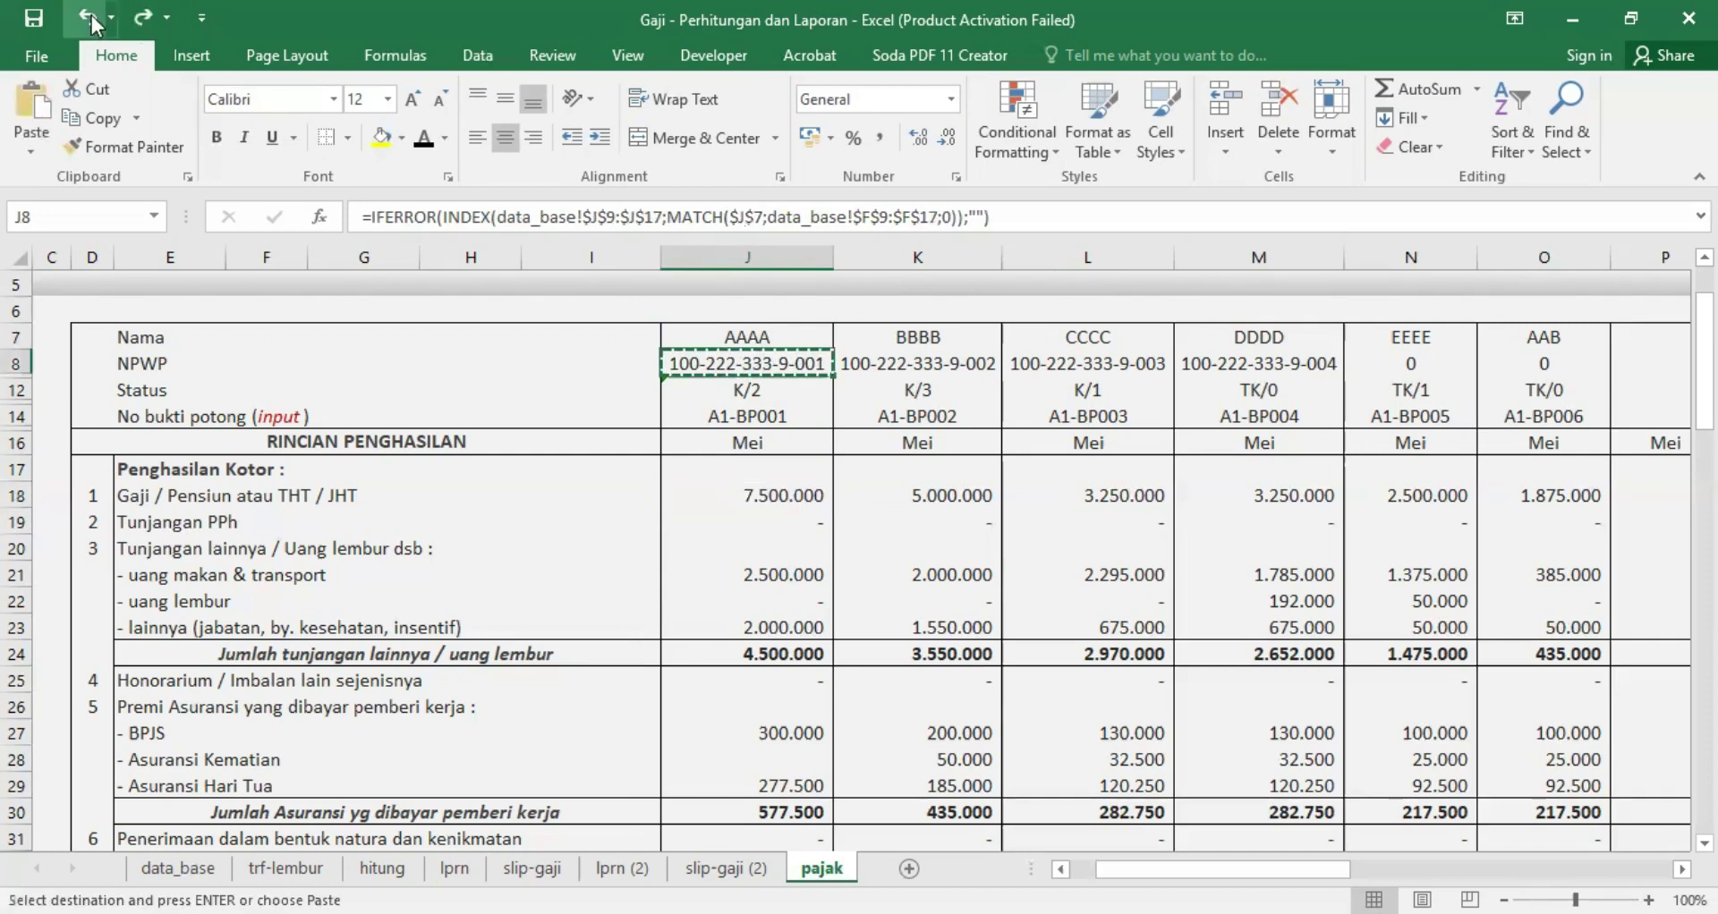
key("Escape")
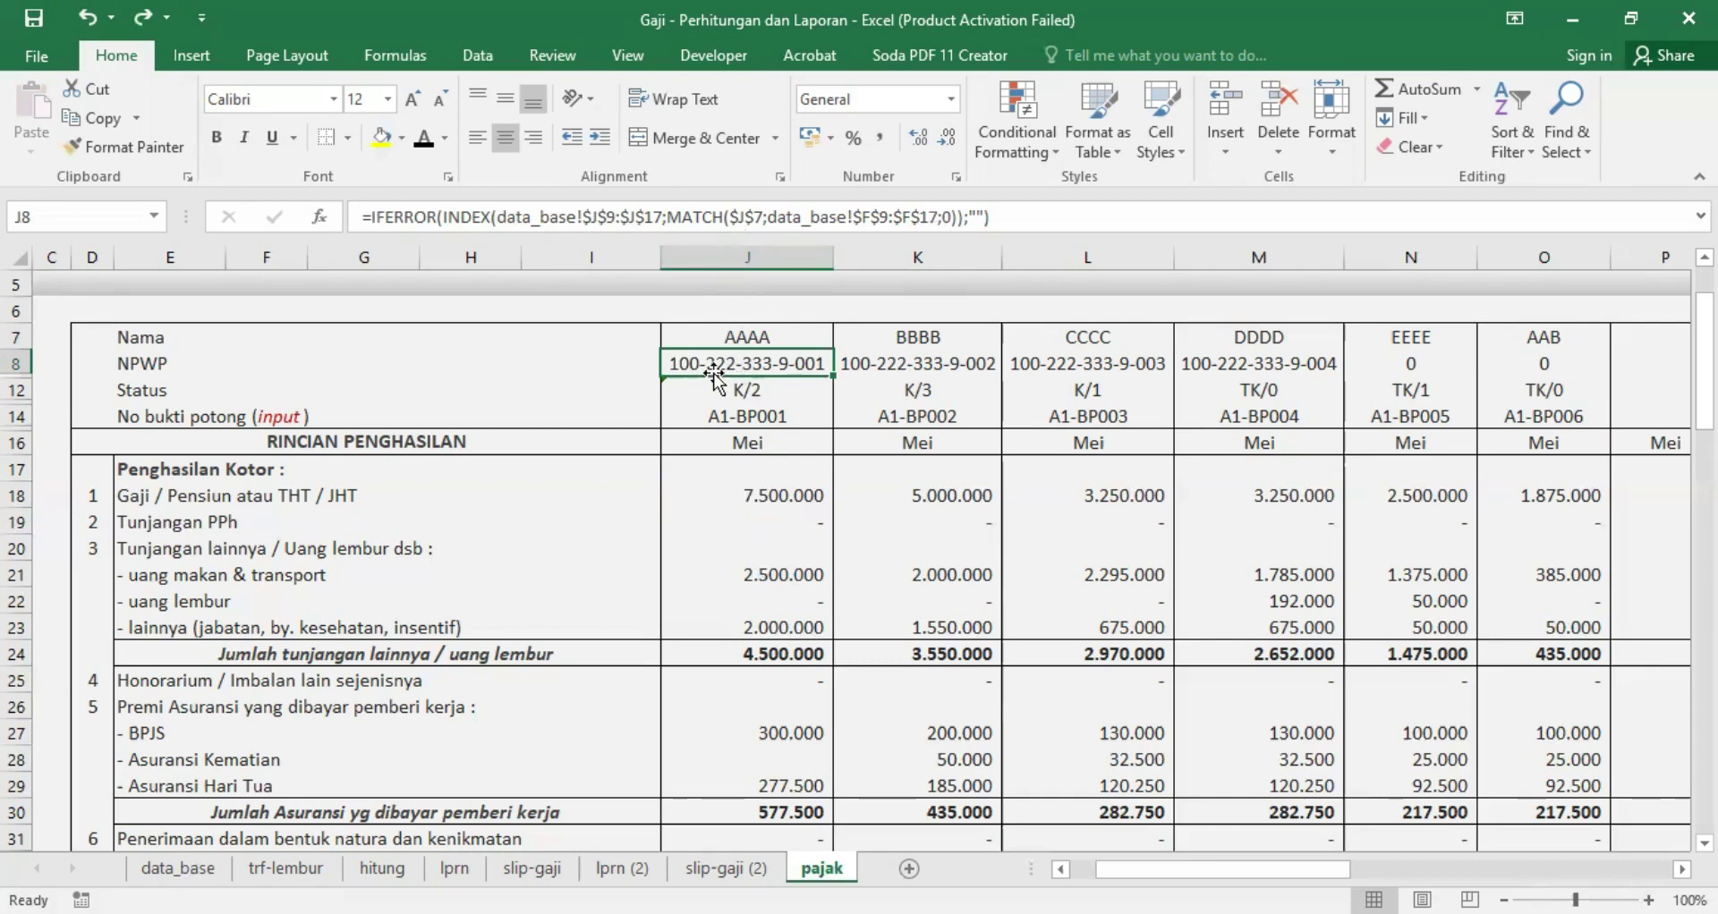
key("ctrl+c")
left_click(761, 491)
key("Return")
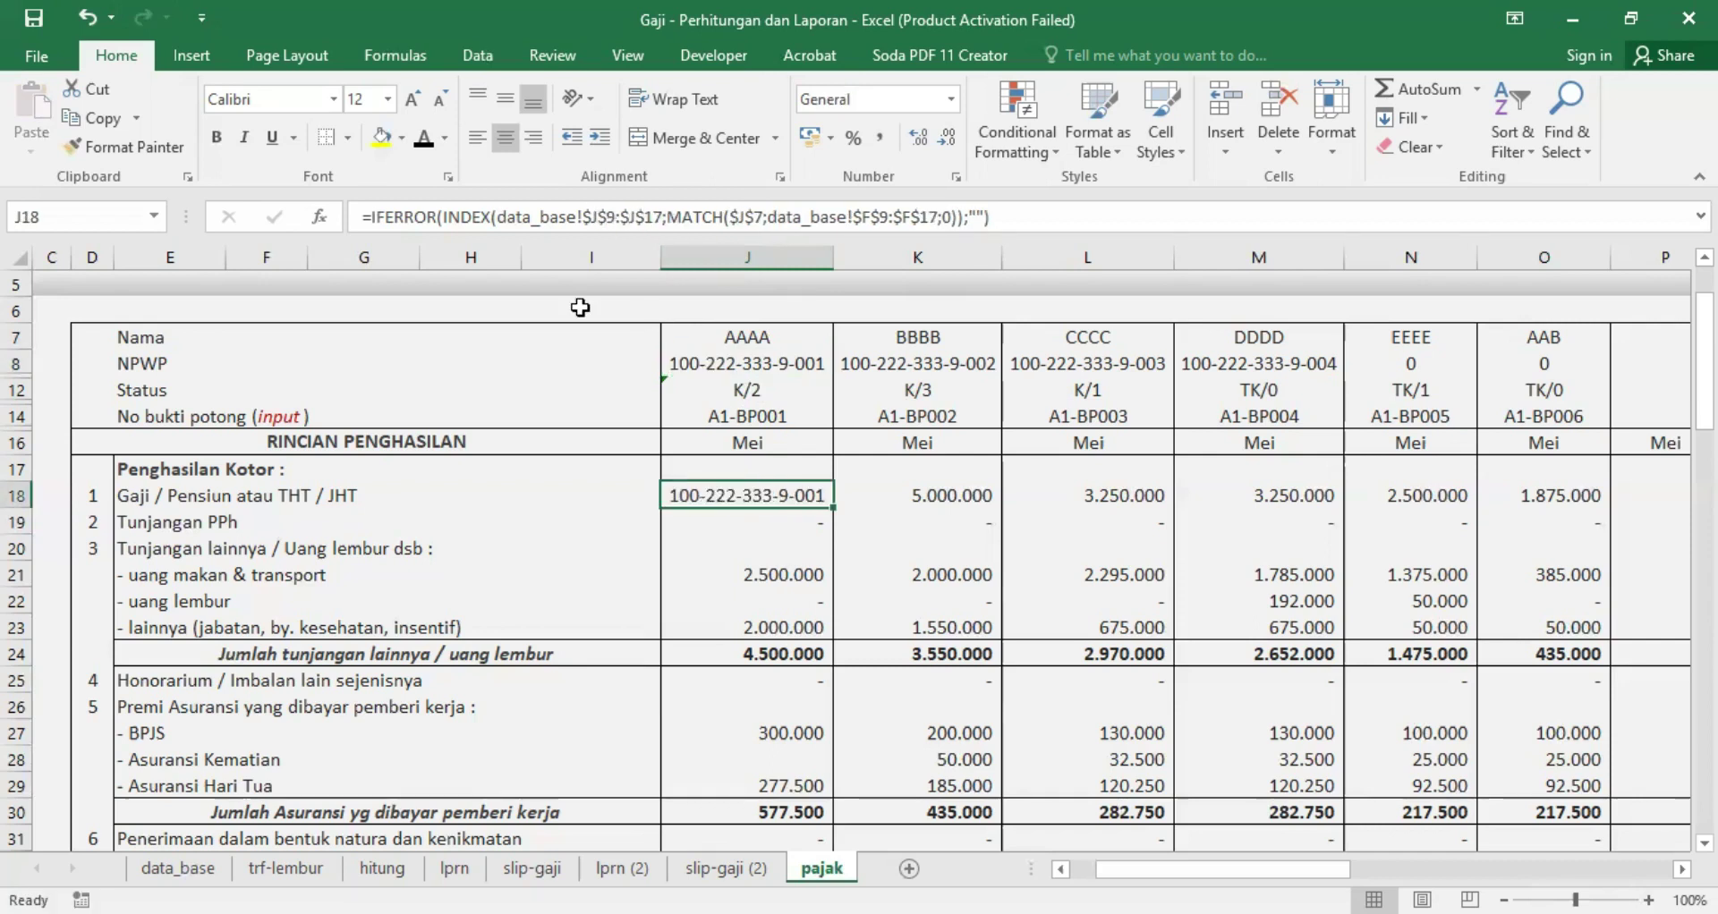
Step: Change J18's INDEX range to data_base $O$9:$O$17 so it returns the salary
key("F2")
double_click(605, 216)
type("O")
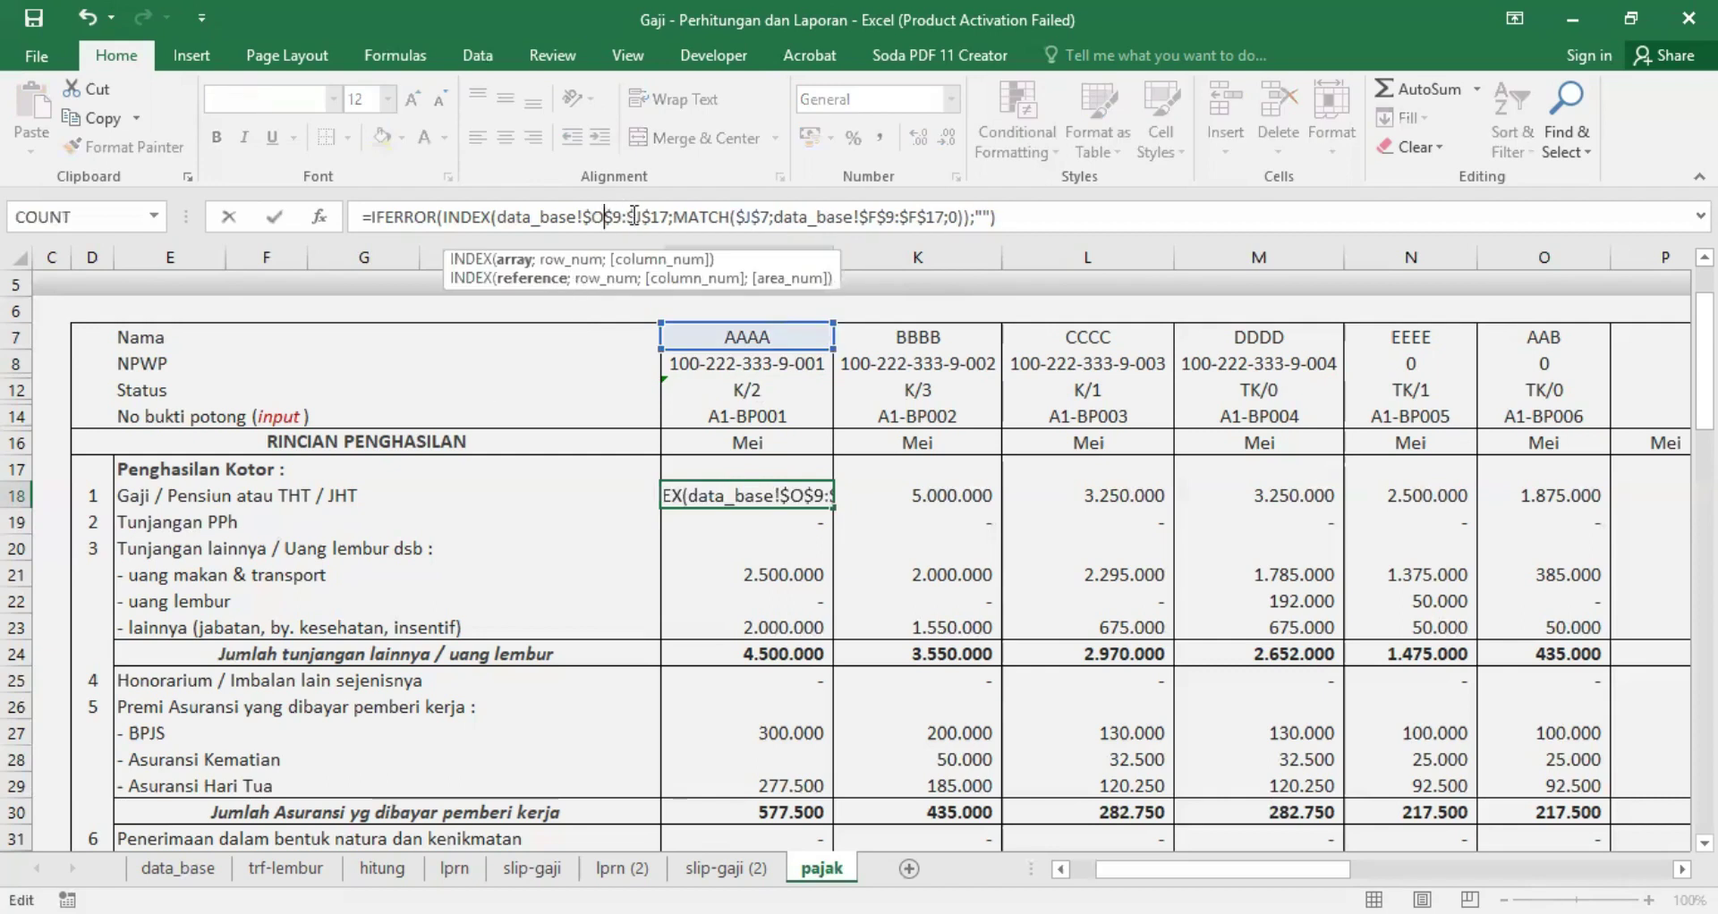
left_click(631, 217)
type(")")
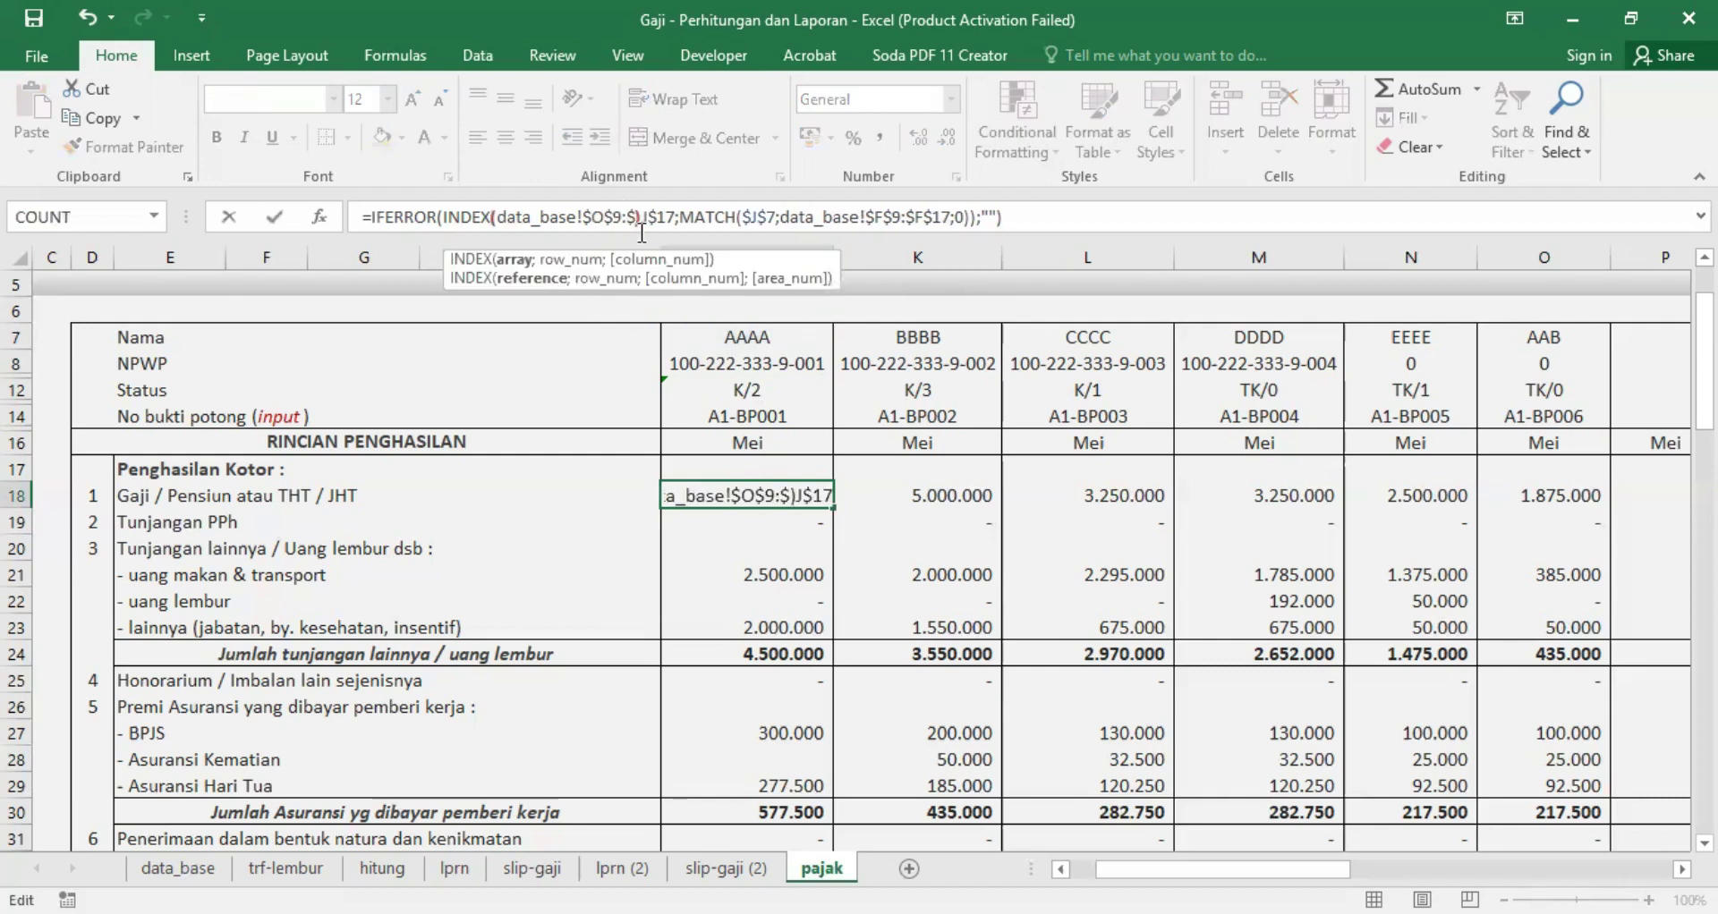
key("BackSpace")
type("O")
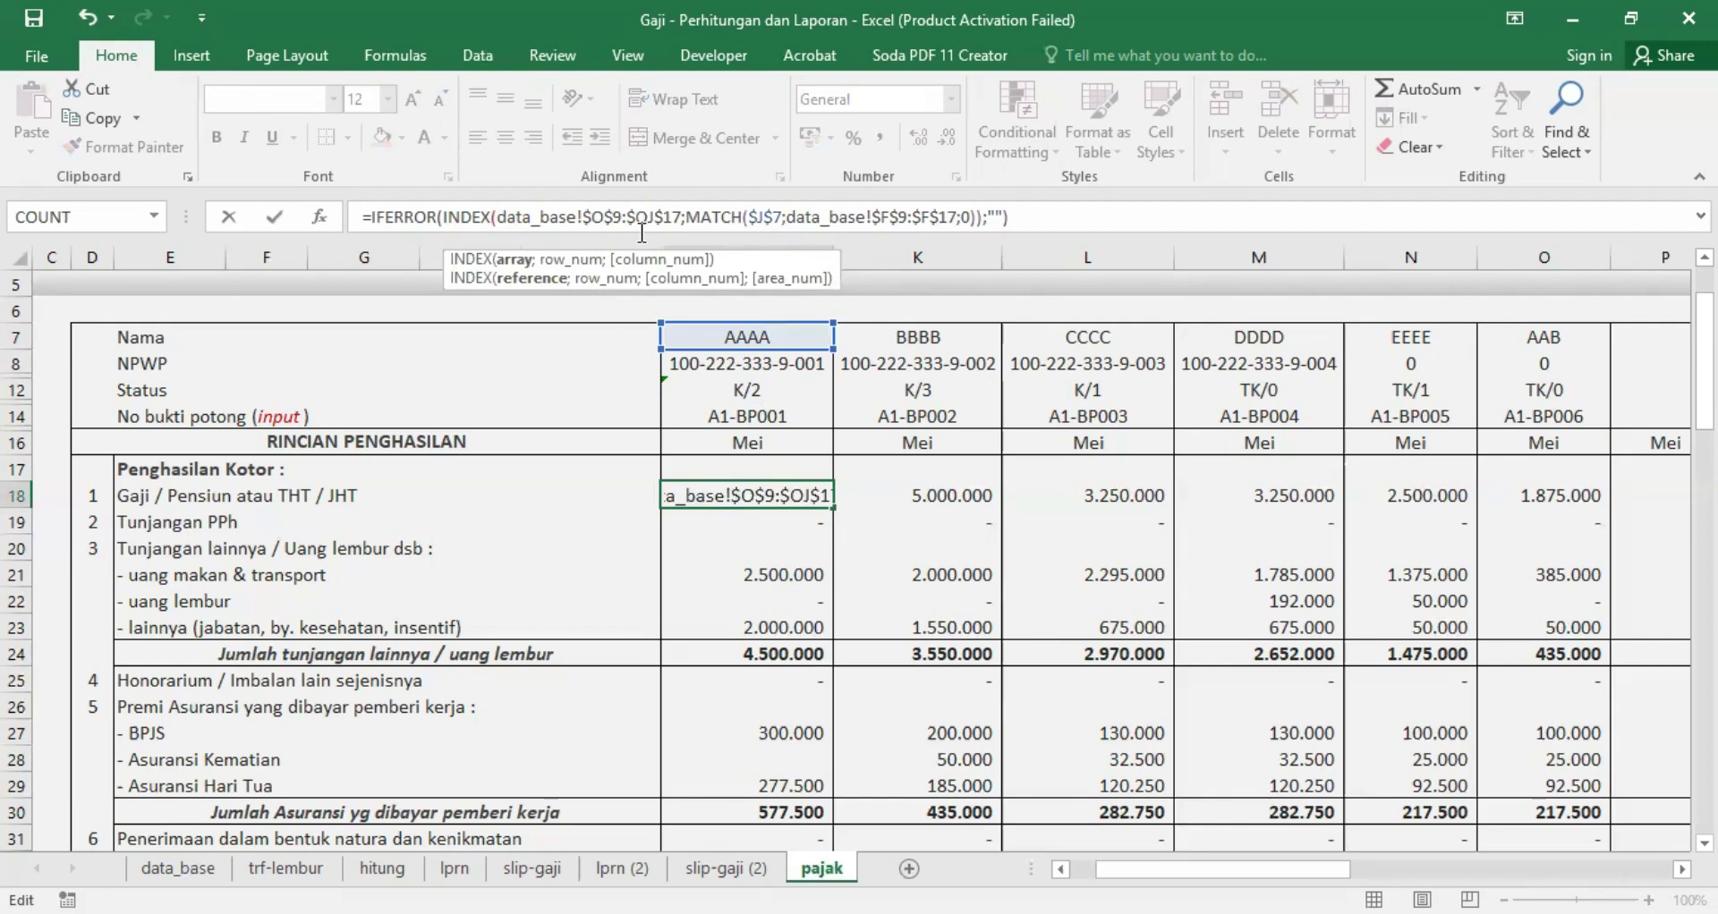
key("Return")
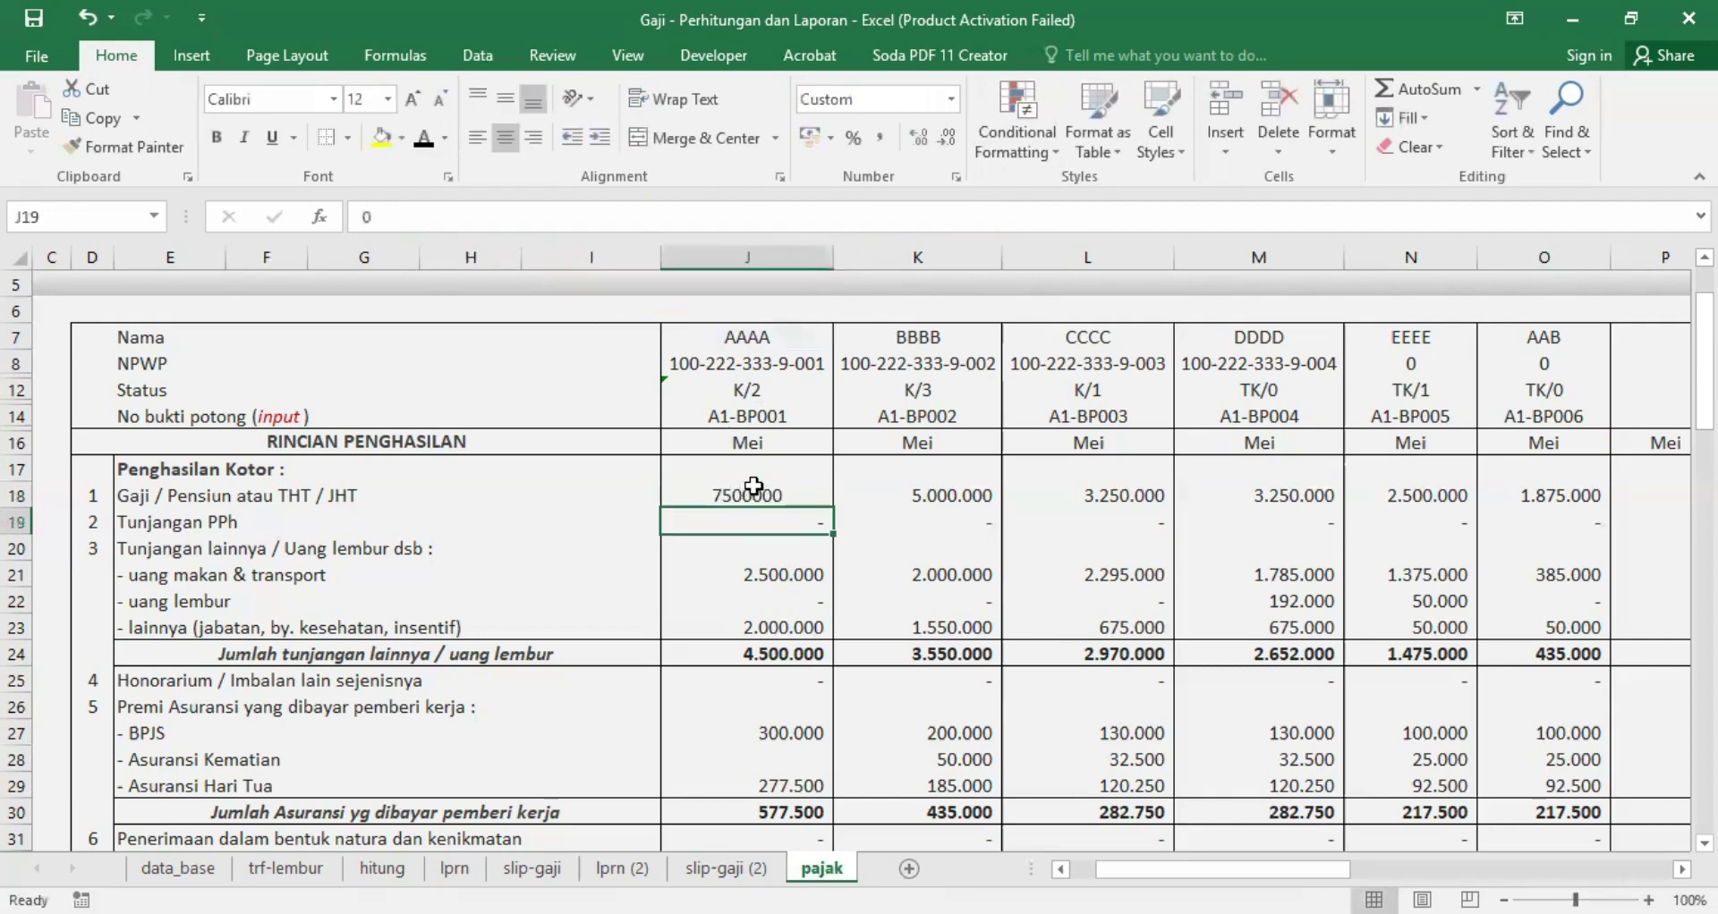
Step: Apply Comma Style to J18 so it shows 7.500.000, then review nearby formulas
key("Up")
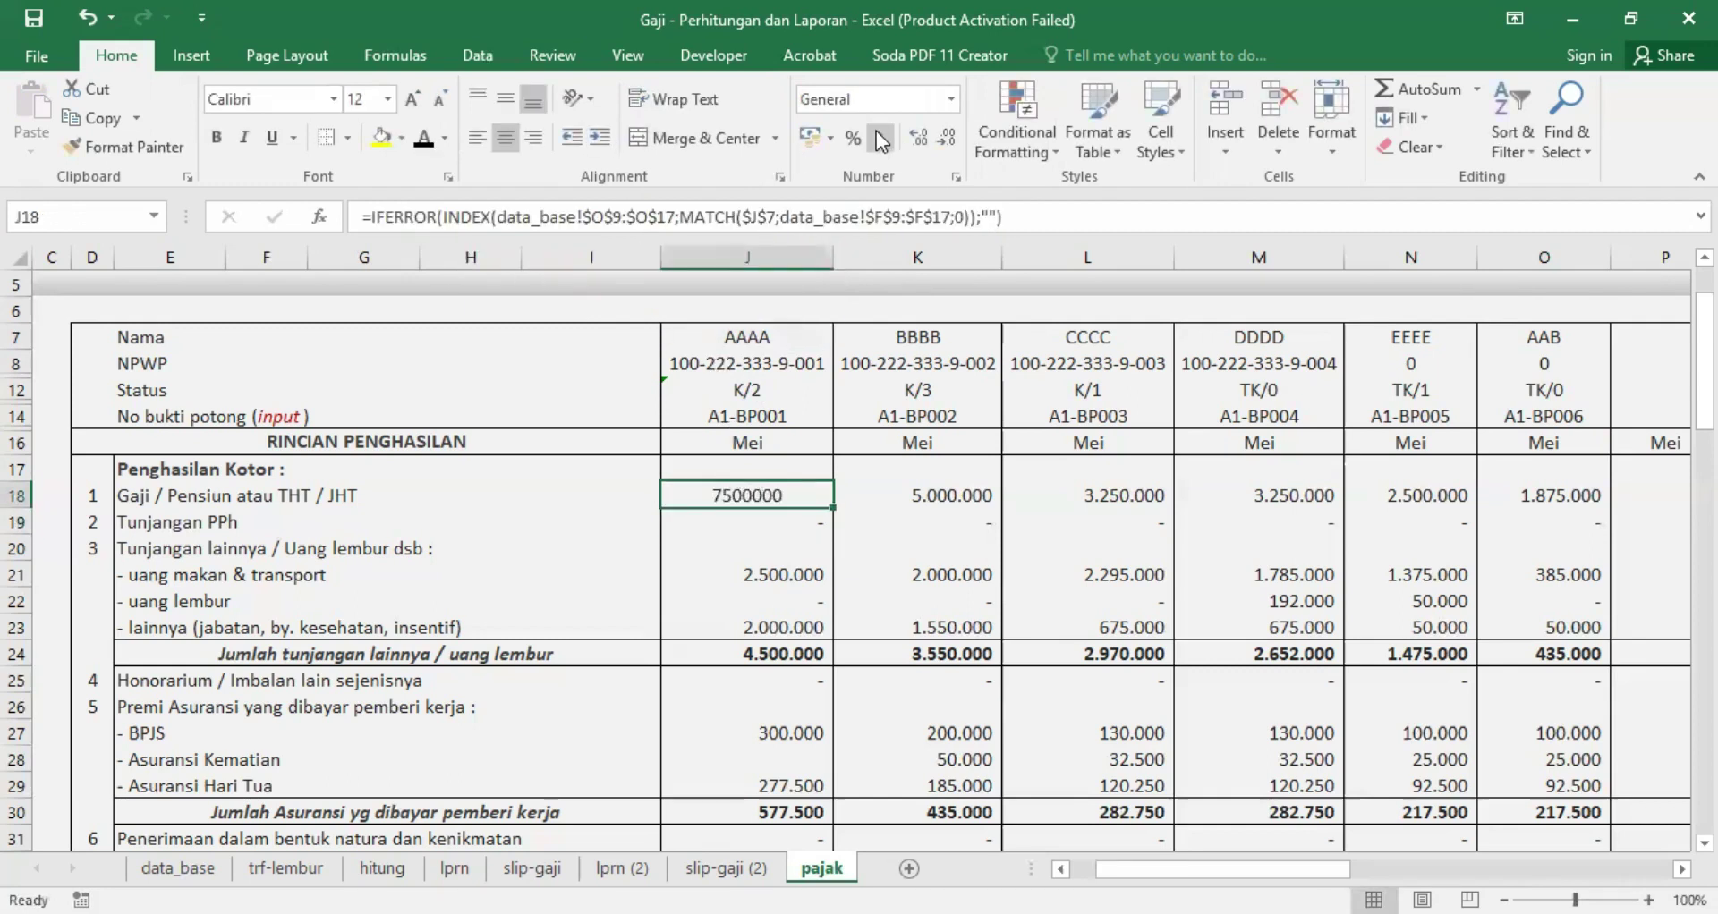
left_click(881, 140)
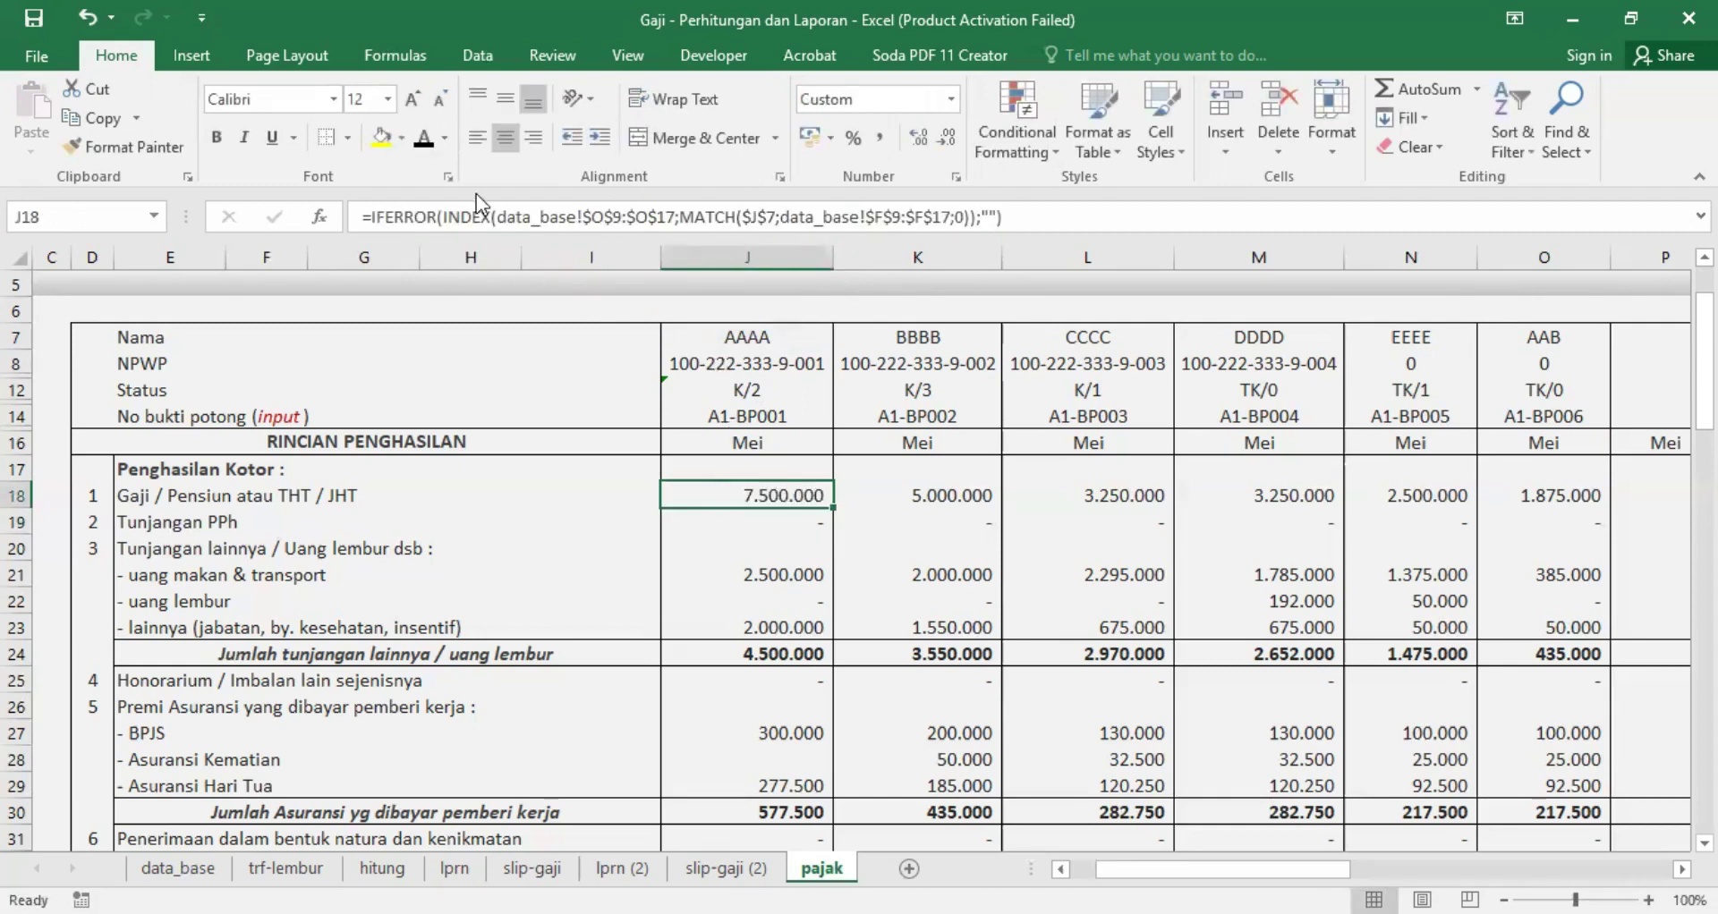
left_click(784, 519)
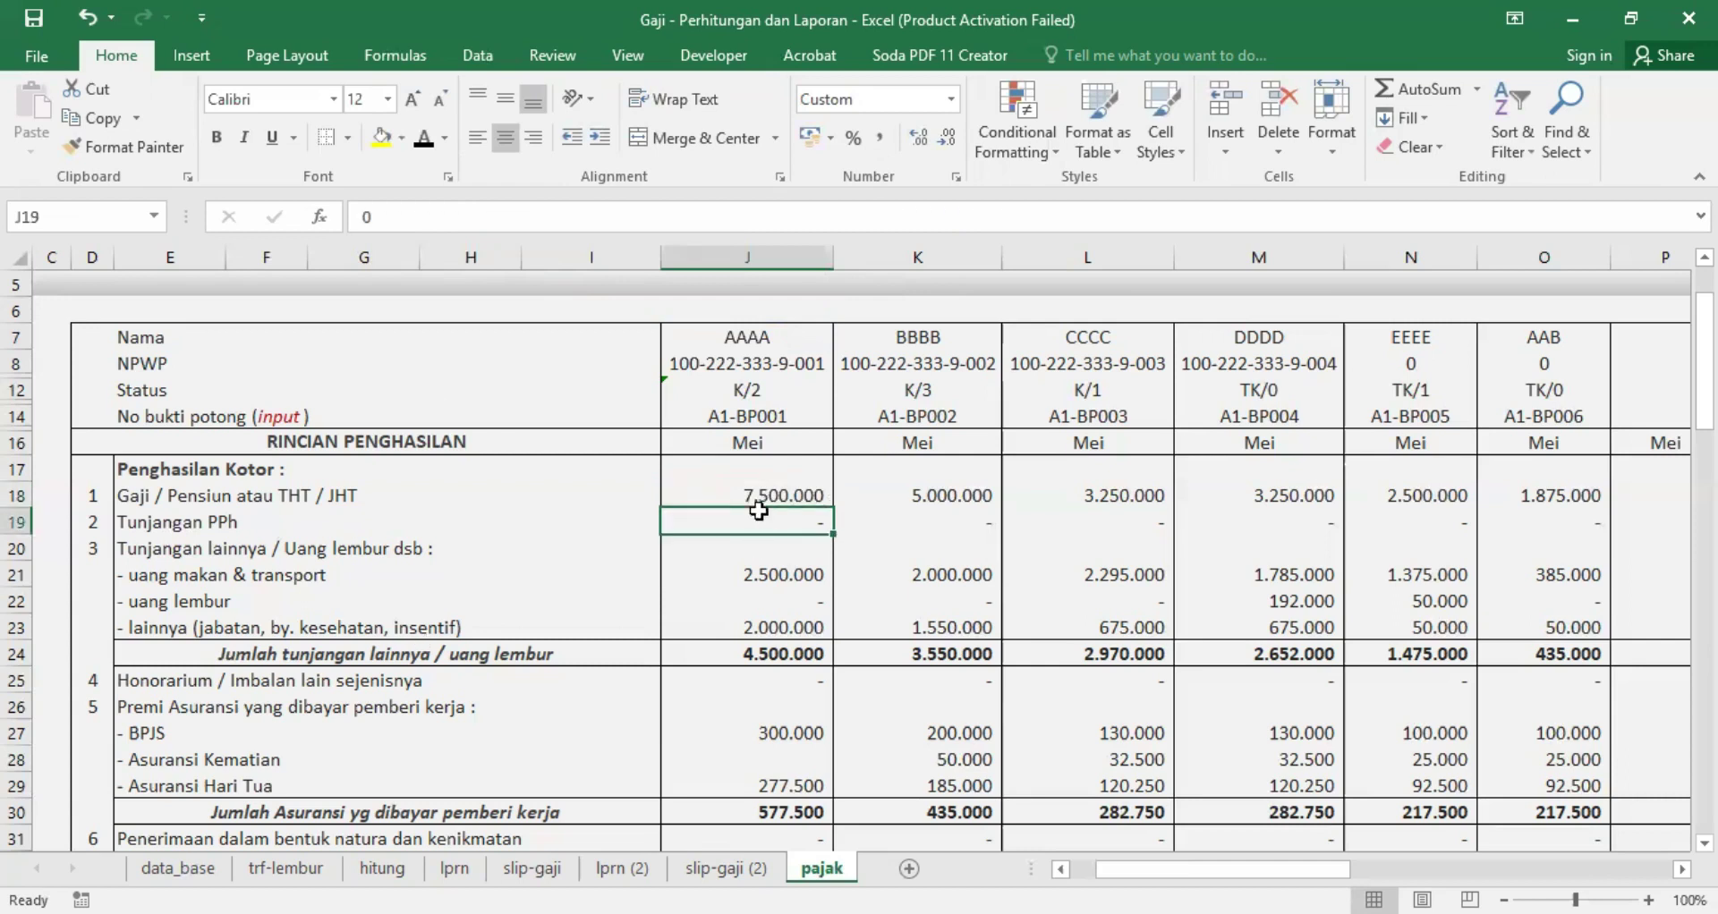
left_click(763, 491)
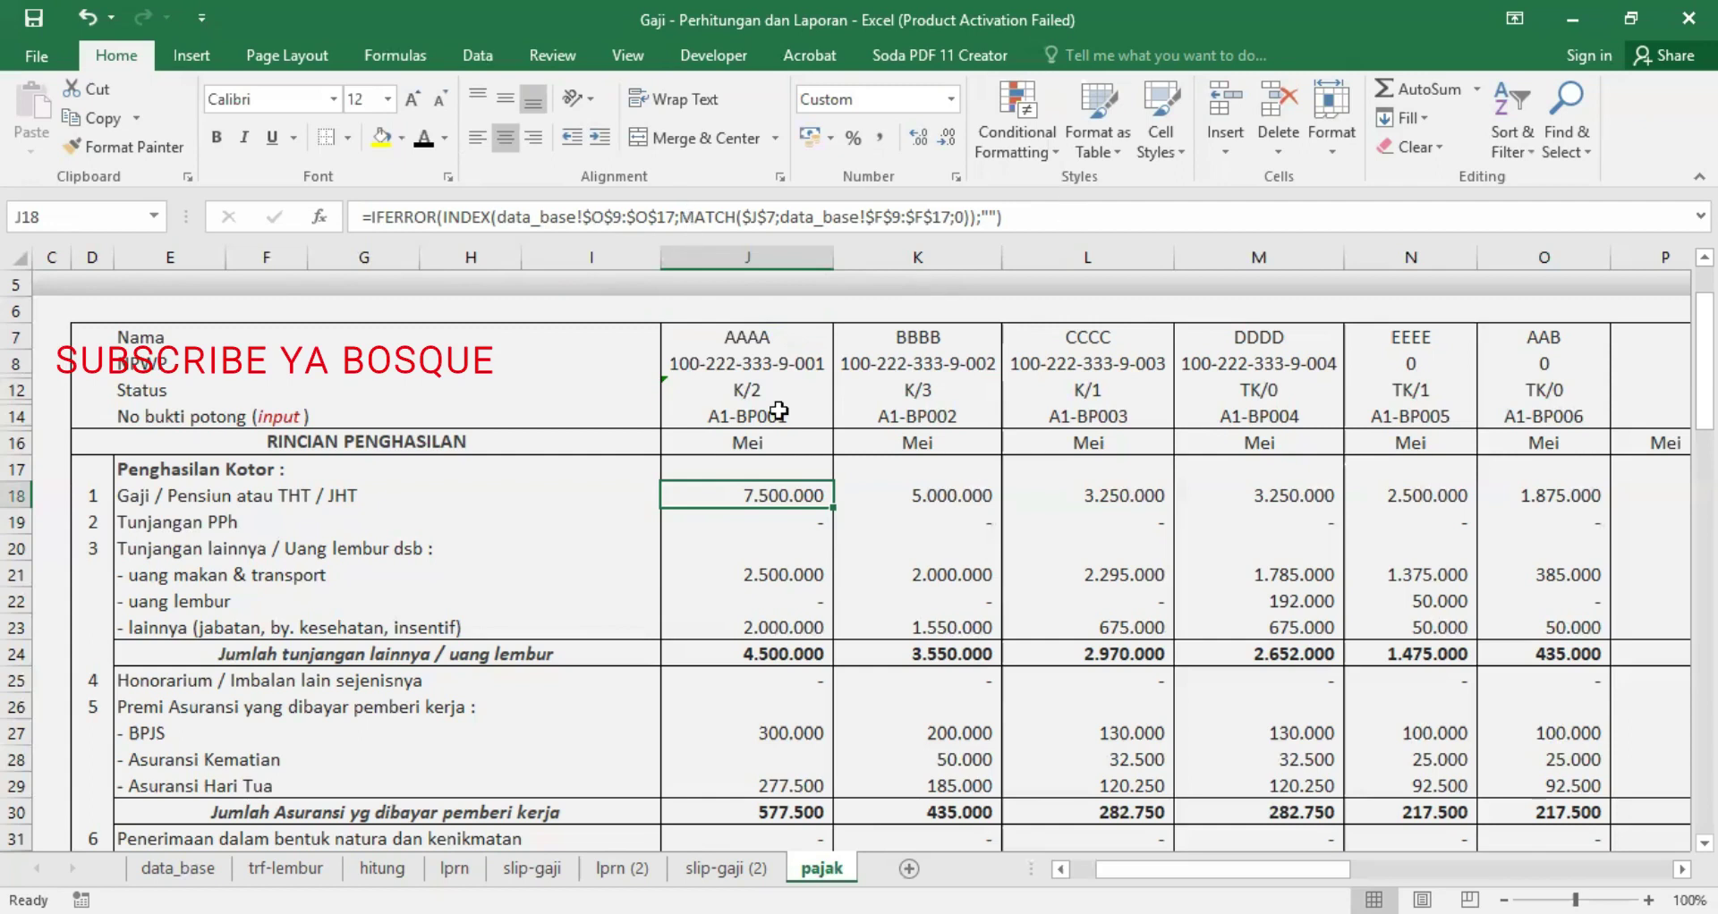
left_click(756, 576)
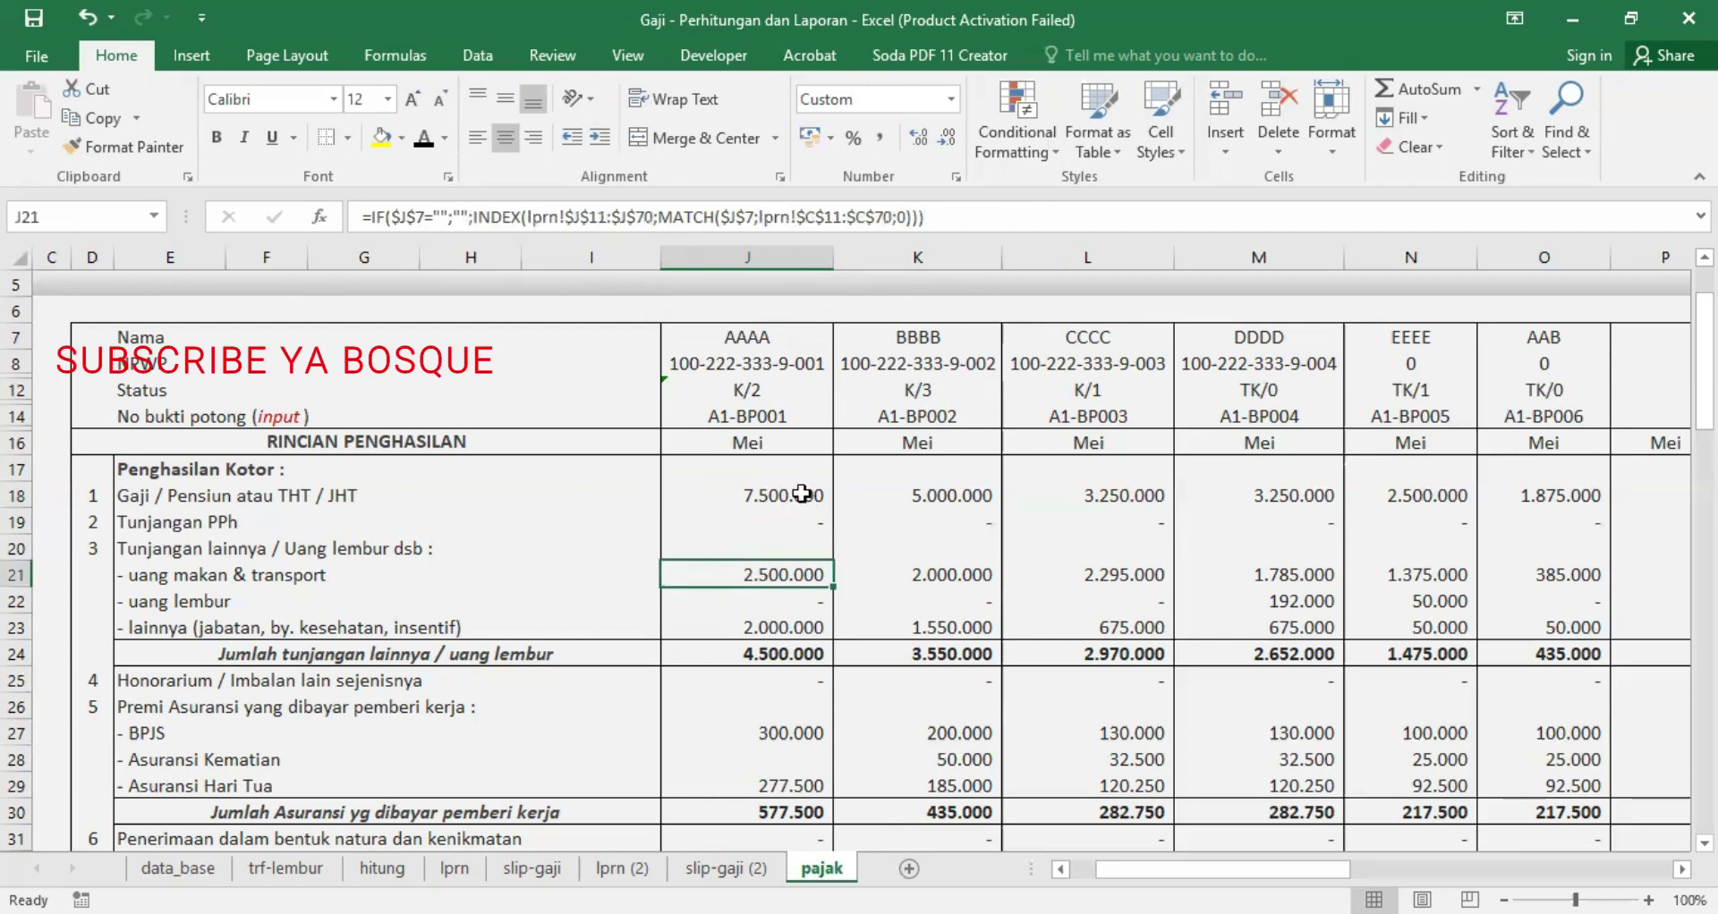
Step: Review the data_base, hitung and lprn sheets, then start a new formula in pajak J21 with '='
left_click(771, 369)
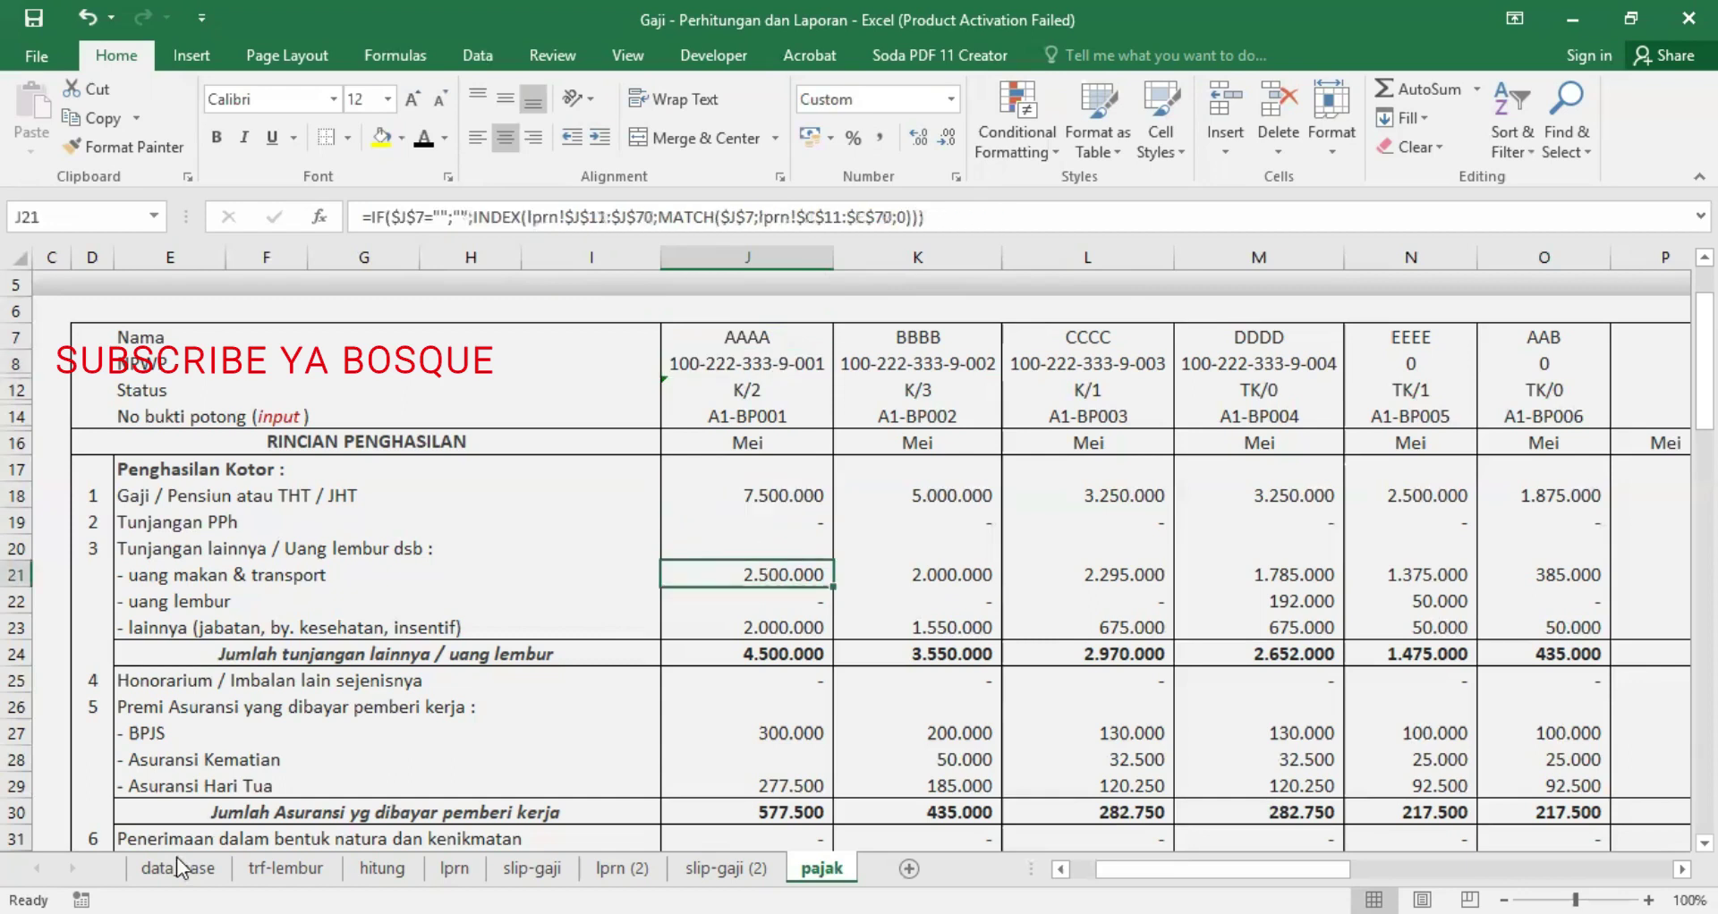
left_click(175, 857)
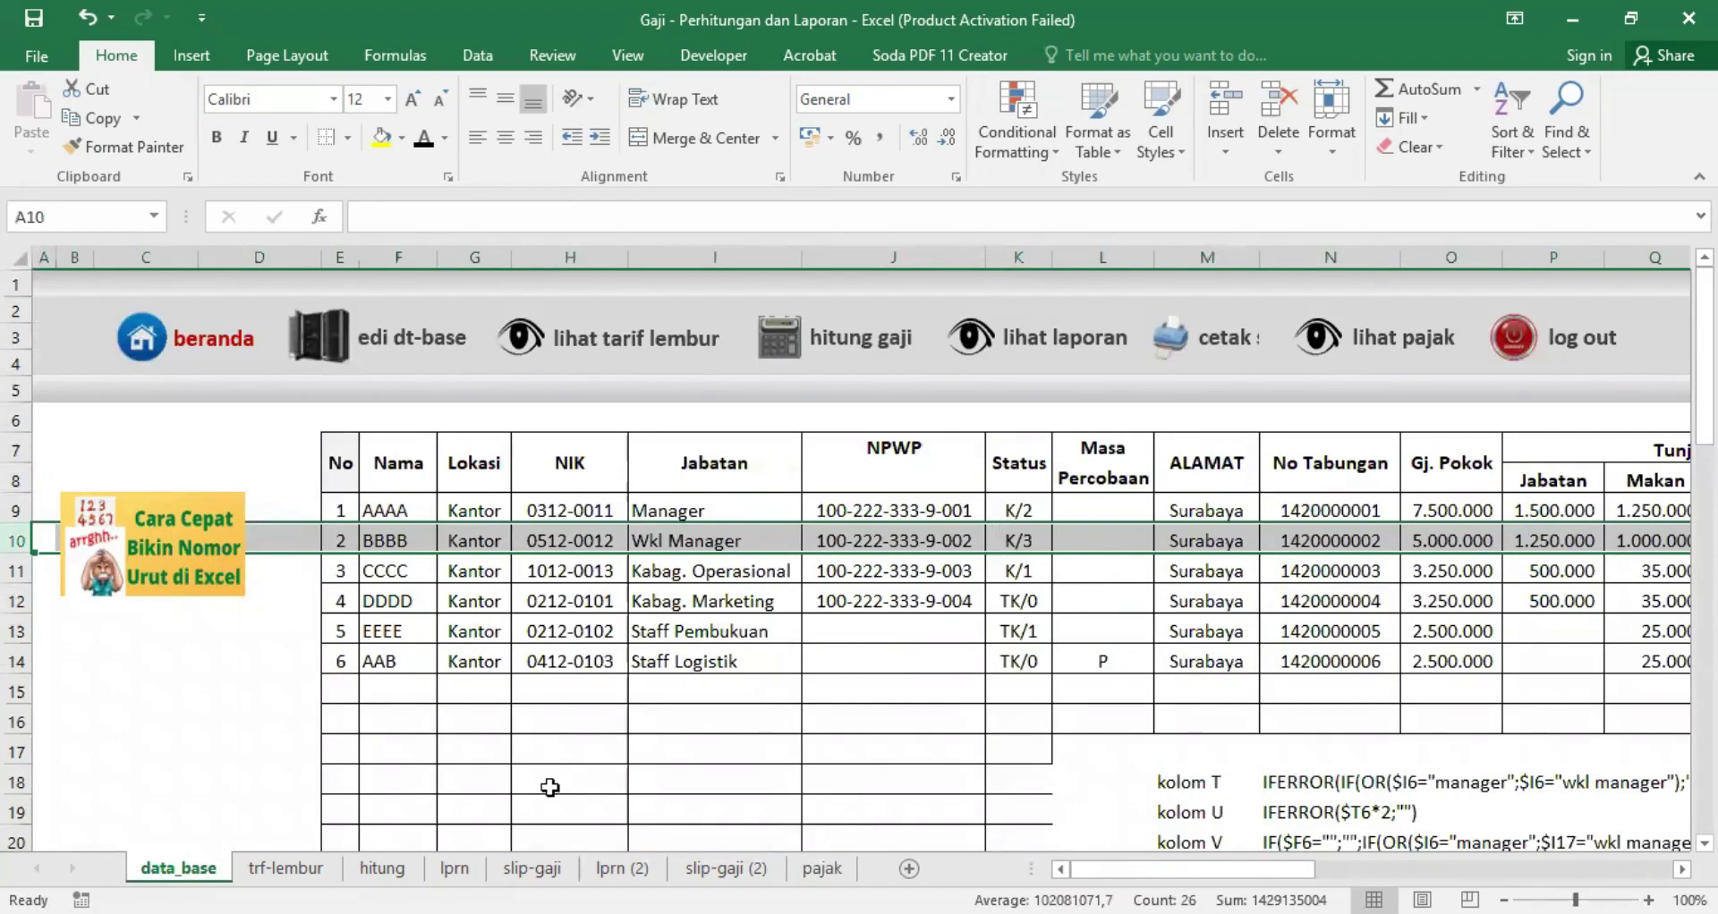
left_click(383, 868)
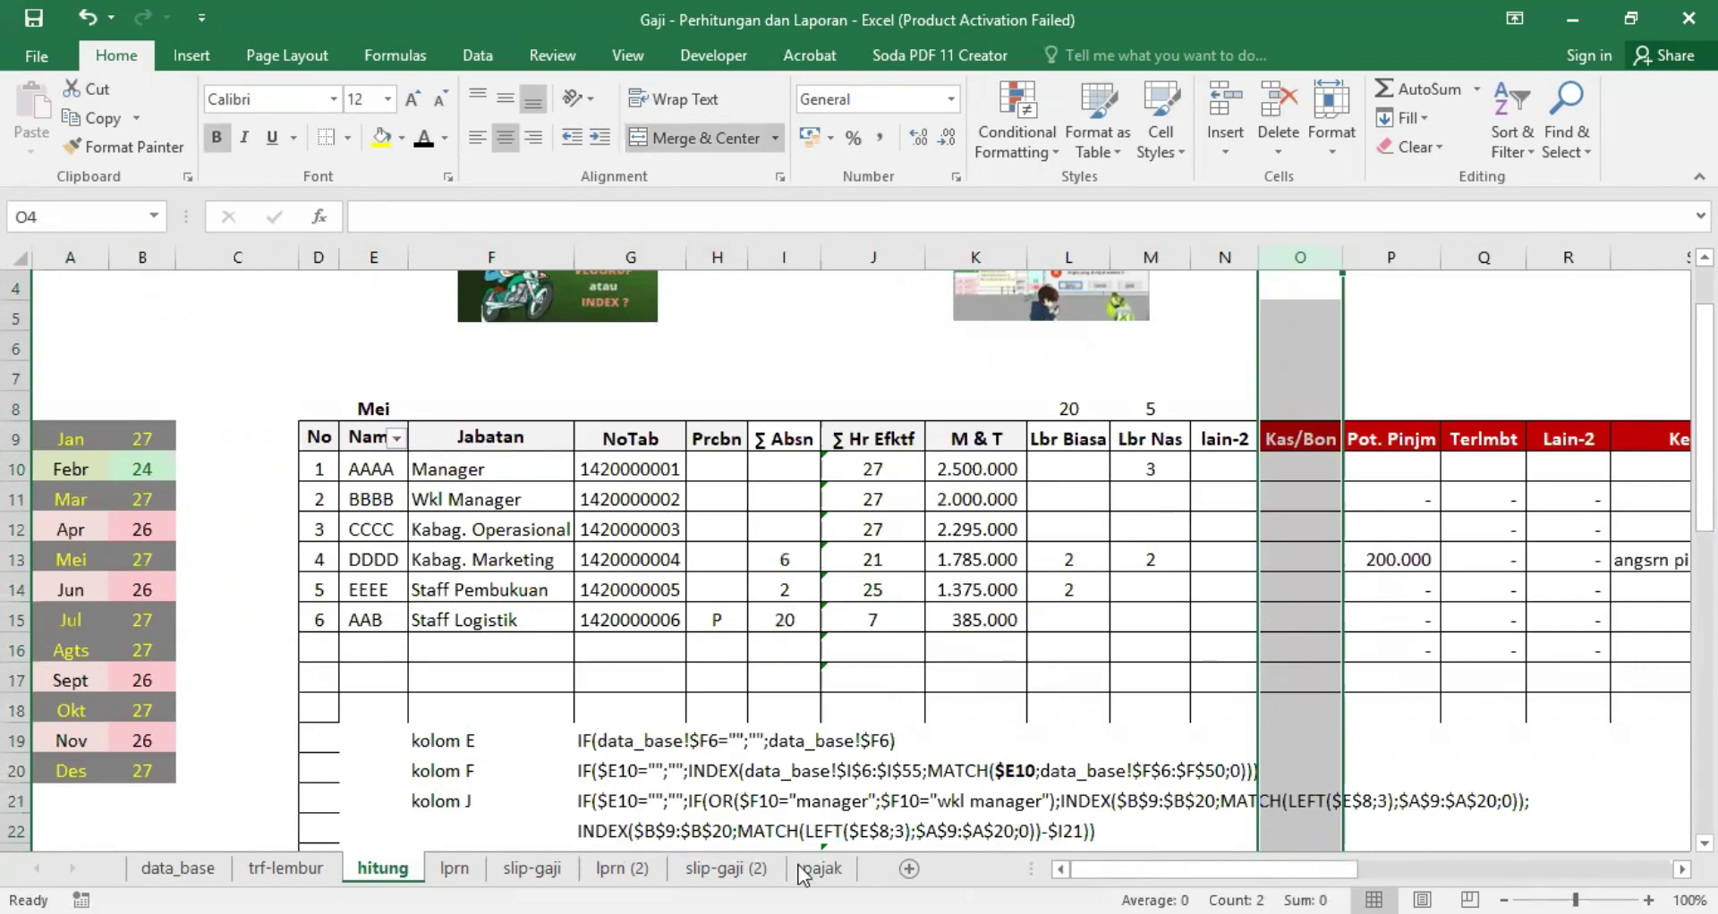
key("ctrl+Page_Down")
key("ctrl+Page_Down")
key("ctrl+Page_Down")
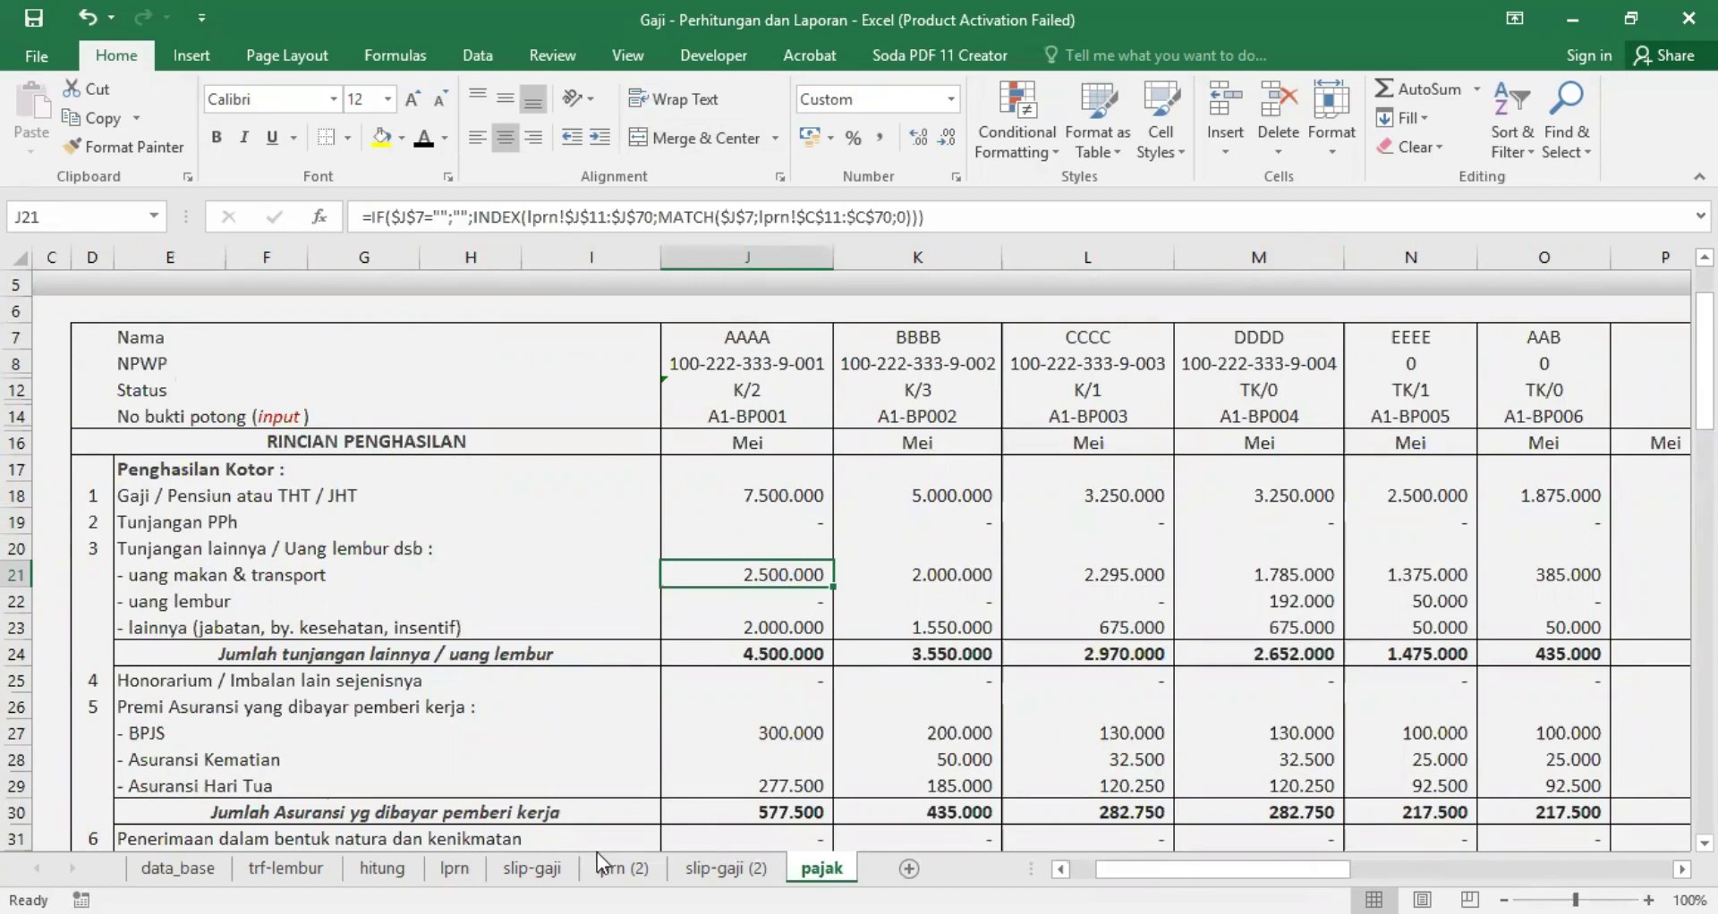
left_click(454, 869)
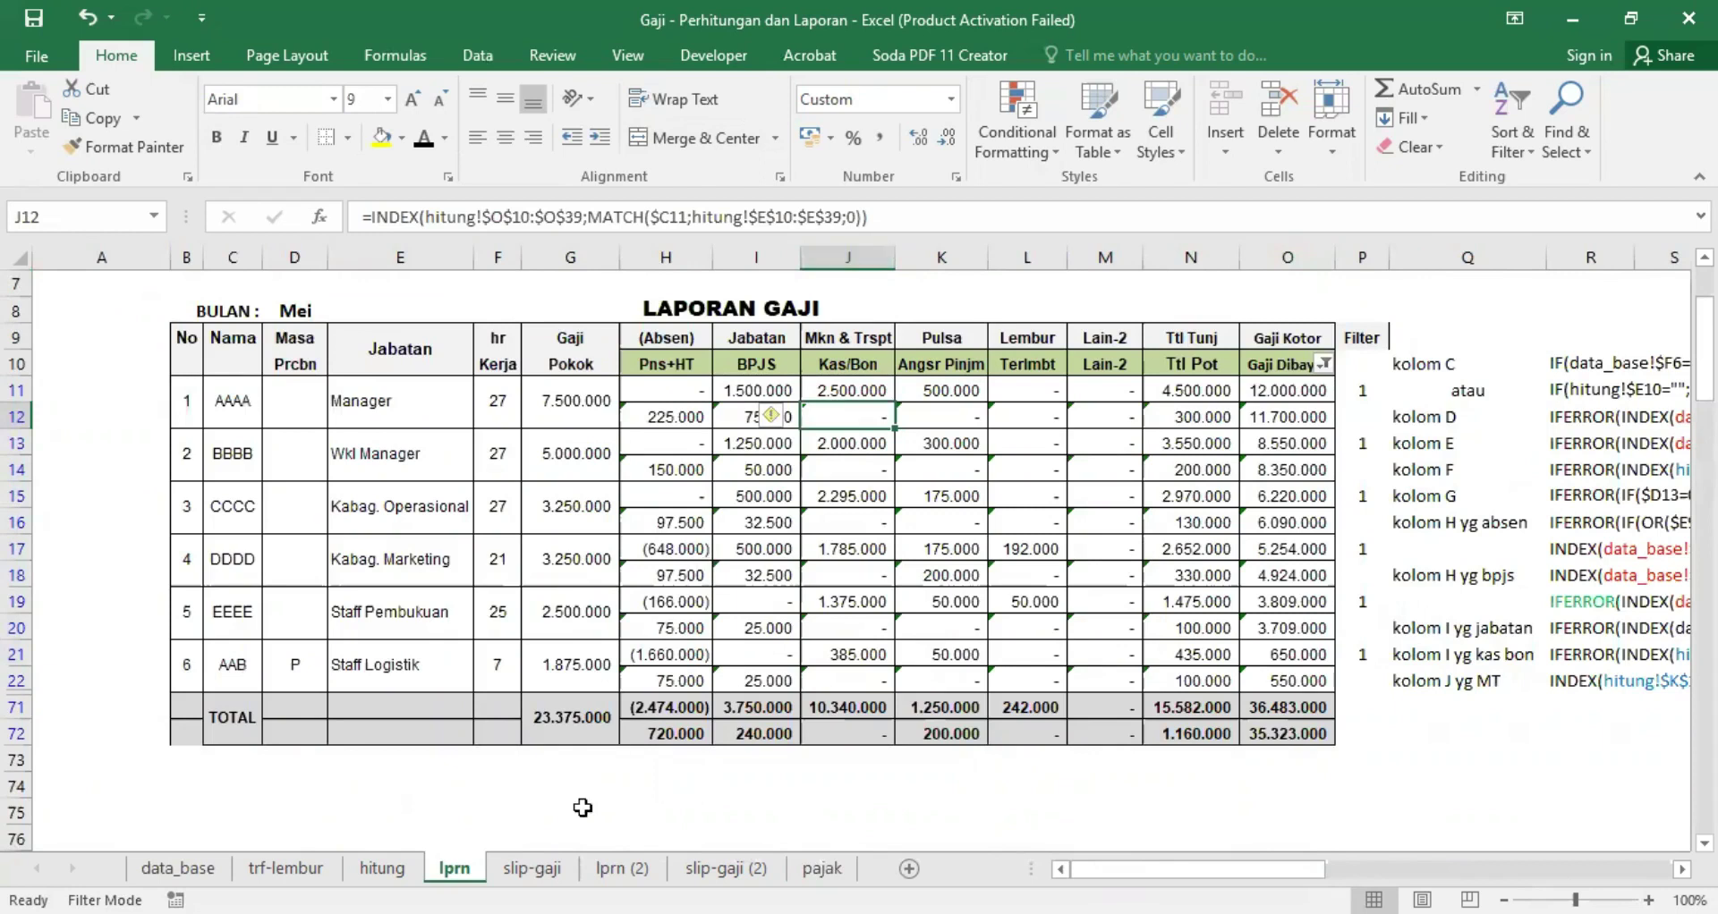
key("ctrl+Page_Down")
key("ctrl+Page_Down")
key("ctrl+Page_Down")
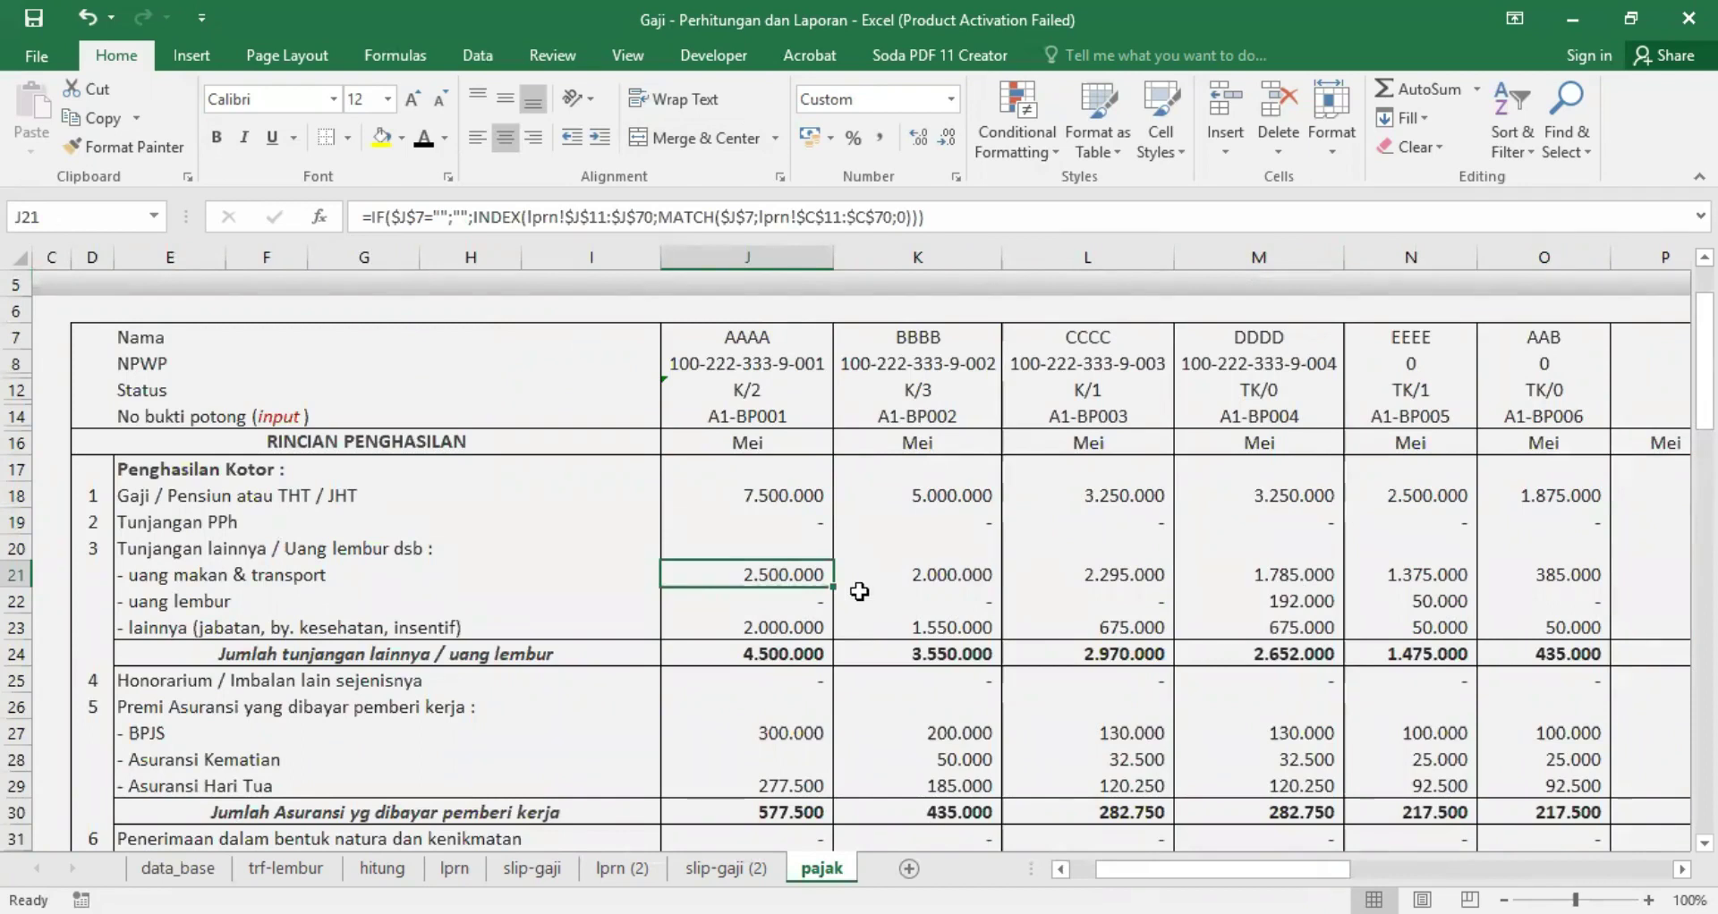
type("=")
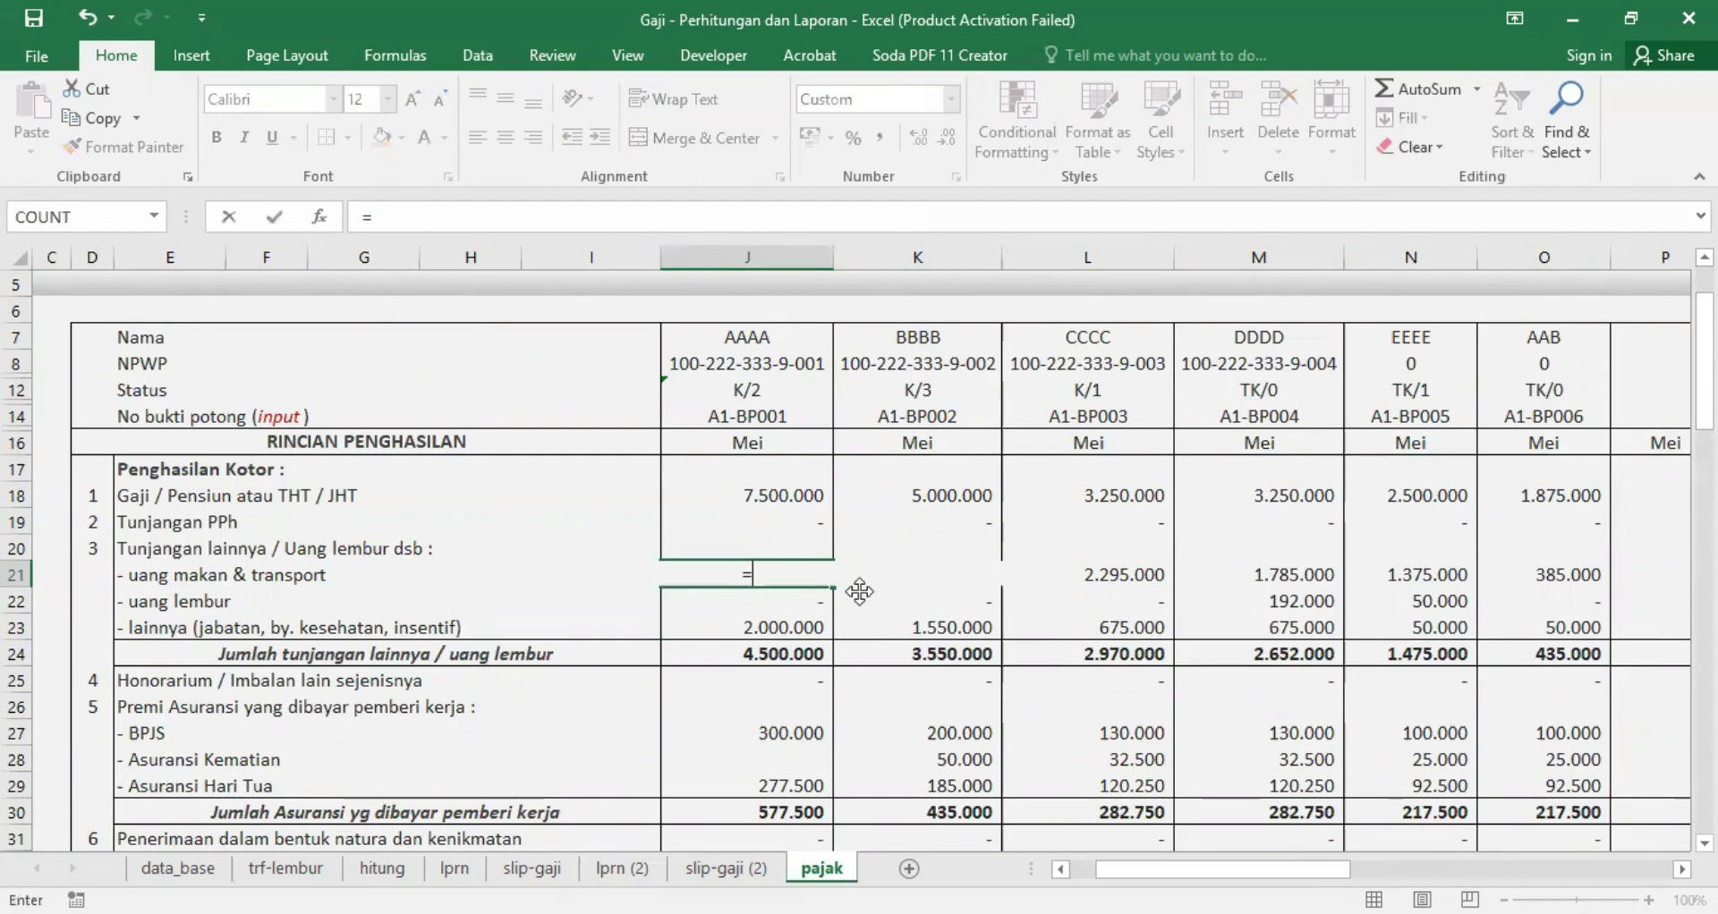
Step: Begin J21's formula as INDEX over lprn!$J$11:$J$70 and open a MATCH
type("index(")
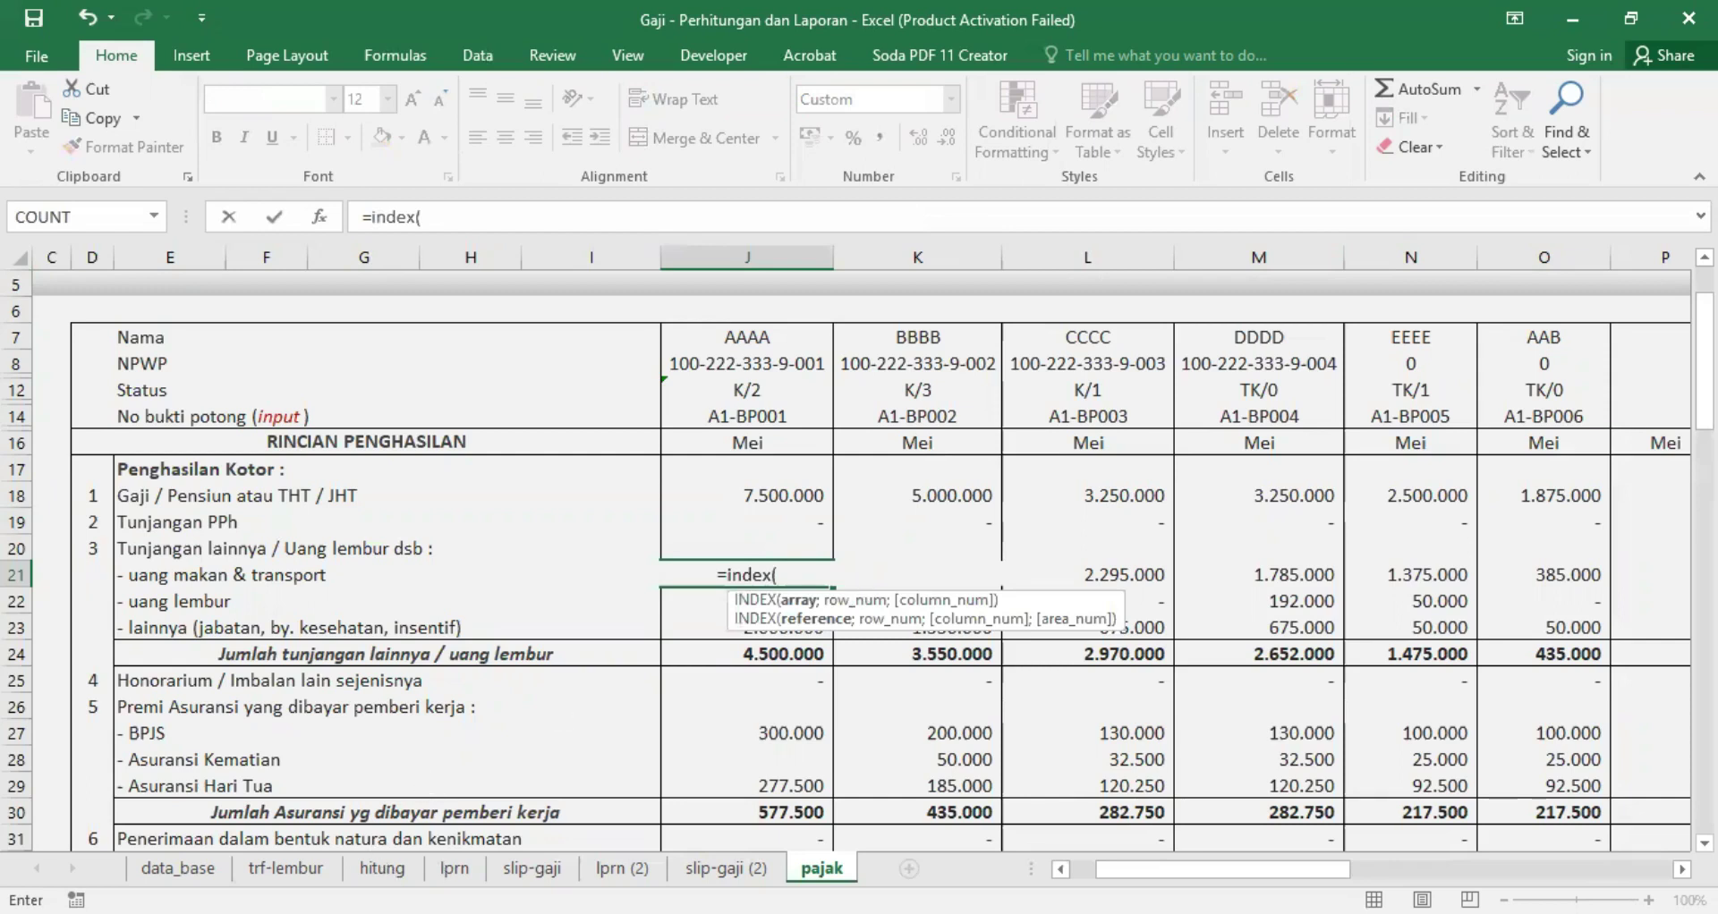
left_click(454, 868)
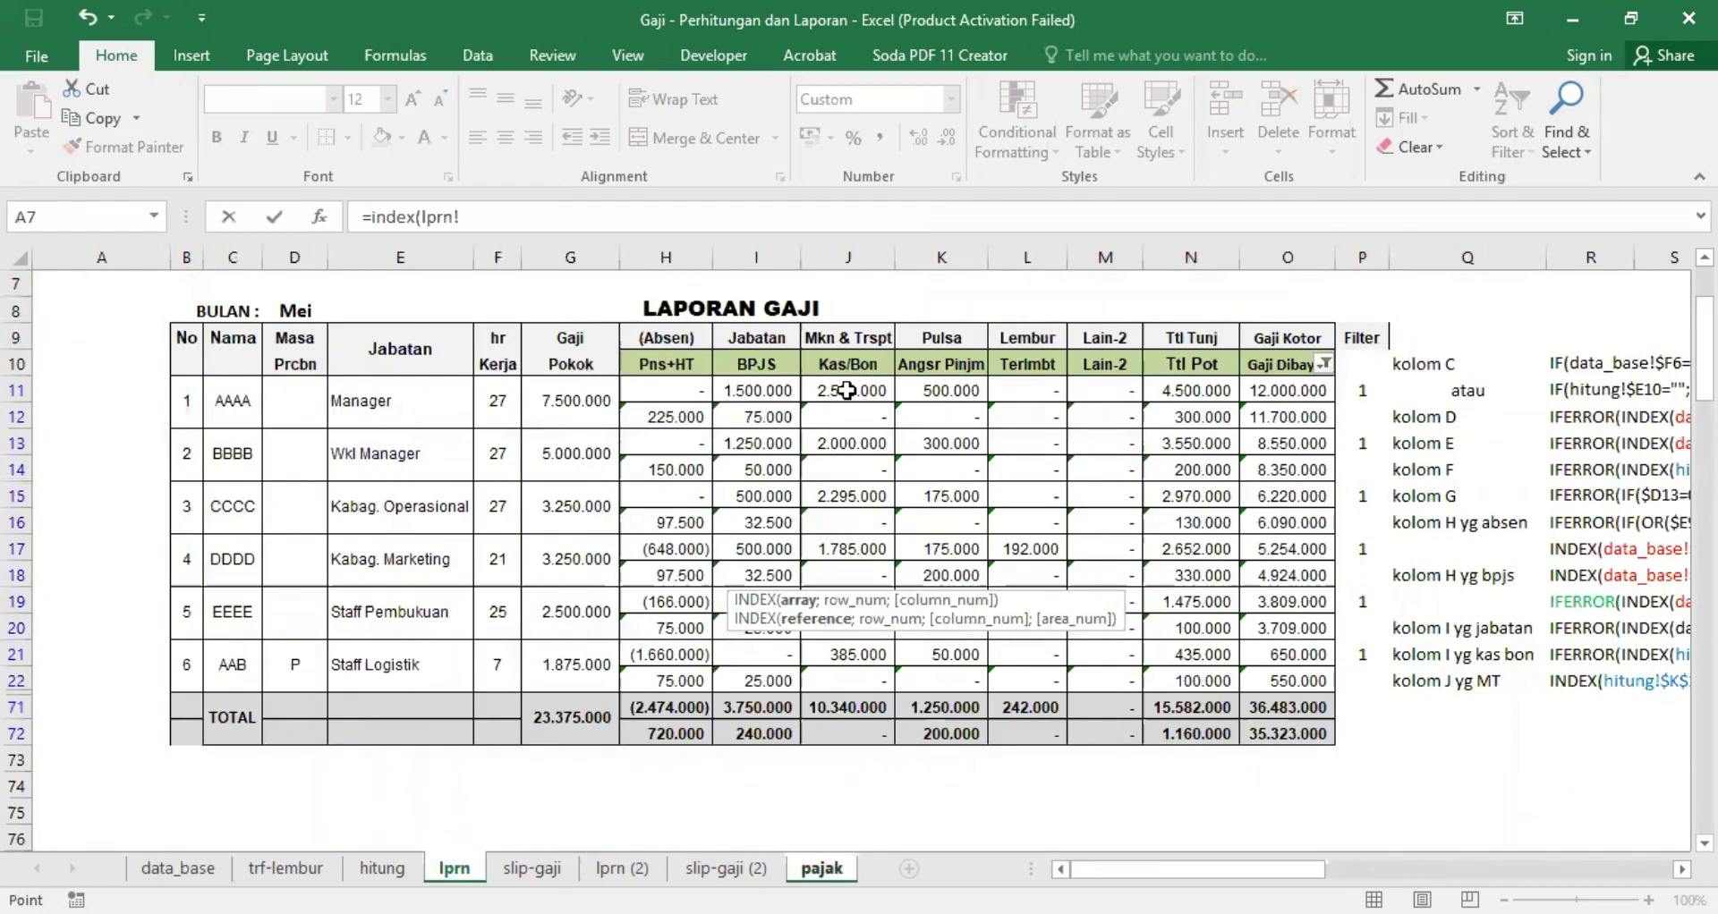
left_click(847, 390)
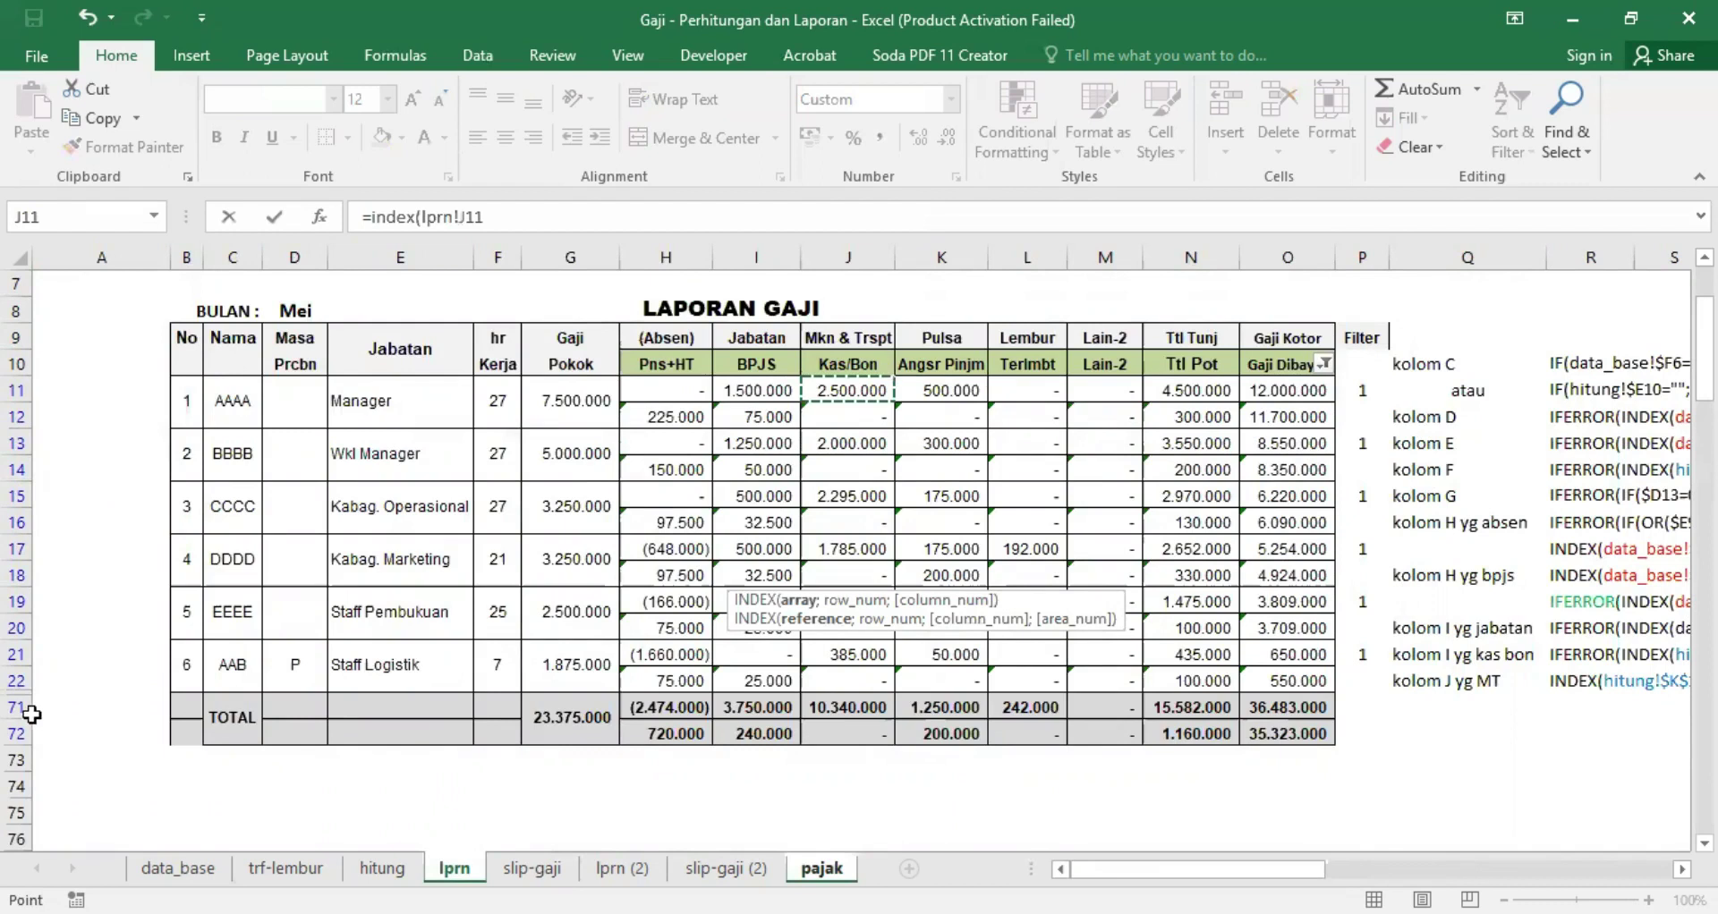
key("shift+Down")
key("shift+Down")
key("shift+Down")
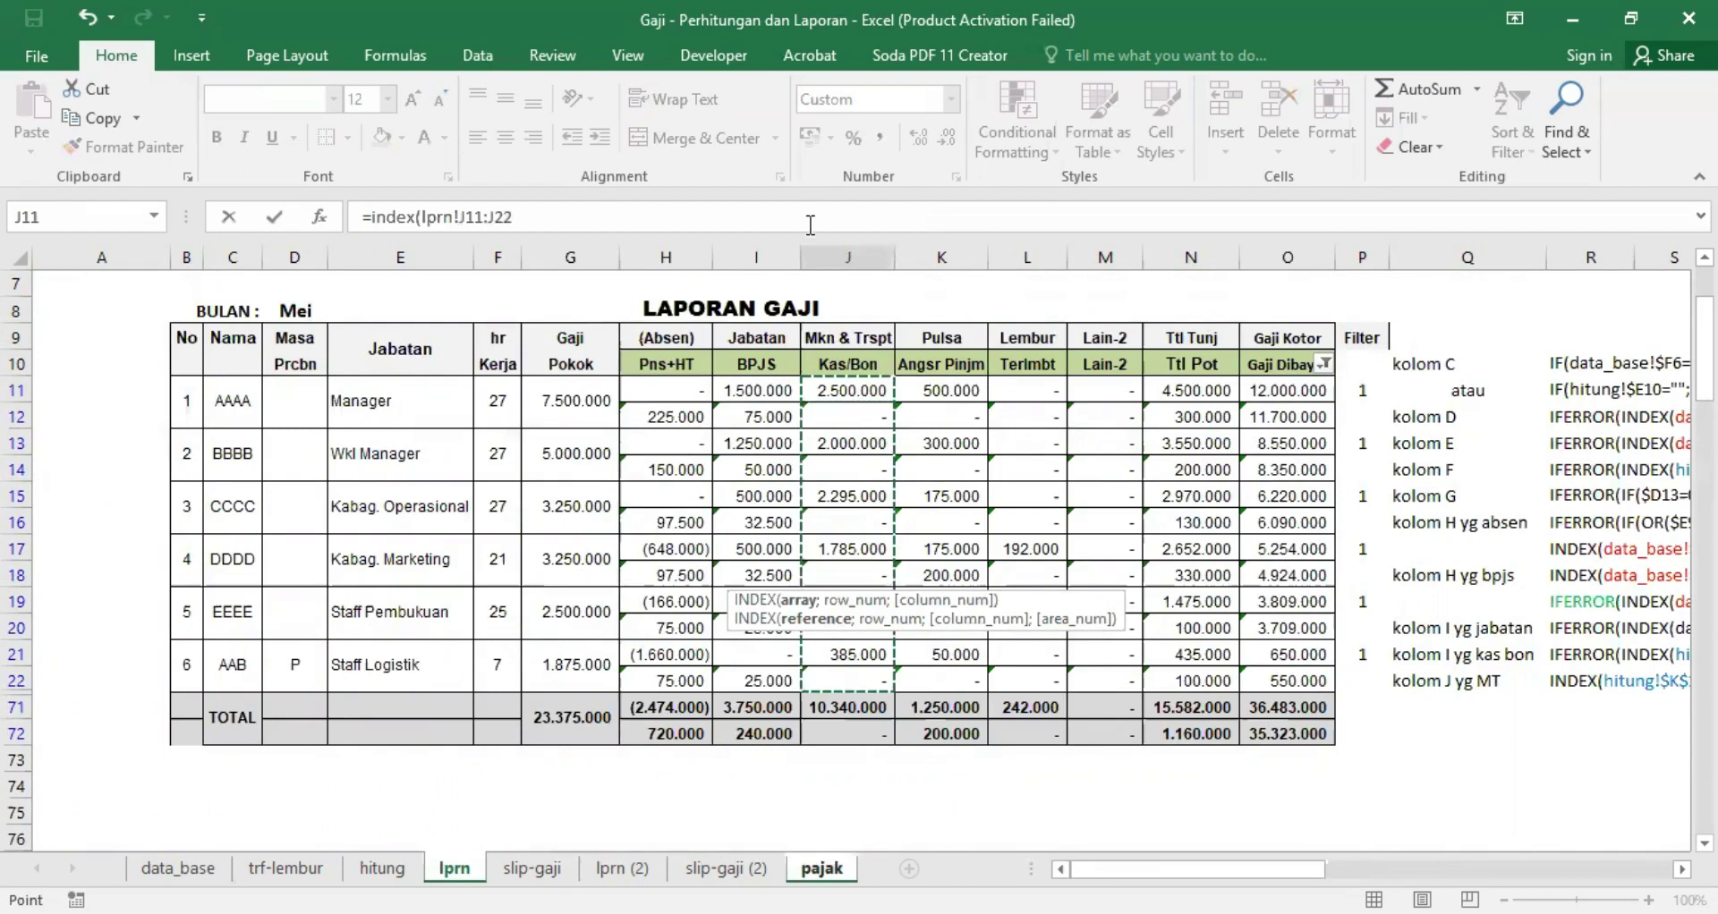
key("F4")
left_click(564, 218)
key("BackSpace")
key("BackSpace")
type("70")
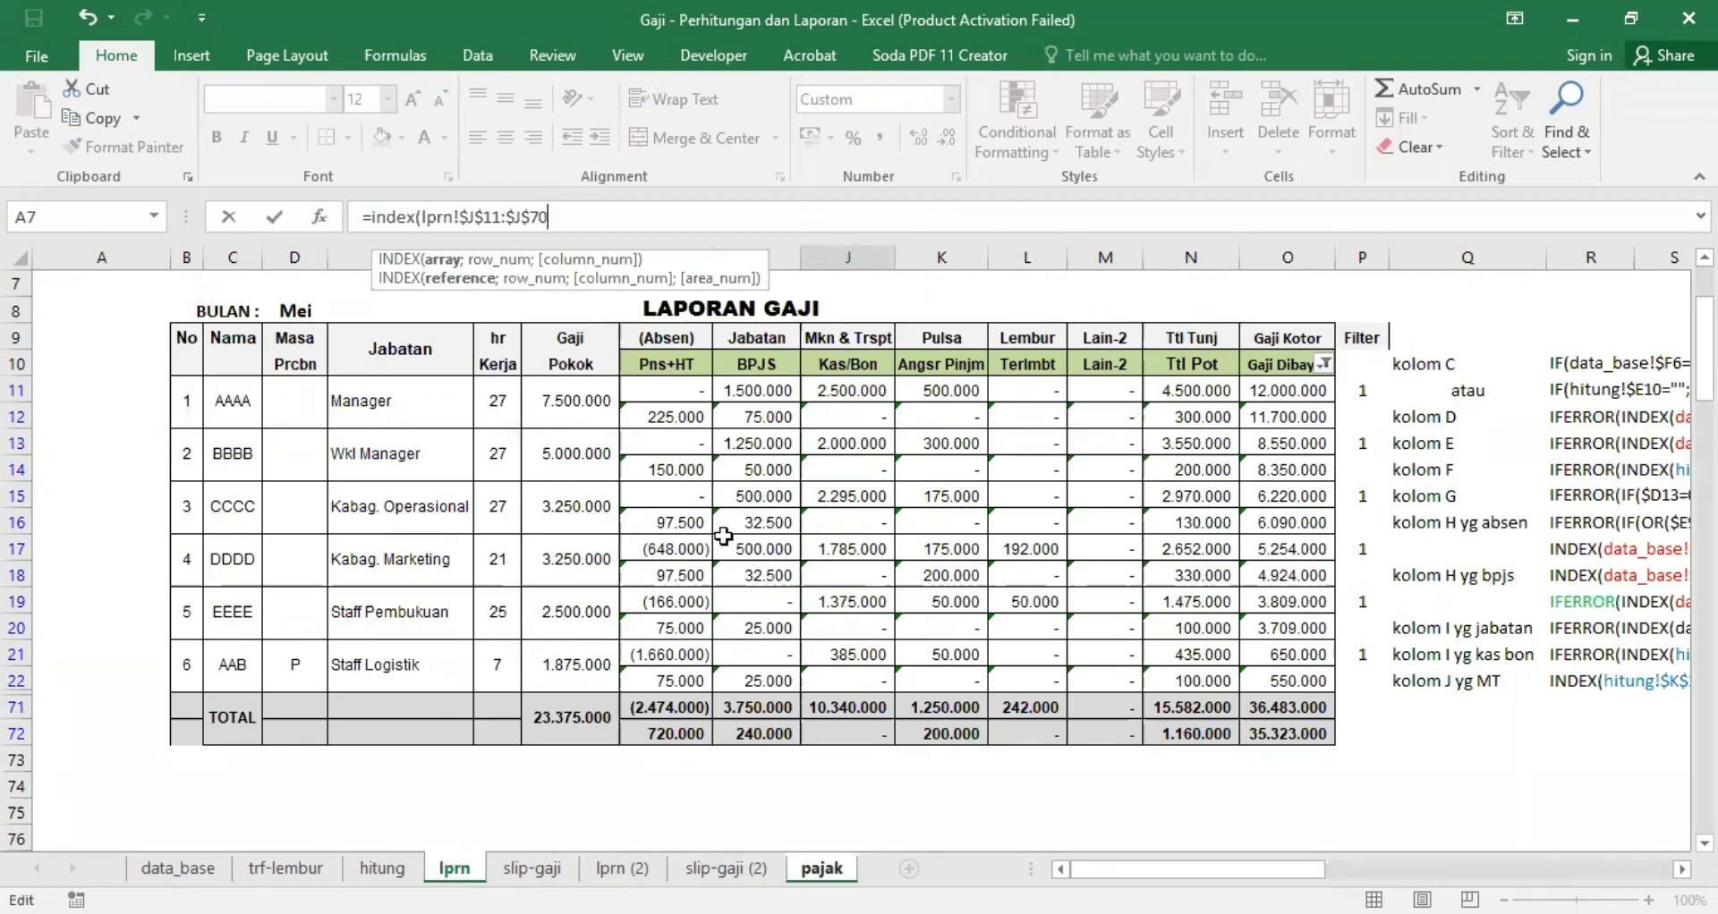
type(";match(")
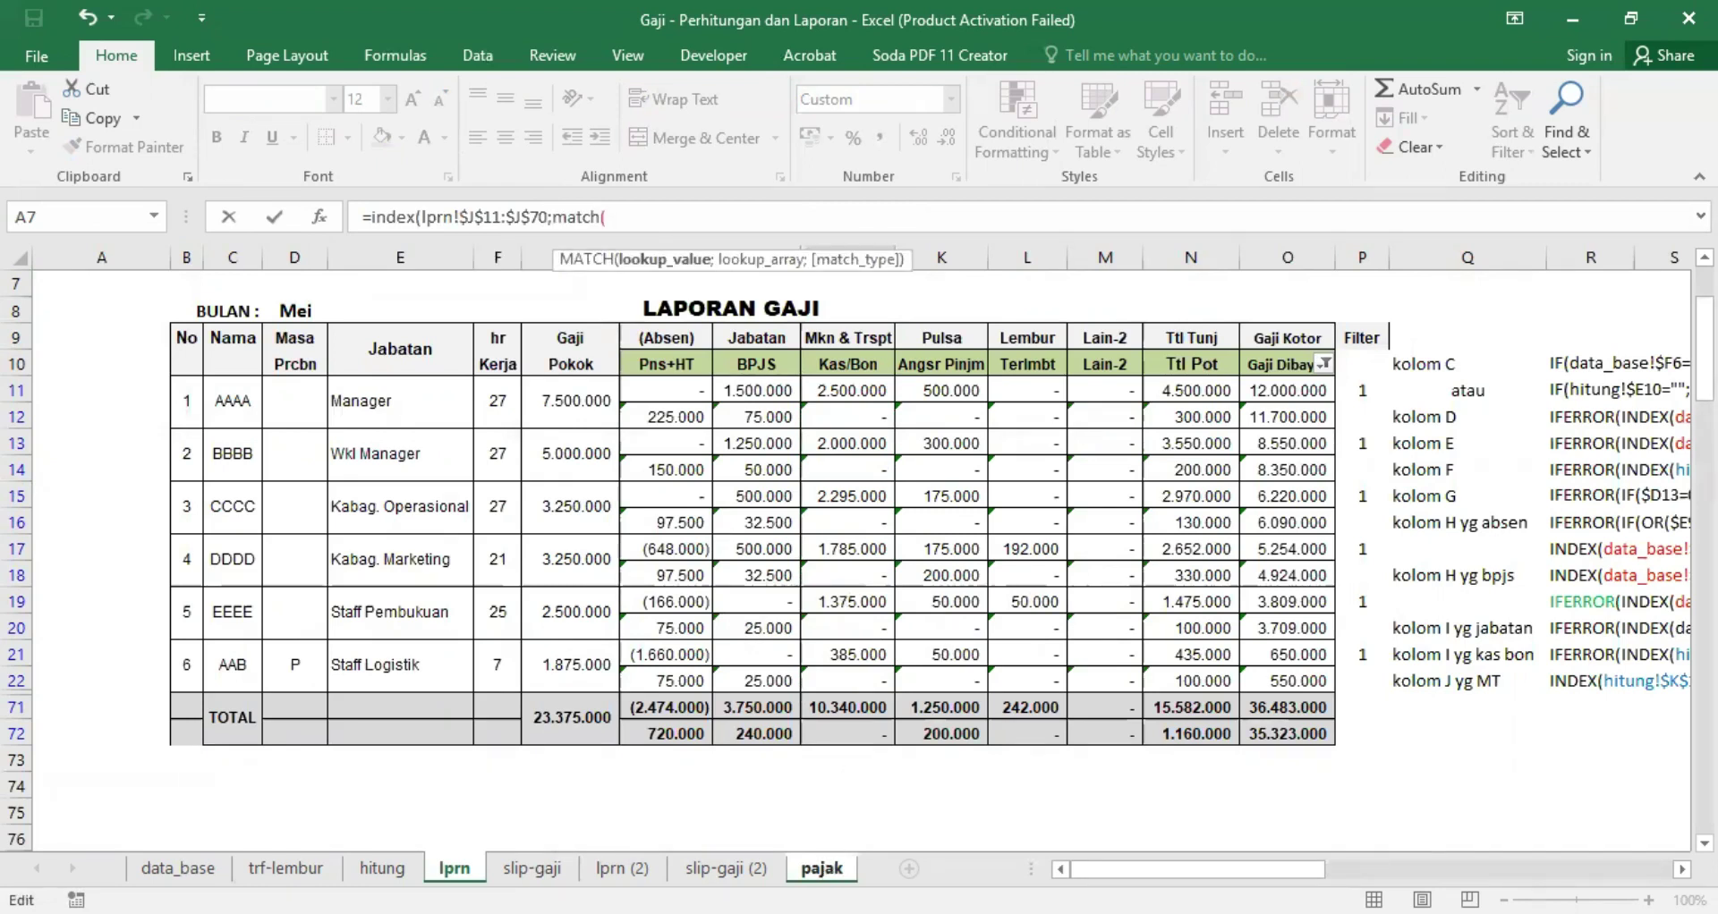
Step: Complete the MATCH of $J$7 against lprn!$C$11:$C$70 with exact match, returning 2.500.000
left_click(821, 868)
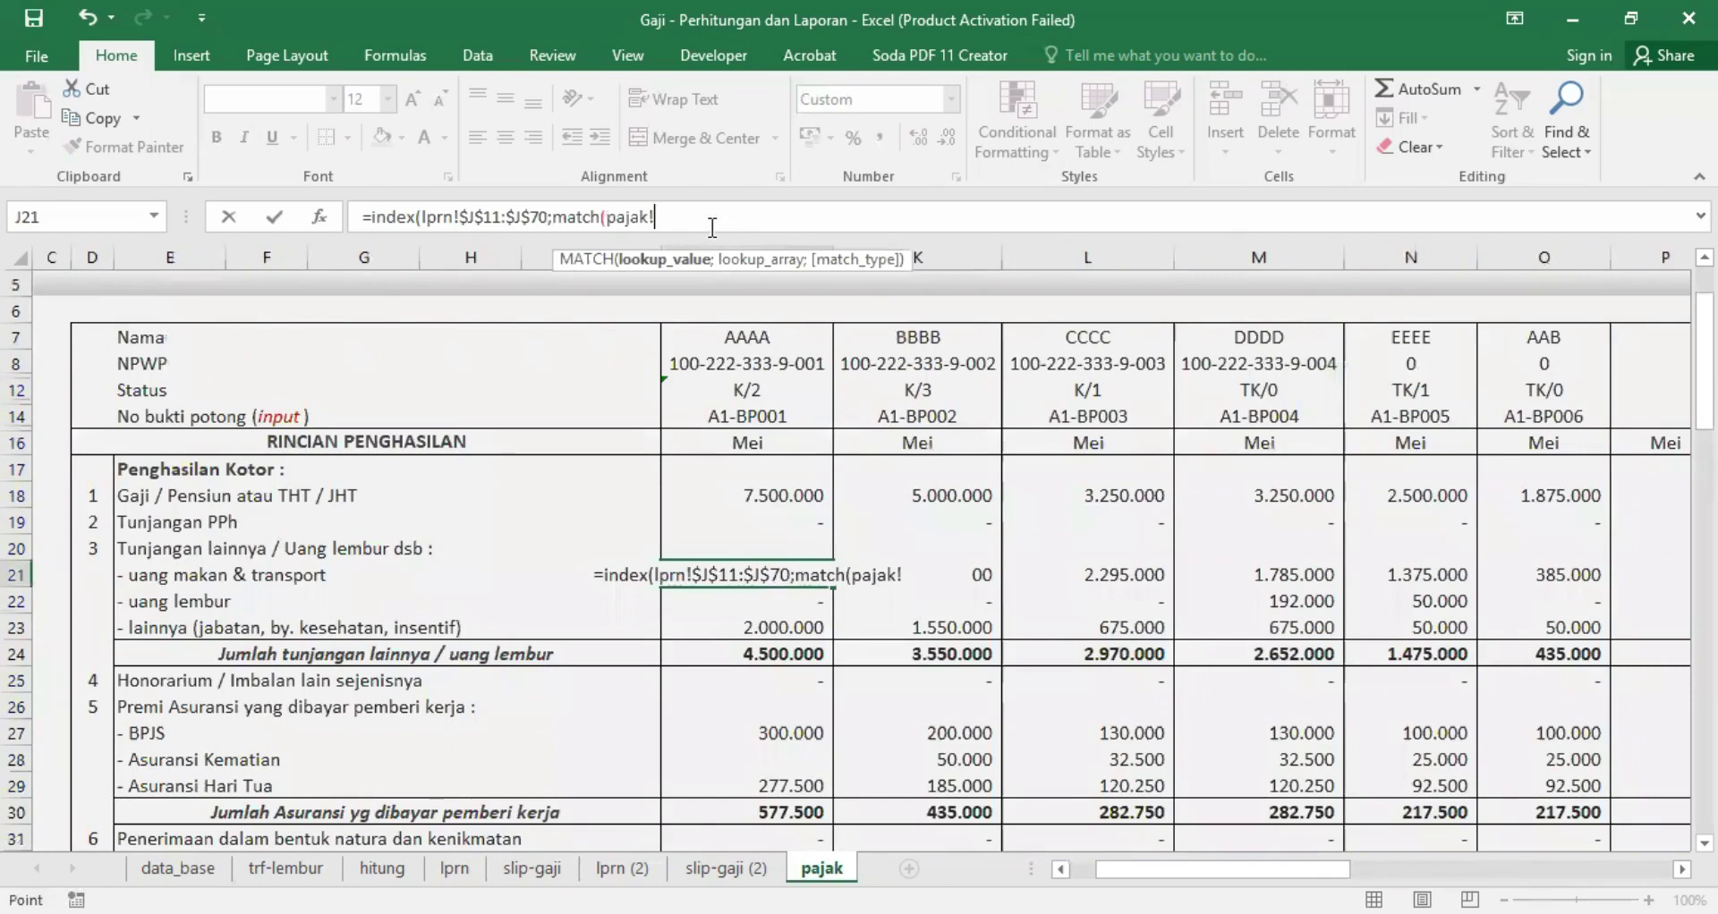
key("BackSpace")
key("BackSpace")
key("BackSpace")
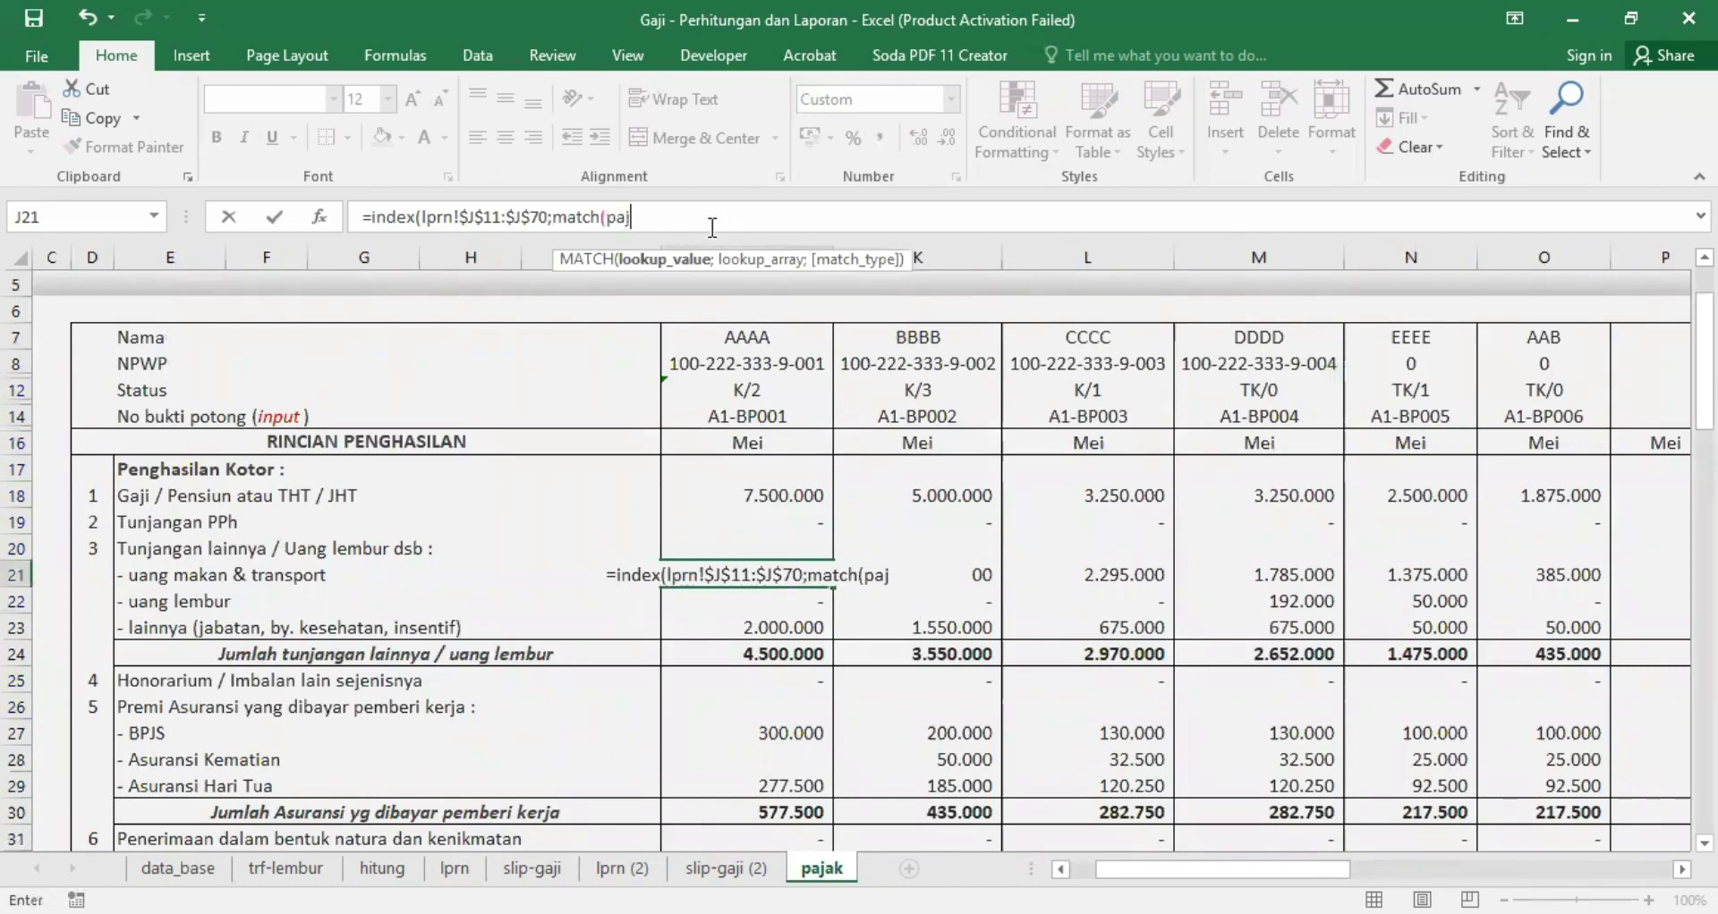
key("BackSpace")
key("BackSpace")
key("BackSpace")
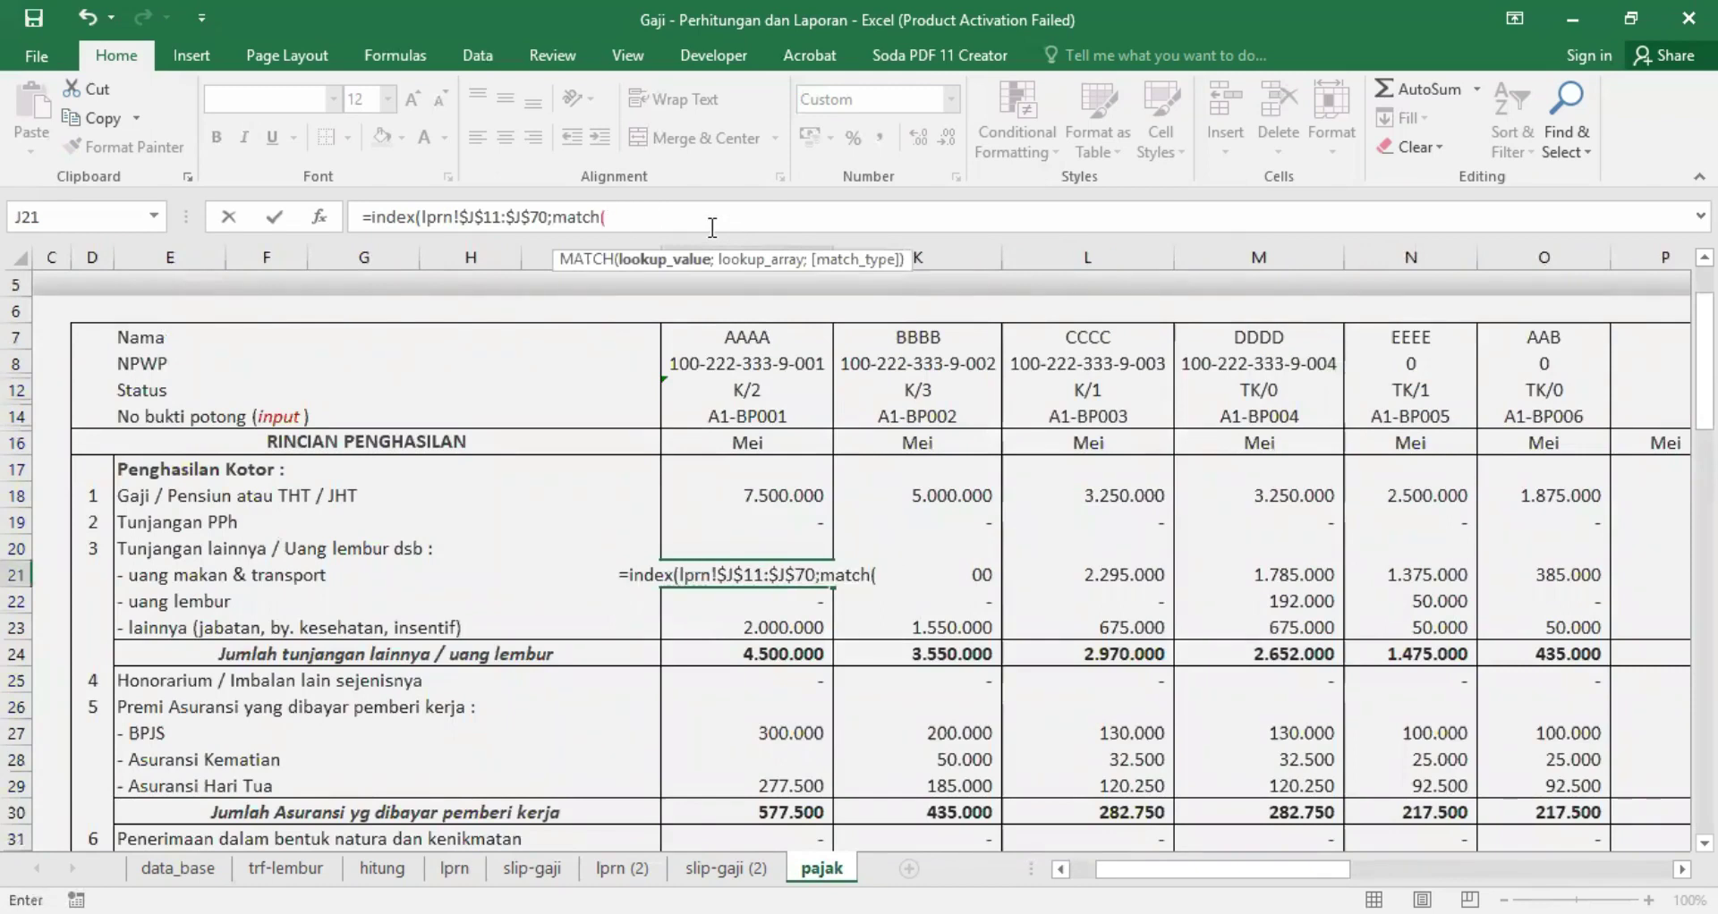
type("$")
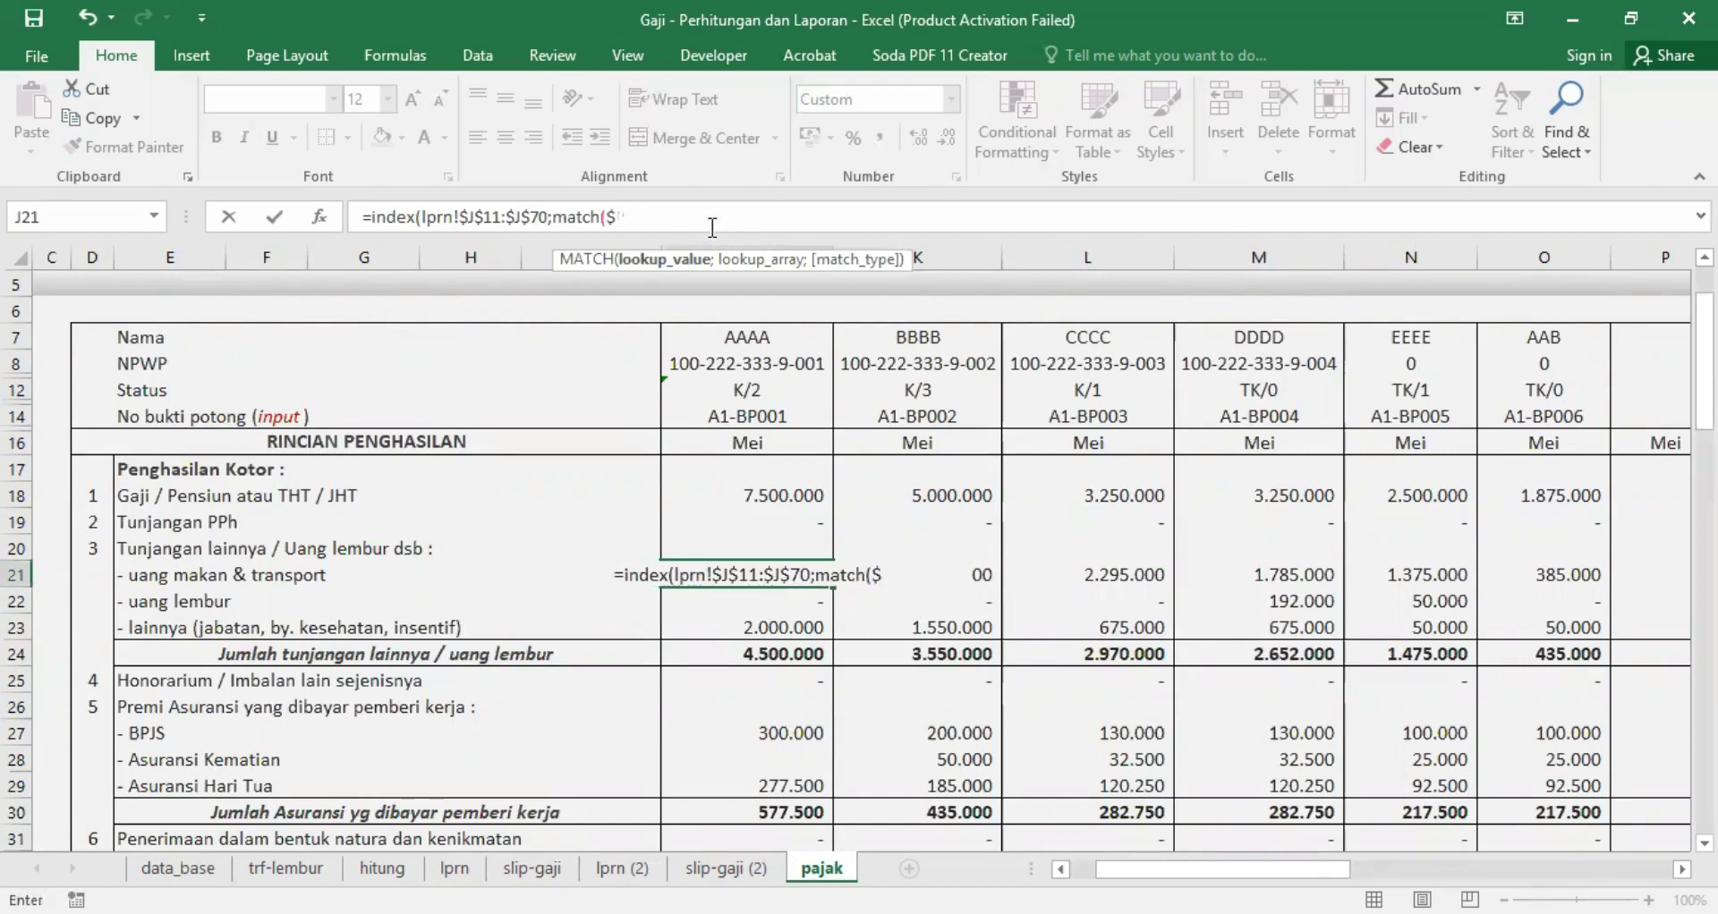
type("J$7")
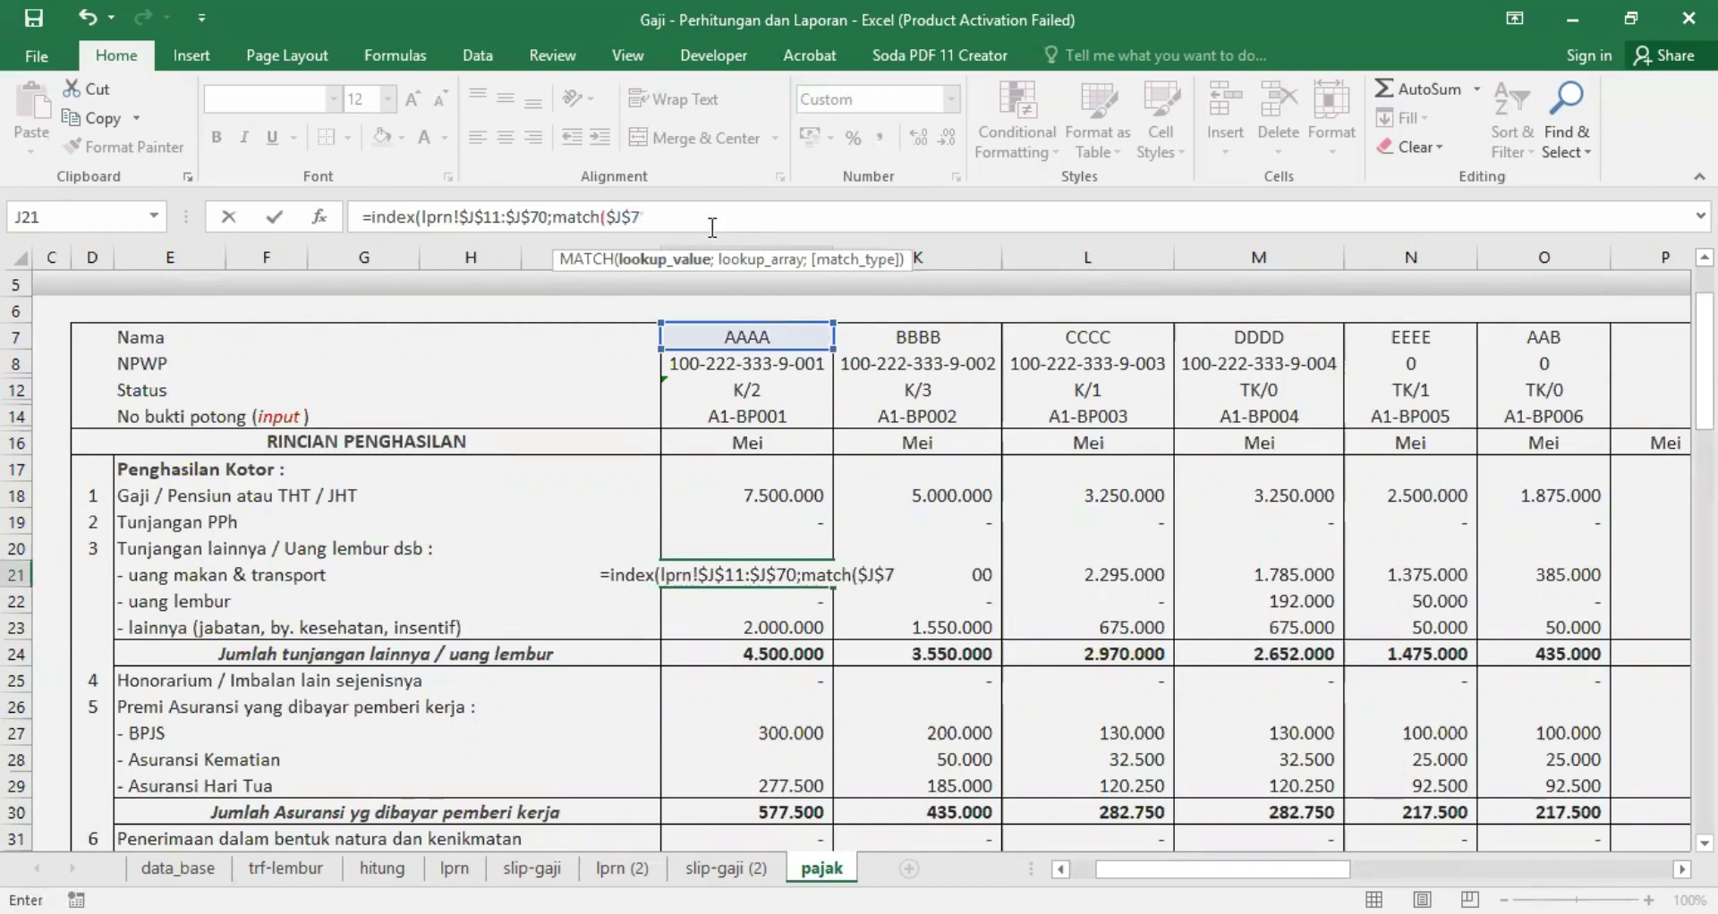
type(";")
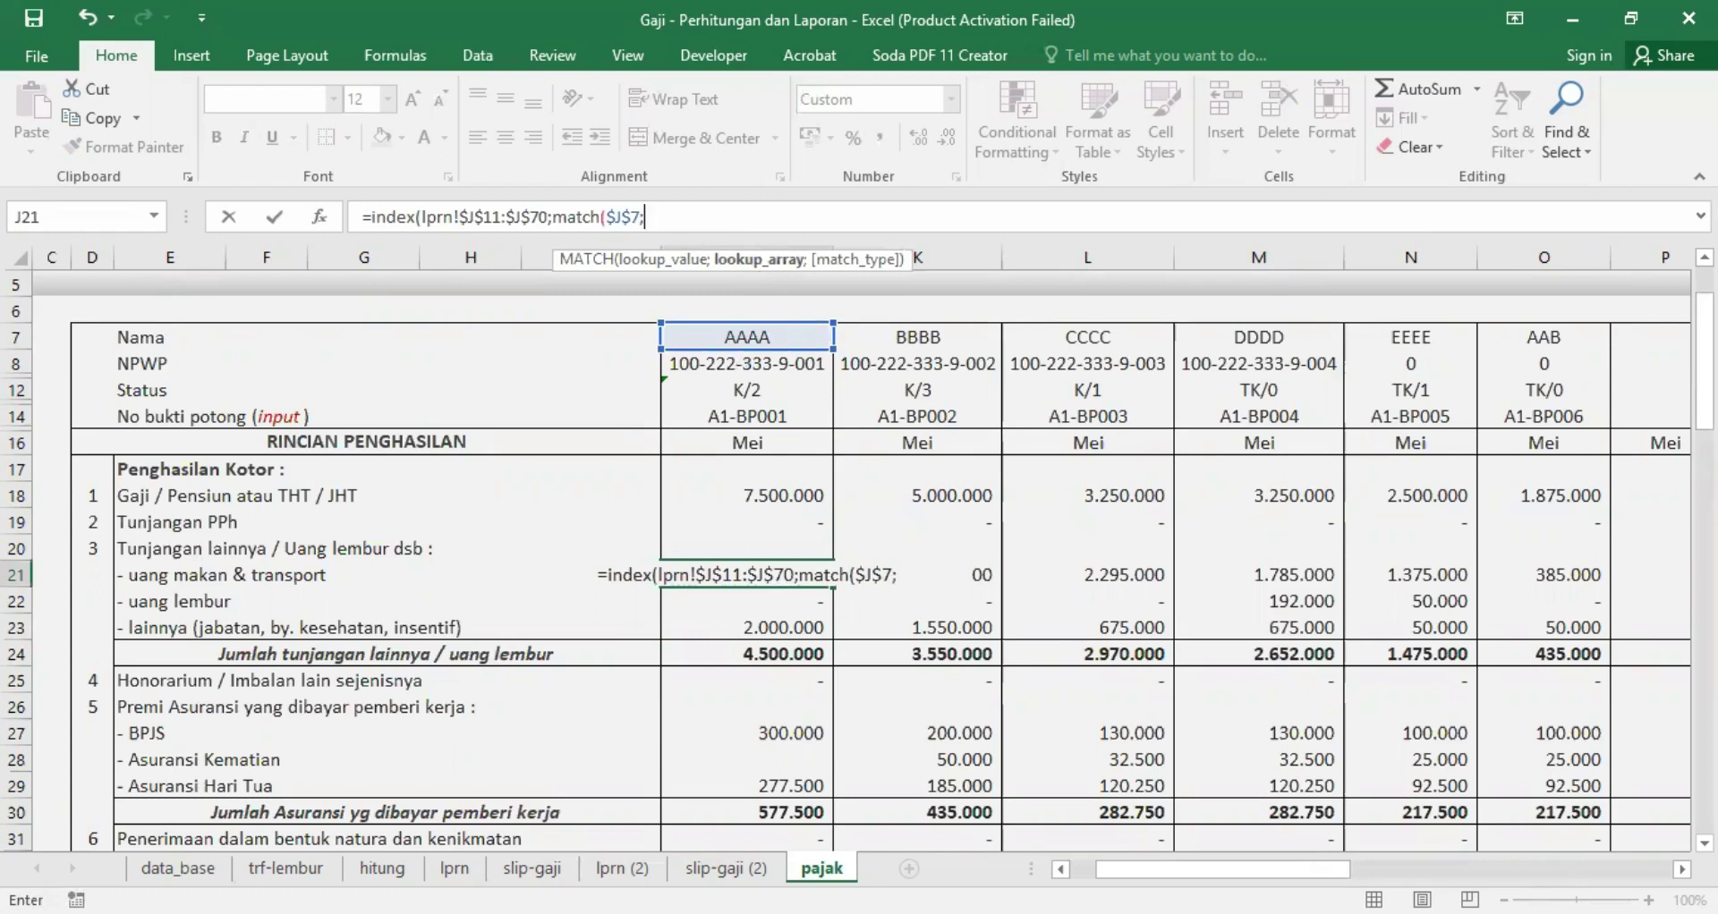
left_click(453, 868)
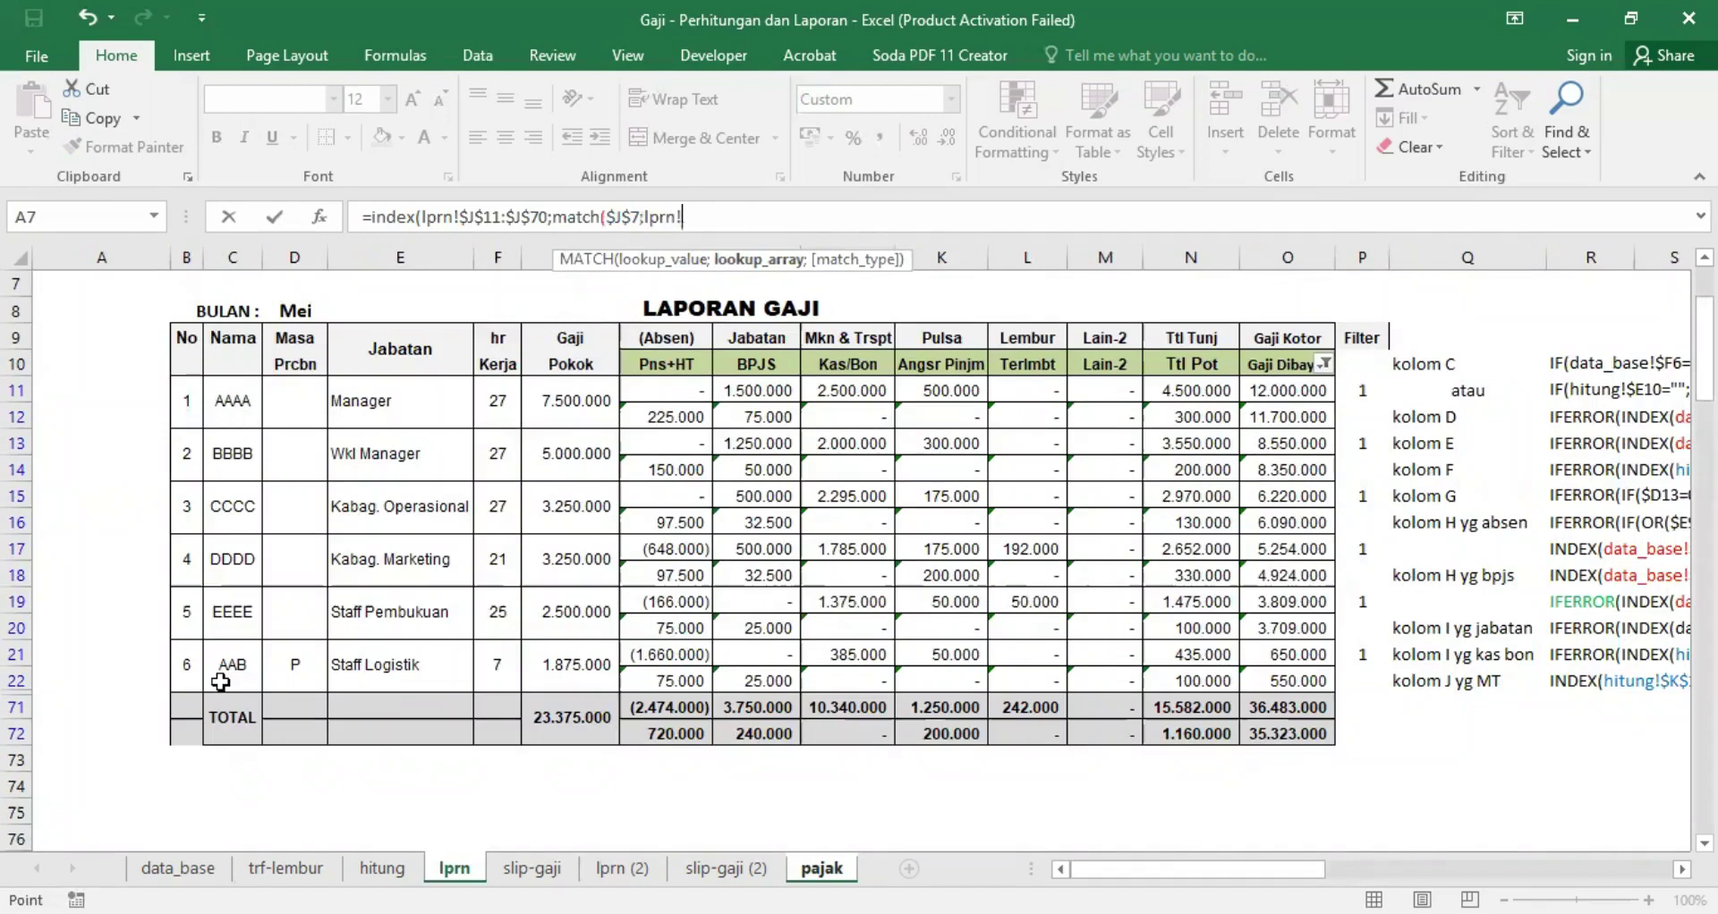
left_click_drag(231, 393, 220, 683)
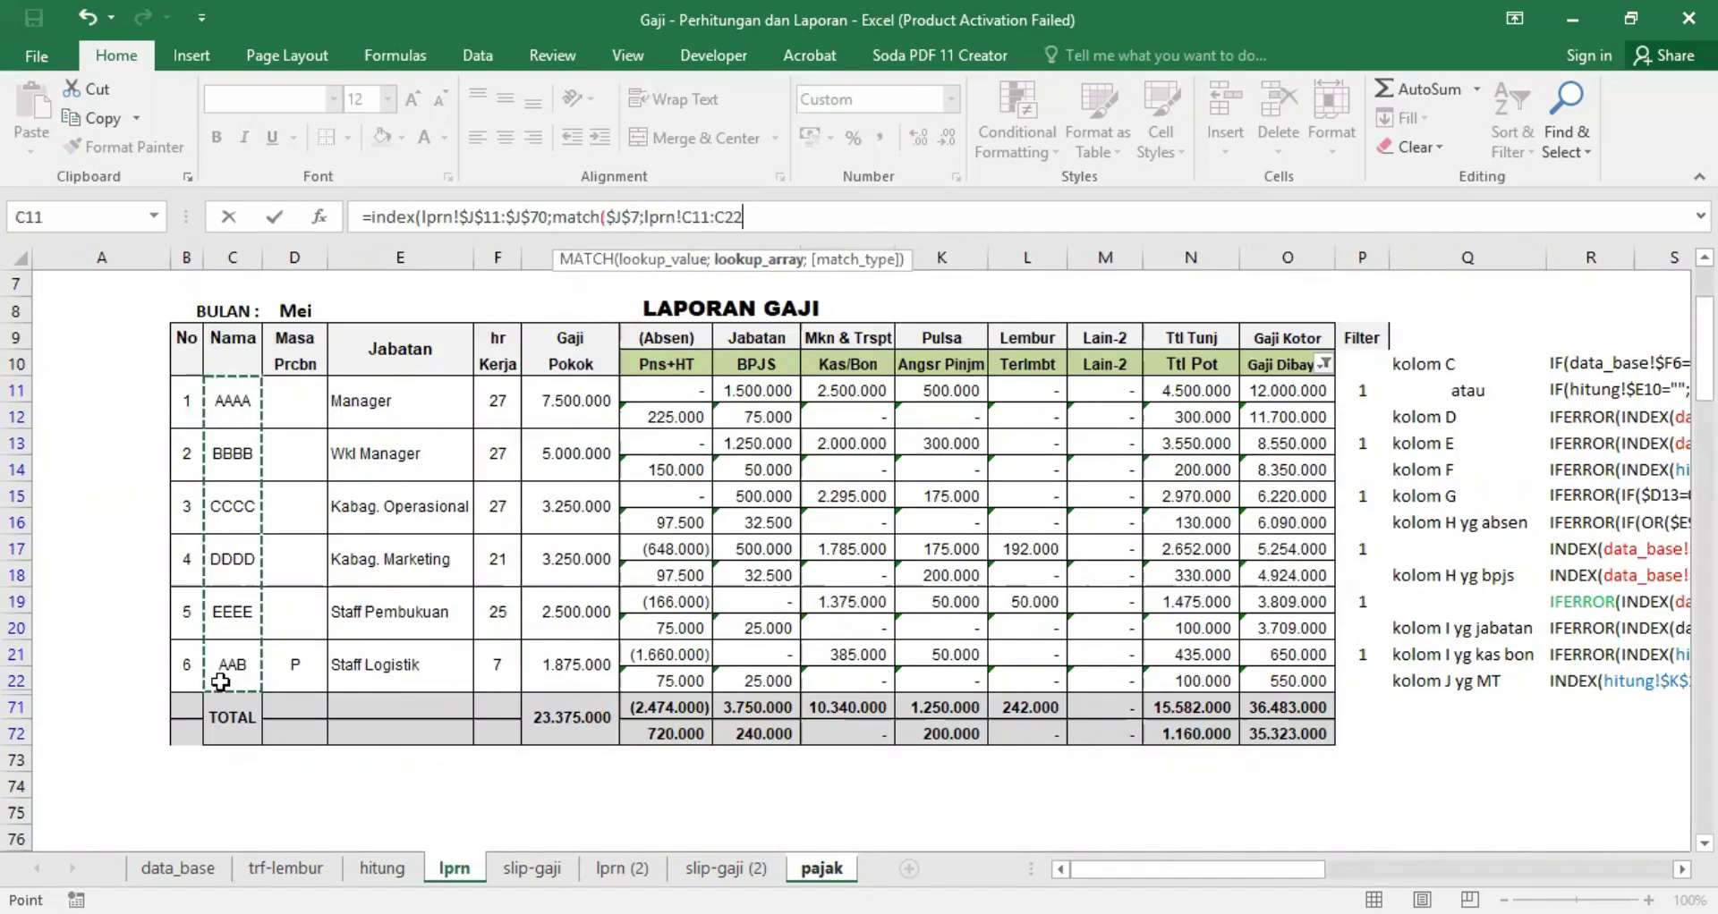
key("F4")
key("BackSpace")
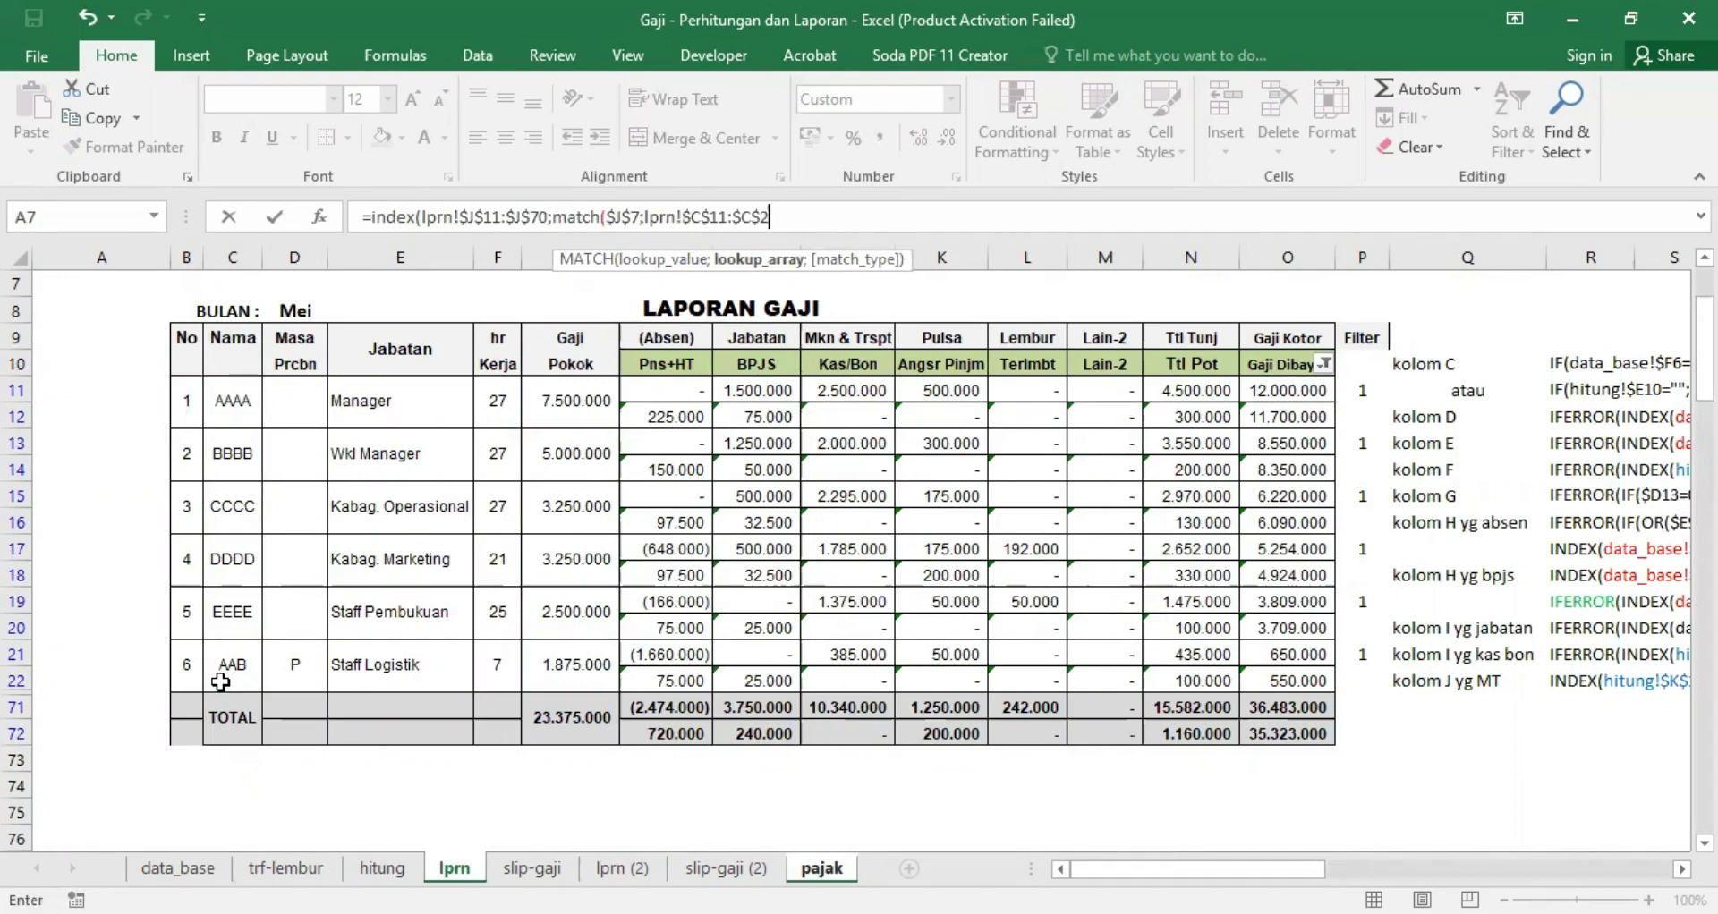
type("0")
type(";0)")
key("Return")
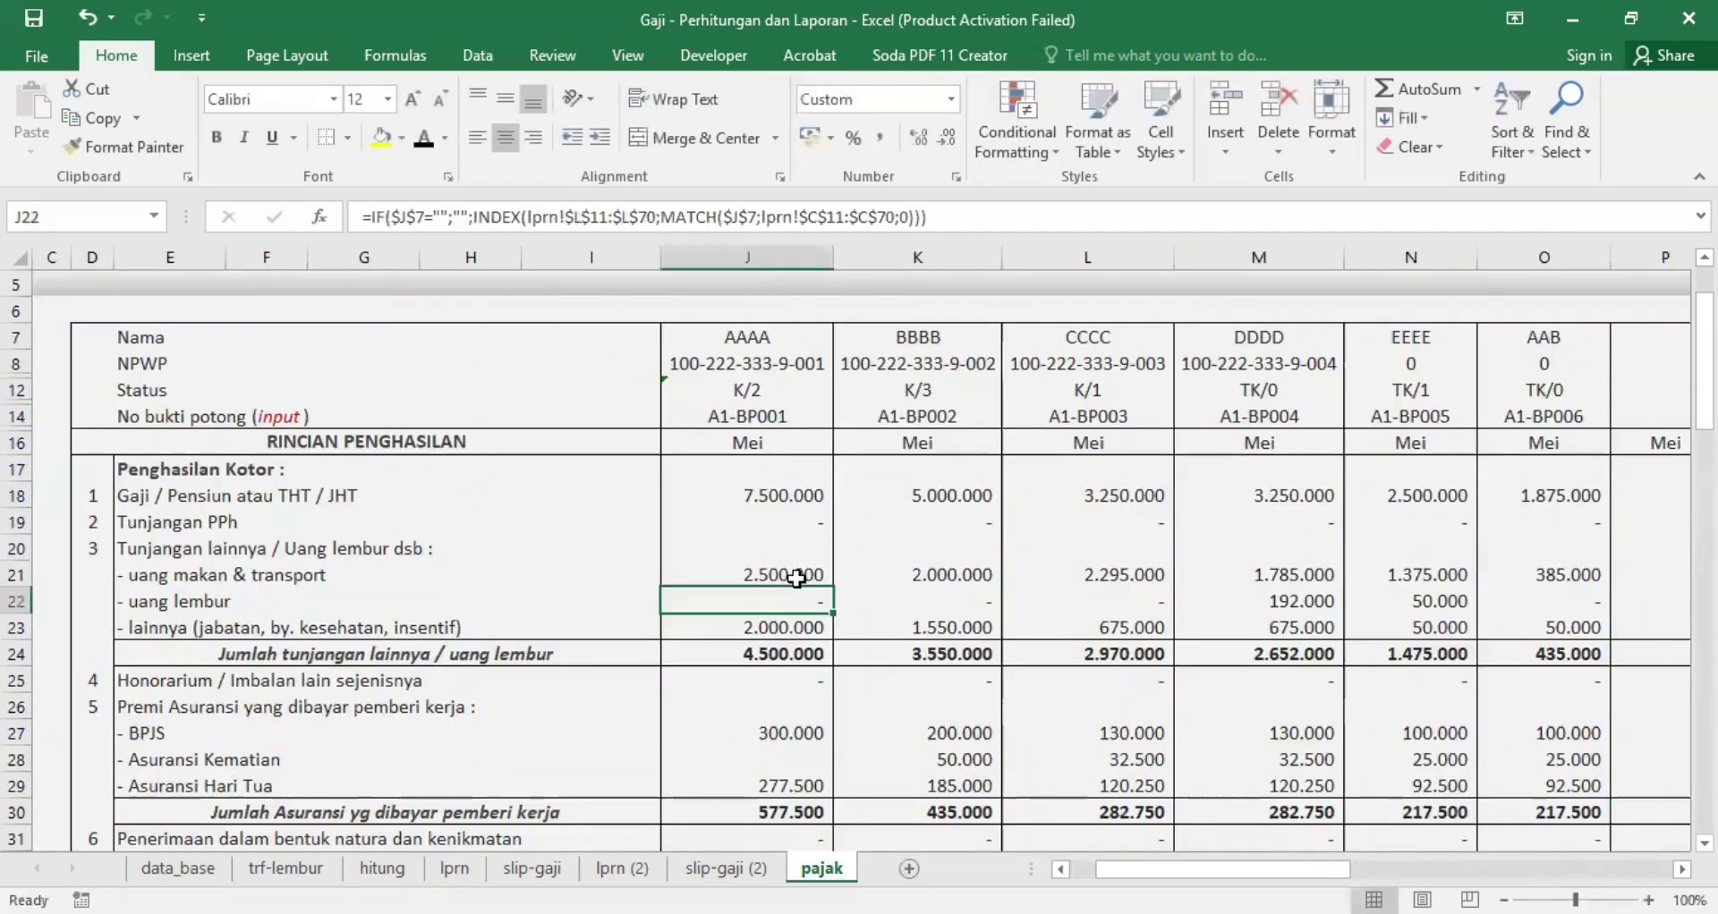
left_click(796, 577)
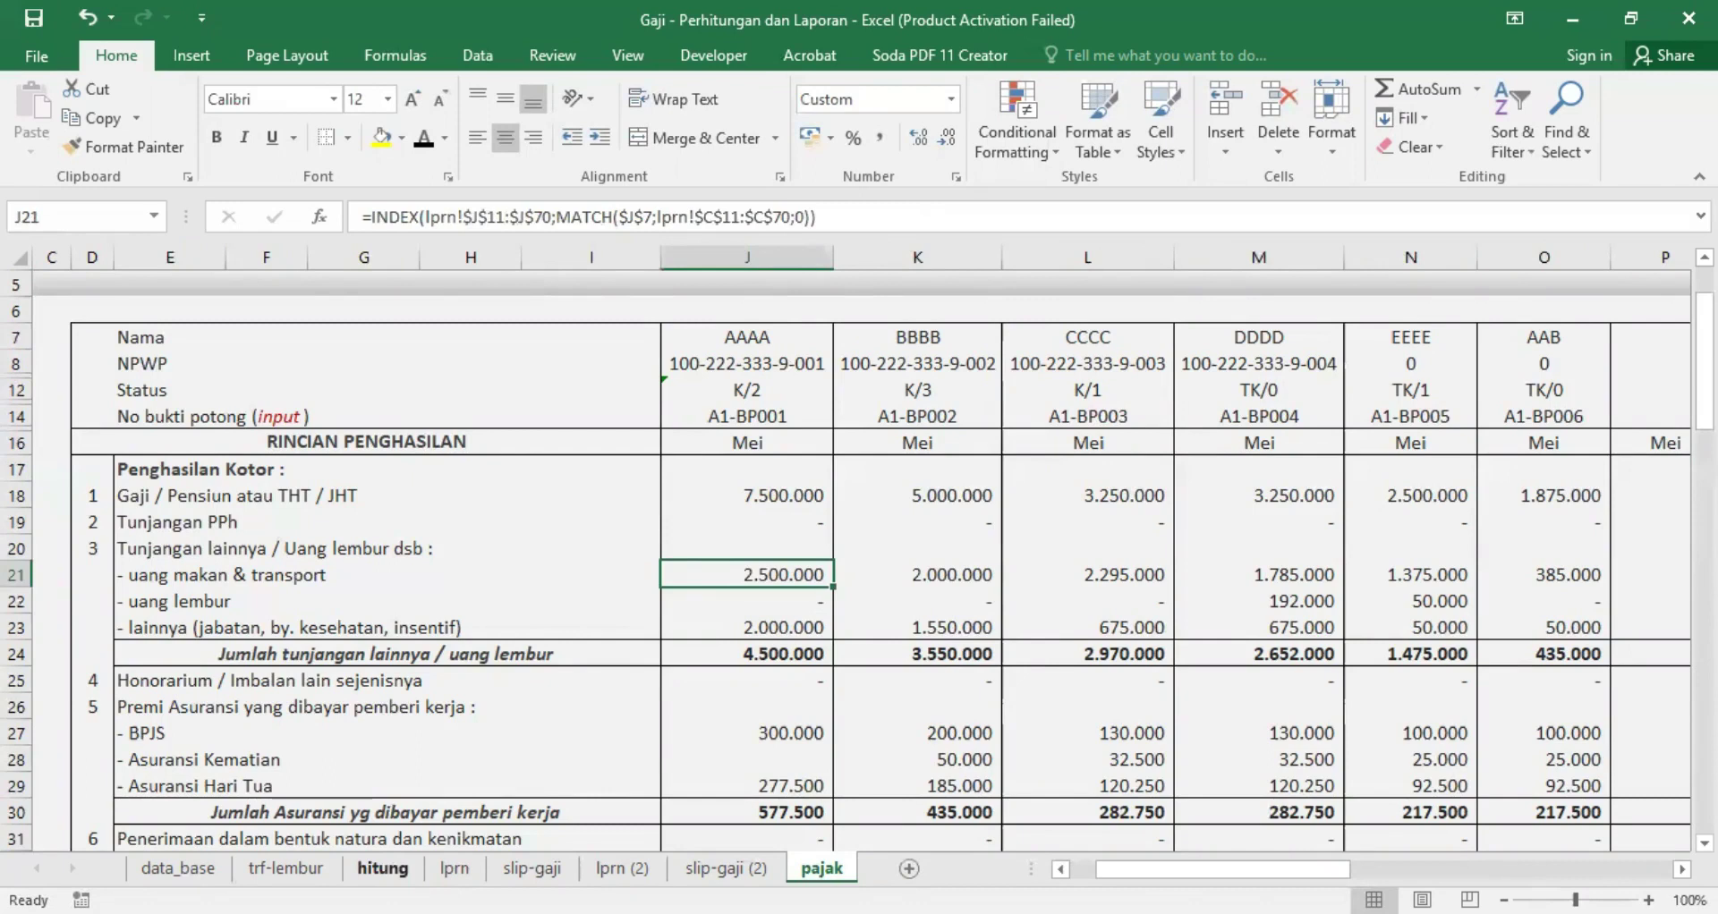
left_click(385, 868)
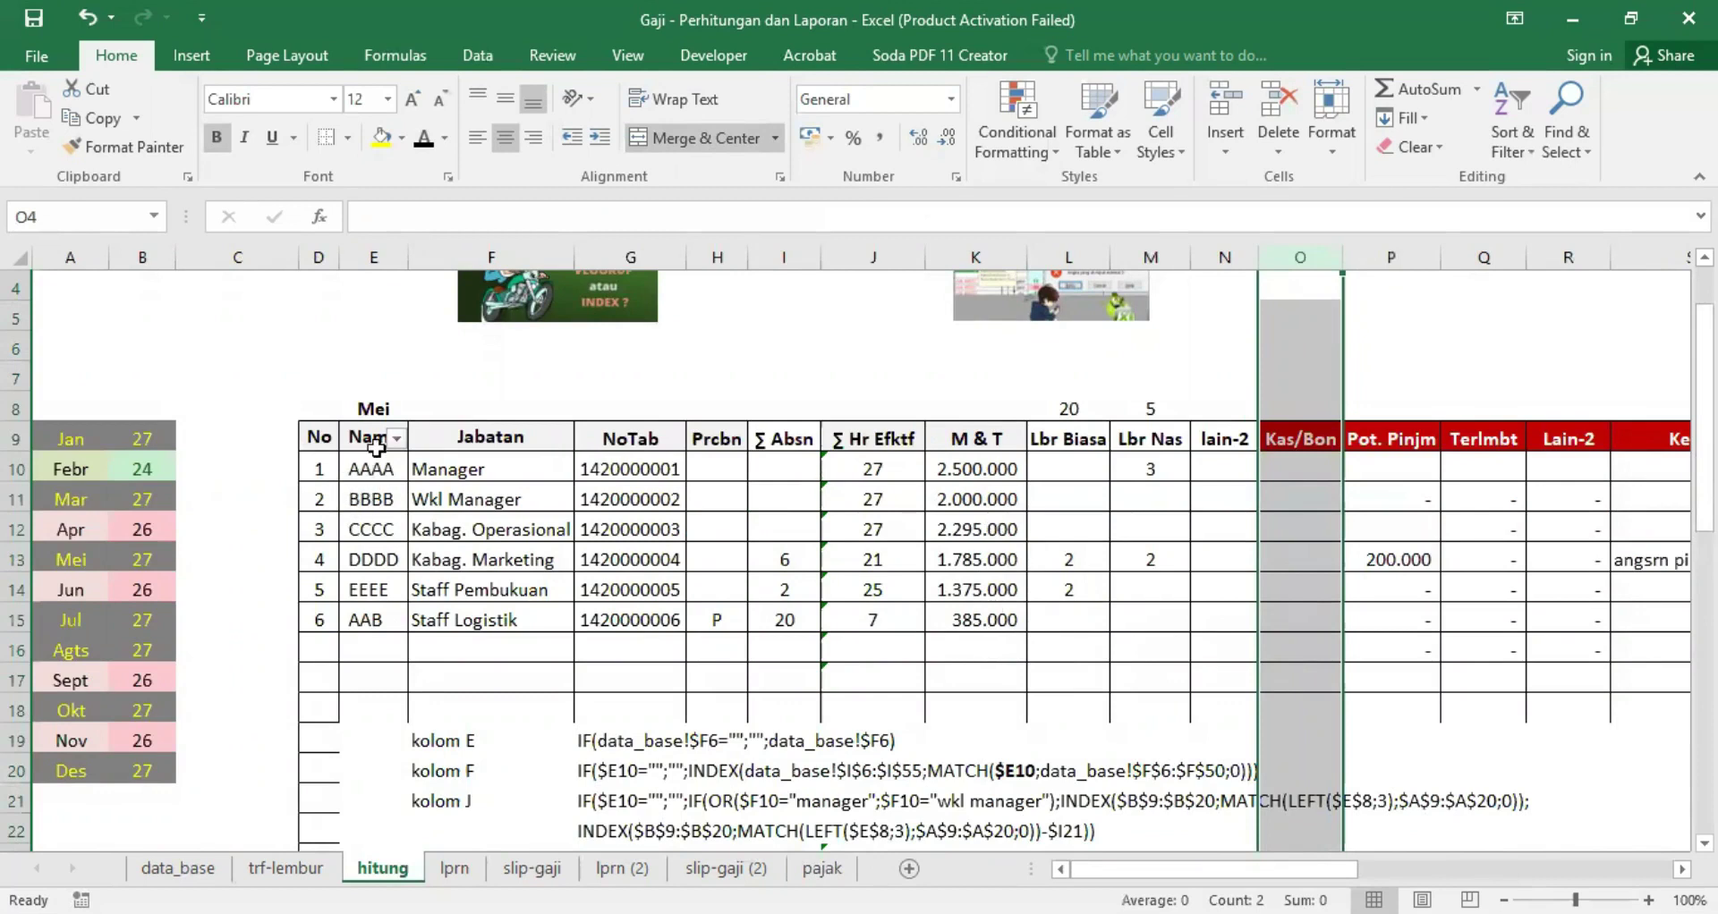
left_click(822, 868)
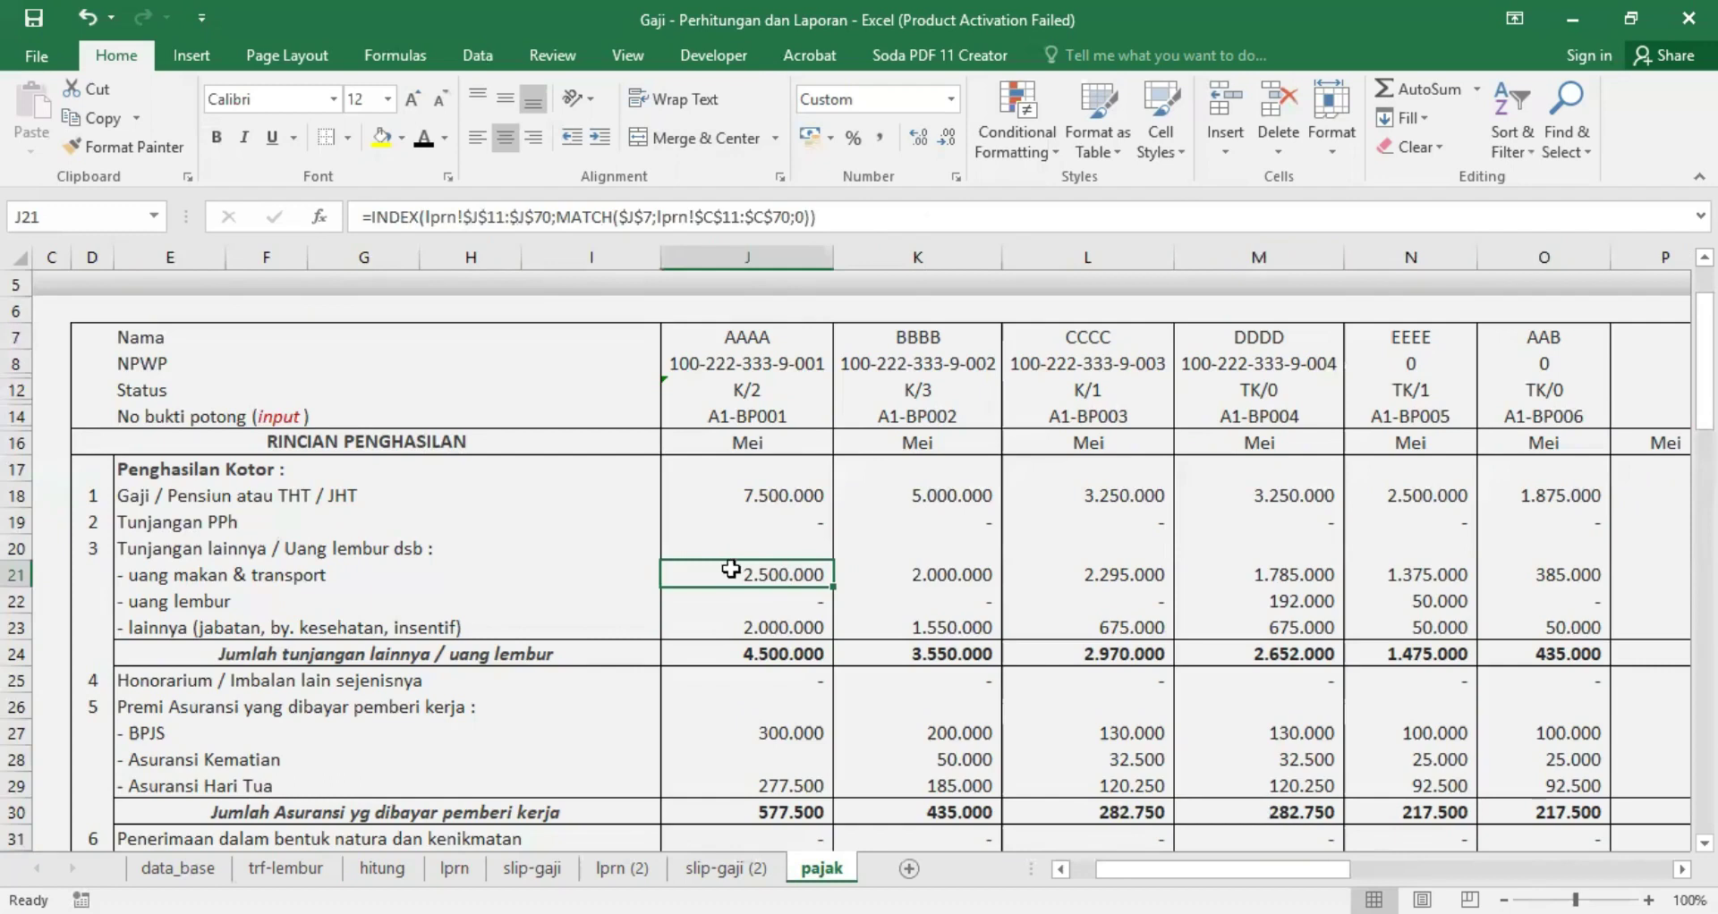
left_click(789, 601)
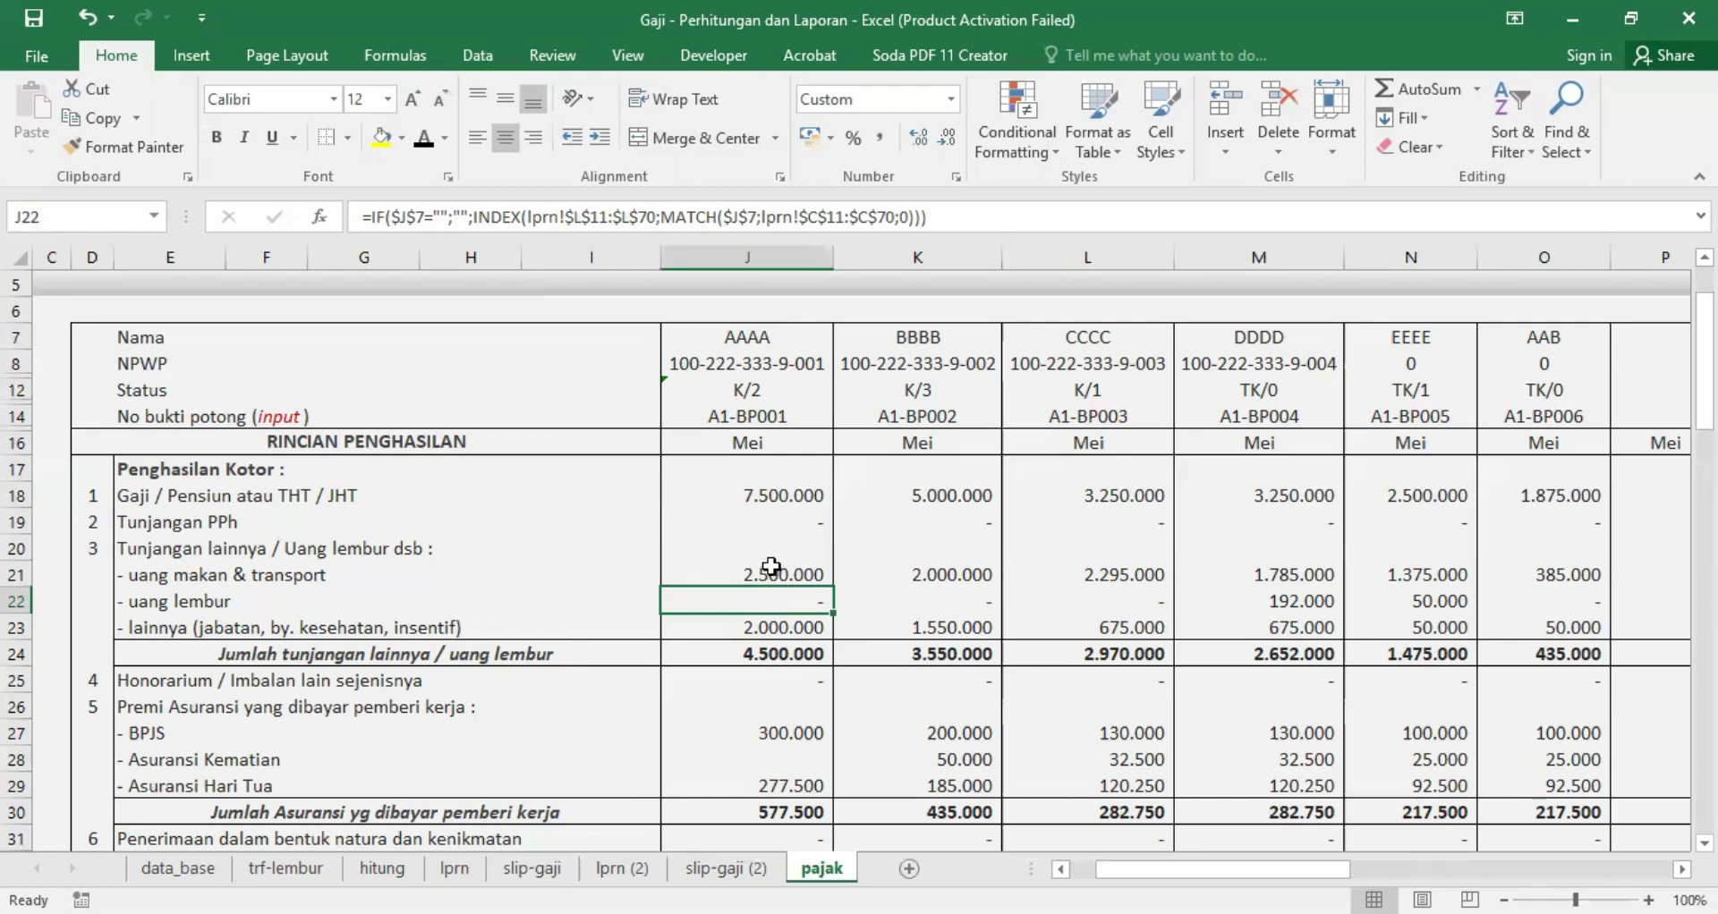
left_click(770, 567)
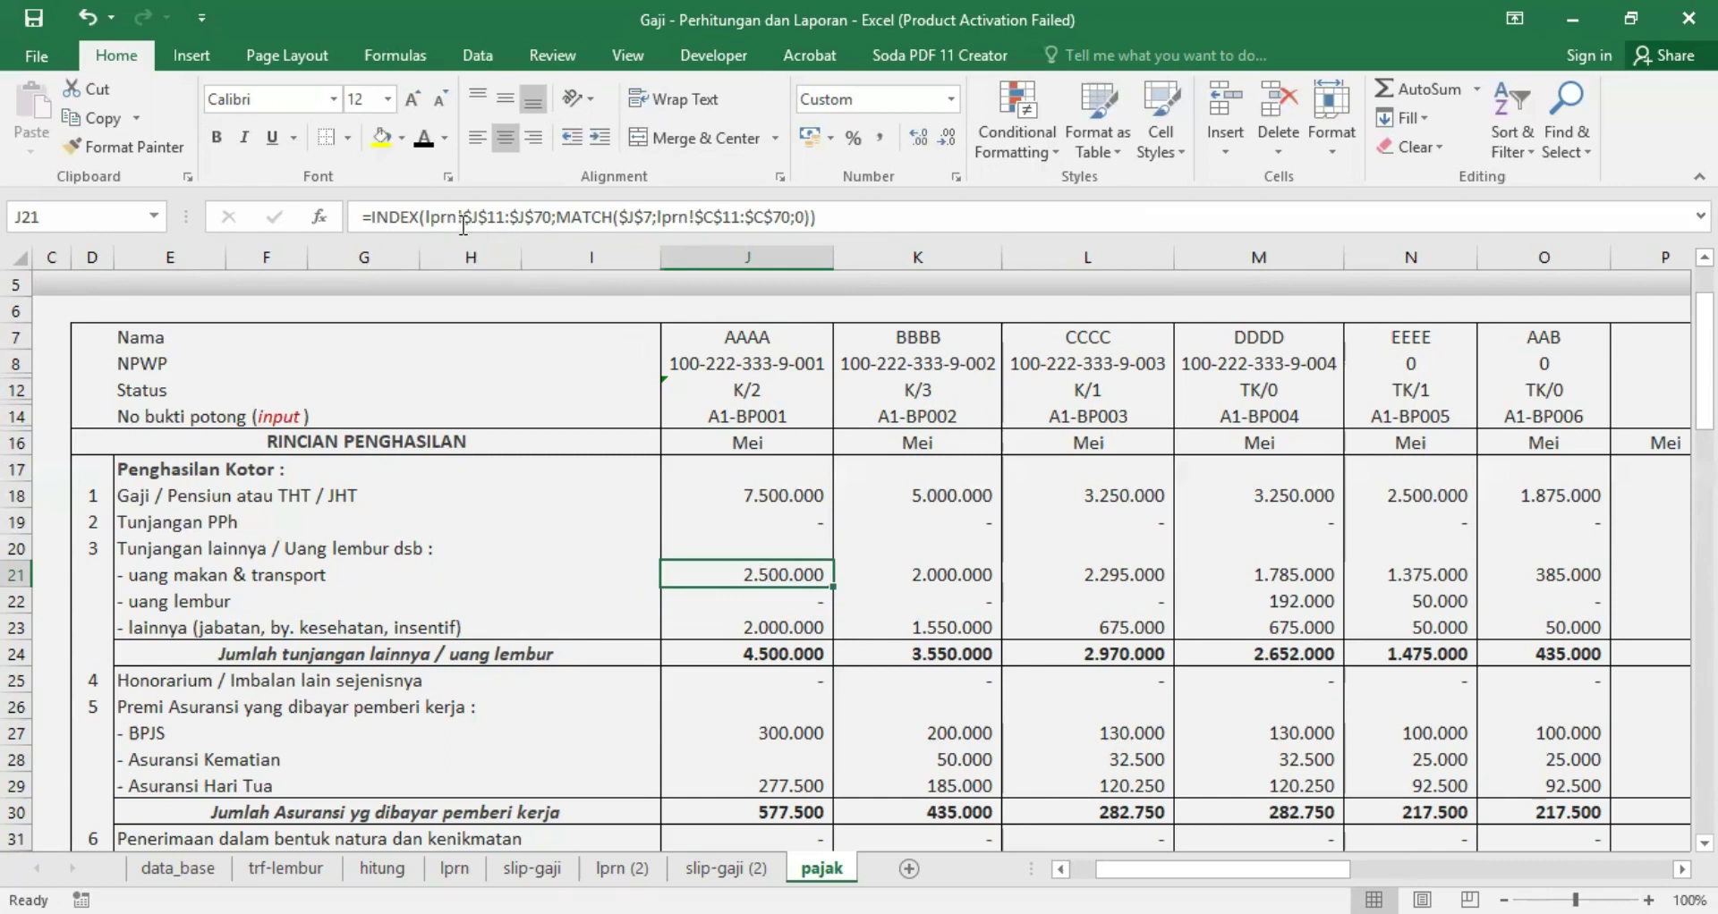
left_click(453, 868)
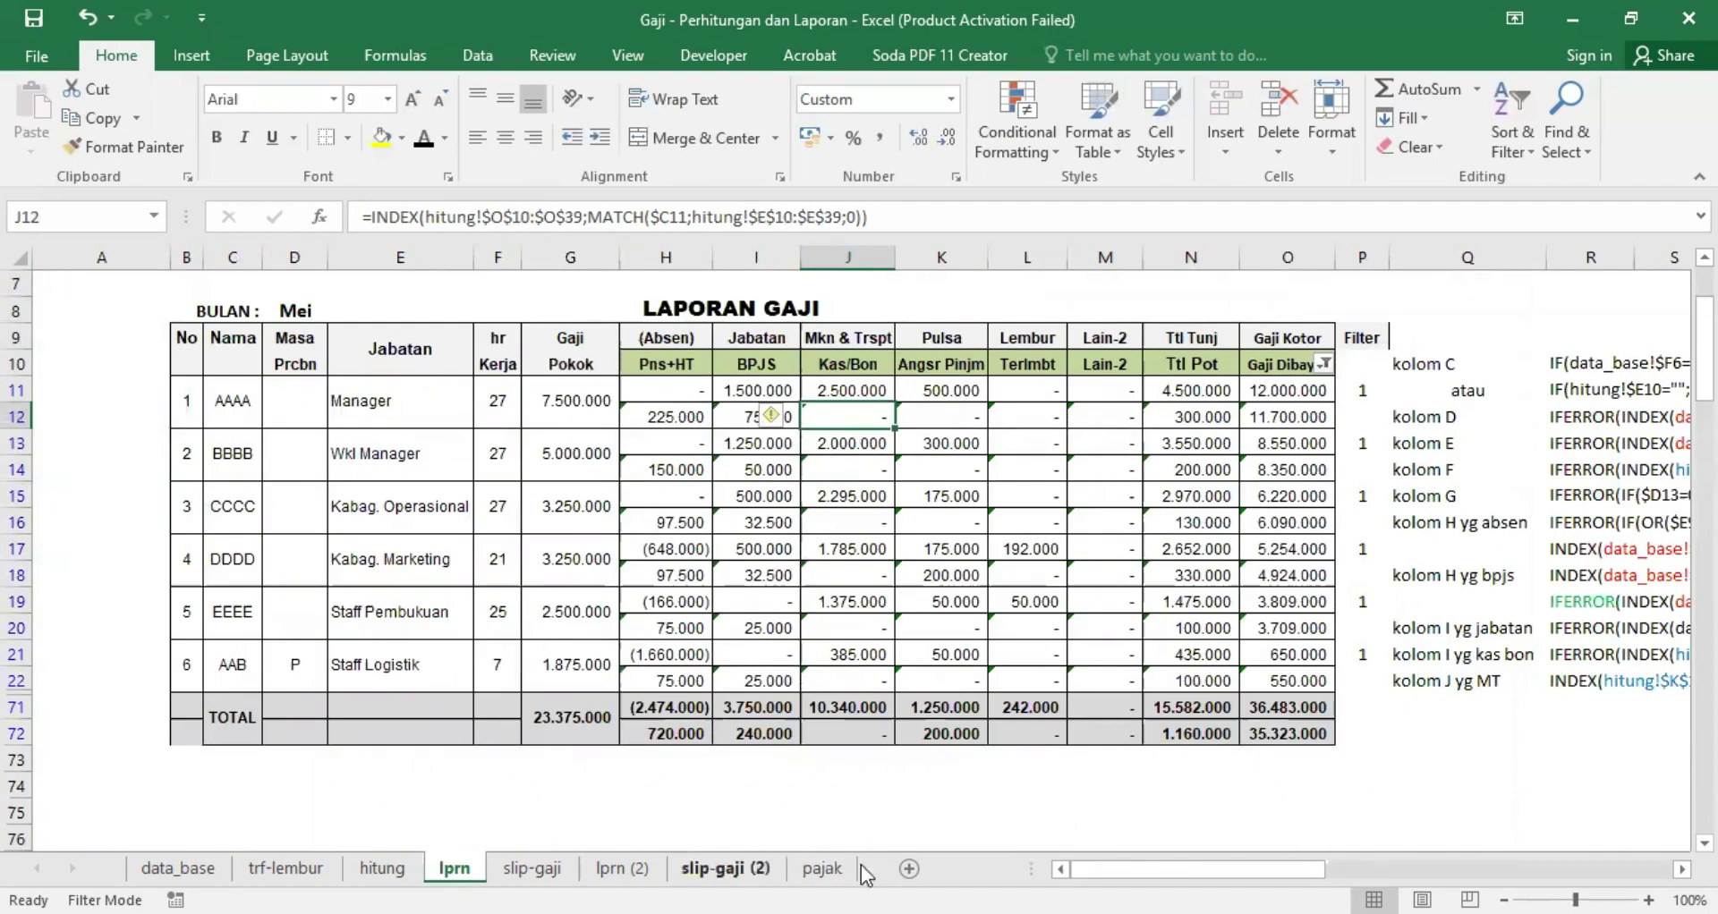
left_click(822, 868)
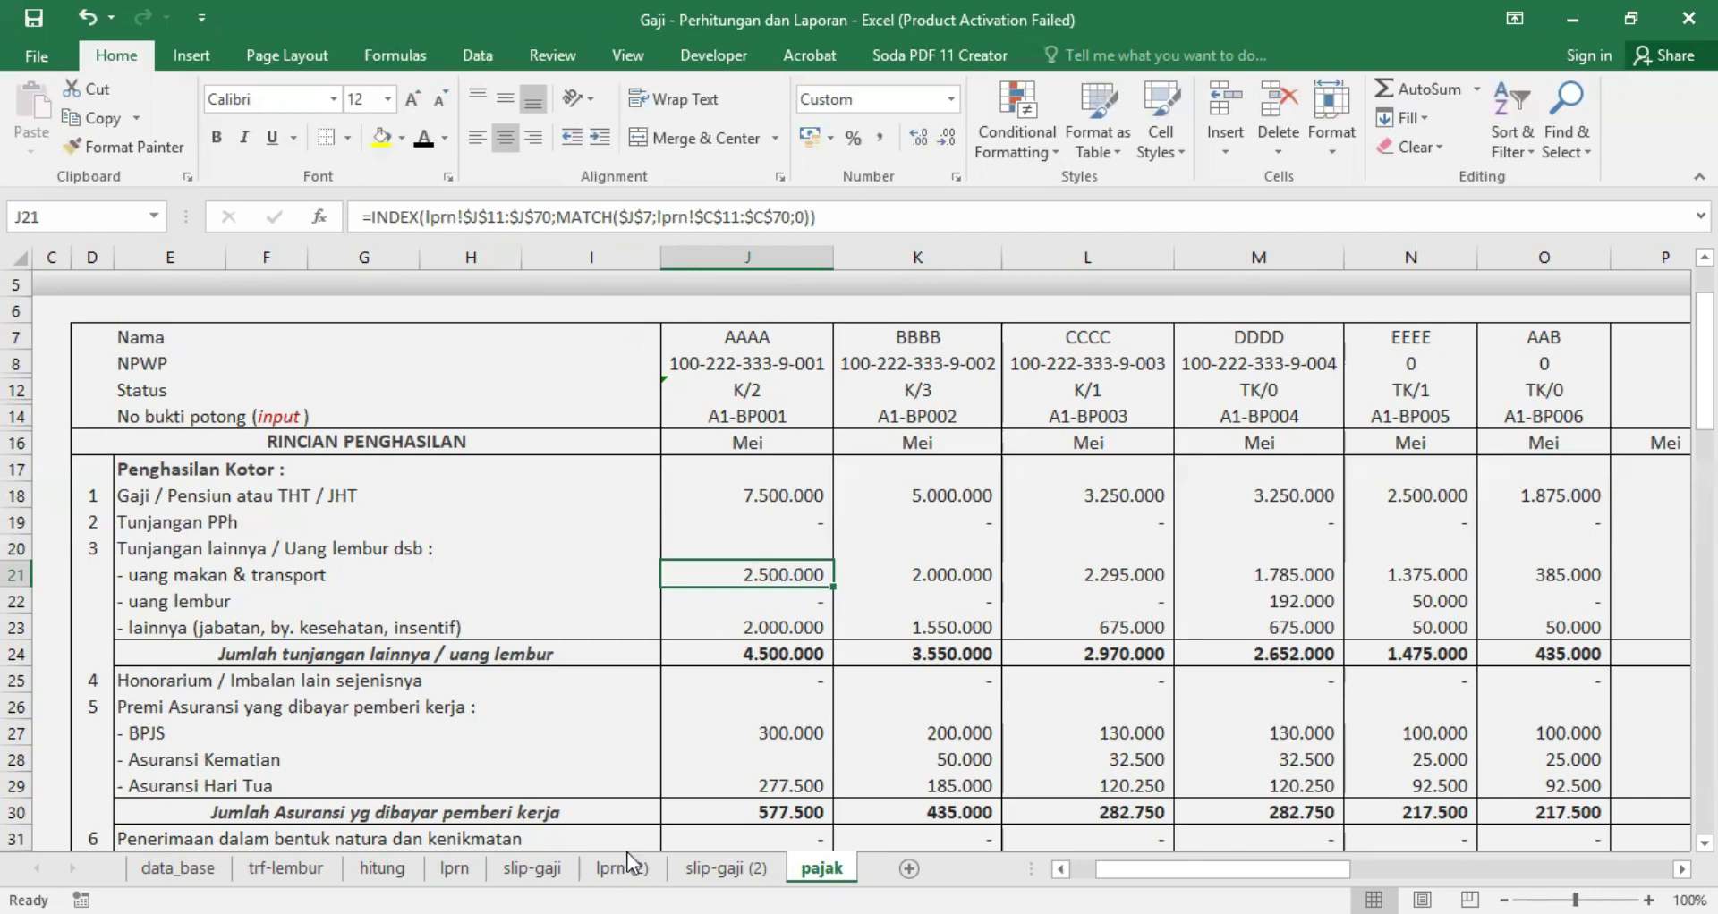
Step: Compare pajak's J22 overtime and J23 other-allowance formulas against the lprn report columns
left_click(455, 868)
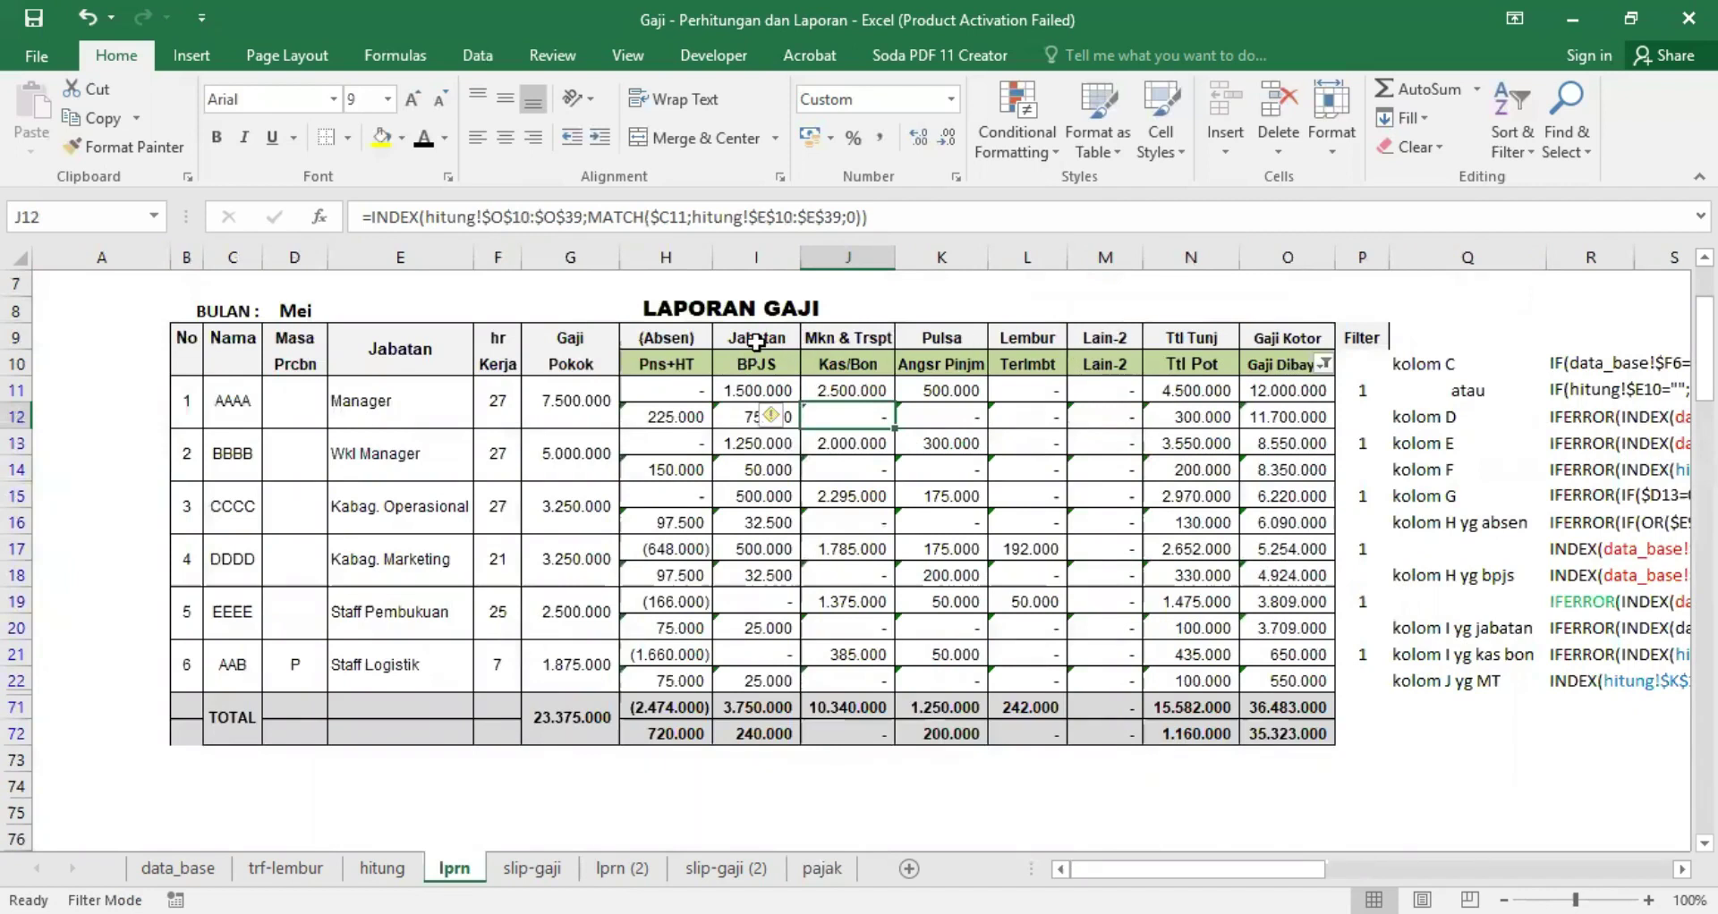
left_click(822, 867)
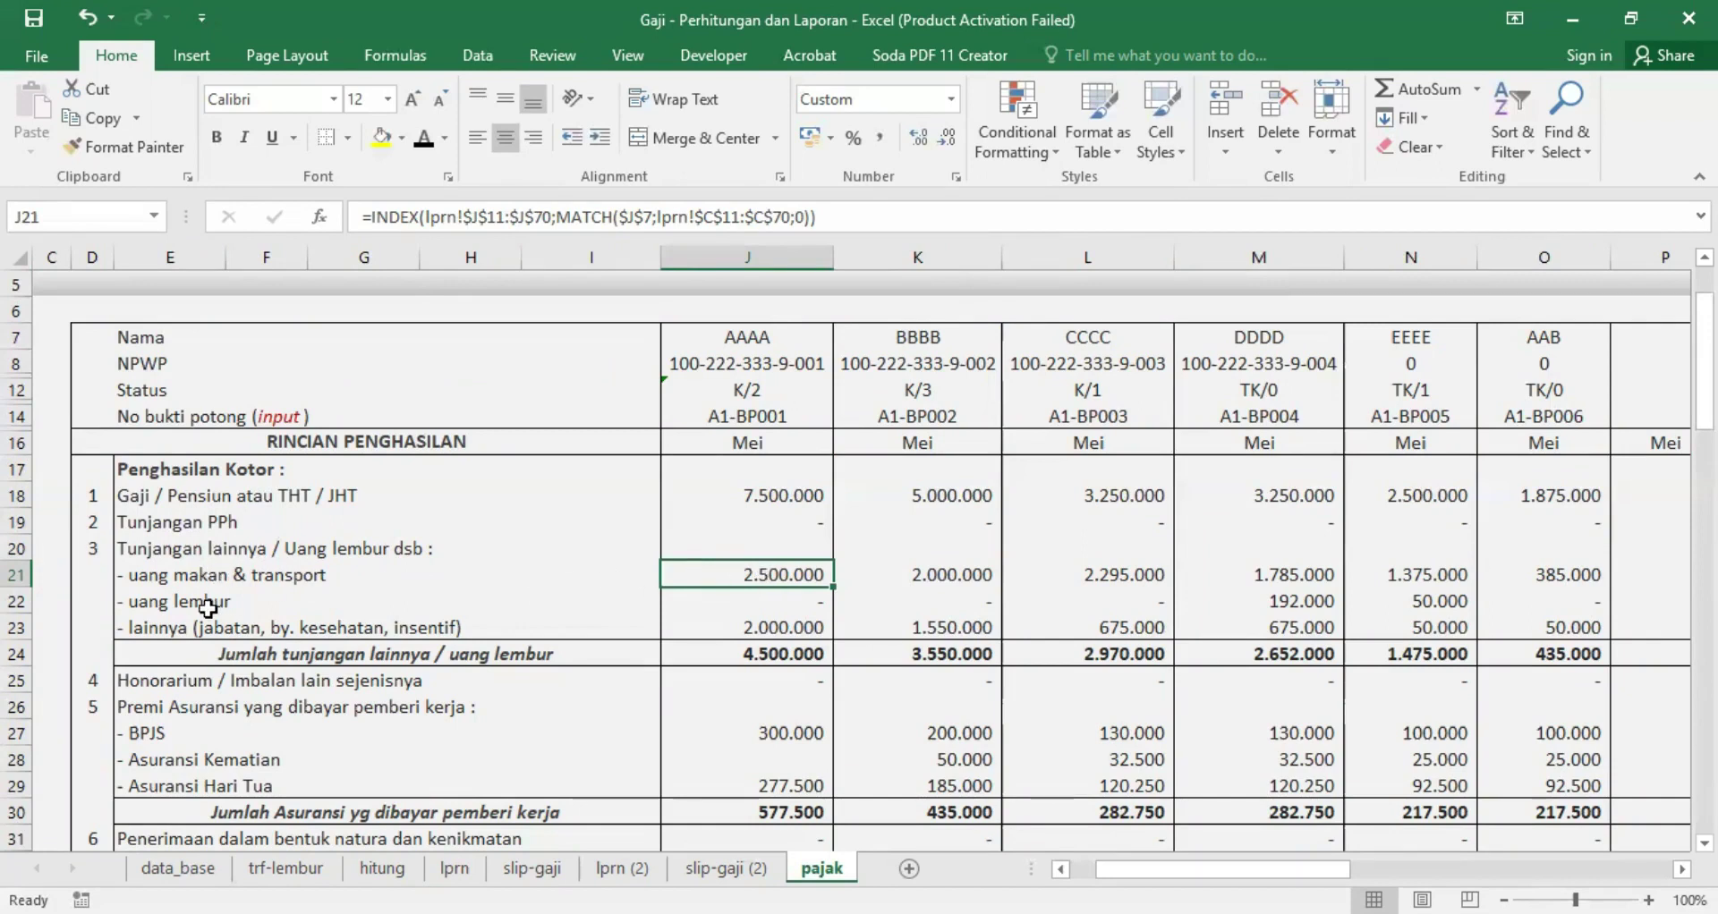
left_click(815, 595)
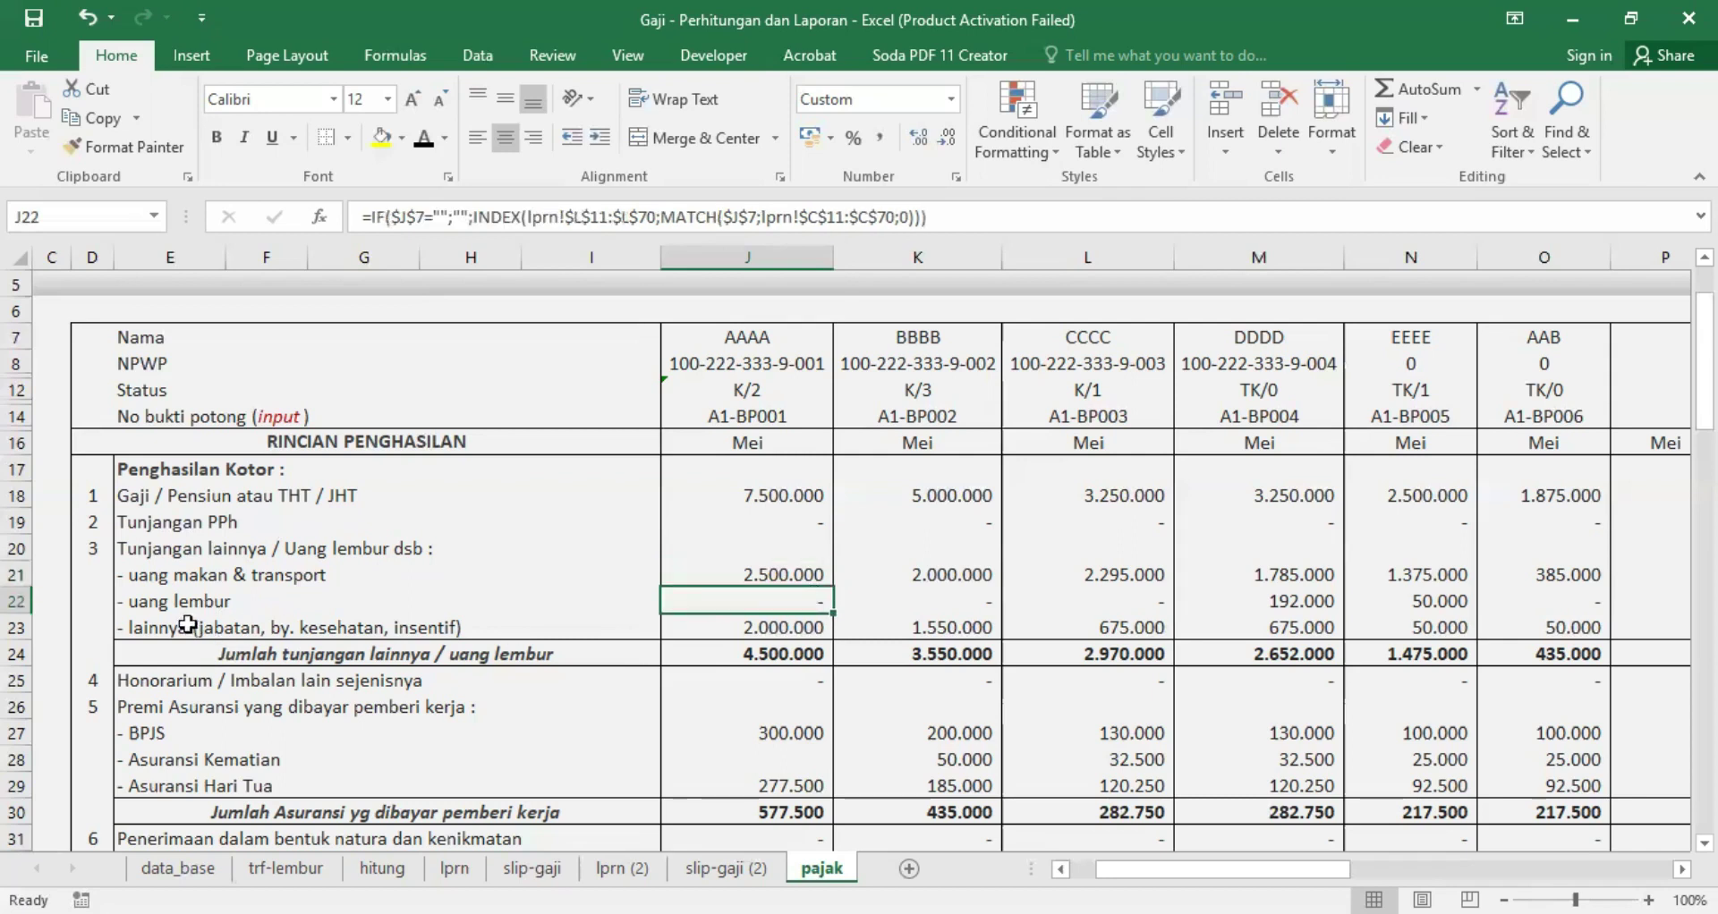
left_click(781, 624)
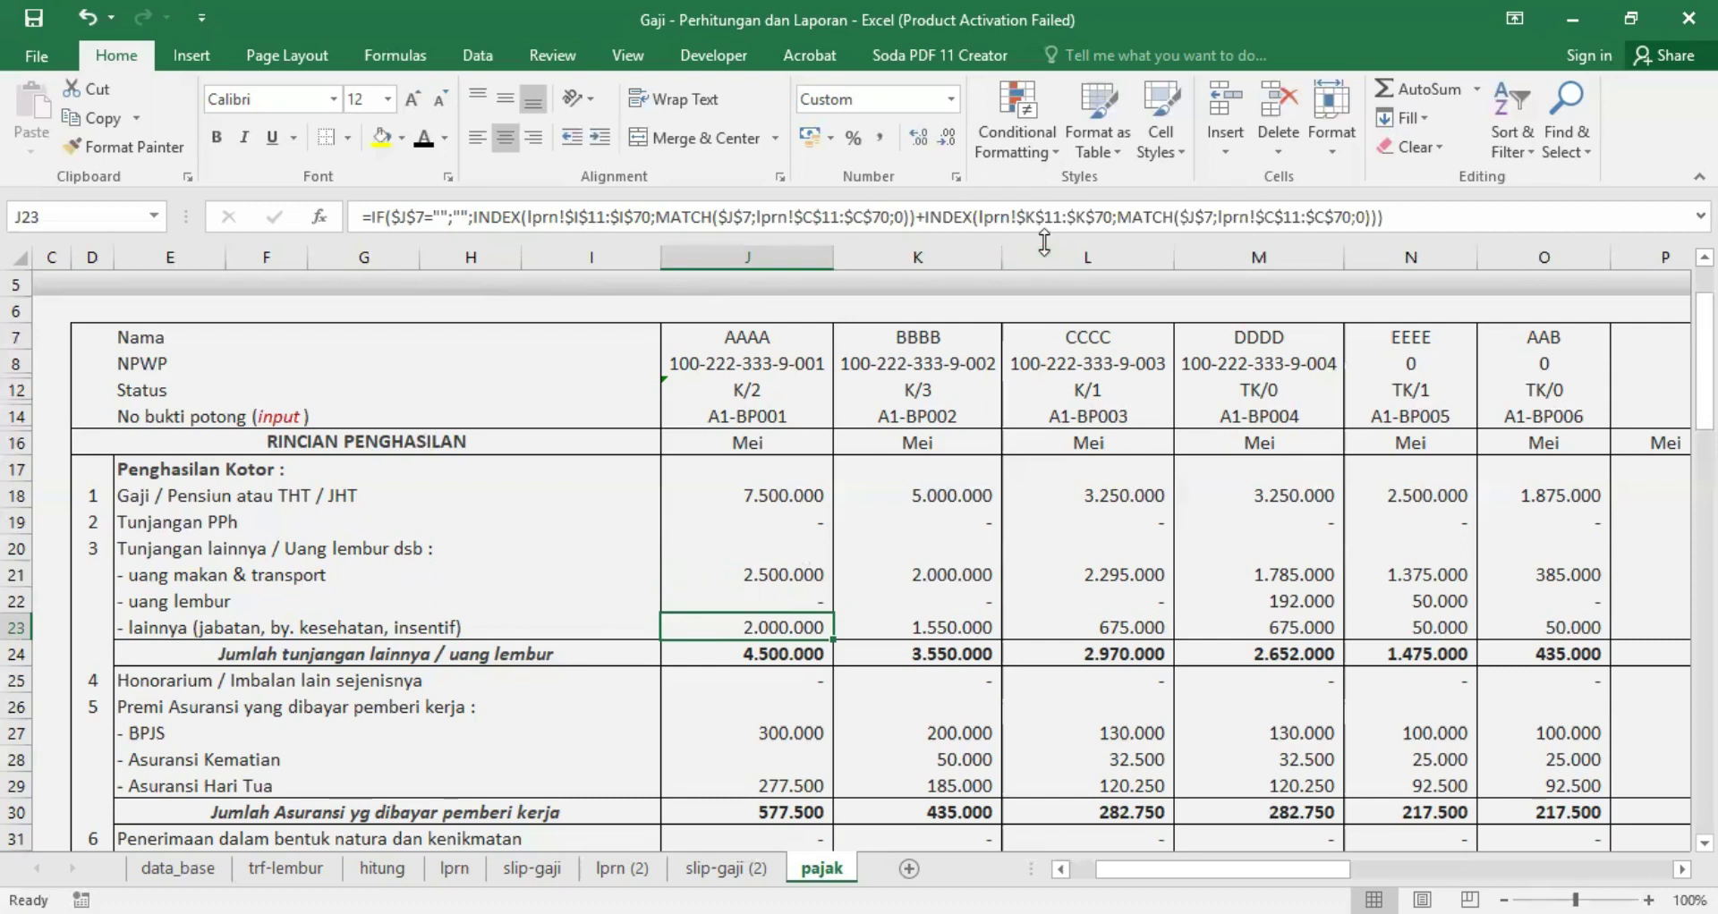
left_click(455, 868)
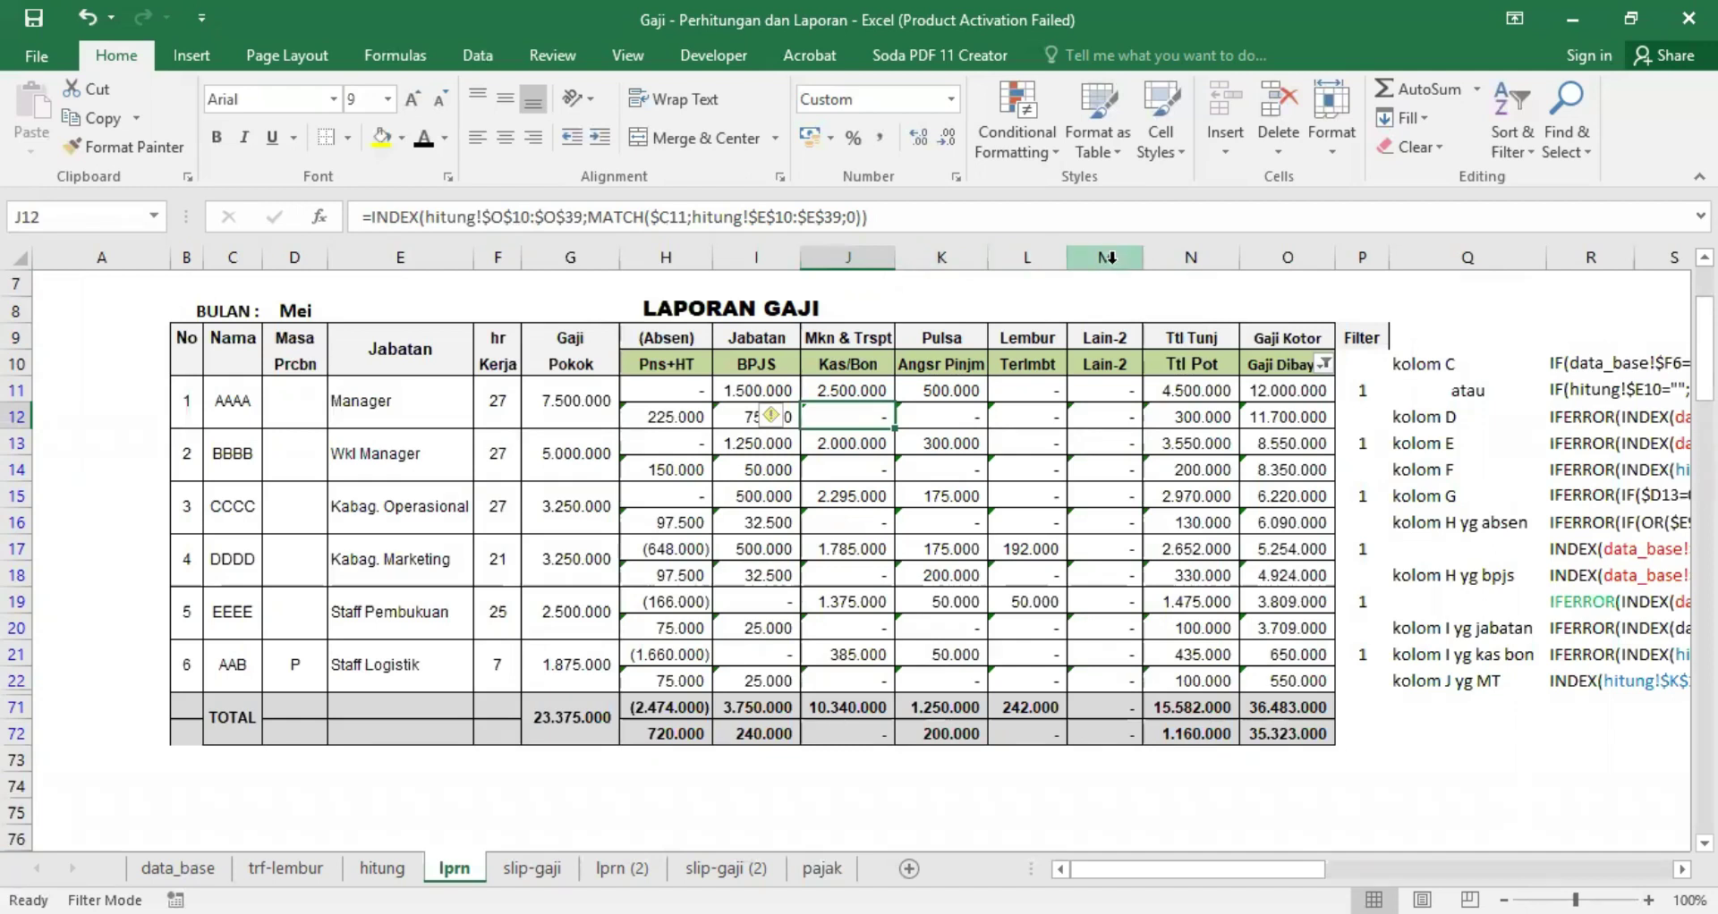
Step: Extend J23's formula by appending a copy of its INDEX(lprn!$K…) lookup after a plus
left_click(821, 868)
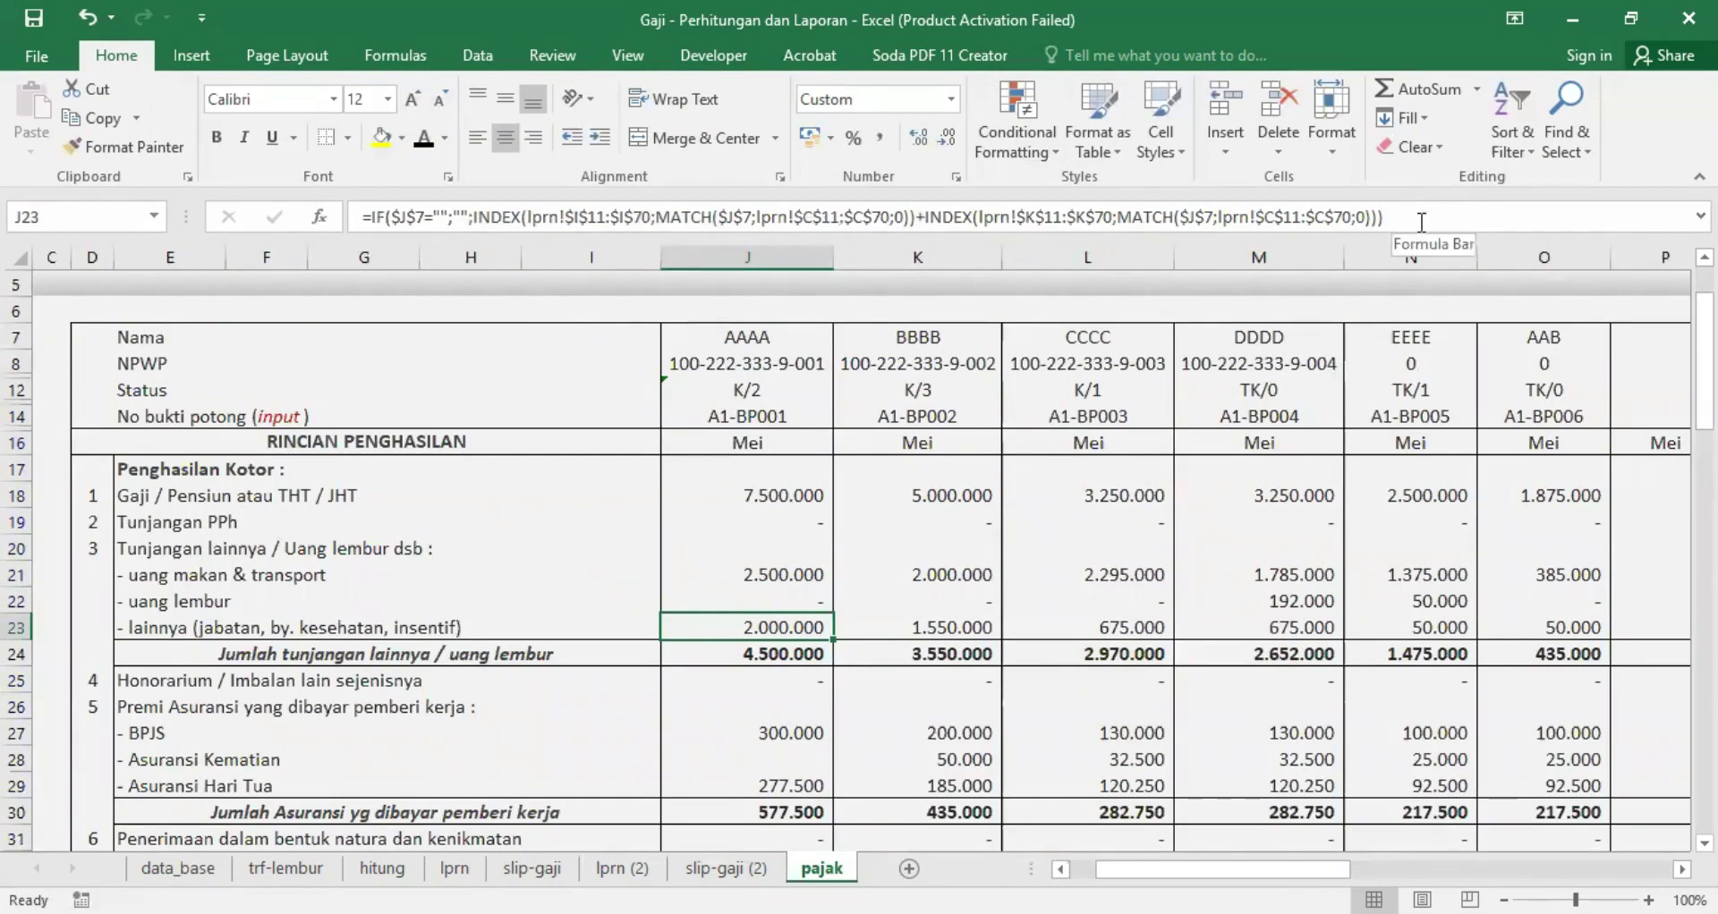
left_click(1379, 217)
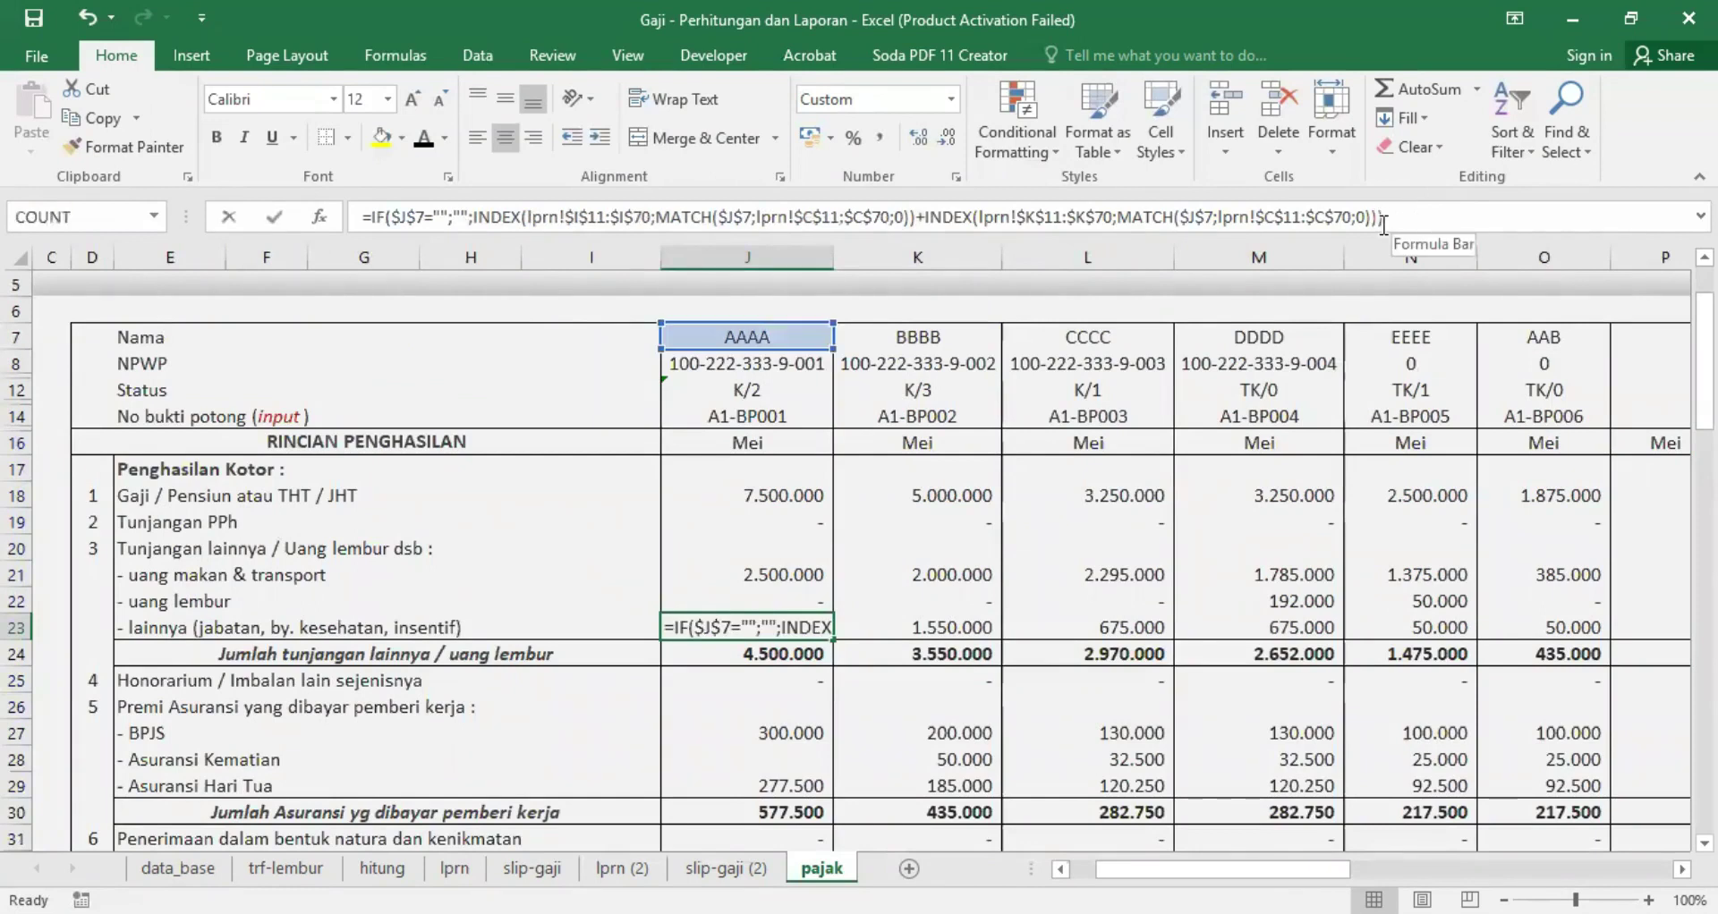
type("+")
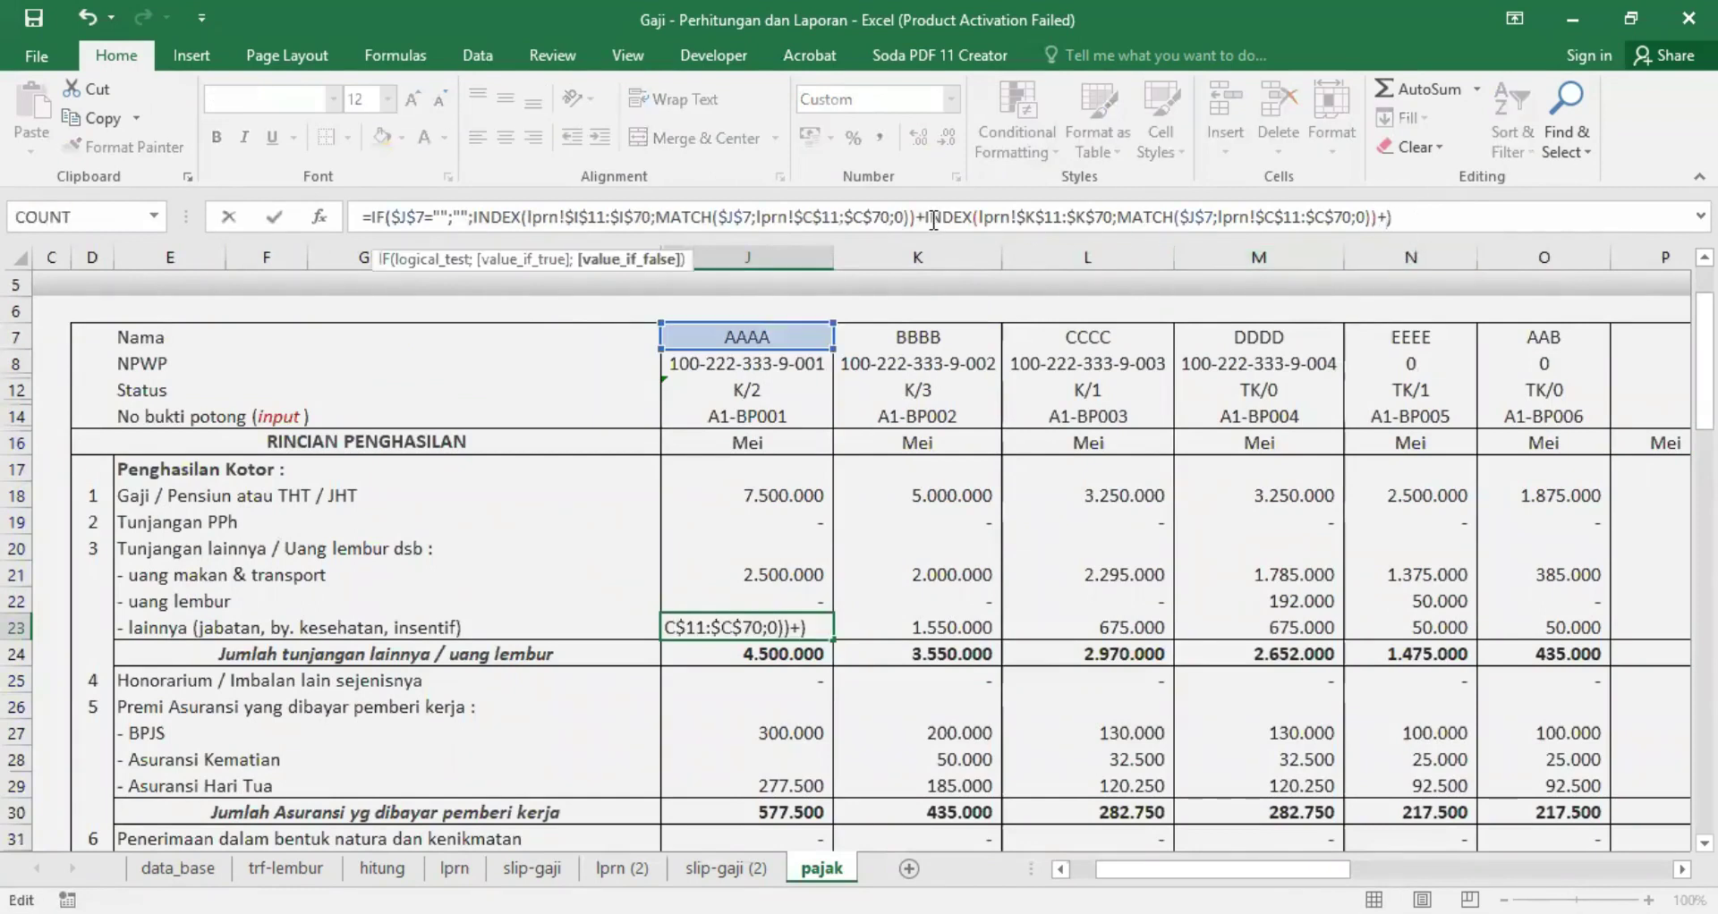
left_click_drag(926, 217, 1360, 225)
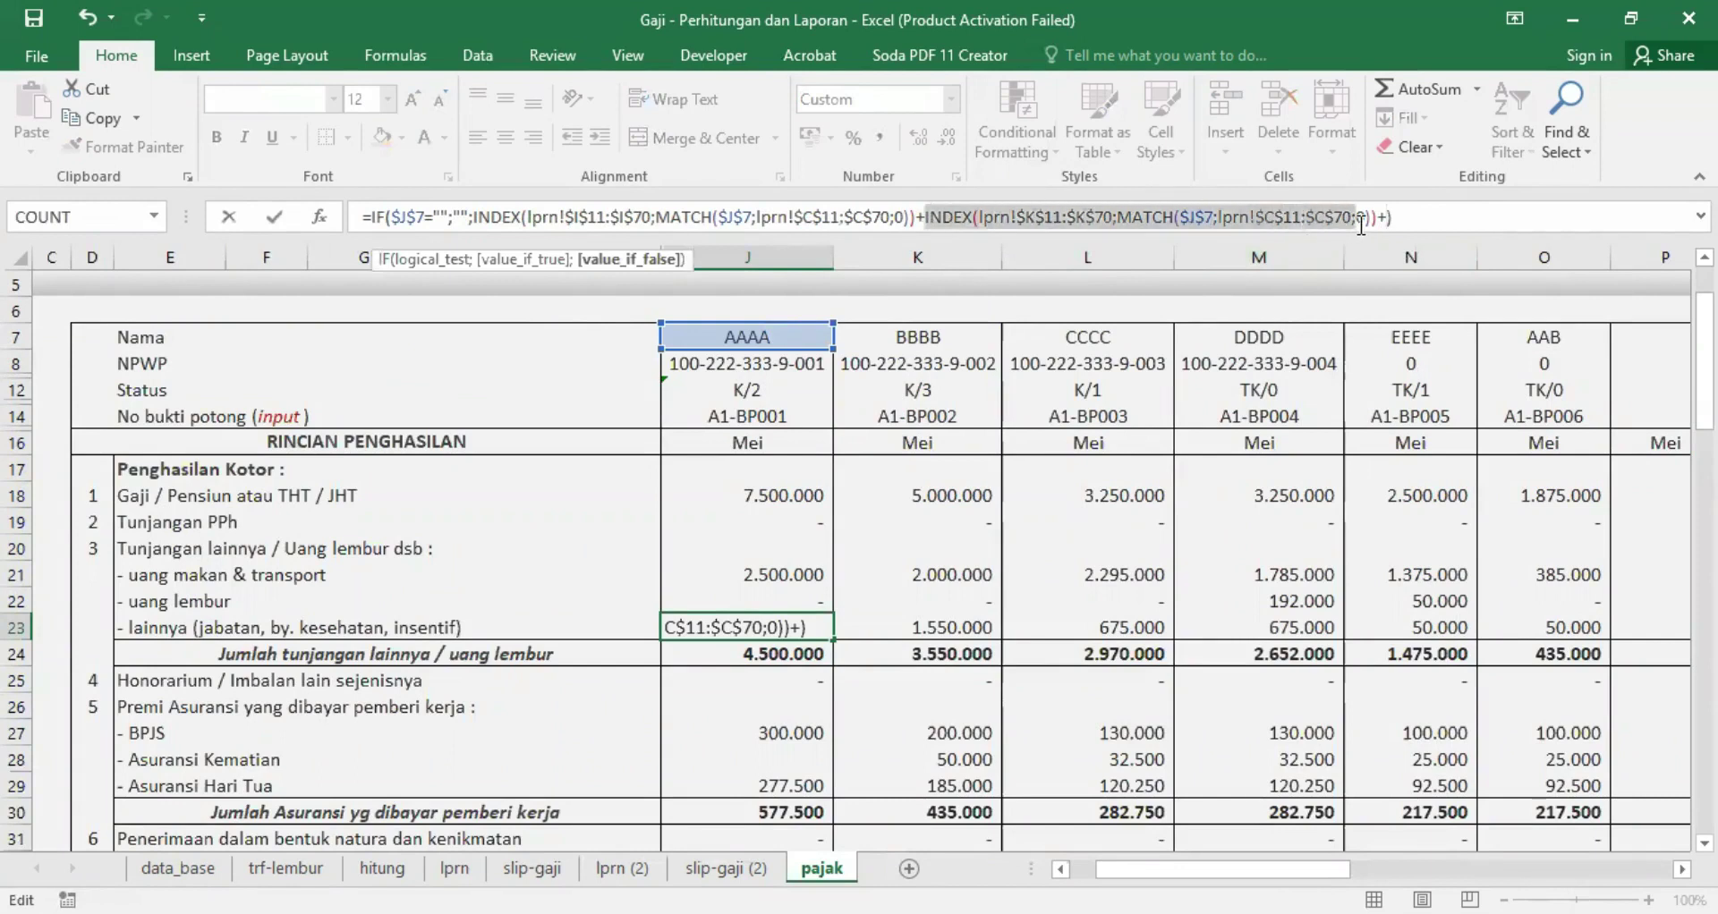
right_click(1228, 215)
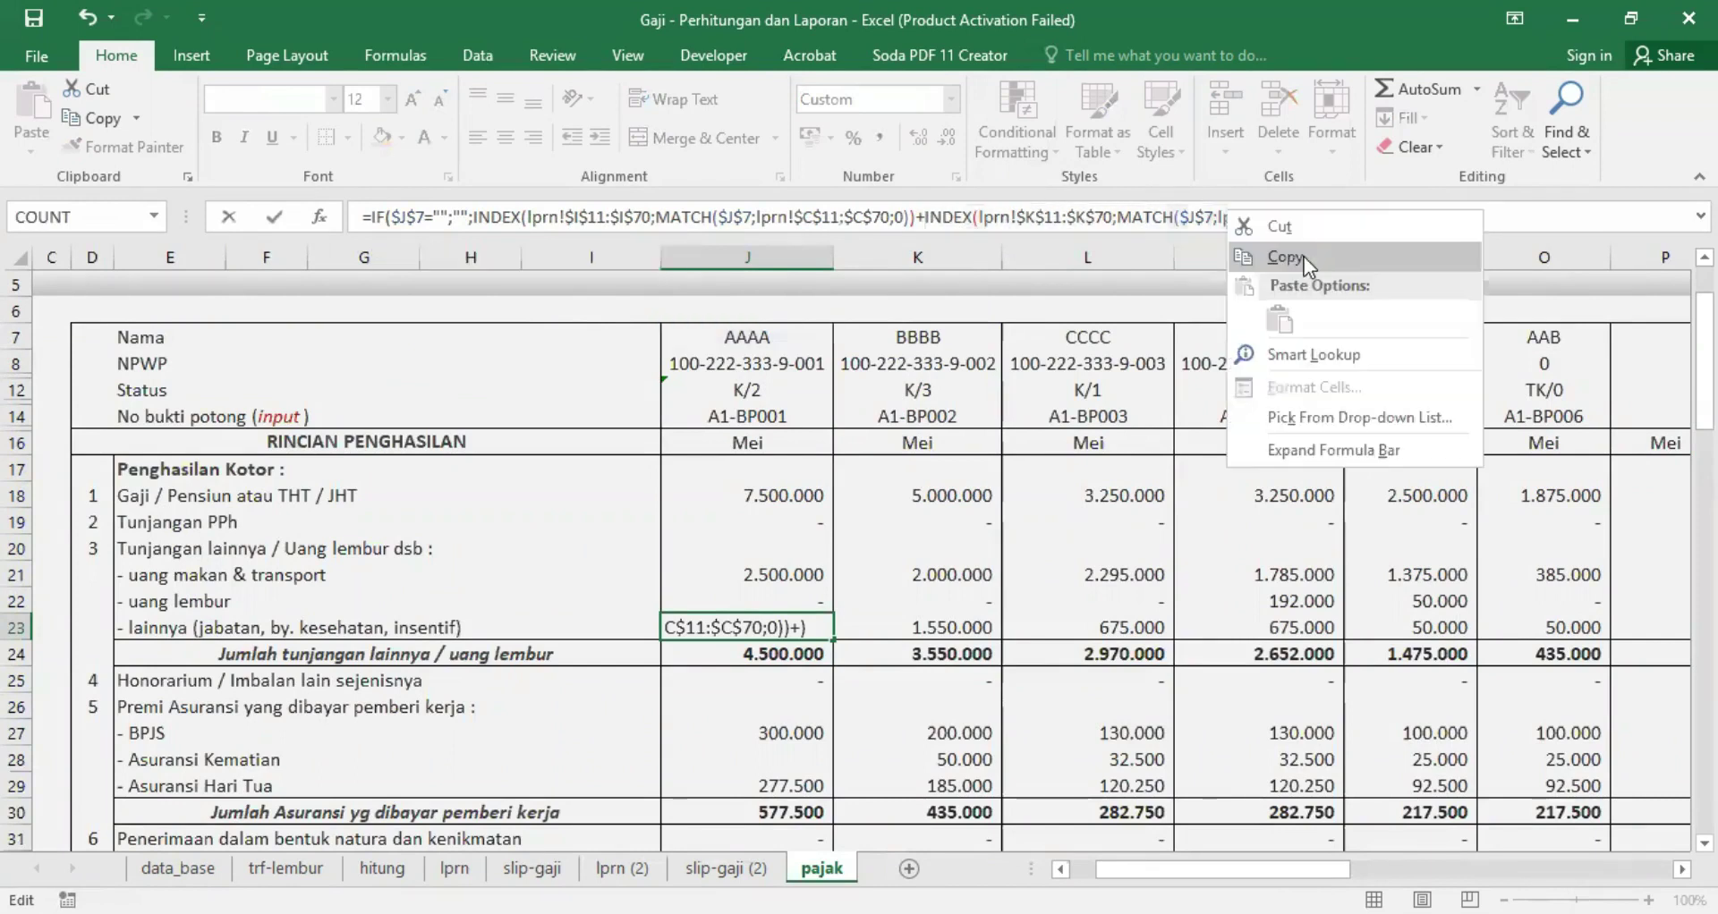
left_click(1388, 217)
right_click(1388, 221)
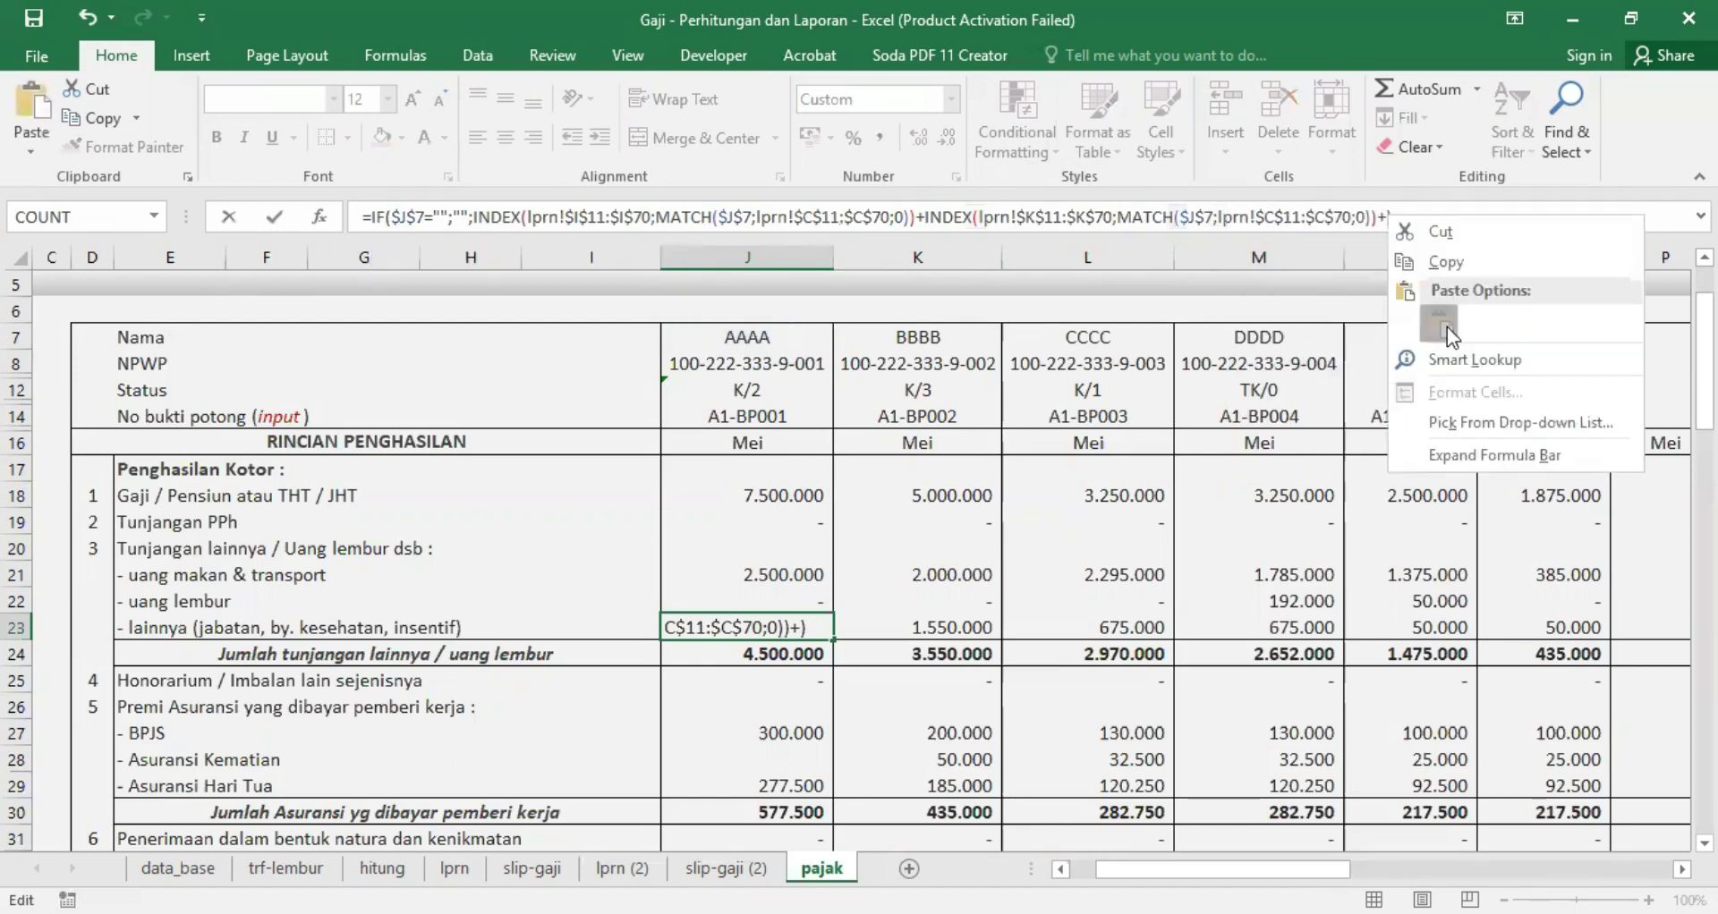
key("Escape")
key("BackSpace")
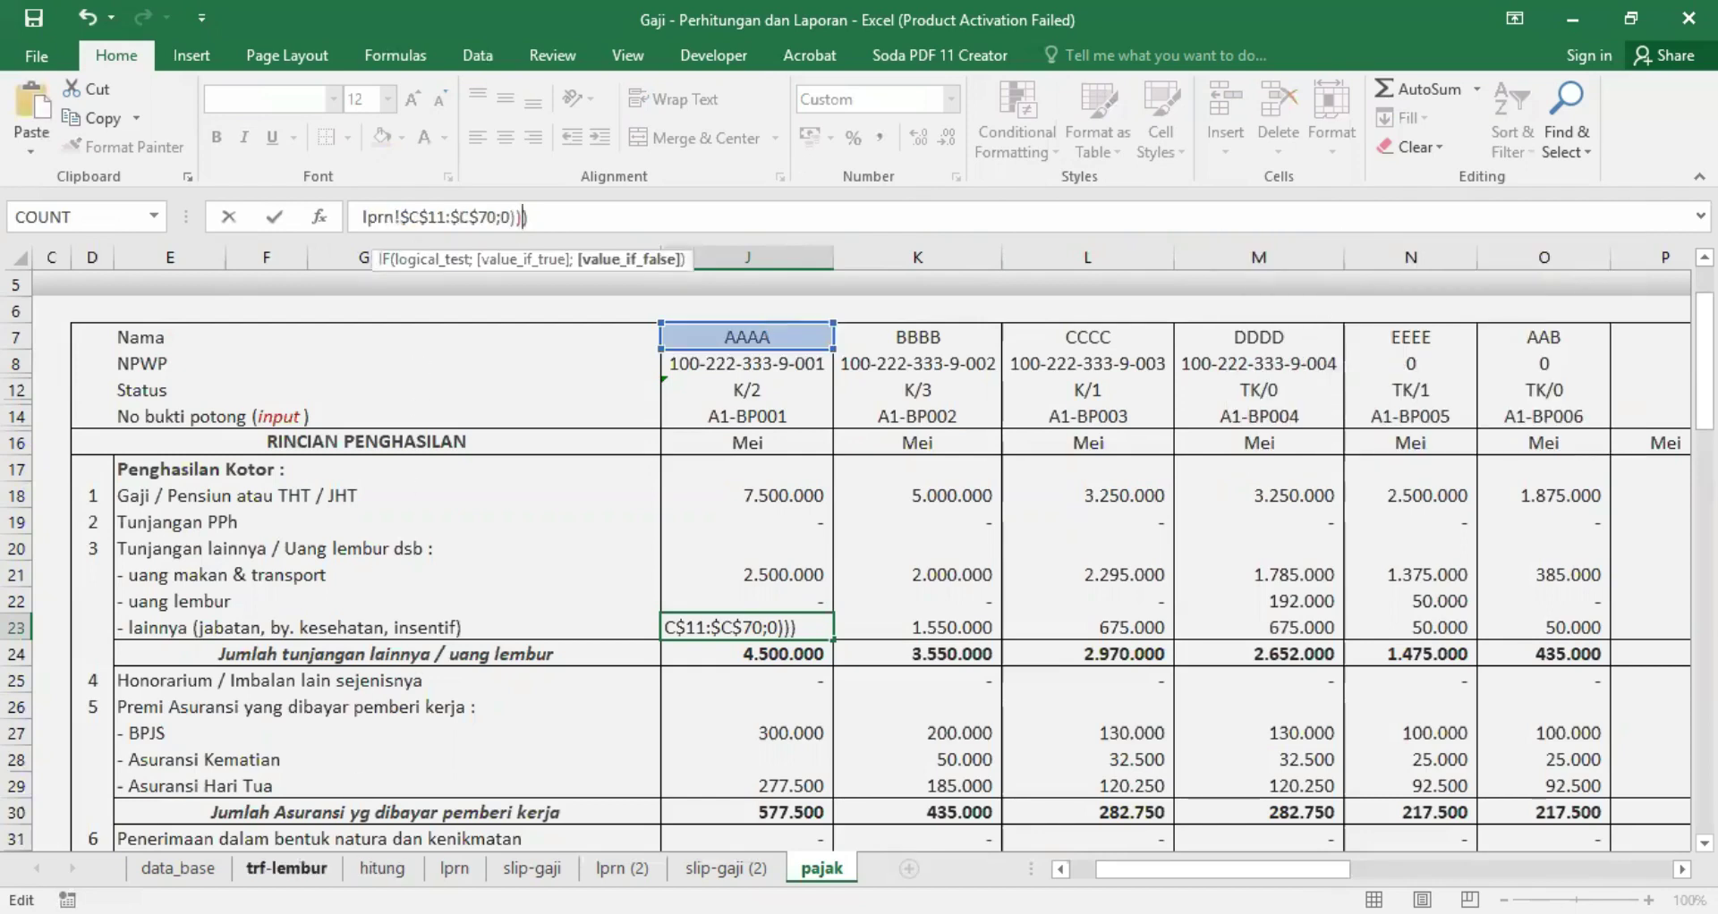
key("Return")
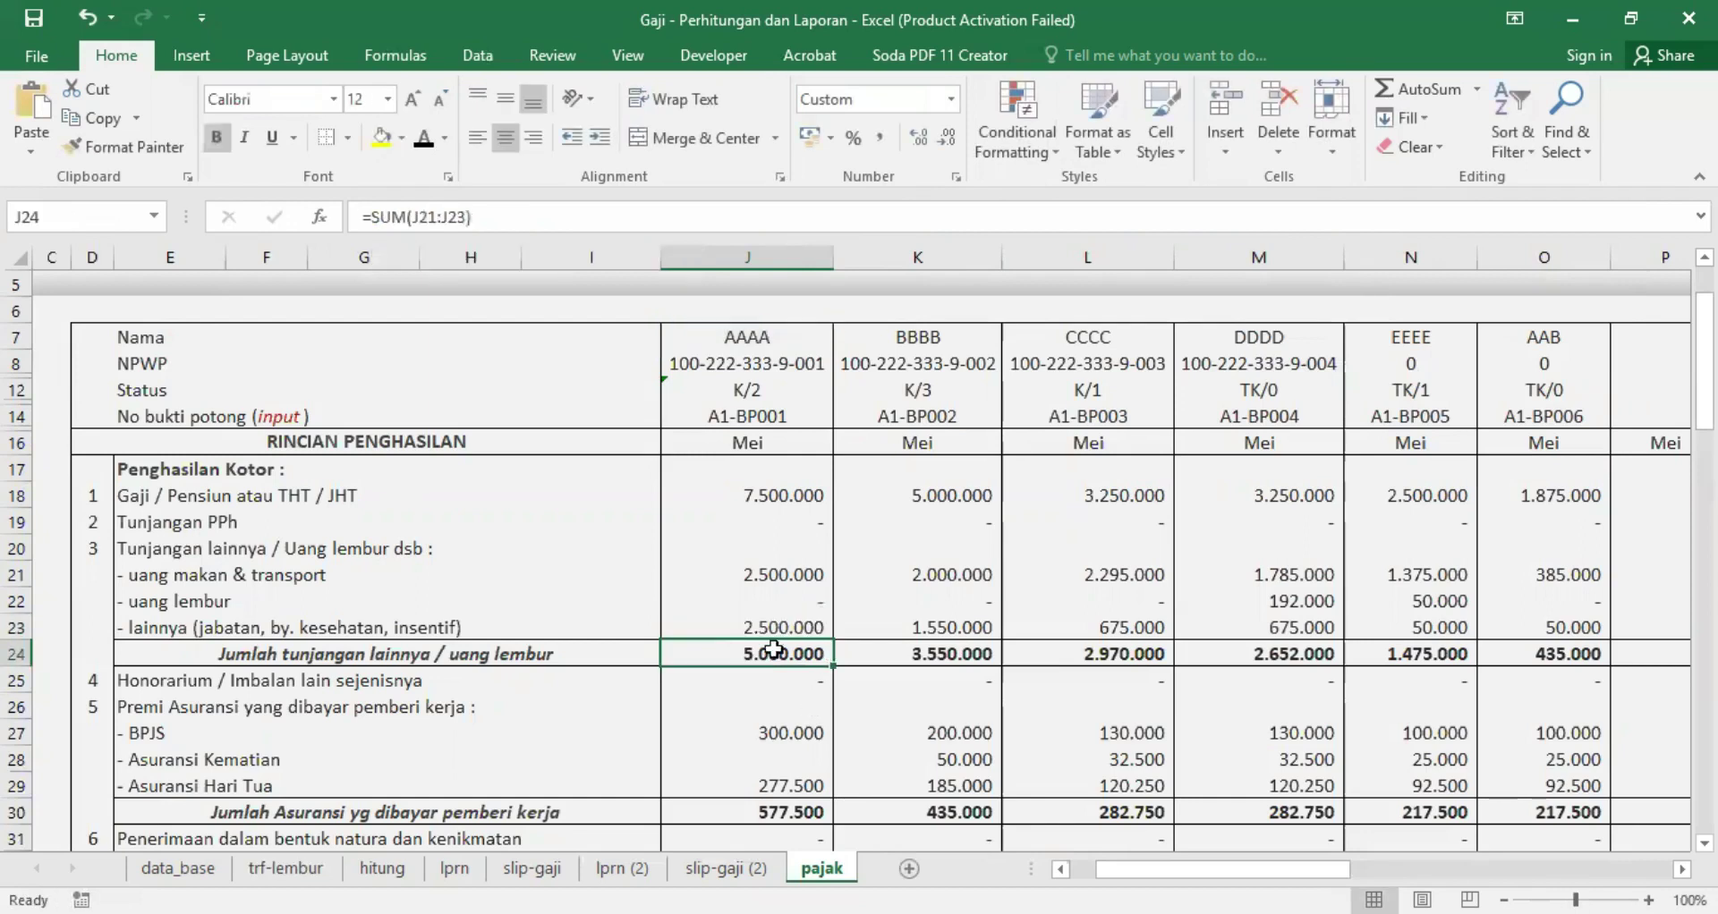
left_click(780, 624)
Step: Point J23's added lookup at the lprn Lain-2 column ($M$), giving 2.000.000
left_click(455, 870)
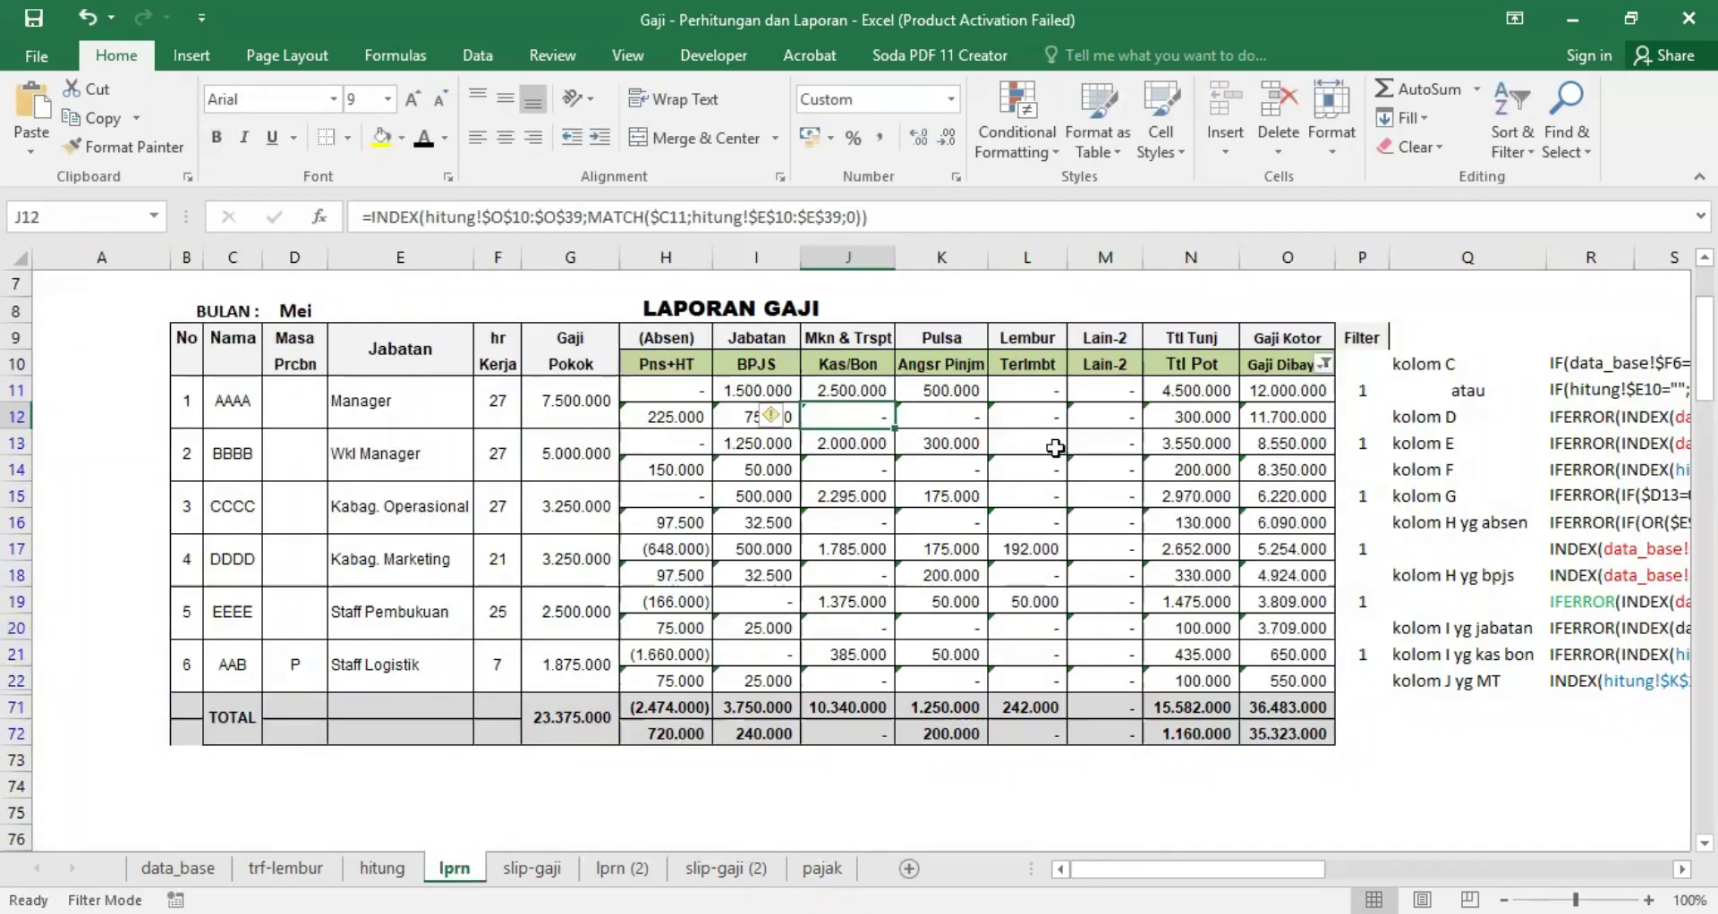
left_click(822, 869)
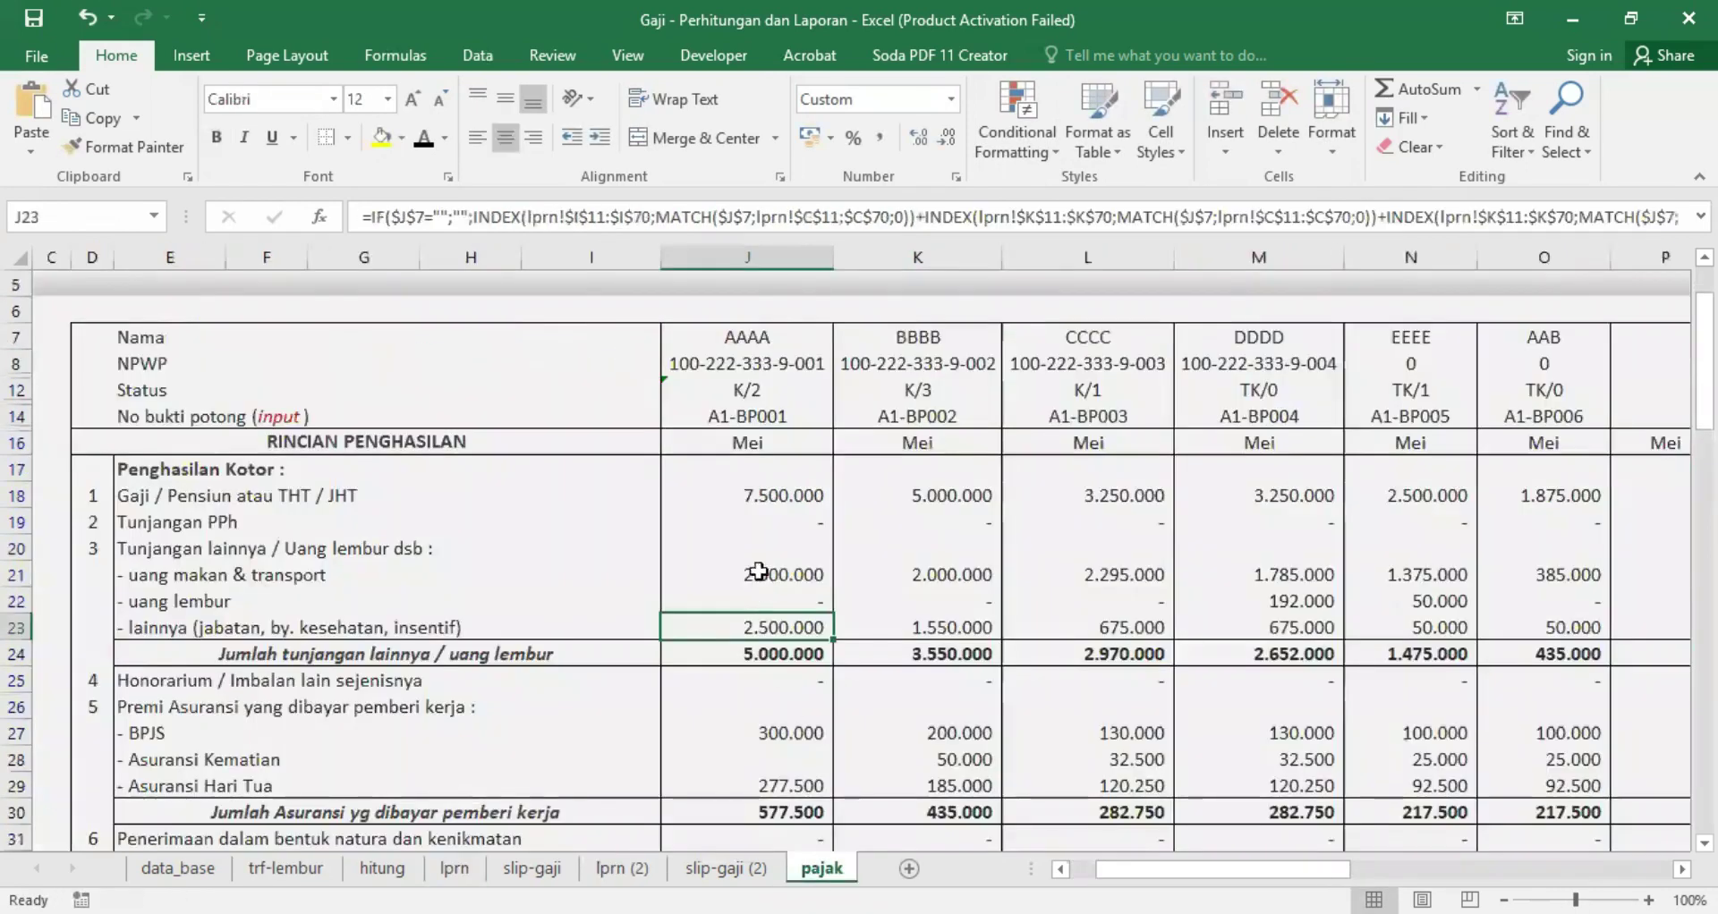
left_click(1490, 218)
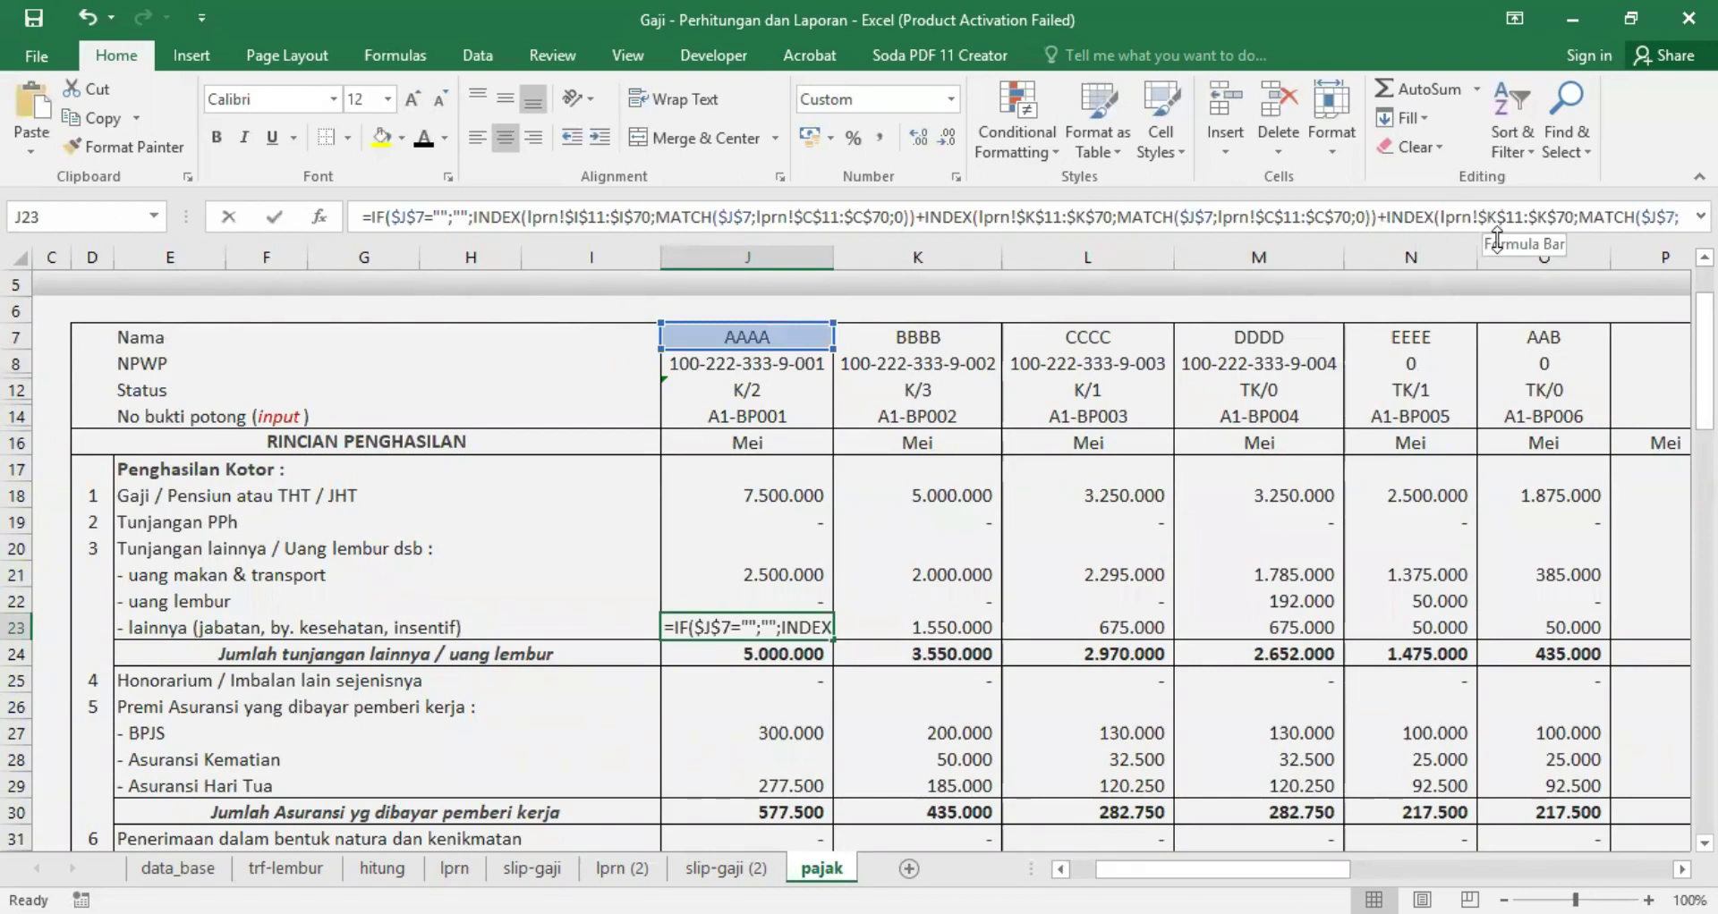
left_click(1496, 238)
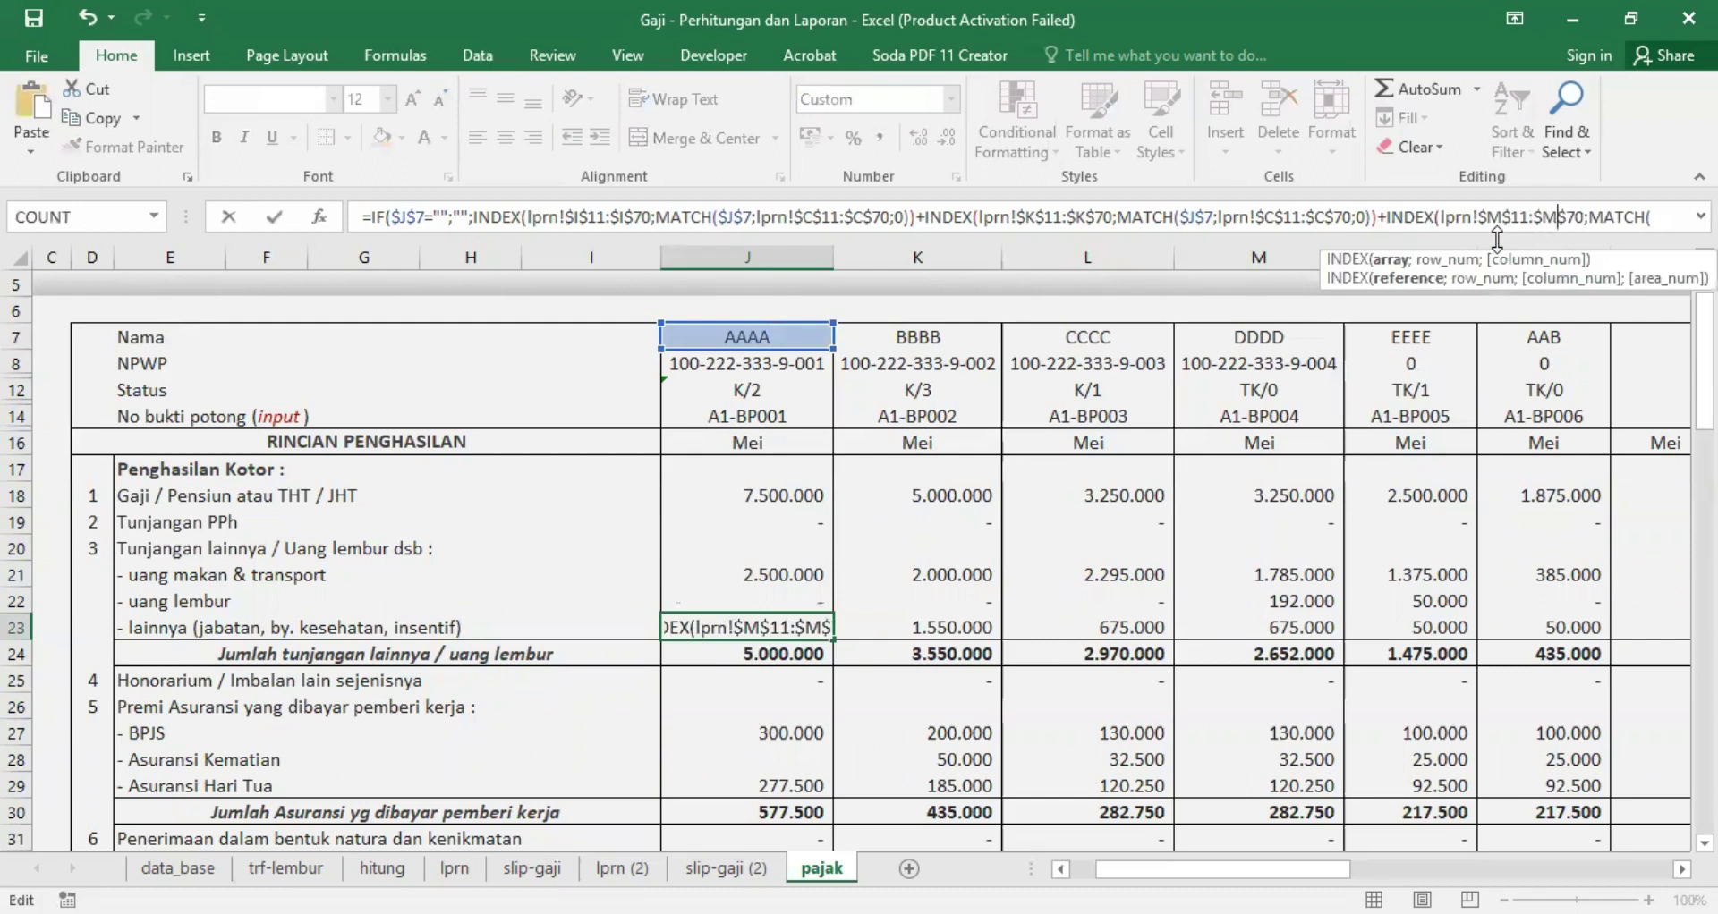
key("Return")
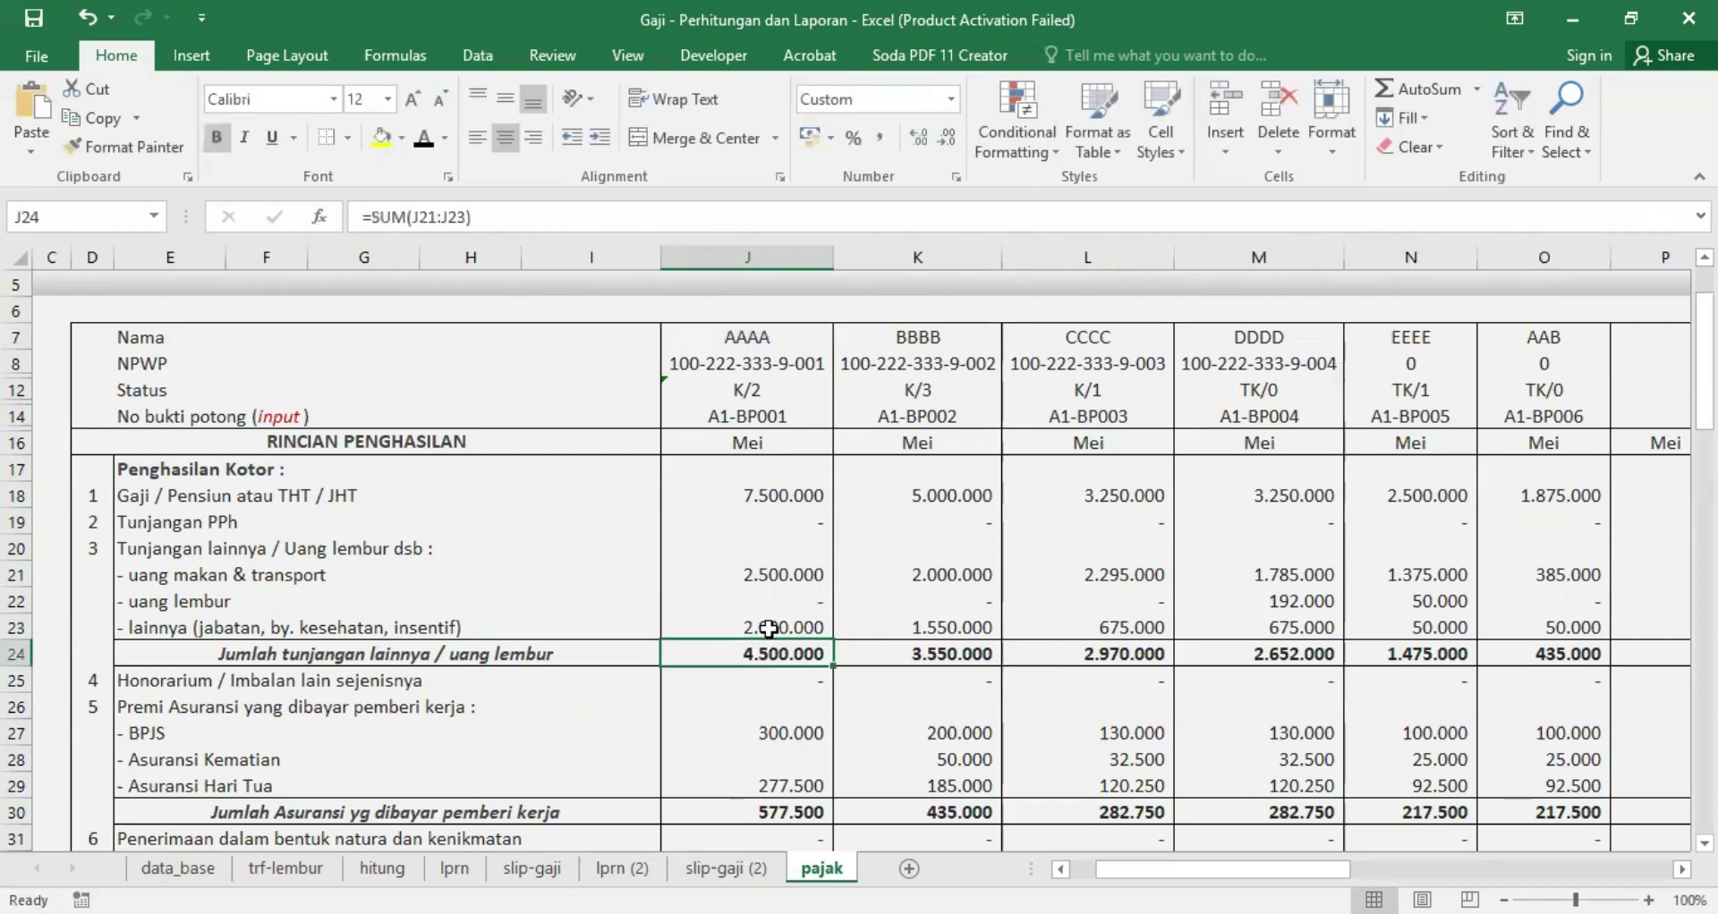
left_click(768, 629)
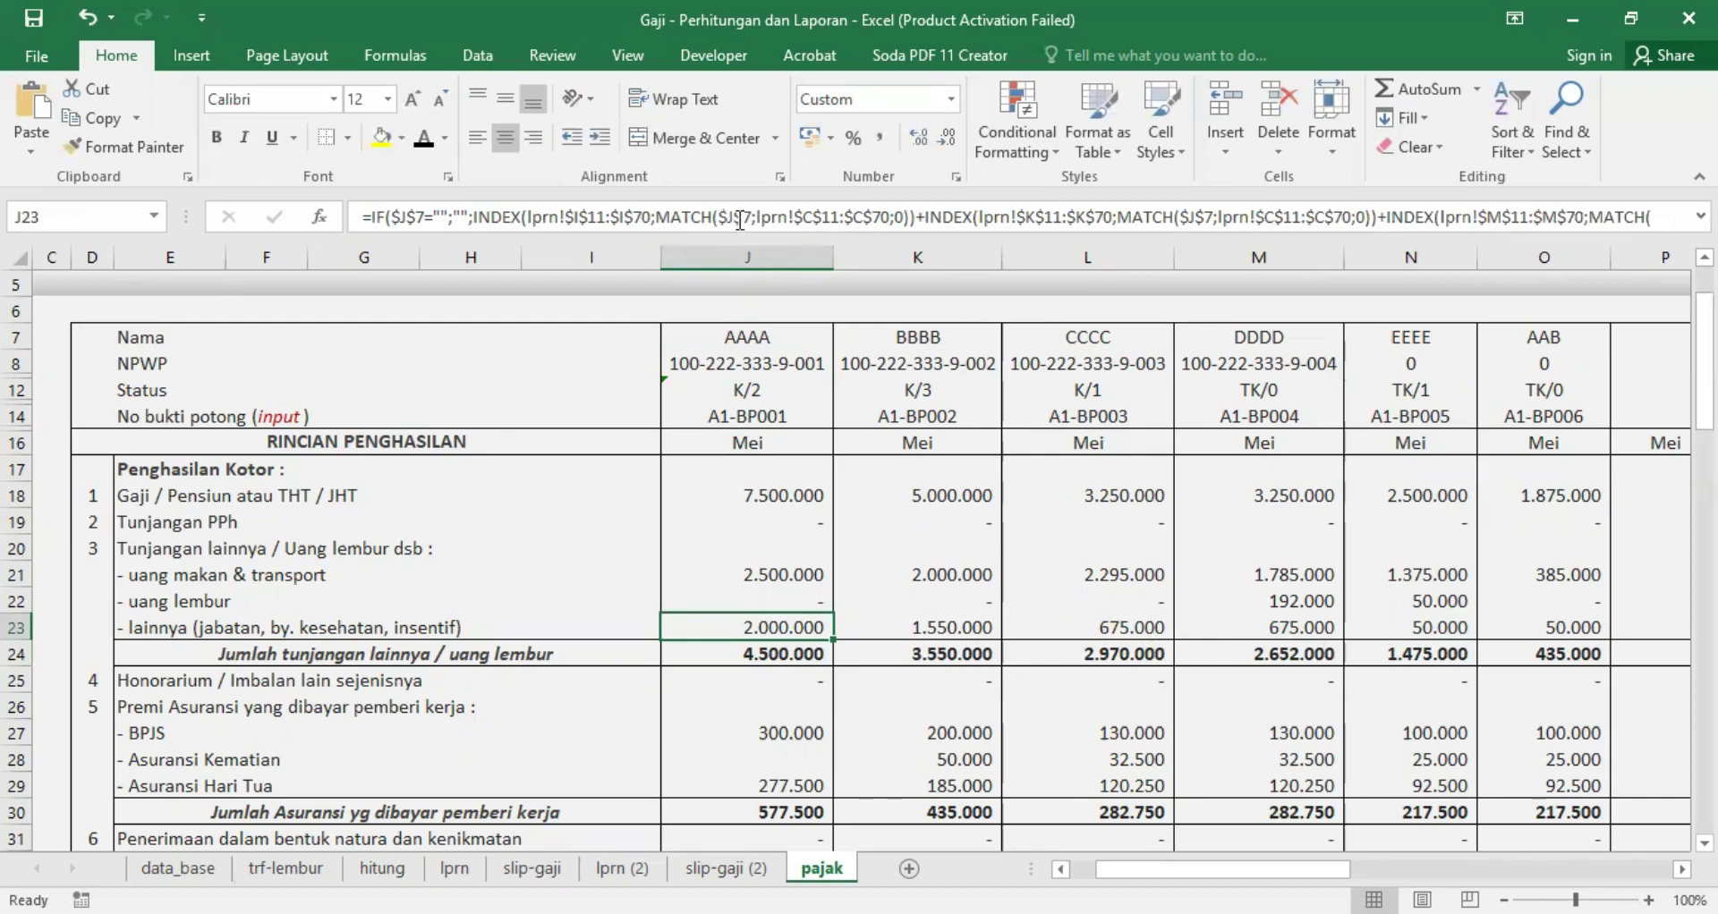
Step: Copy J23's formula into K23 and change its employee reference from J to K
left_click_drag(833, 635, 979, 640)
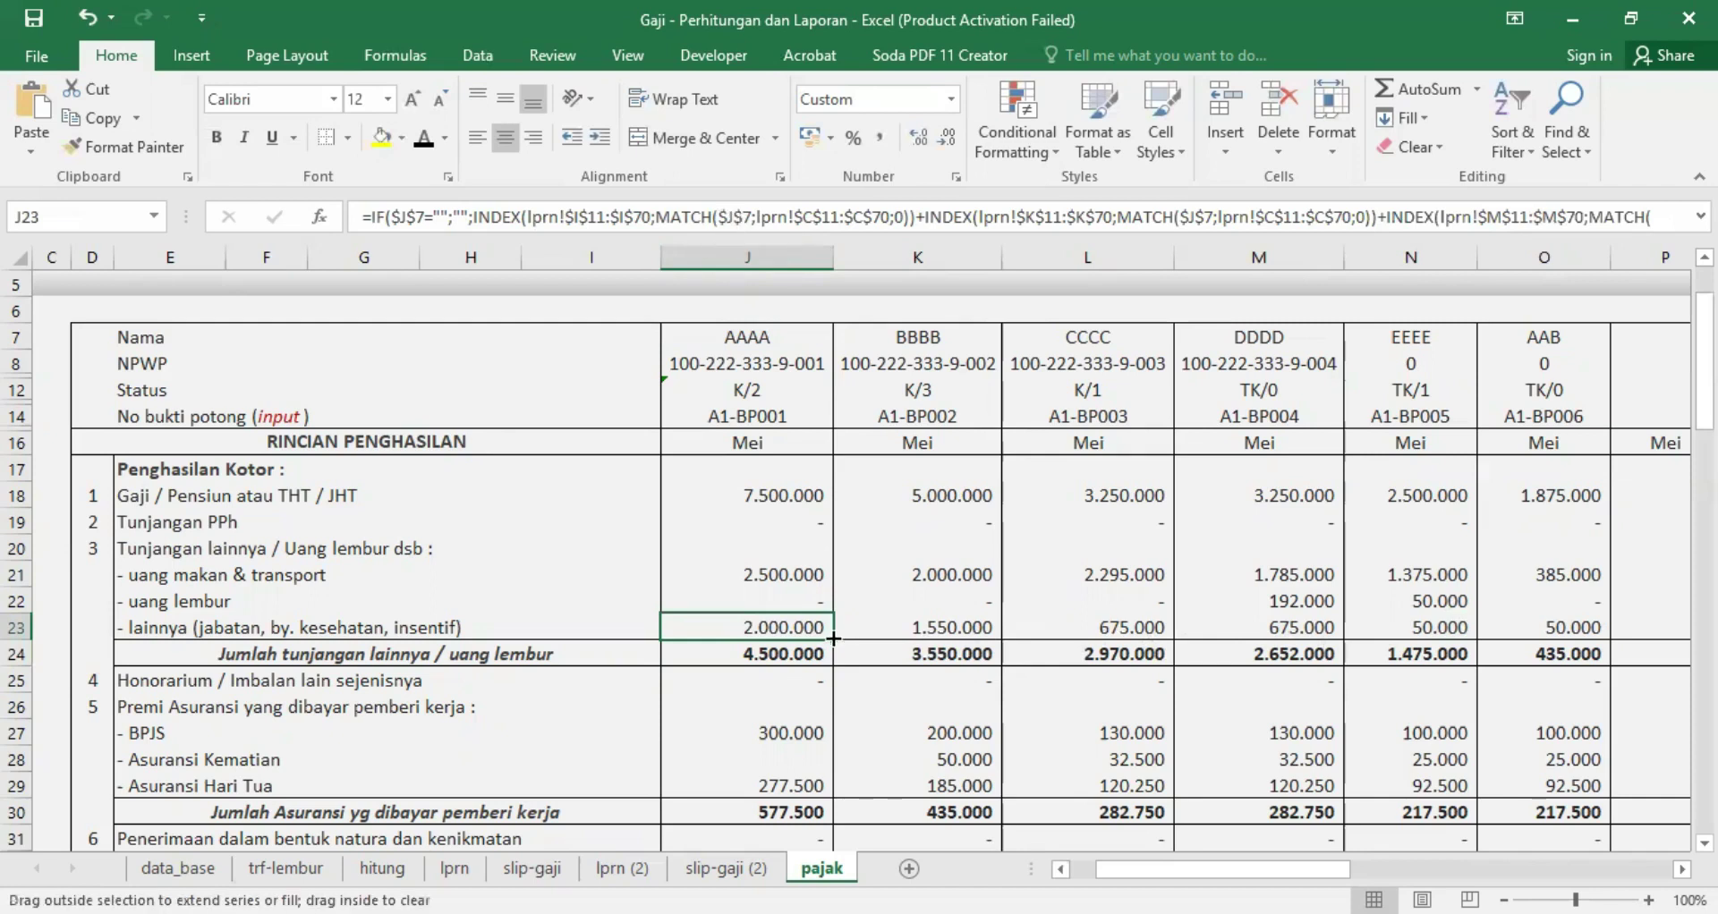
left_click(929, 630)
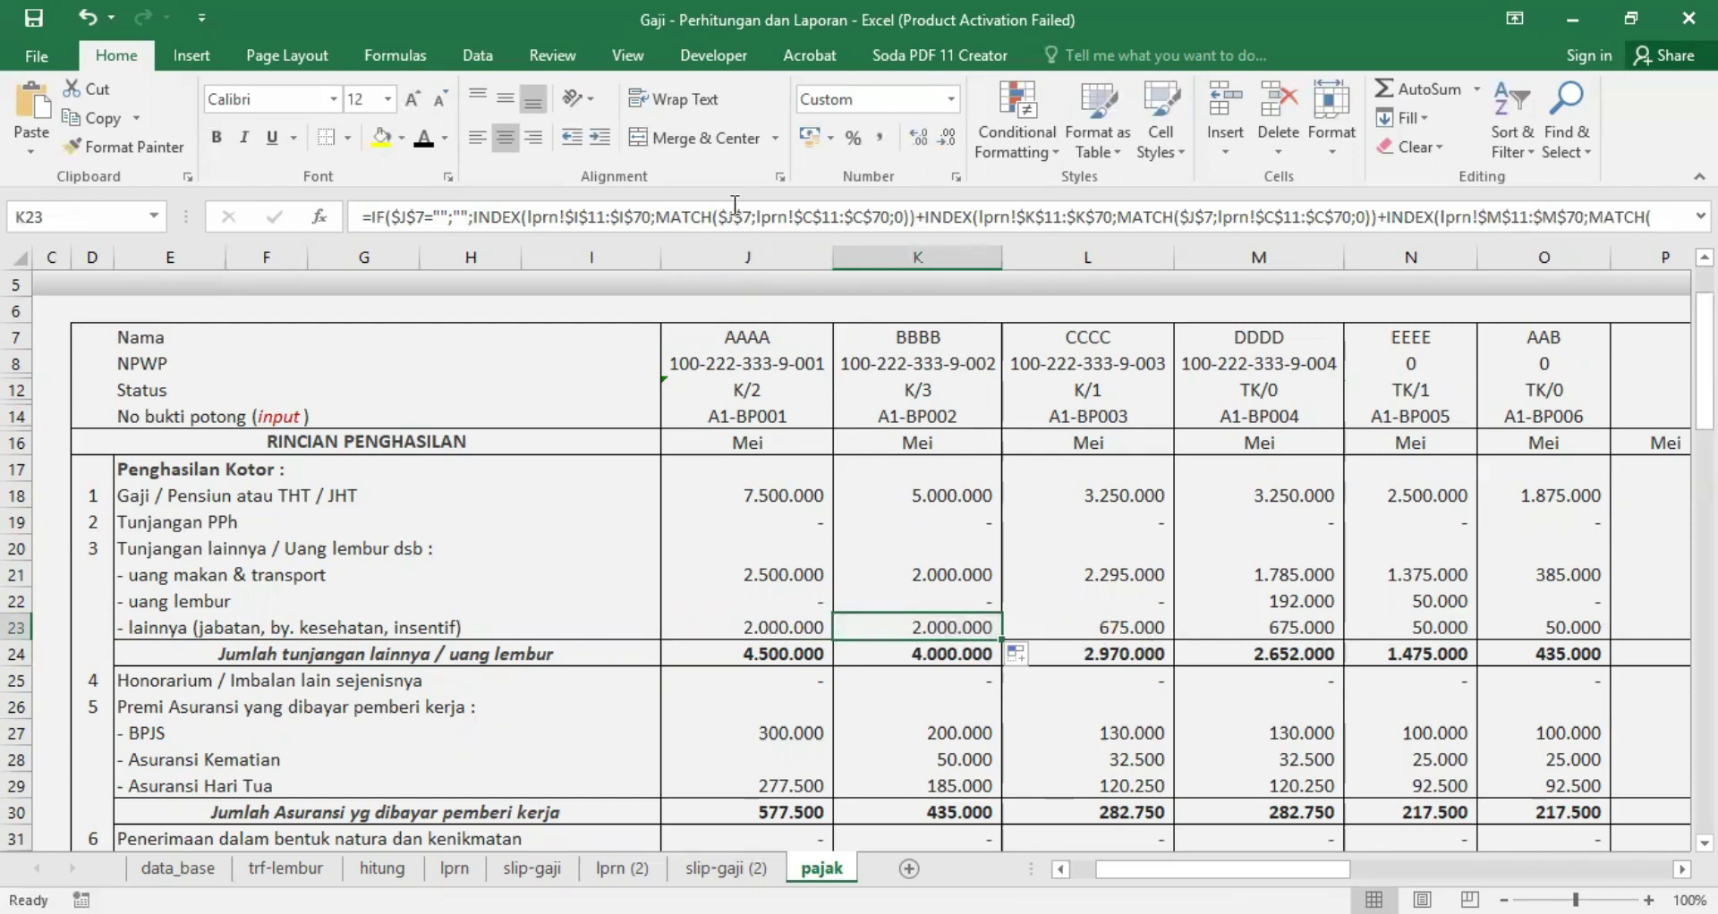
key("F2")
key("BackSpace")
type("K")
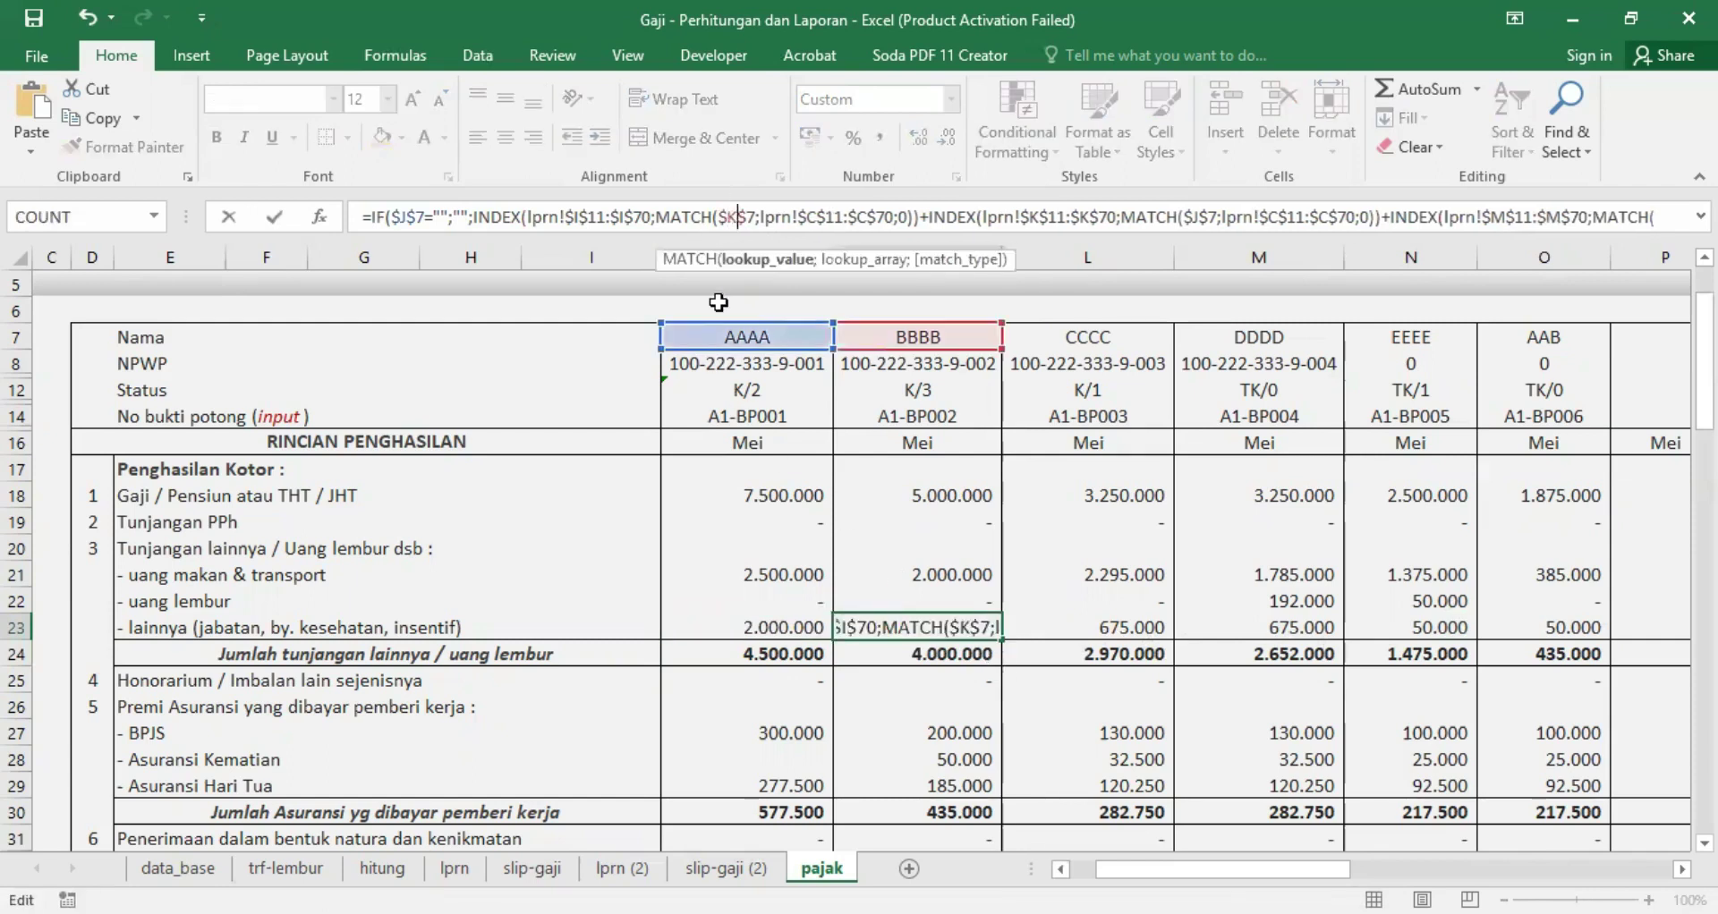
key("Return")
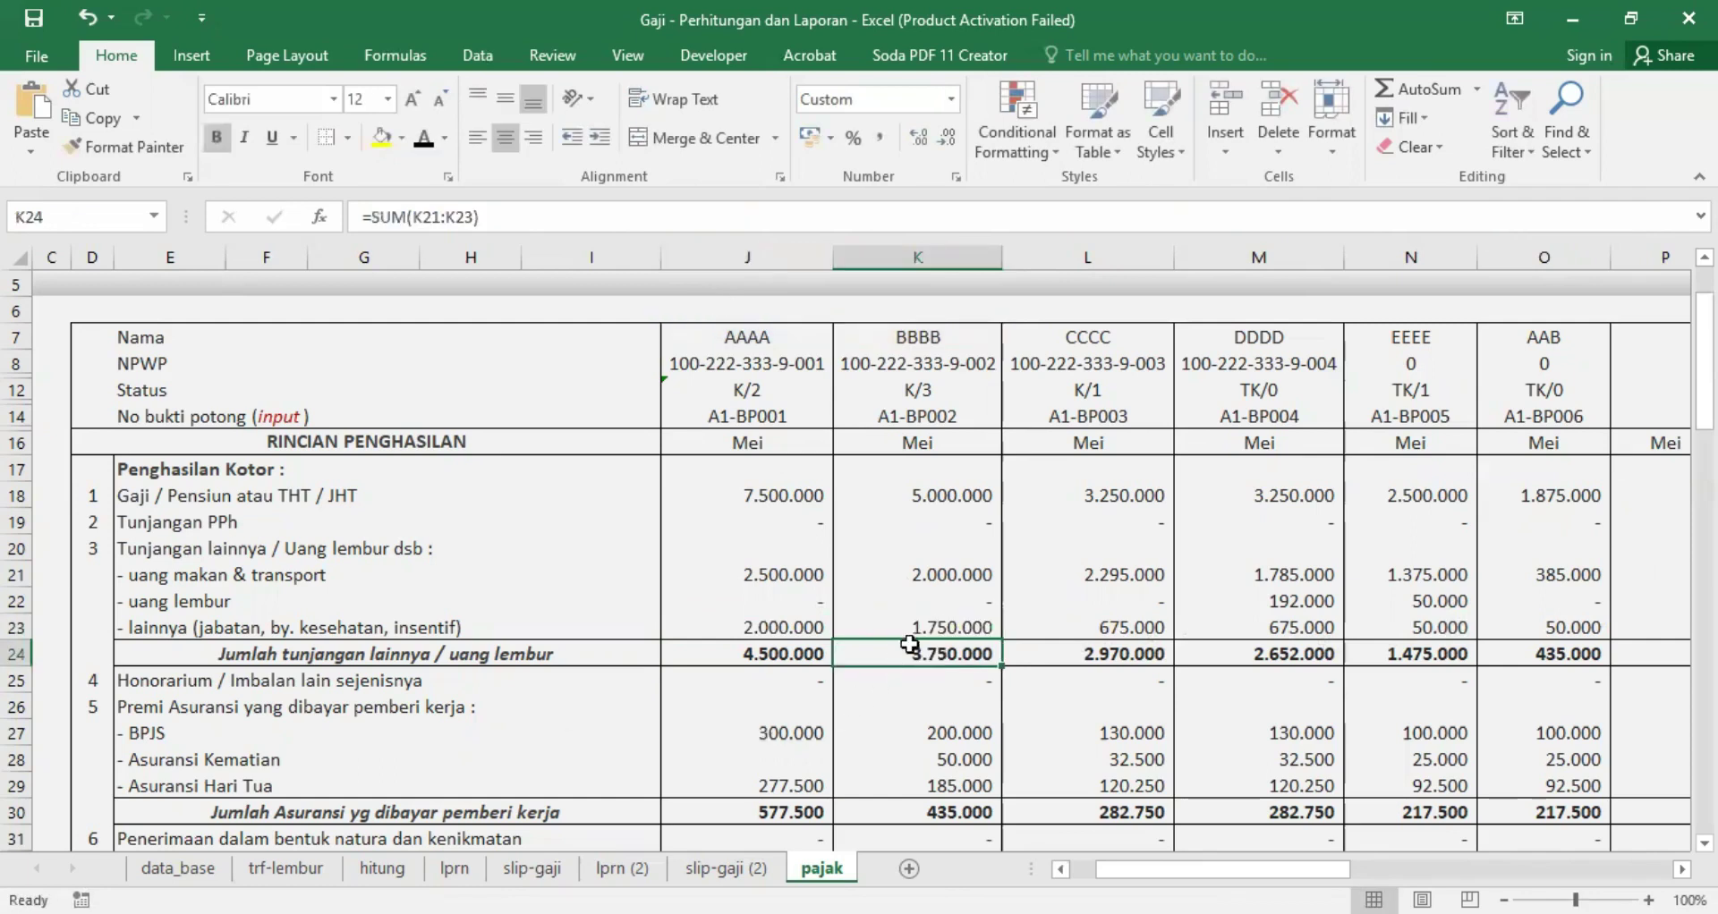
left_click(939, 627)
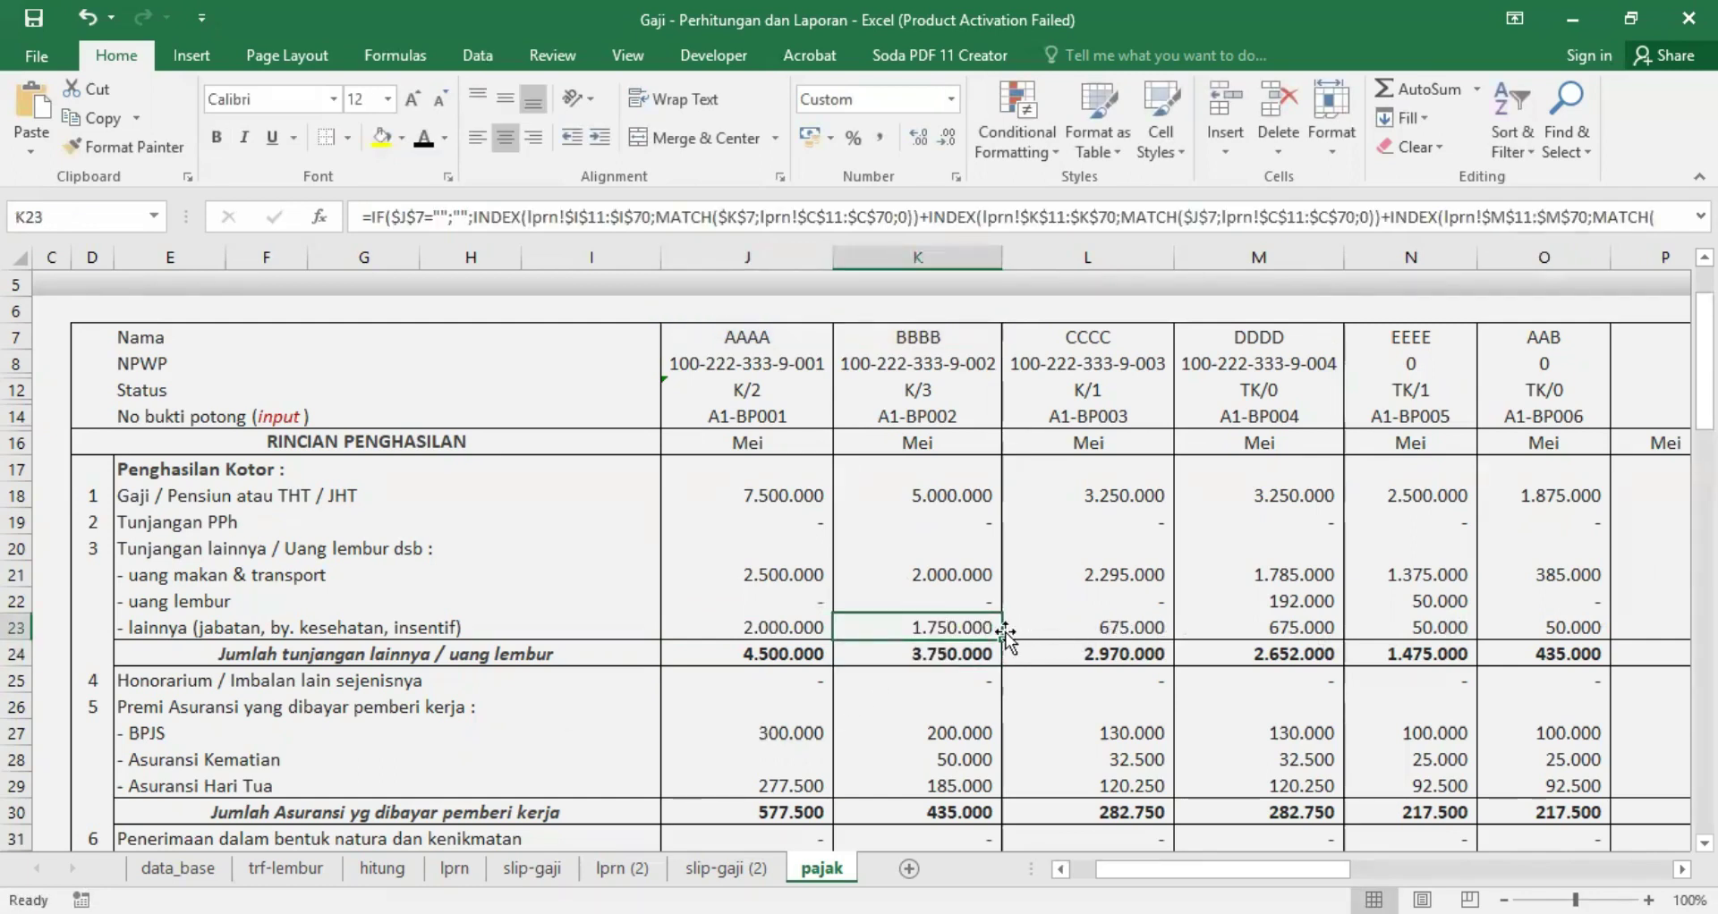
Step: Copy K23's formula into L23 and change its first two MATCH references to L
left_click_drag(1002, 635, 1154, 635)
left_click(1118, 626)
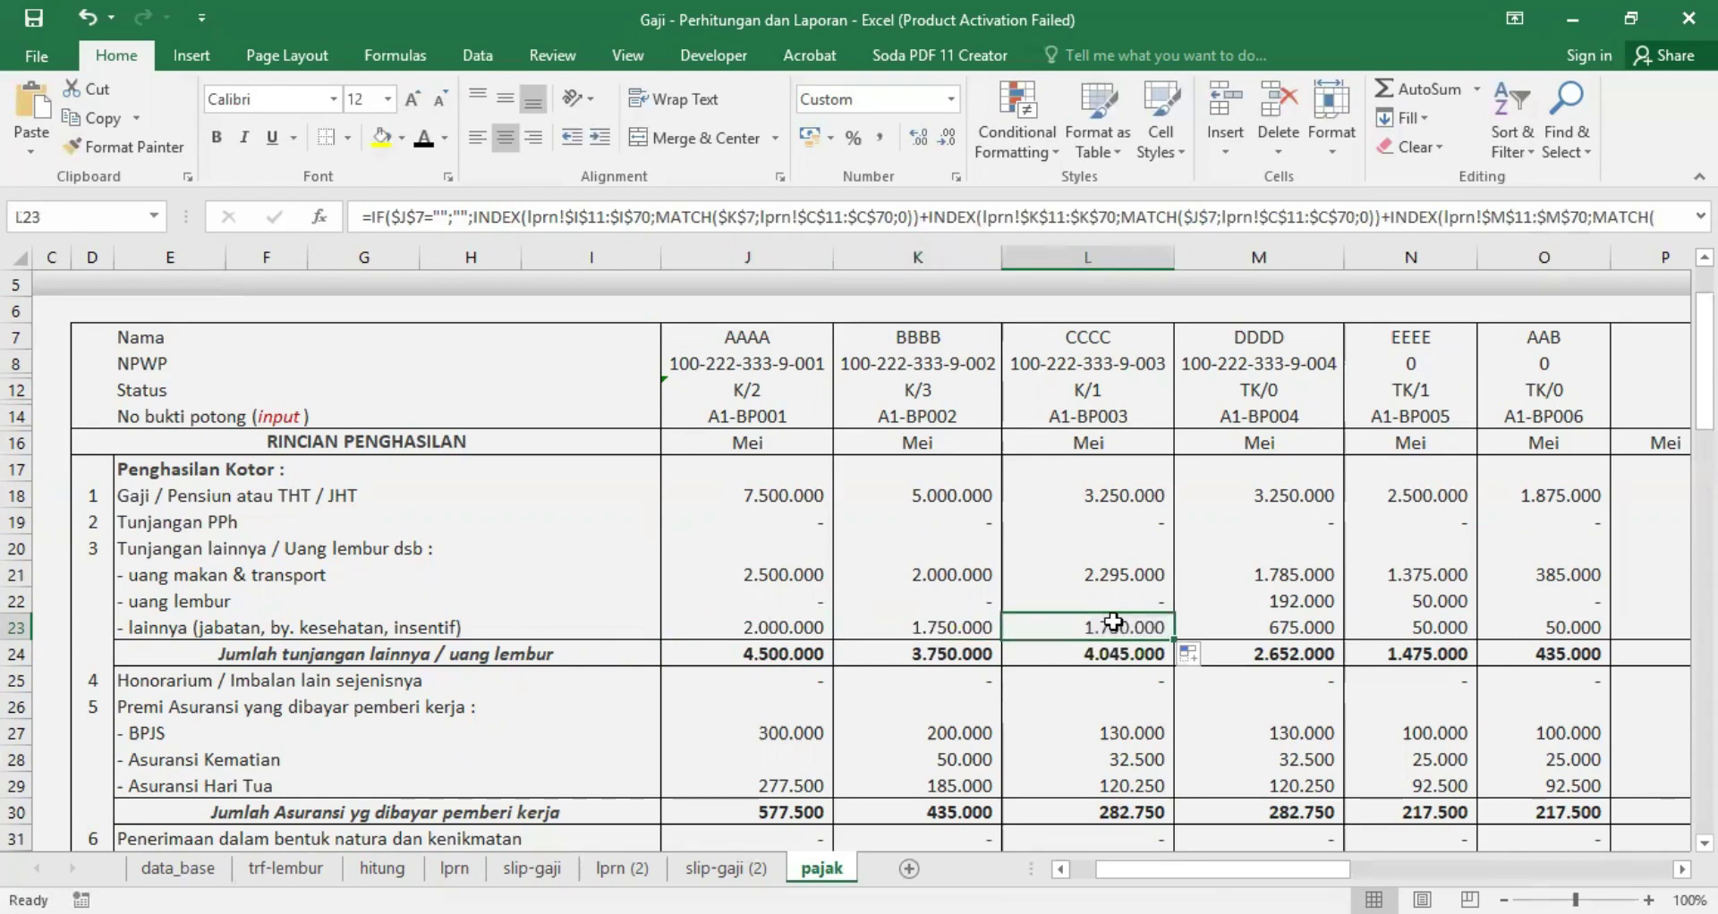
left_click(727, 217)
key("BackSpace")
type("L")
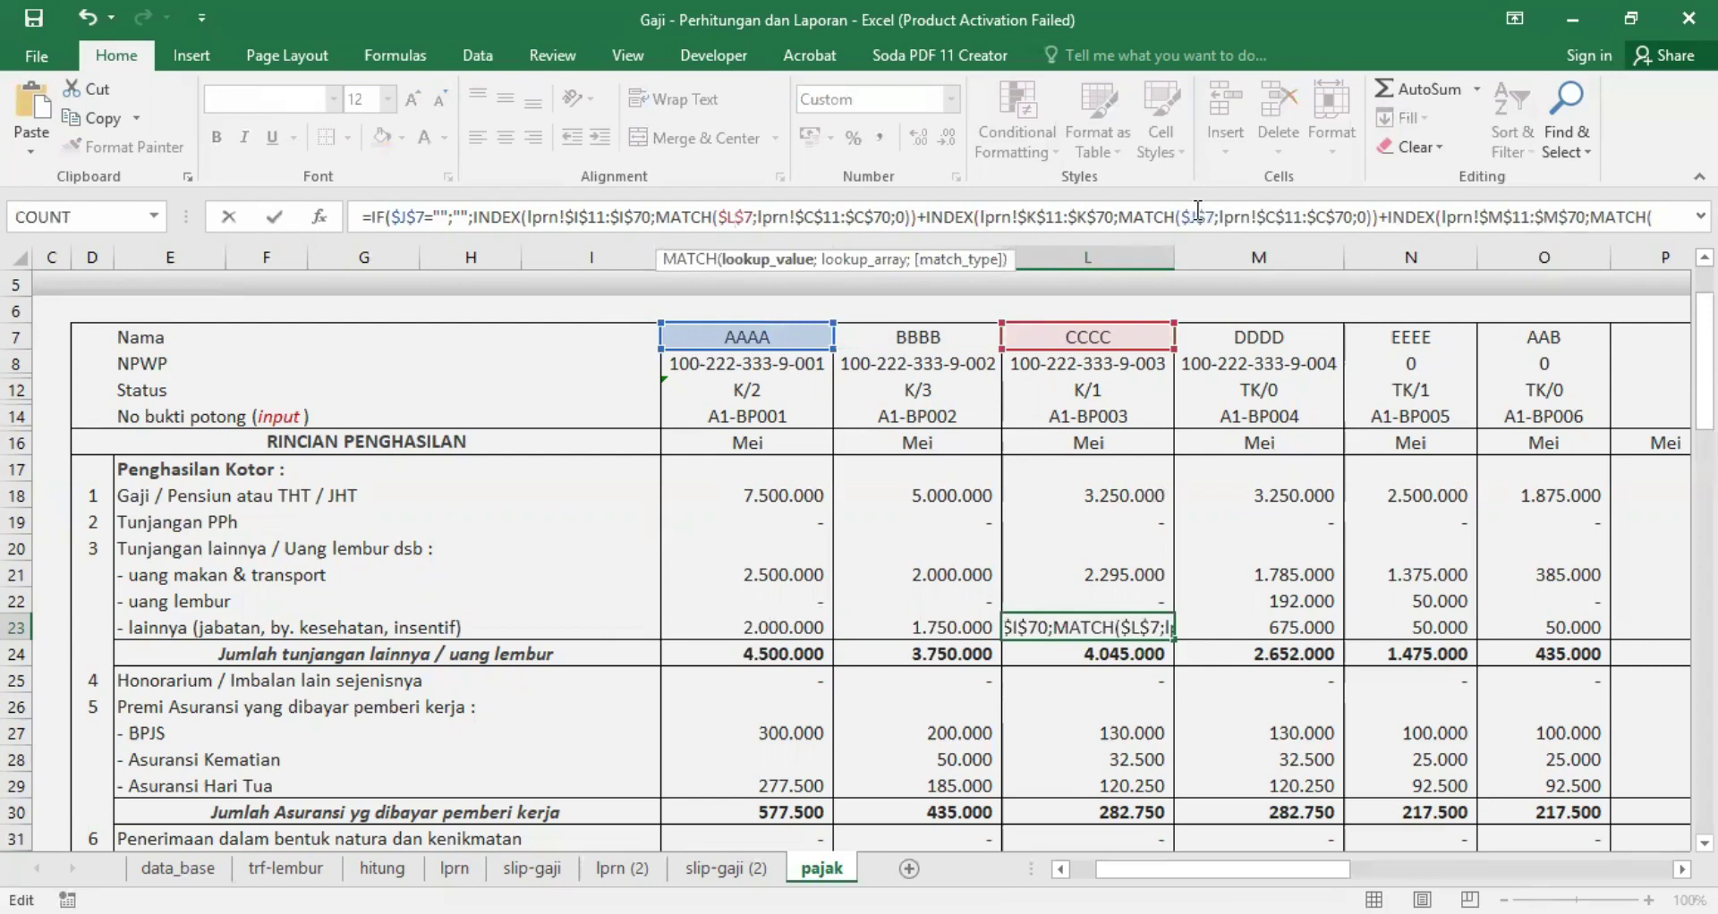
left_click(1198, 212)
key("BackSpace")
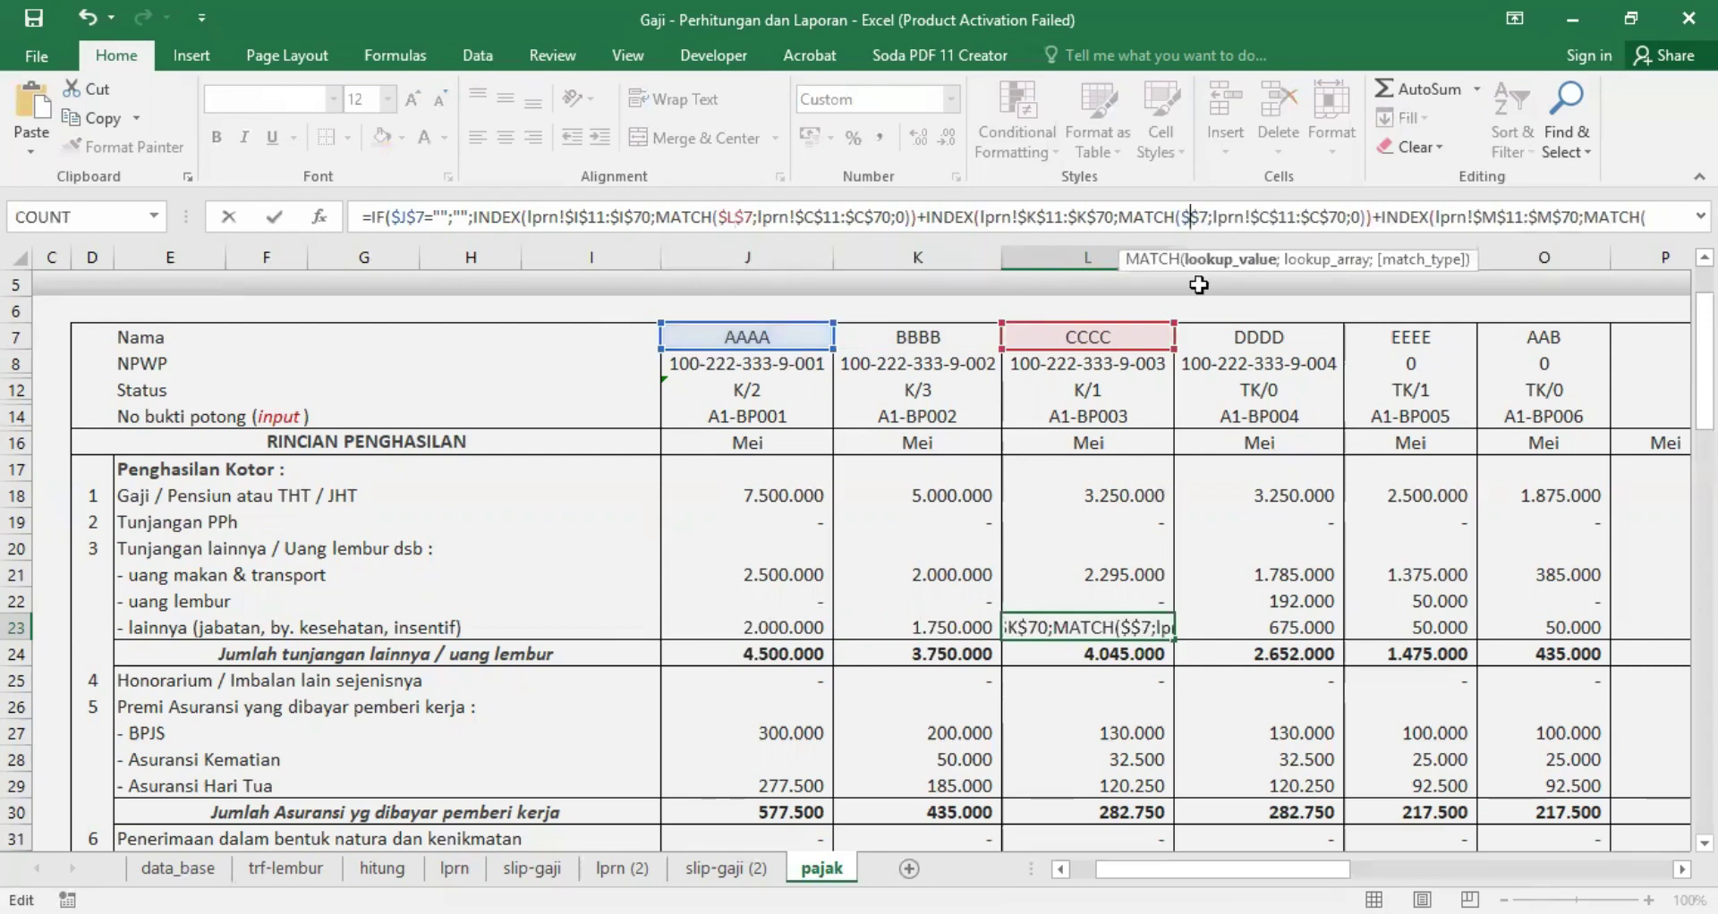
type("L")
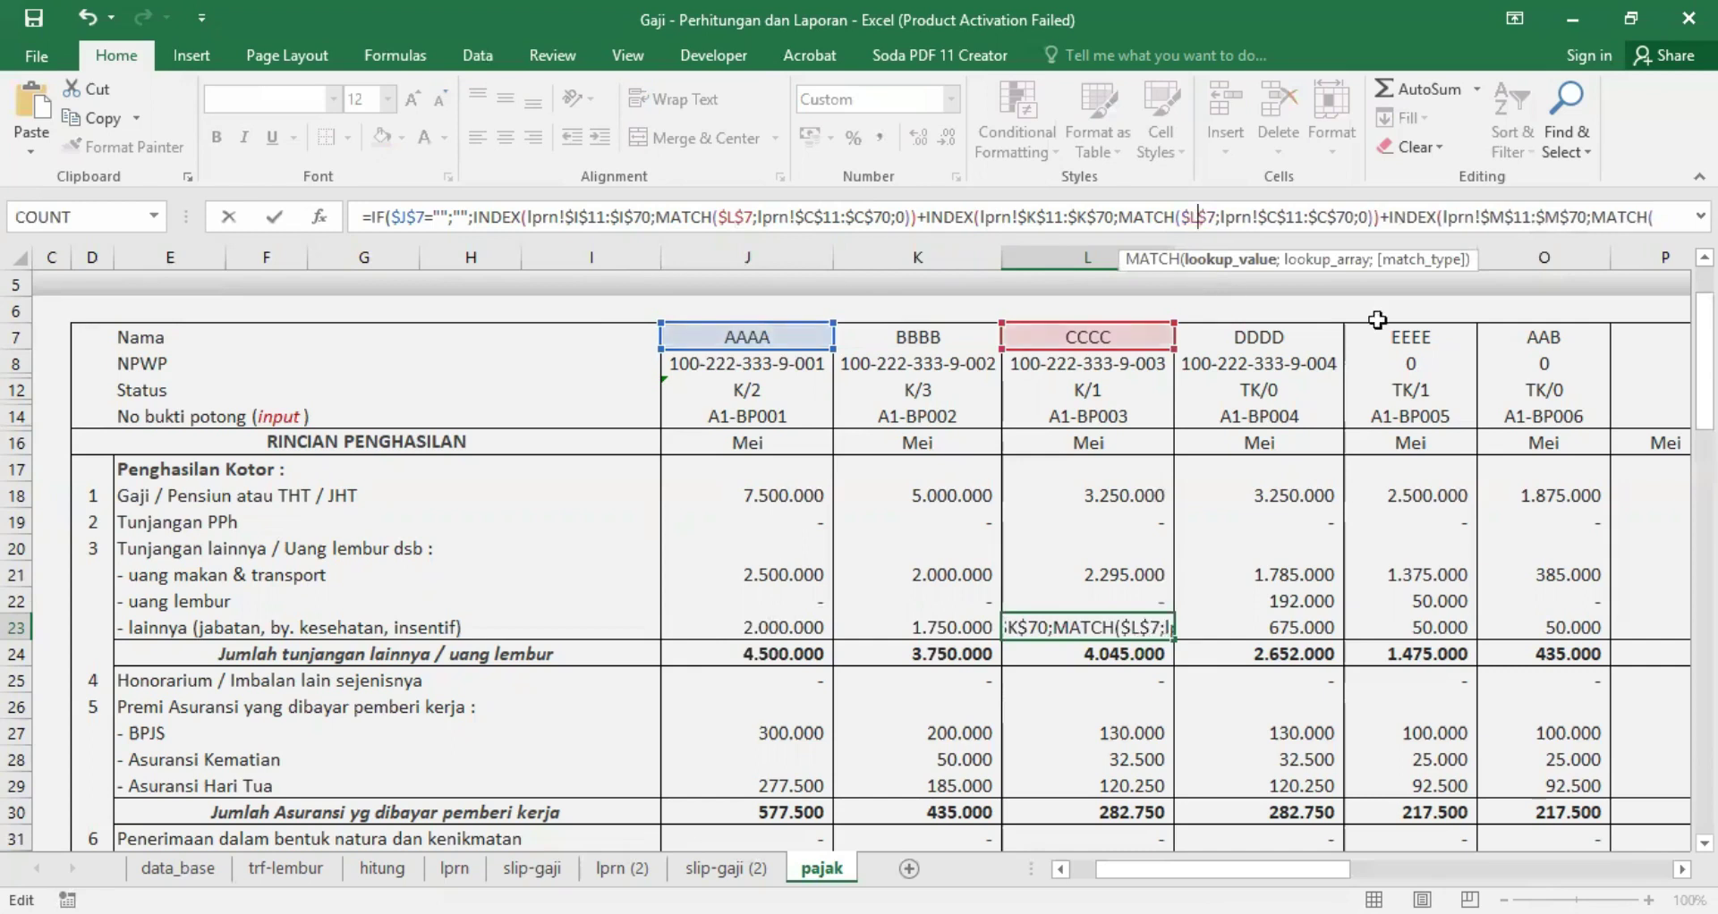
left_click(1667, 218)
type("$J$7;lprn!$C$11:$C$70;0)))")
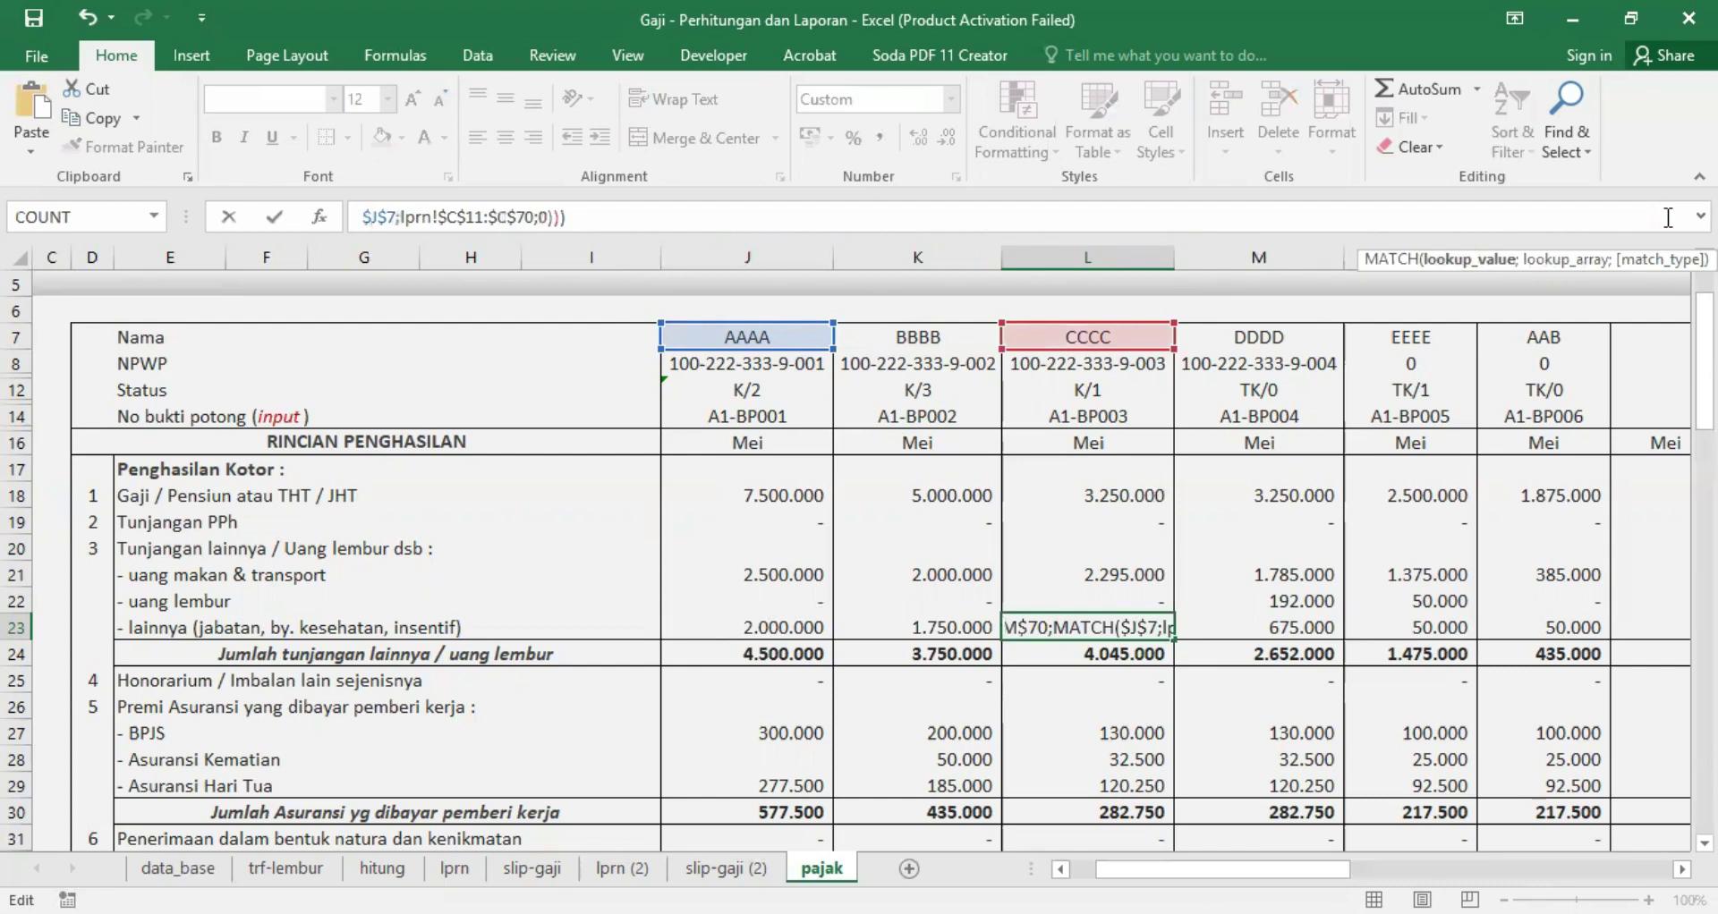
key("Return")
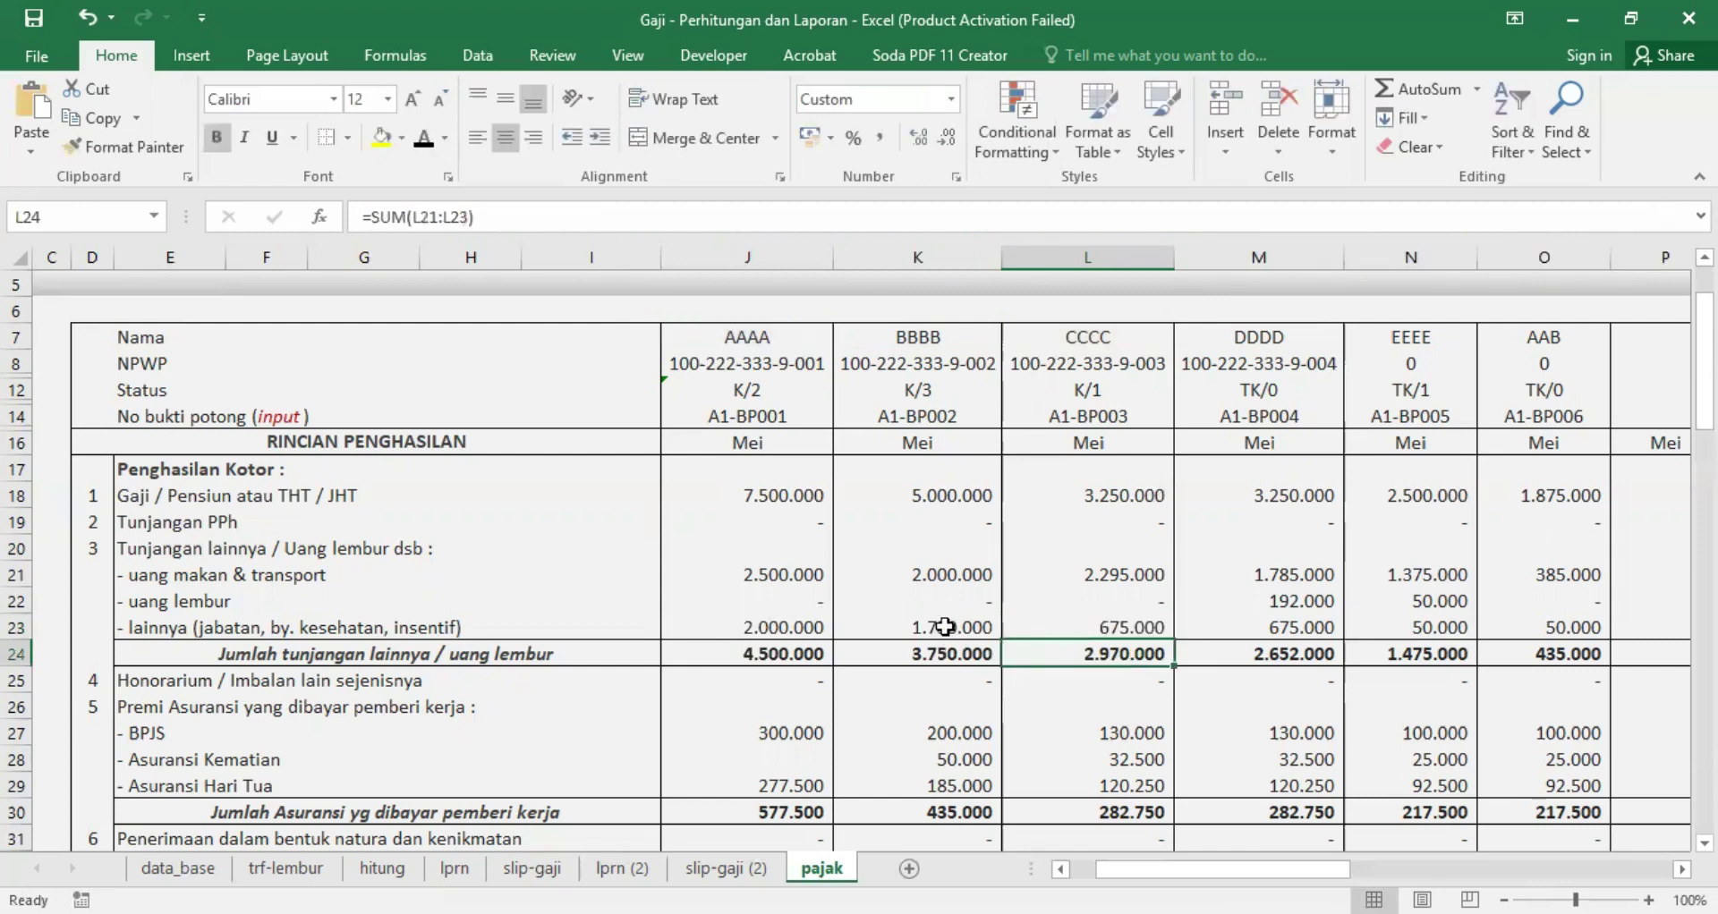
Step: Fix K23's remaining J7 MATCH references to K7, so K23 shows 1.550.000
left_click(939, 627)
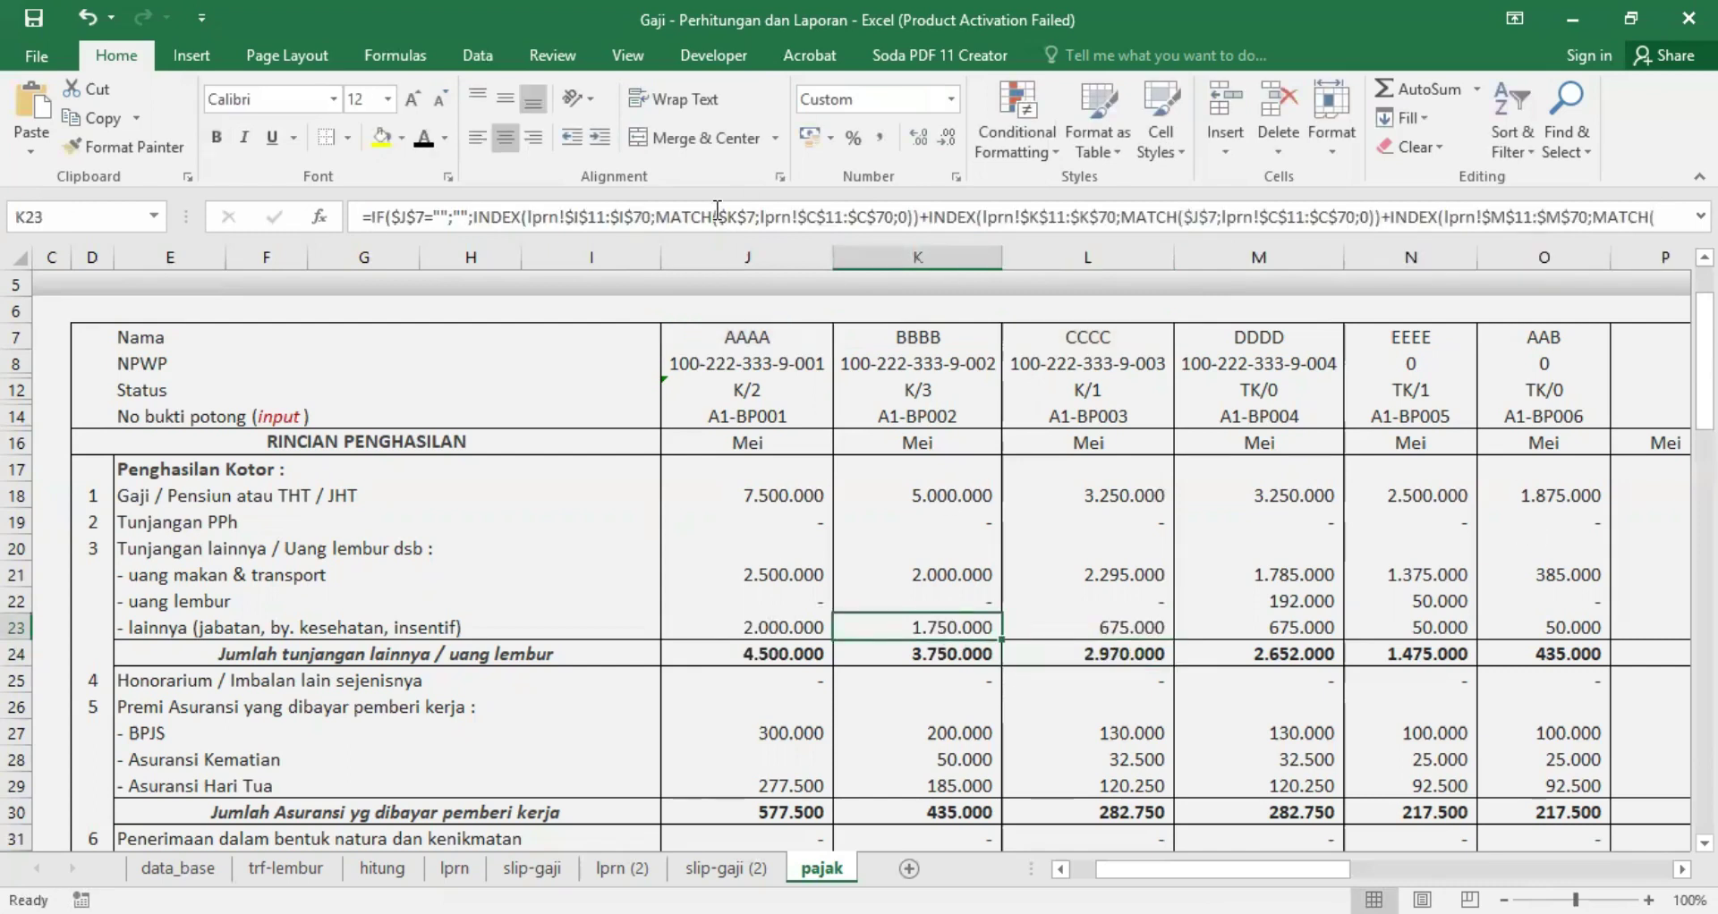
left_click(1190, 212)
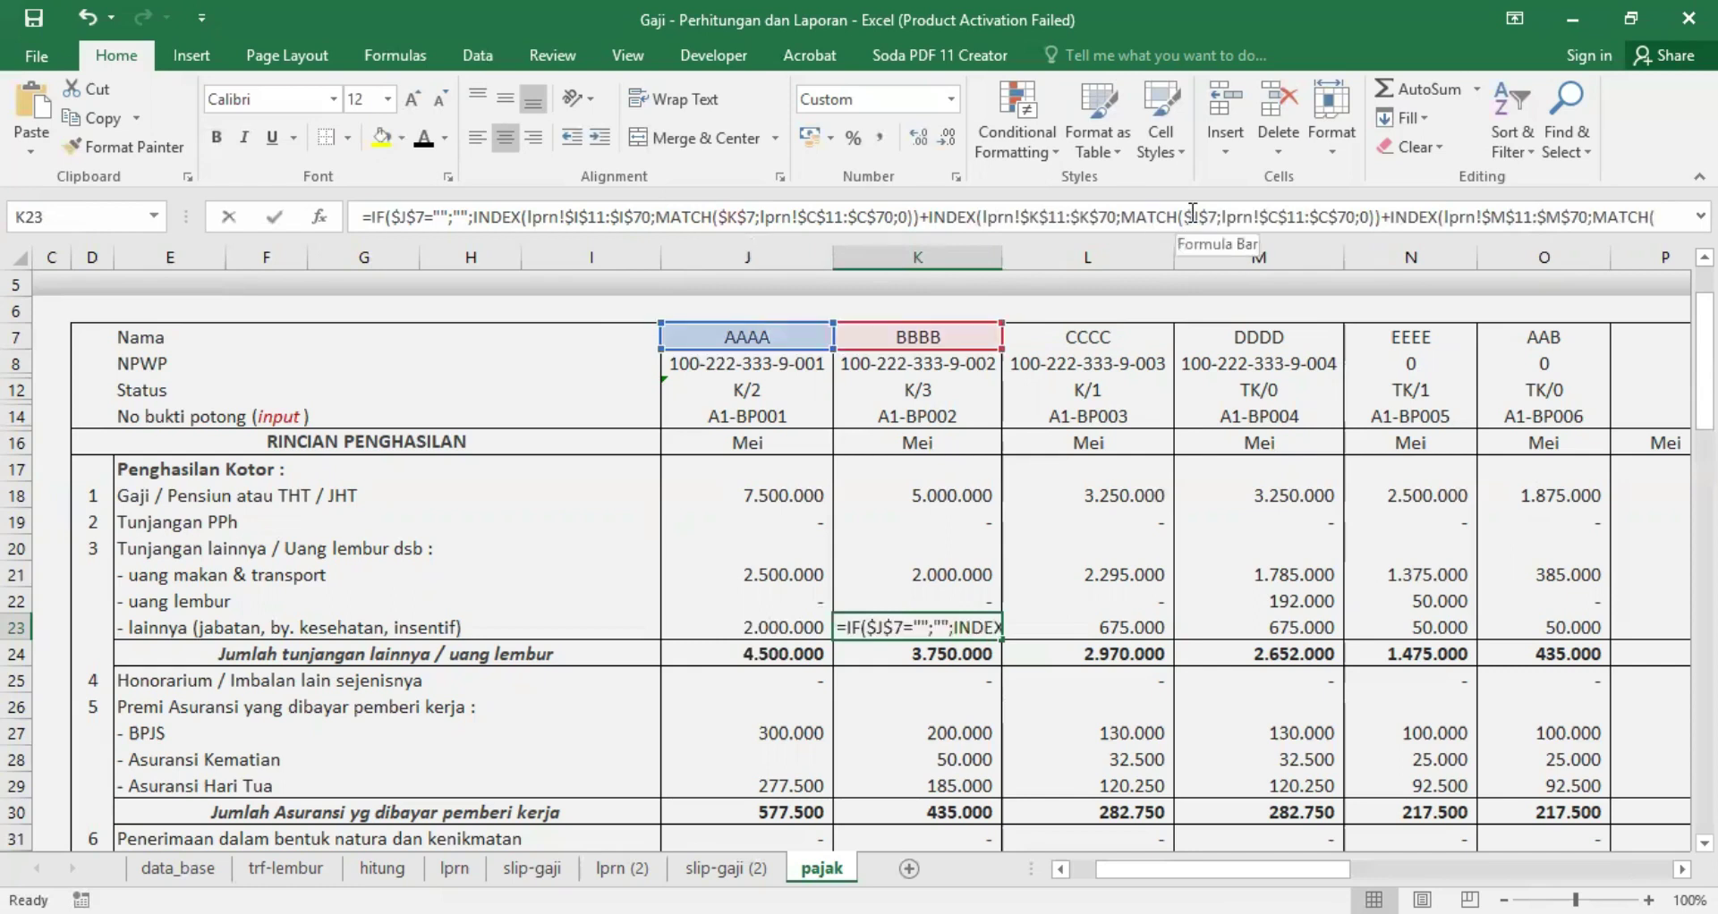
key("BackSpace")
type("K")
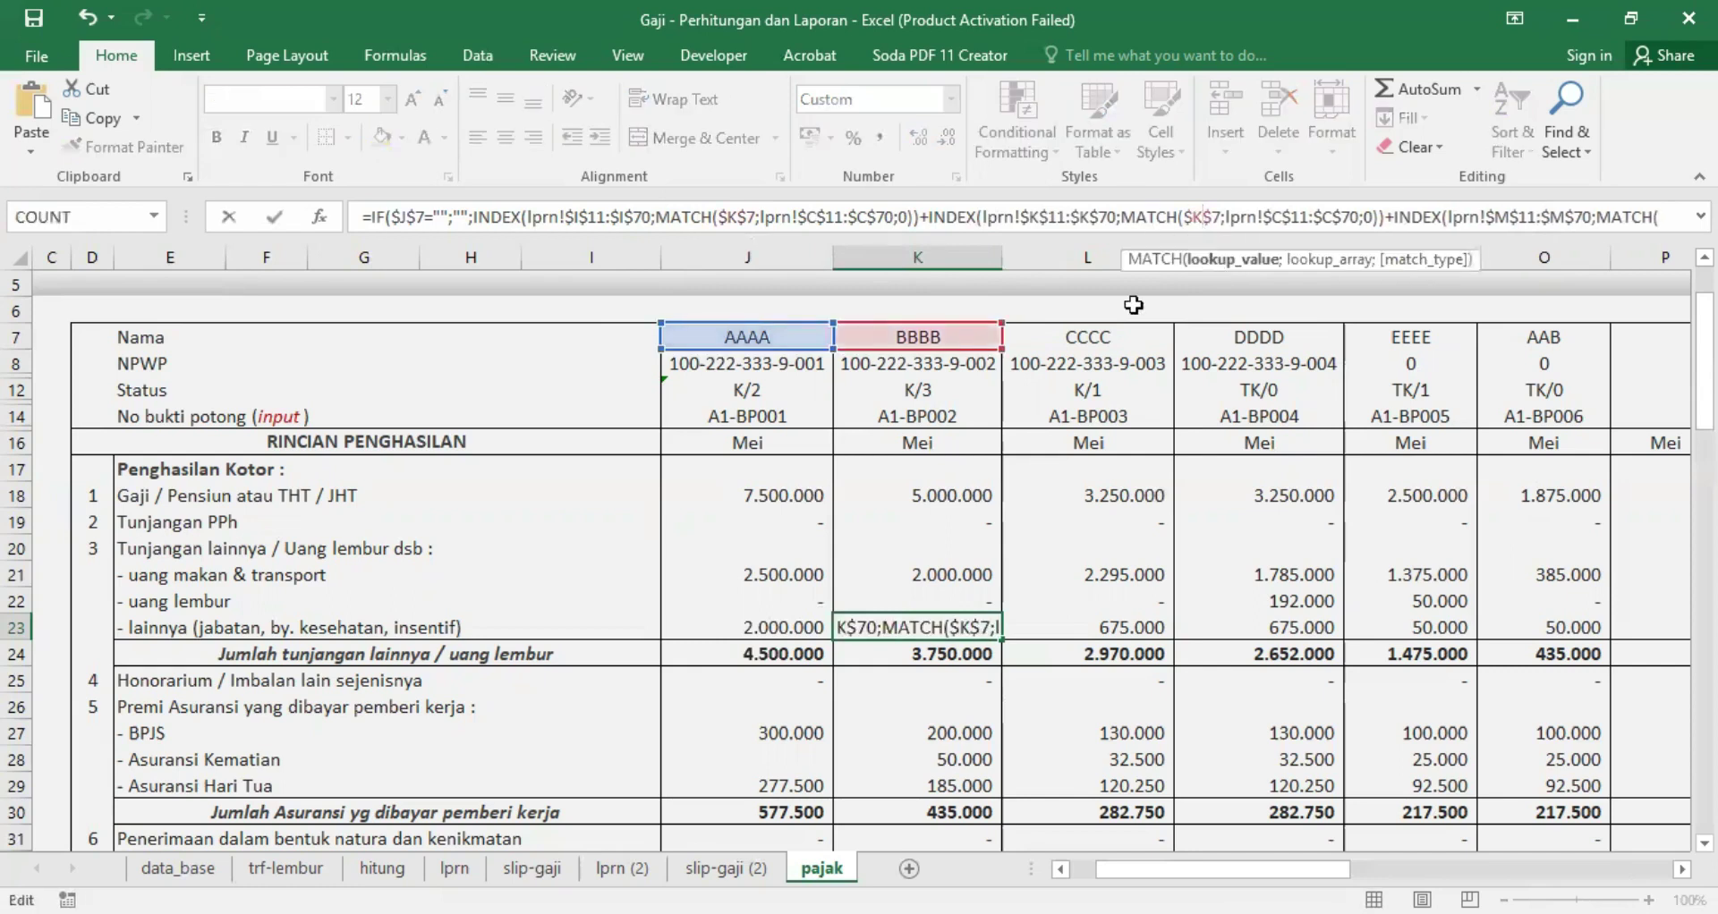
left_click(1659, 218)
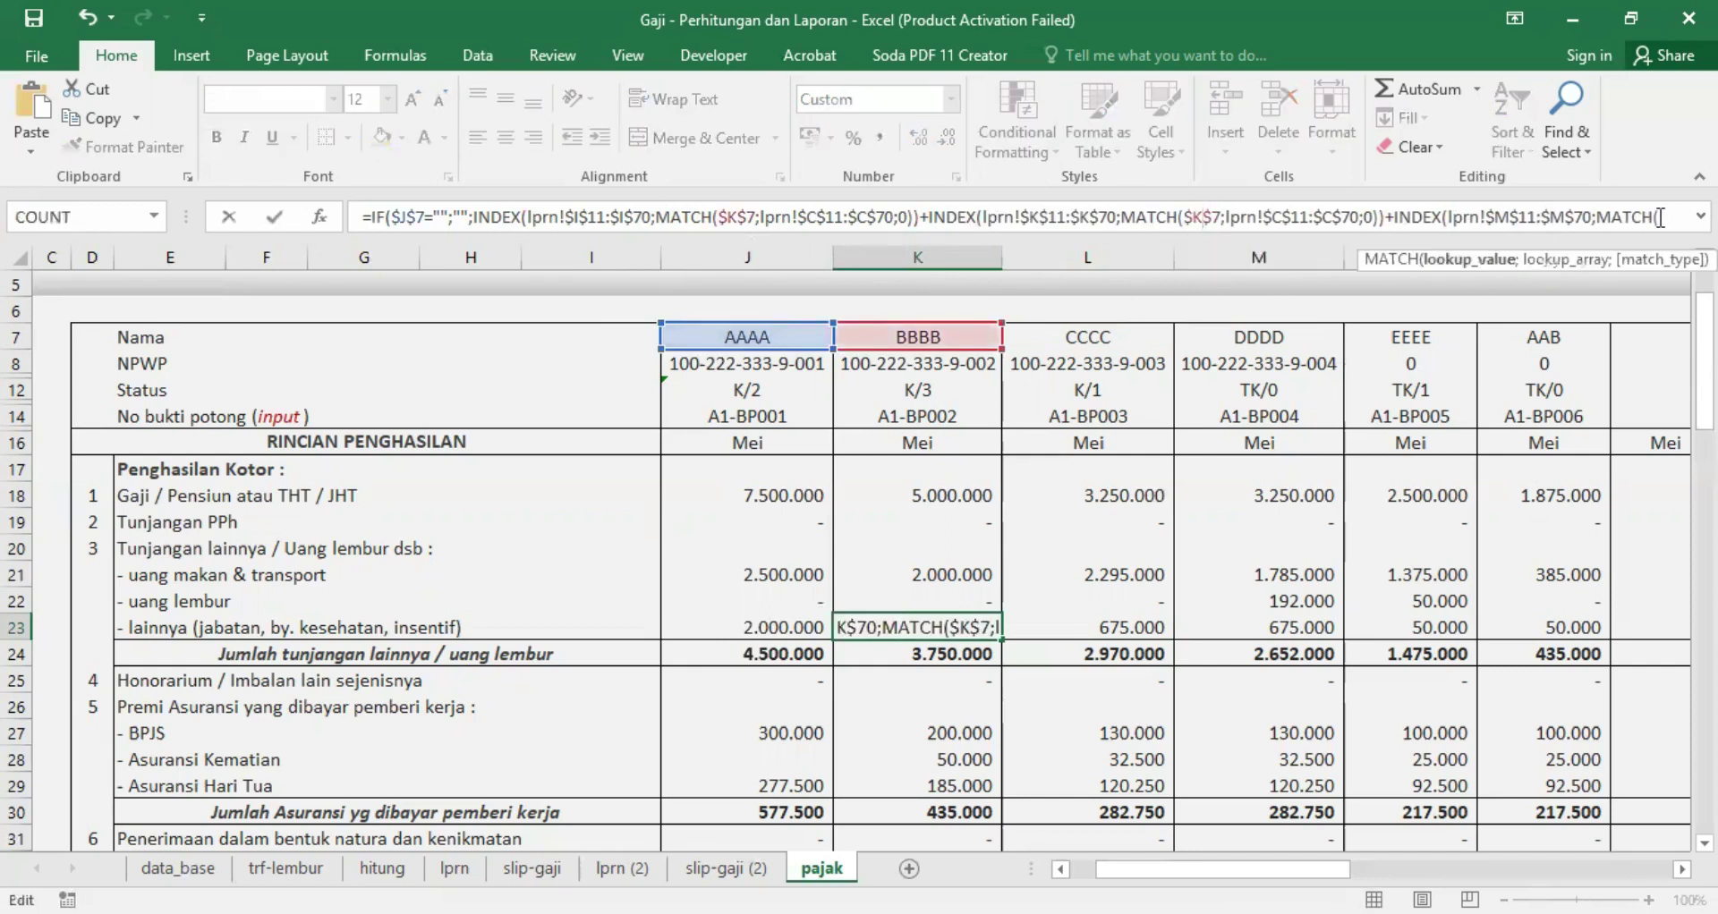
key("Right")
key("Right")
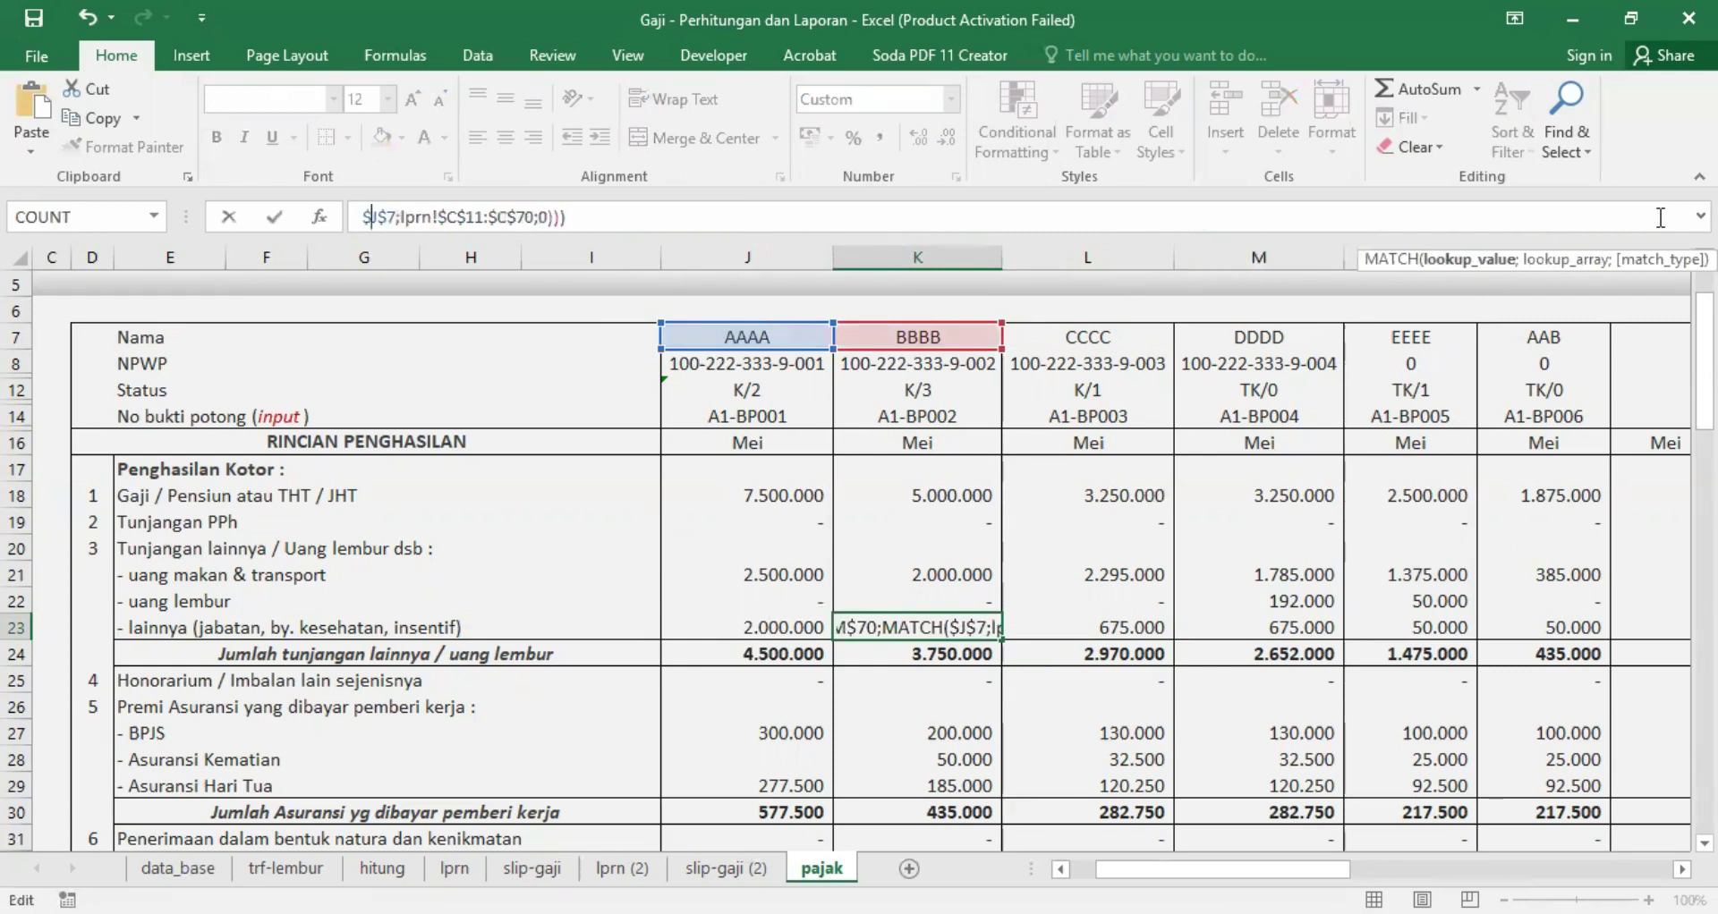
key("Delete")
type("K")
key("Return")
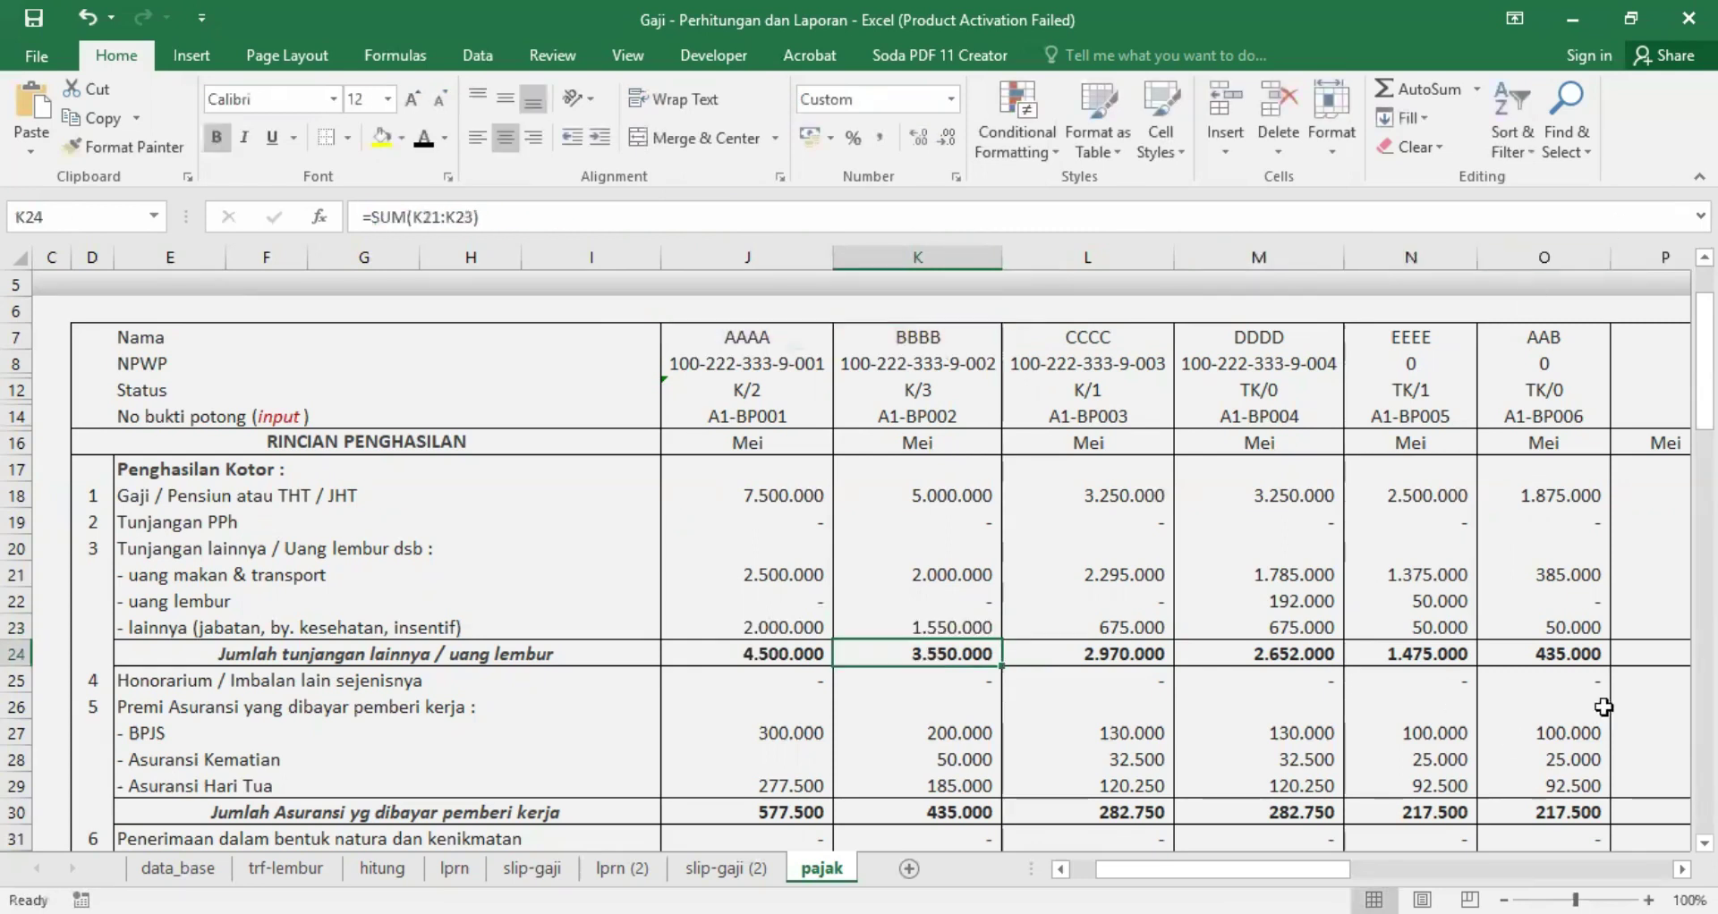
left_click(786, 648)
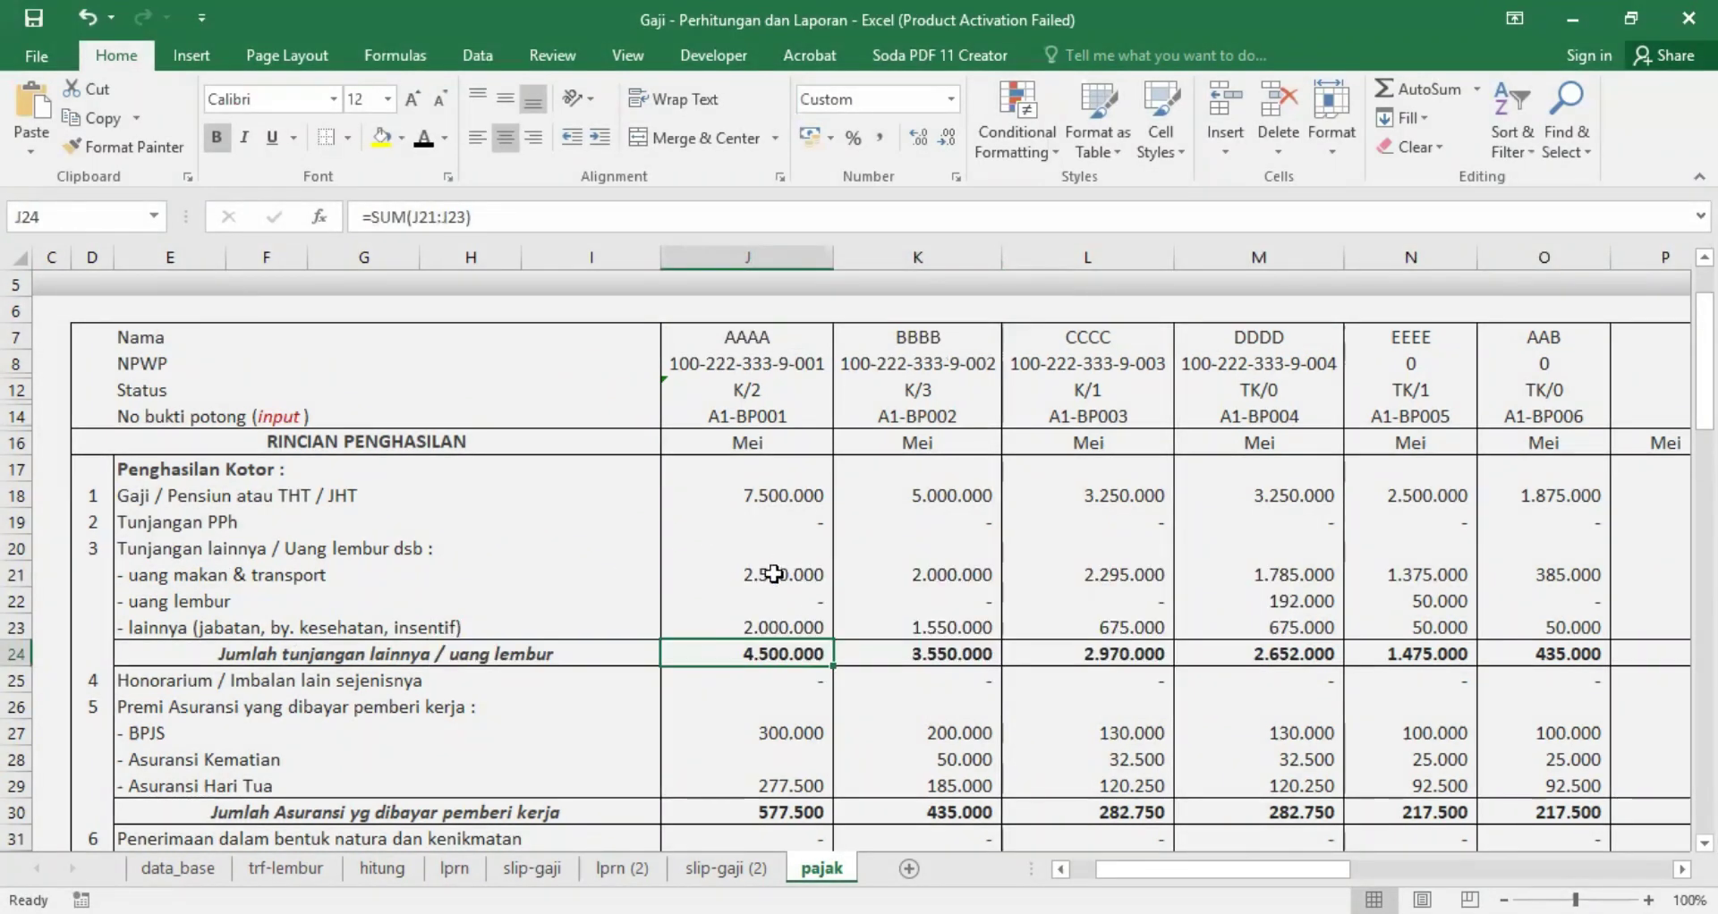
Step: Check J24's SUM of J21:J23, the J25 honorarium and J27 BPJS formula, then view data_base
left_click_drag(771, 574, 771, 631)
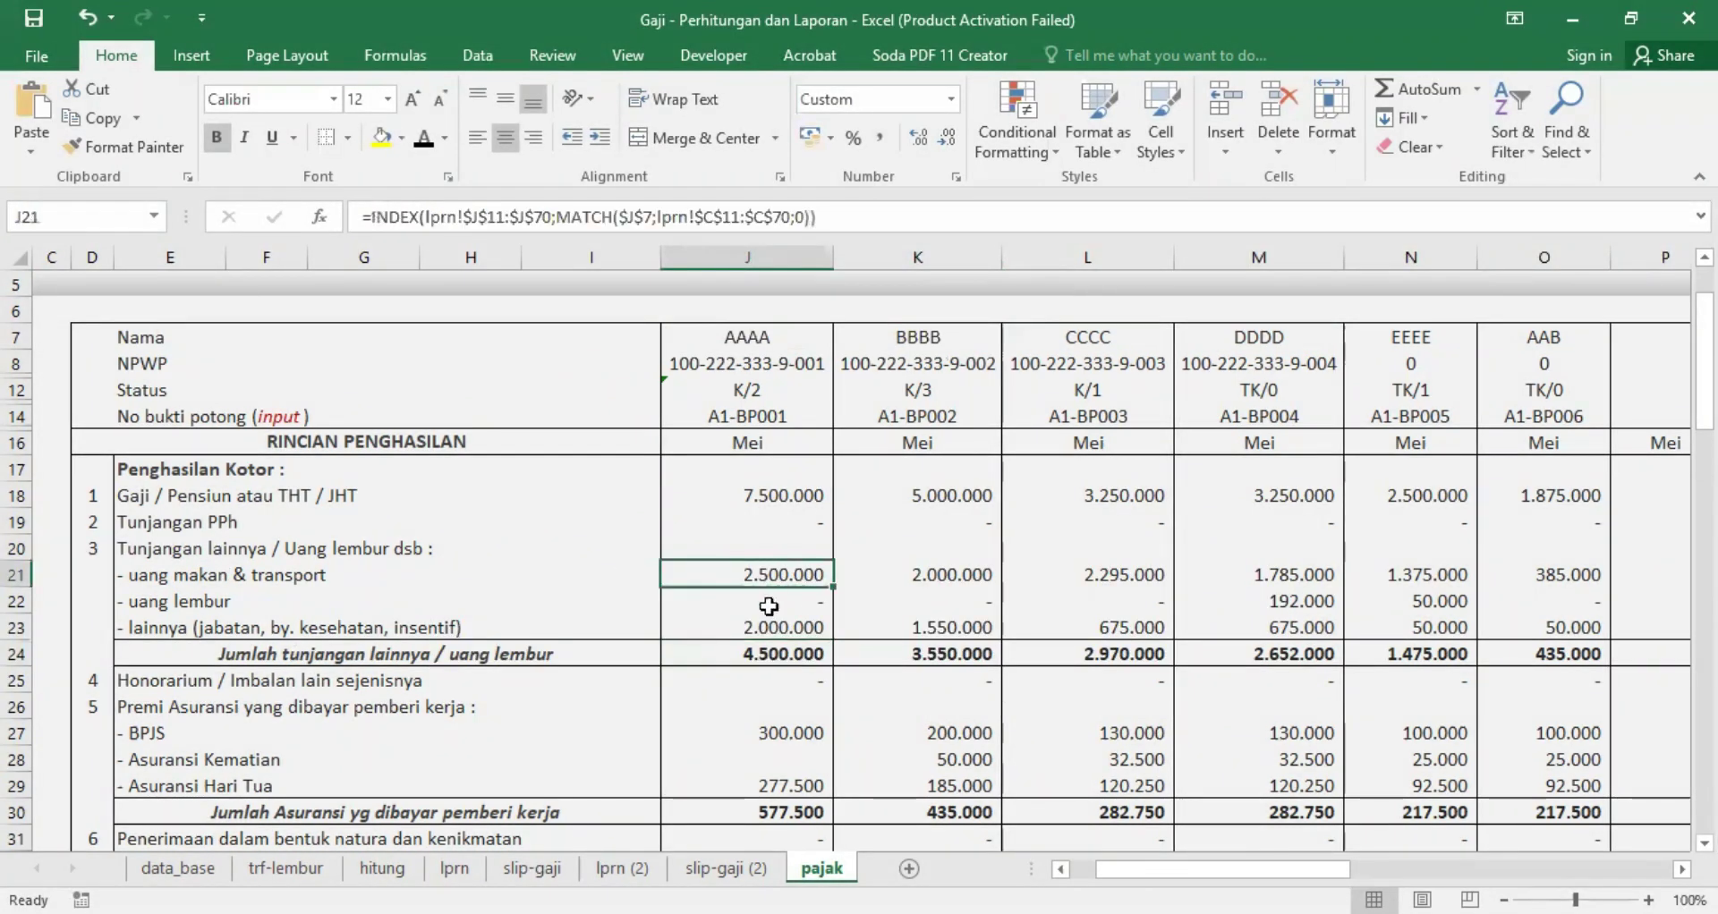
left_click(766, 654)
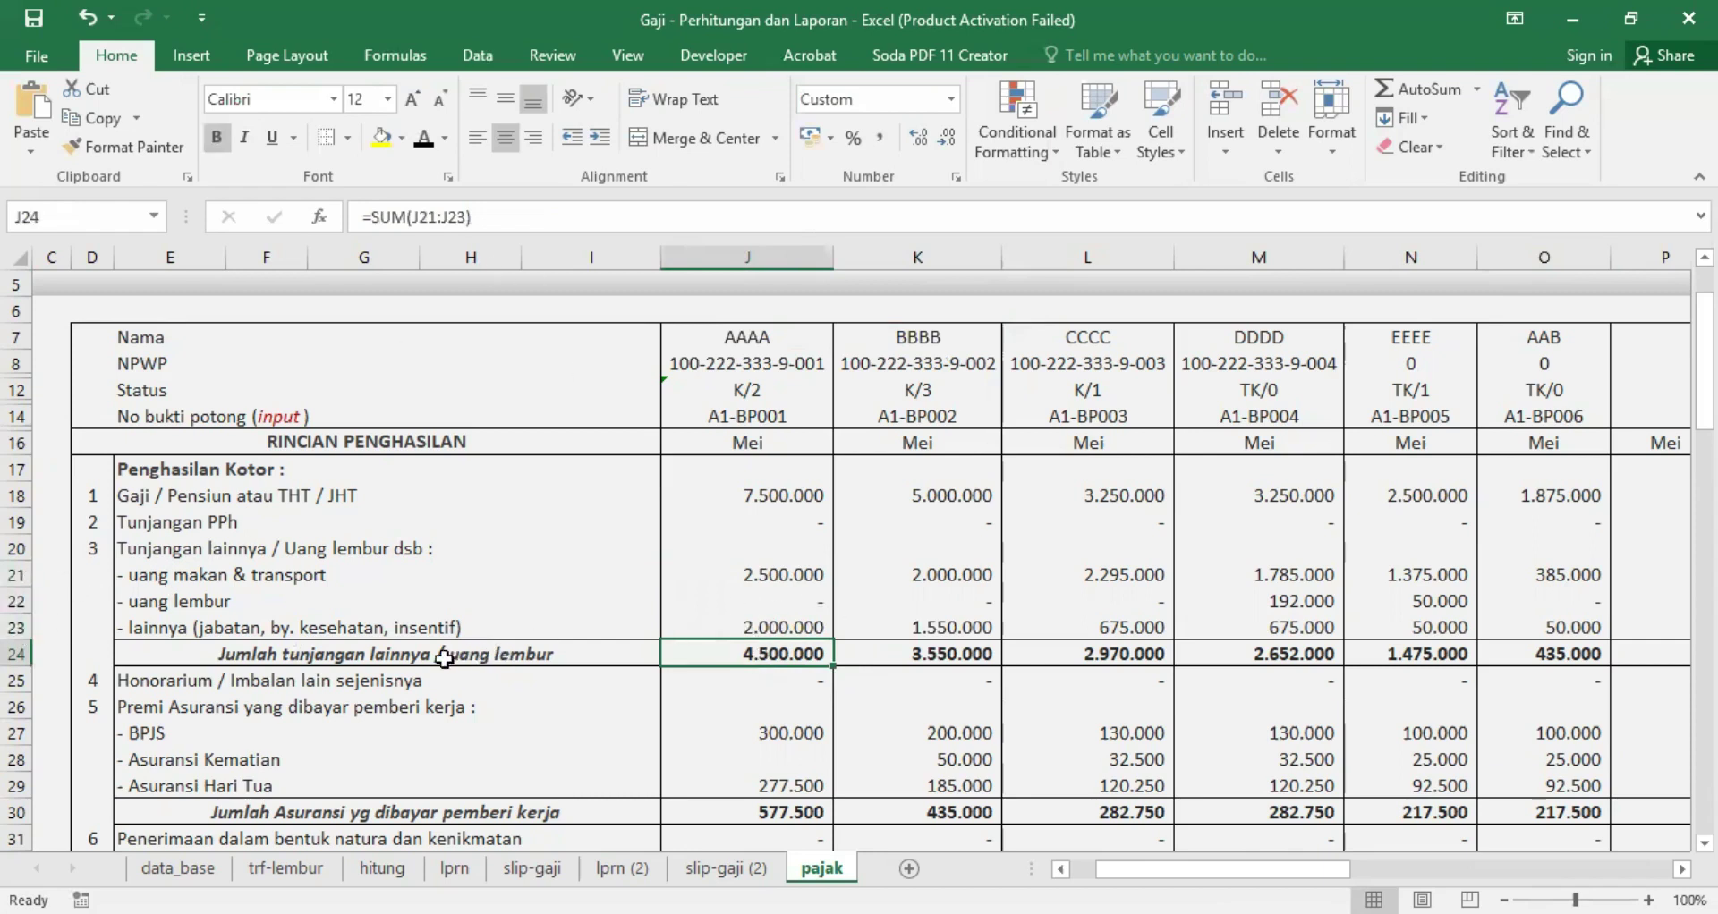
scroll(1153, 594, "down", 2)
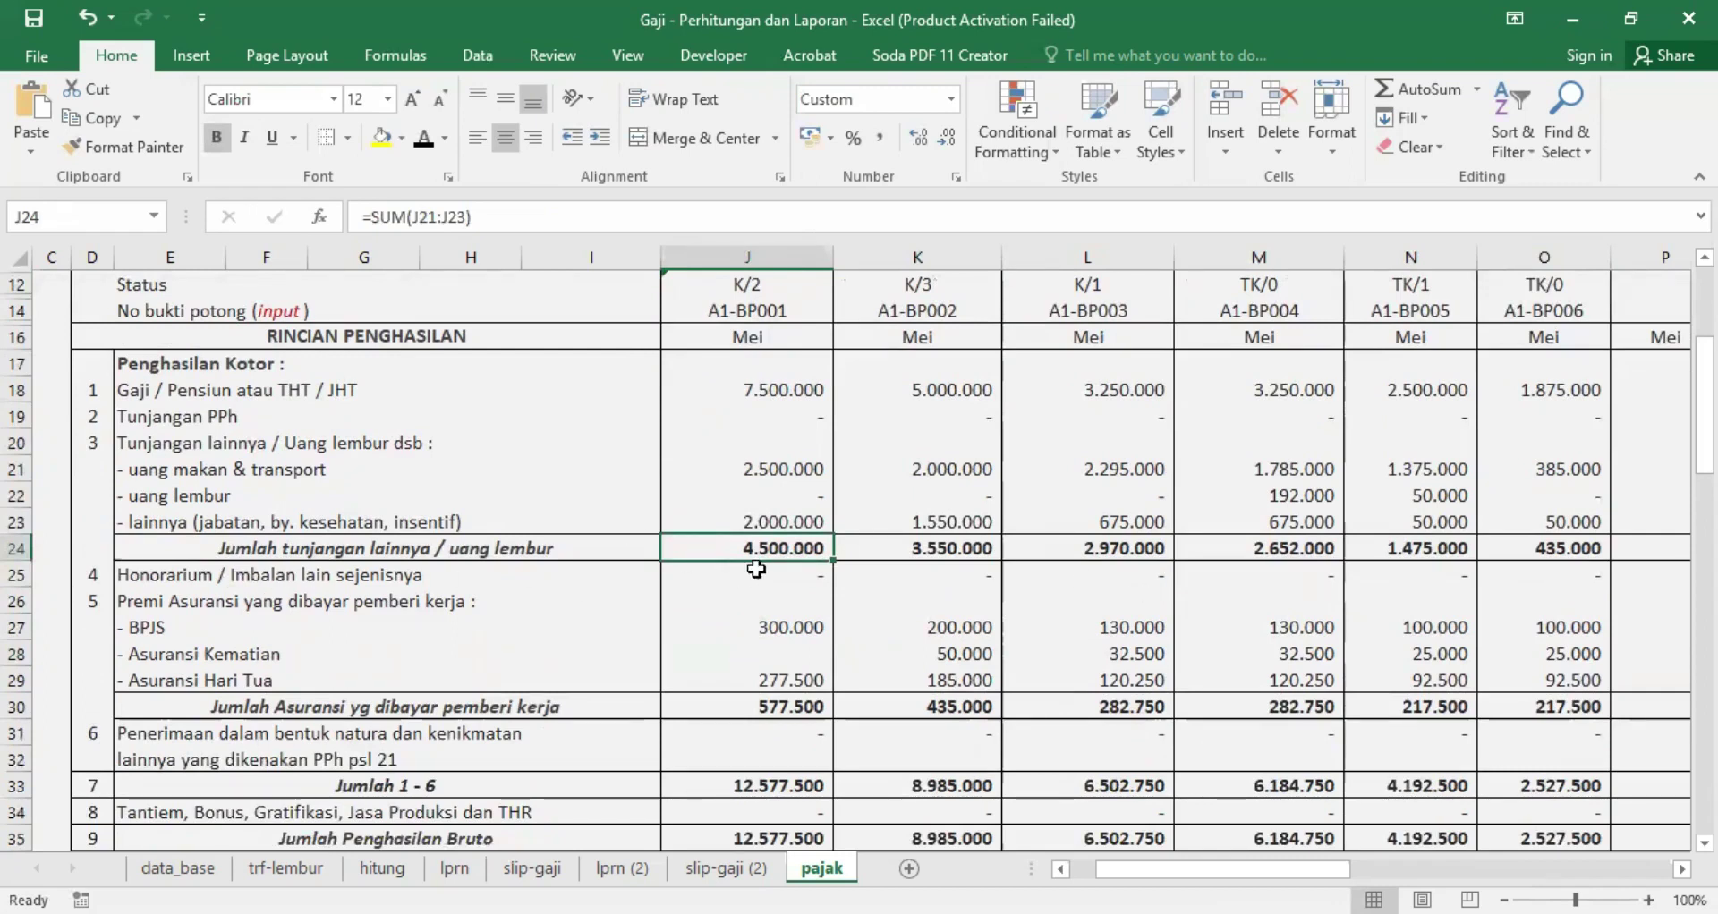
left_click(796, 581)
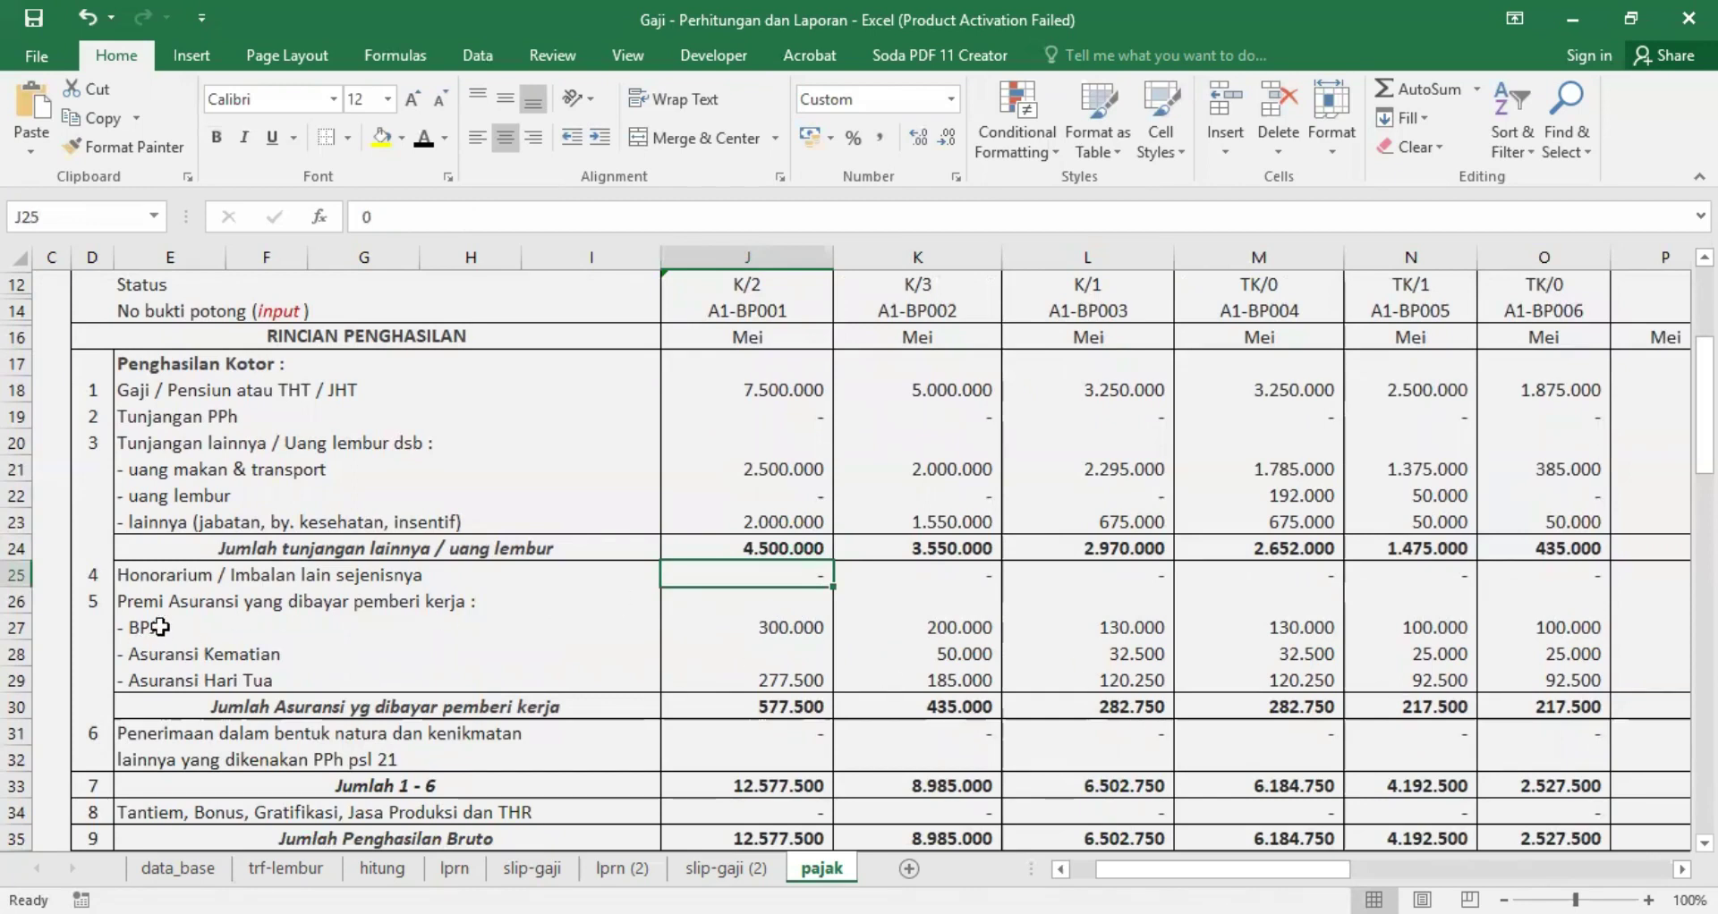
left_click(803, 619)
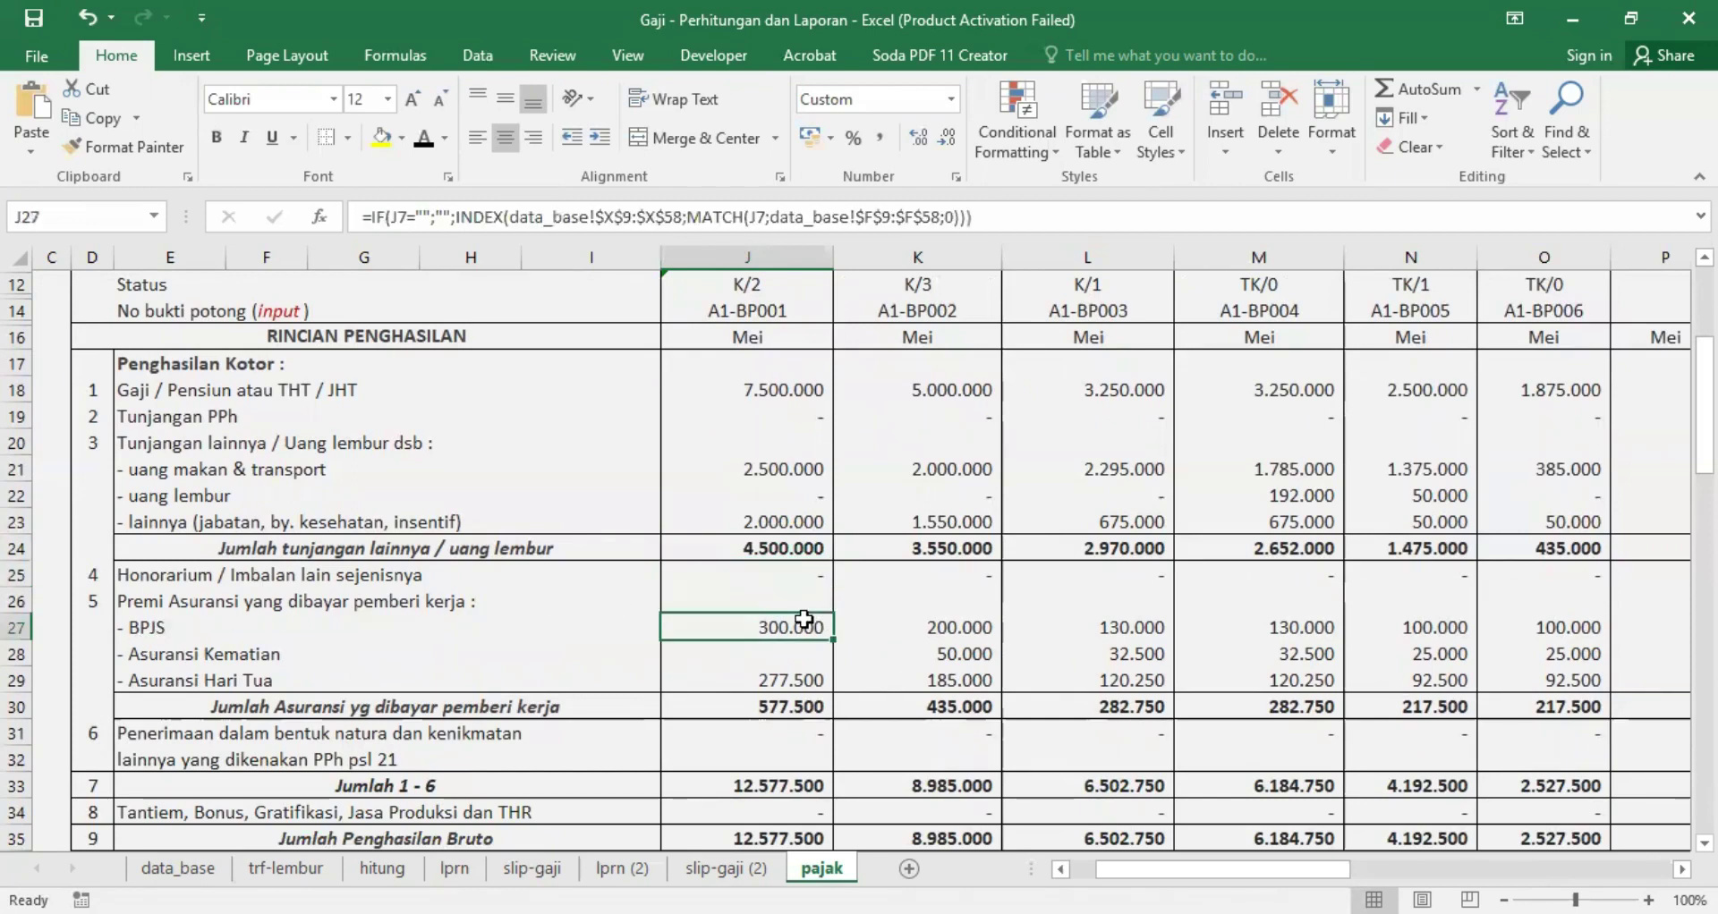
left_click(179, 863)
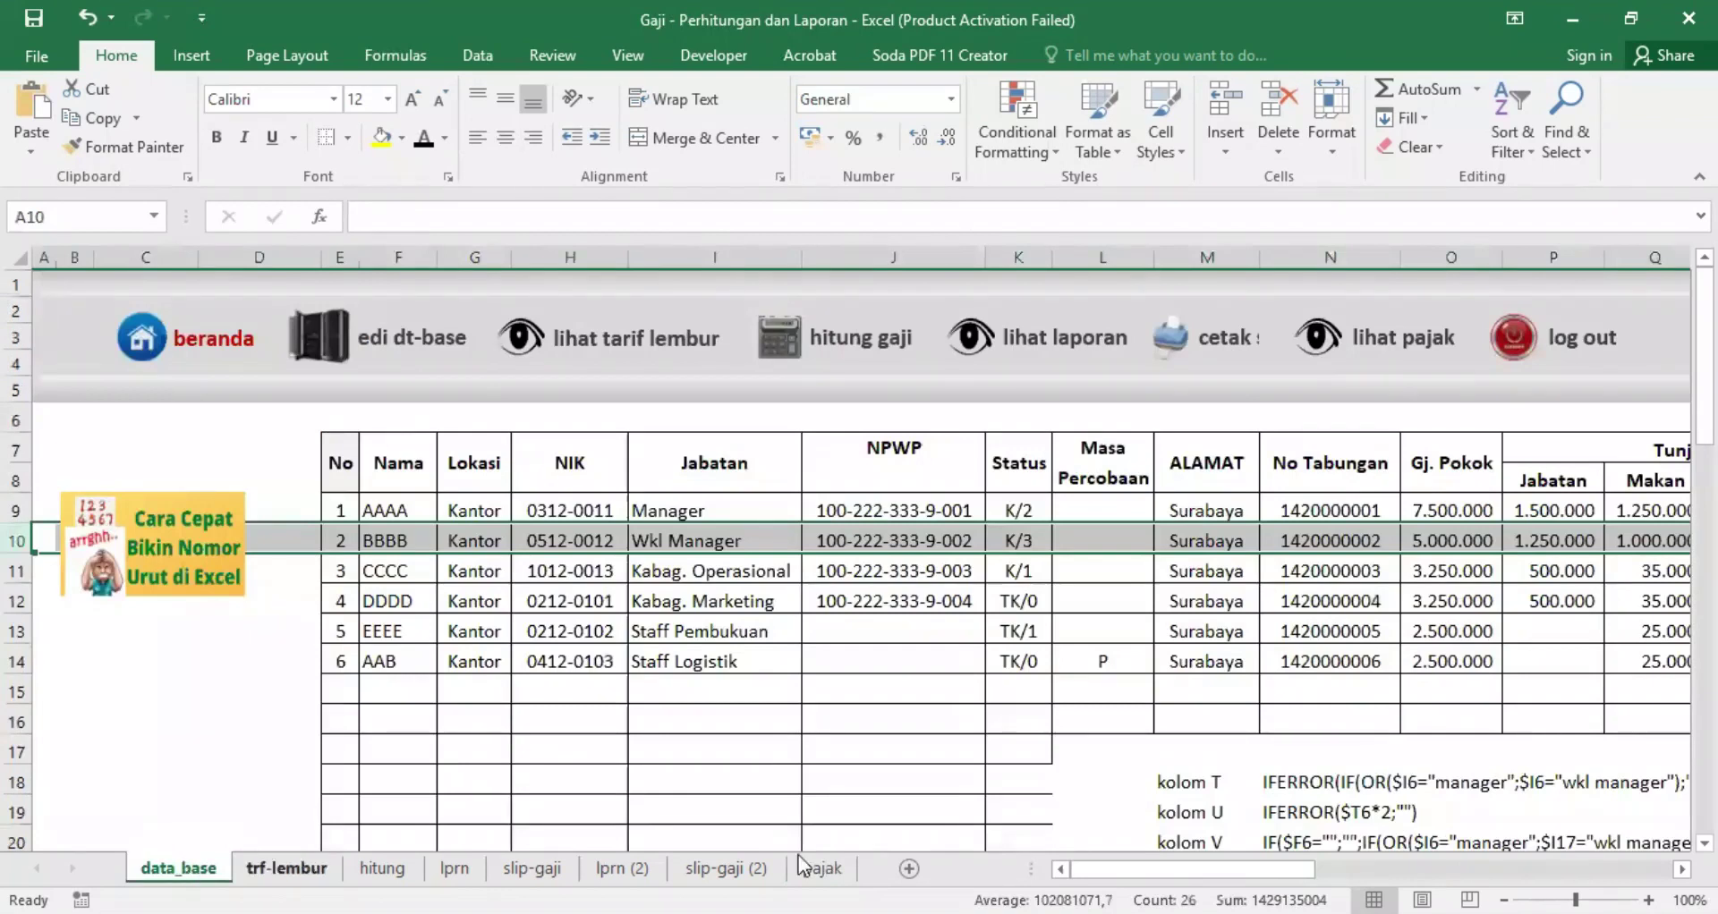
Step: Scroll data_base to its BPJS columns, then return to the pajak sheet
left_click_drag(1158, 863, 1328, 865)
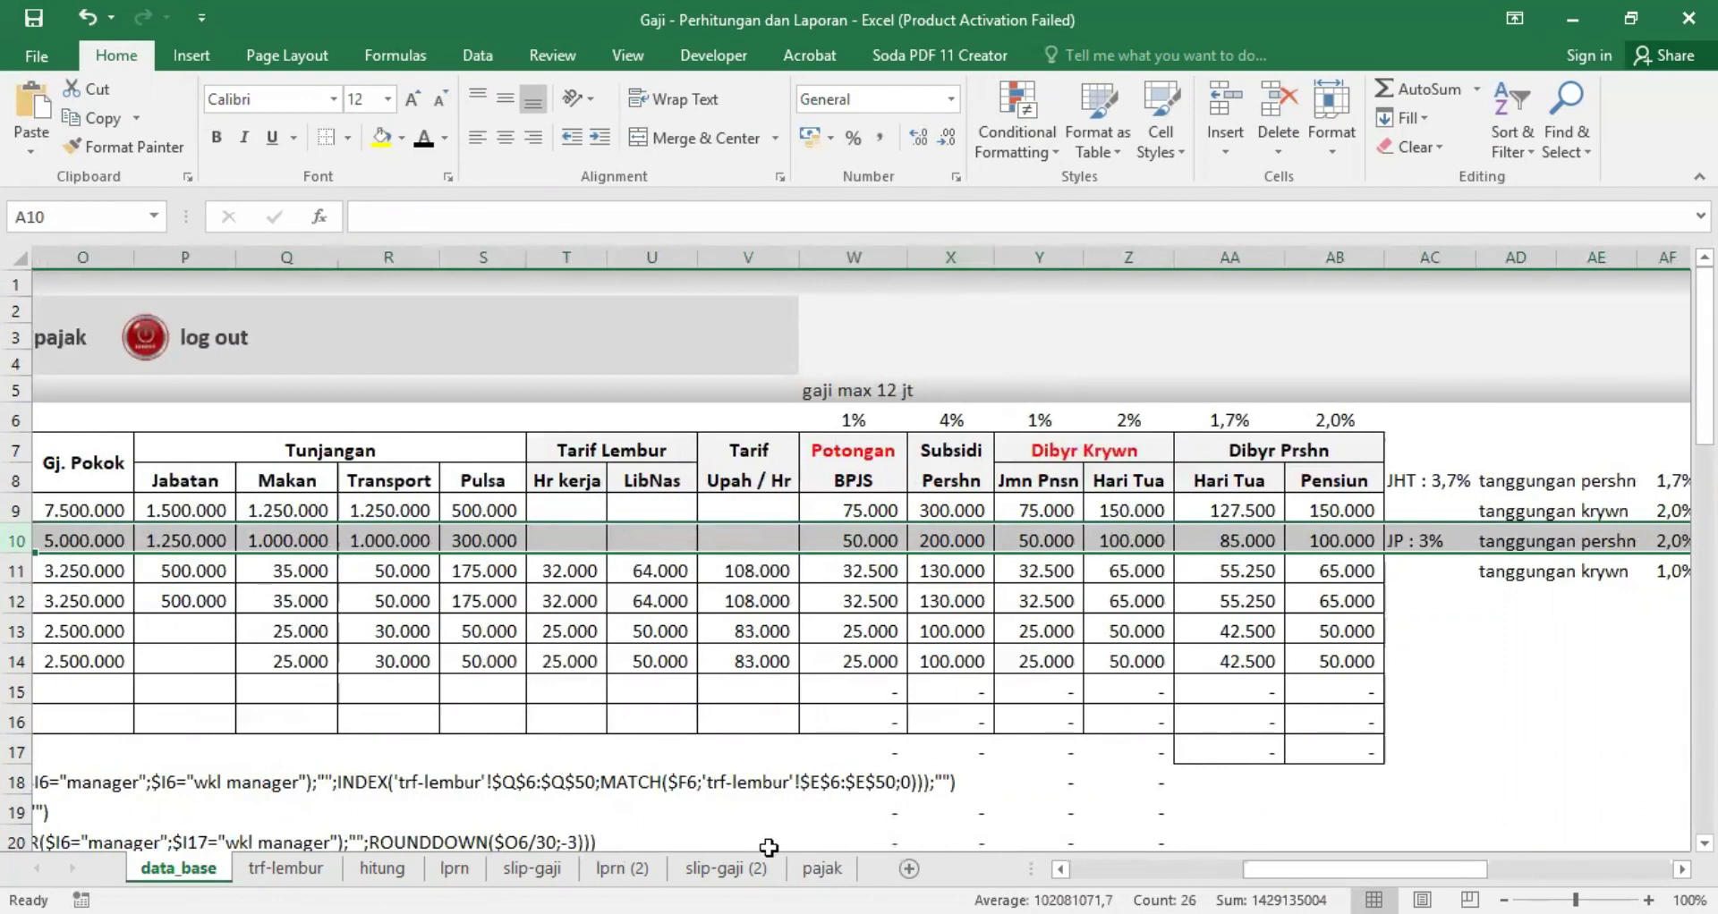
left_click(821, 866)
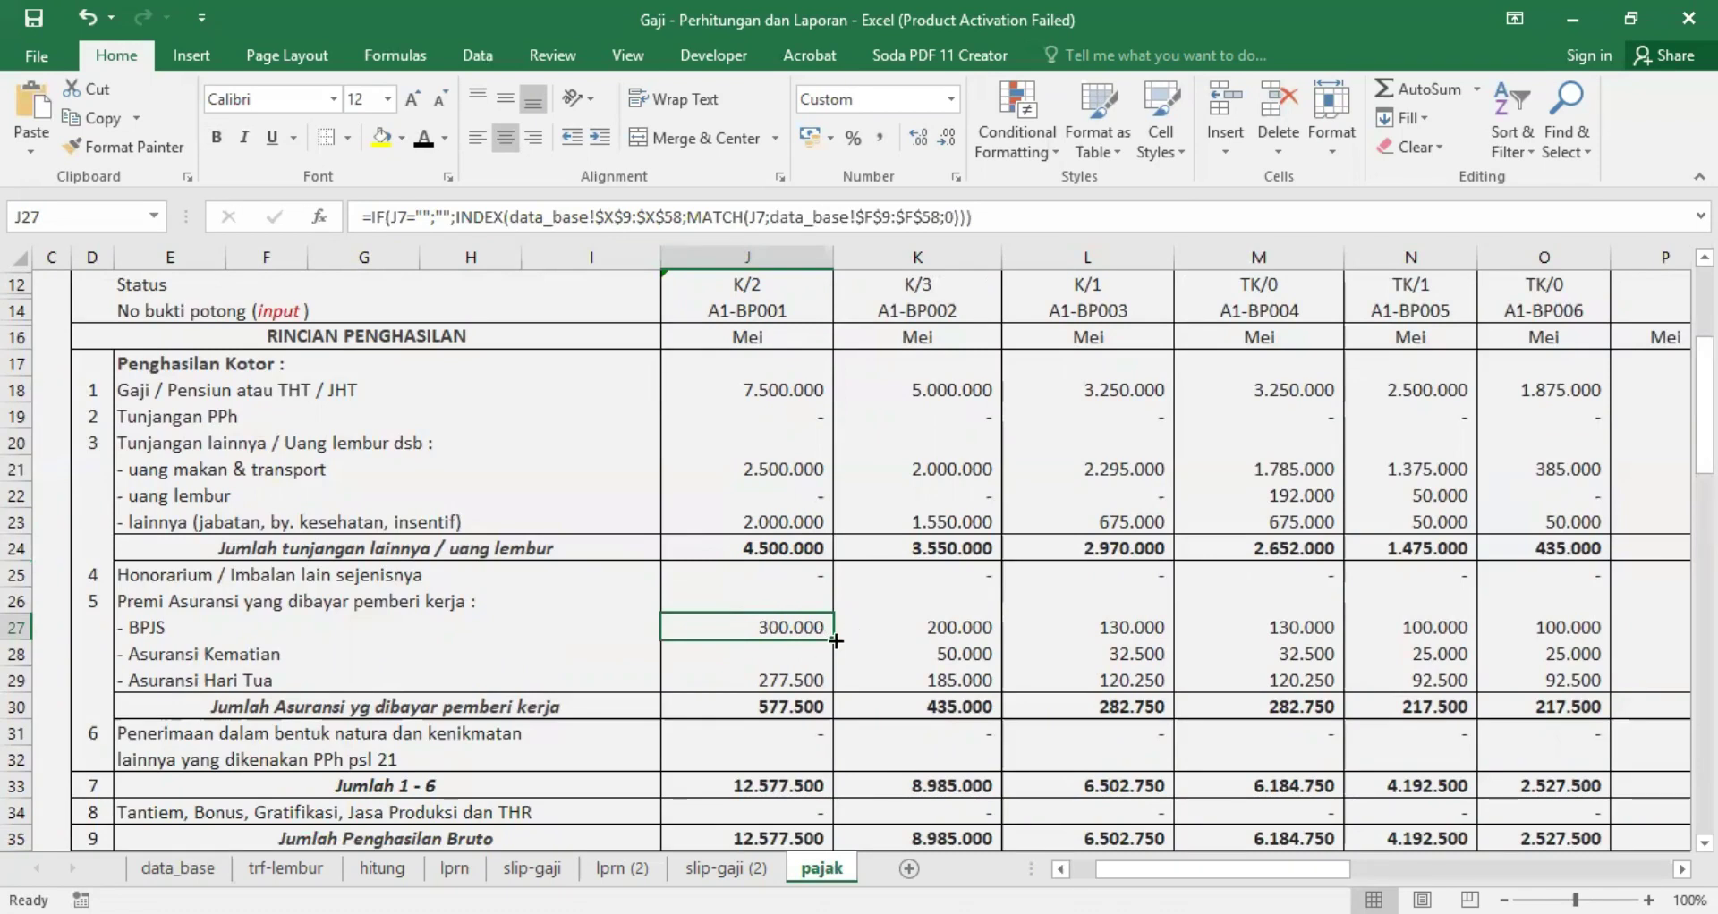
Step: Fill J27's BPJS formula into K27 (200.000) and L27 (130.000)
left_click_drag(836, 641, 949, 624)
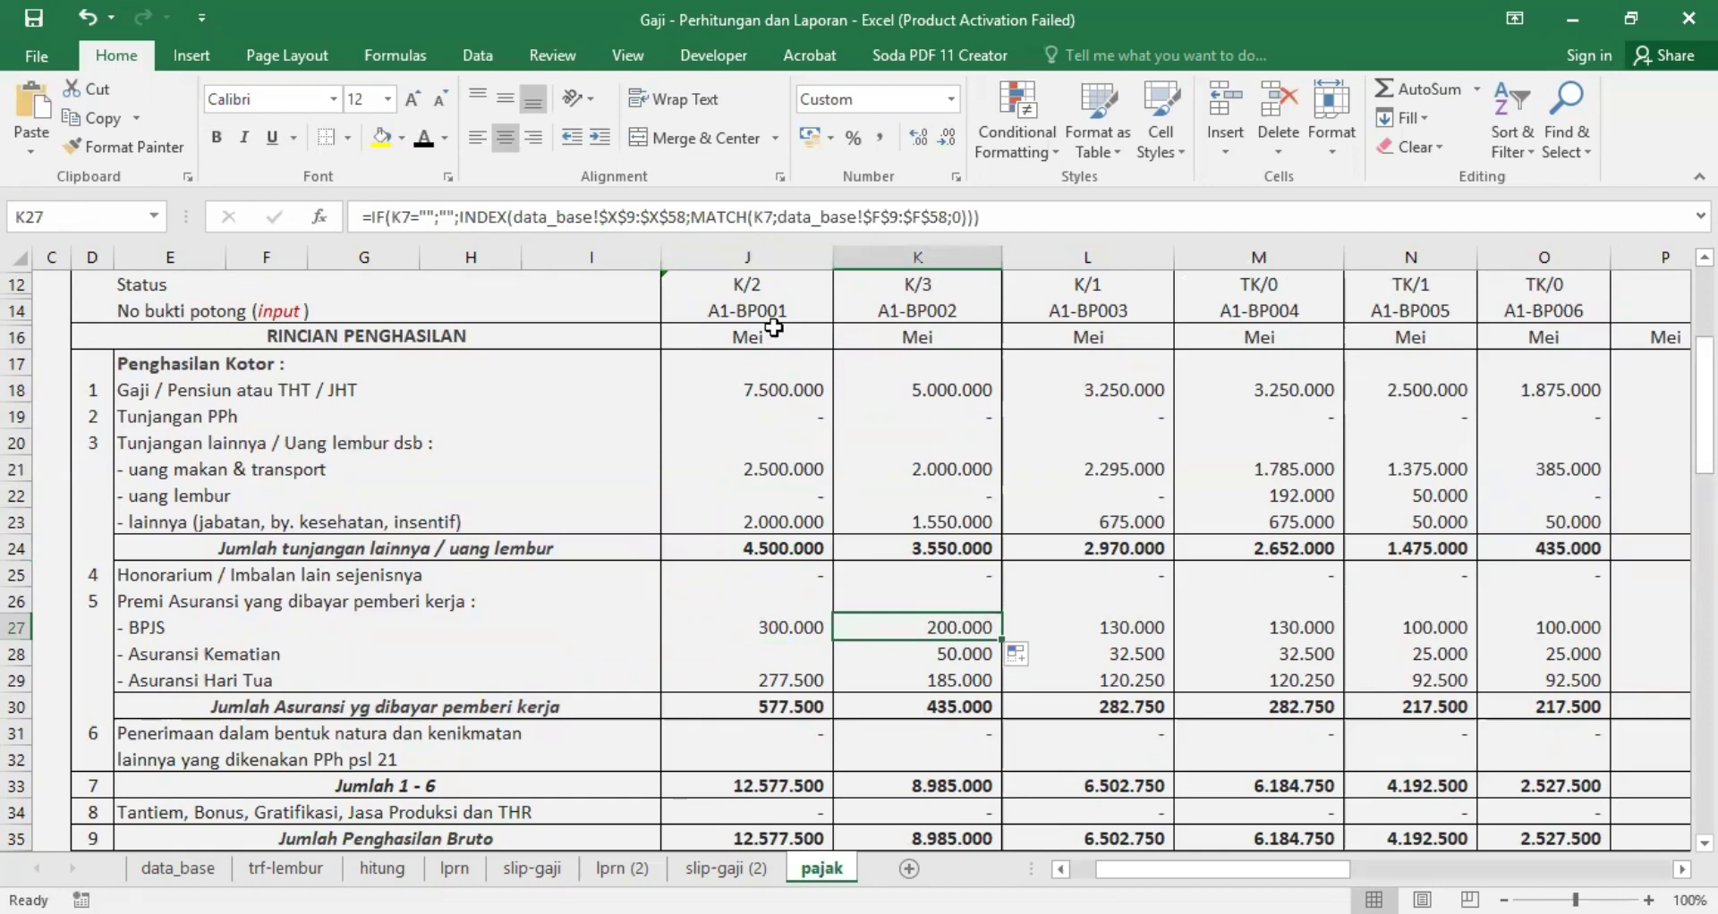
left_click(768, 628)
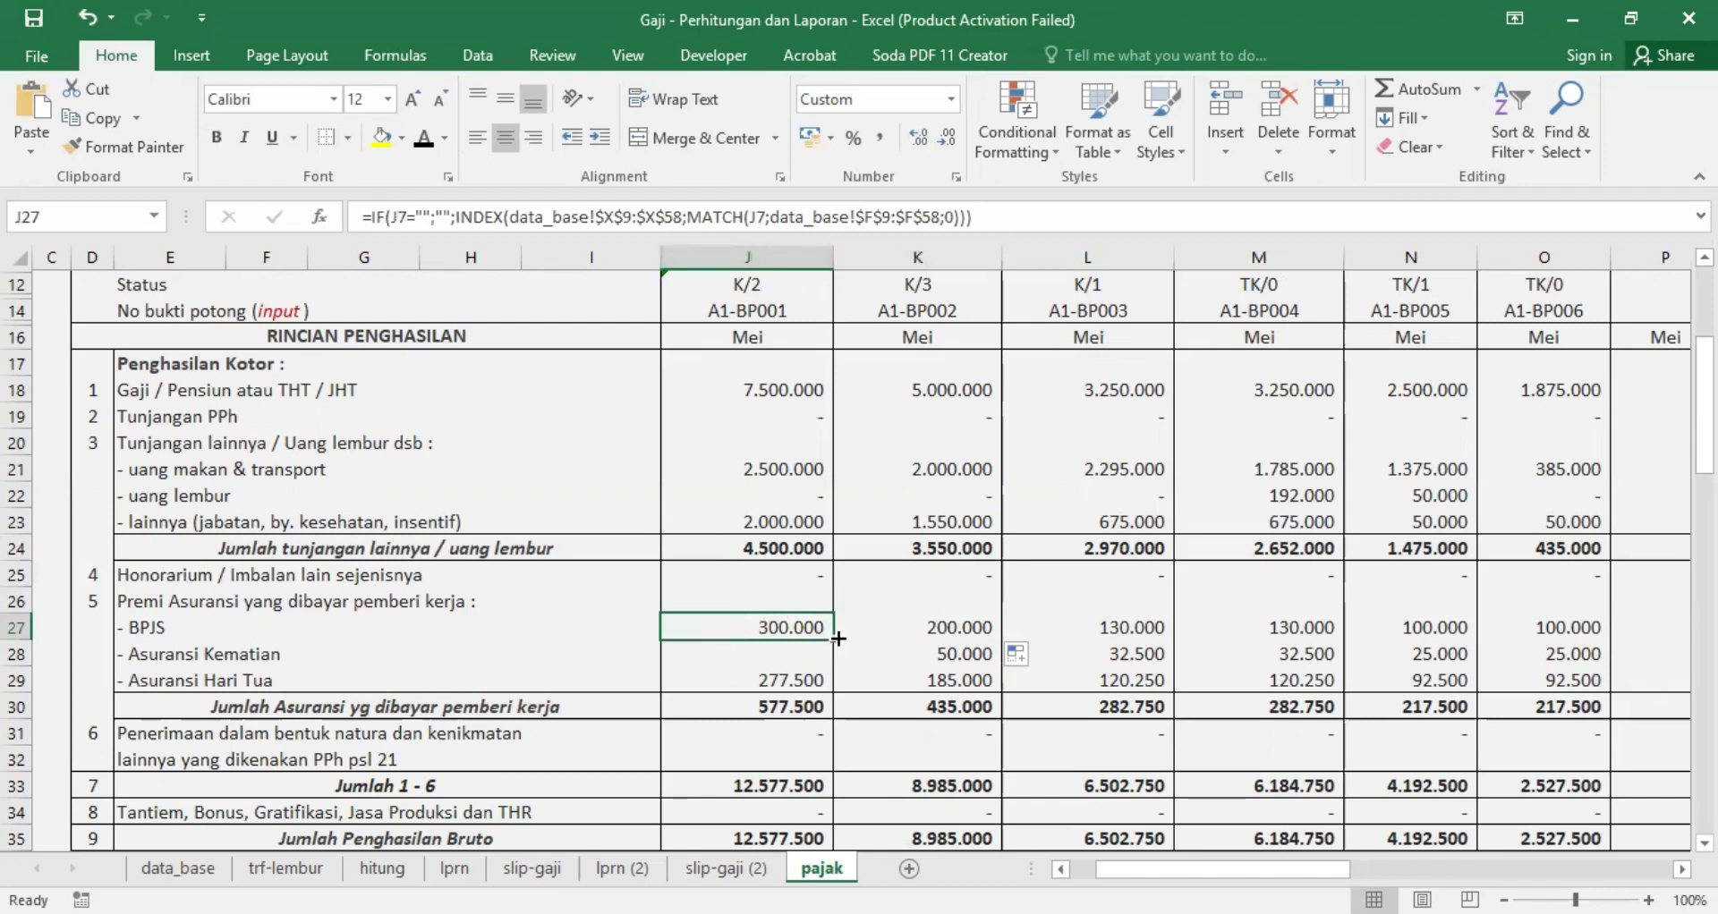
left_click(935, 626)
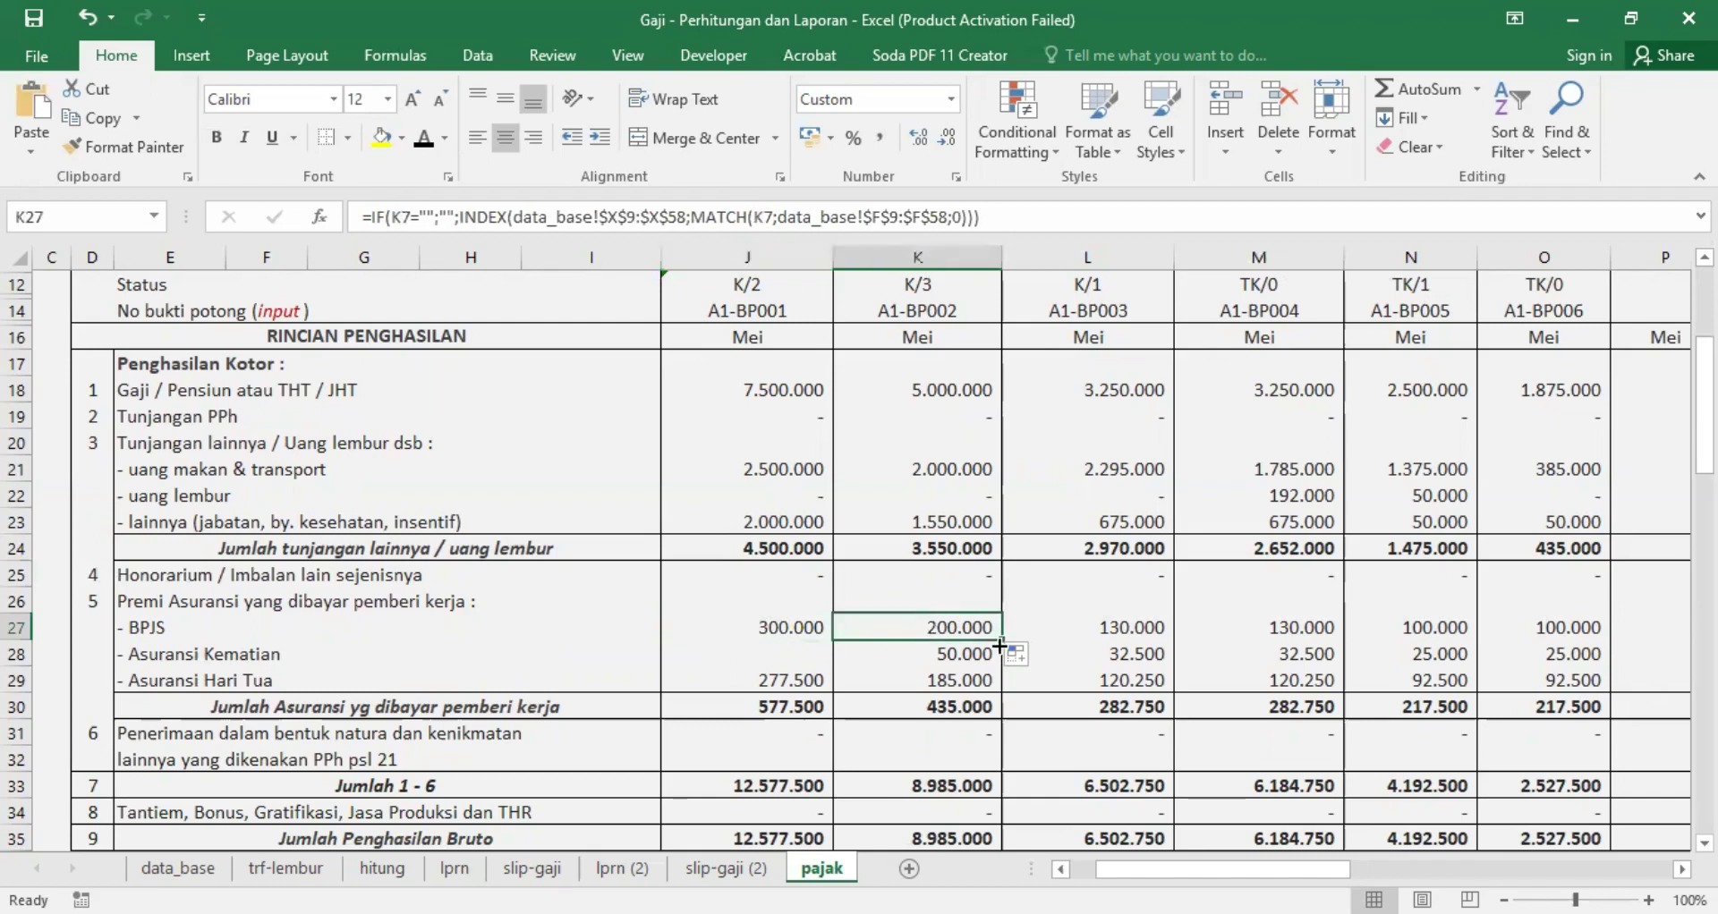
left_click_drag(999, 644, 1143, 629)
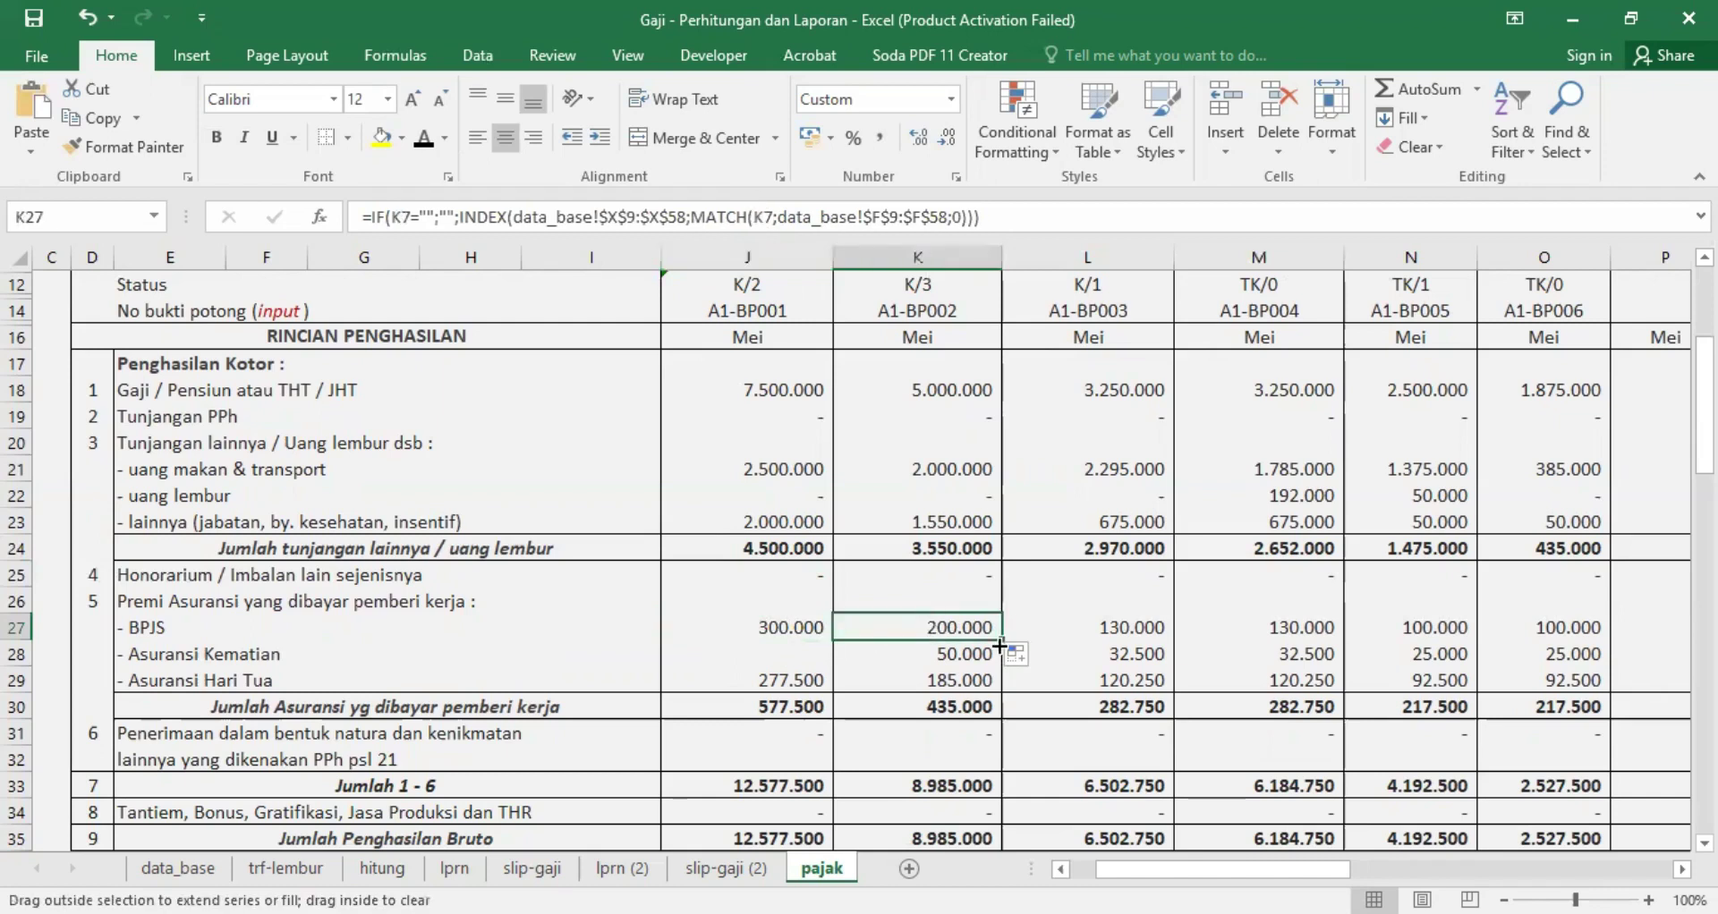
left_click(1144, 629)
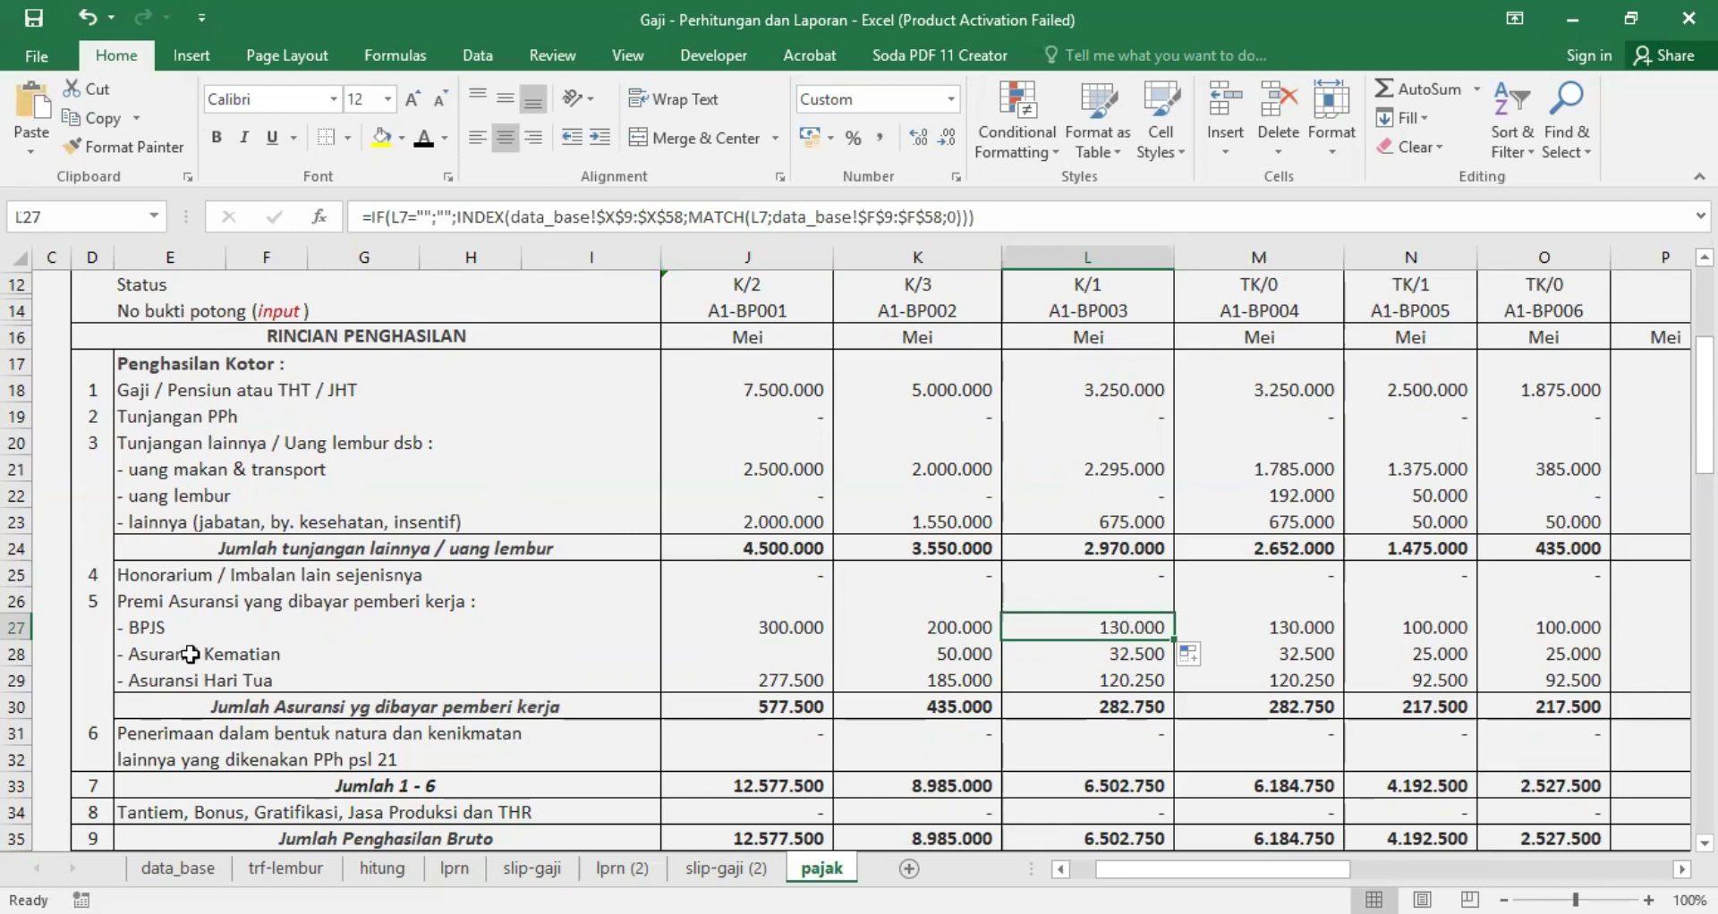
left_click(791, 647)
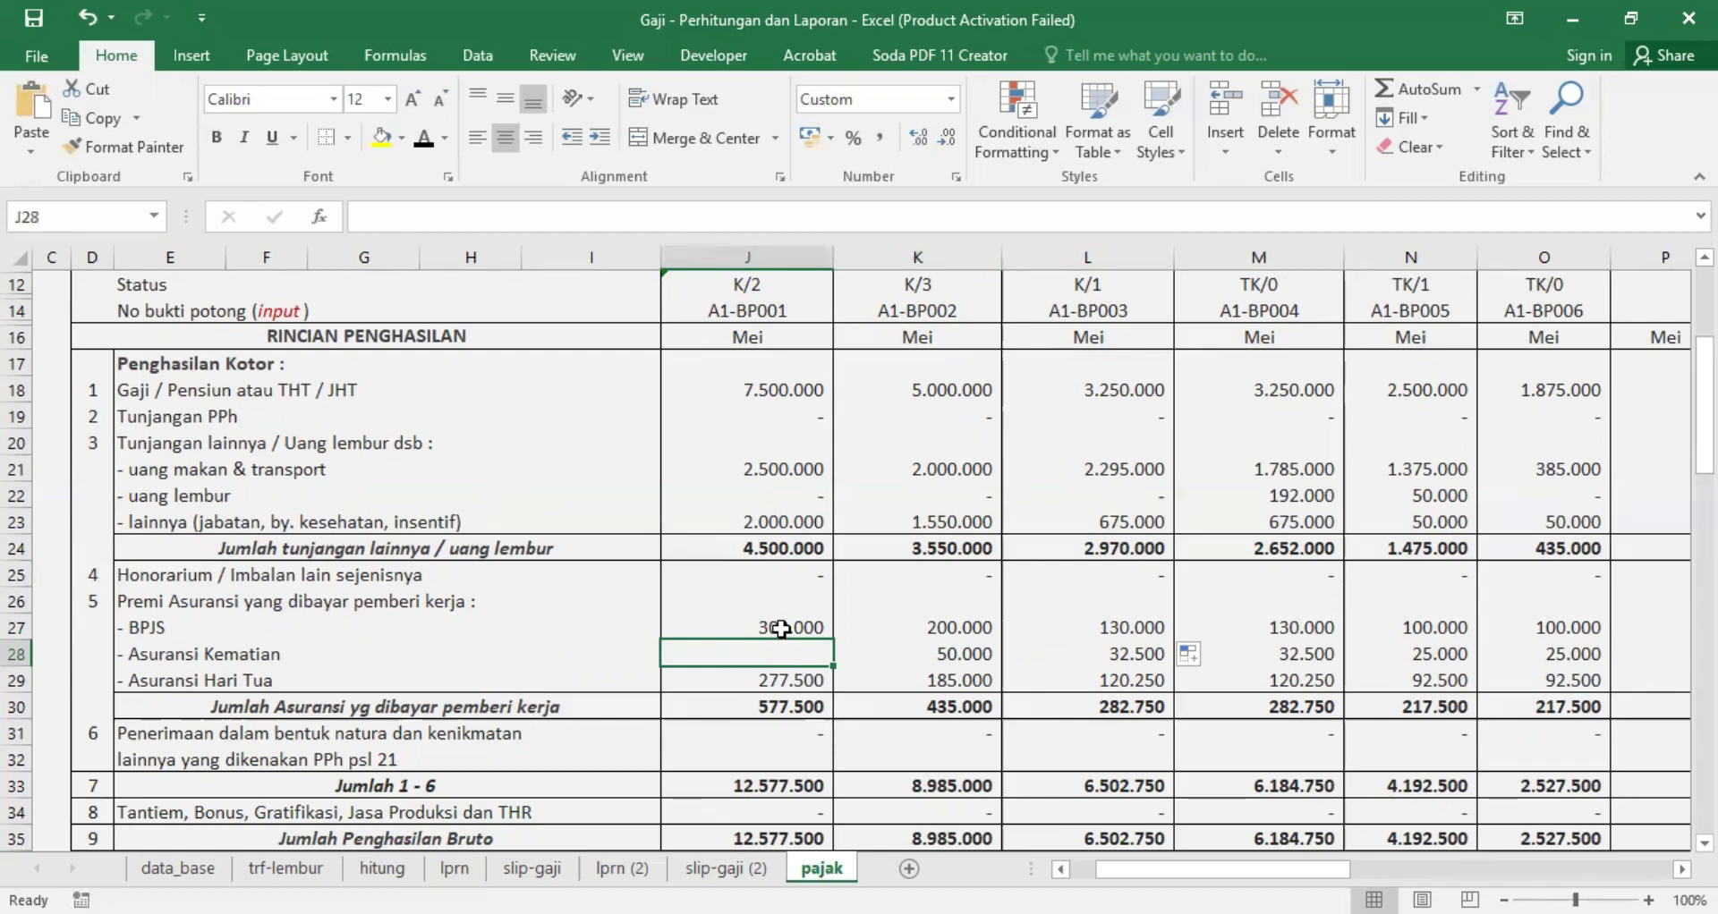
Step: Compare the J27 and J29 insurance formulas against data_base's BPJS source columns
left_click(774, 628)
left_click(793, 652)
left_click(784, 682)
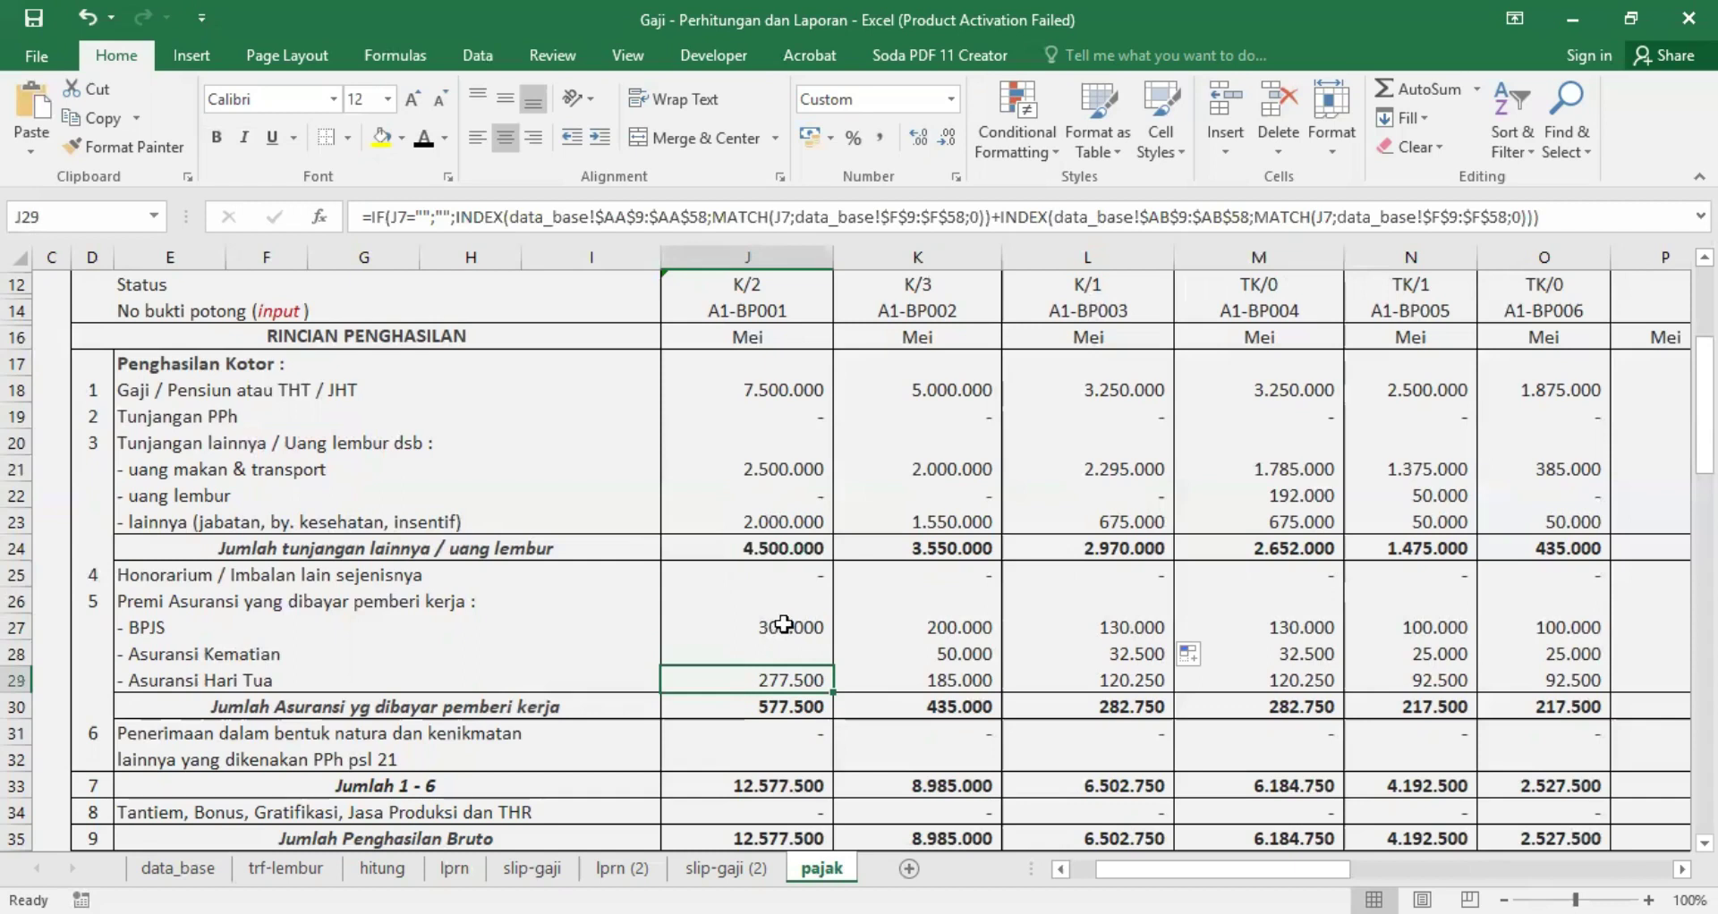
left_click(784, 624)
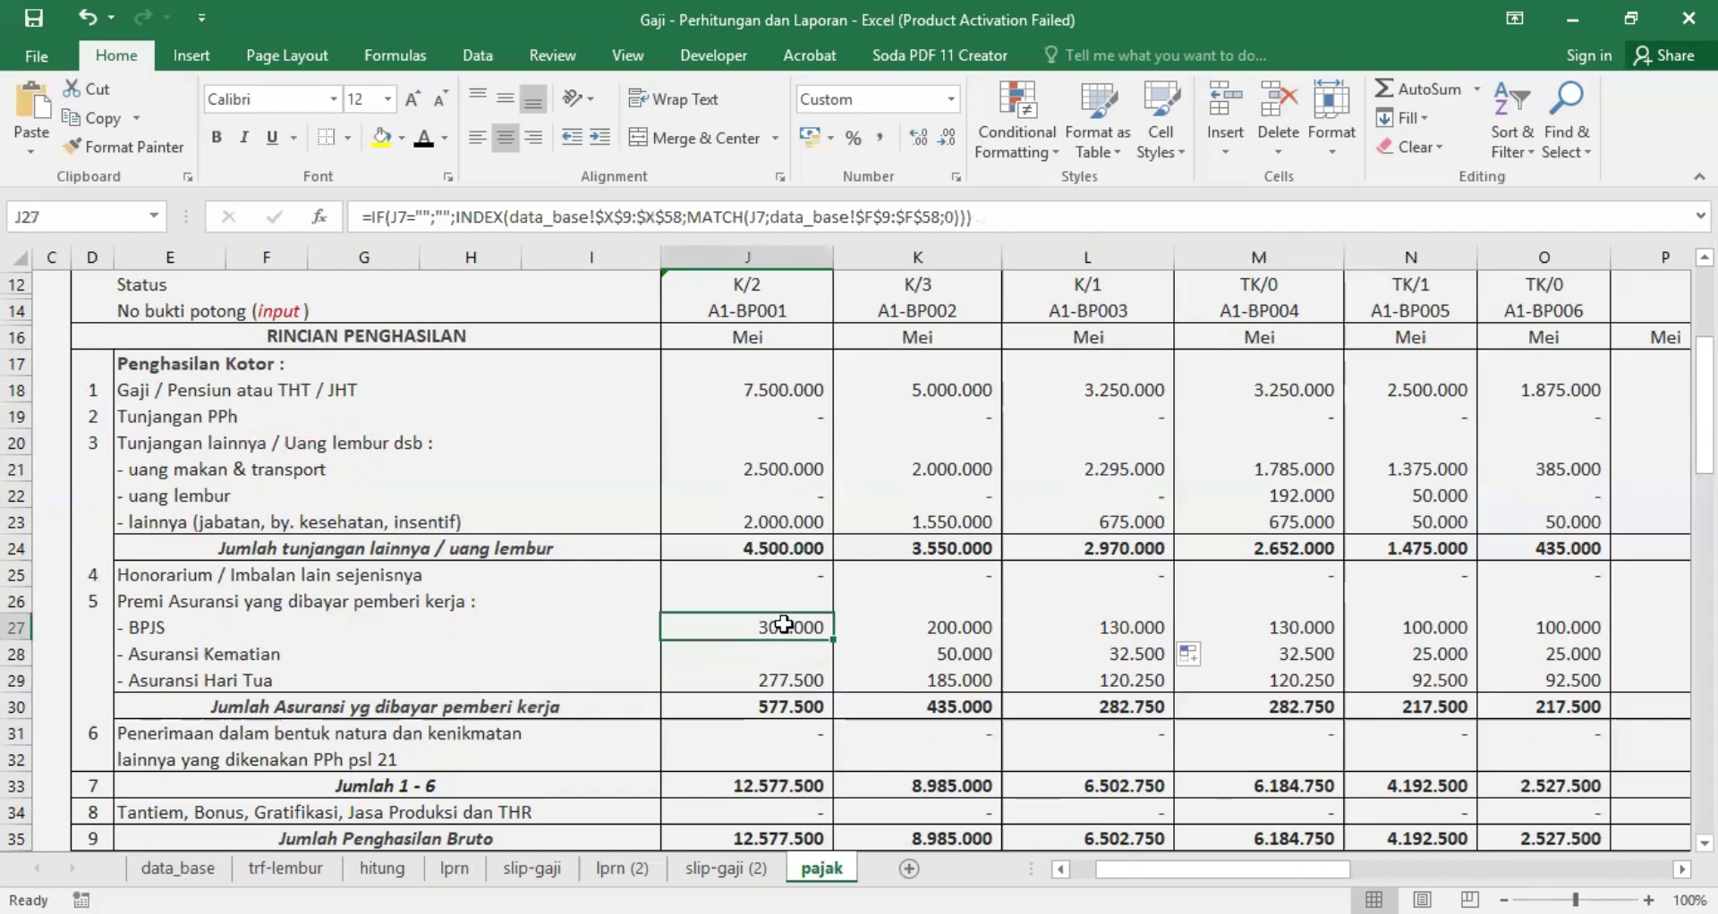
left_click(786, 682)
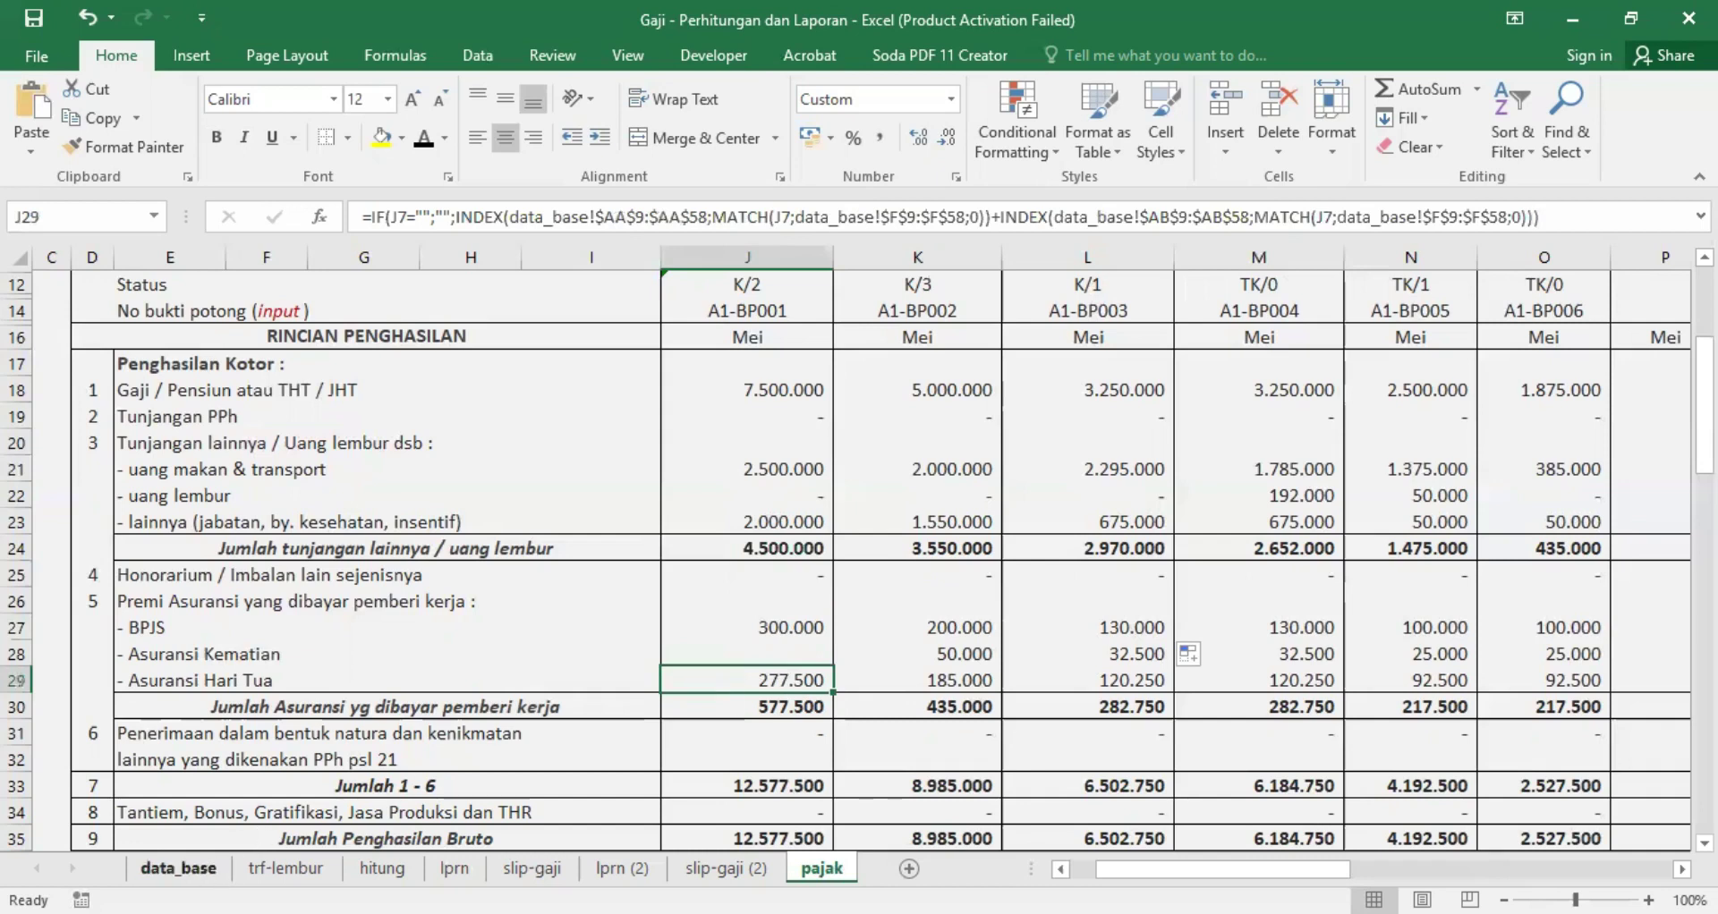
left_click(178, 868)
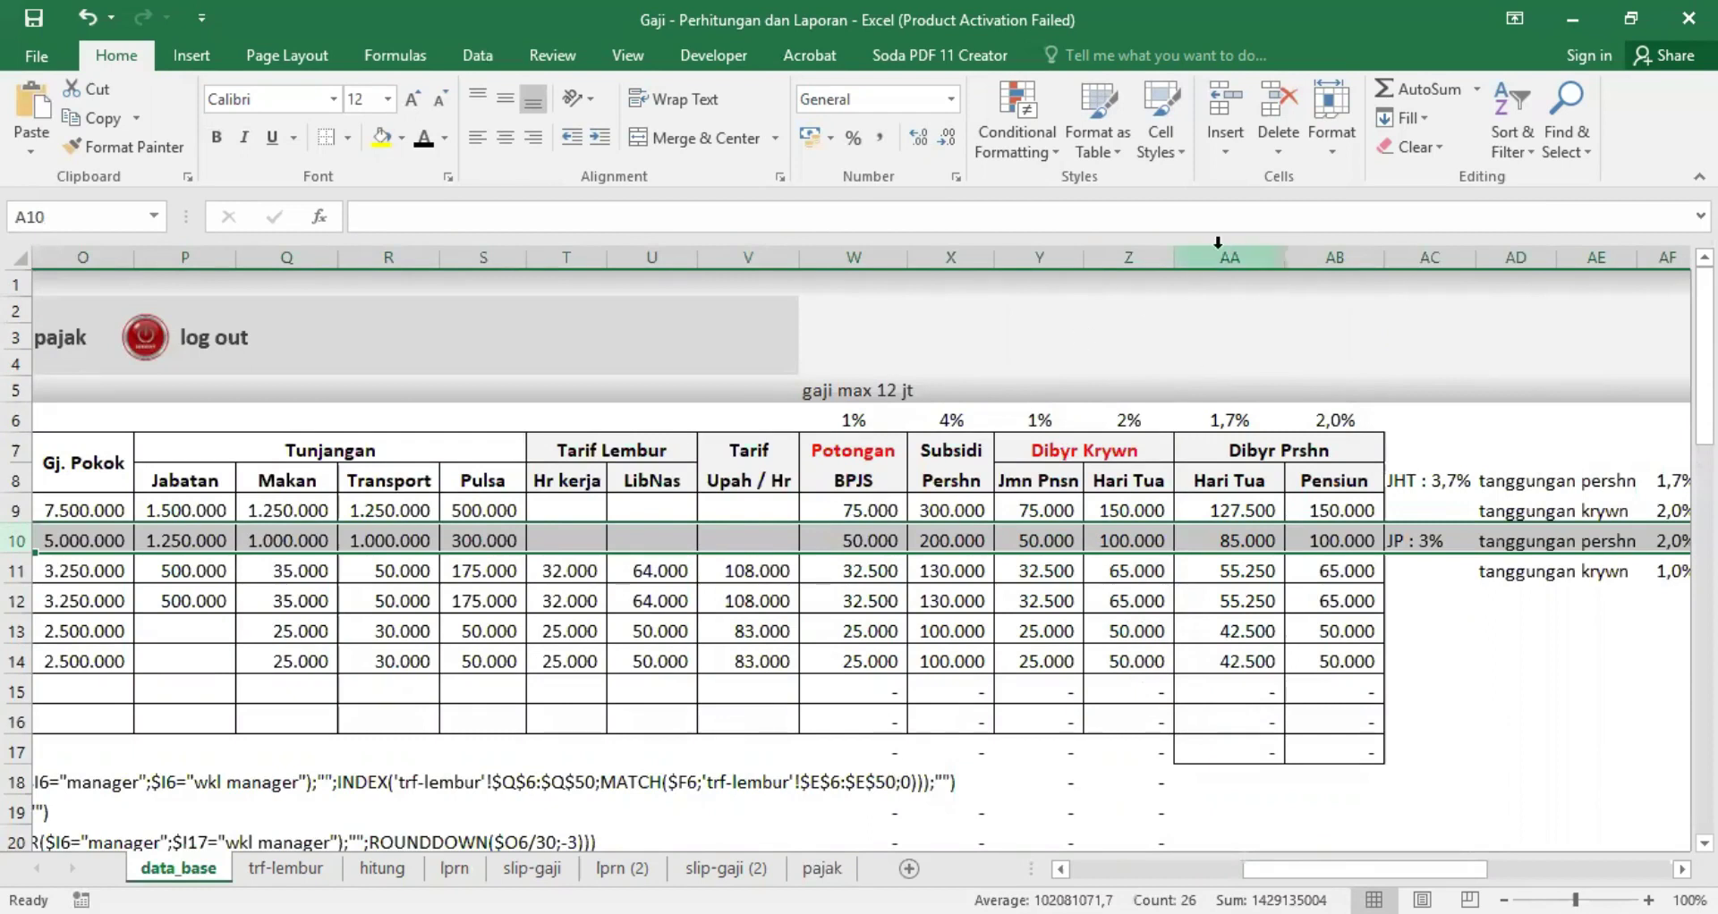
left_click(821, 869)
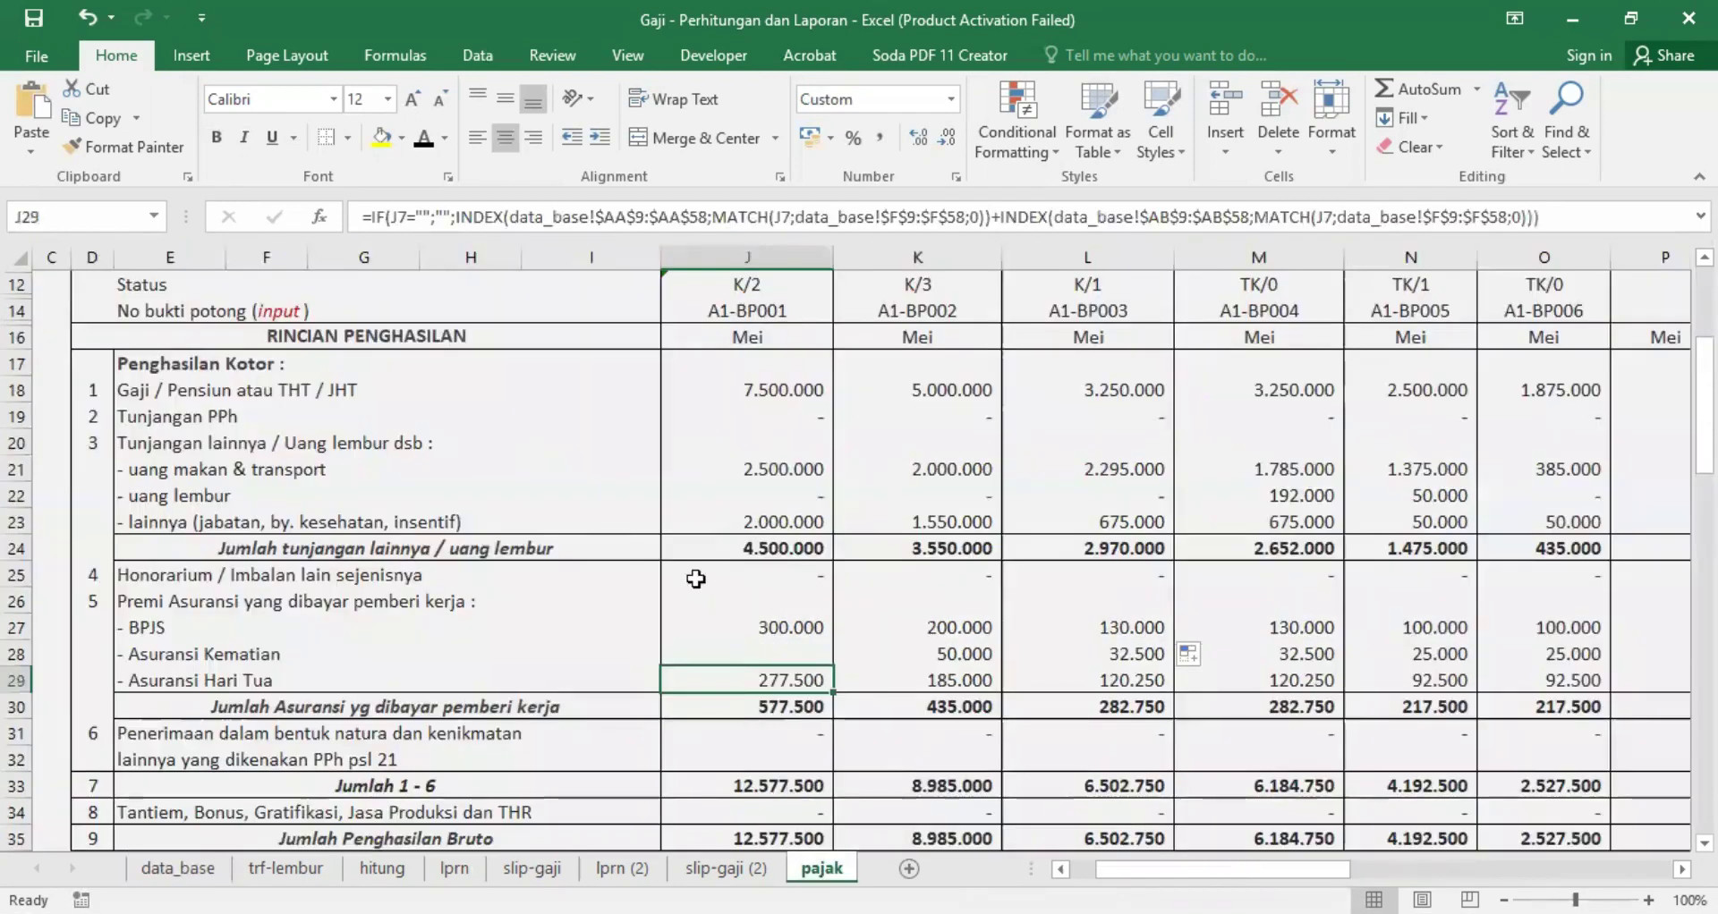
left_click(766, 629)
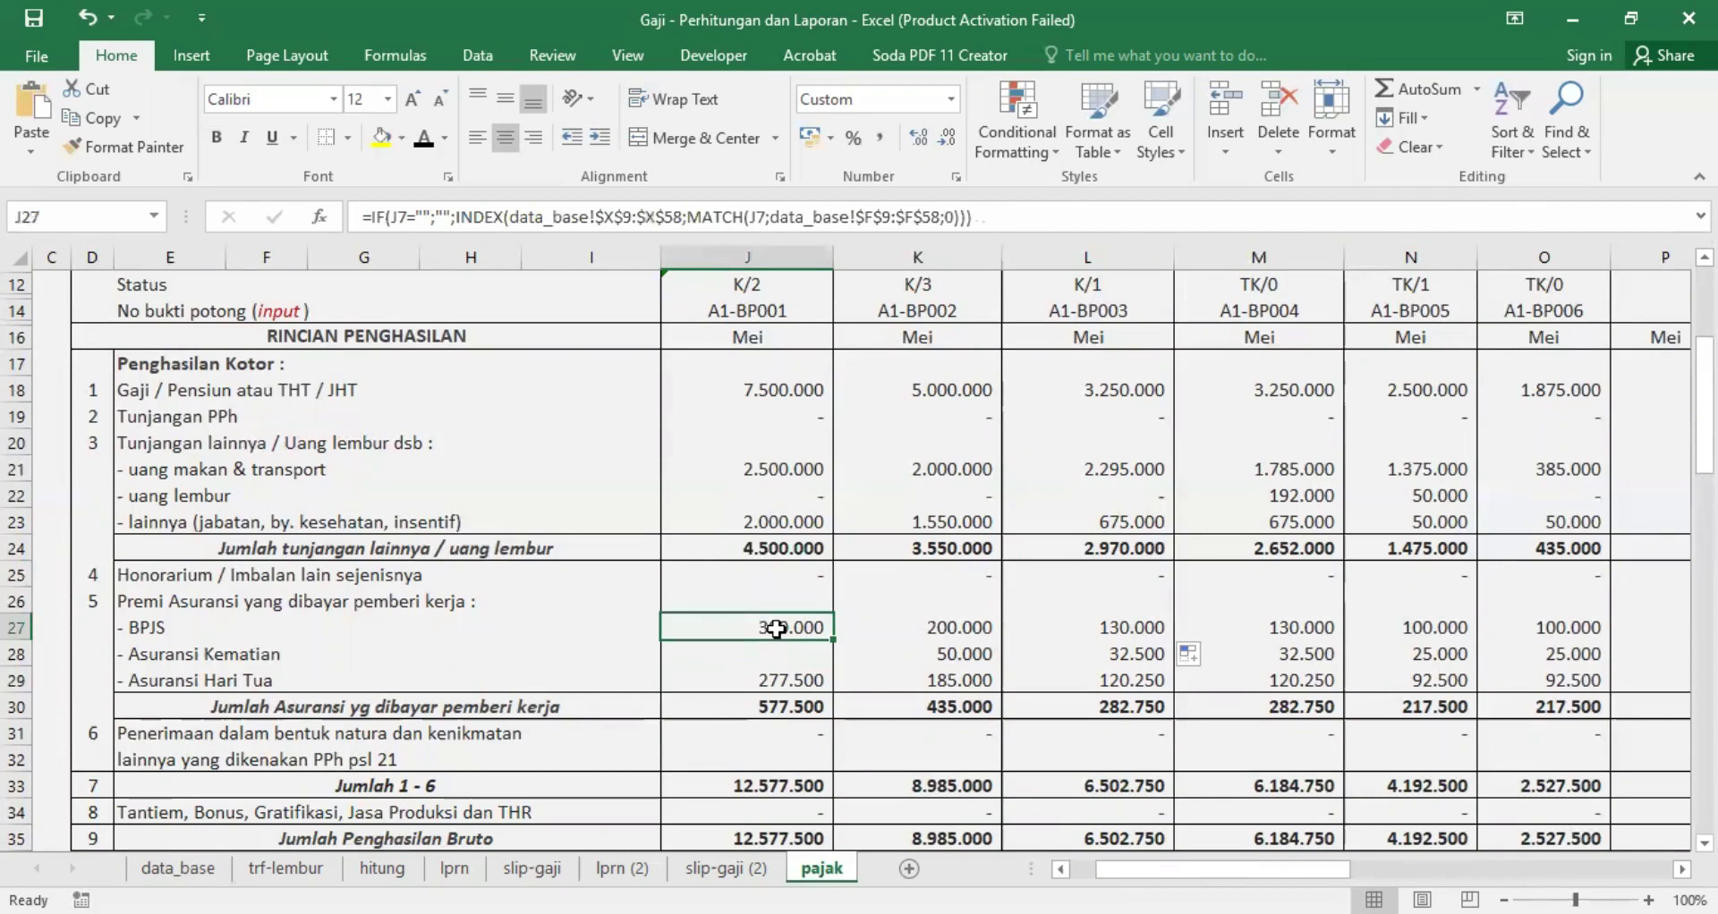
left_click(787, 677)
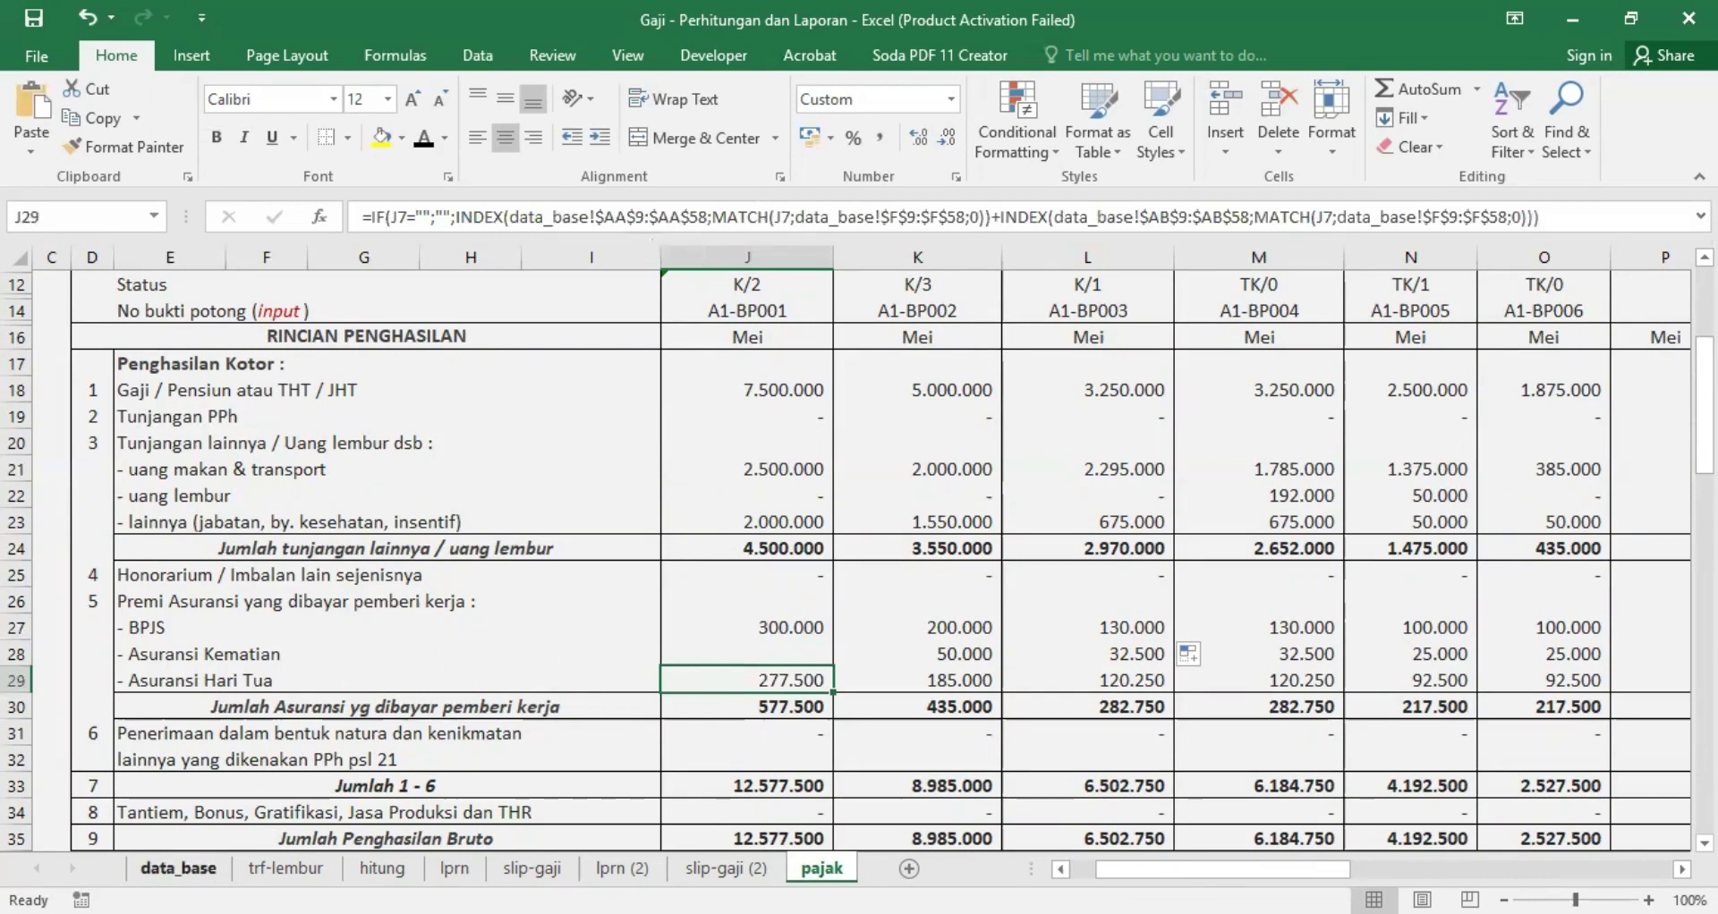
left_click(179, 868)
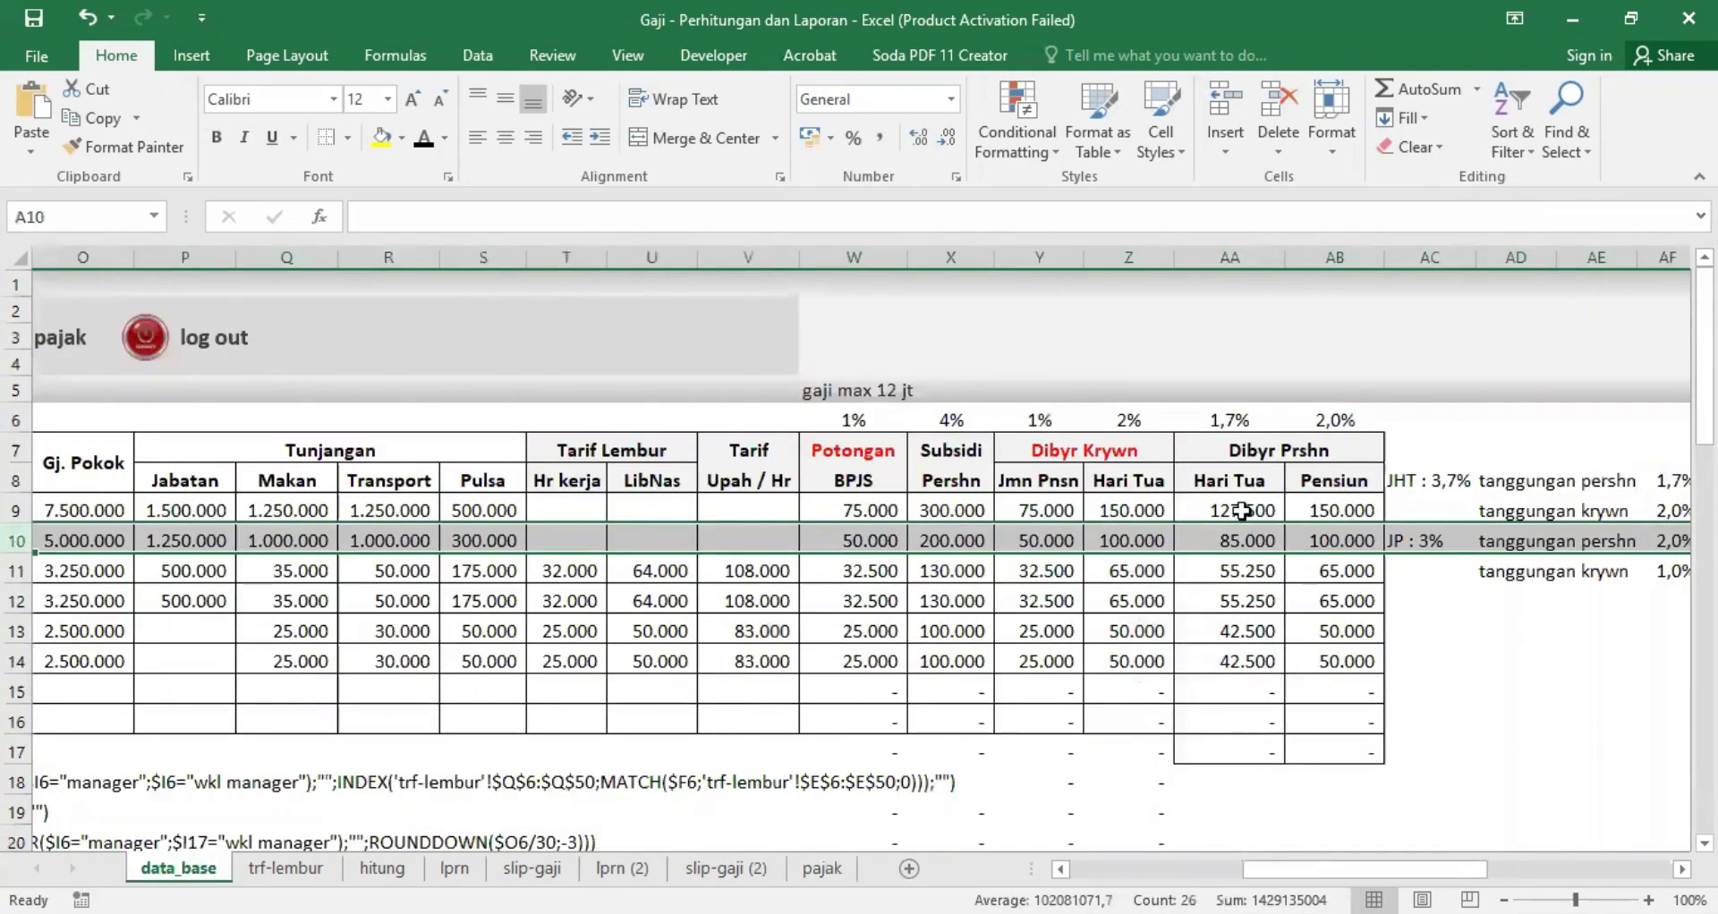
left_click_drag(1365, 868, 1420, 868)
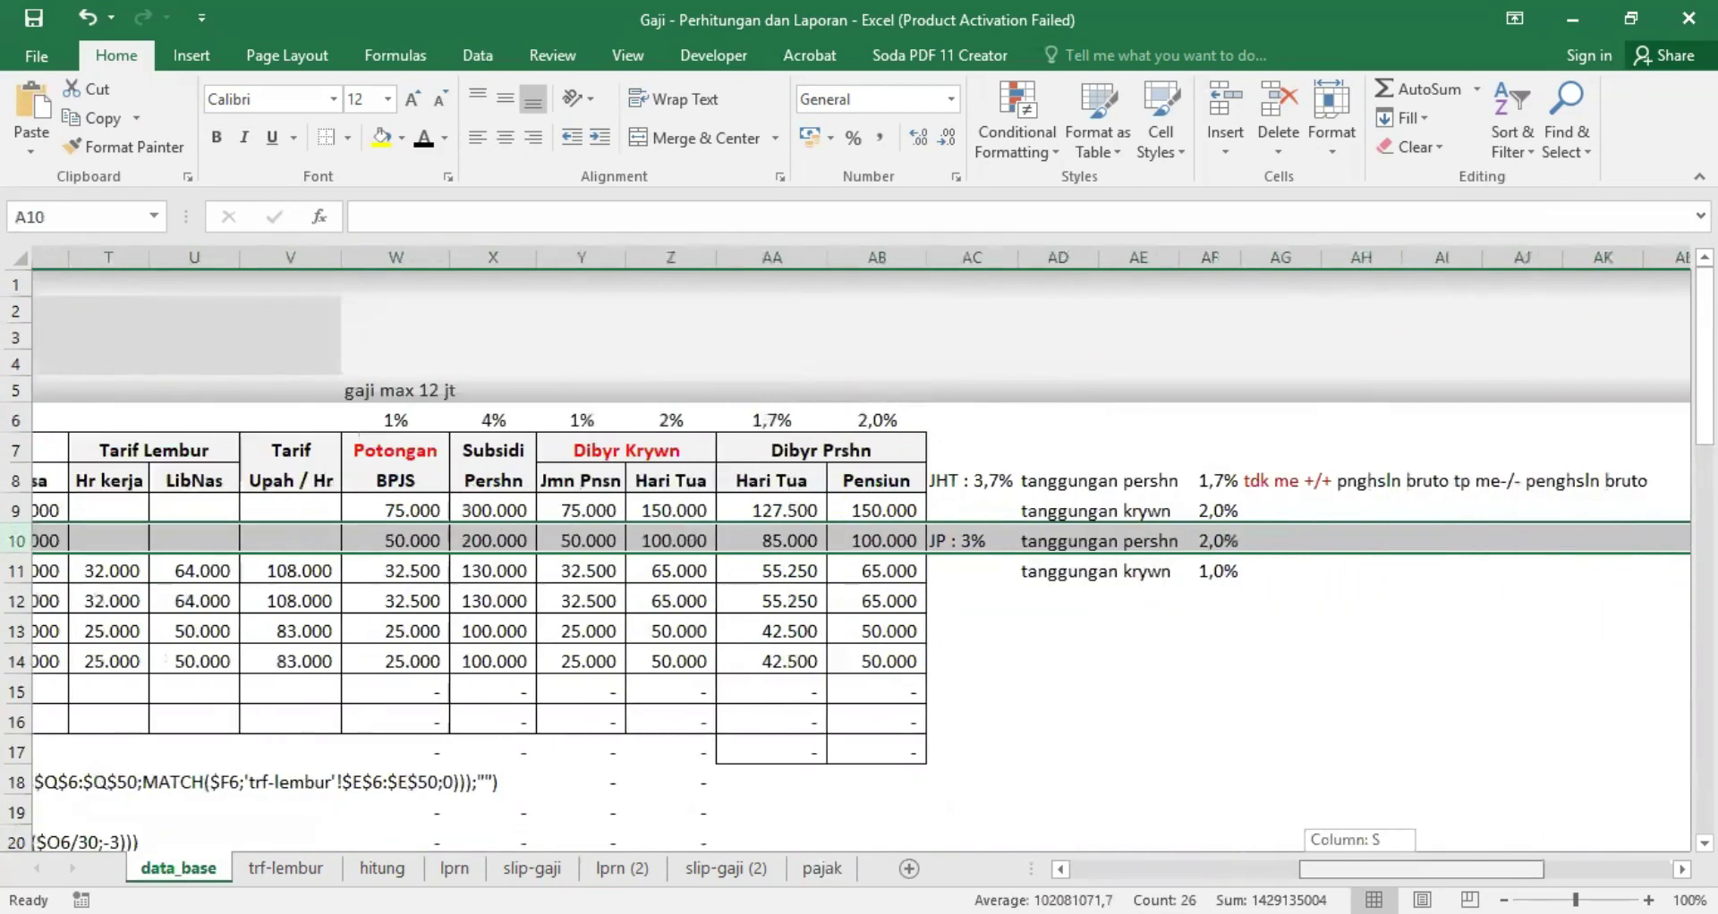
left_click(794, 600)
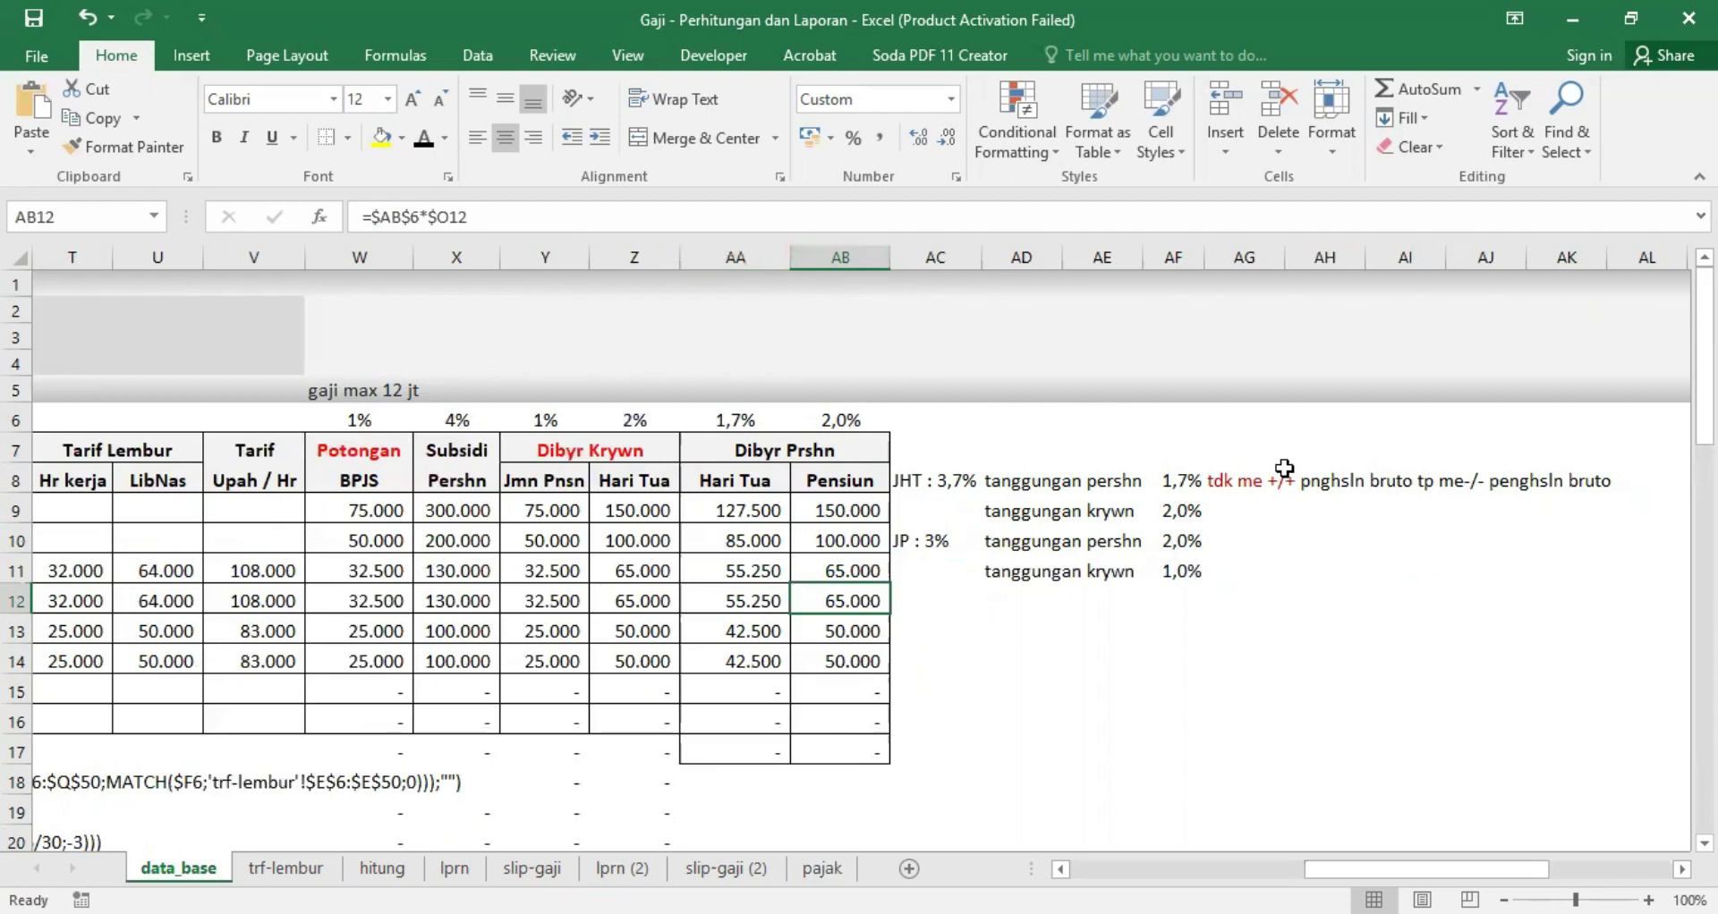
left_click(819, 868)
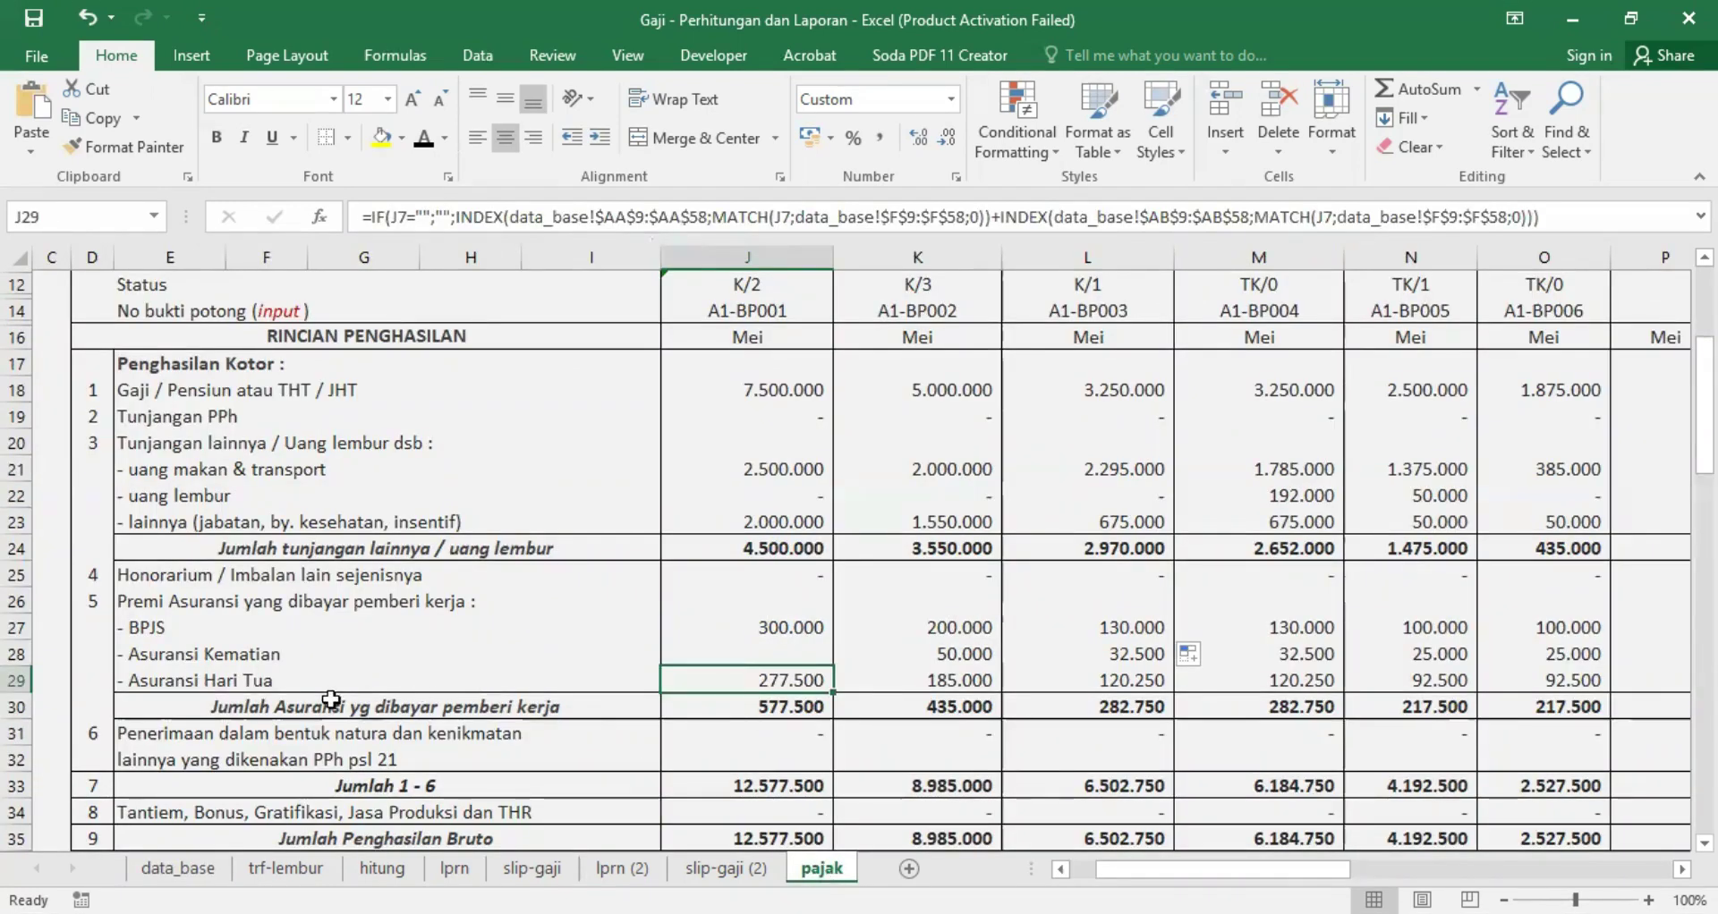
left_click(215, 684)
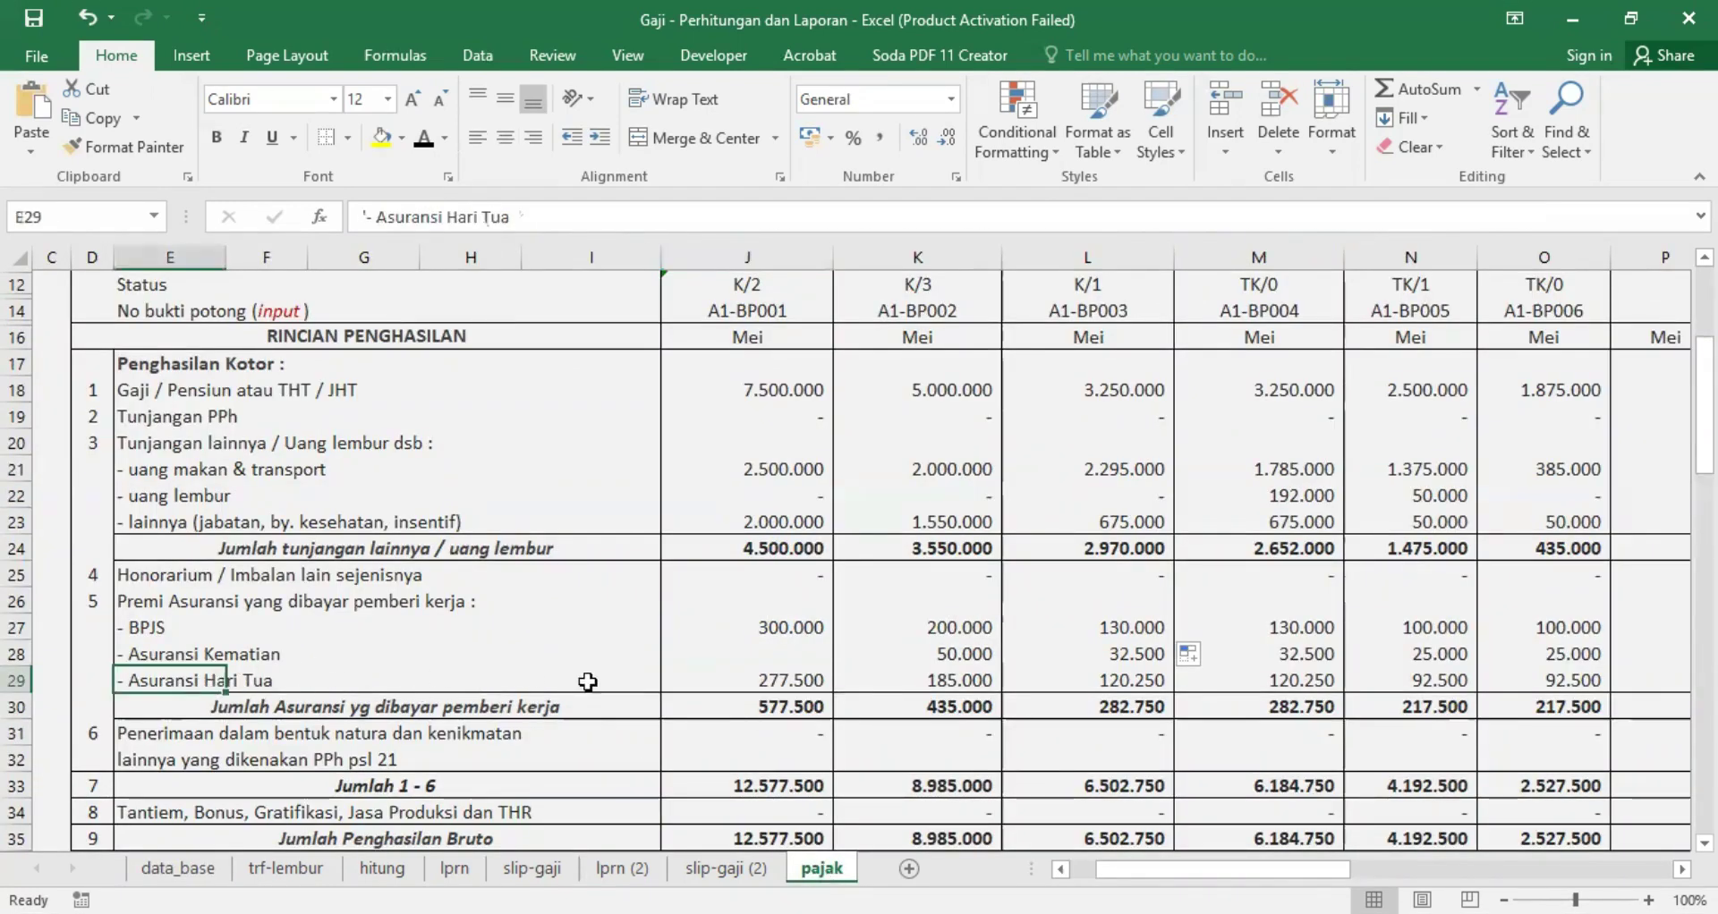
left_click(784, 672)
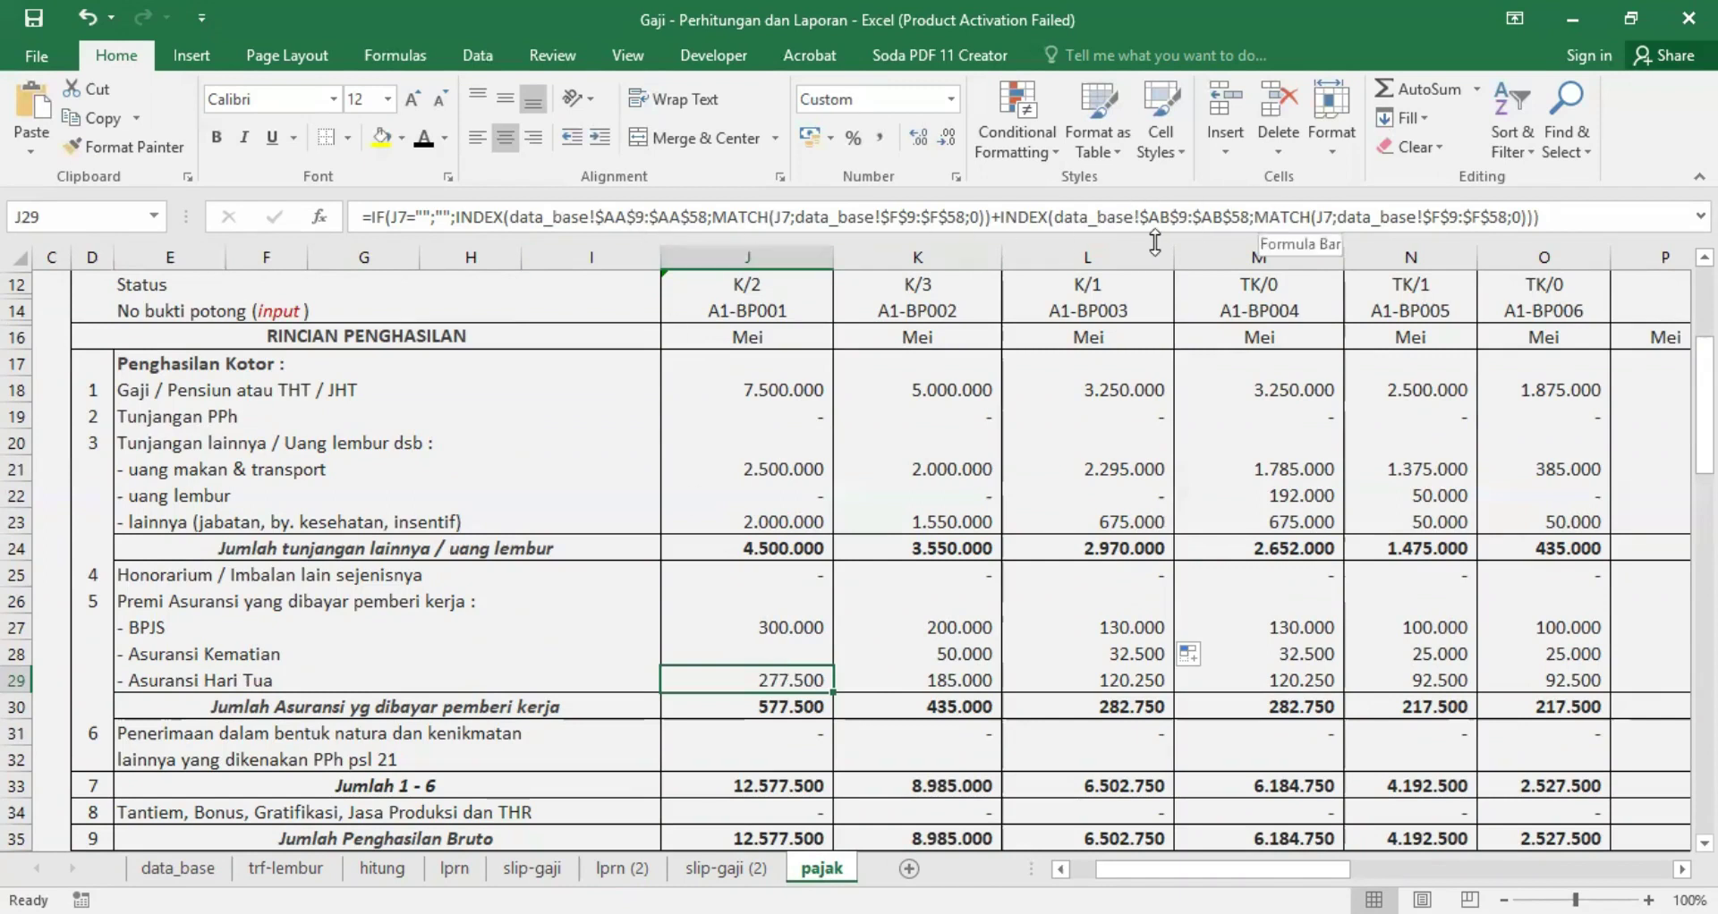
left_click(178, 867)
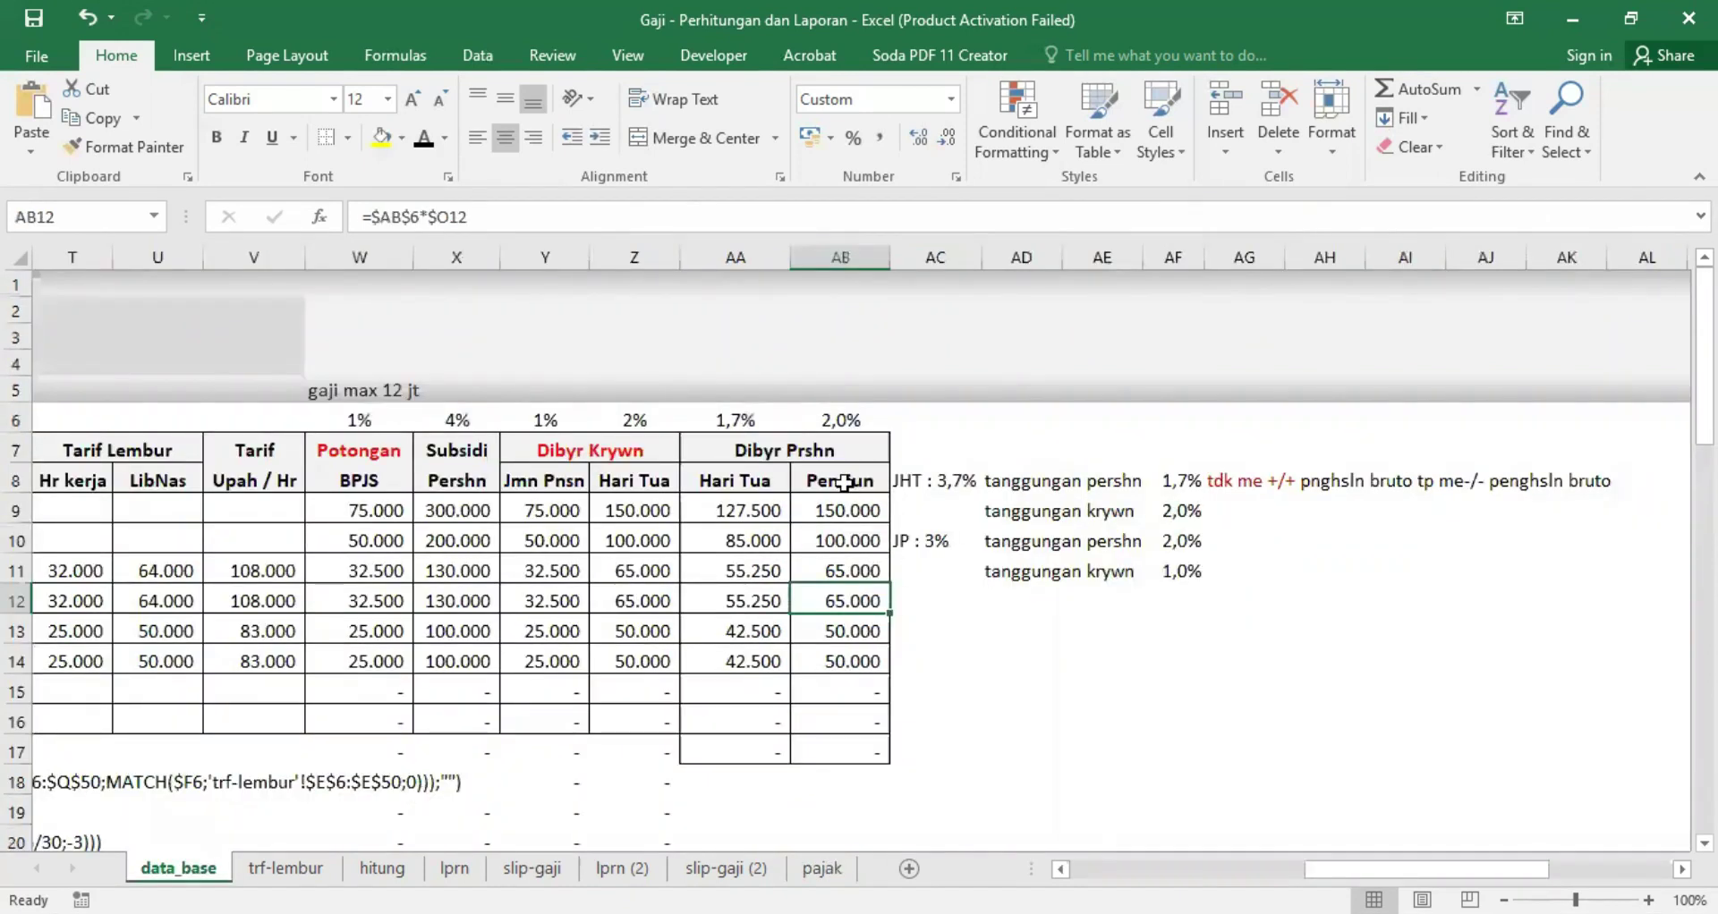
left_click(851, 483)
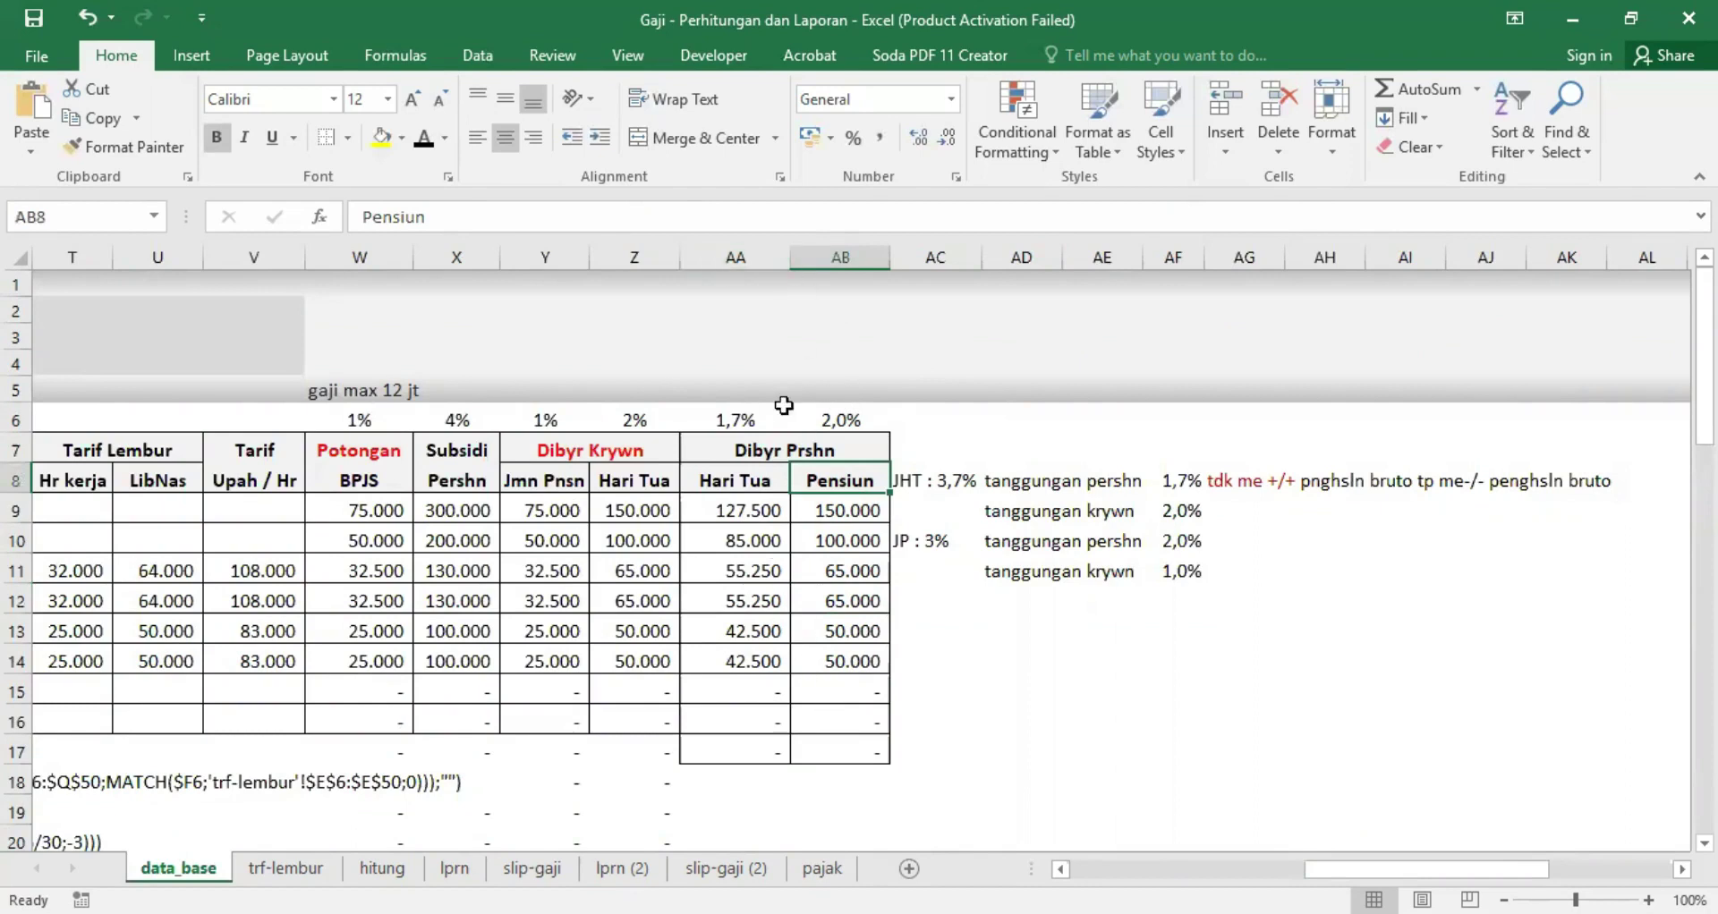
left_click(729, 255)
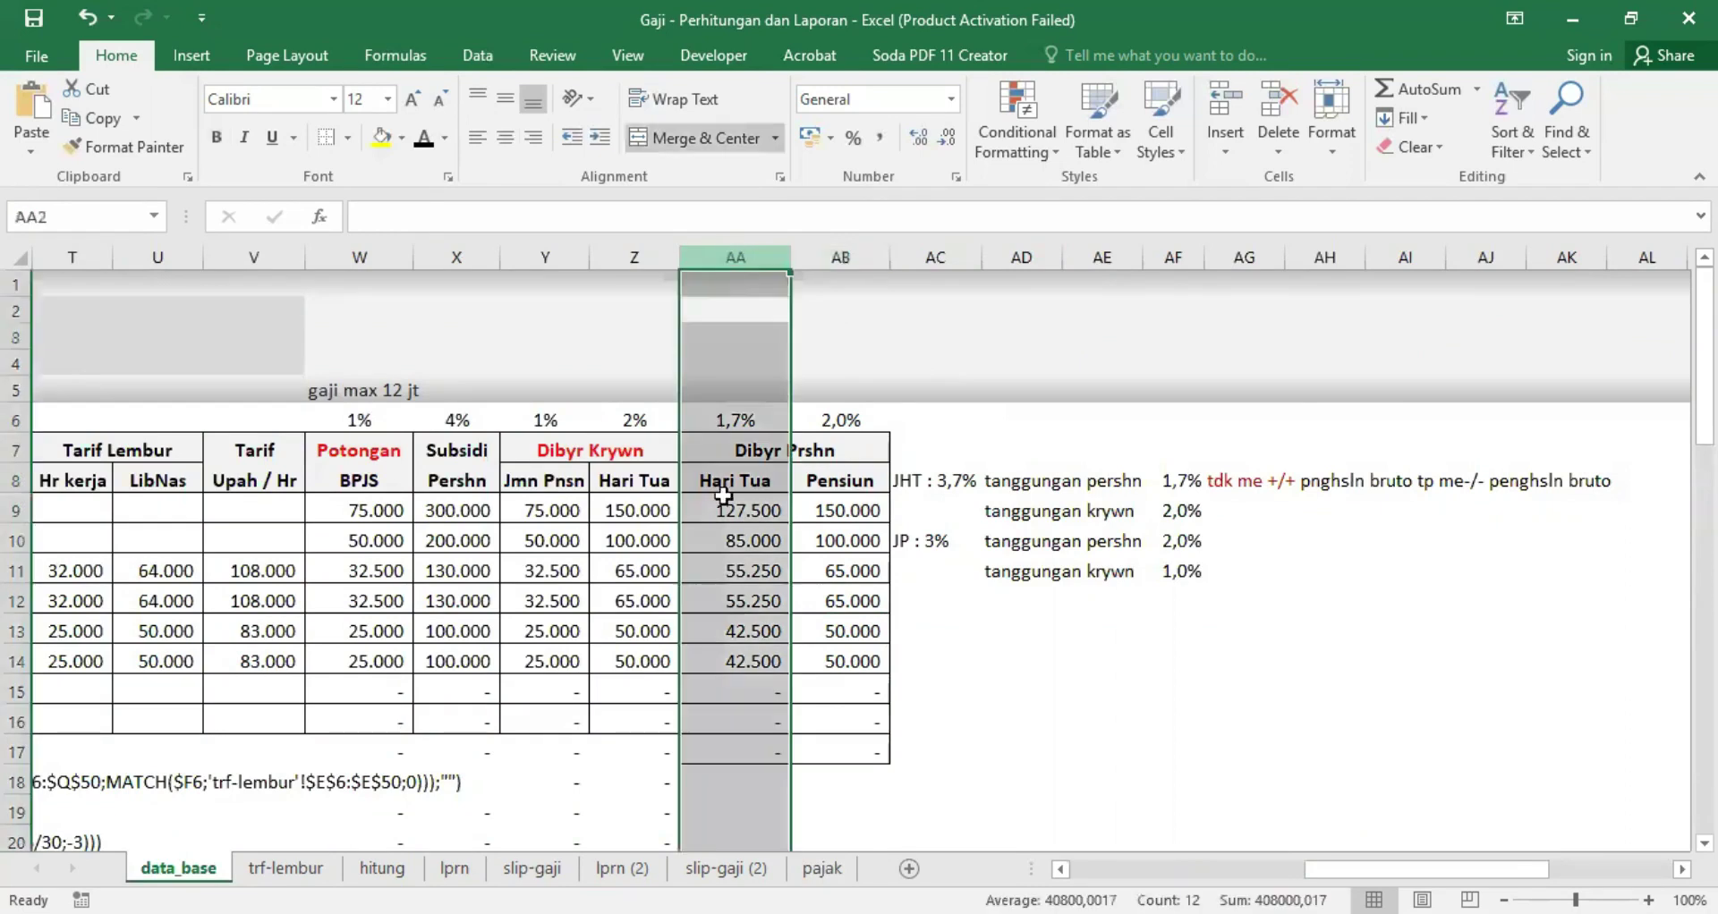
left_click(821, 868)
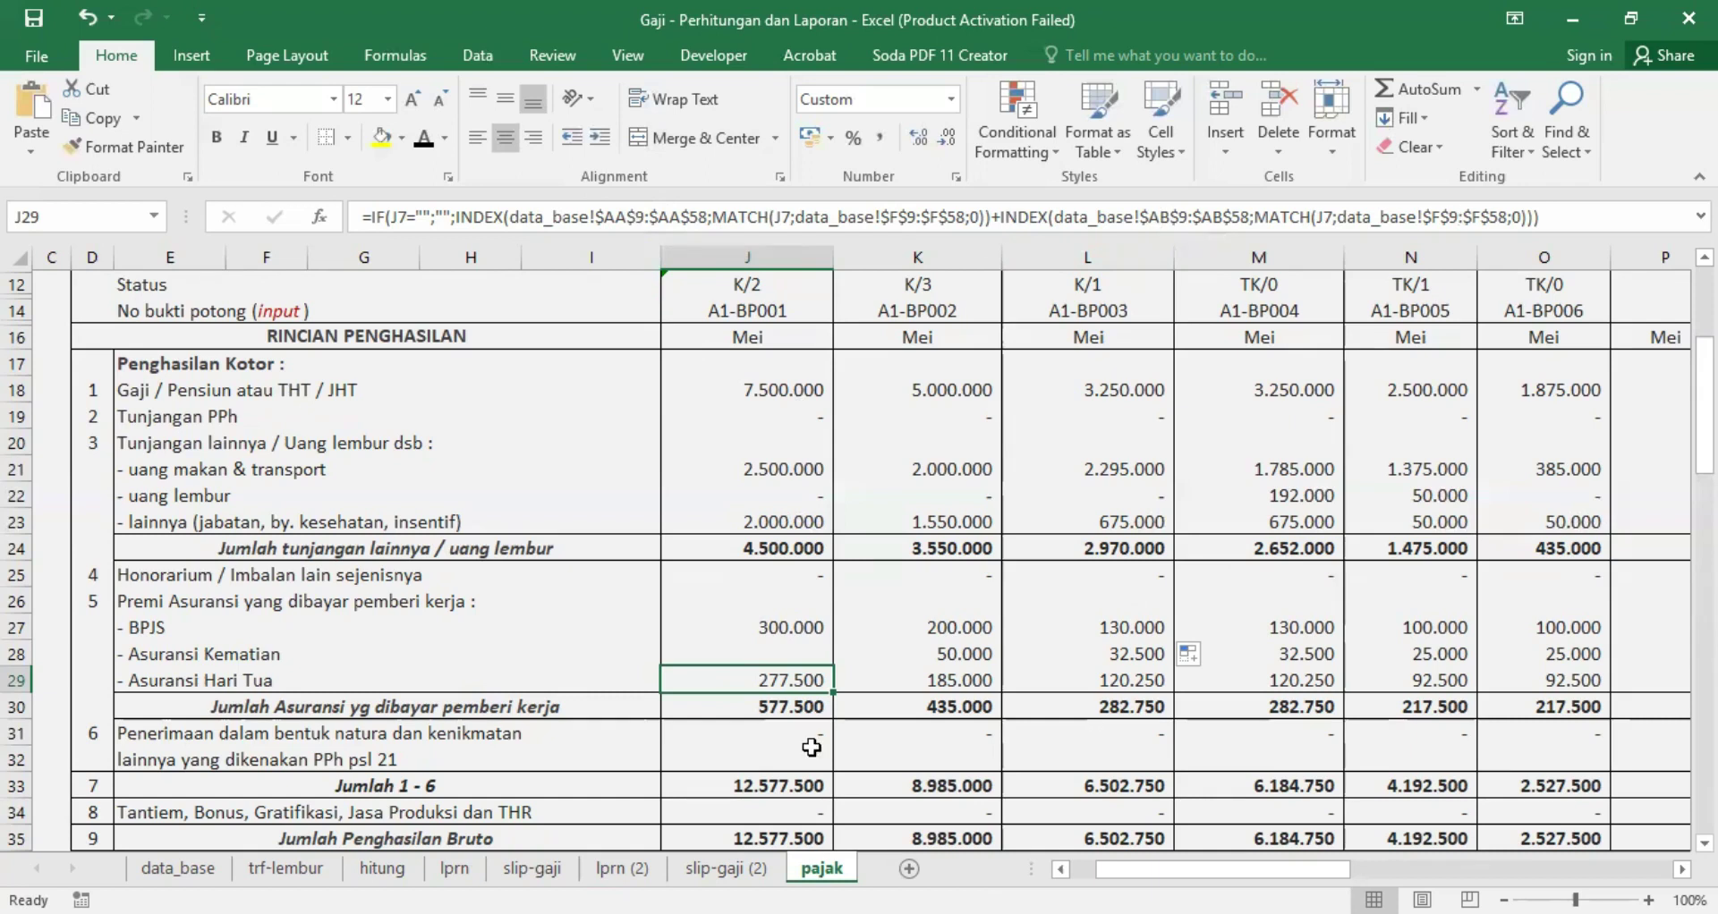
left_click(776, 702)
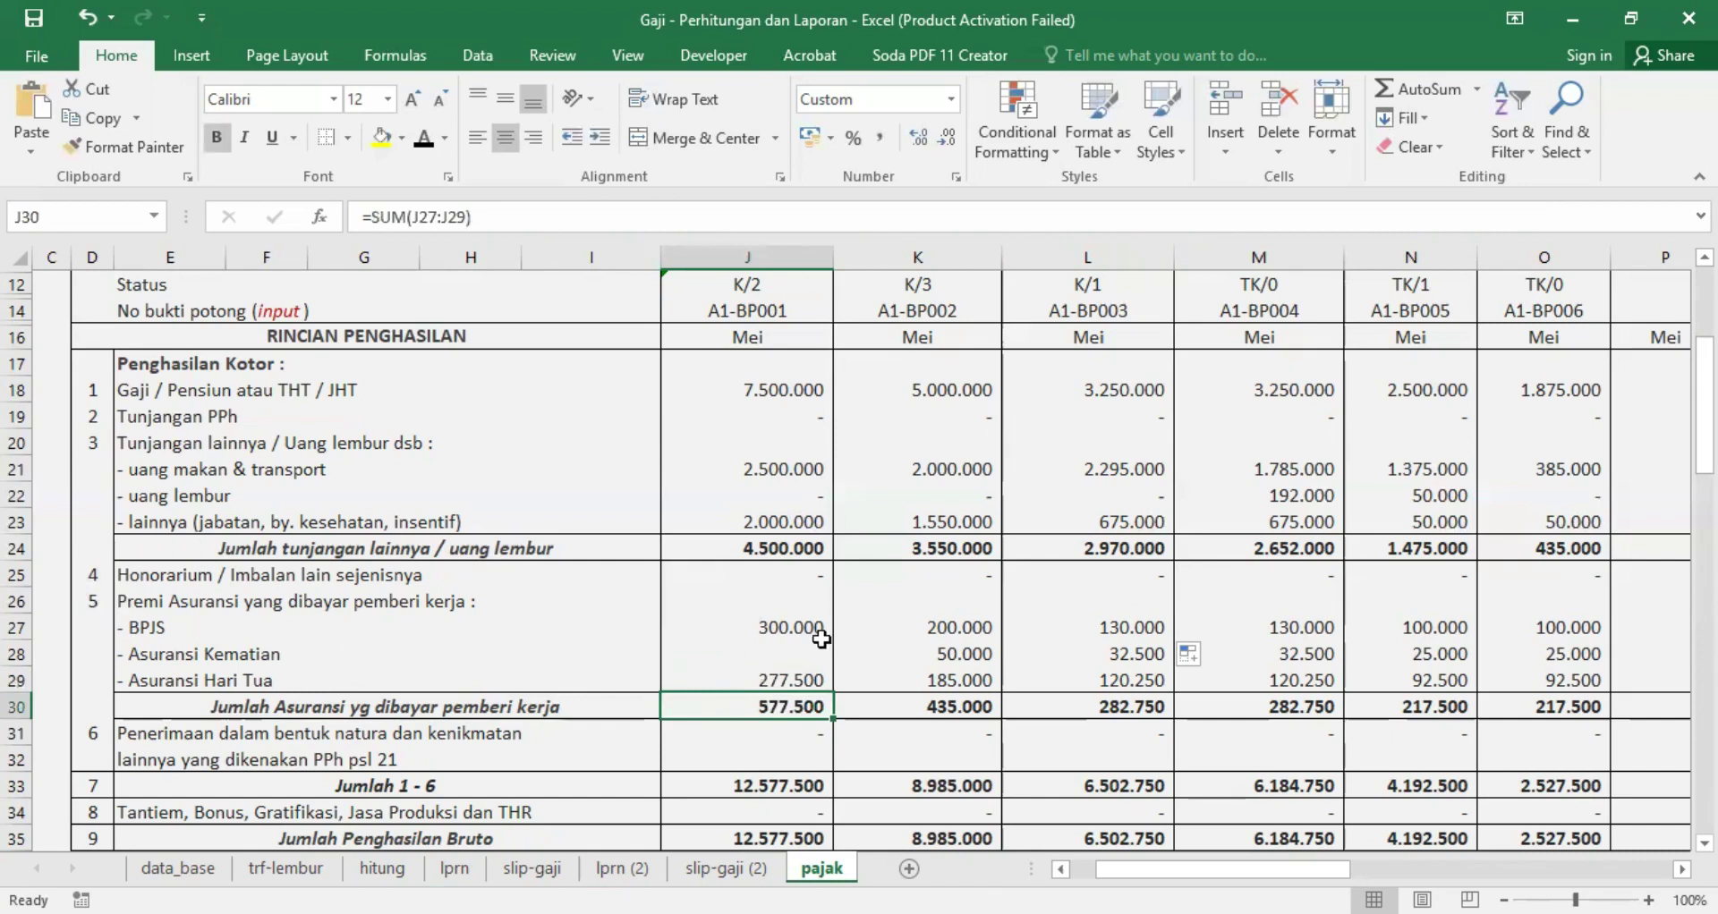
scroll(890, 649, "down", 1)
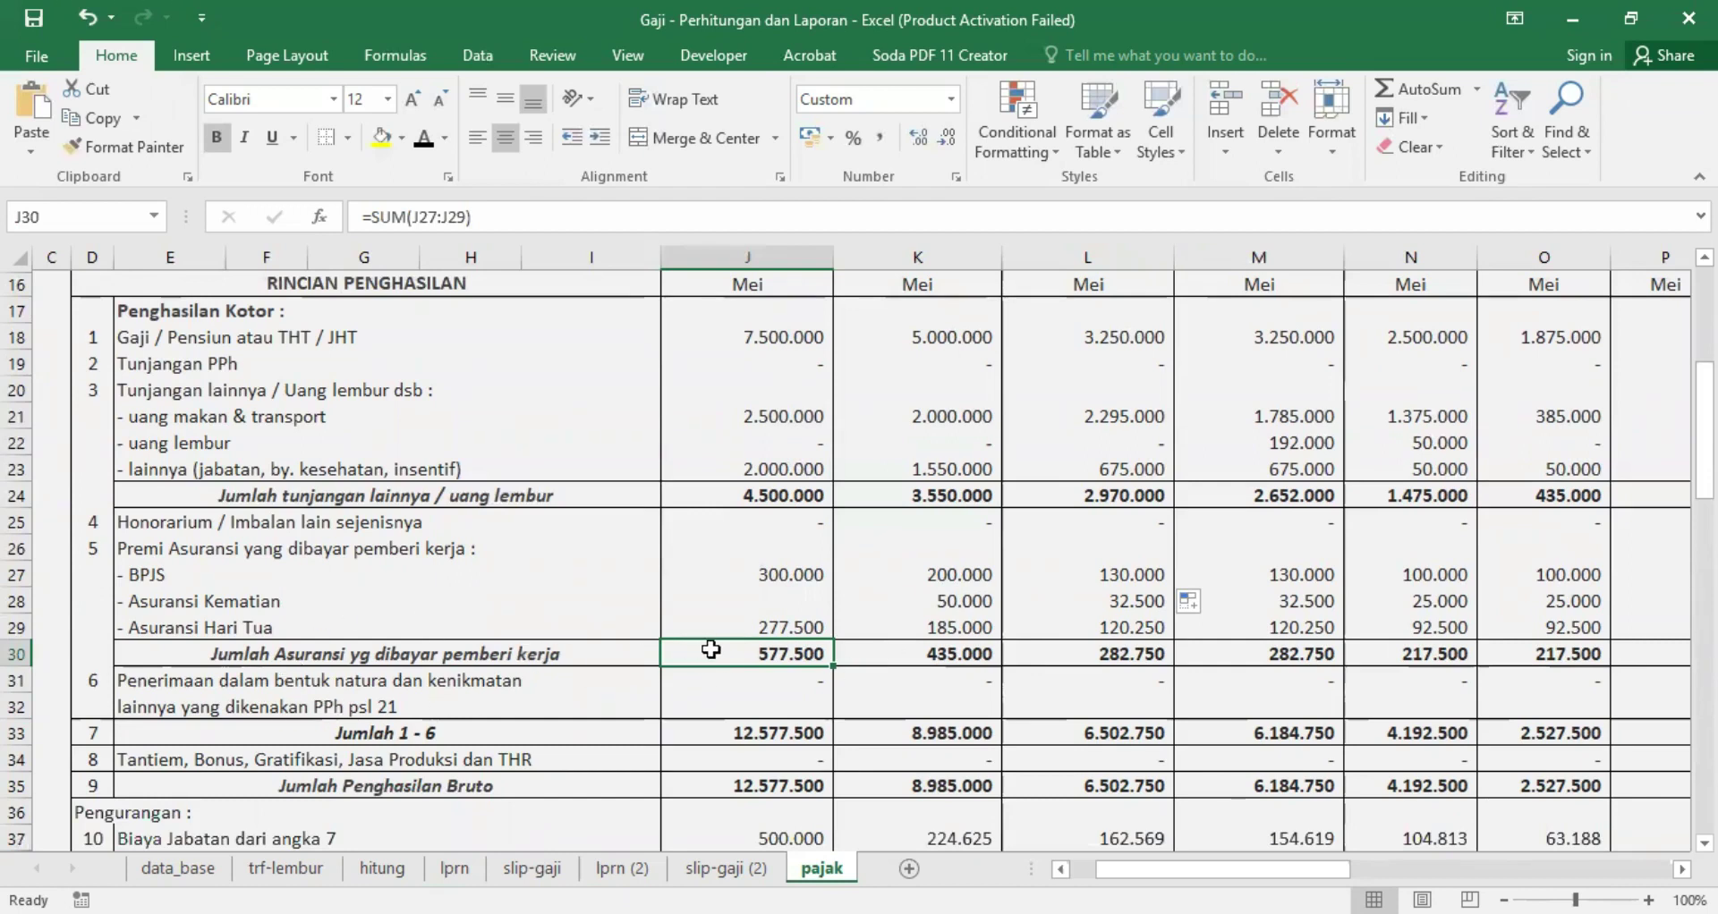
left_click(91, 549)
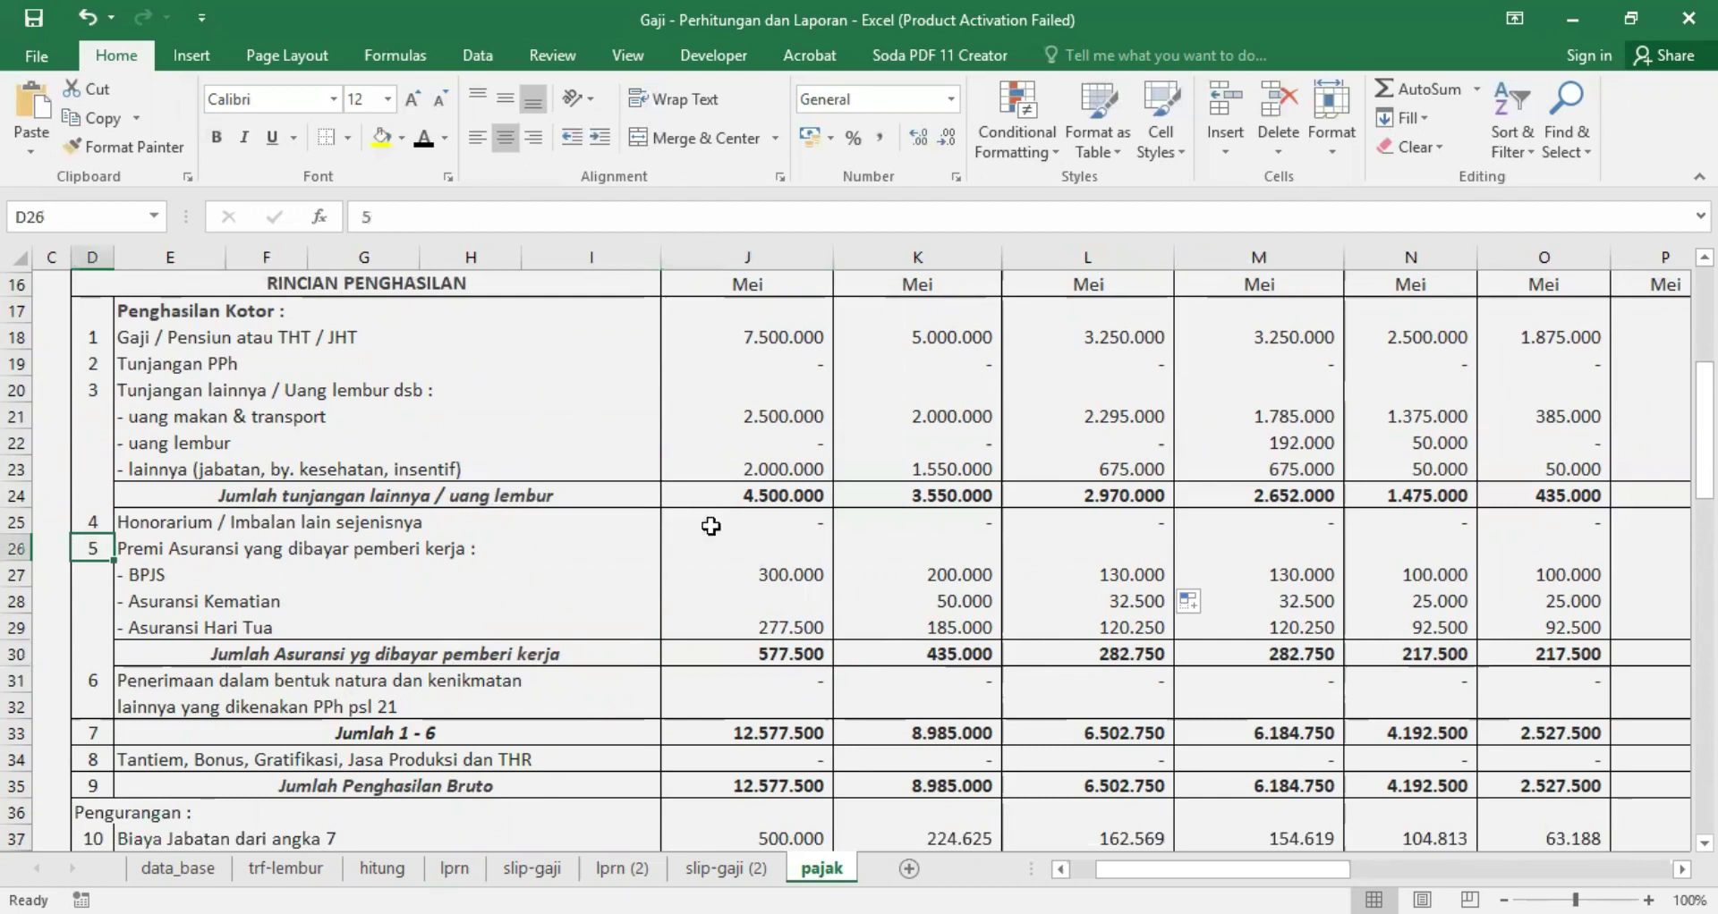
left_click(784, 650)
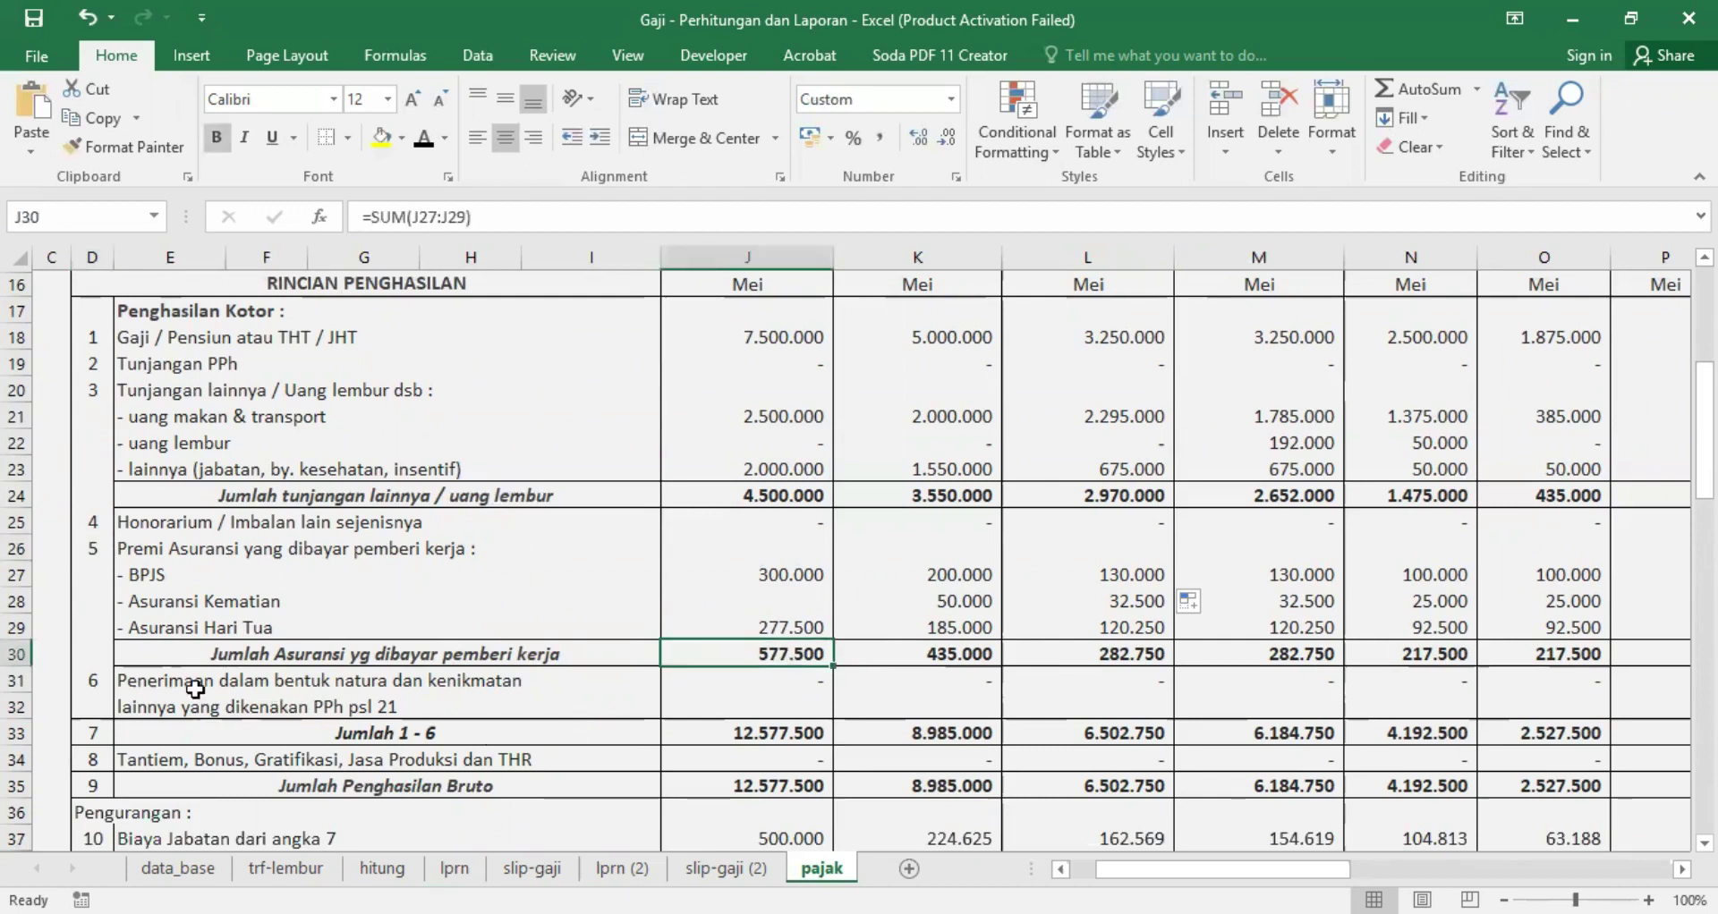
left_click(802, 680)
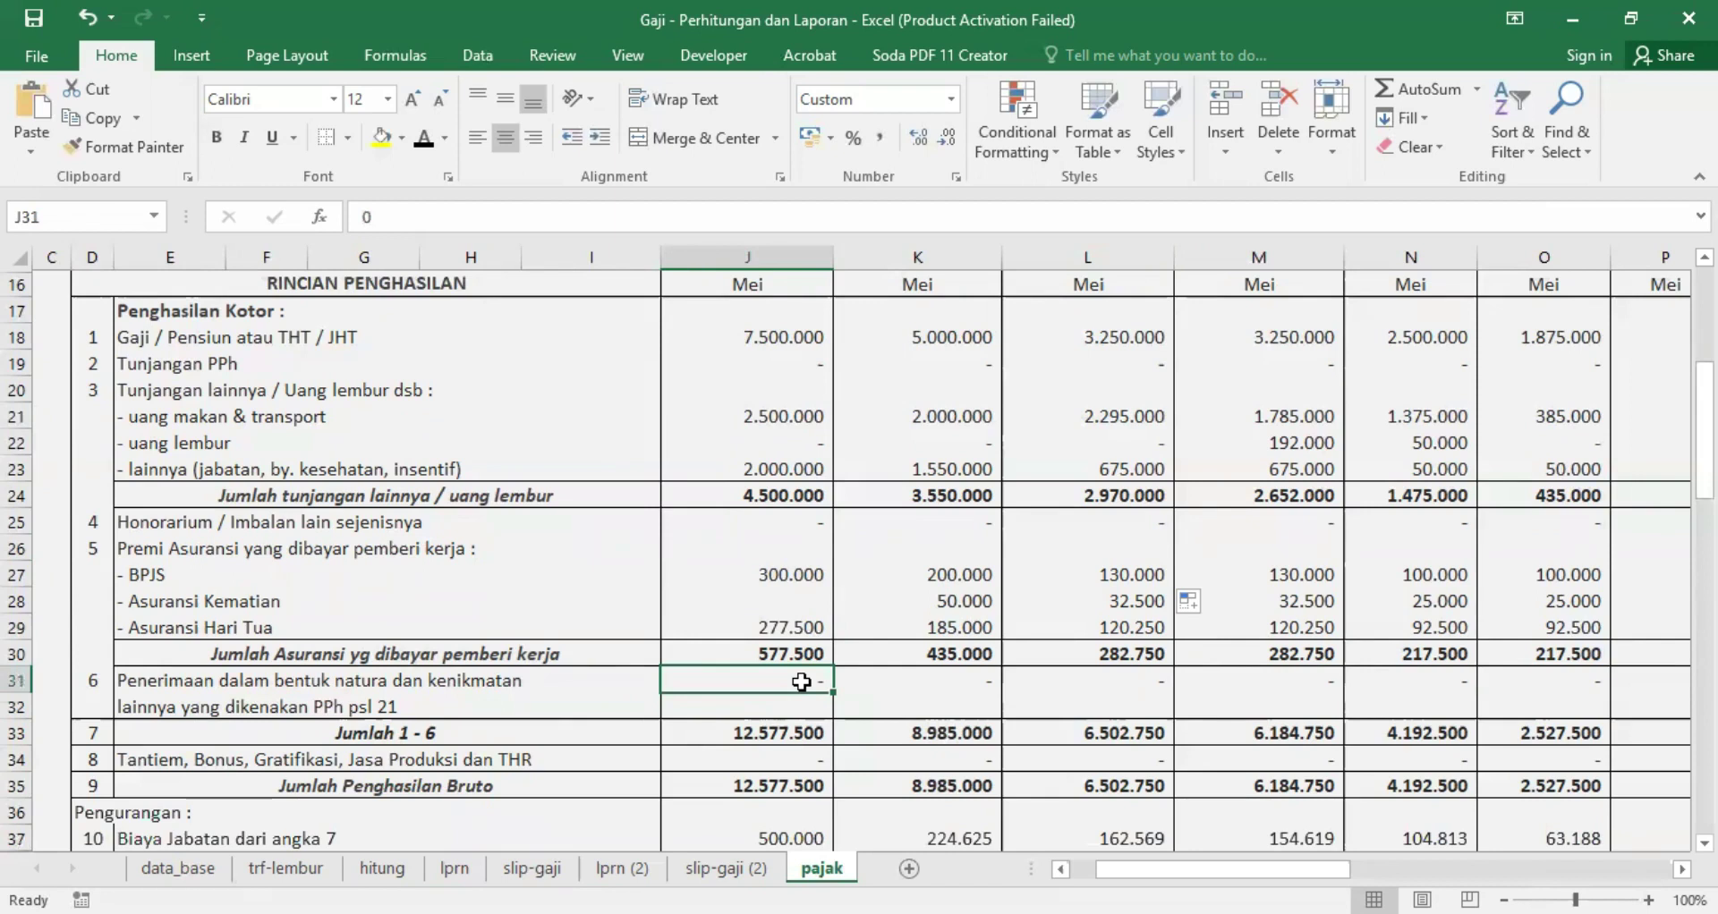
left_click(796, 414)
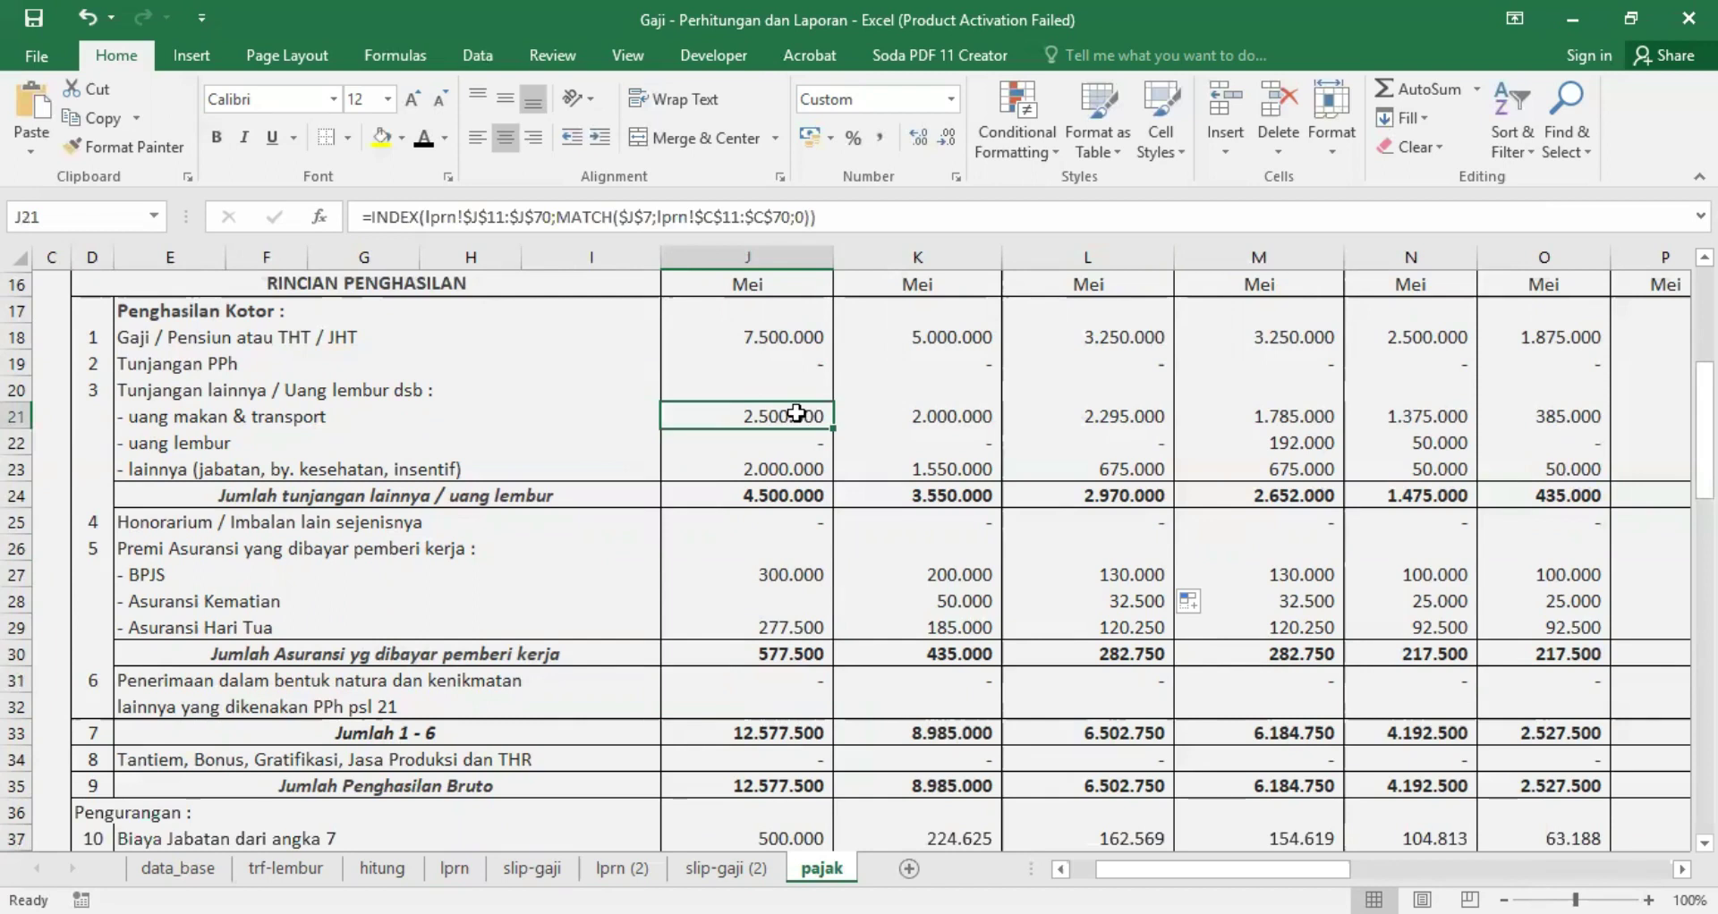
left_click(789, 691)
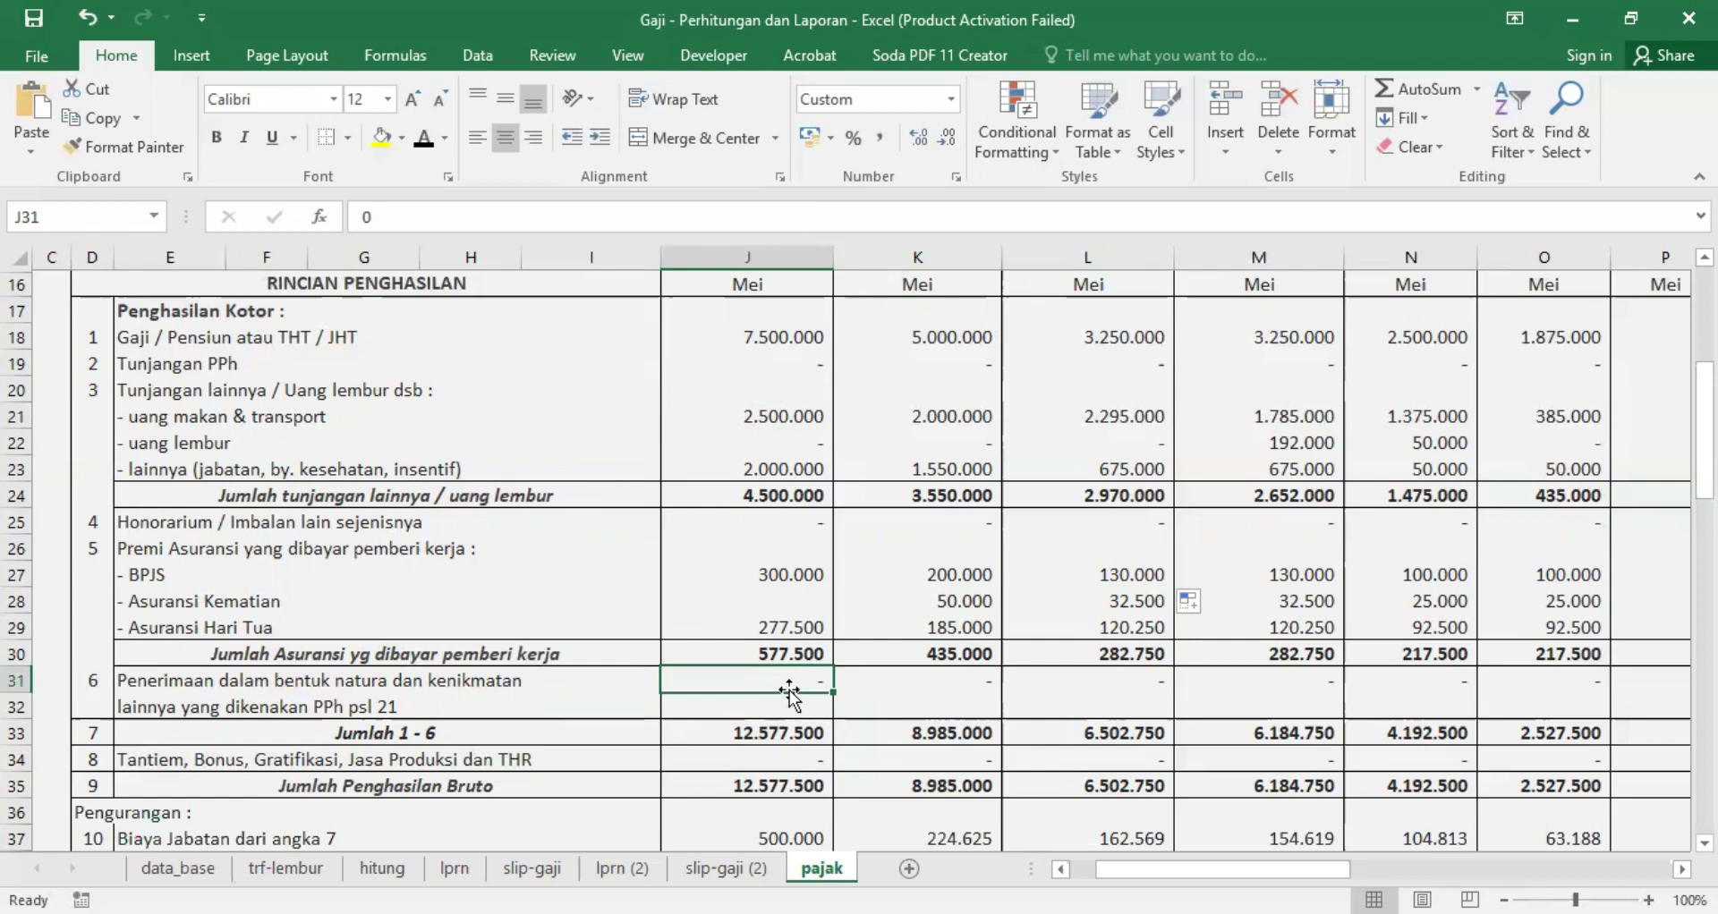
left_click(781, 416)
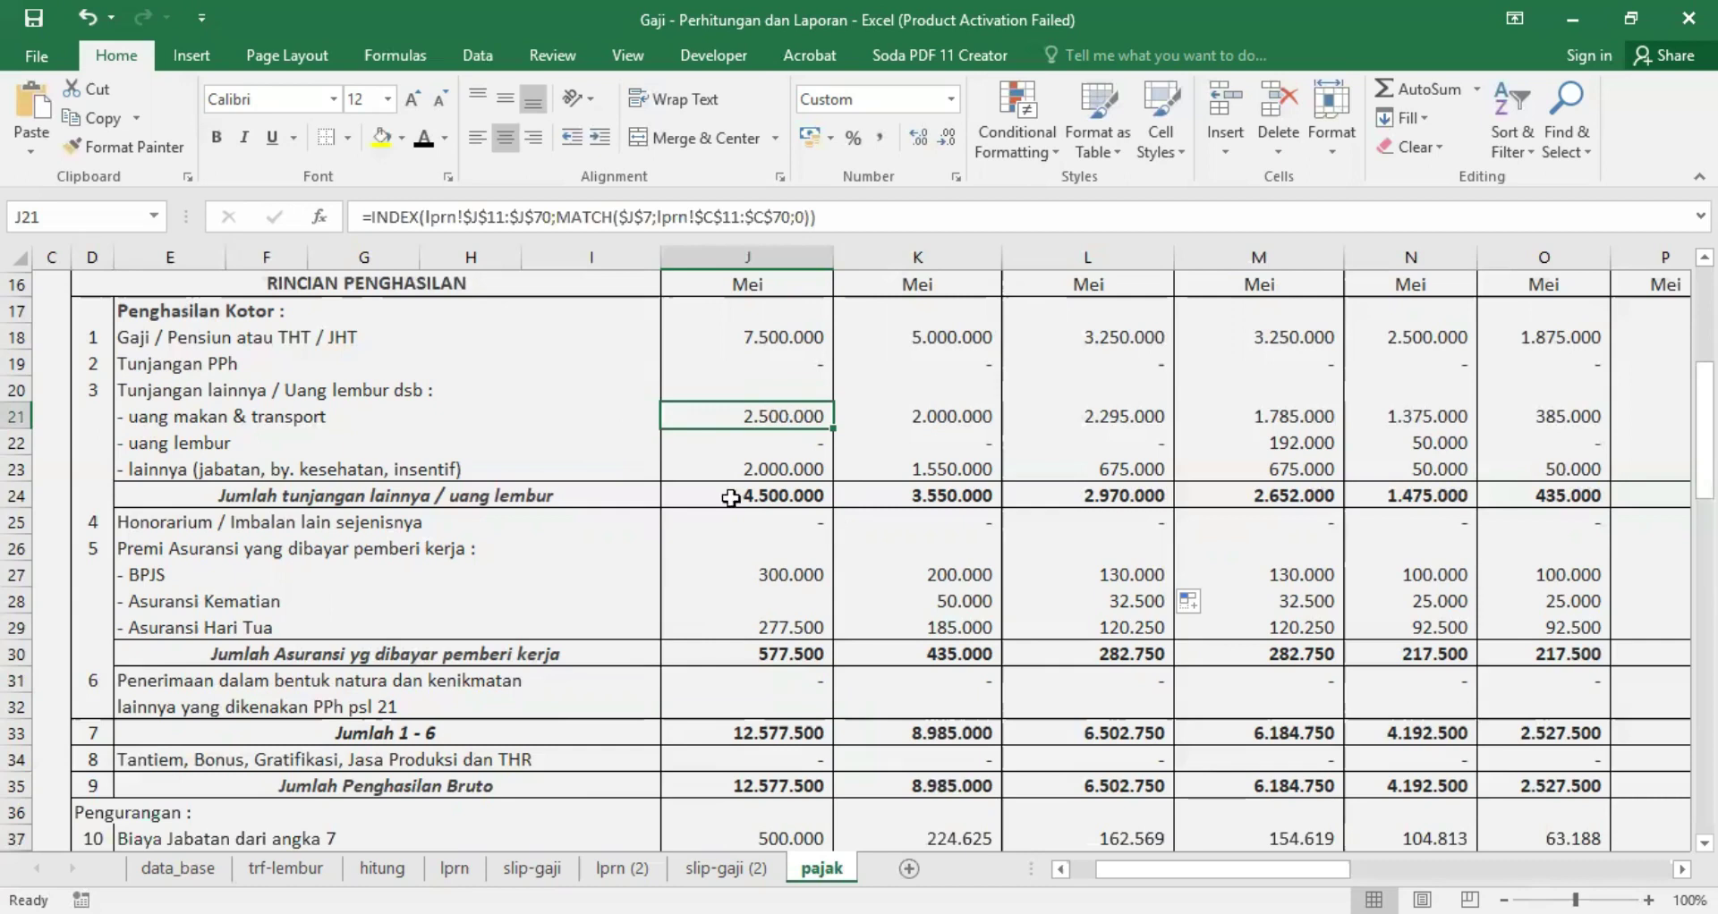
left_click(793, 684)
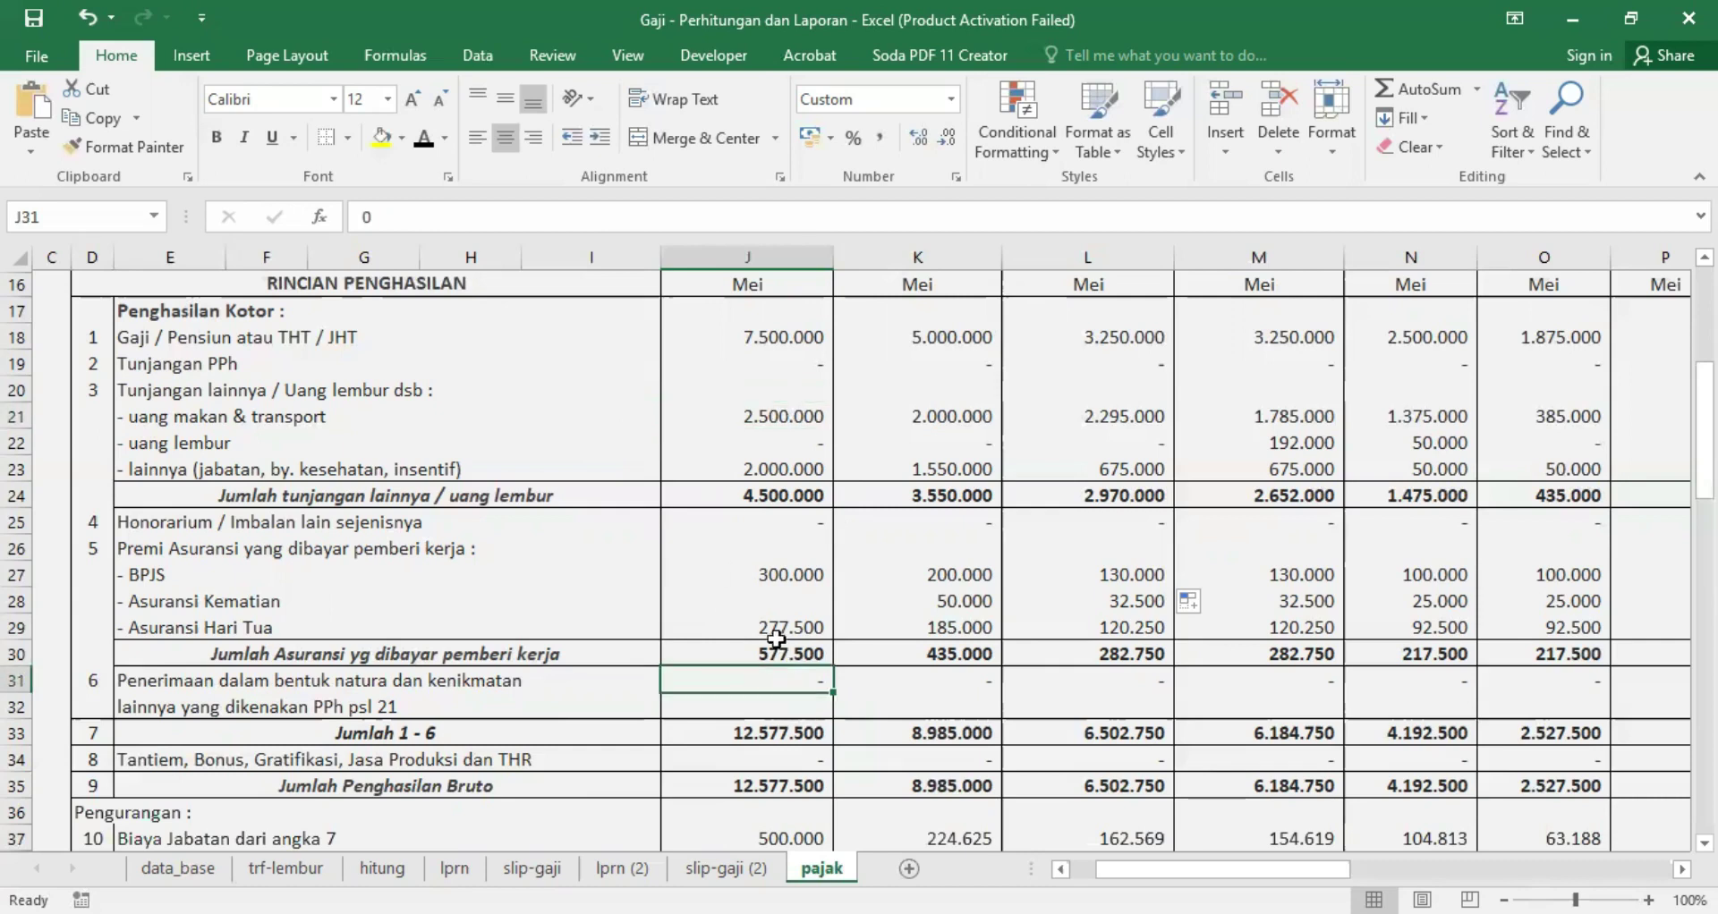
left_click(787, 416)
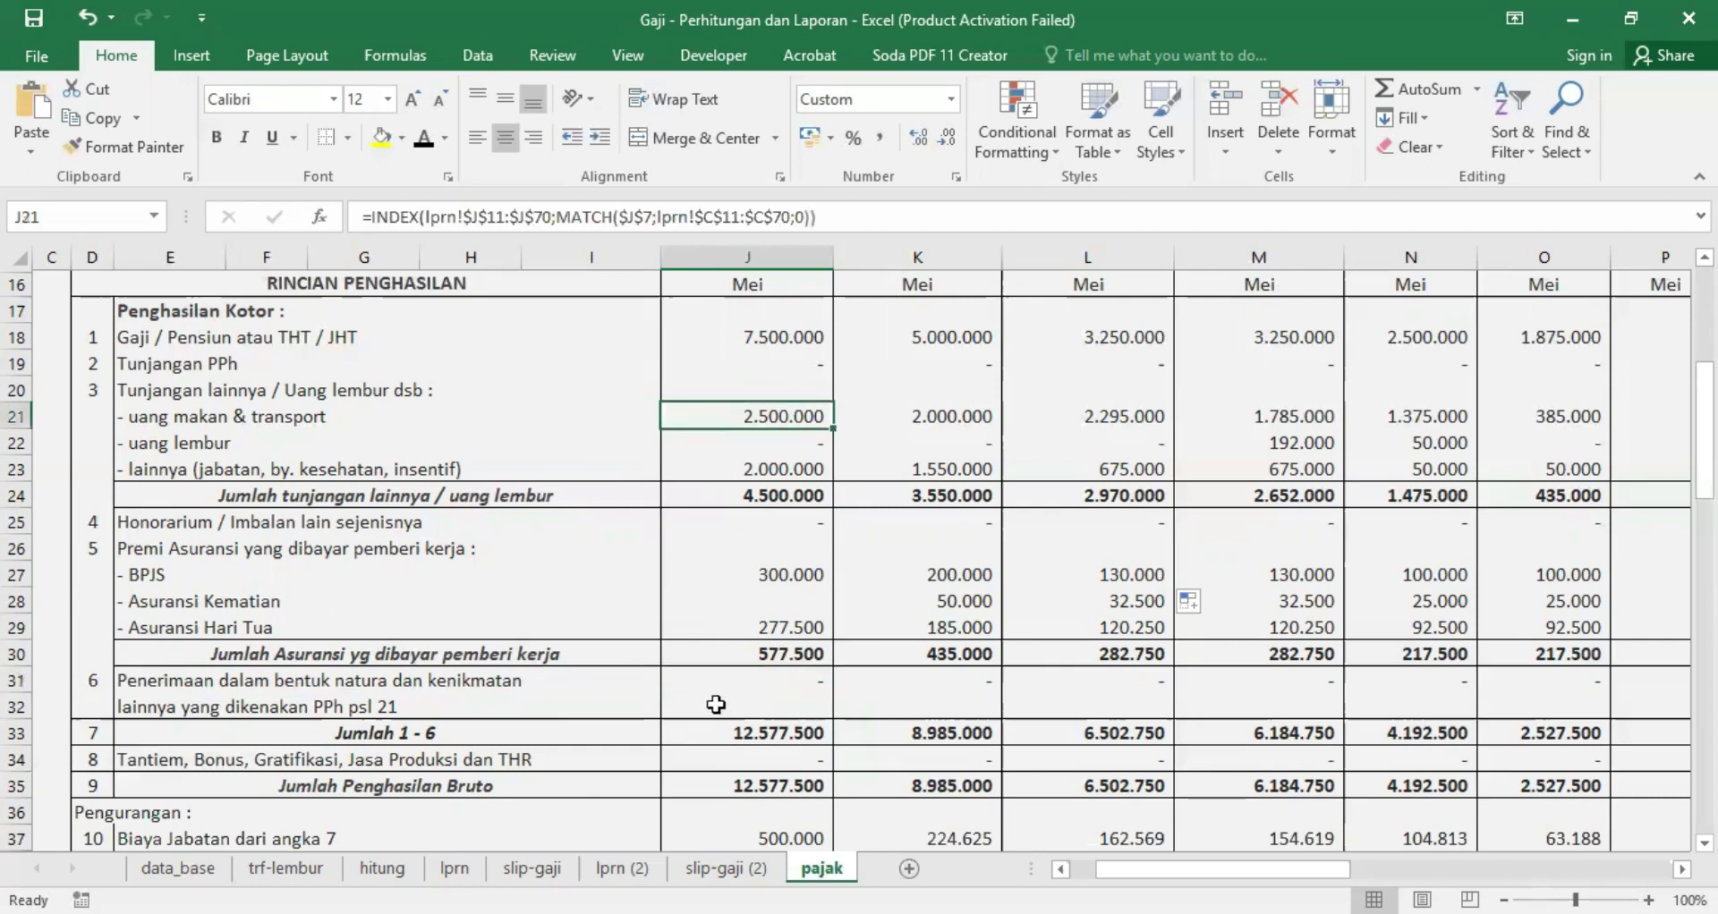
left_click(782, 679)
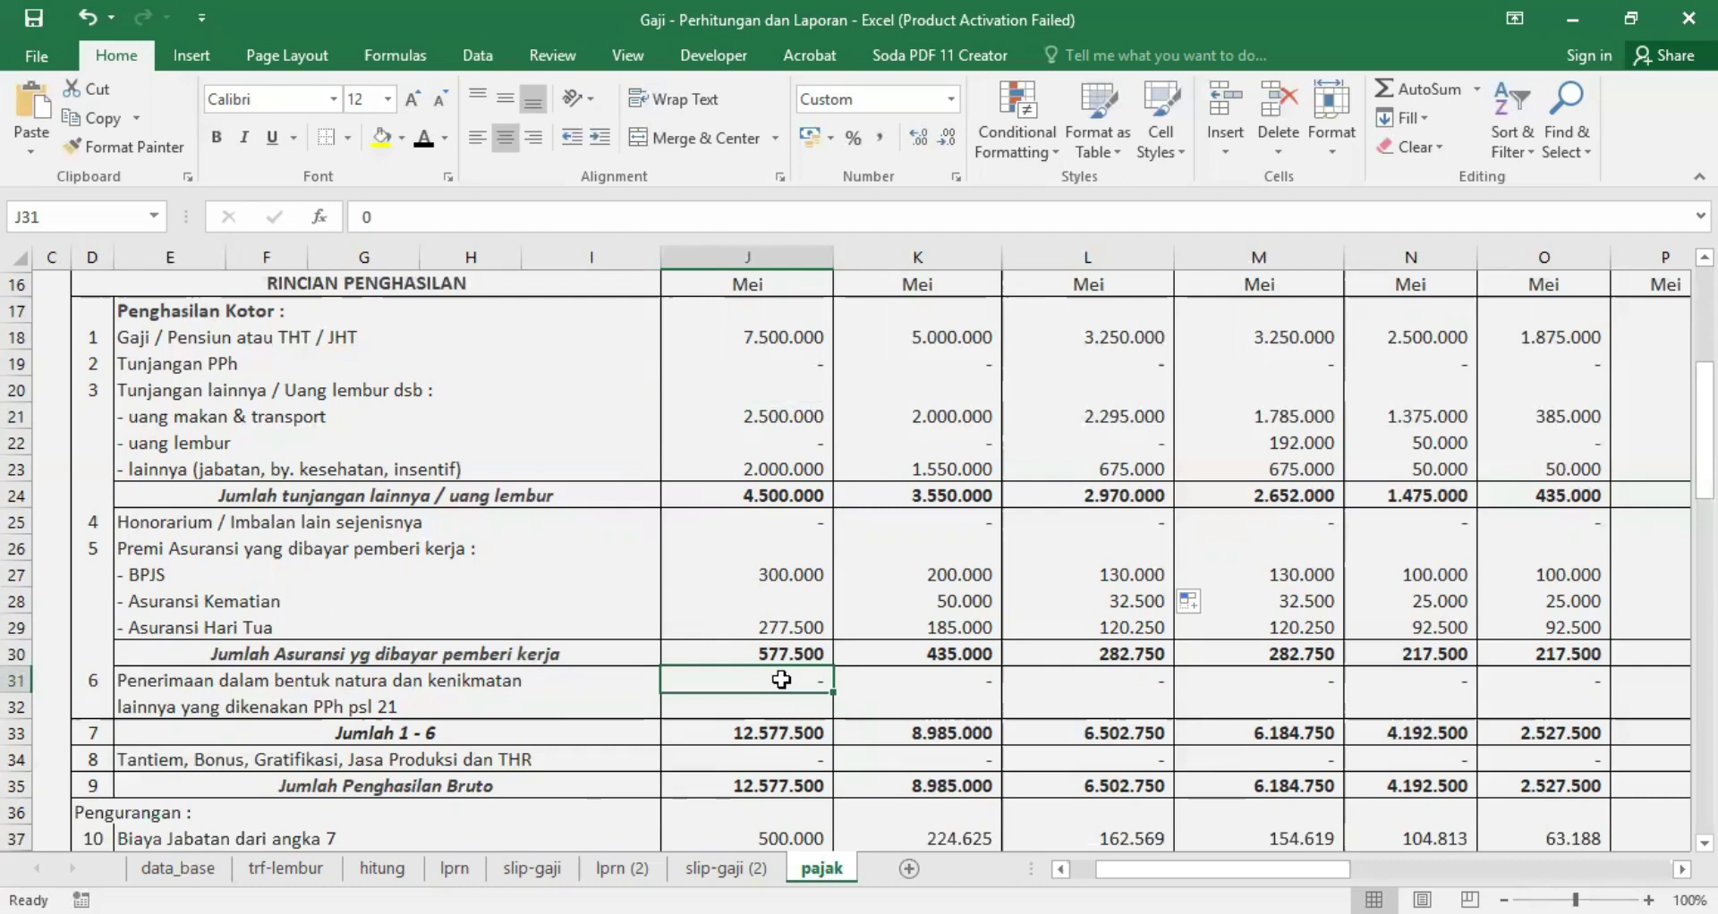
left_click(760, 730)
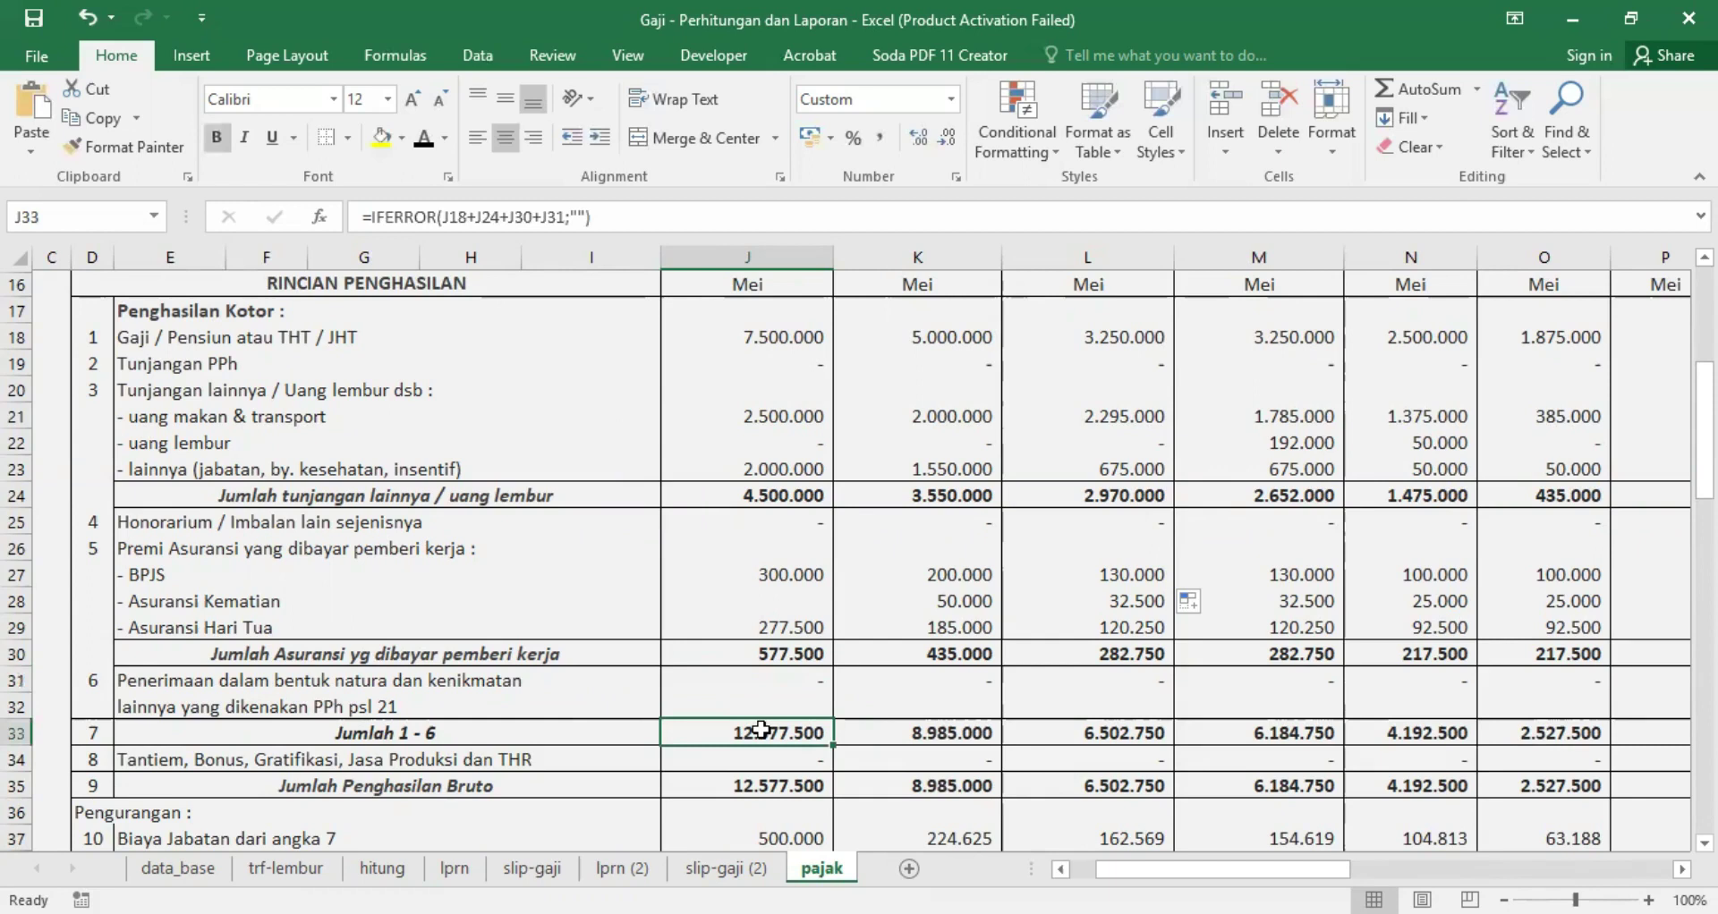
left_click_drag(766, 335, 753, 669)
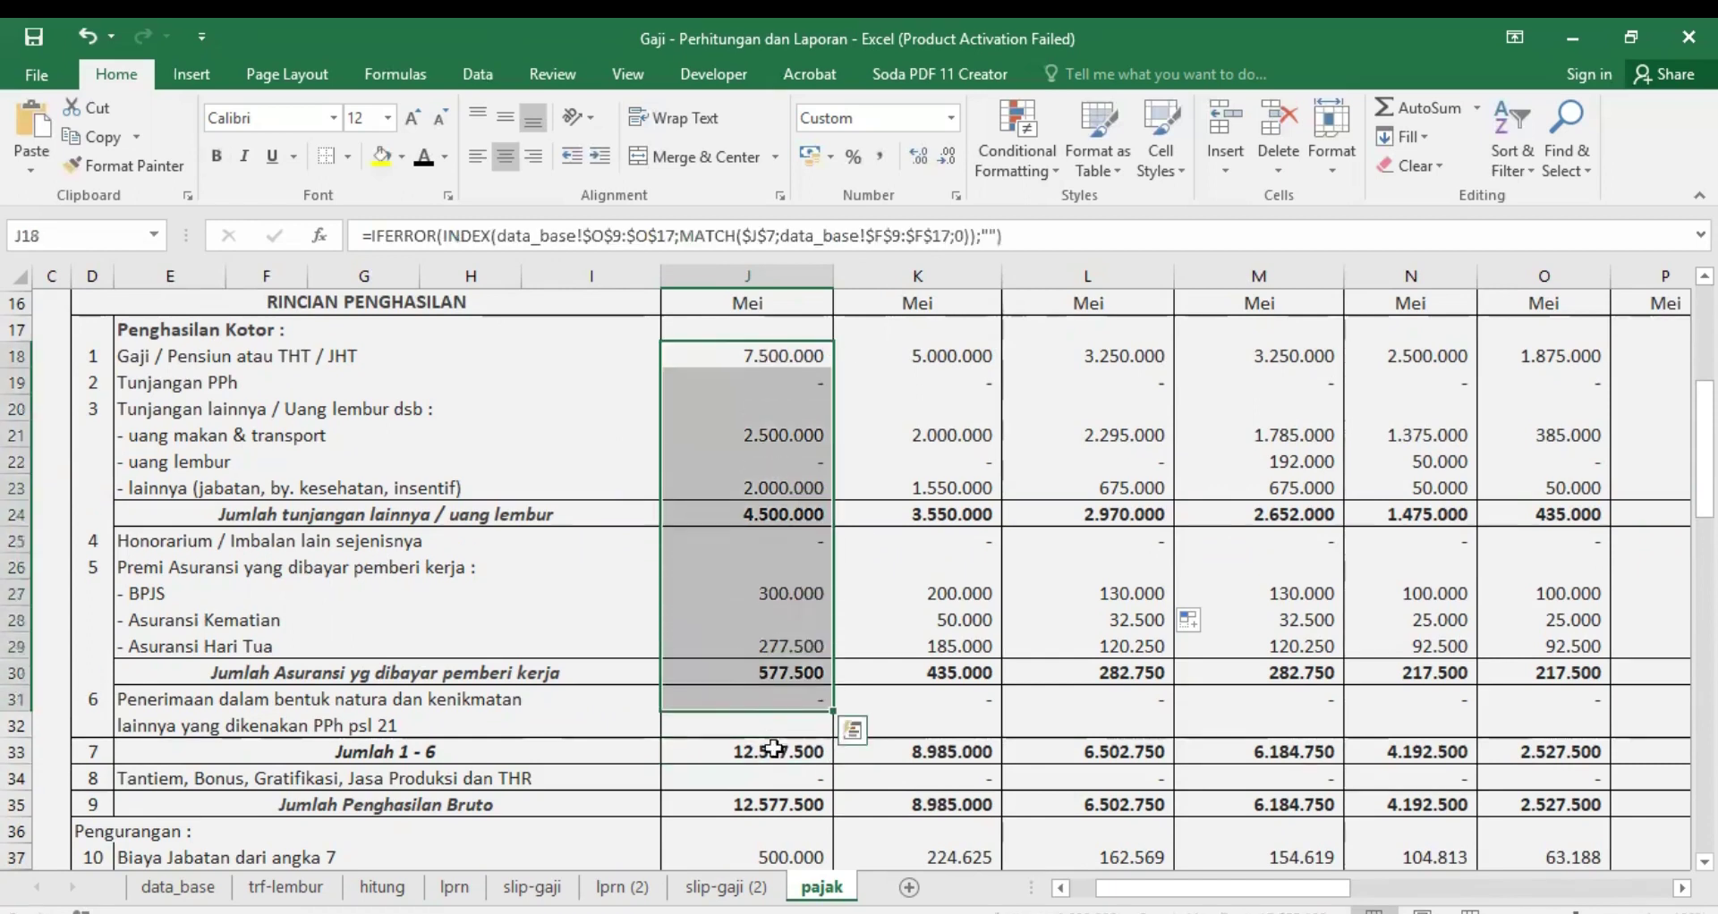
Step: Enter J33 as =J18+J19+J24+J25+J30+J31 for the Jumlah 1 - 6 total
left_click(769, 733)
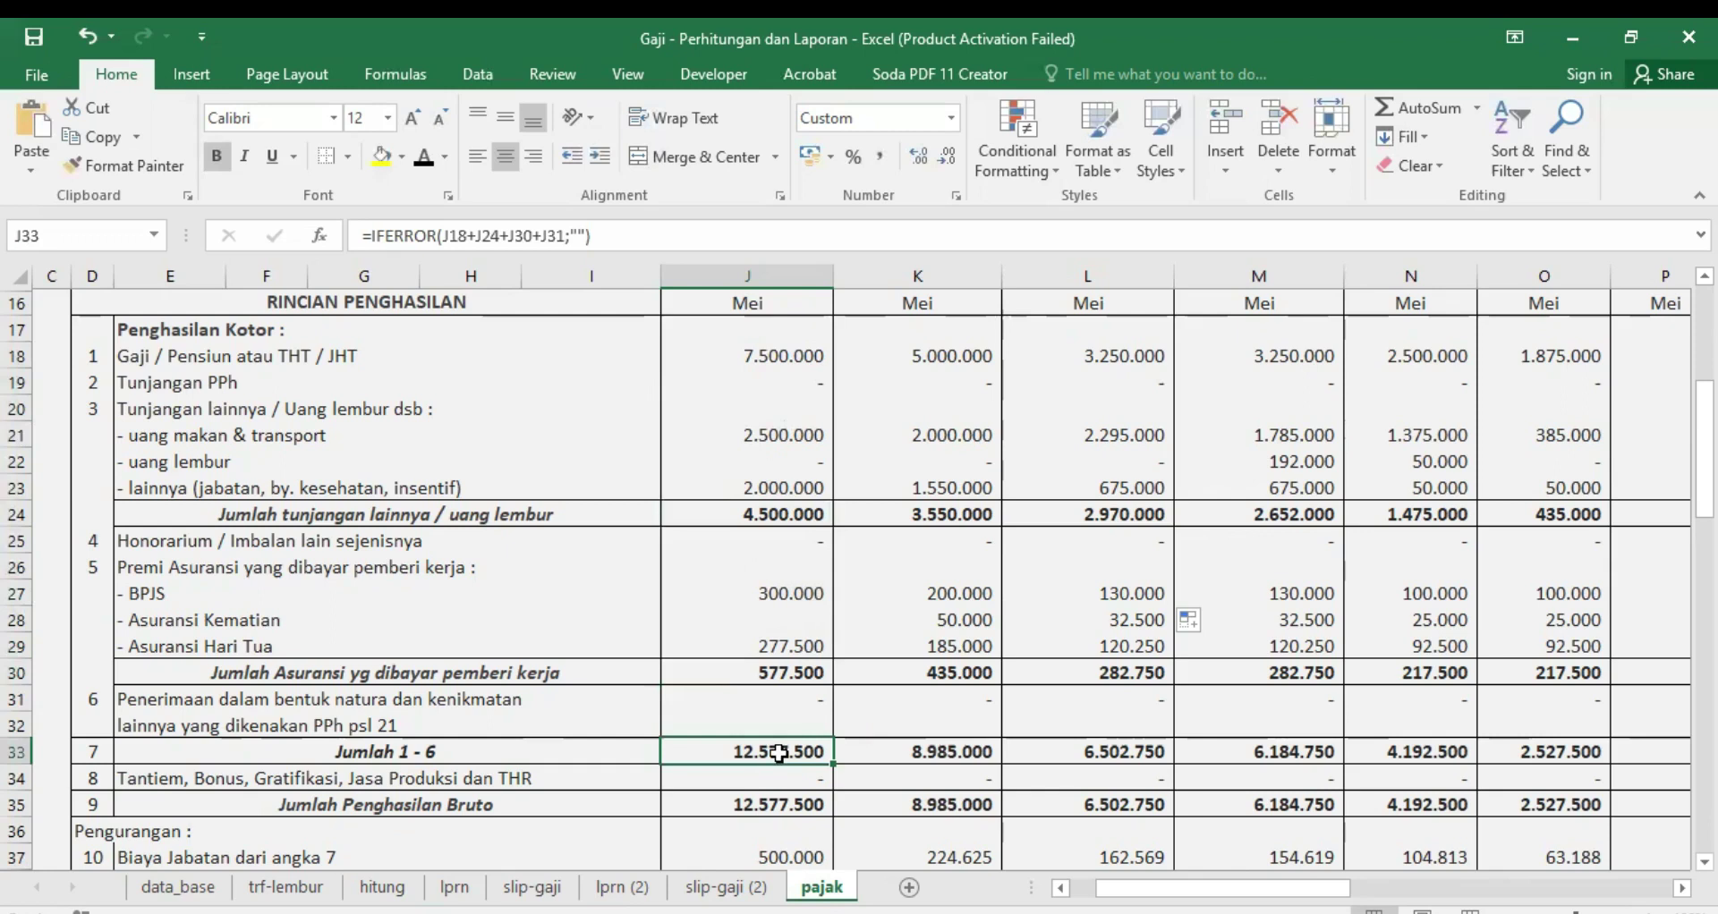
type("=")
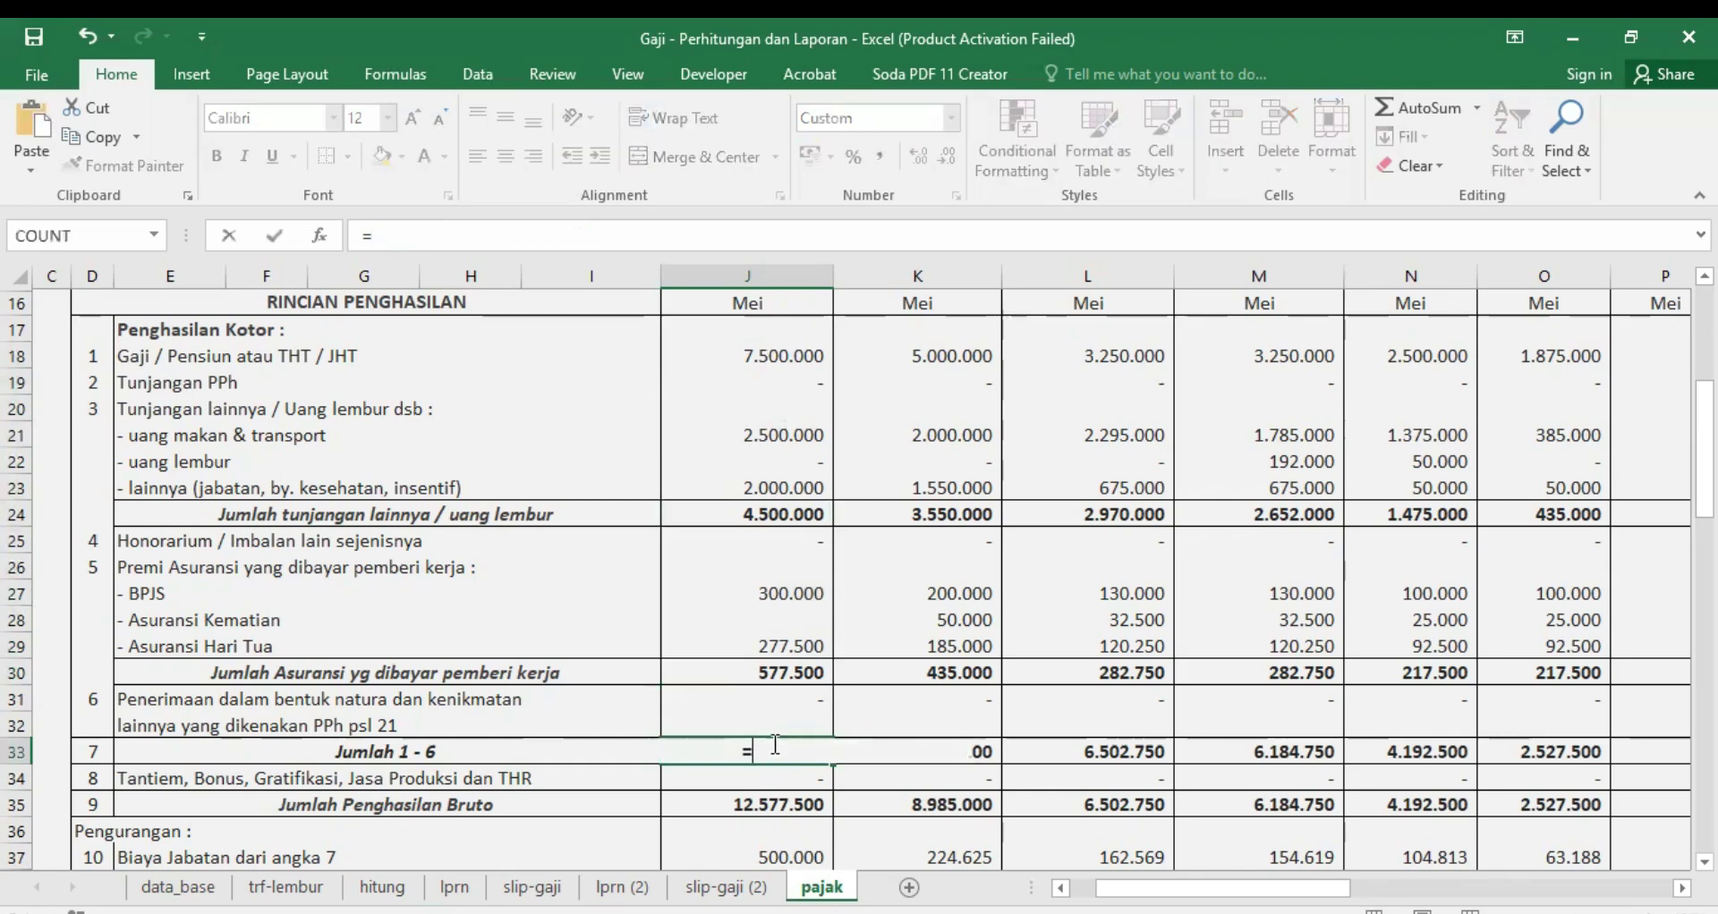
left_click(778, 351)
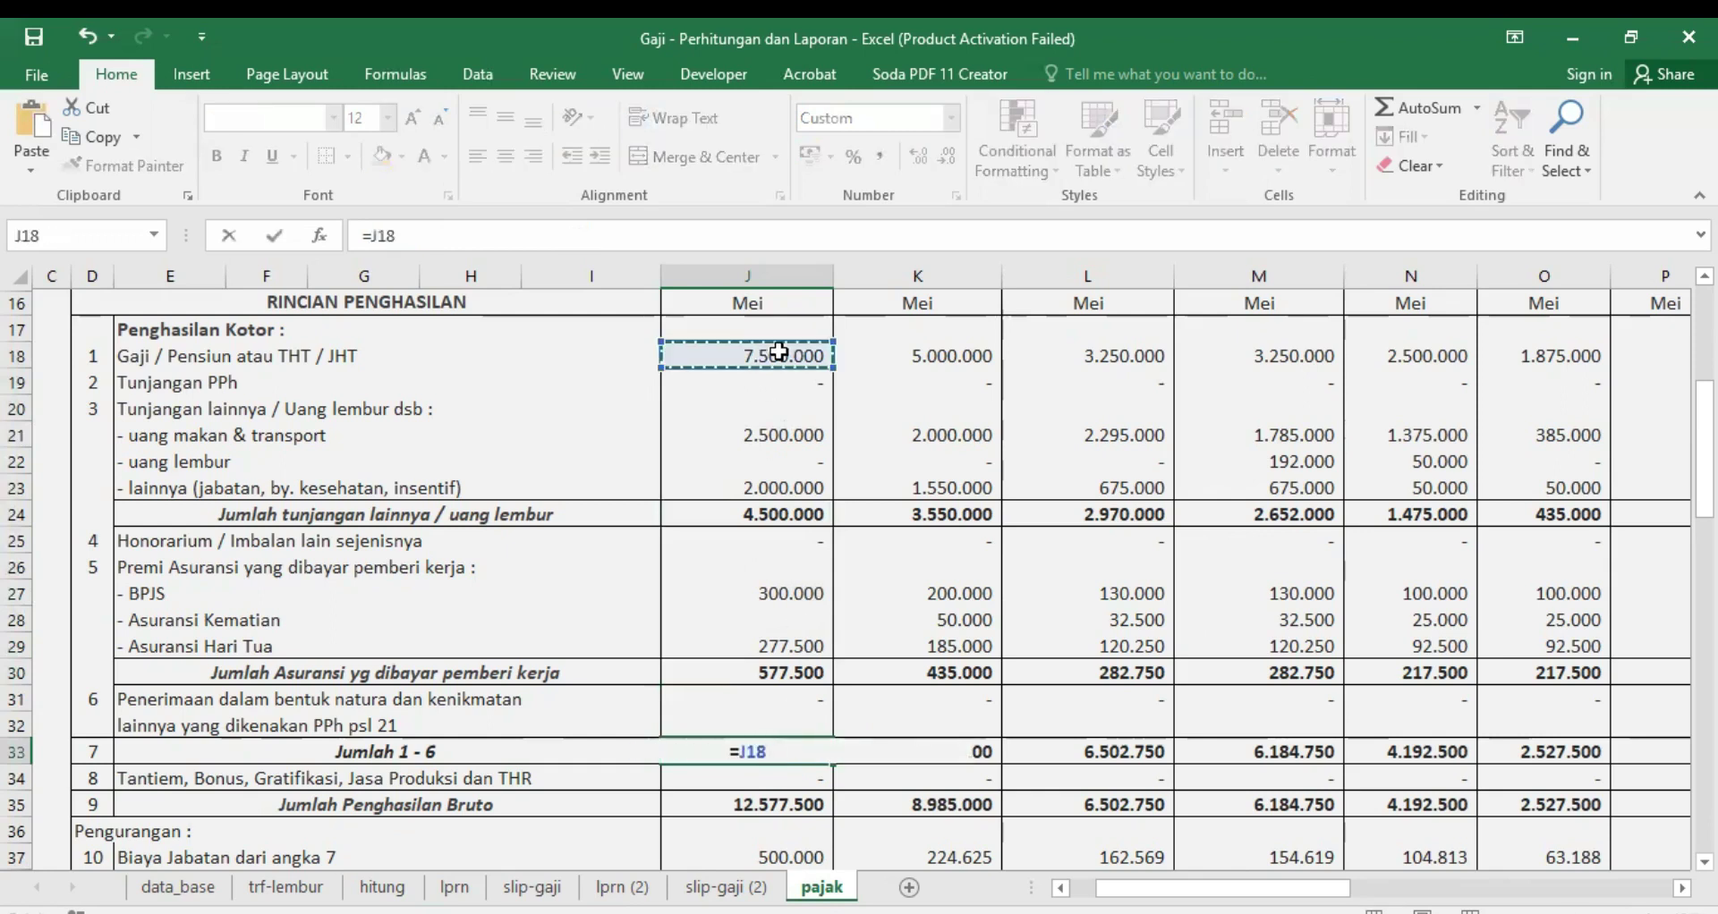
type("+")
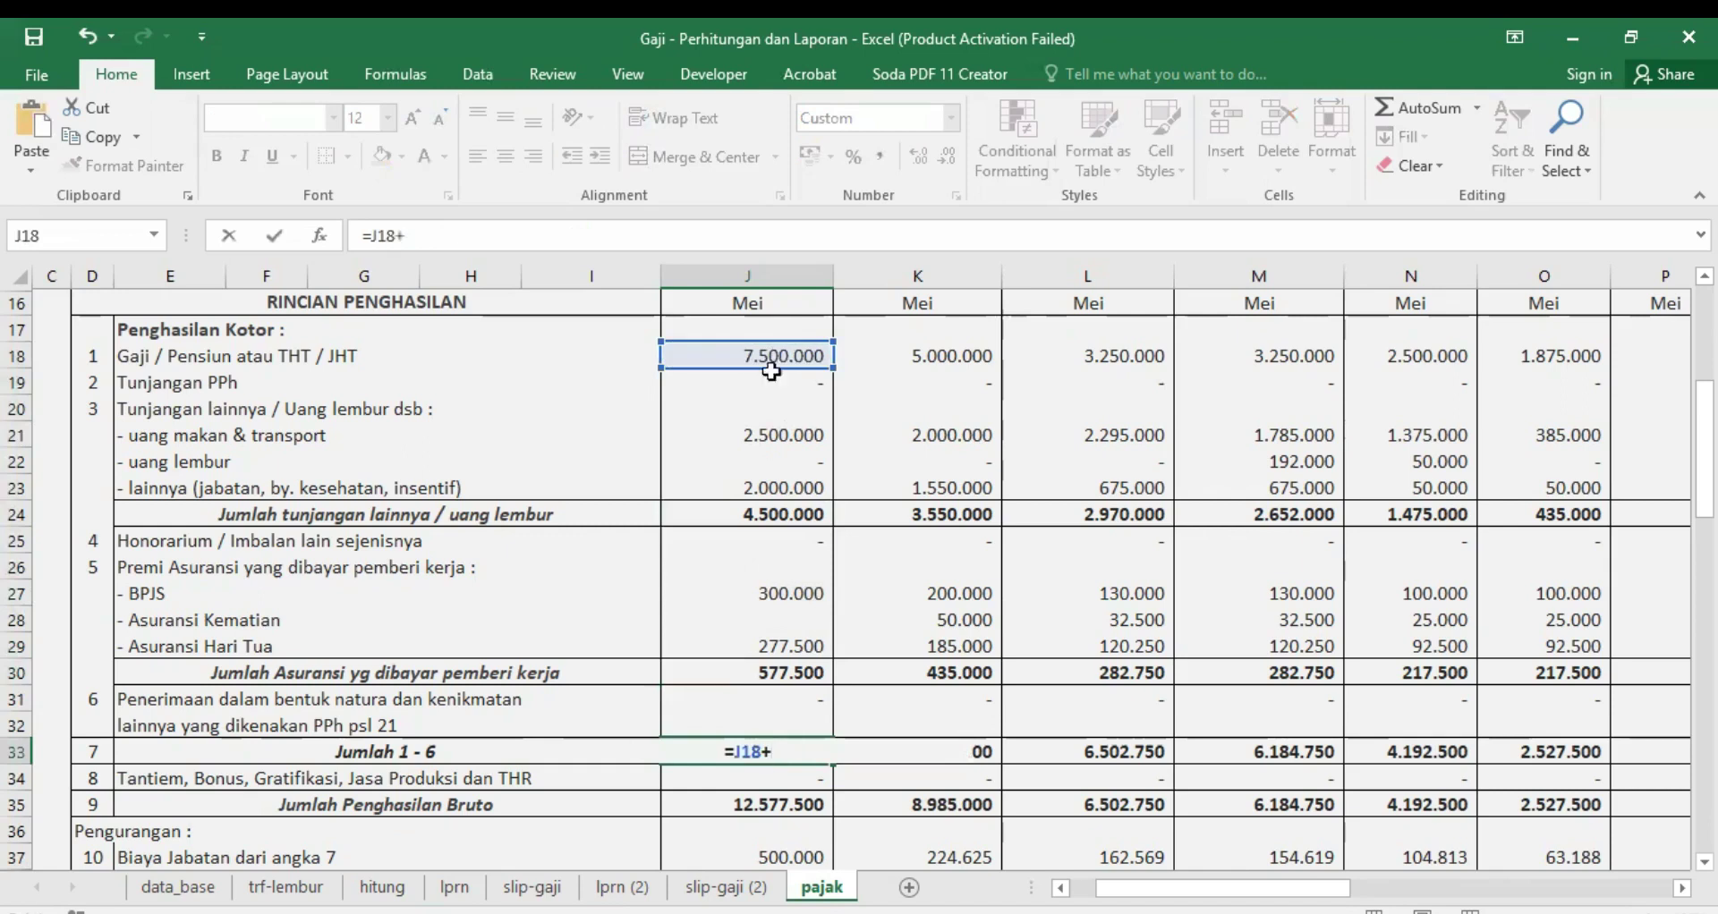
left_click(788, 384)
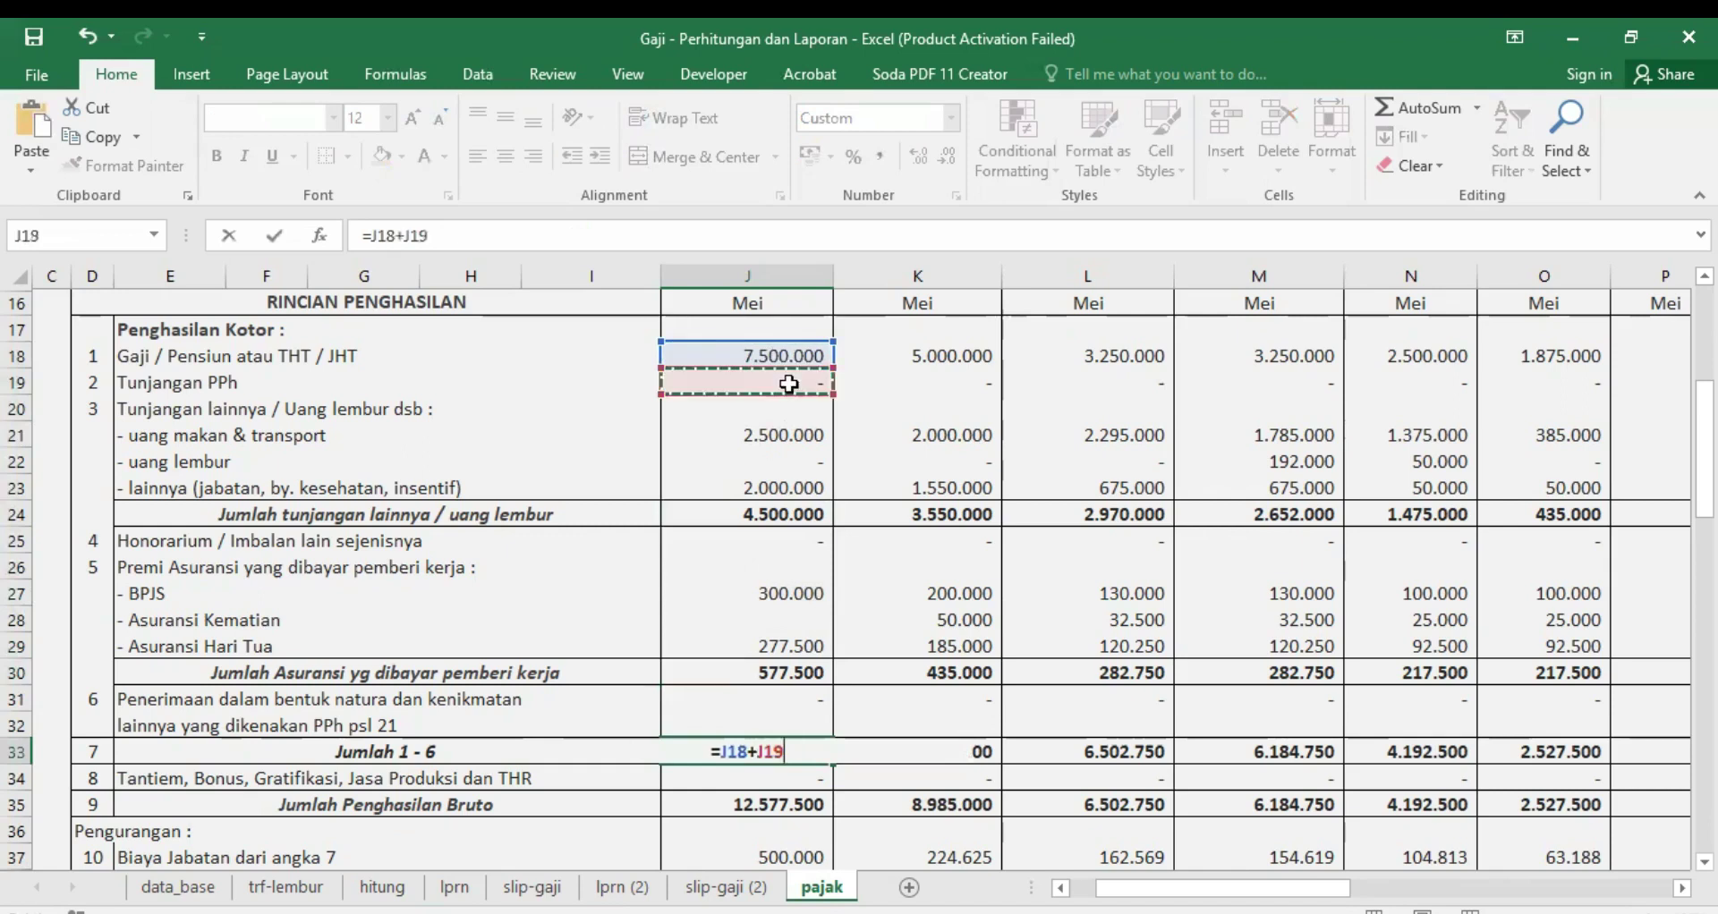
type("+")
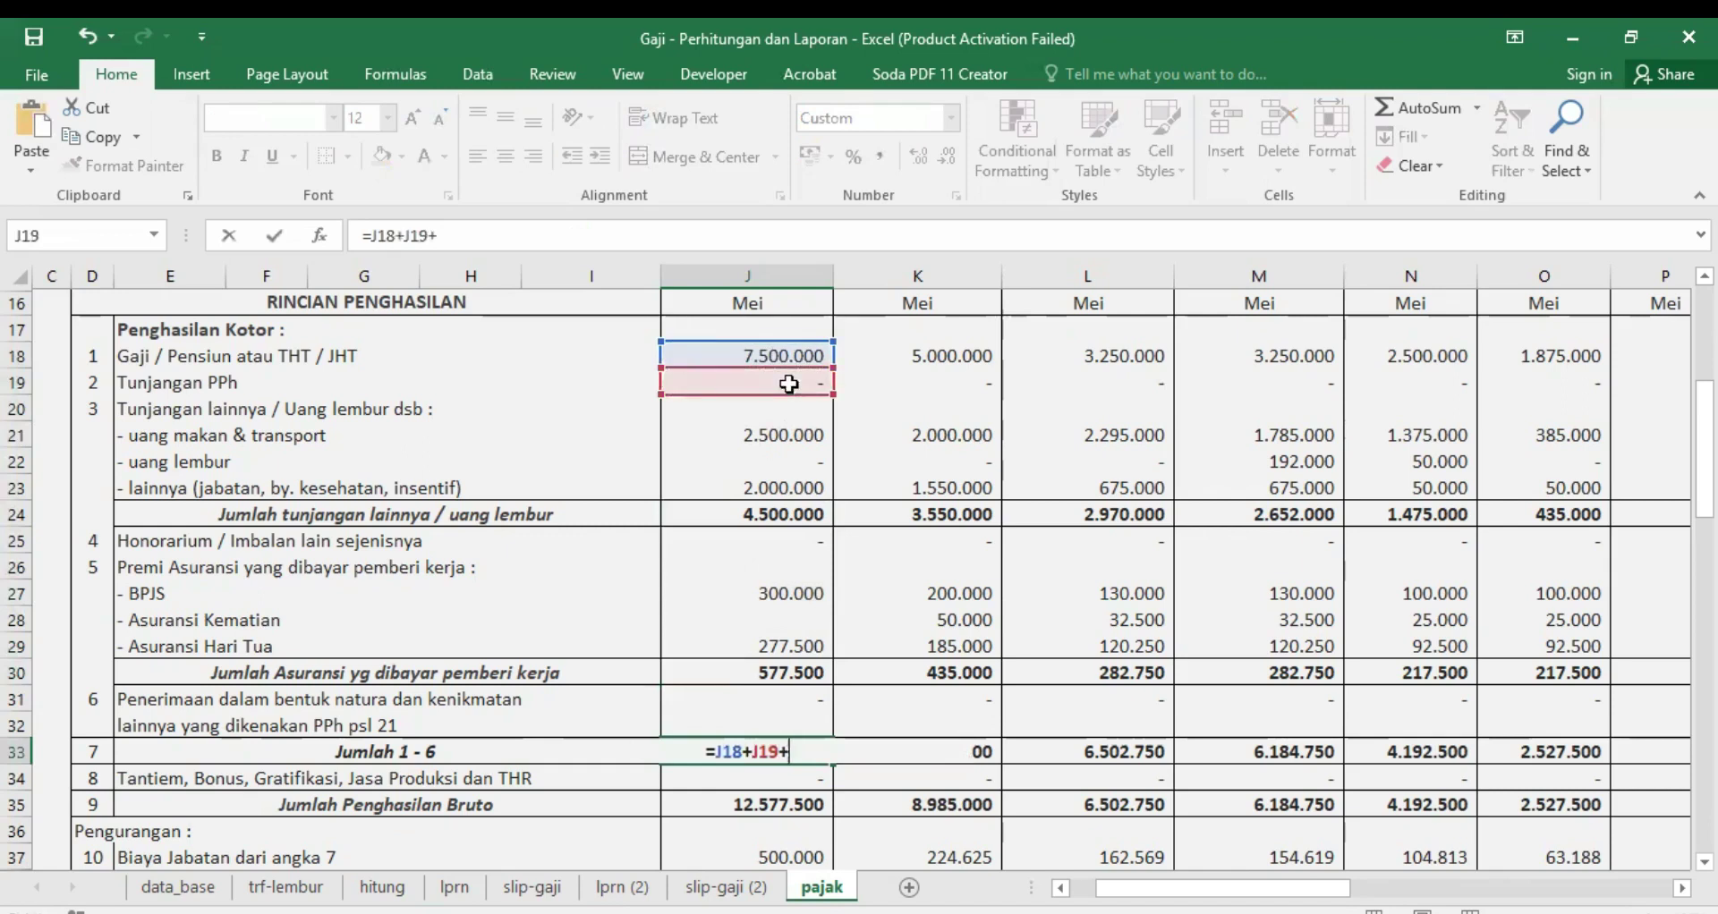
left_click(777, 516)
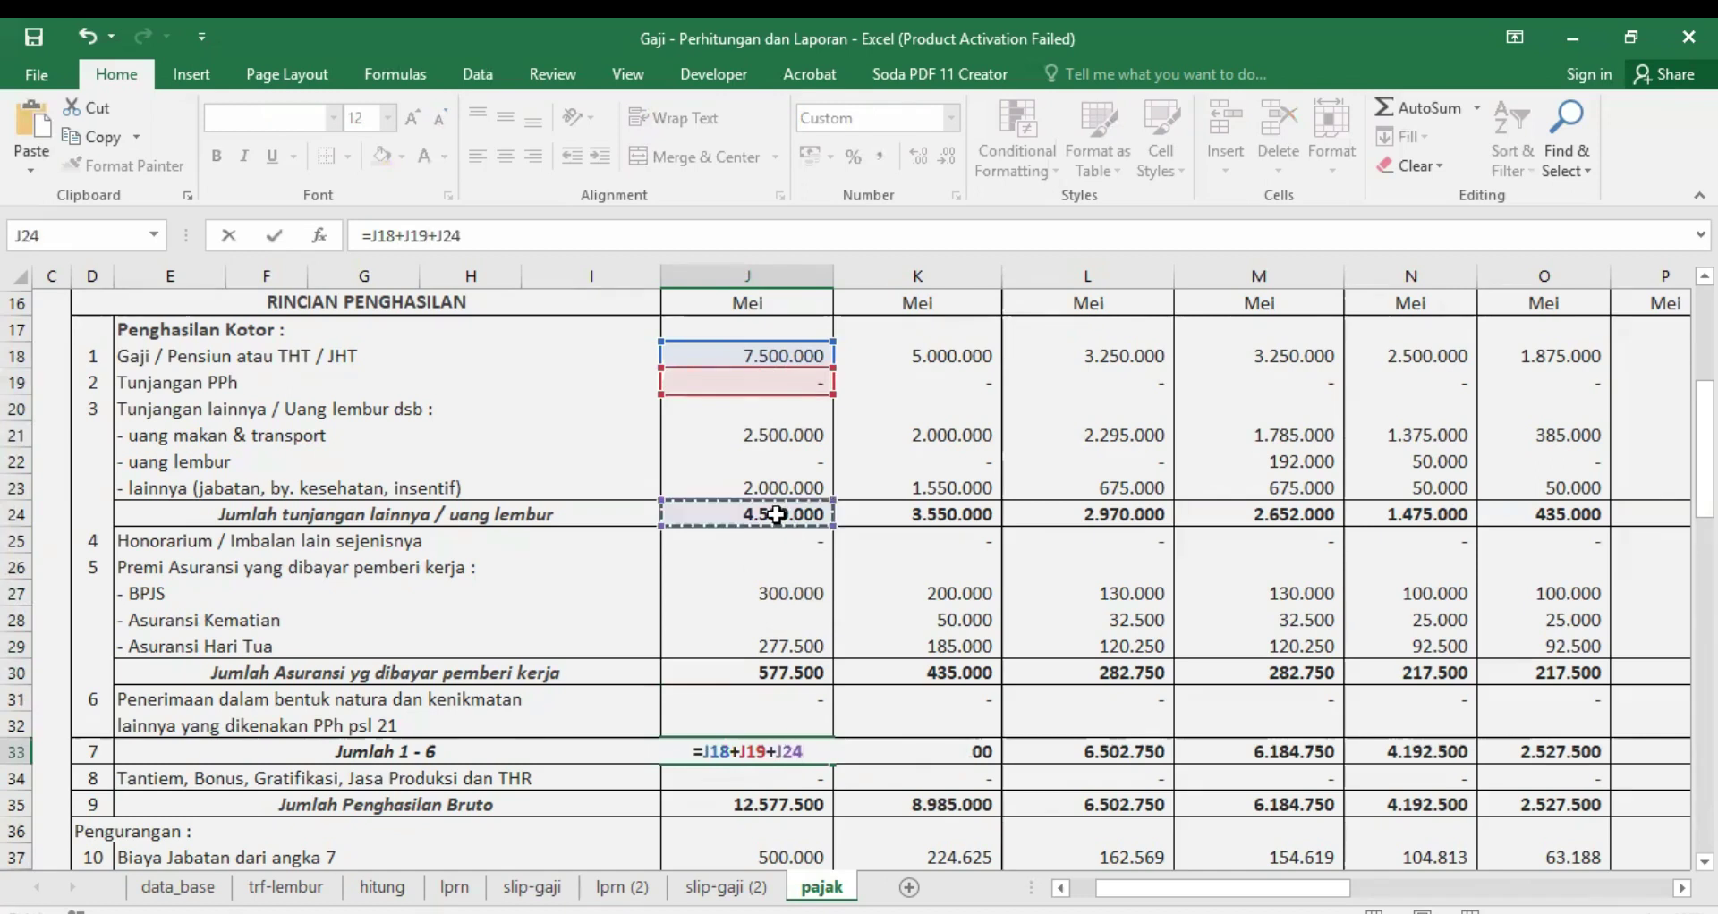
type("+")
left_click(801, 543)
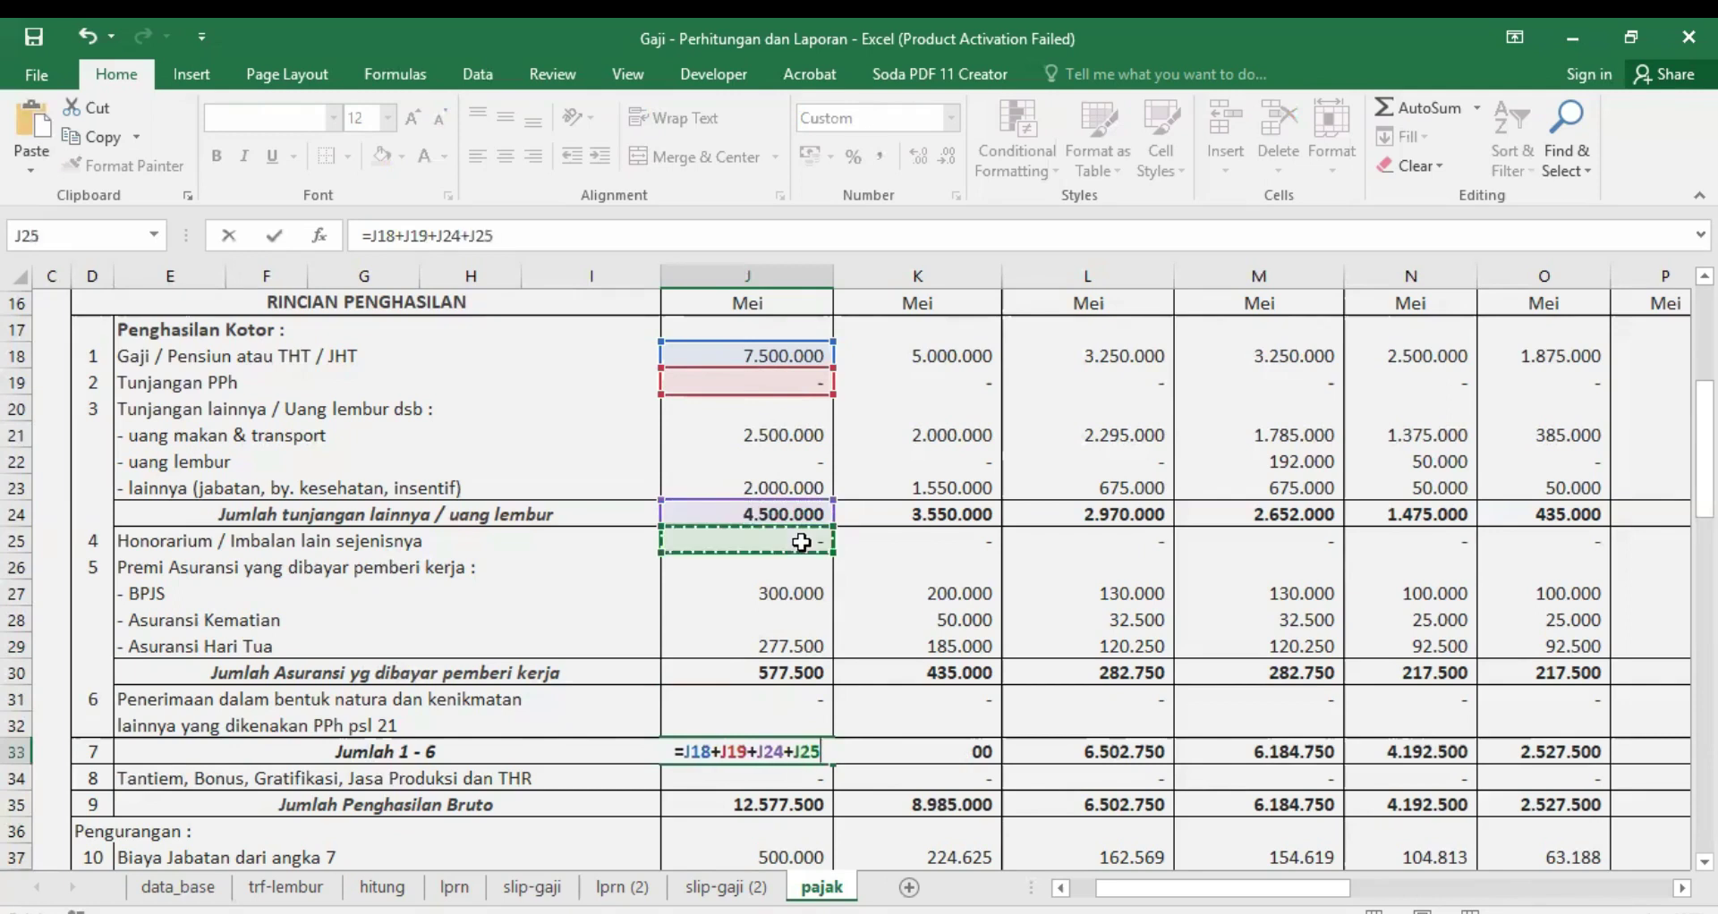
type("+")
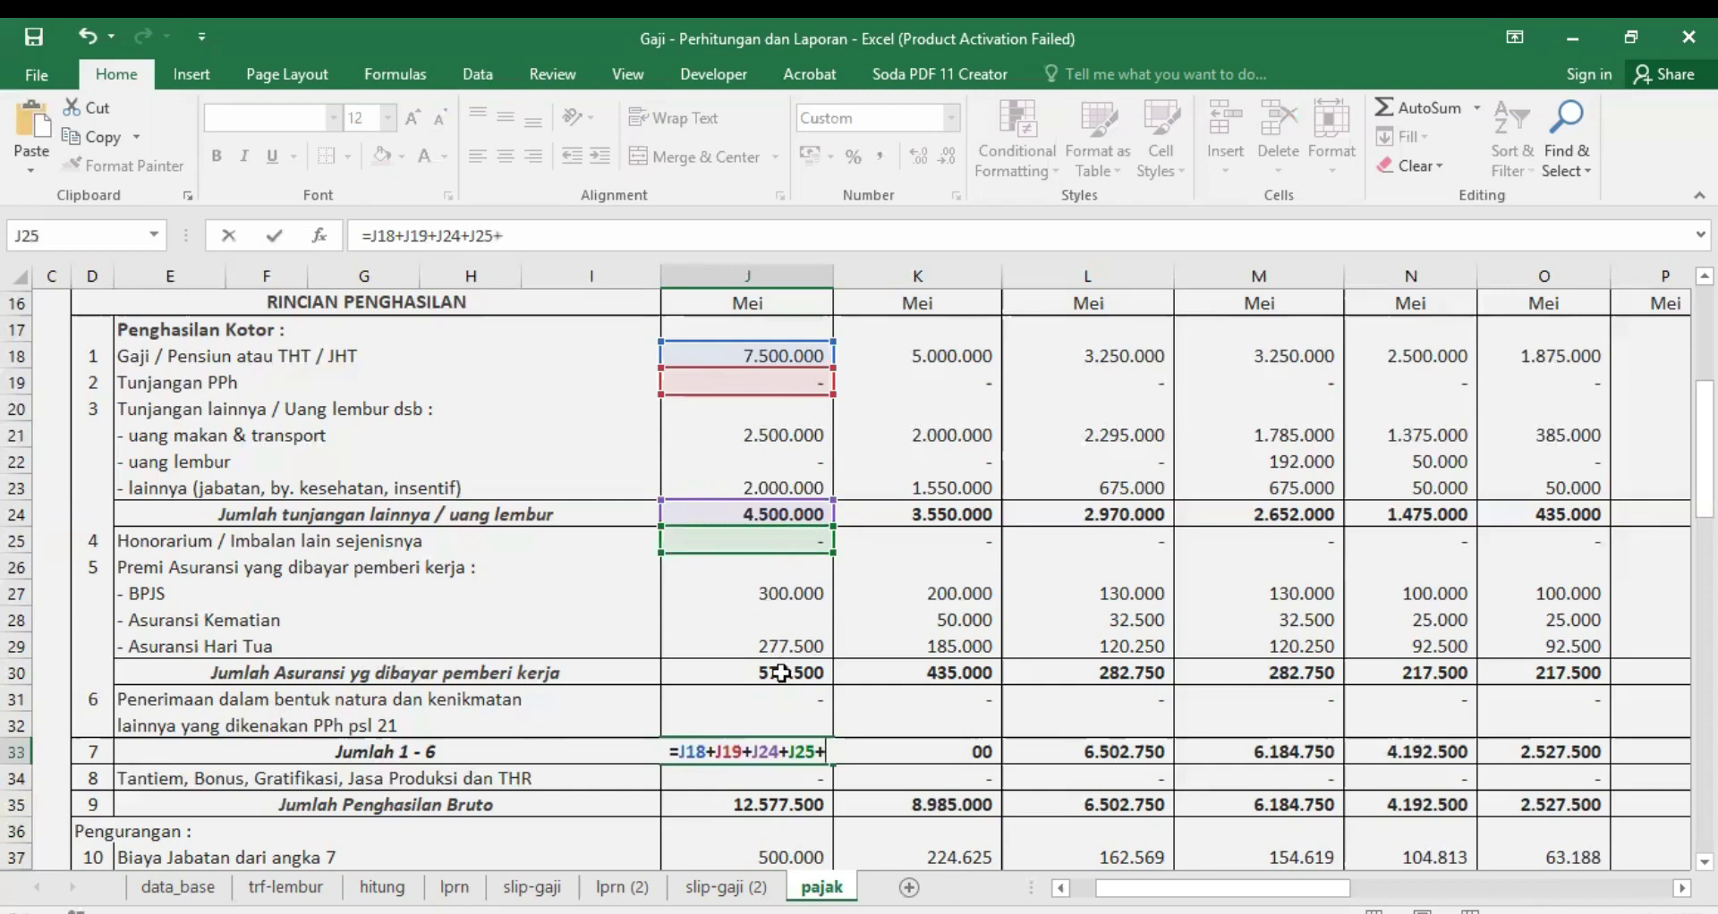
left_click(781, 672)
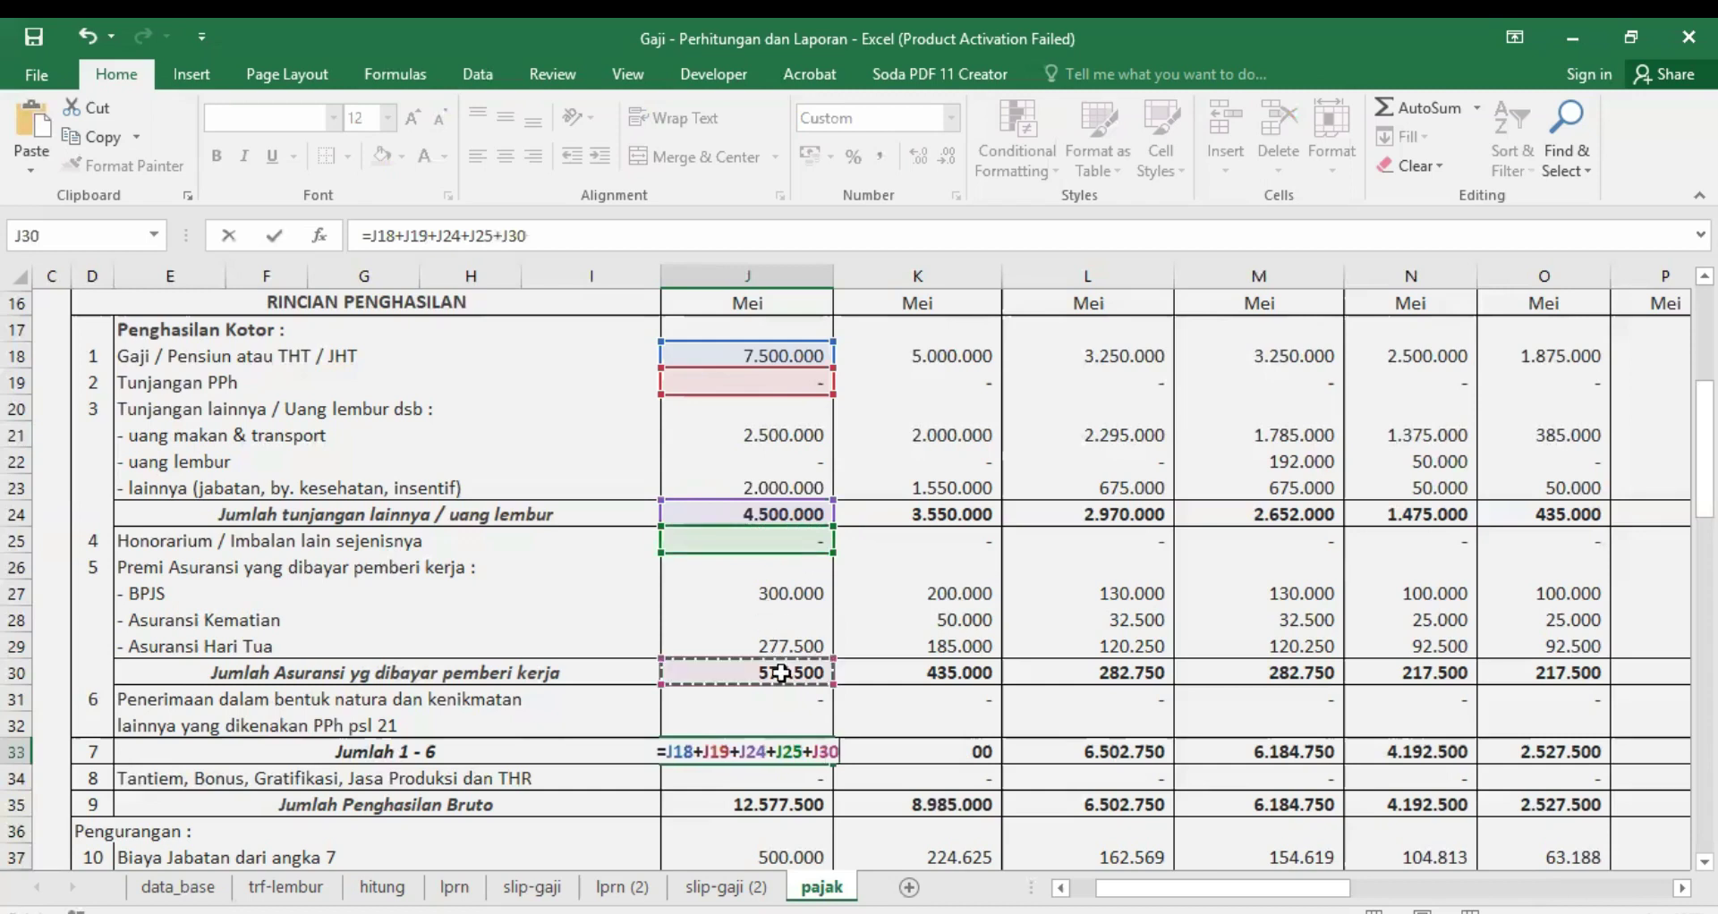
type("+")
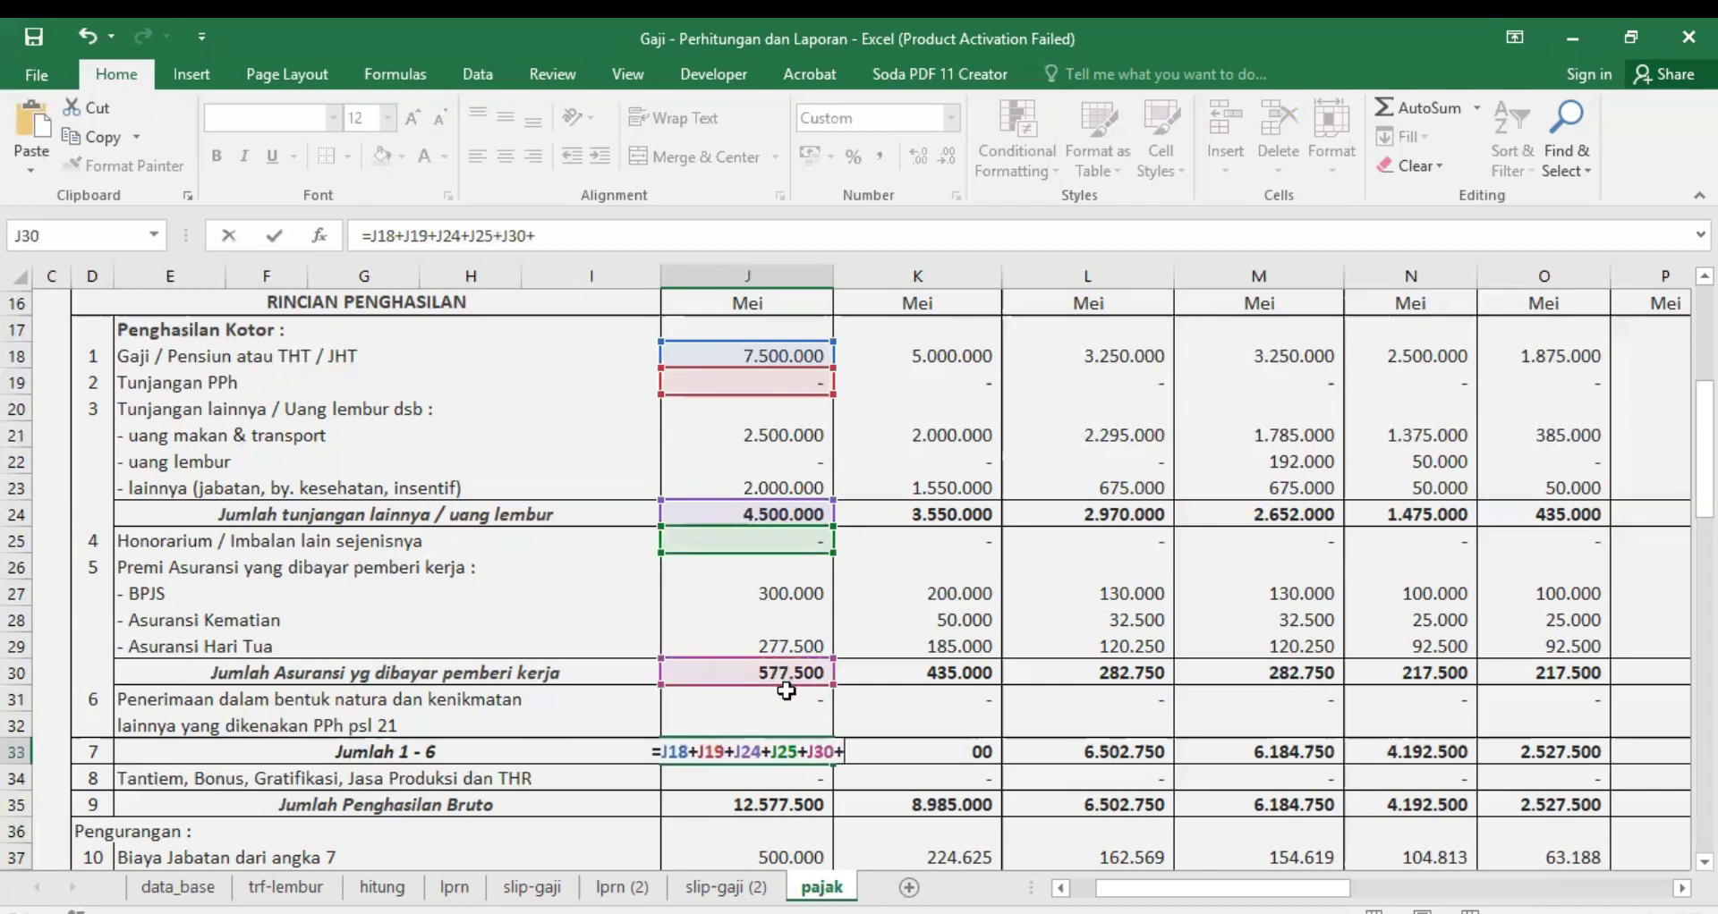
left_click(789, 698)
key("Return")
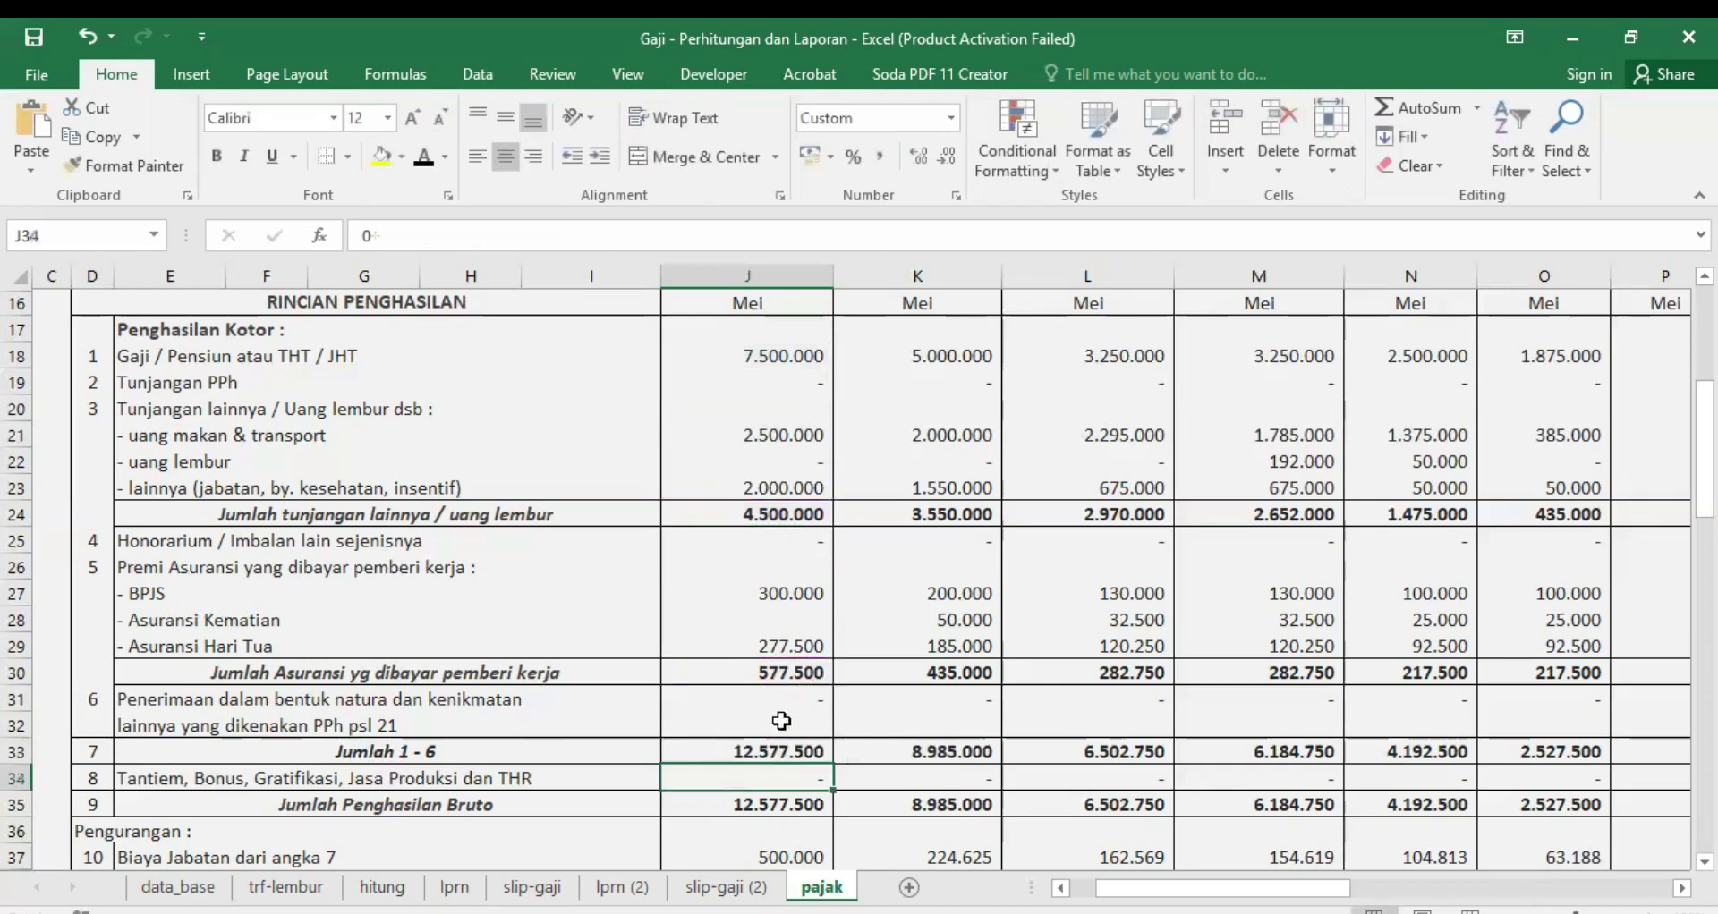
Step: Wrap J33's sum in IFERROR with a blank "" fallback
left_click(784, 752)
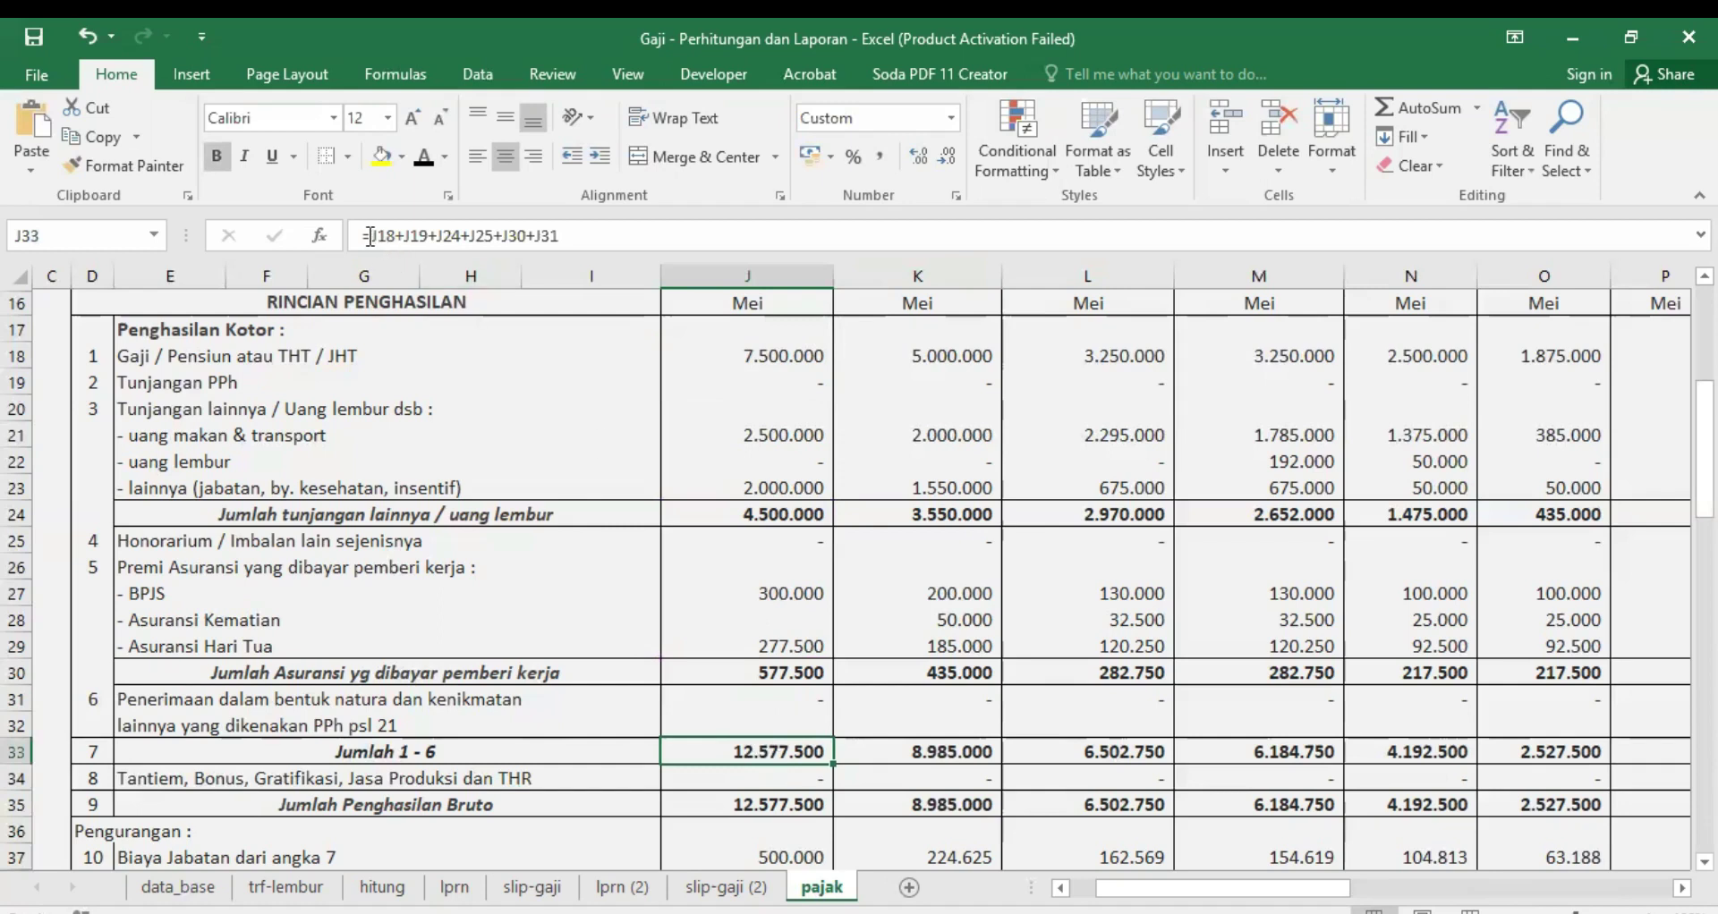
key("F2")
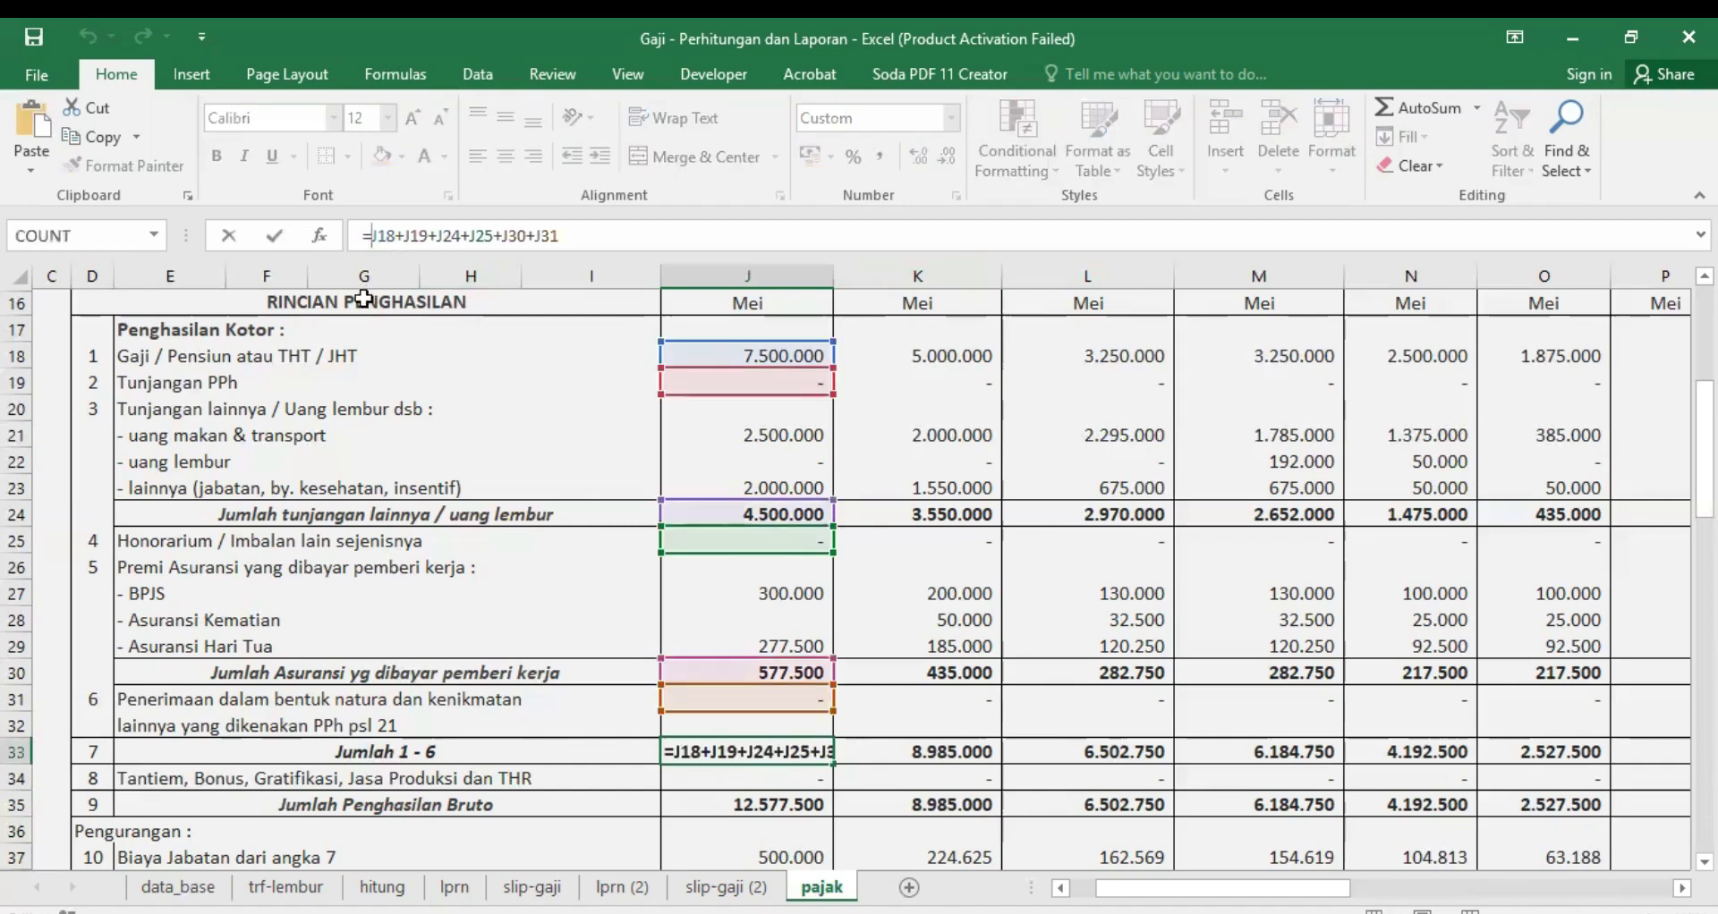
type("IFERROR")
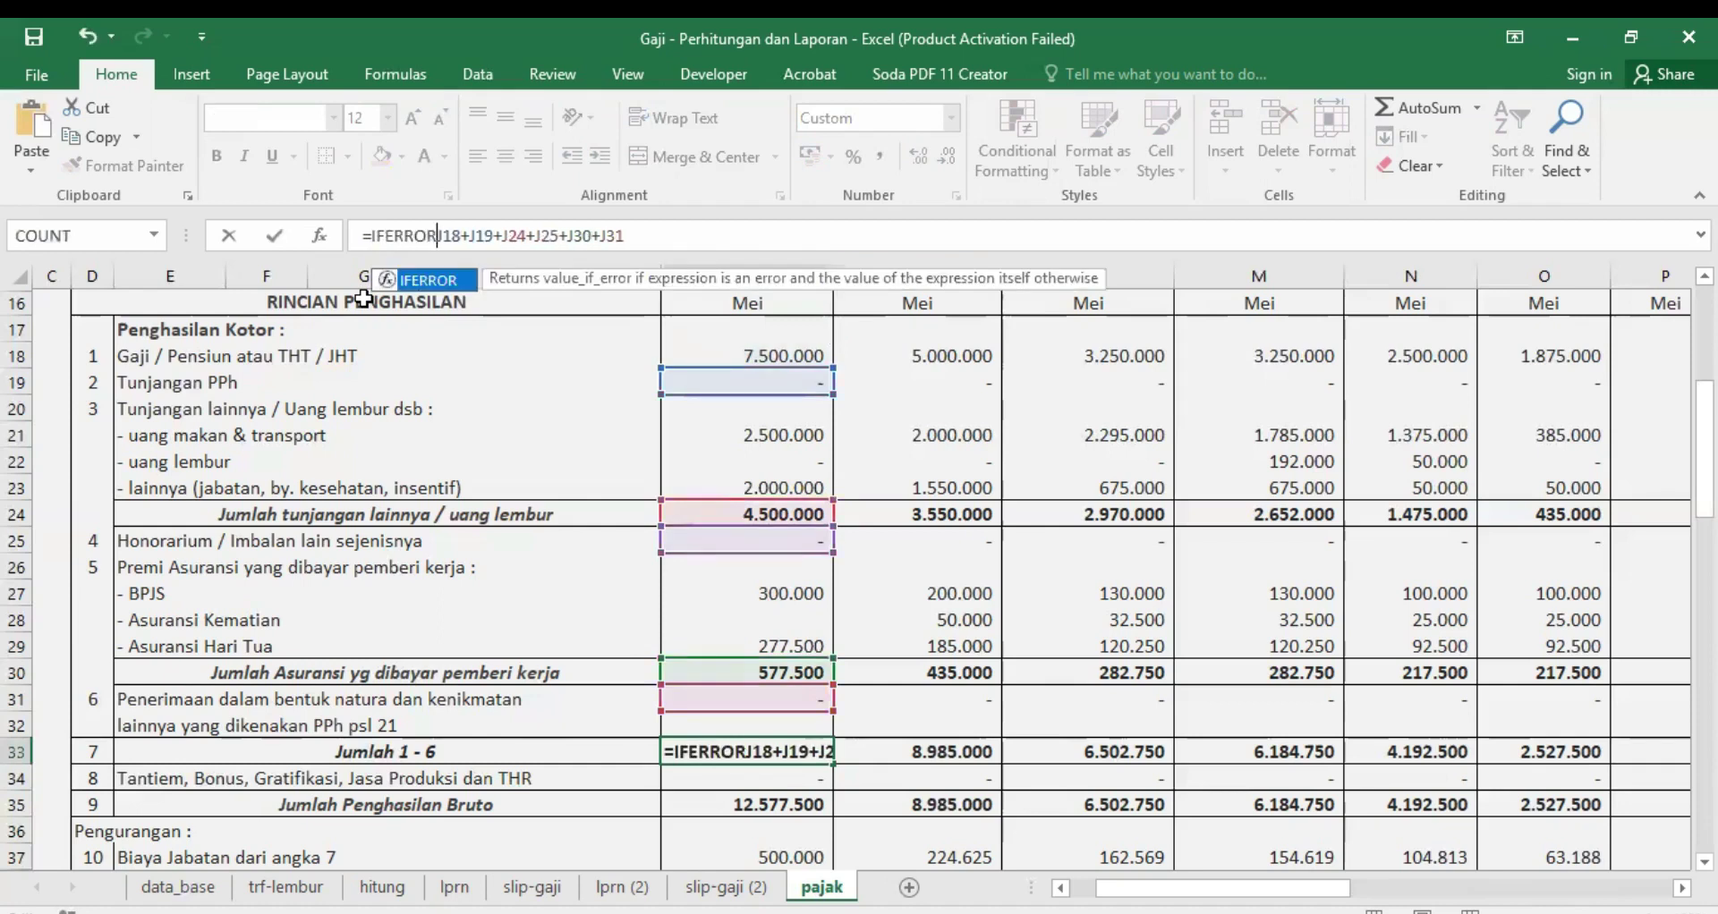
type("(")
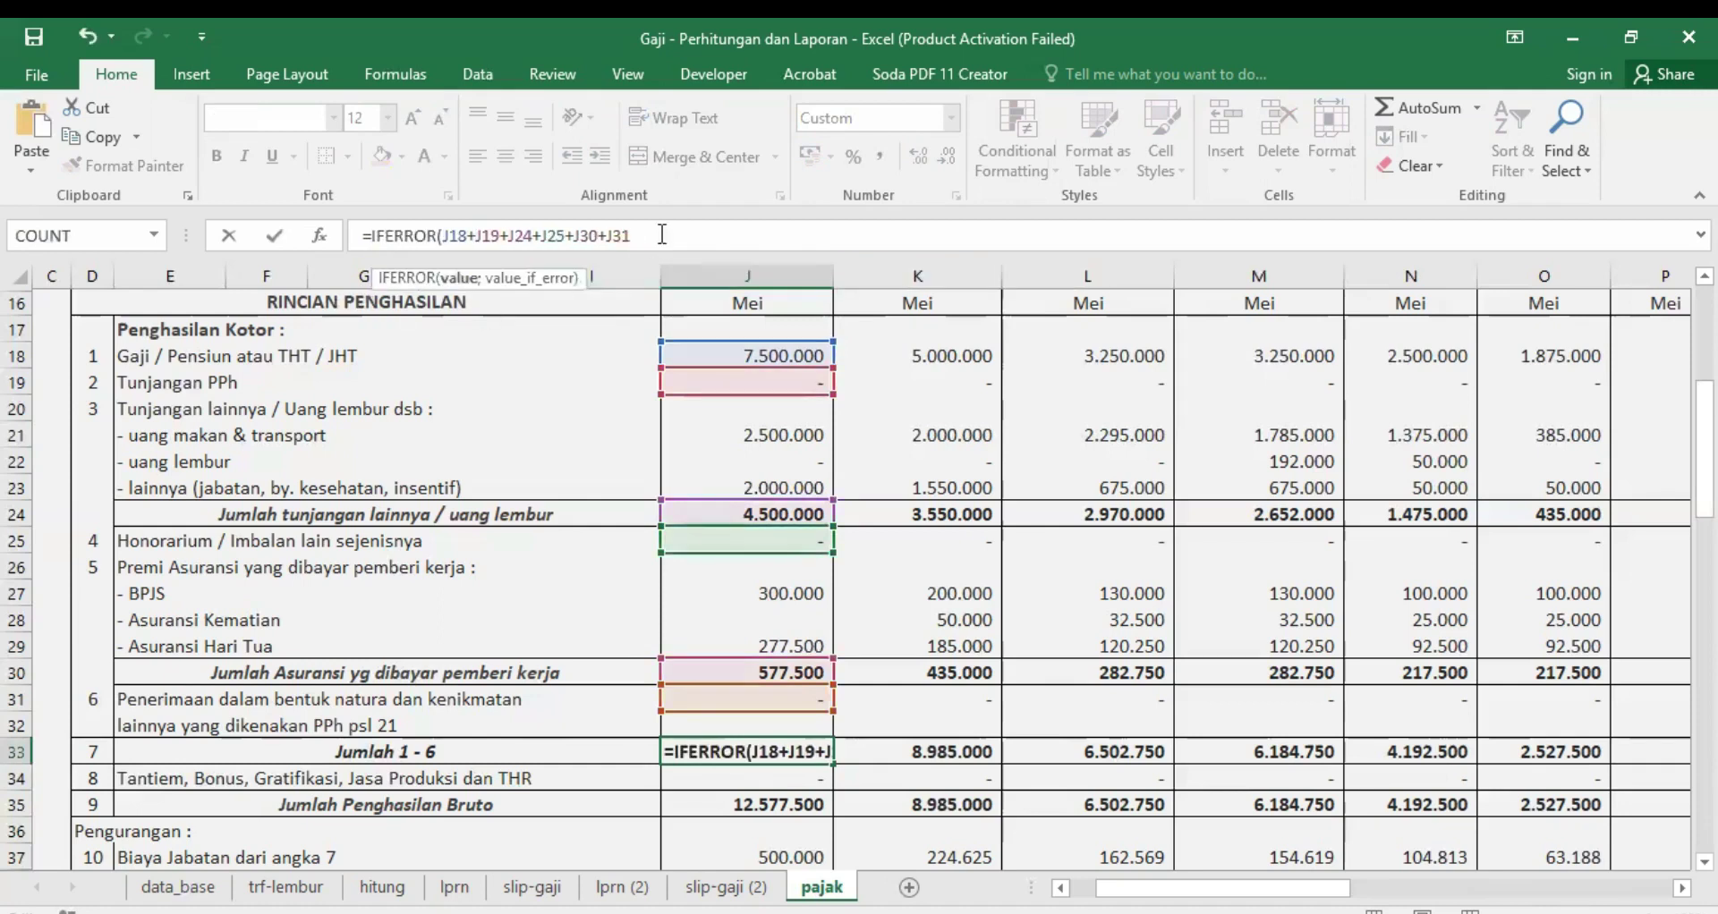
type(";\"")
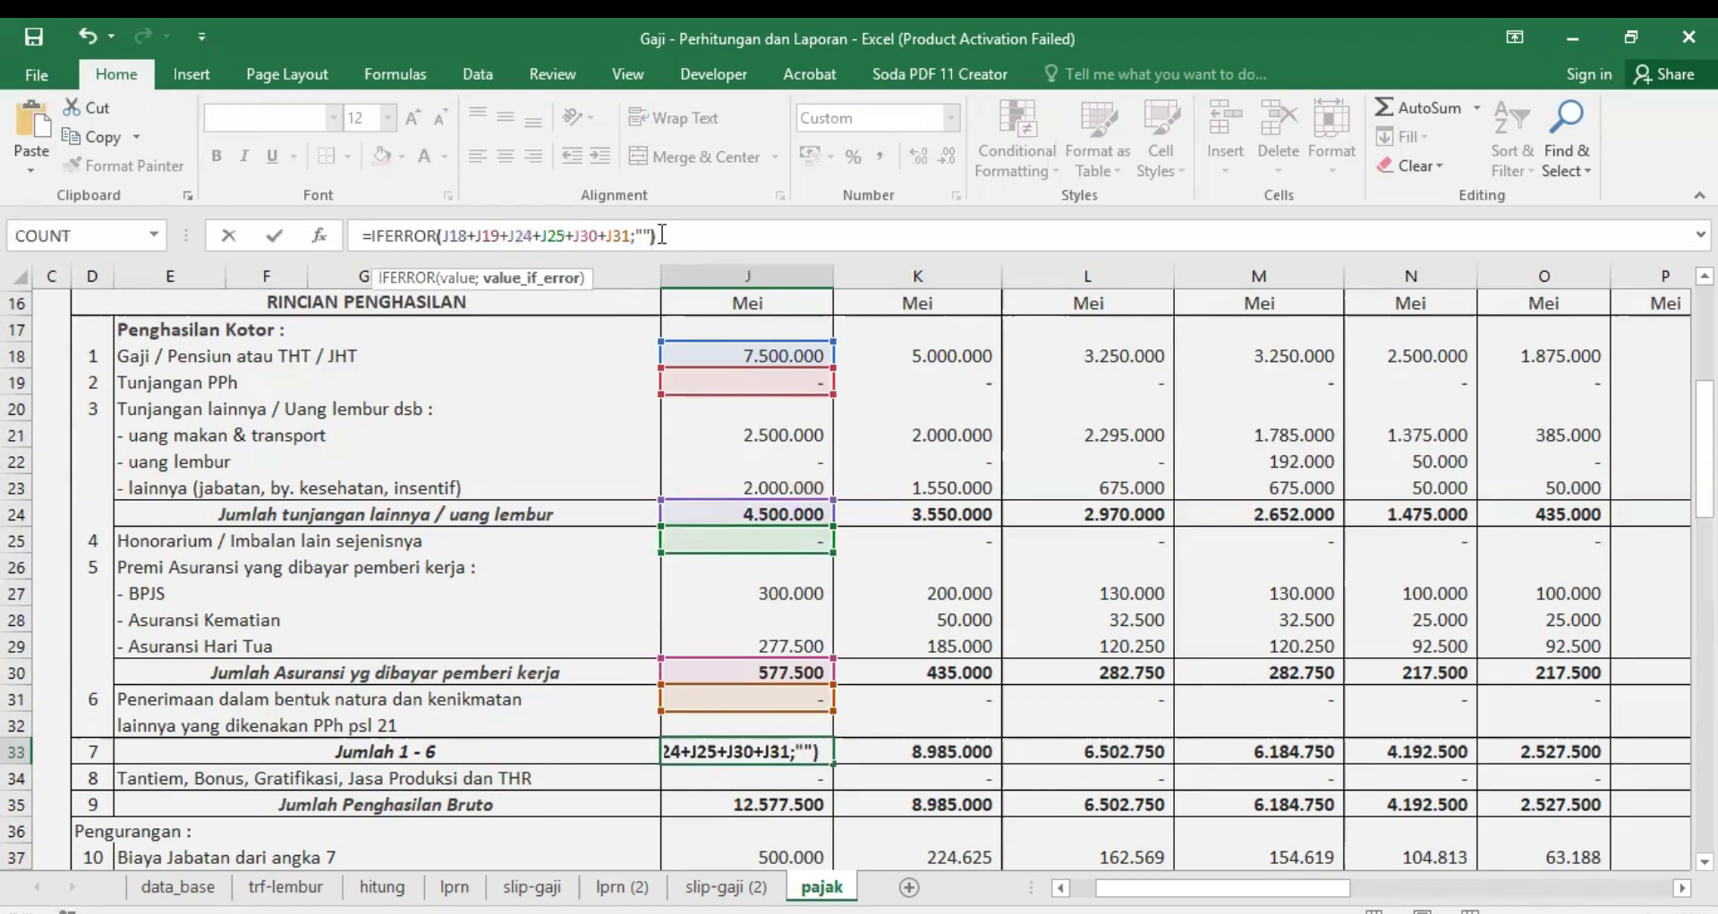
key("Return")
scroll(1003, 677, "down", 2)
scroll(1003, 678, "down", 1)
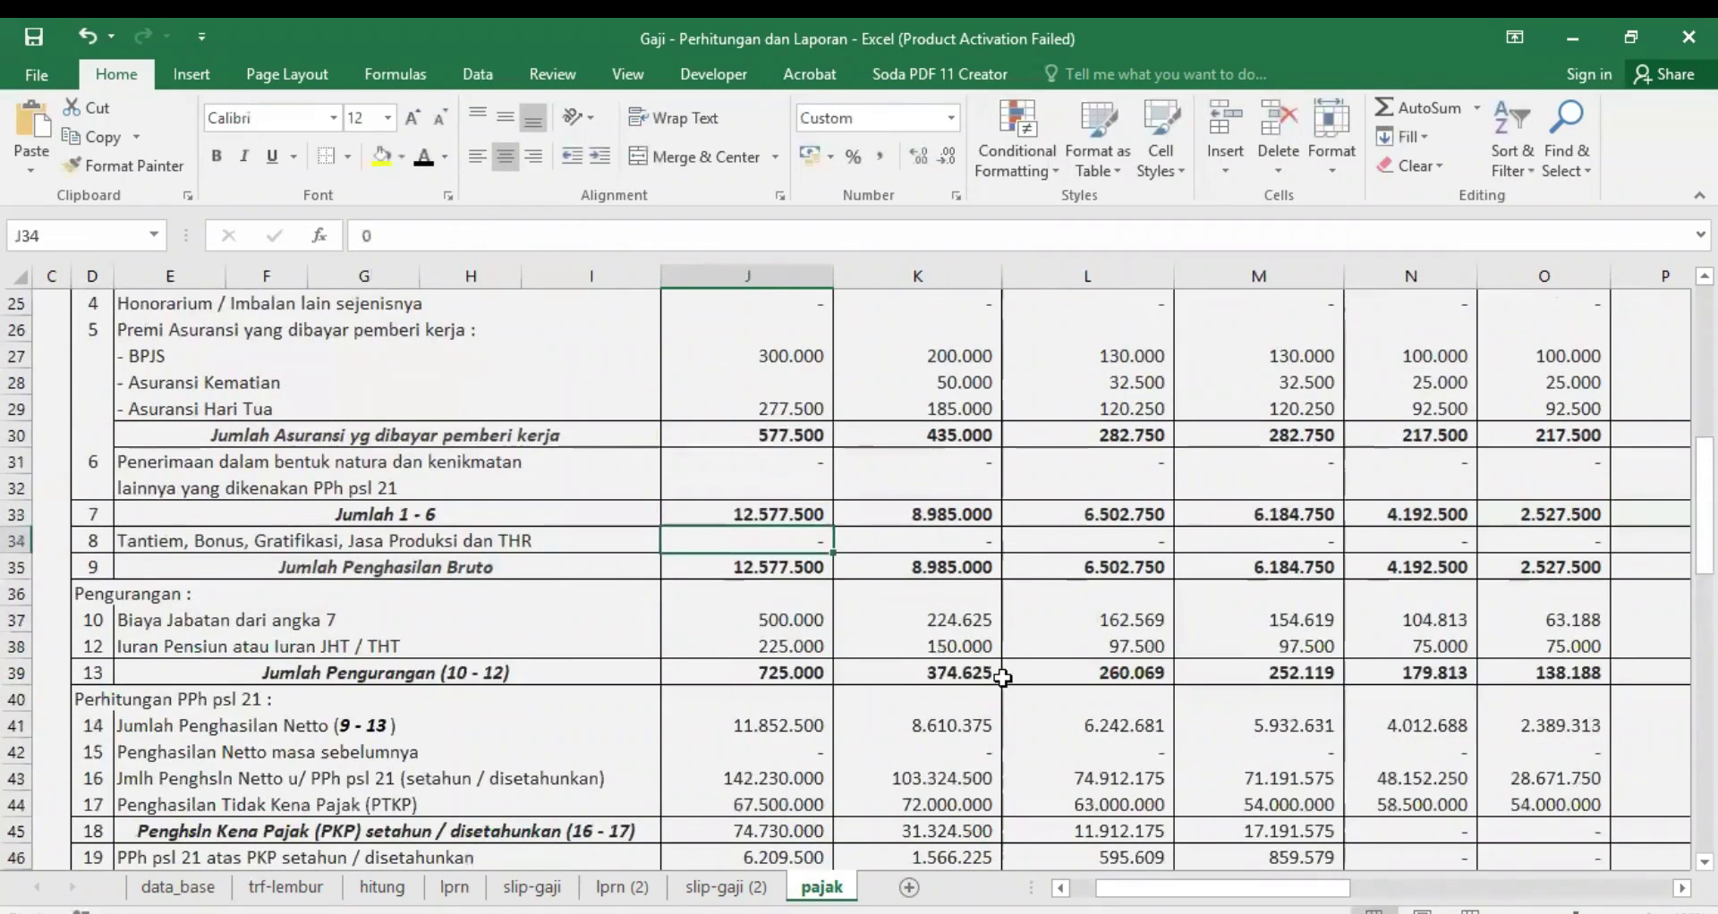
Step: Review J33's formula and the Tantiem, Bonus and THR row 34 on pajak
left_click(787, 514)
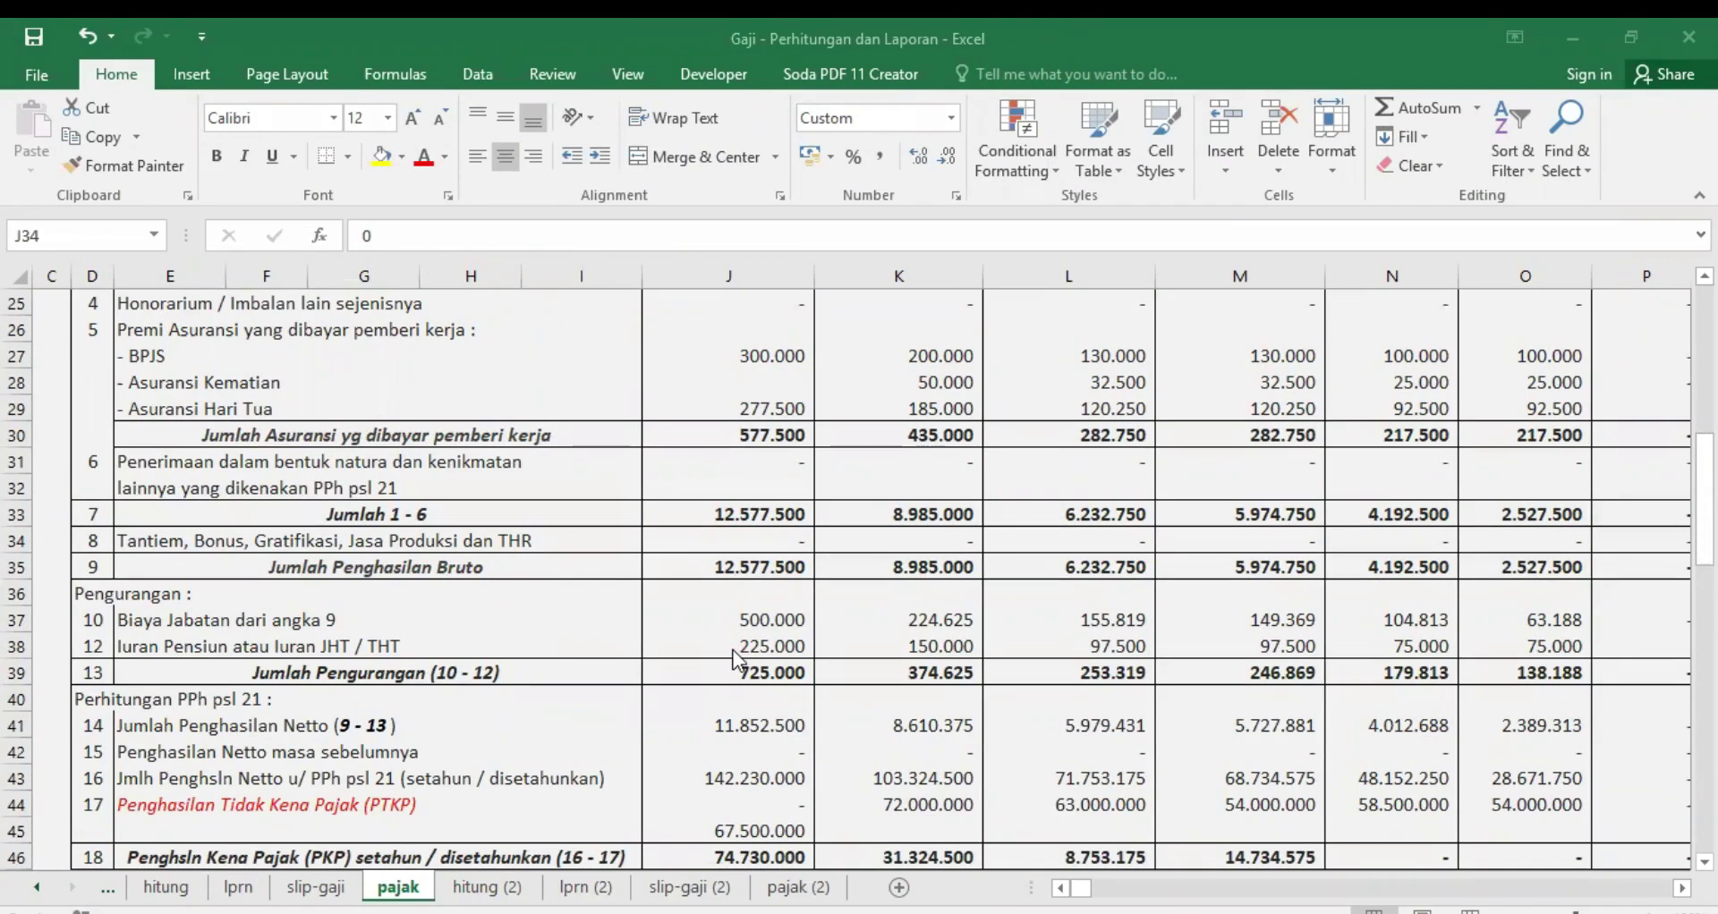
left_click(748, 539)
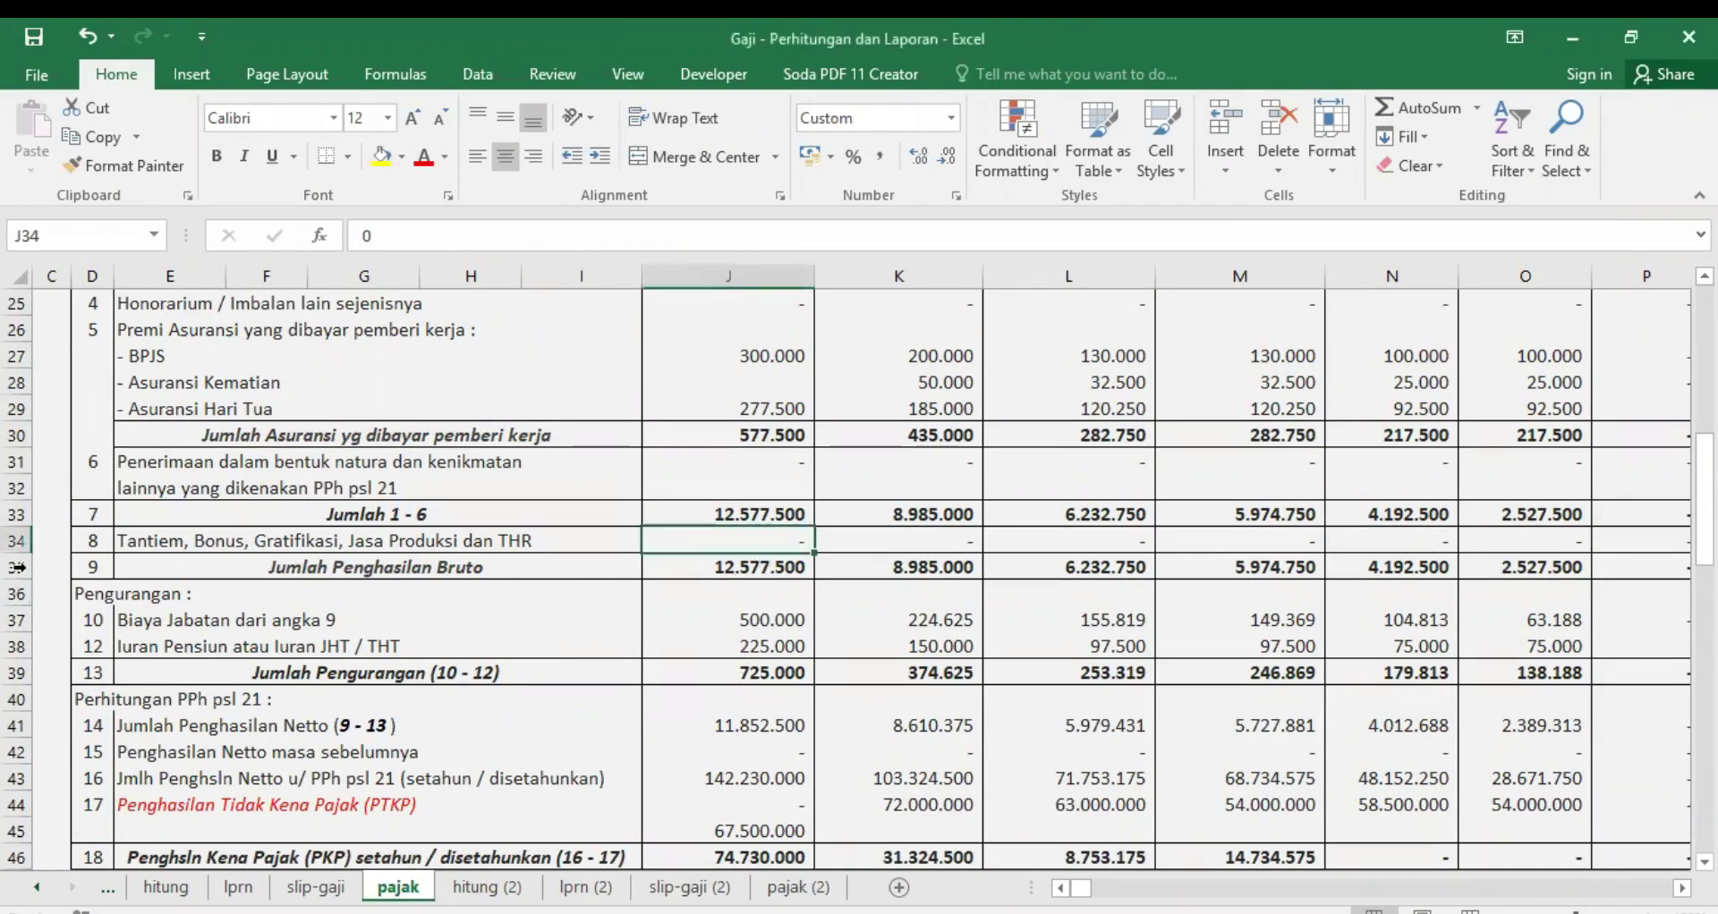
left_click(94, 544)
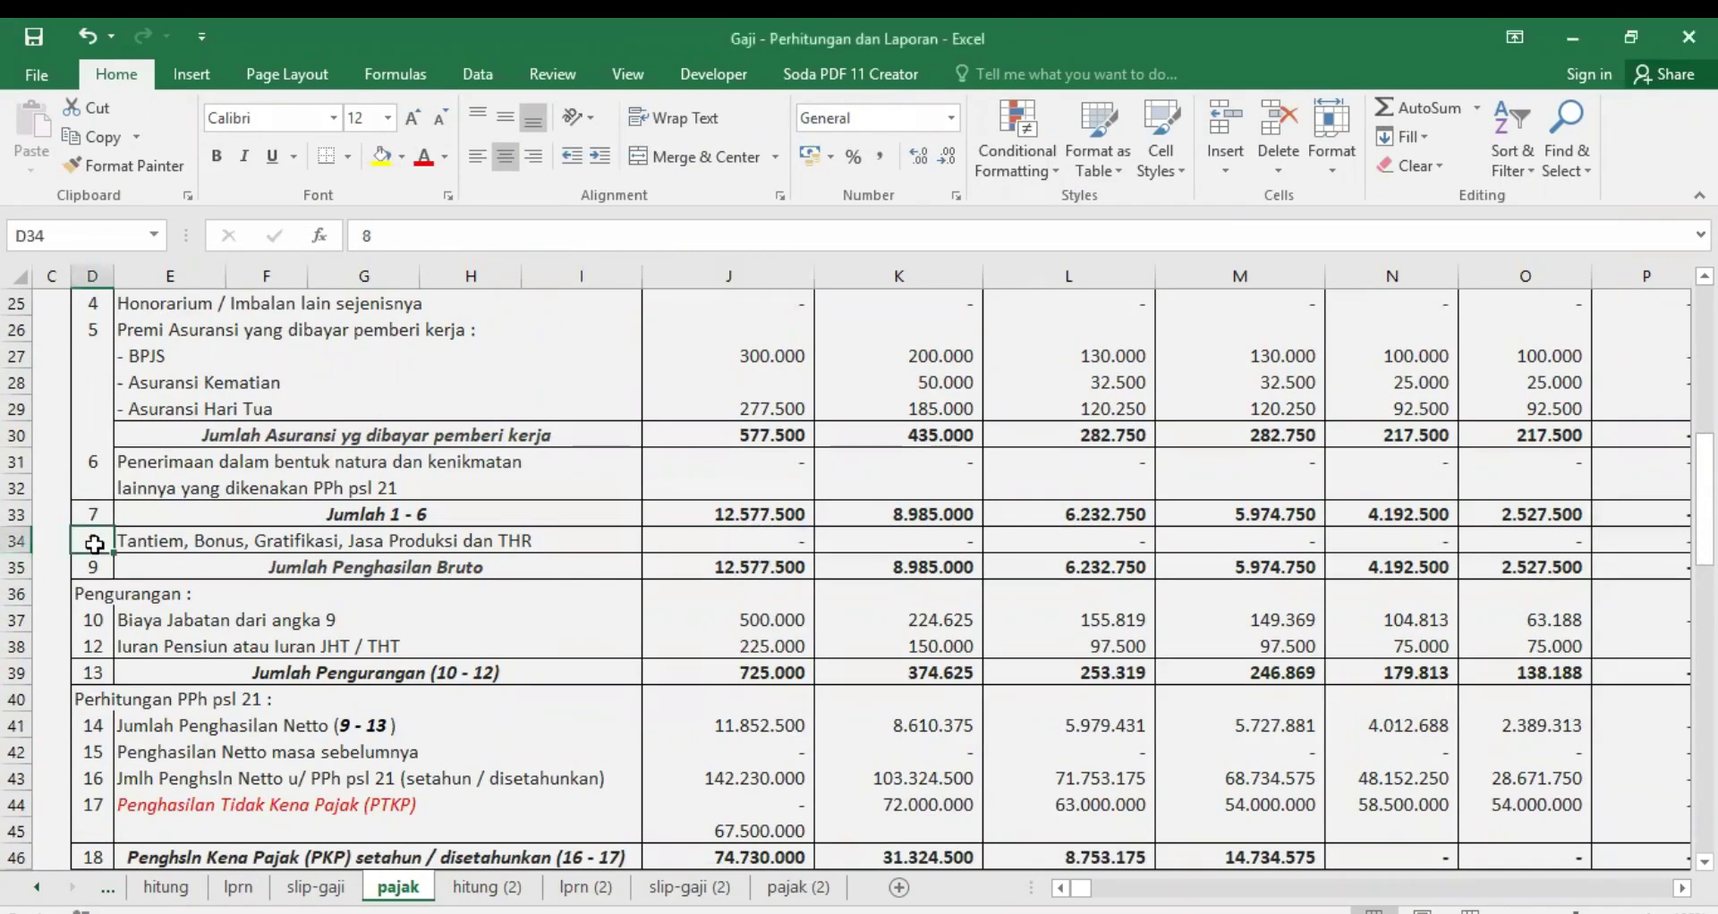
left_click(17, 541)
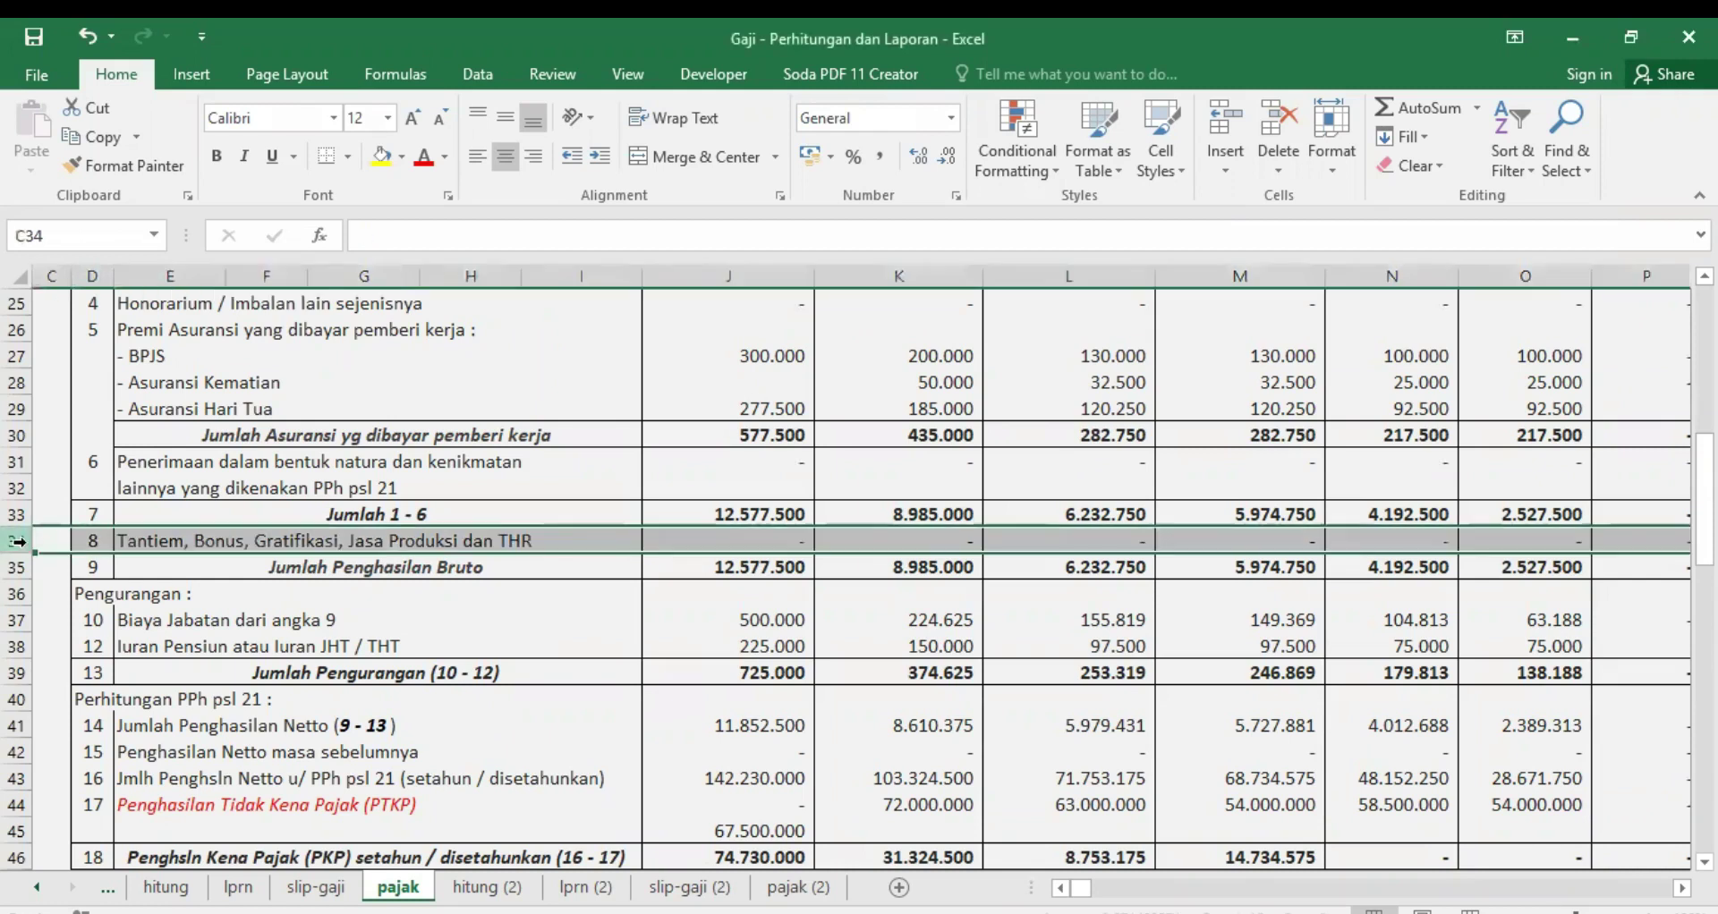
left_click(754, 548)
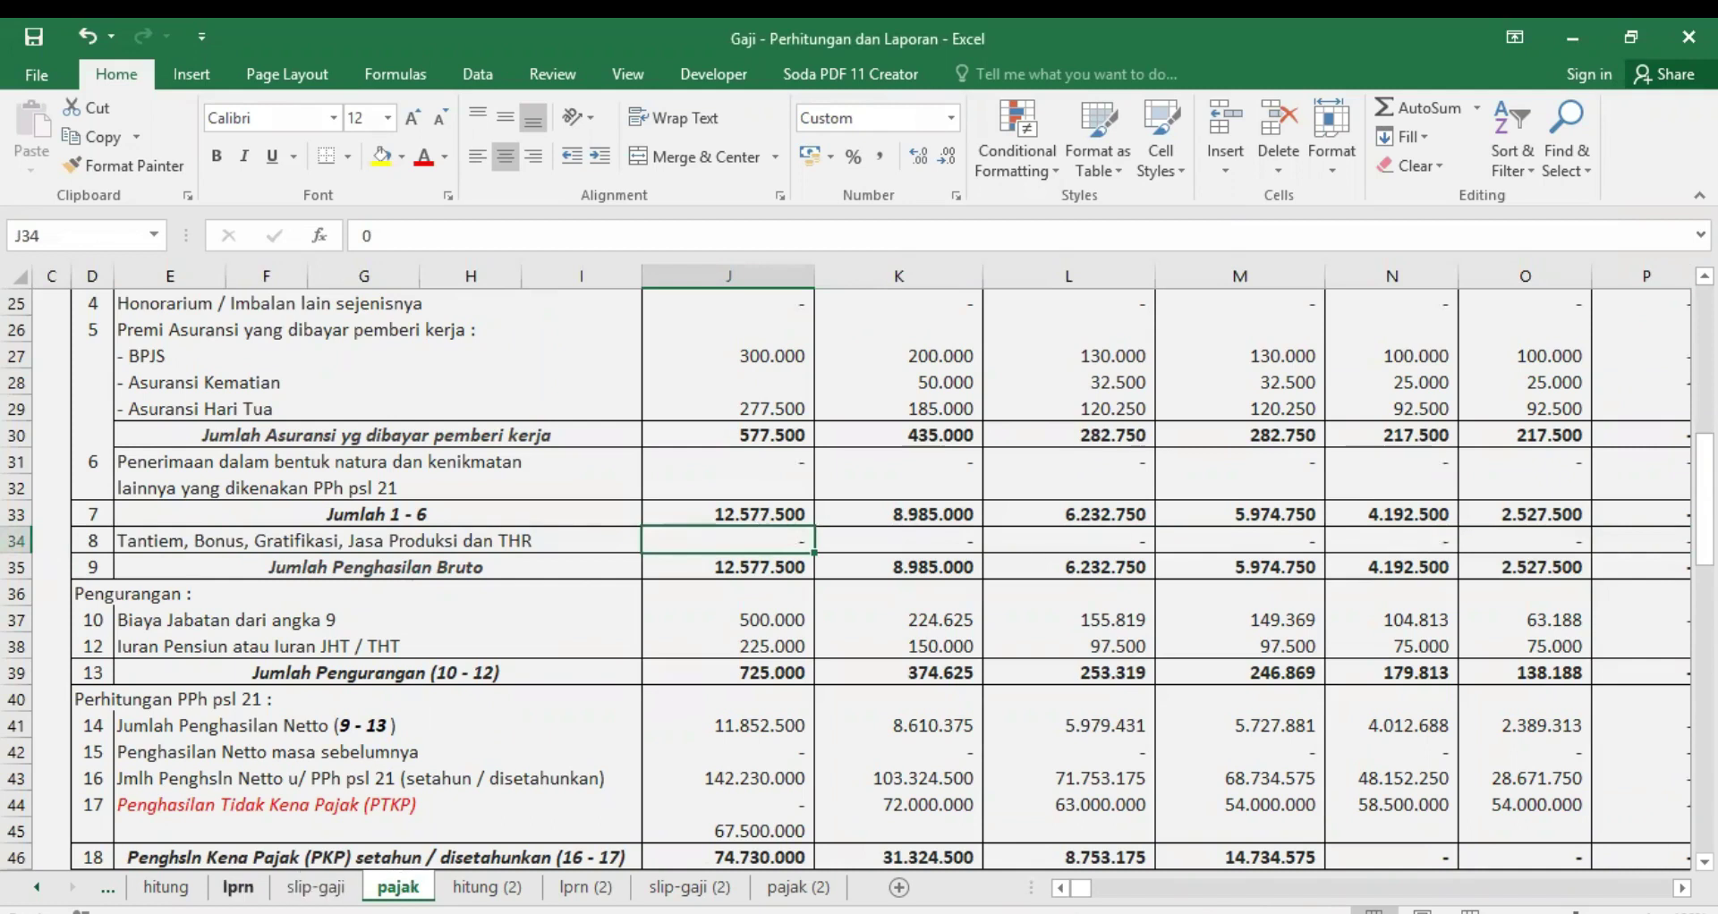
Step: Insert a new column O before Kas/Bon on hitung with header THR in O9
left_click(167, 887)
scroll(1085, 507, "up", 5)
scroll(1143, 514, "up", 2)
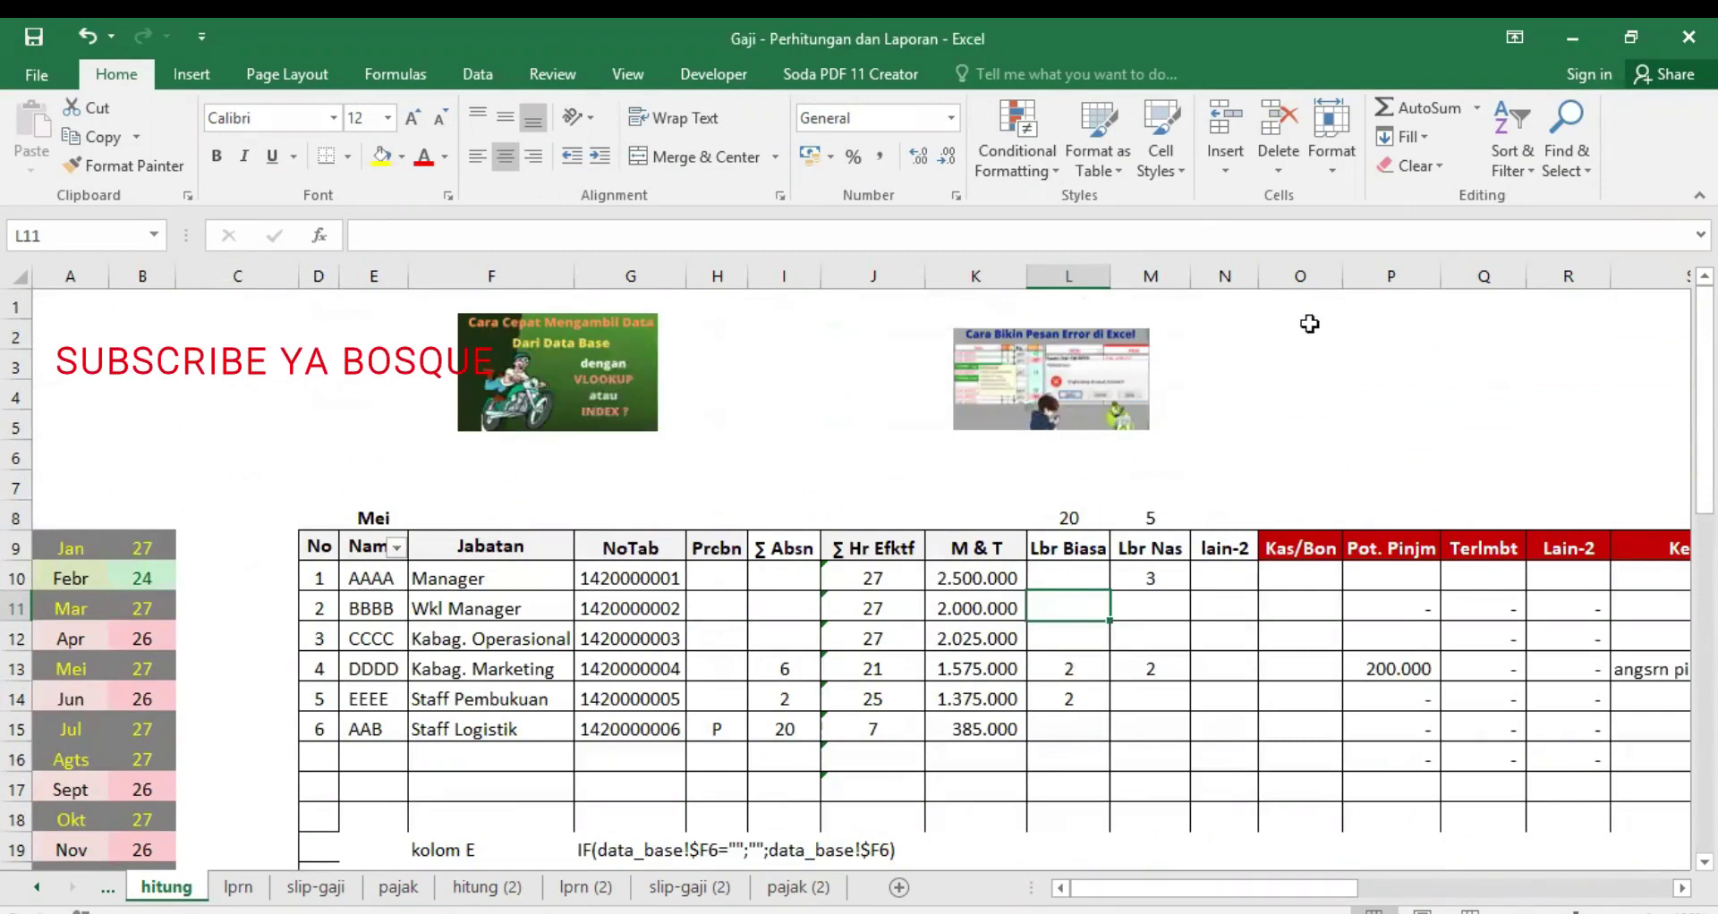
left_click(1302, 272)
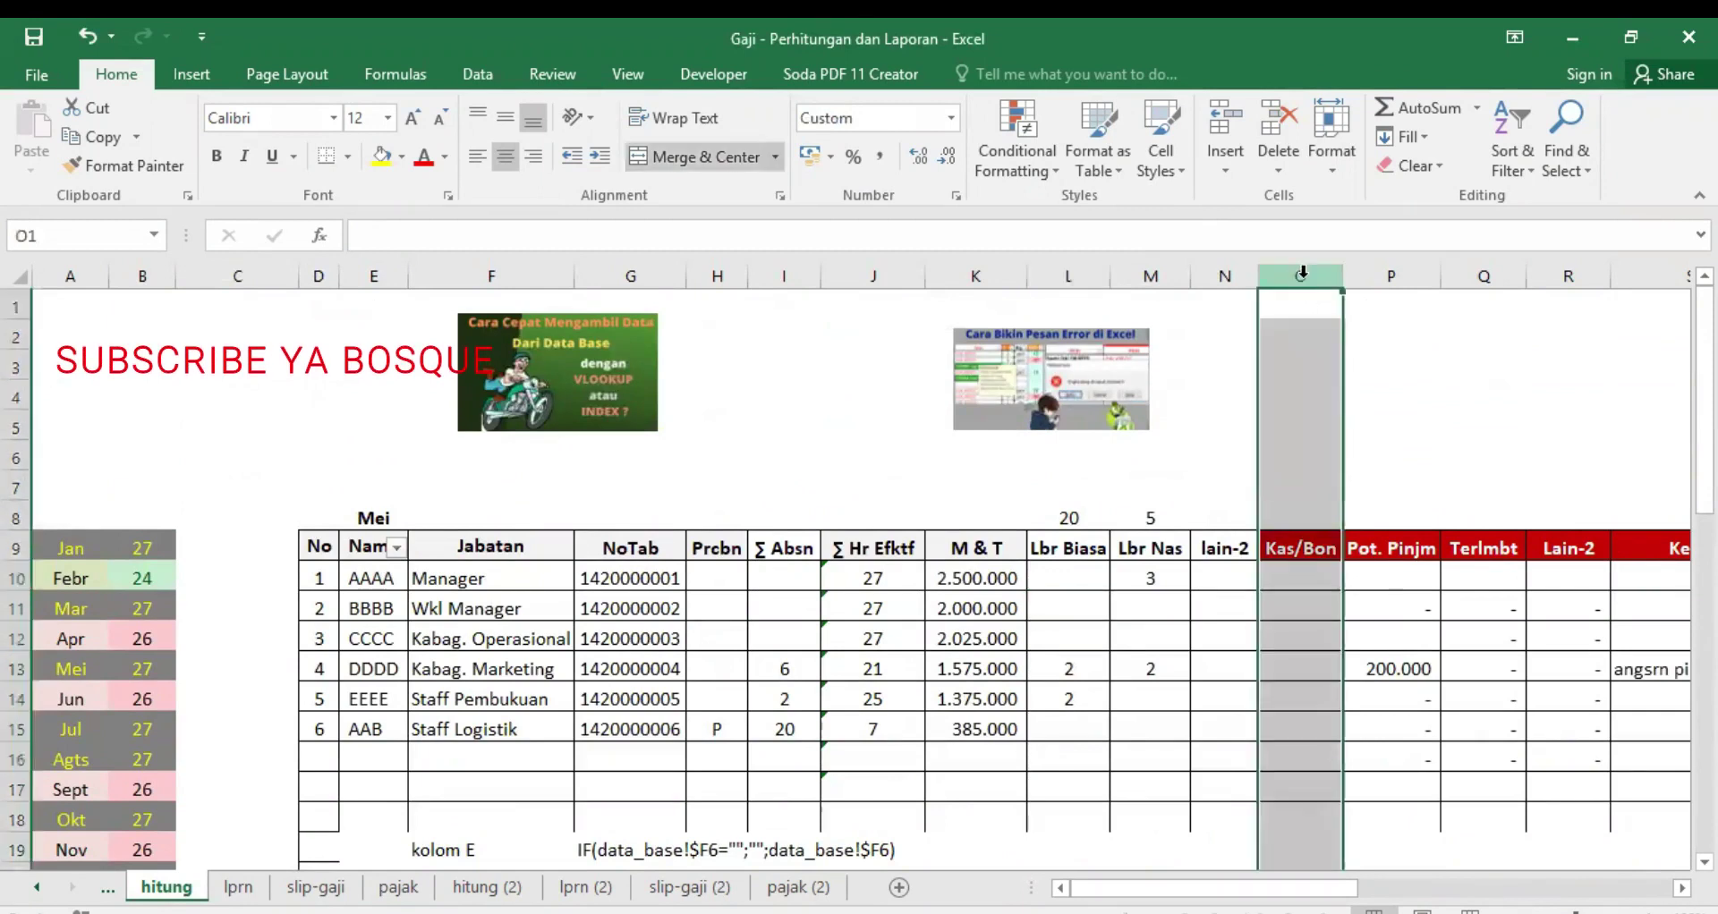
right_click(1303, 273)
left_click(1340, 455)
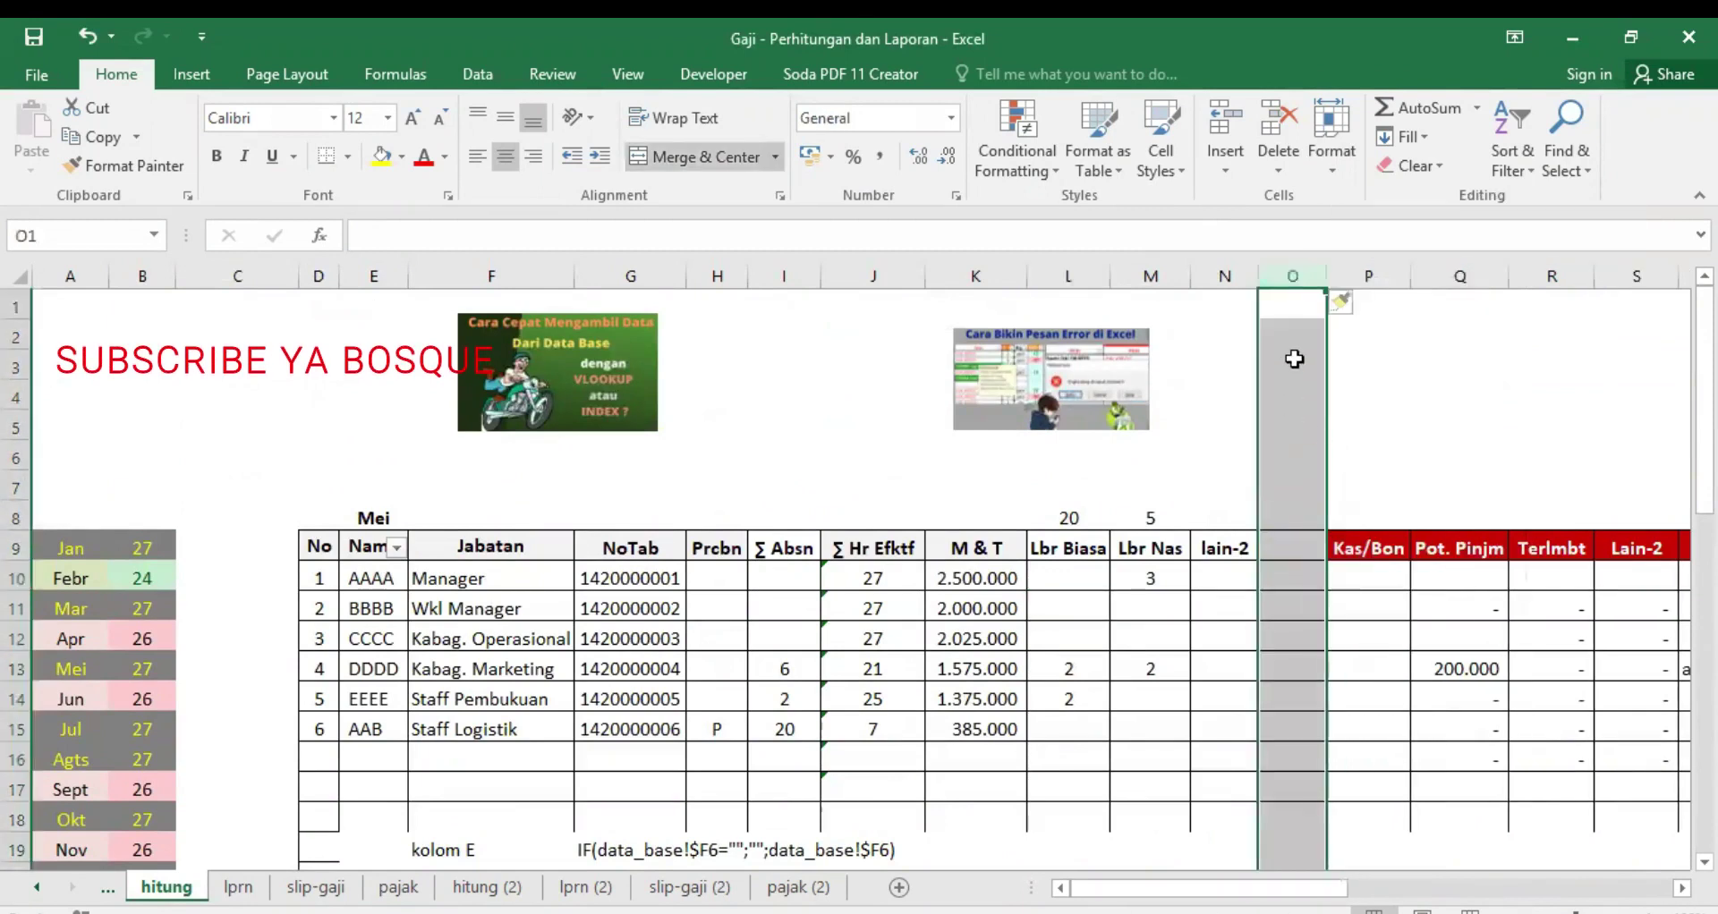
left_click(1284, 540)
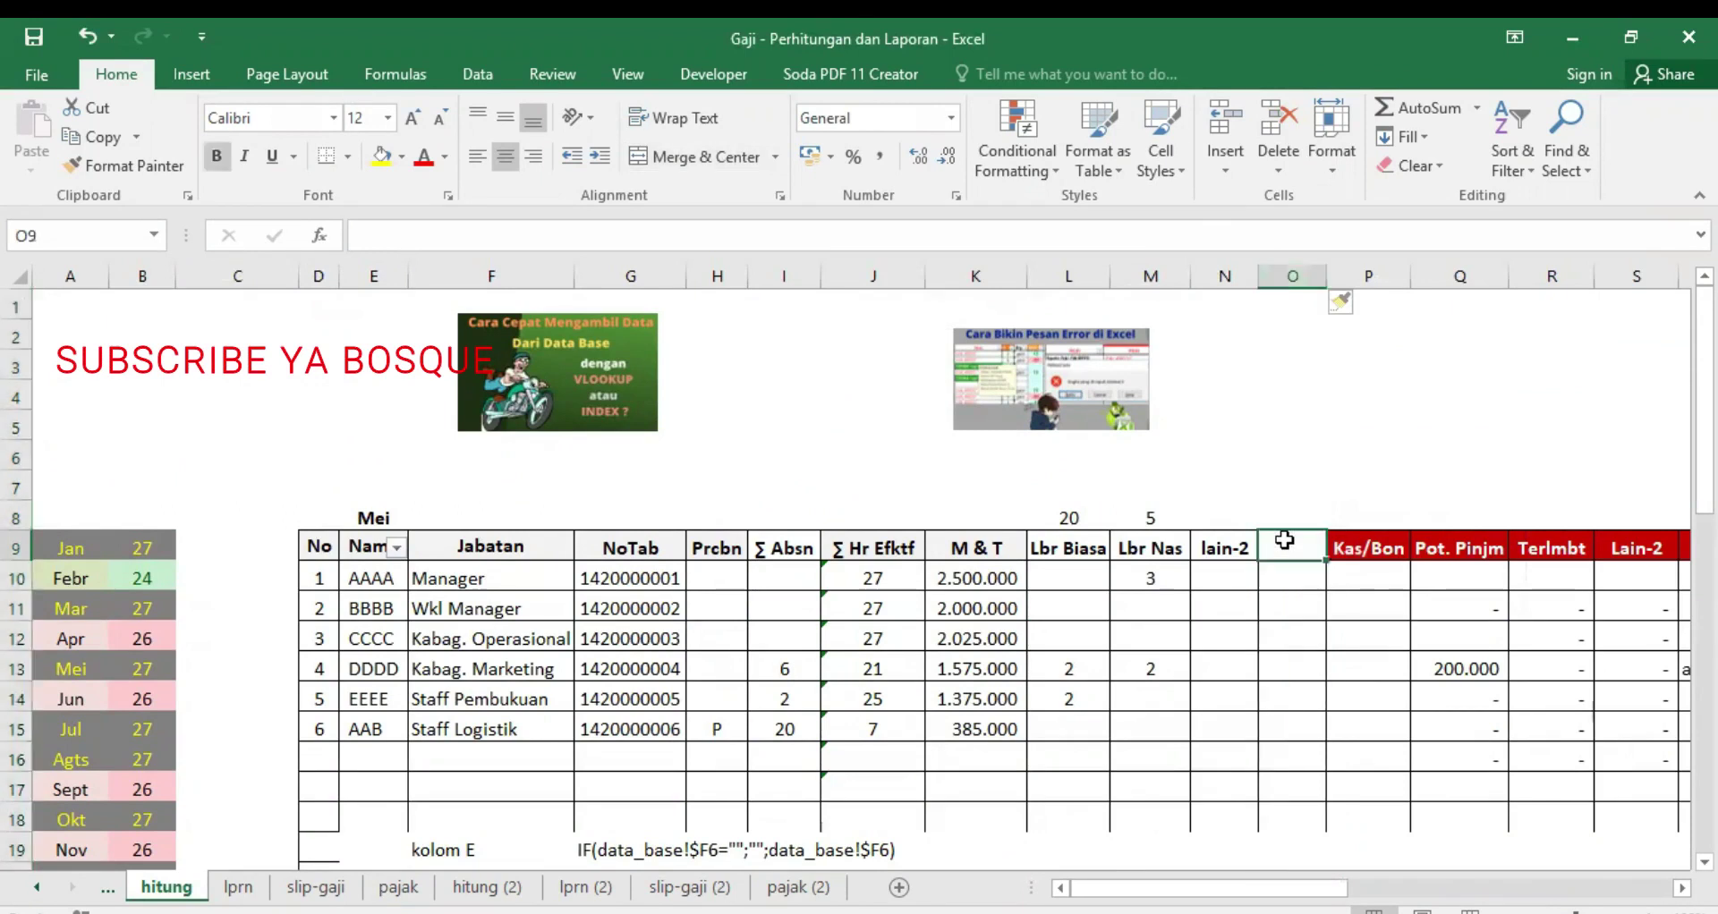
type("THR")
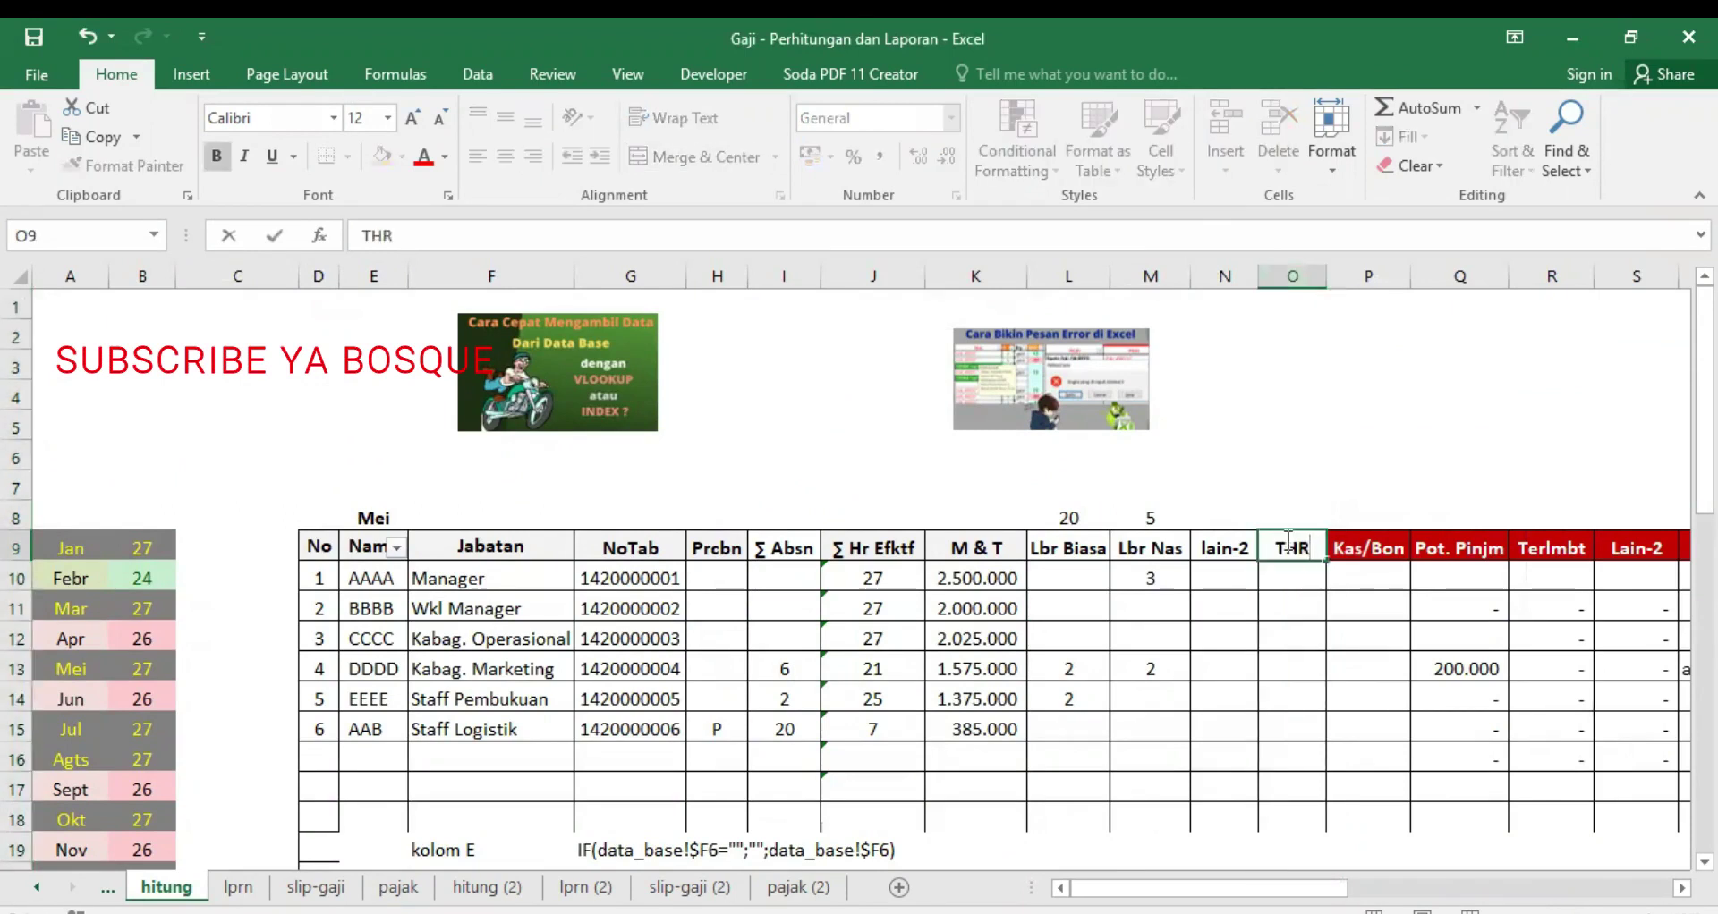
key("Return")
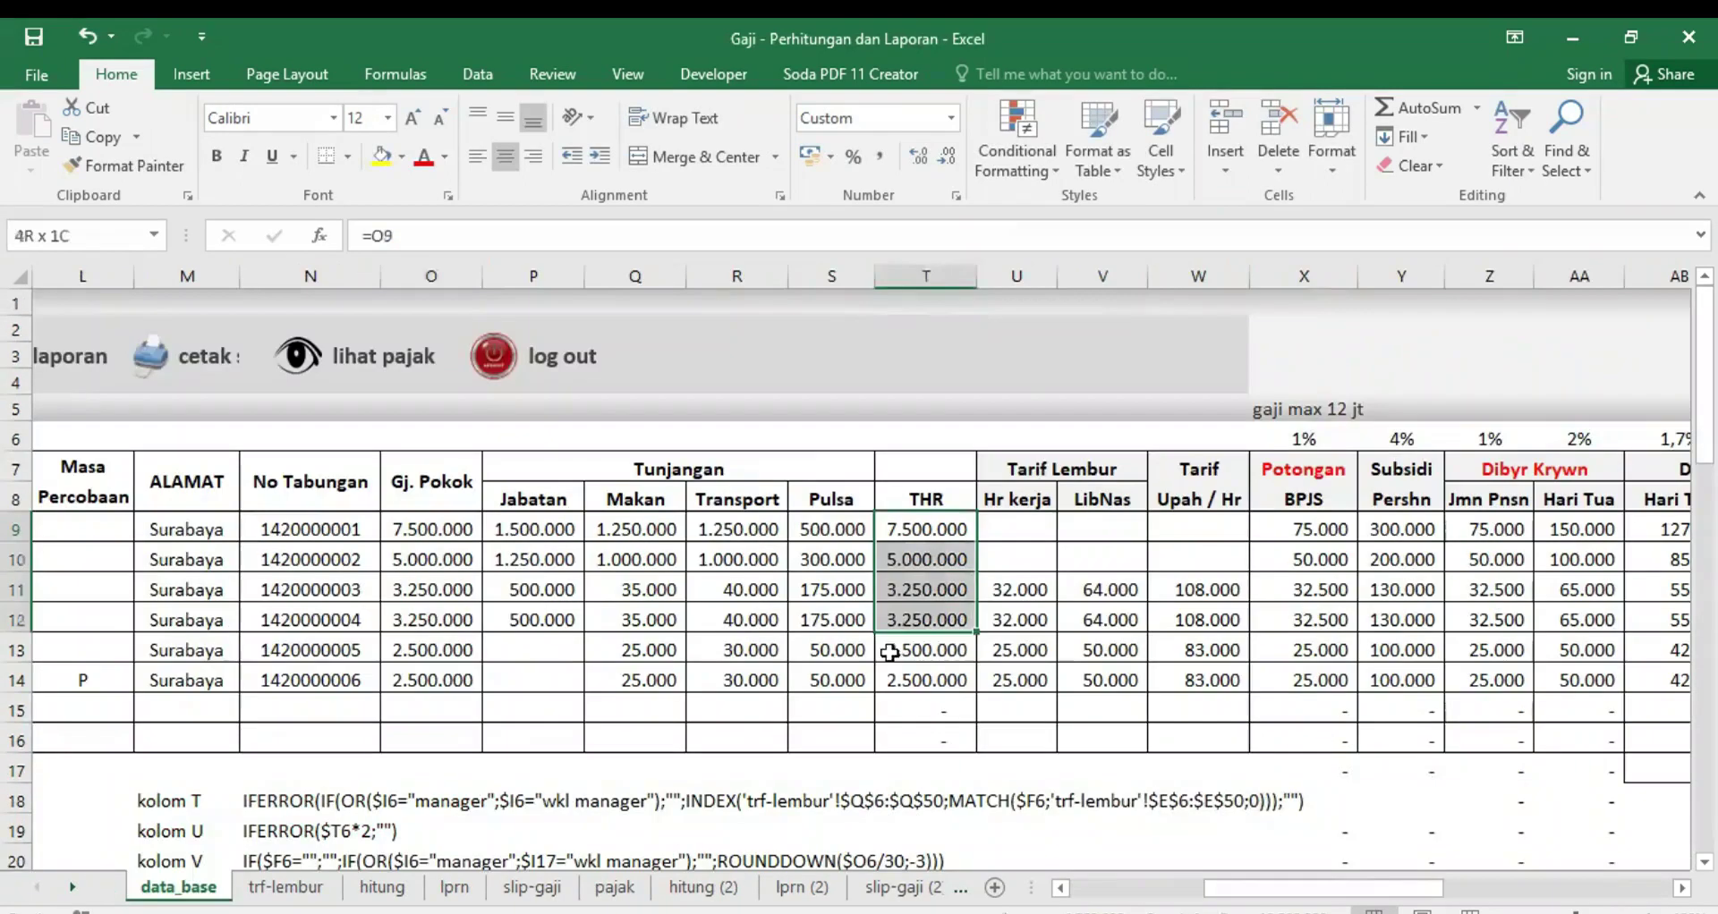
Step: Clear data_base's THR values in T9:T14 and widen hitung's THR column O
left_click_drag(890, 652, 886, 684)
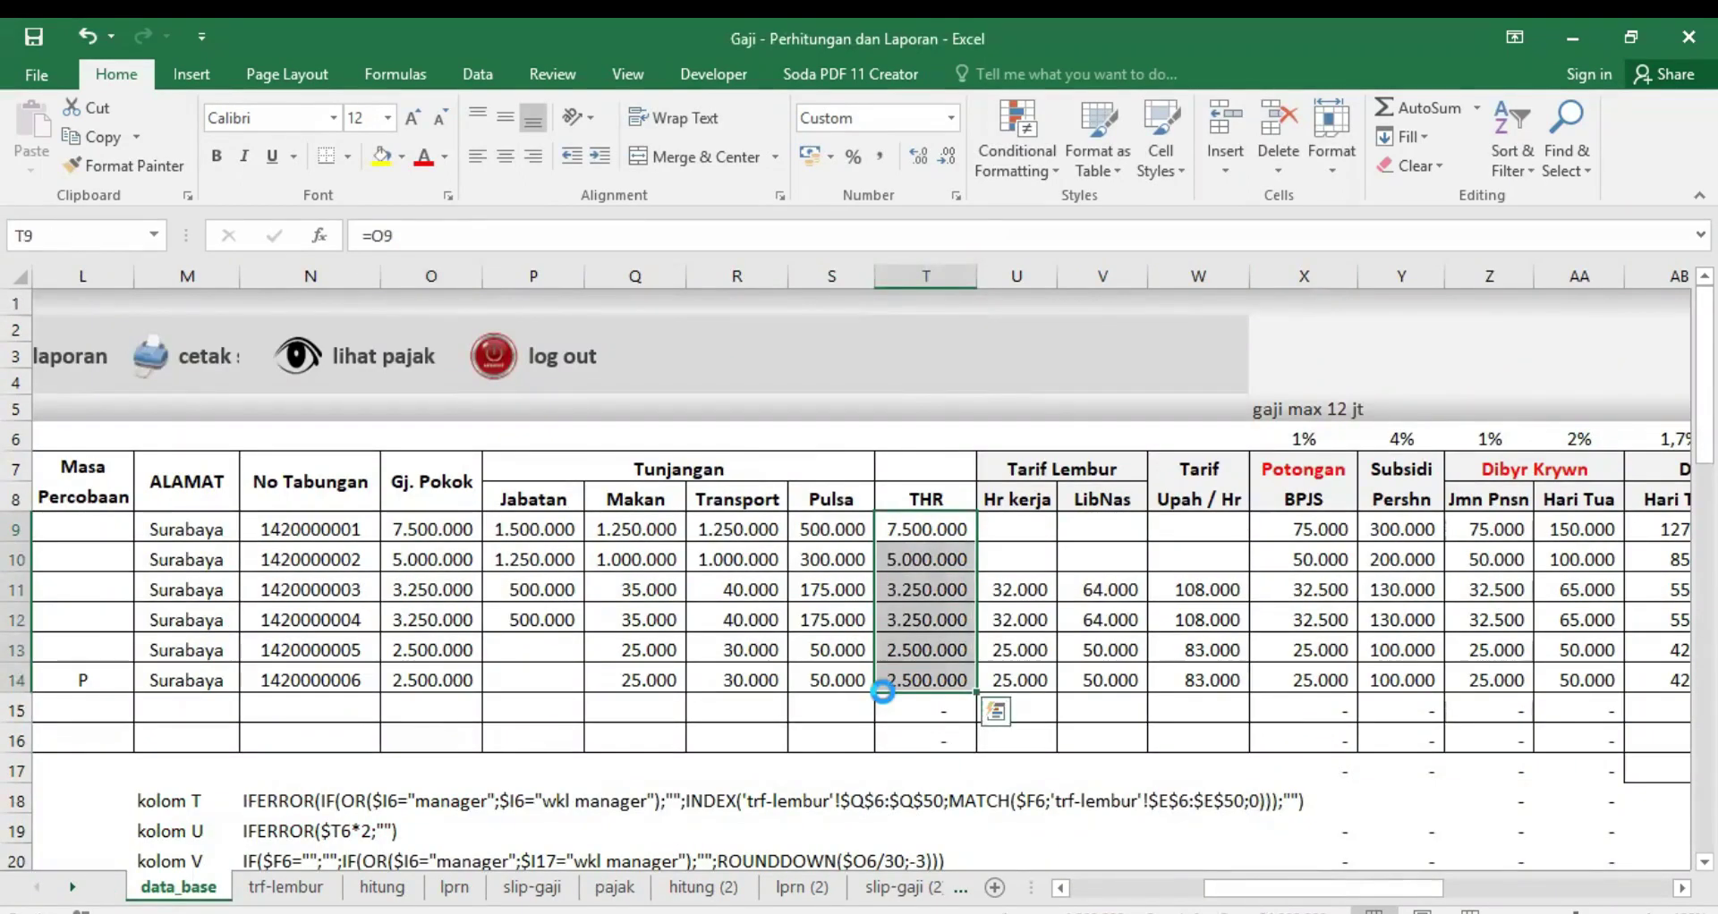
key("Delete")
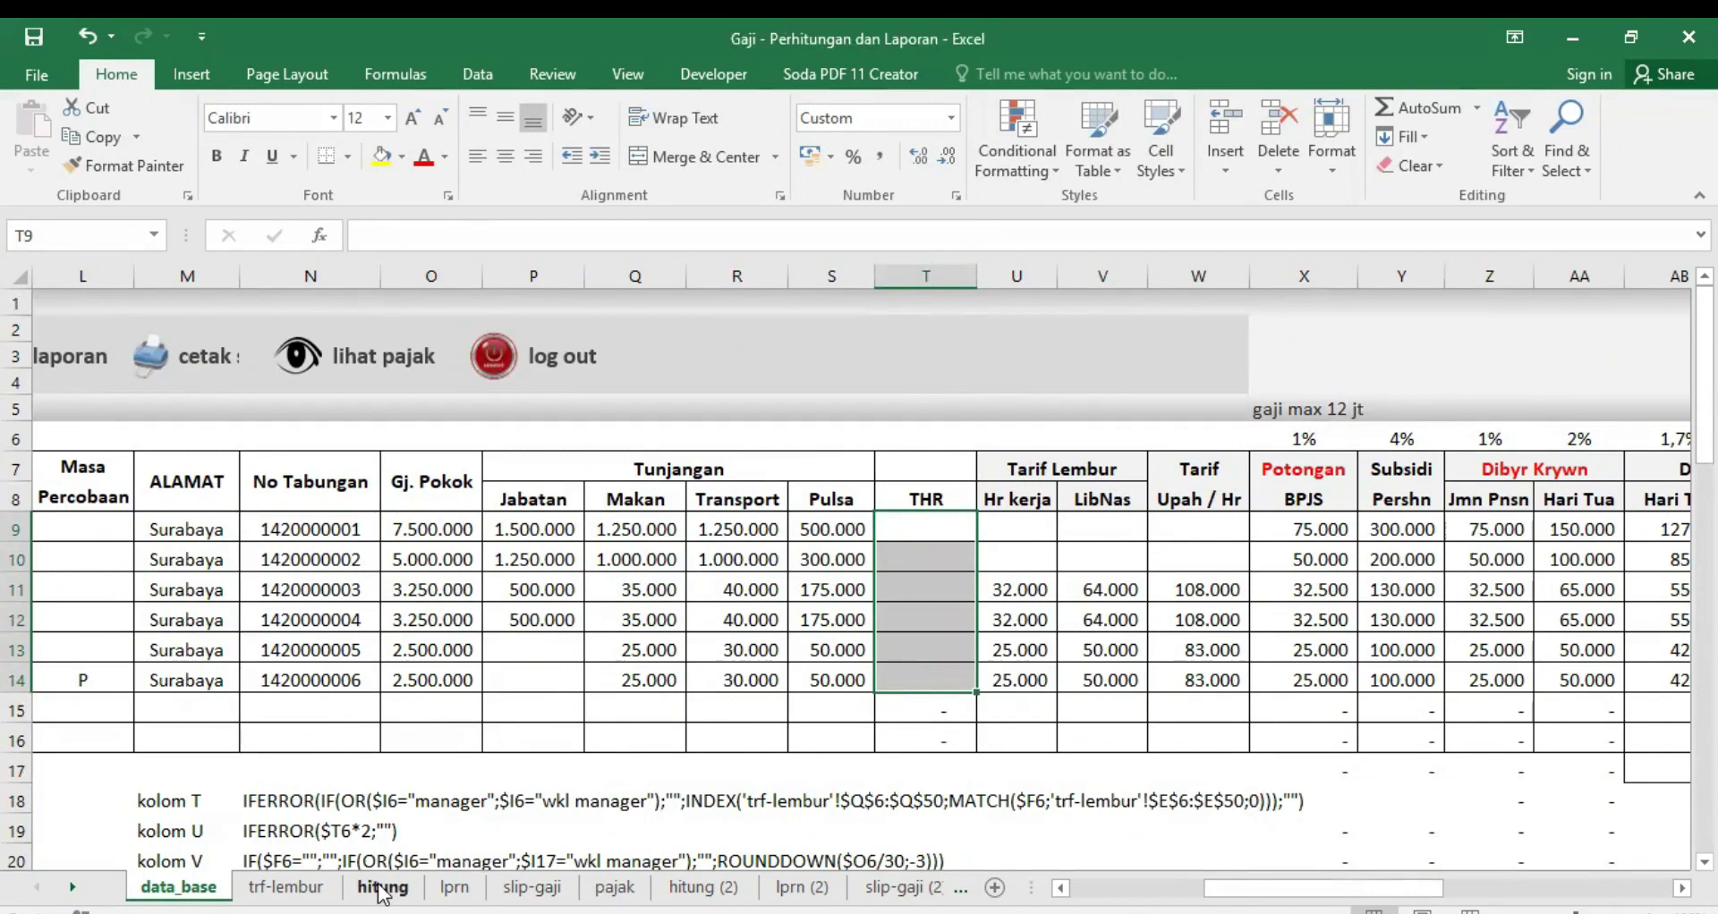
left_click(381, 888)
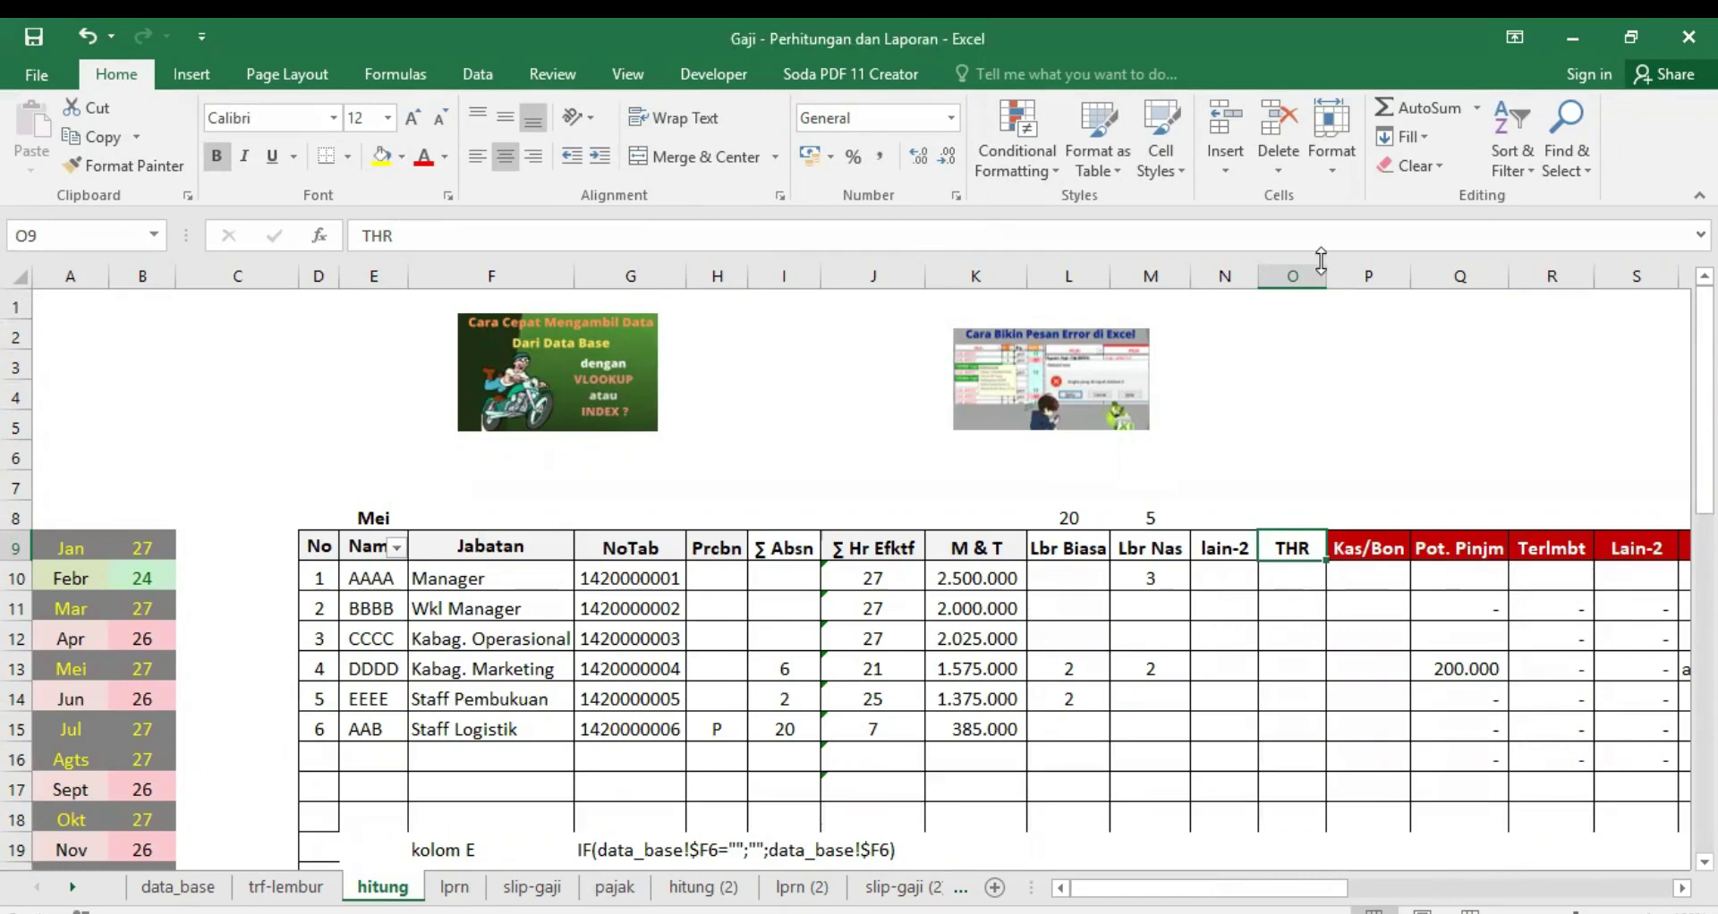
left_click_drag(1341, 275, 1347, 275)
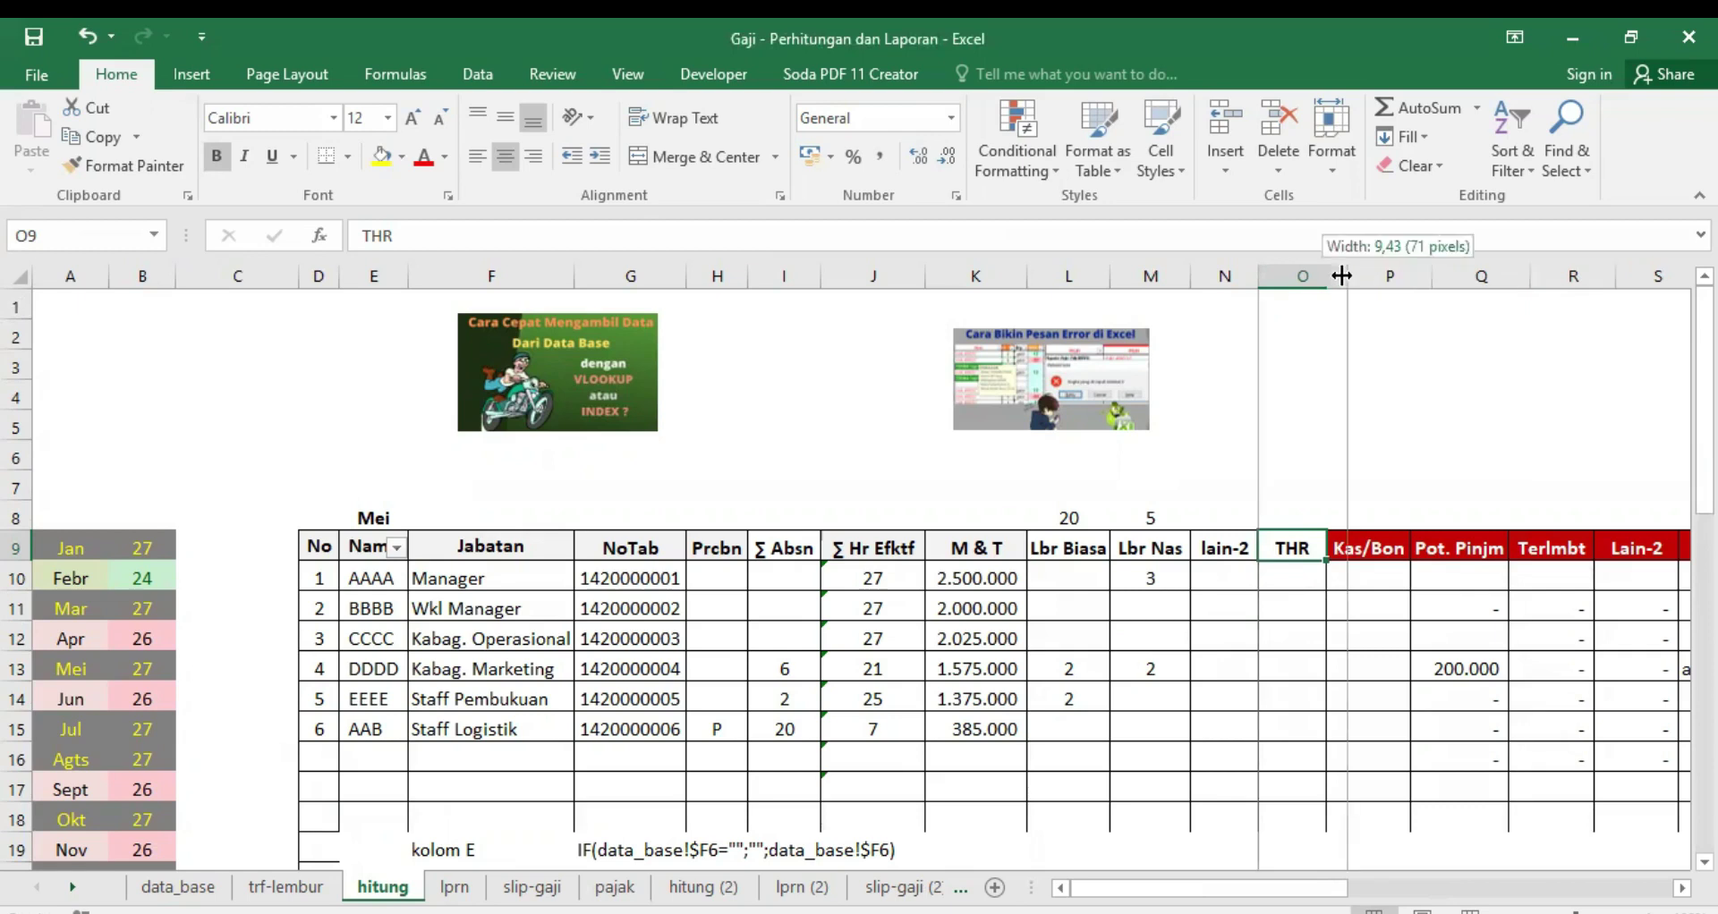
left_click(614, 887)
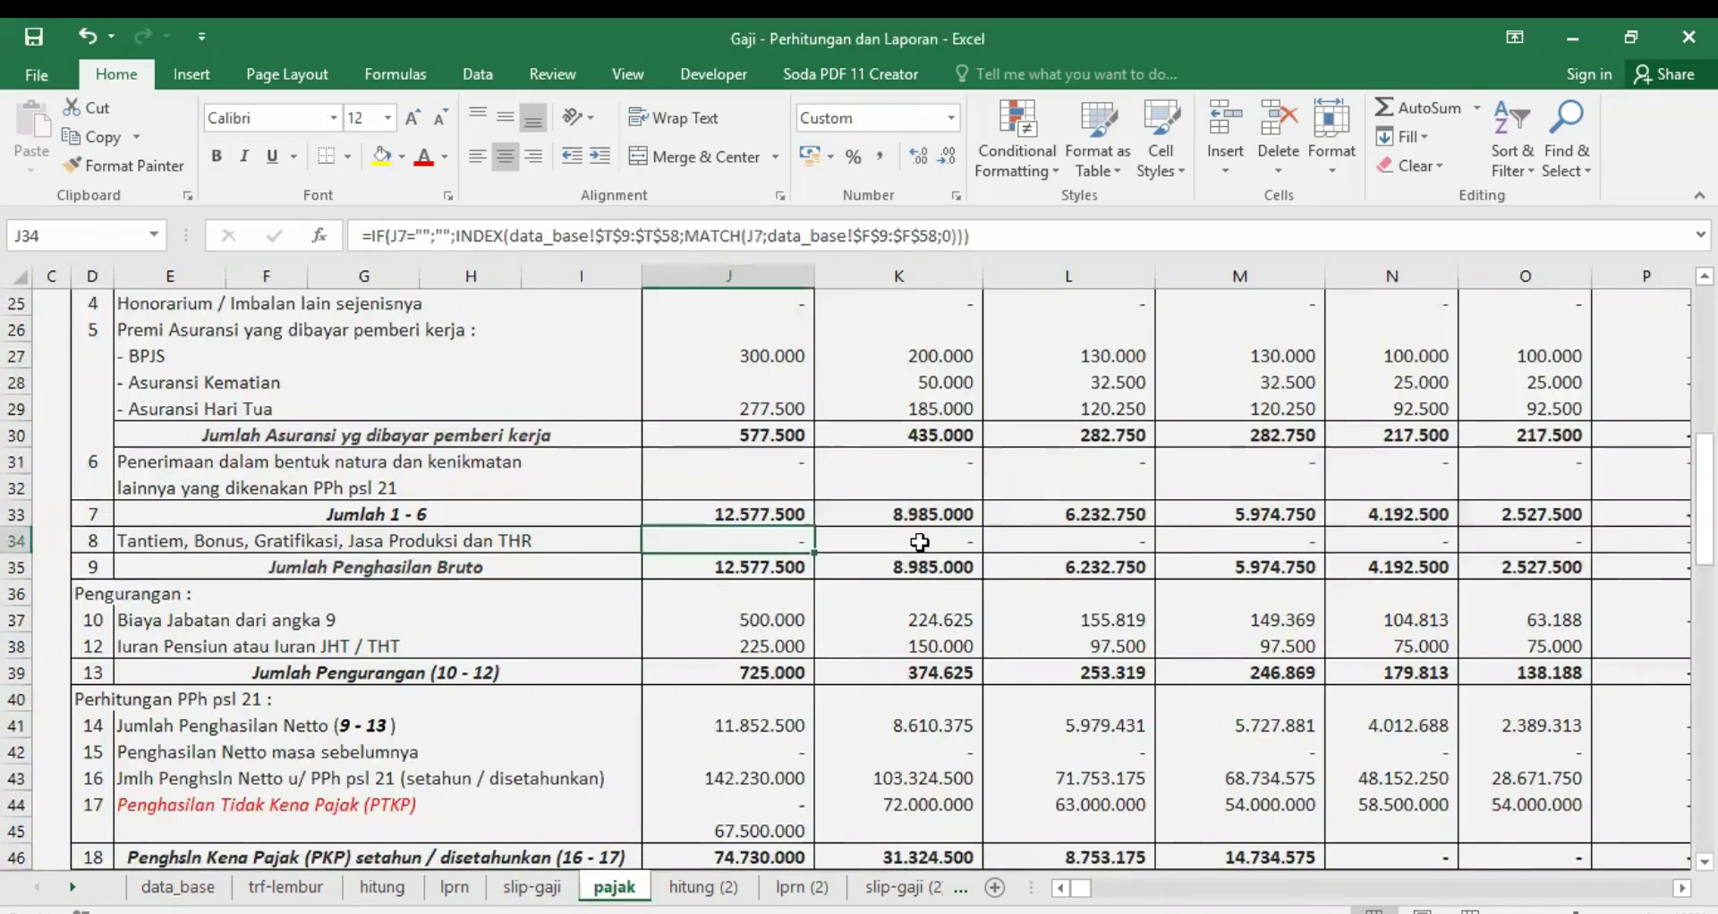
Step: Copy J21's lookup formula into the THR cell J34
left_click(766, 355)
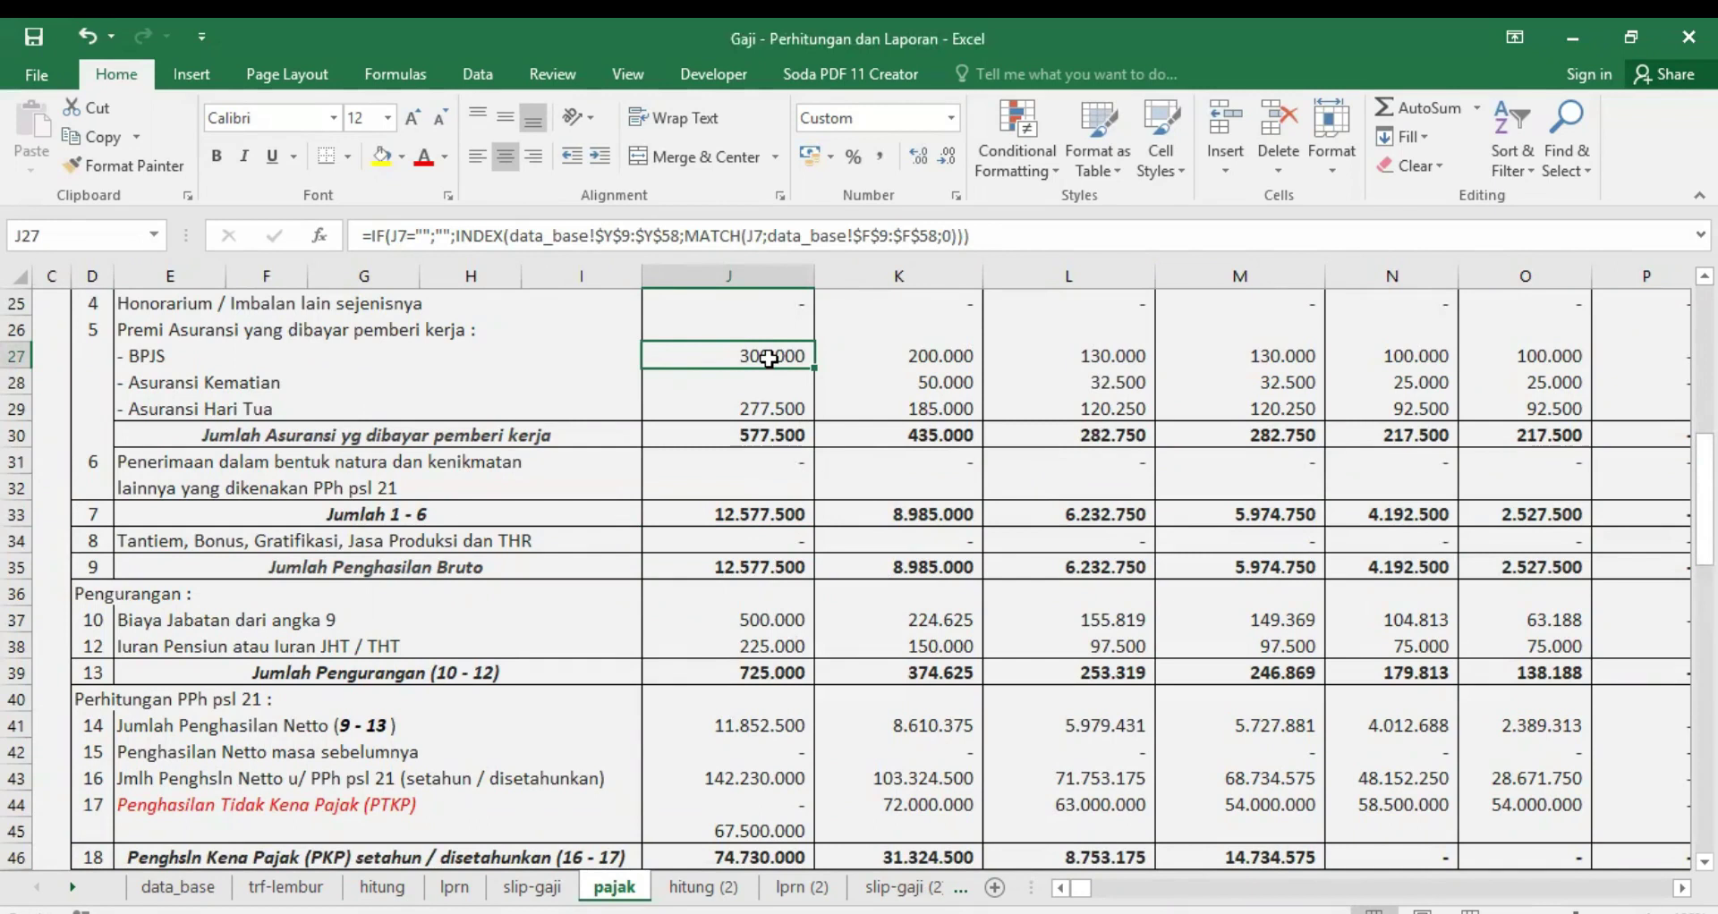
scroll(771, 410, "up", 2)
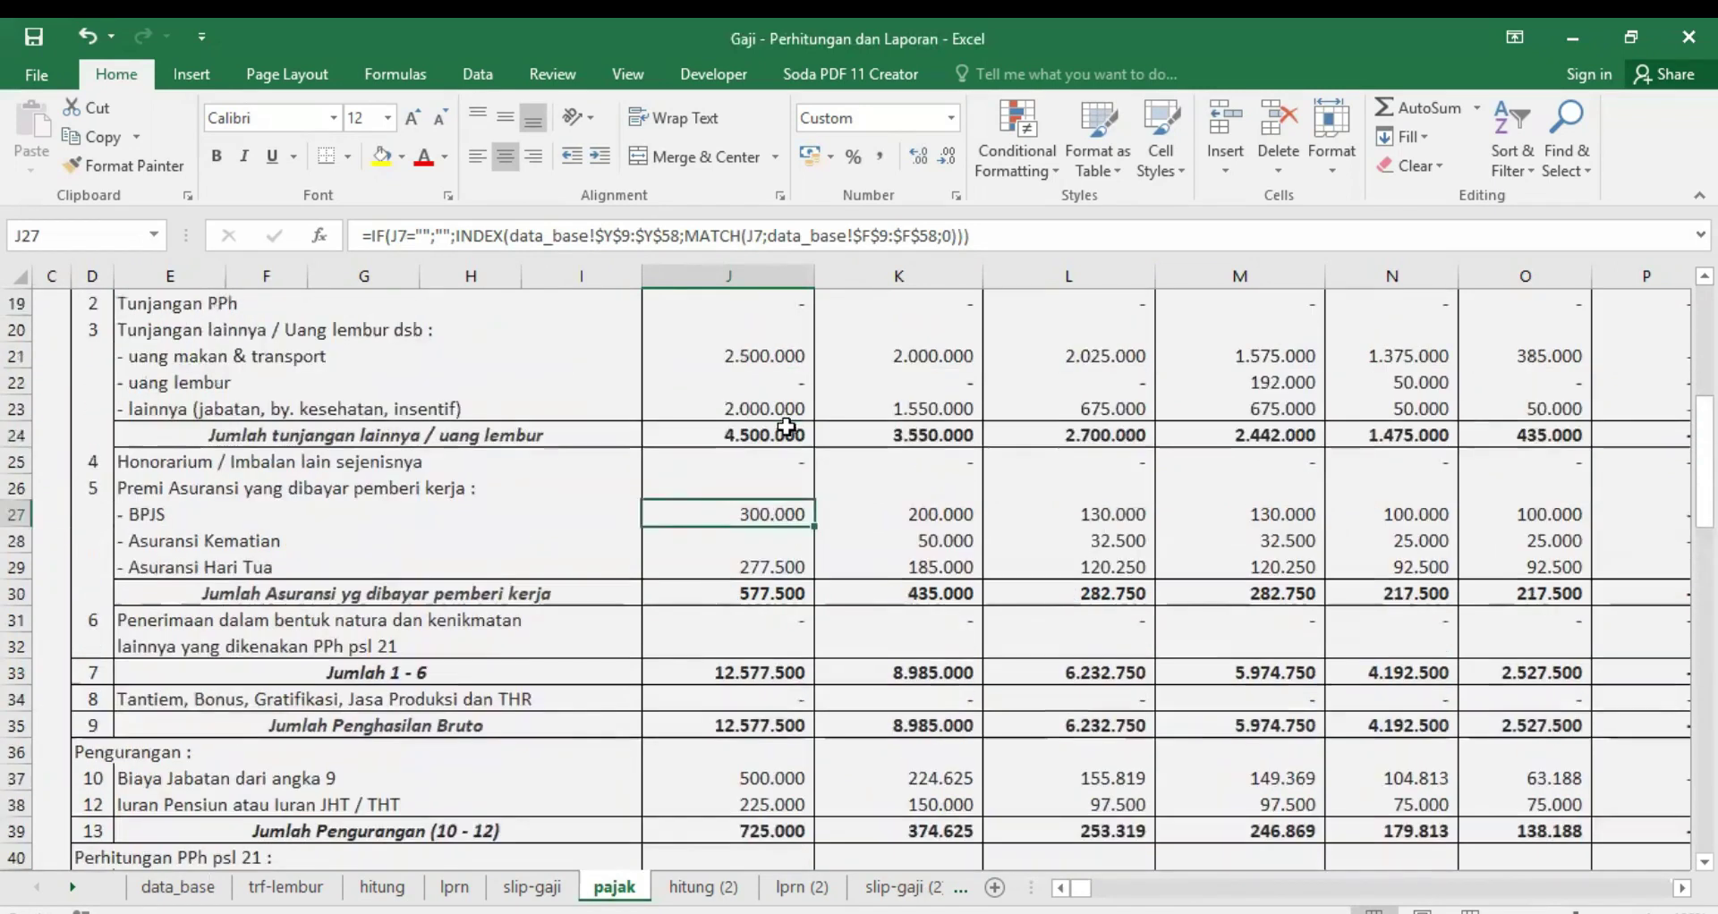
left_click(774, 351)
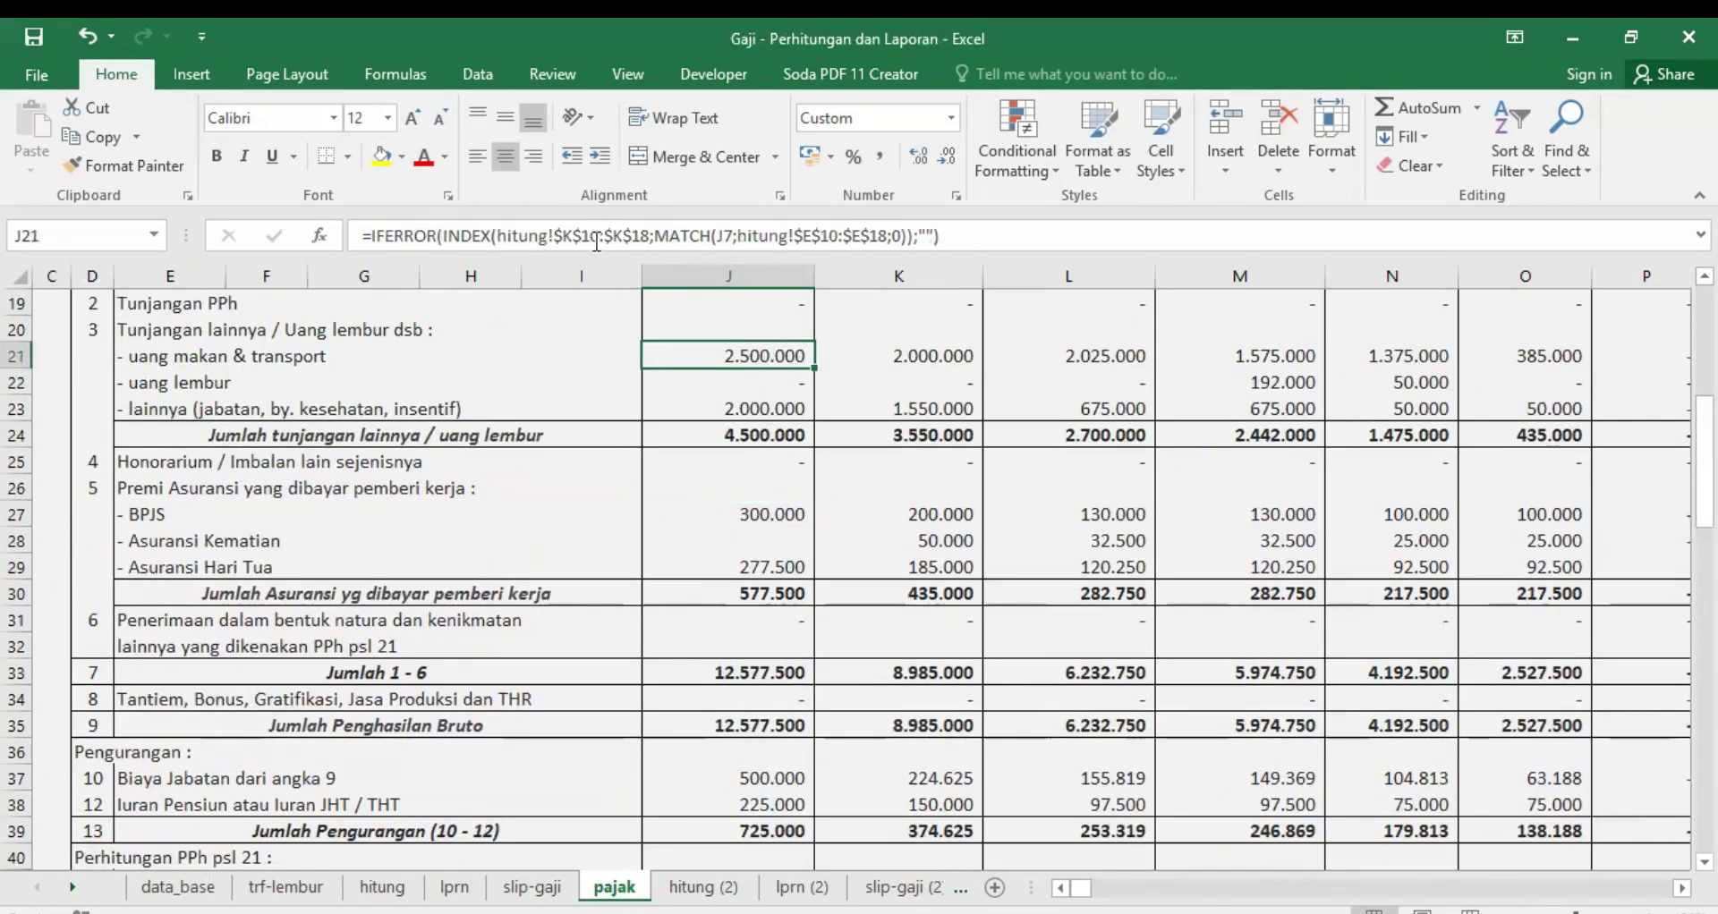
right_click(717, 356)
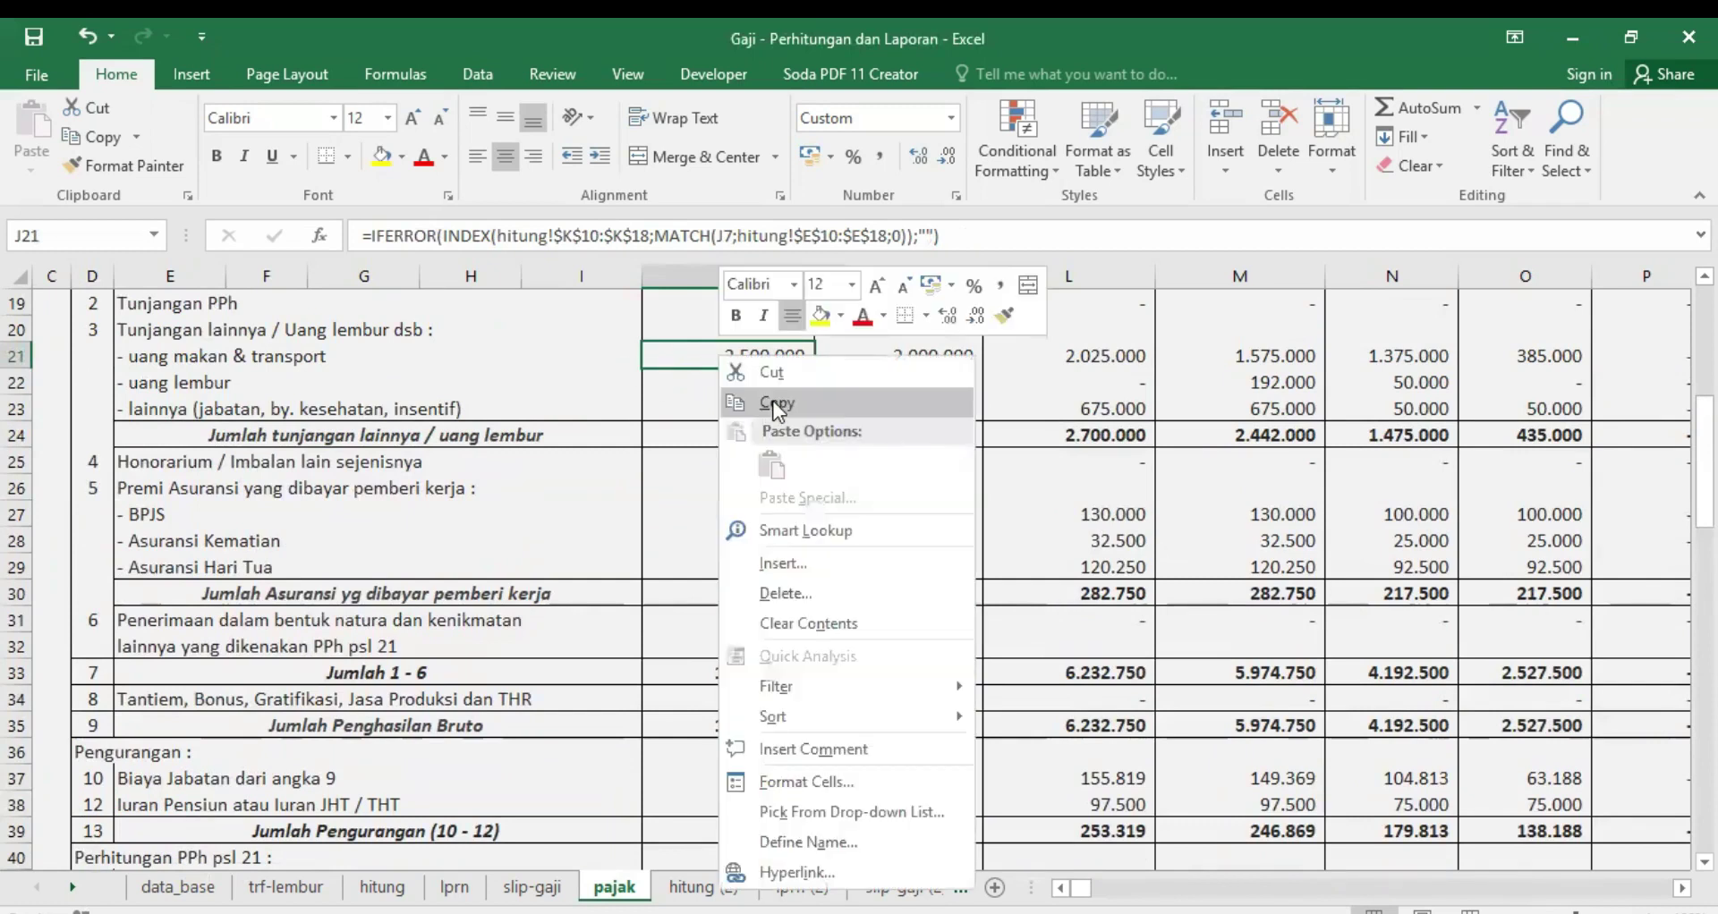
left_click(775, 401)
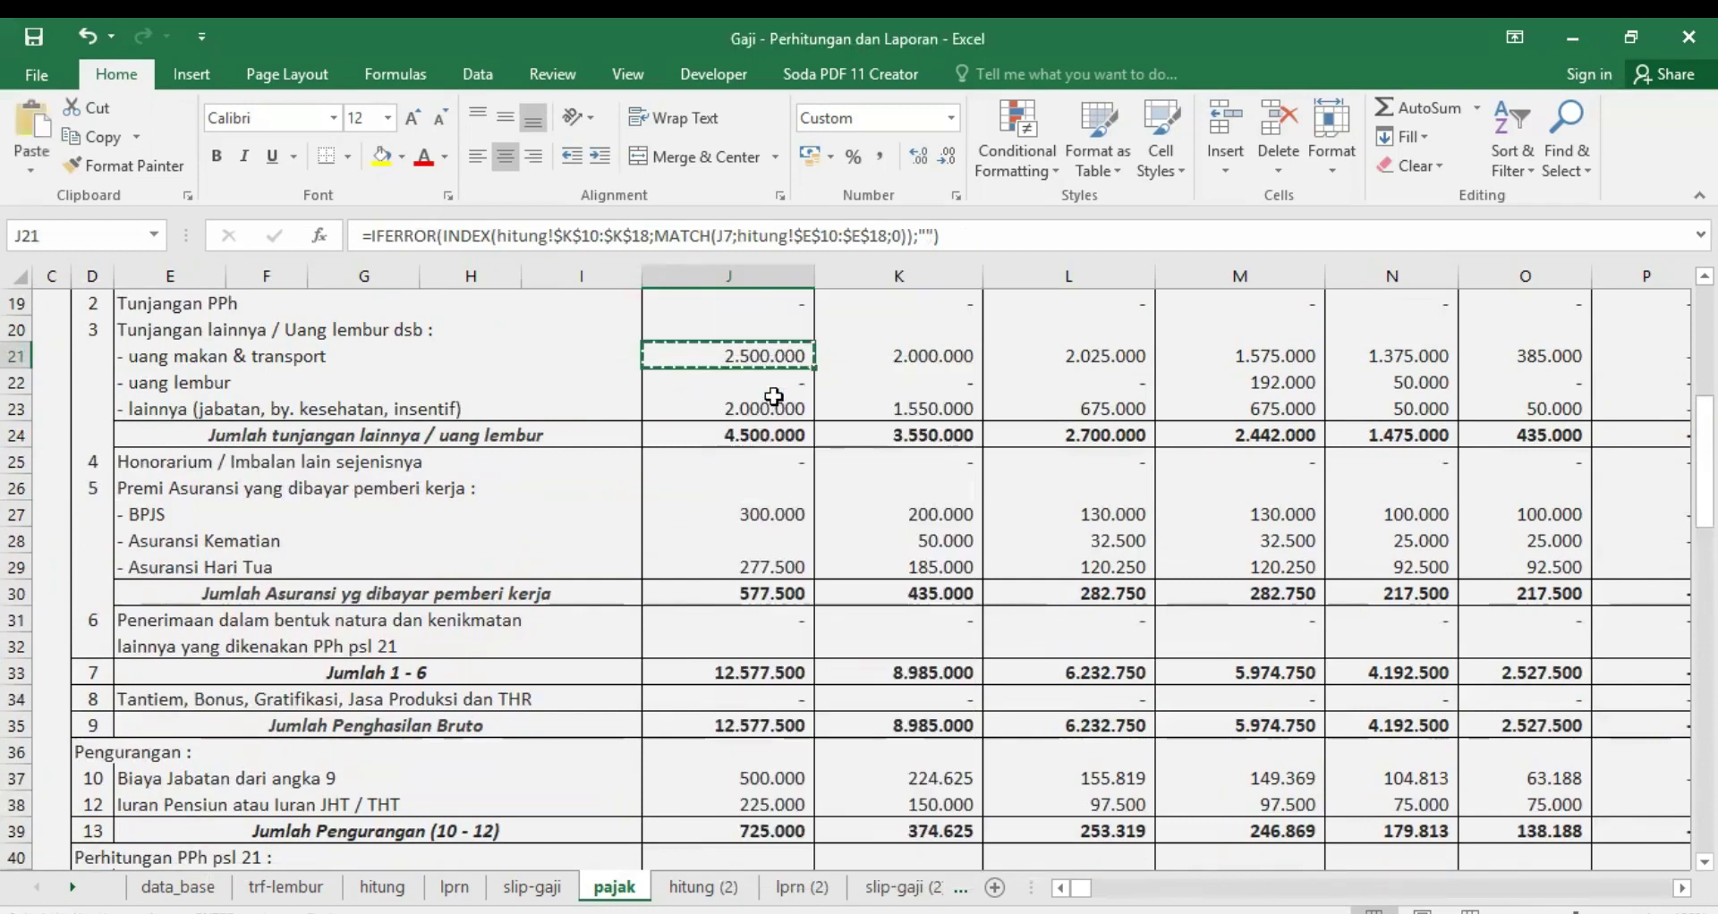
left_click(760, 695)
key("Return")
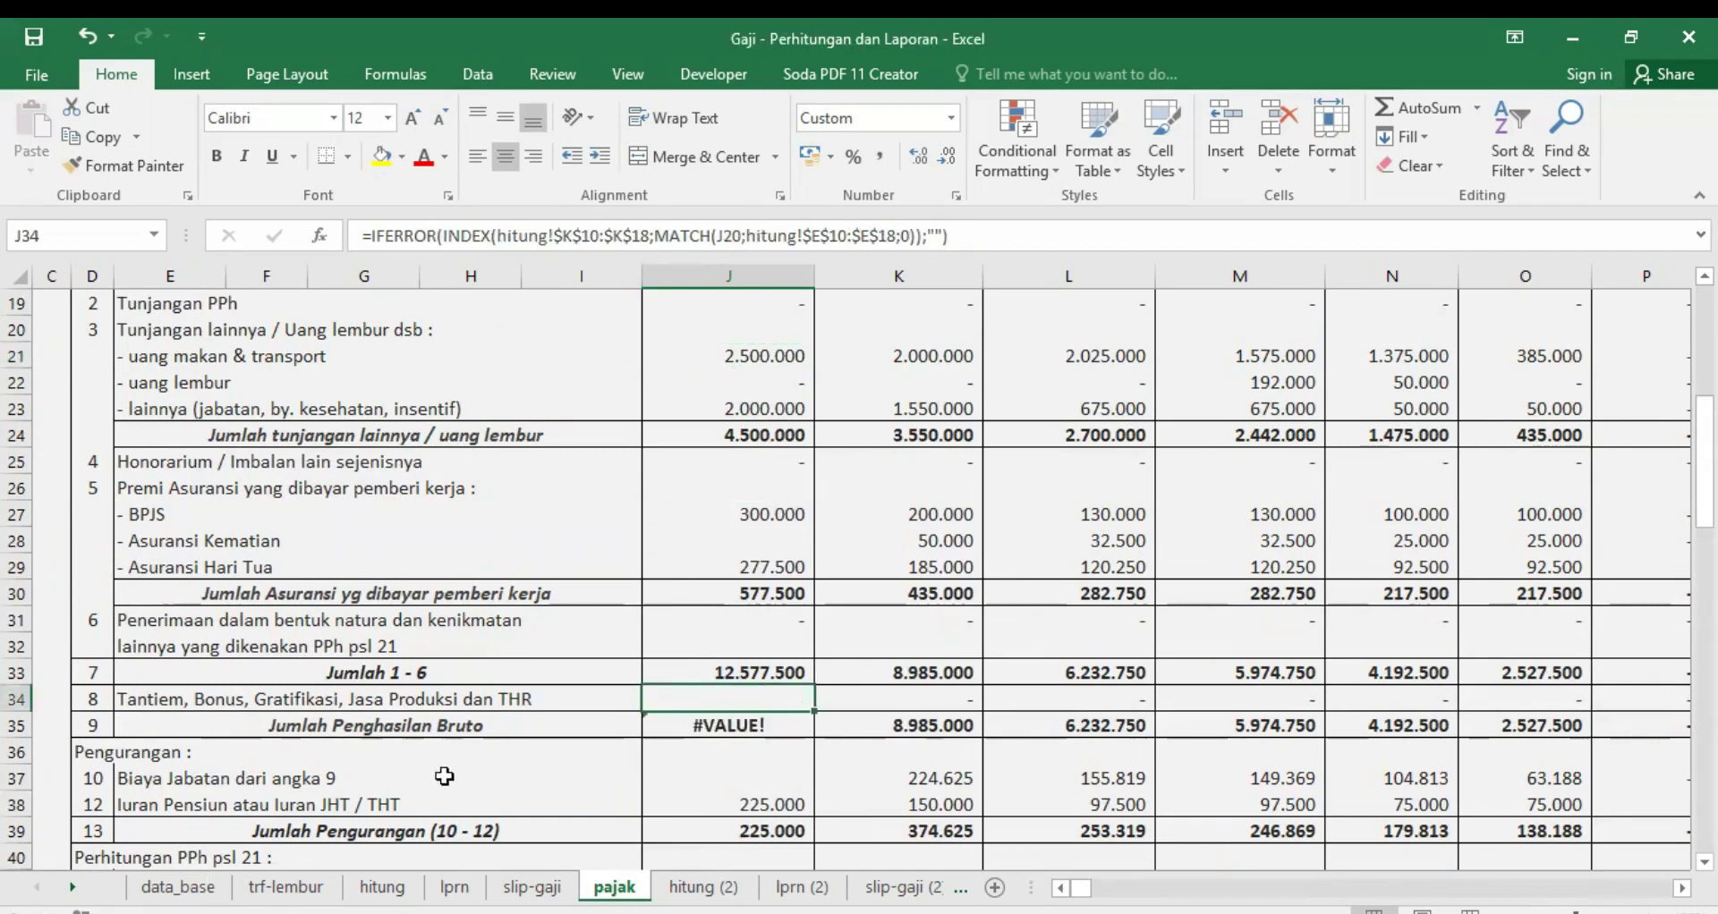
Step: Edit J34 to look up hitung!$O$10:$O$18 with MATCH(J7…), making J35 12.577.500
left_click(383, 888)
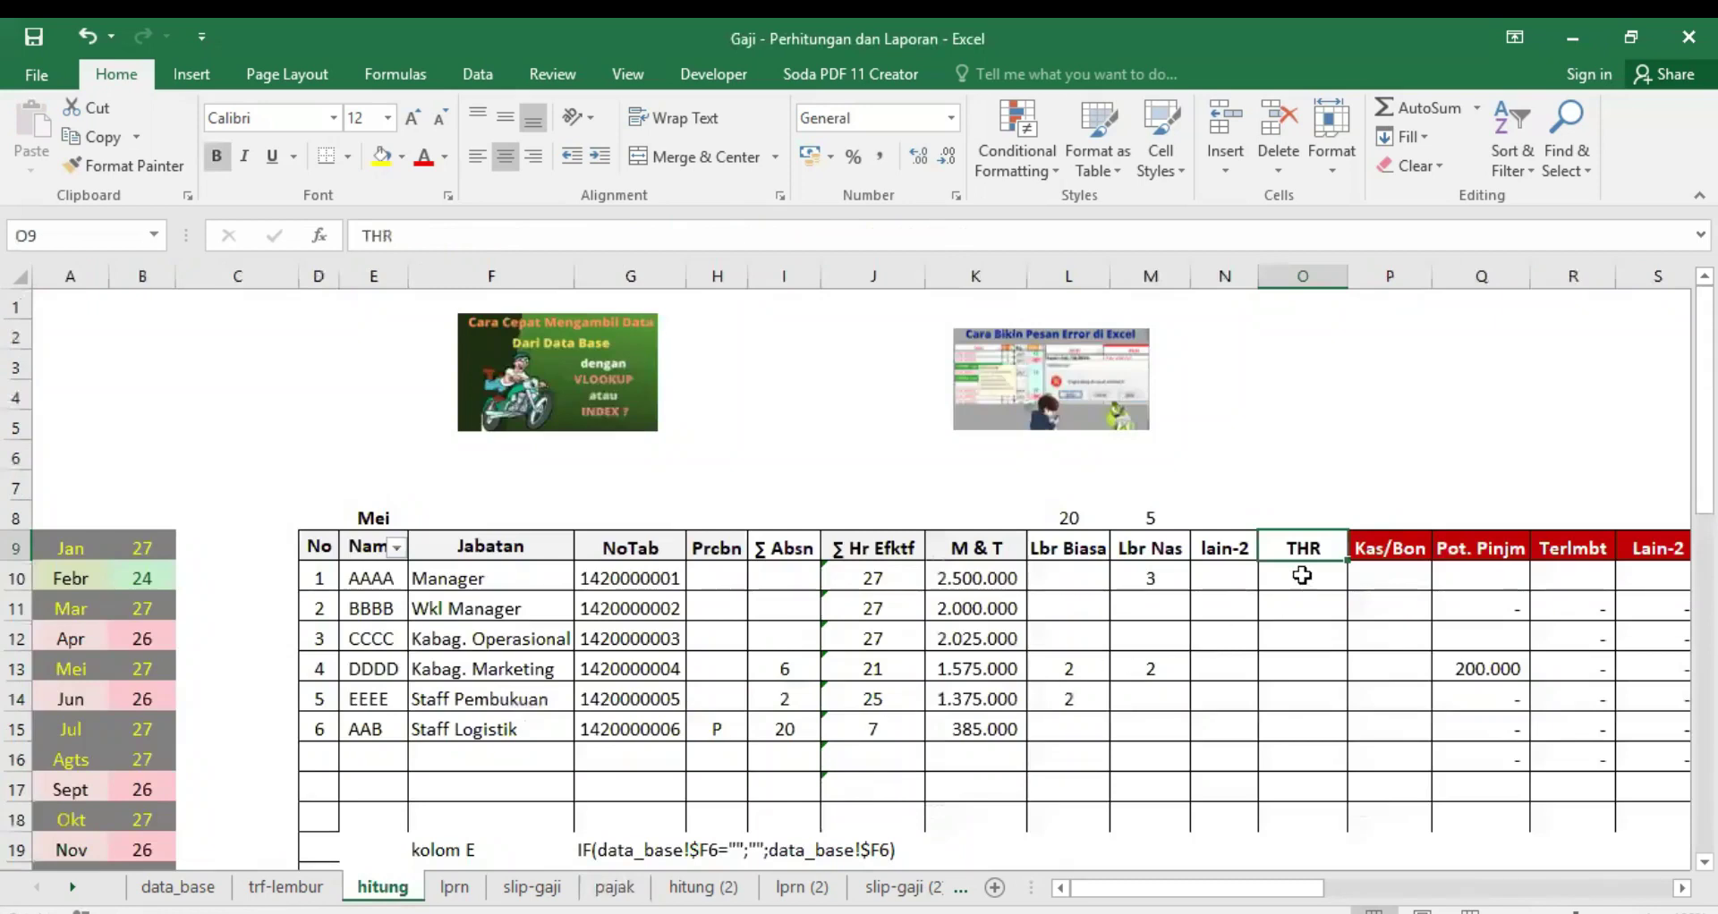
left_click(615, 888)
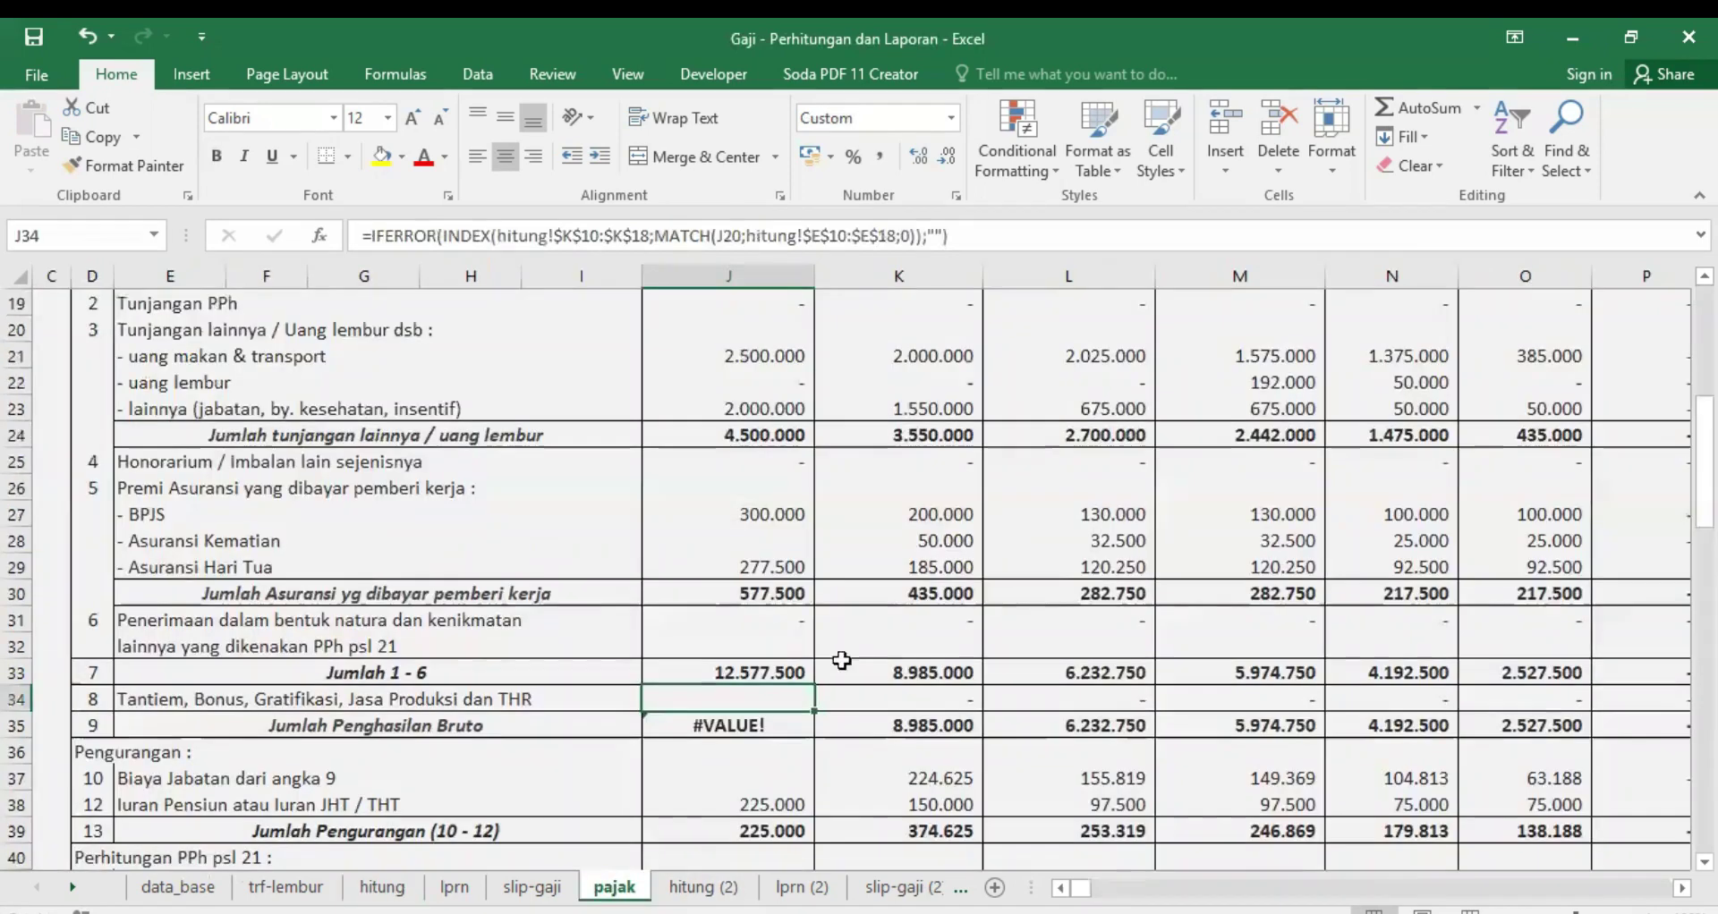
left_click(568, 235)
type("O")
key("Delete")
type("O")
key("Right")
key("Right")
key("Right")
key("Right")
key("Right")
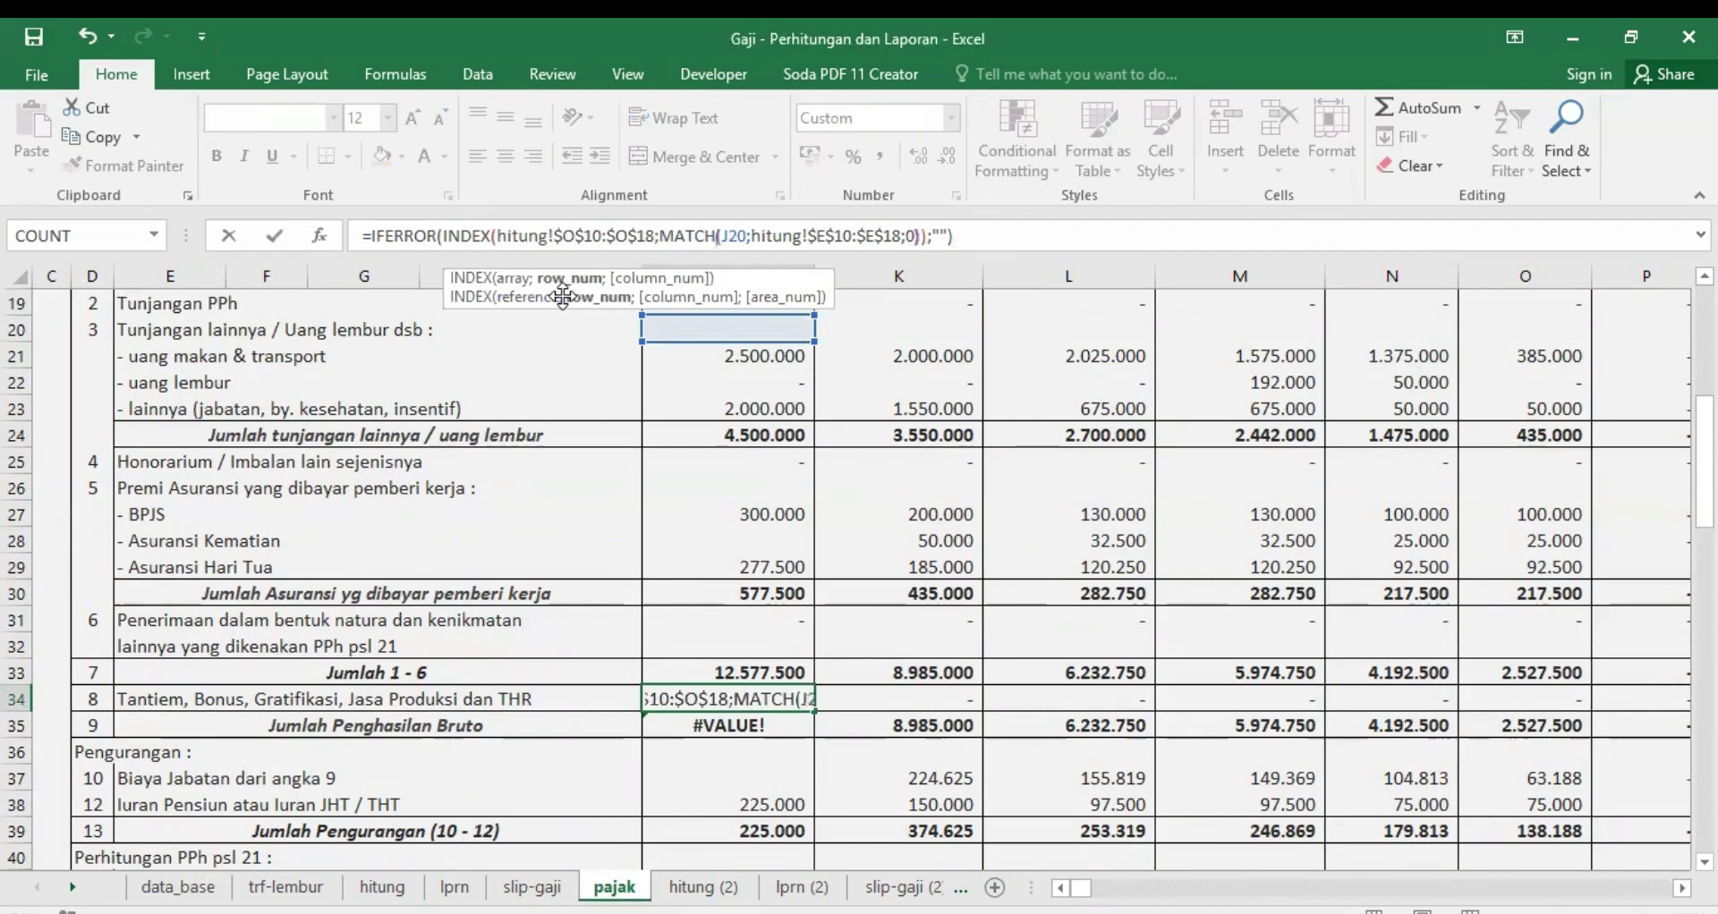
key("Right")
key("Right")
key("Right")
key("BackSpace")
key("BackSpace")
type("7")
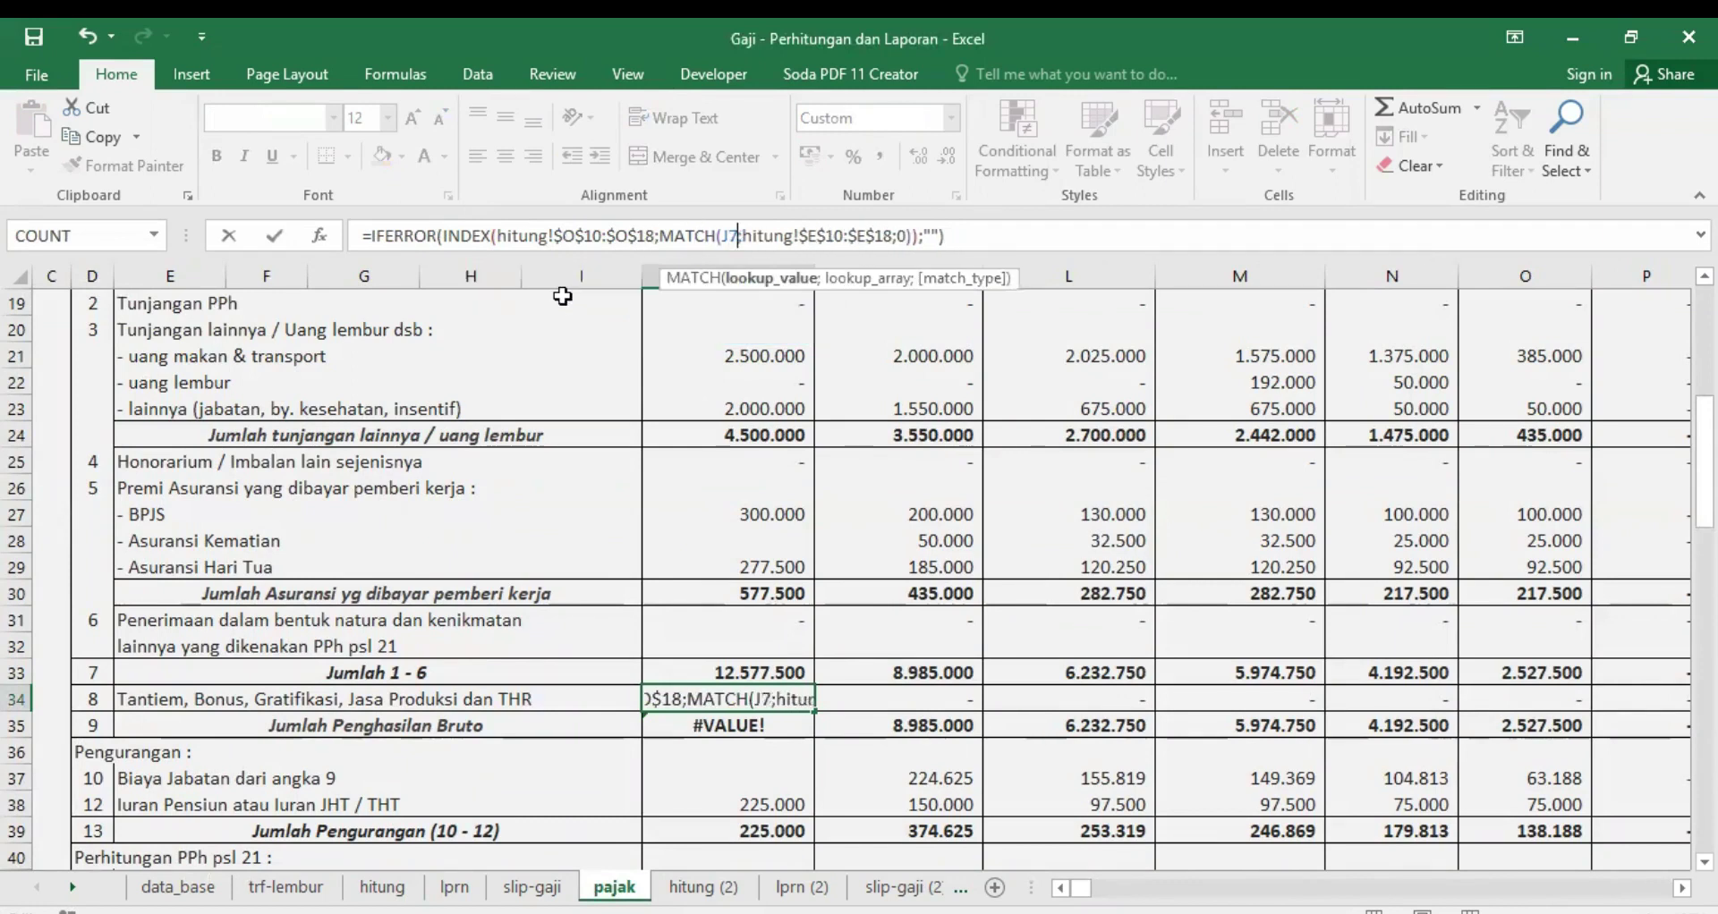
key("Return")
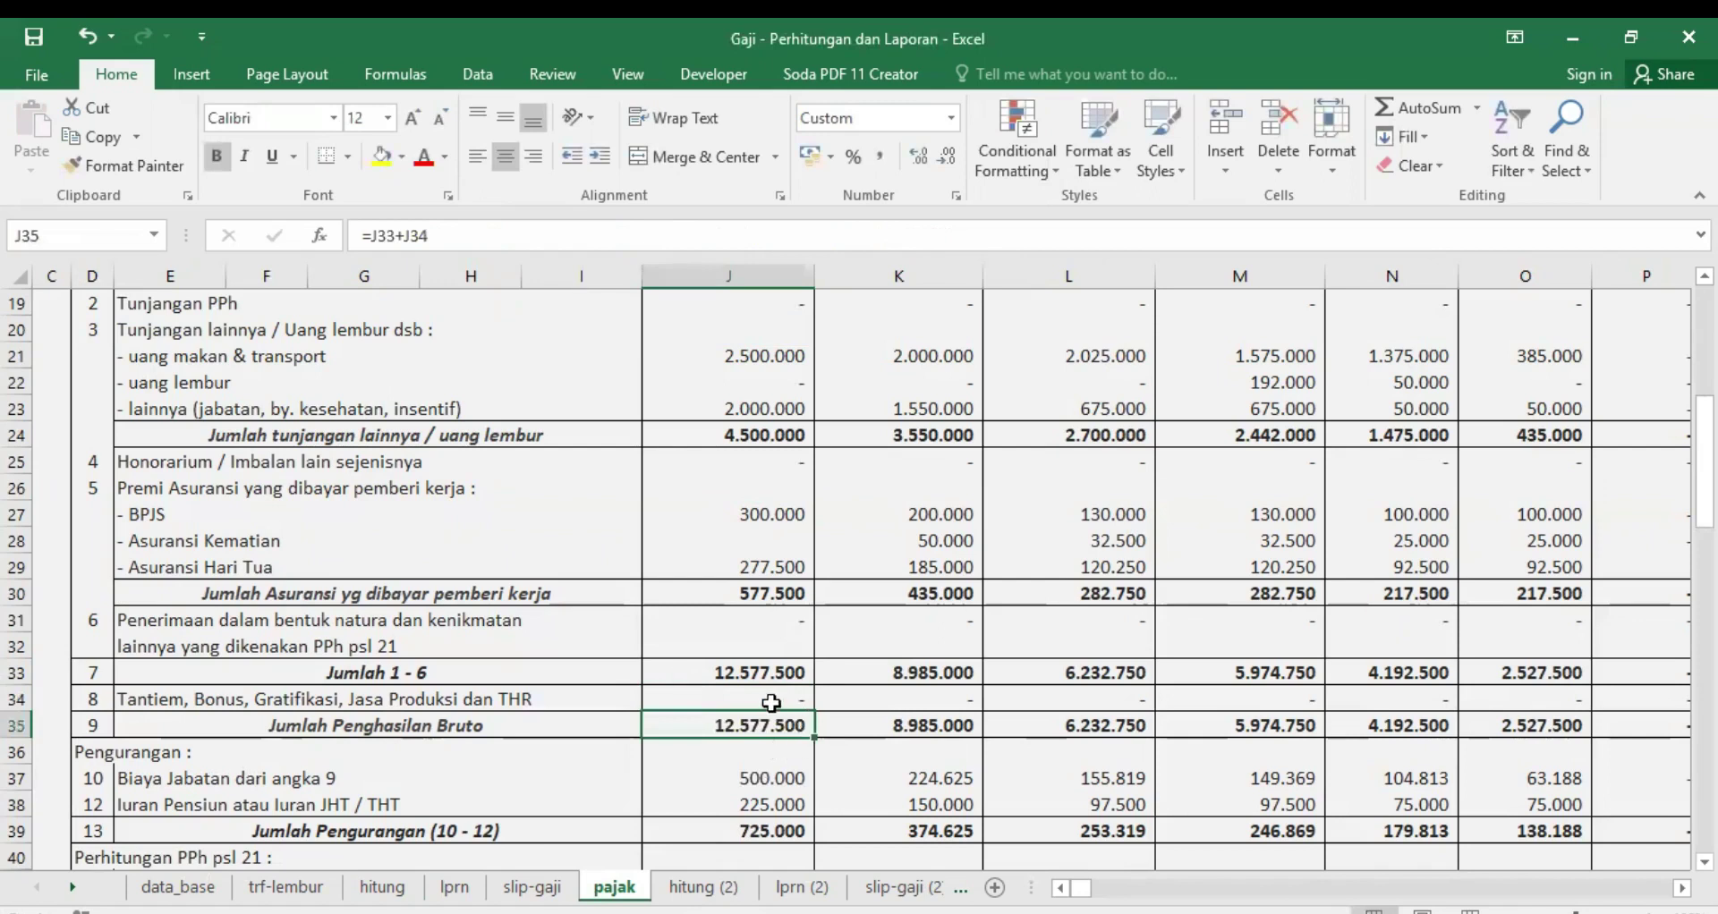
left_click(771, 702)
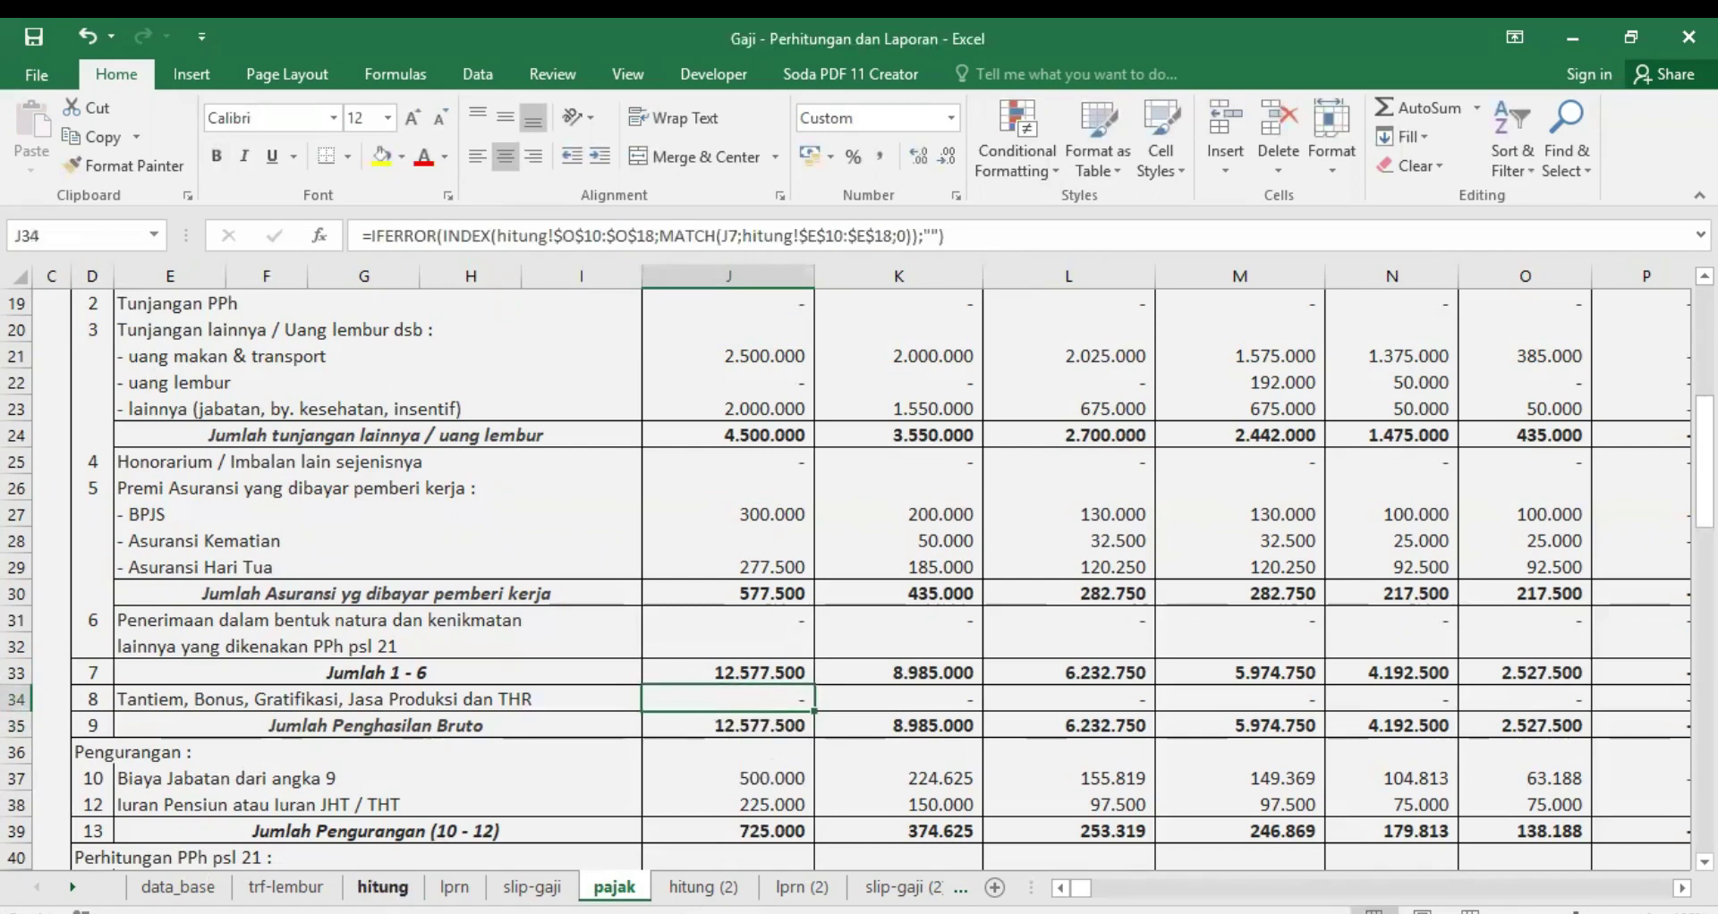
Step: Delete the THR column (column T) from the data_base sheet
left_click(382, 886)
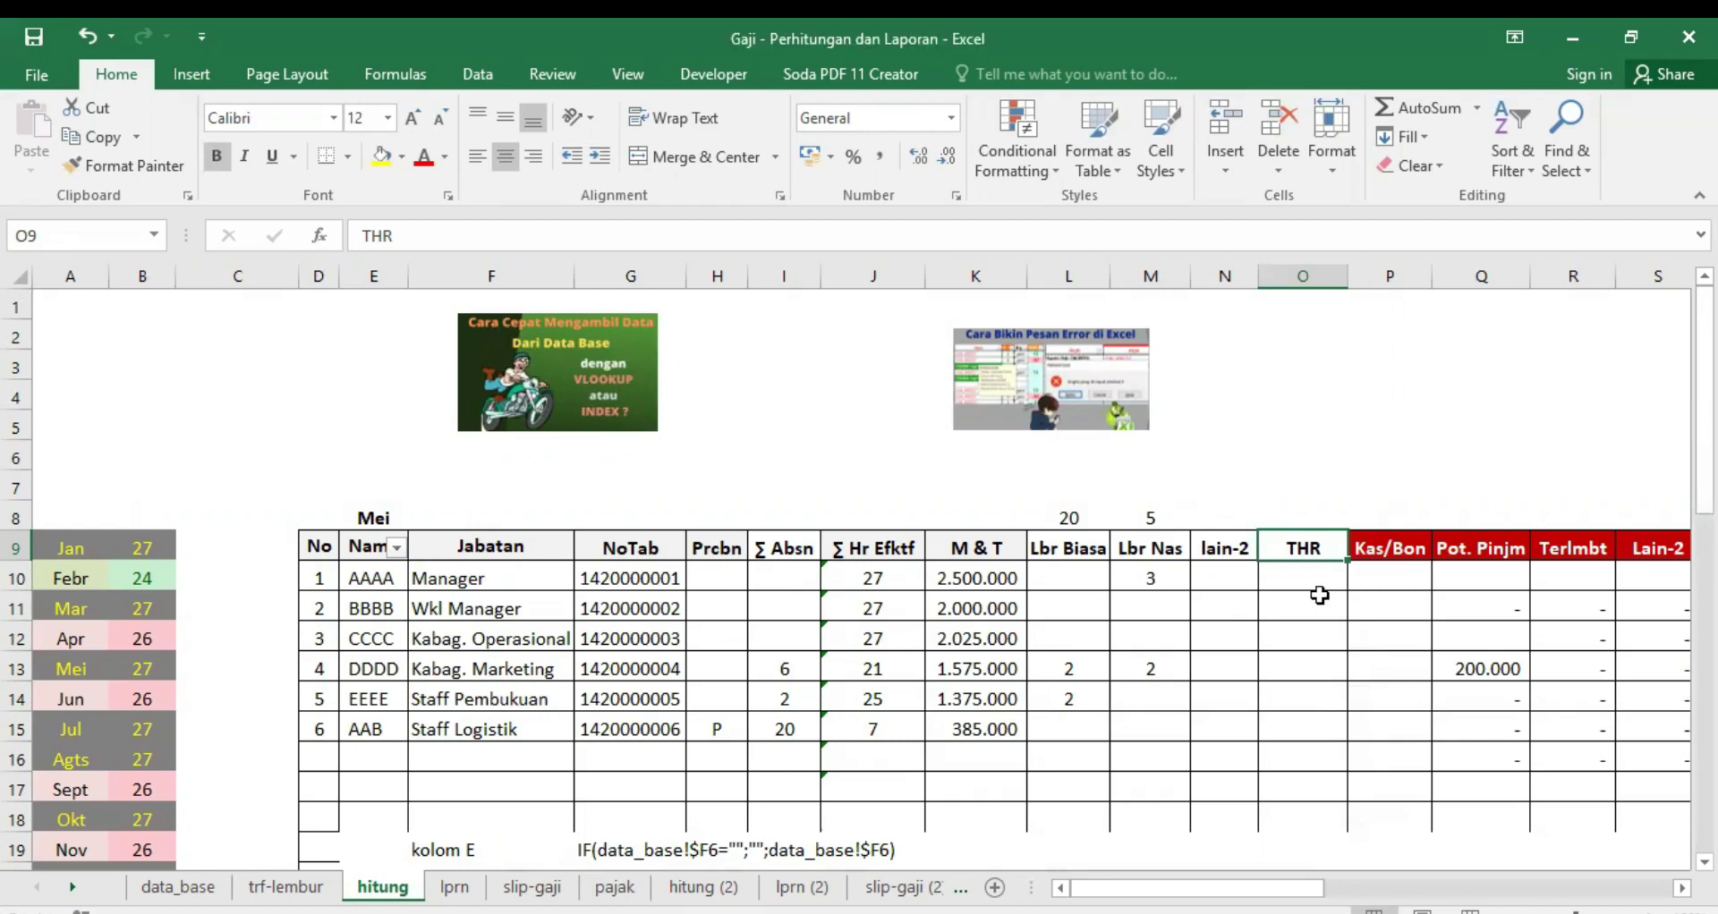
left_click(178, 887)
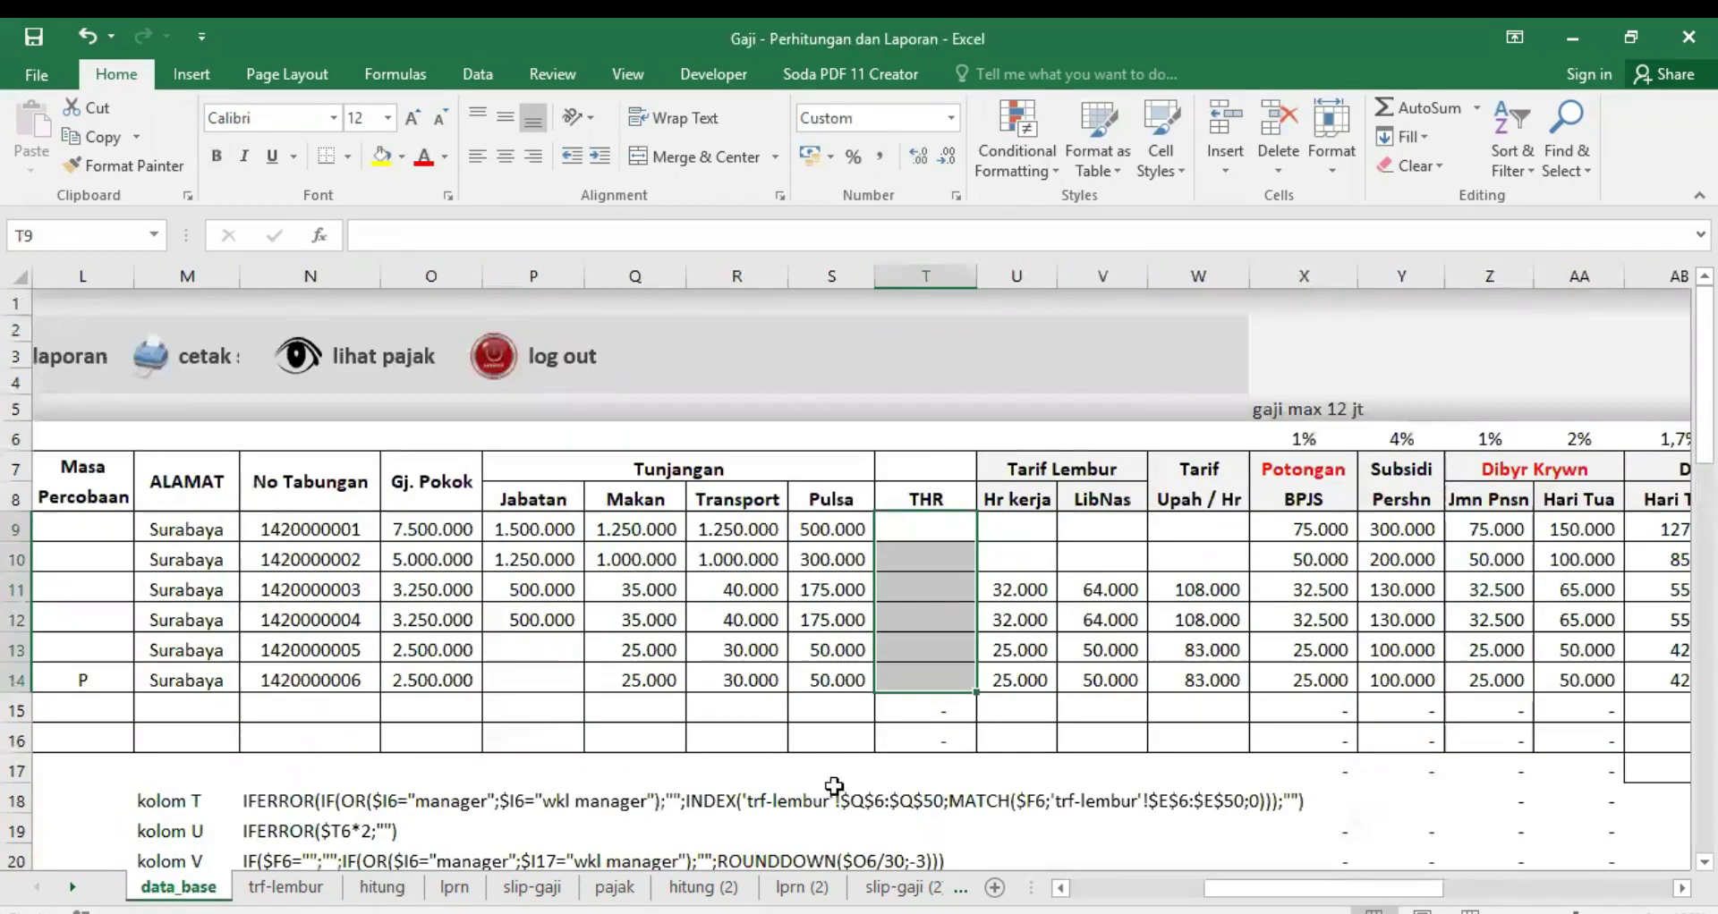
right_click(932, 268)
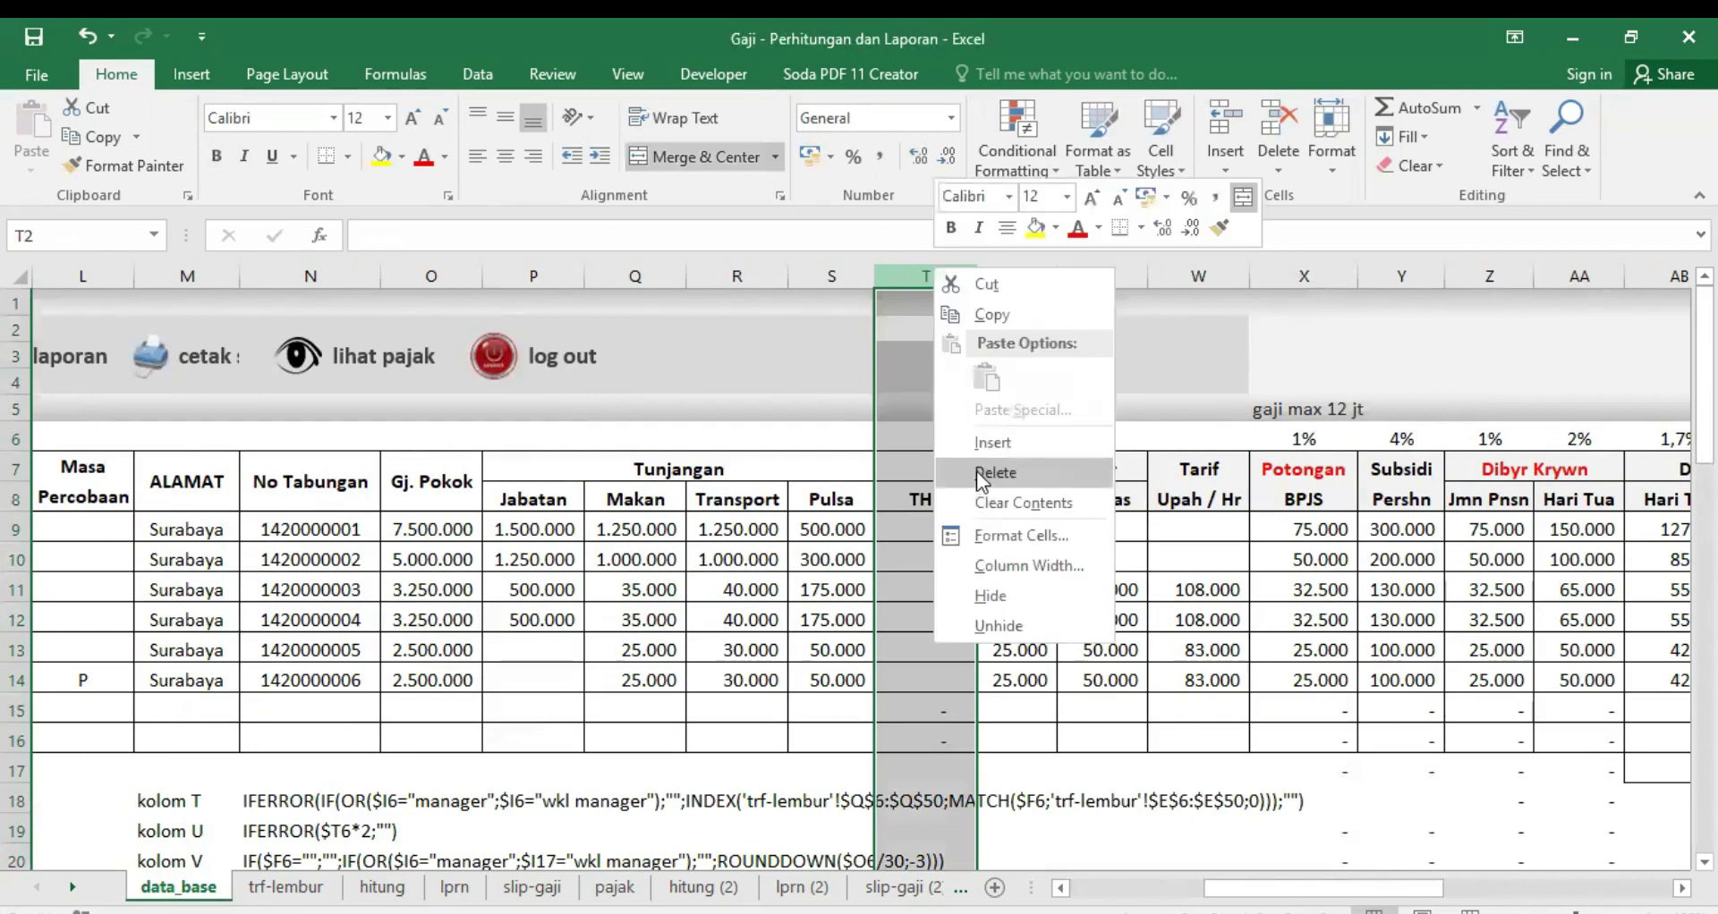
left_click(975, 470)
Step: On the pajak sheet, clear K35's gross-income formula so only the equals sign remains
left_click(618, 887)
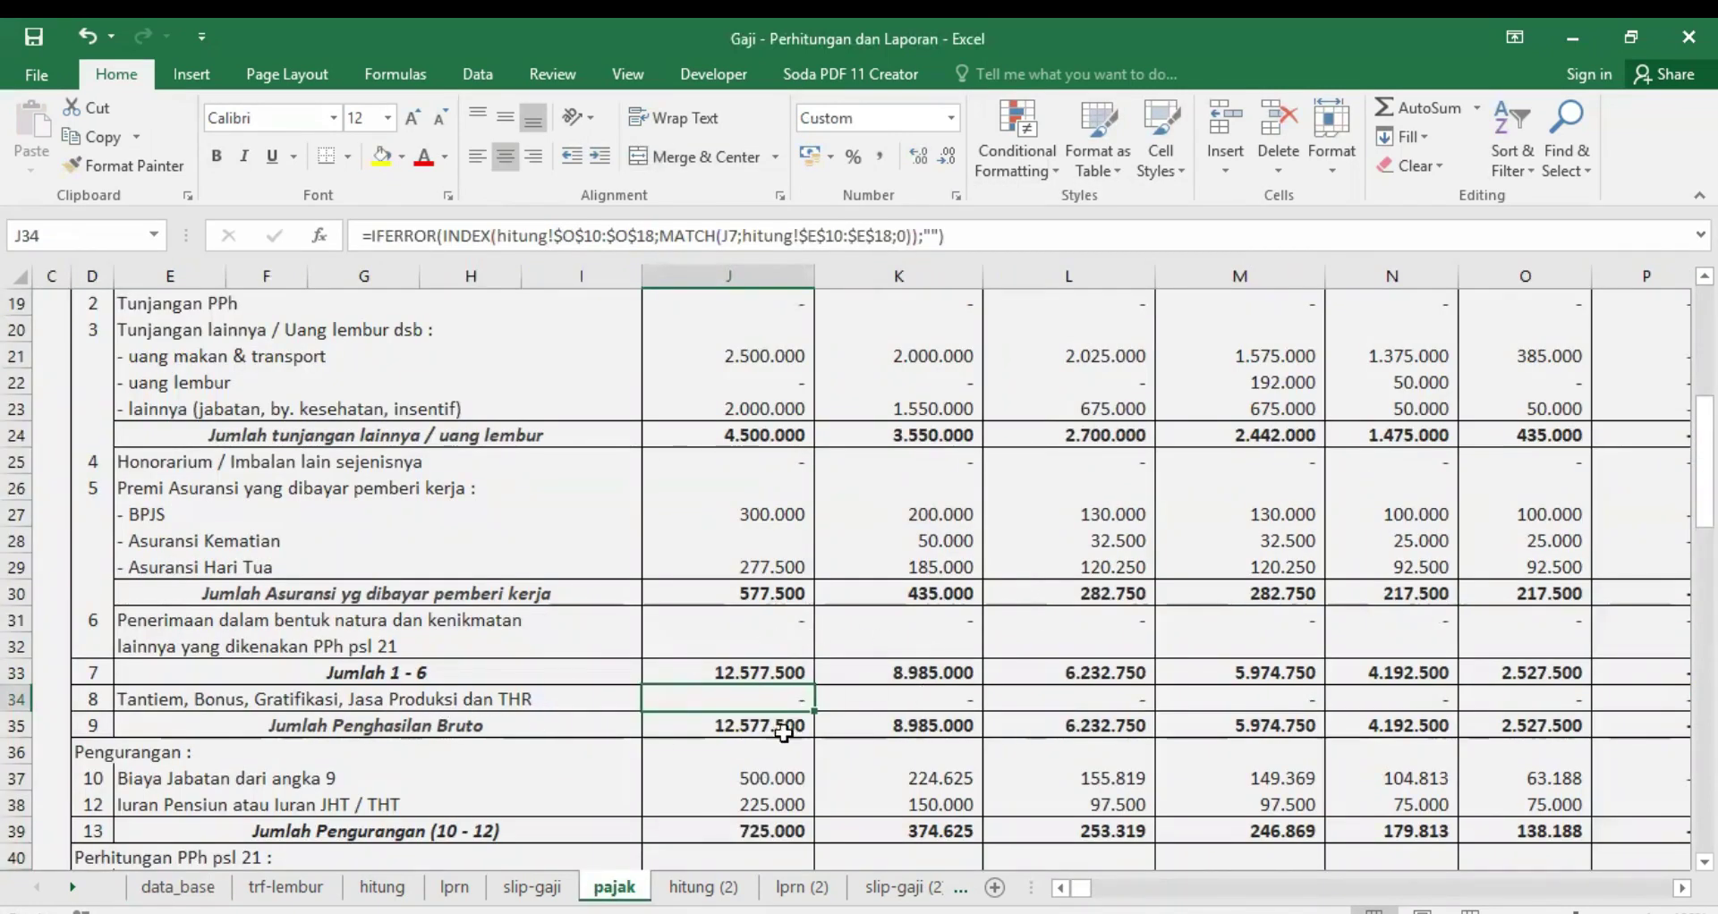
left_click(931, 721)
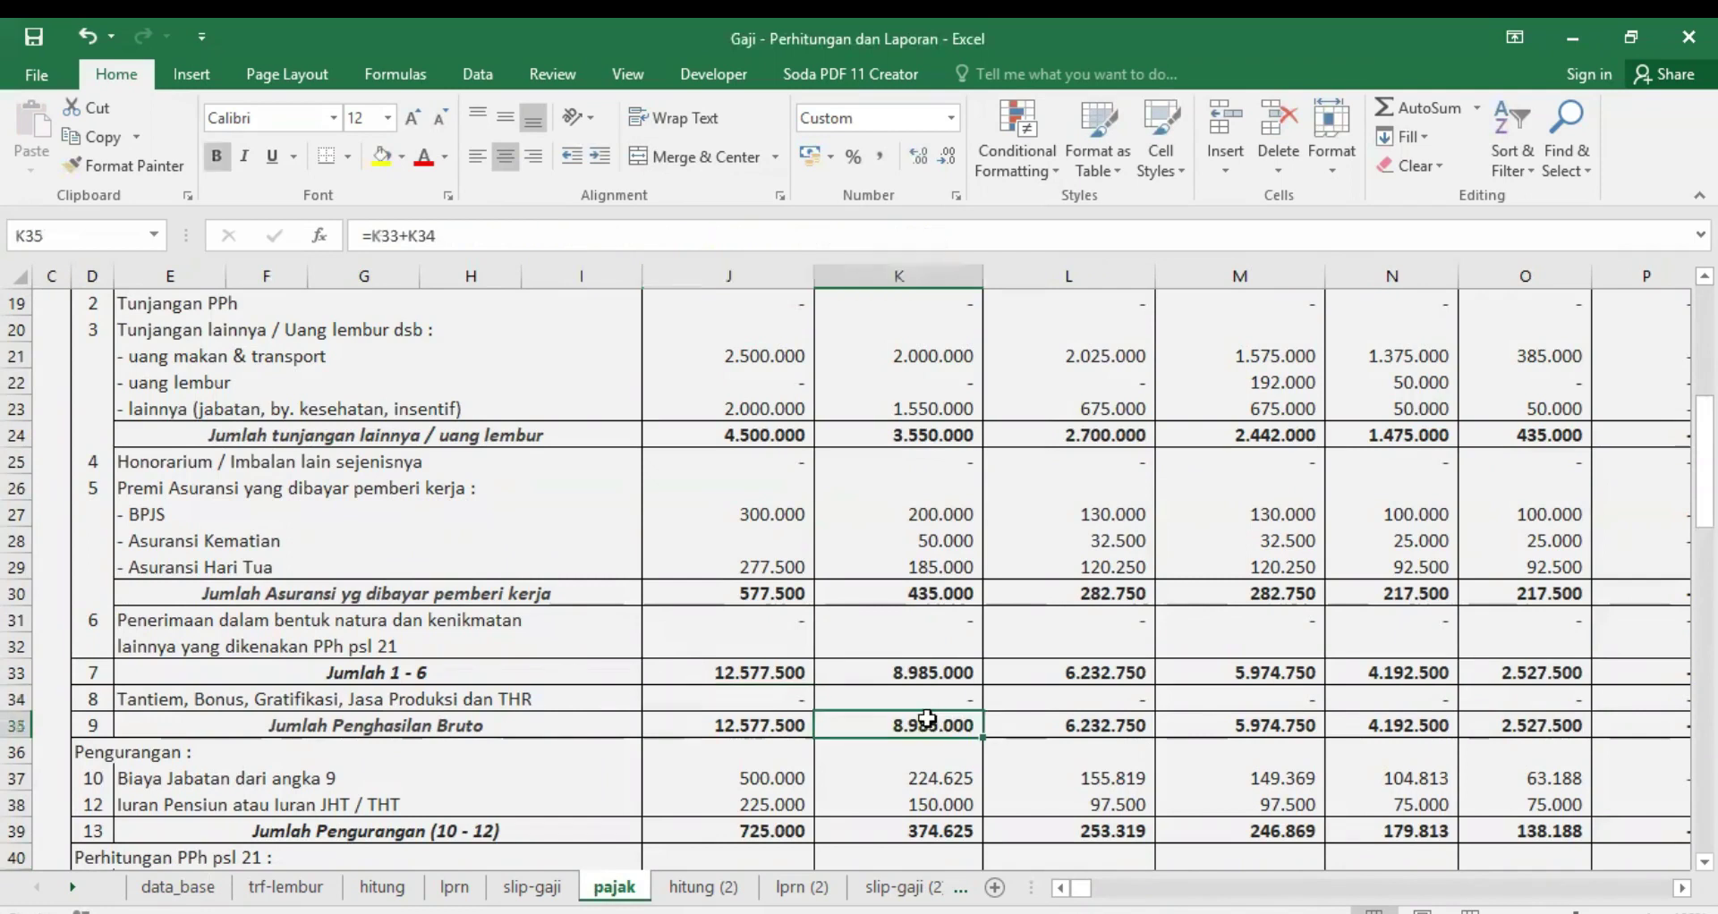
left_click(97, 673)
left_click(94, 699)
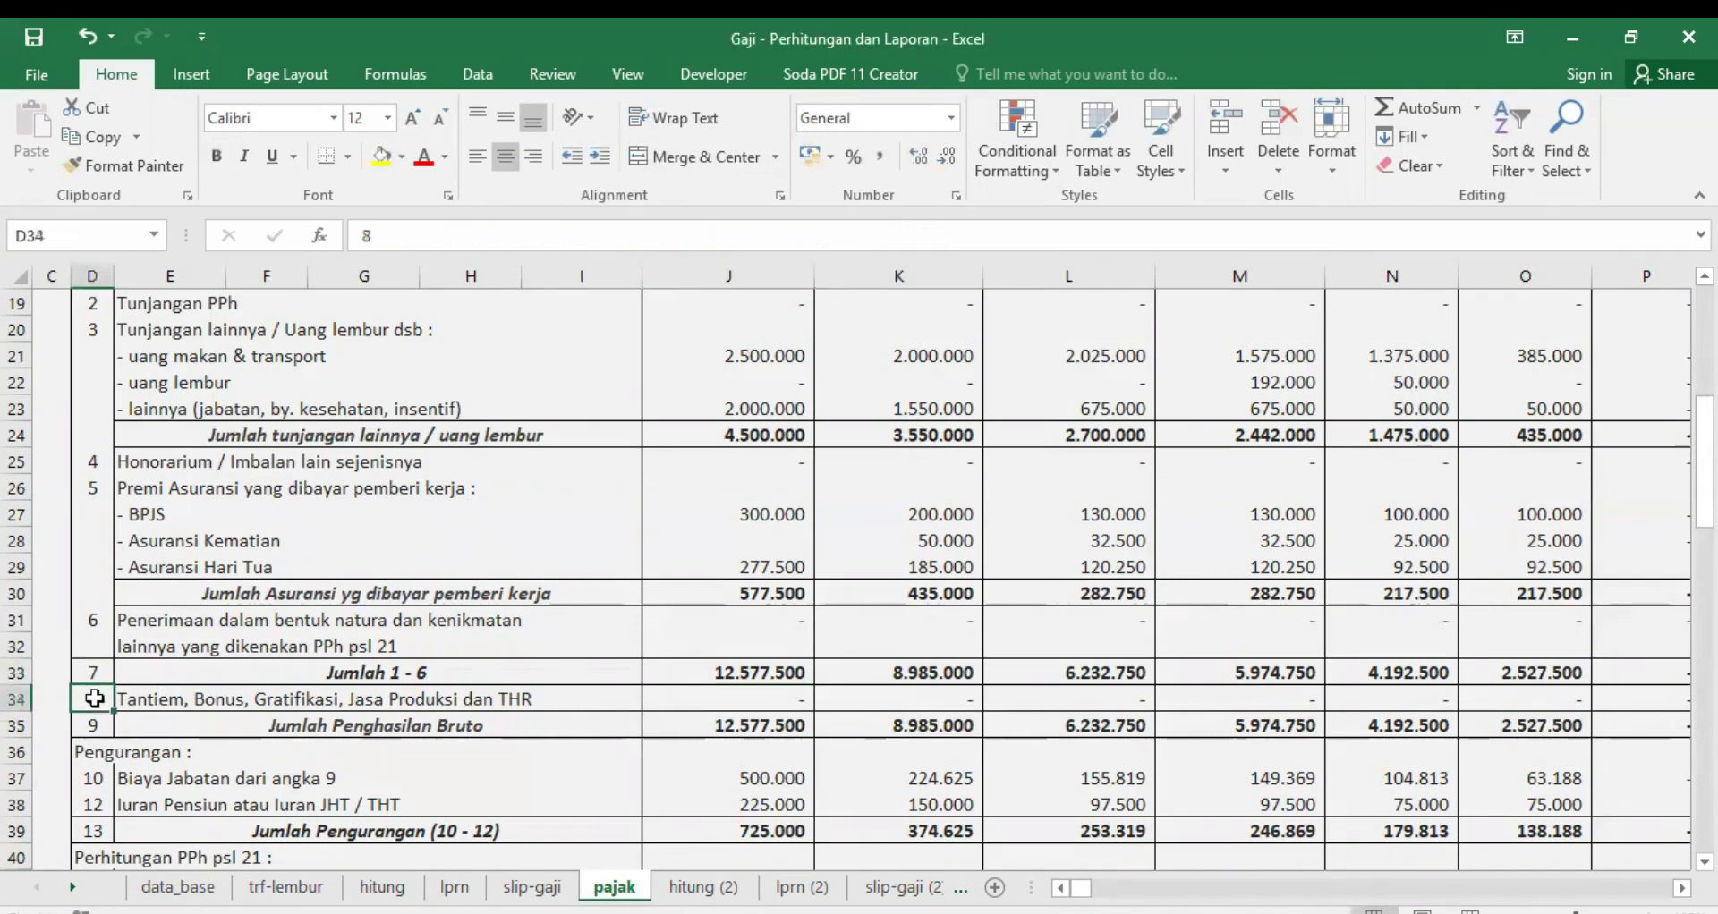
left_click(947, 723)
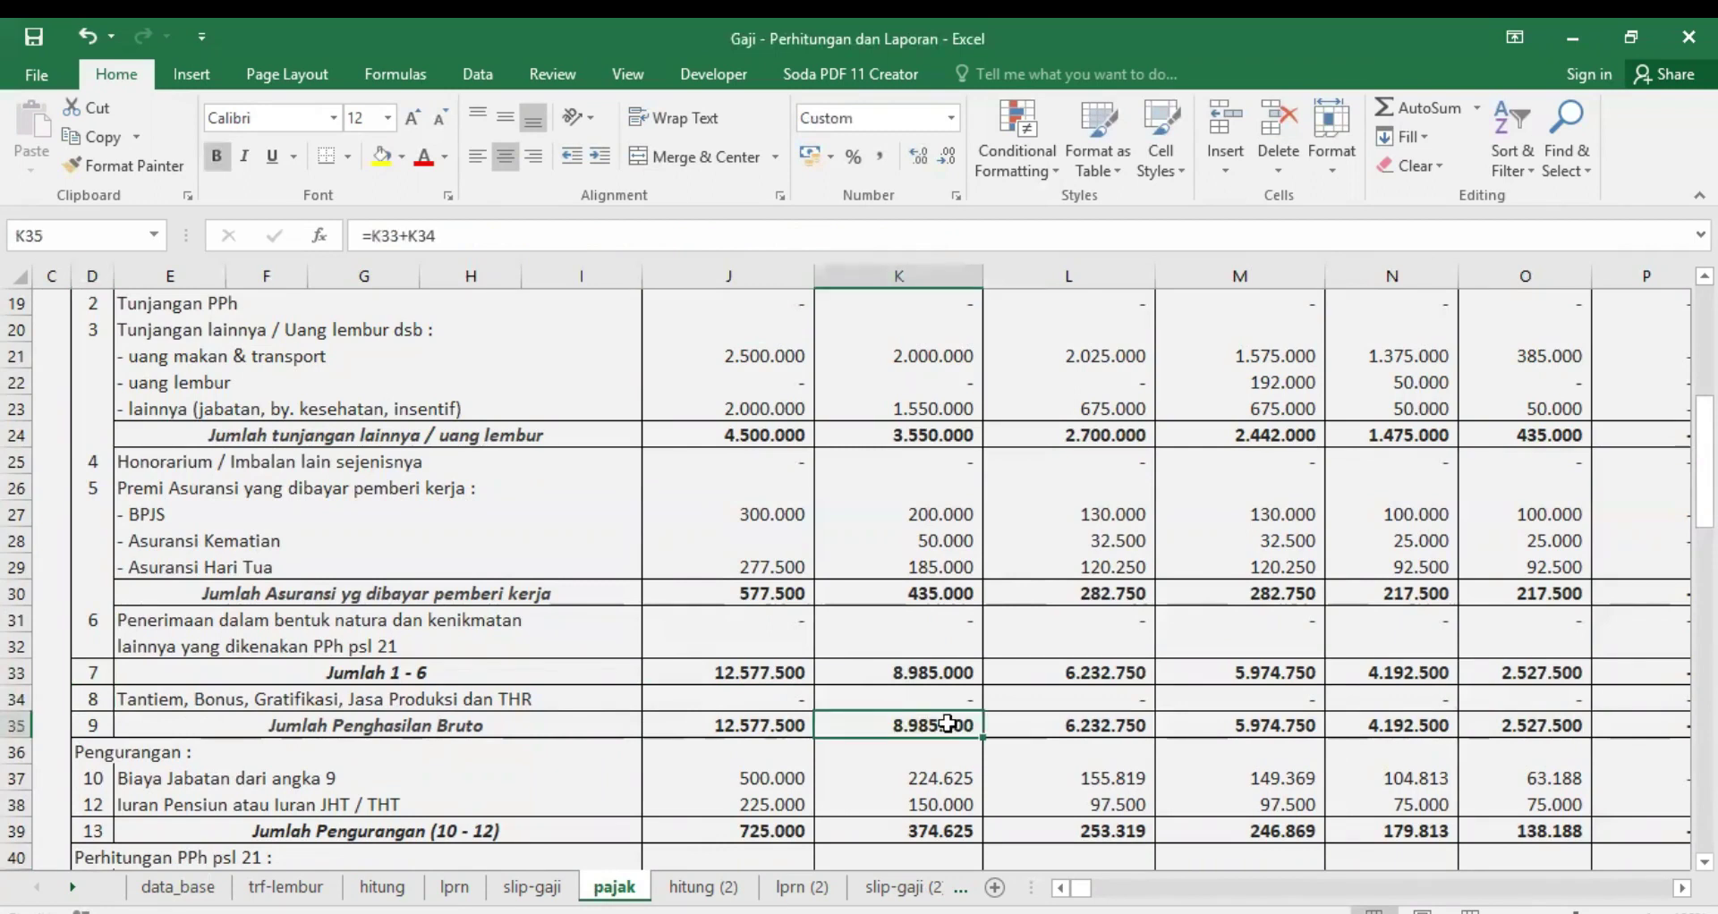
double_click(947, 723)
key("BackSpace")
key("BackSpace")
key("BackSpace")
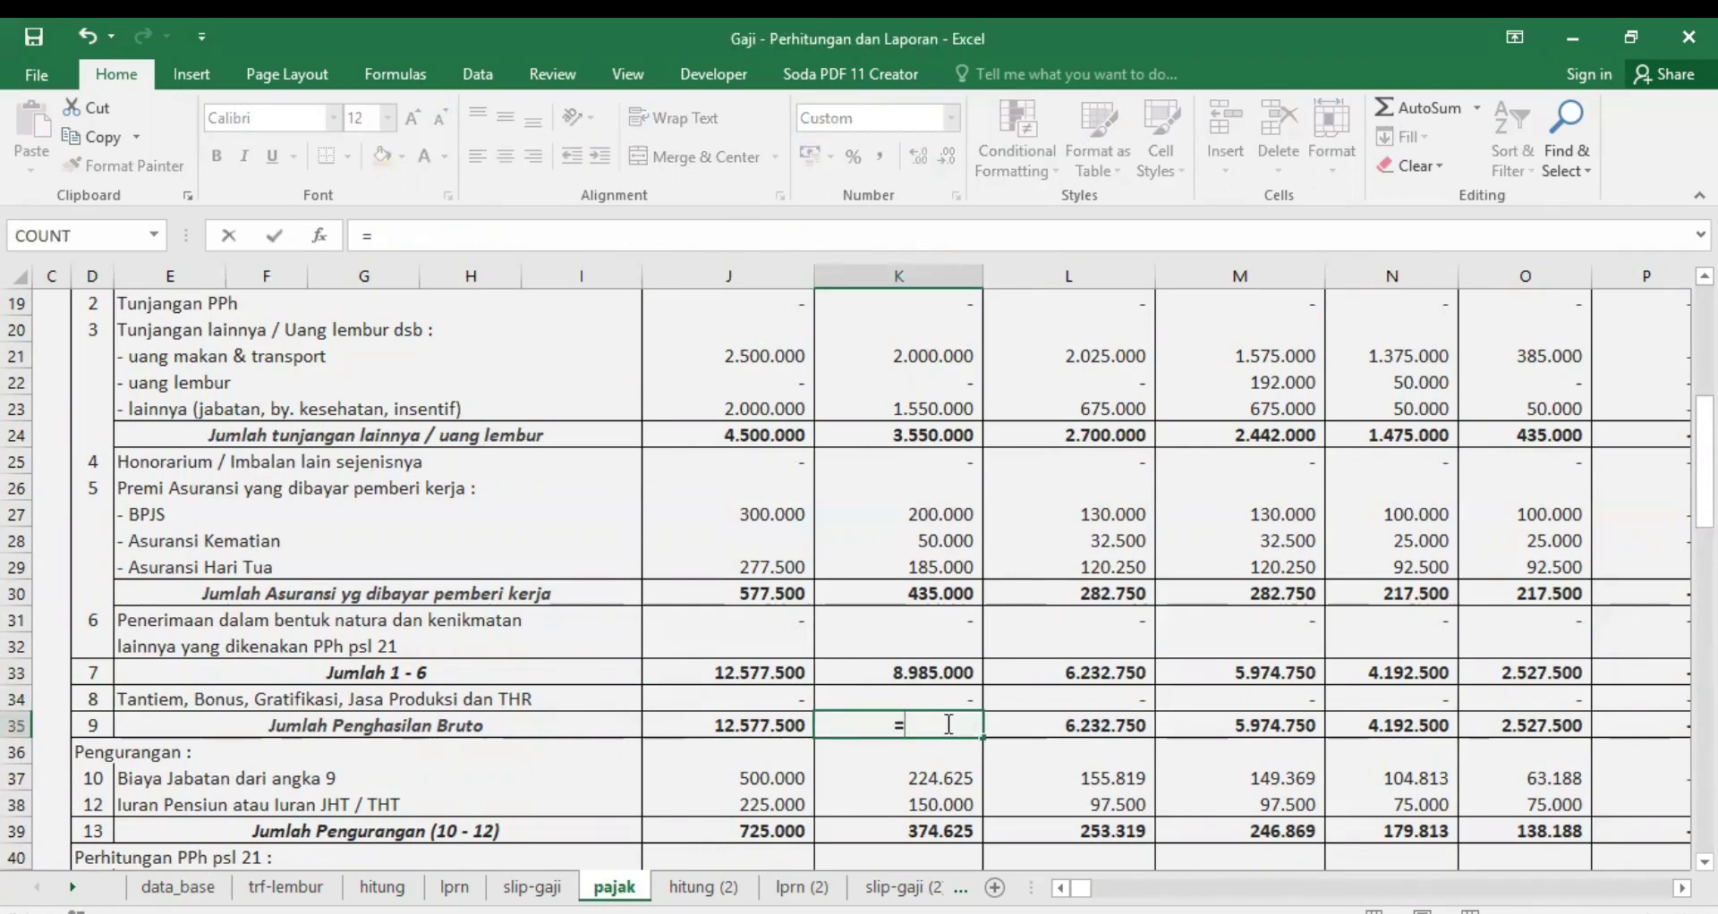
Step: Enter =K33+K34 in K35 so gross income shows 8.985.000
left_click(920, 669)
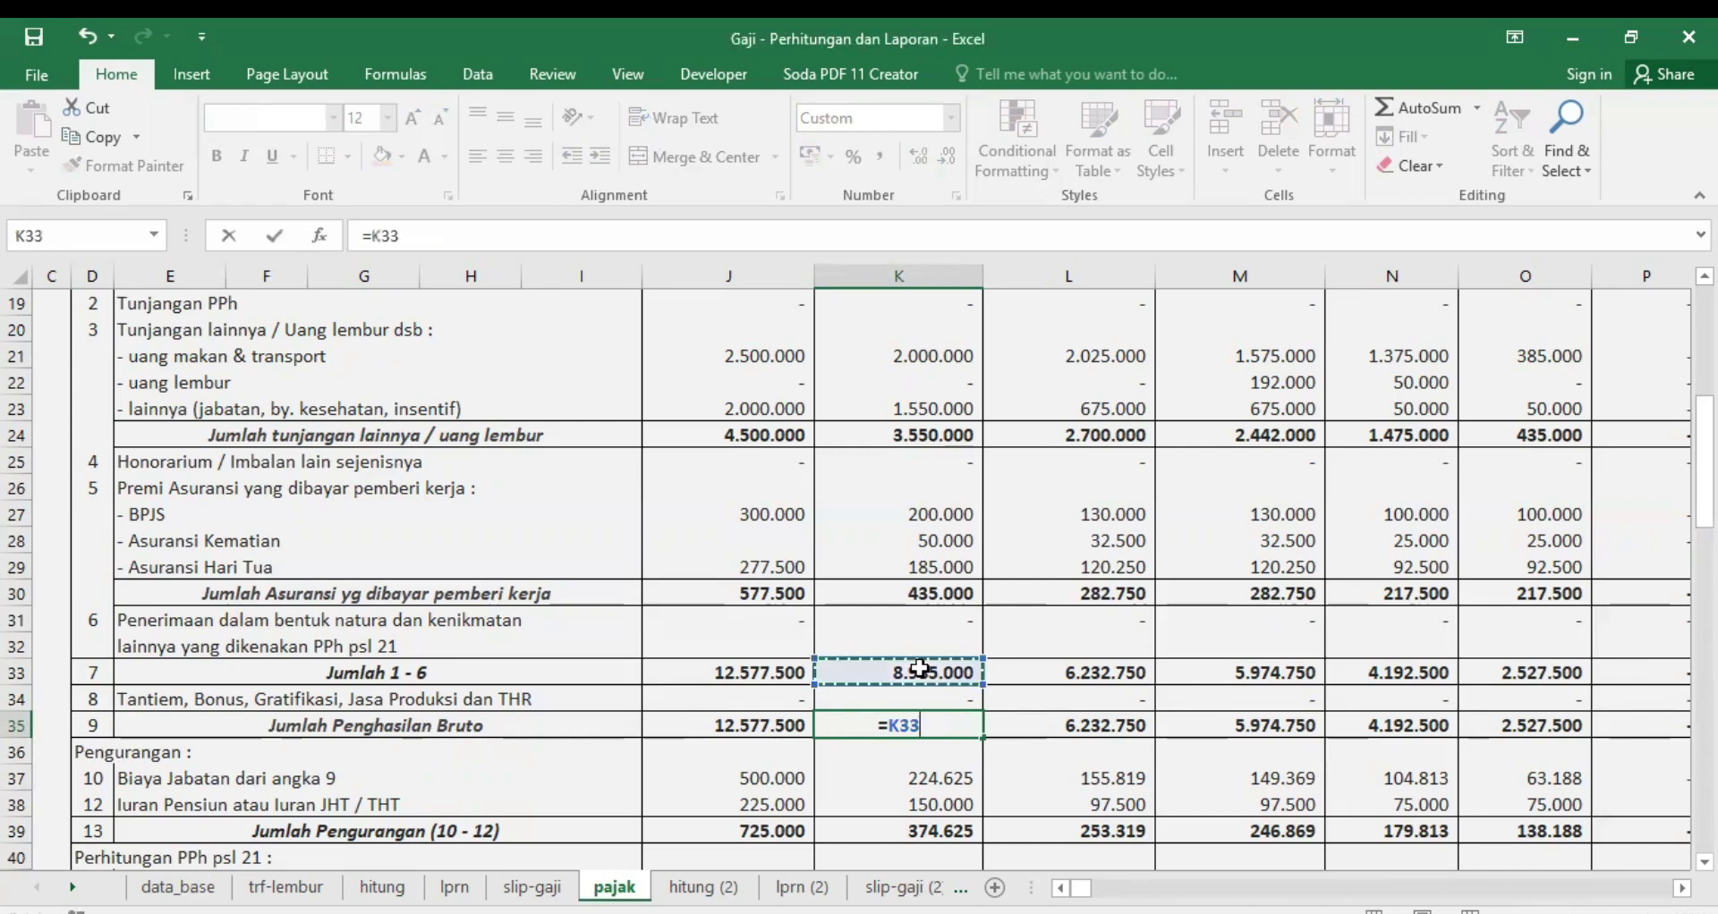
type("+")
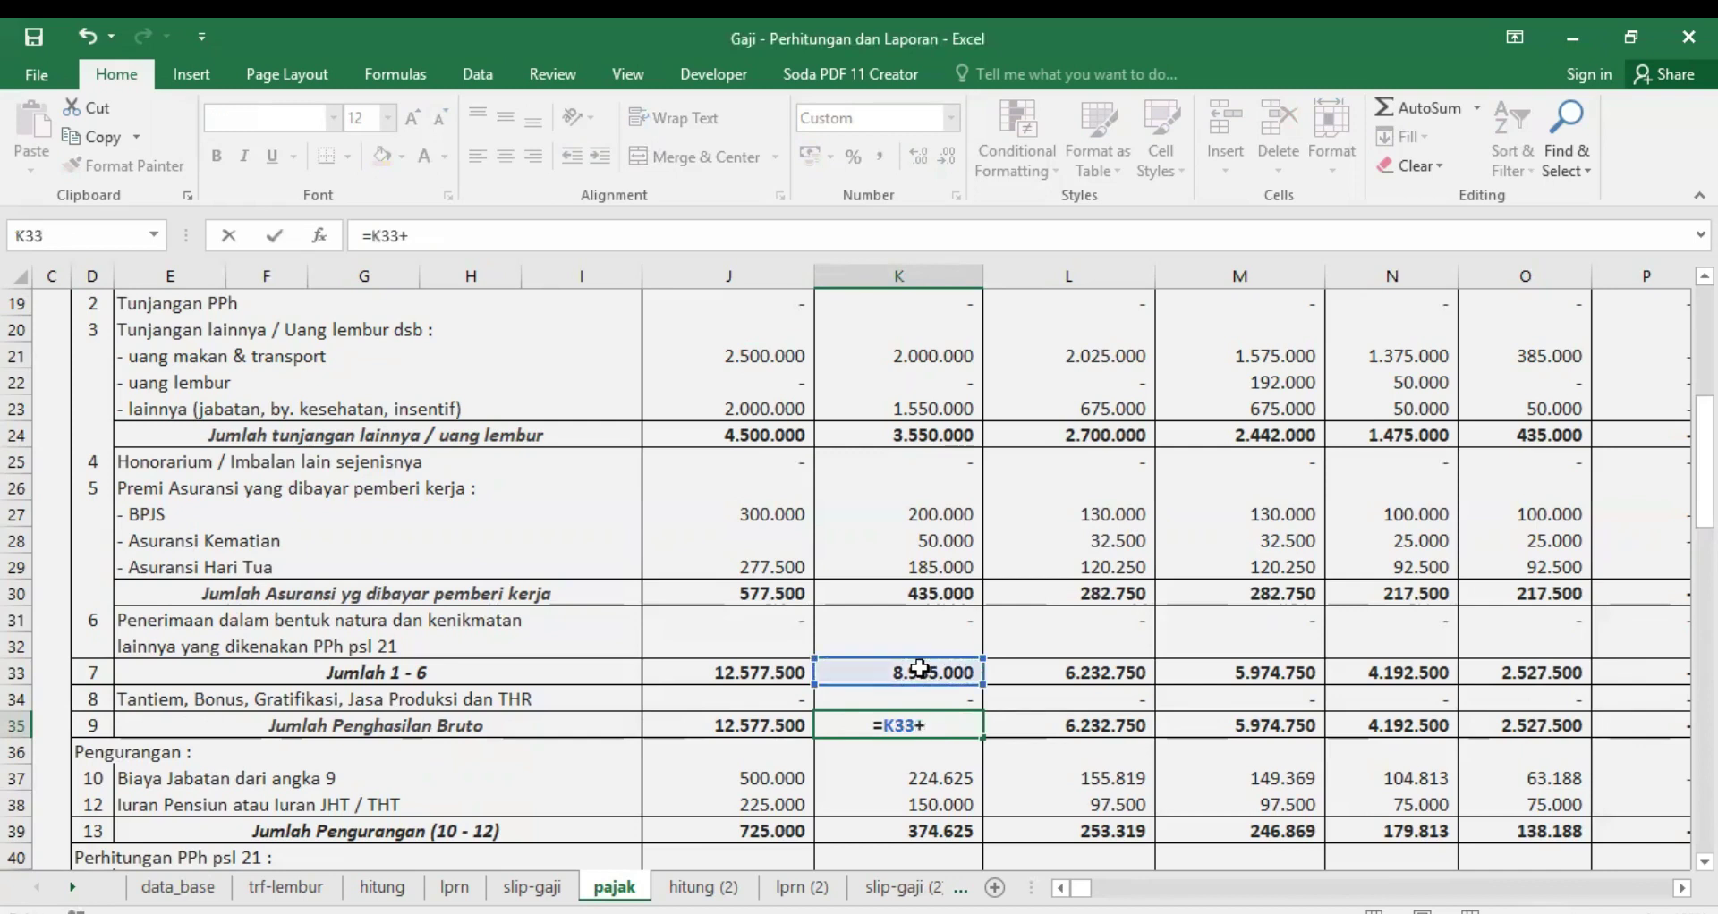
left_click(942, 698)
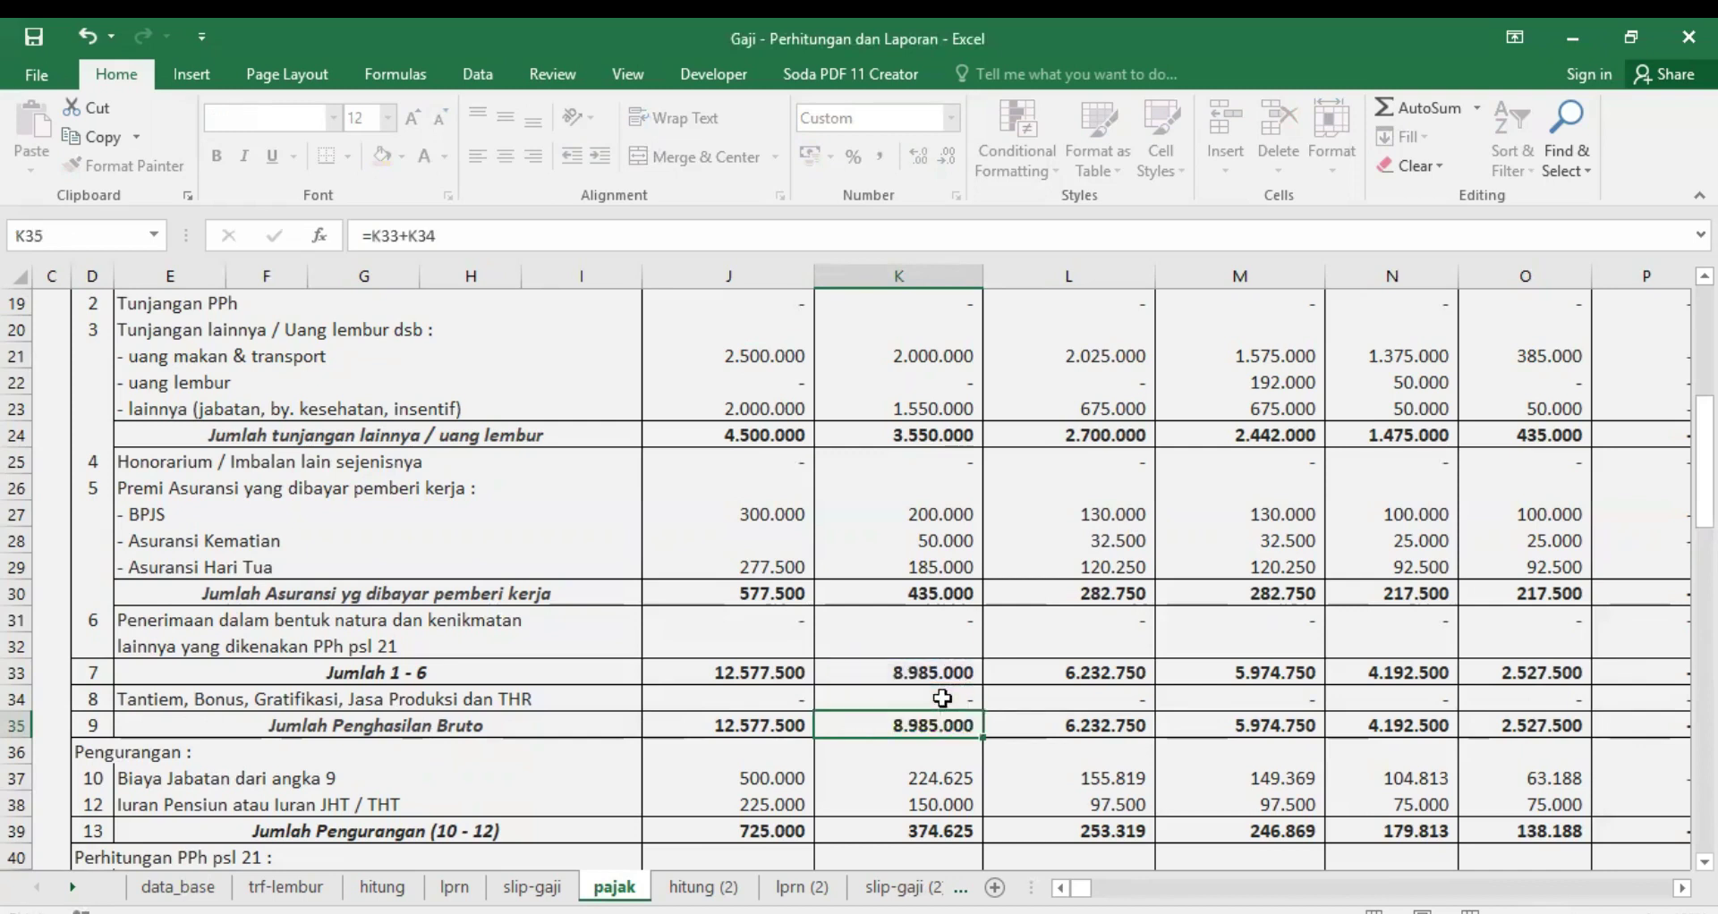
key("Return")
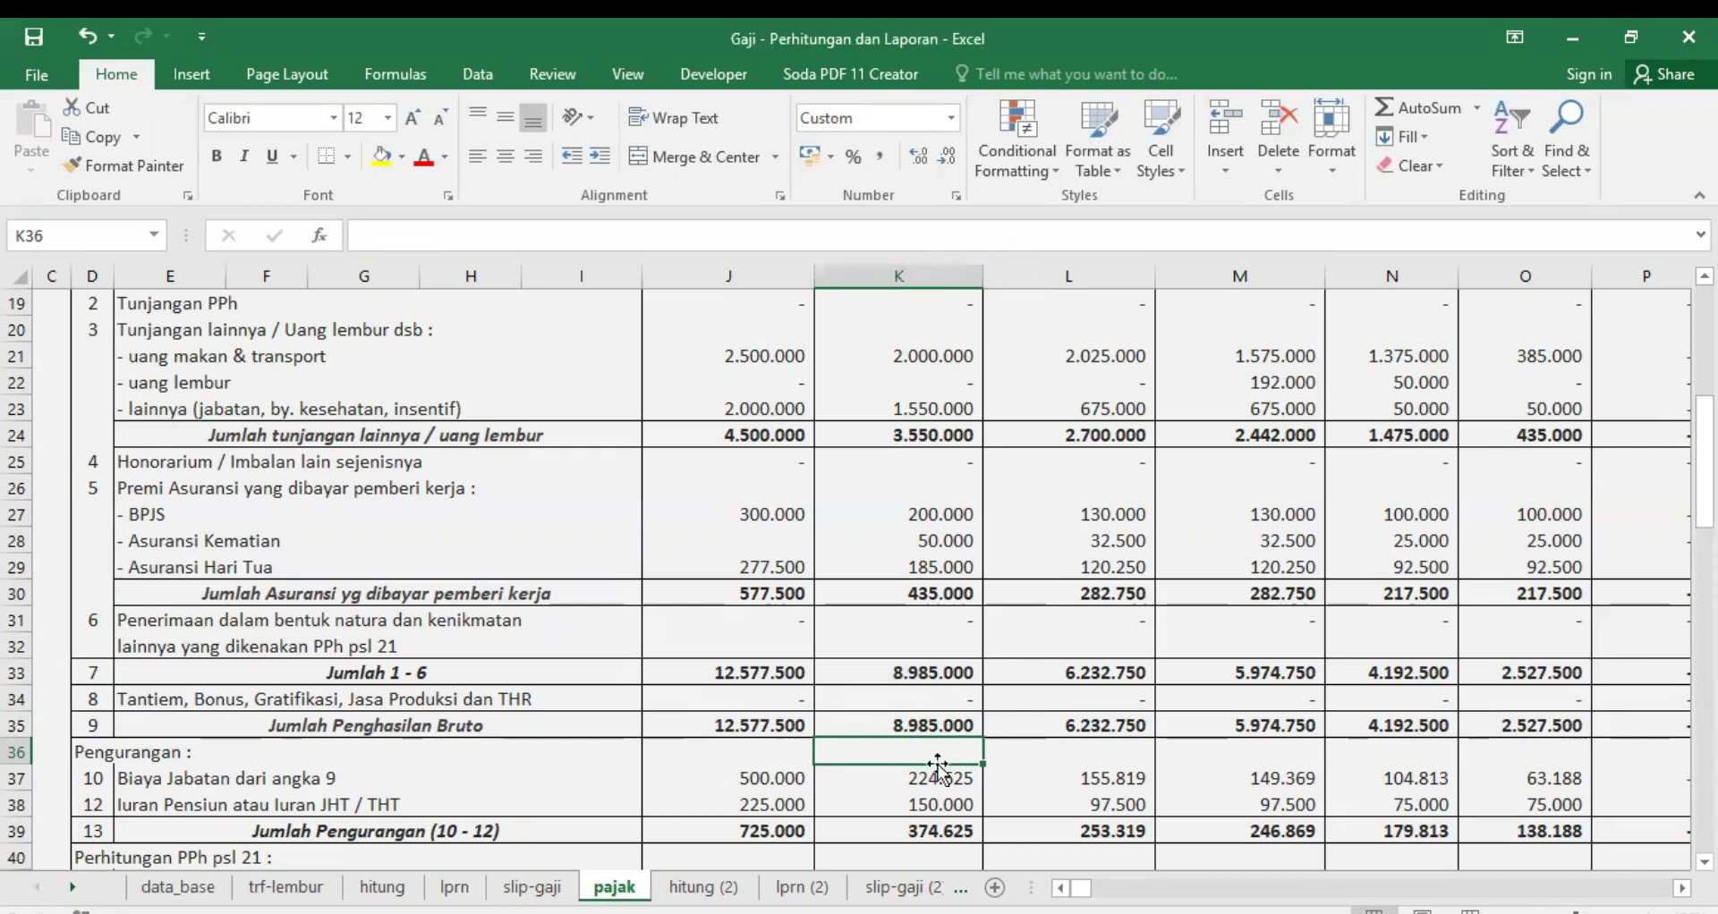
Step: Undo the accidental J34 change and paste J34's IFERROR/INDEX THR lookup into K34
left_click(920, 696)
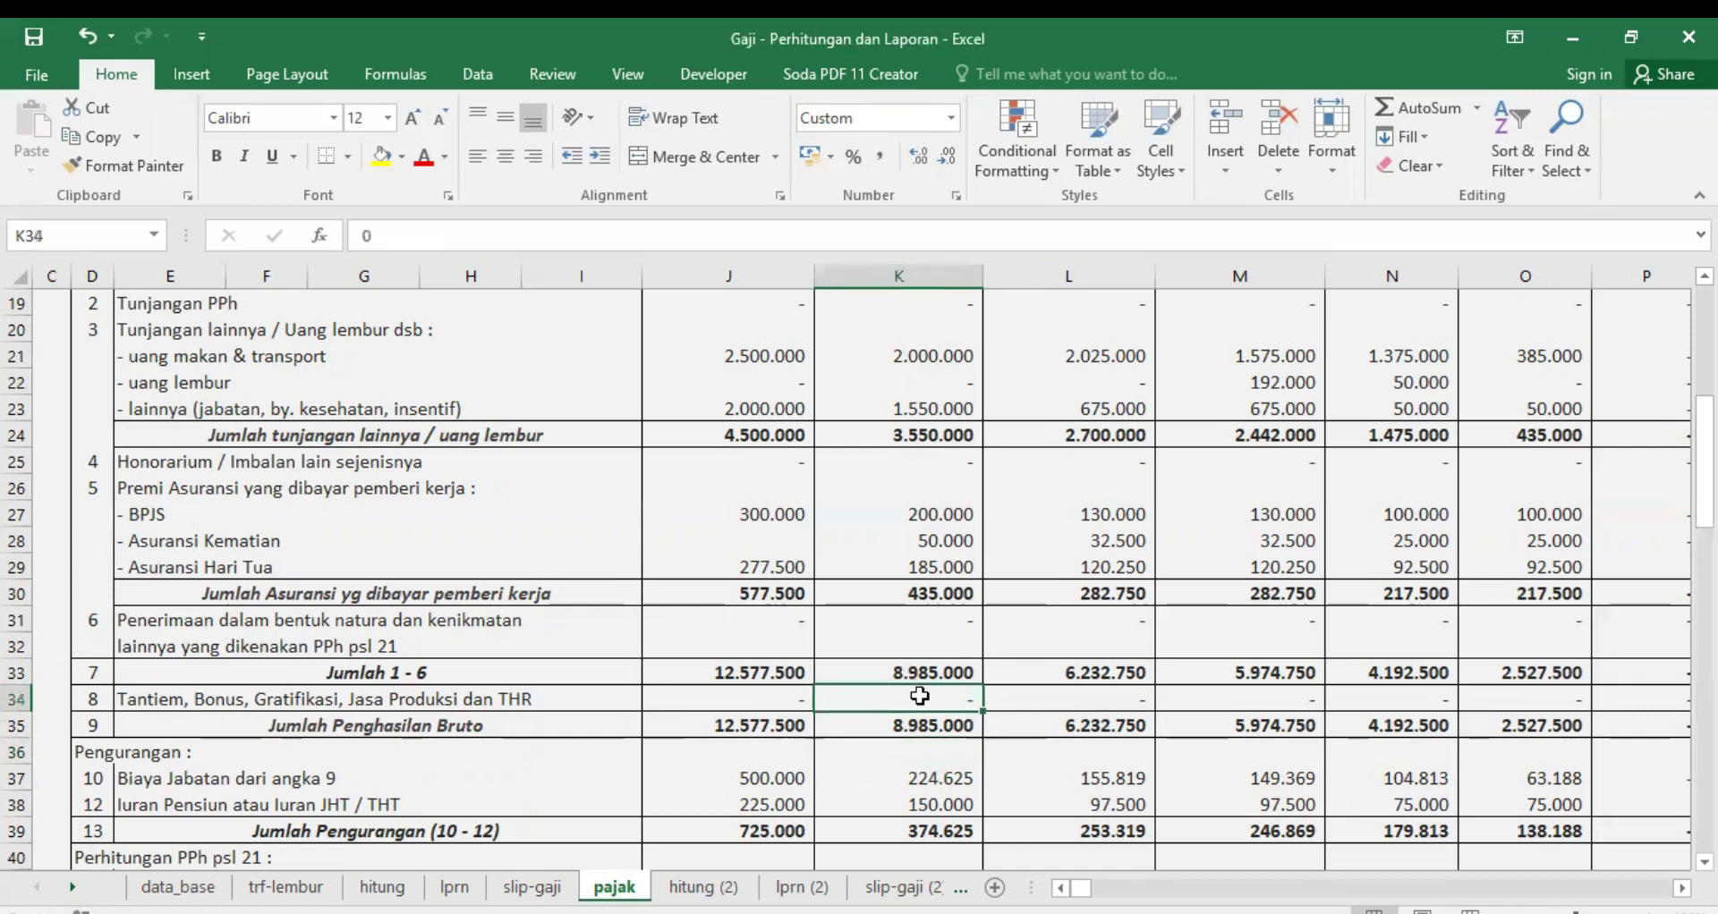
right_click(920, 696)
left_click(1049, 215)
left_click(776, 694)
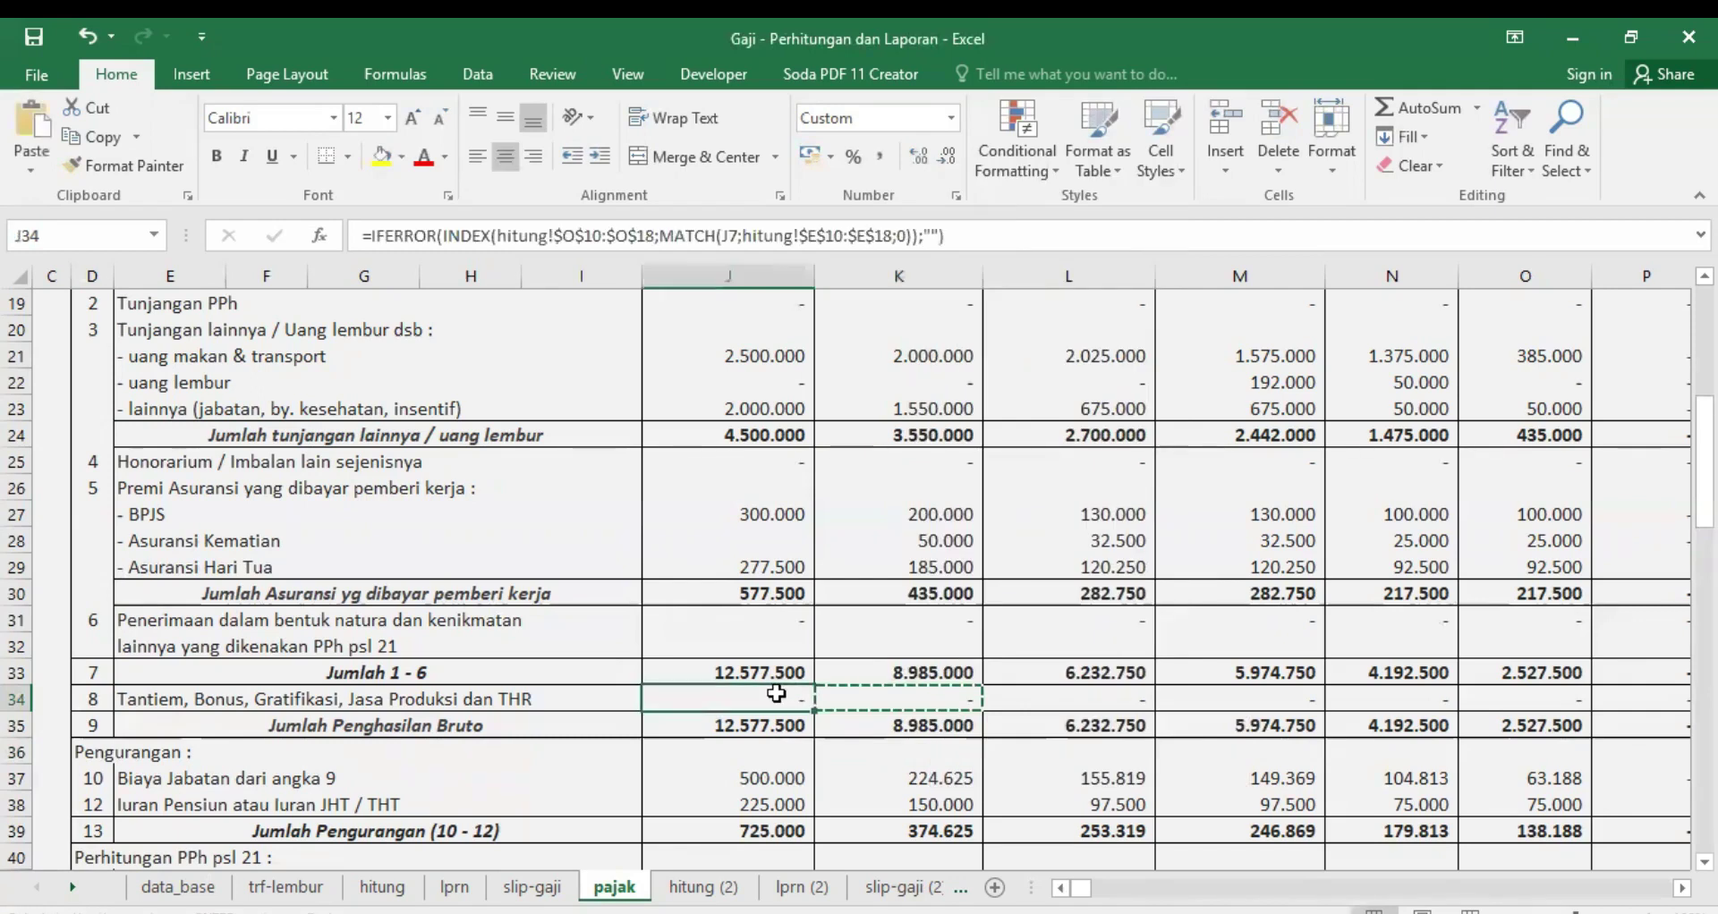
left_click(894, 698)
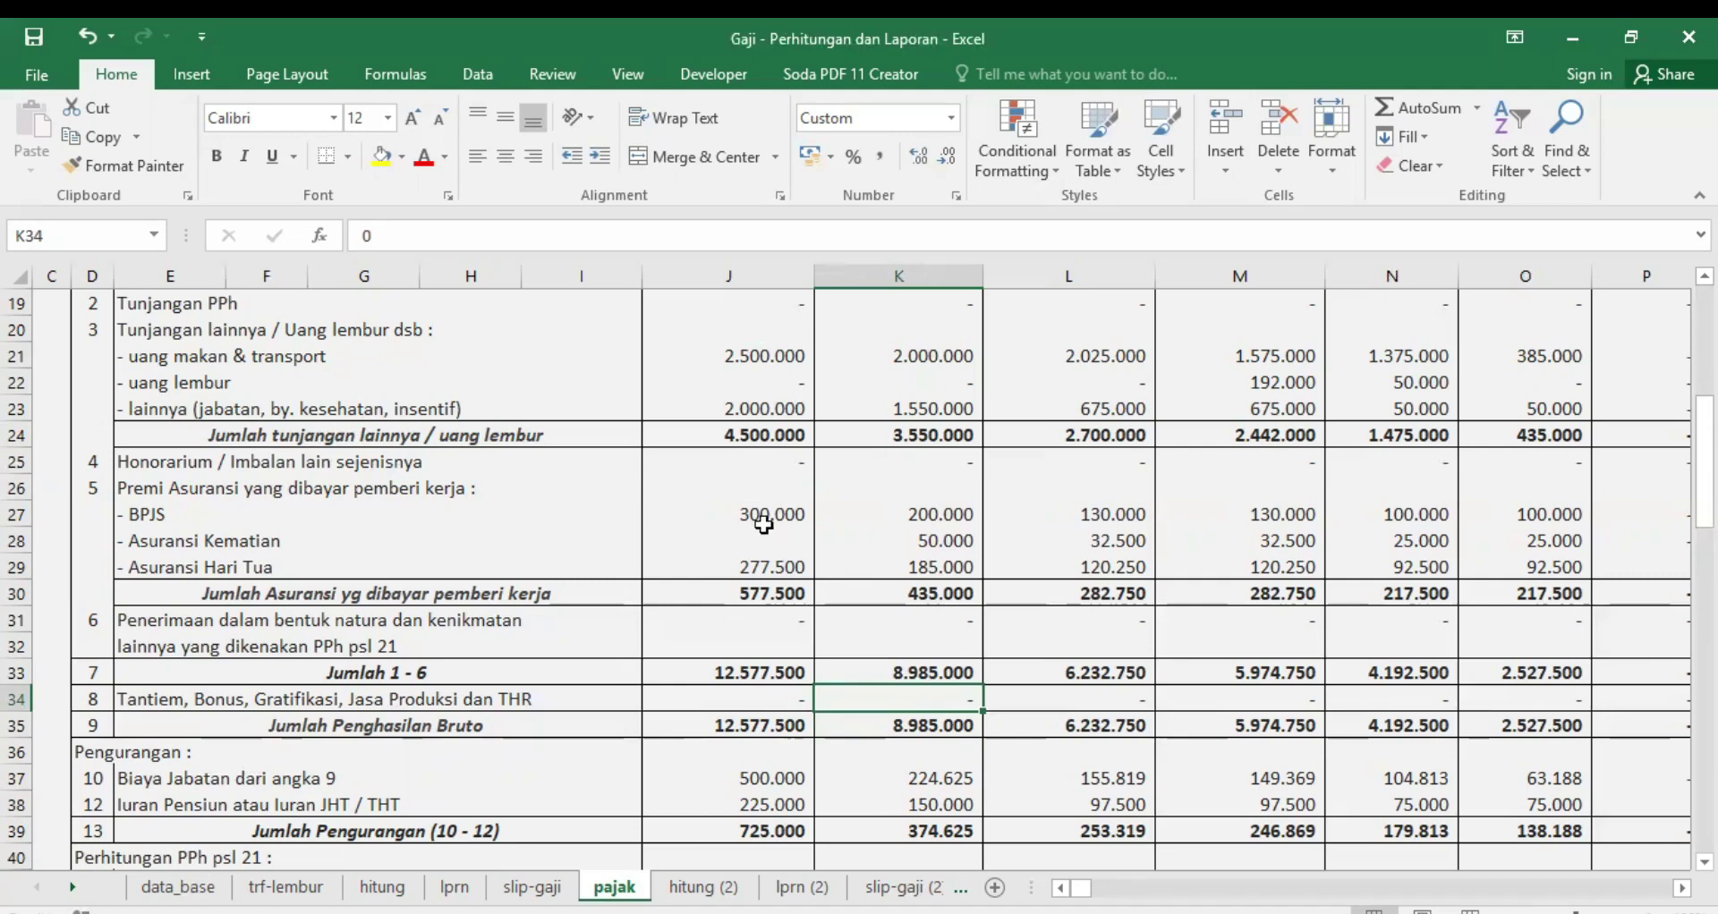
left_click(751, 694)
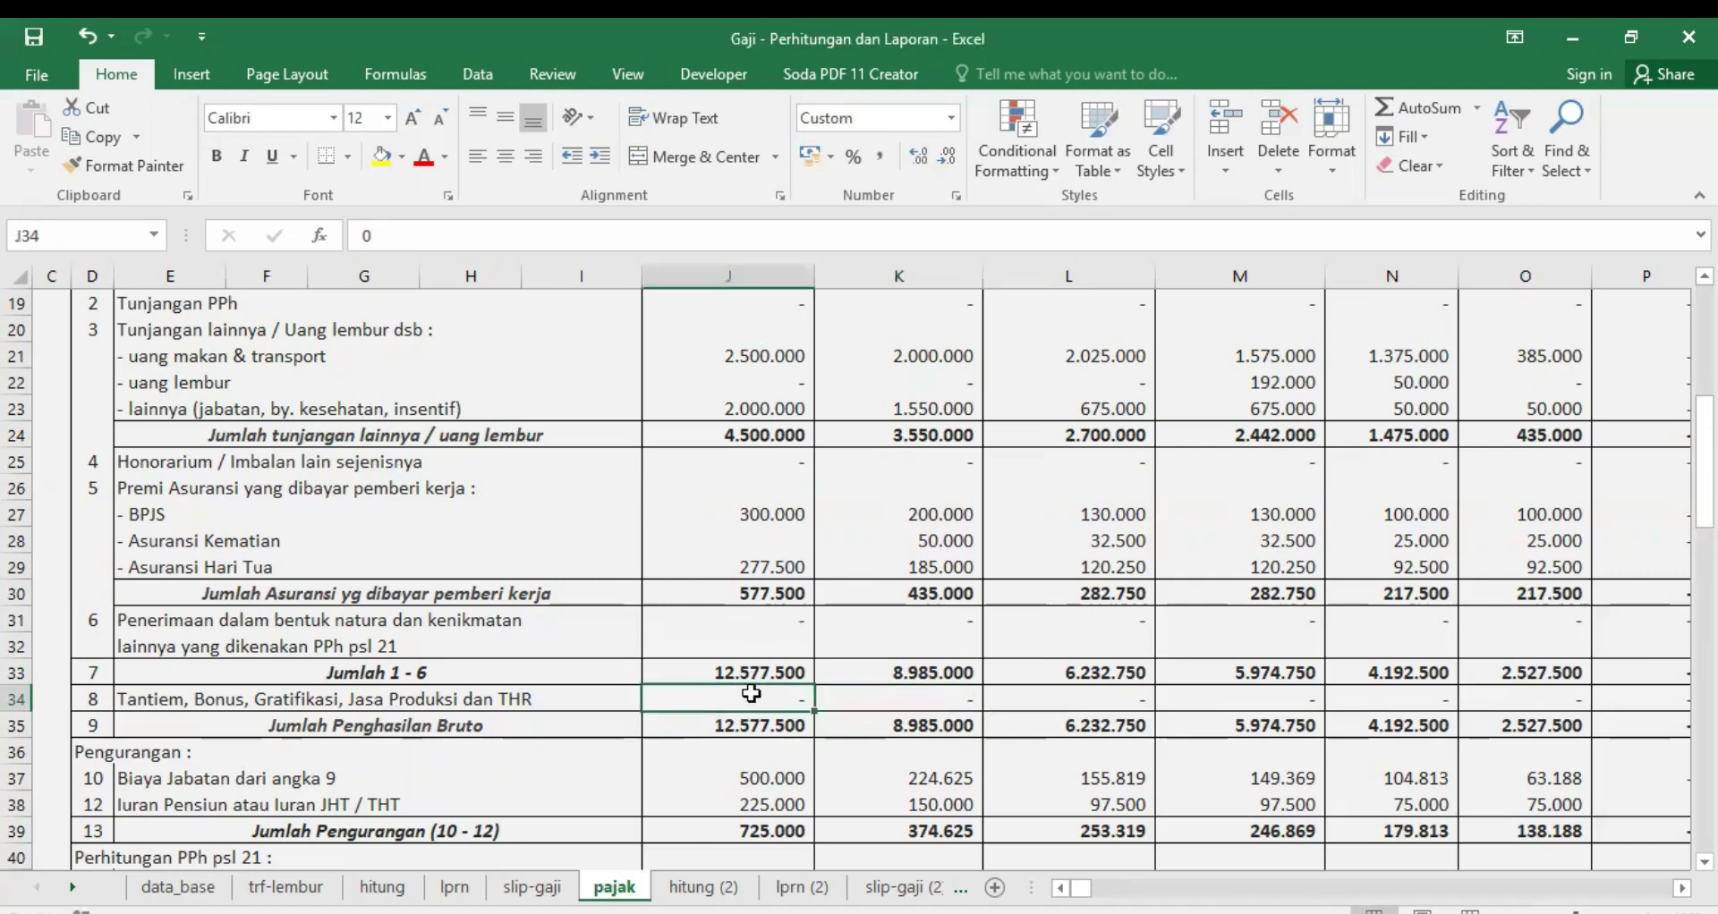
left_click(95, 36)
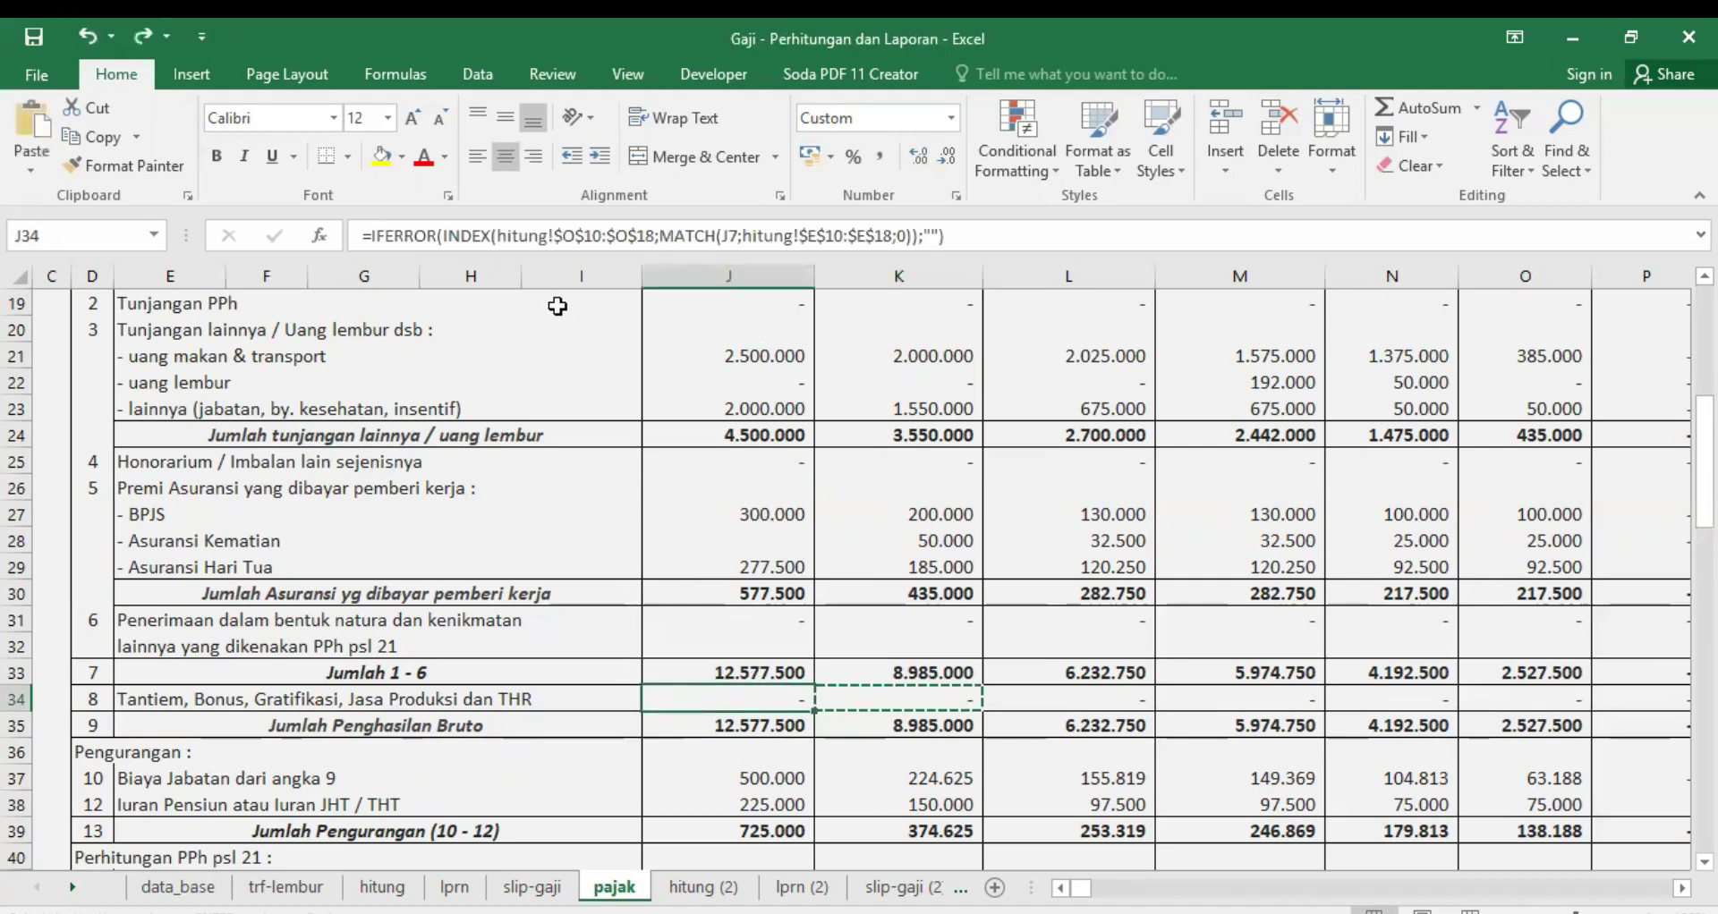
right_click(726, 701)
left_click(806, 215)
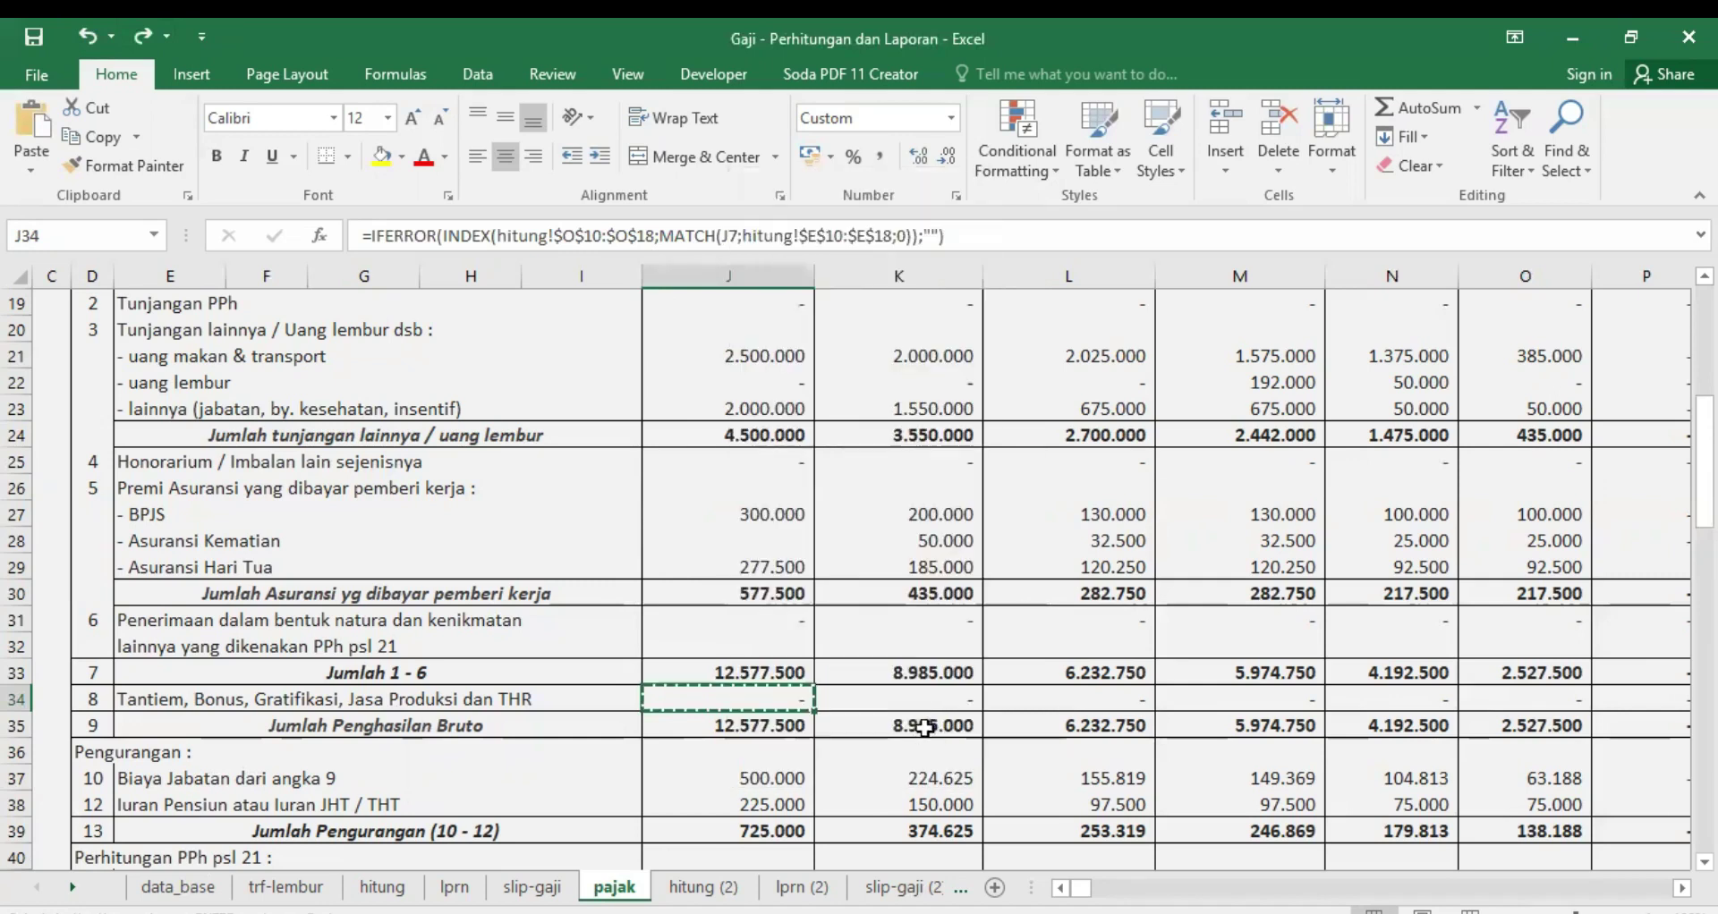
left_click(935, 698)
key("Return")
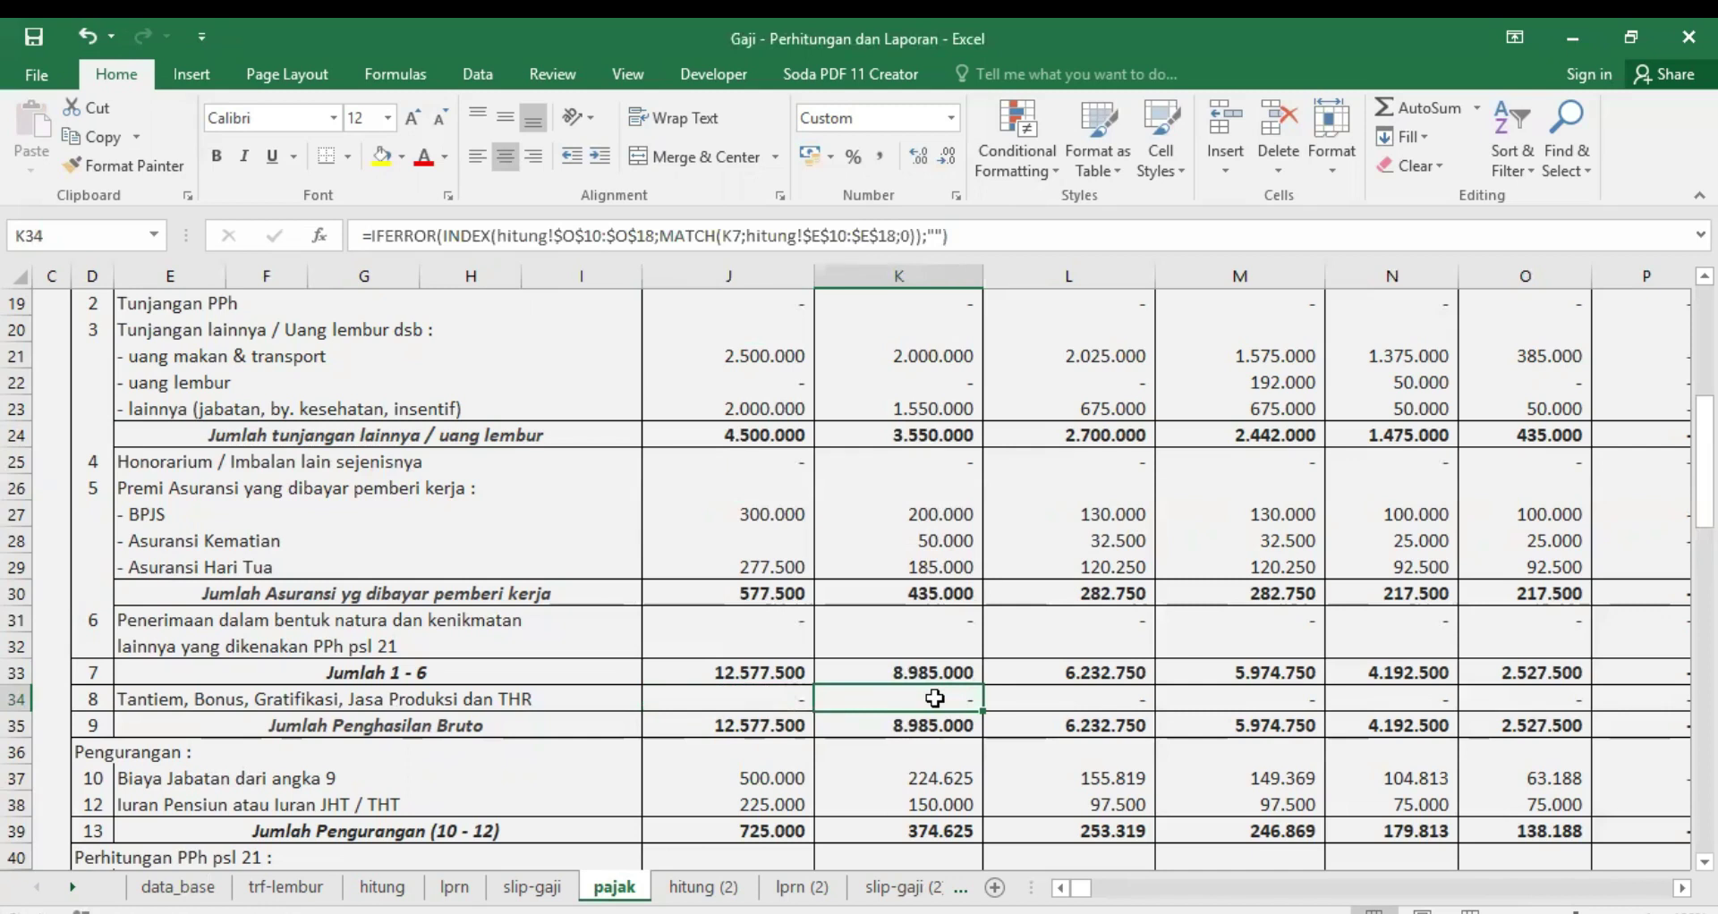
Step: Fill K34's THR lookup formula right into L34
left_click(732, 691)
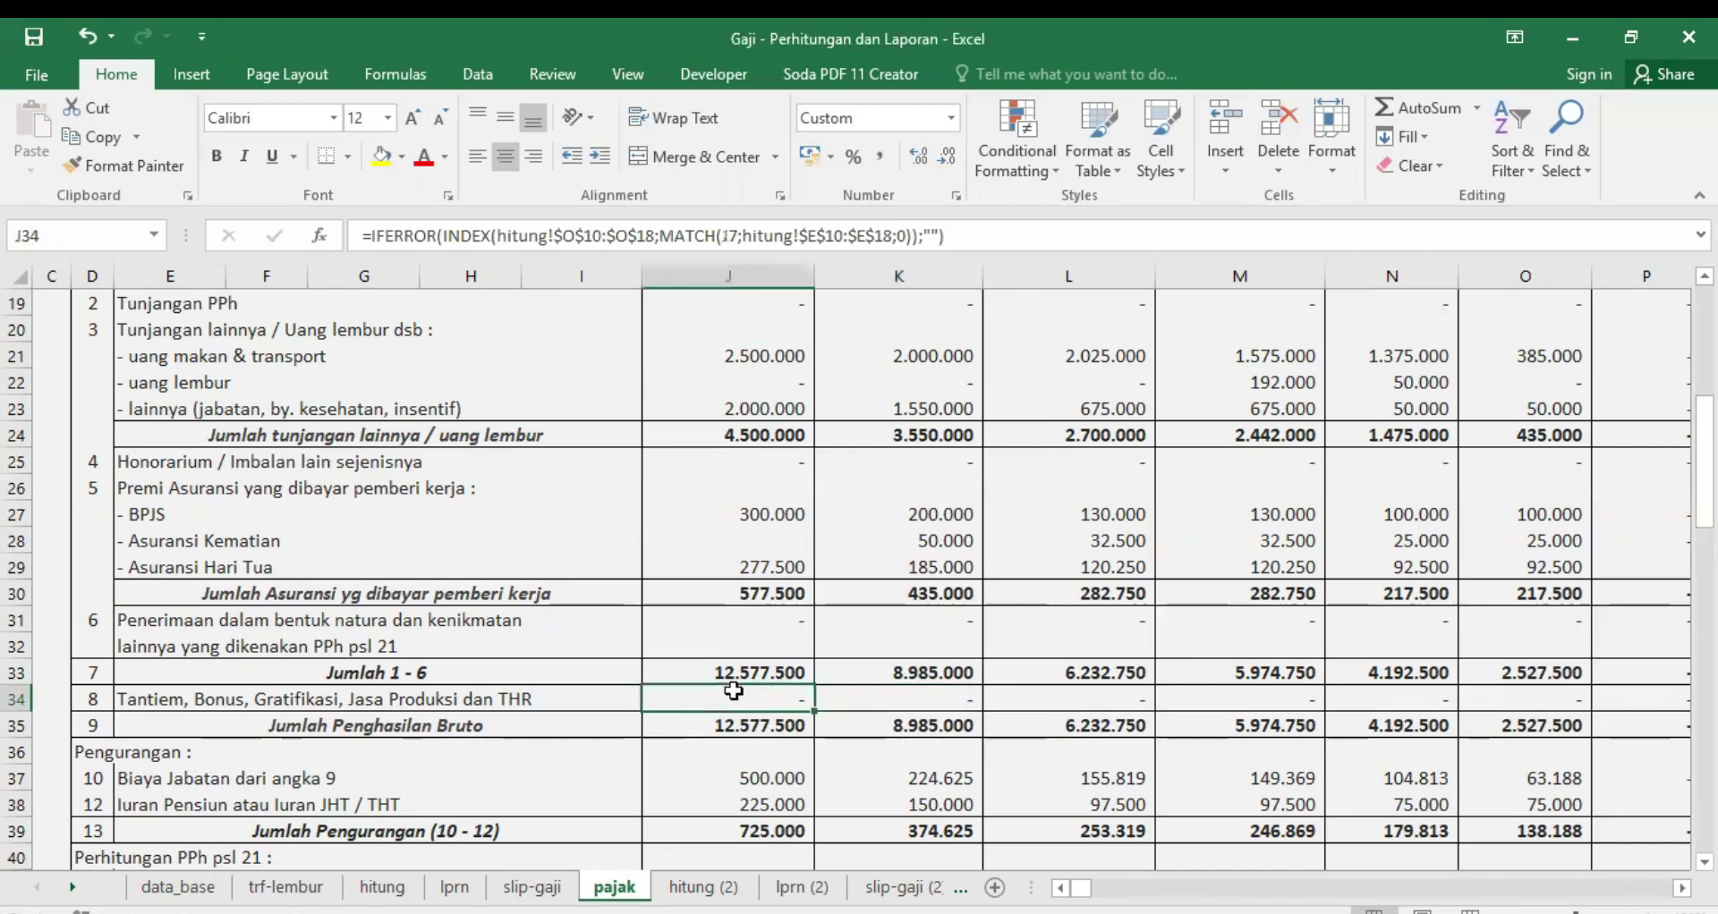
left_click(895, 274)
left_click(927, 698)
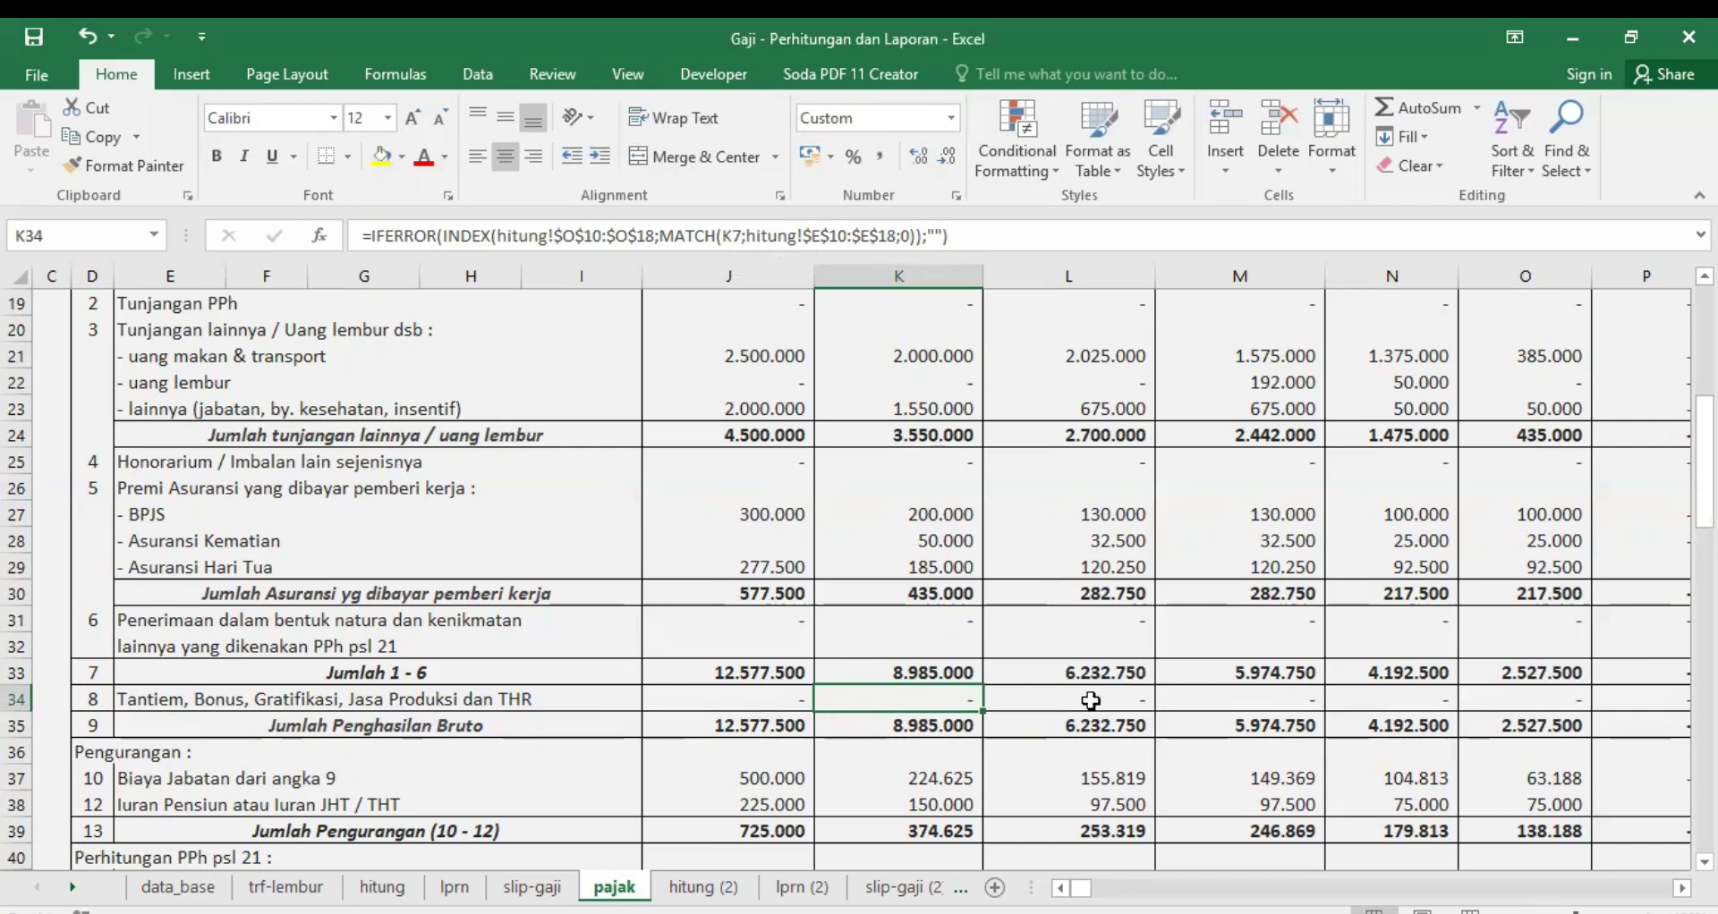
mouse_move(984, 712)
left_mouse_down()
mouse_move(1109, 715)
mouse_move(1081, 698)
left_mouse_up()
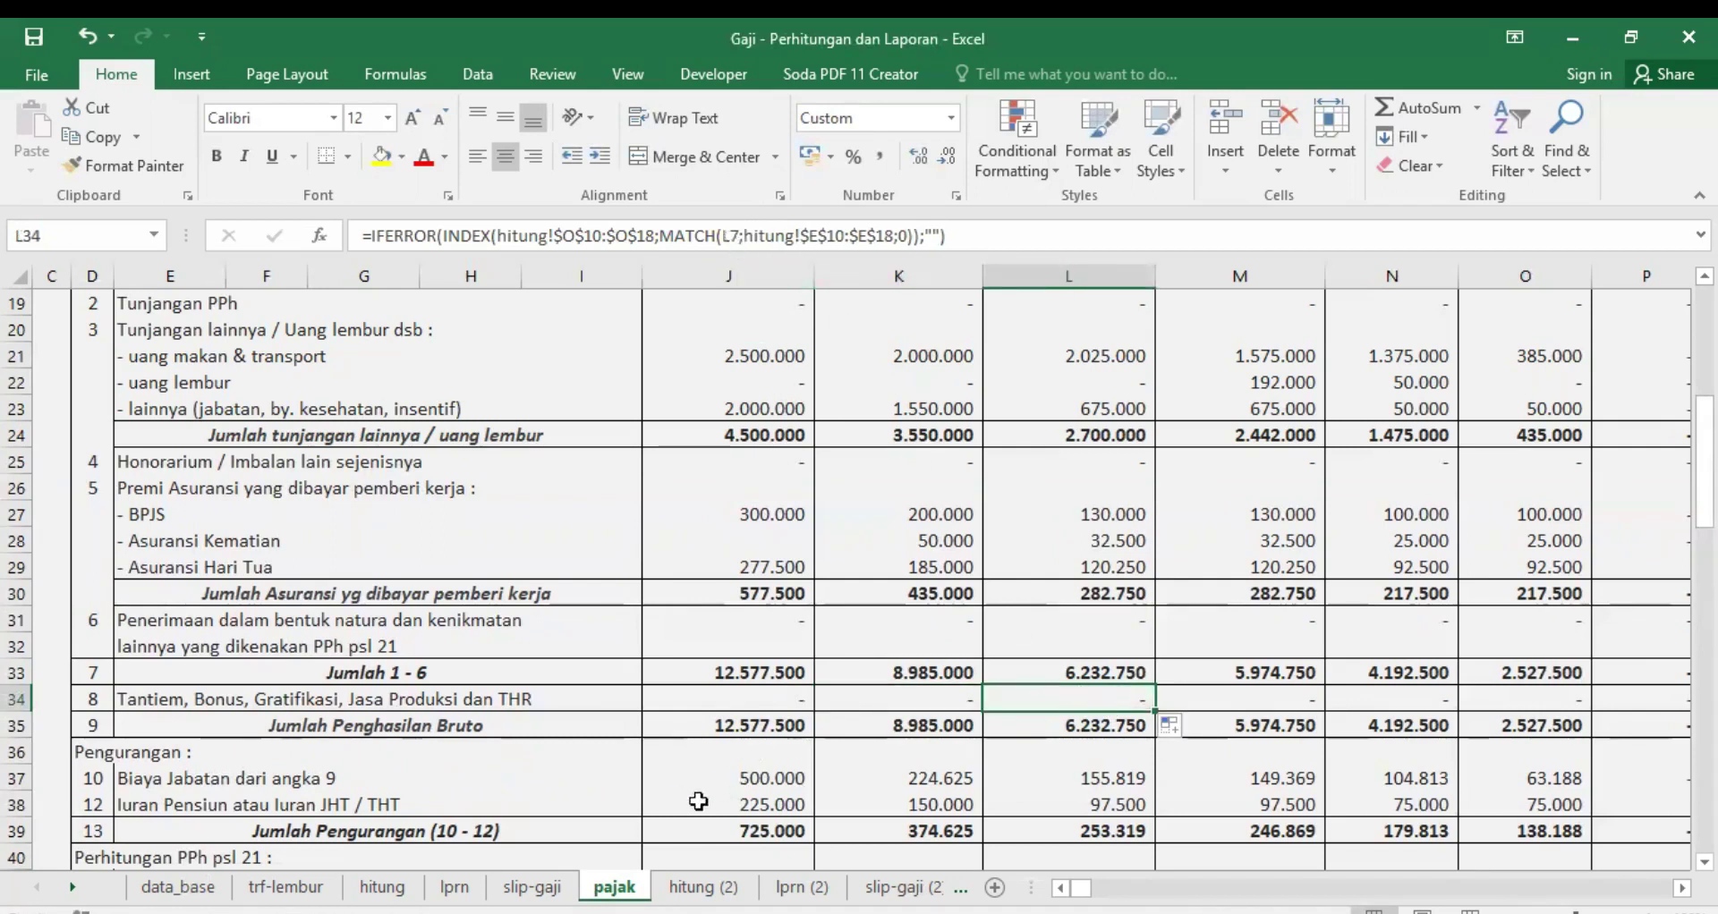
Step: Enter =IF(J35*5%<=500000;5%*J35;500000) in J37, giving a Biaya Jabatan of 500.000
left_click(747, 774)
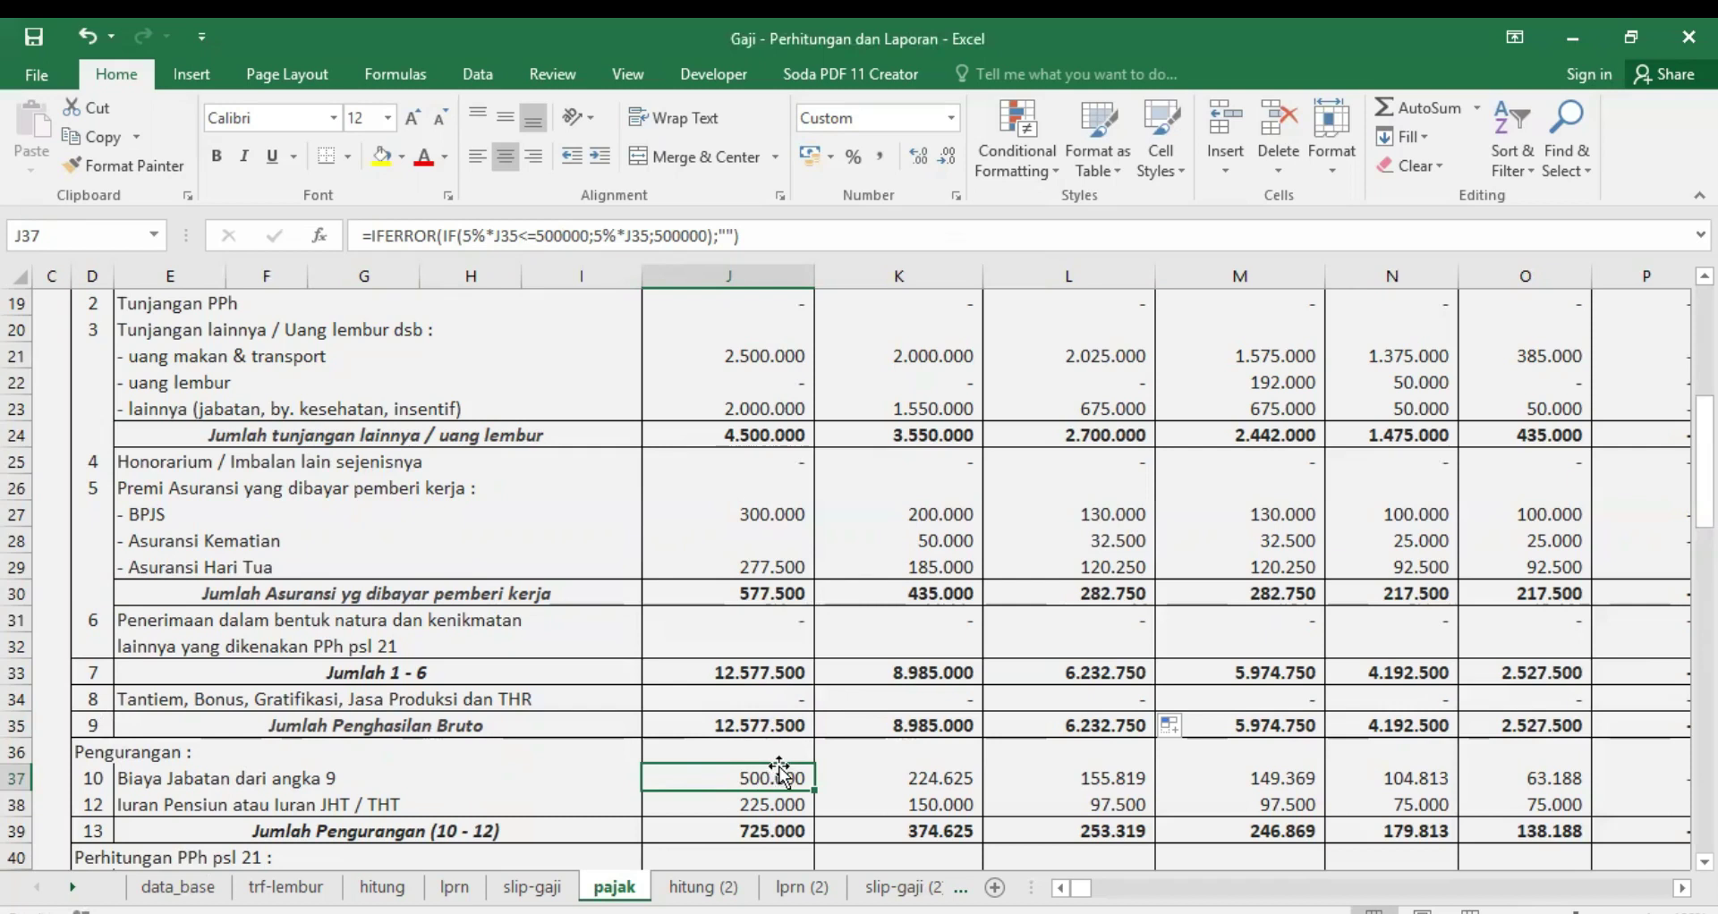
type("=")
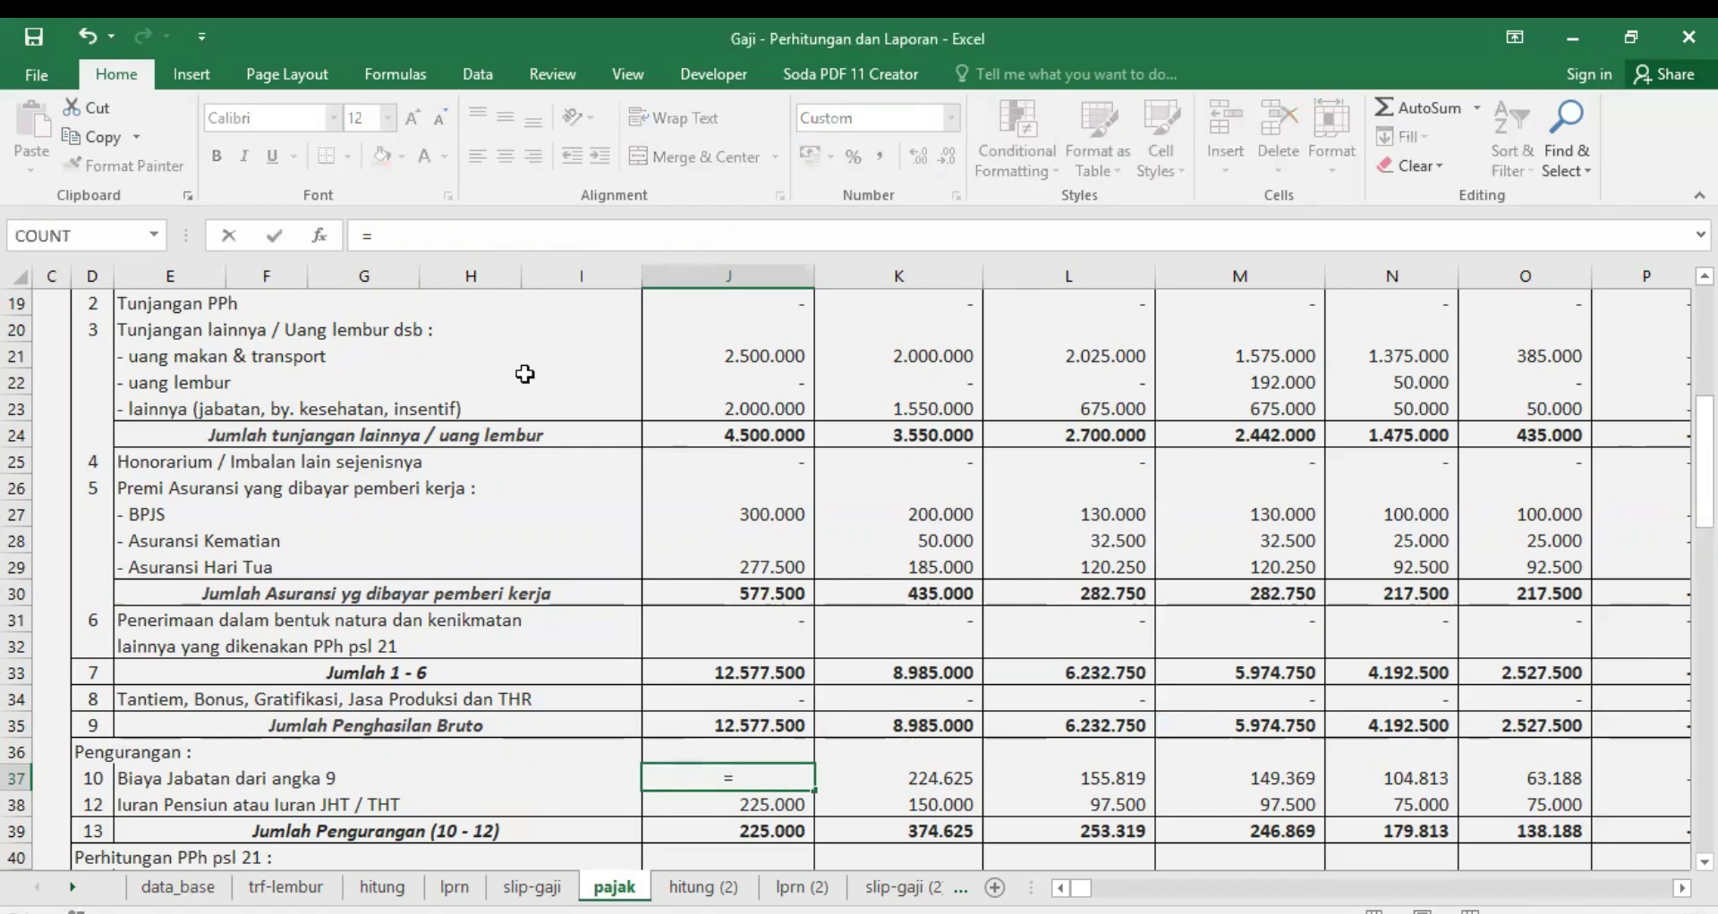
type("IF(")
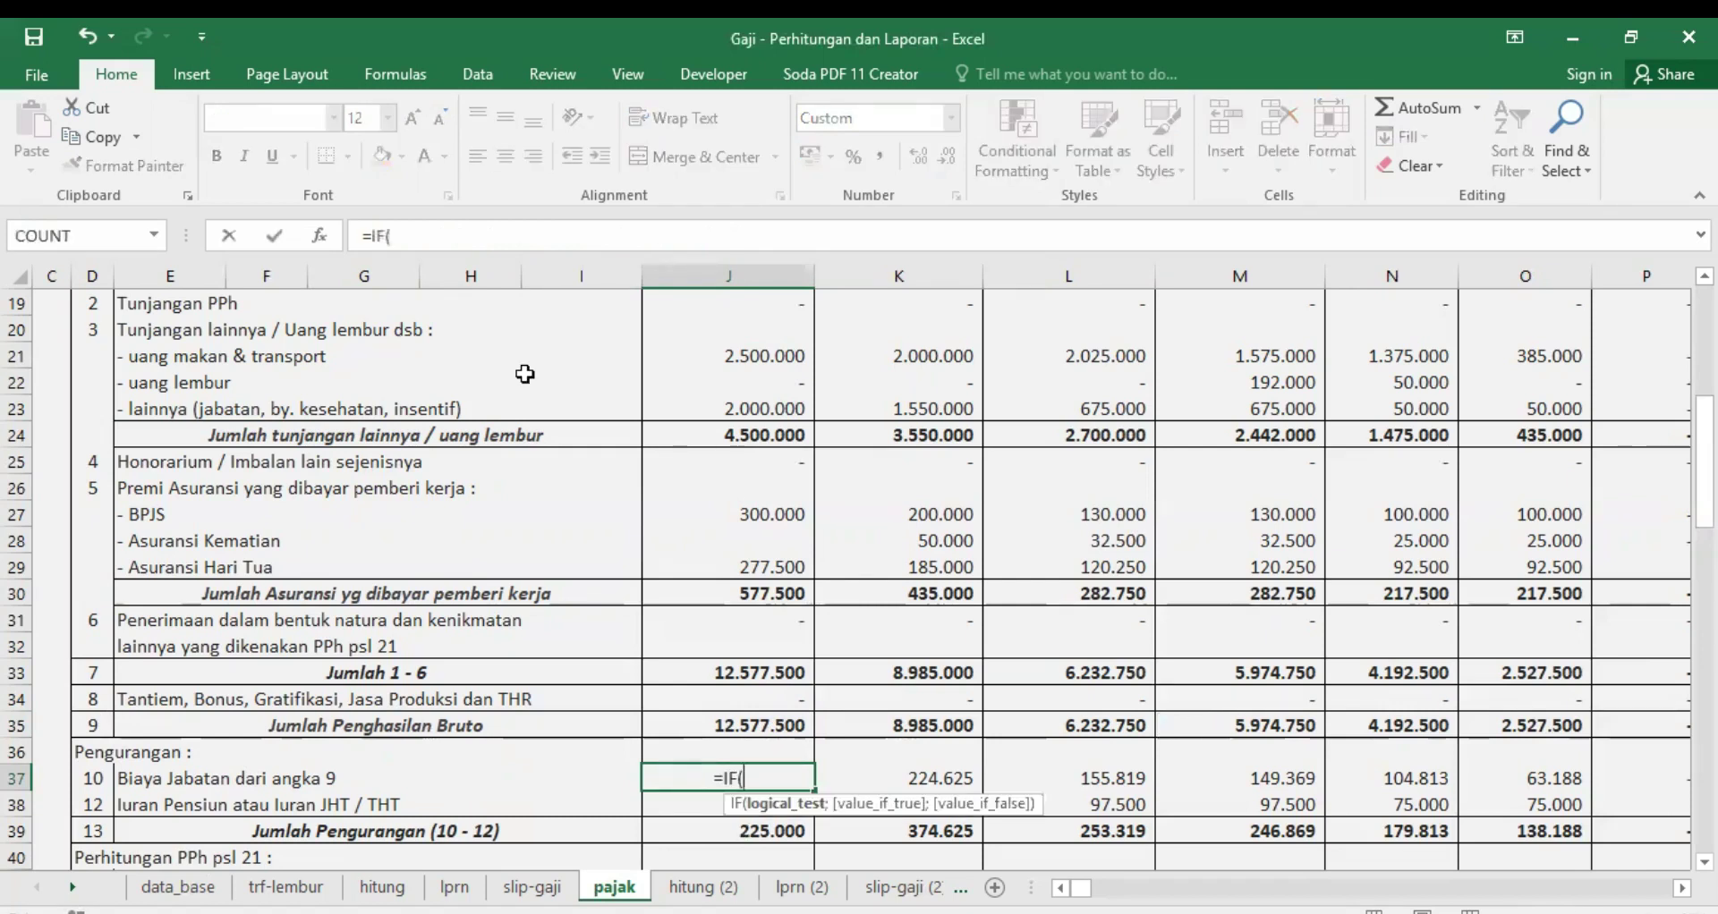
left_click(738, 722)
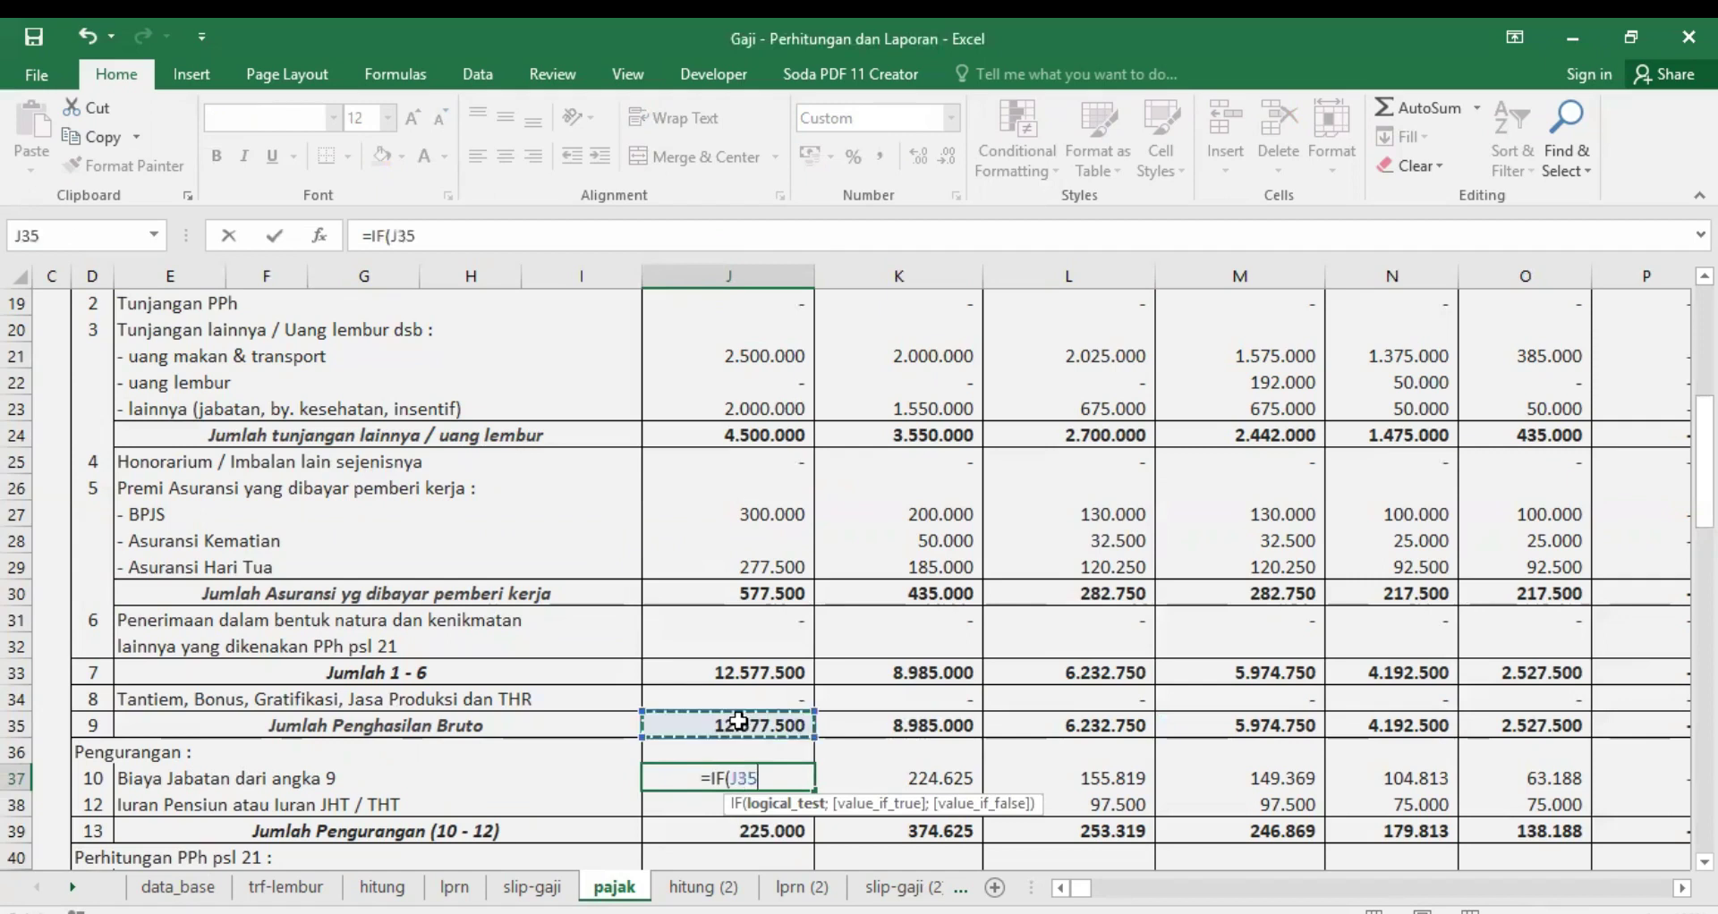
type("*5%")
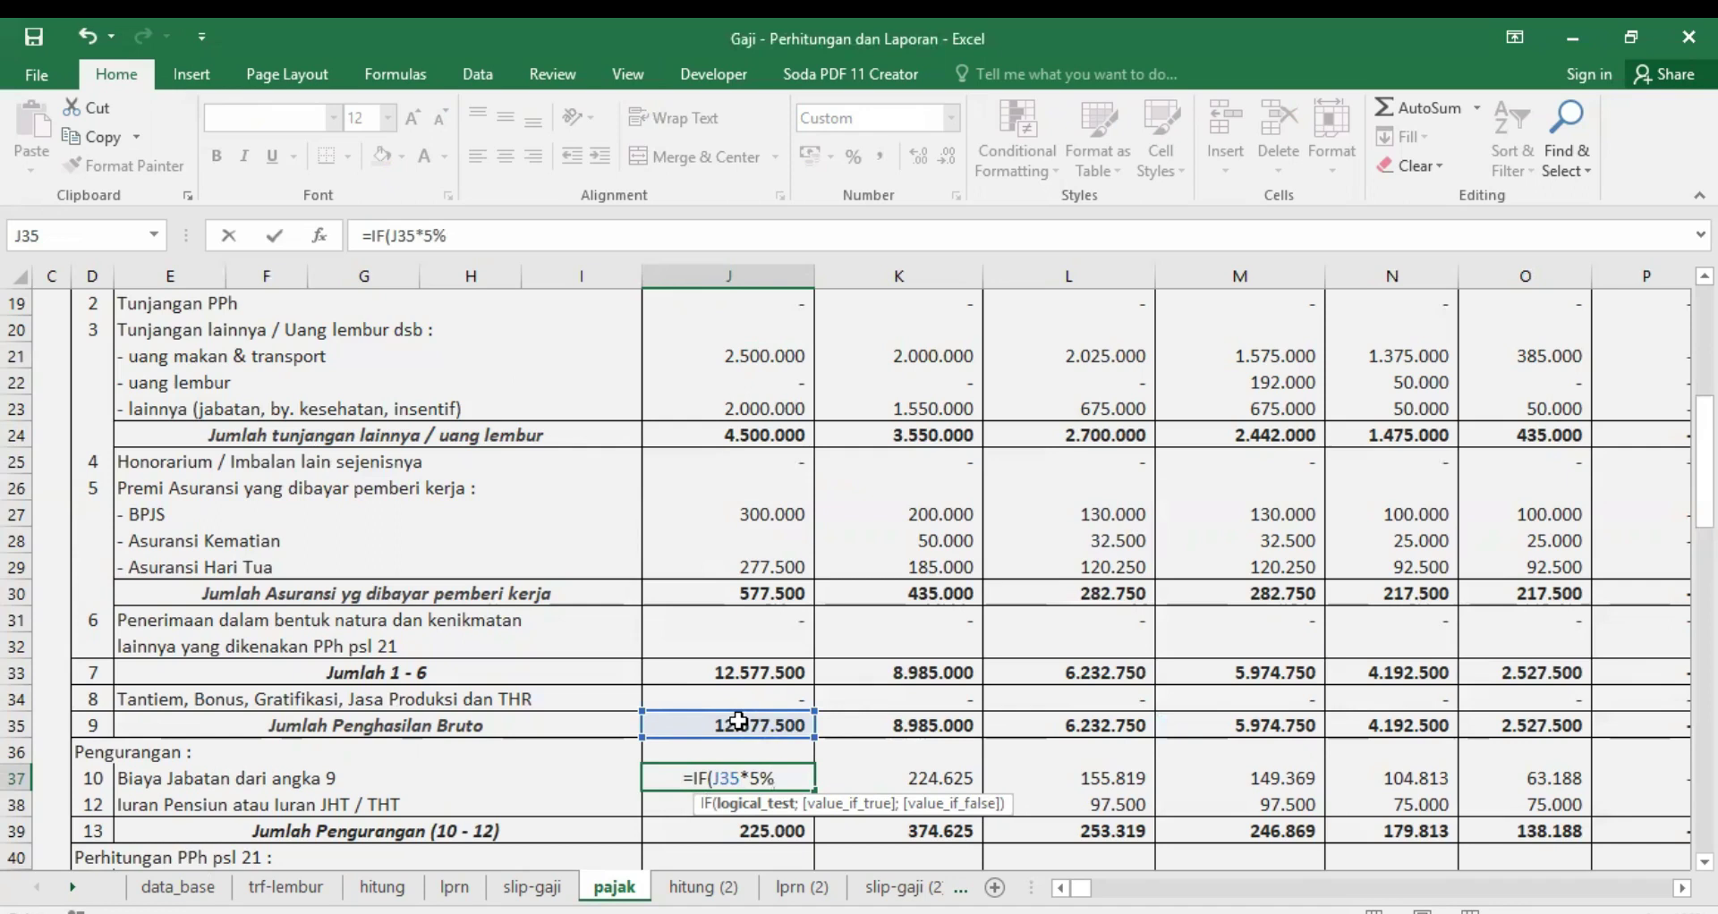
type("<=")
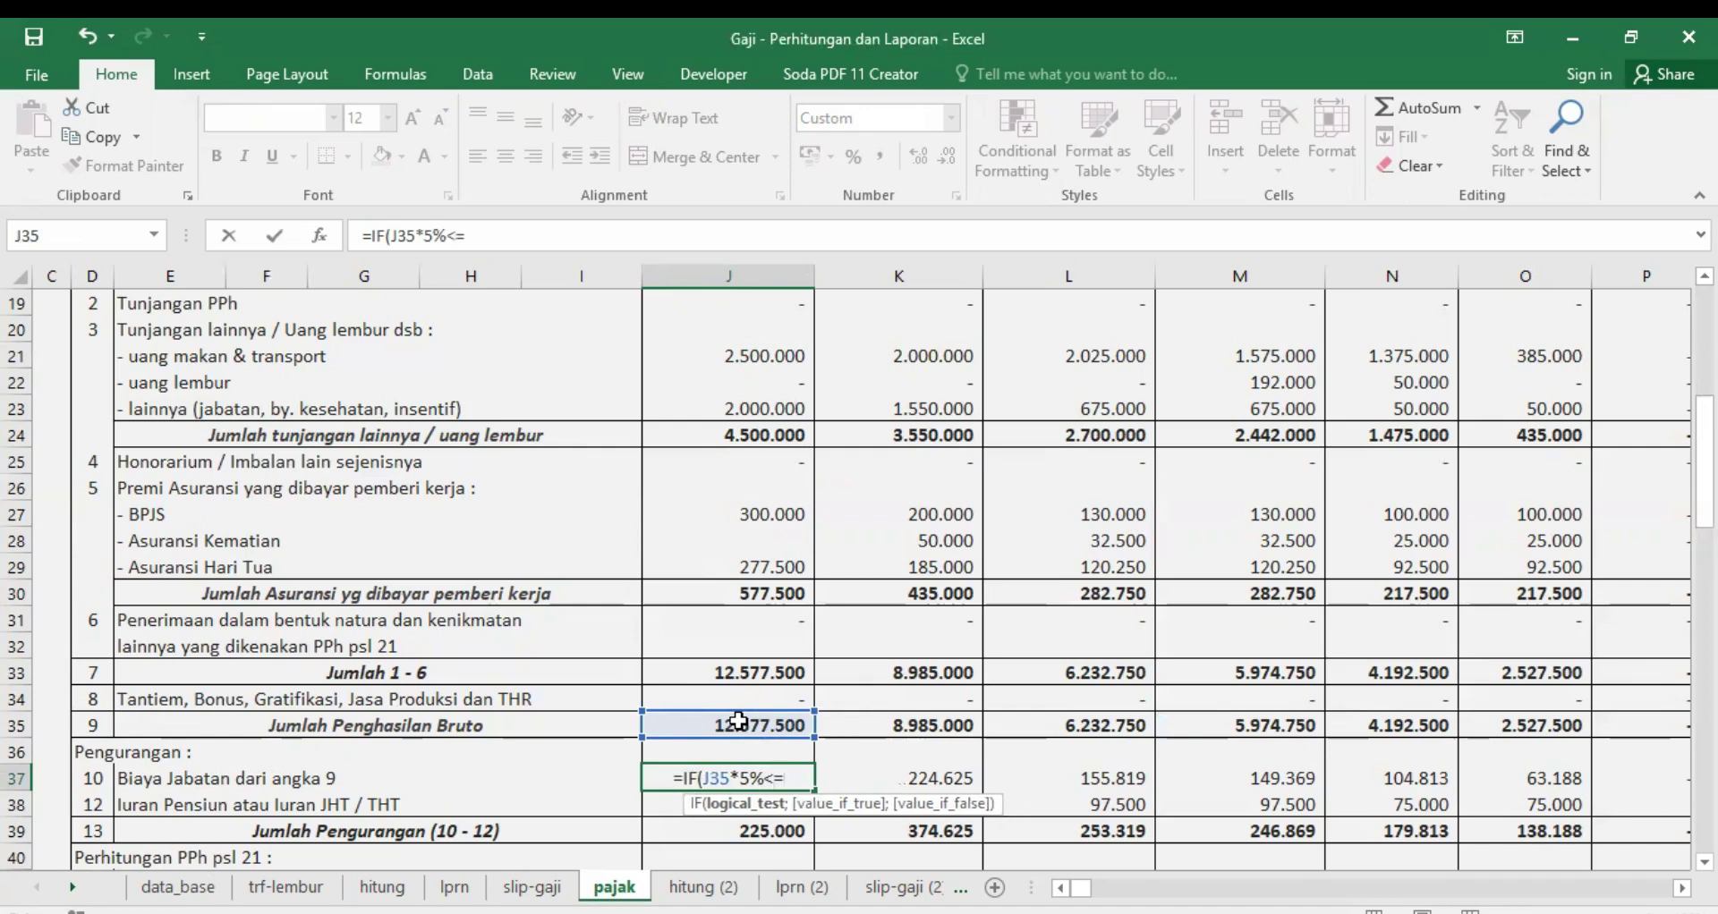
type("500")
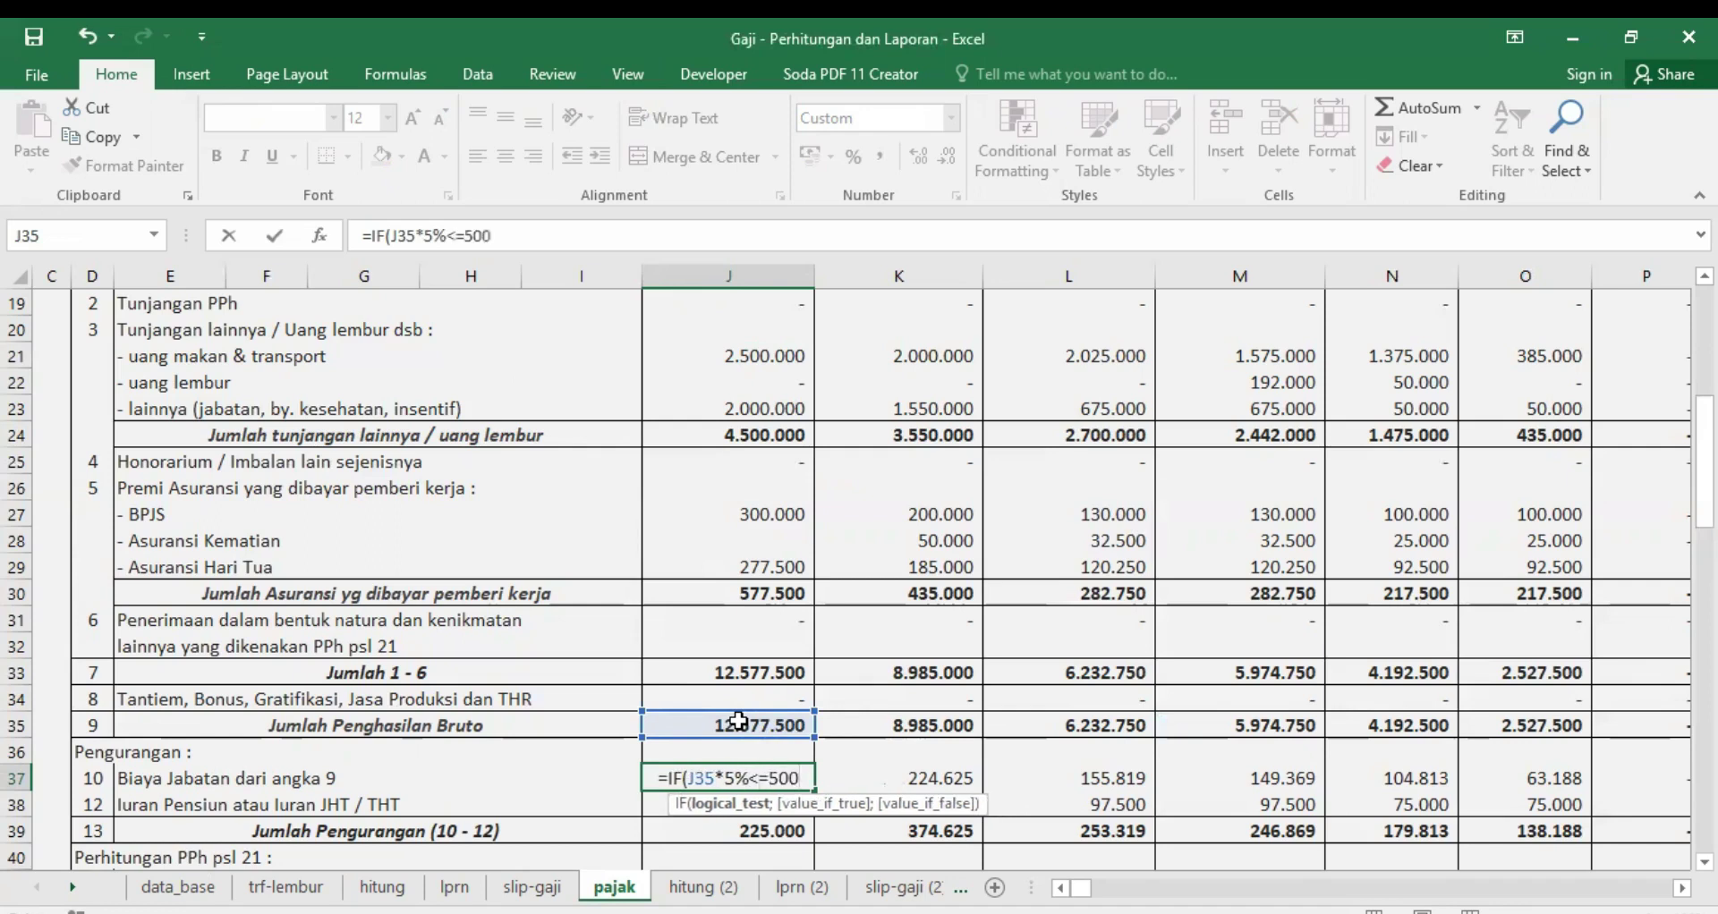
type("000")
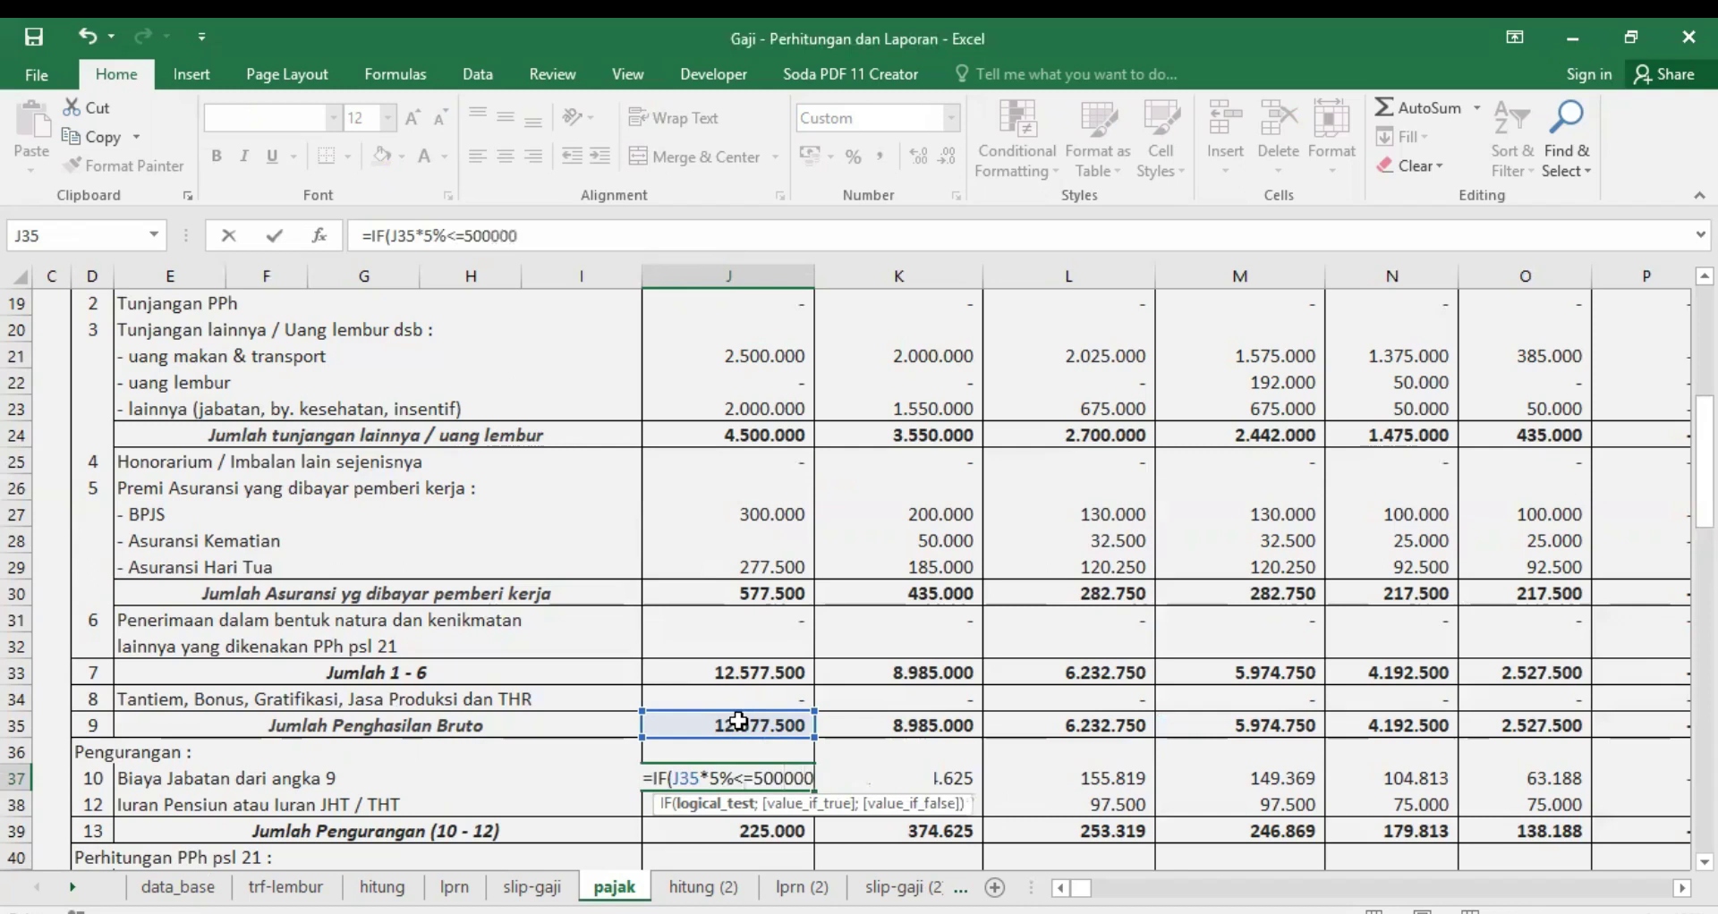
type(";")
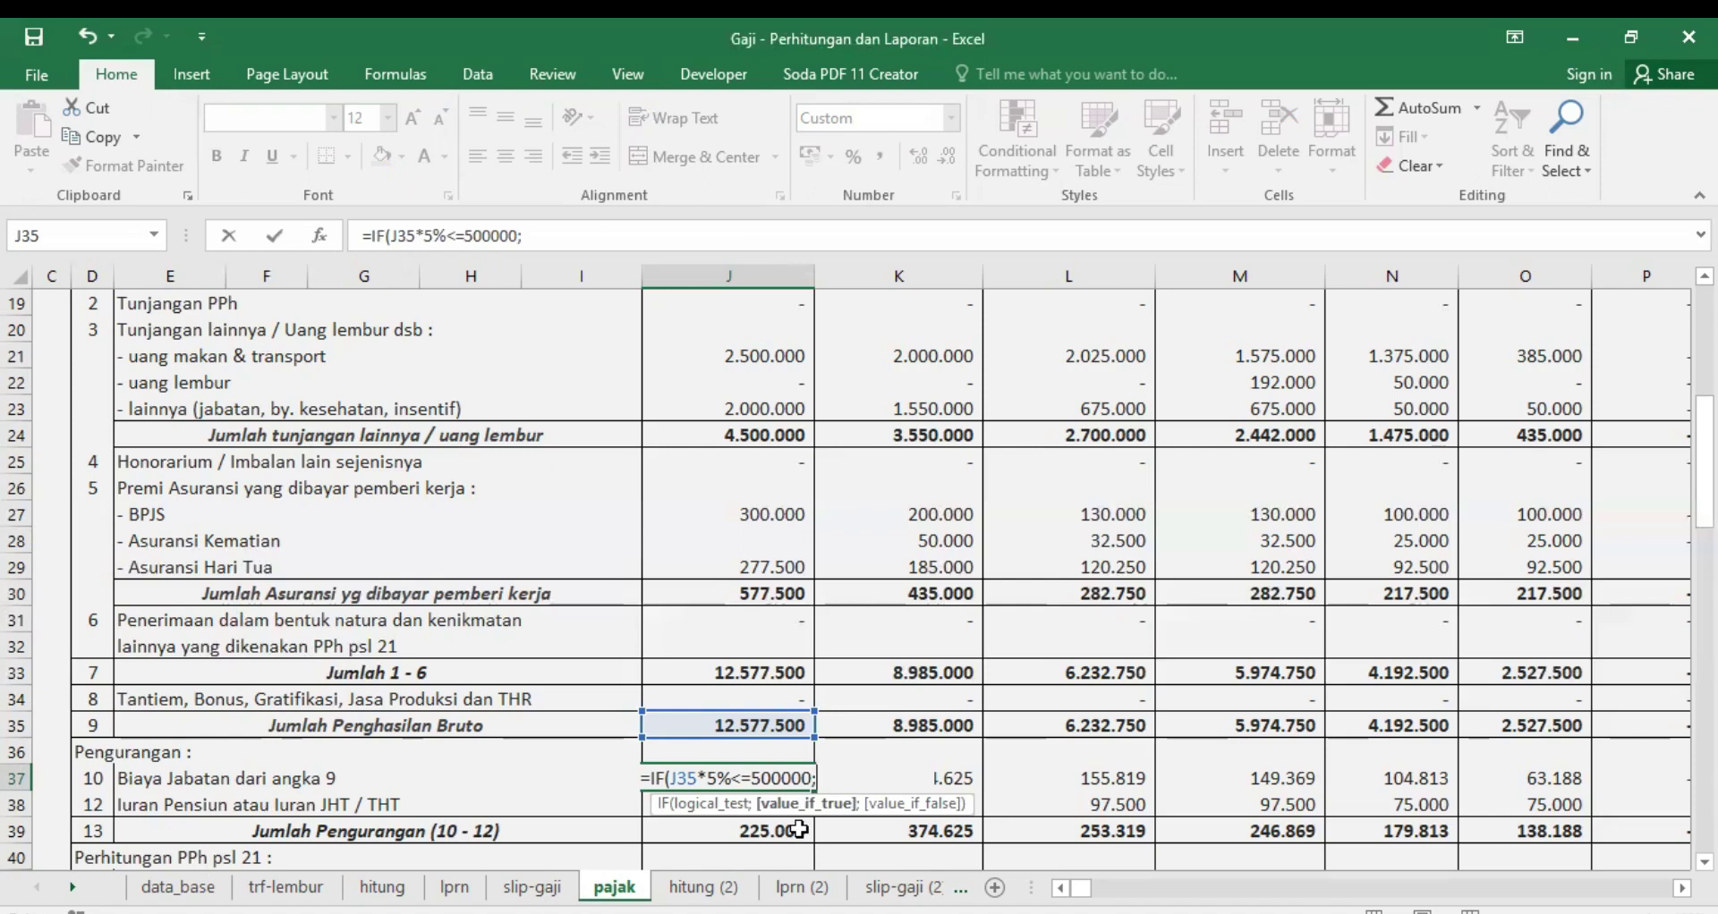
type("5%")
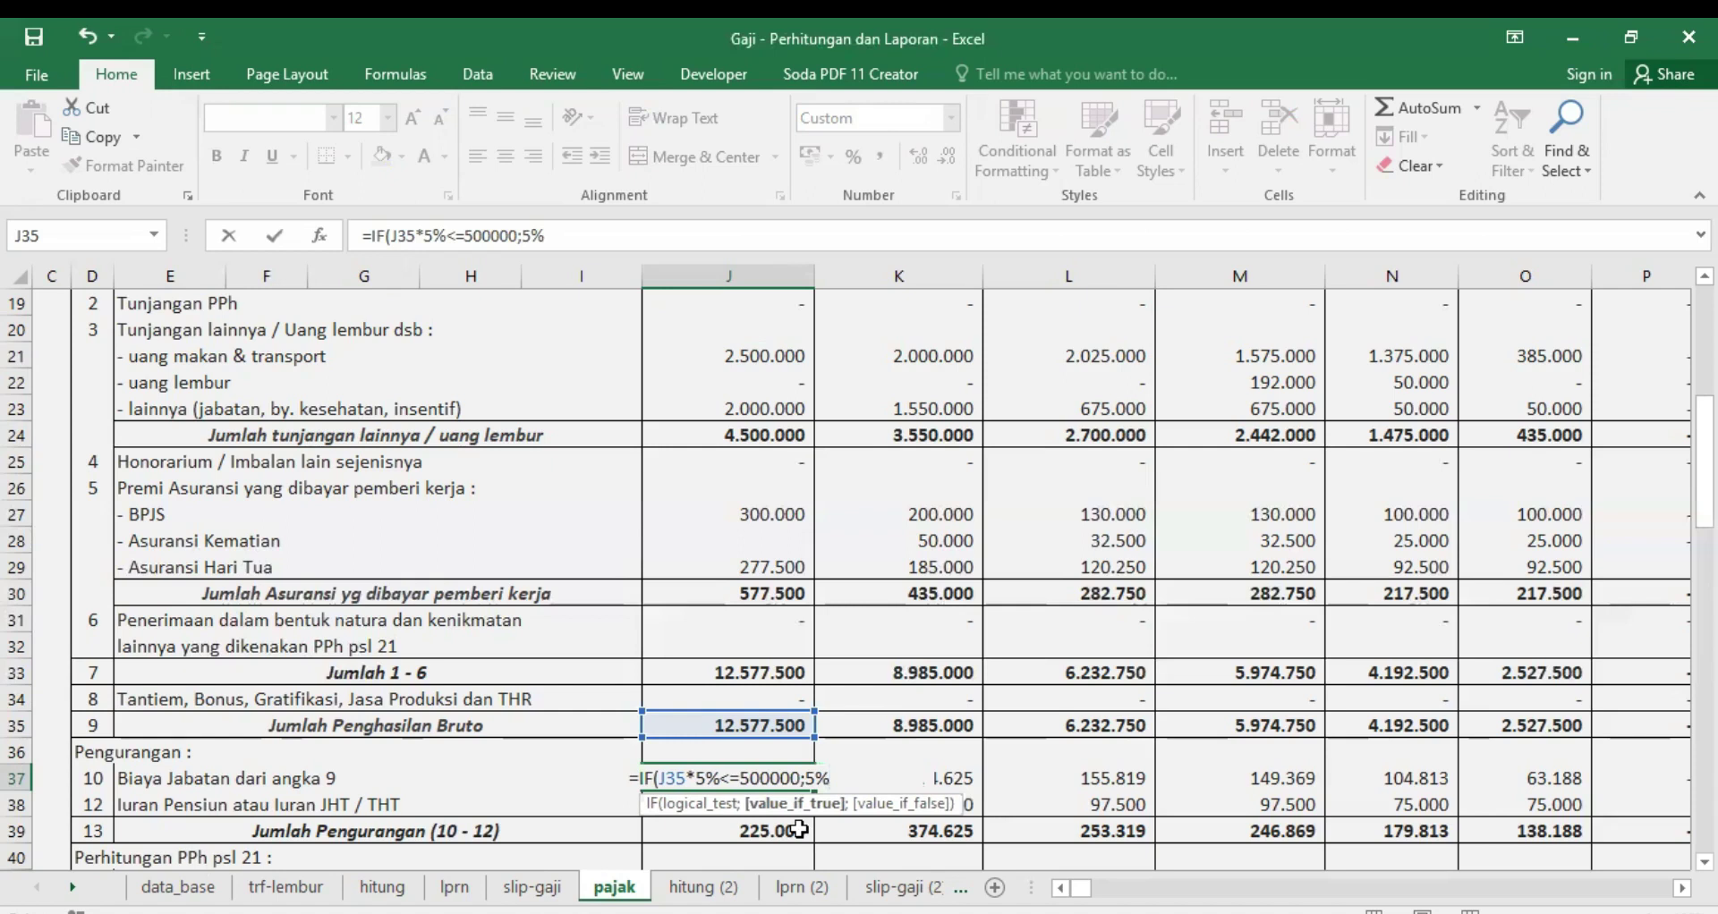
type("*J35;")
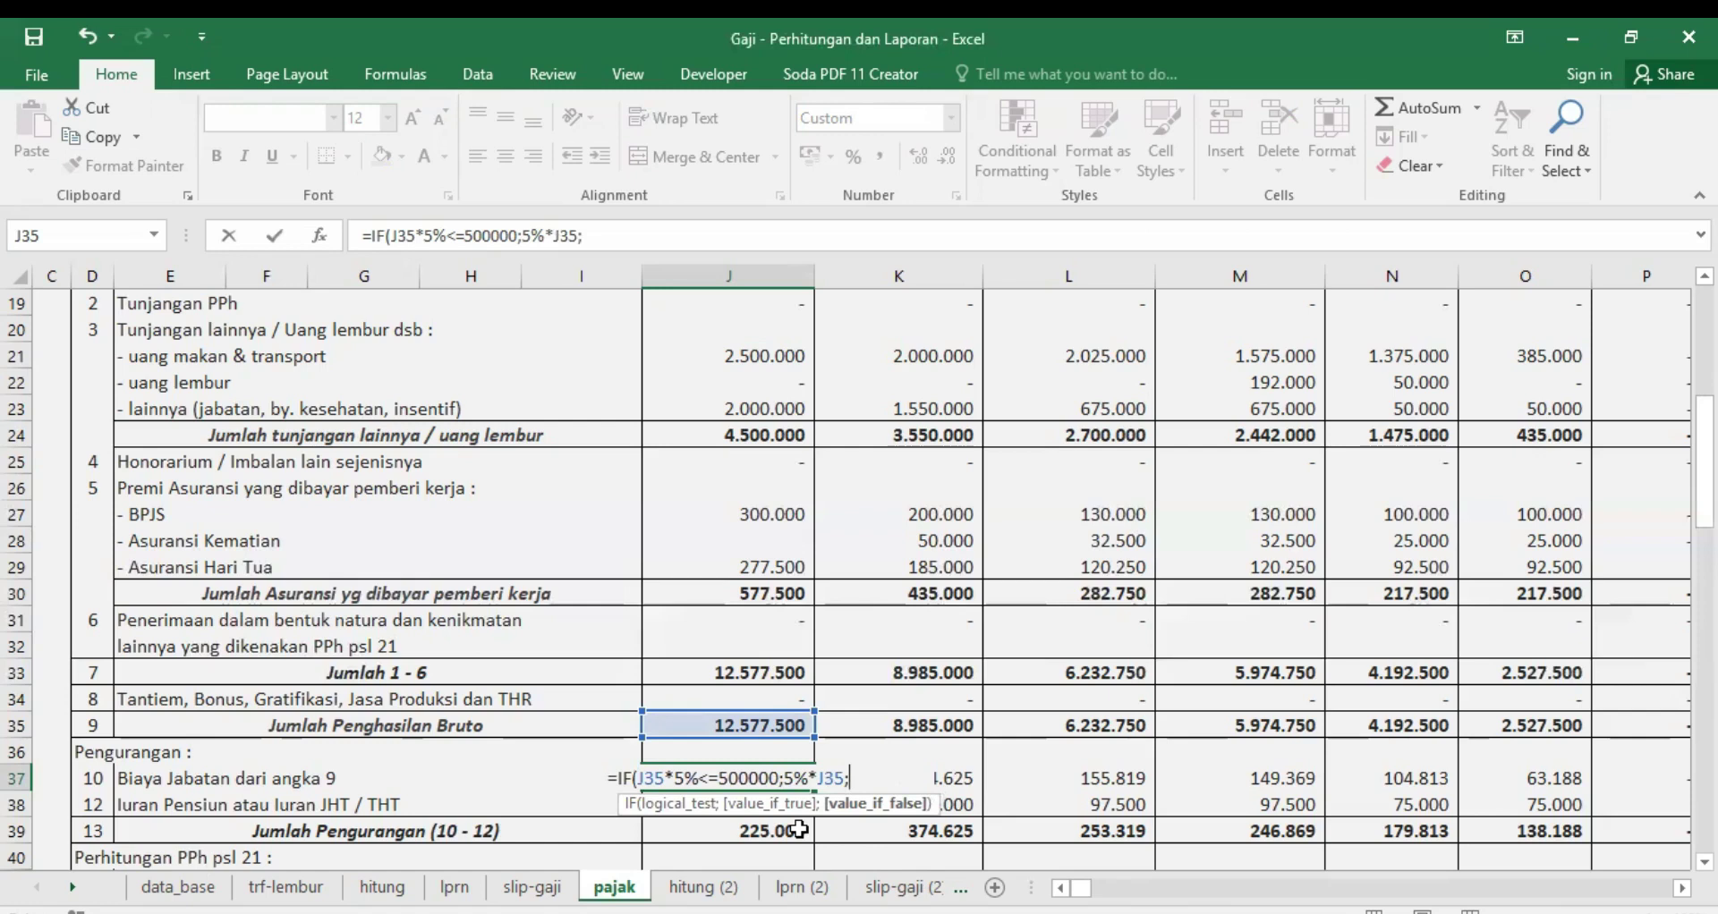
type("500000)")
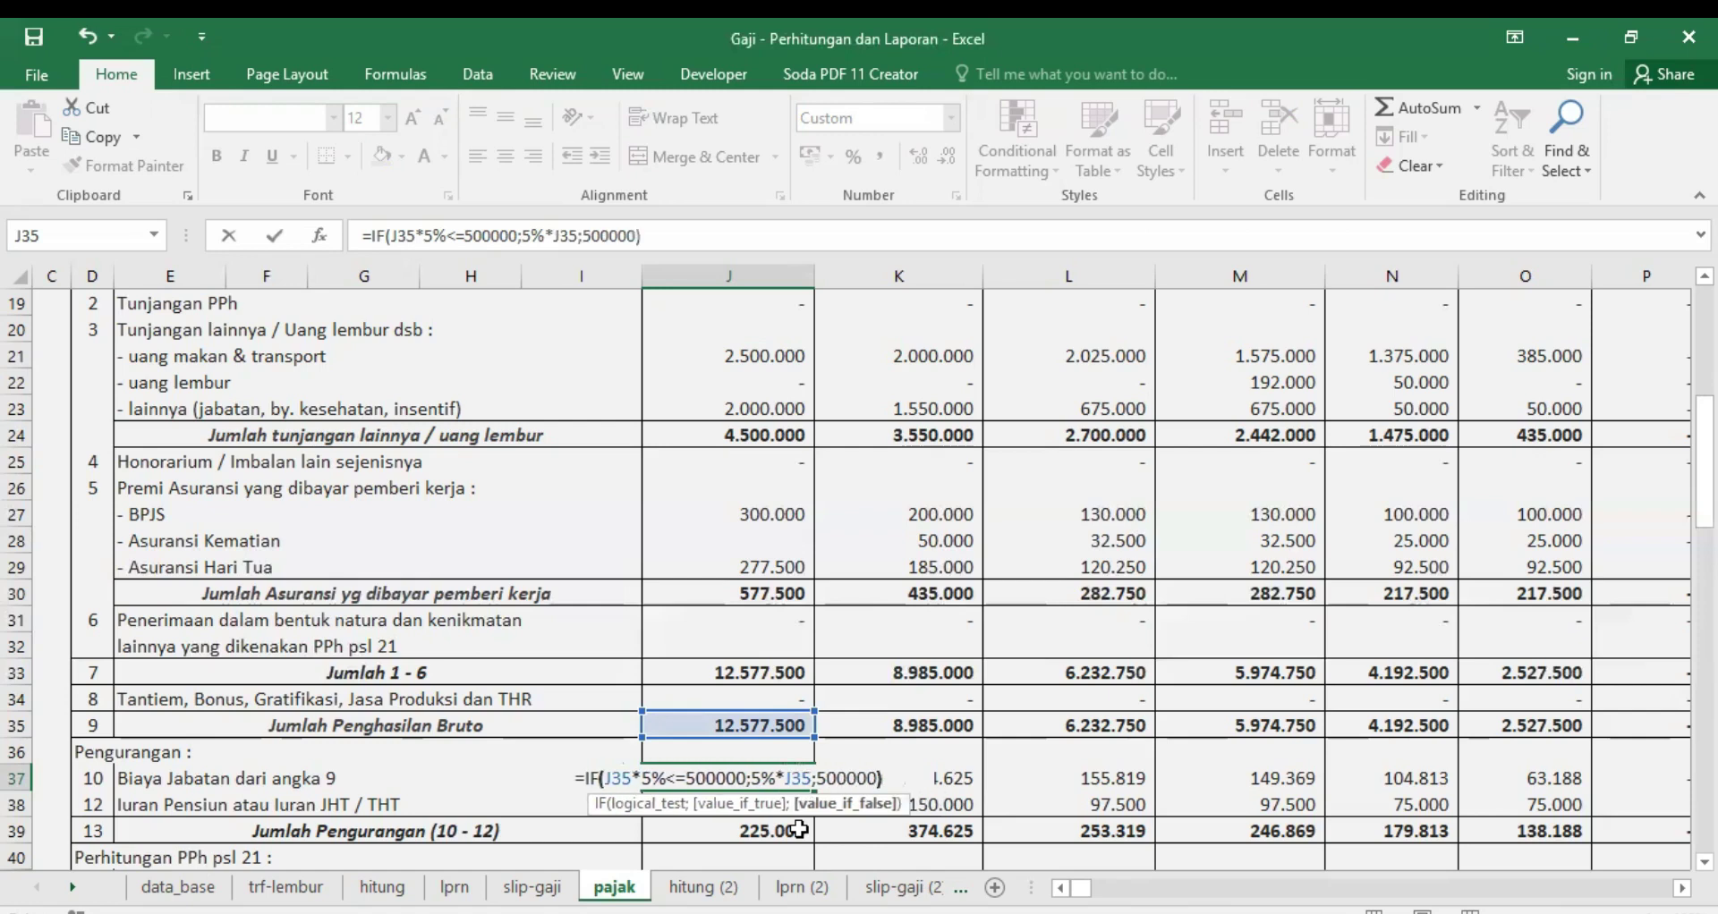
key("Return")
left_click(766, 776)
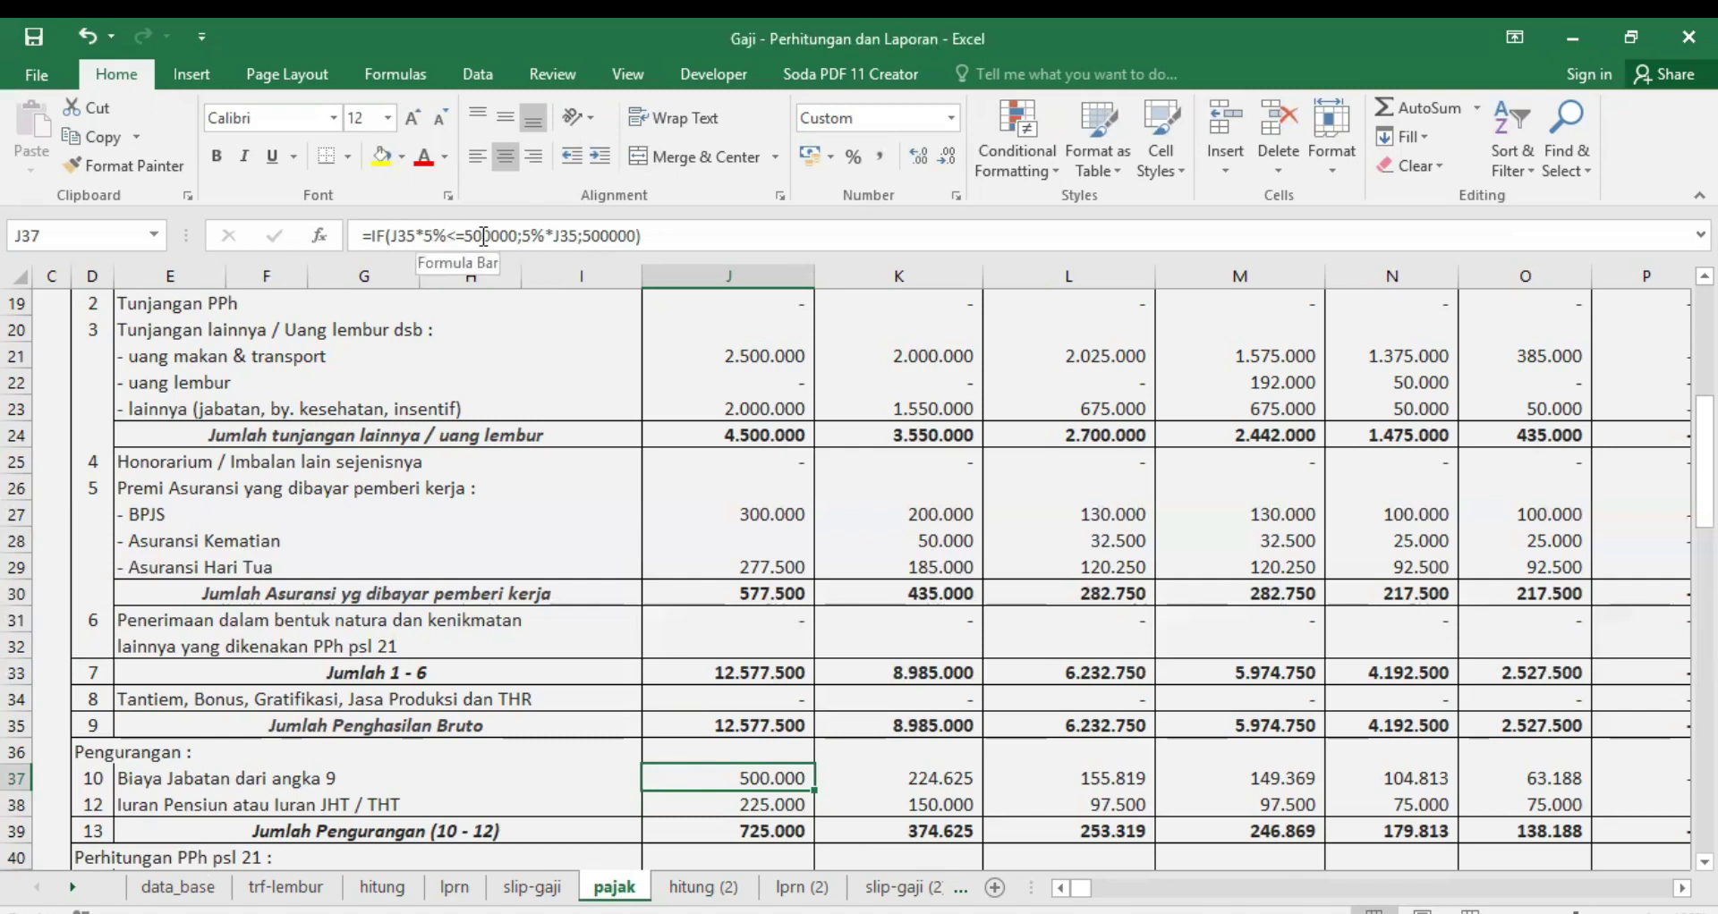
left_click(372, 240)
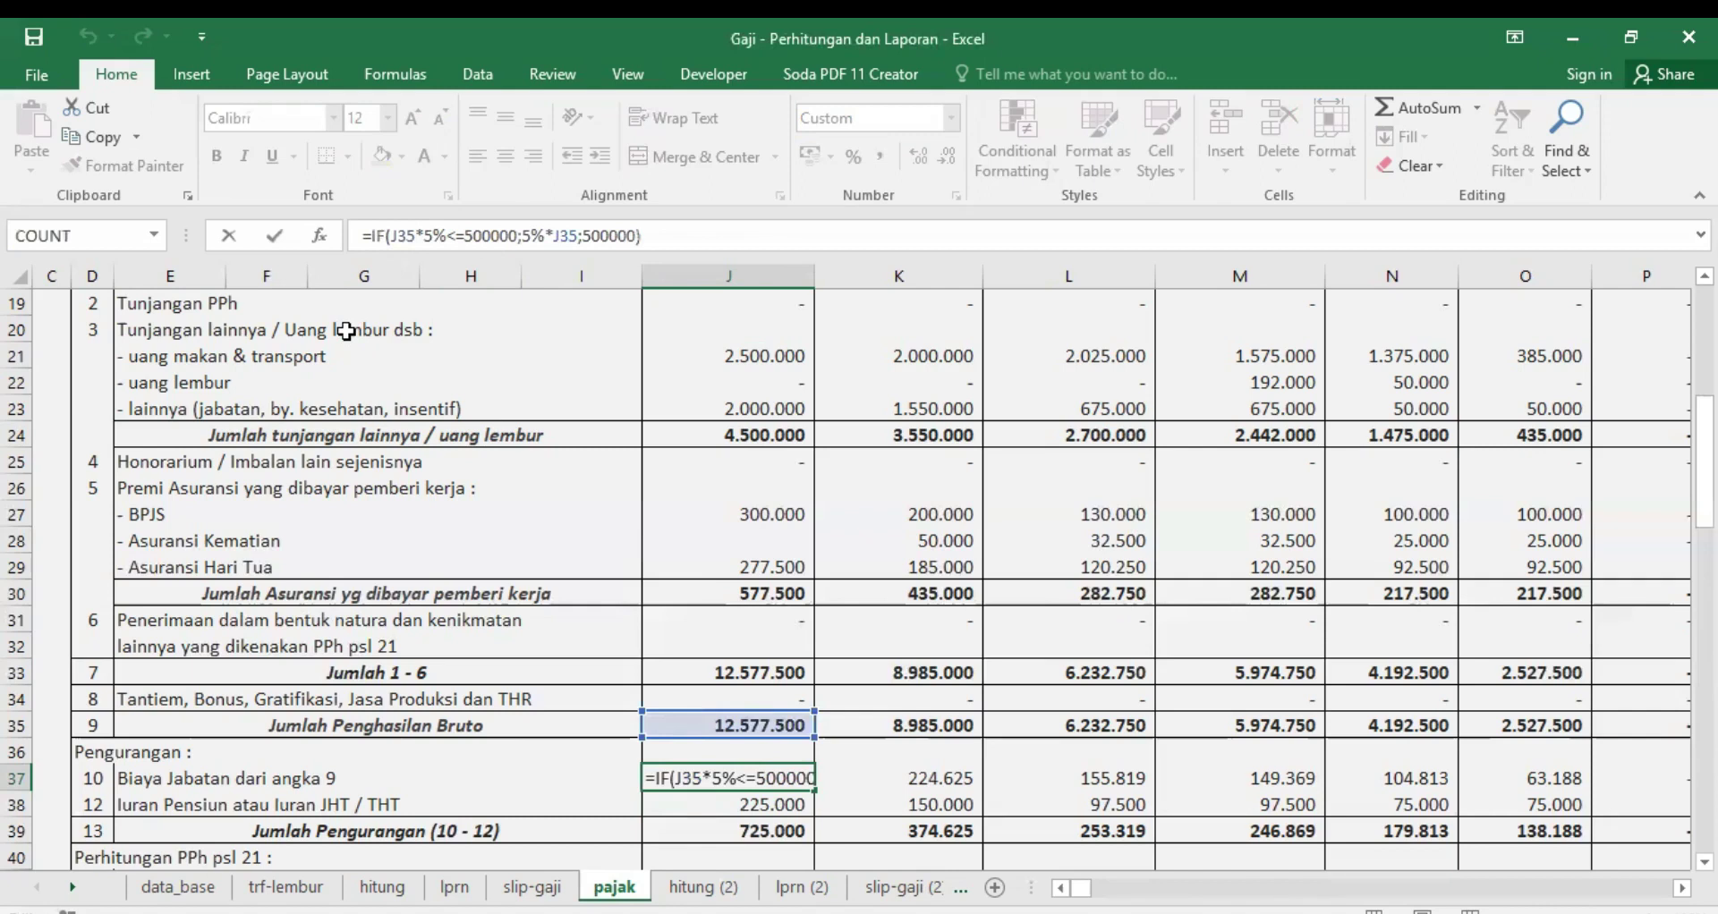
Step: Wrap J37's job-expense formula in IFERROR( … ;"") so errors show blank
type("IFERROR(")
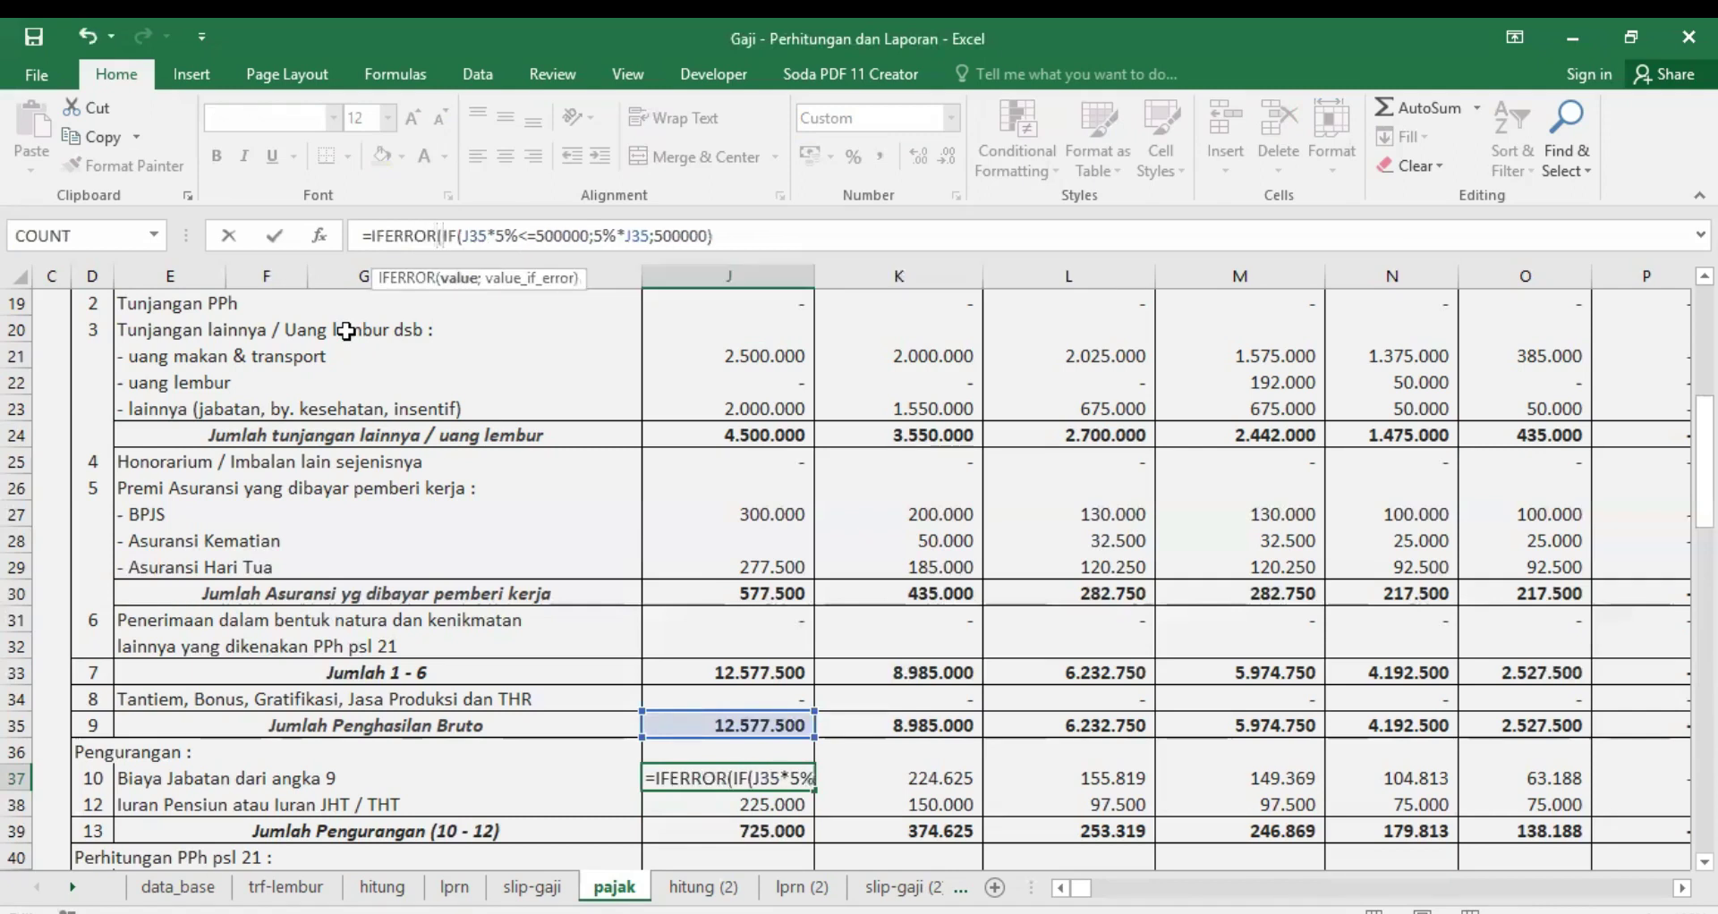
left_click(735, 235)
type(";\"\"")
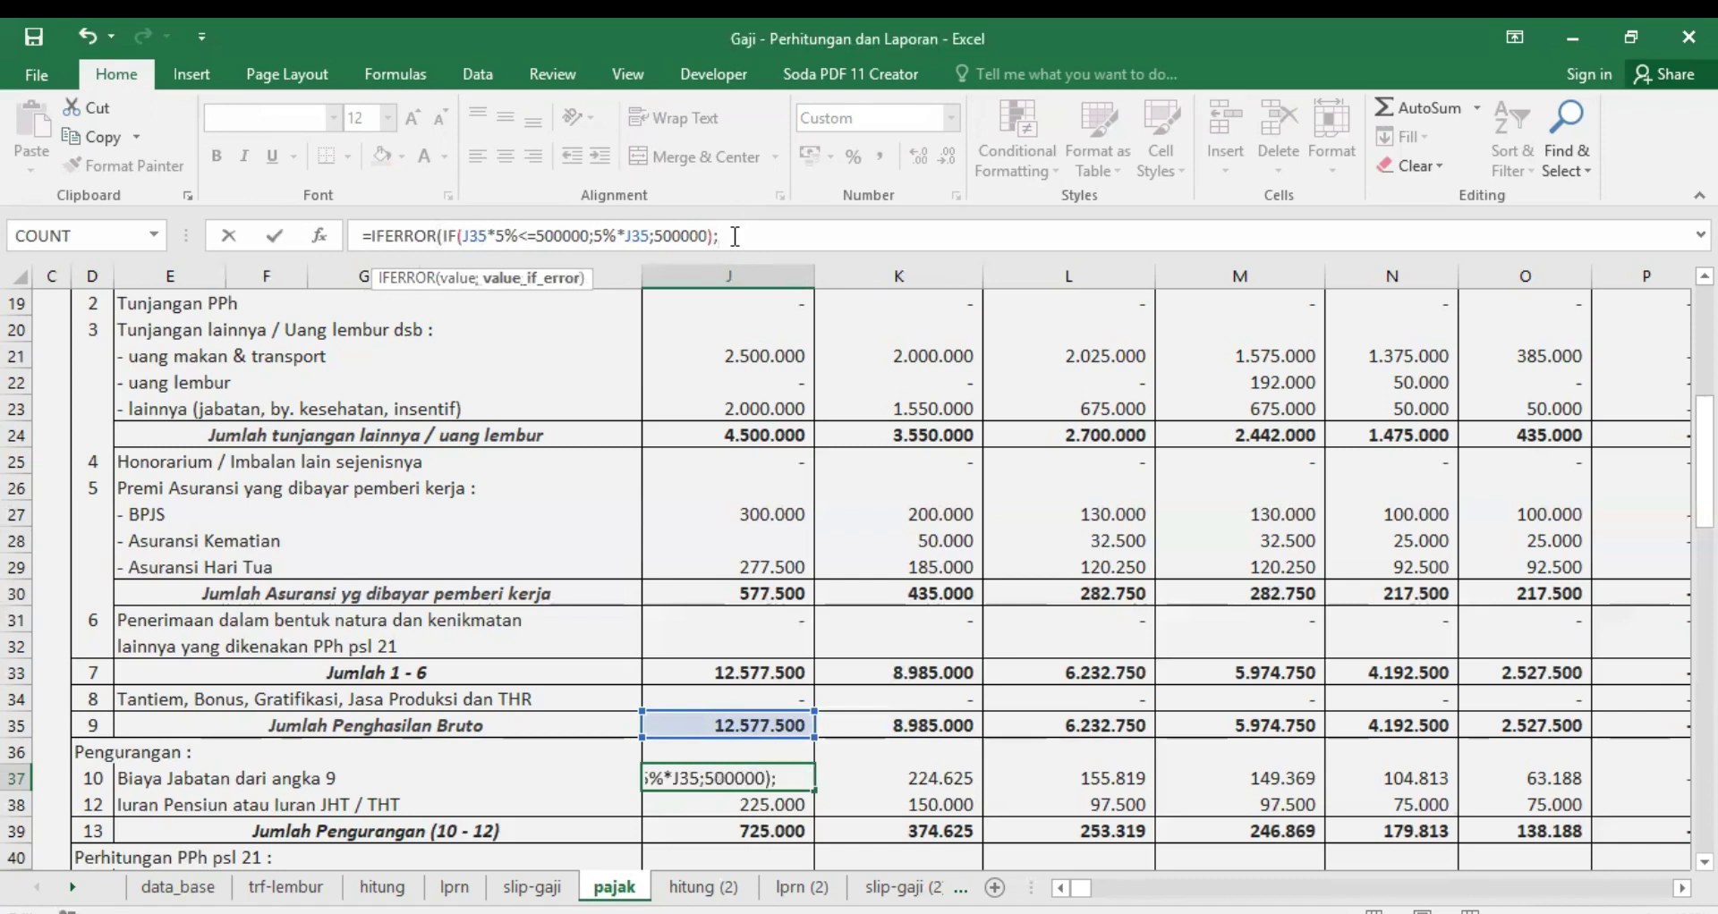
type(")")
key("Return")
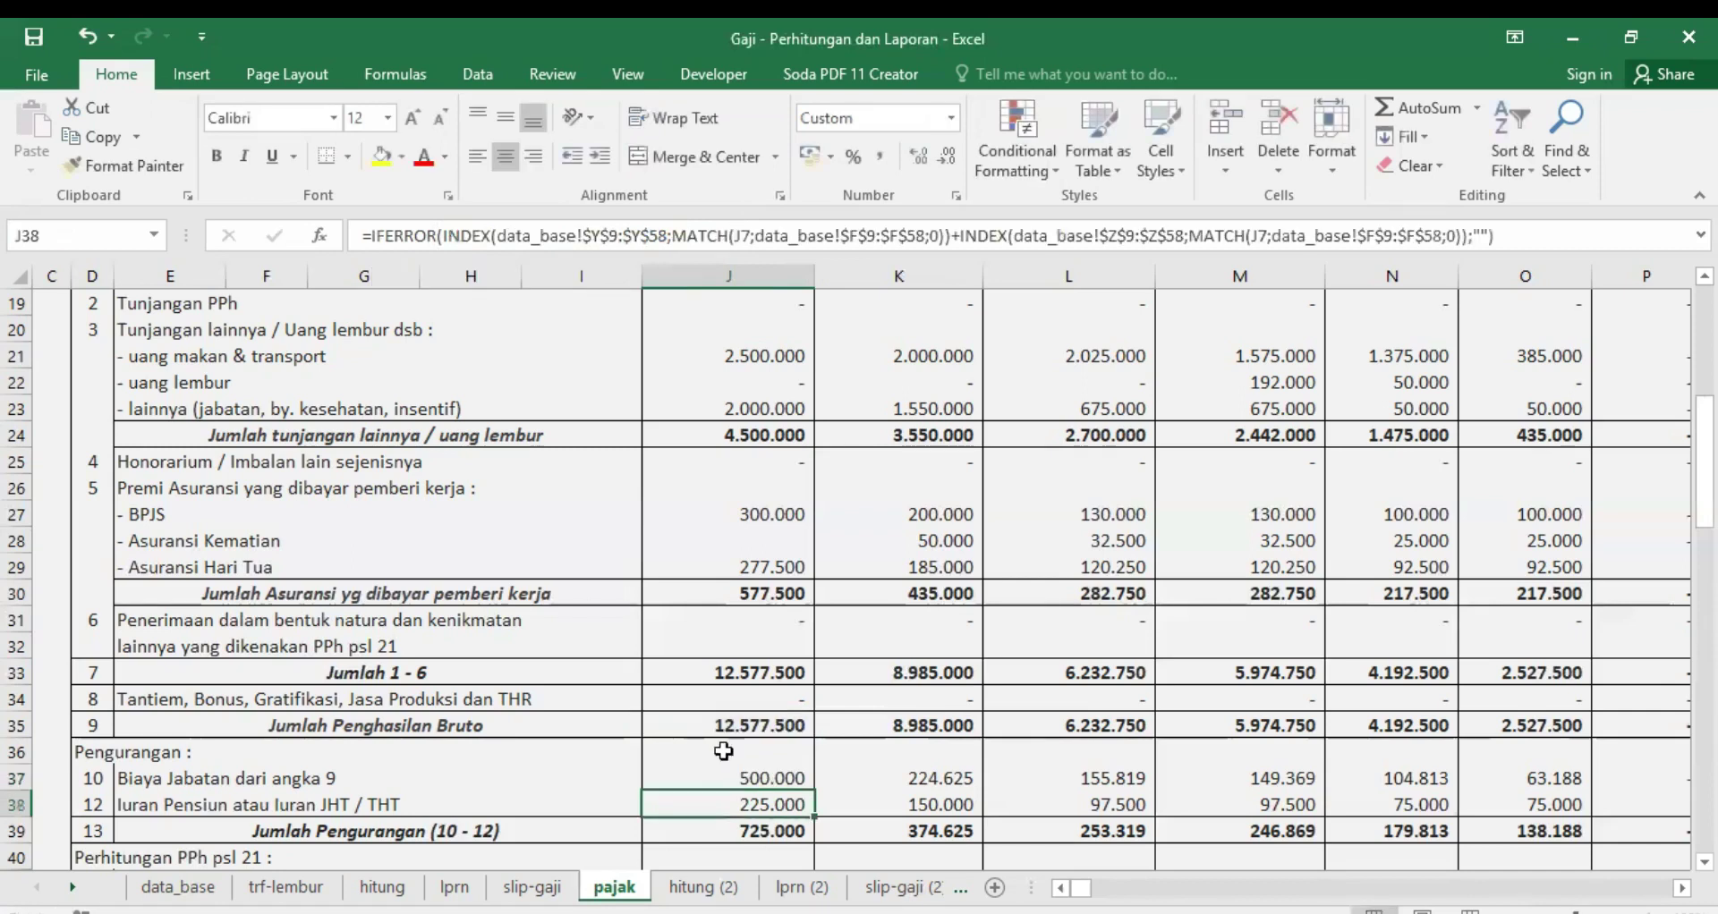
left_click(769, 775)
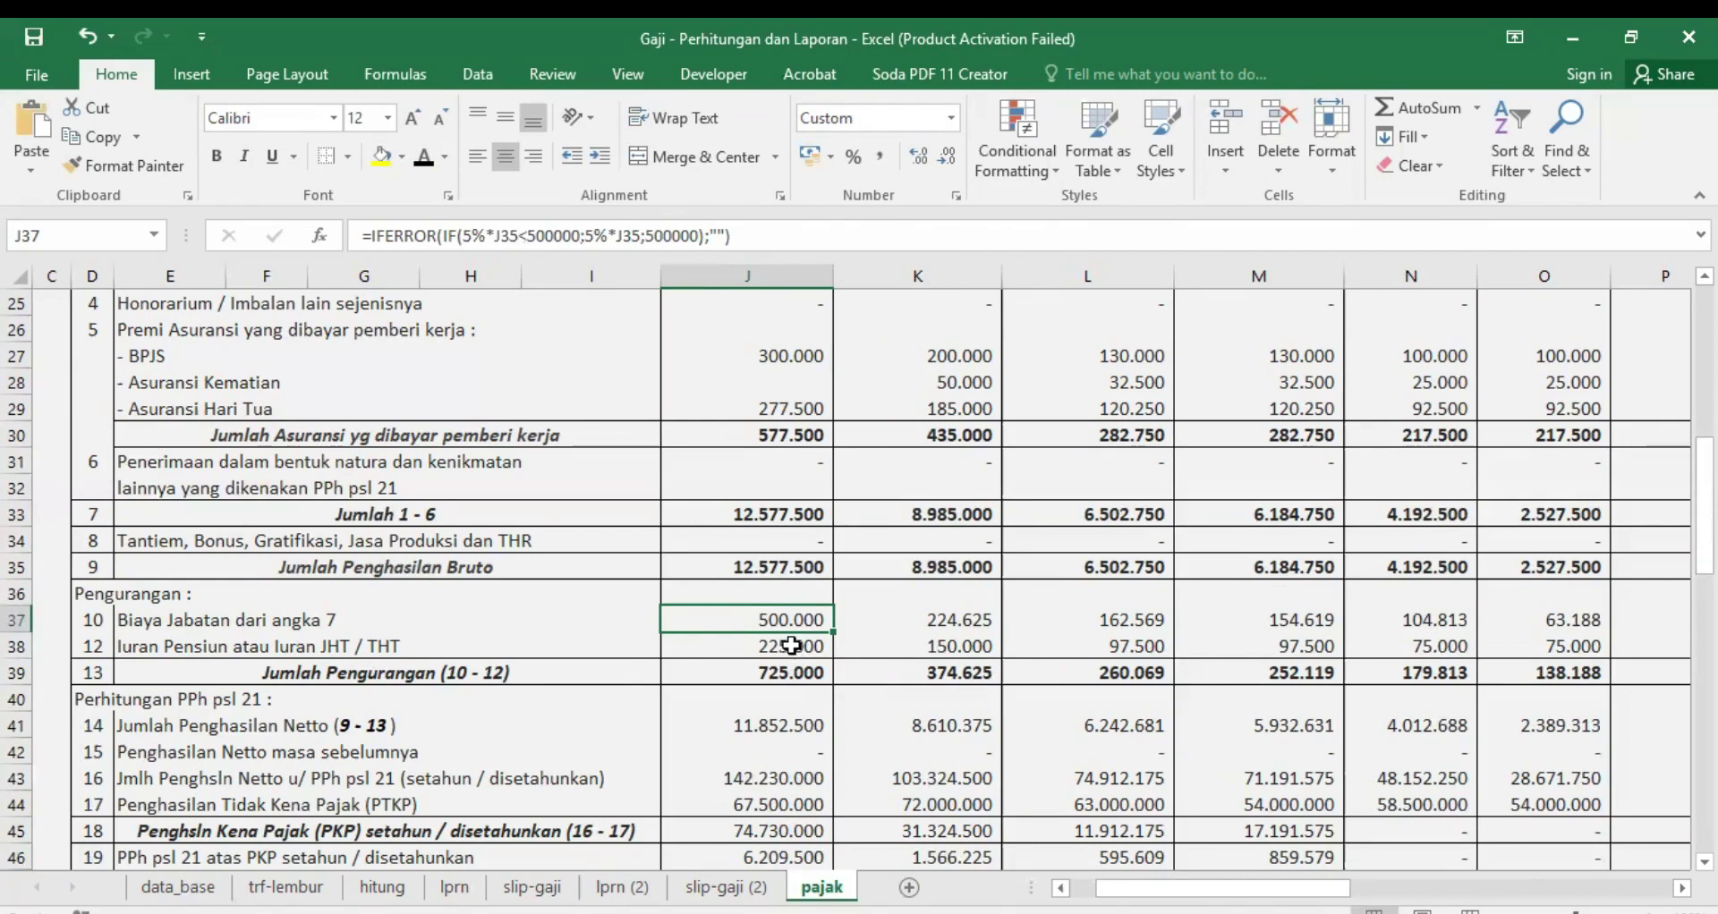
left_click(790, 645)
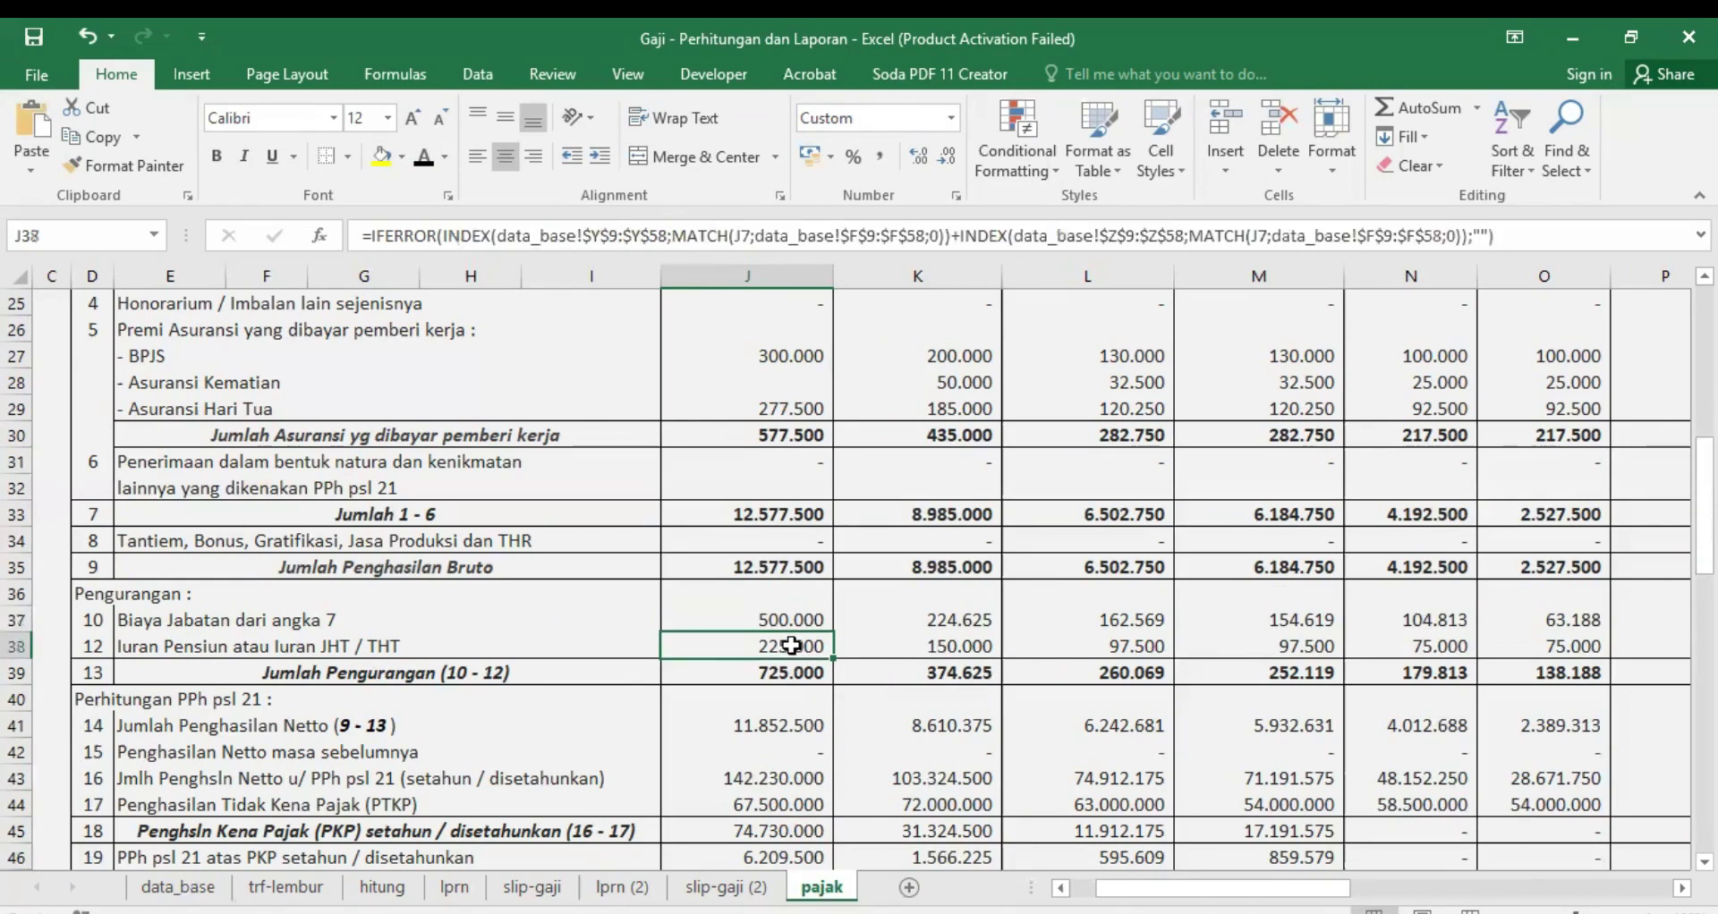
left_click(177, 888)
left_click(1054, 732)
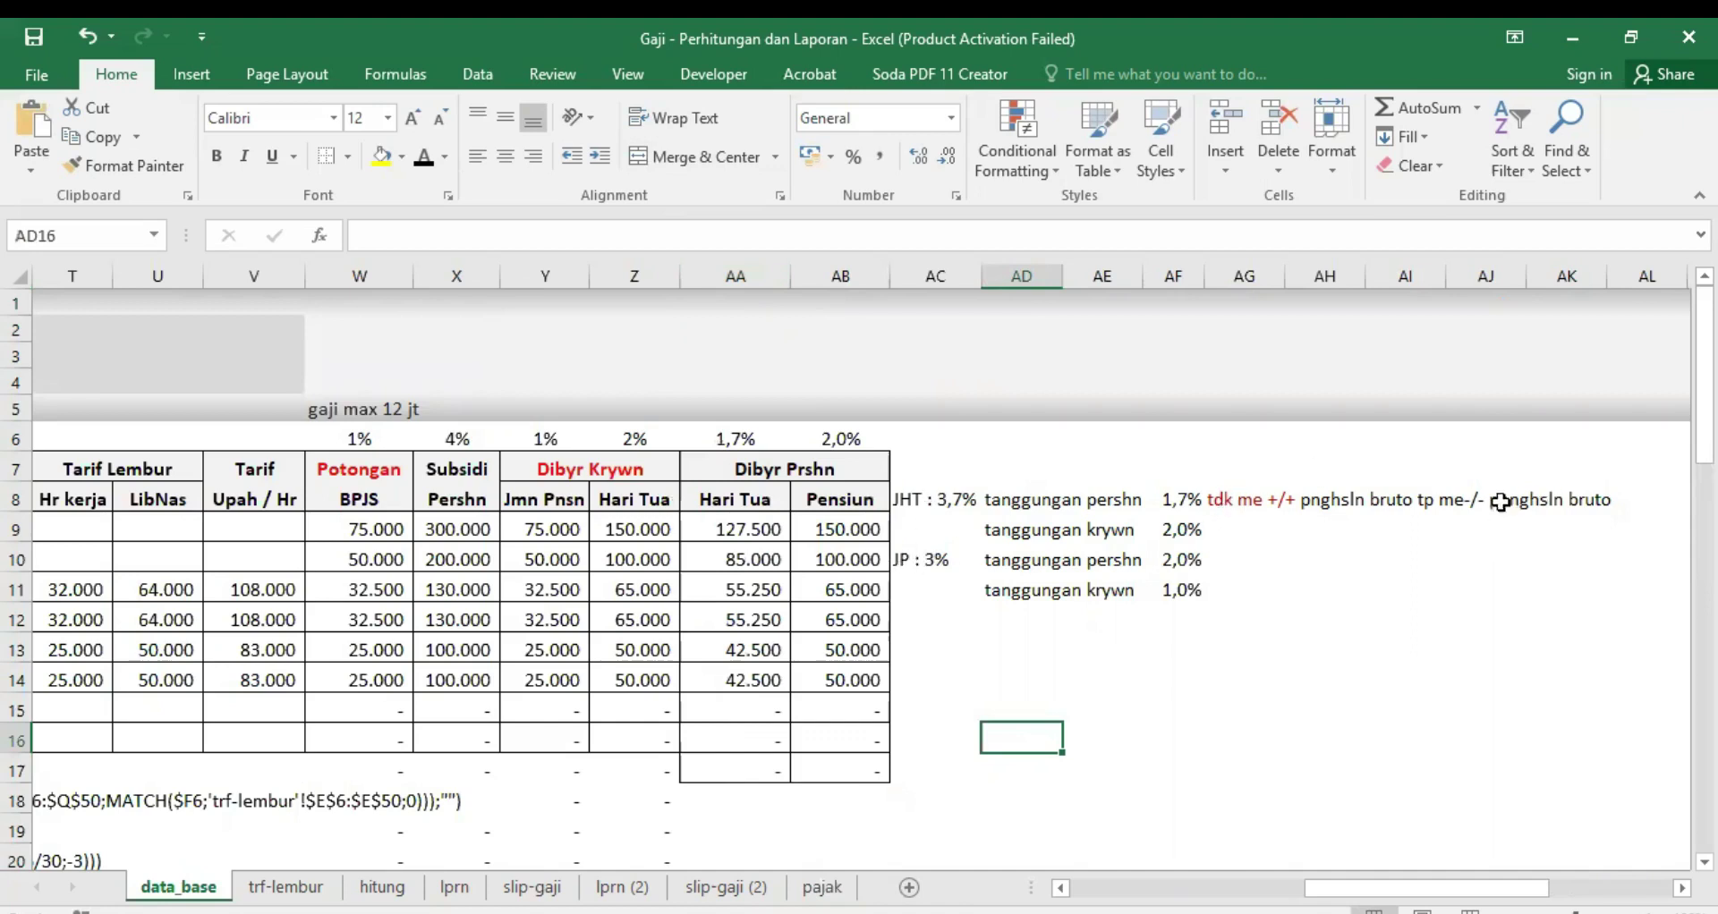
left_click(830, 889)
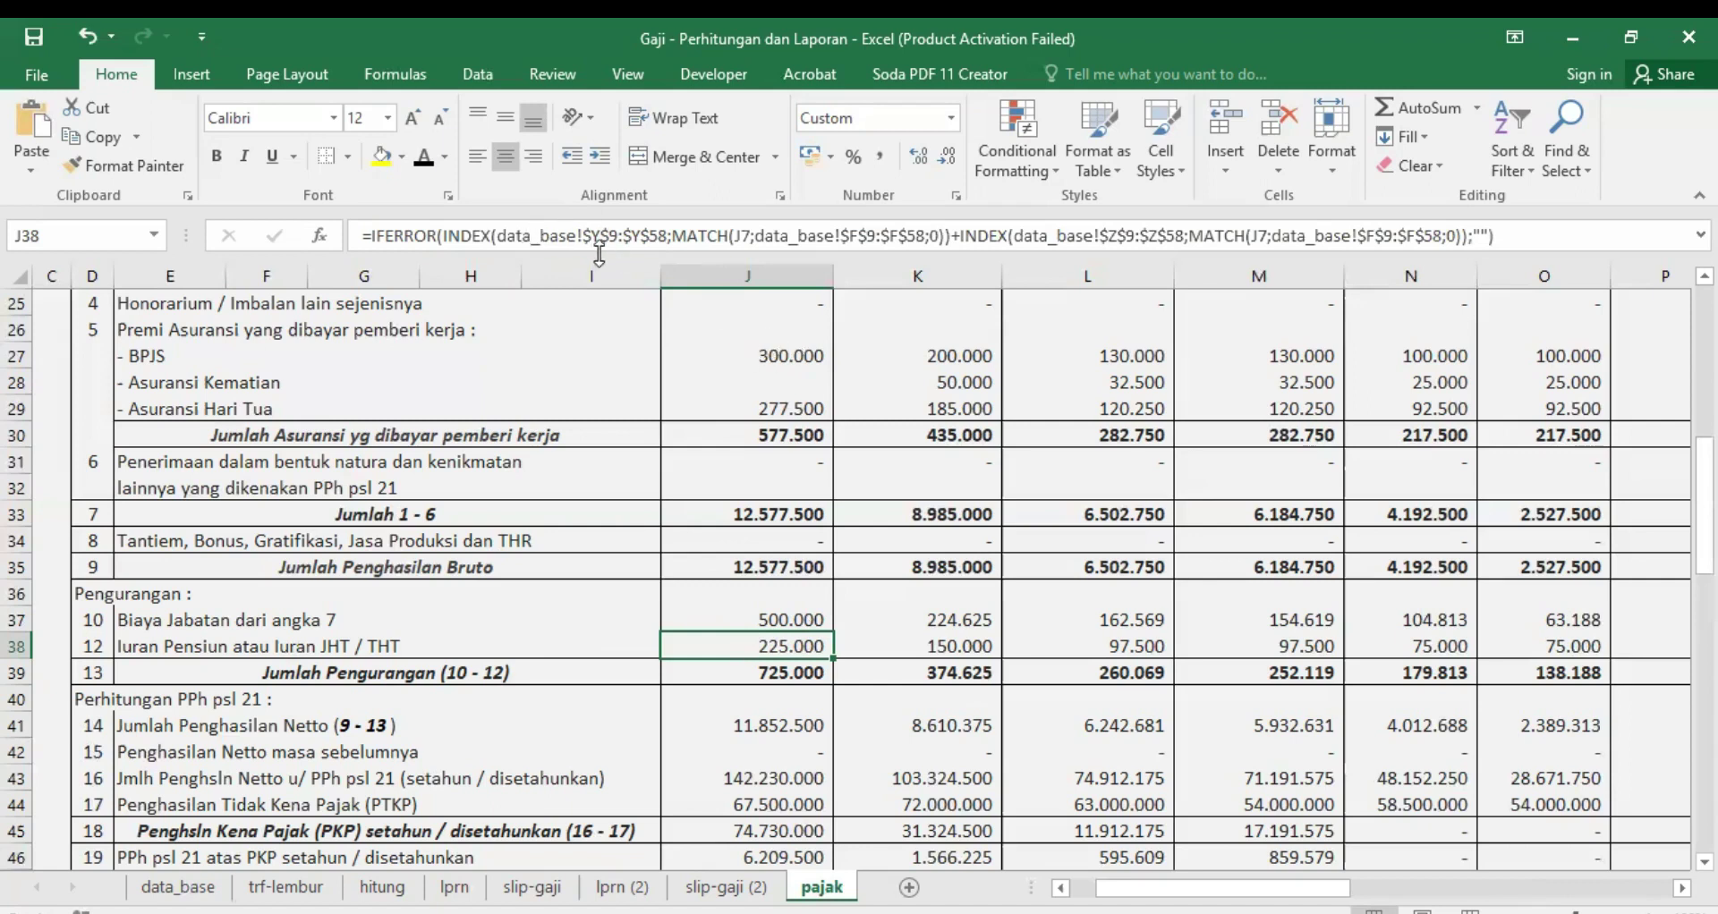
left_click(777, 356)
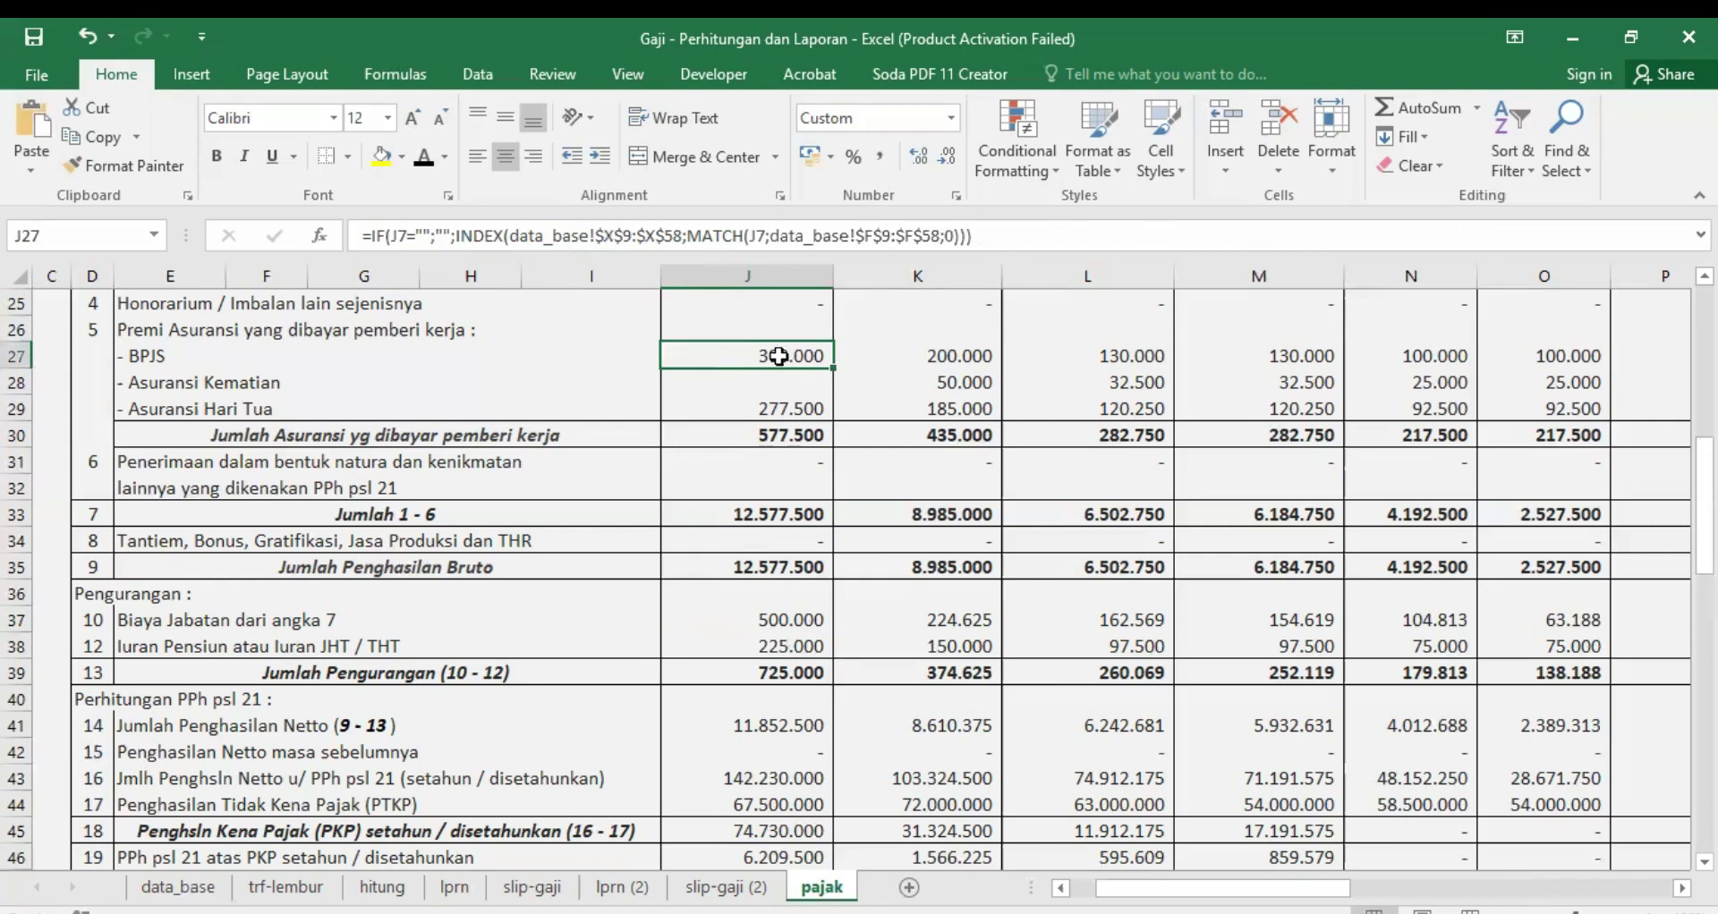
left_click(781, 646)
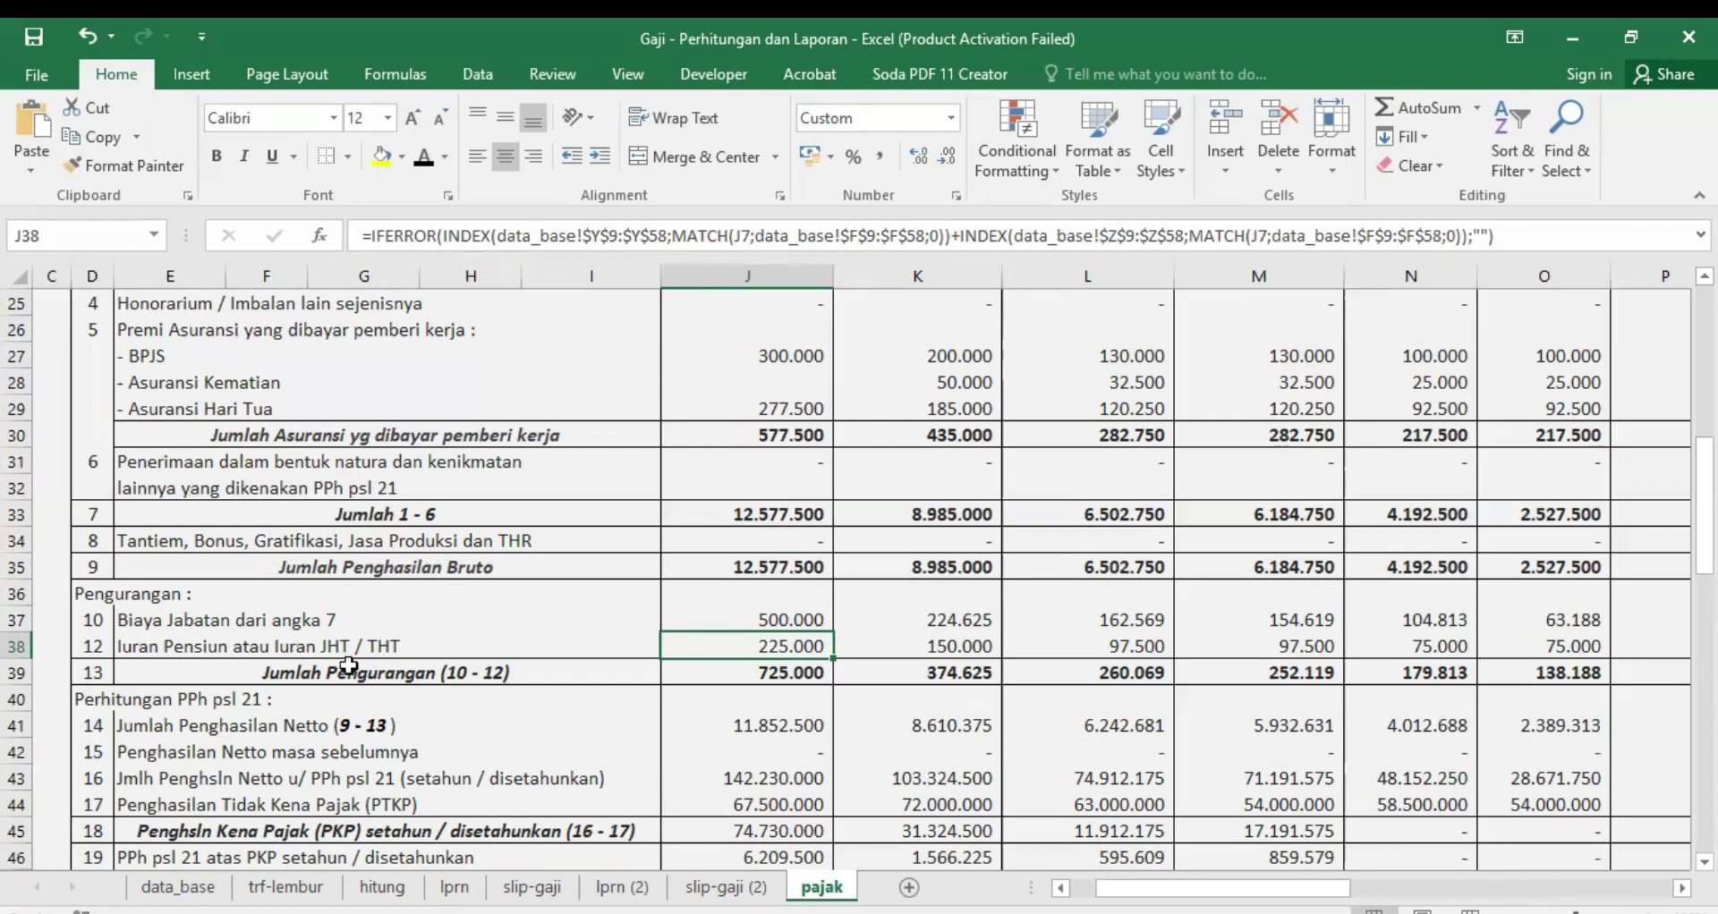
left_click(177, 887)
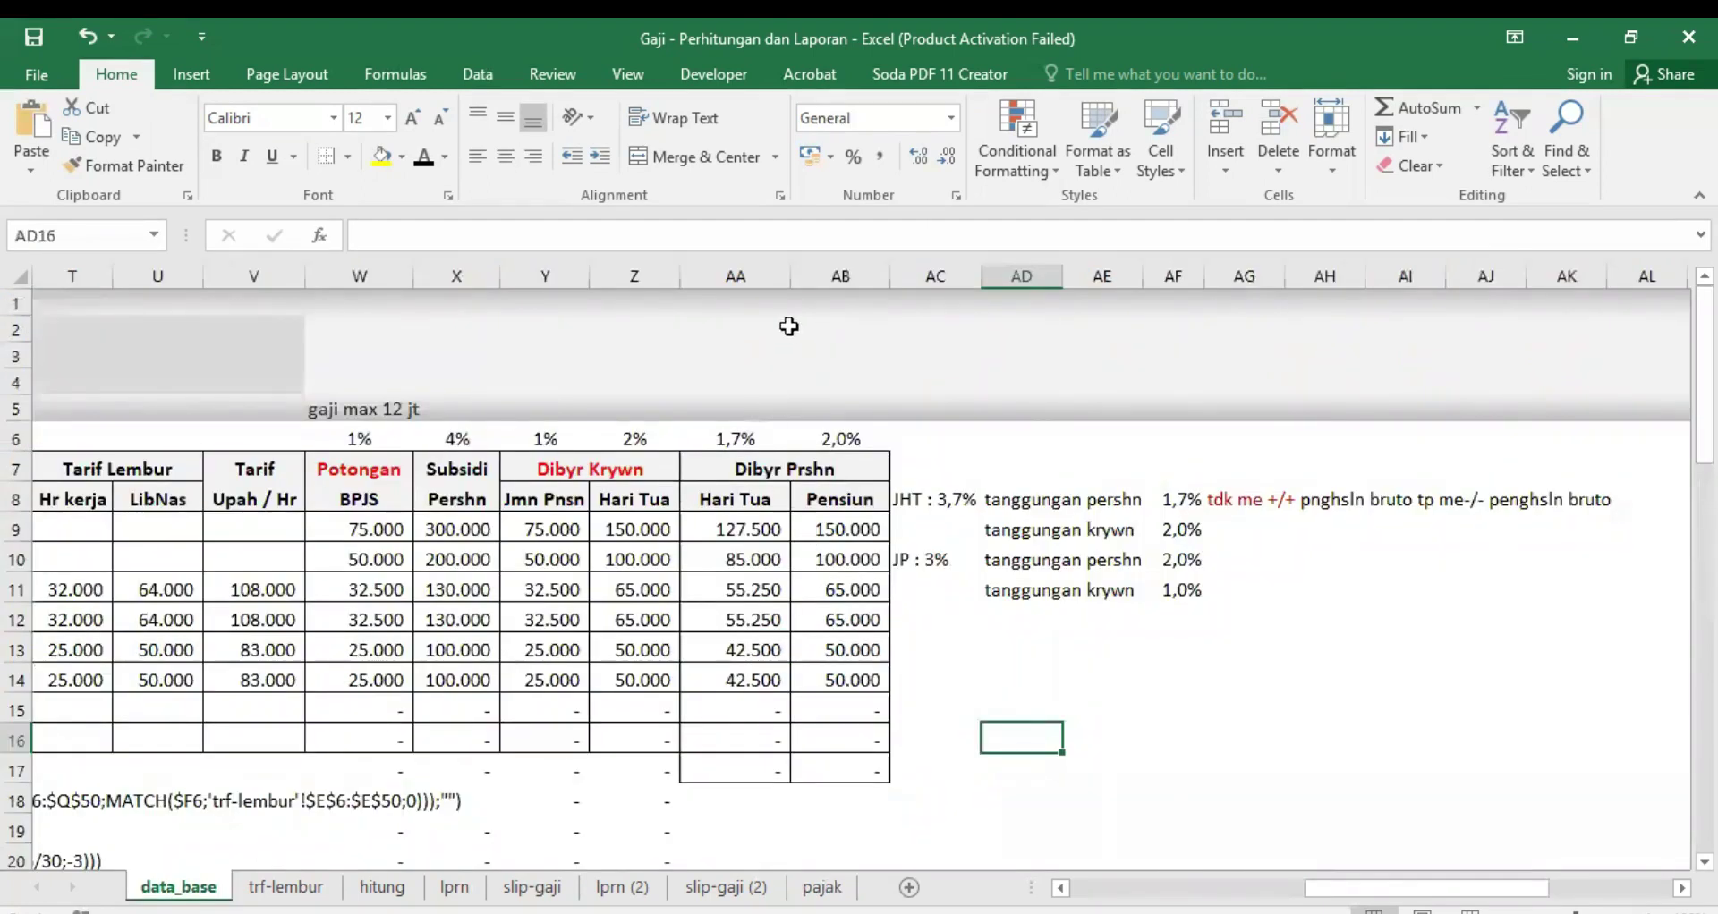
left_click(542, 276)
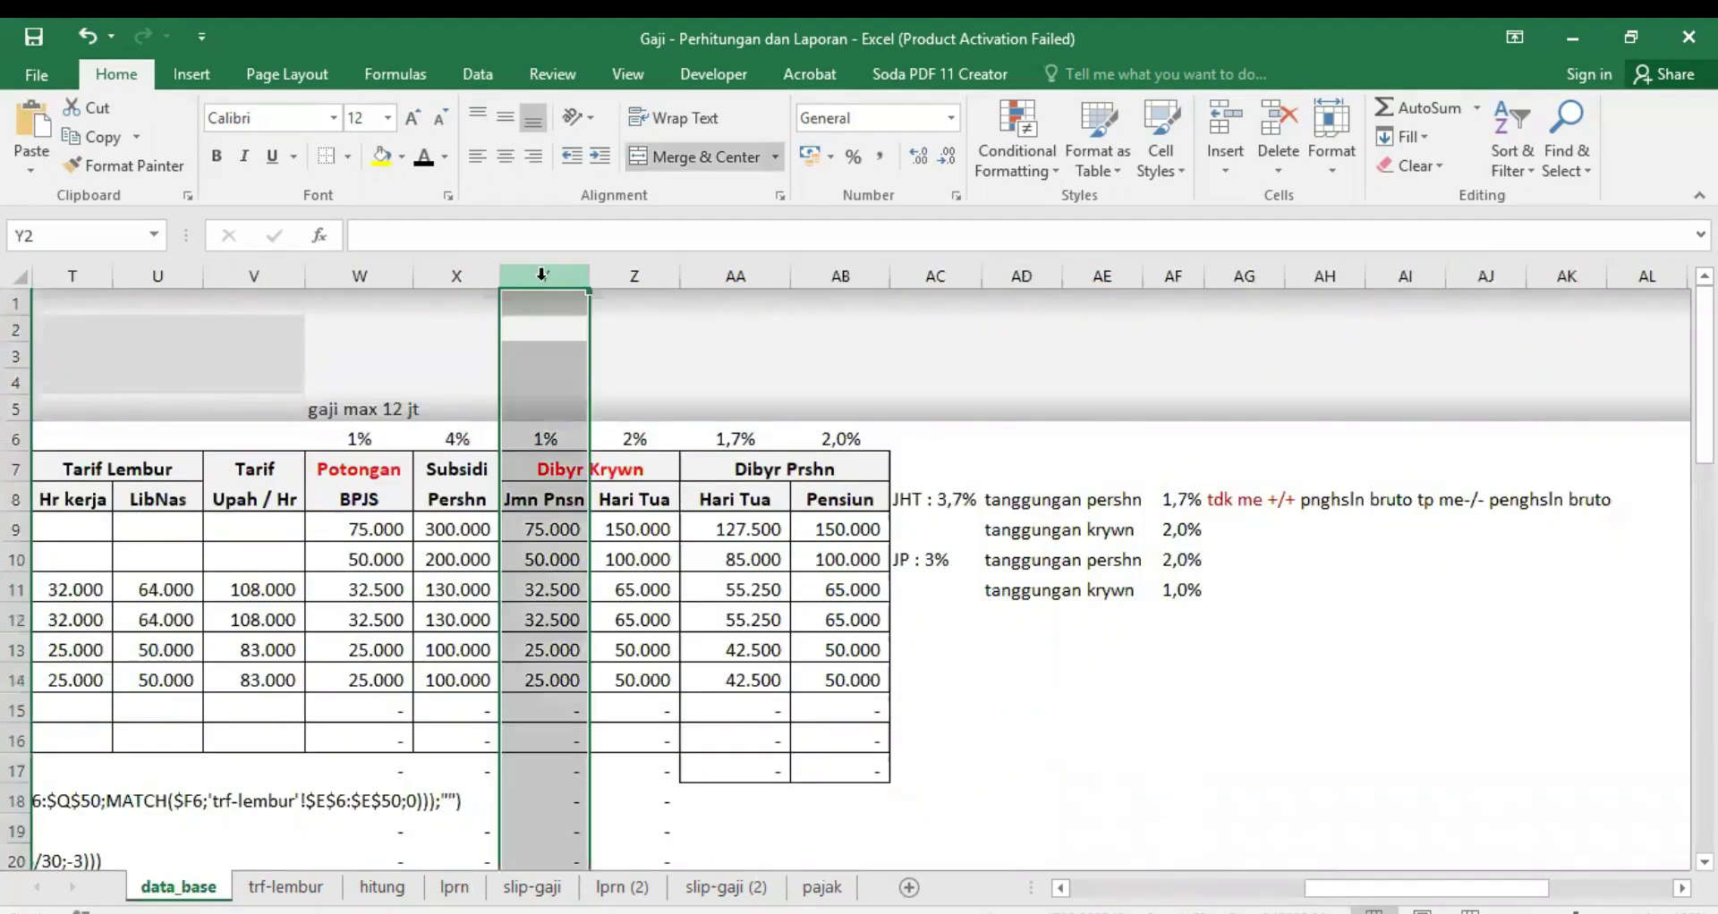
left_click(635, 276)
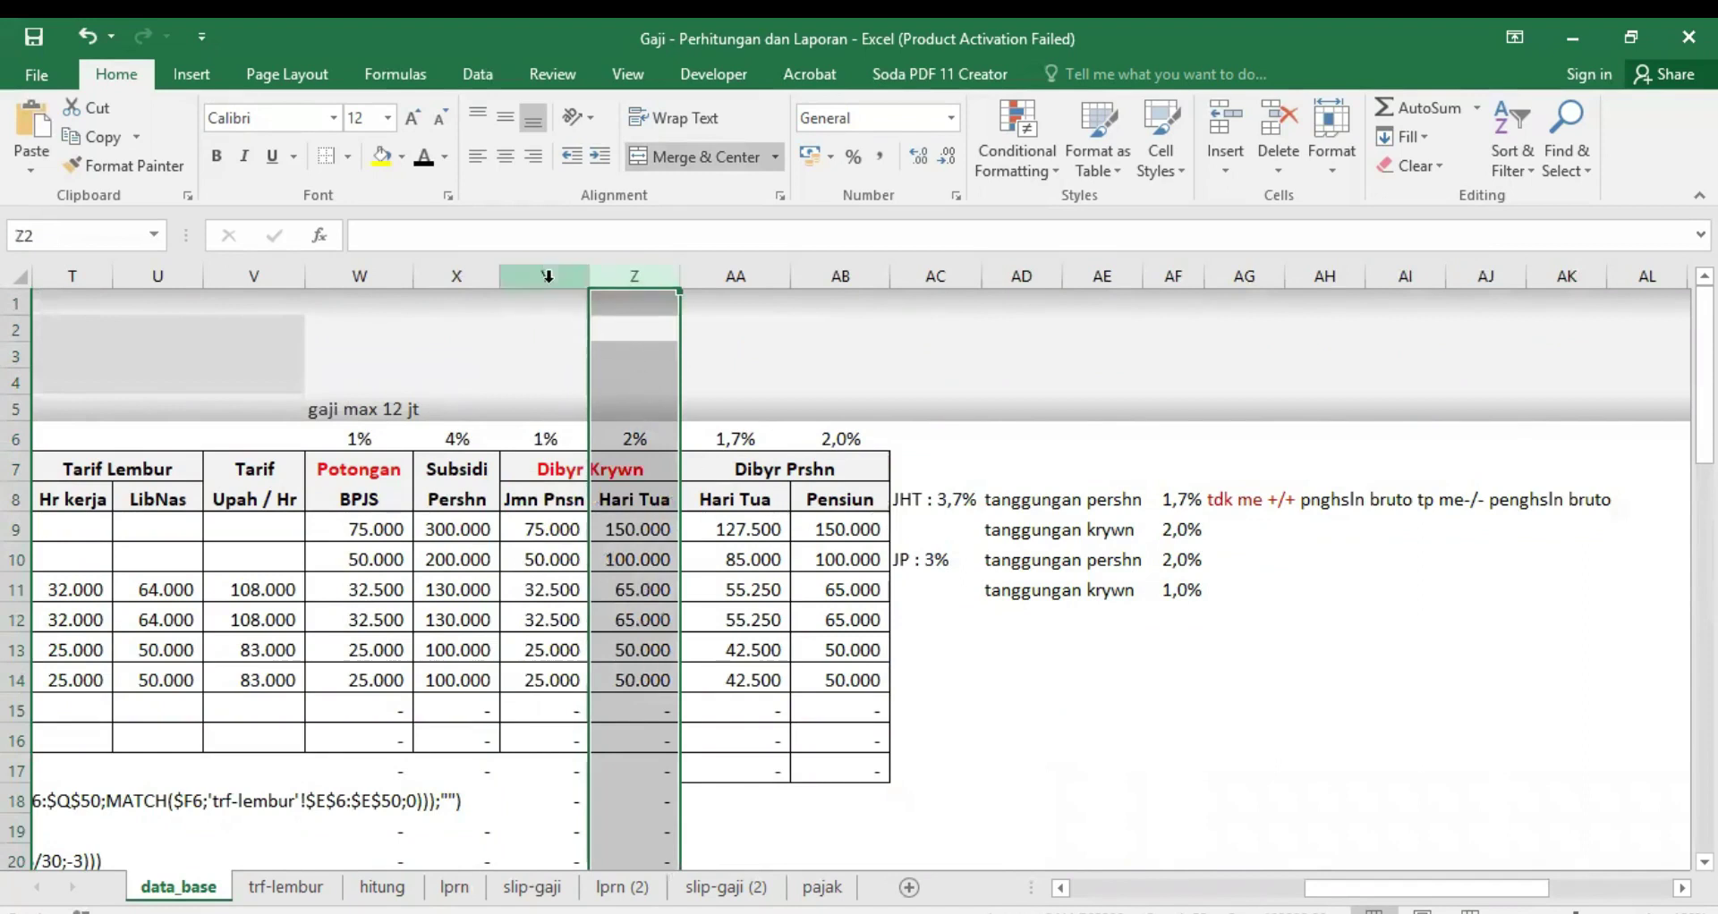
left_click(821, 888)
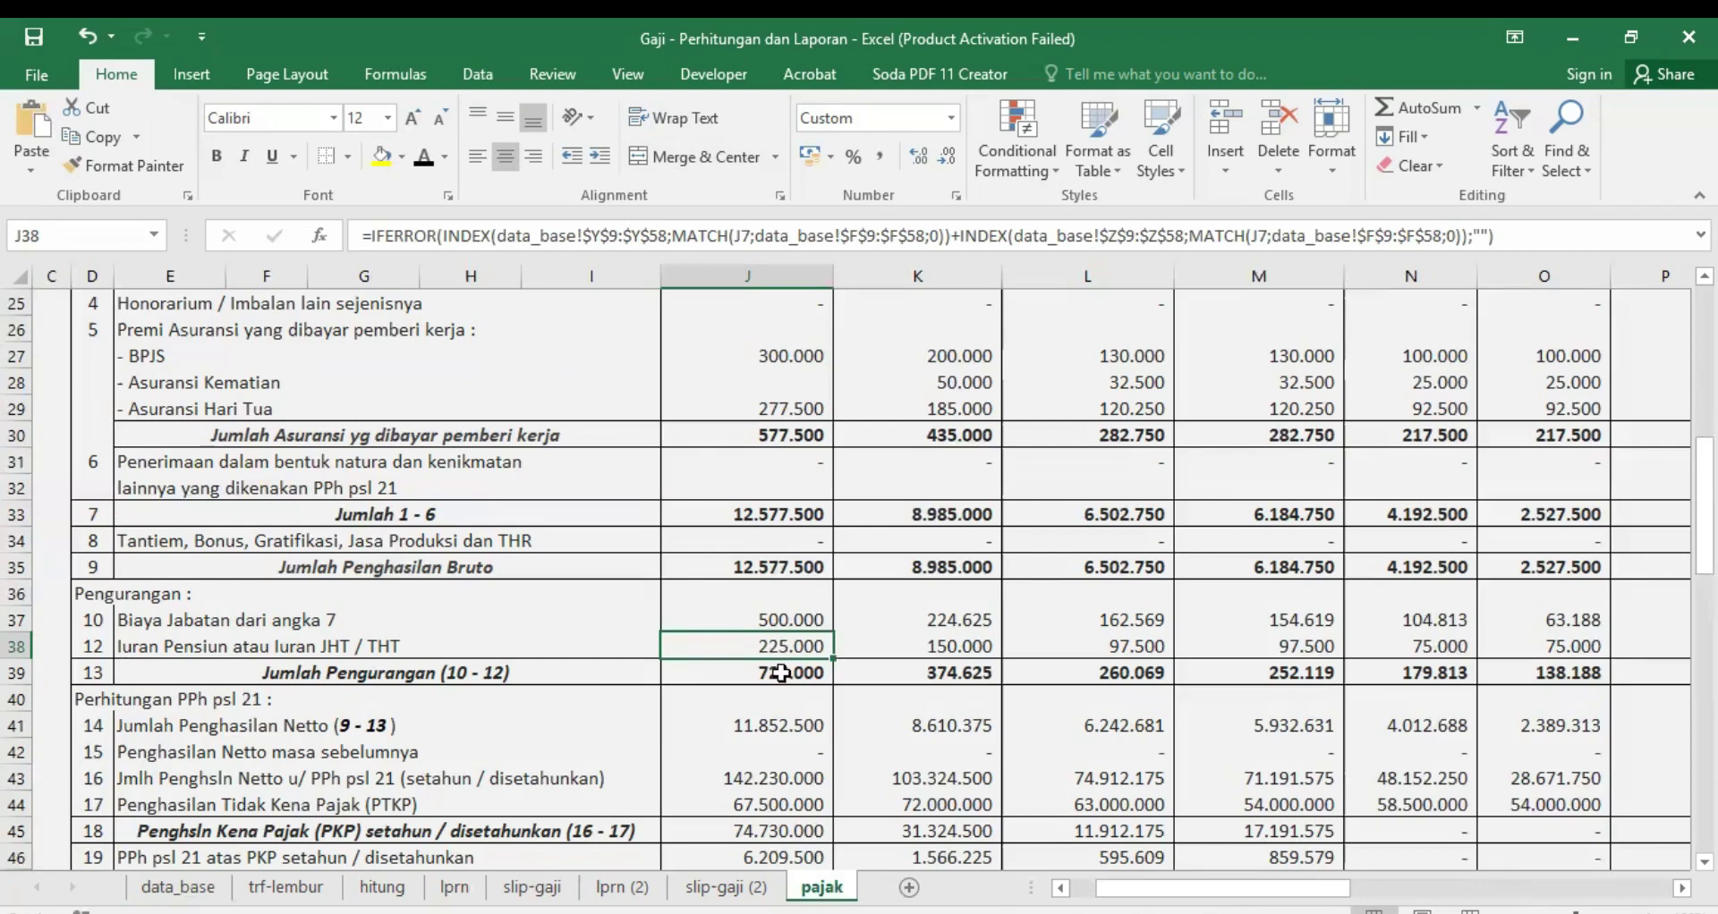
left_click(103, 729)
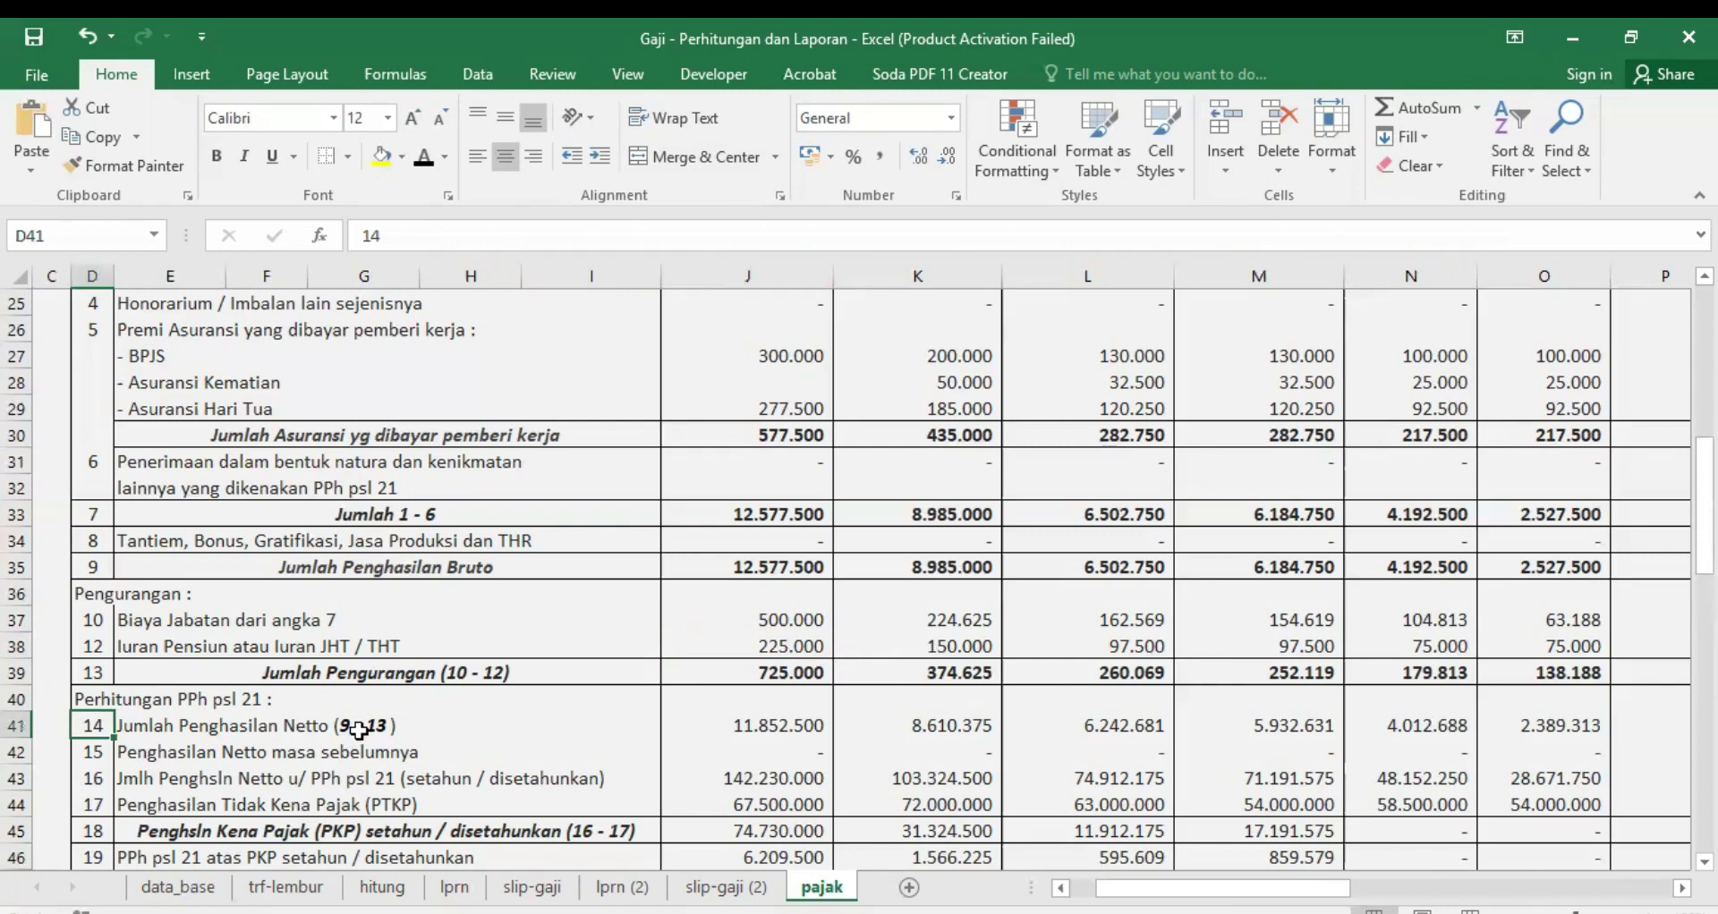
left_click(759, 573)
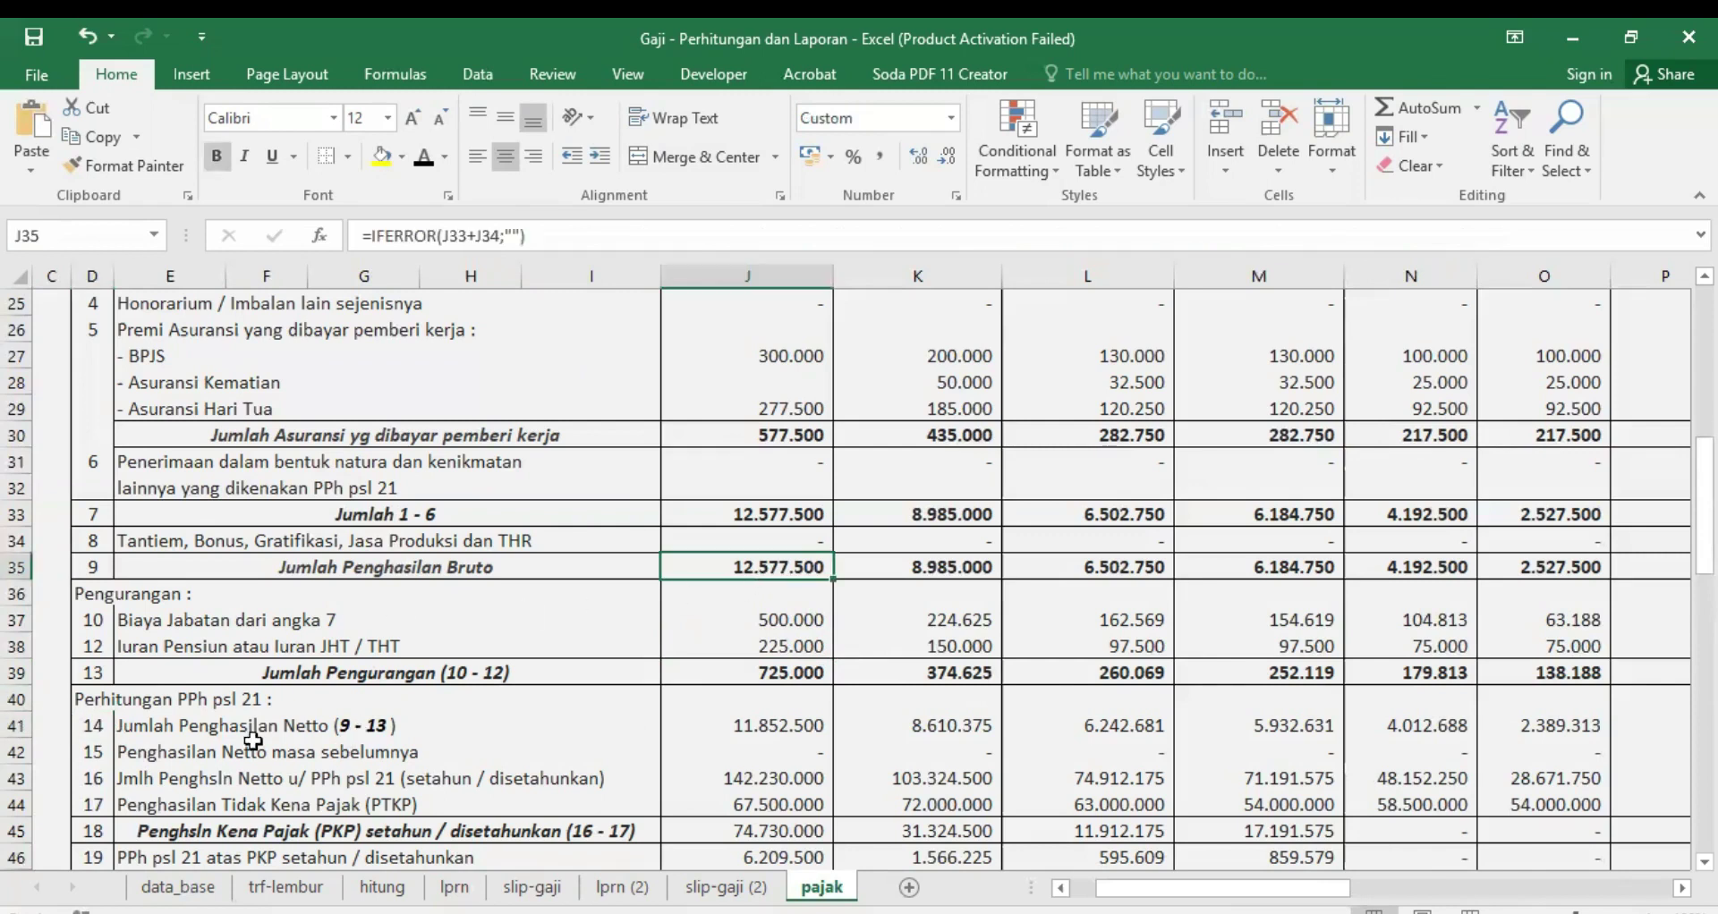
left_click(778, 721)
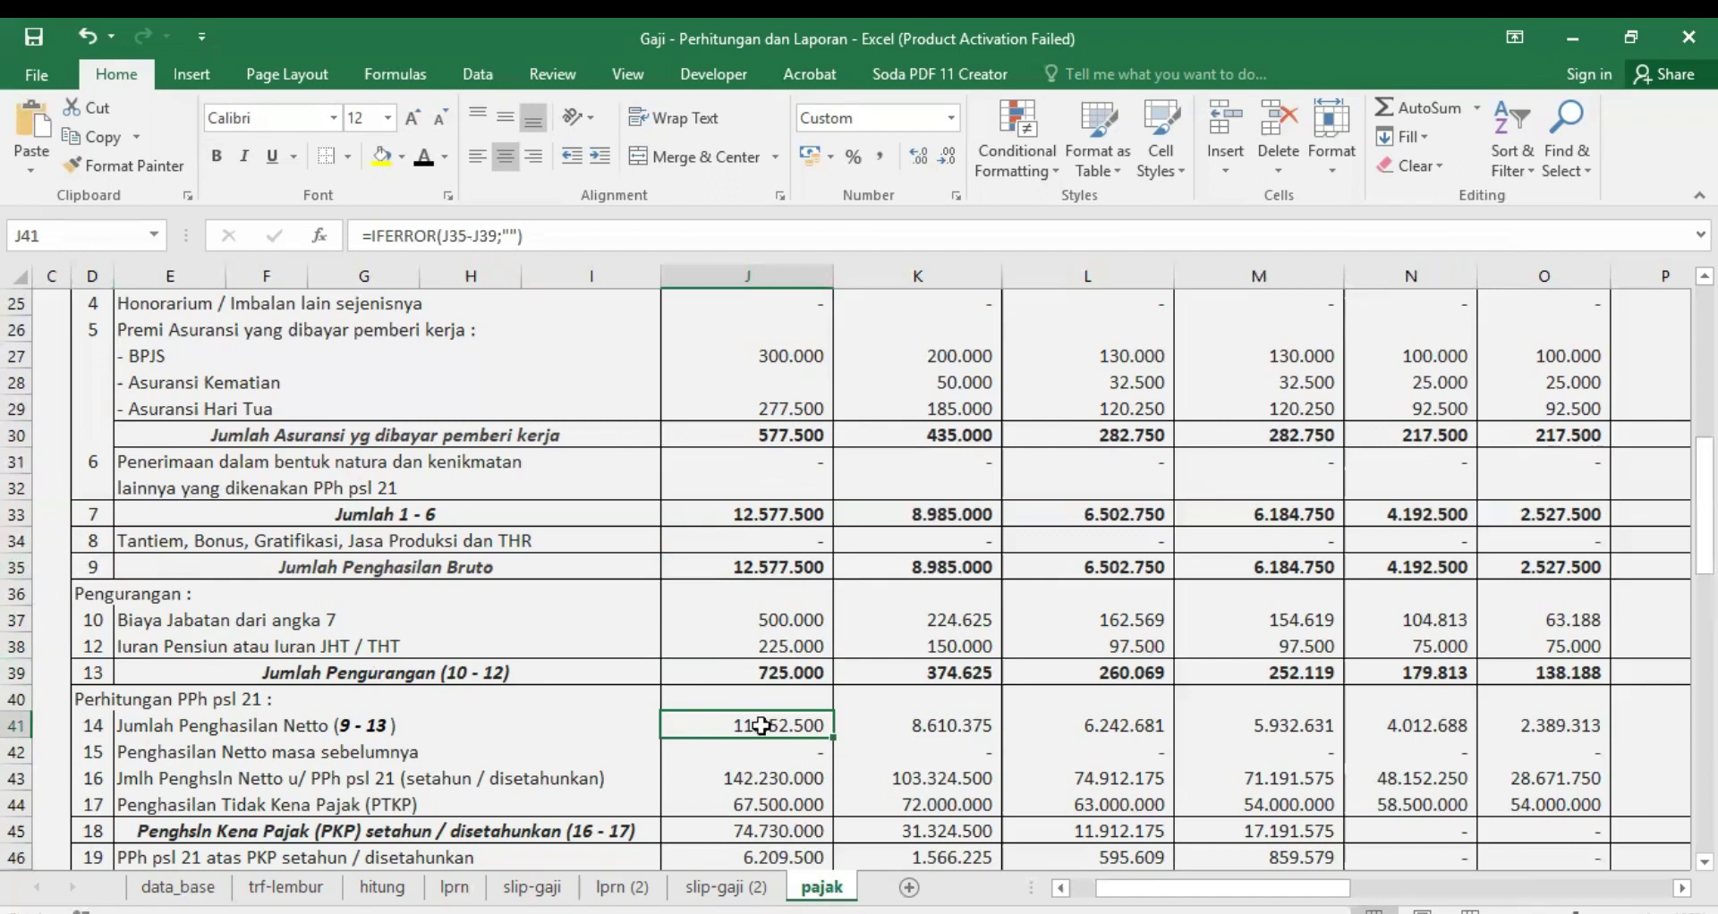
scroll(1027, 680, "down", 1)
scroll(1028, 680, "down", 2)
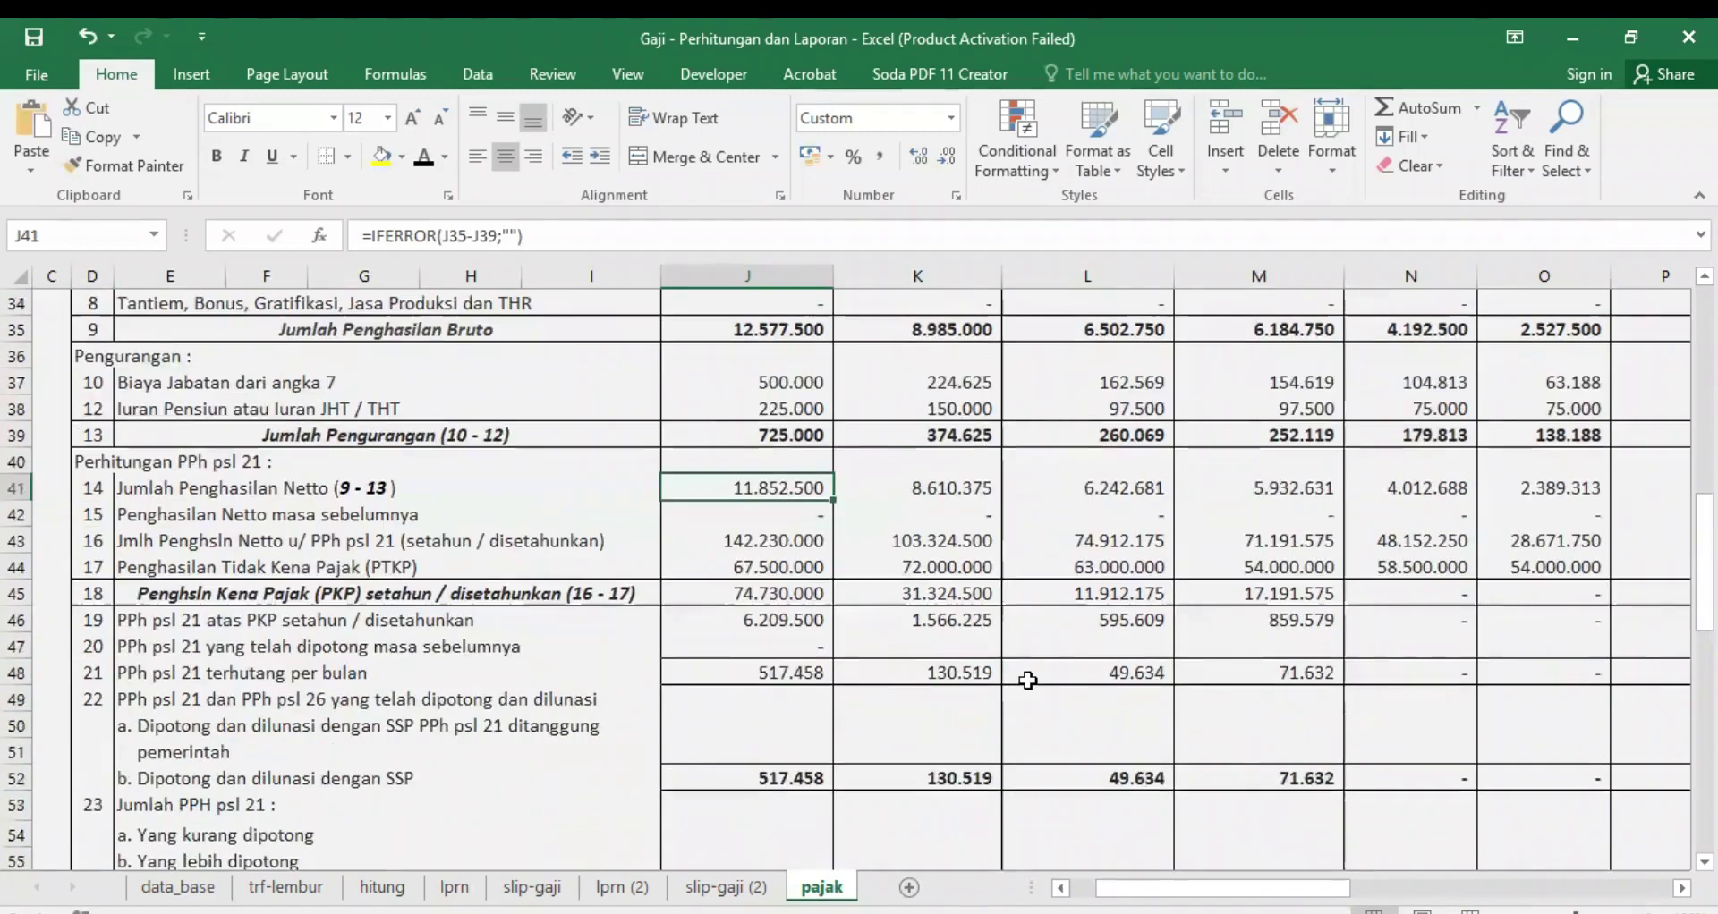
left_click(772, 516)
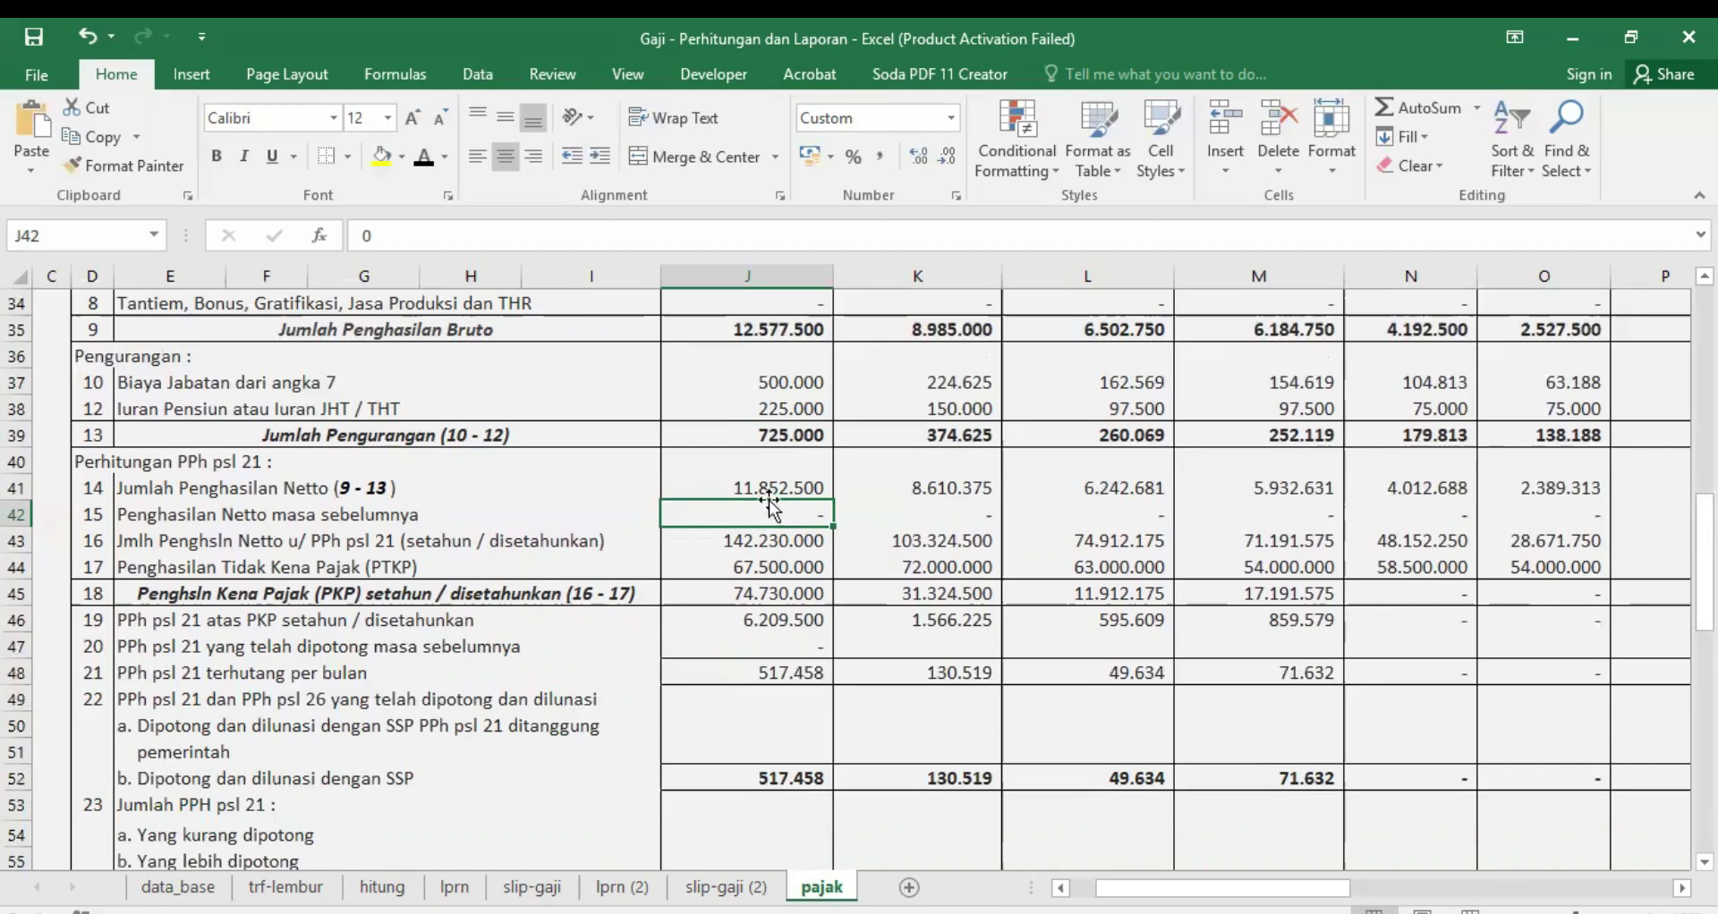
left_click(772, 489)
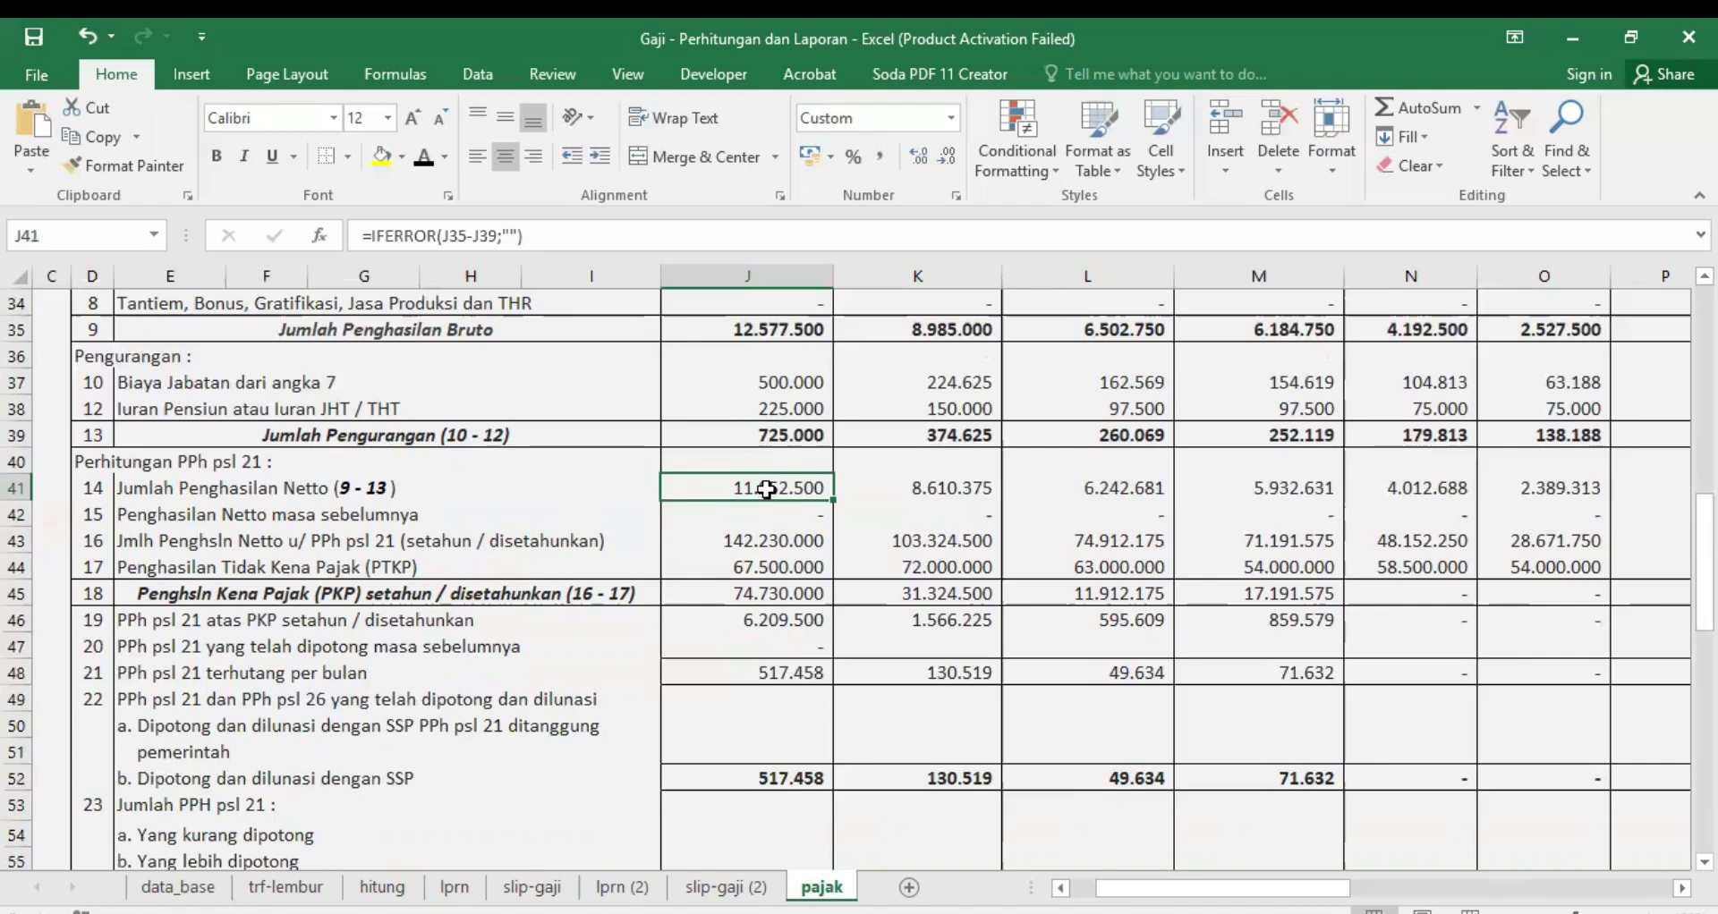
left_click(771, 543)
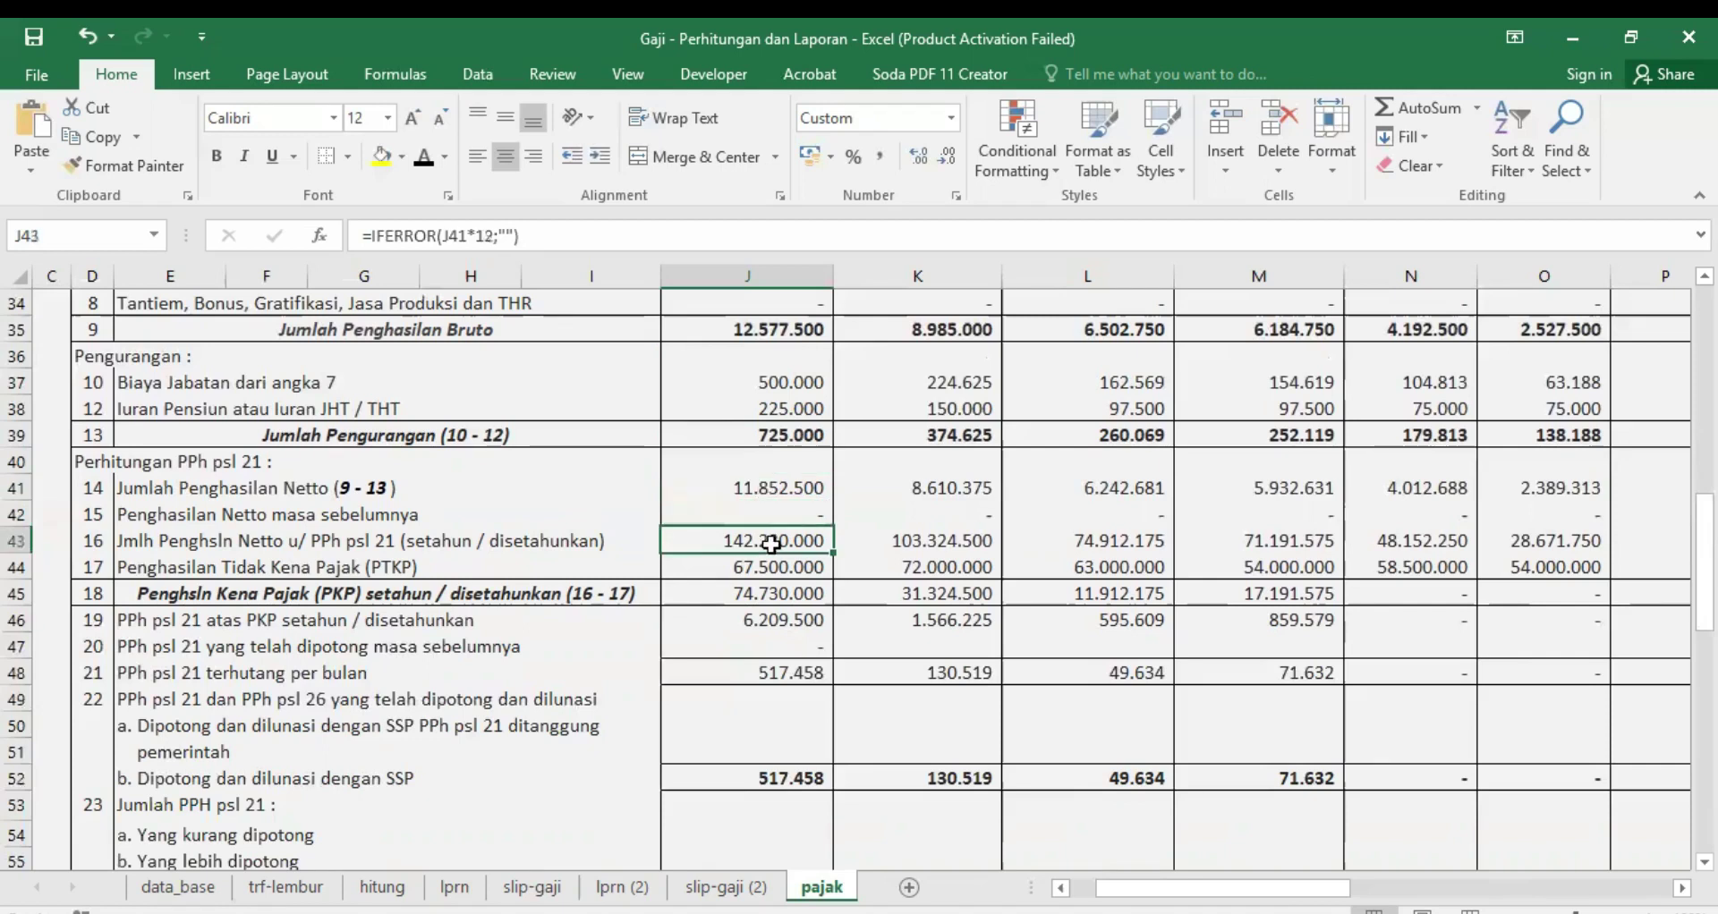
left_click(771, 487)
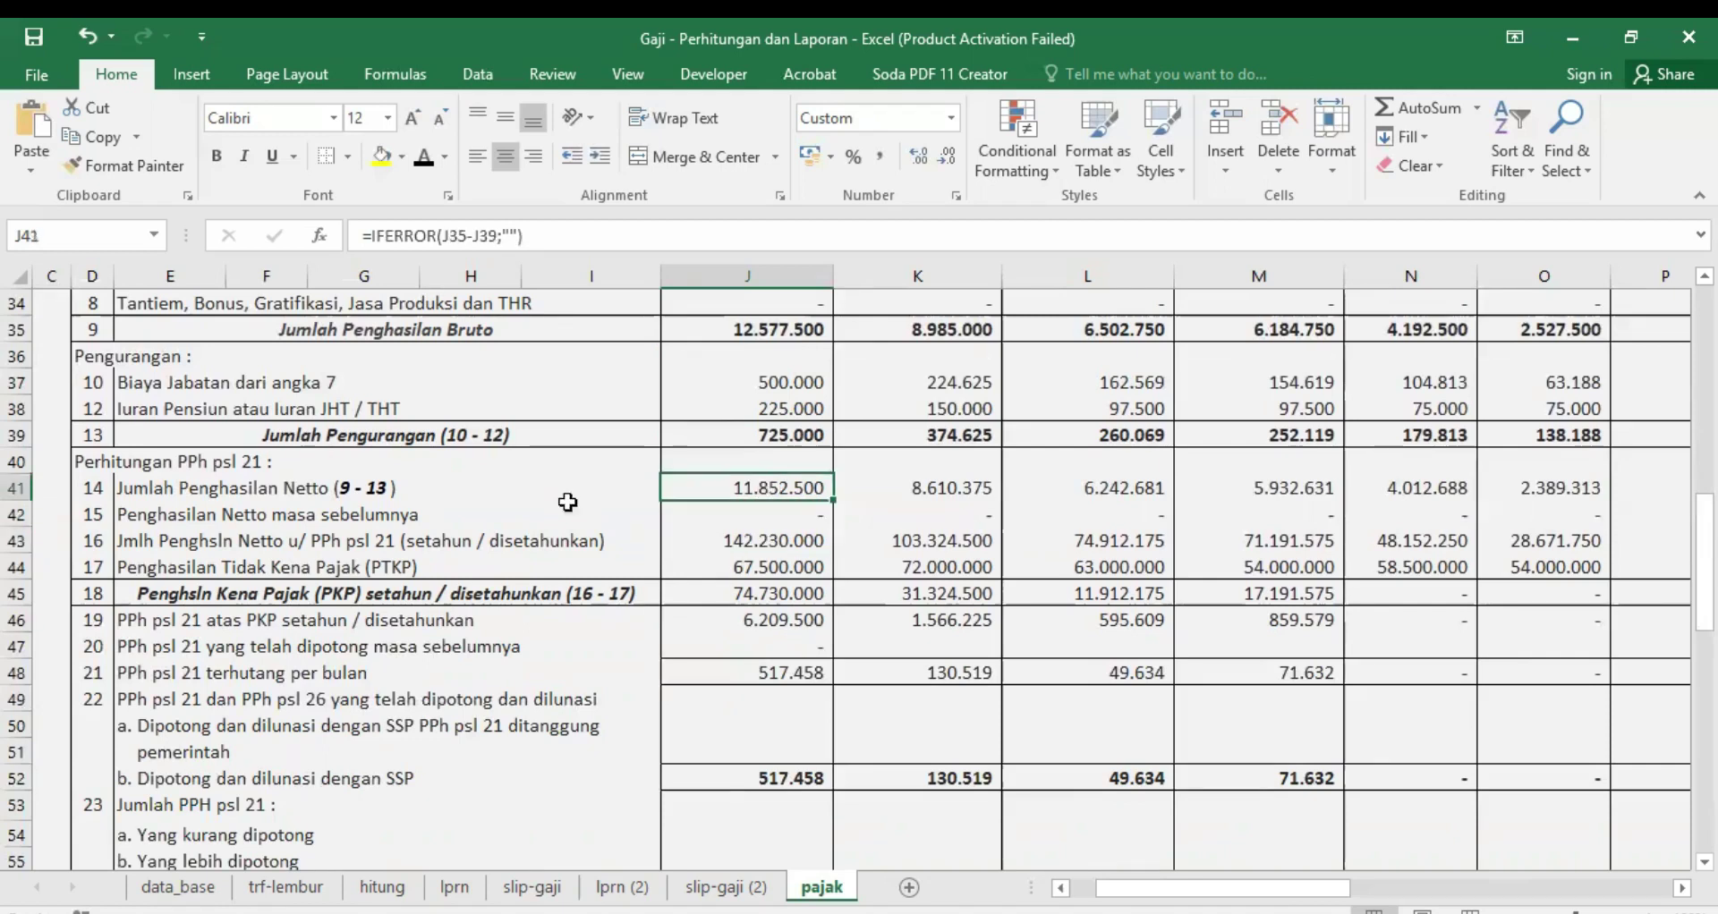
left_click(746, 543)
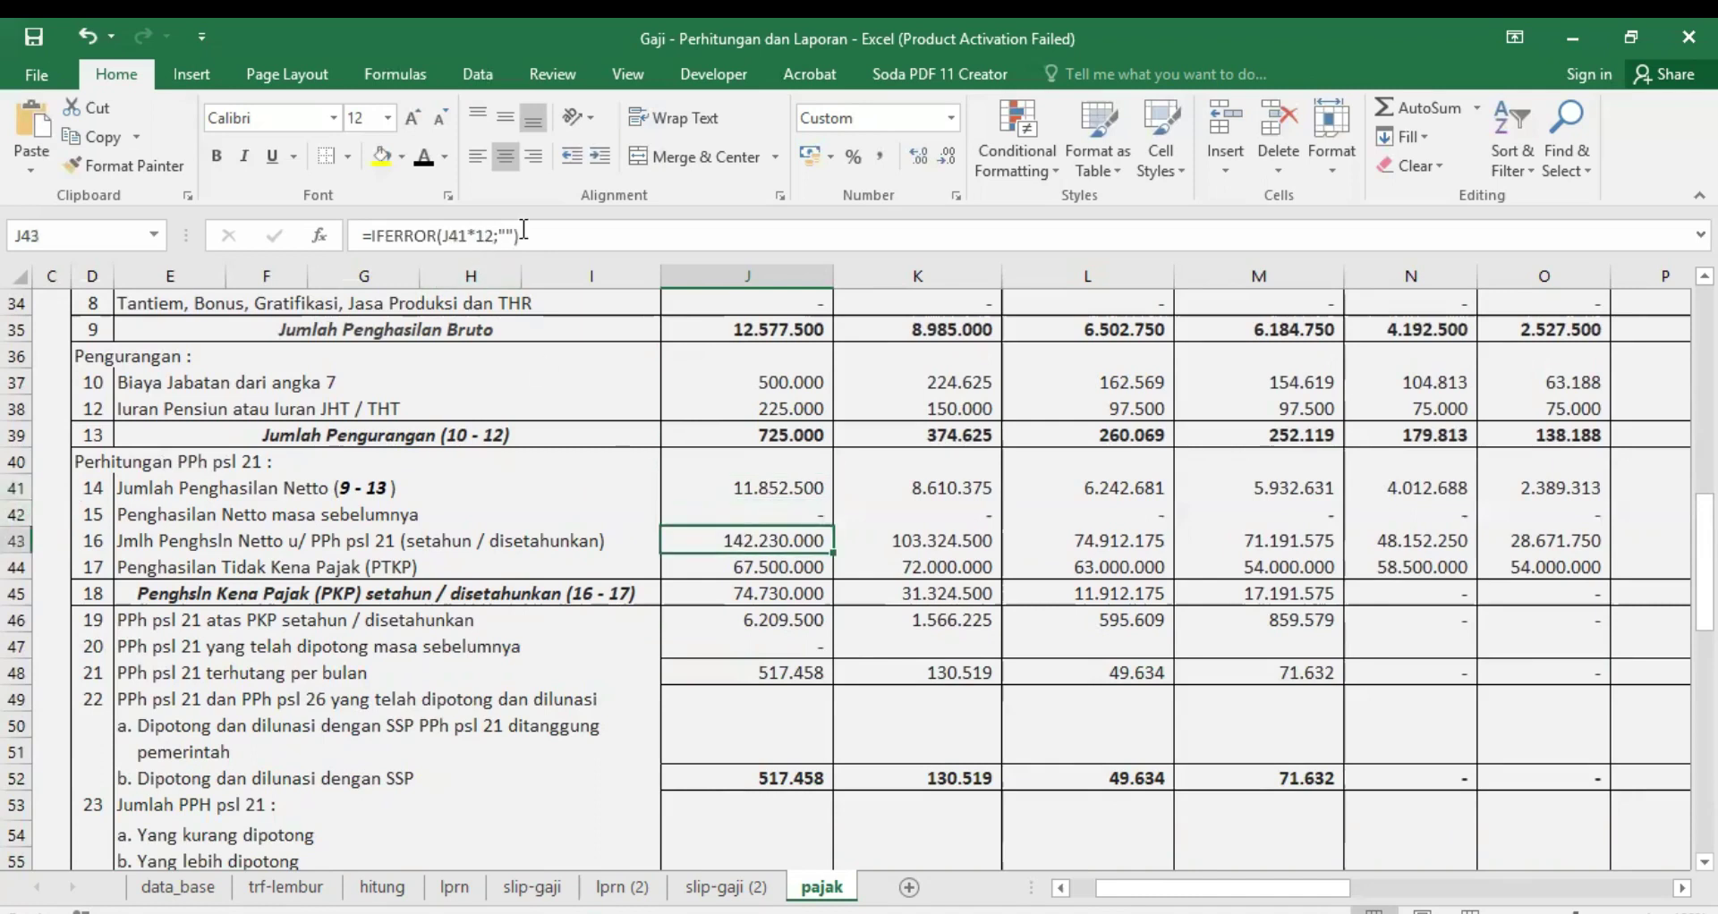
left_click(759, 567)
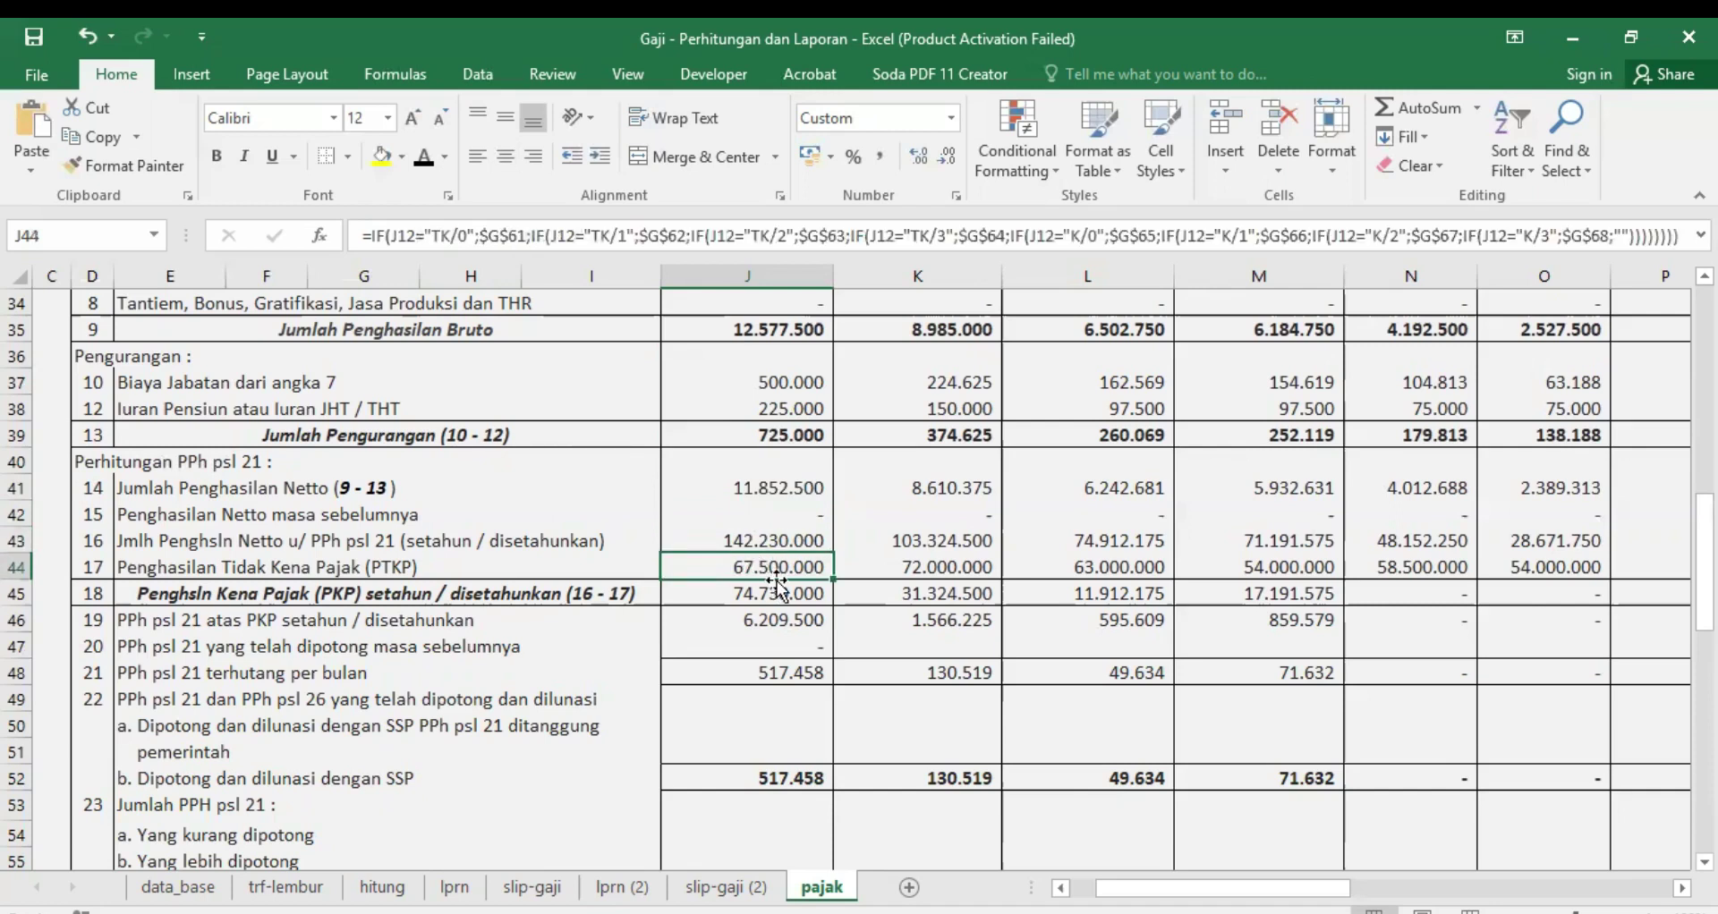
scroll(770, 564, "up", 5)
scroll(751, 532, "up", 5)
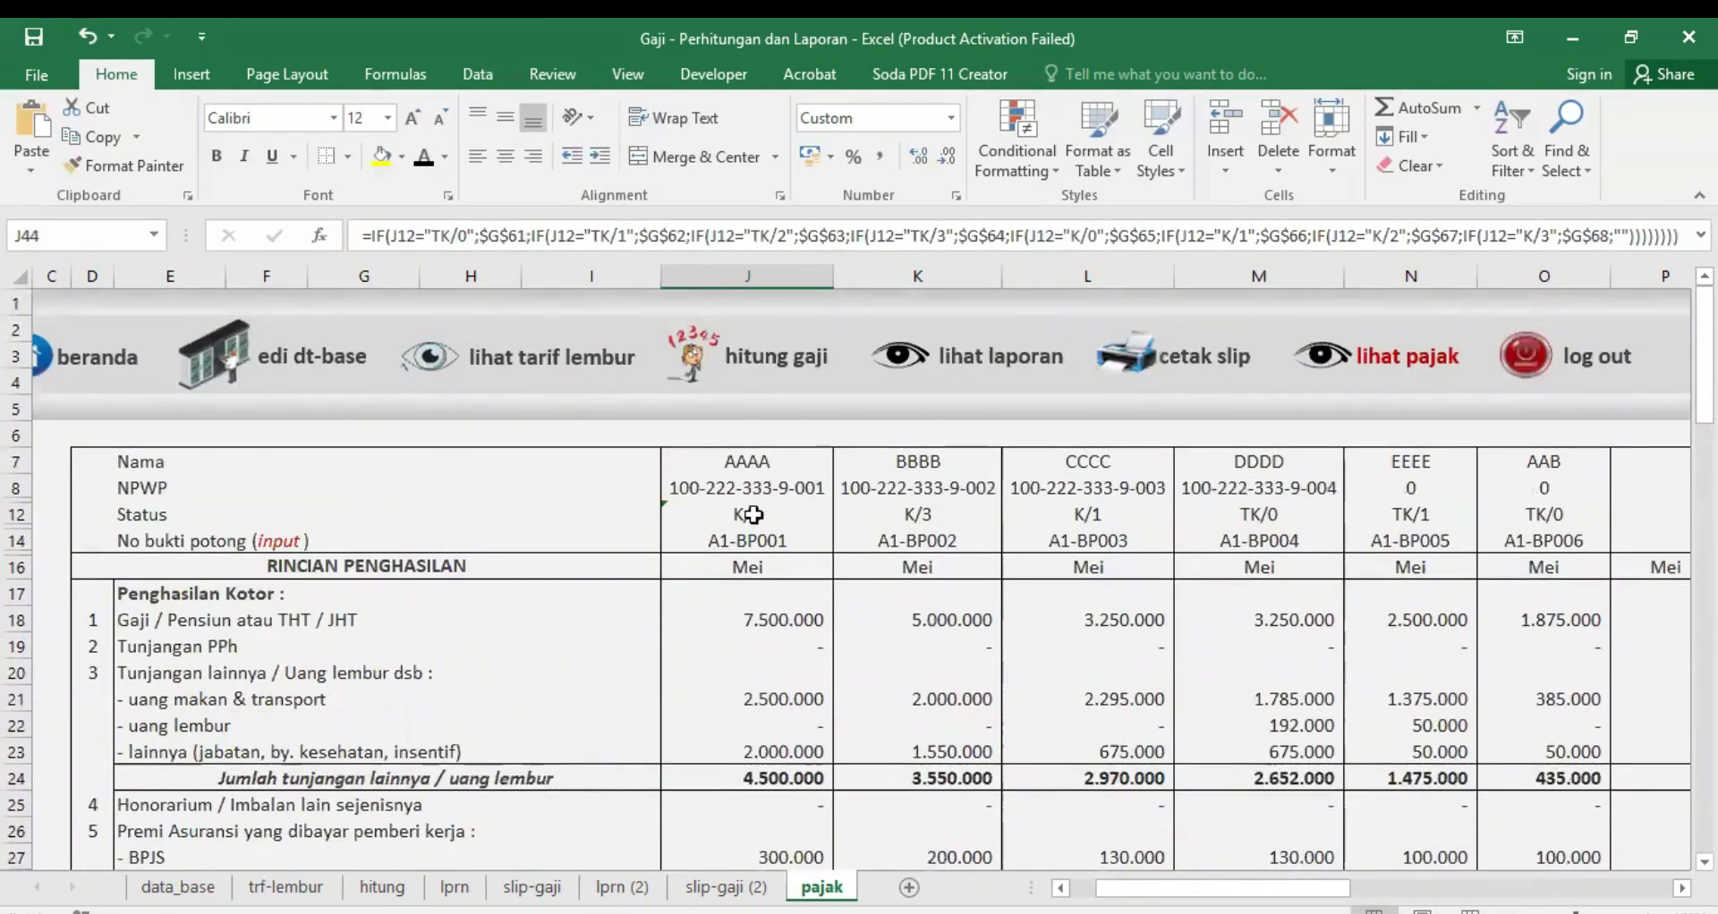
left_click(751, 515)
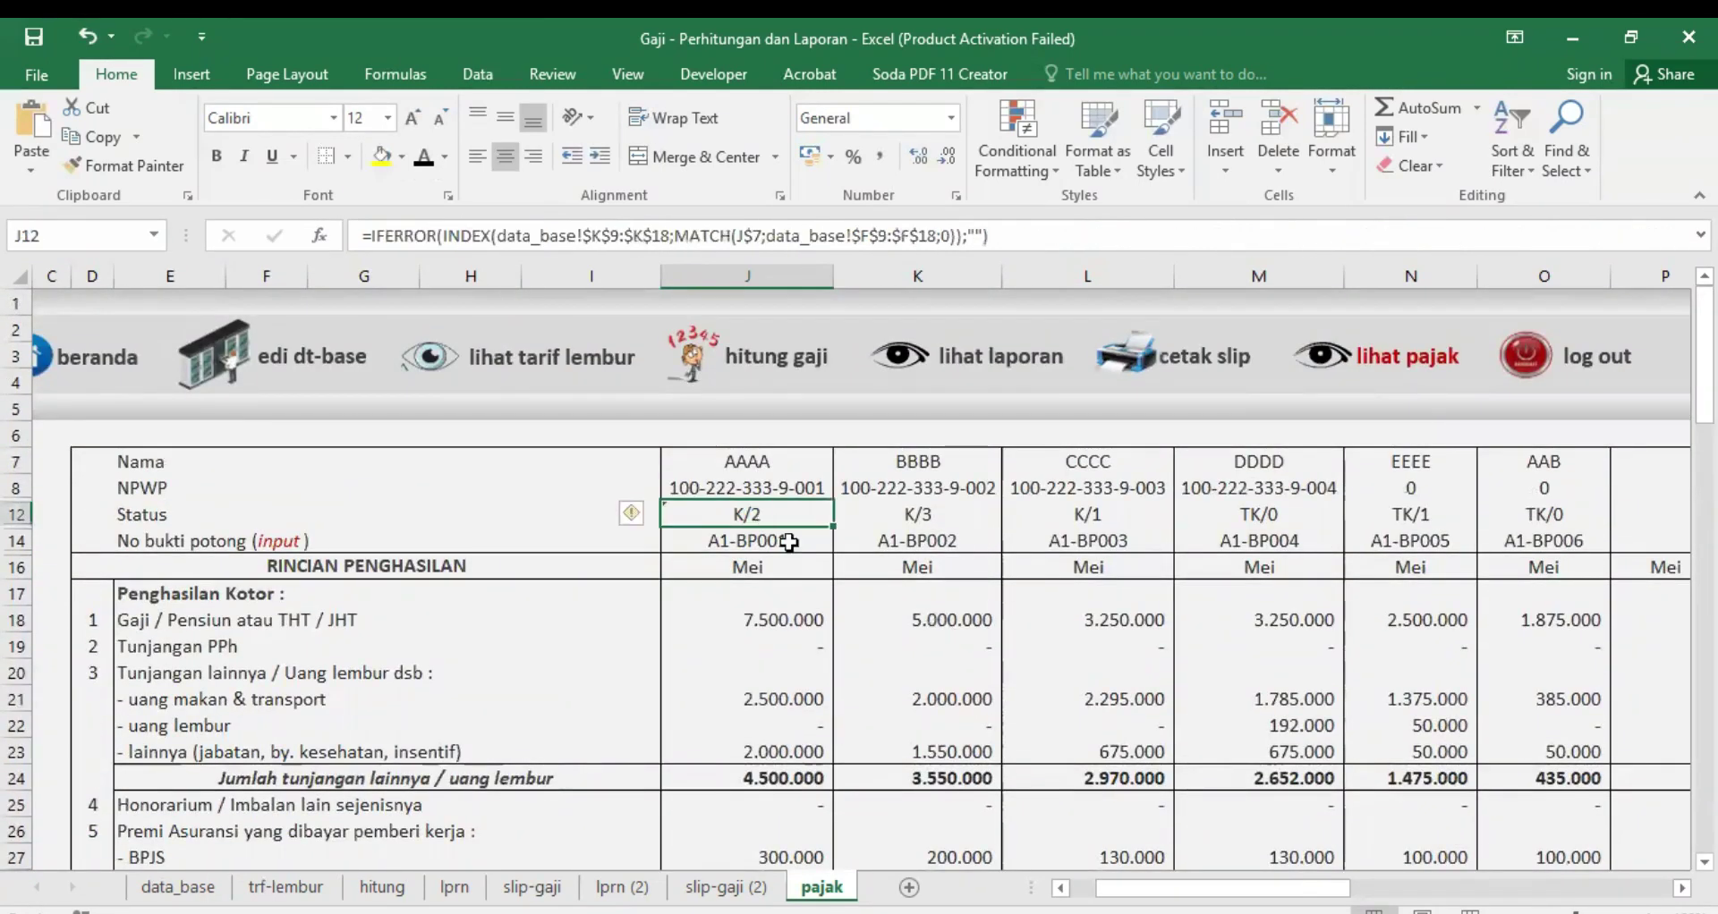
scroll(816, 616, "down", 7)
scroll(816, 616, "down", 6)
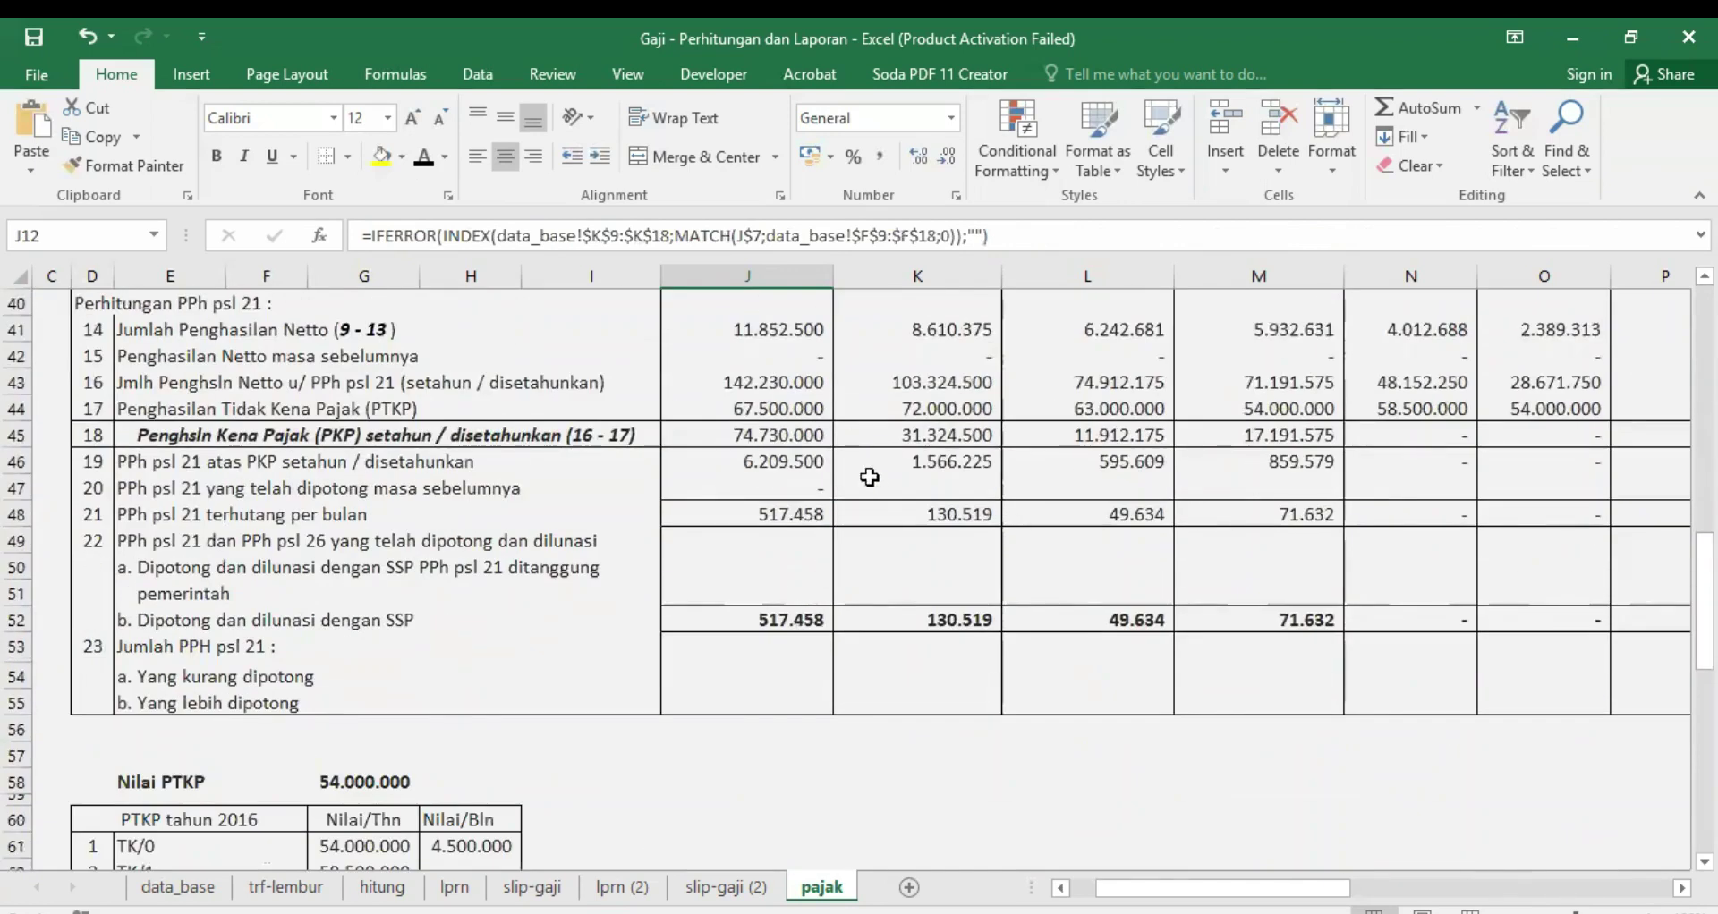
scroll(864, 478, "up", 2)
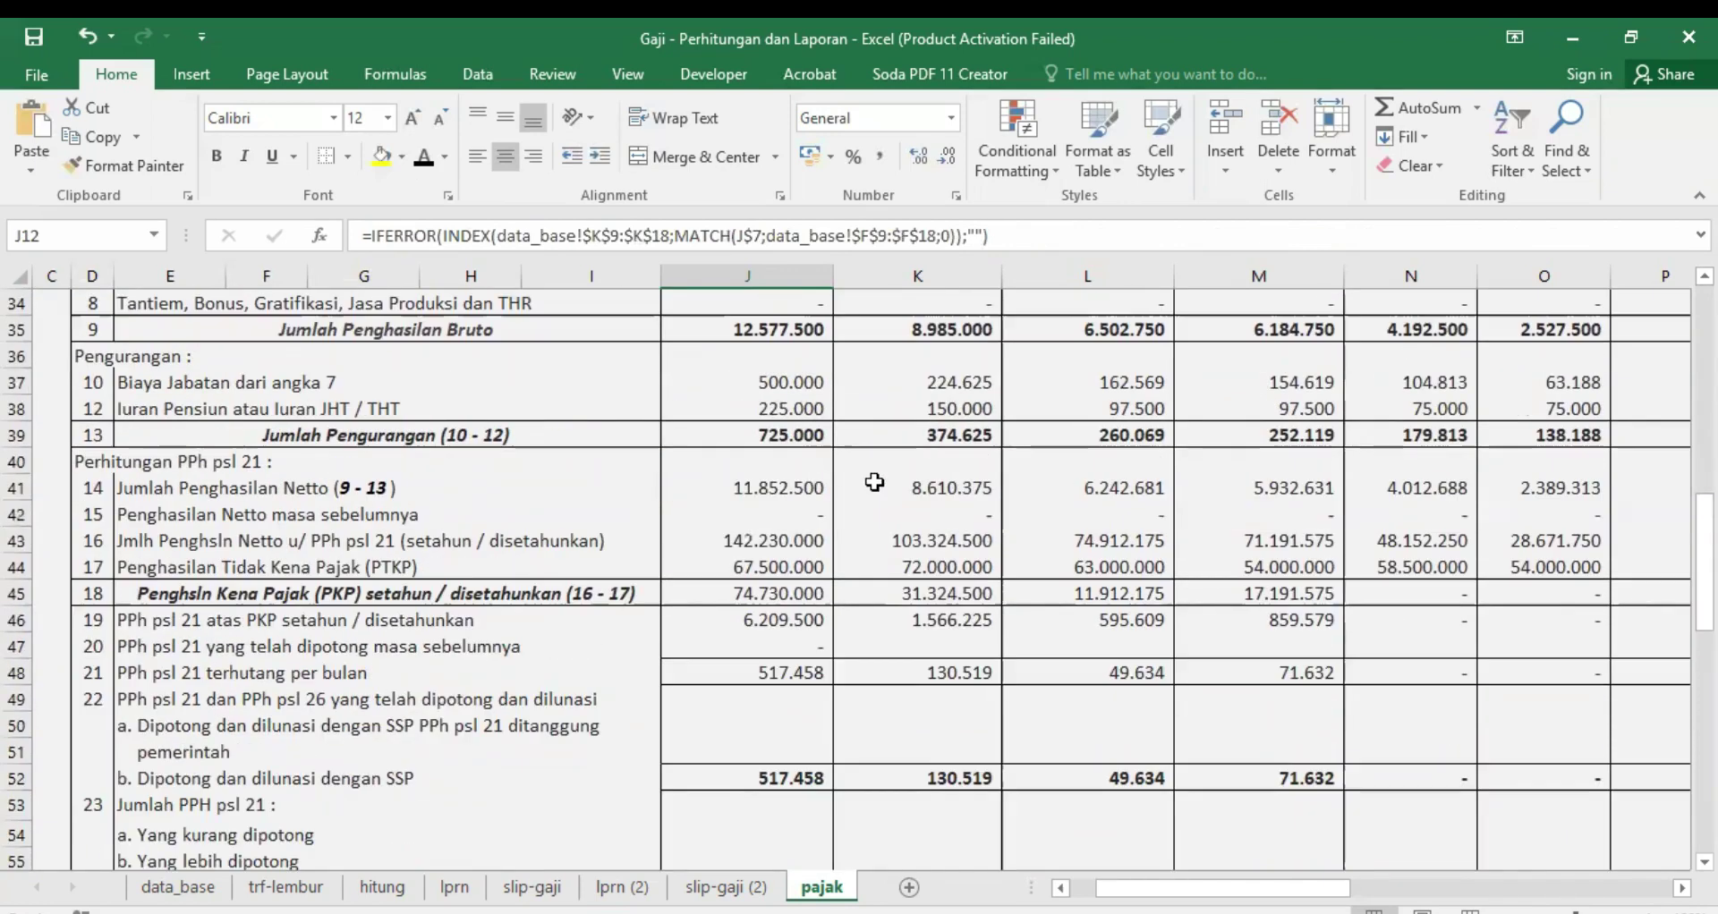
left_click(791, 569)
scroll(816, 688, "down", 5)
scroll(816, 688, "down", 1)
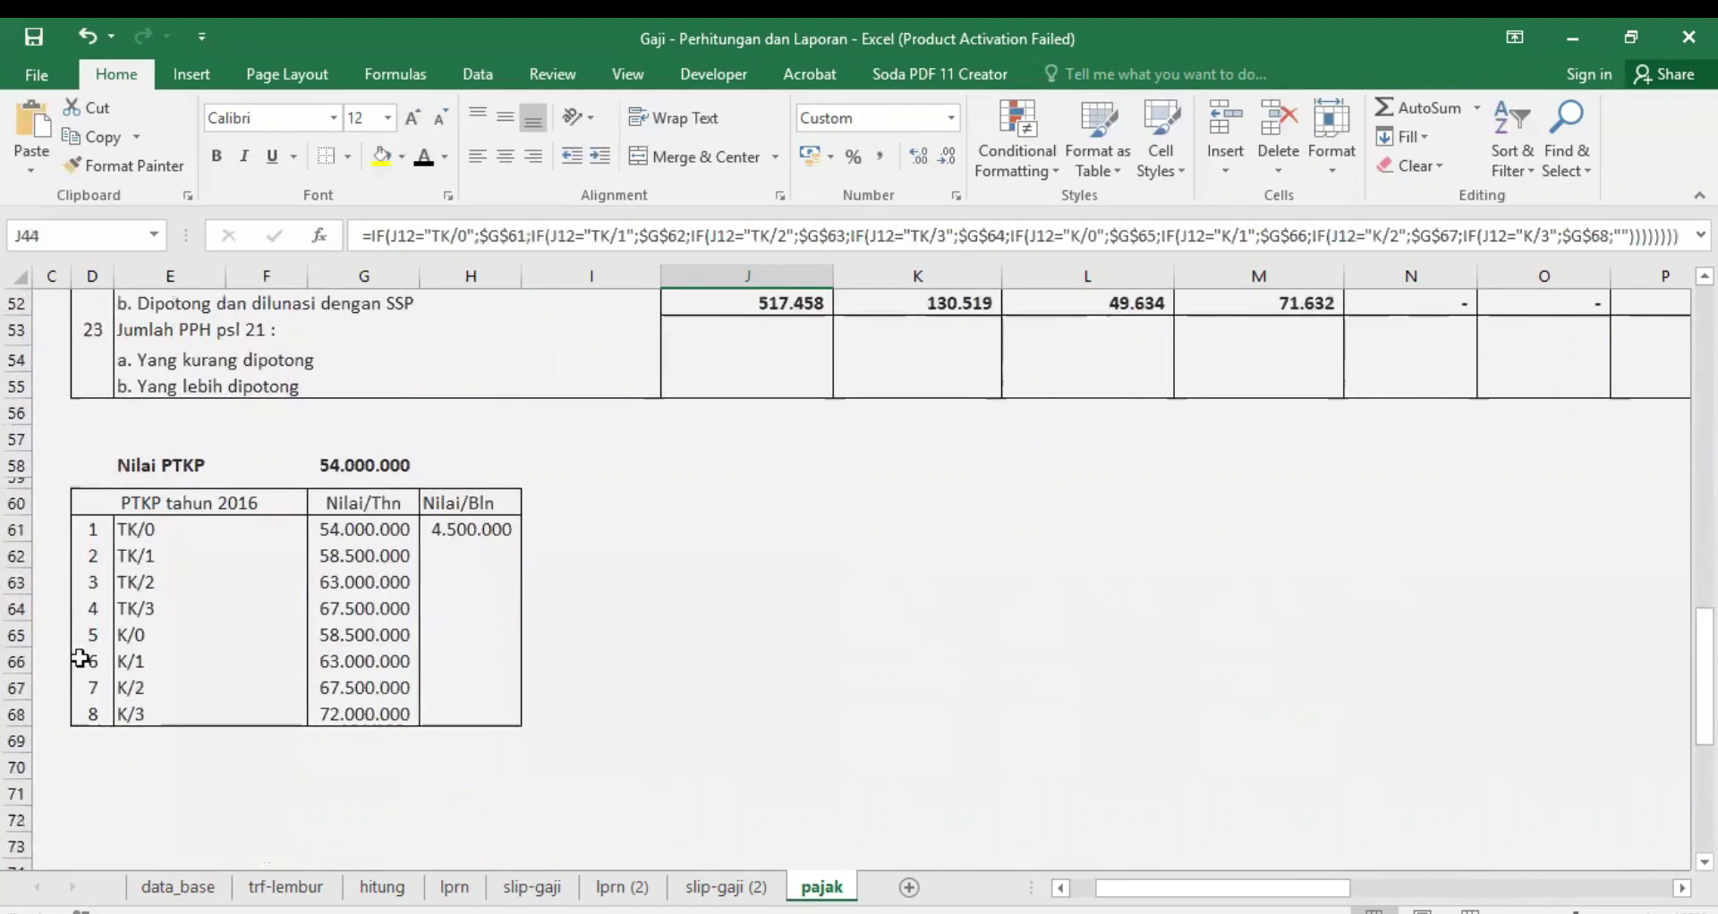
left_click(362, 687)
scroll(738, 645, "up", 1)
scroll(738, 646, "up", 6)
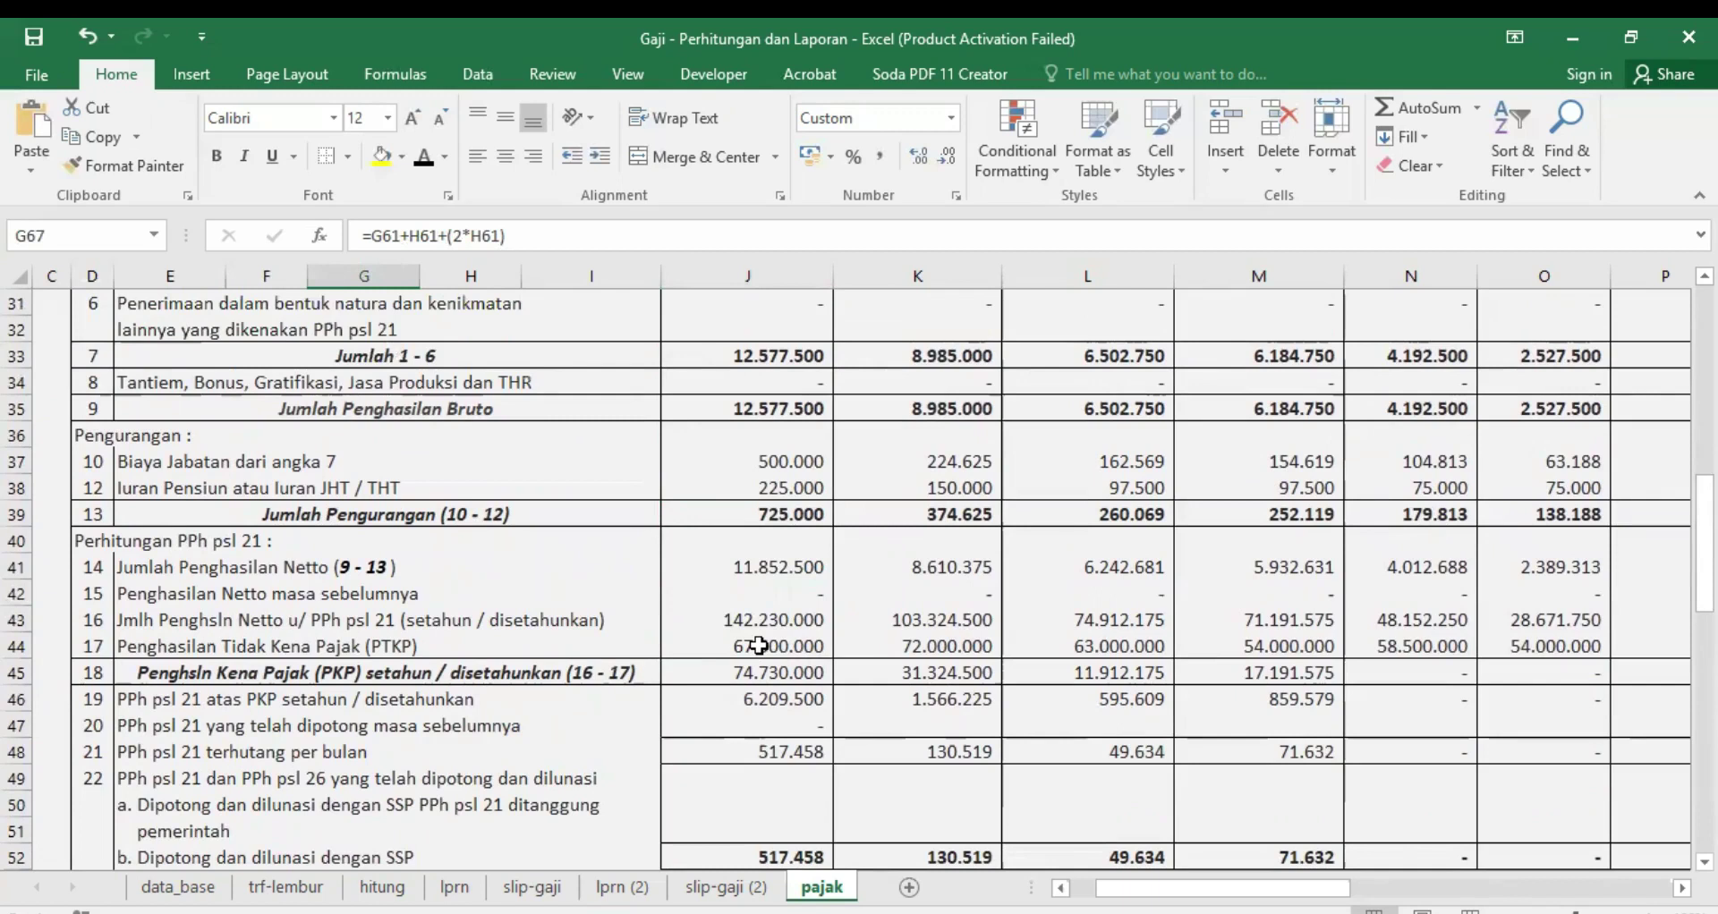
left_click(759, 645)
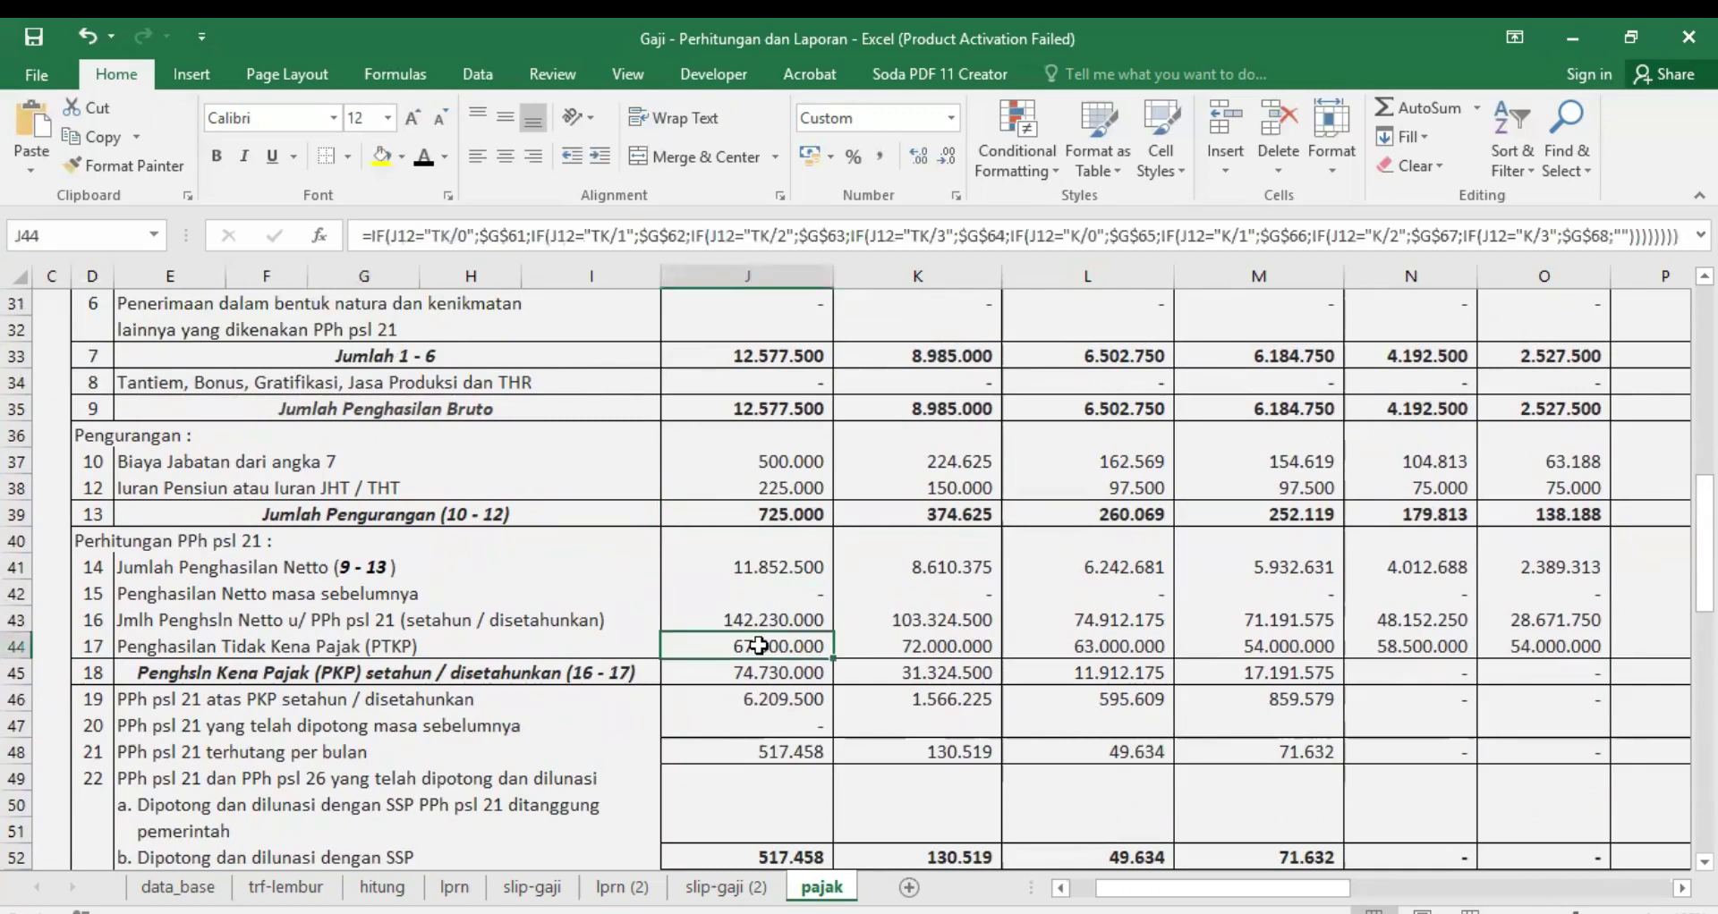
scroll(462, 802, "down", 1)
scroll(462, 803, "down", 3)
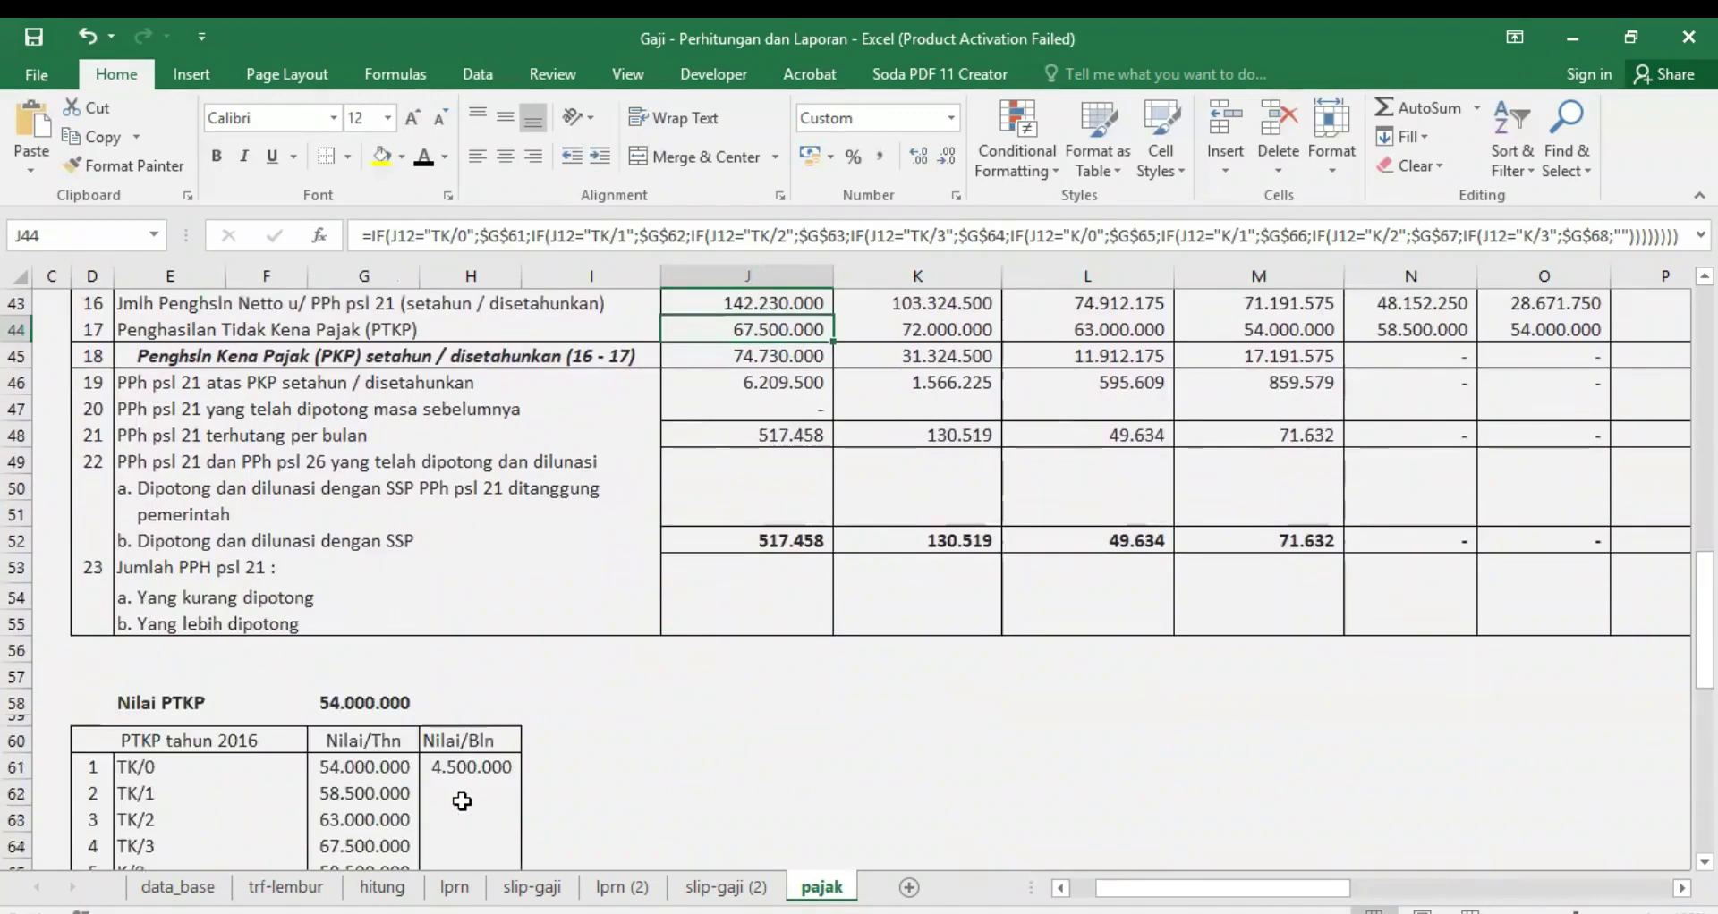
scroll(462, 803, "down", 2)
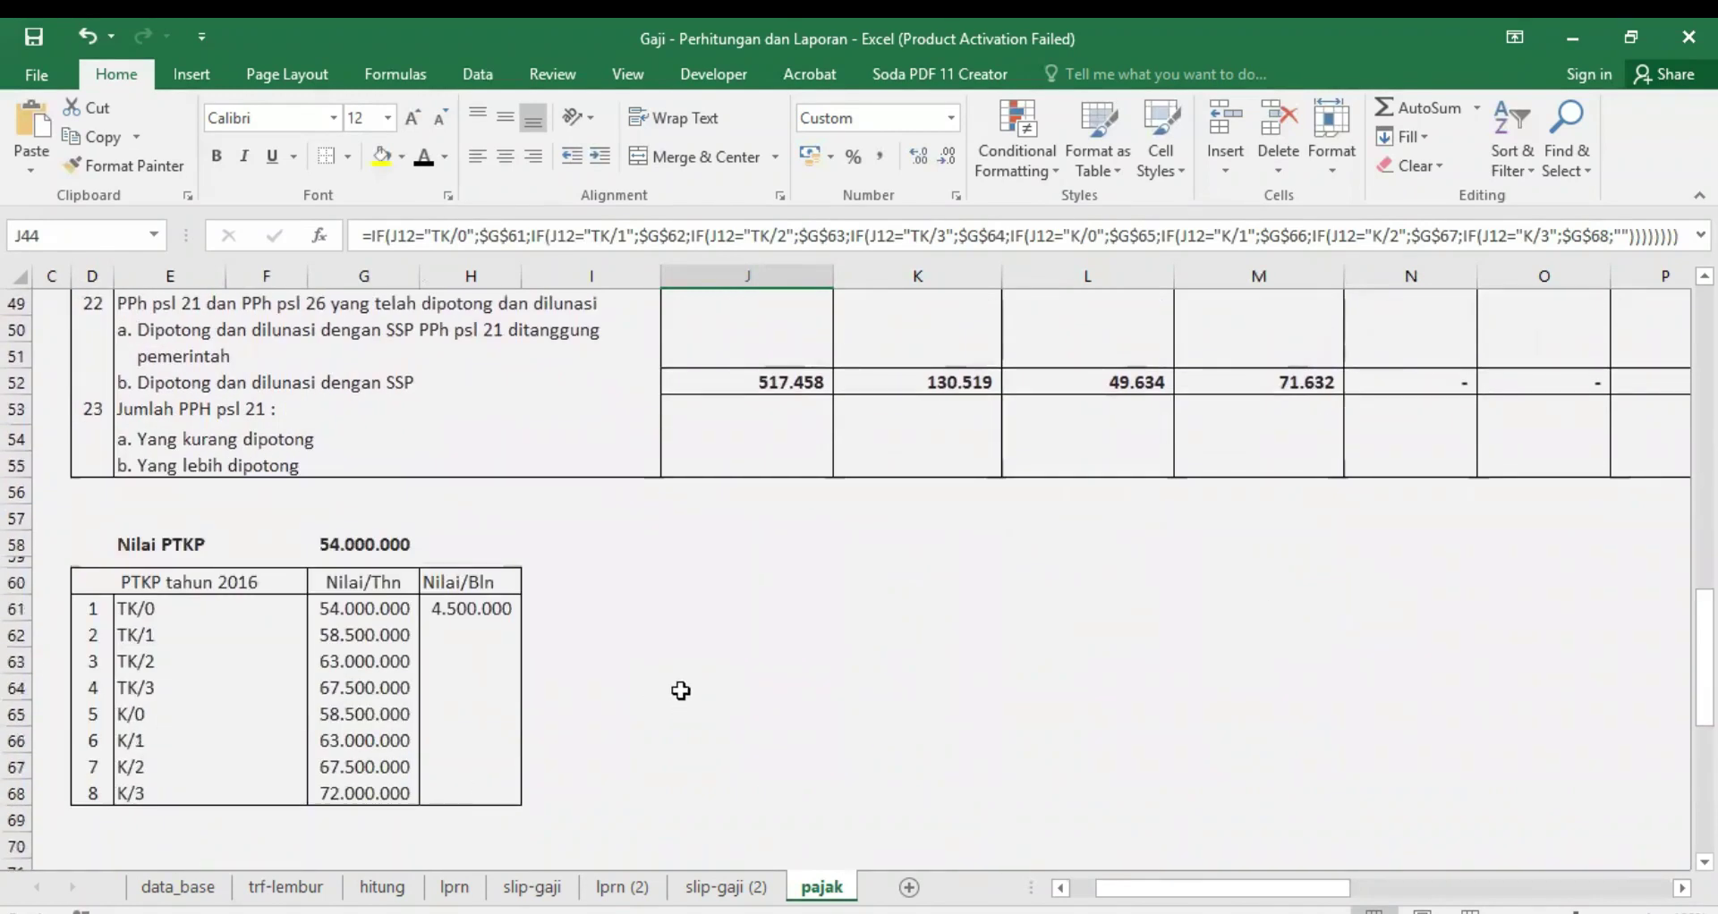
left_click(352, 542)
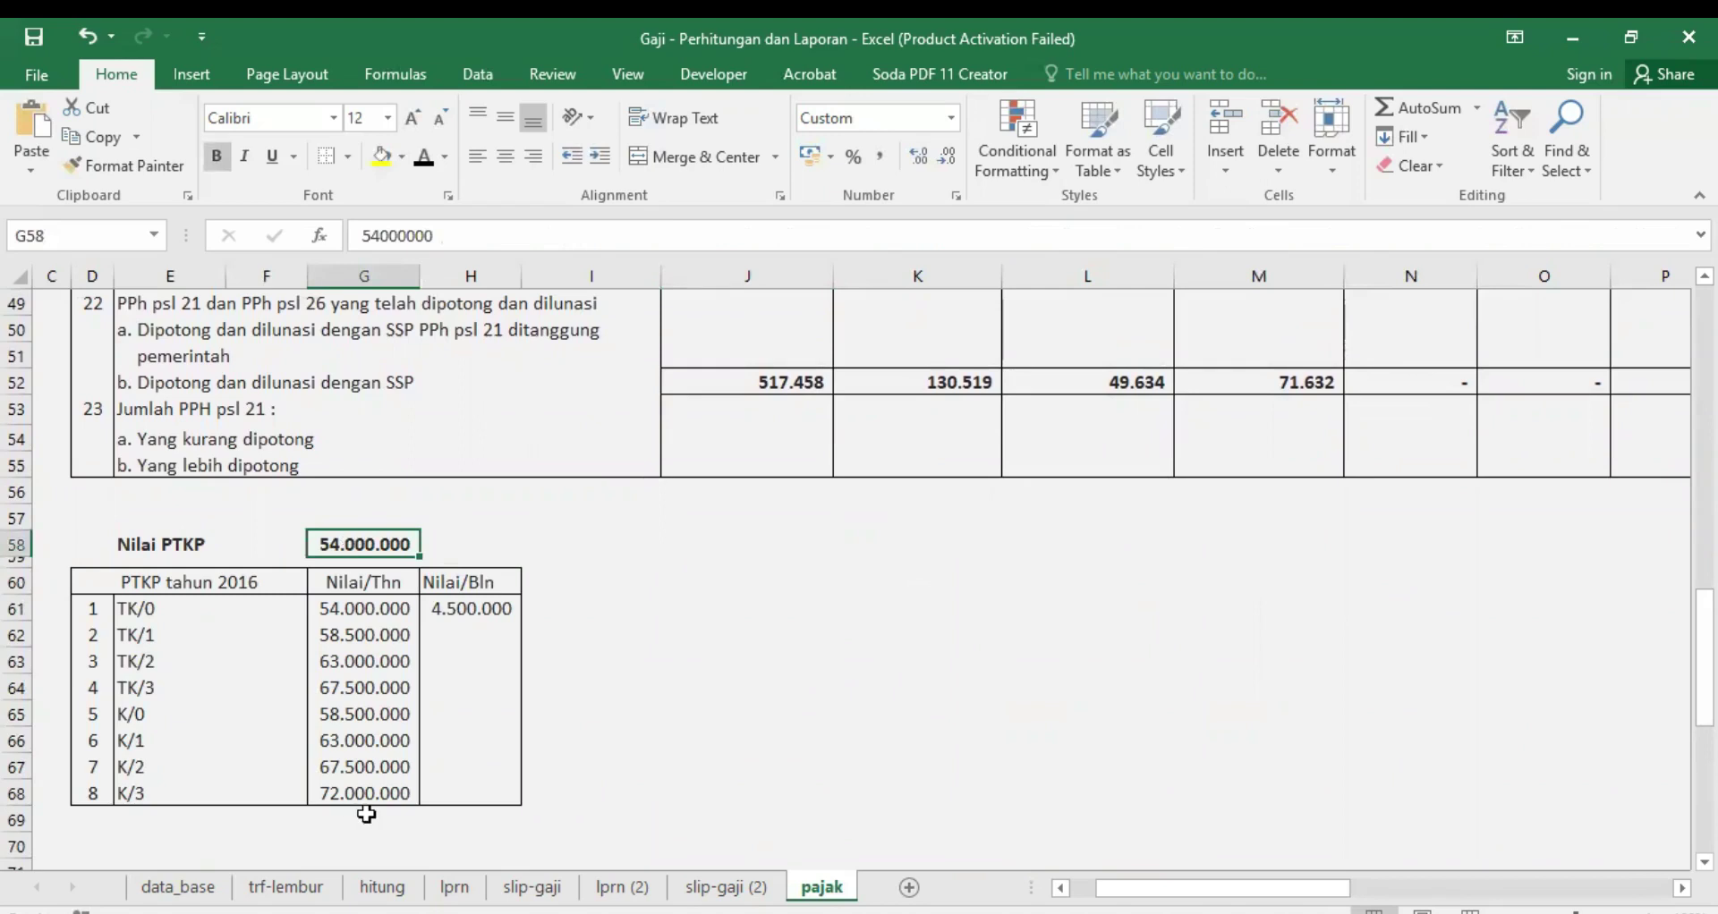
type("6000000")
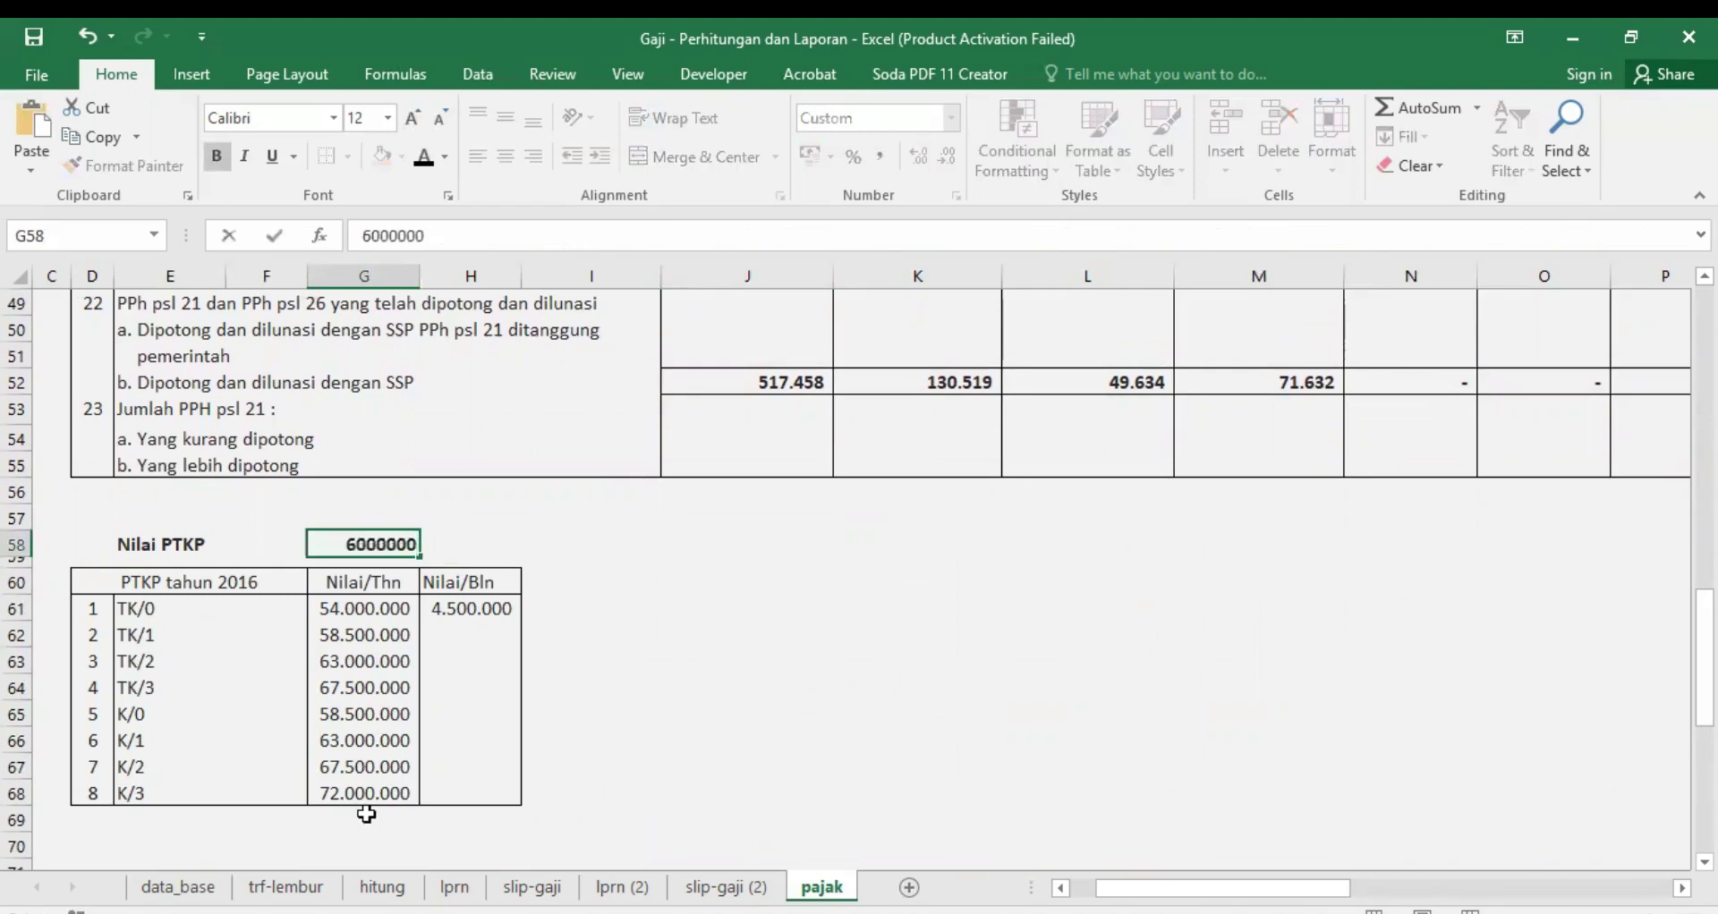
key("Return")
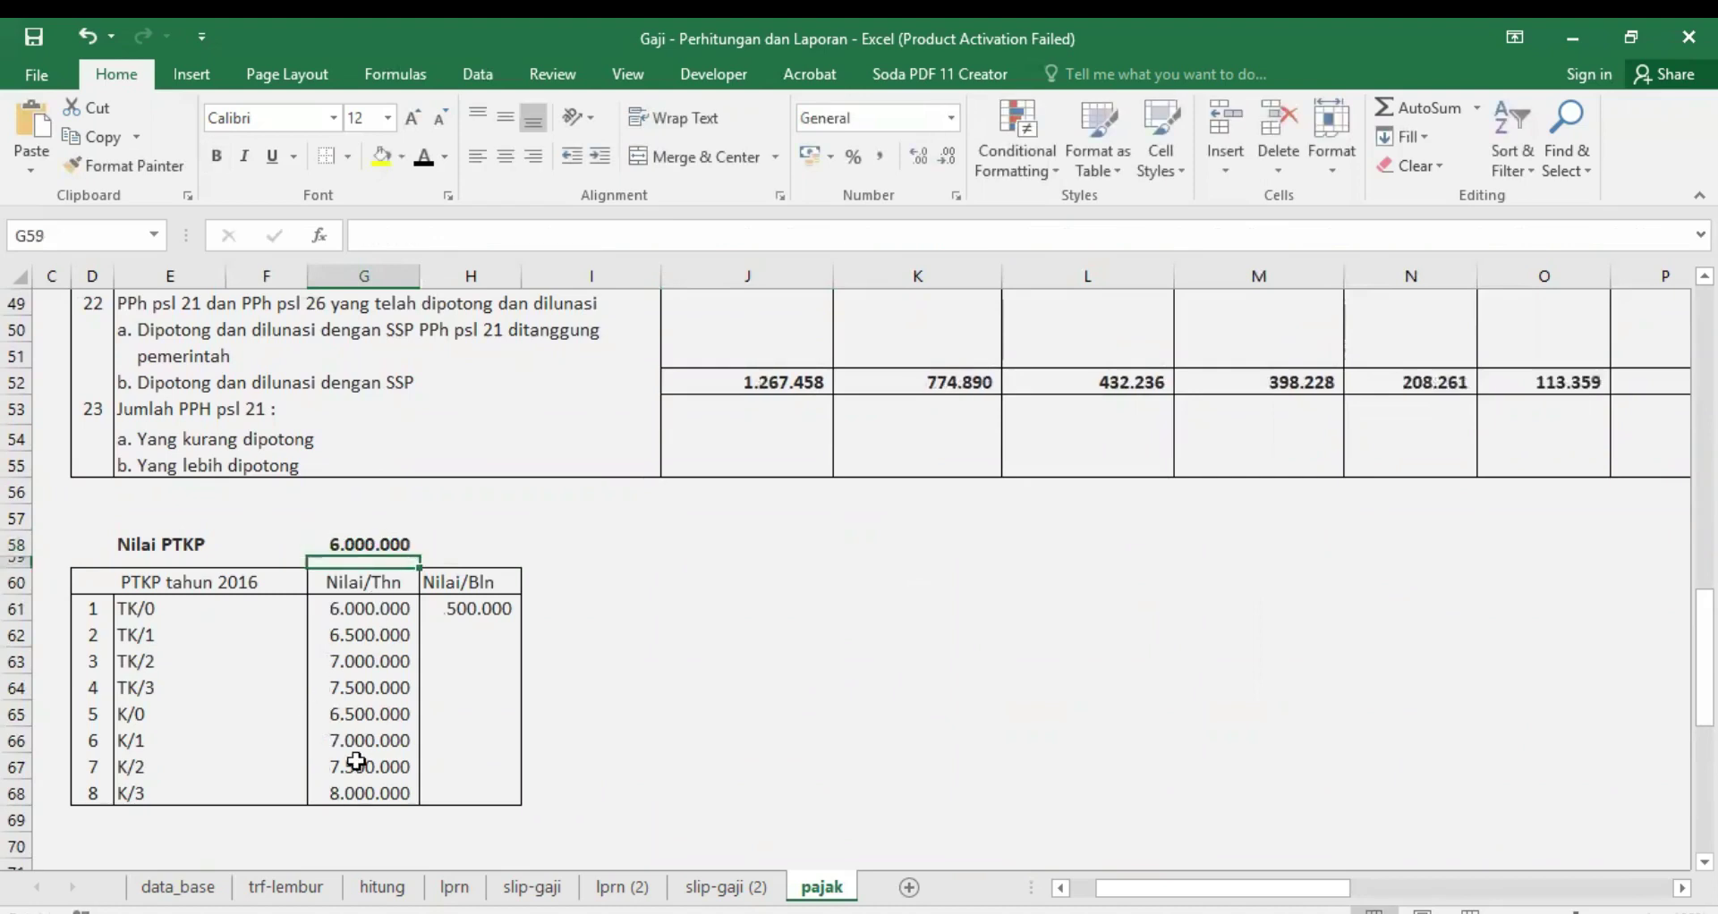
left_click(359, 547)
type("60.000.000")
key("Return")
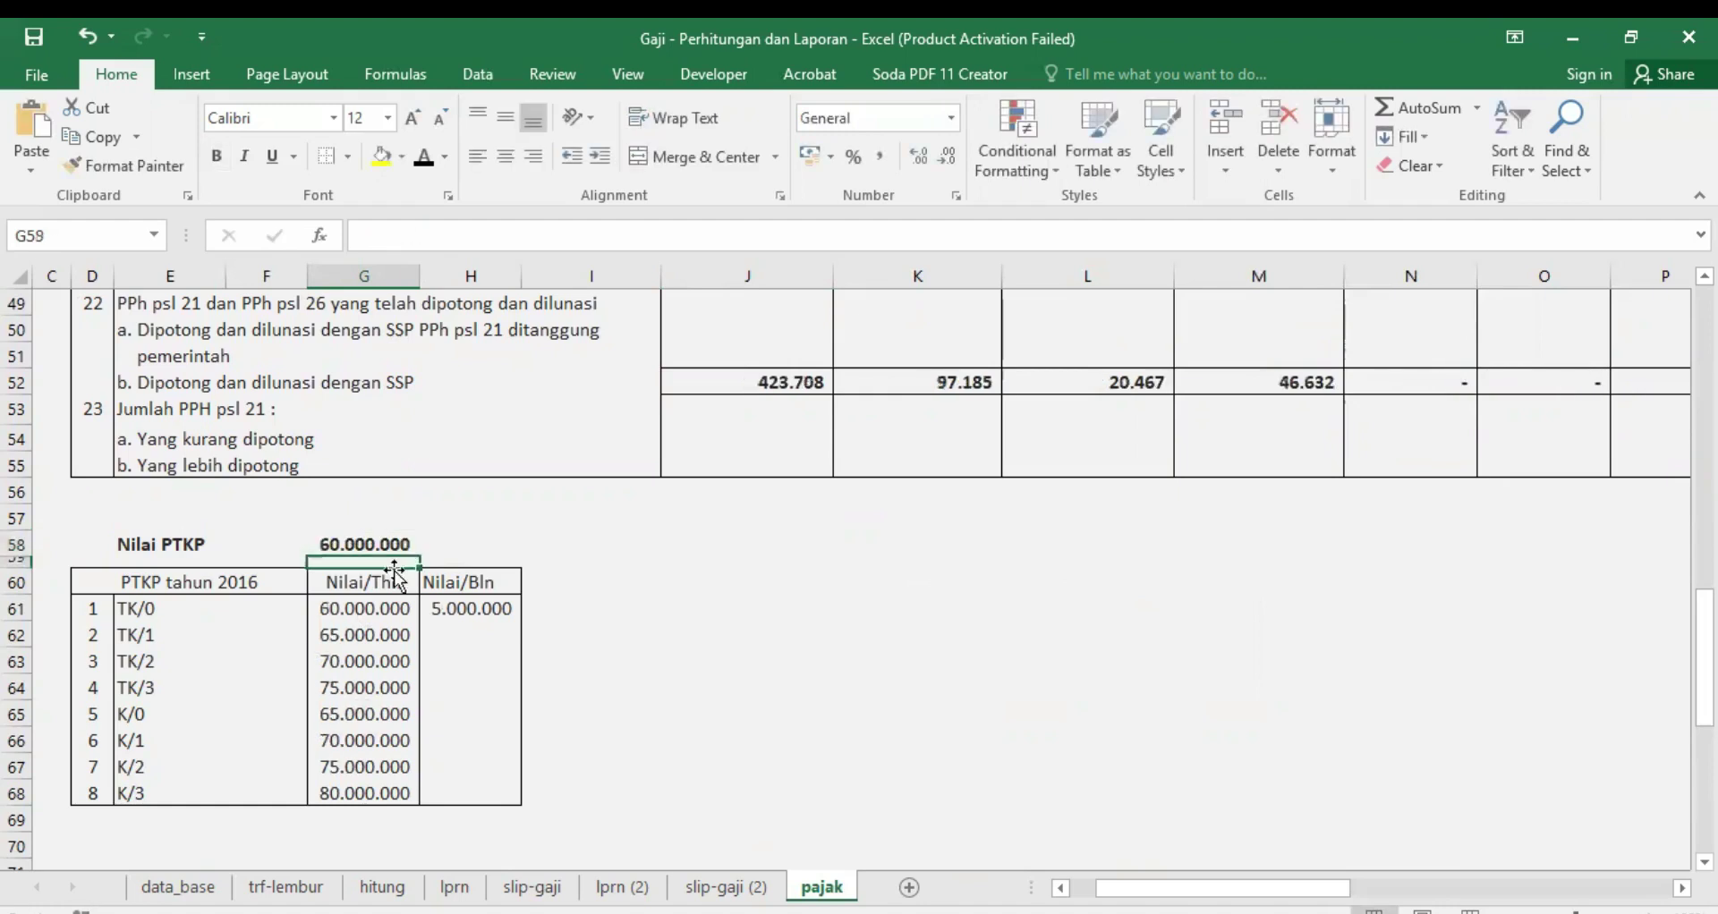
left_click(385, 537)
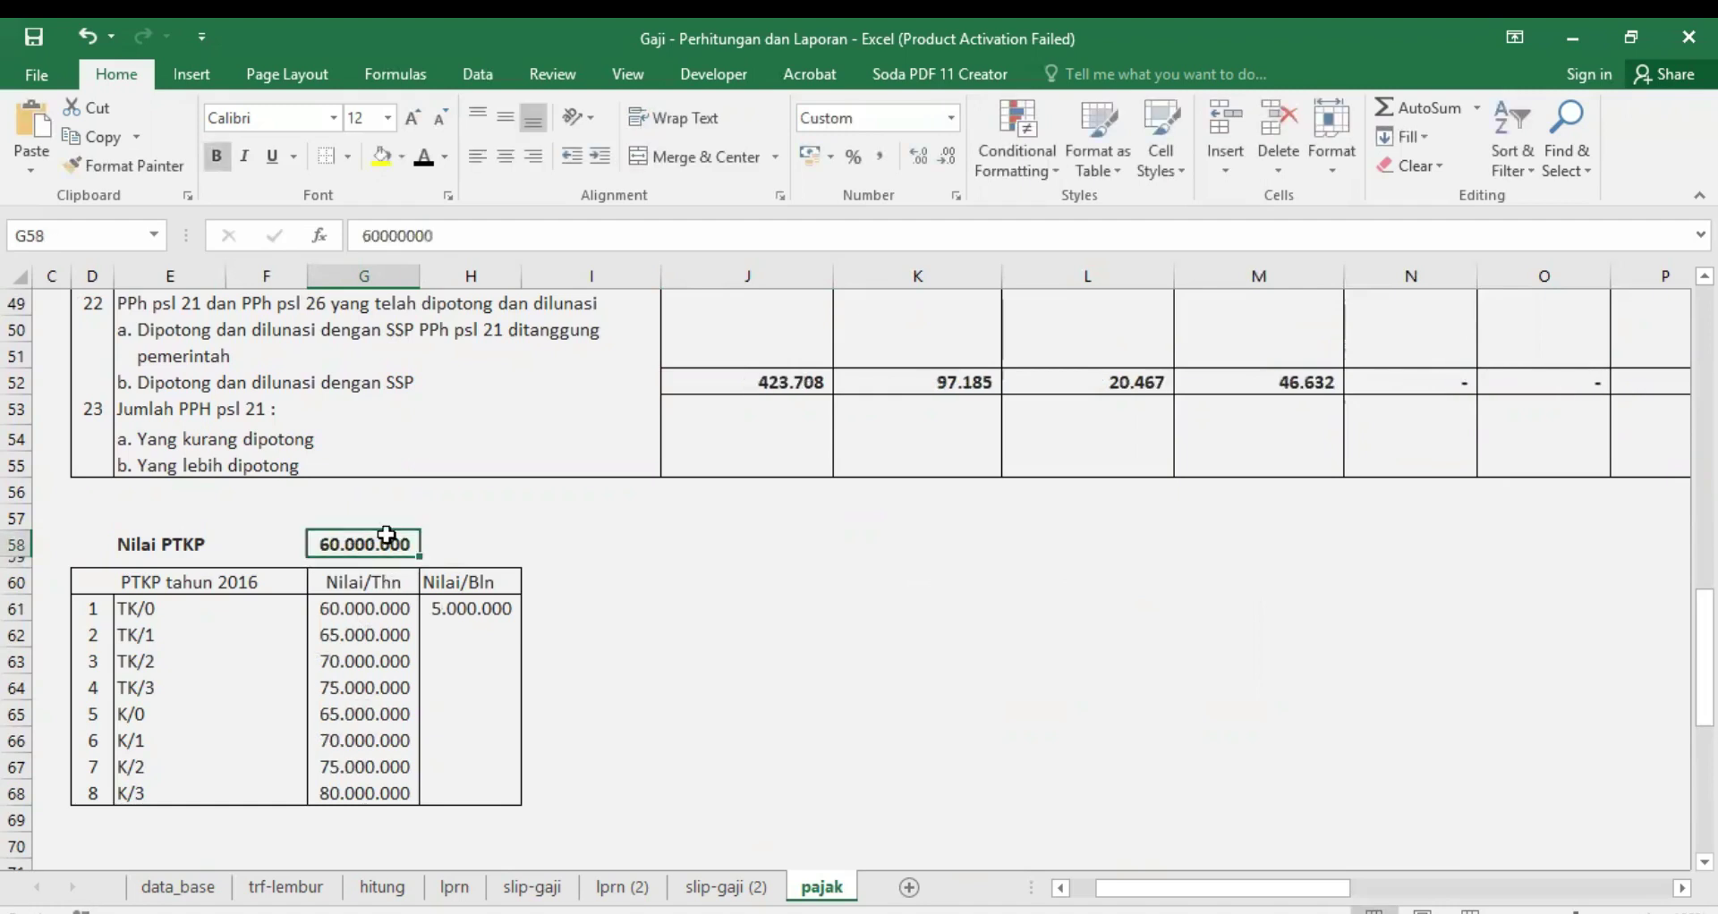
double_click(385, 534)
type("54.000.000")
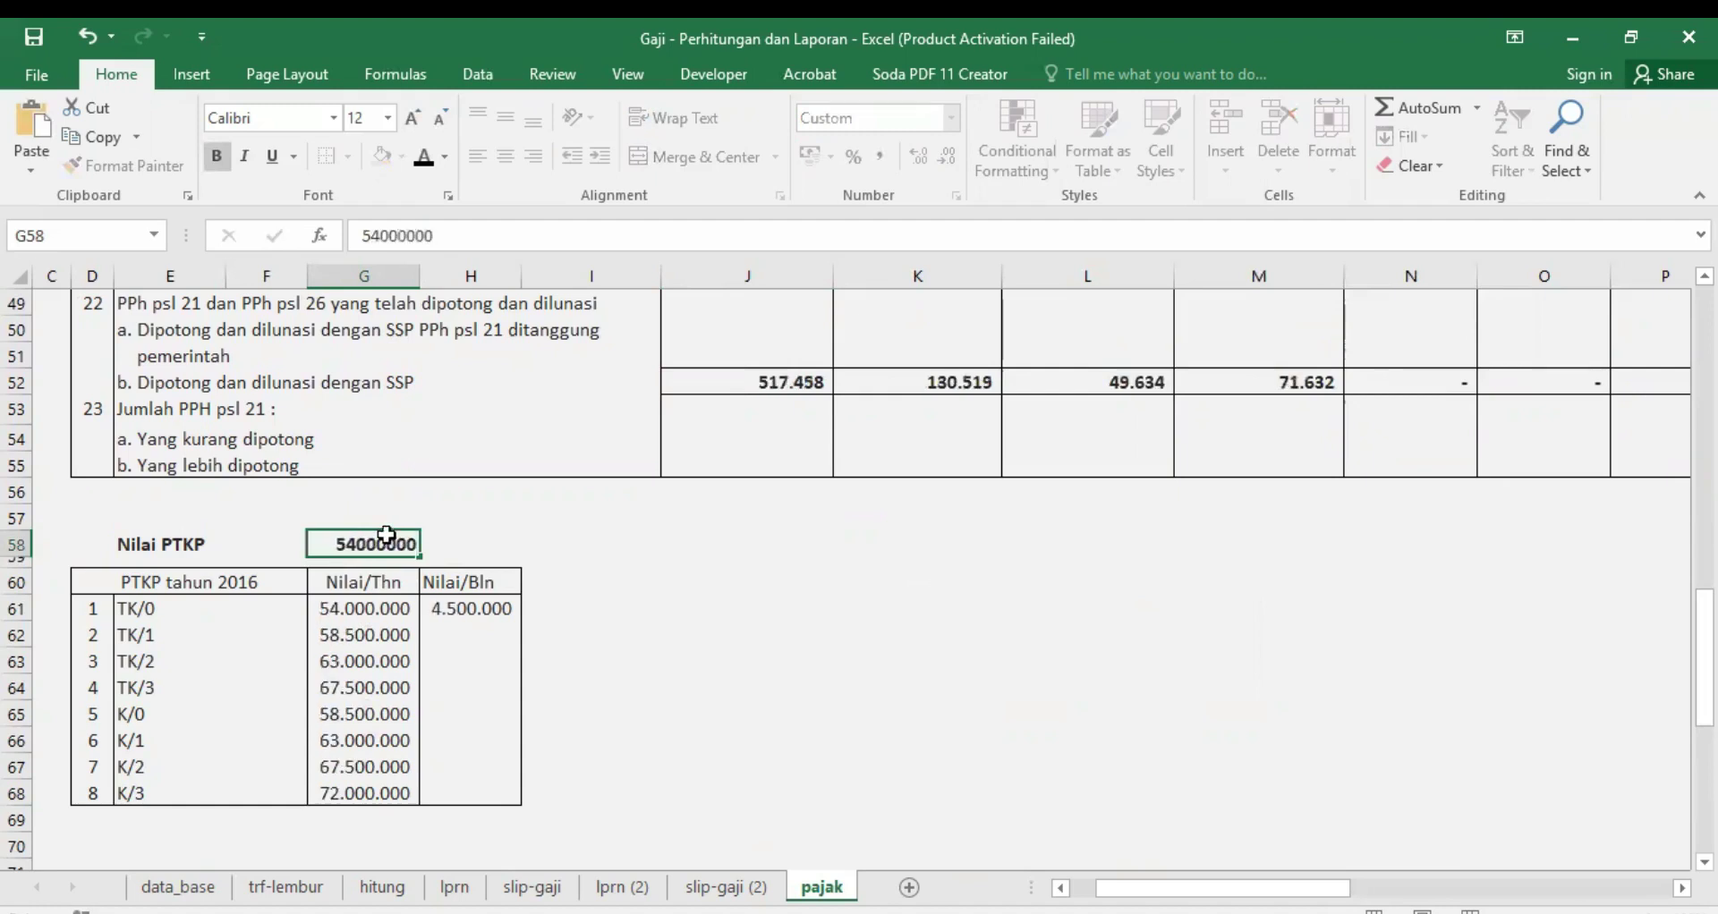
key("Return")
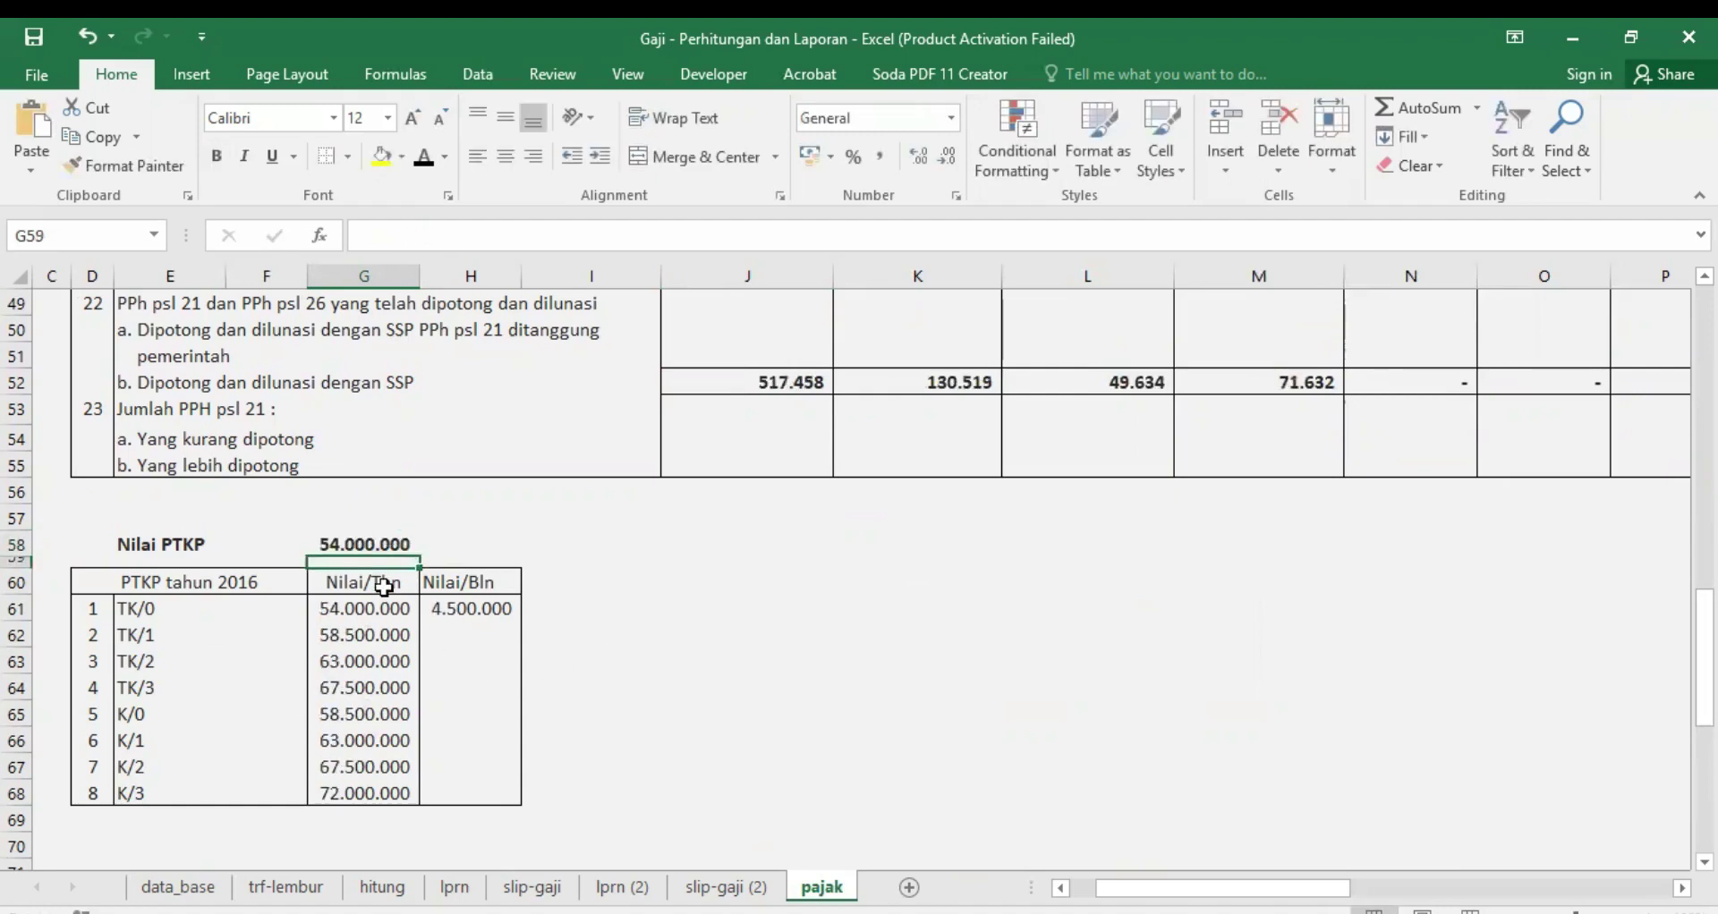
left_click(361, 545)
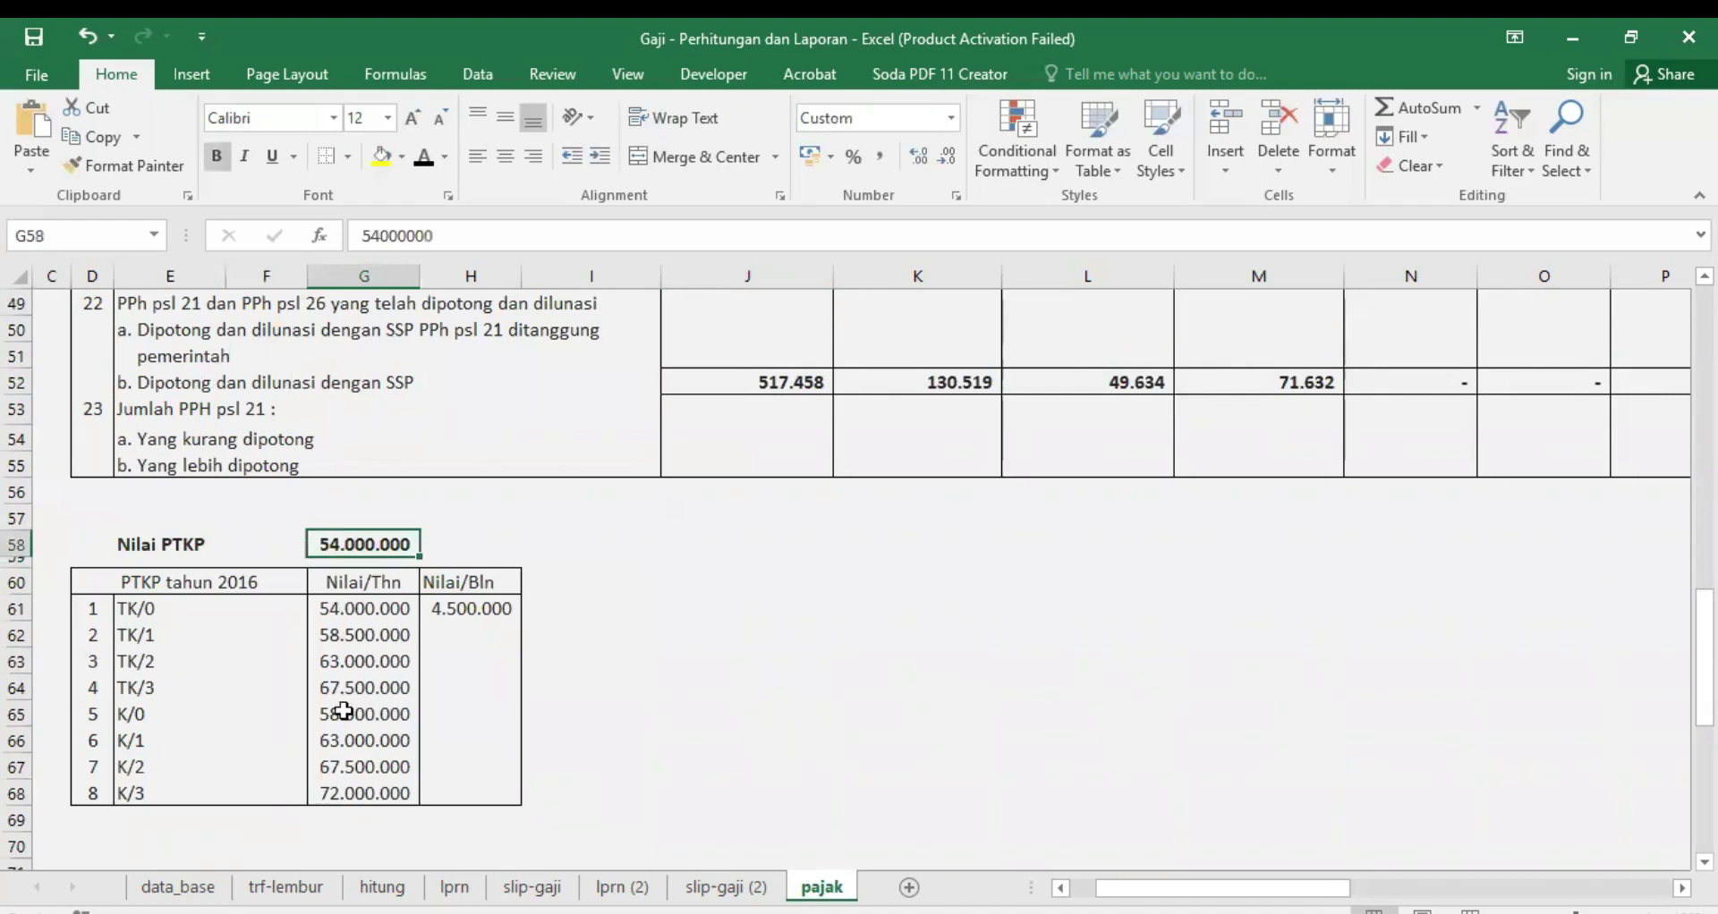
scroll(774, 662, "up", 4)
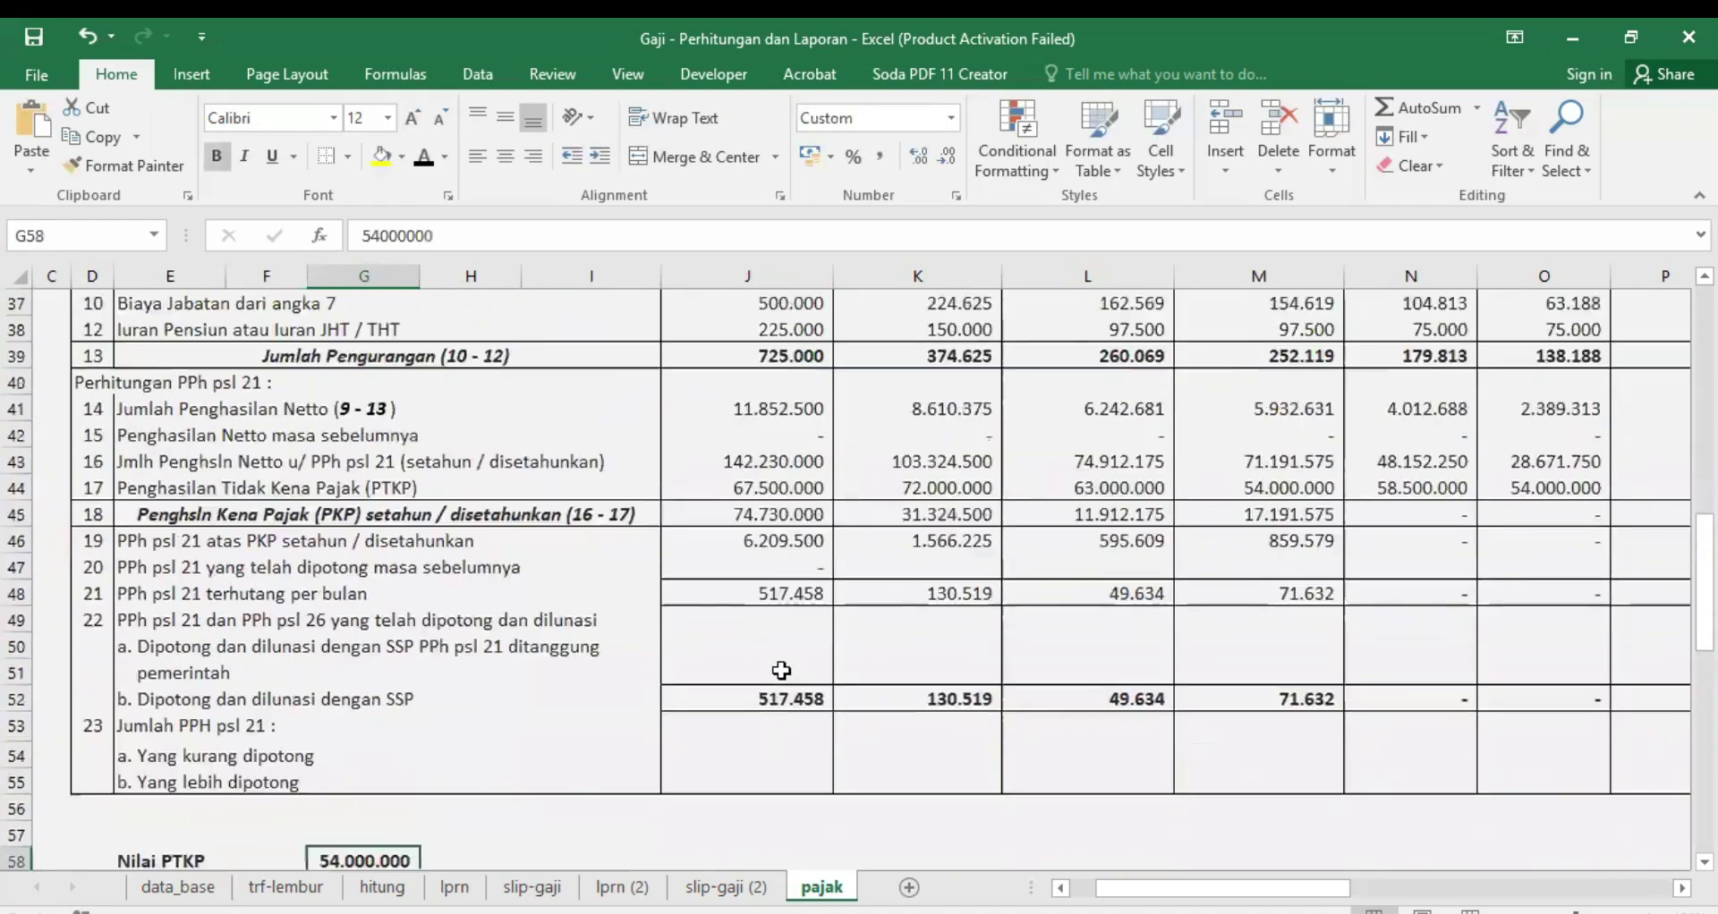
scroll(781, 671, "up", 1)
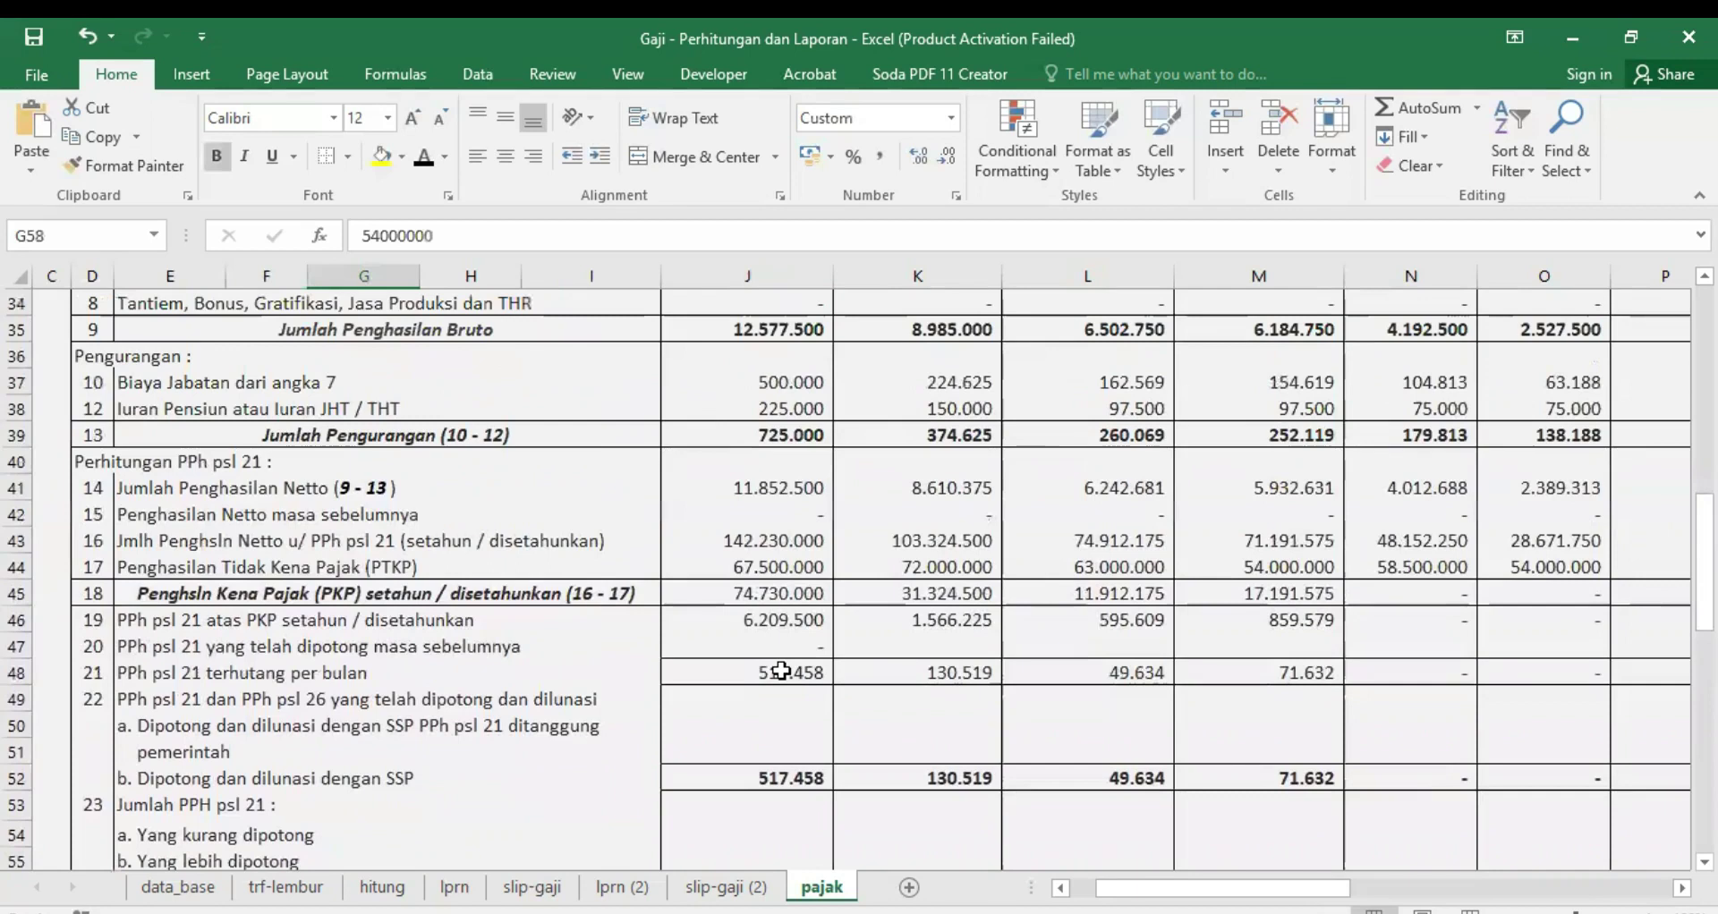
left_click(781, 565)
scroll(787, 572, "up", 1)
scroll(805, 581, "up", 2)
scroll(831, 592, "up", 2)
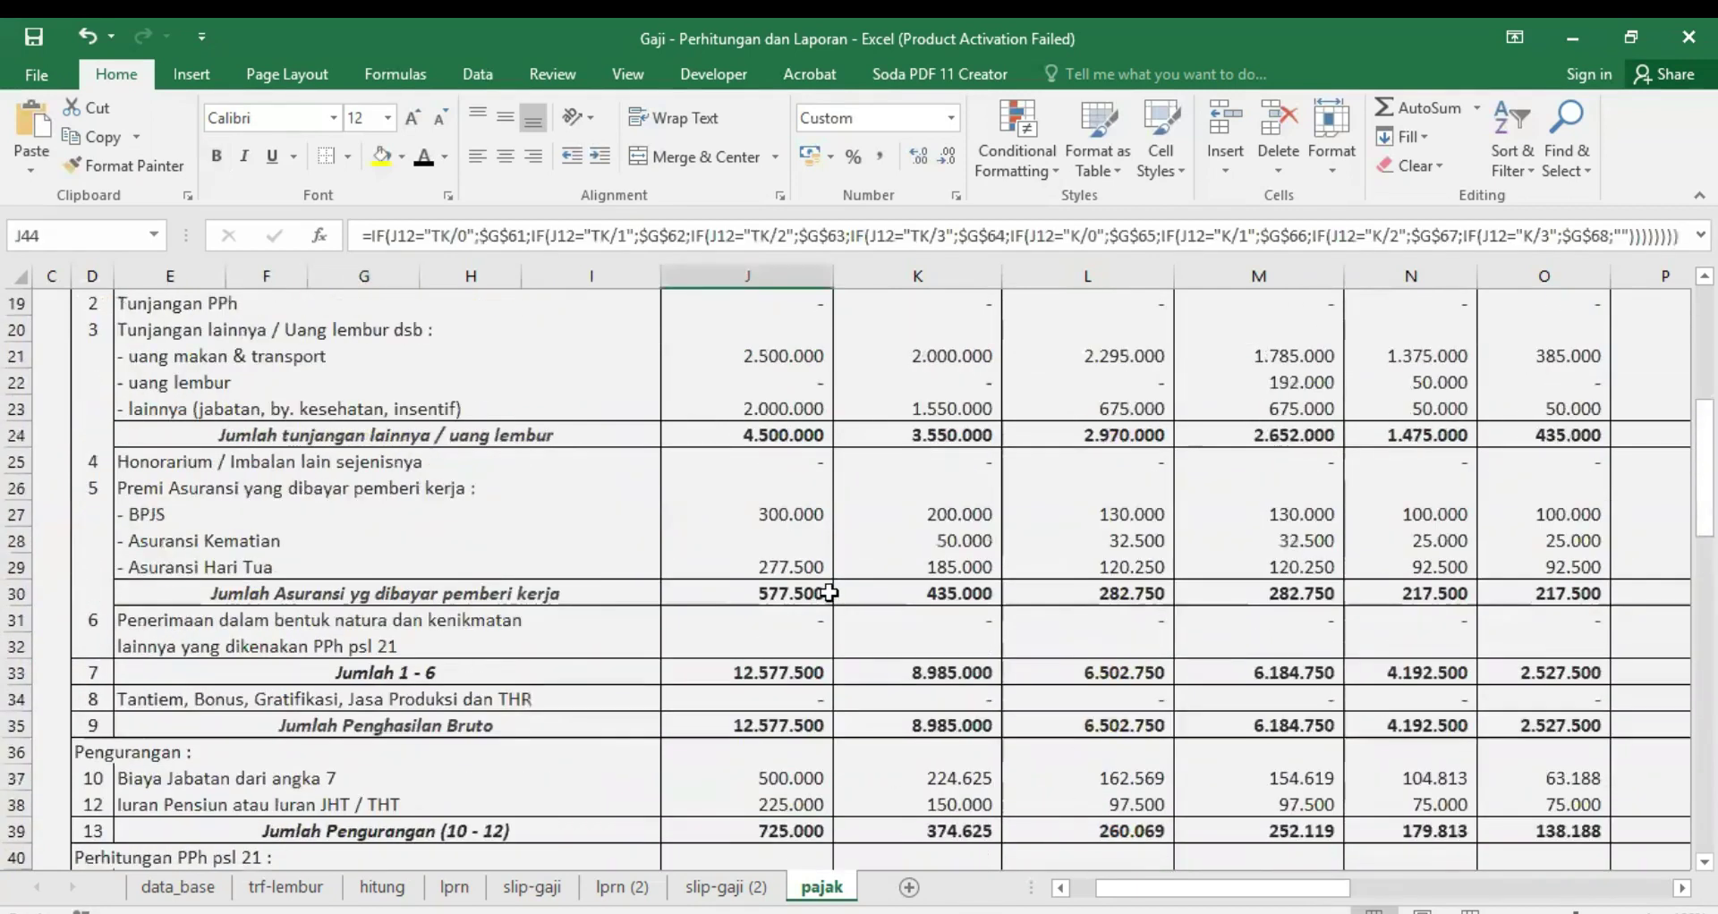
scroll(830, 592, "up", 3)
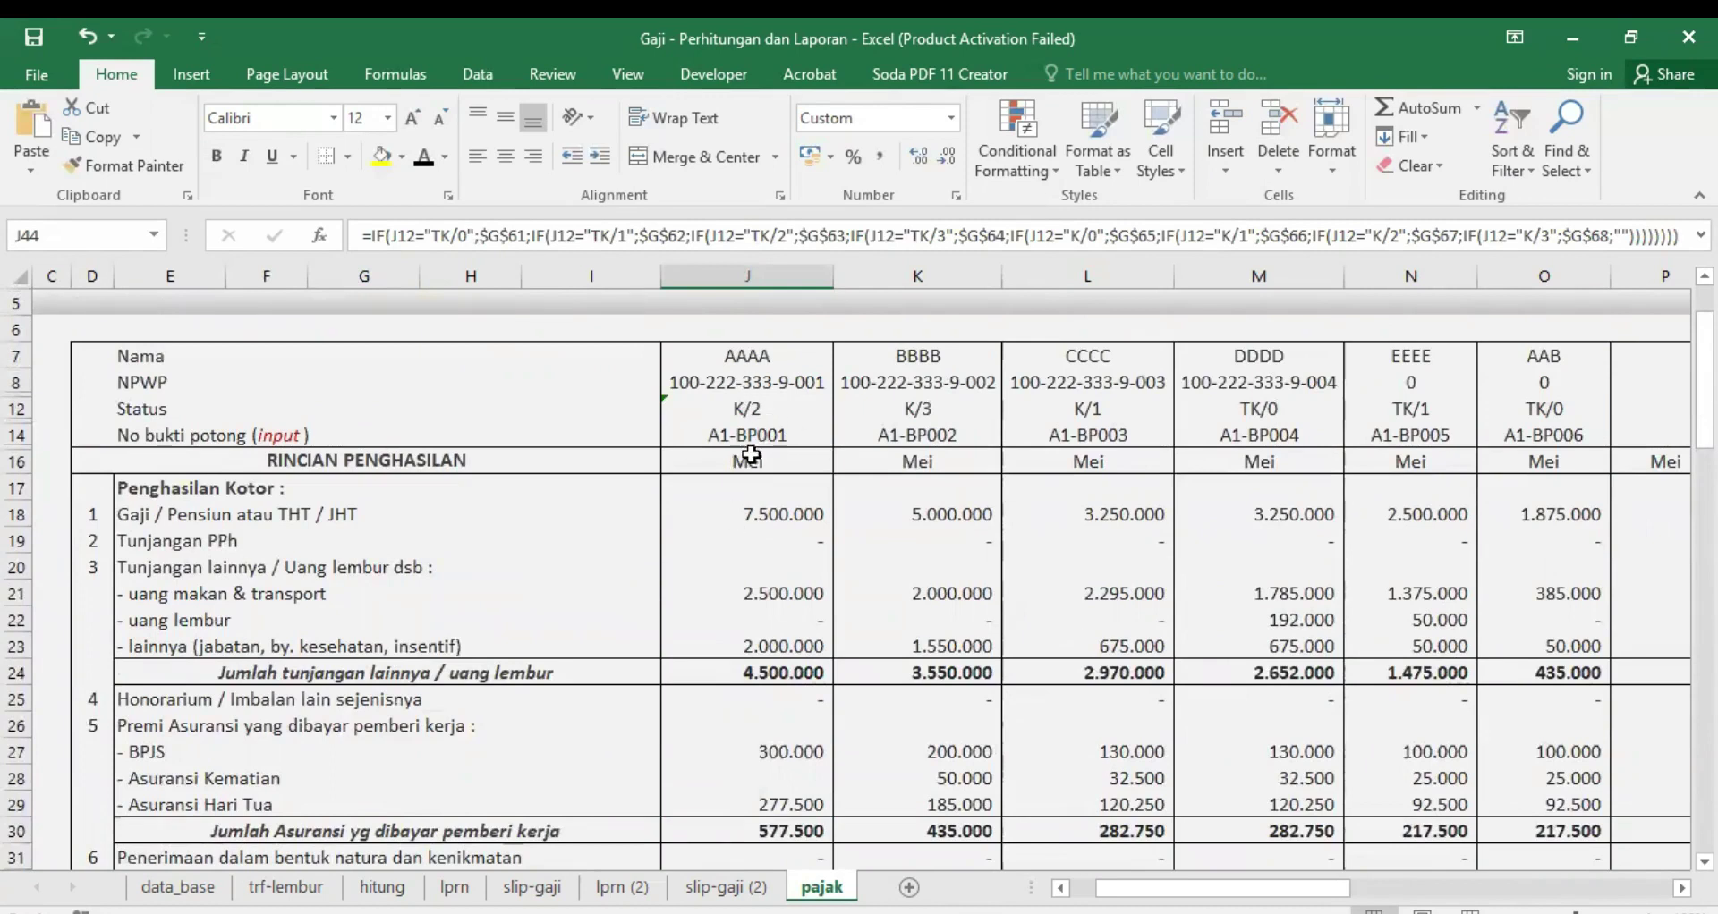
left_click(750, 409)
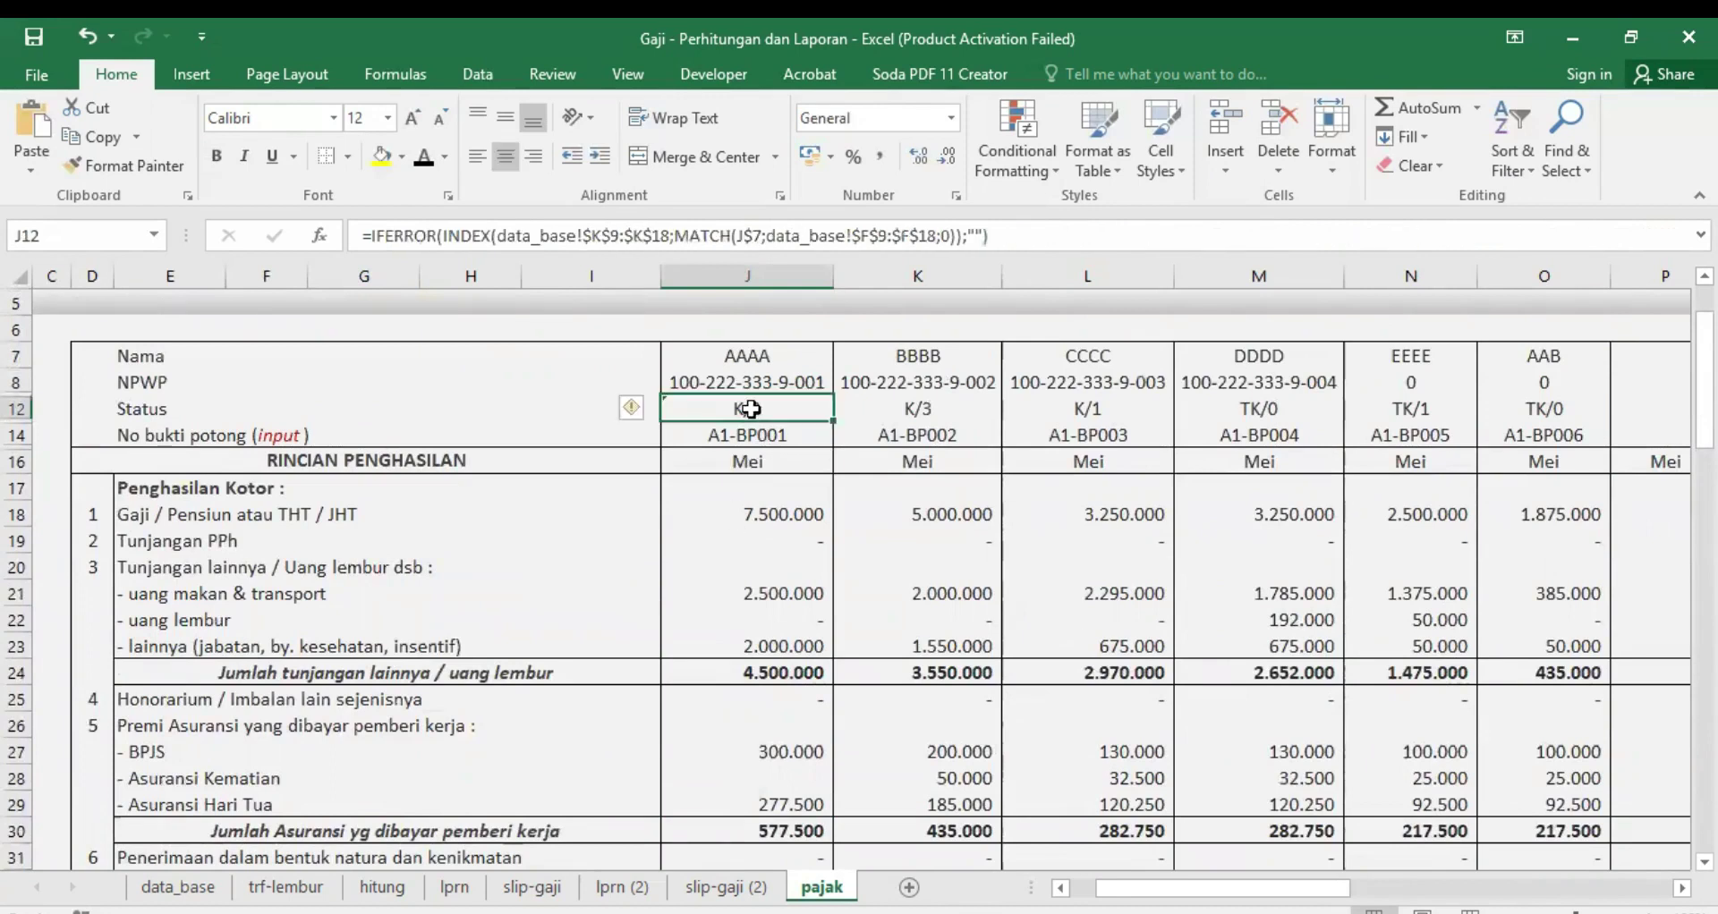
scroll(787, 588, "down", 5)
scroll(788, 588, "down", 3)
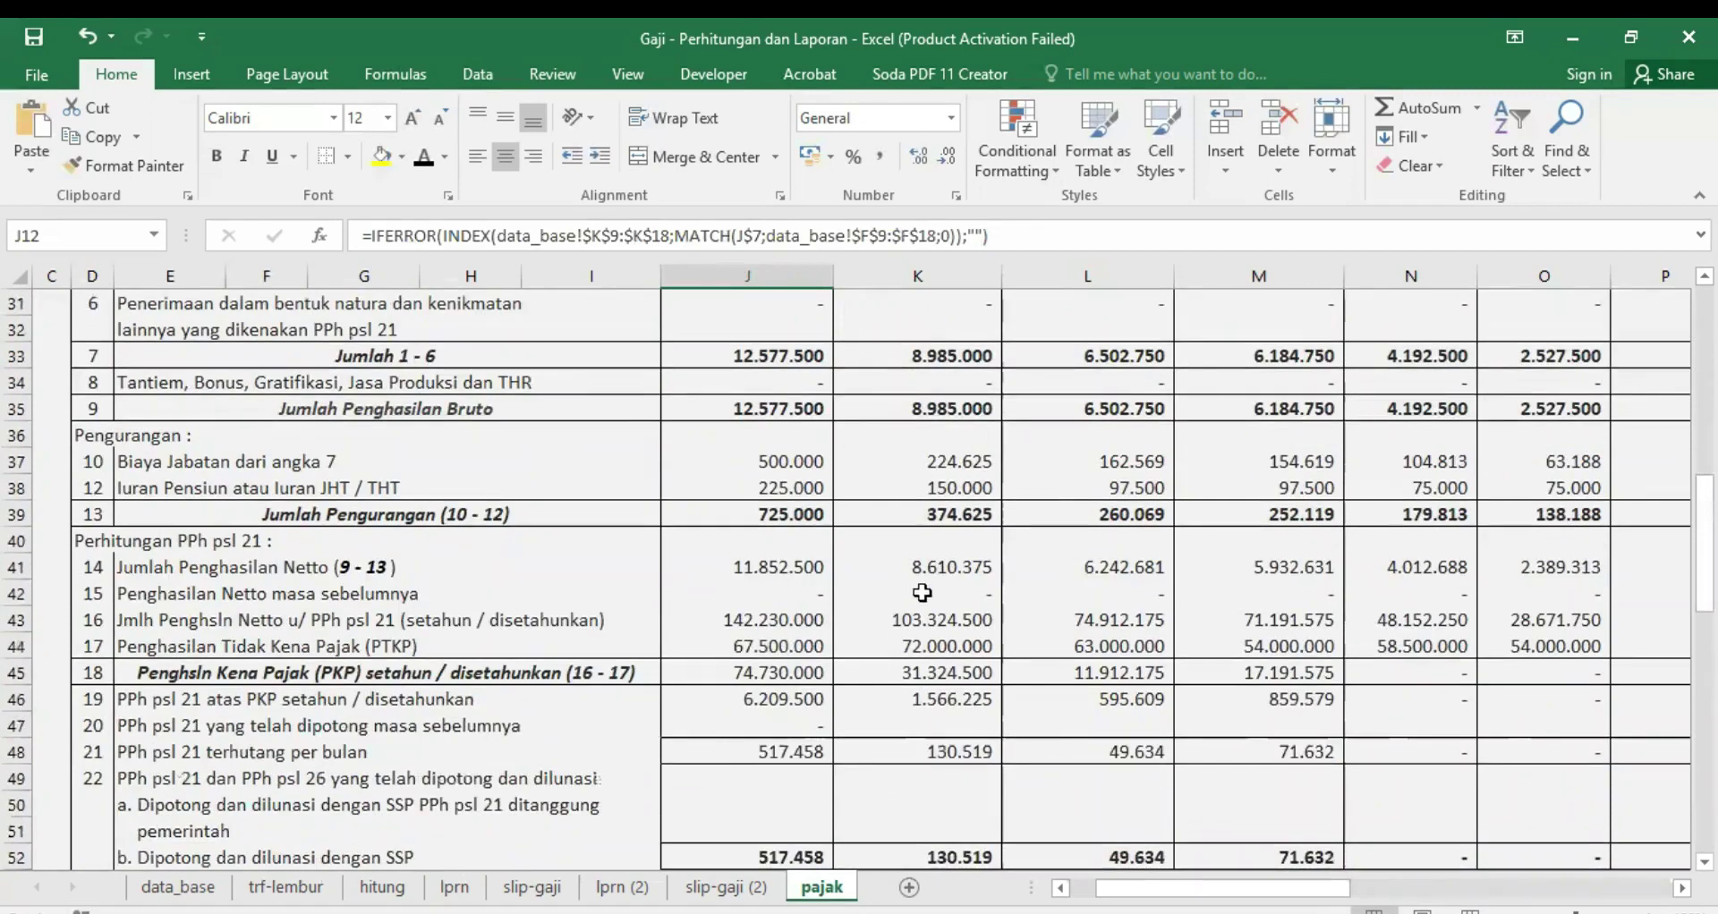
scroll(788, 587, "down", 3)
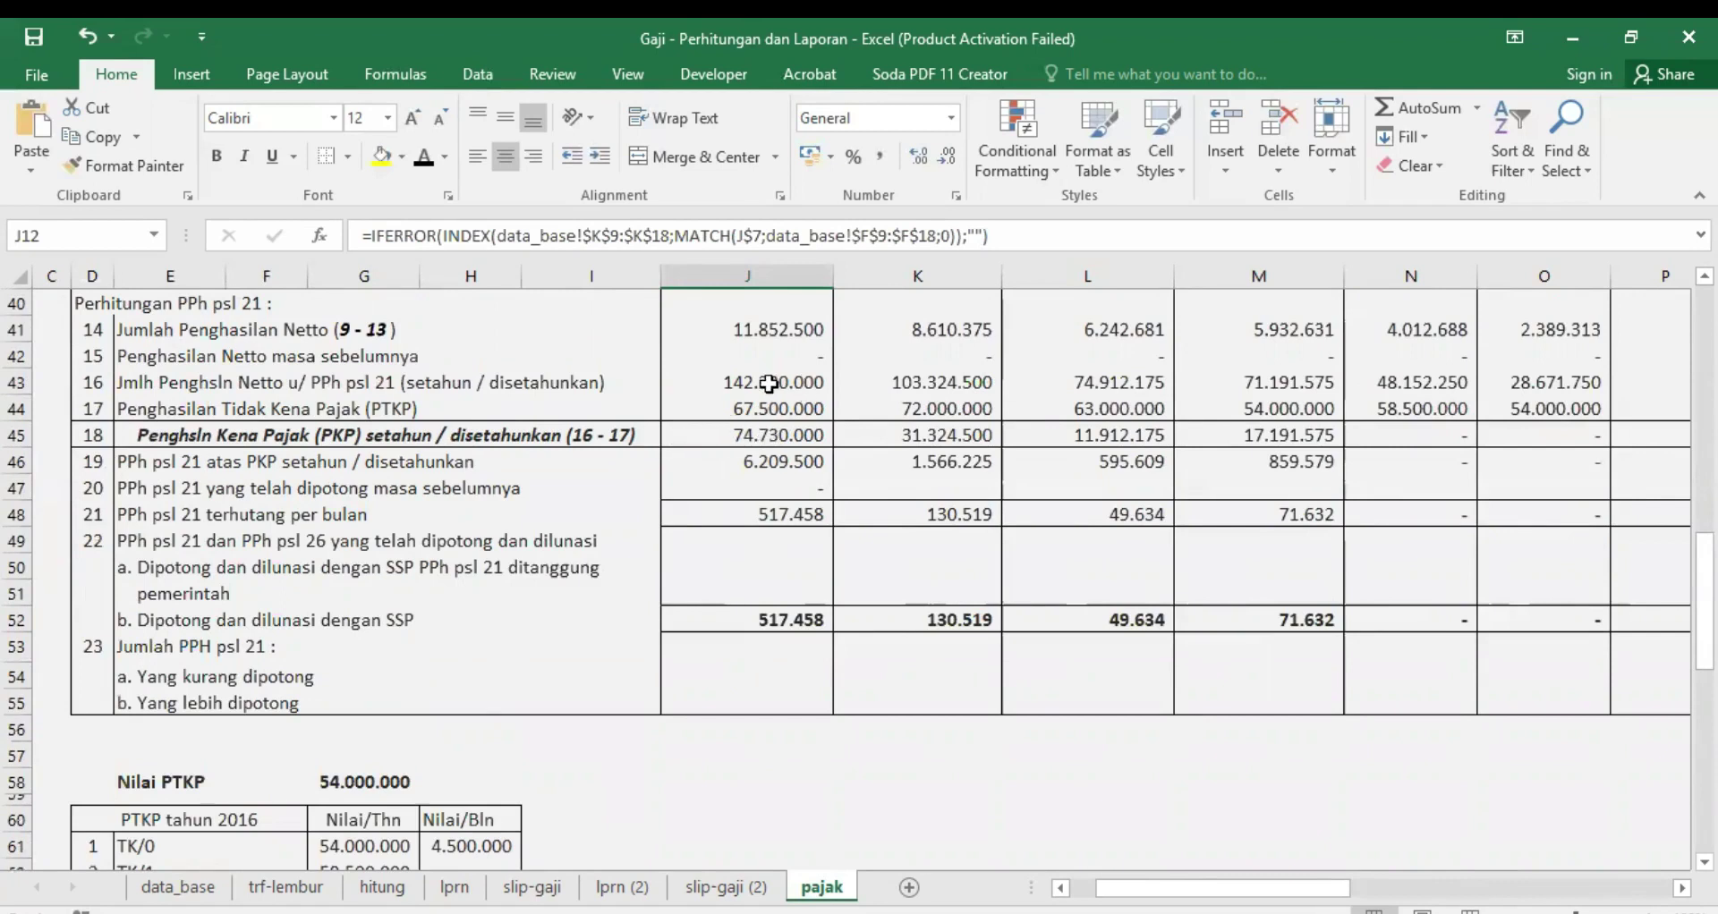
scroll(796, 347, "up", 1)
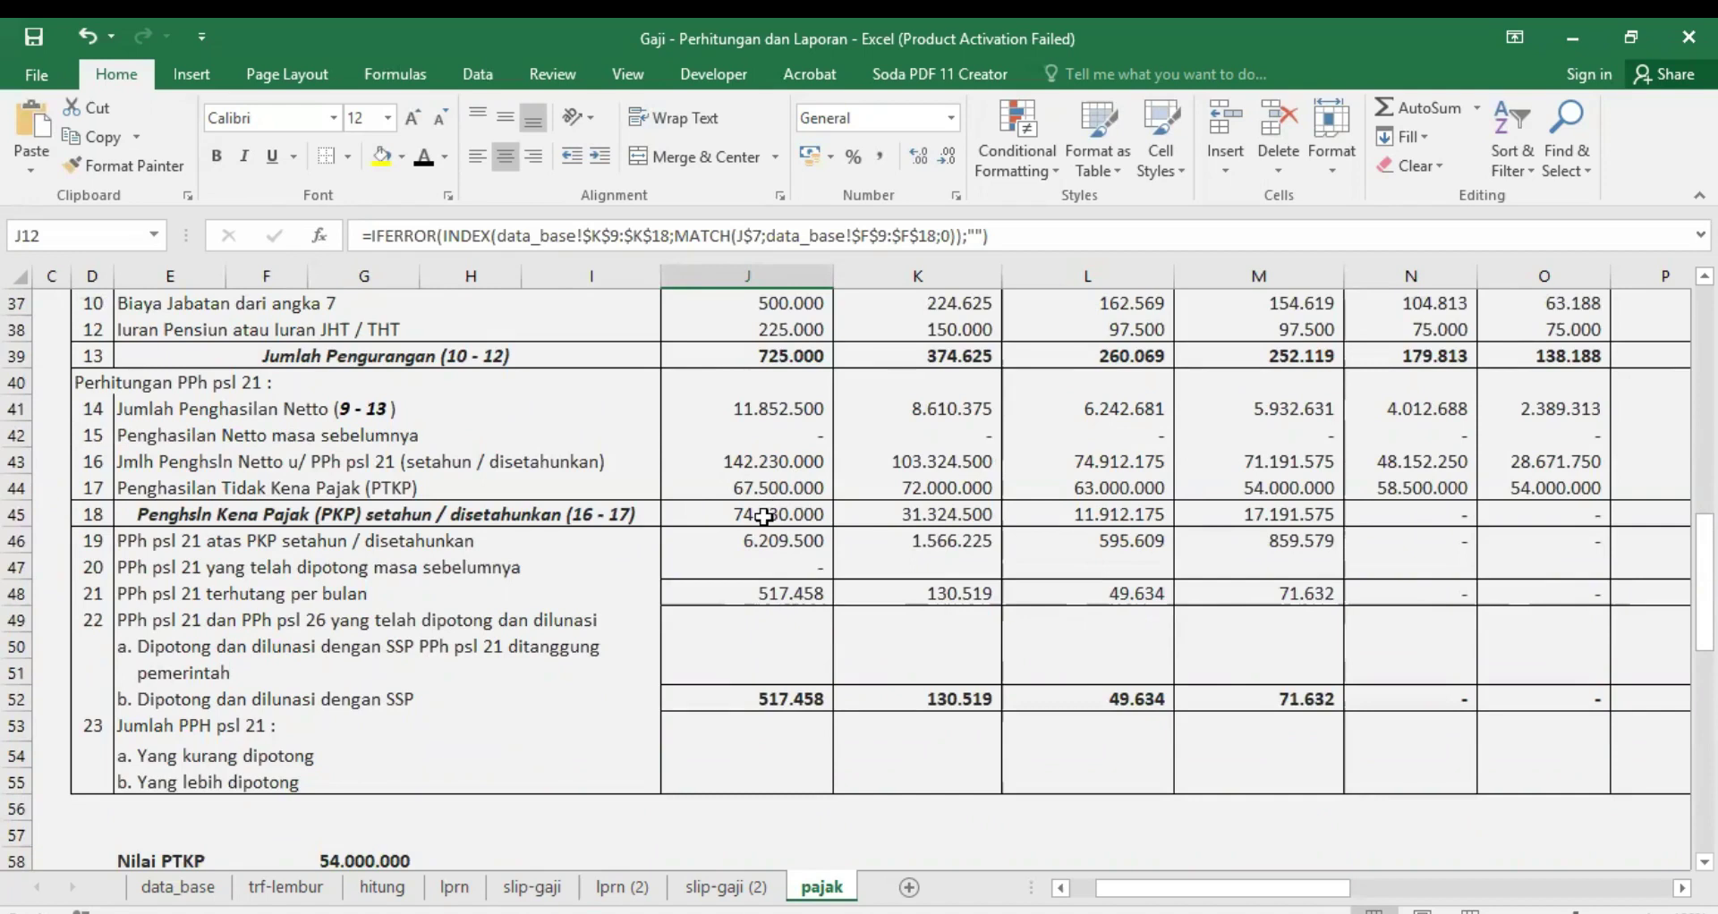
left_click(763, 517)
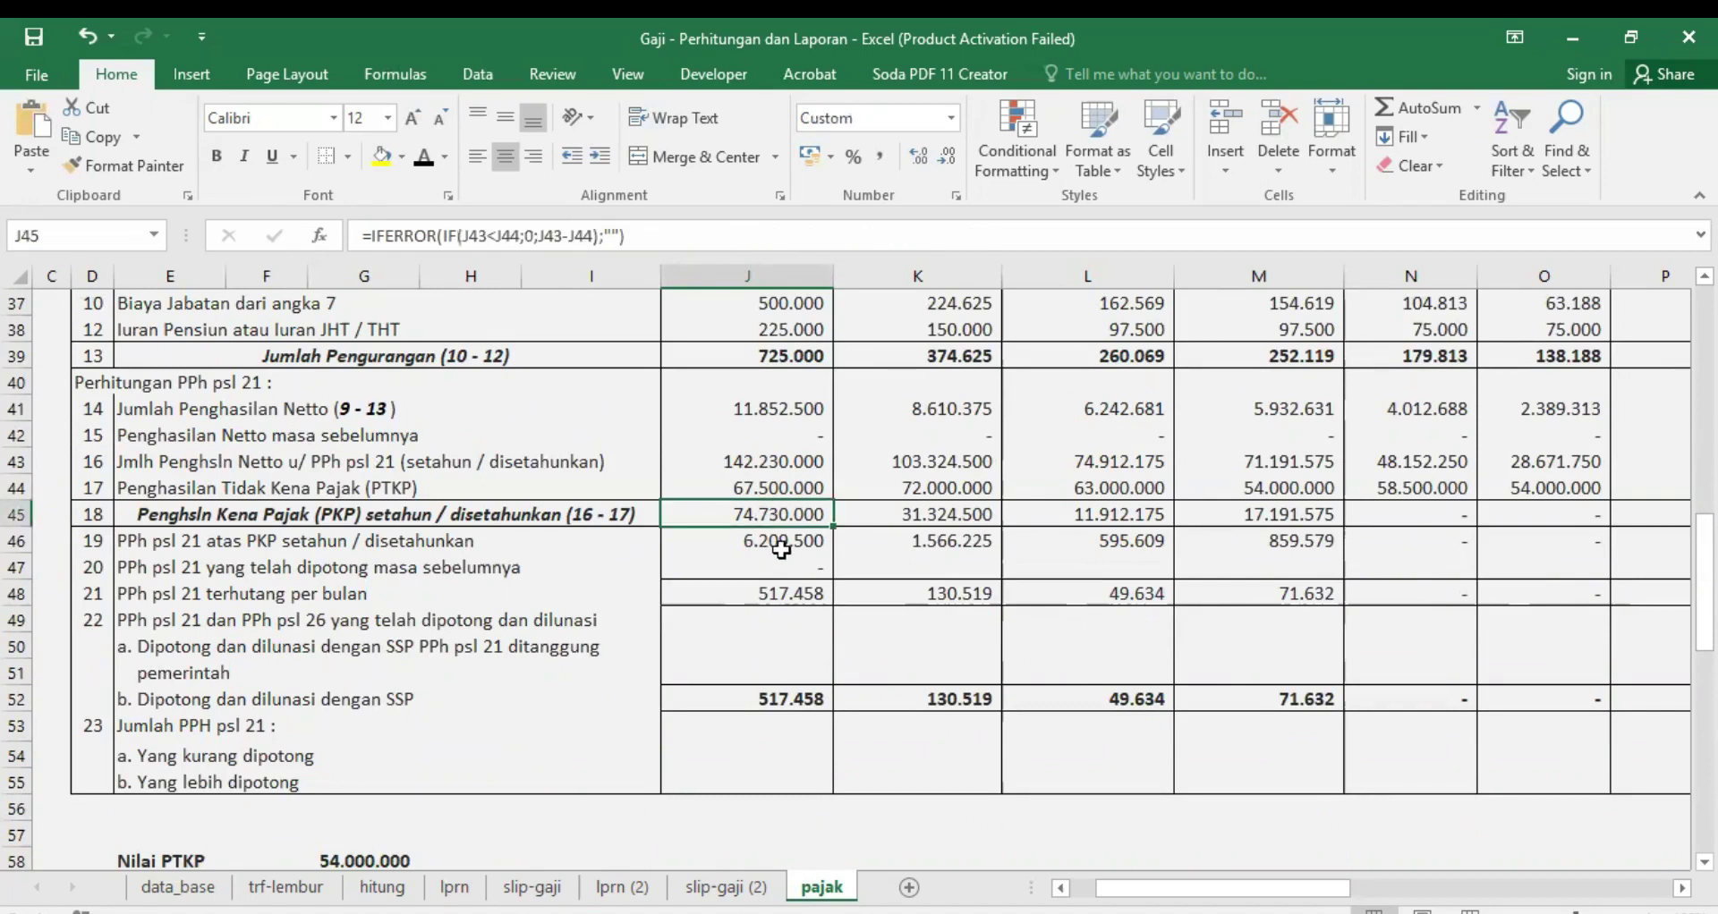
left_click(750, 537)
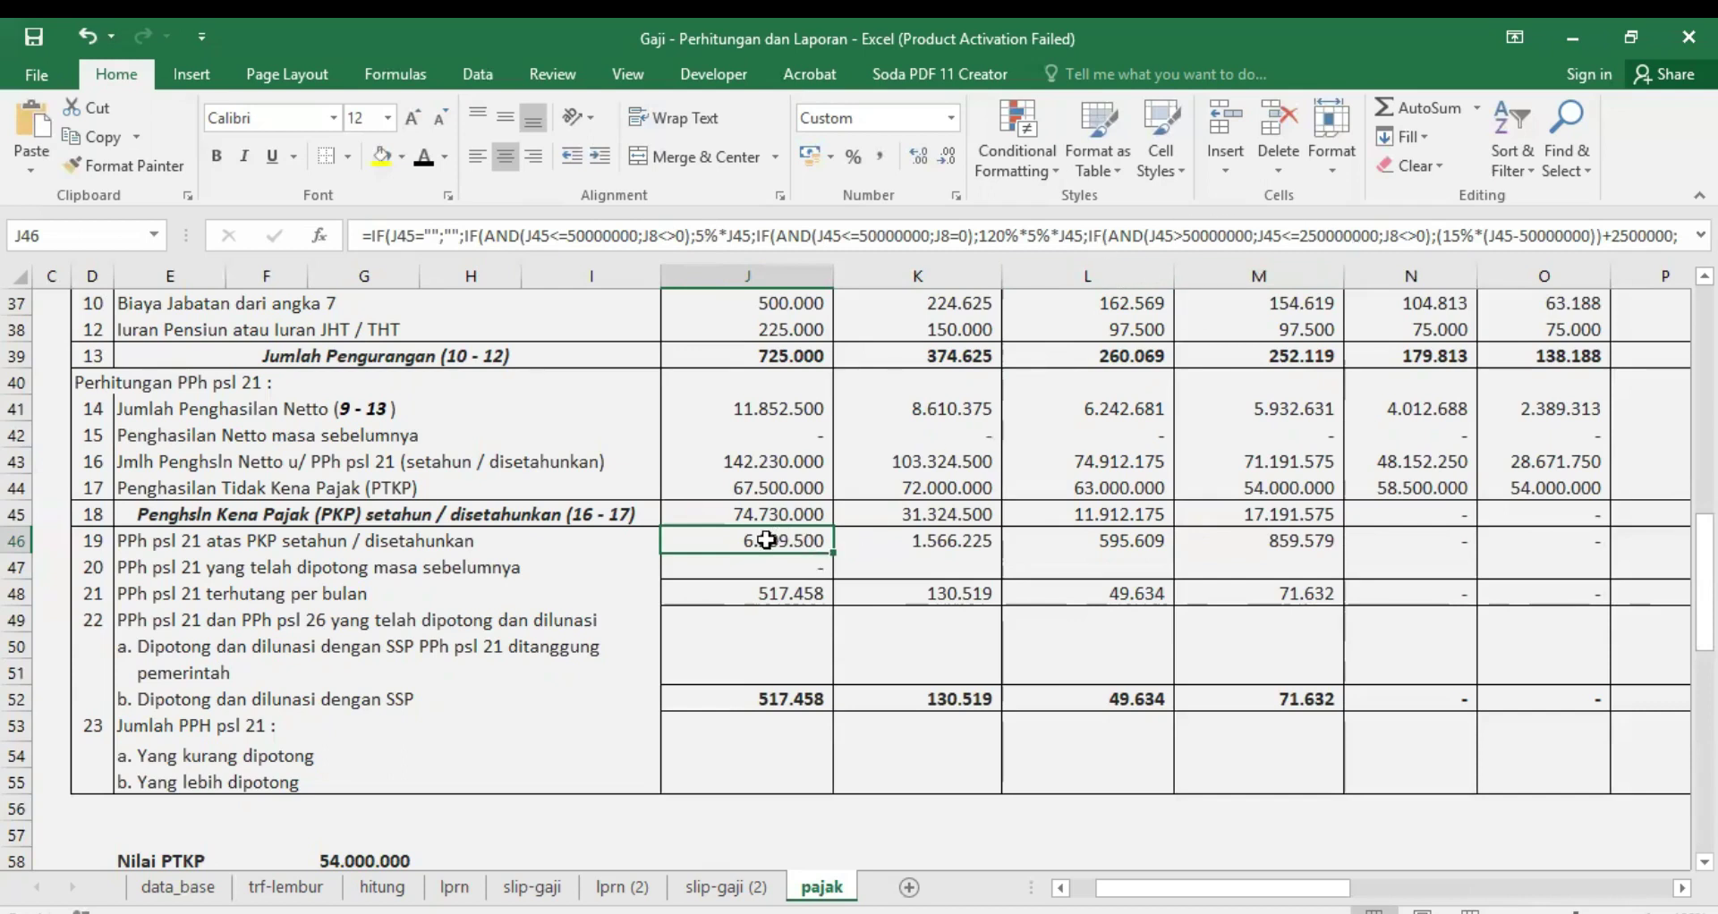
left_click(1657, 237)
left_click(1656, 236)
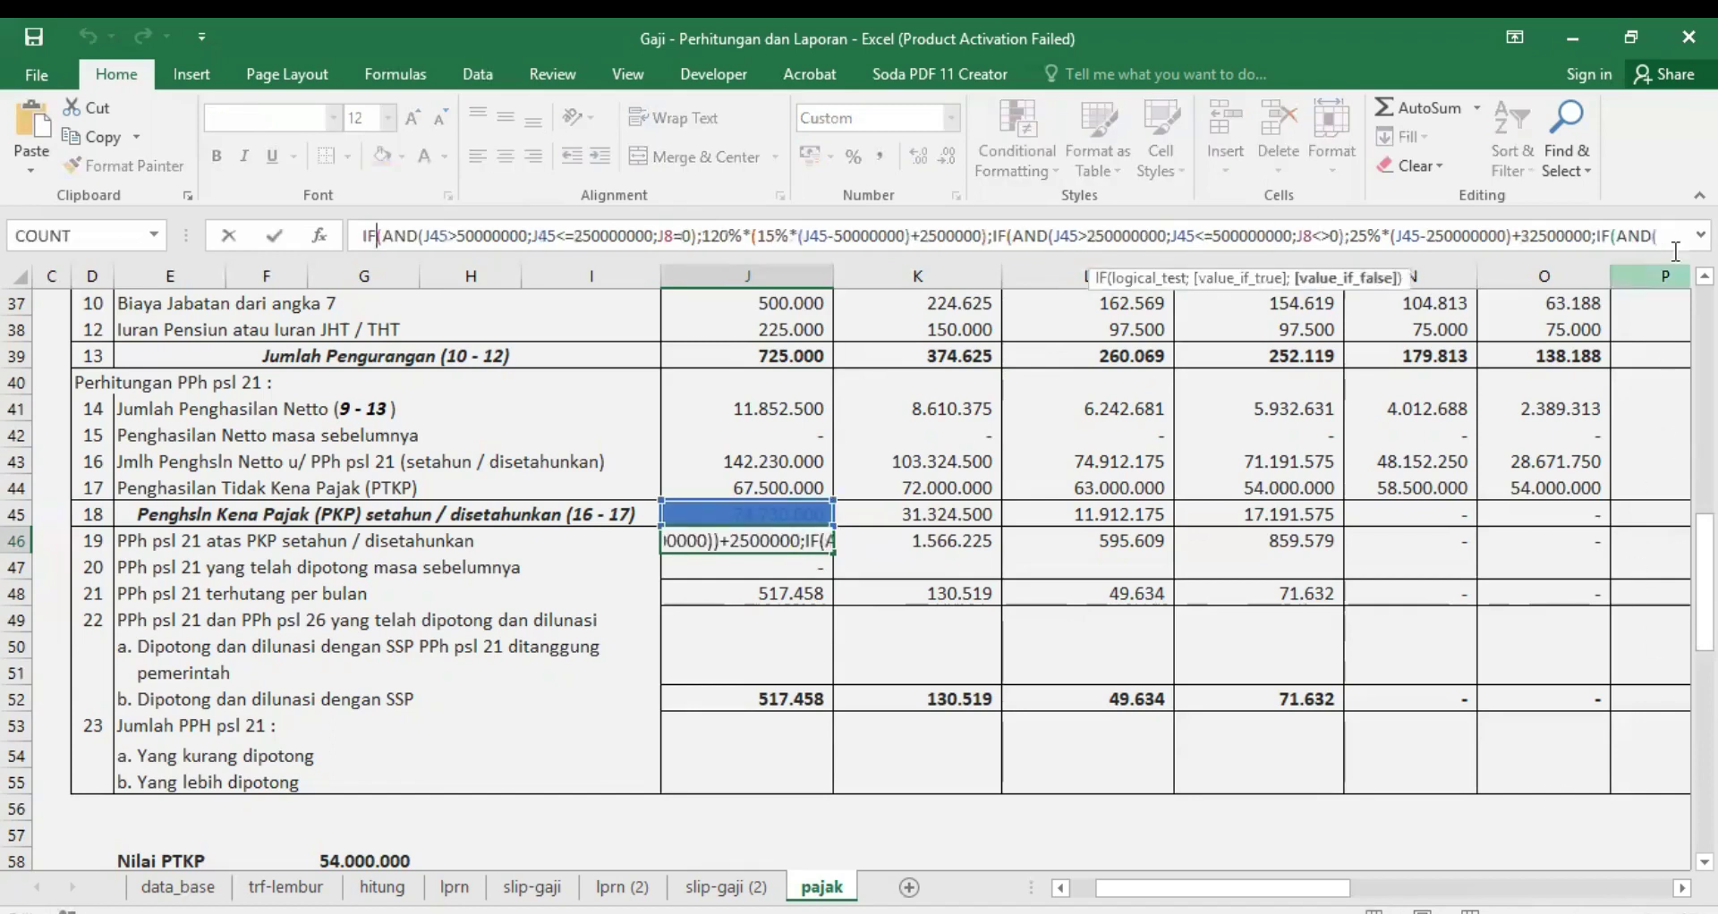
left_click(1679, 239)
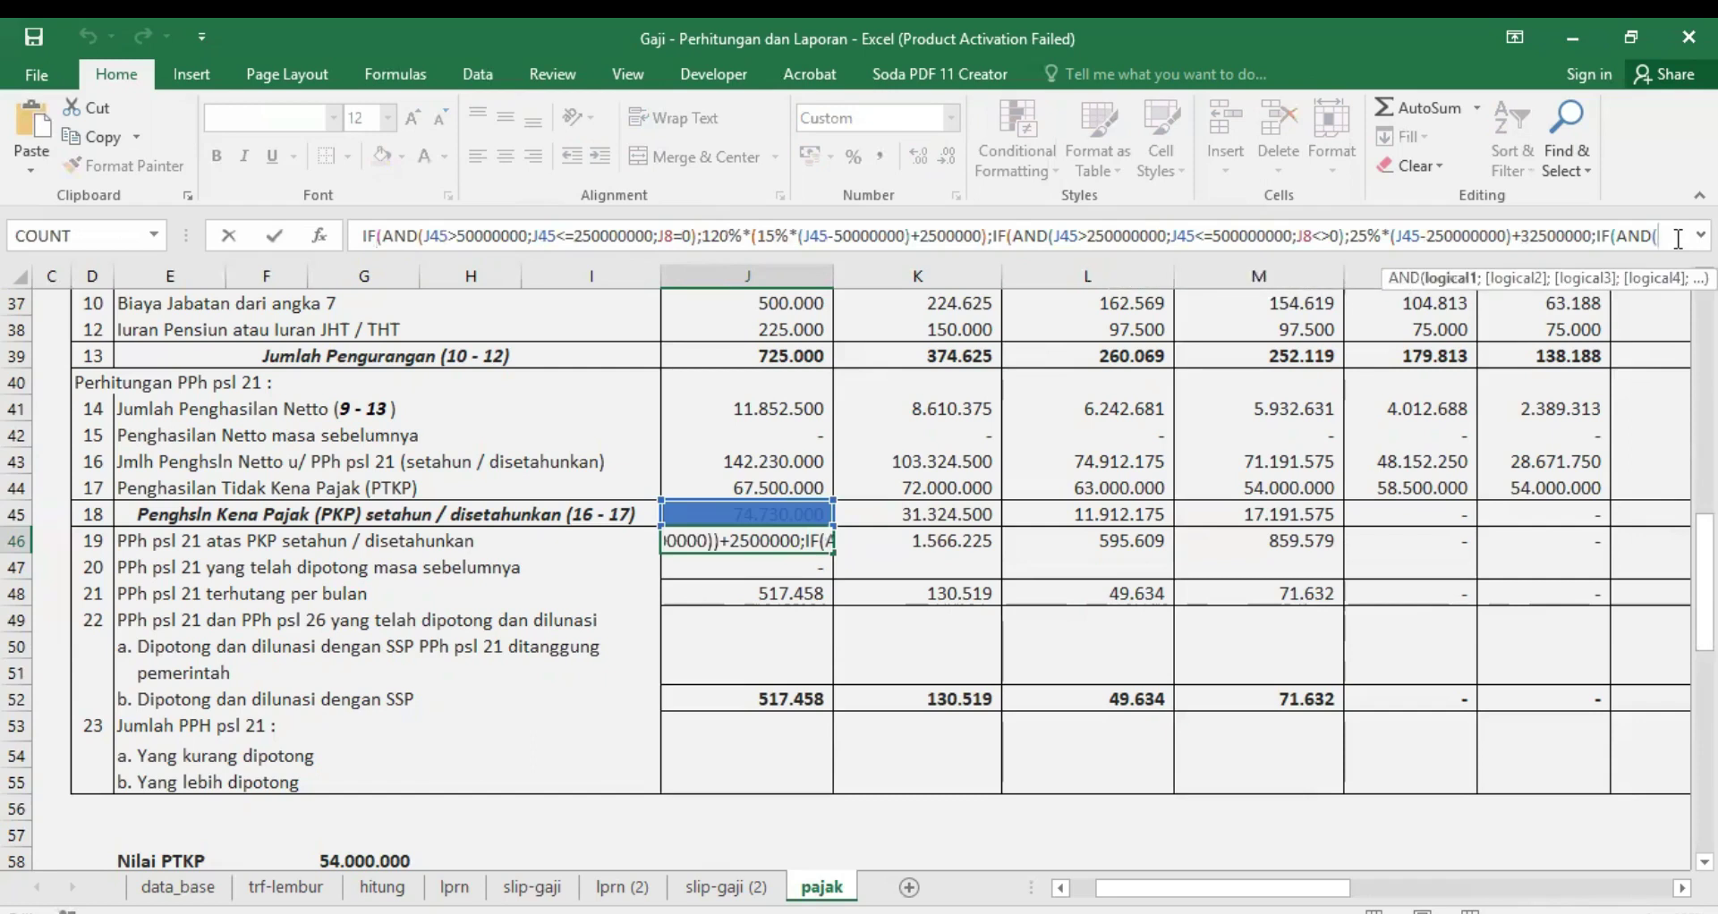
left_click(1678, 239)
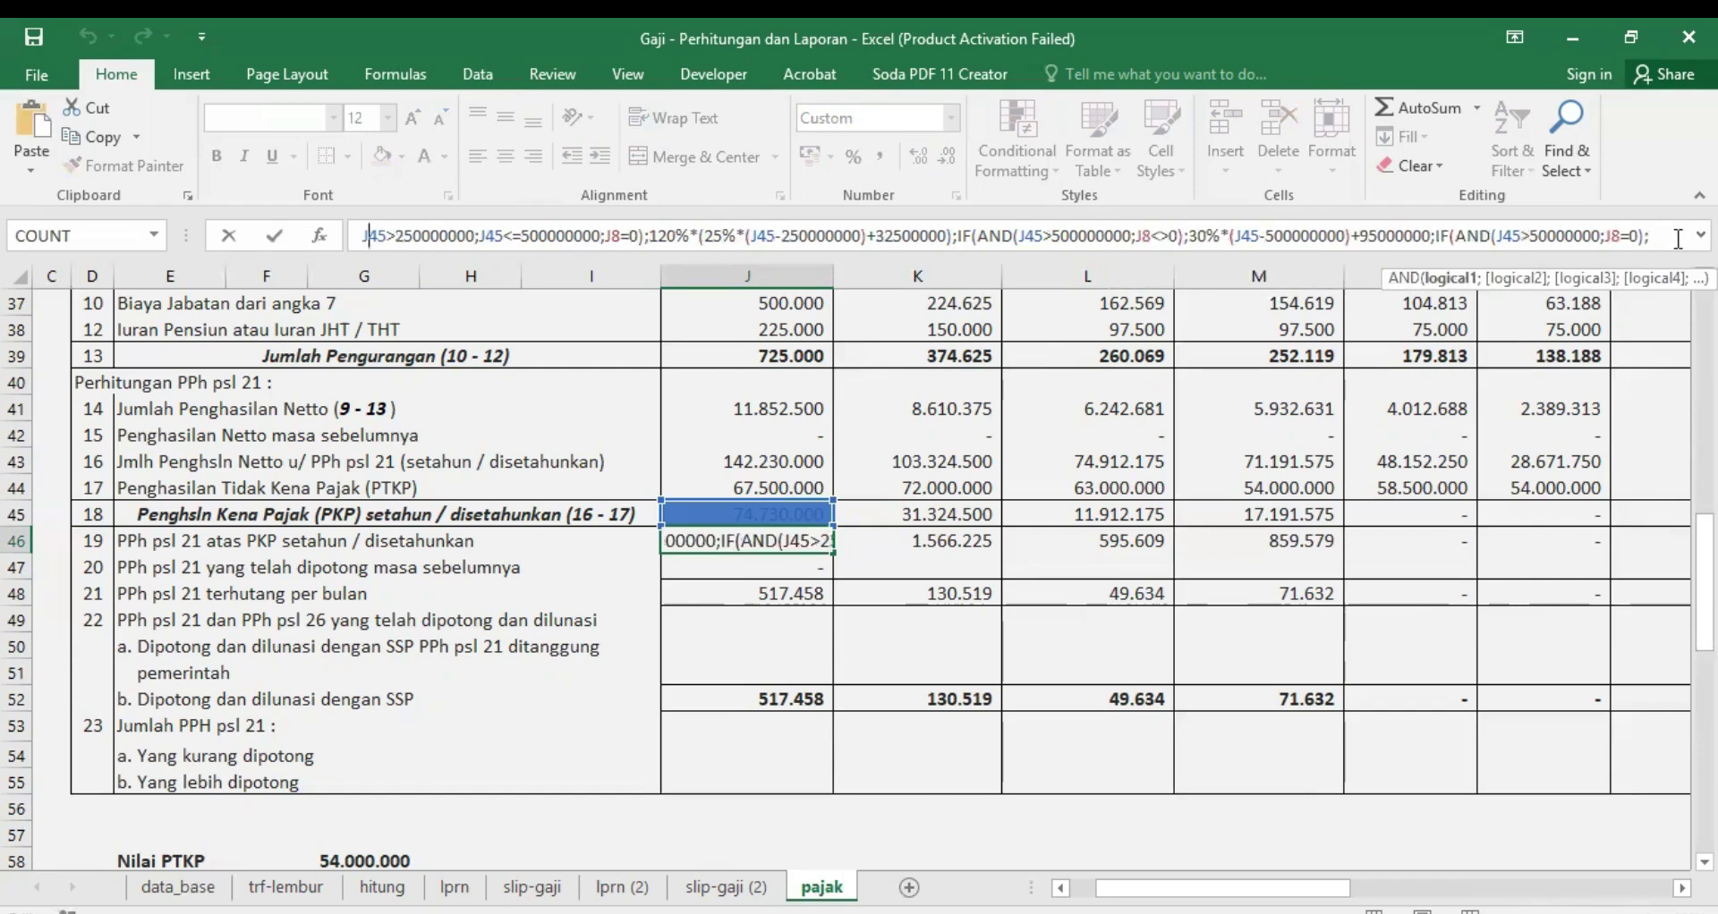
left_click(1670, 239)
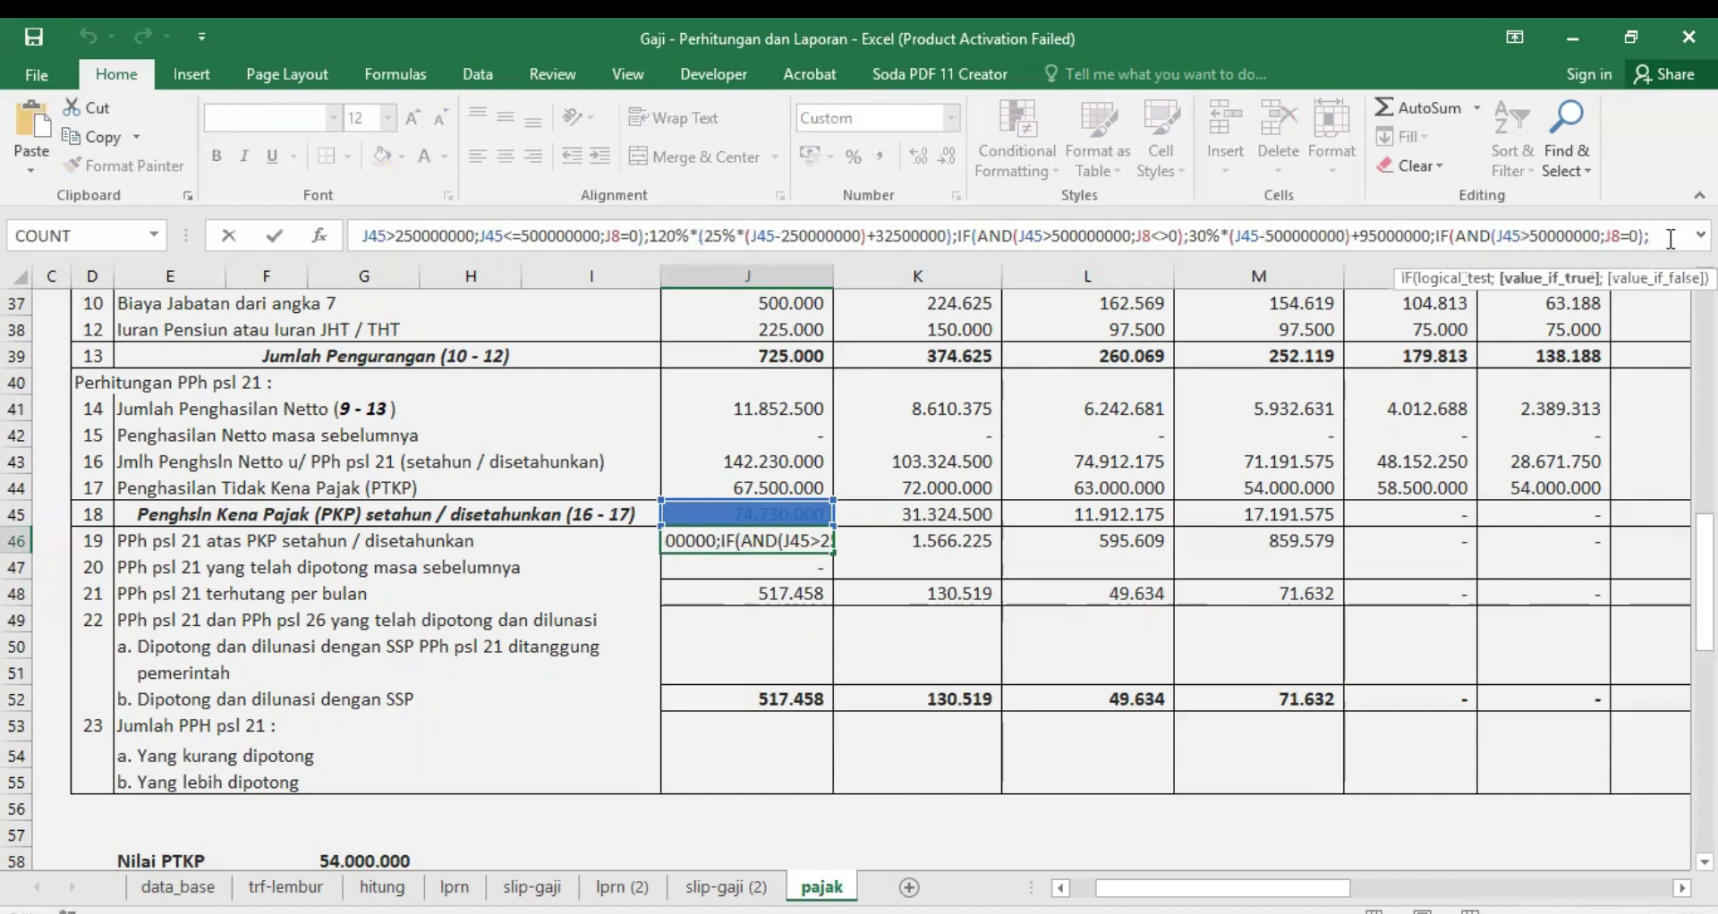
left_click(1669, 239)
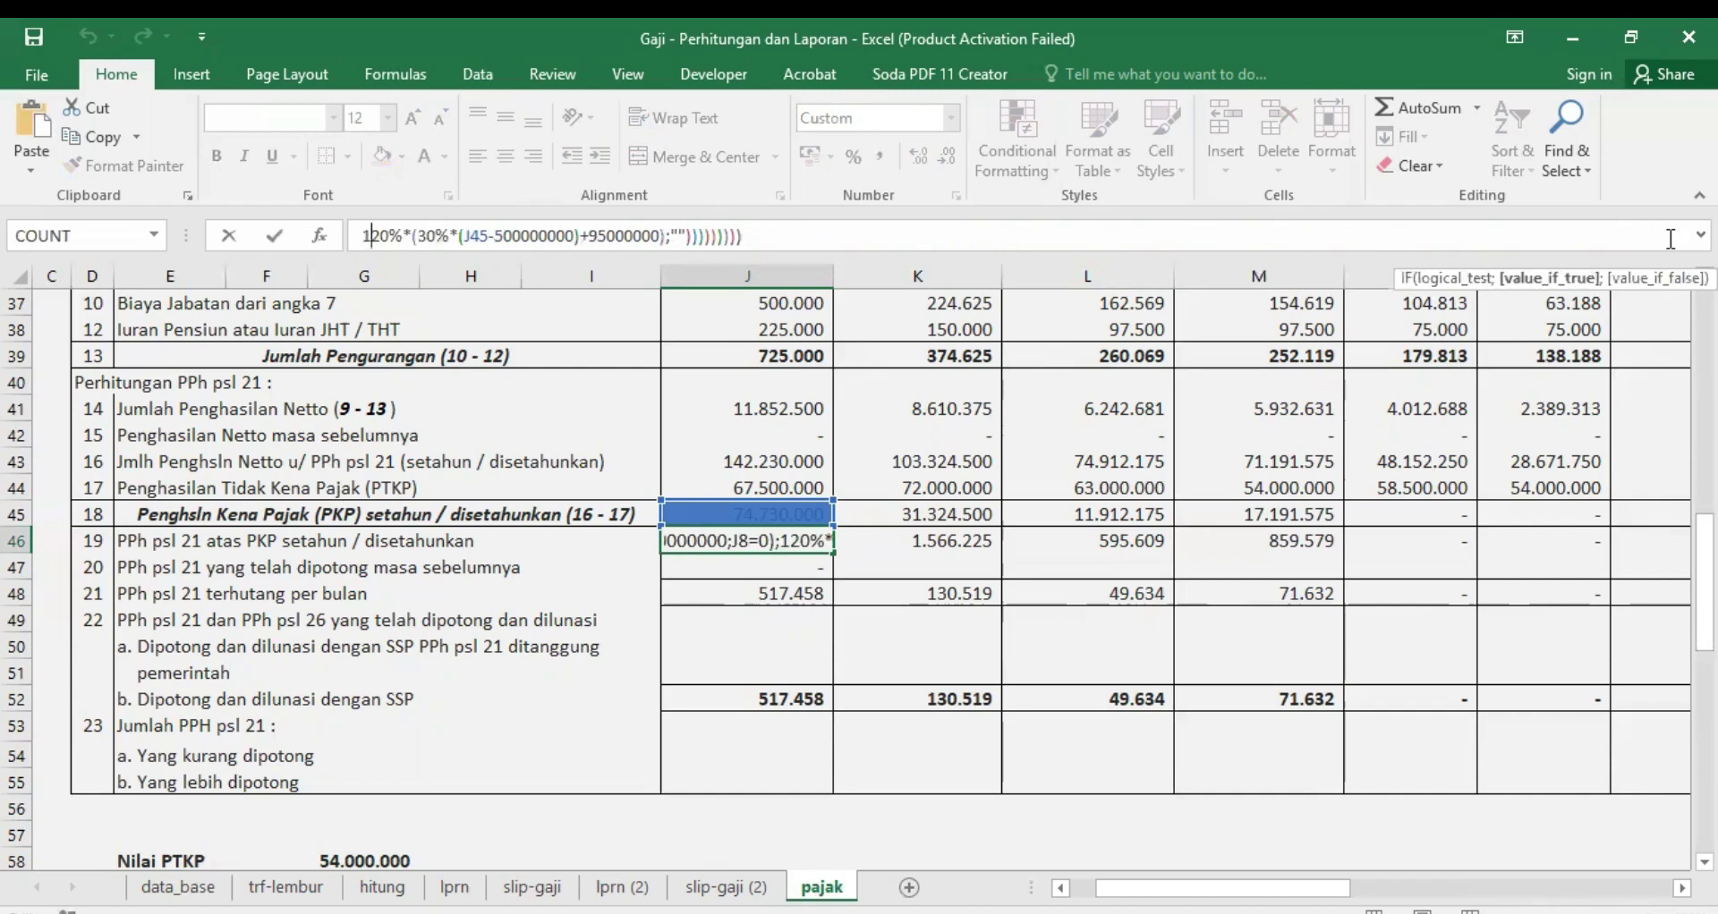
key("Left")
key("Left")
key("Left")
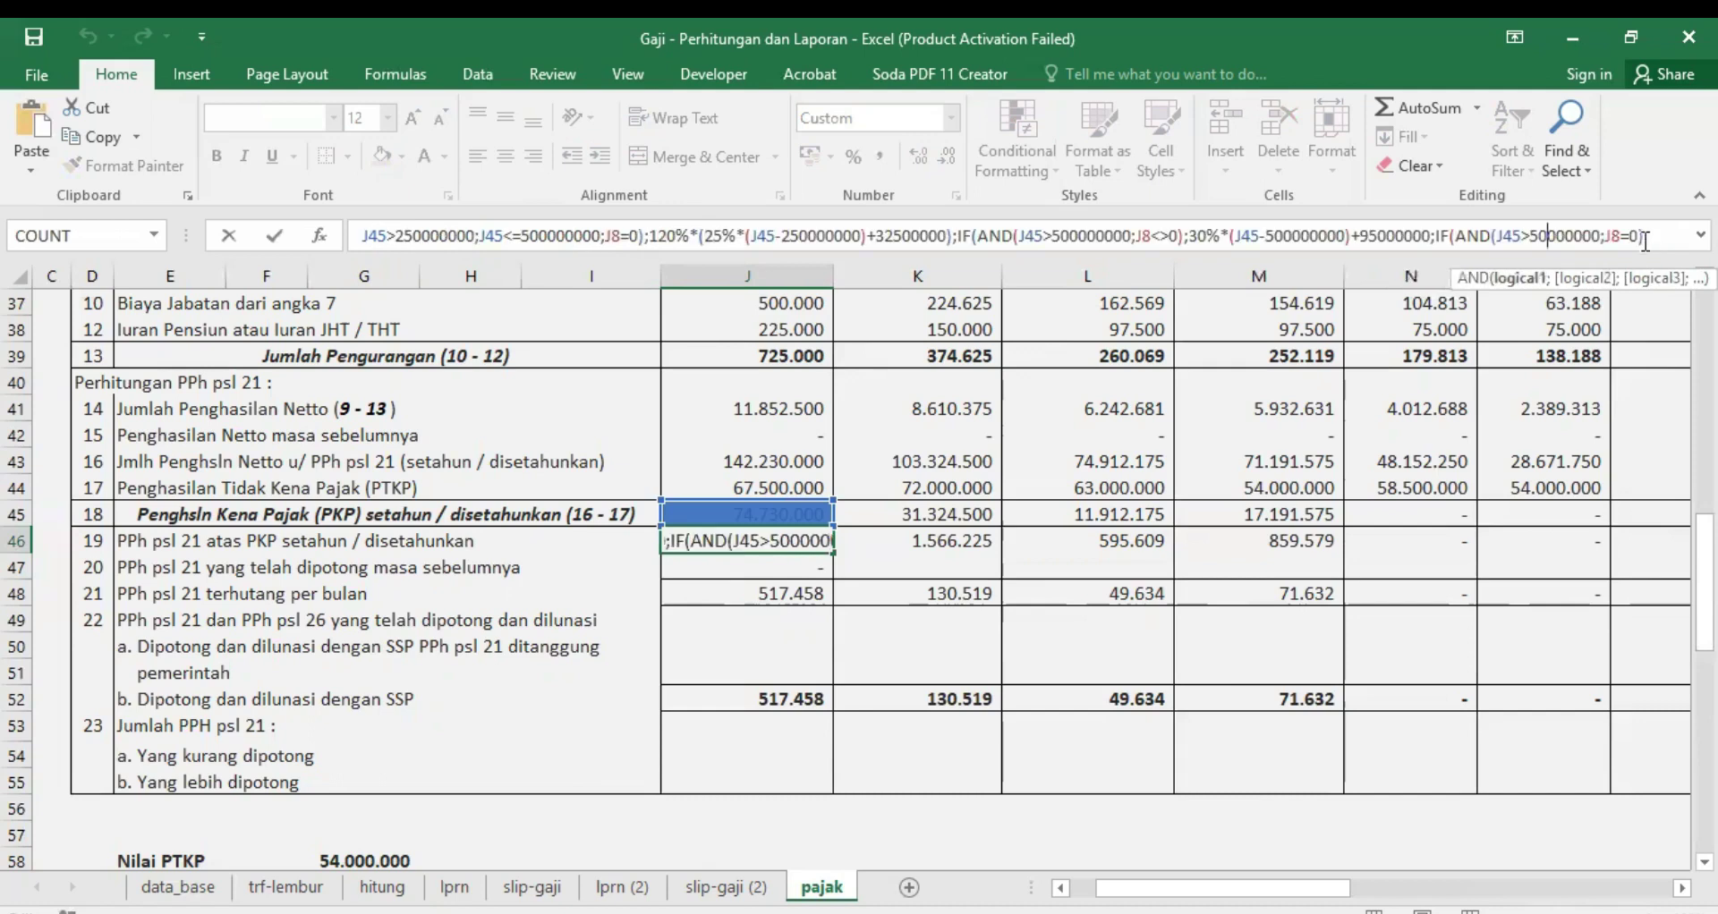
key("ctrl+Return")
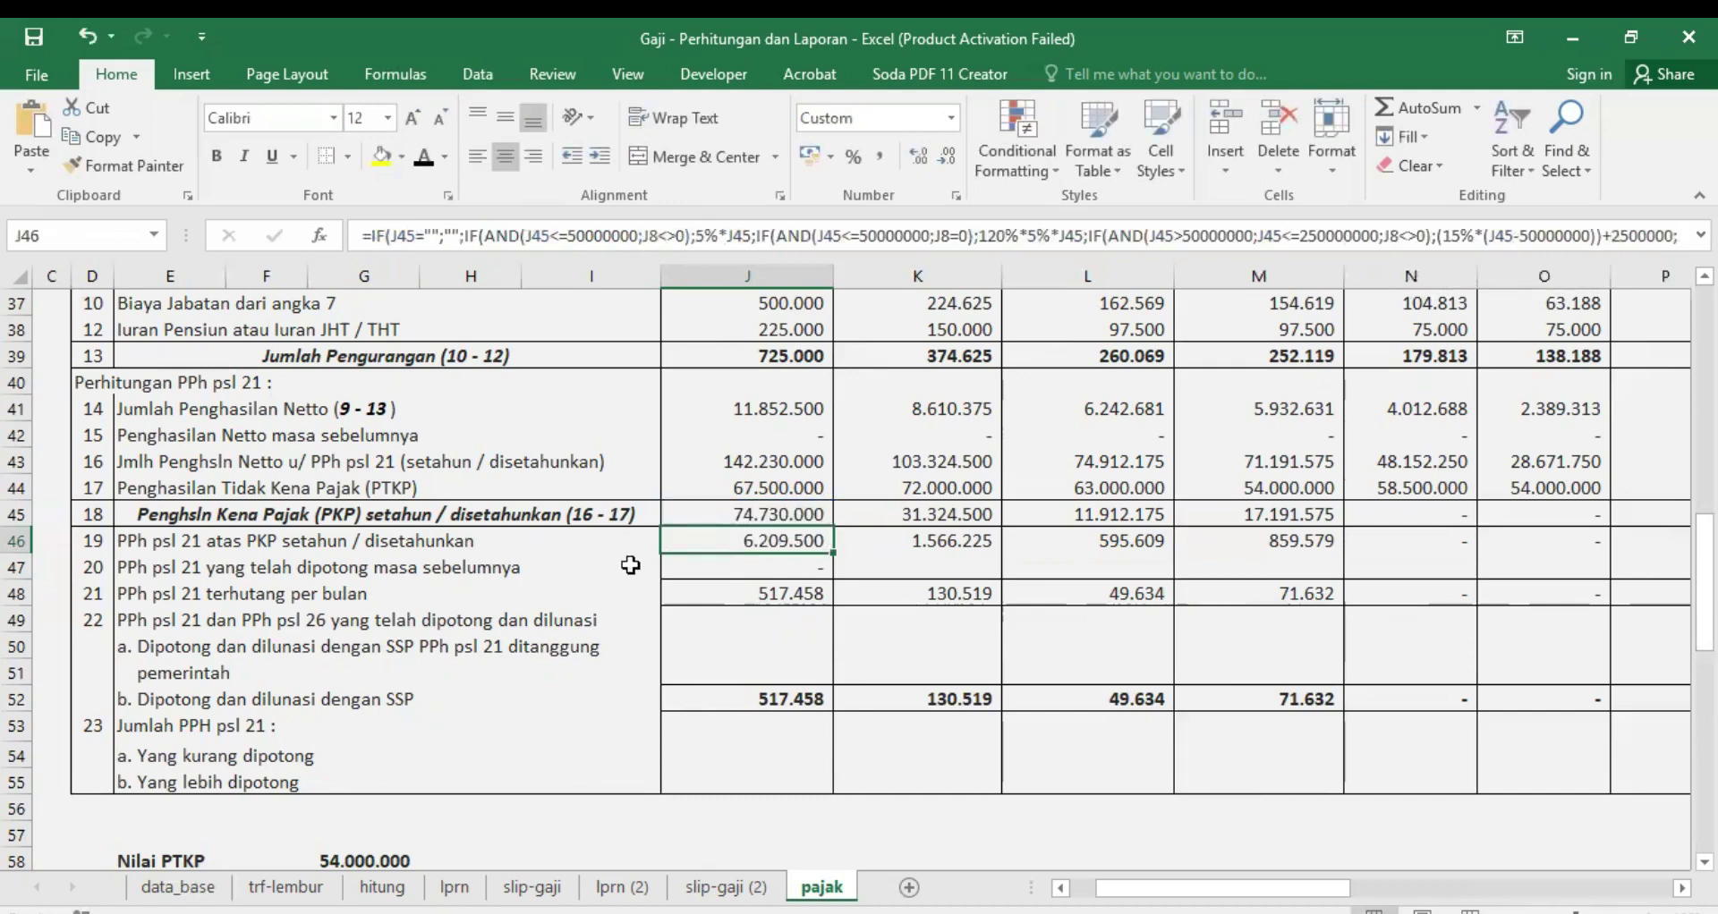
left_click(761, 580)
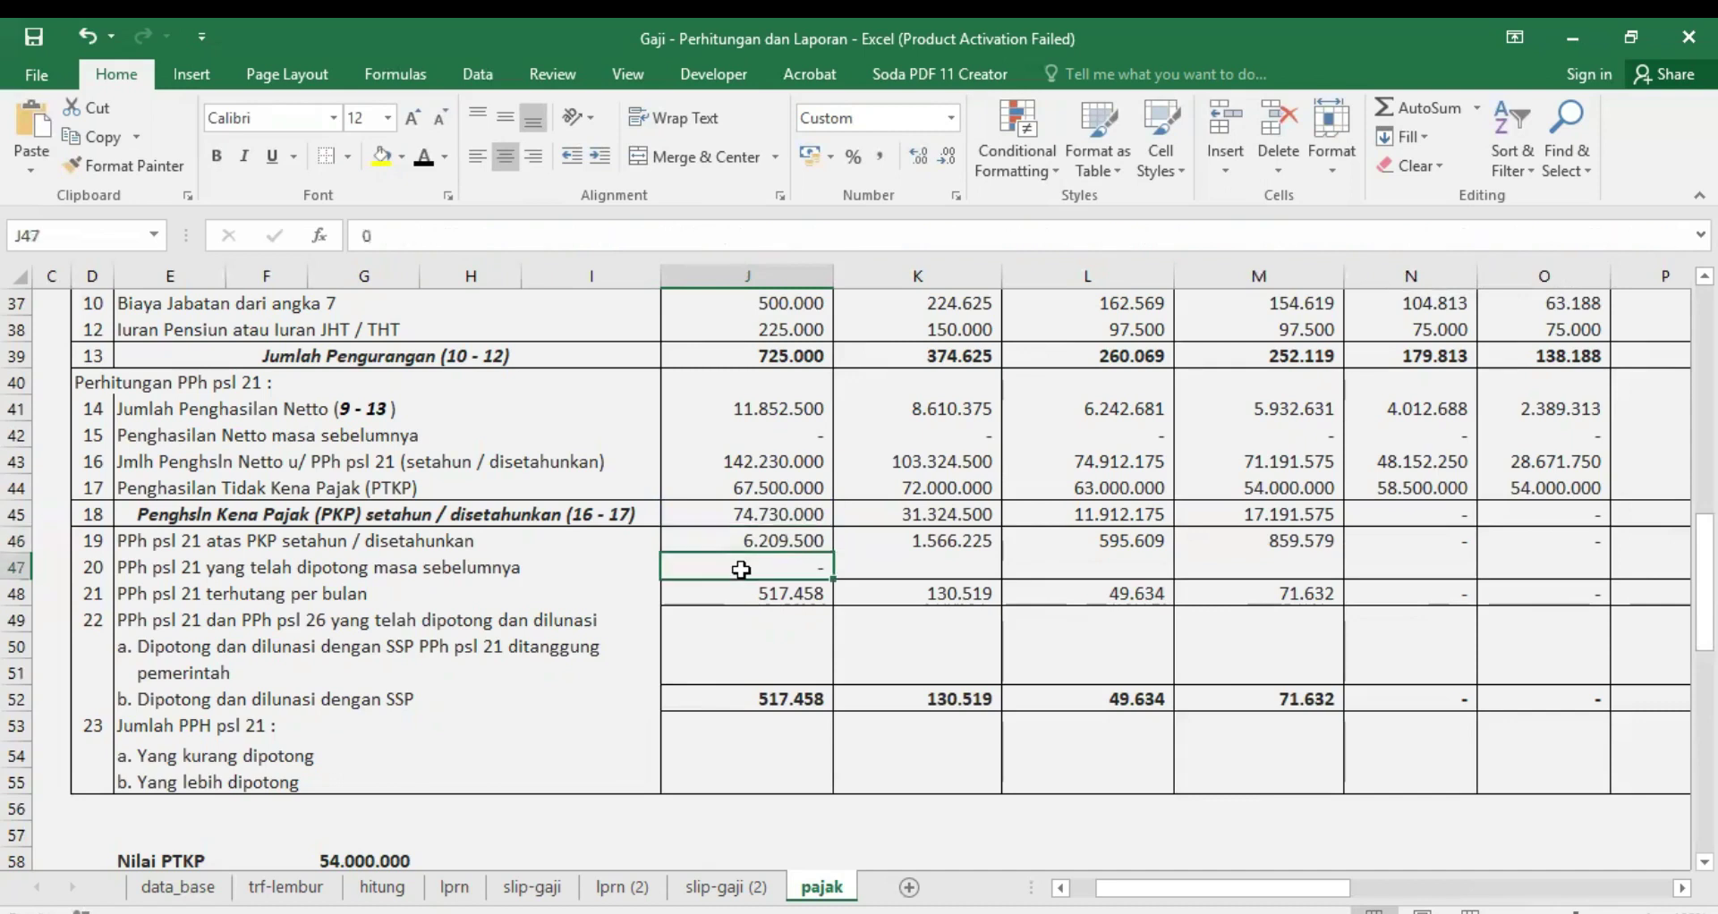
left_click(799, 542)
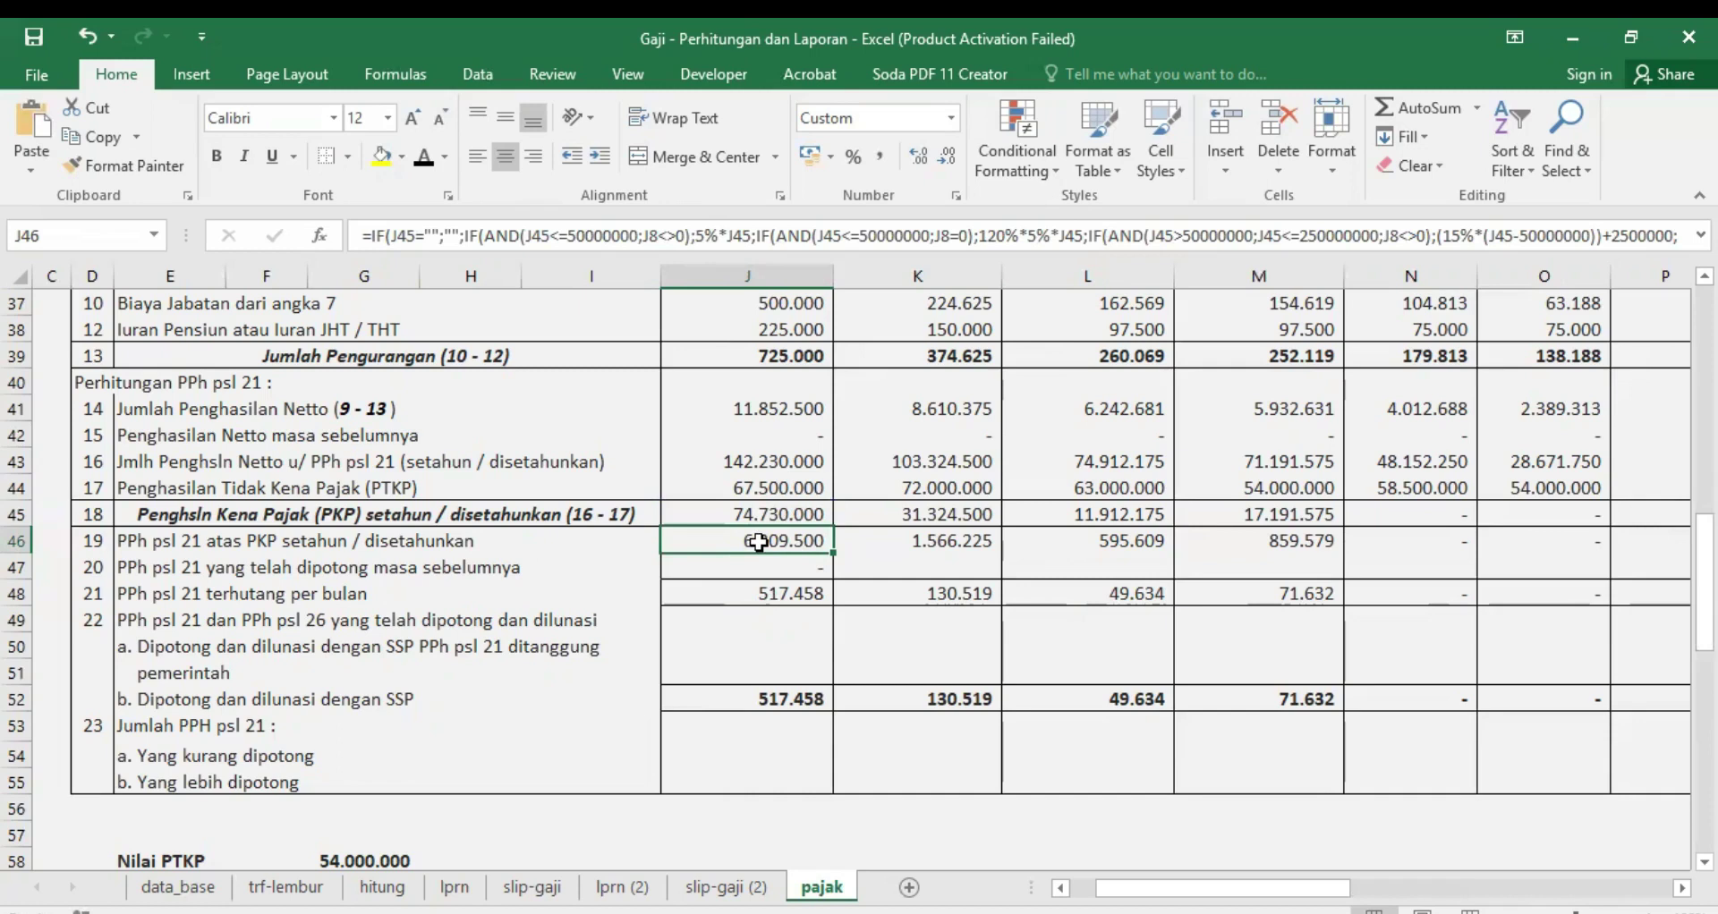
left_click(789, 593)
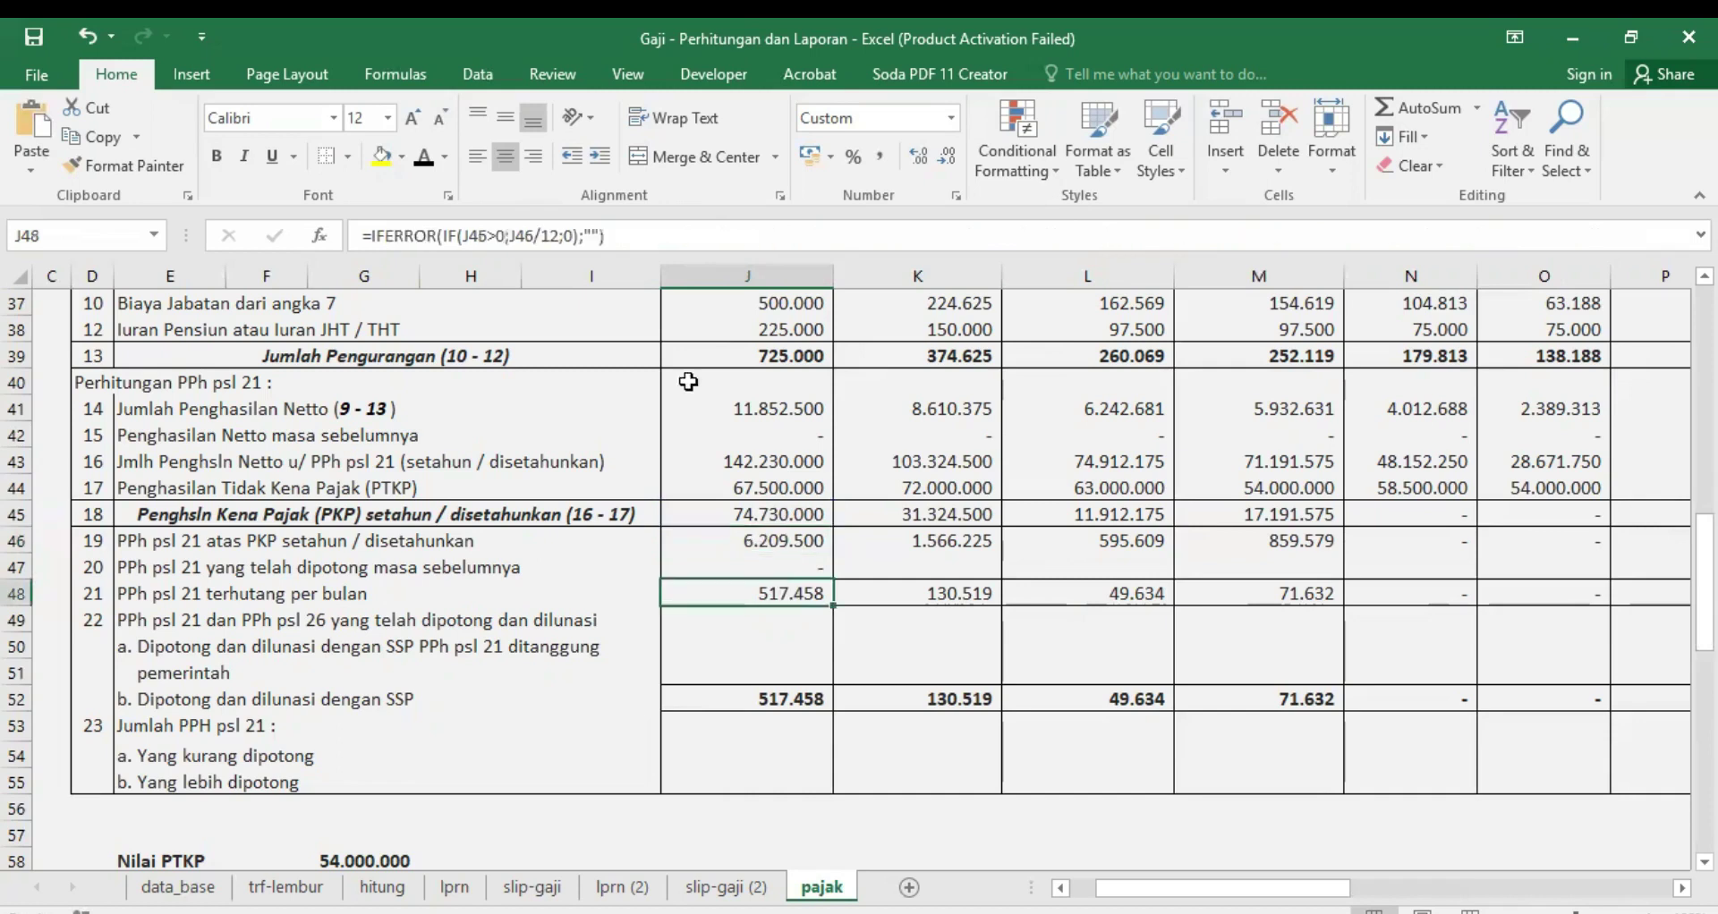
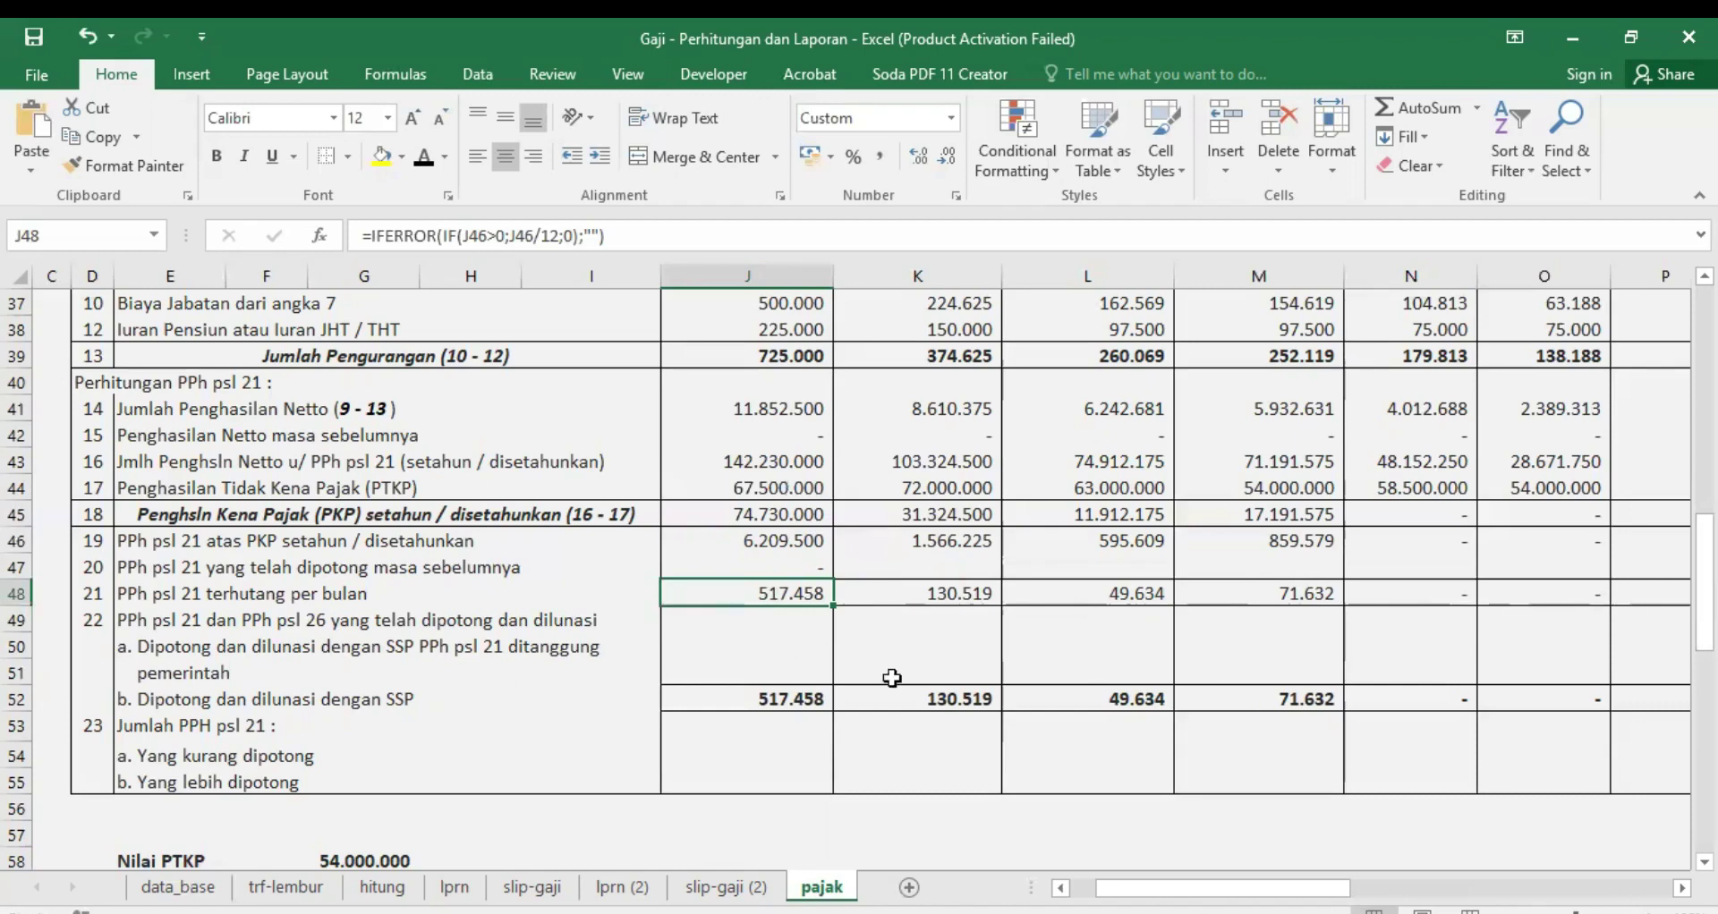
Step: Review the monthly tax in row 48 of the pajak sheet, then return to the lprn (2) report
scroll(890, 677, "up", 4)
scroll(926, 583, "down", 4)
scroll(935, 546, "up", 4)
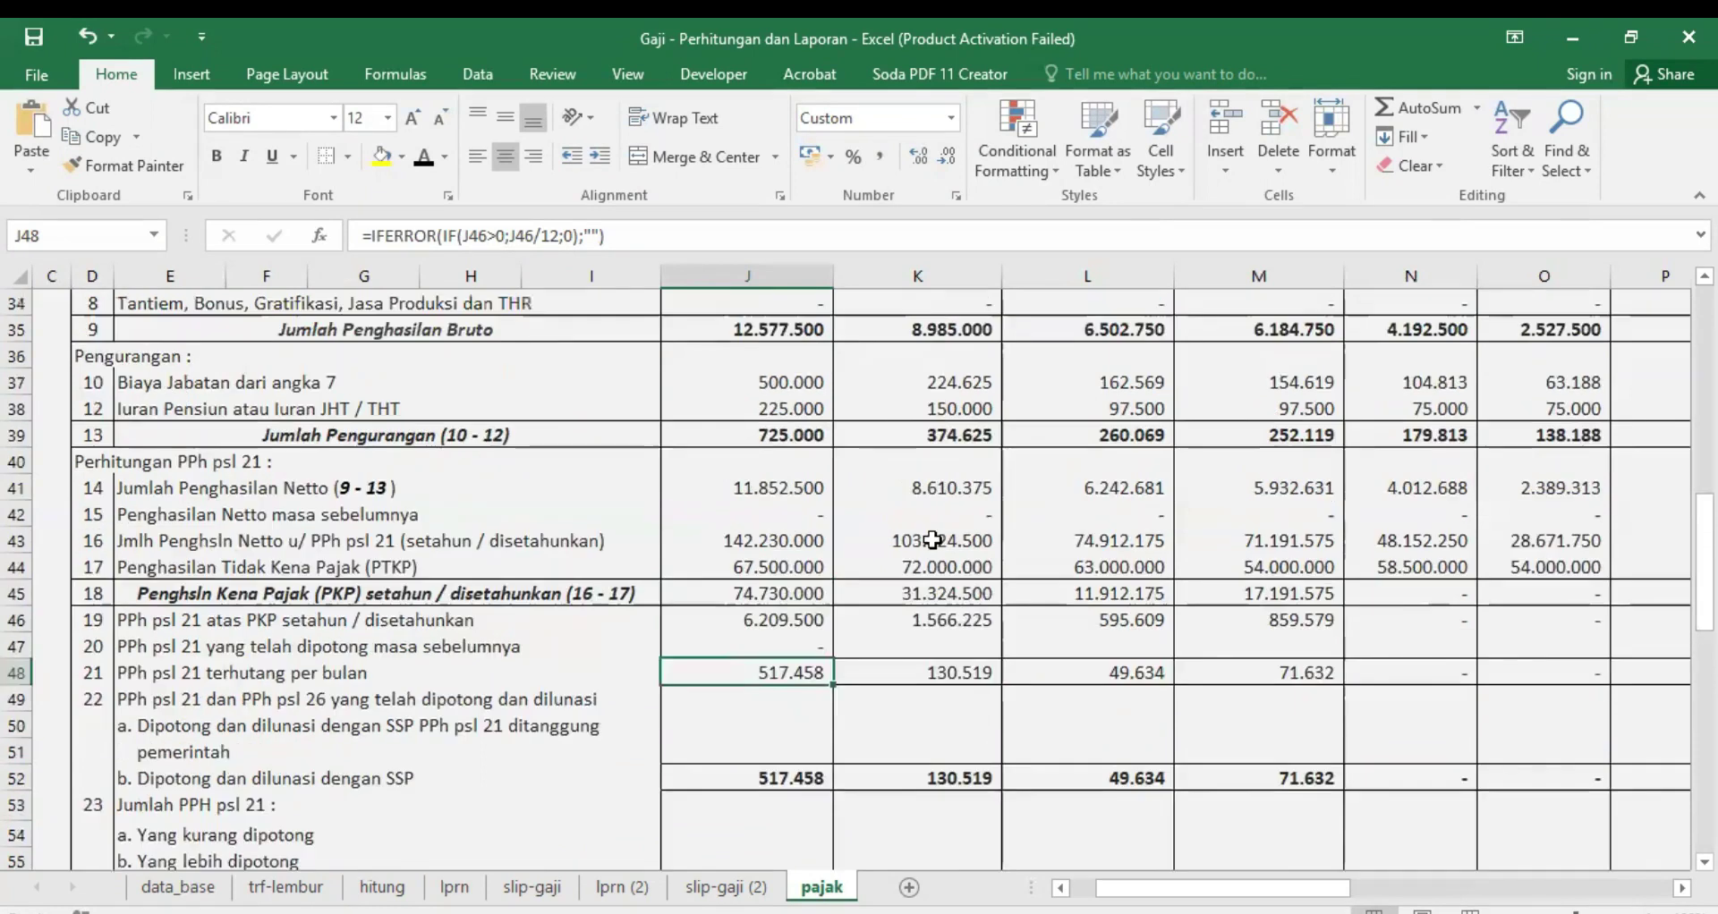
scroll(935, 546, "up", 3)
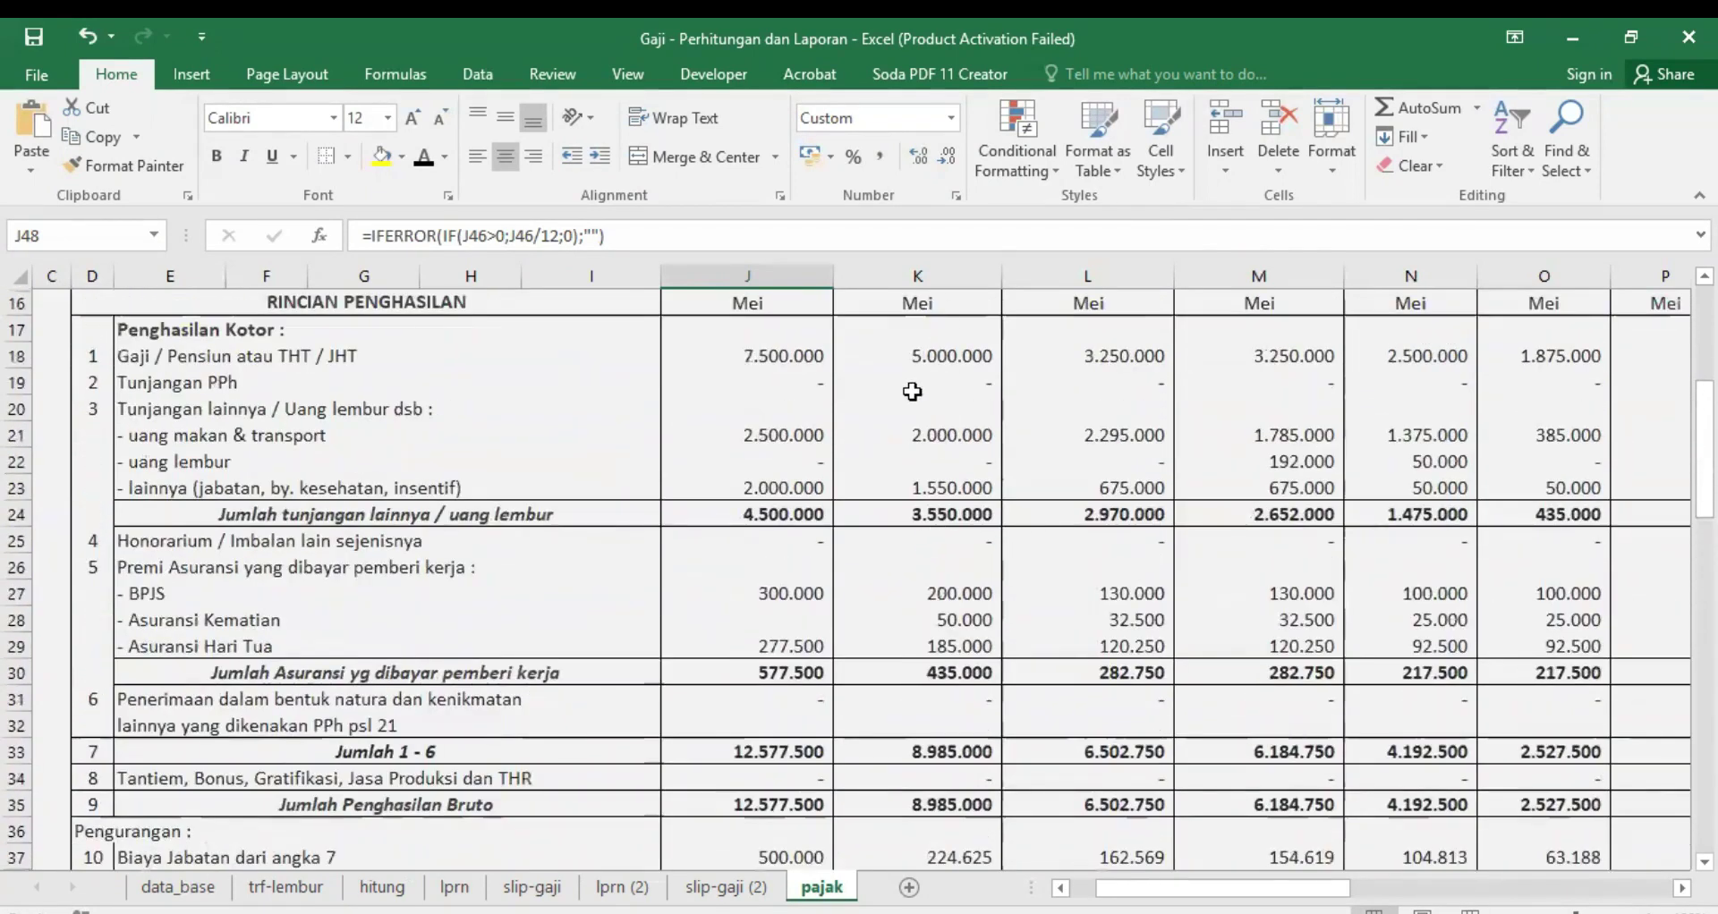
scroll(946, 338, "up", 1)
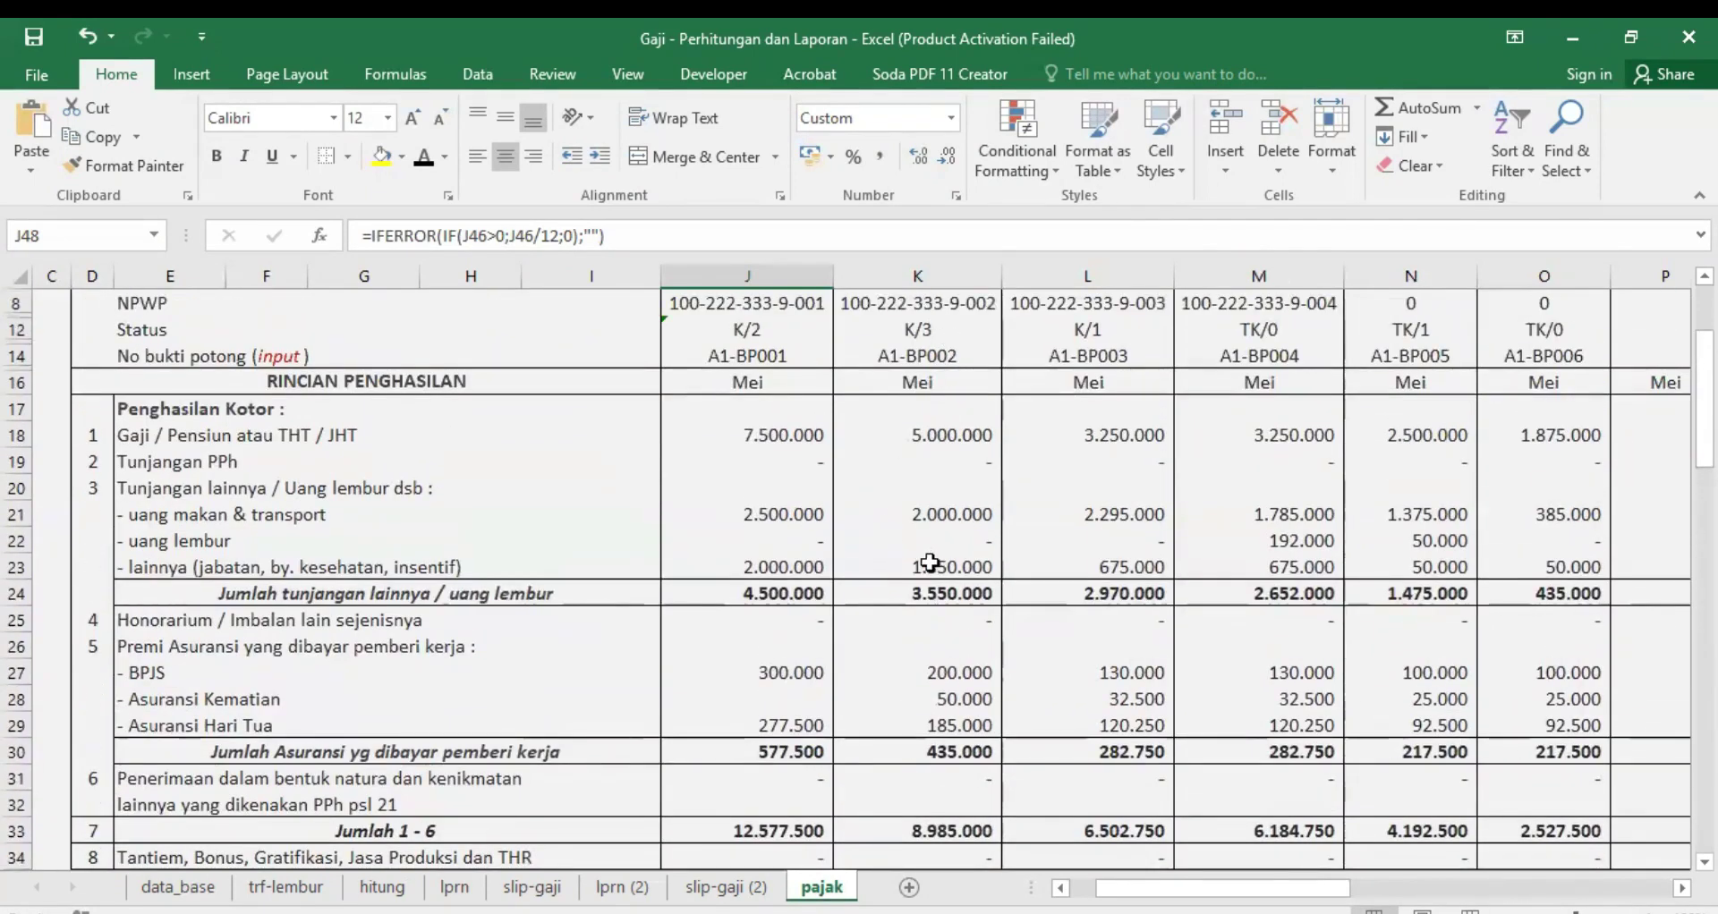
scroll(930, 562, "down", 3)
scroll(929, 565, "down", 1)
scroll(930, 566, "down", 1)
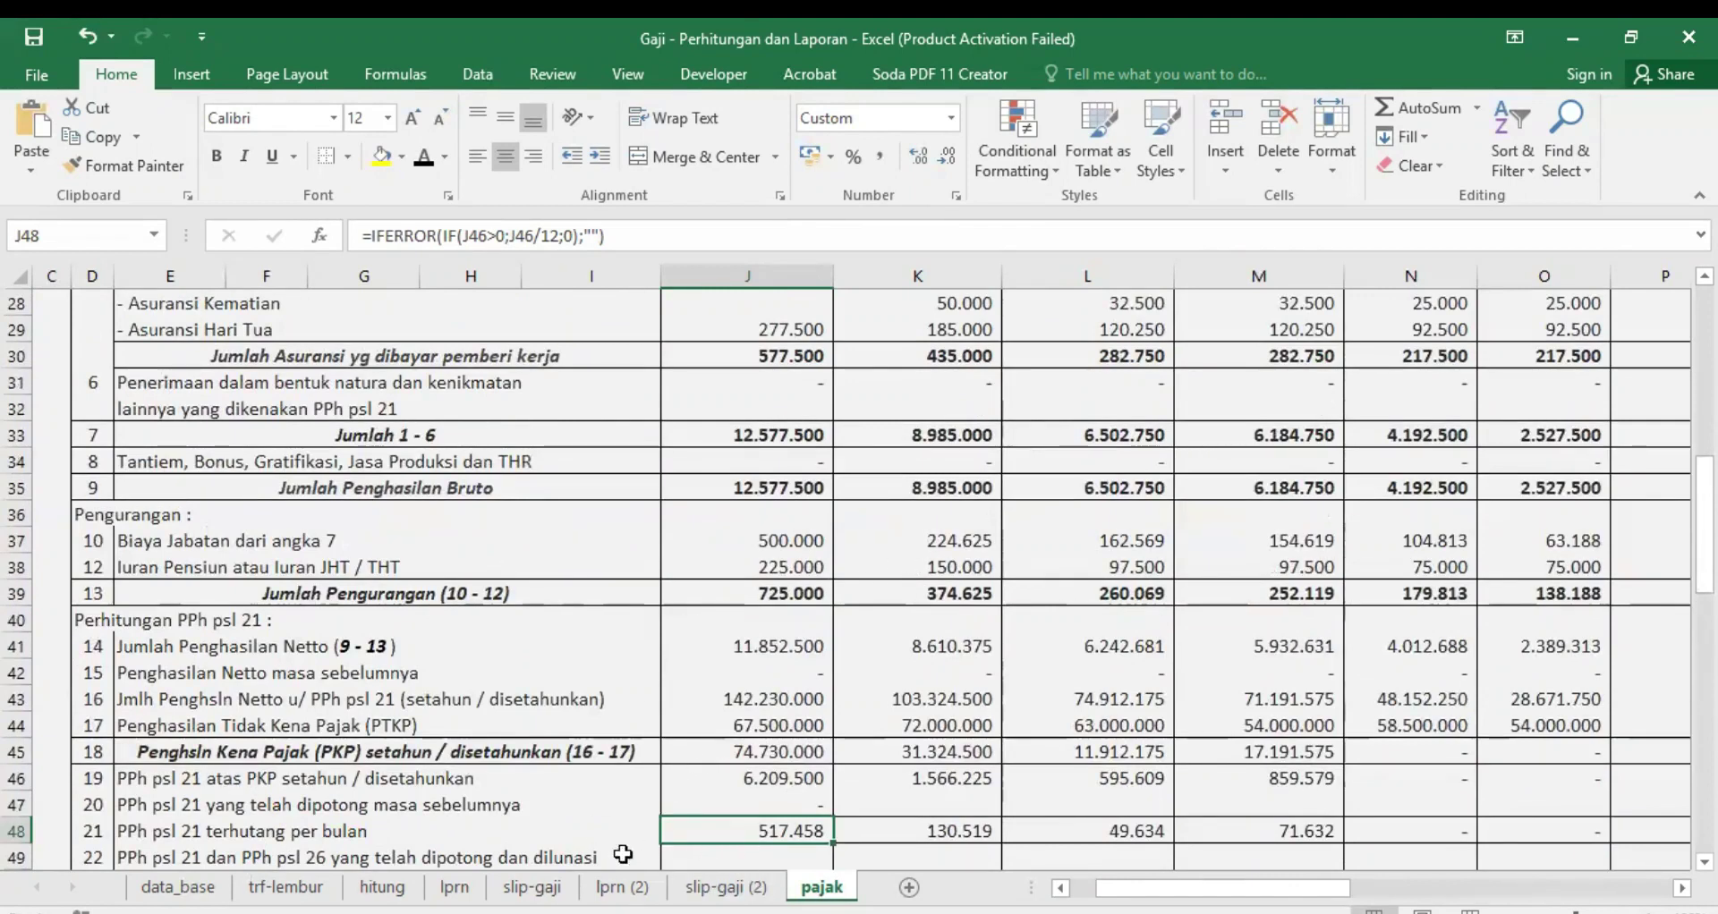
left_click(622, 887)
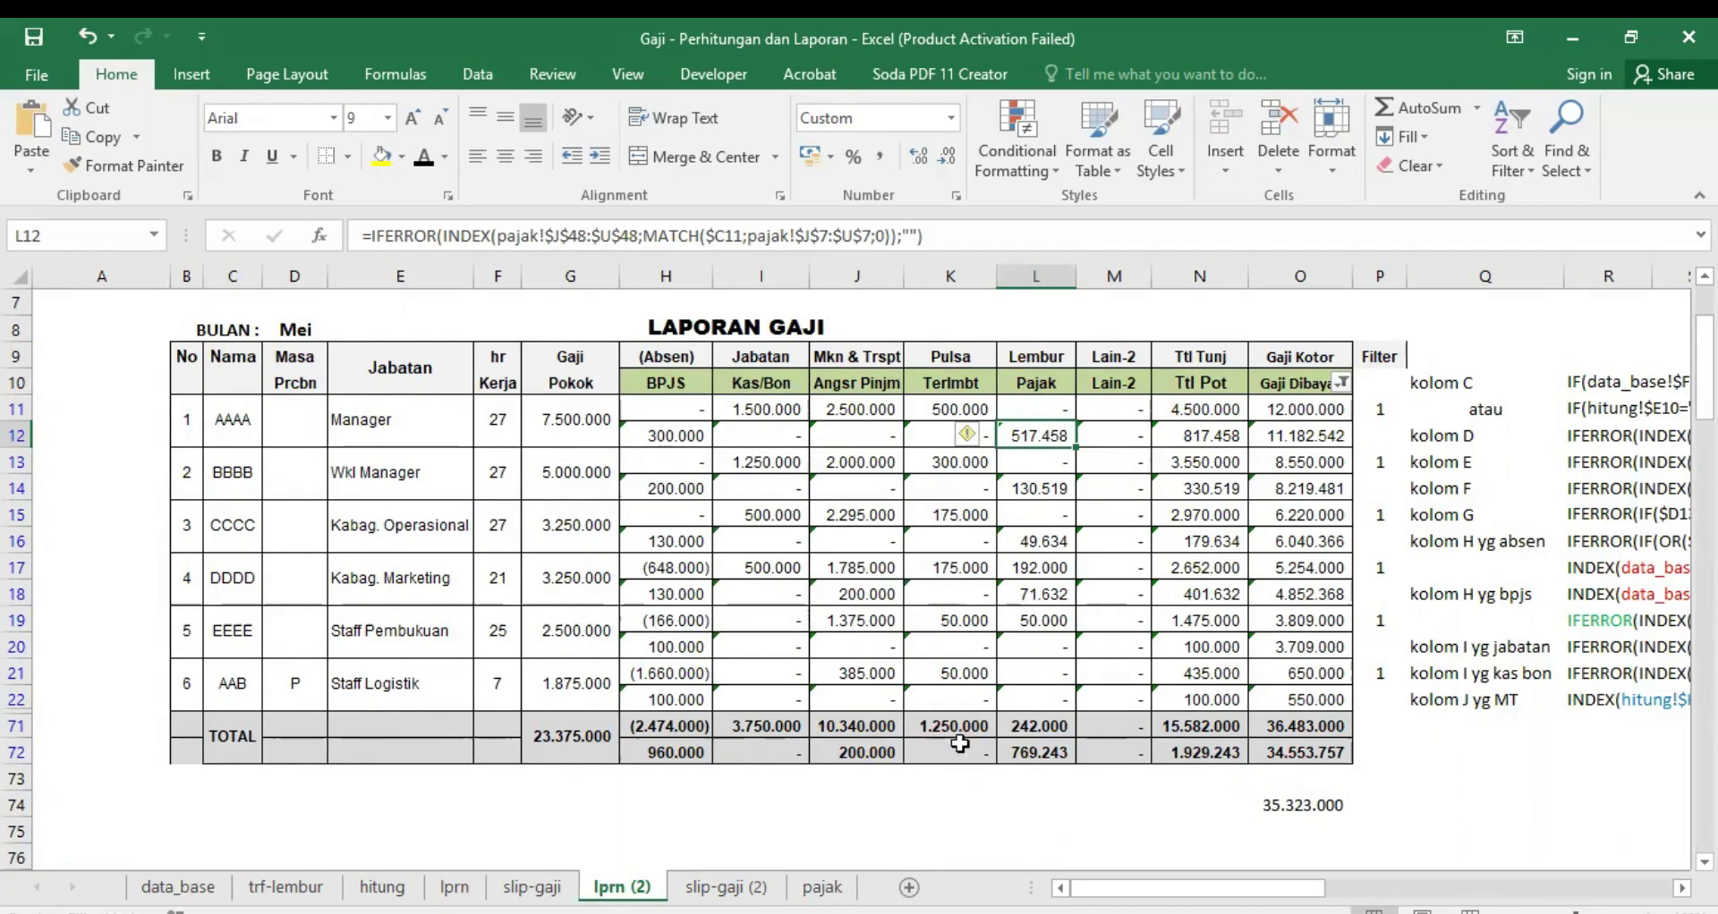
left_click(822, 887)
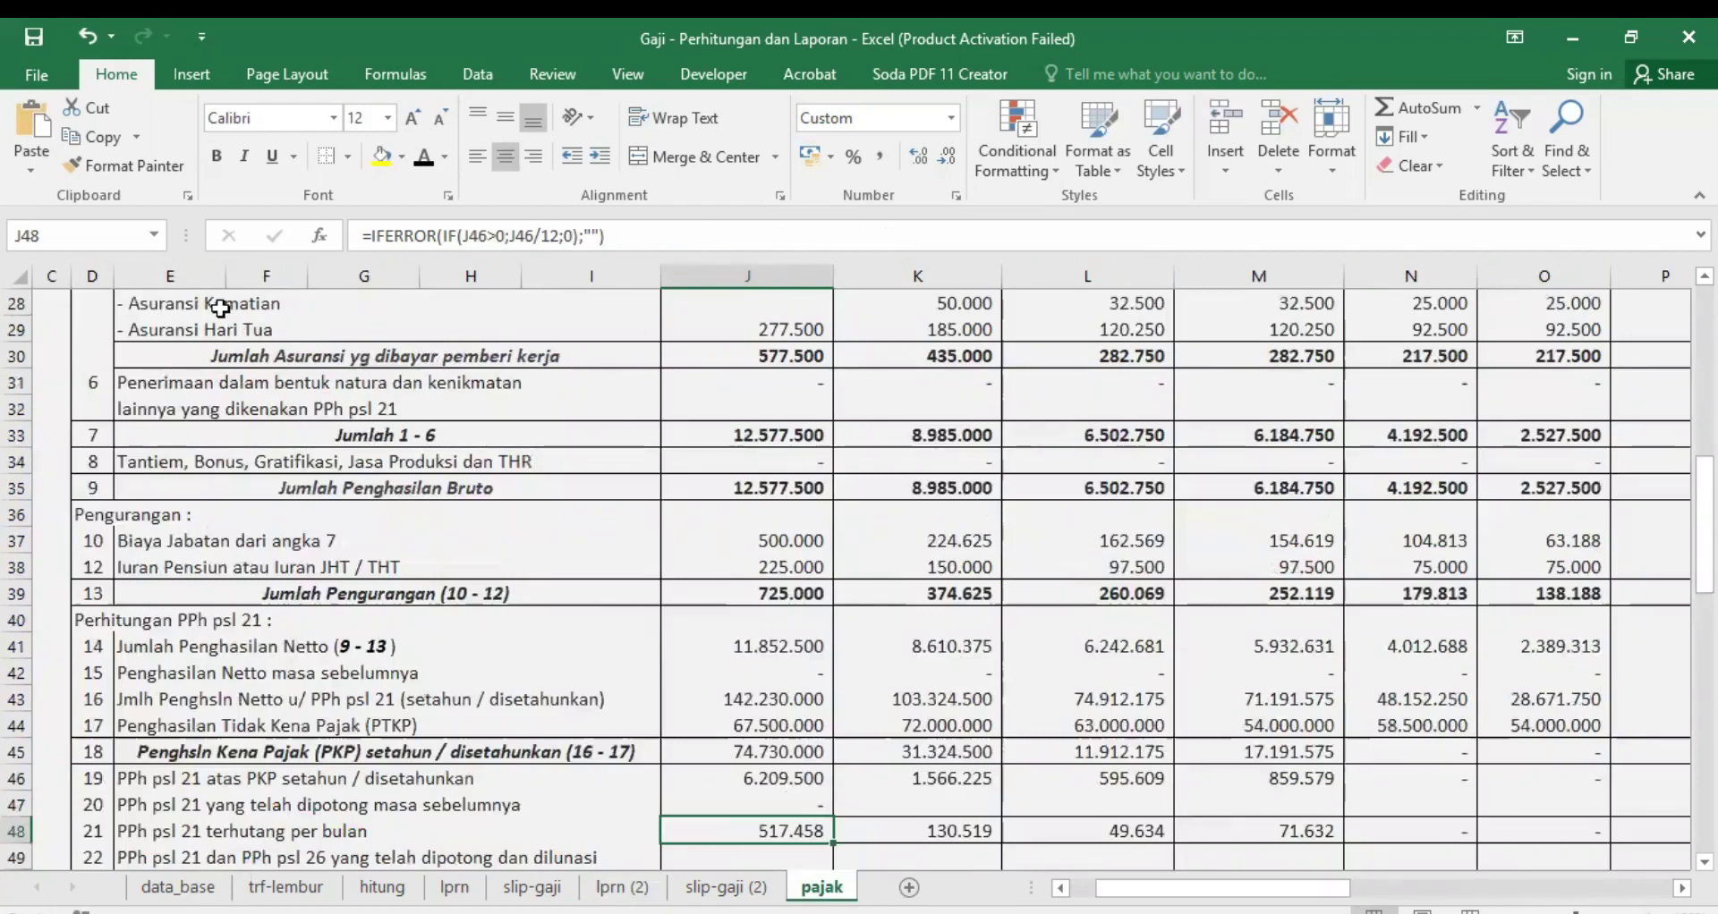
scroll(419, 533, "up", 5)
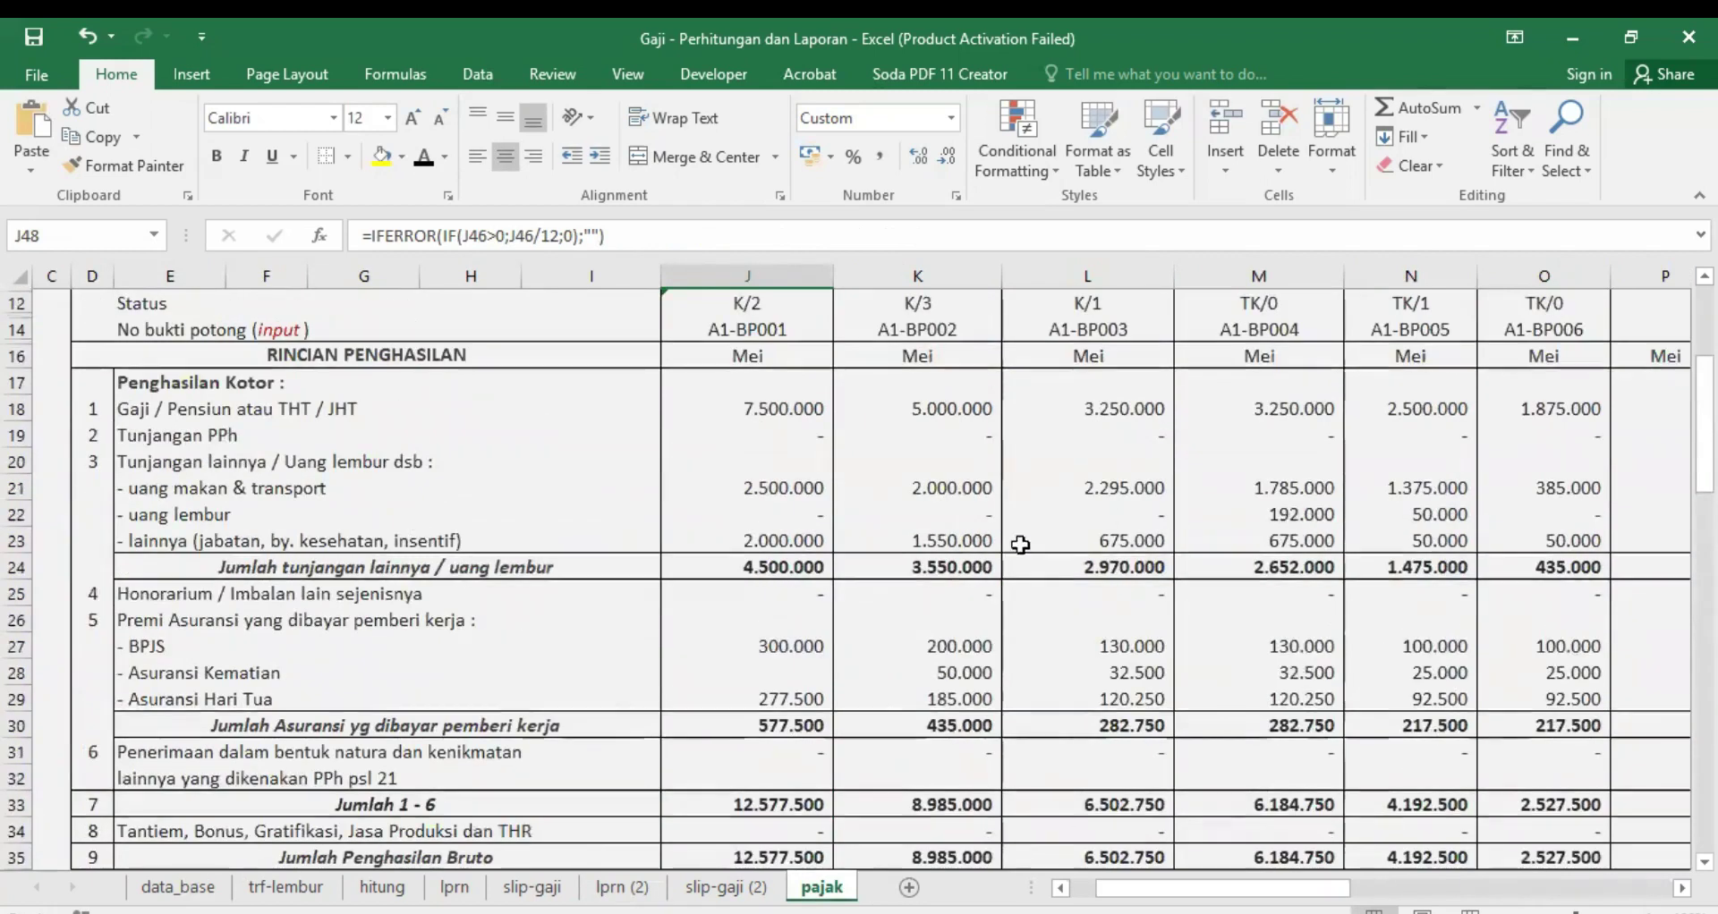
scroll(1091, 511, "up", 2)
scroll(1046, 437, "up", 2)
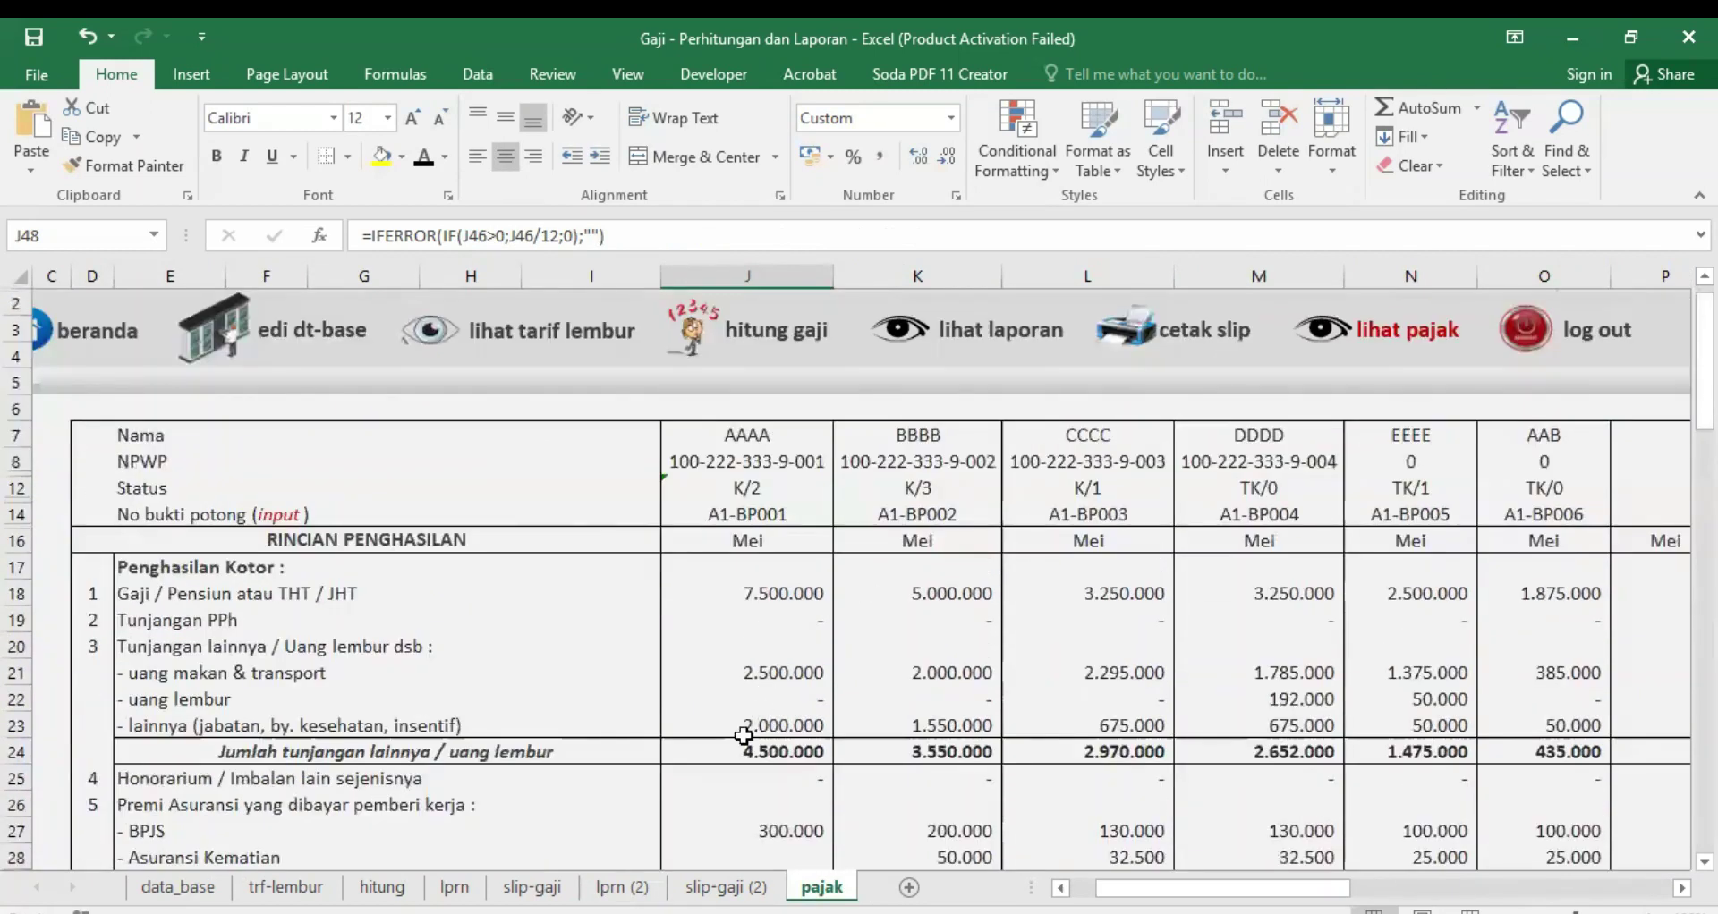
left_click(617, 888)
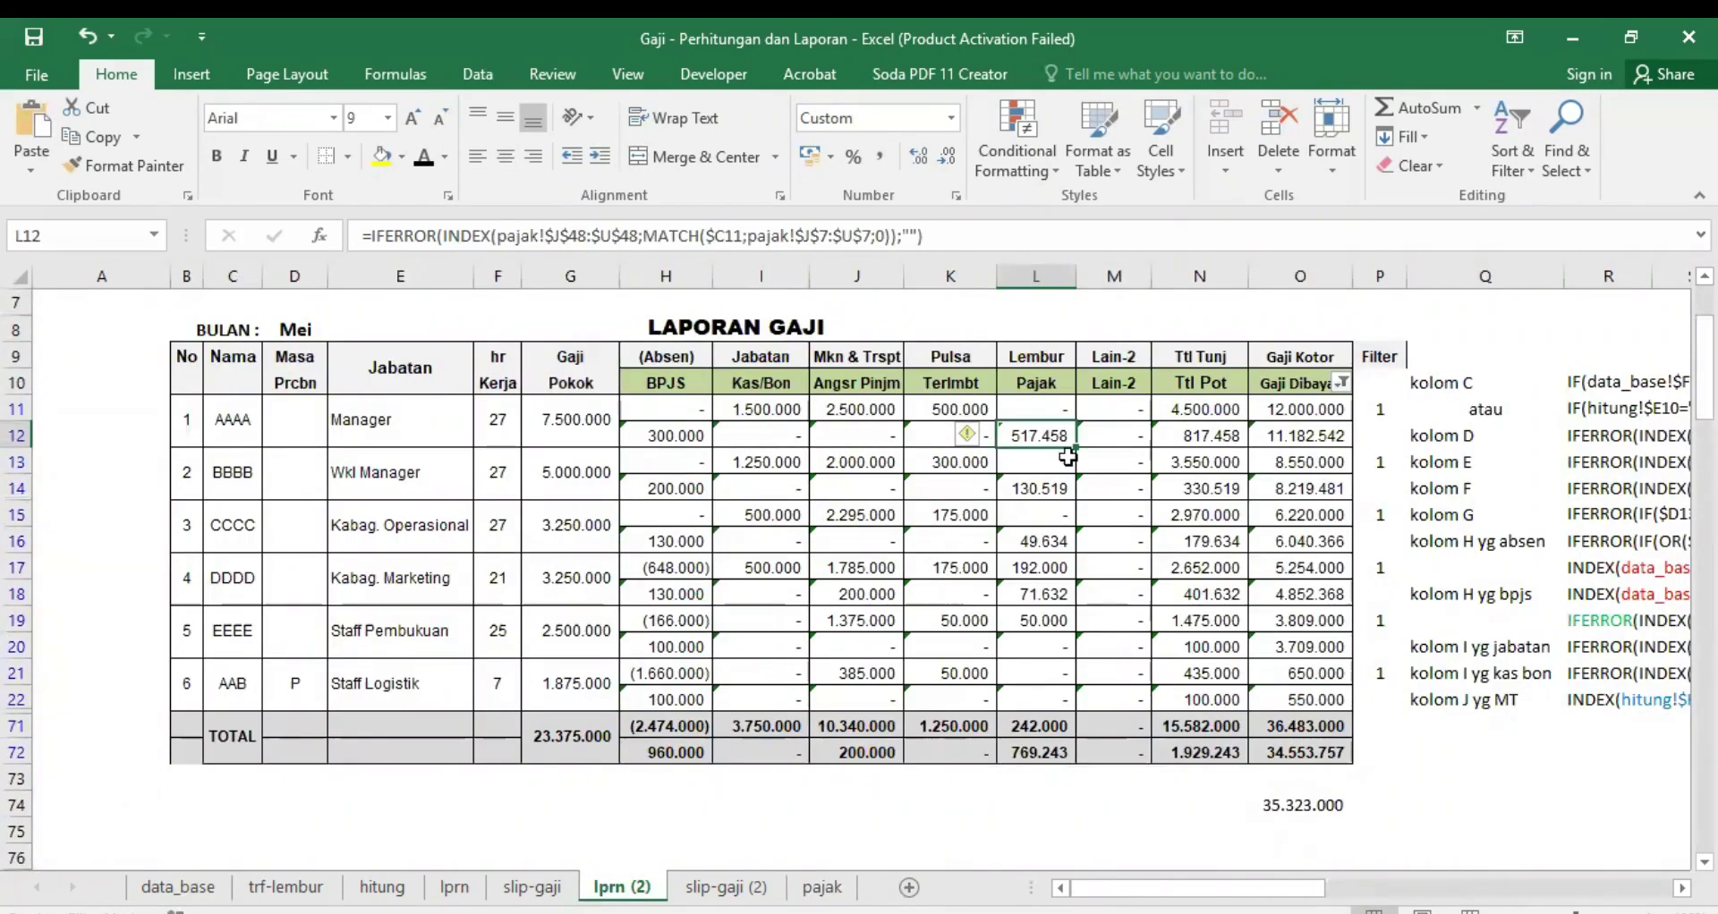
Step: Start an INDEX formula in L12 over the absolute tax row pajak!$J$48:$U$48
type("=")
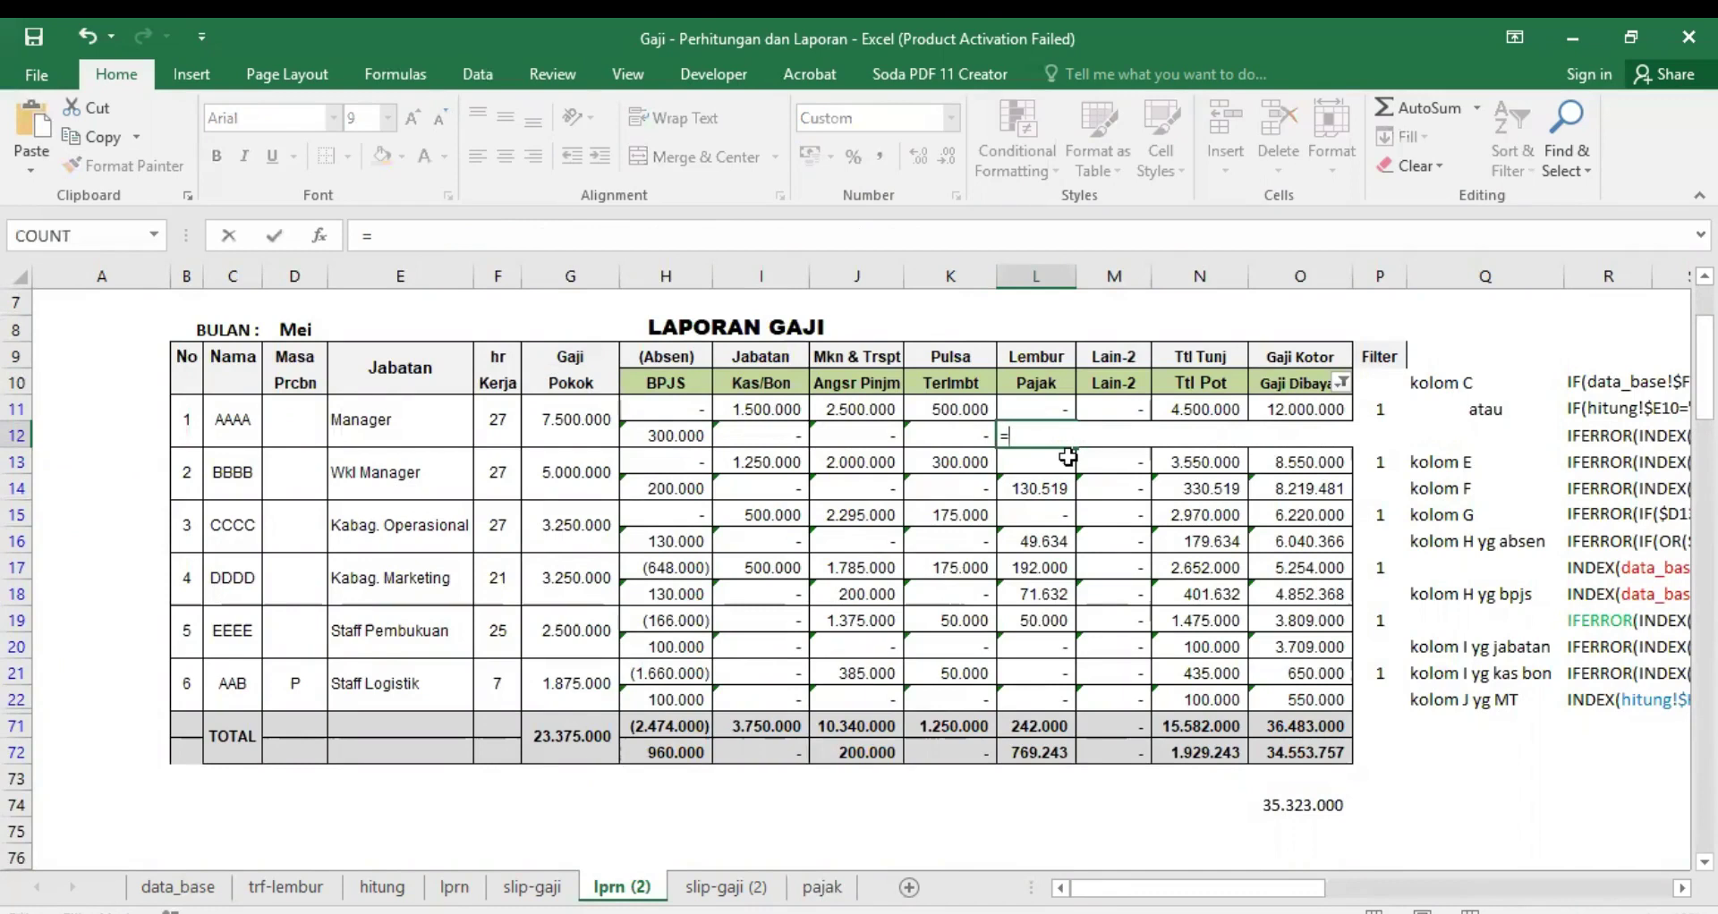
type("index")
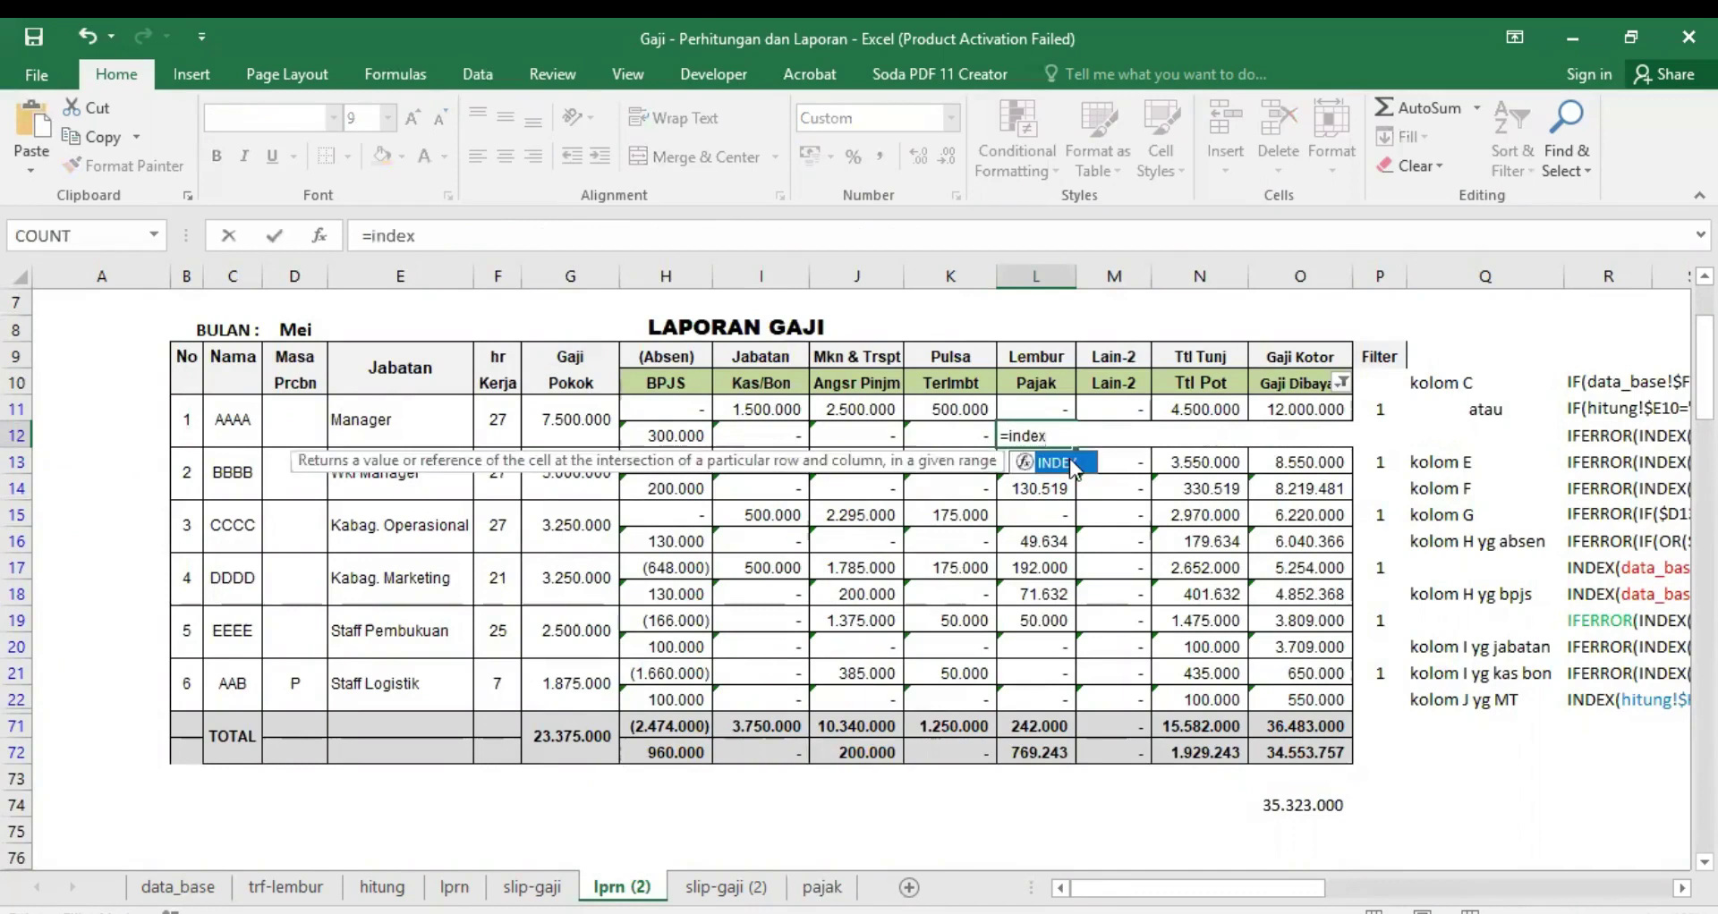
type("(")
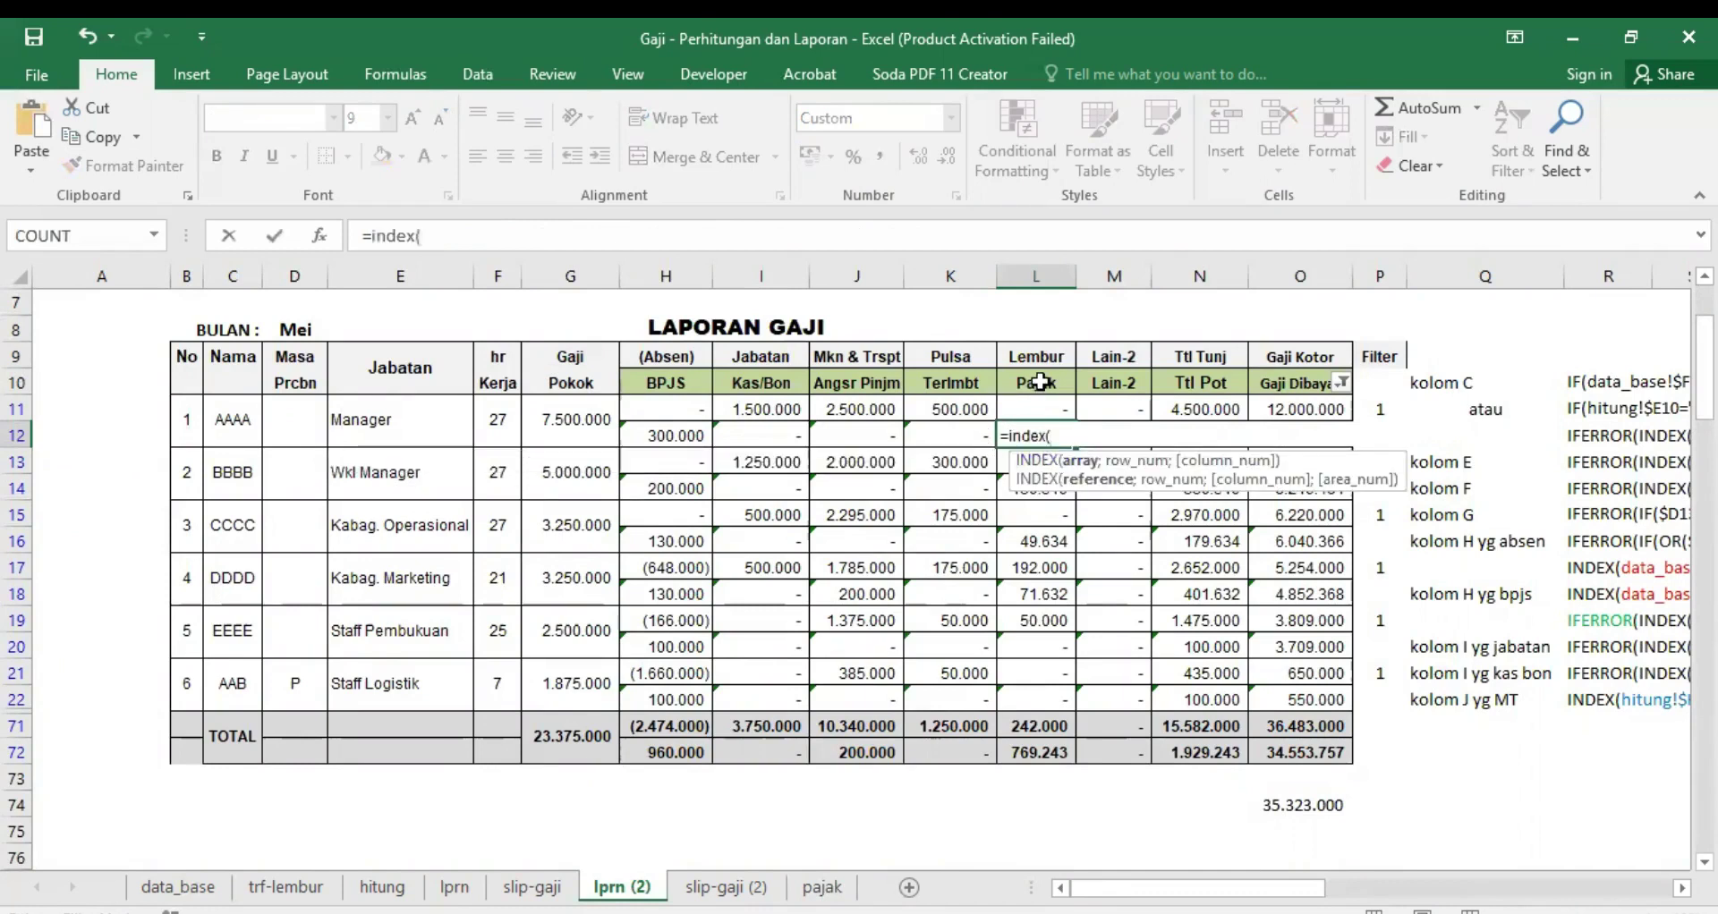
left_click(821, 887)
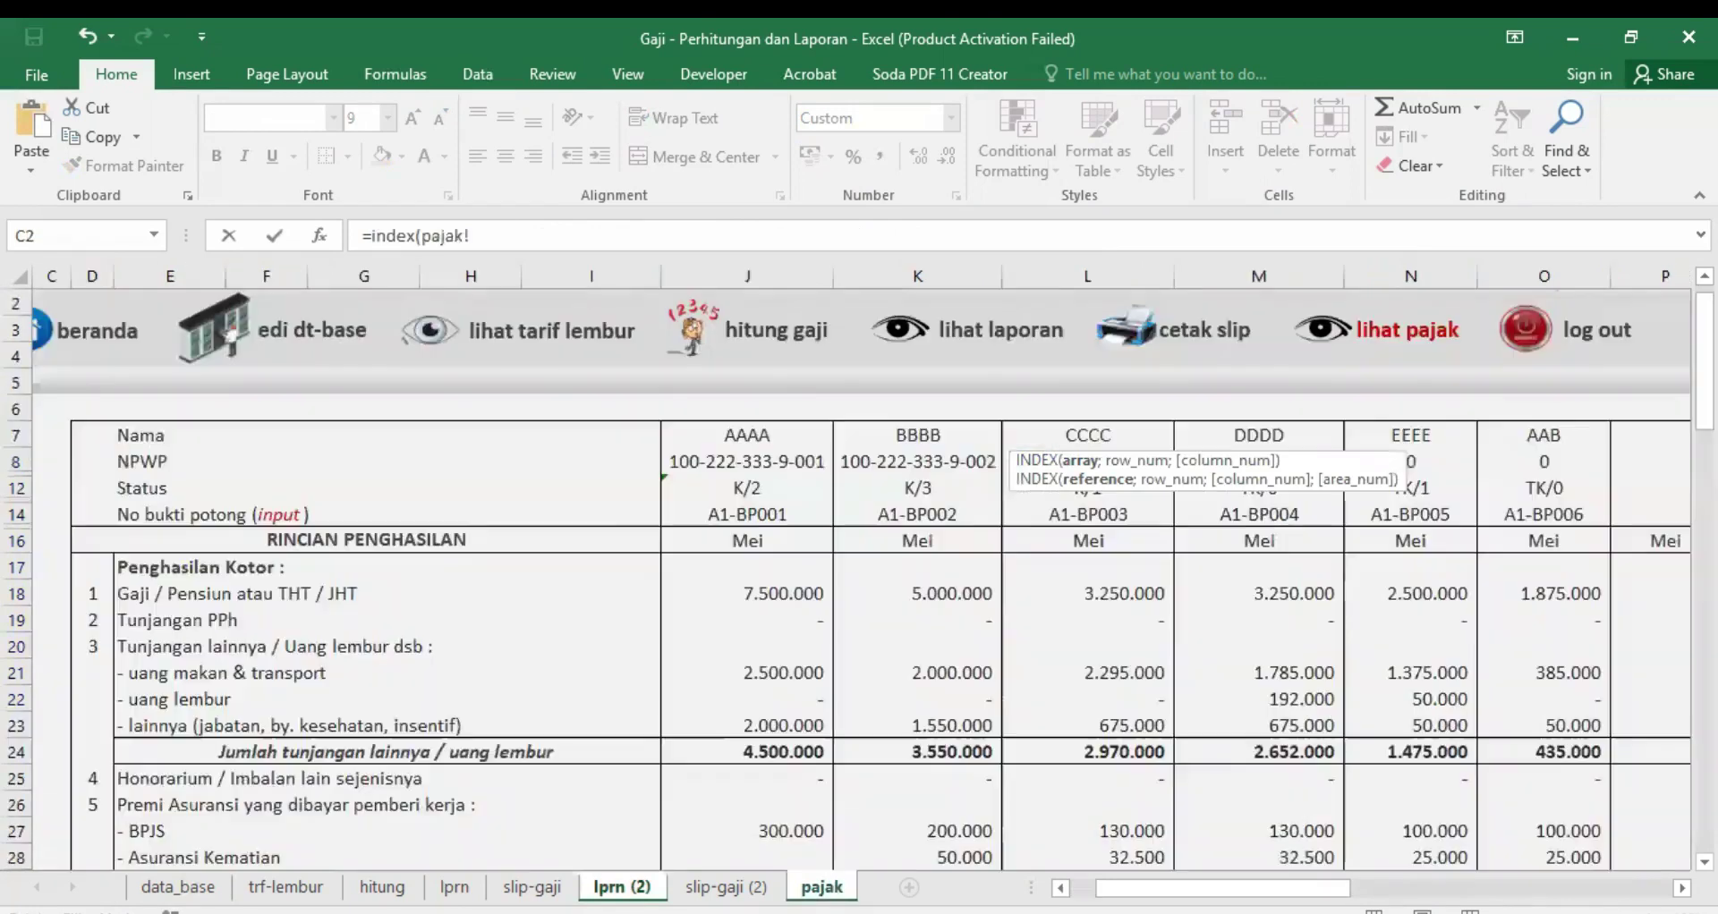
scroll(881, 738, "down", 2)
scroll(886, 734, "down", 5)
scroll(890, 732, "down", 3)
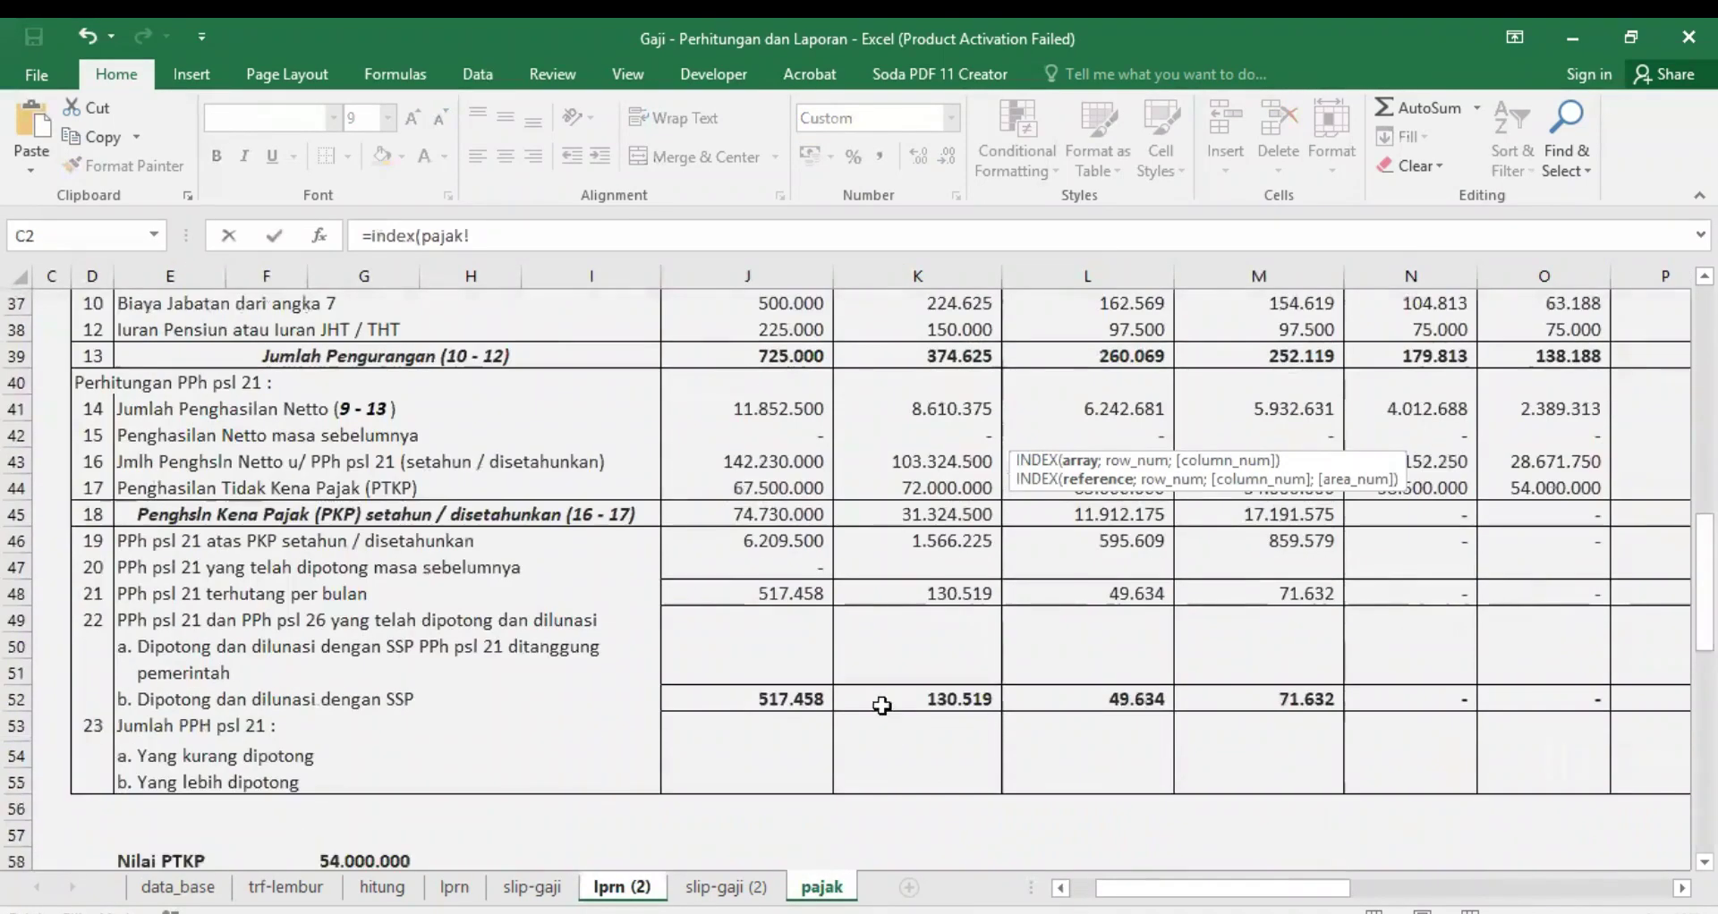
left_click(700, 600)
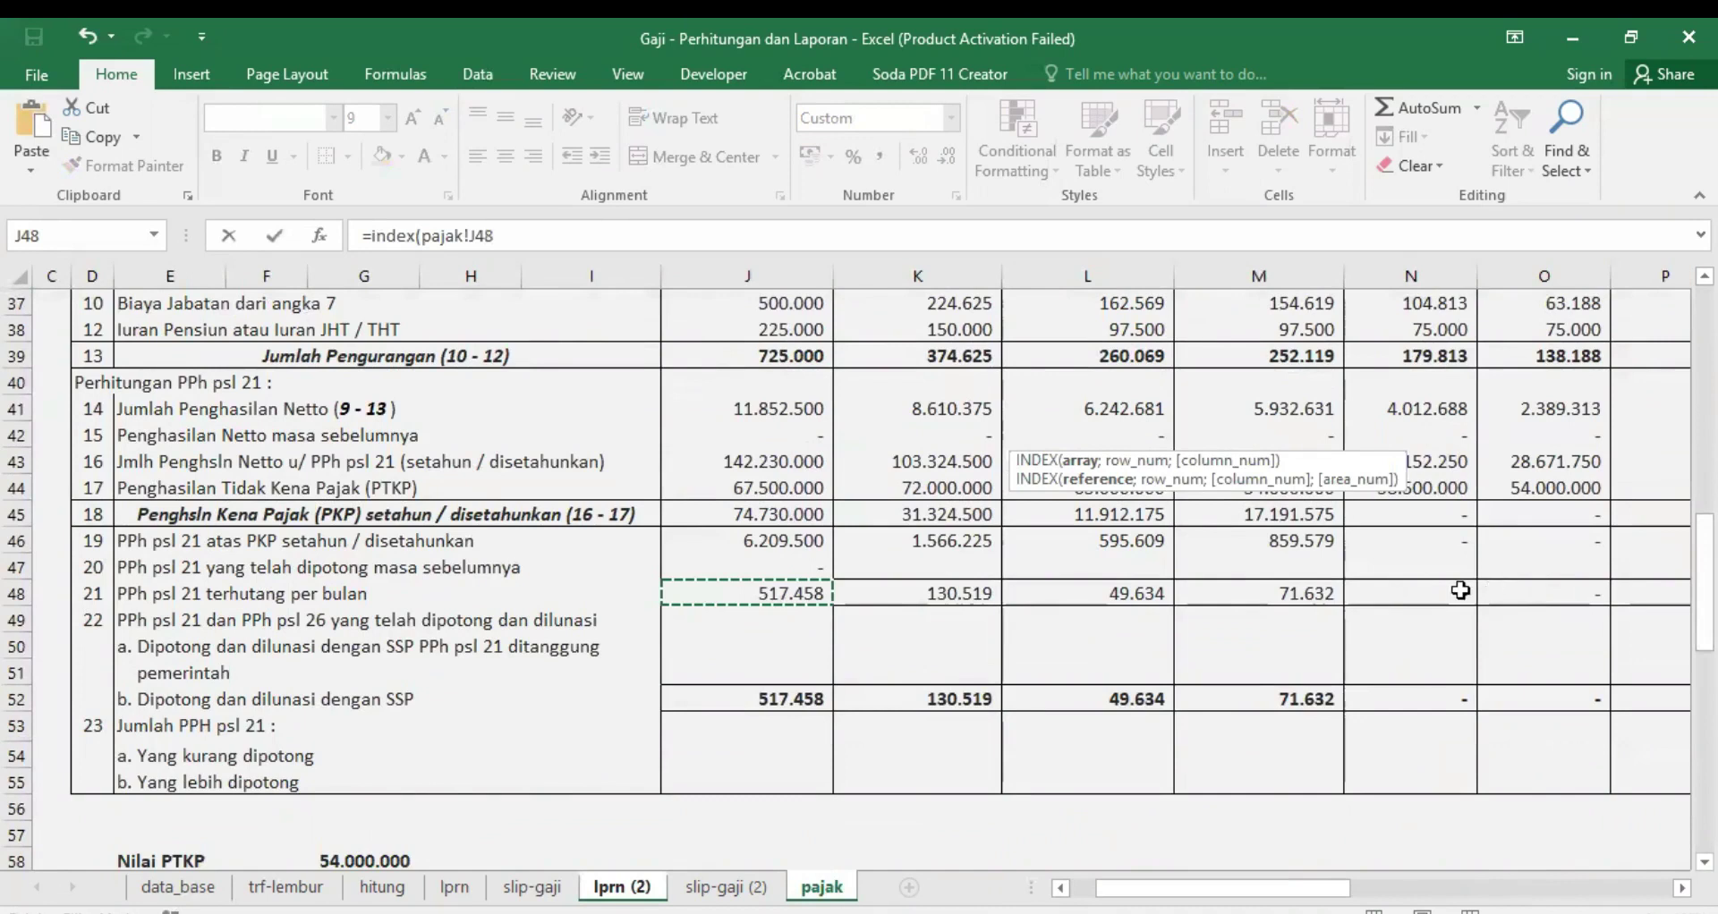
left_click_drag(1460, 590, 1461, 591)
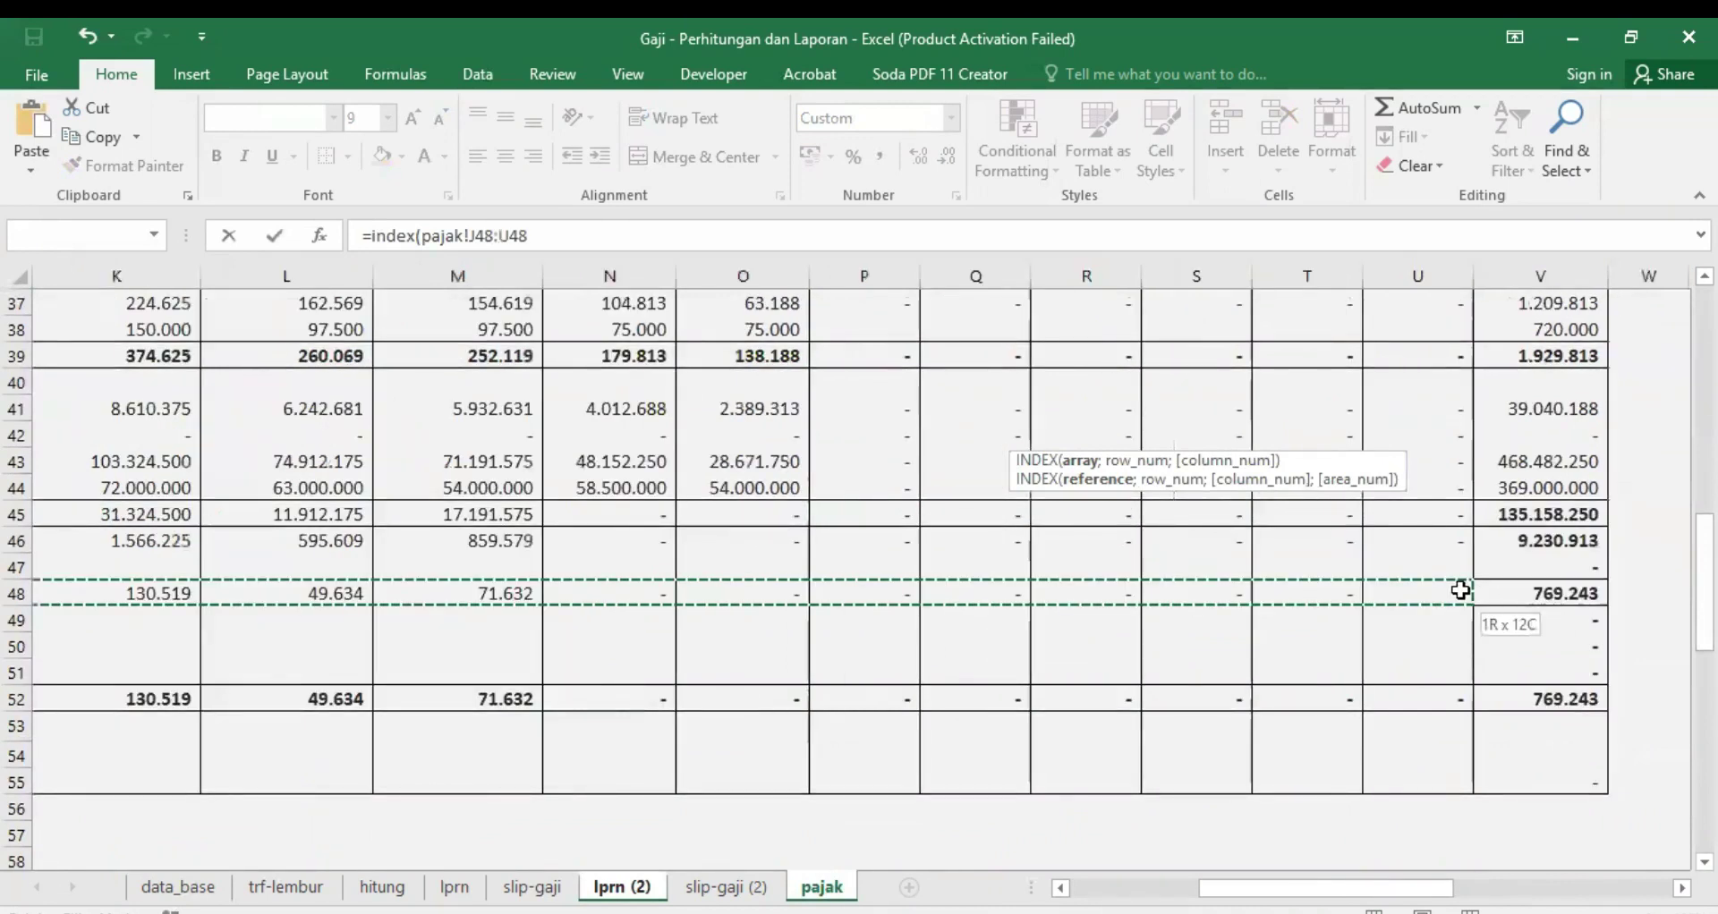
left_click_drag(1460, 590, 1460, 591)
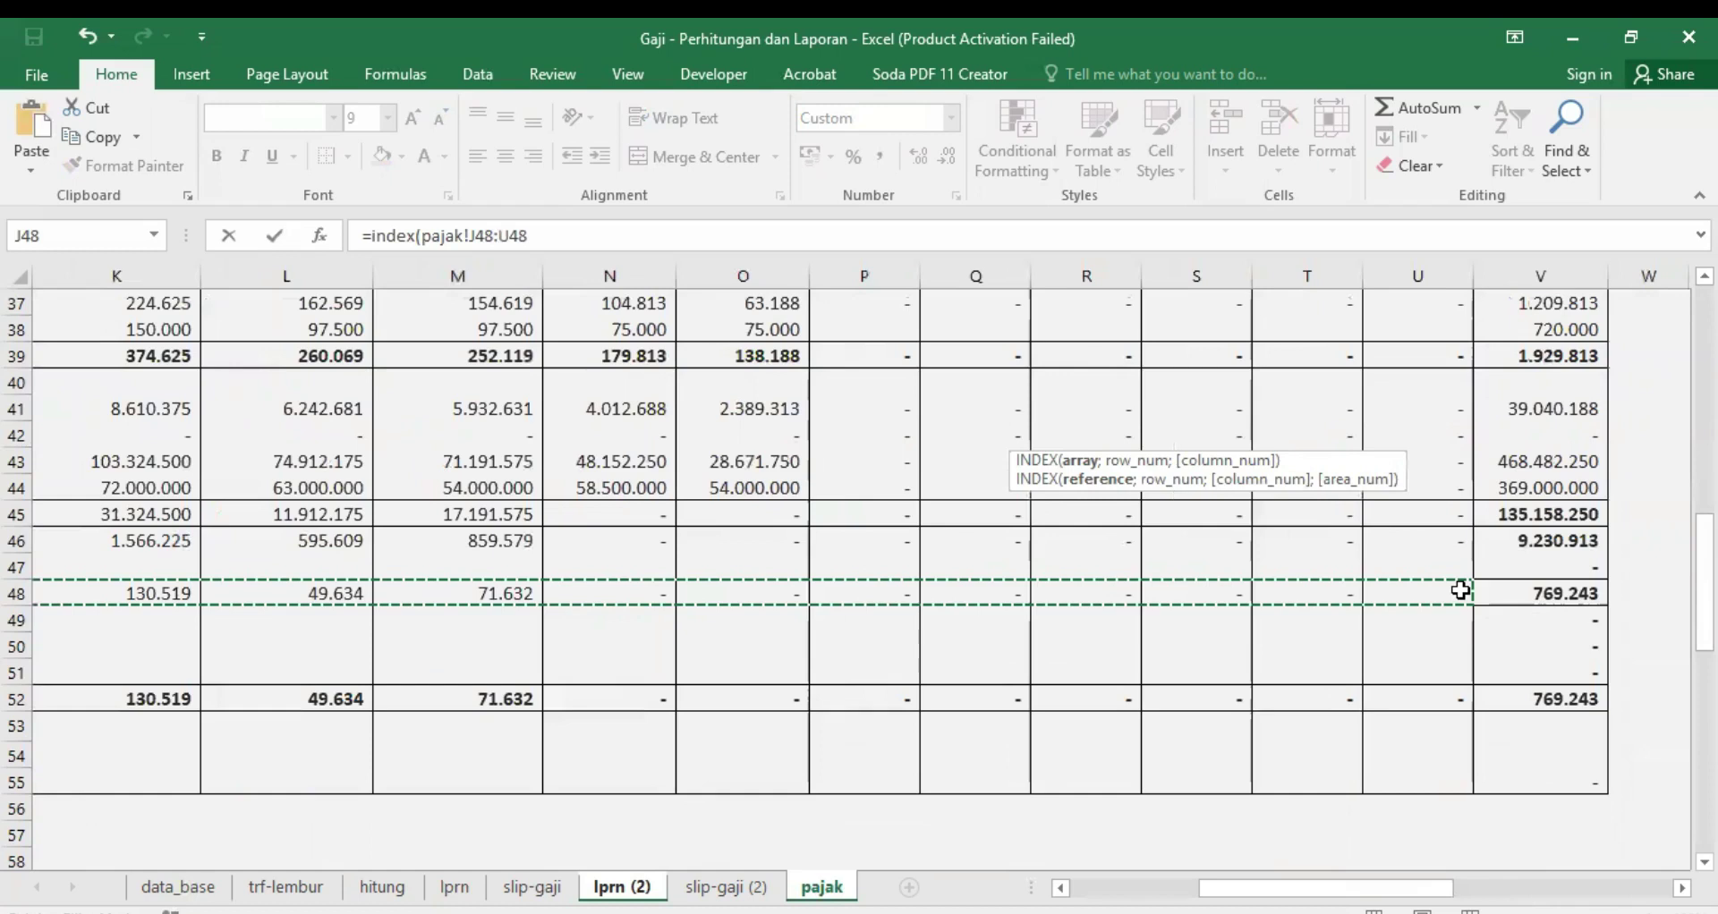
key("F4")
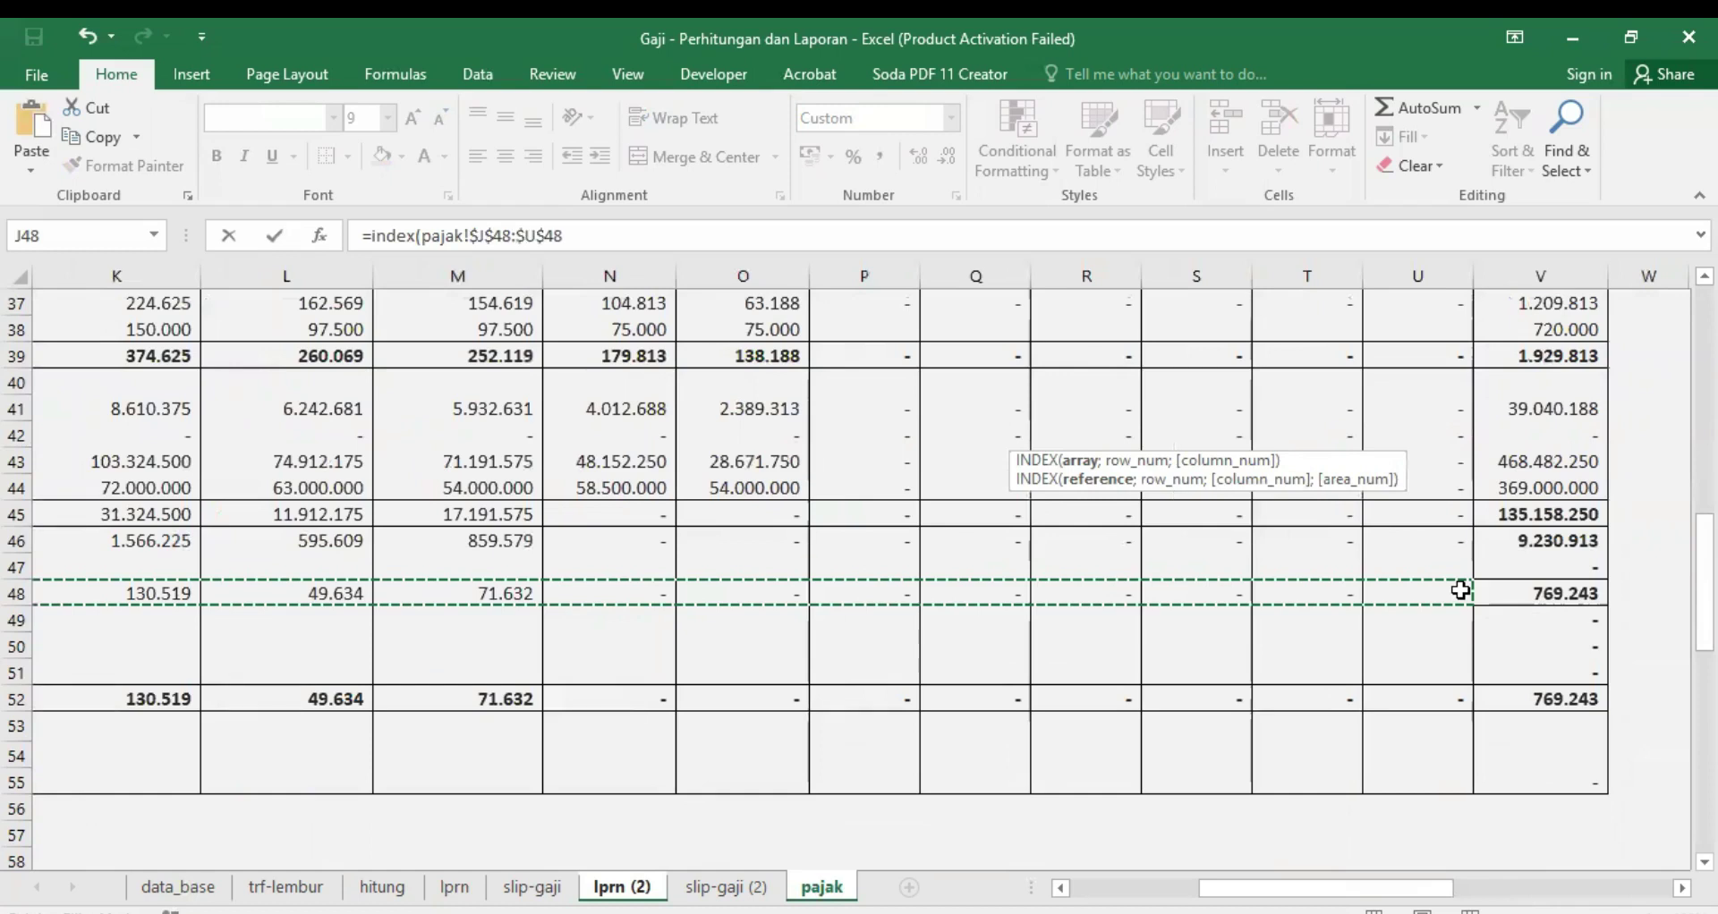
Step: Begin the MATCH lookup argument, removing the mistaken sheet prefix and J7 entry
type(";")
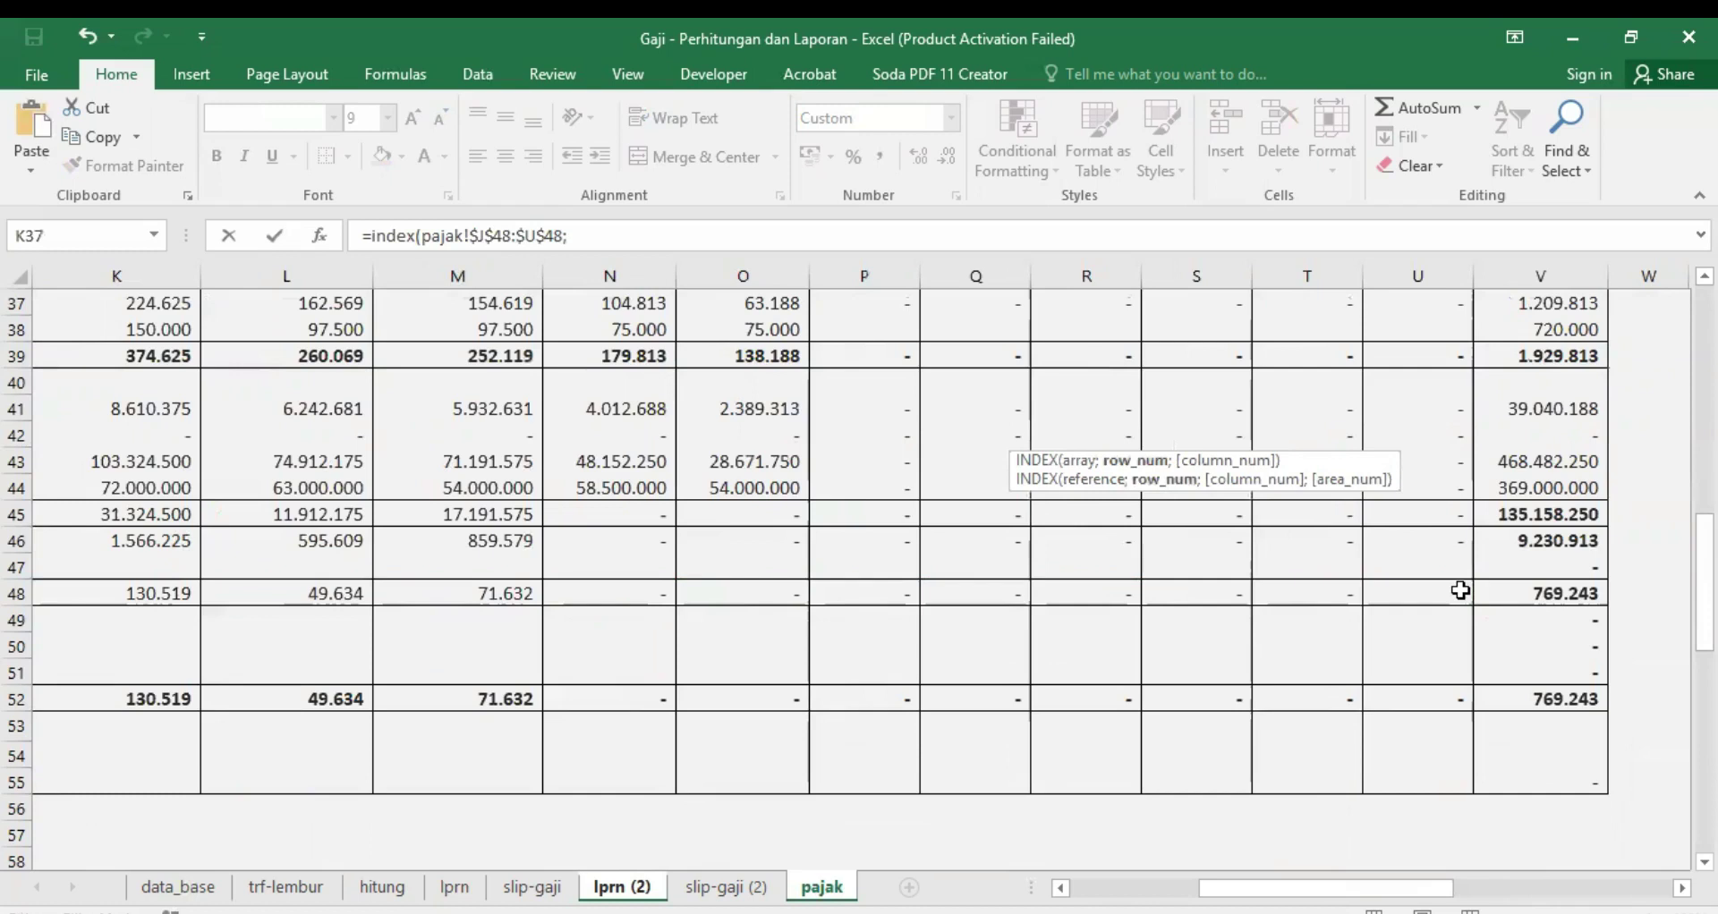
type("match")
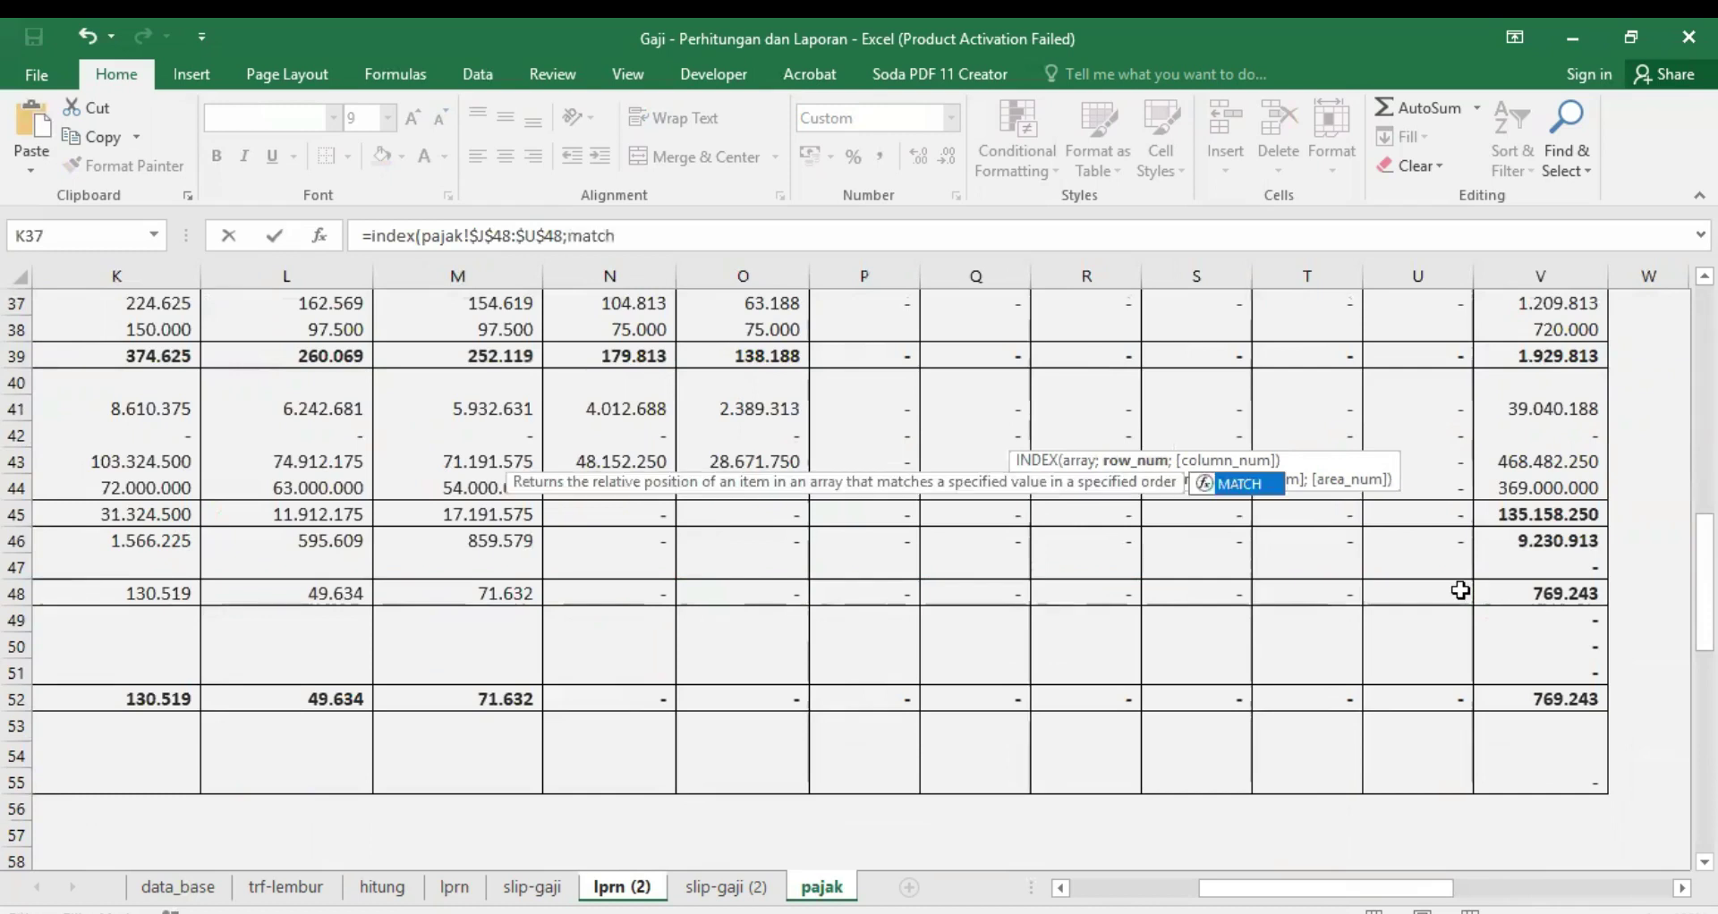
type("(")
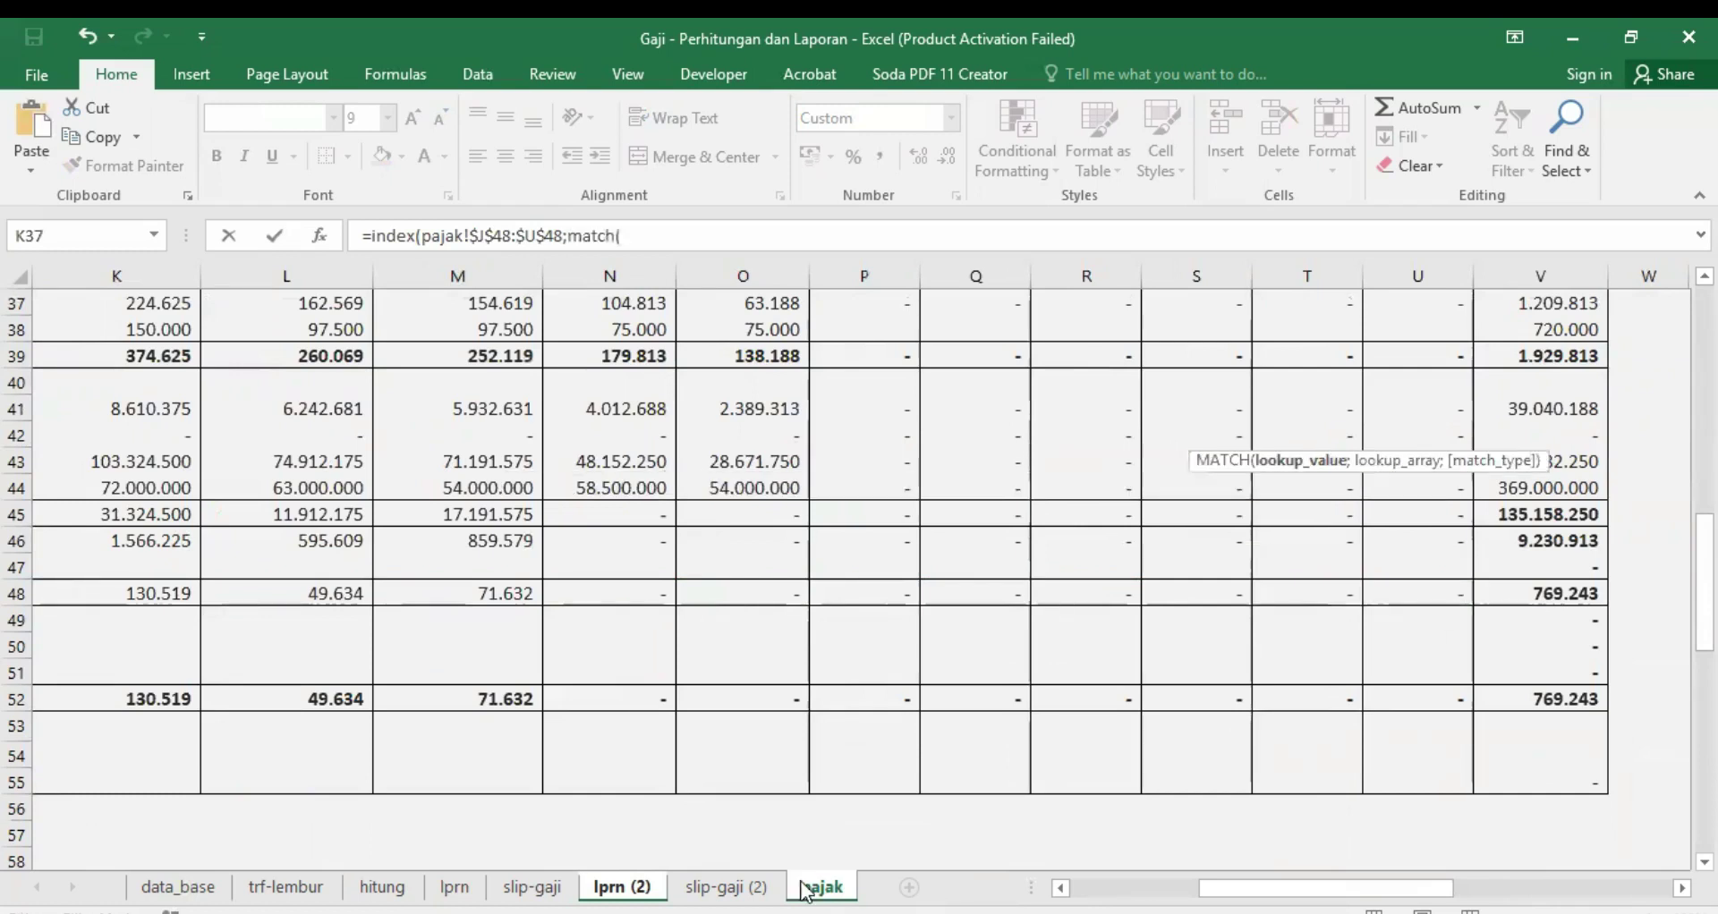
left_click(816, 889)
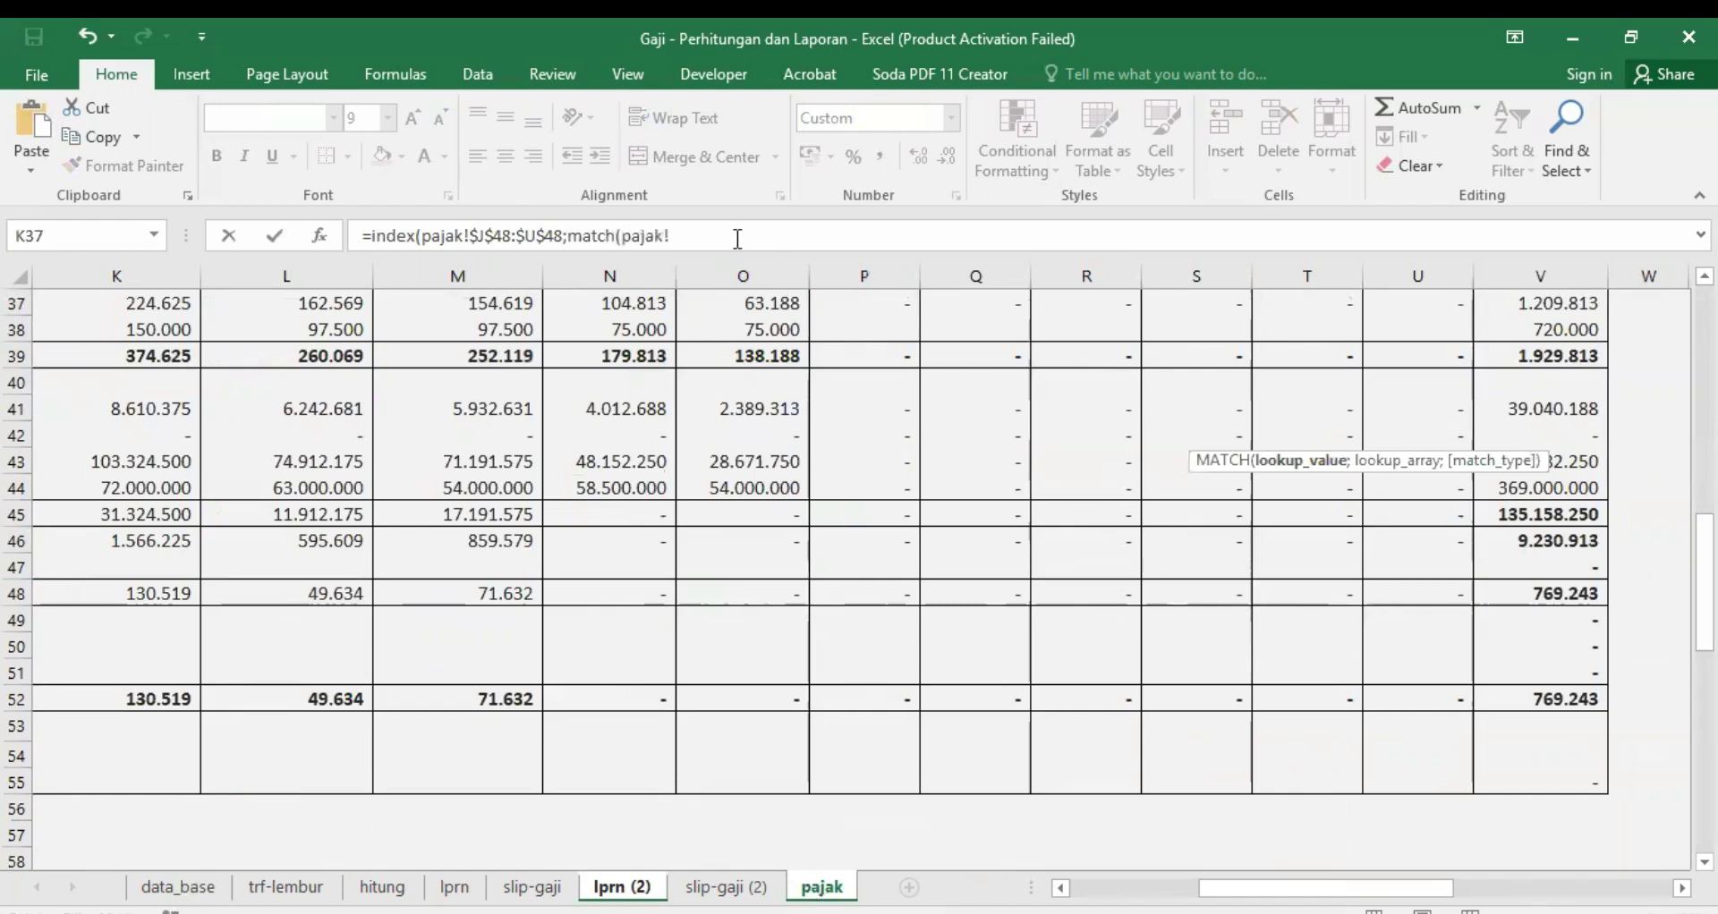
key("BackSpace")
key("BackSpace")
key("BackSpace")
key("BackSpace")
key("BackSpace")
key("BackSpace")
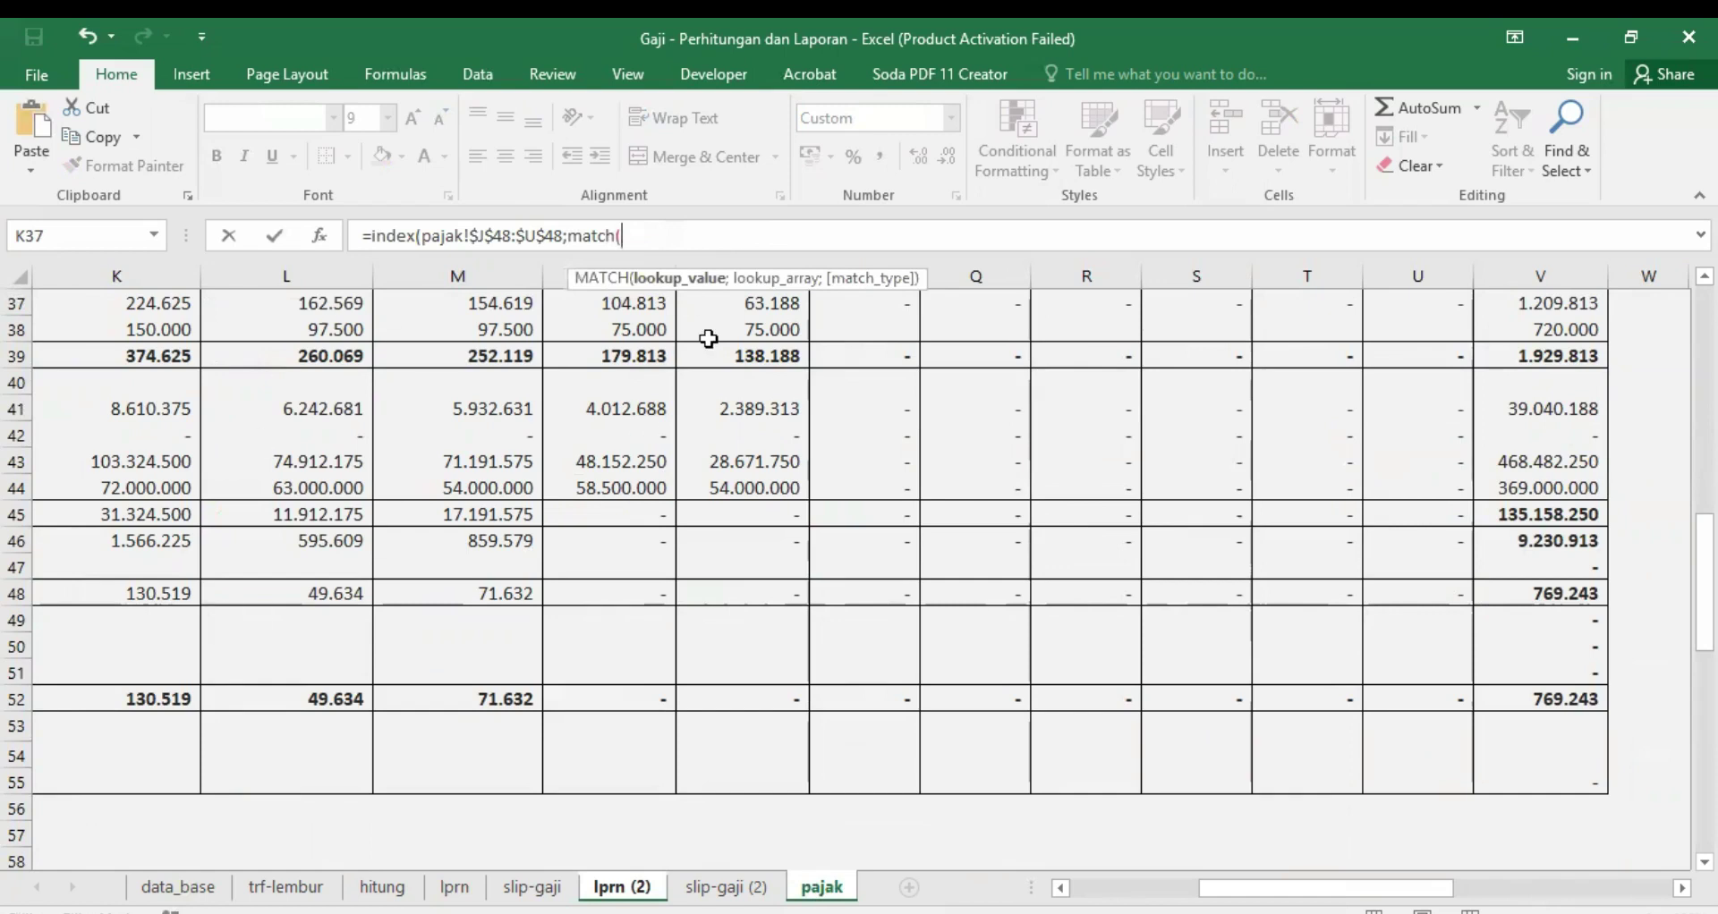
type("J7")
type(";")
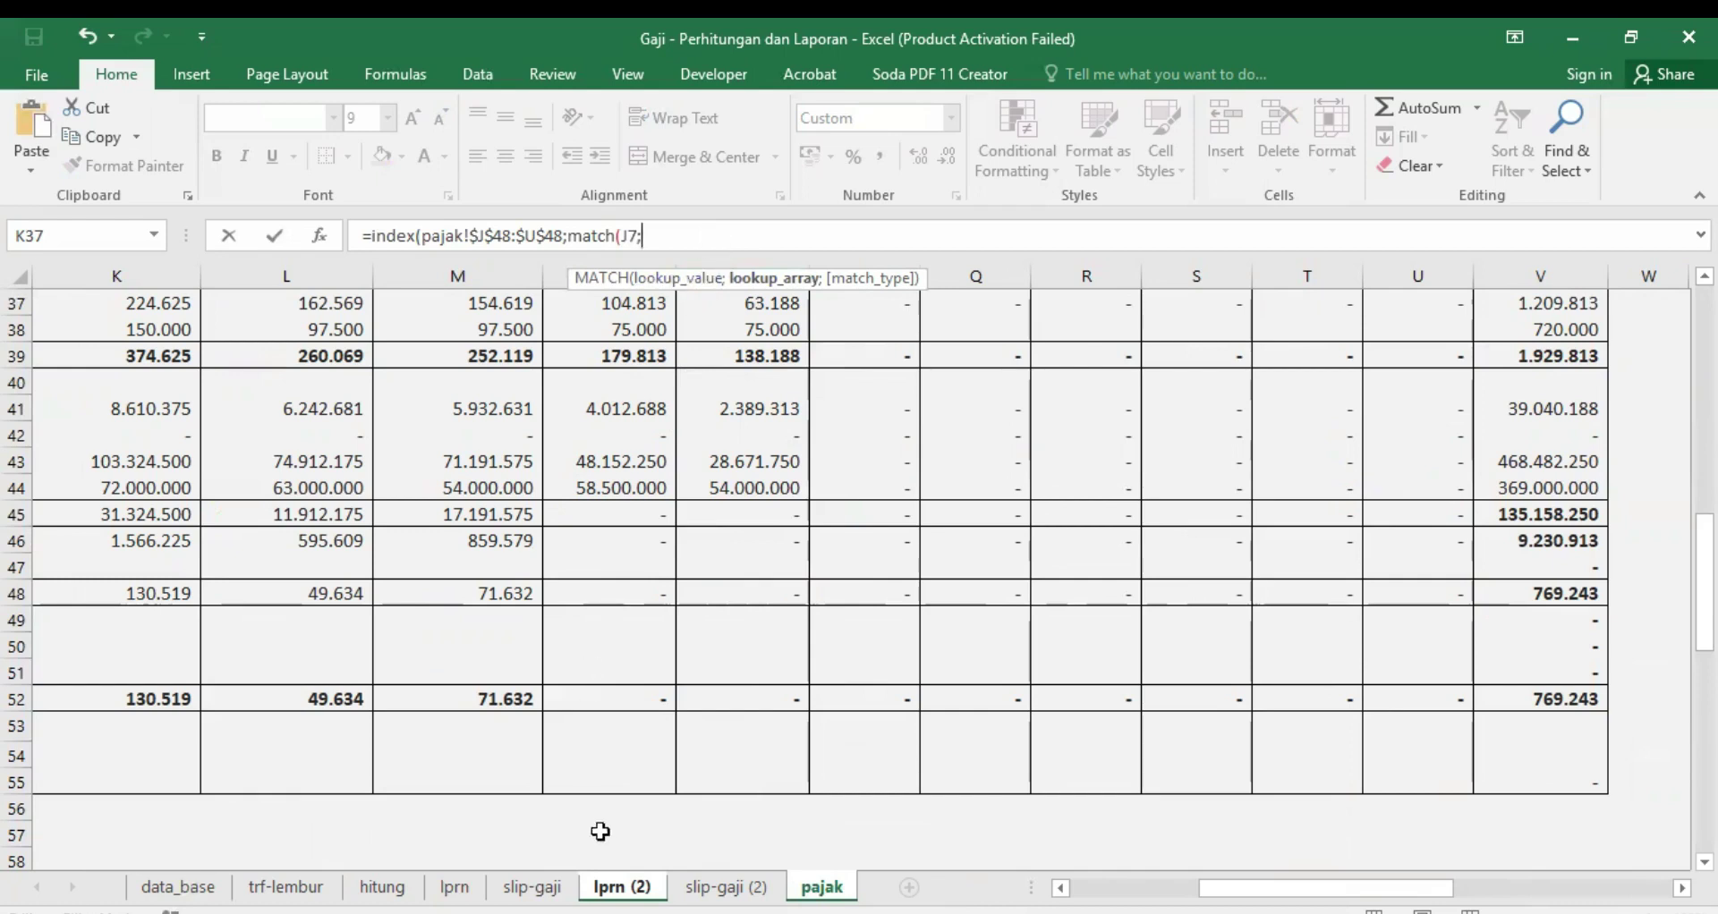
key("BackSpace")
key("BackSpace")
key("BackSpace")
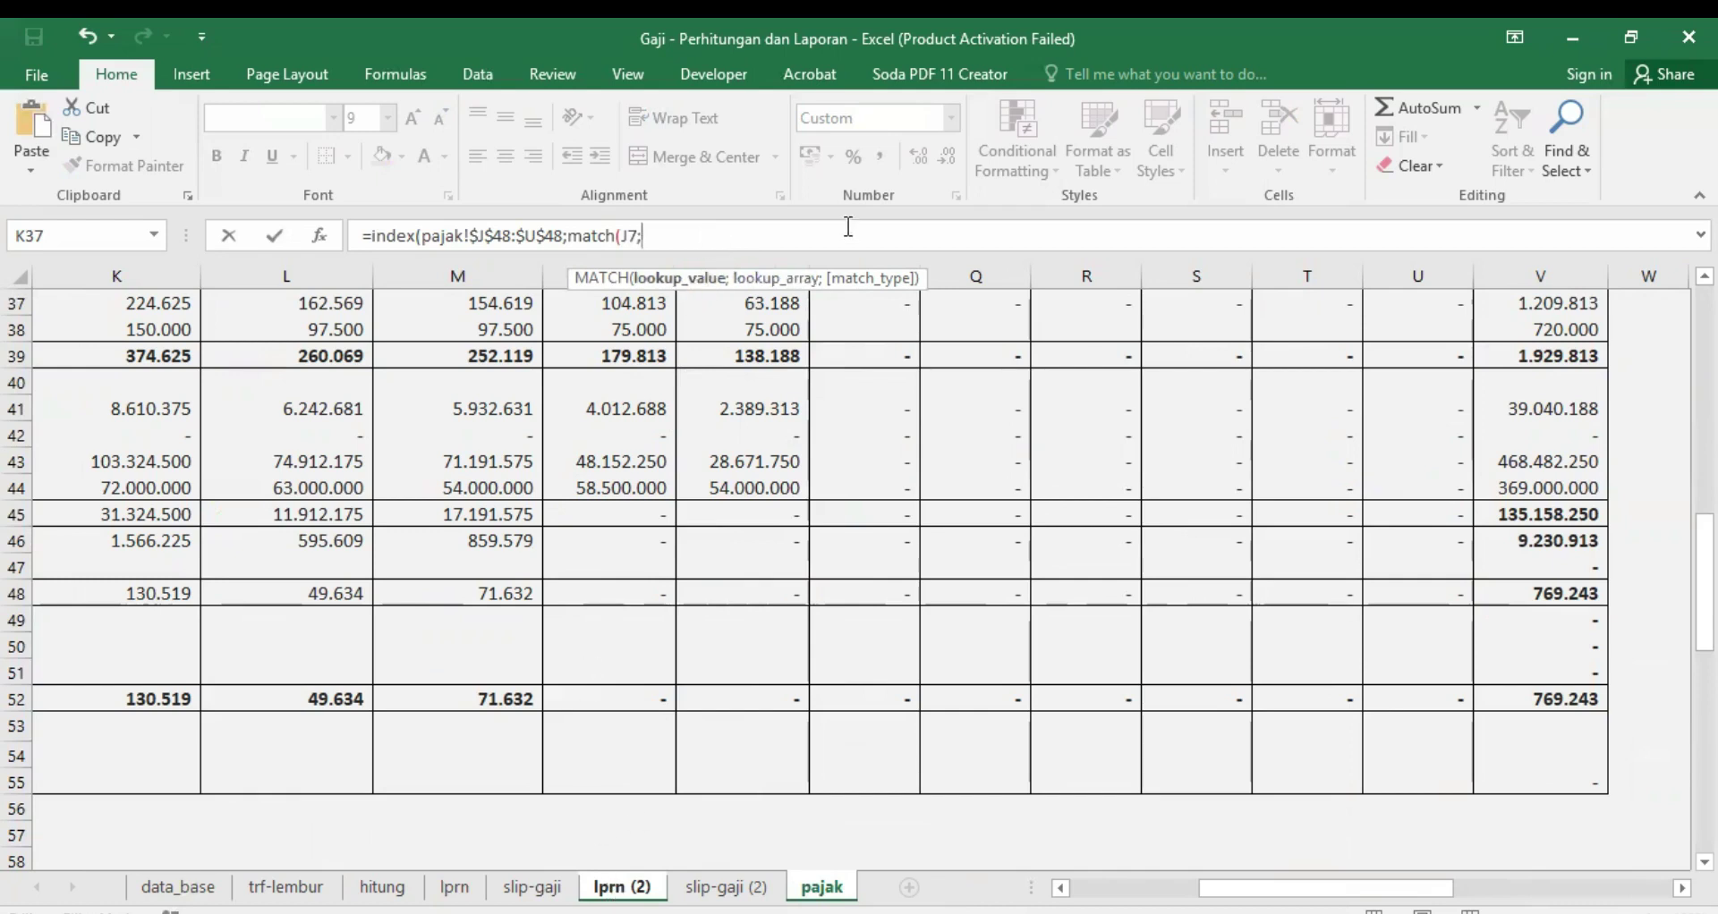
Step: Use the employee name in C11 as MATCH's lookup value
left_click(619, 886)
key("BackSpace")
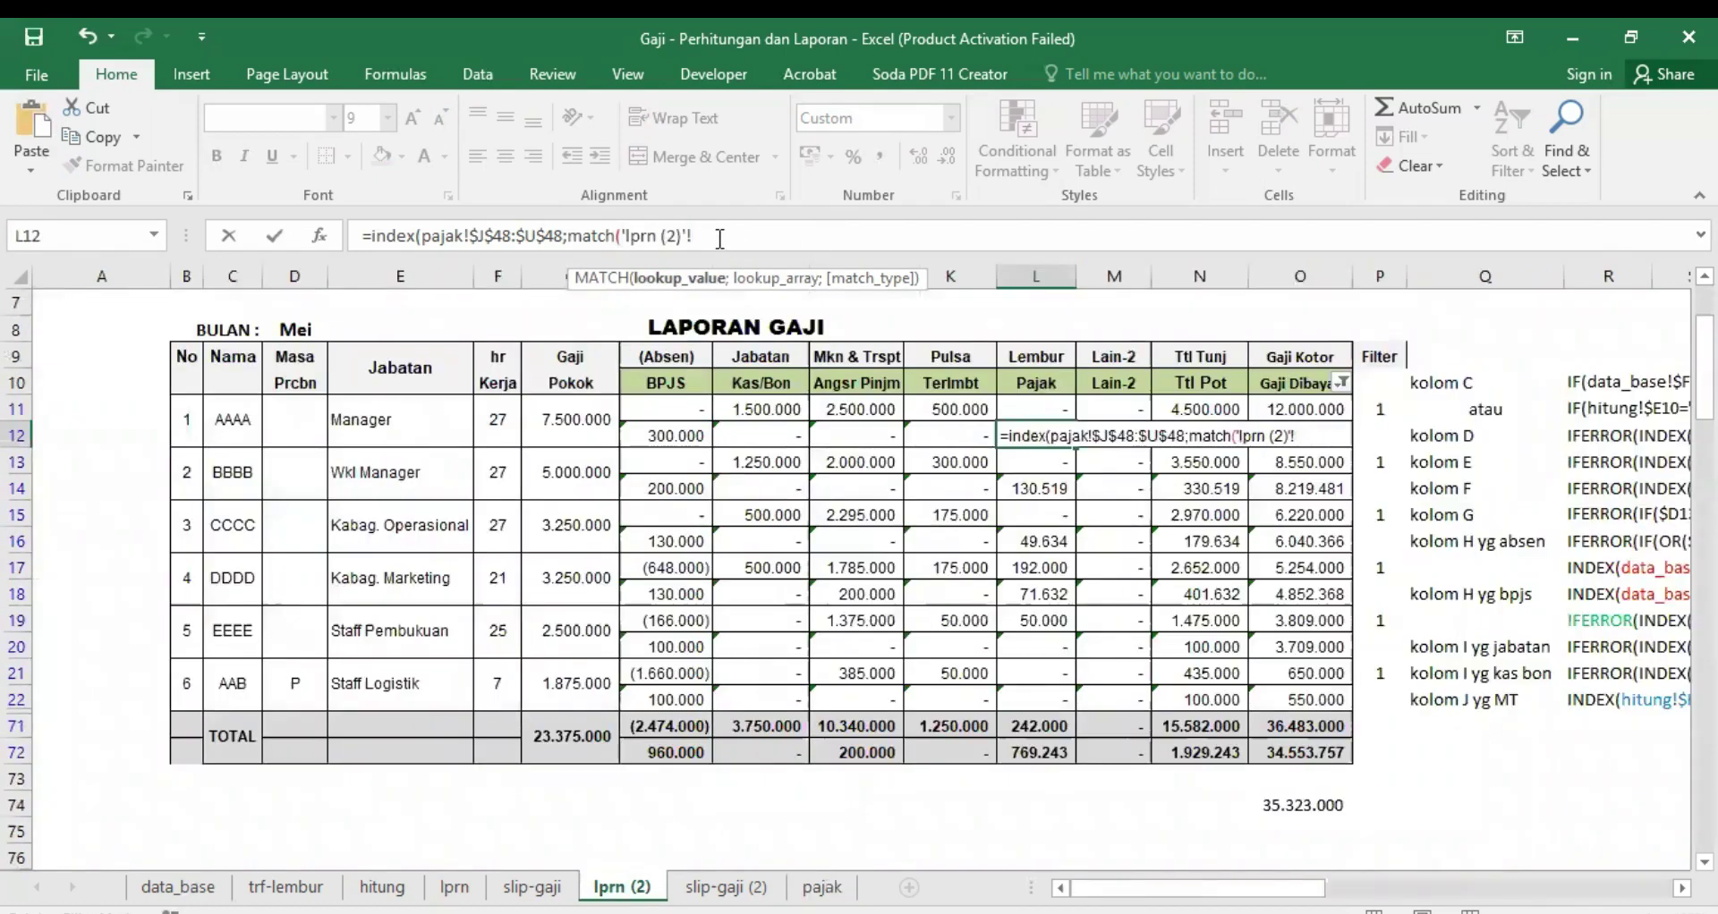
key("BackSpace")
key("BackSpace")
key("BackSpace")
key("BackSpace")
key("BackSpace")
key("BackSpace")
key("BackSpace")
key("BackSpace")
key("BackSpace")
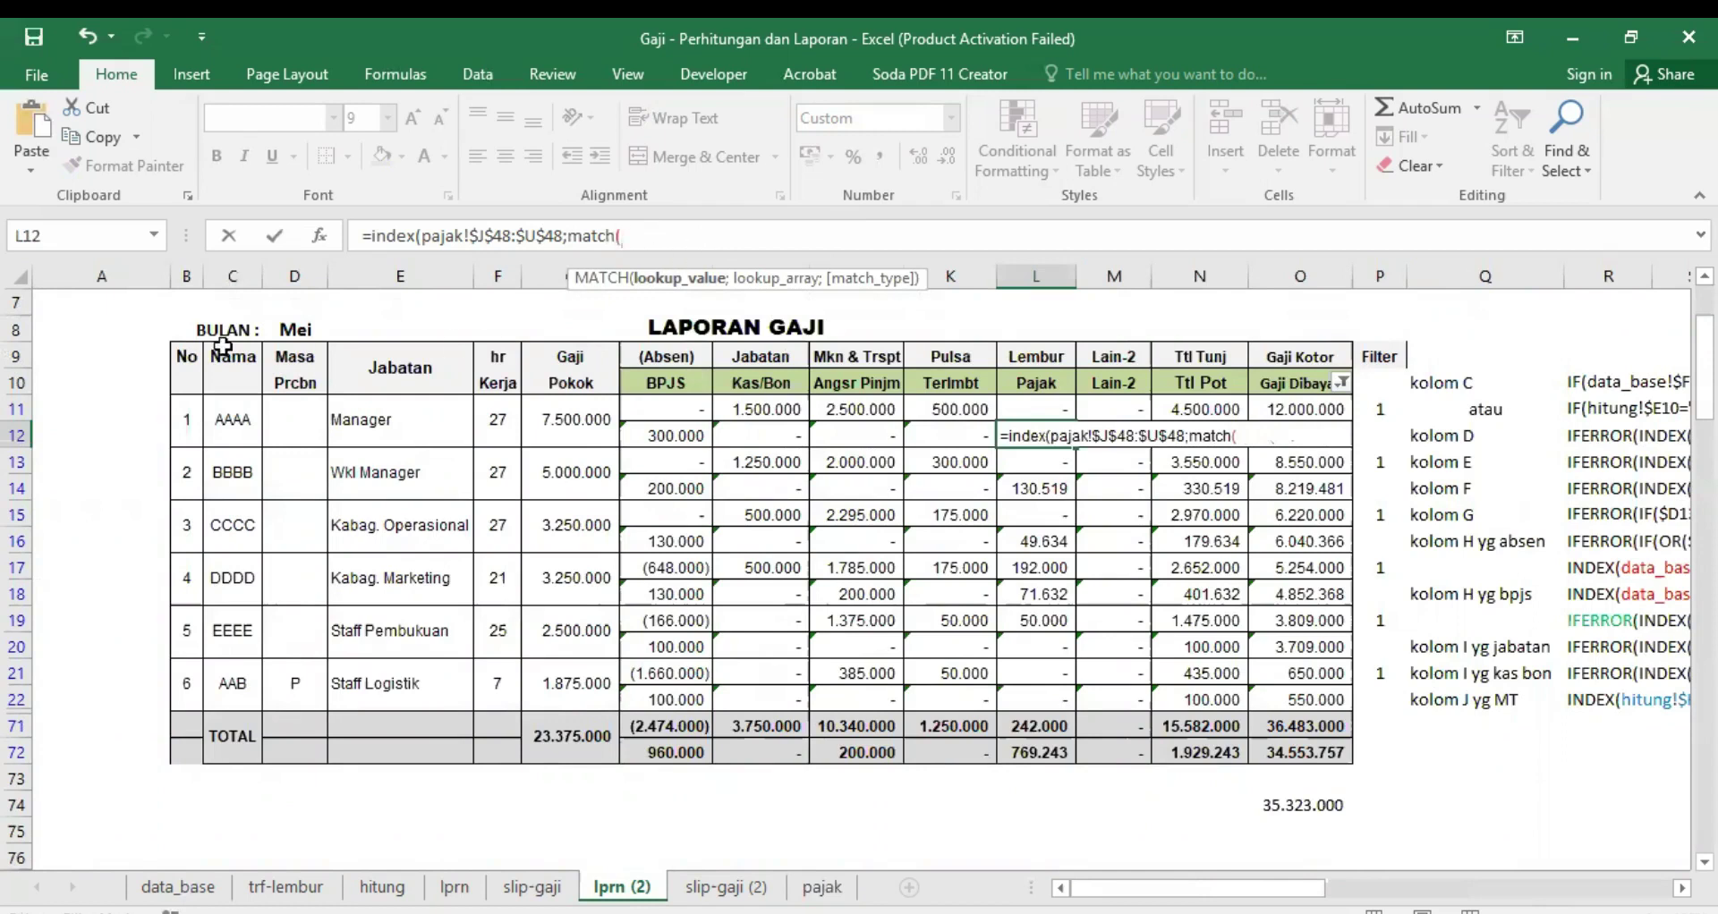
left_click(262, 408)
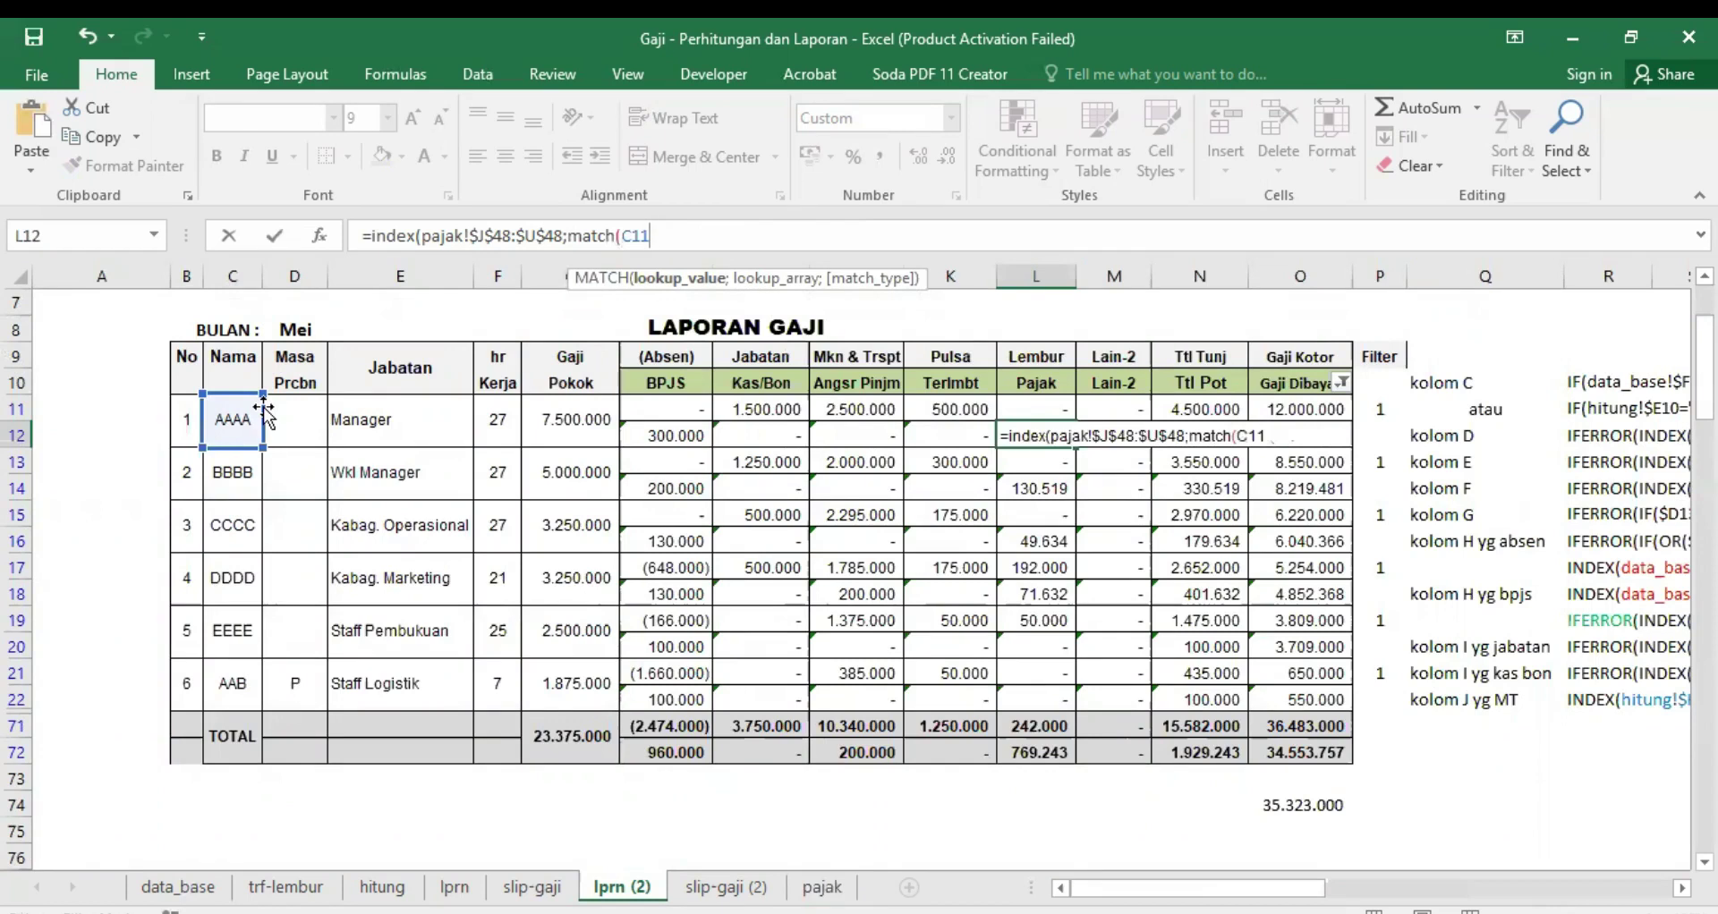
type(";")
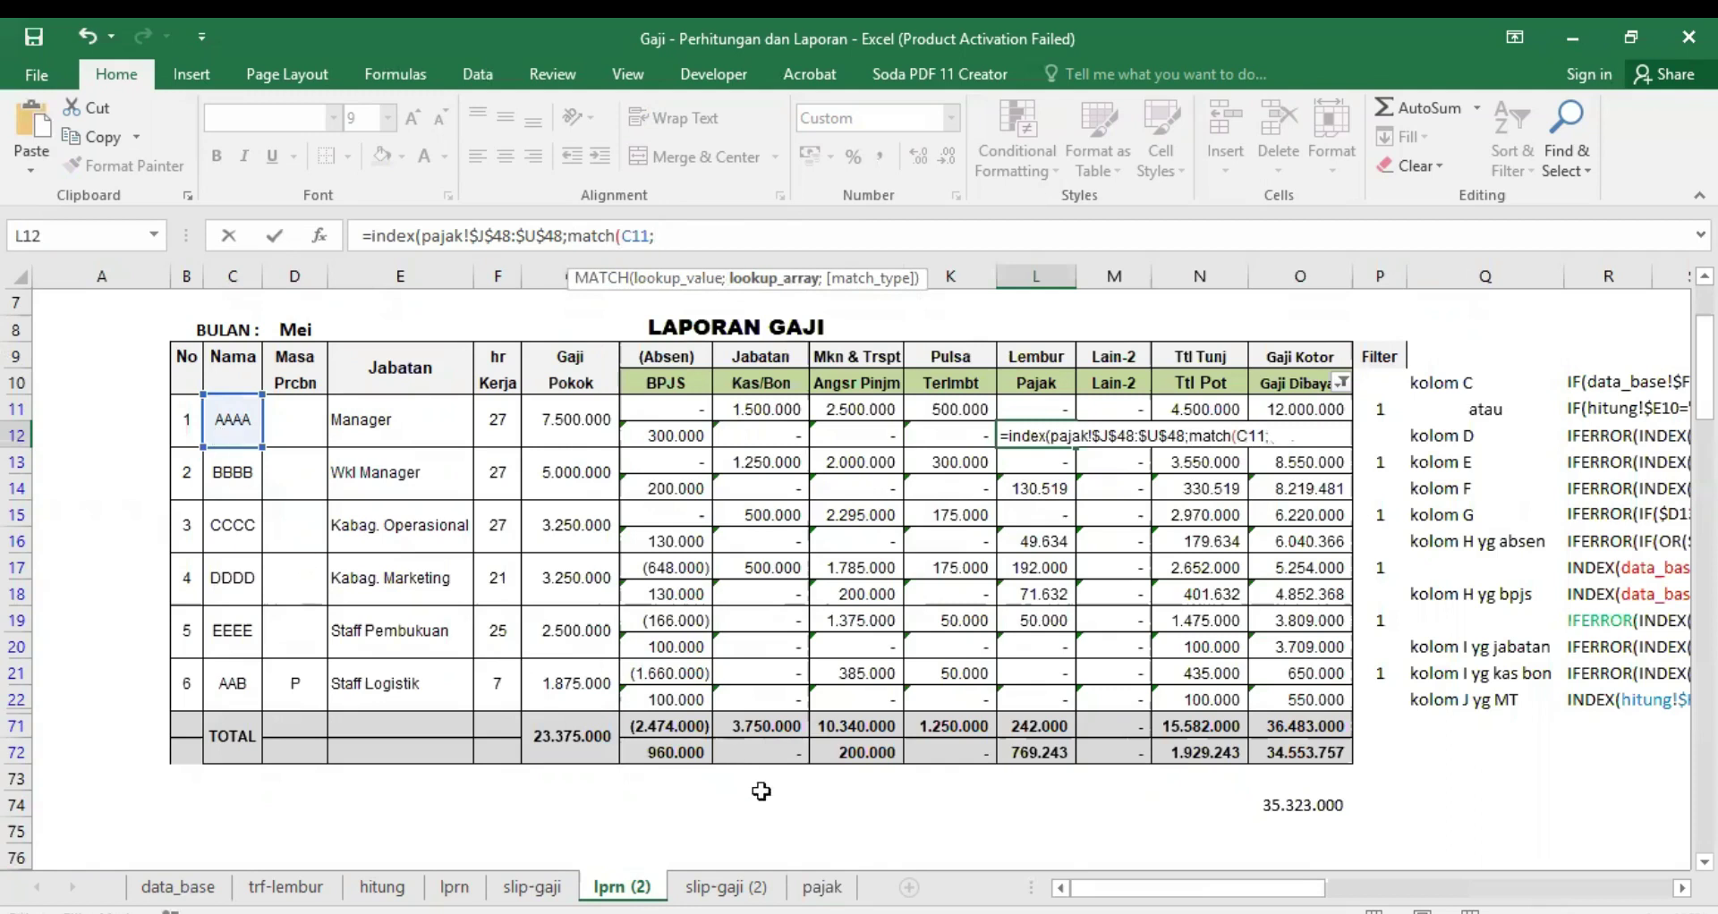
Step: Finish MATCH with absolute range pajak!$J$7:$U$7 and exact match 0, entering the formula
left_click(821, 887)
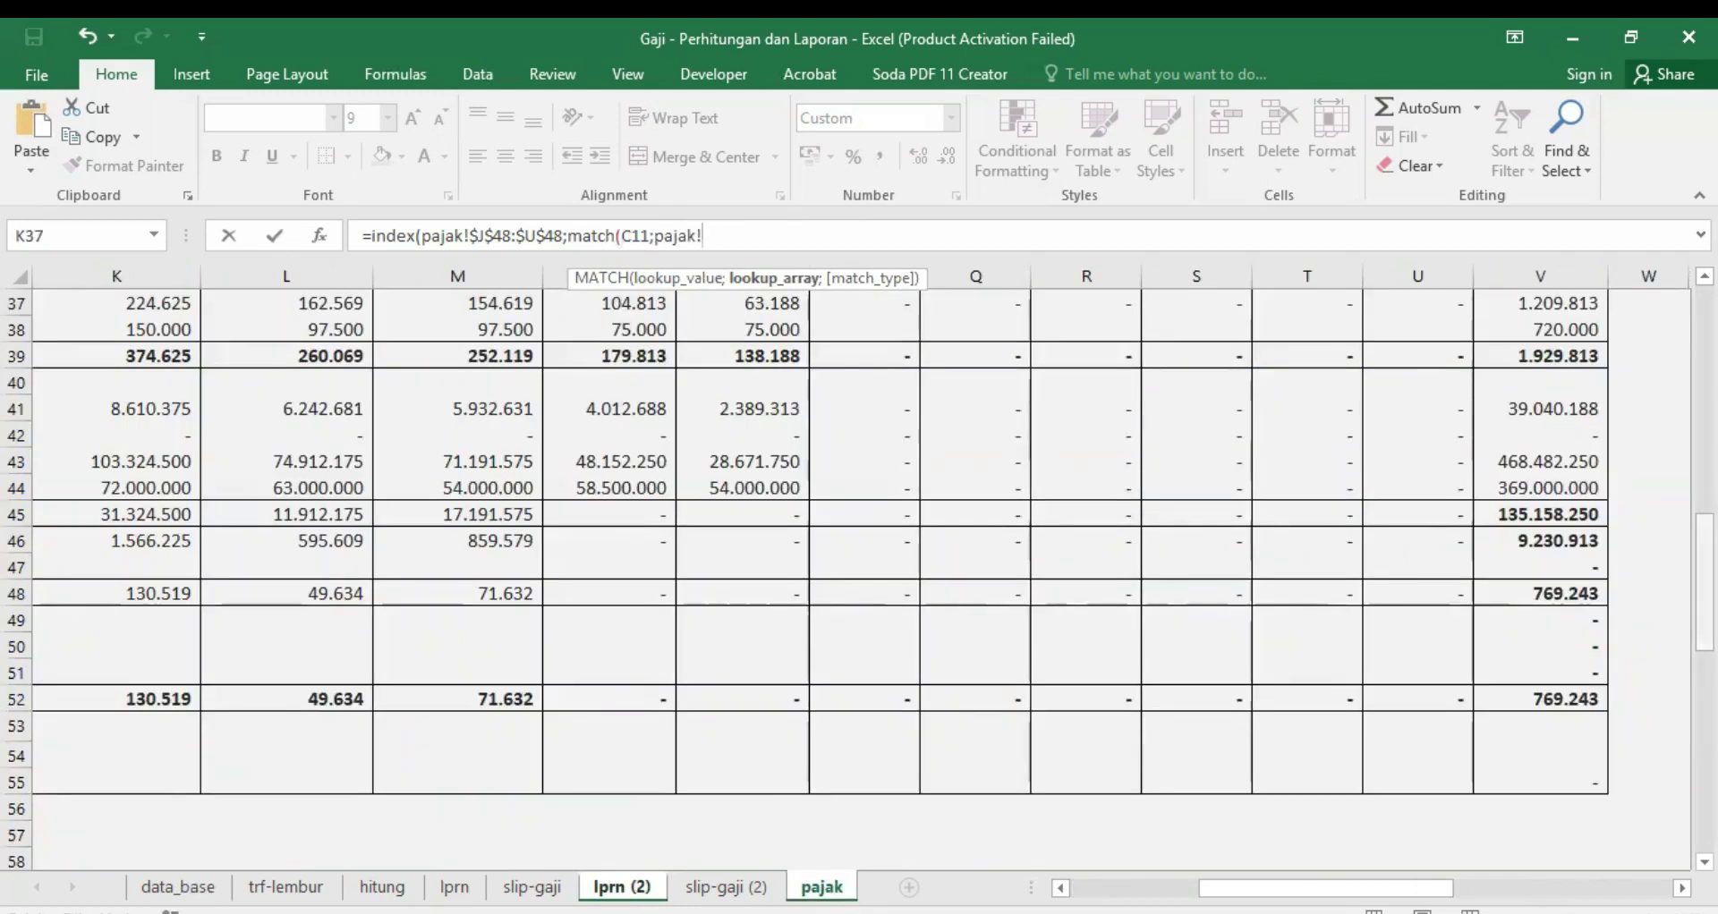
scroll(1339, 827, "up", 10)
scroll(1340, 827, "up", 2)
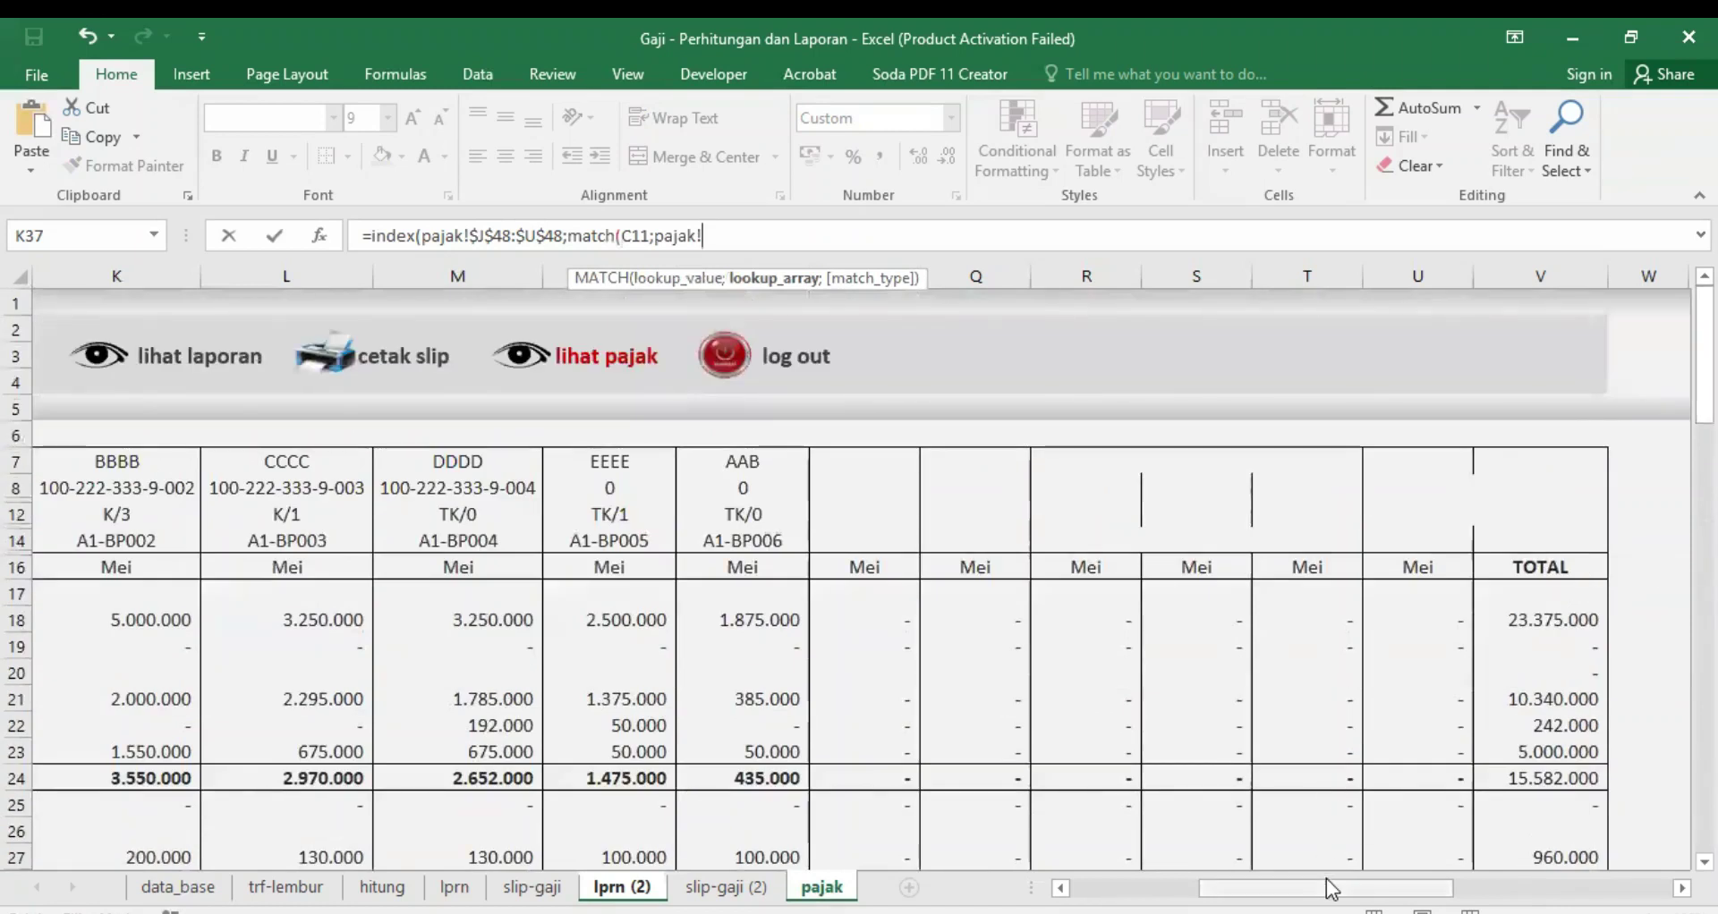
left_click_drag(1332, 889, 1216, 888)
left_click(738, 466)
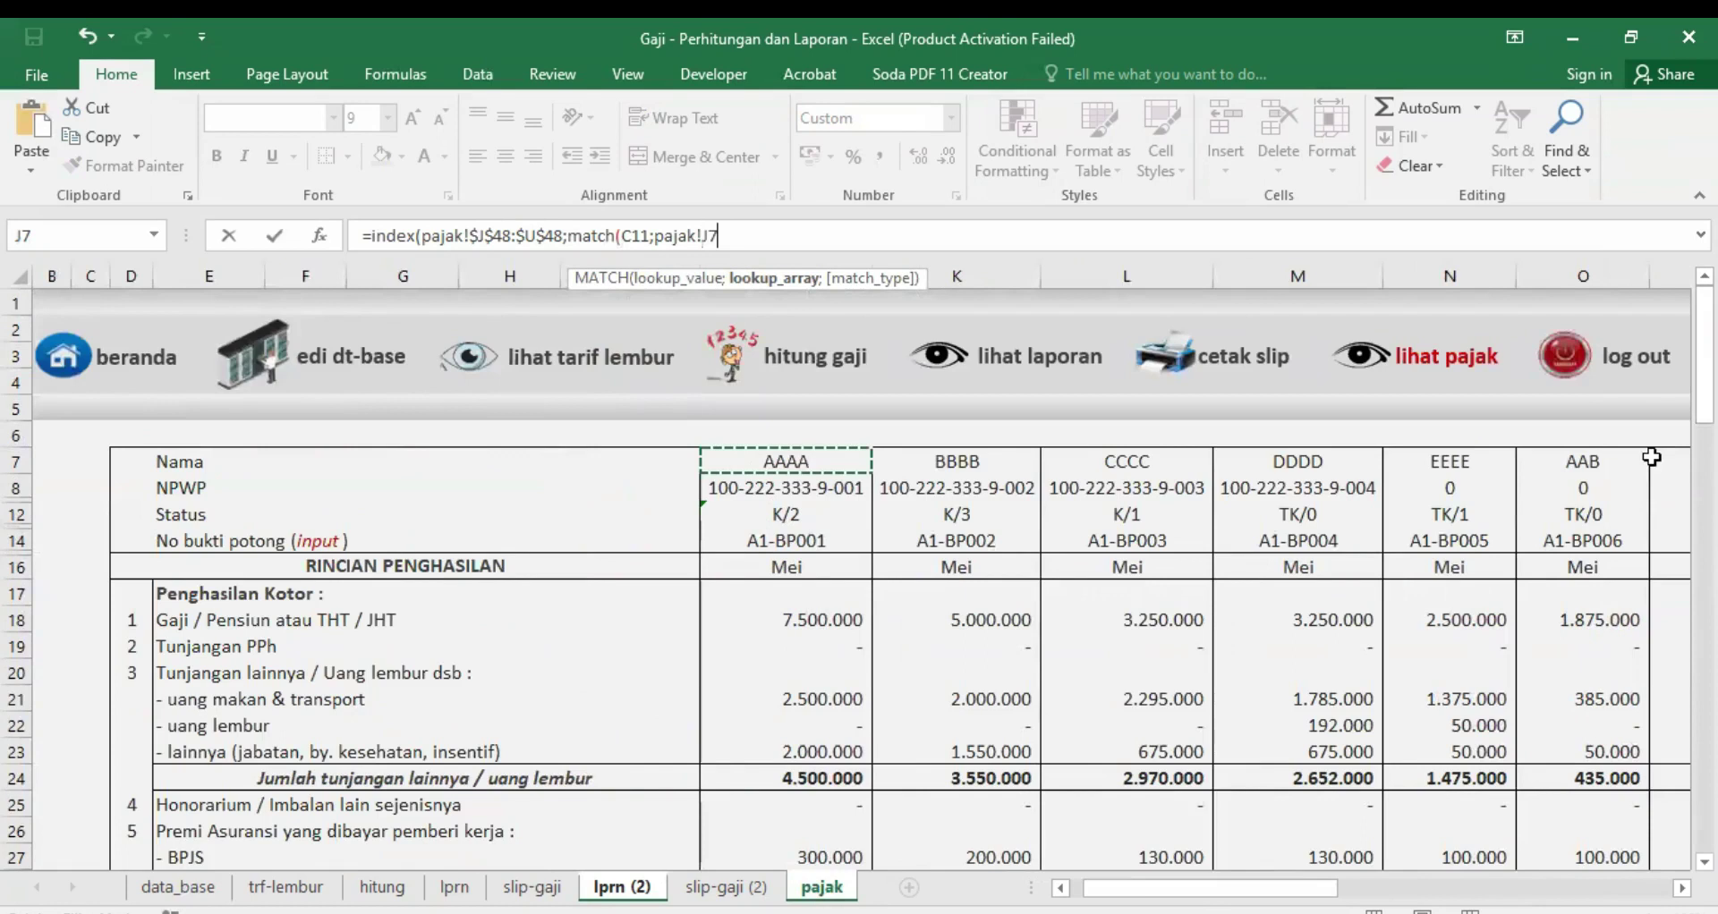
left_click_drag(786, 461, 1464, 472)
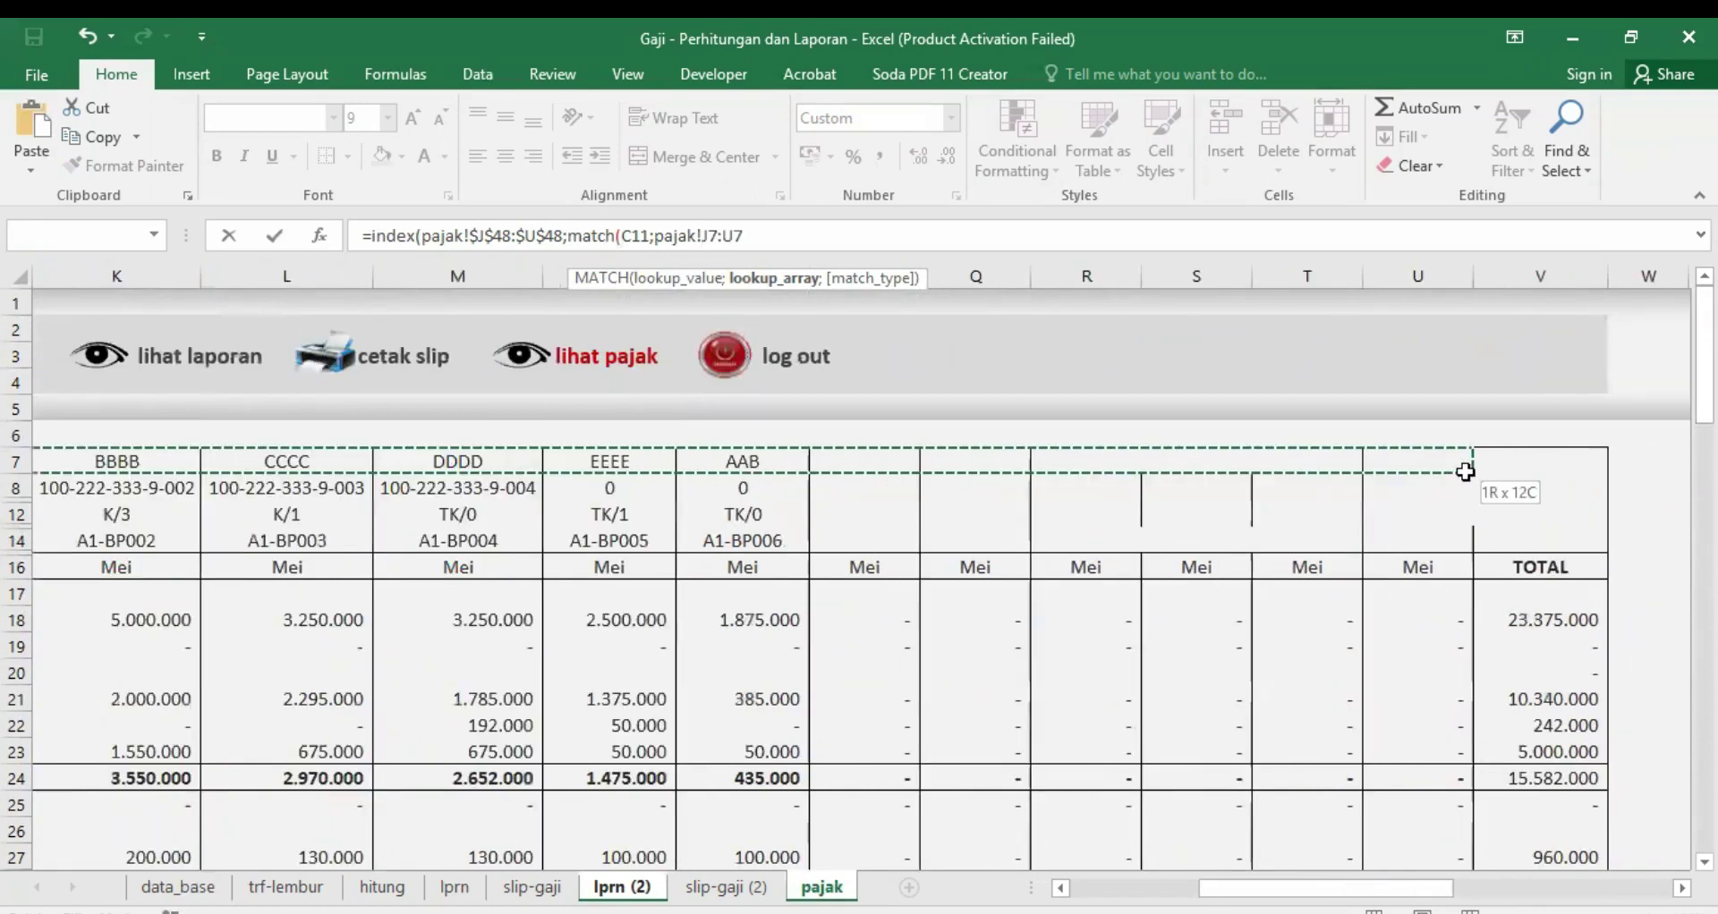
key("F4")
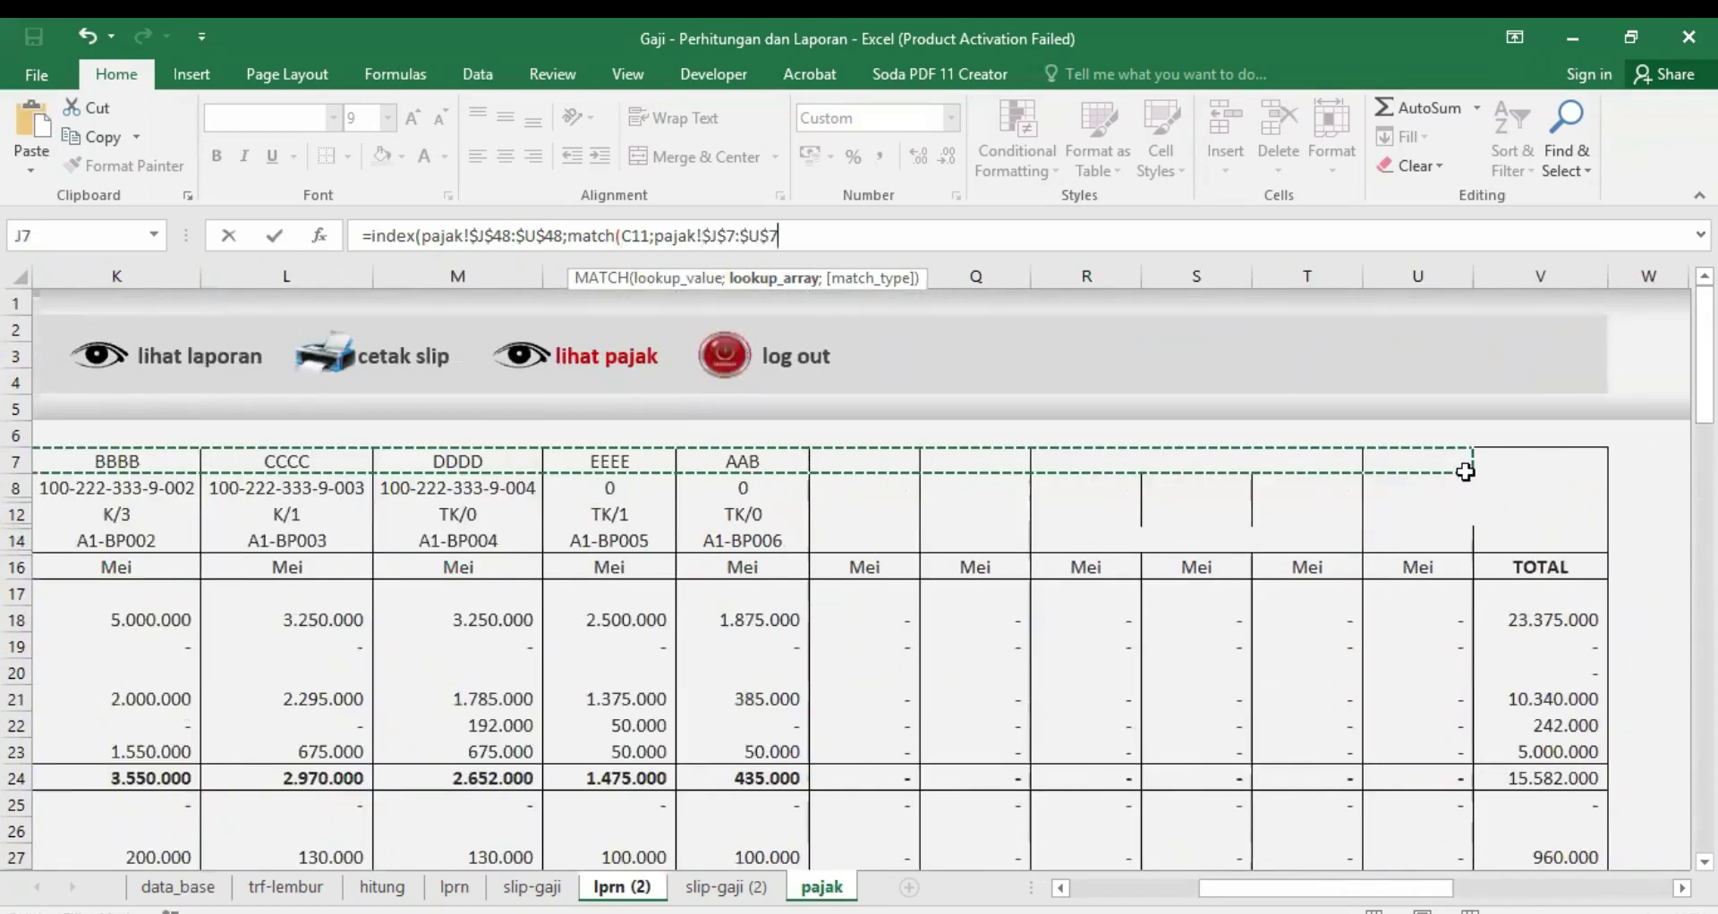
type(";")
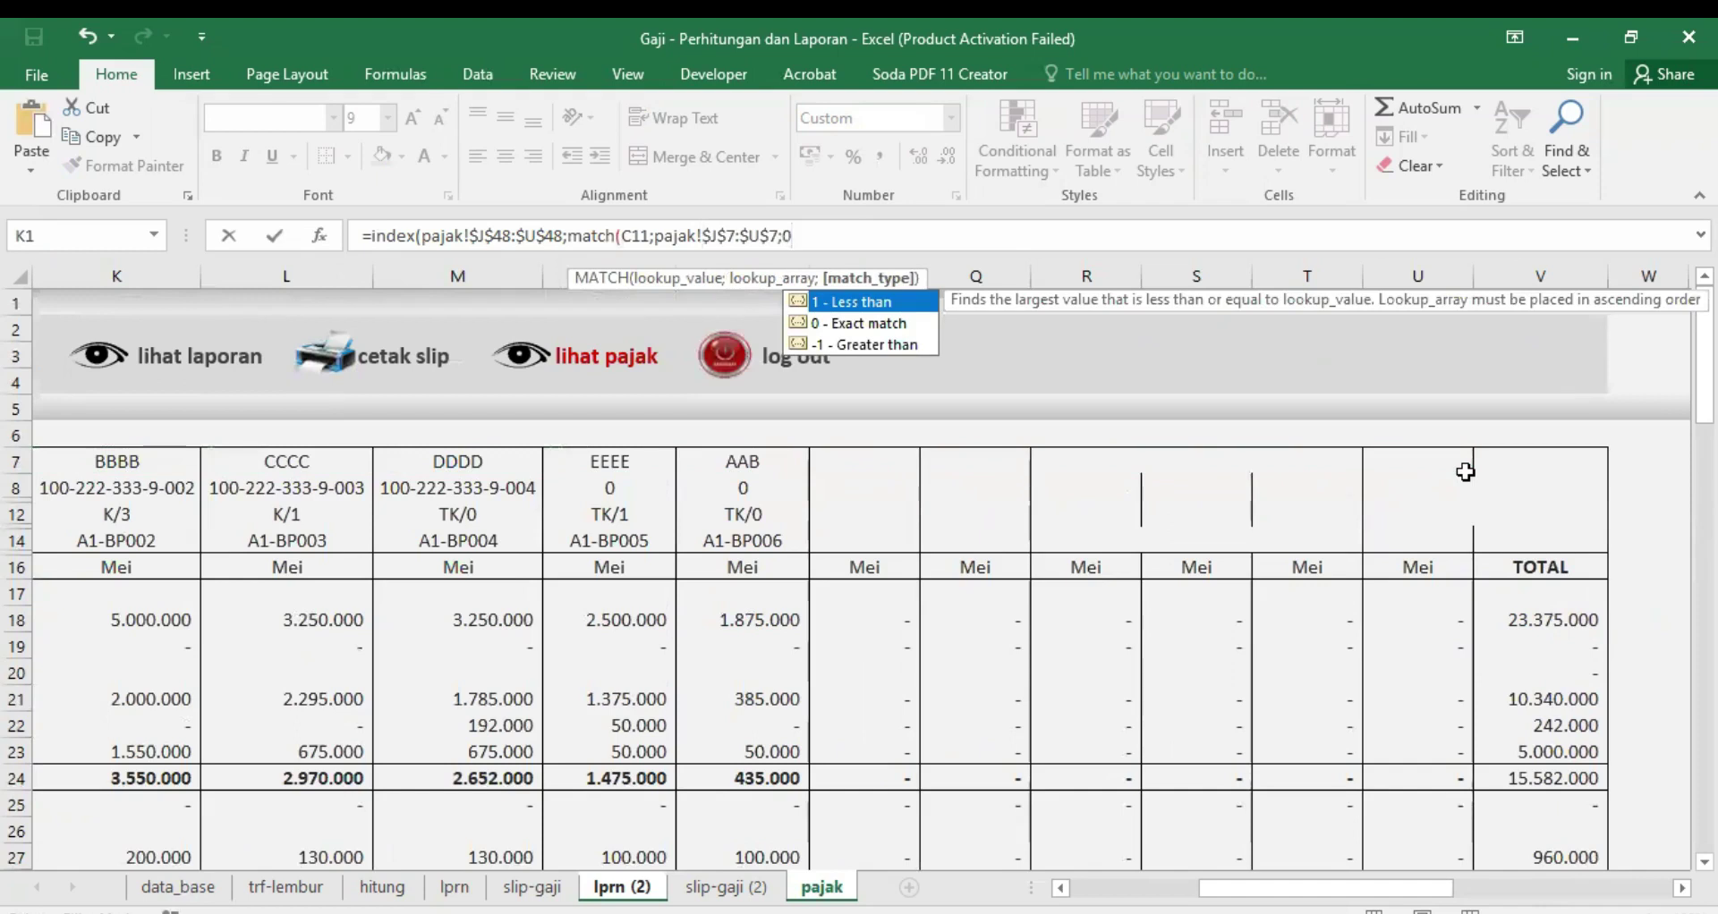
type("0")
key("Return")
key("Return")
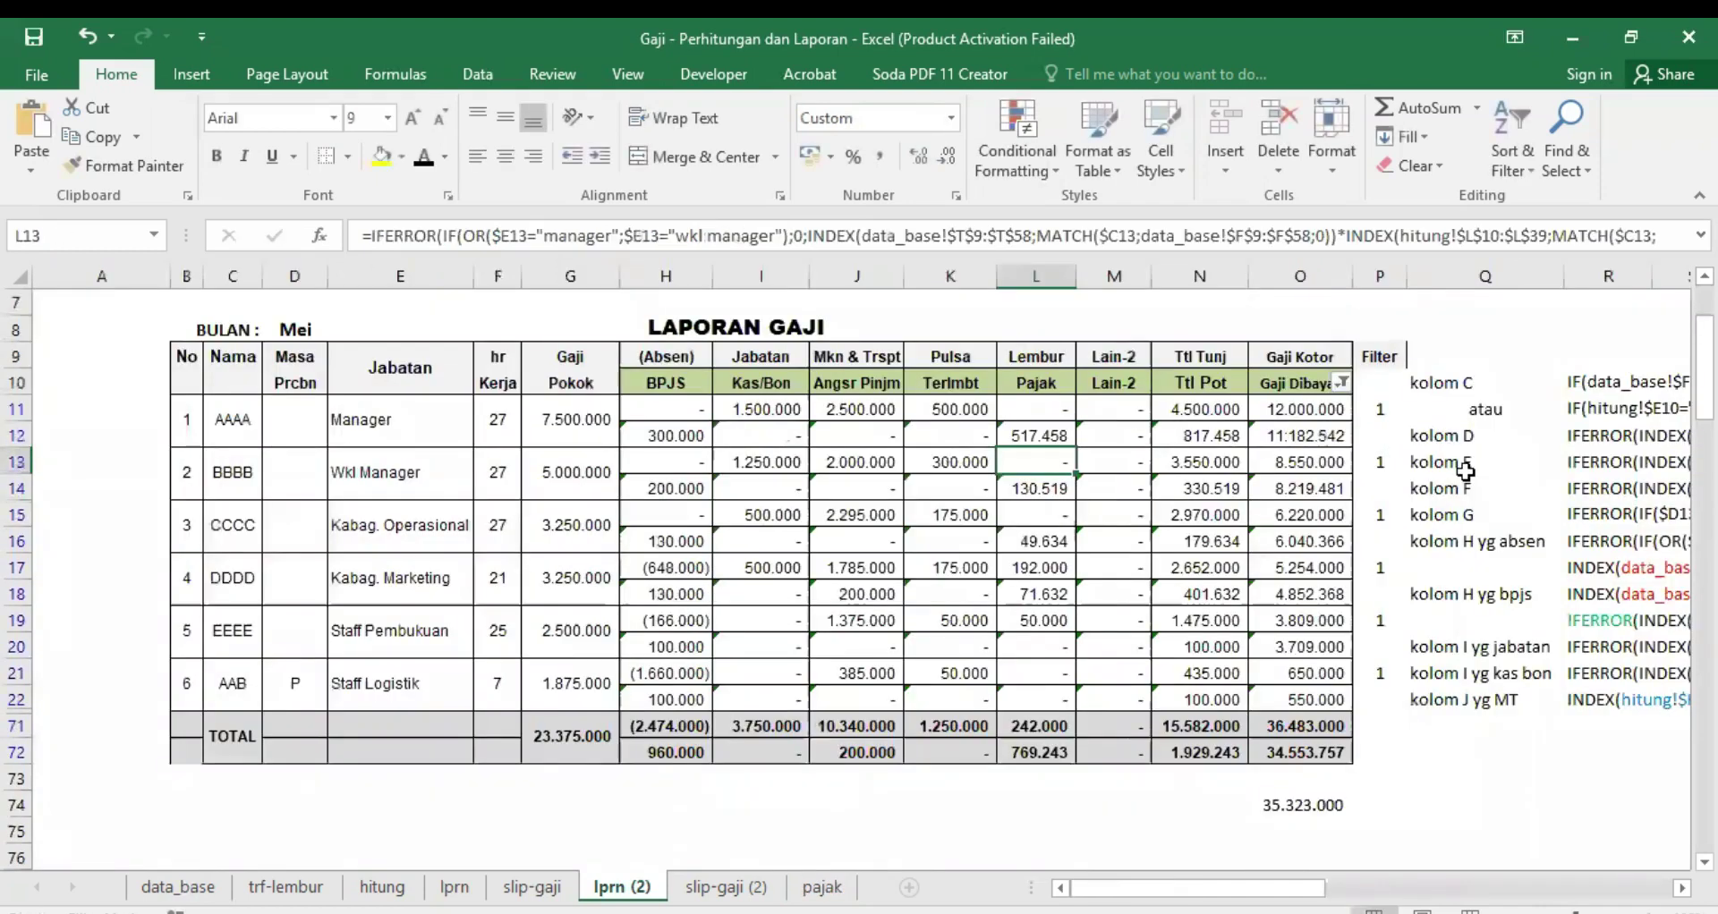
Step: Check L12's result of 517.458 against row 48 of the pajak sheet
left_click(1048, 433)
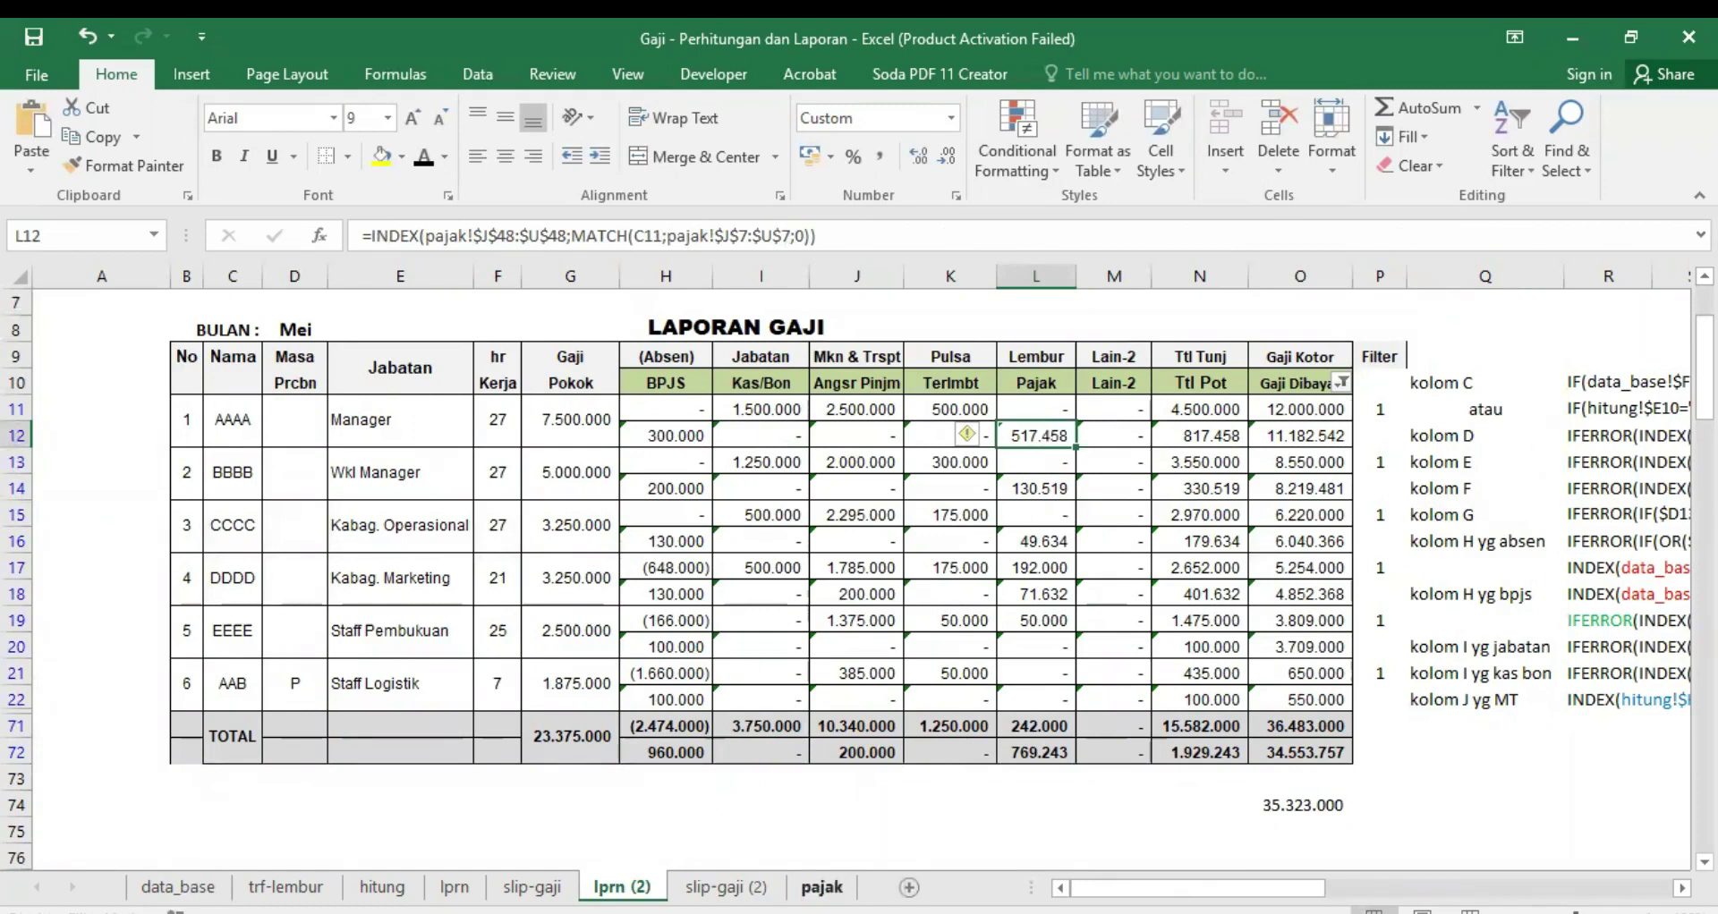
left_click(821, 887)
scroll(1204, 648, "down", 4)
scroll(1204, 648, "down", 2)
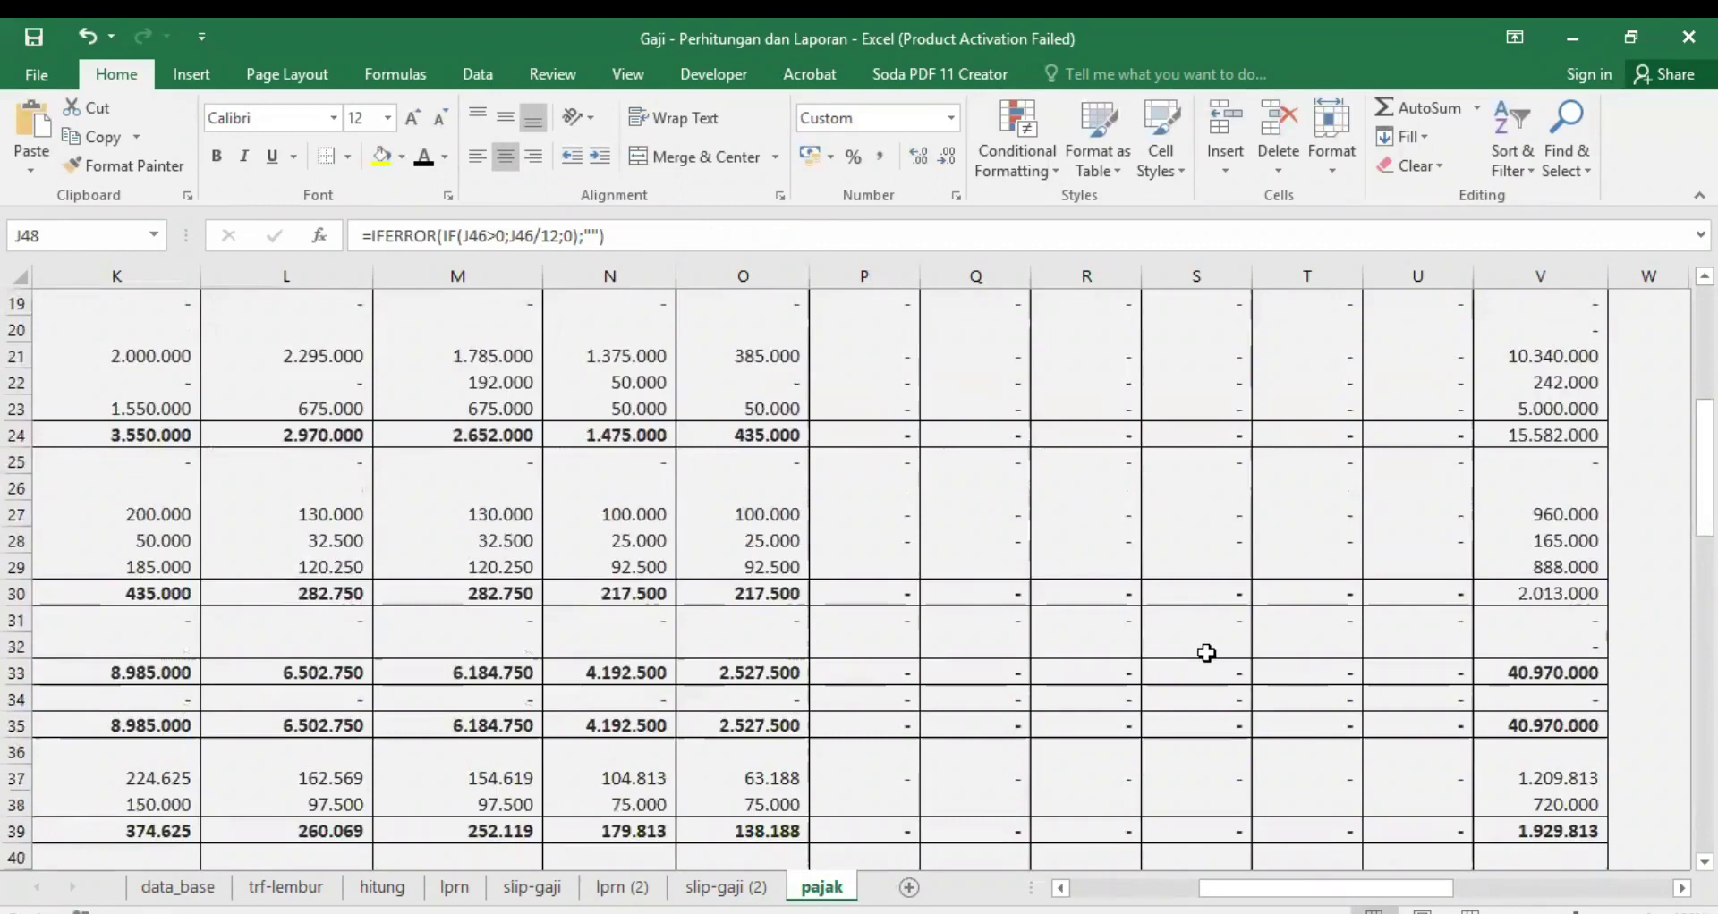
scroll(1206, 653, "down", 3)
scroll(1248, 769, "down", 2)
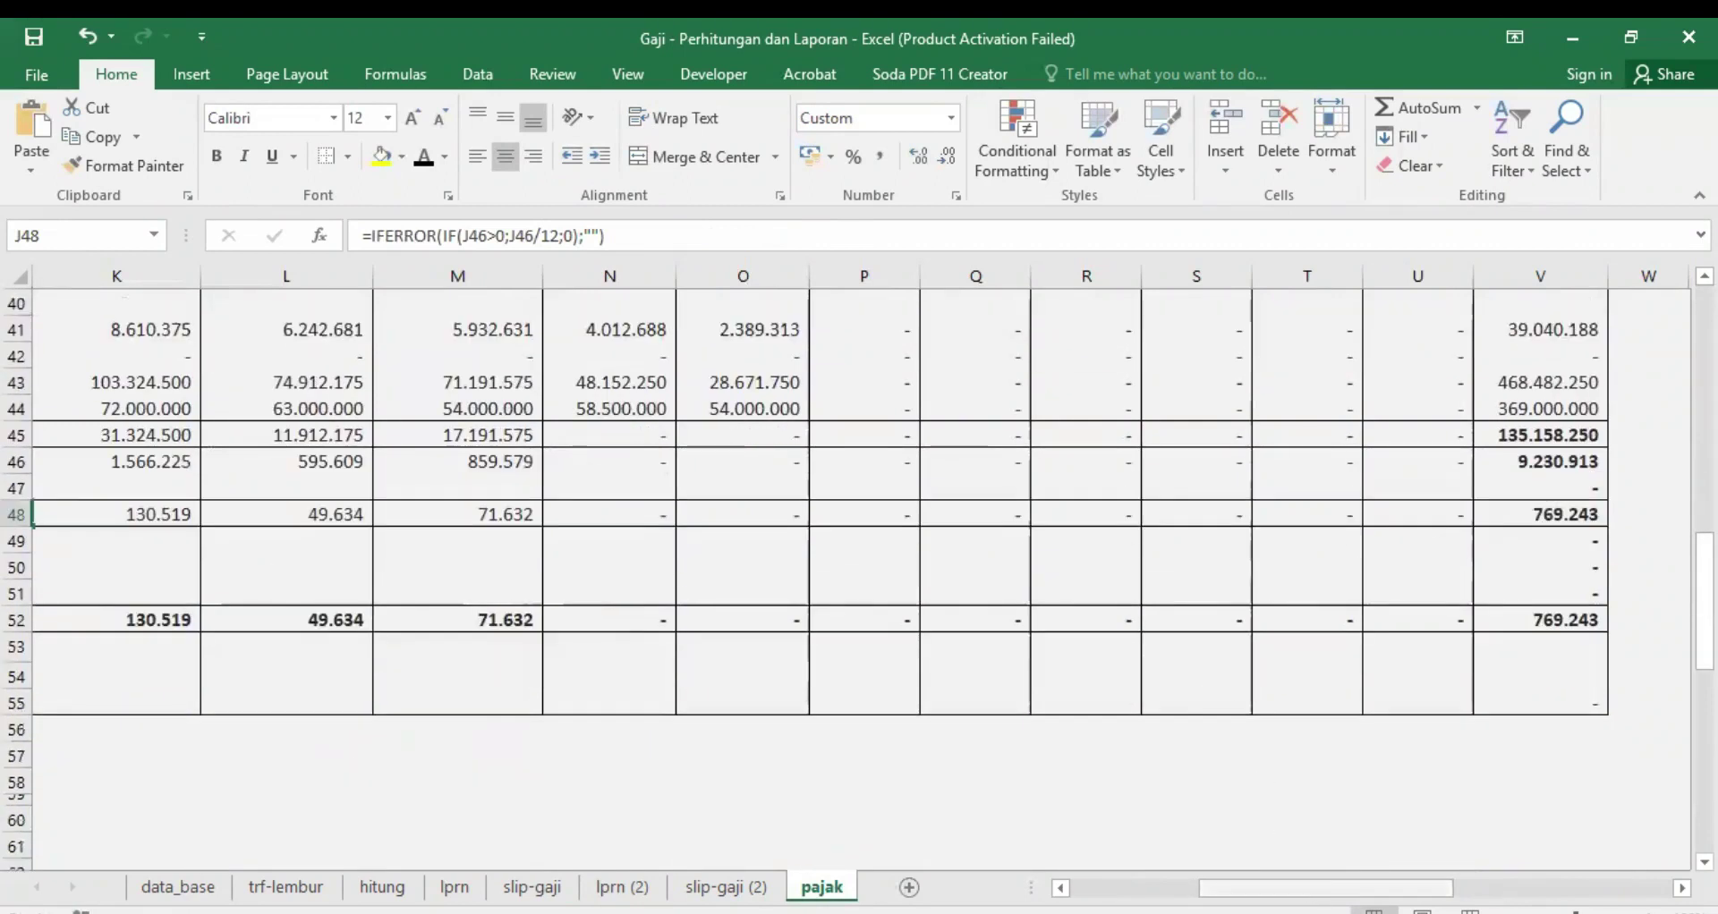
scroll(864, 519, "left", 5)
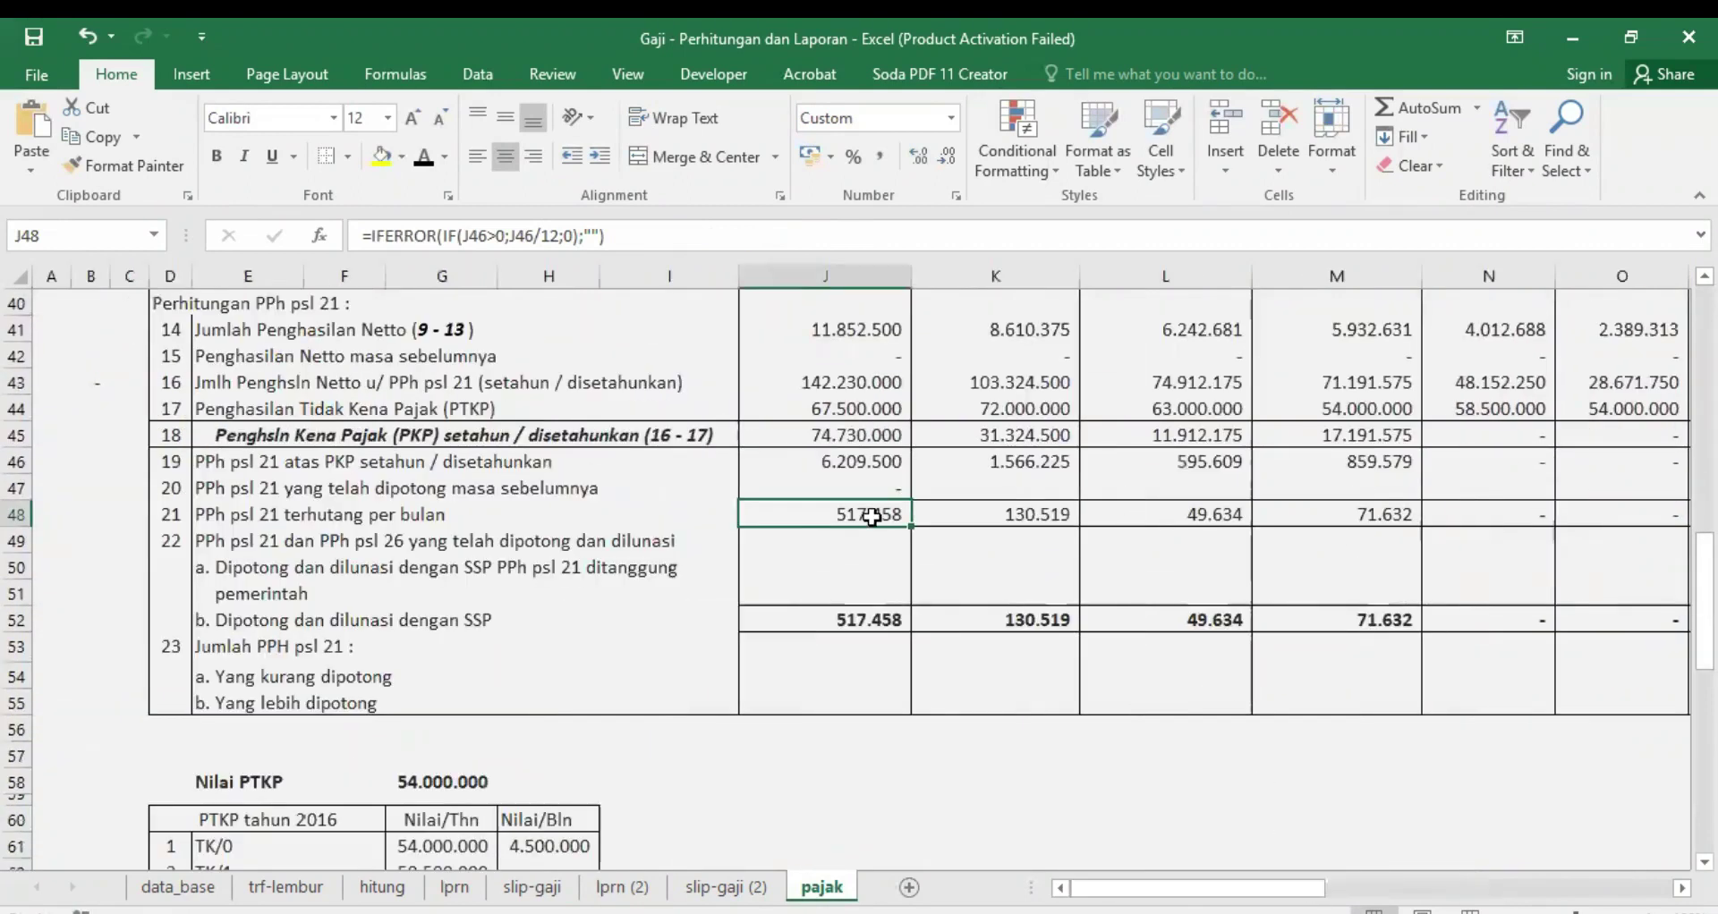
left_click(622, 887)
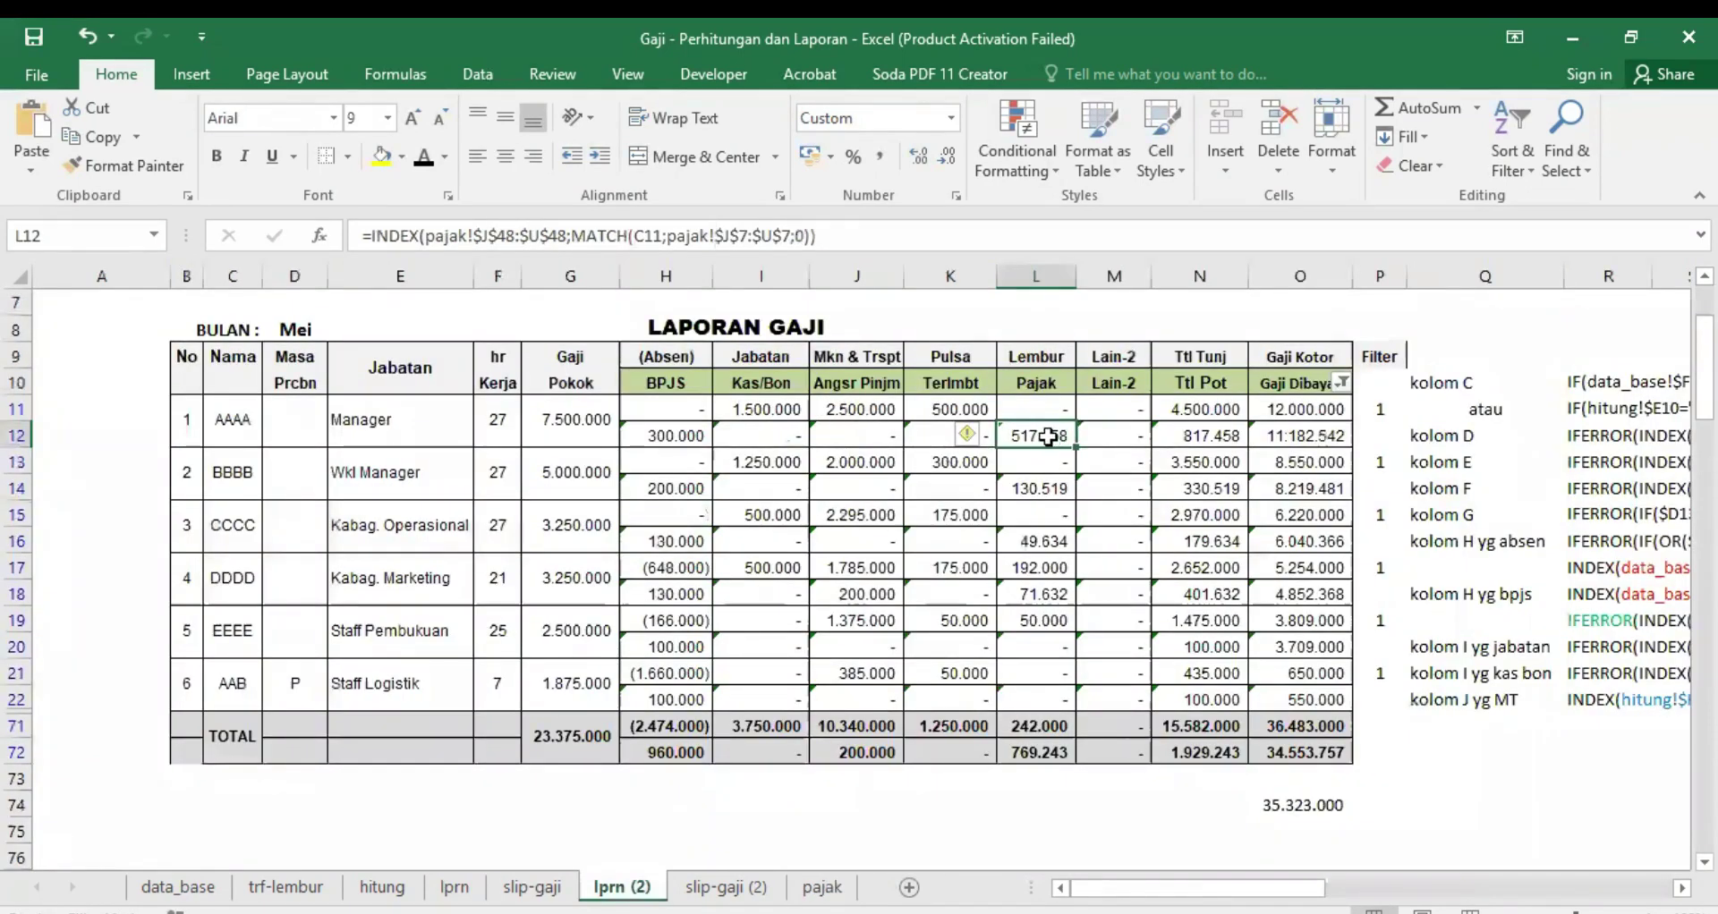
Step: Try filling L11:L12 down to row 14, then undo the fill
left_click_drag(1031, 409, 1031, 434)
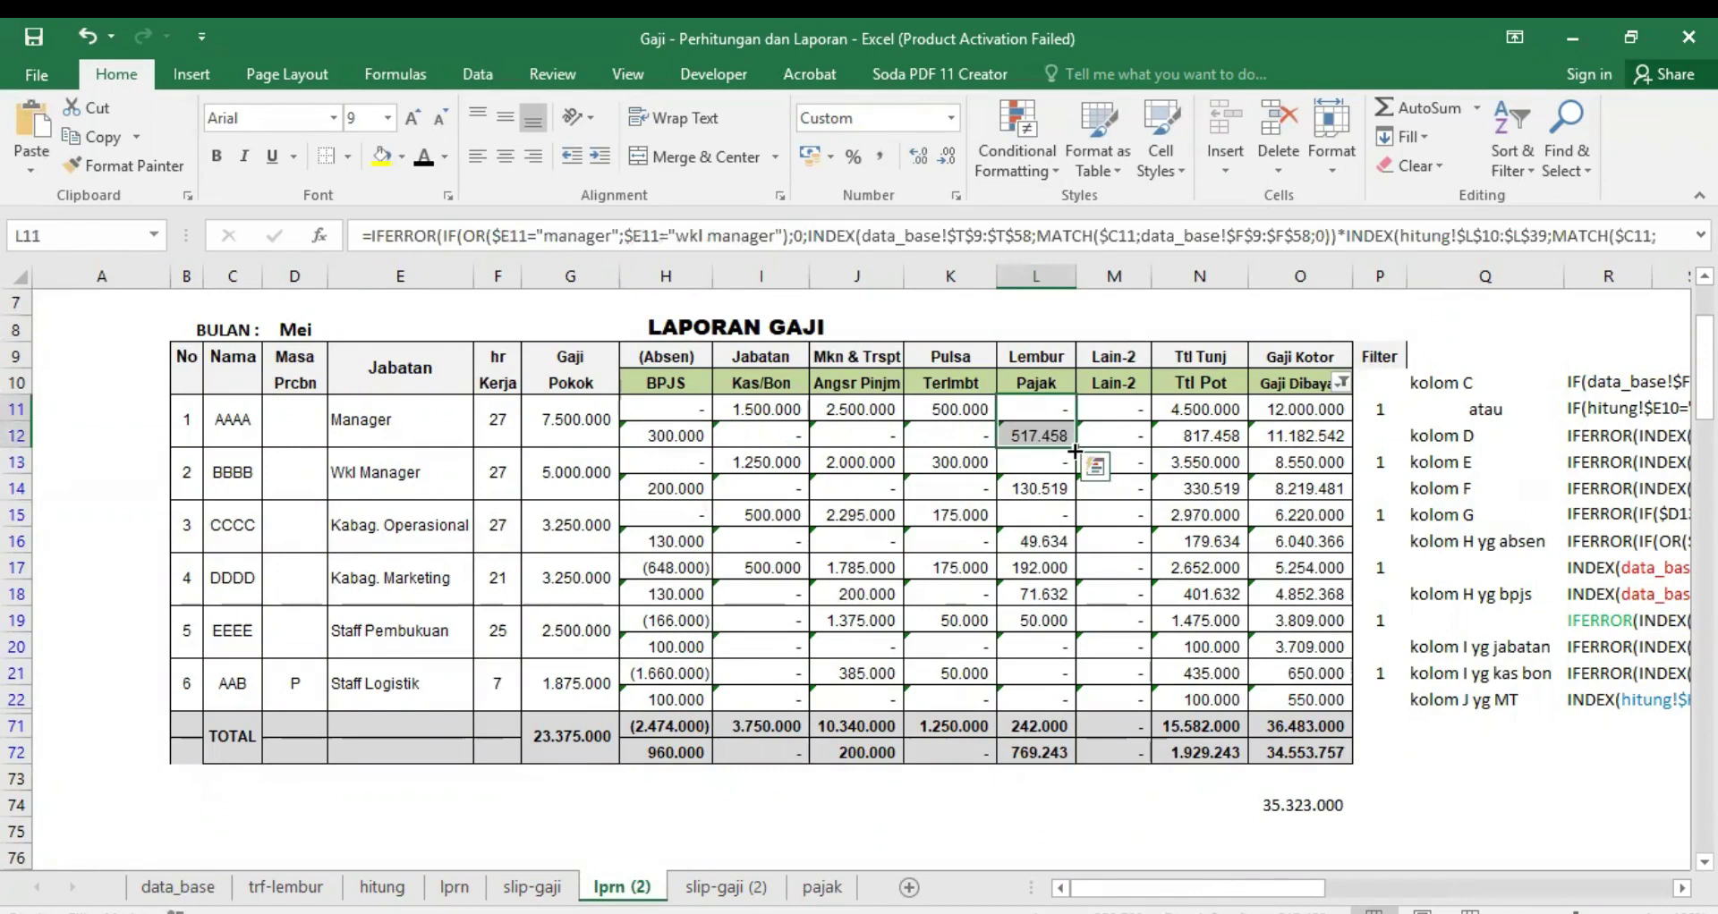
left_click_drag(1074, 450, 1075, 502)
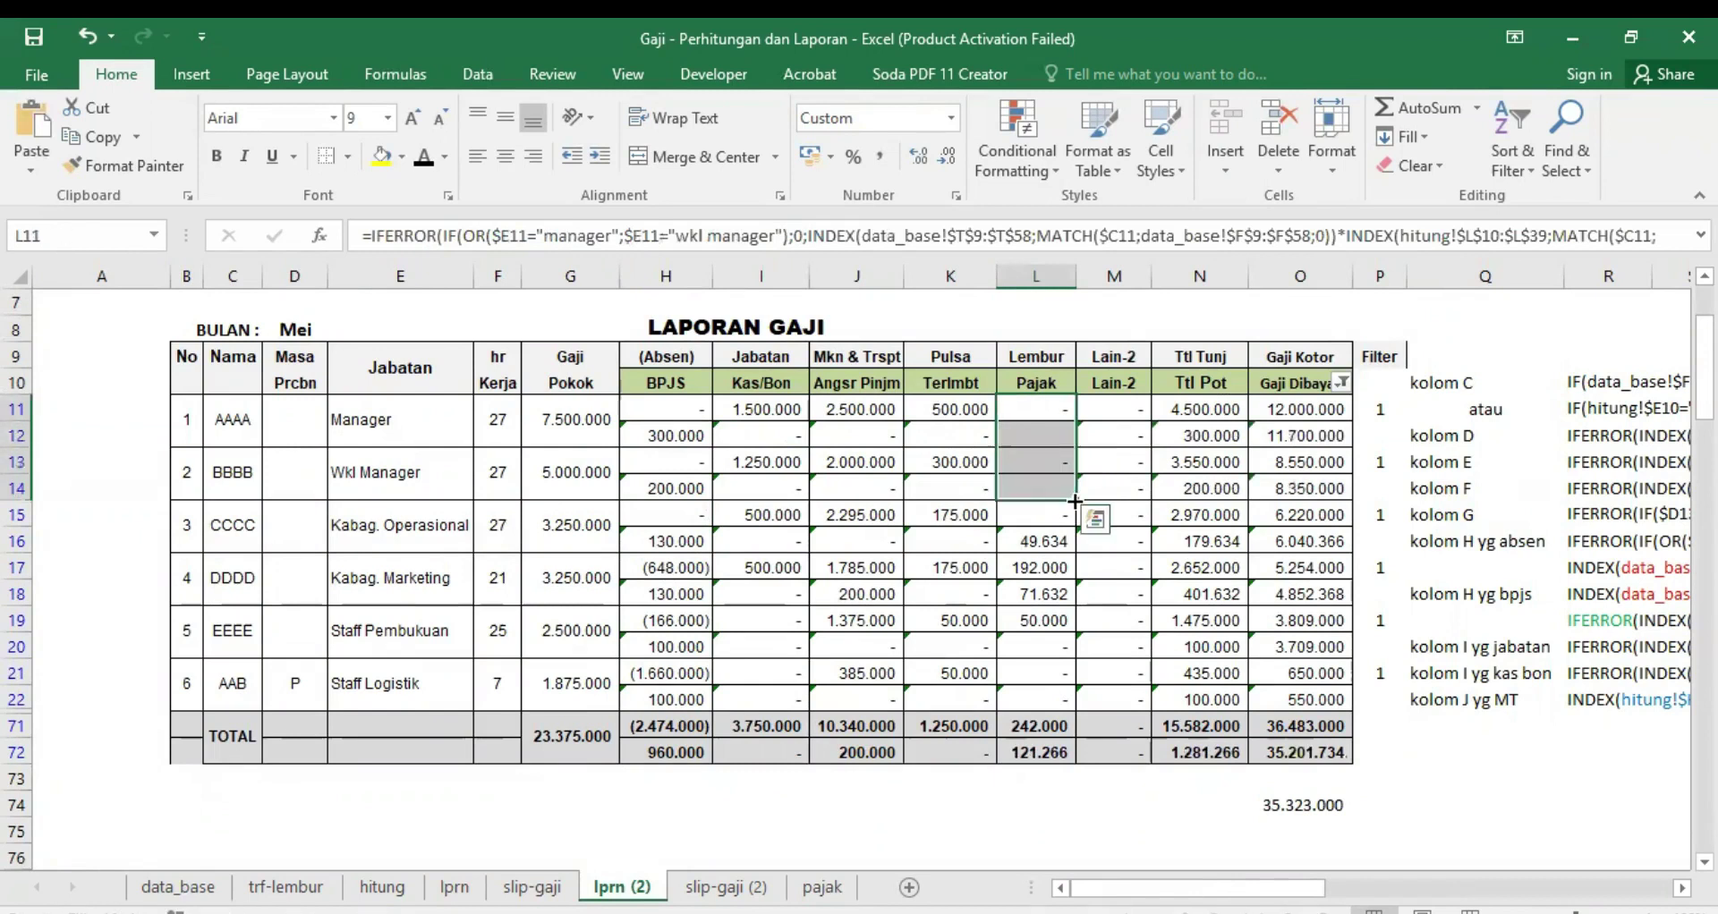
left_click(90, 38)
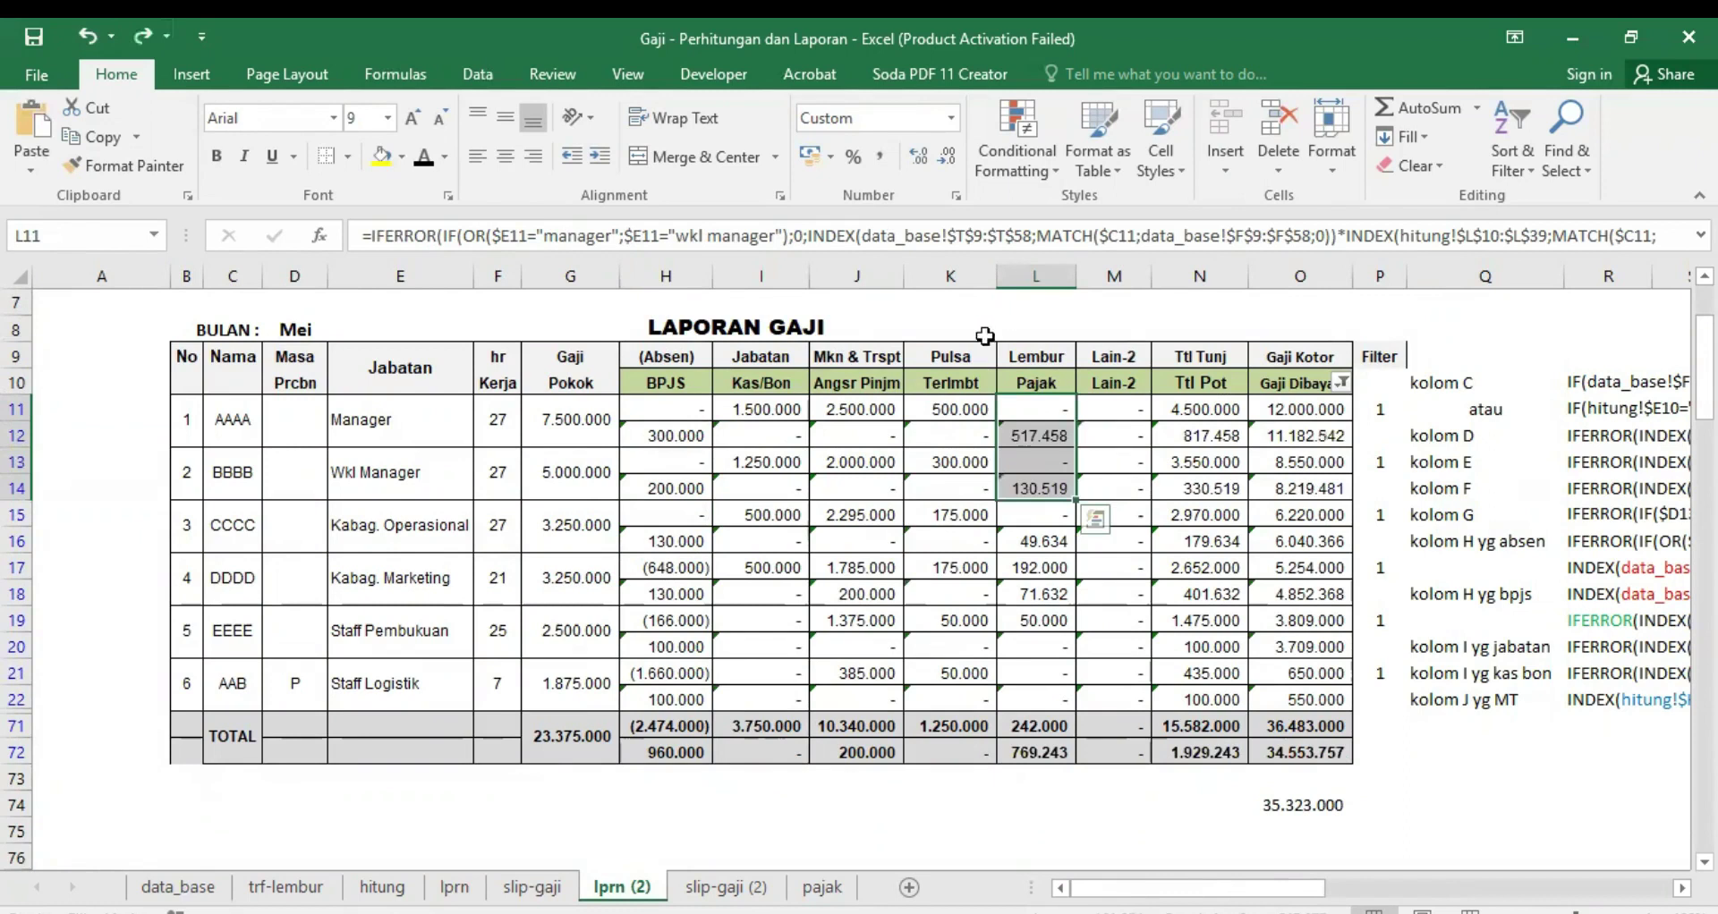
left_click(1047, 434)
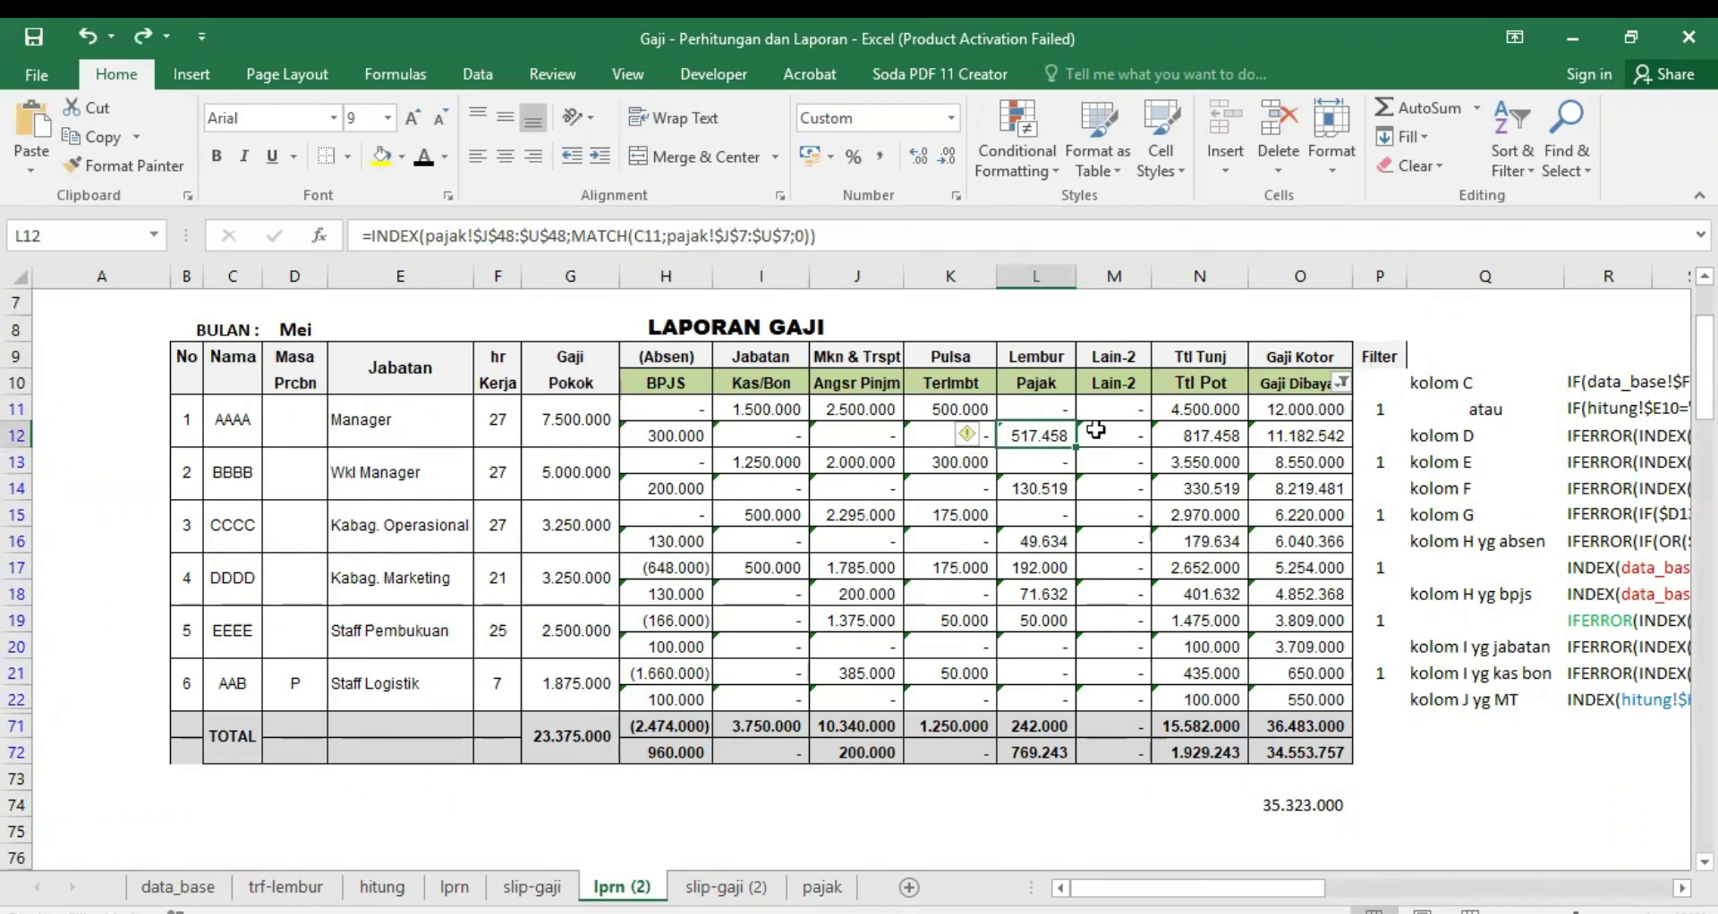
Step: Copy the L12 tax formula into L14, which then shows 130.519
left_click(1035, 484)
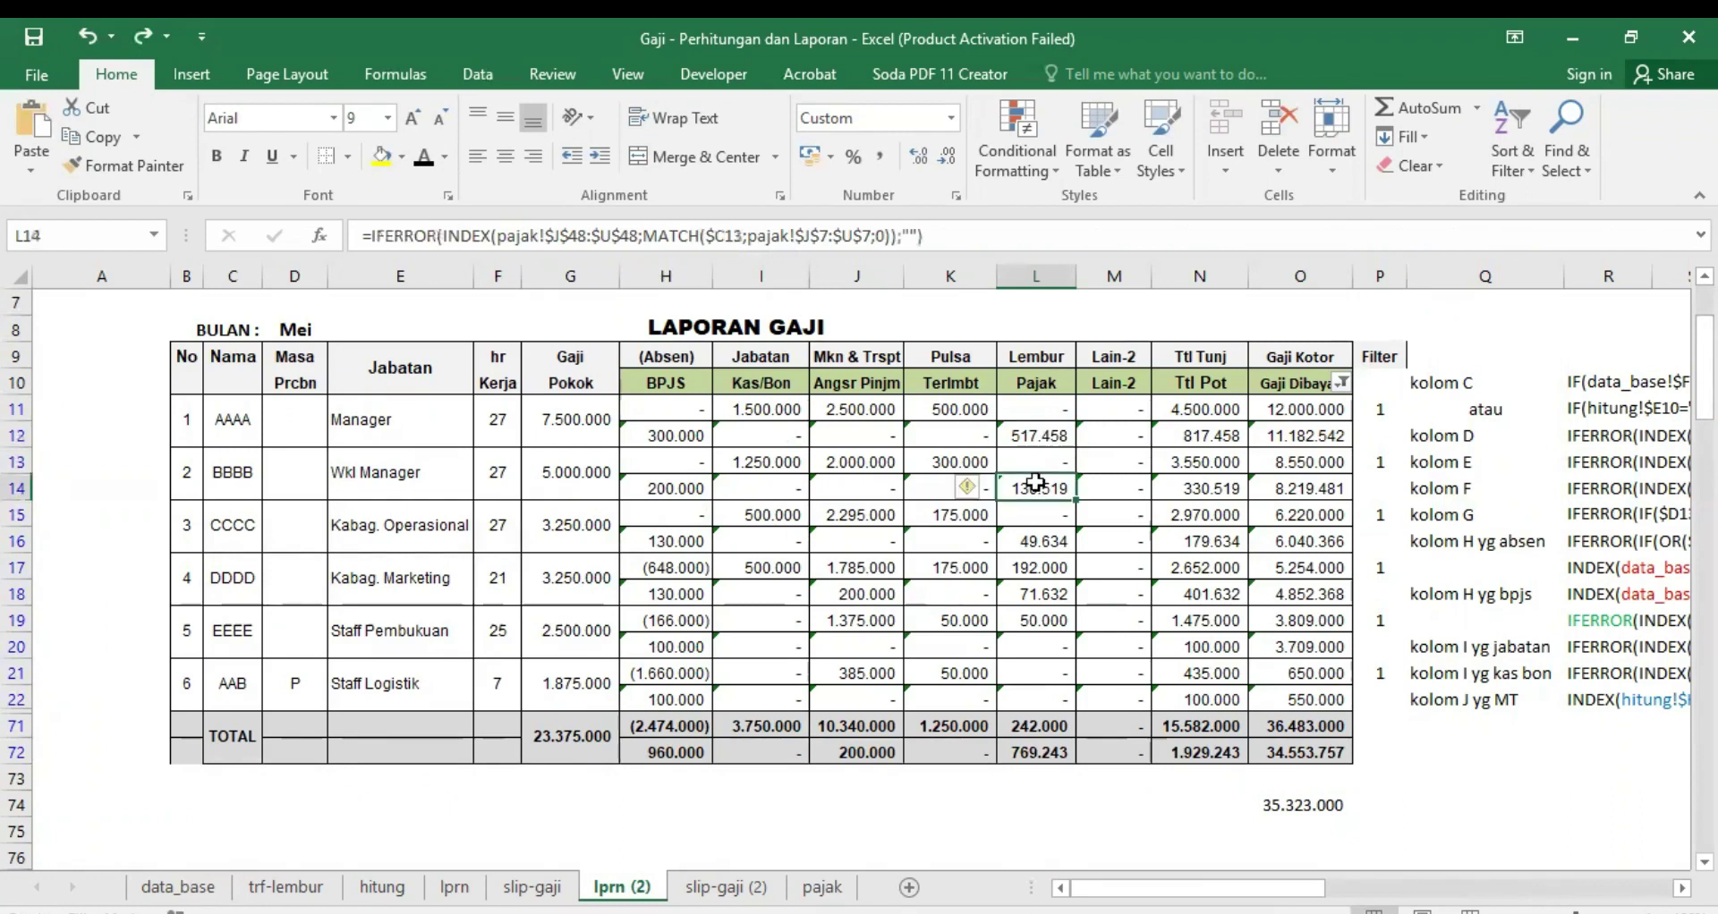
left_click(1036, 435)
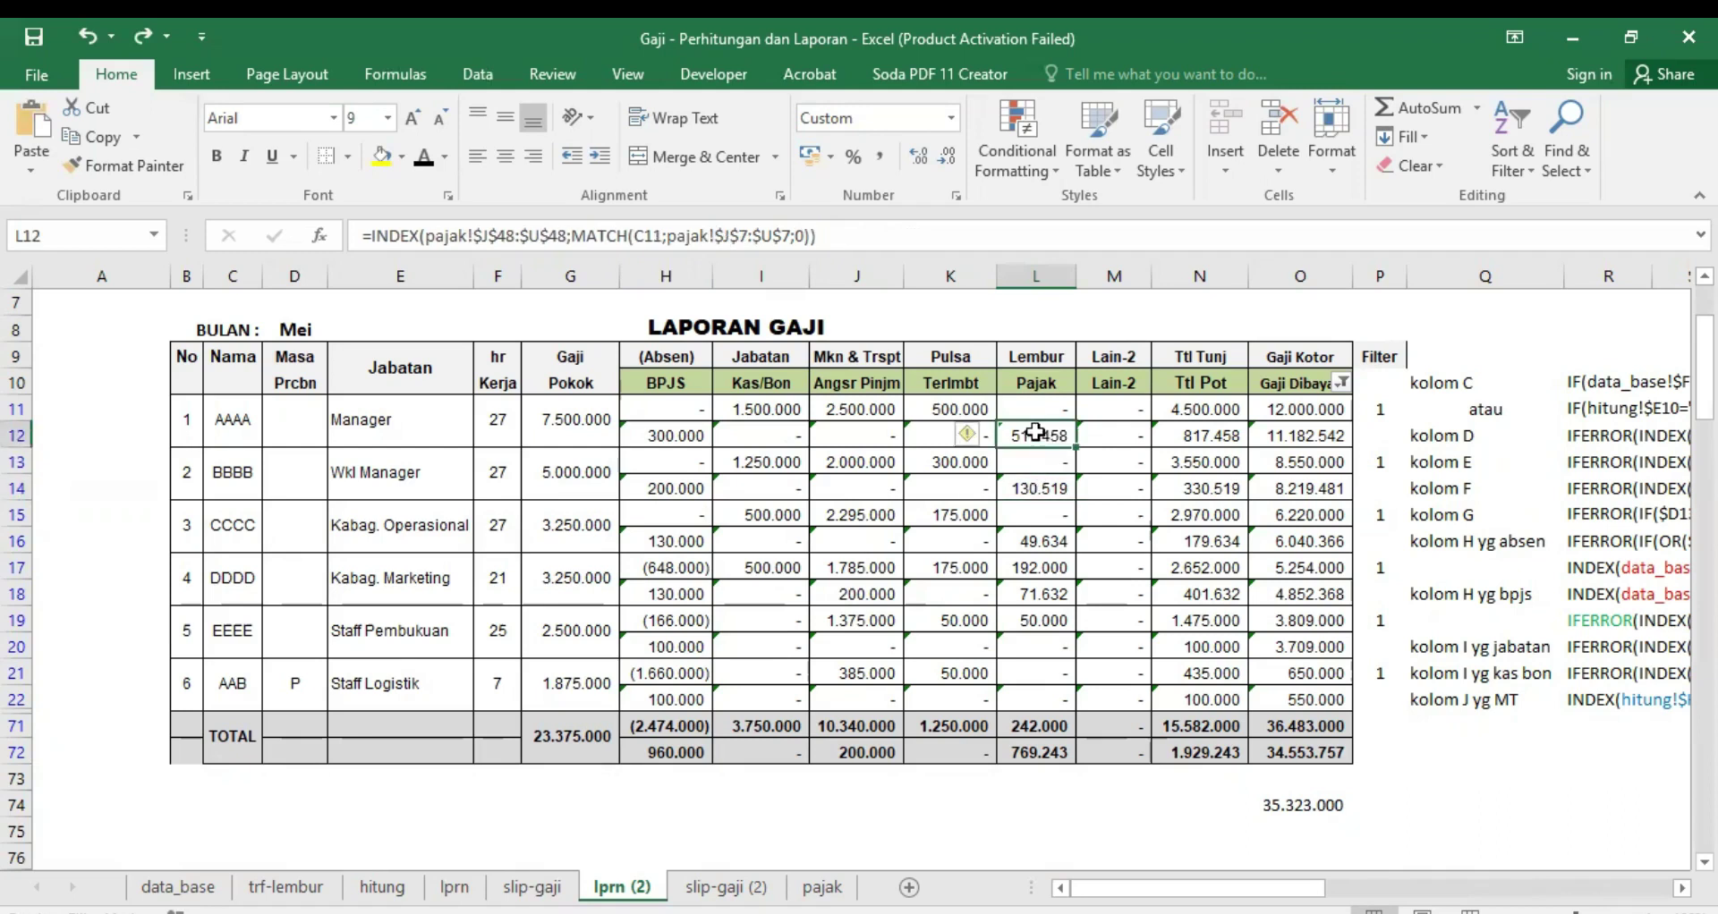
right_click(1035, 434)
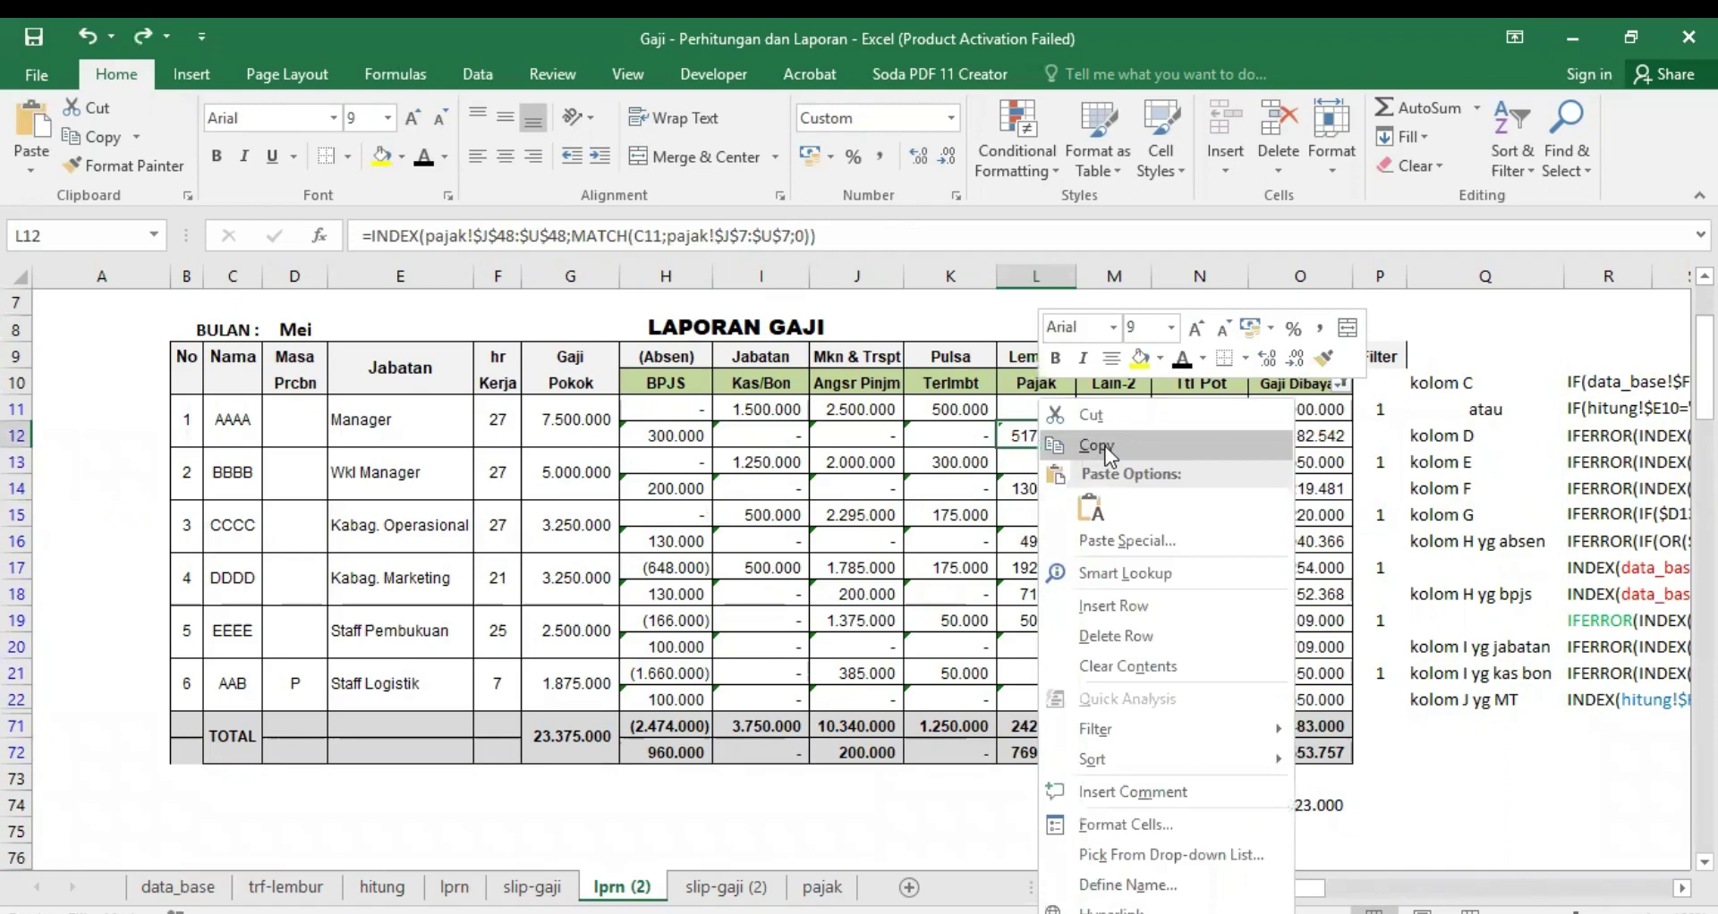
left_click(1104, 447)
left_click(1042, 488)
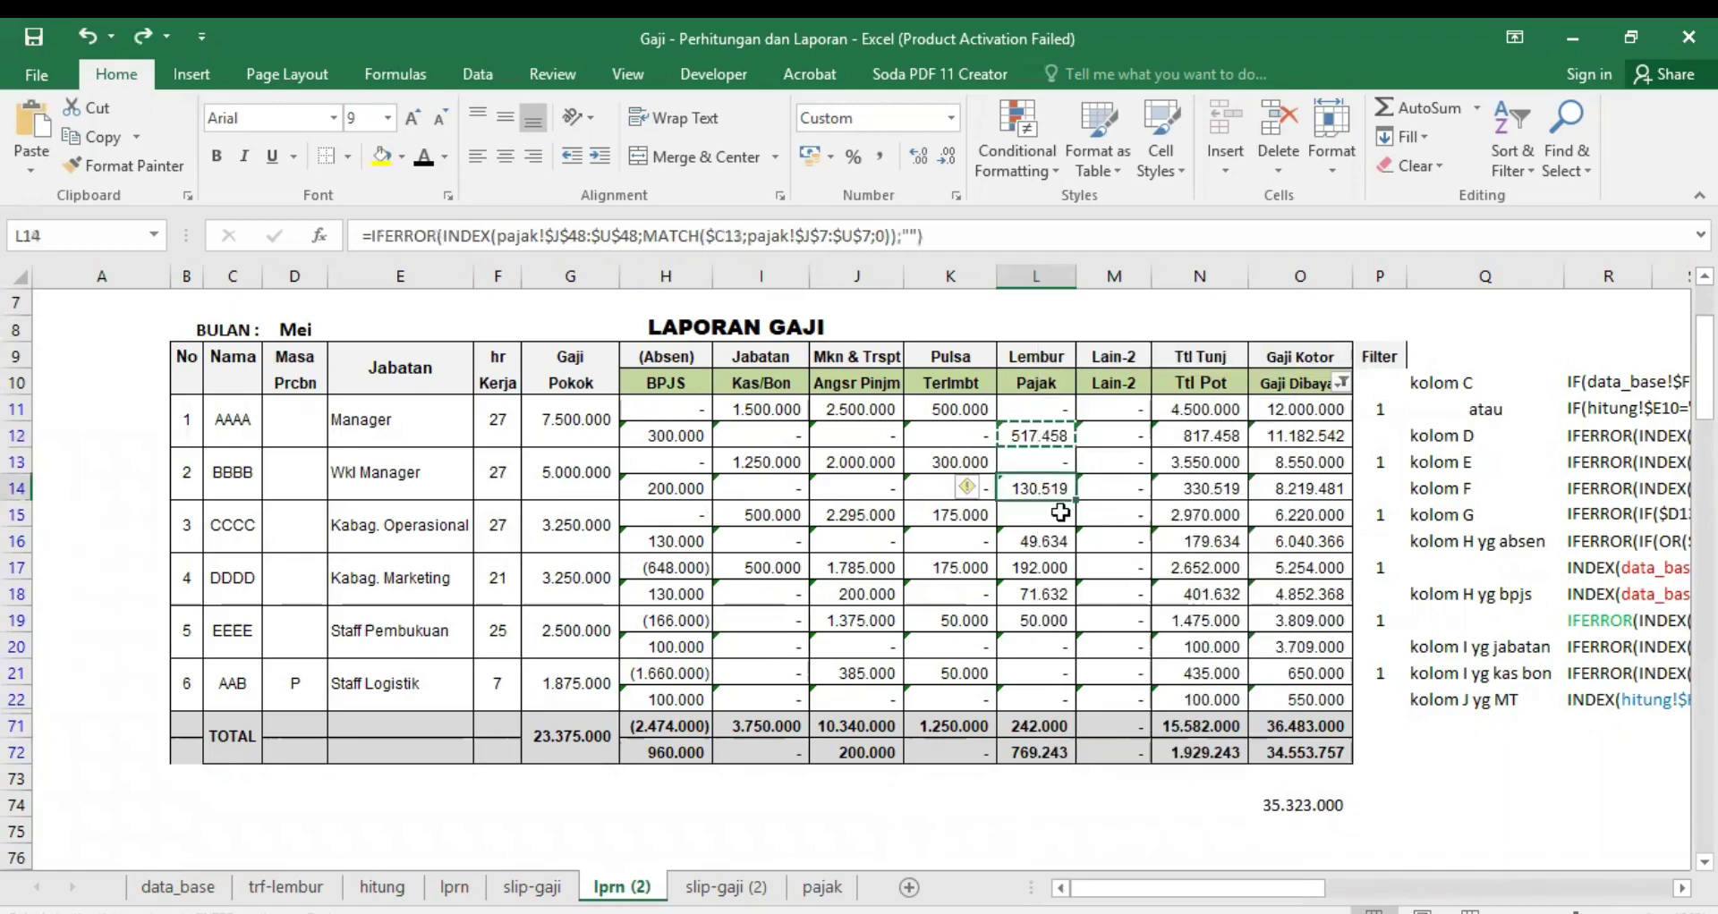
key("Return")
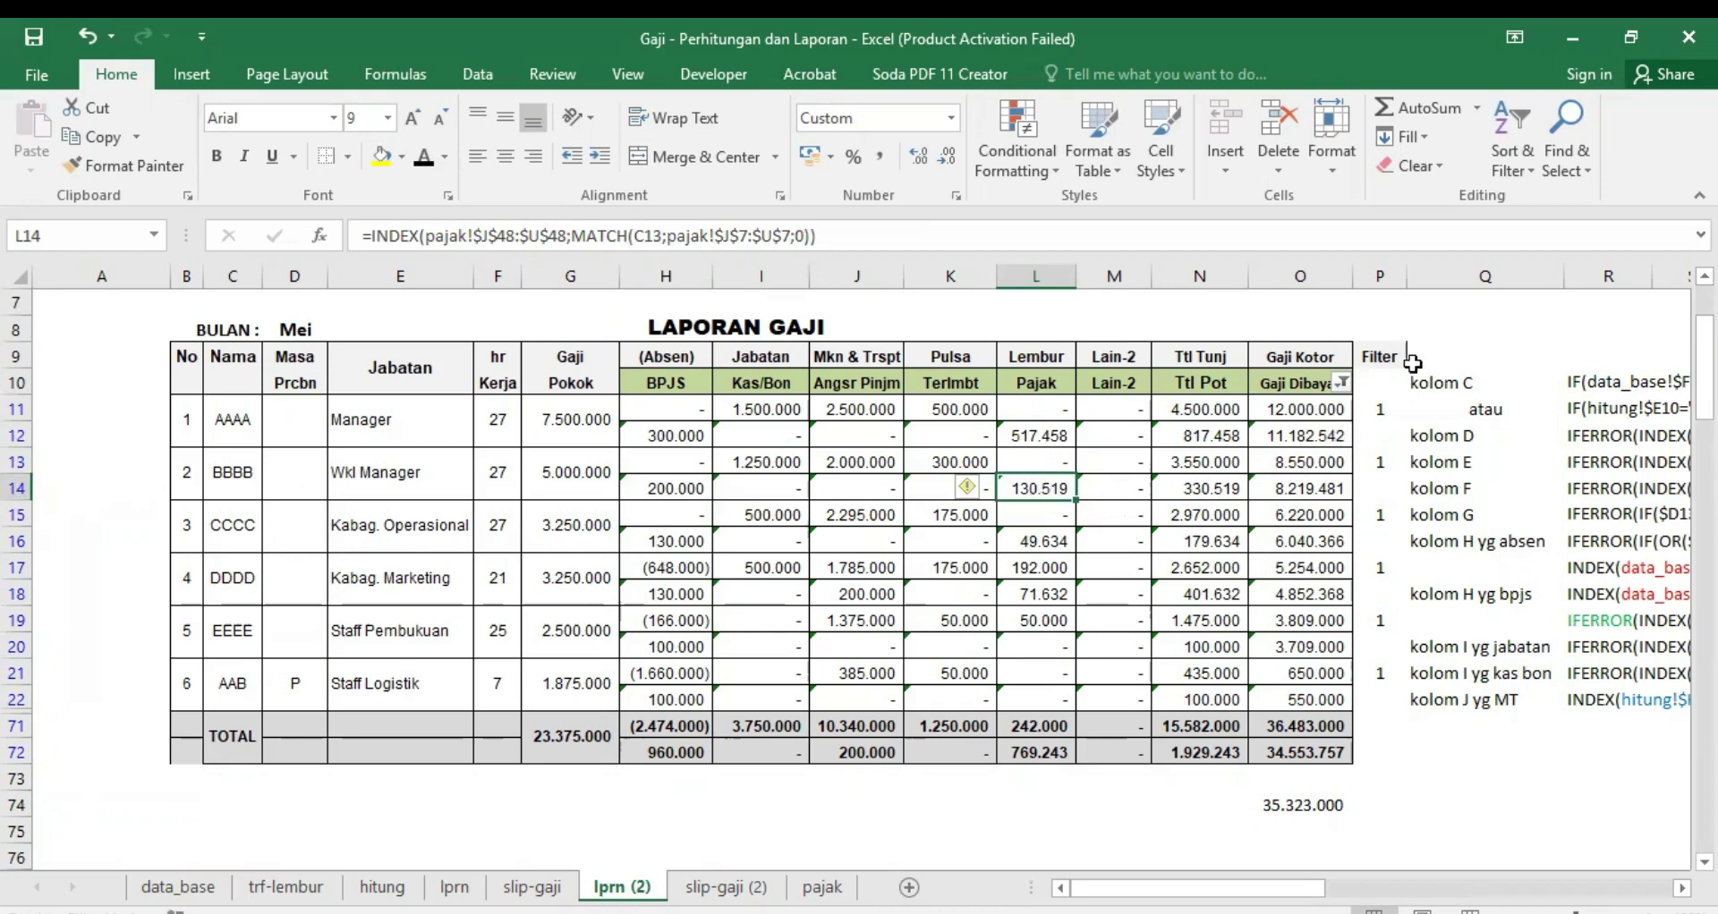
Step: Fill the L11:L12 overtime and tax formulas down column L to row 70
left_click(1342, 383)
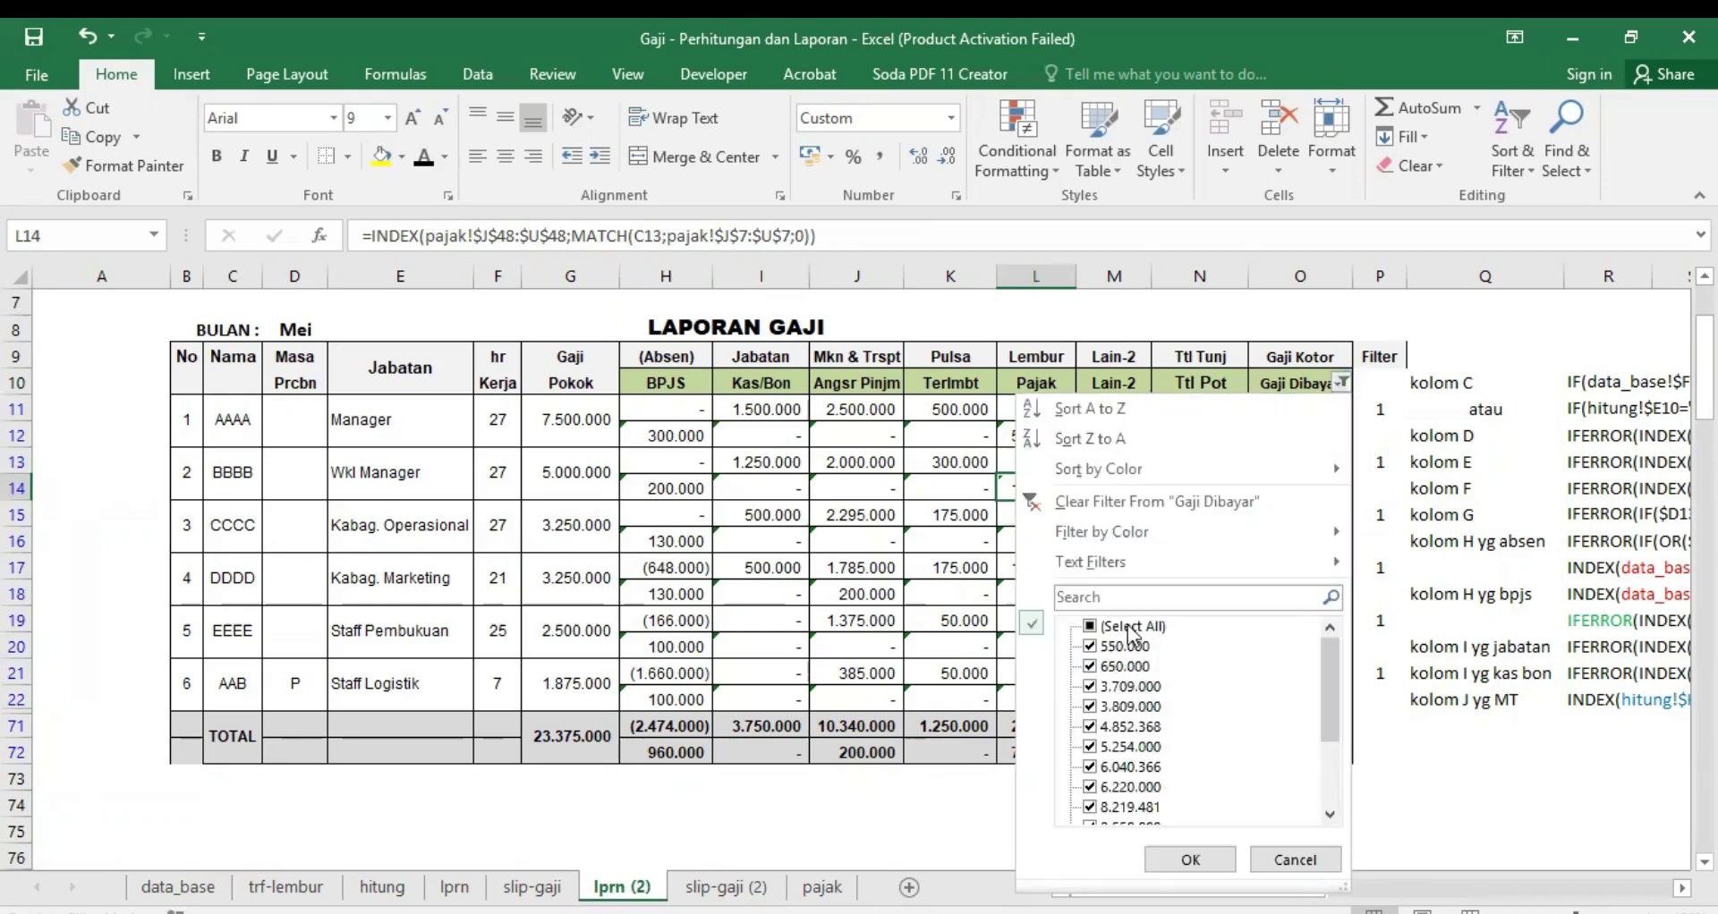
left_click(1194, 857)
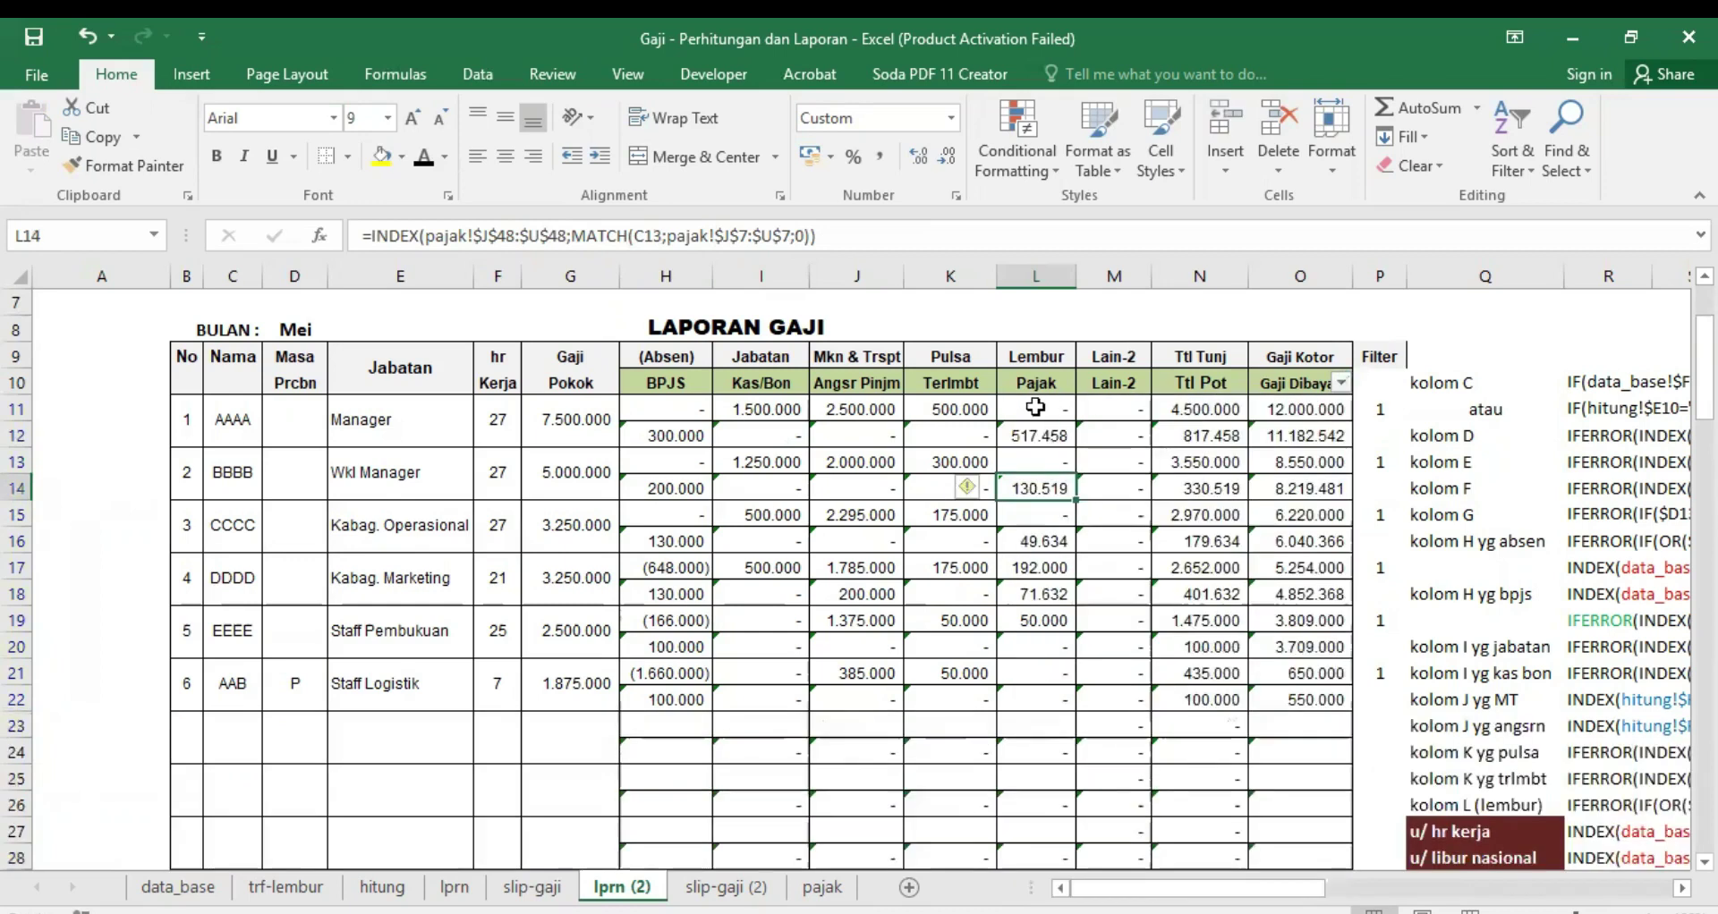
left_click(1035, 416)
left_click_drag(1035, 417, 1038, 436)
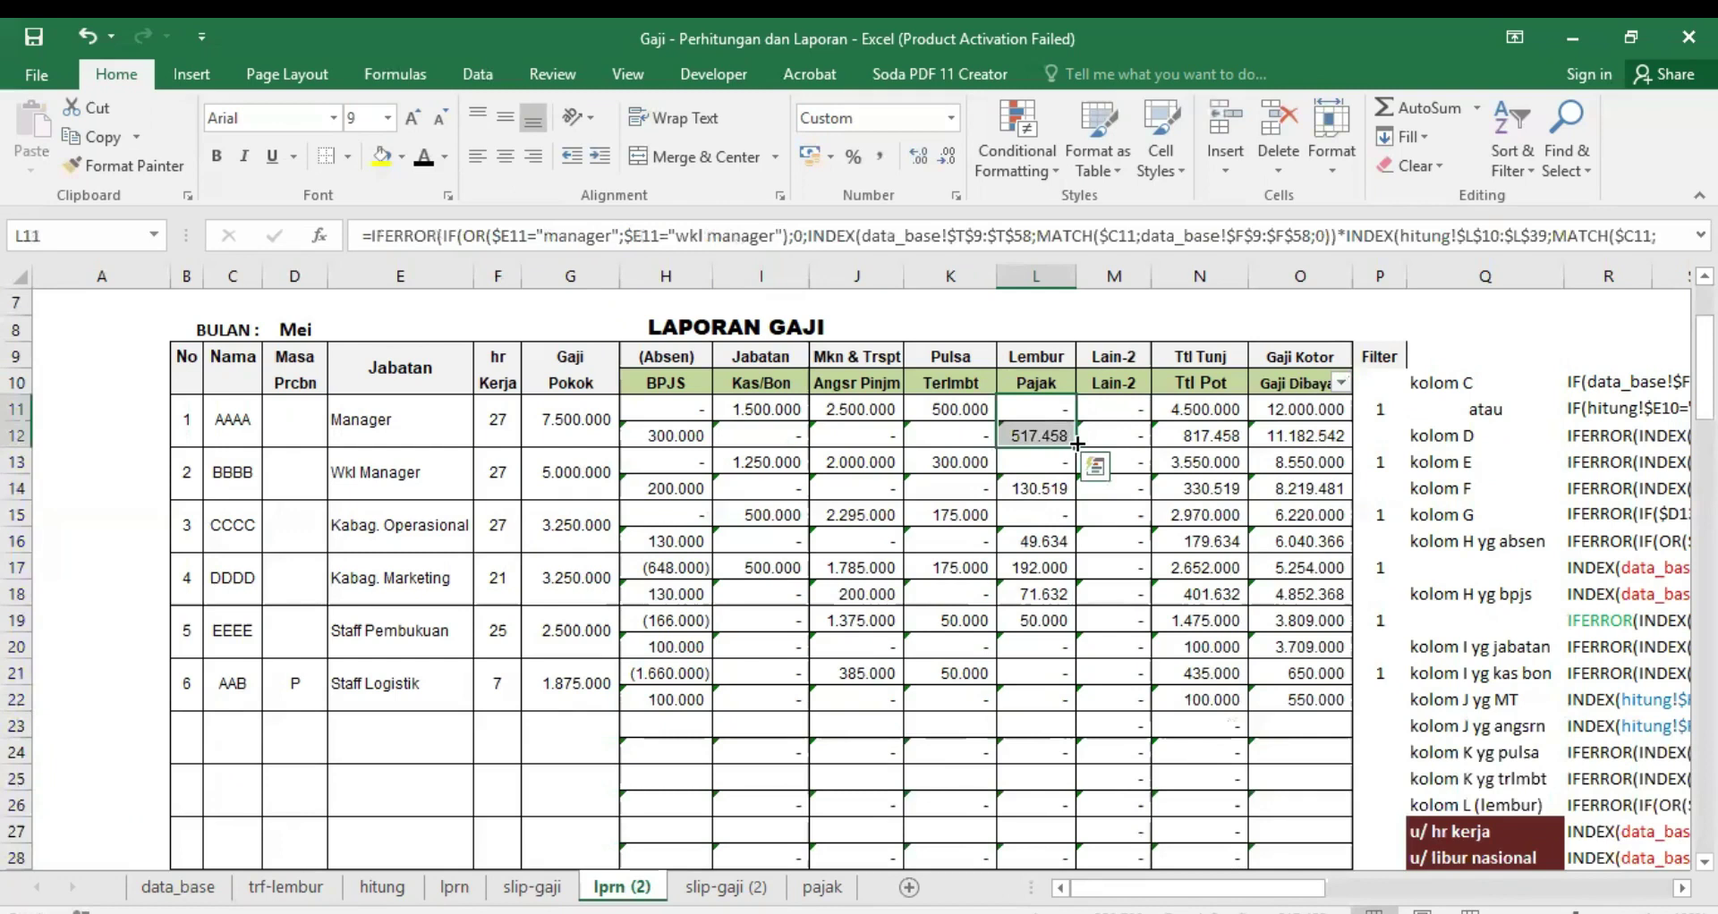
mouse_move(1040, 413)
left_mouse_down()
mouse_move(1079, 499)
mouse_move(1066, 780)
left_mouse_up()
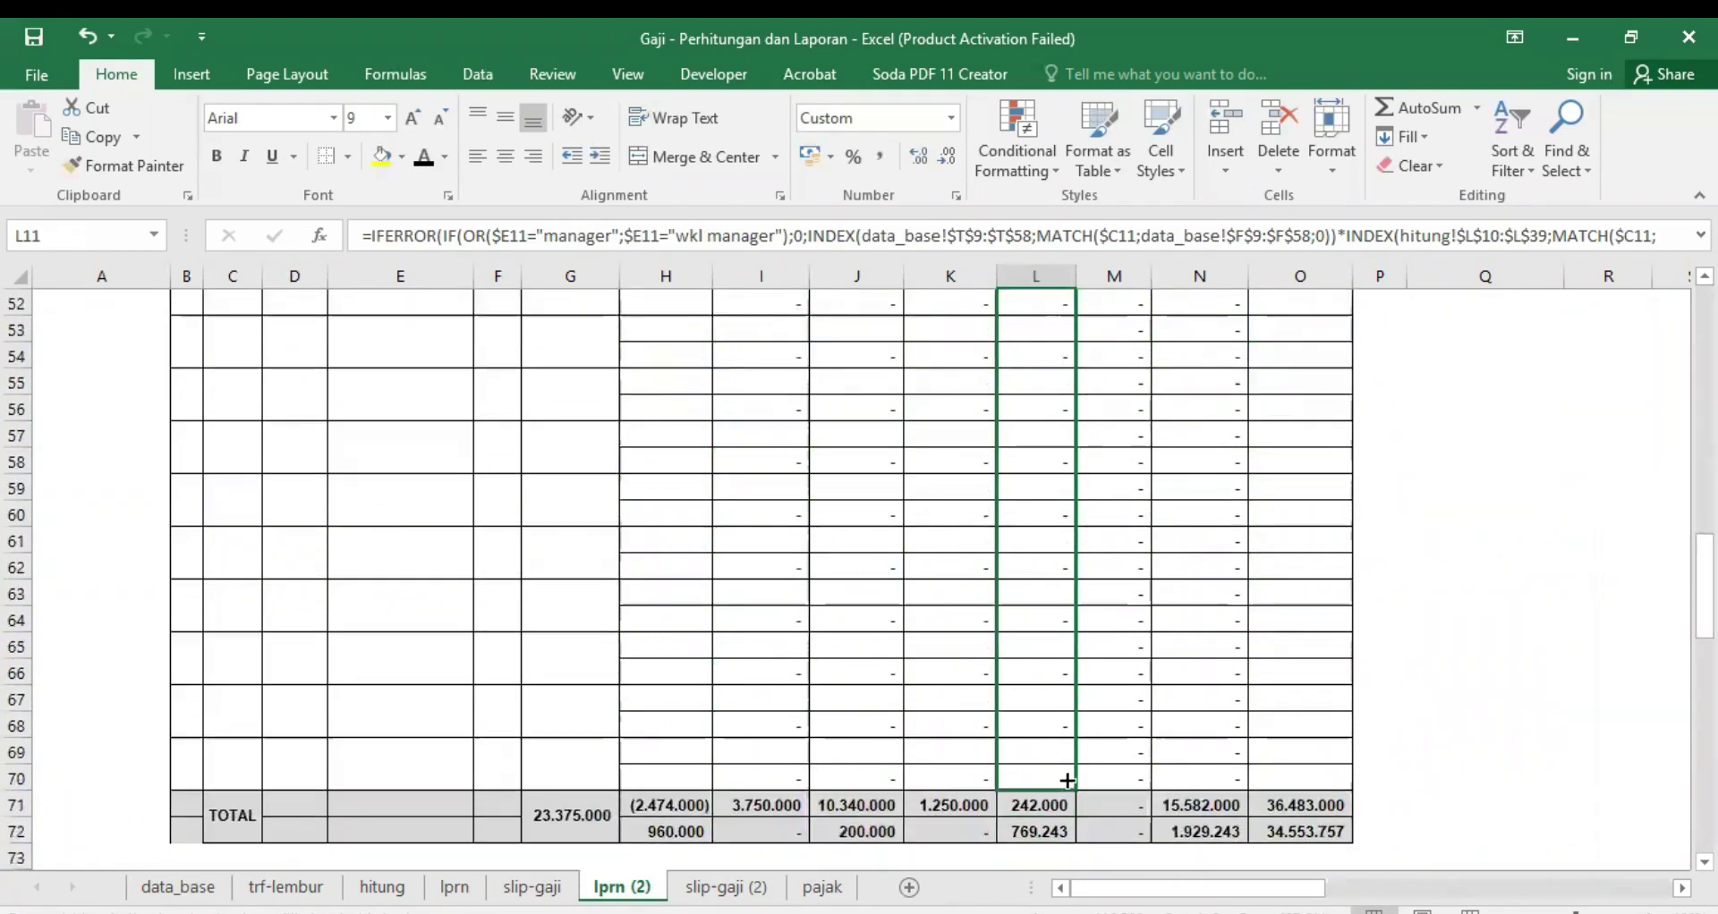
left_click_drag(1066, 780, 1078, 786)
scroll(1138, 721, "up", 7)
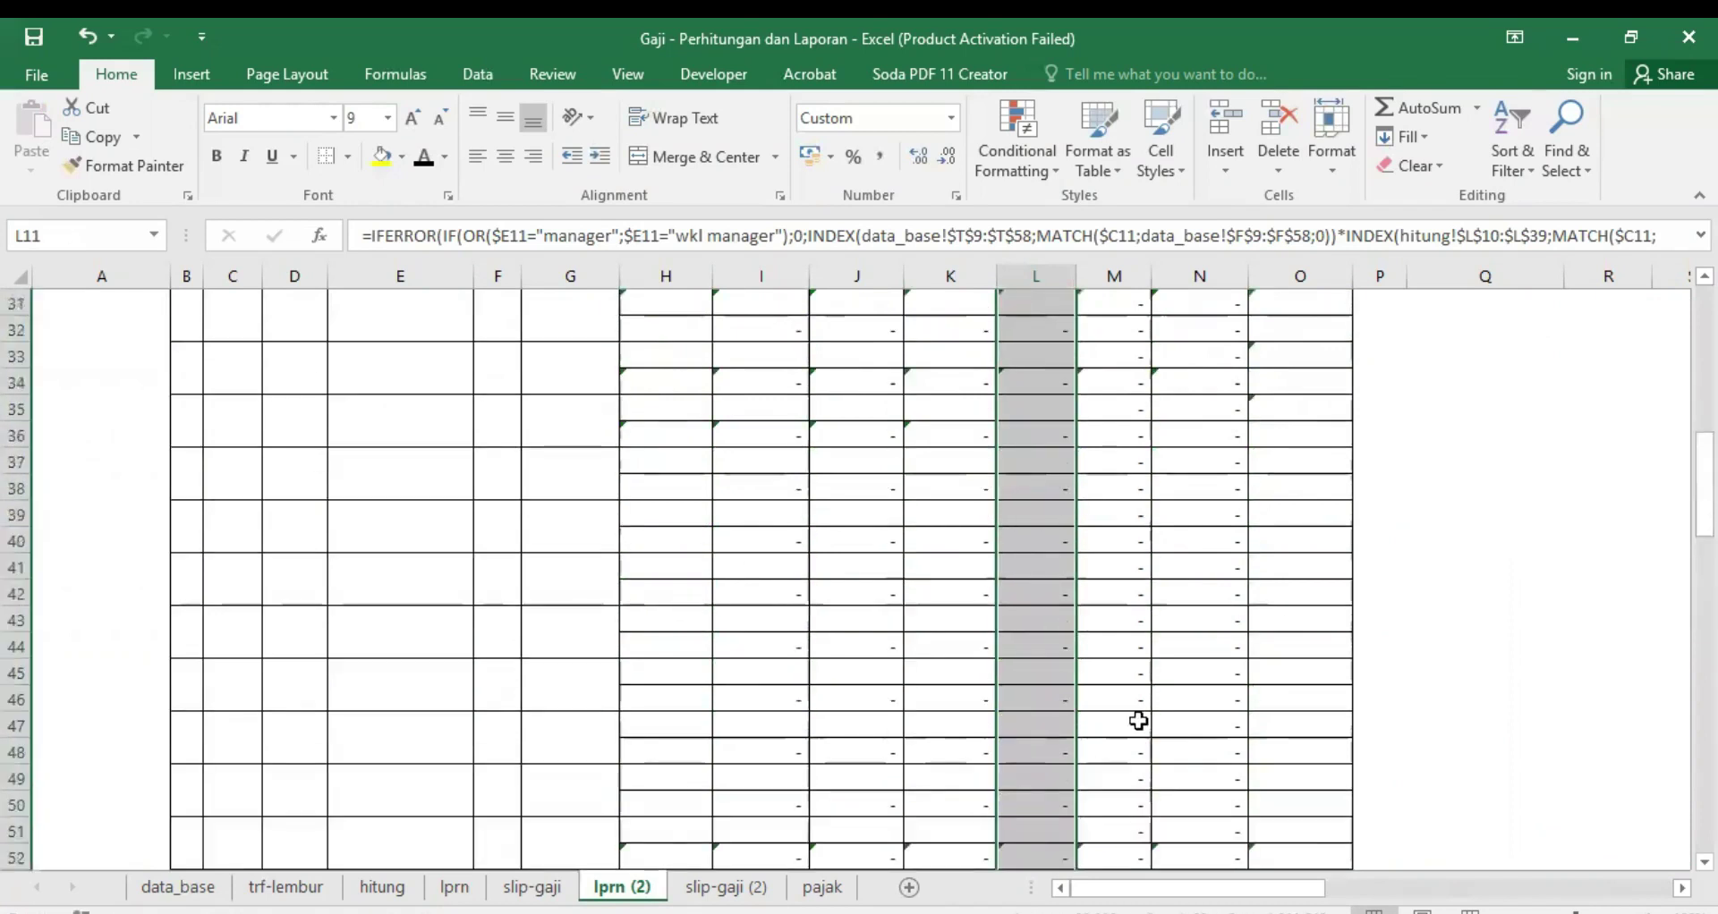
scroll(1138, 721, "up", 10)
key("Right")
key("Down")
key("Down")
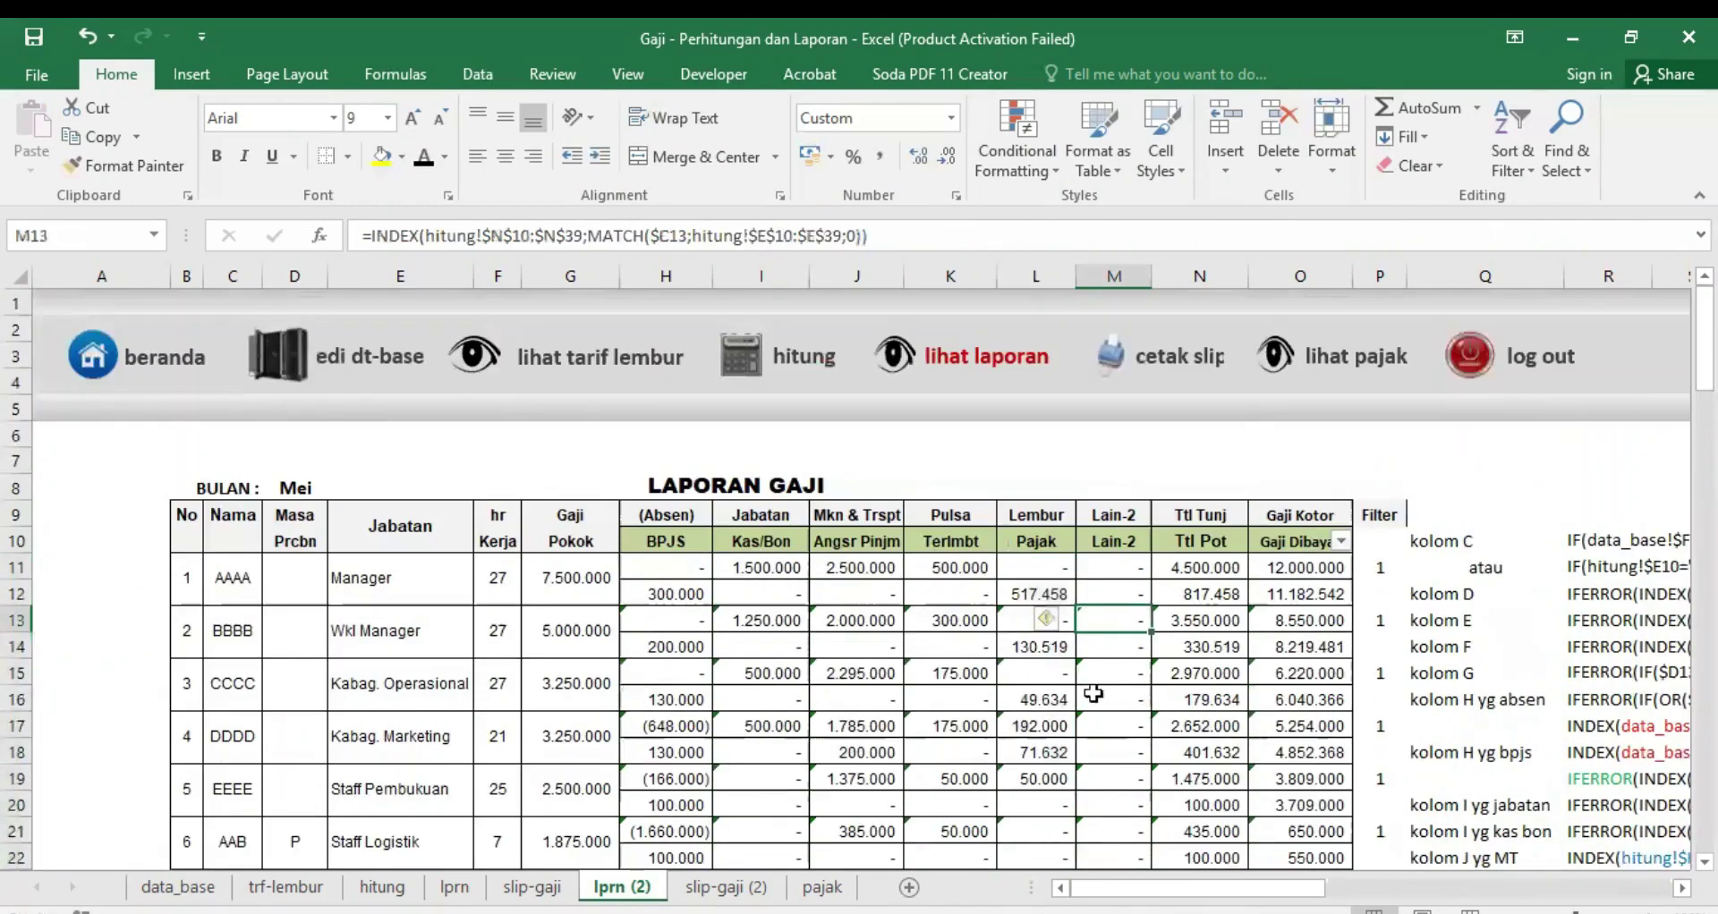
Step: Verify the L16 and L18 tax formulas against pajak's L48, then view the slip-gaji (2) payslip
left_click(1045, 703)
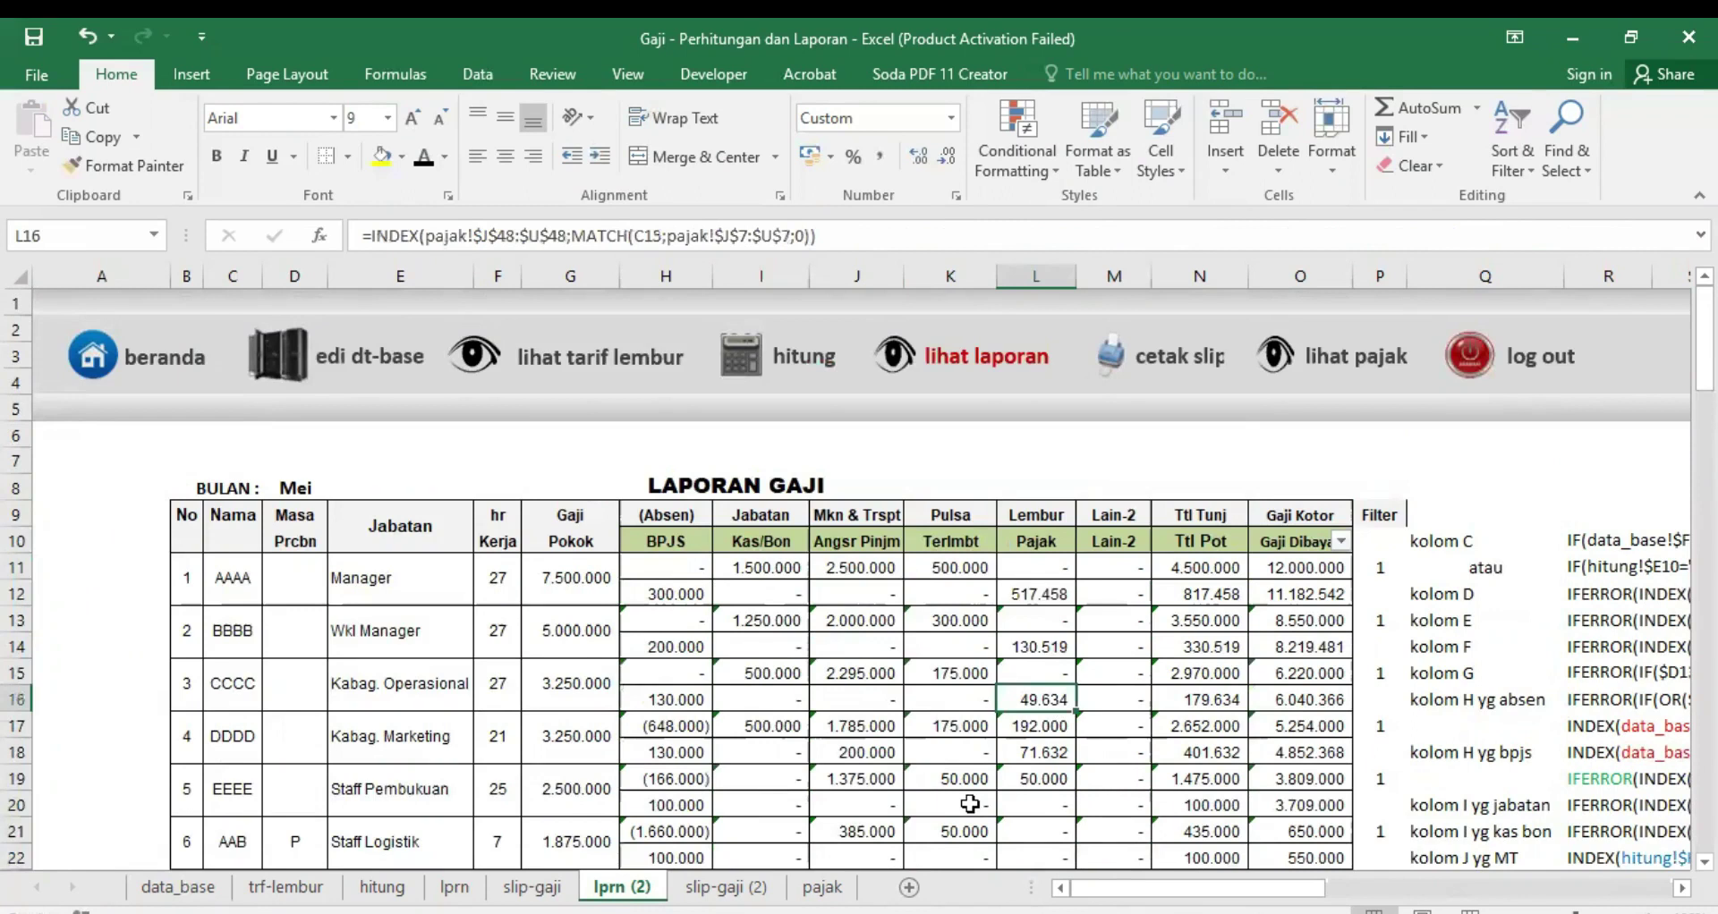
left_click(821, 887)
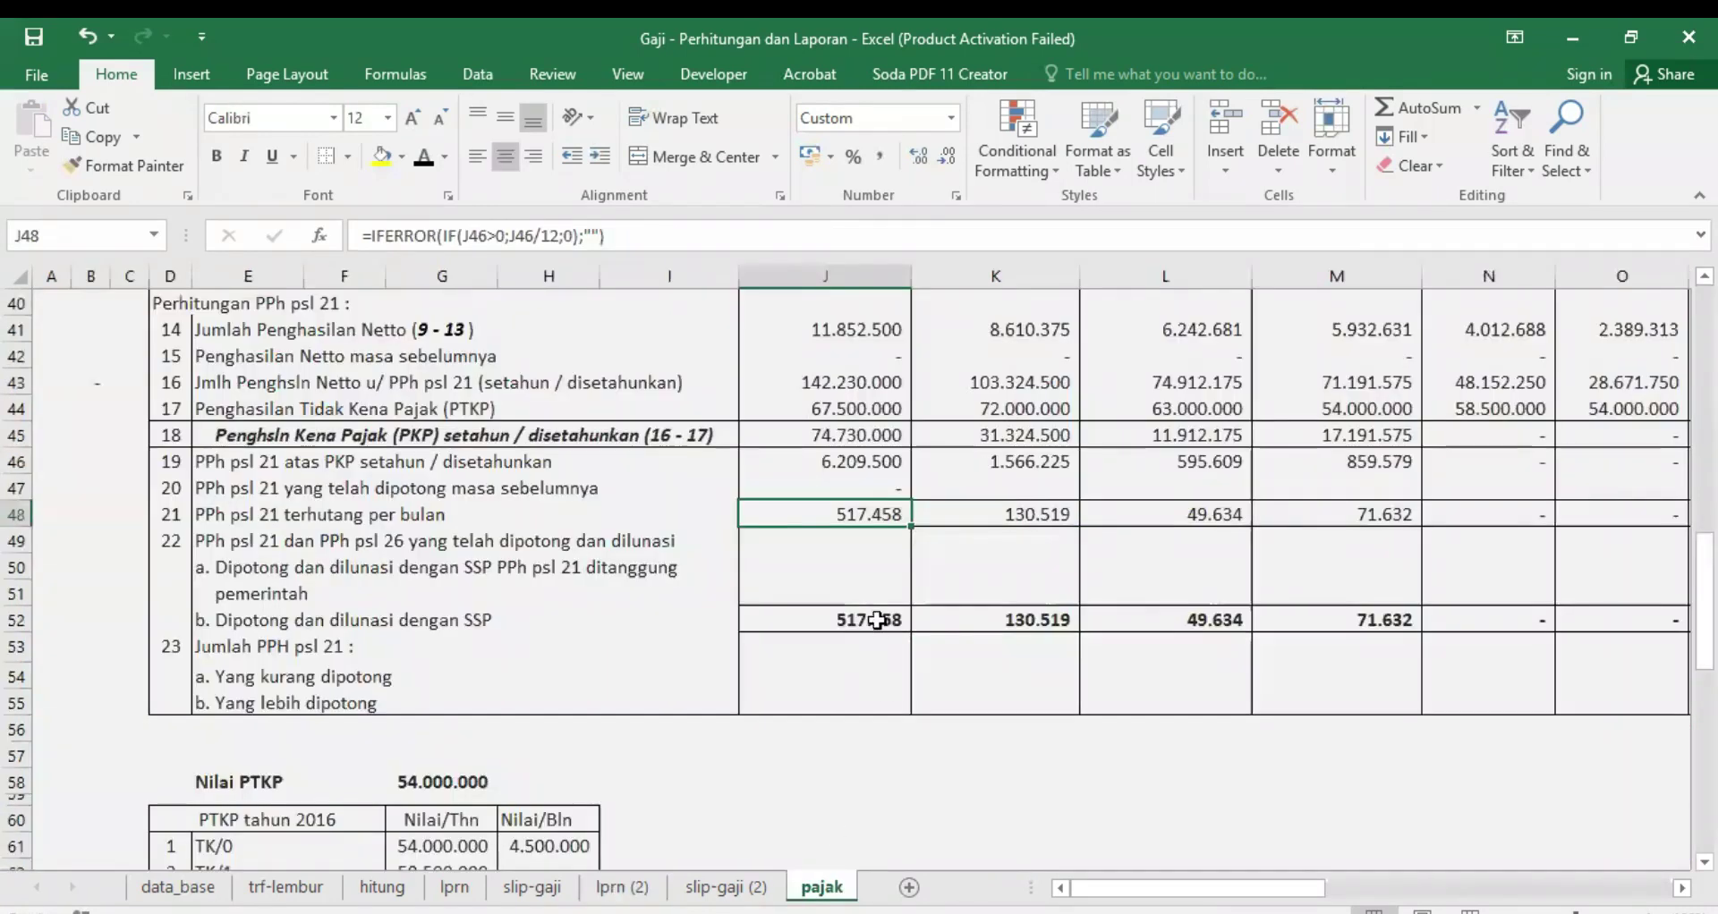
left_click(1222, 515)
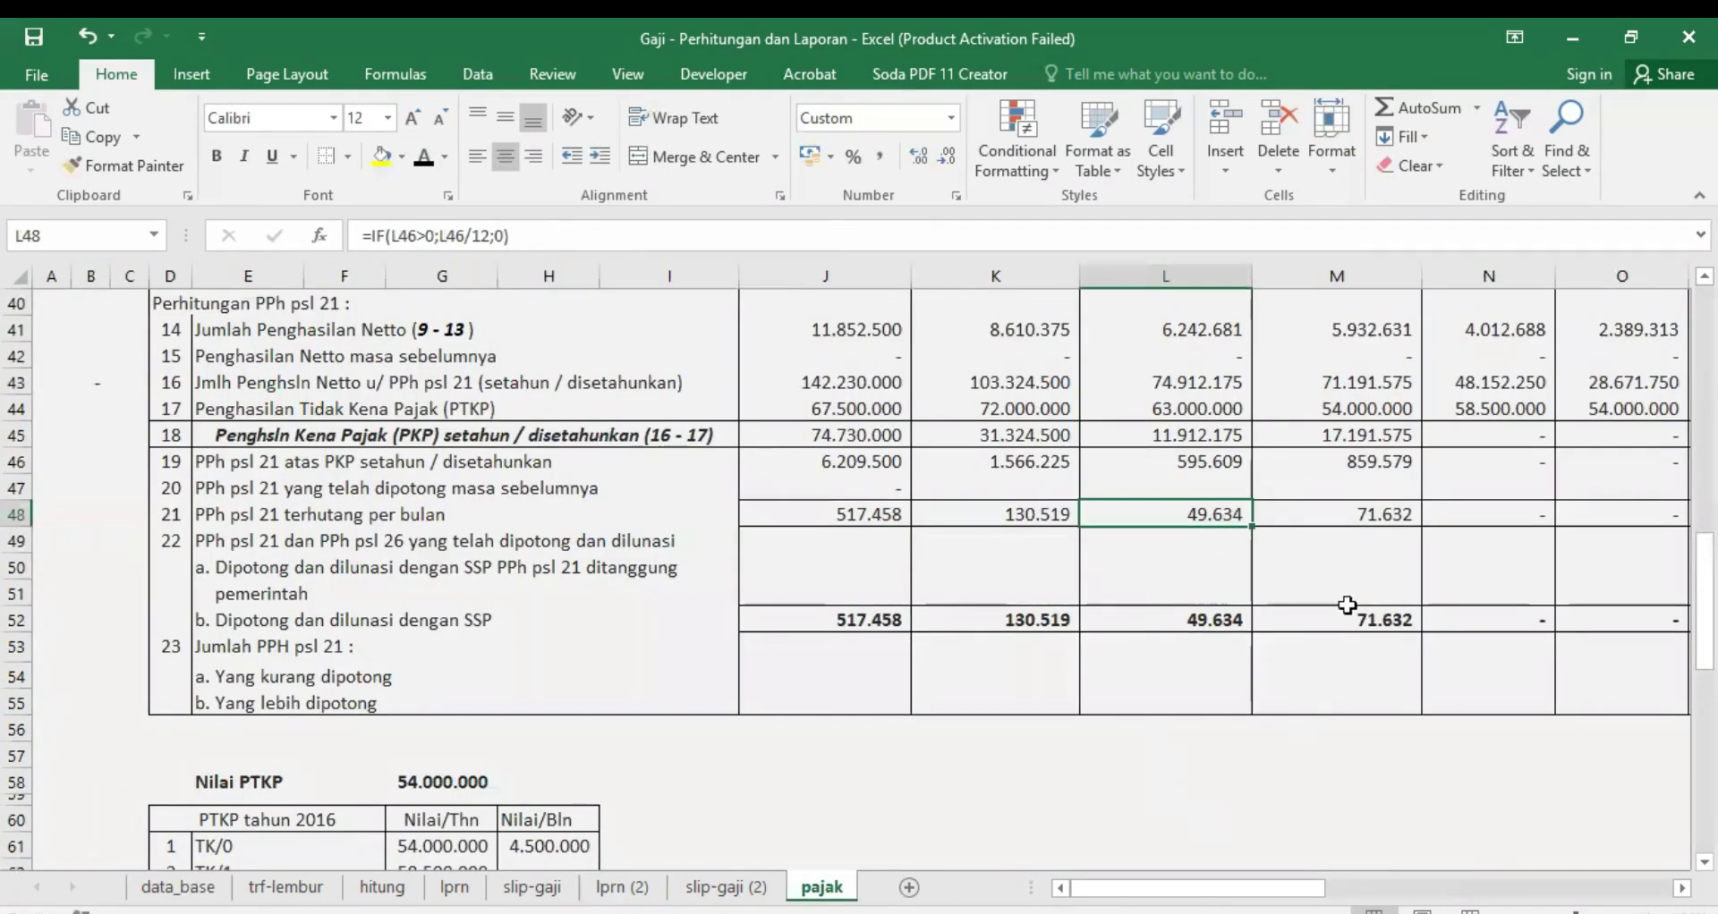
left_click(592, 888)
left_click(1049, 752)
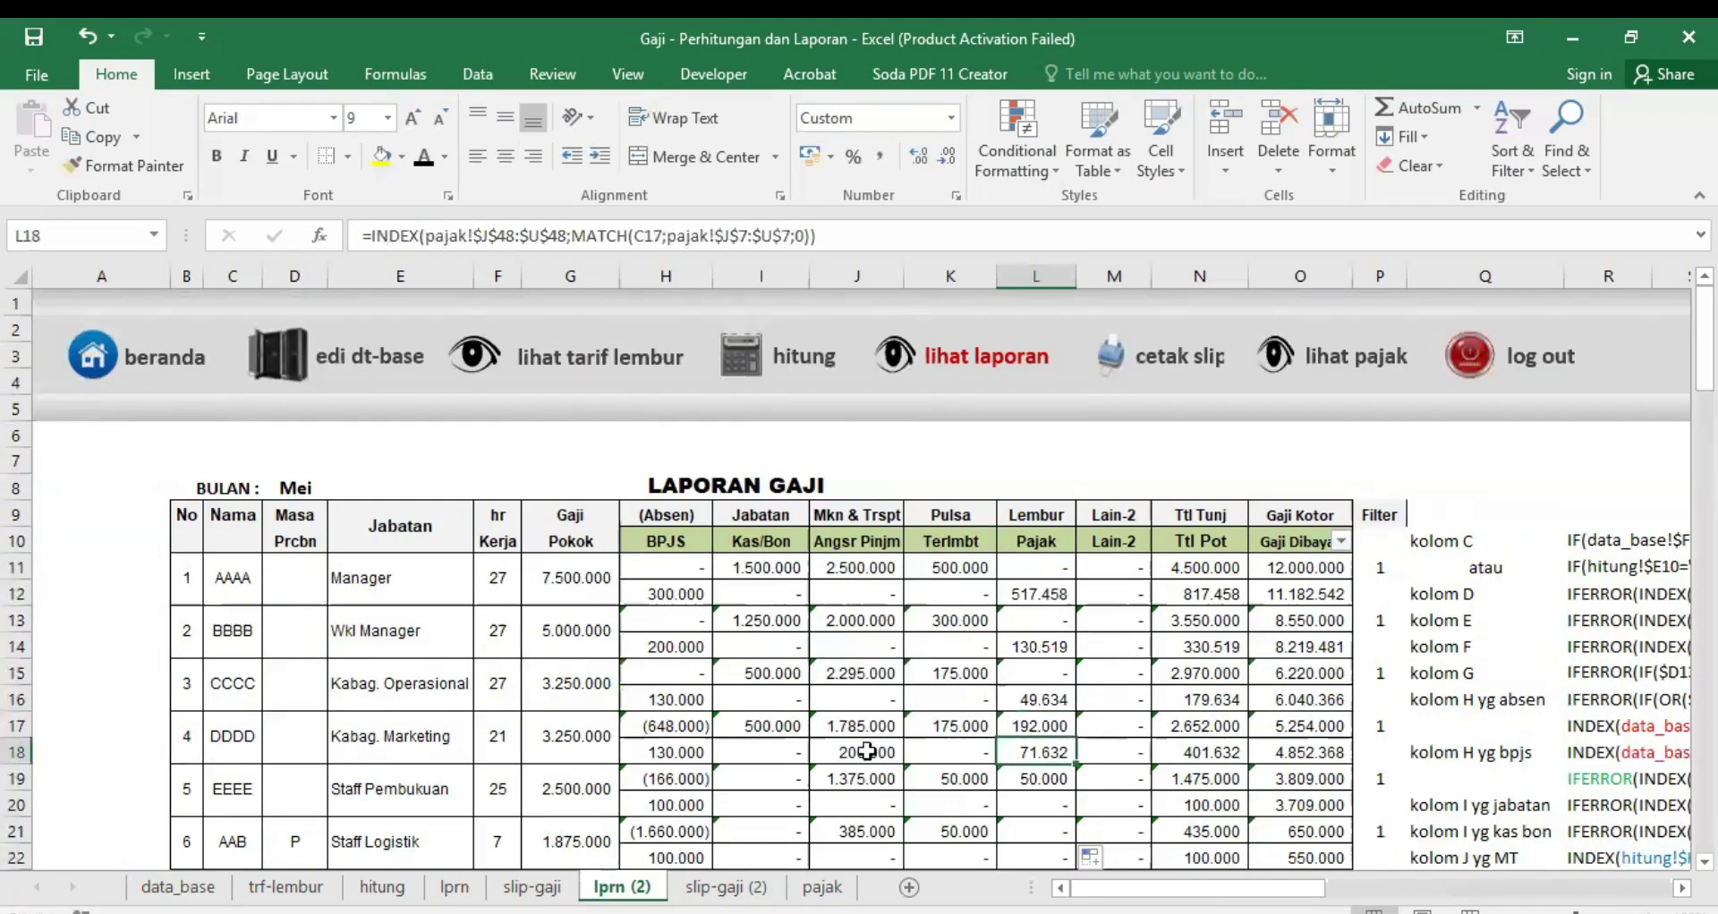
scroll(1270, 744, "down", 2)
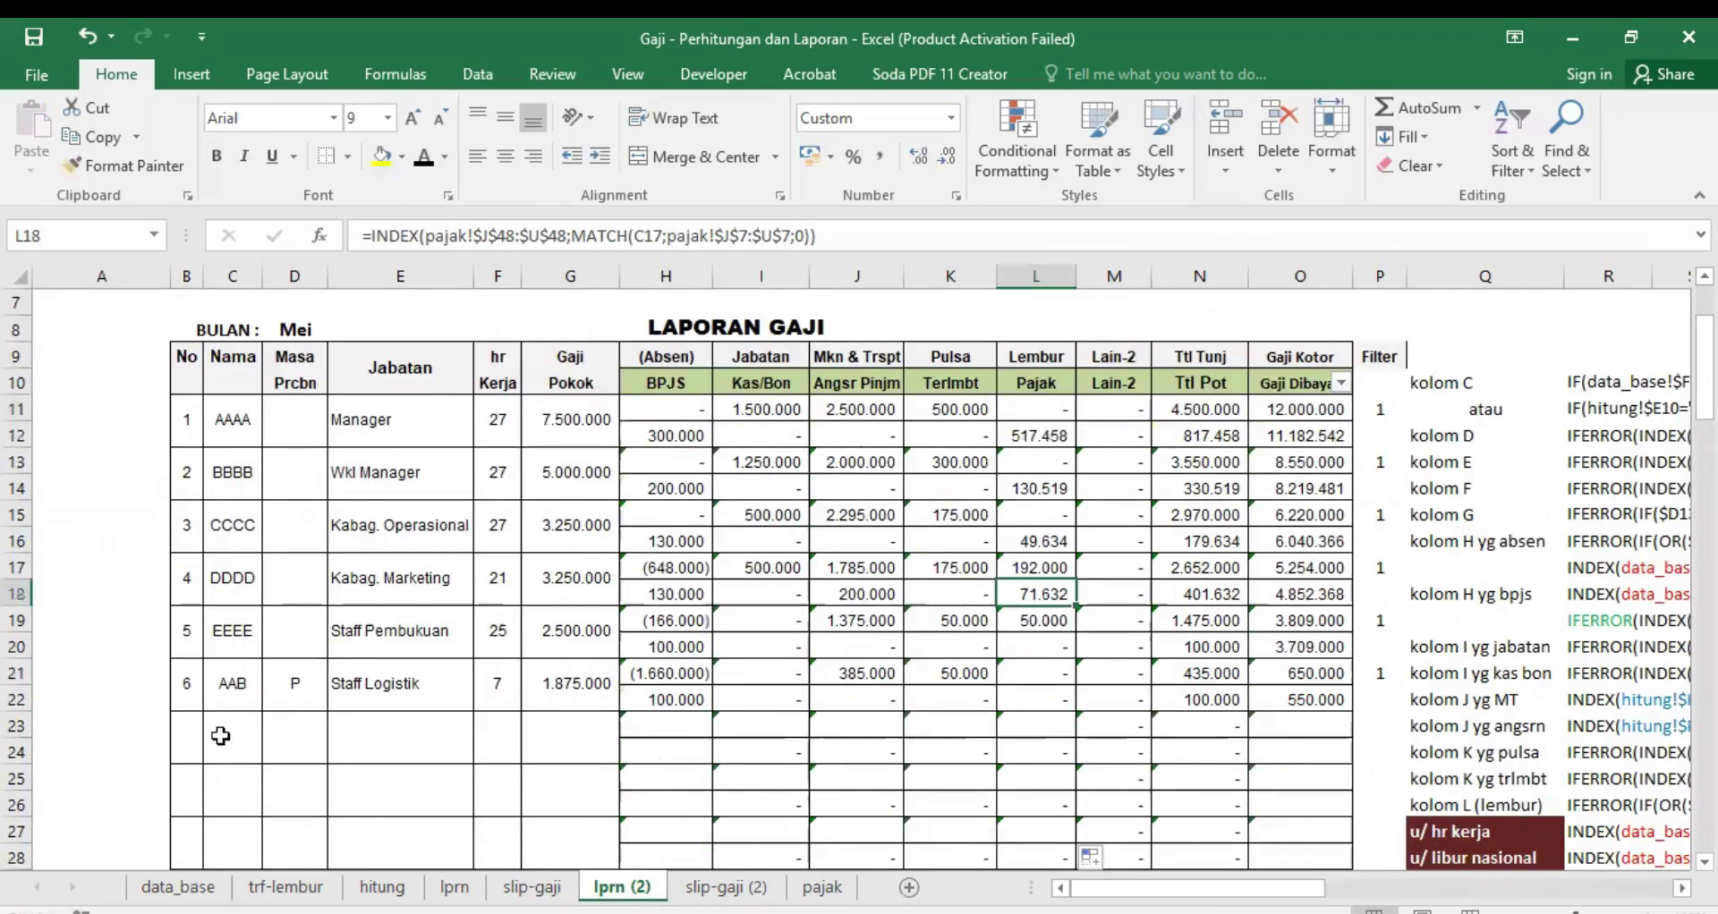
left_click(821, 888)
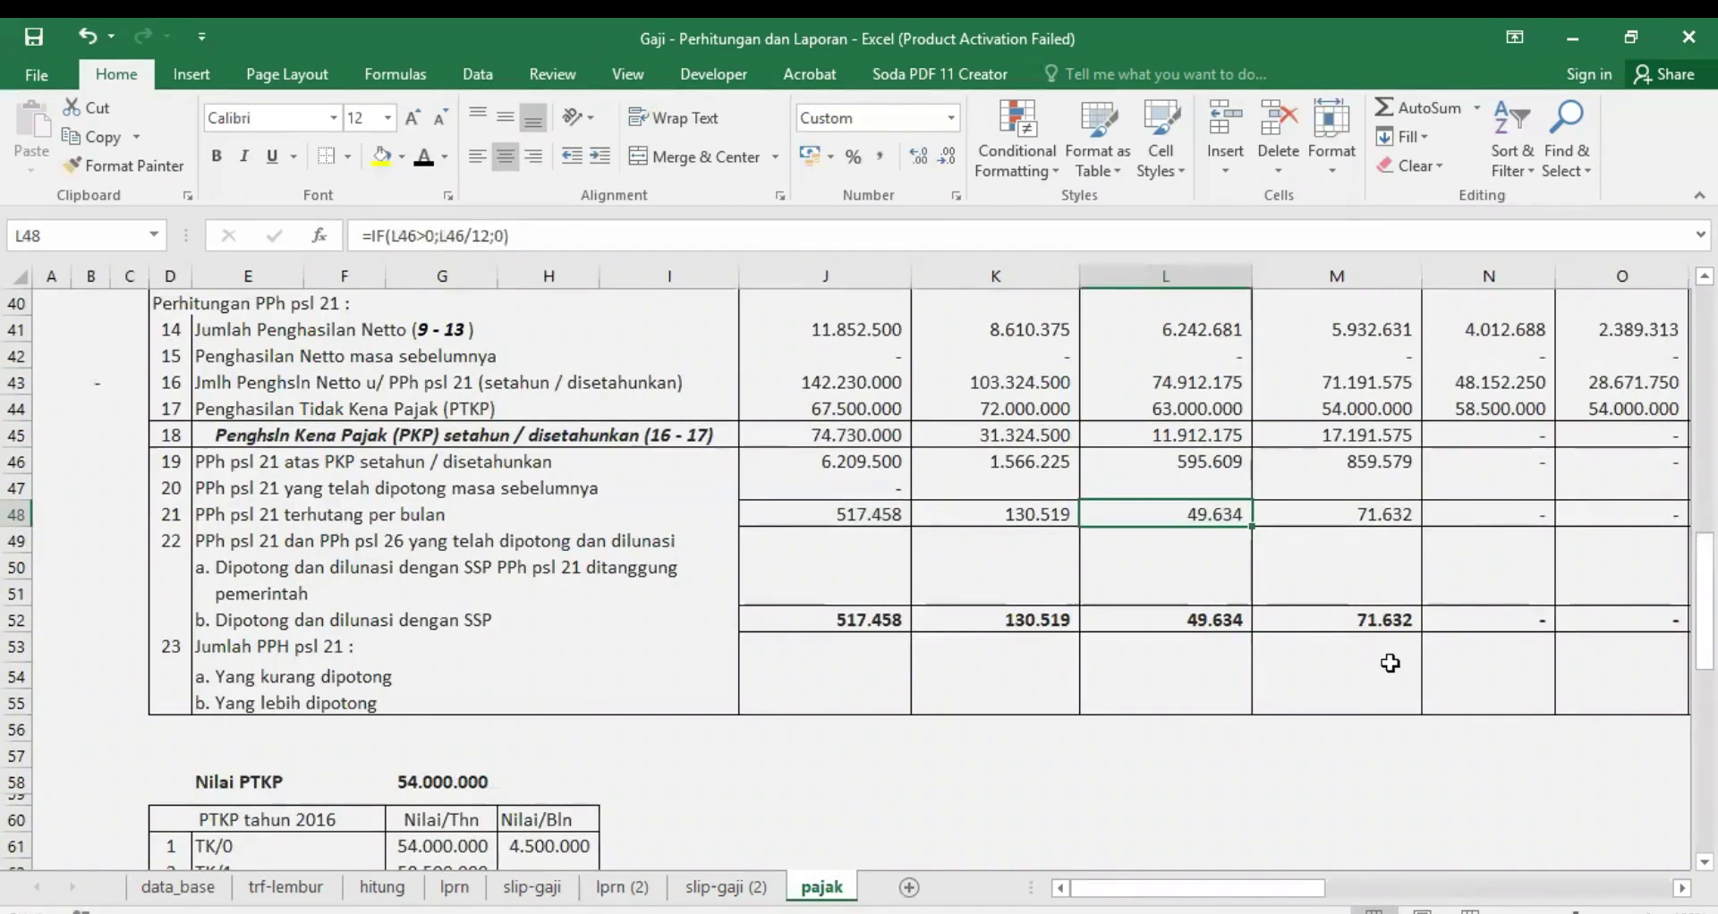
scroll(1164, 454, "right", 3)
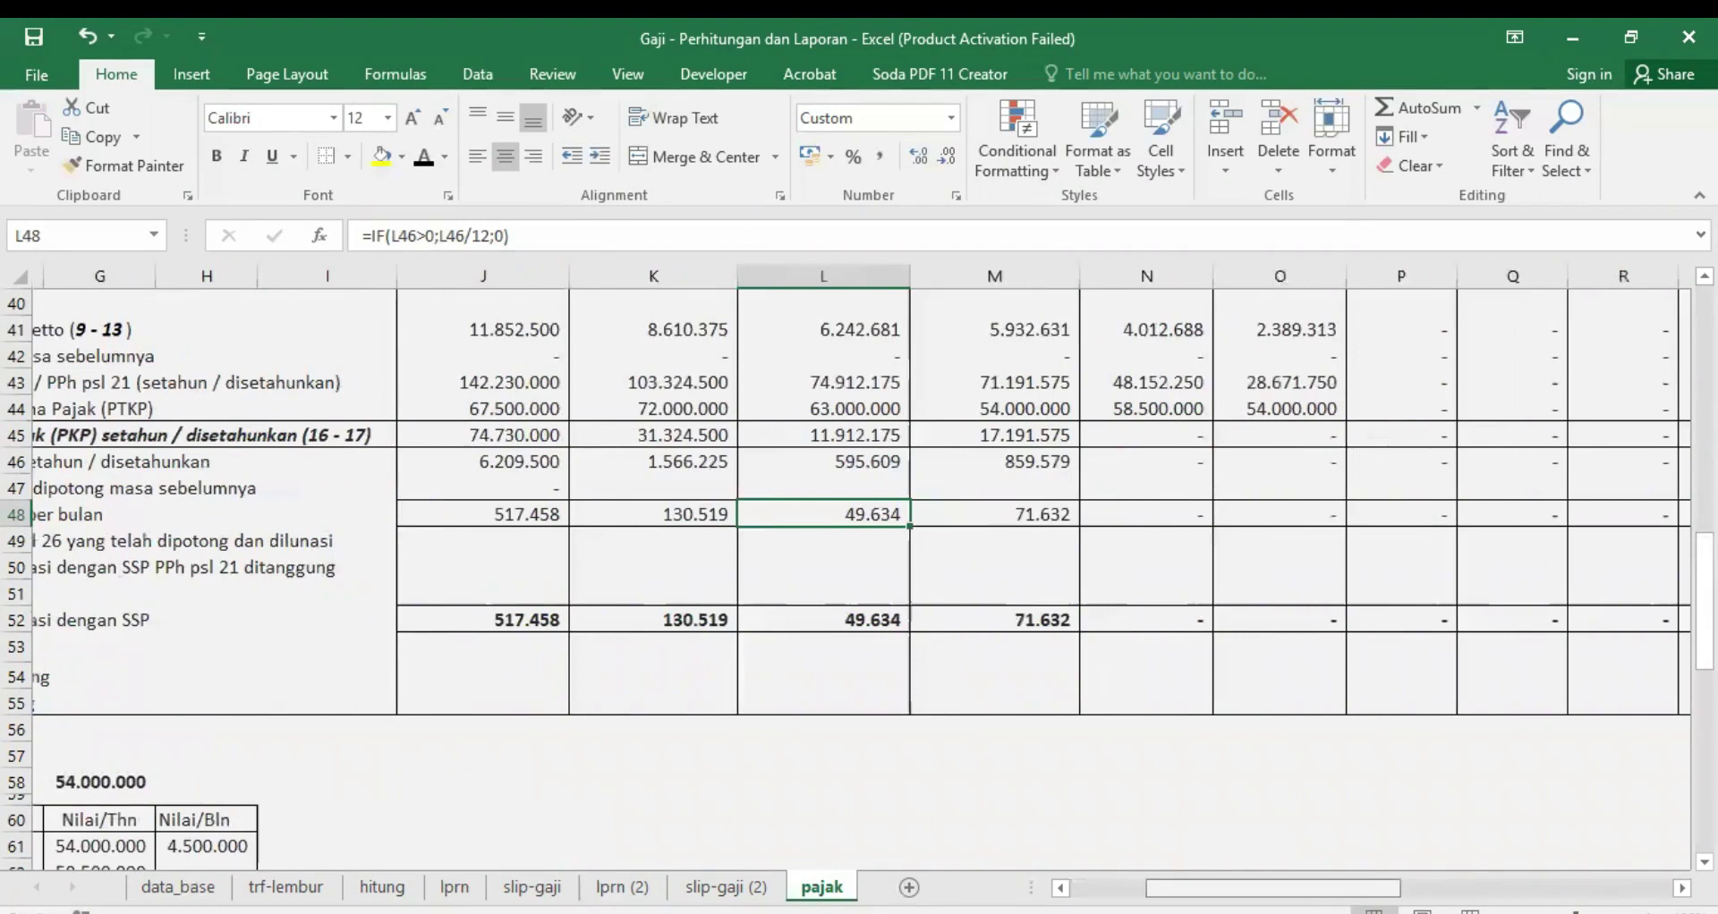
scroll(1163, 452, "up", 2)
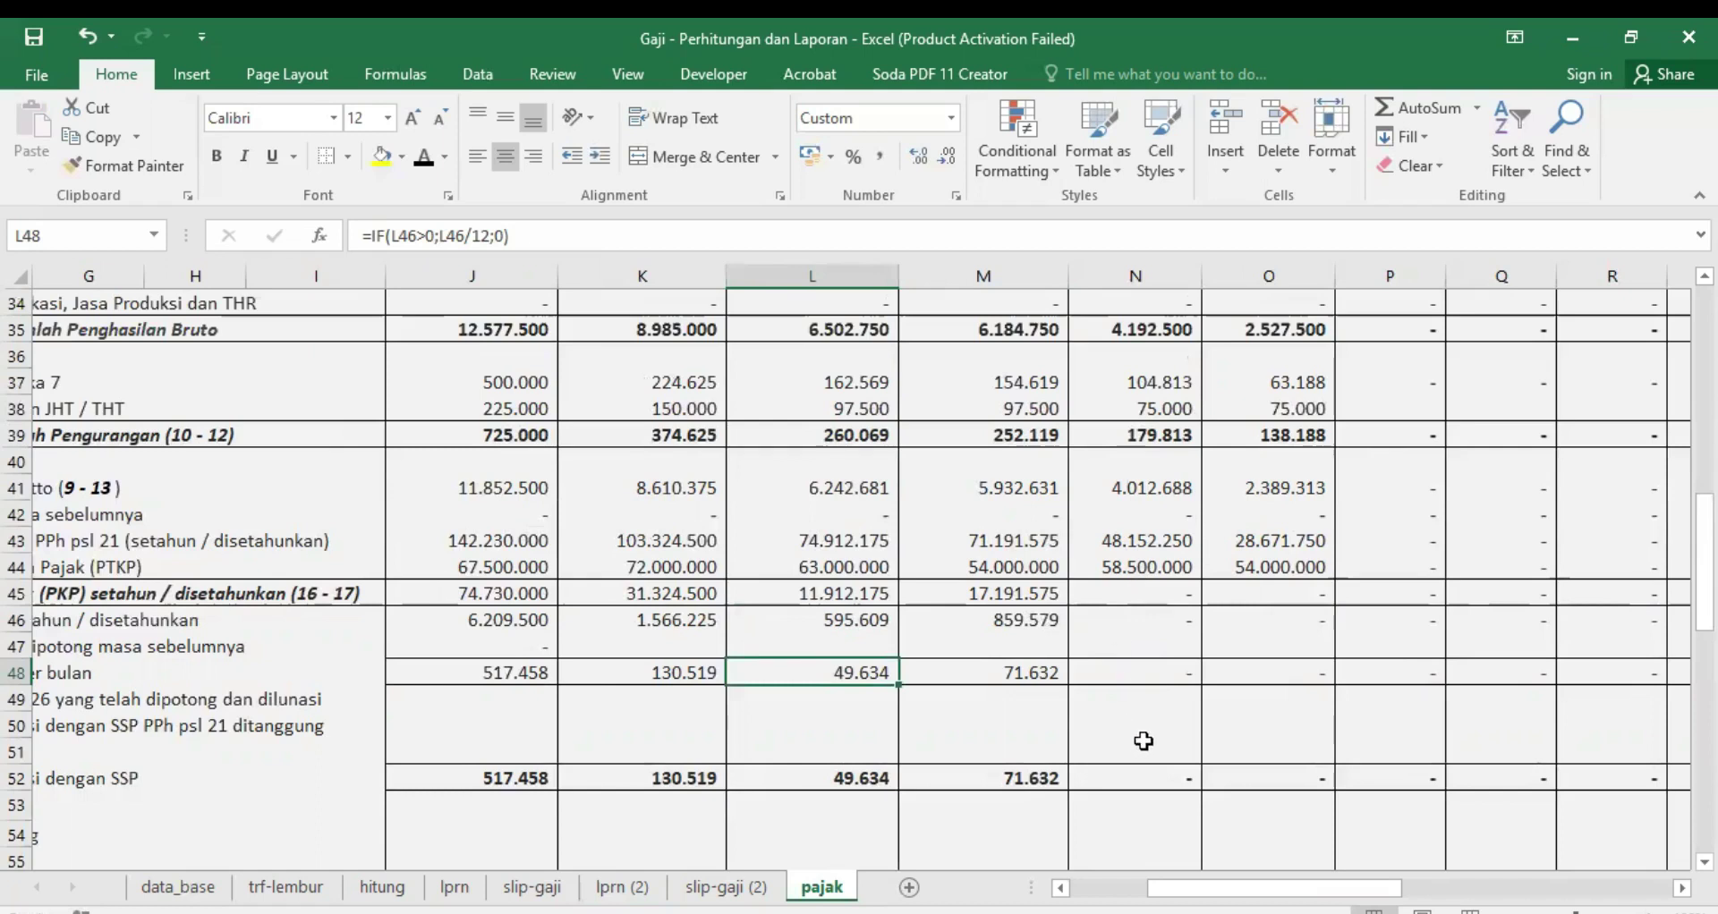
left_click(630, 888)
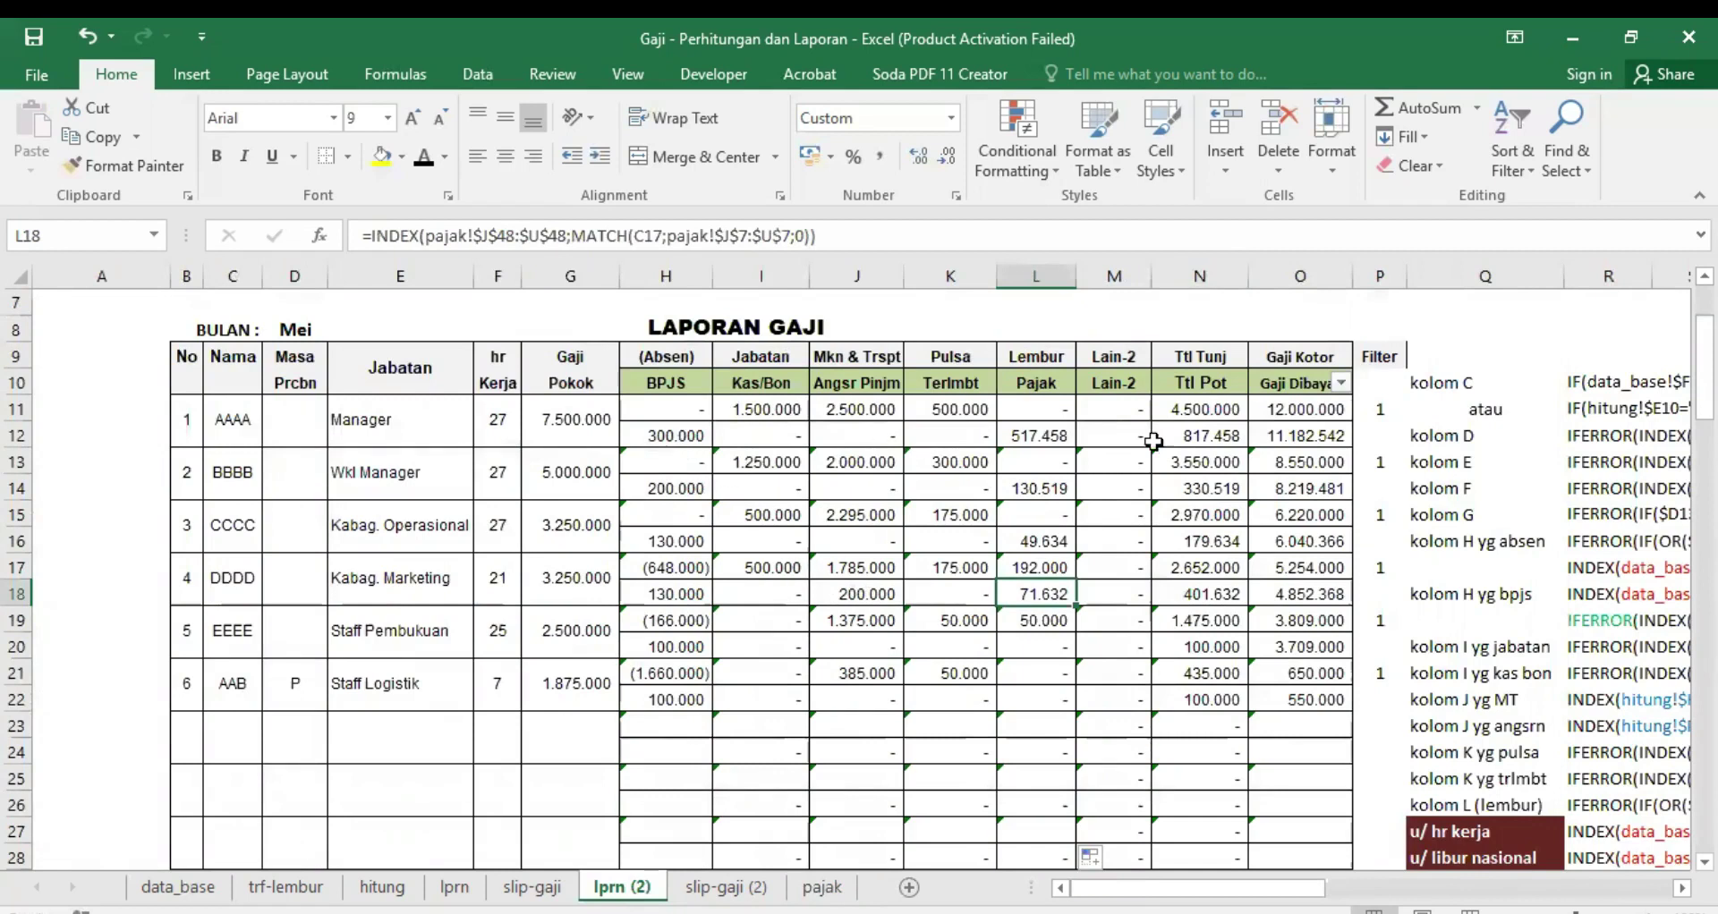
left_click(724, 887)
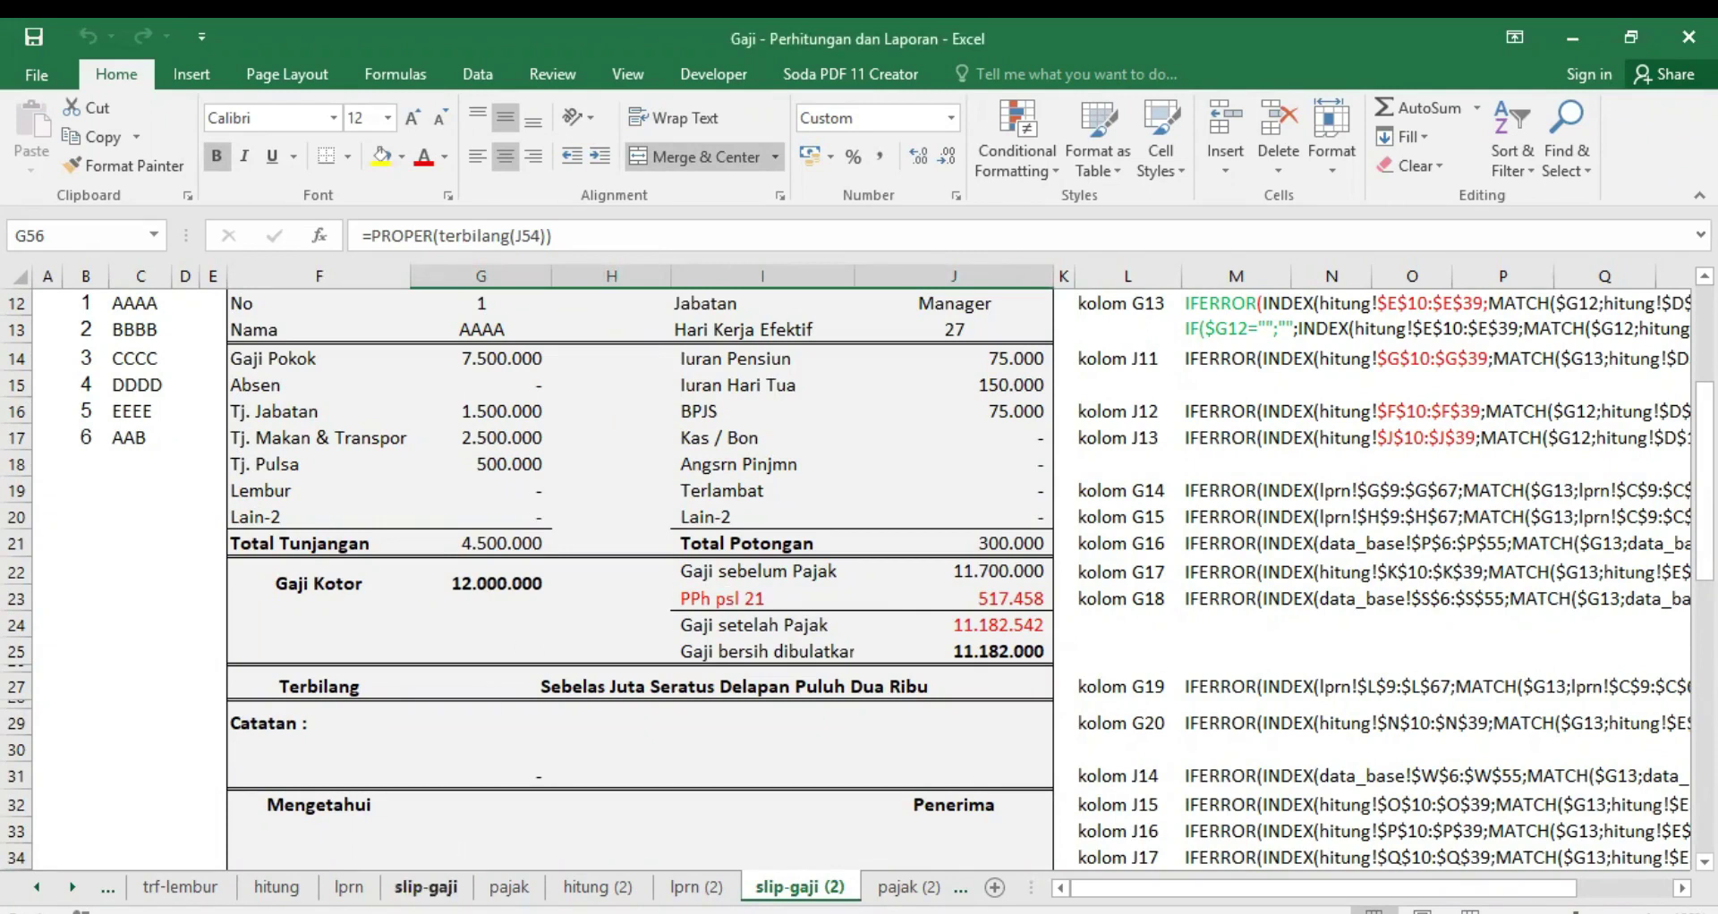
Step: Set the after-tax salary 11.182.542 in J24 to Automatic font colour
left_click(426, 887)
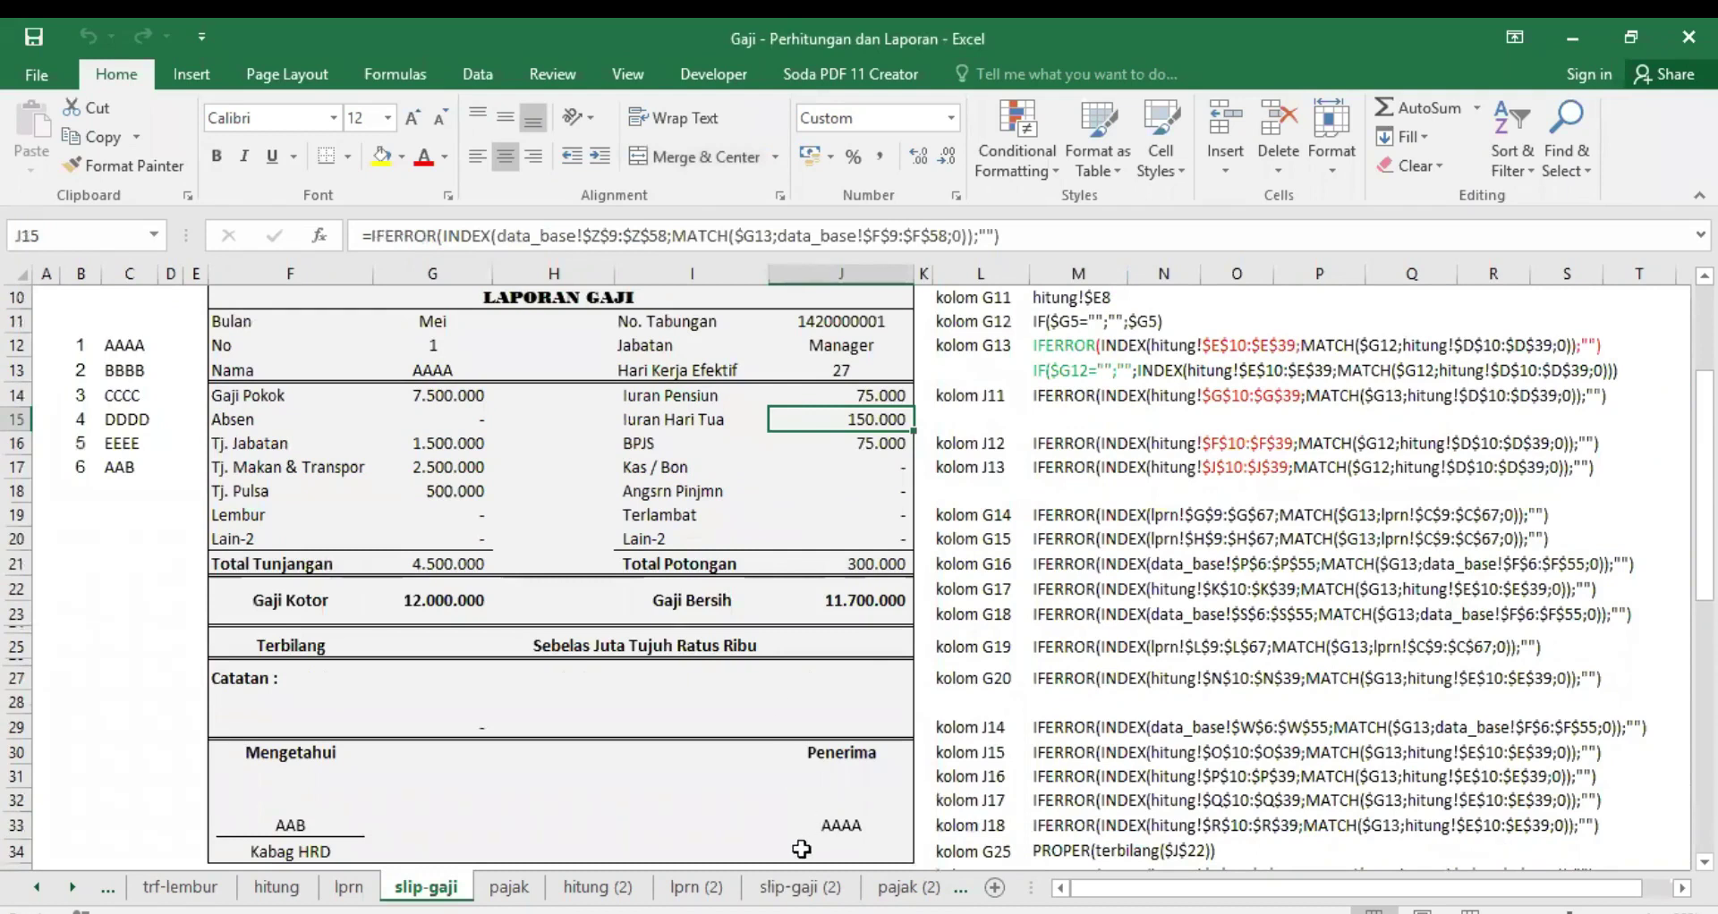
left_click(799, 887)
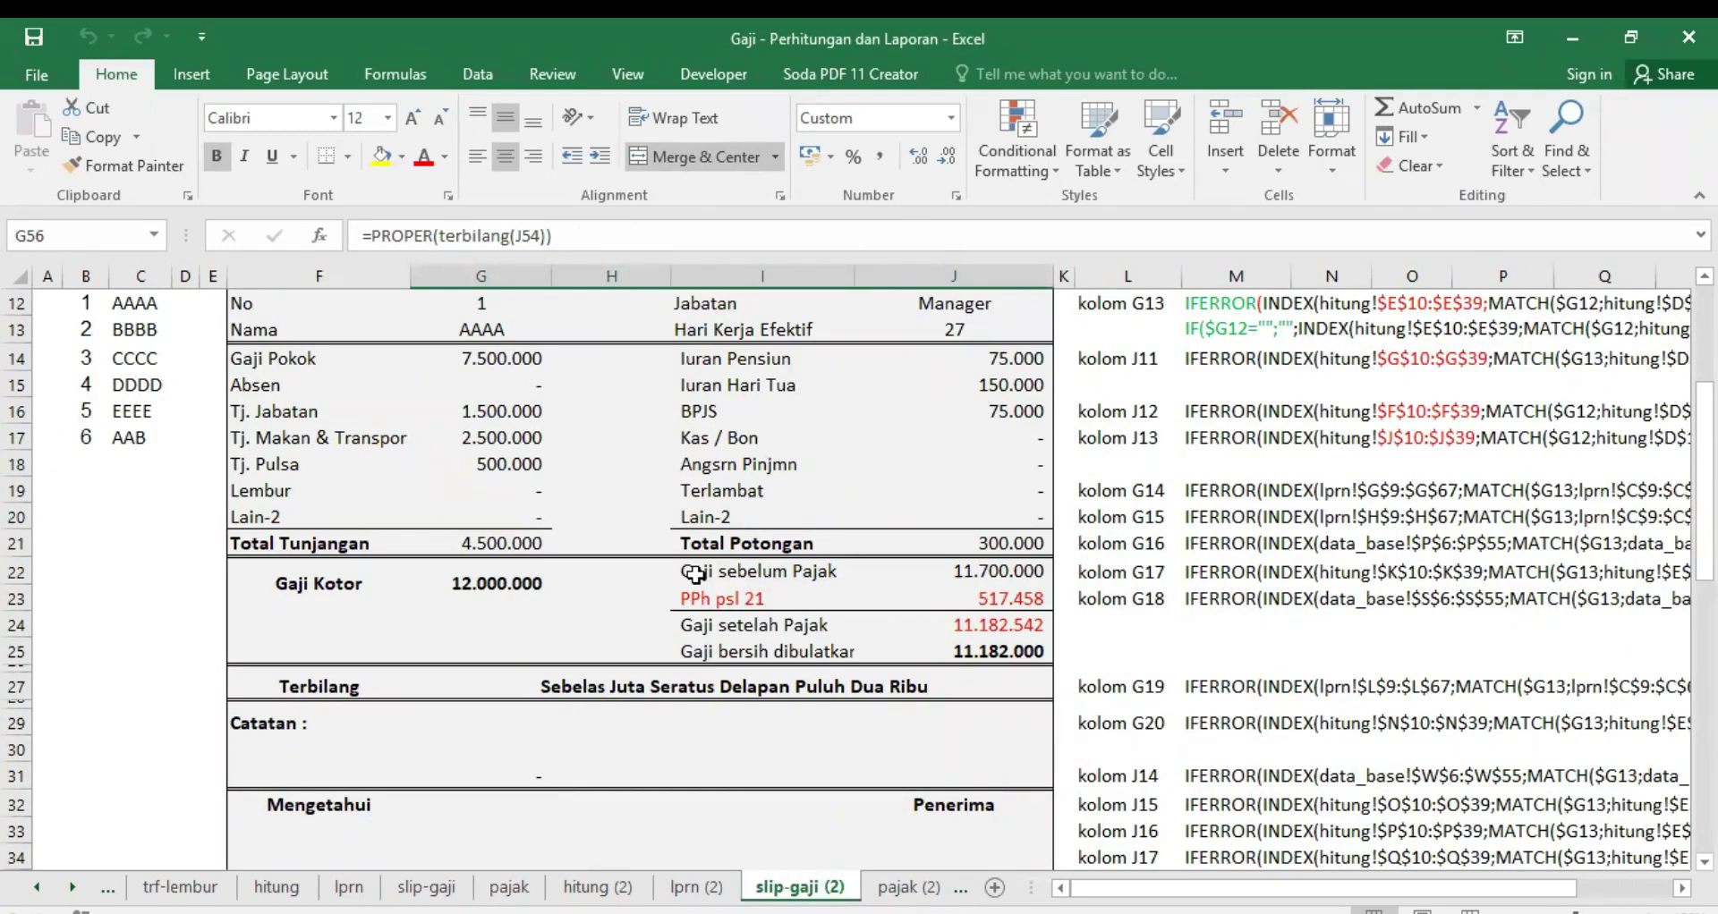
left_click(997, 572)
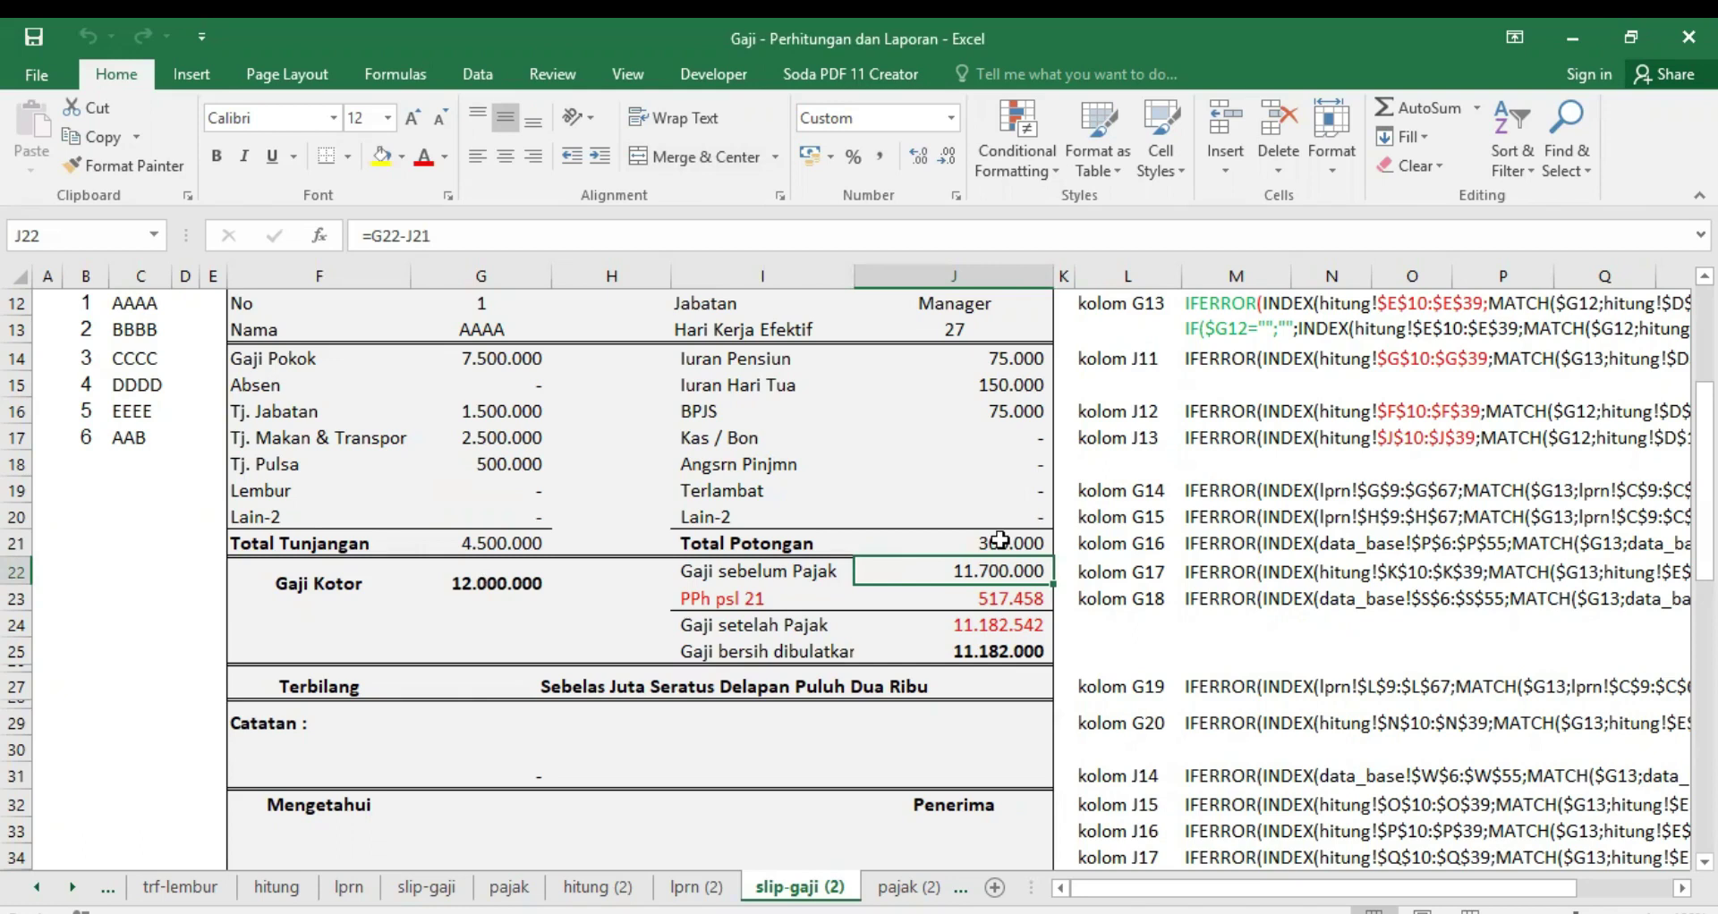
left_click(995, 624)
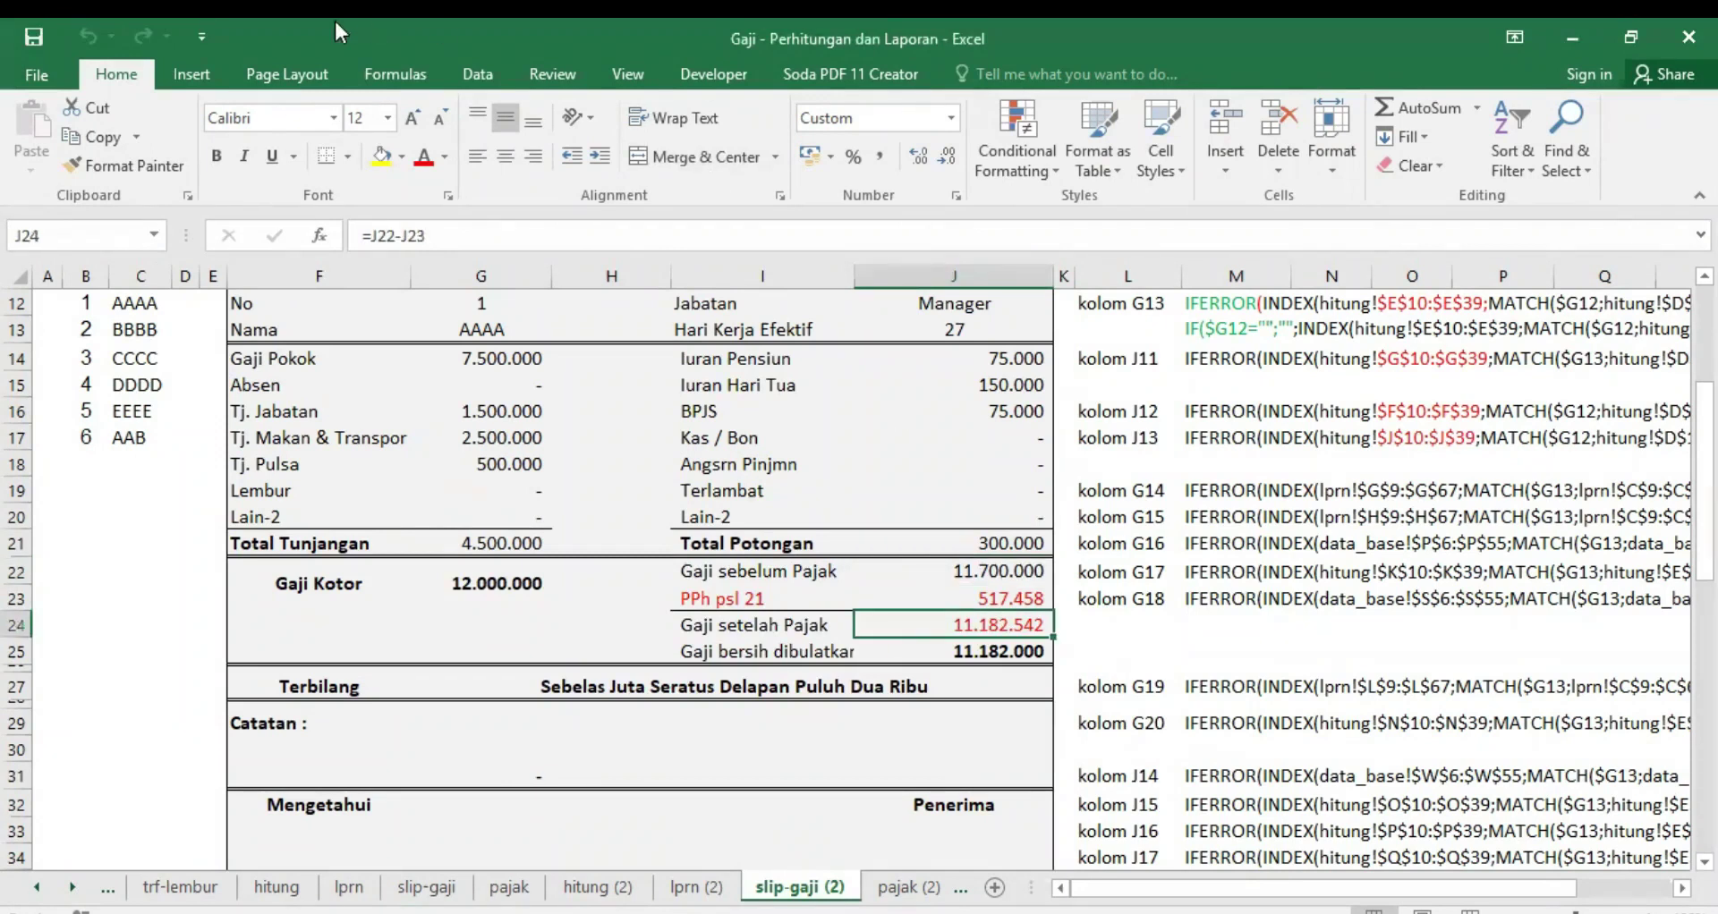
left_click(445, 156)
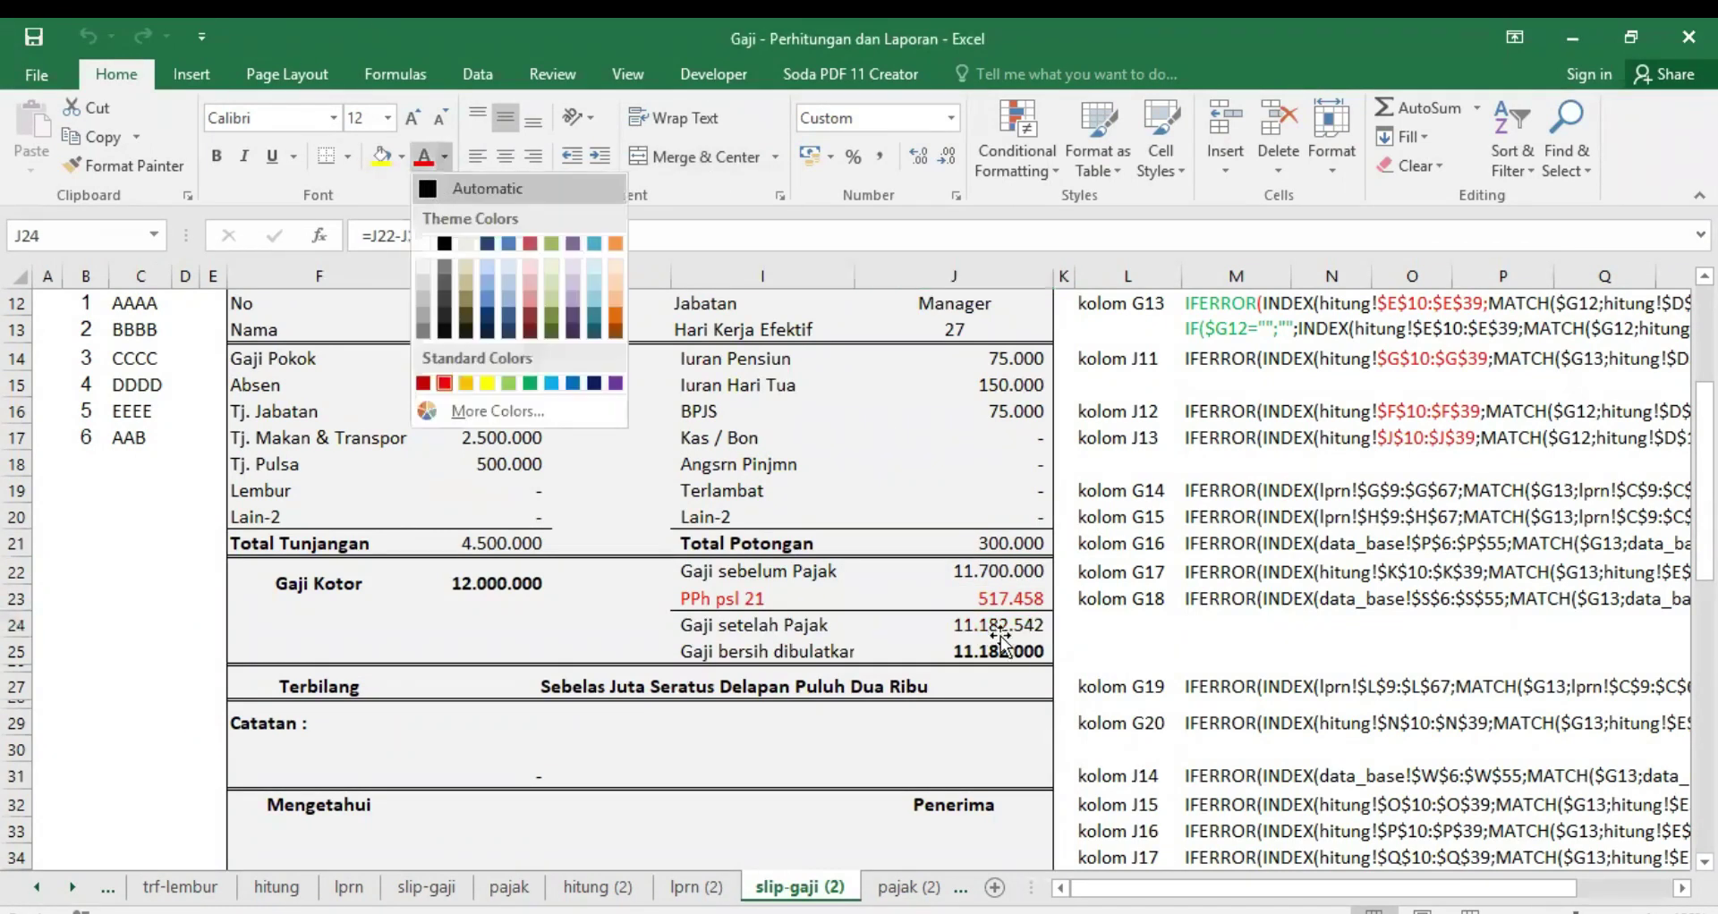
left_click(434, 192)
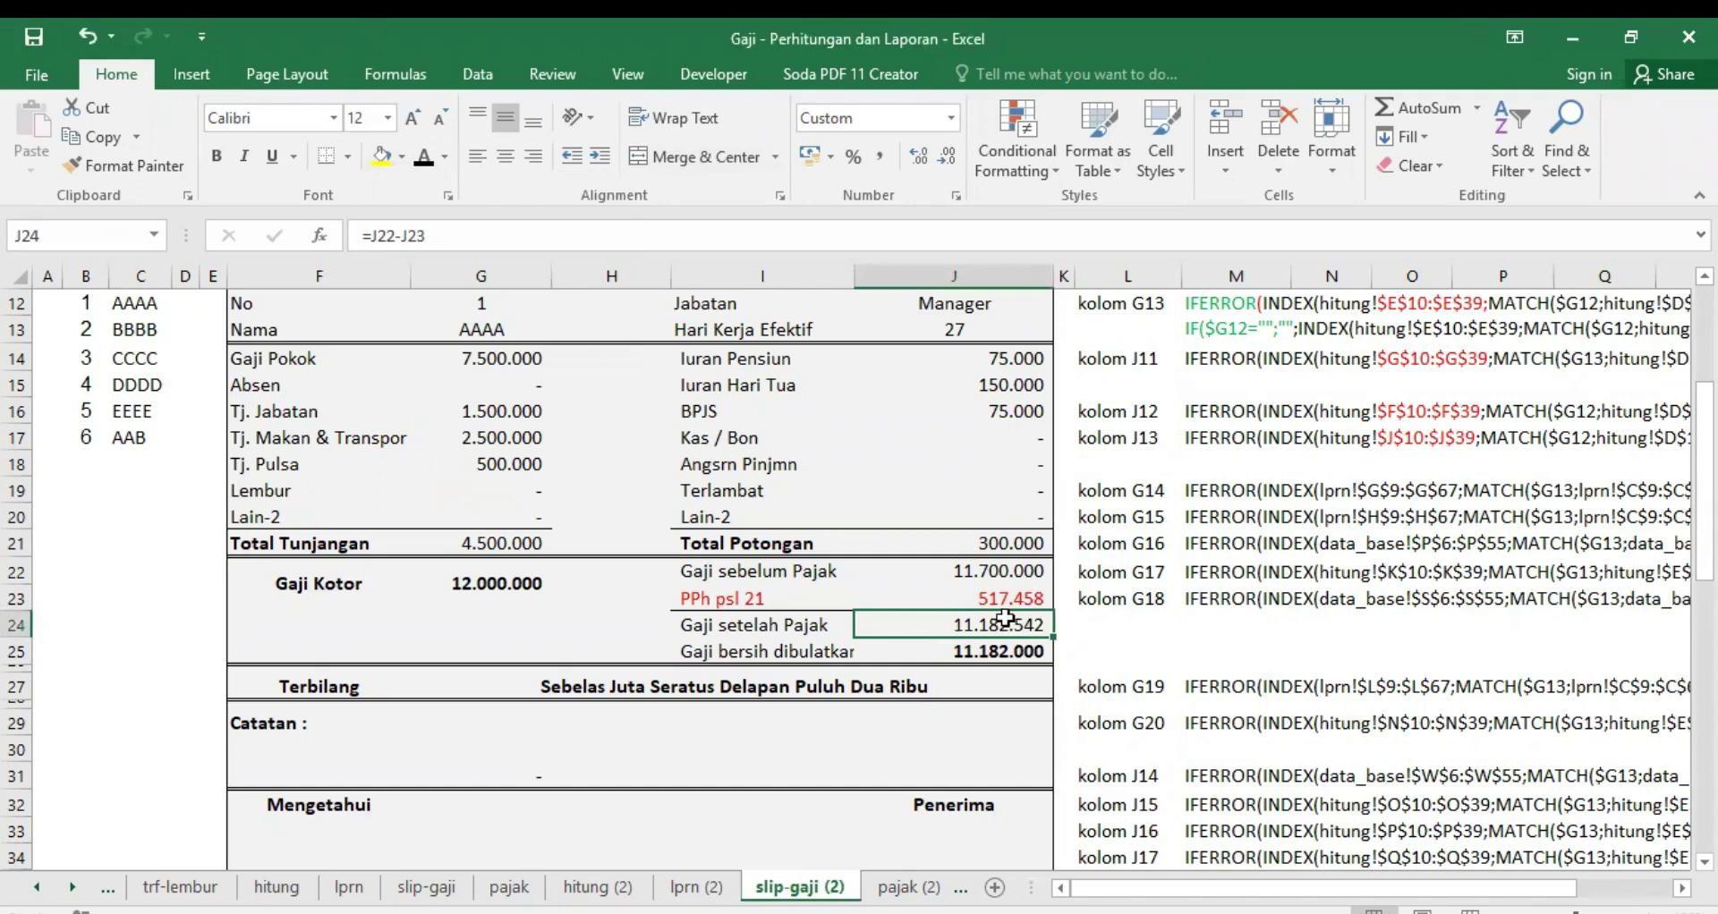
left_click(986, 651)
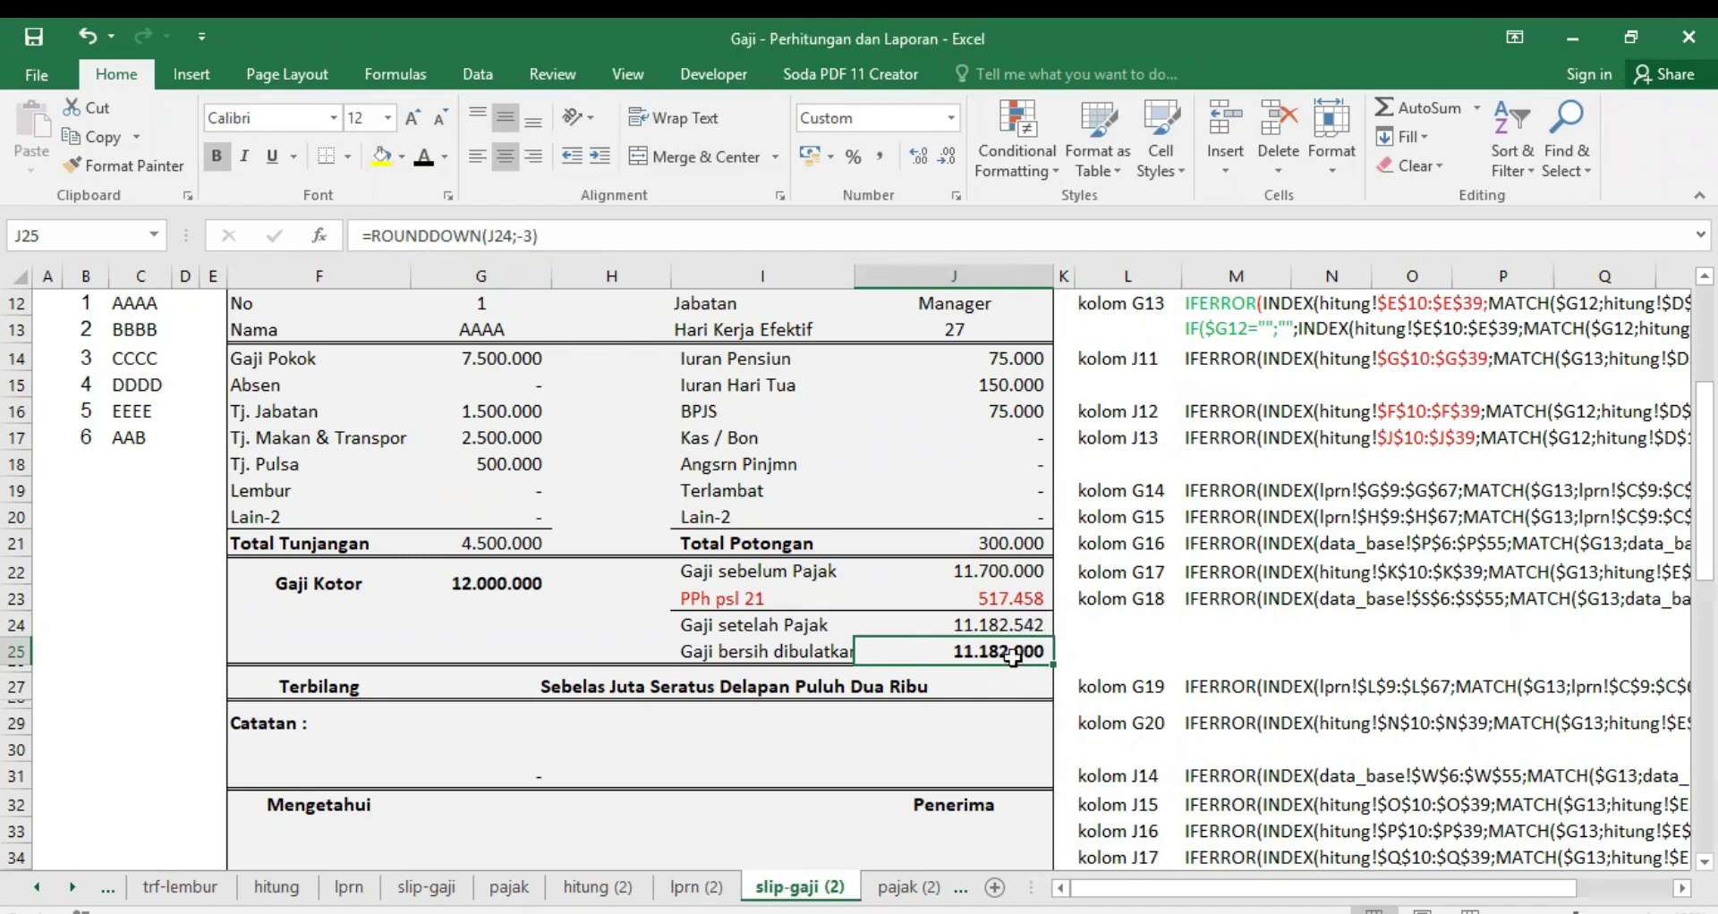
Step: Enter =terbilang(J25) in G27 to spell out the rounded net pay
left_click(629, 686)
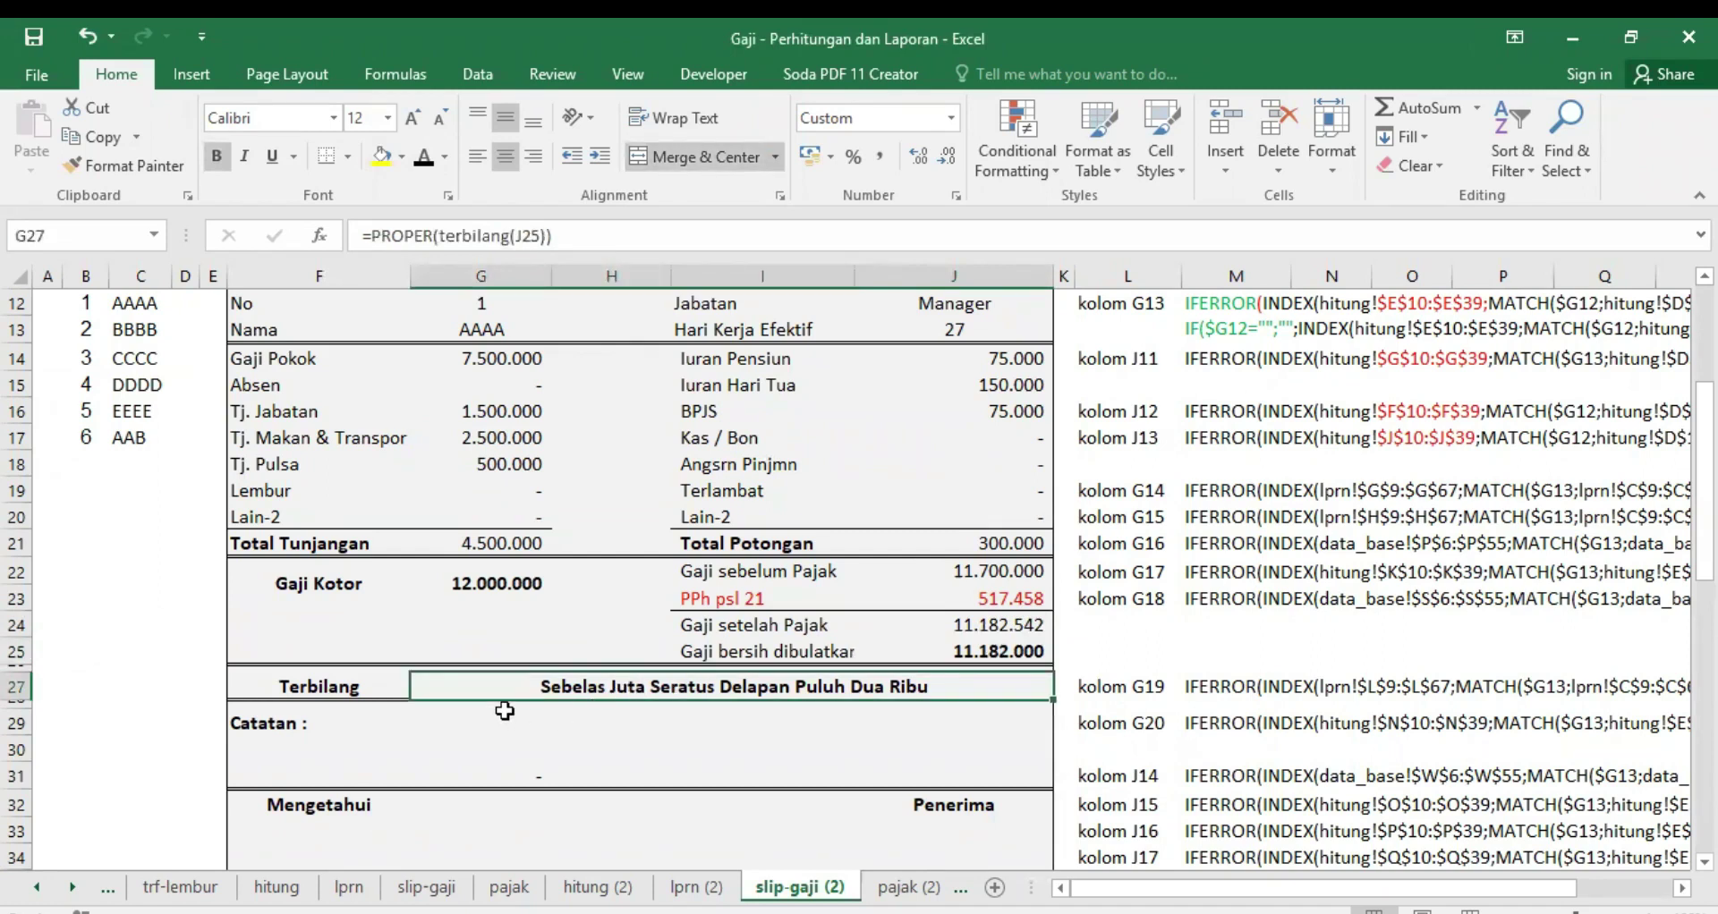
type("=t")
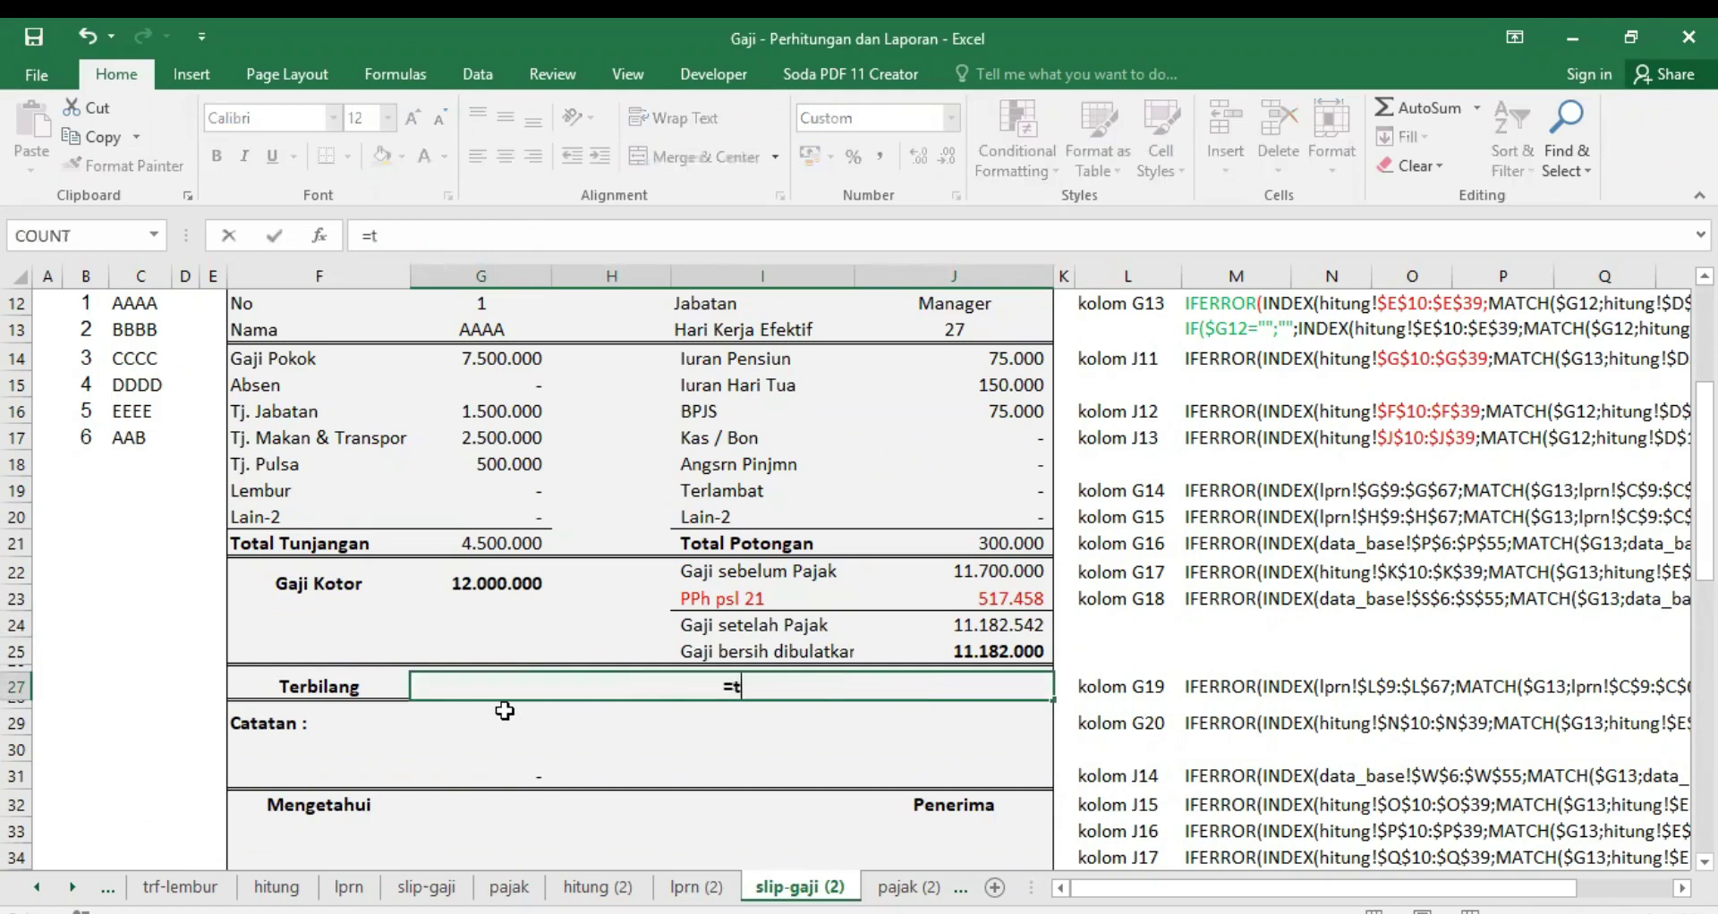
type("erbilaang")
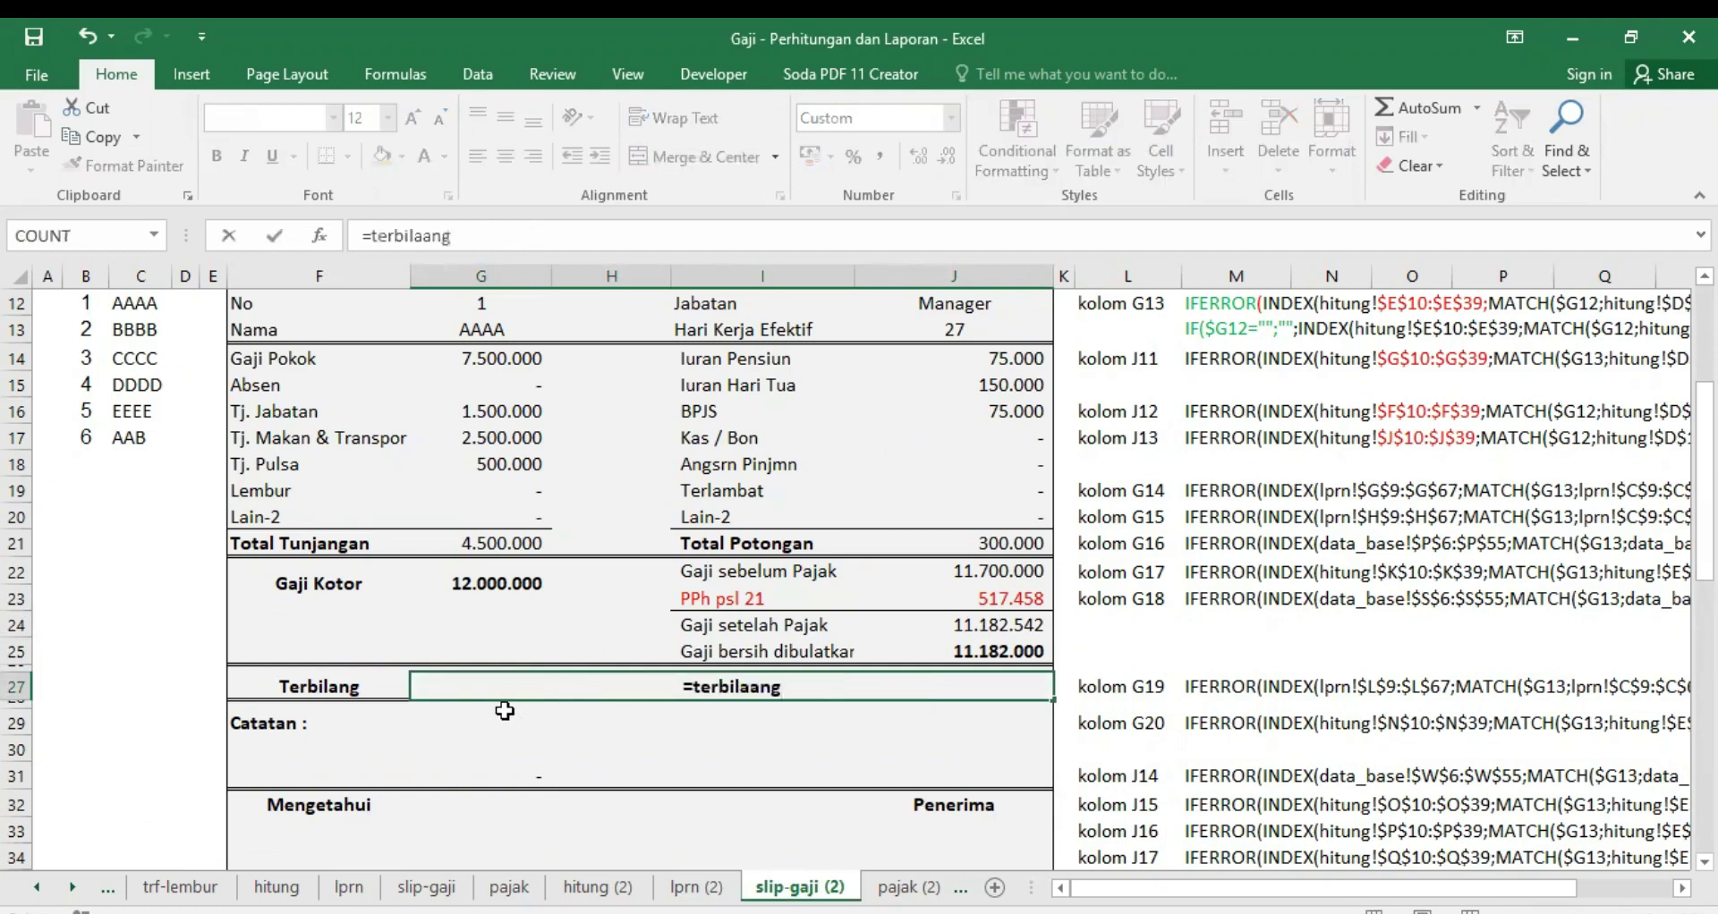
key("BackSpace")
key("BackSpace")
key("BackSpace")
type("ng(")
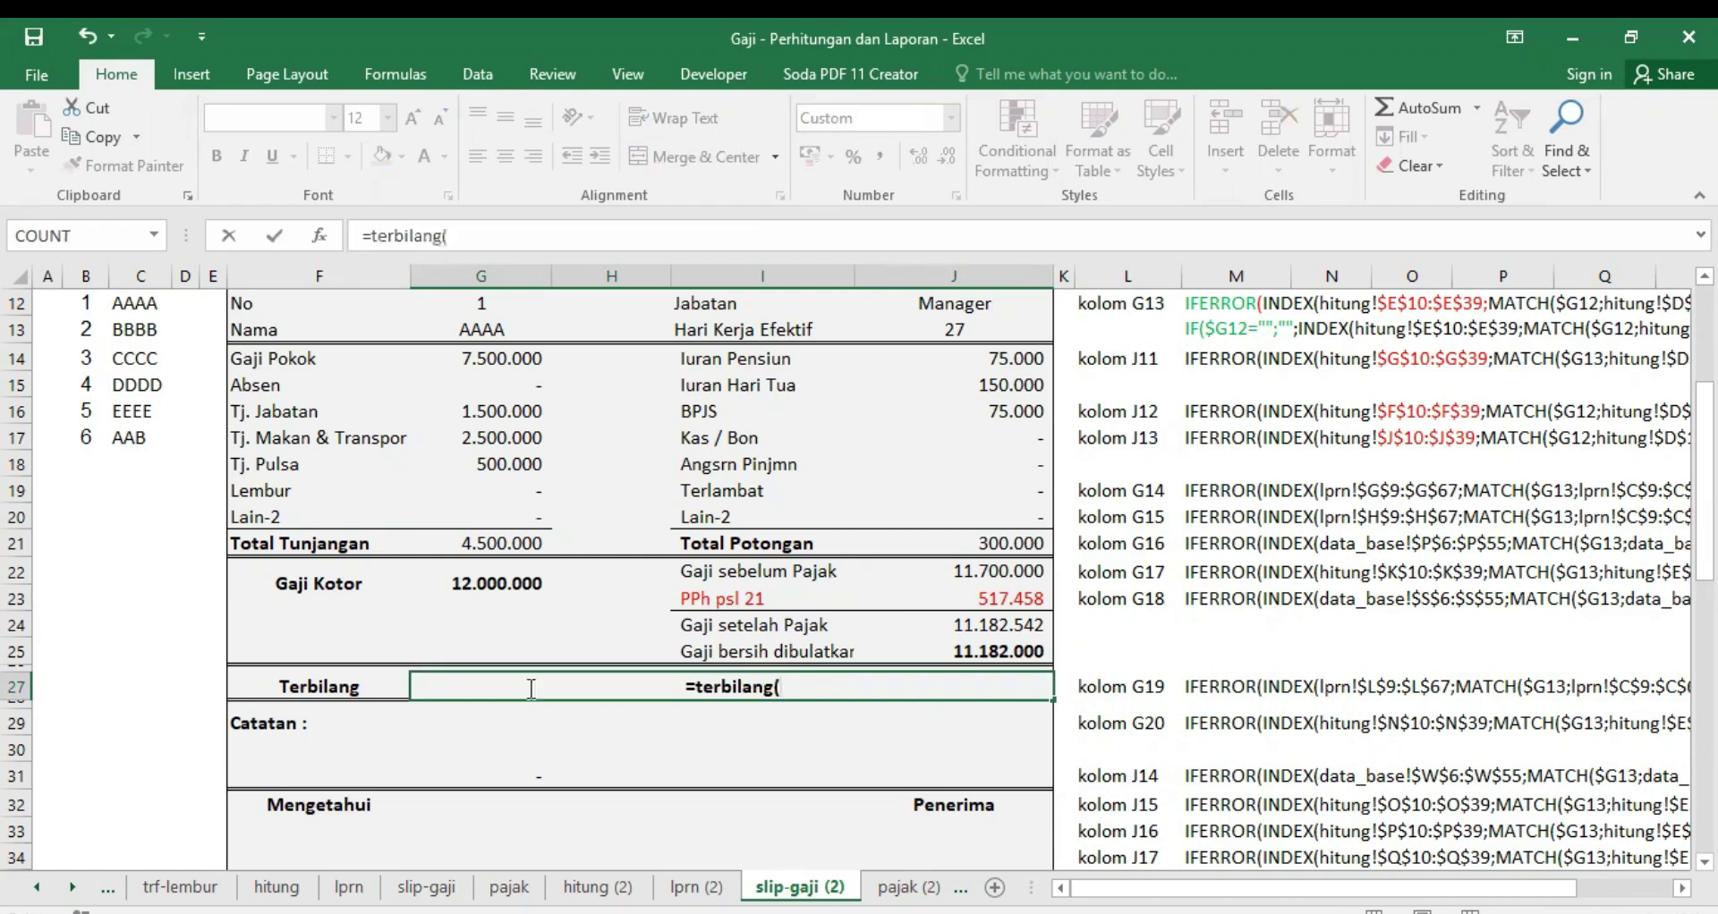
left_click(1000, 648)
type(")")
key("Return")
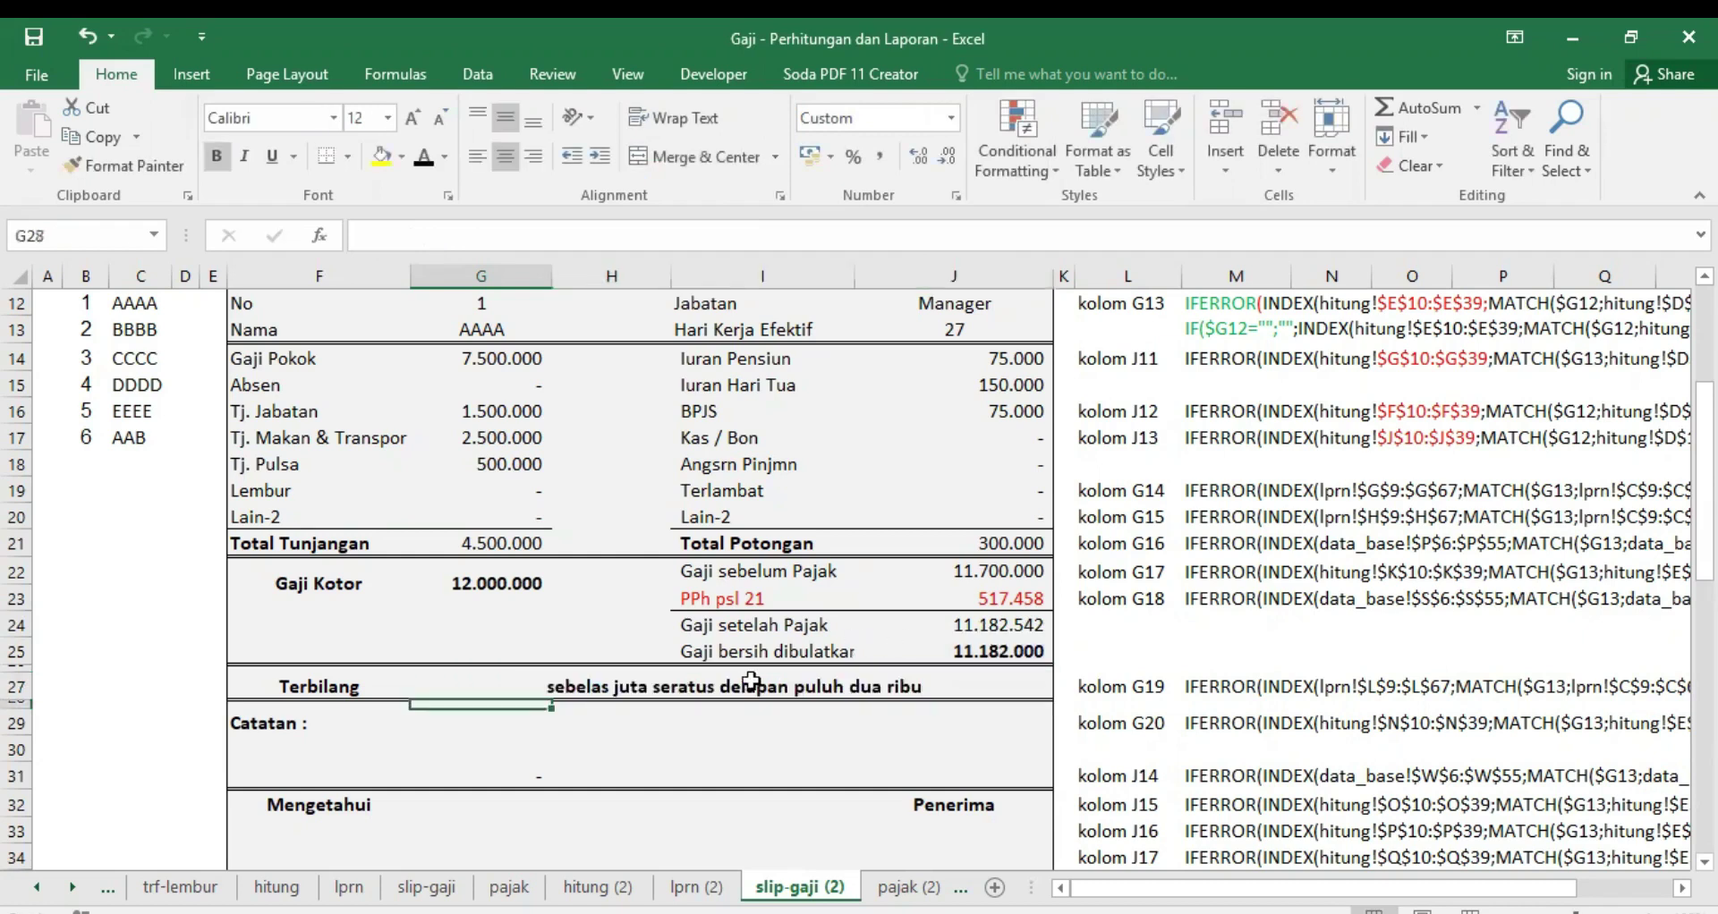
Step: Wrap the G27 formula as =PROPER(terbilang(J25)) for title-case wording
left_click(748, 681)
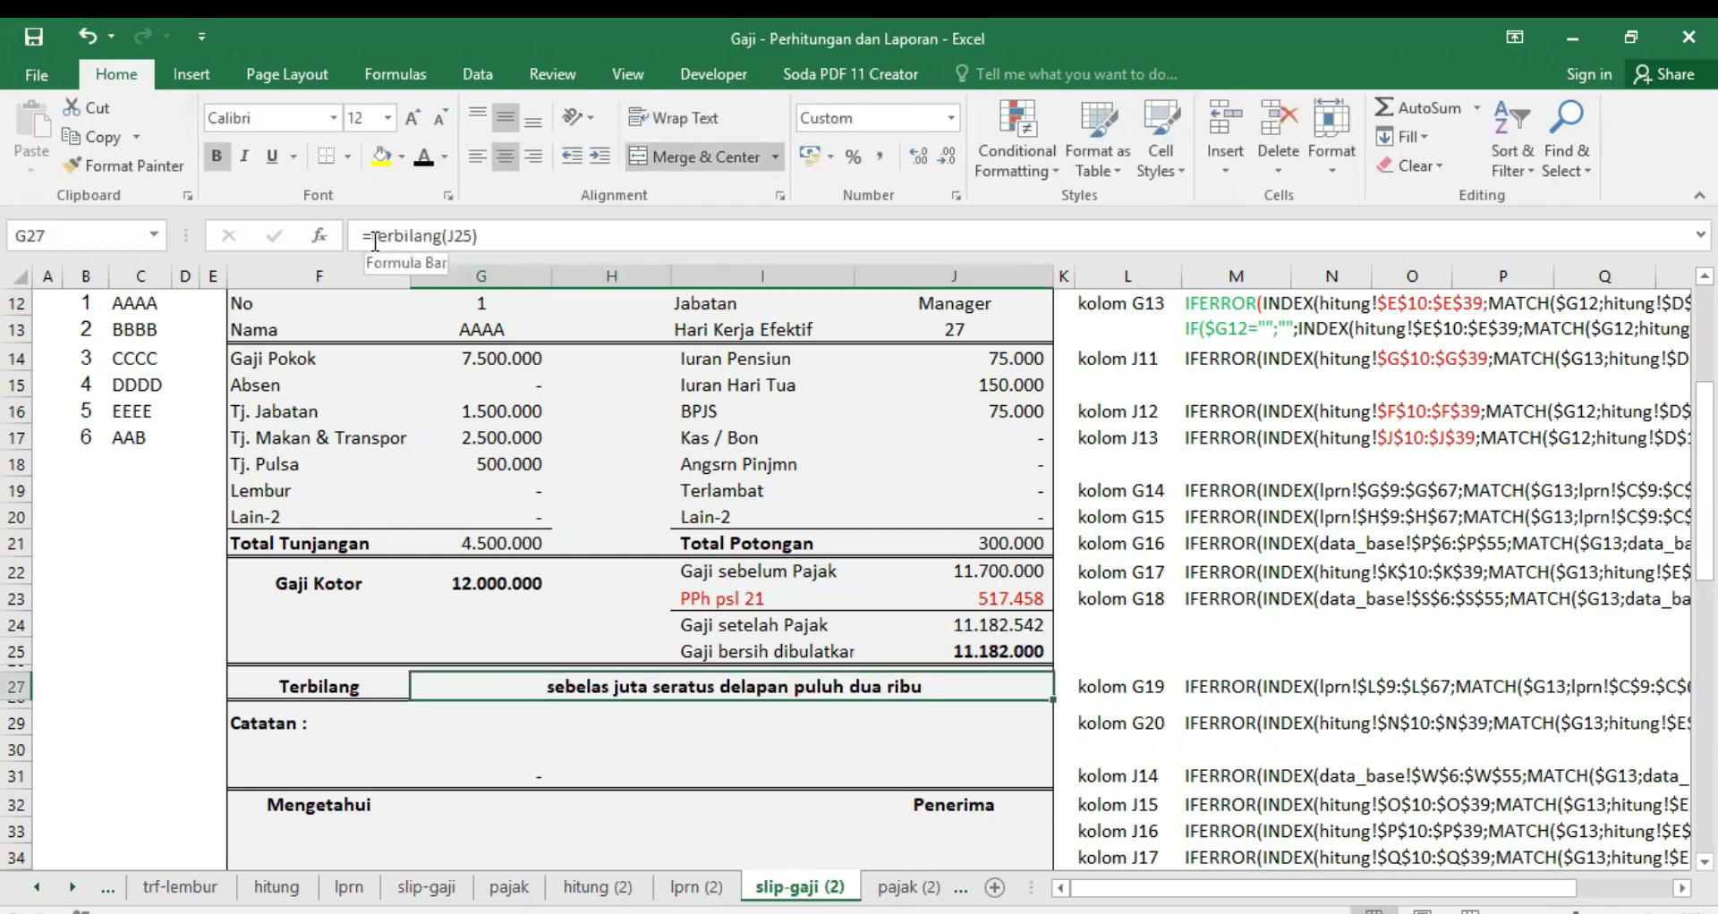
left_click(373, 237)
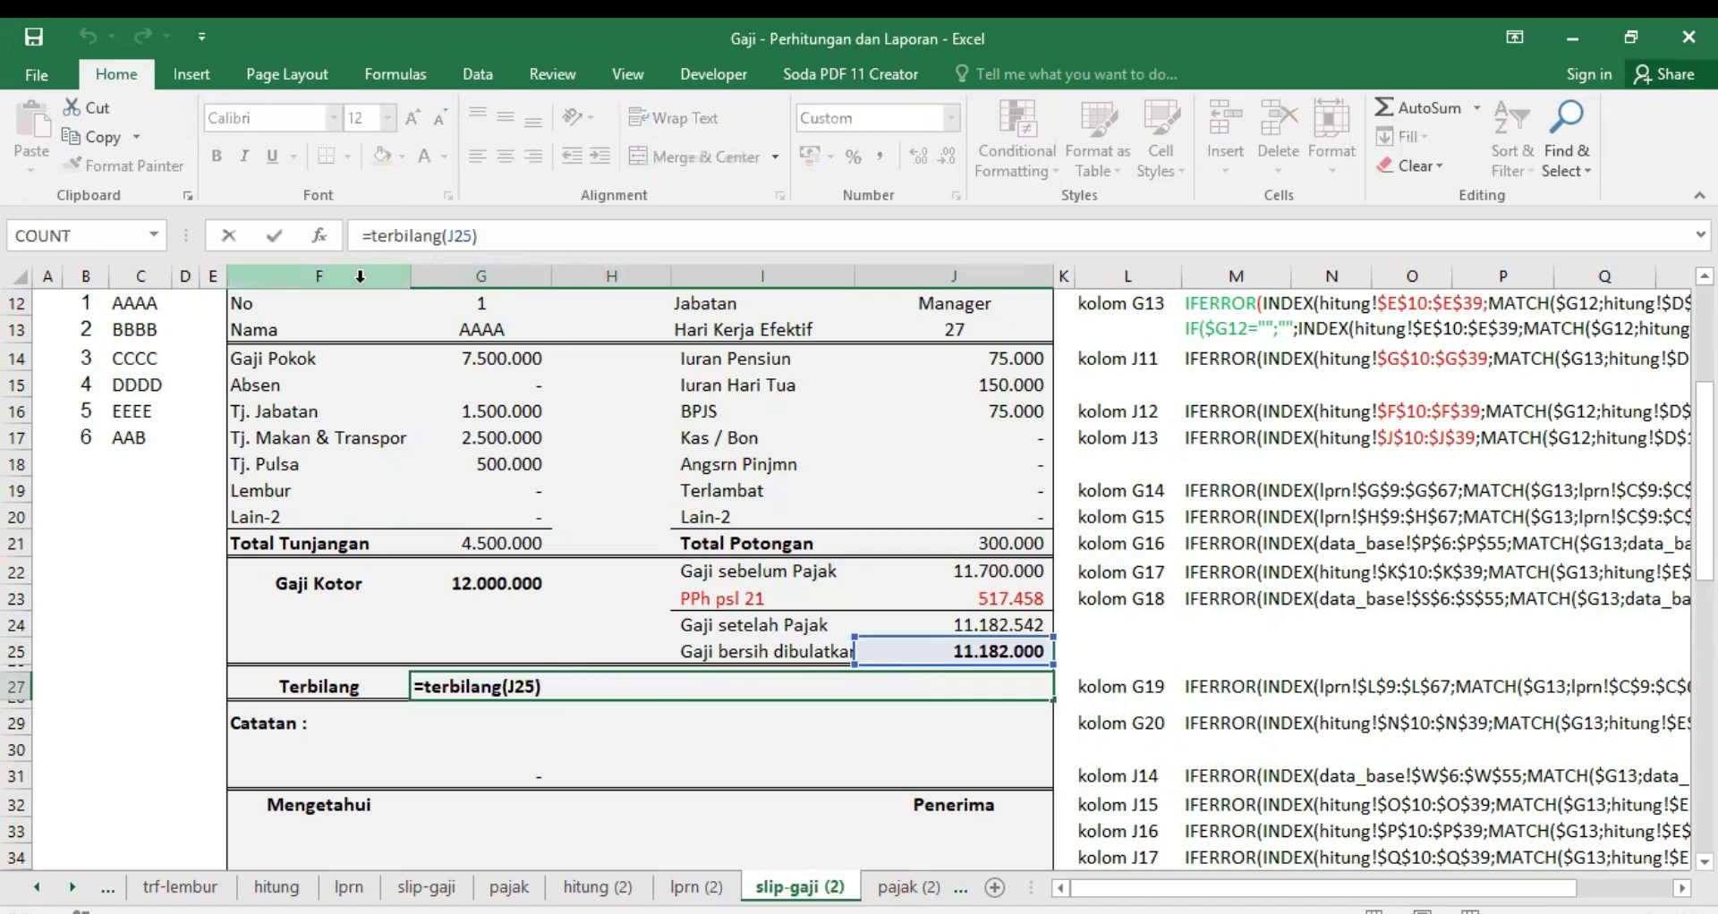
type("proper(")
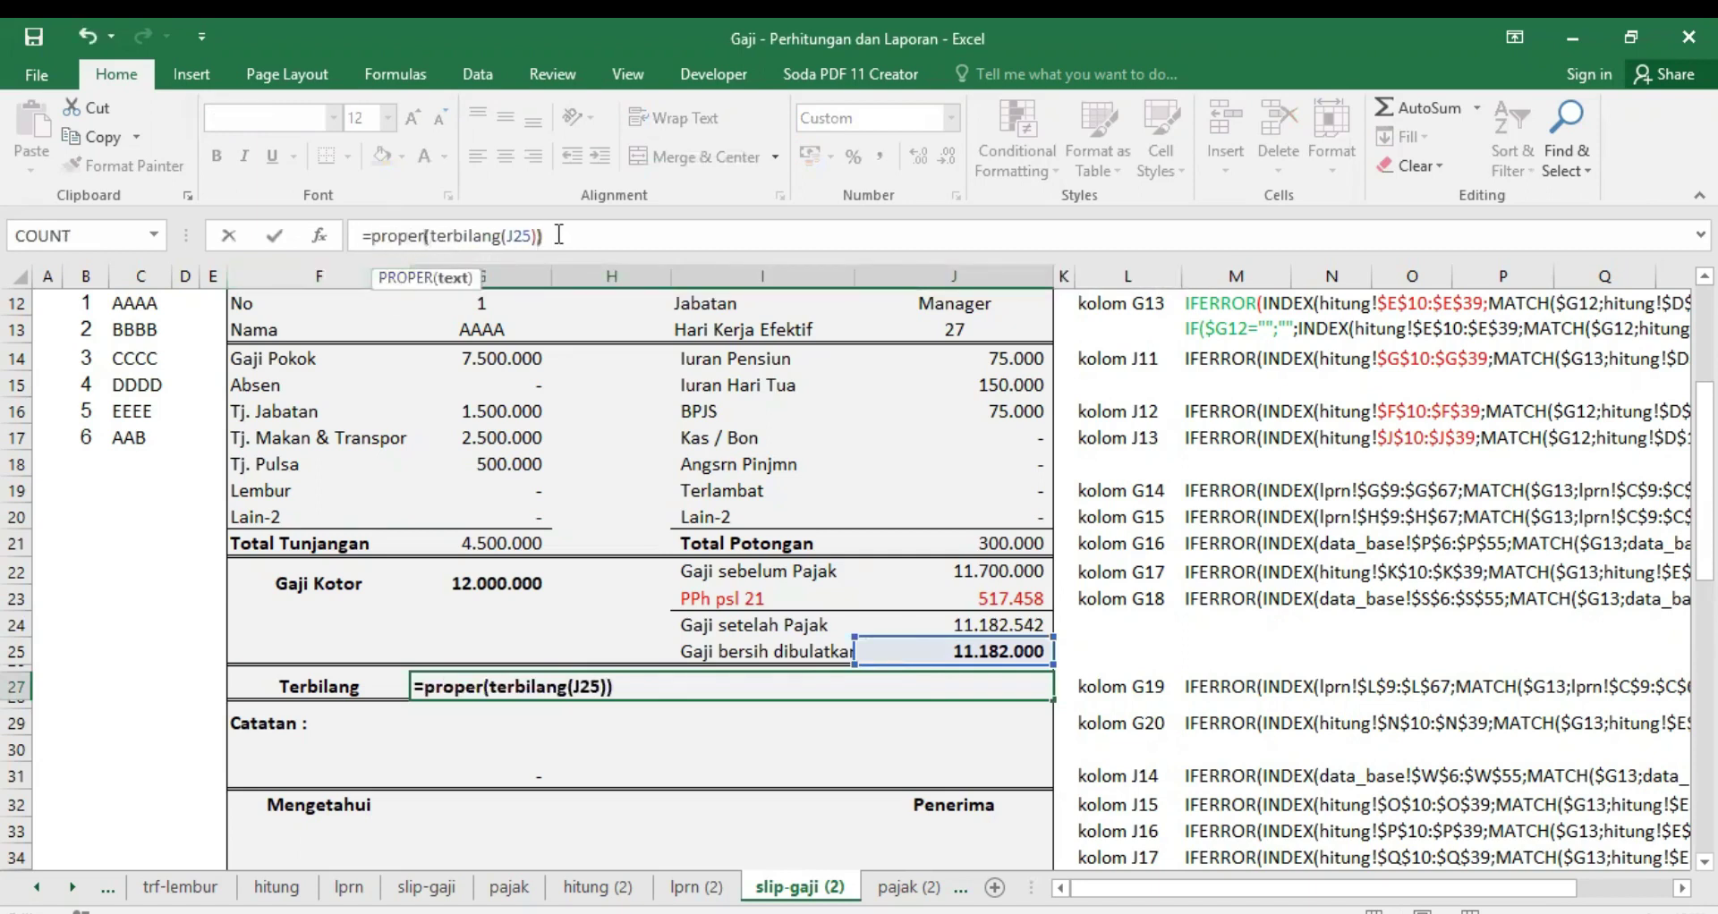
key("Return")
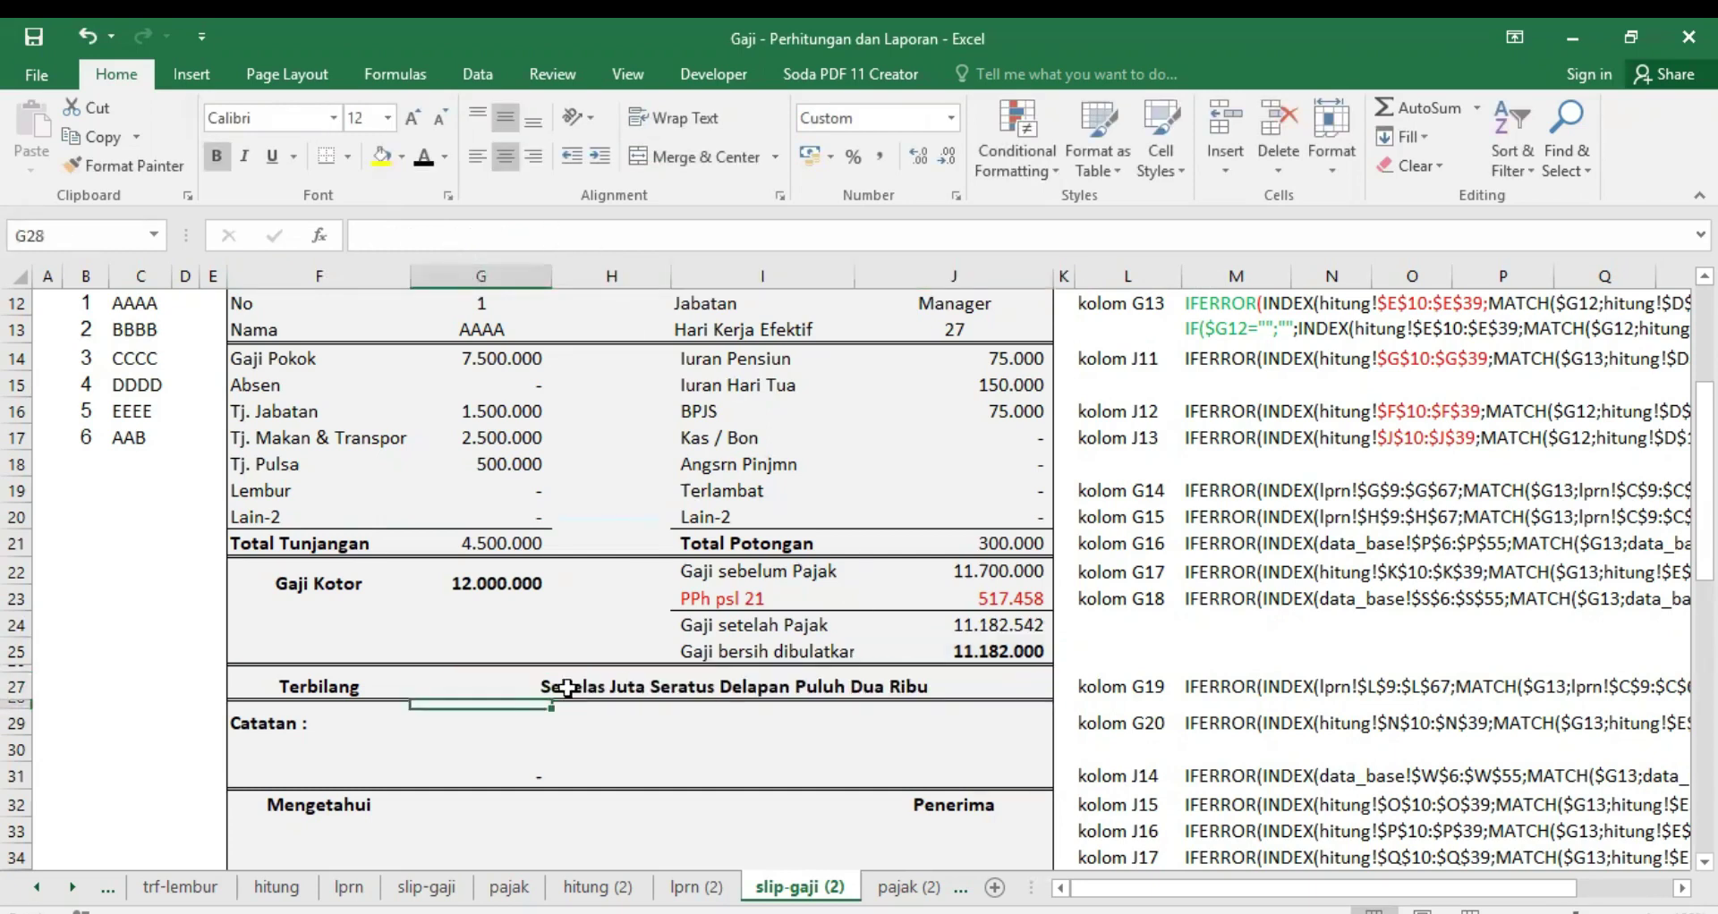
left_click(727, 685)
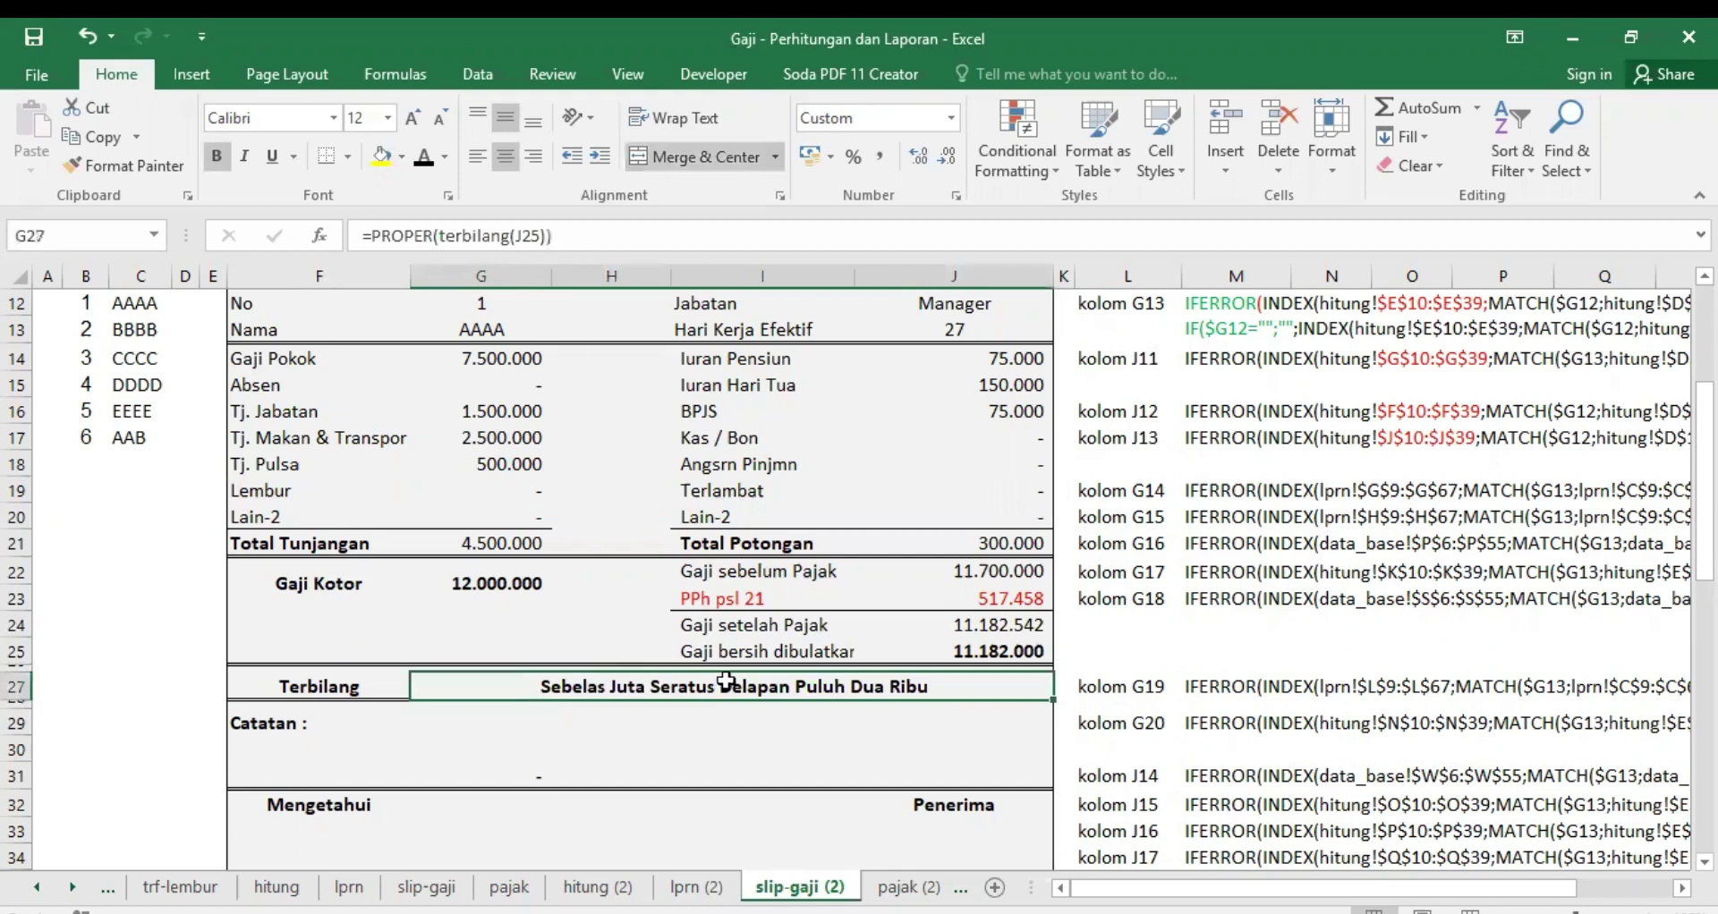
left_click(997, 598)
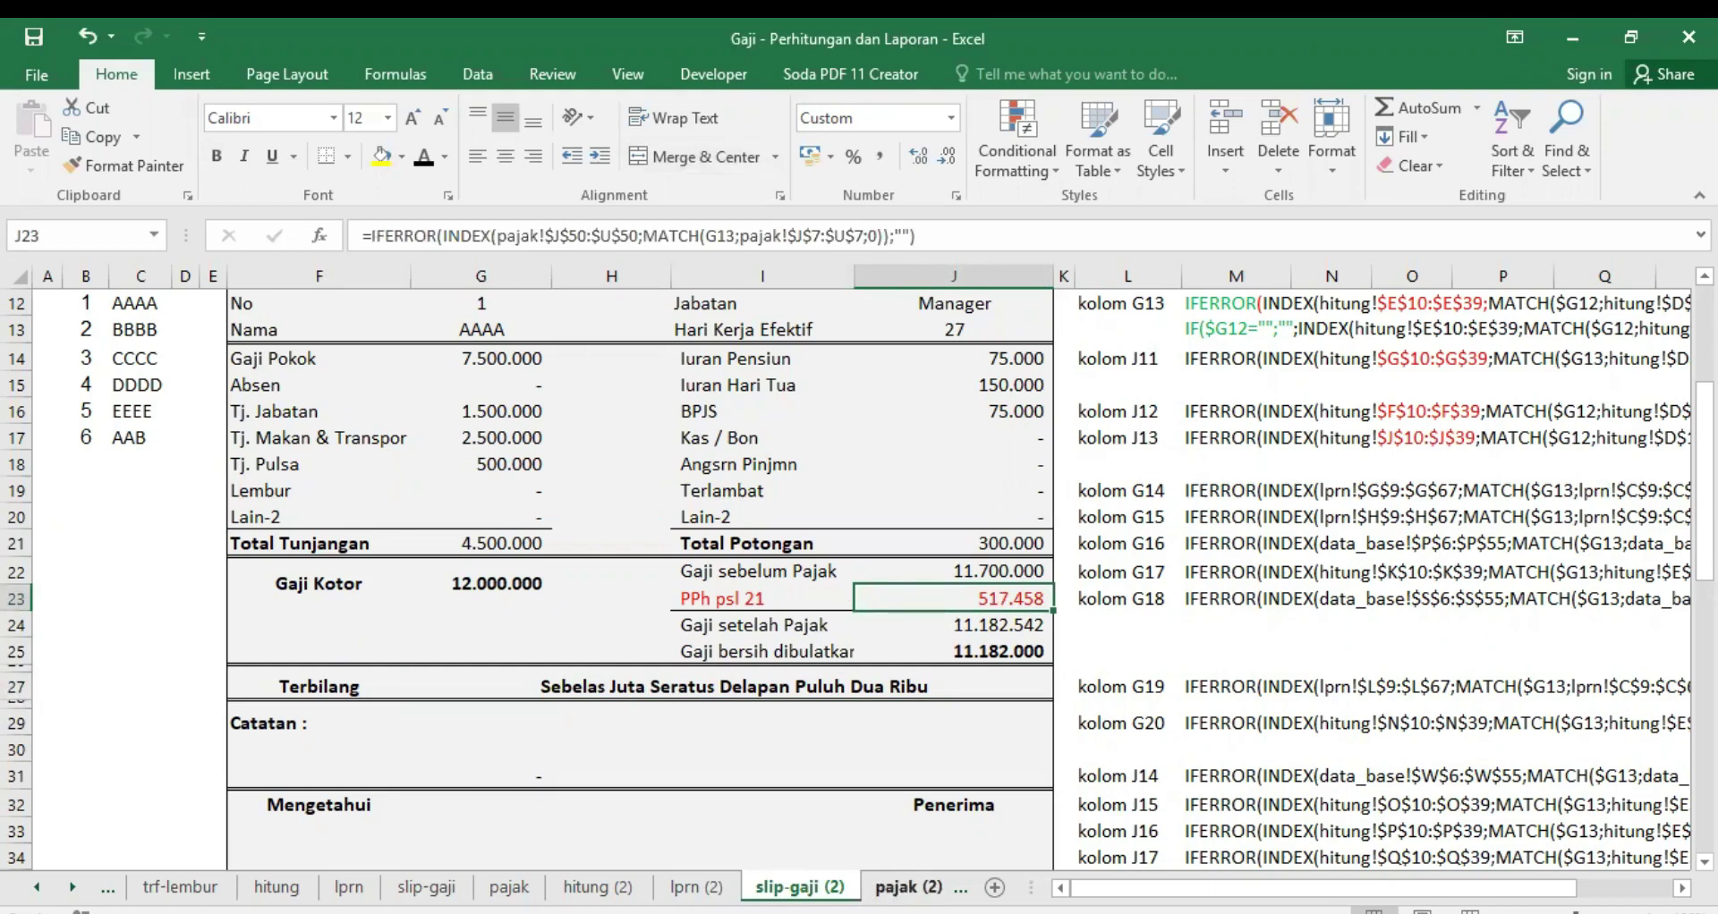
left_click(509, 887)
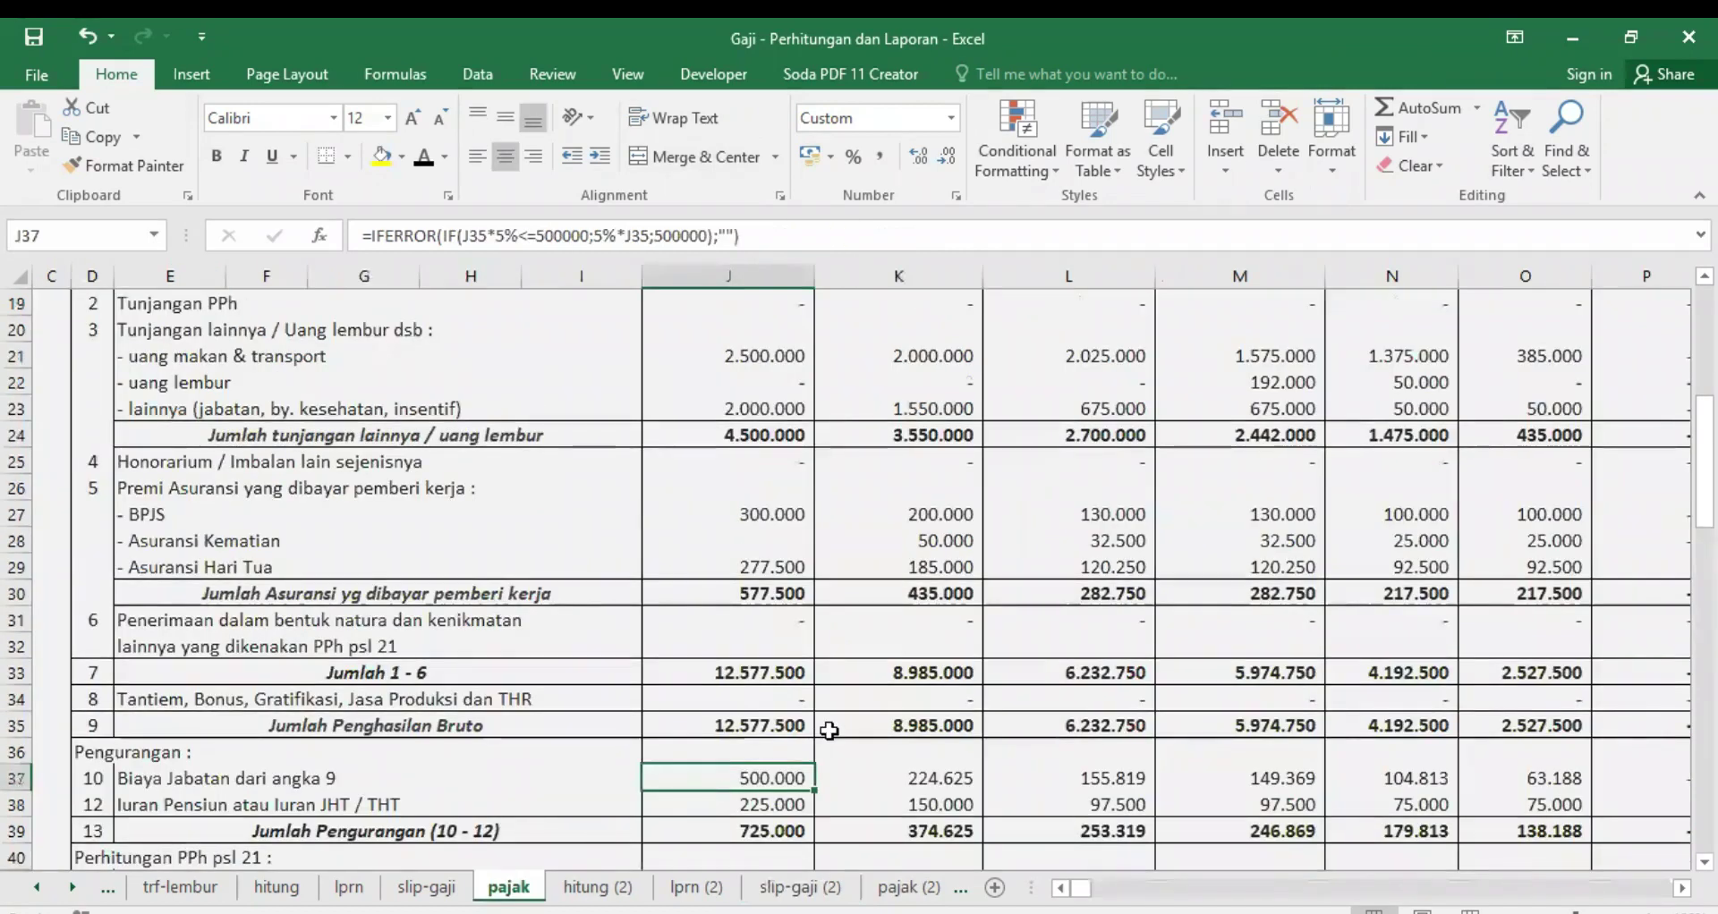
scroll(830, 731, "down", 2)
scroll(825, 725, "down", 4)
scroll(823, 723, "down", 2)
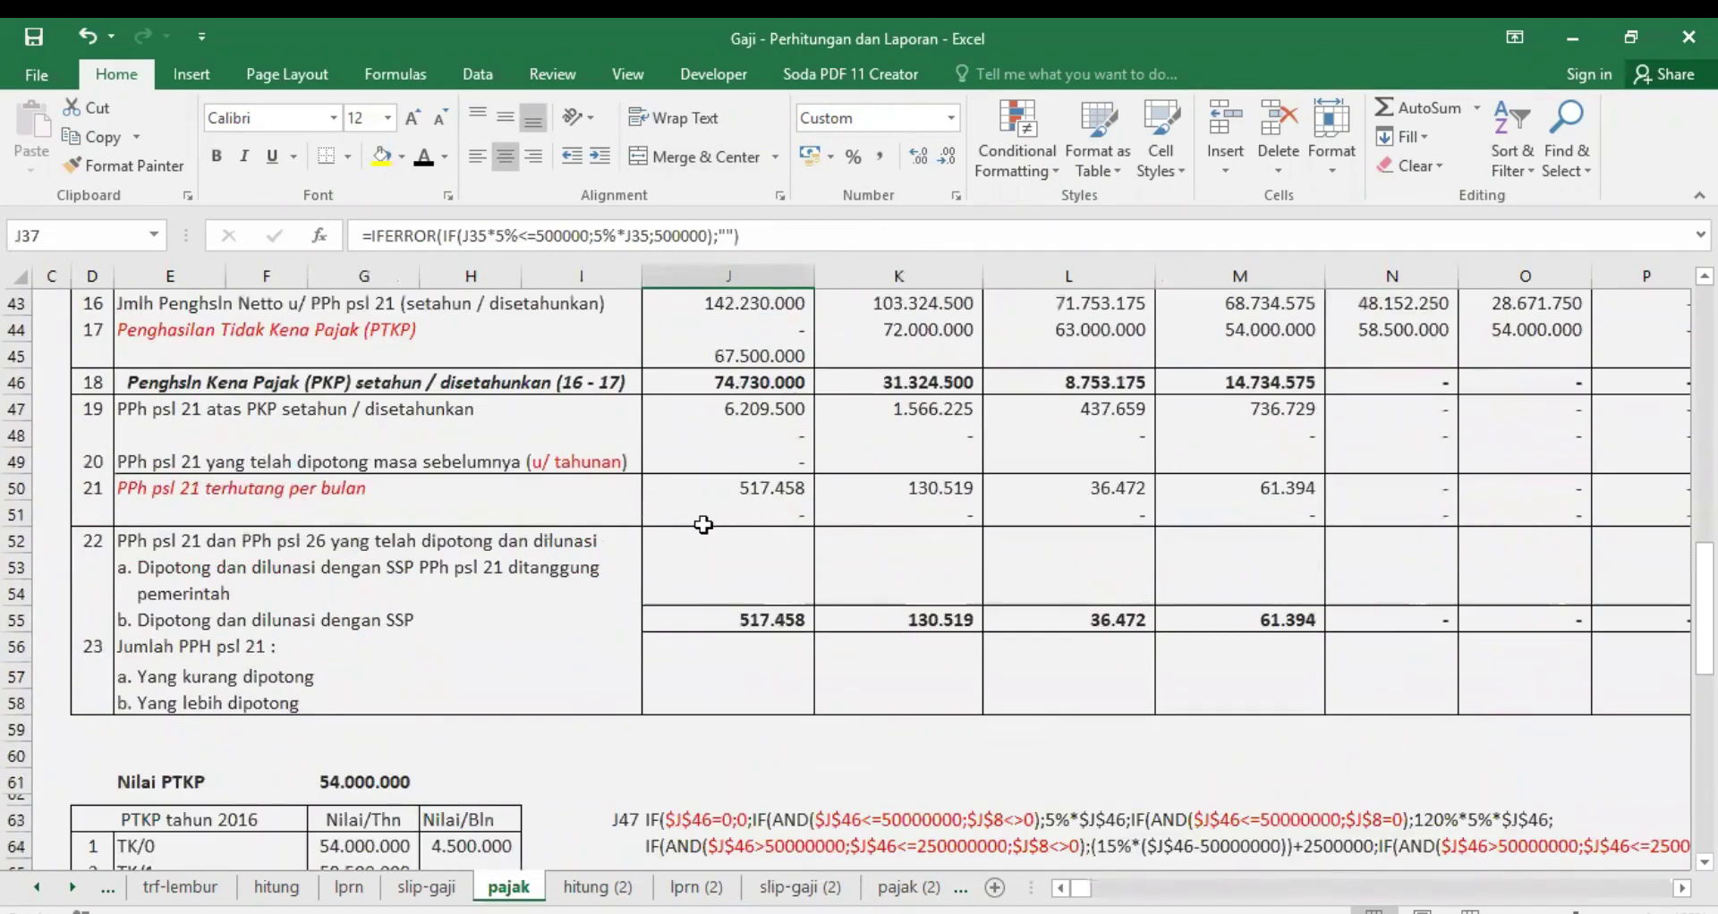
left_click(767, 488)
left_click(763, 622)
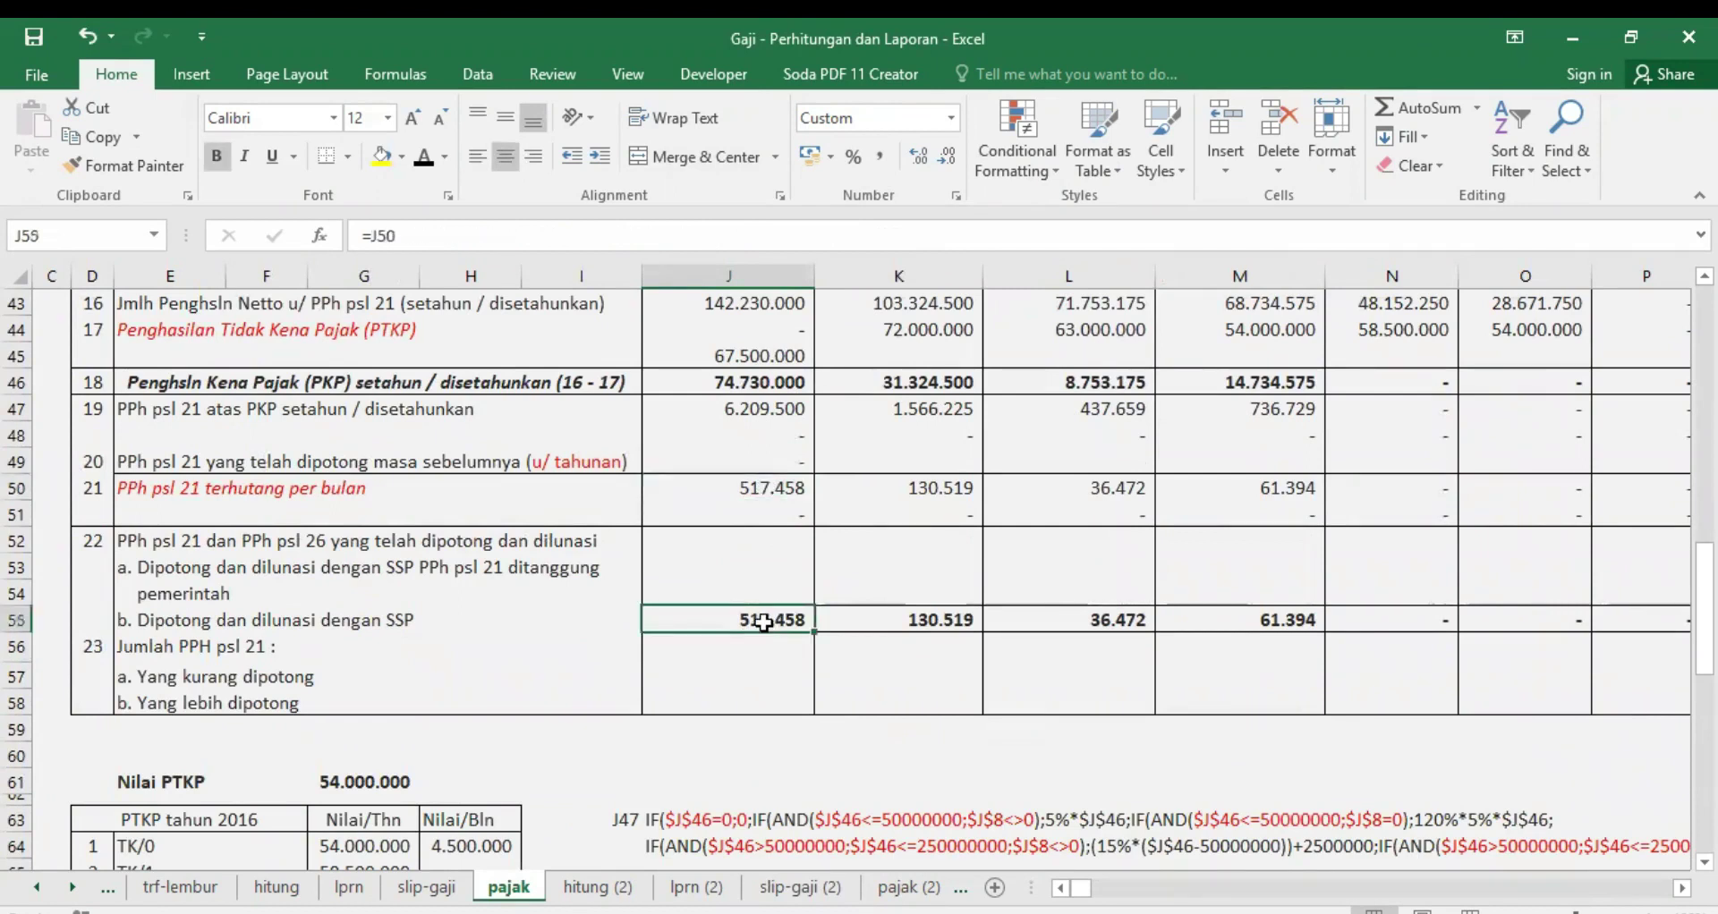
mouse_move(690, 485)
left_mouse_down()
mouse_move(1512, 506)
mouse_move(1466, 495)
left_mouse_up()
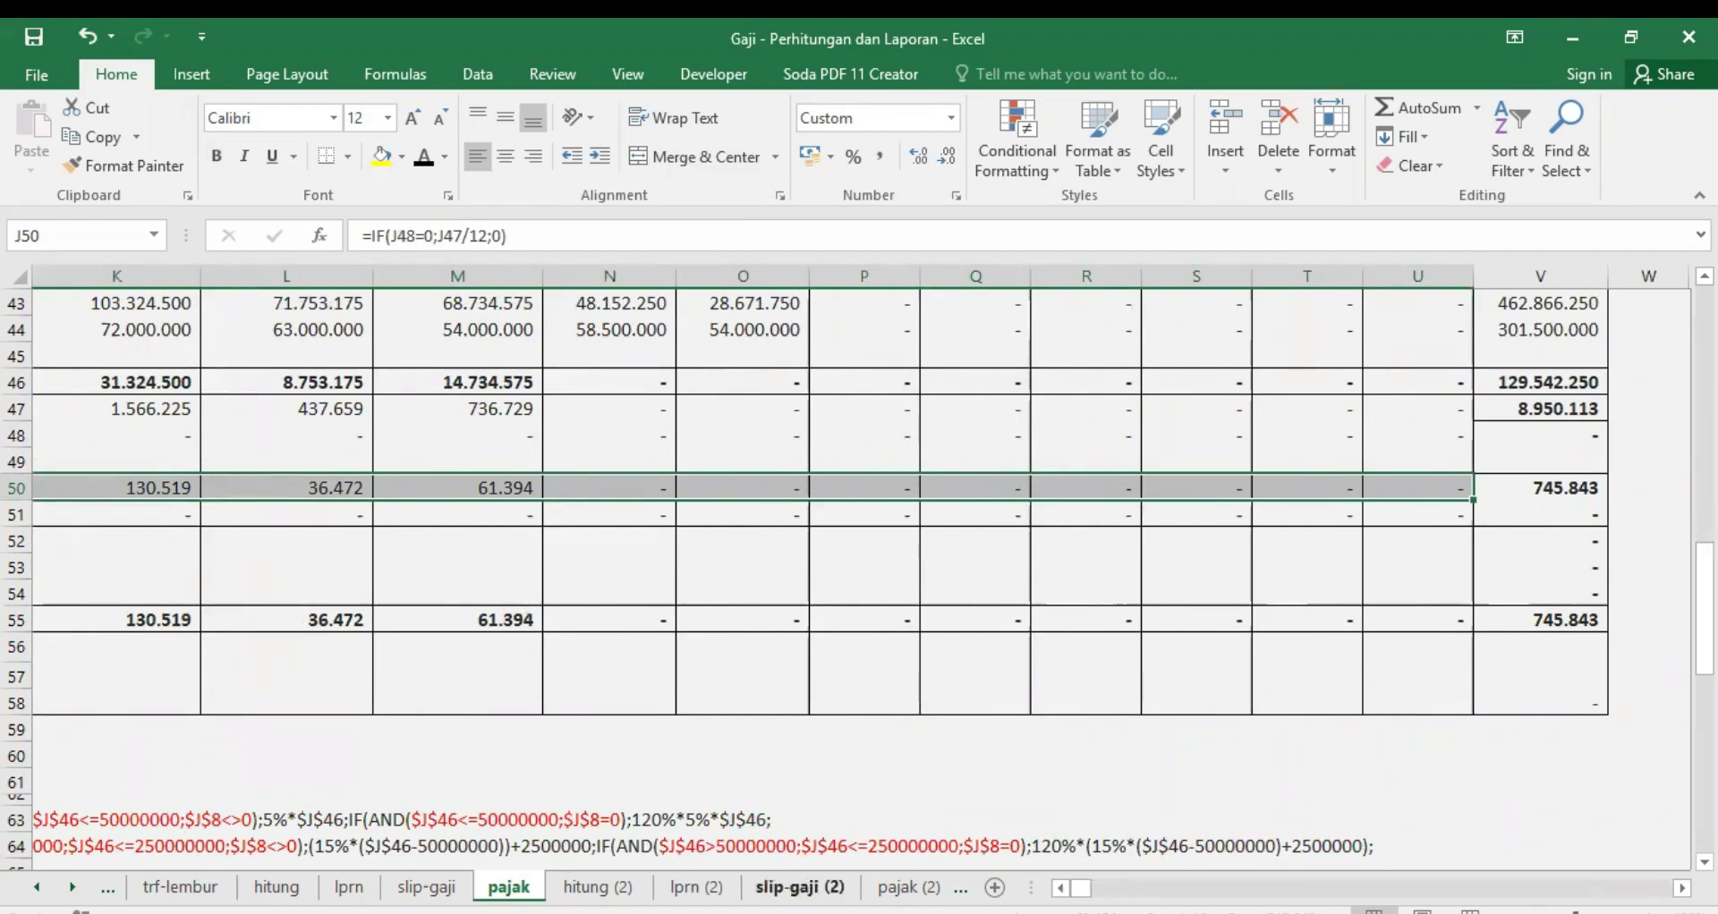
left_click(799, 887)
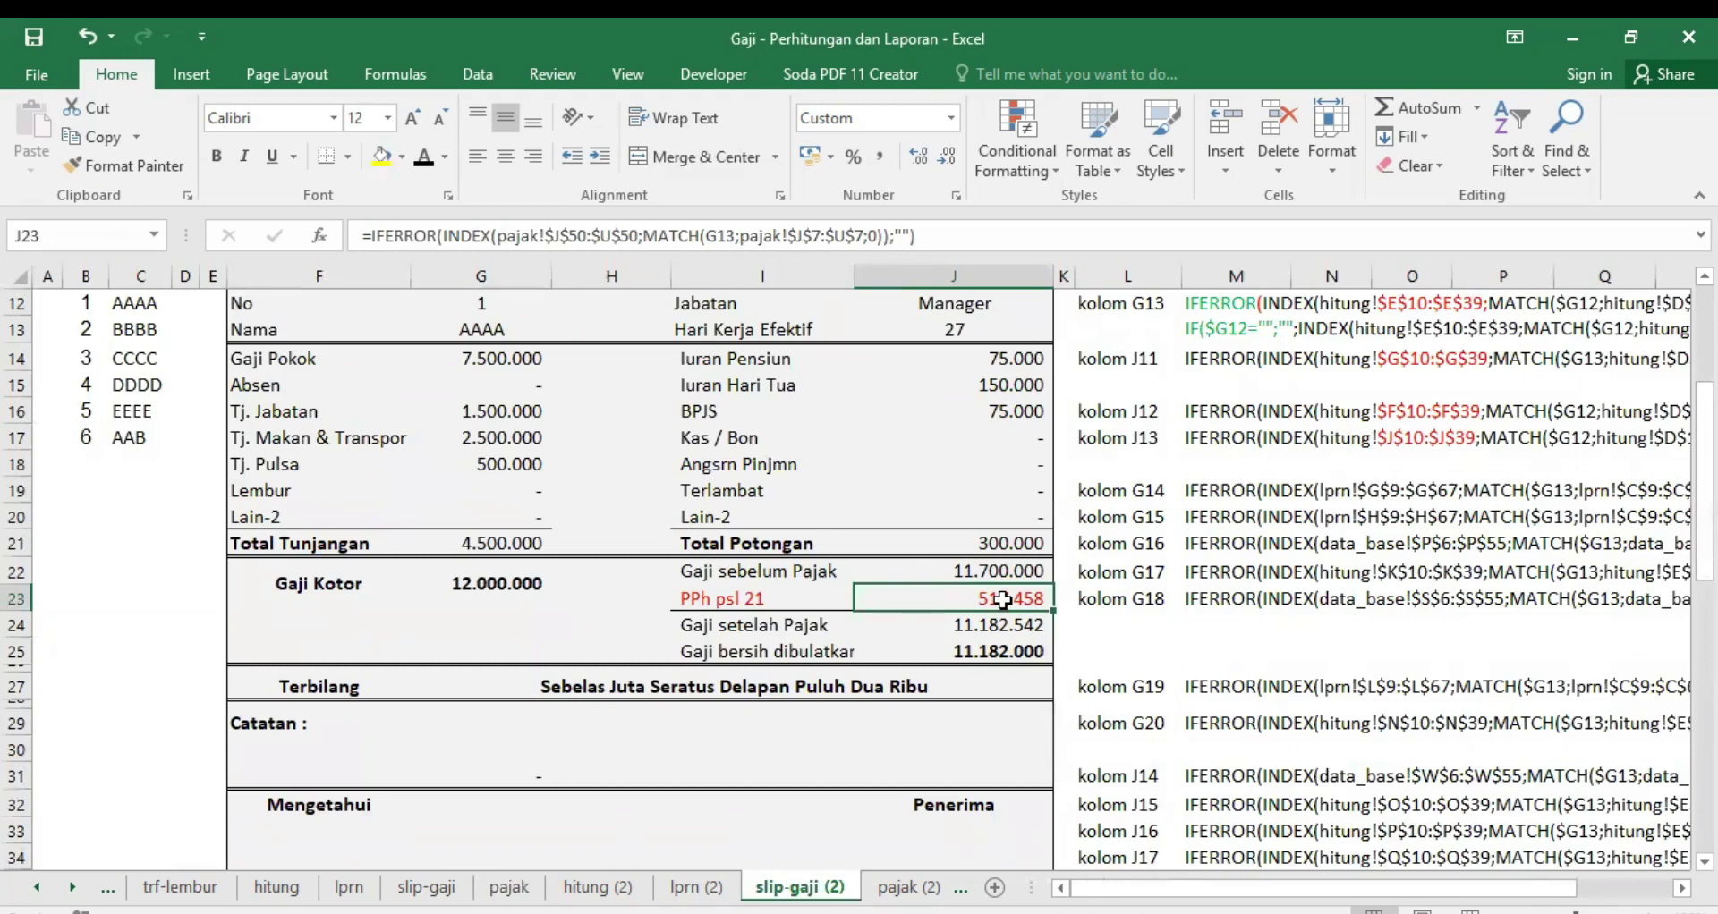
scroll(811, 588, "up", 1)
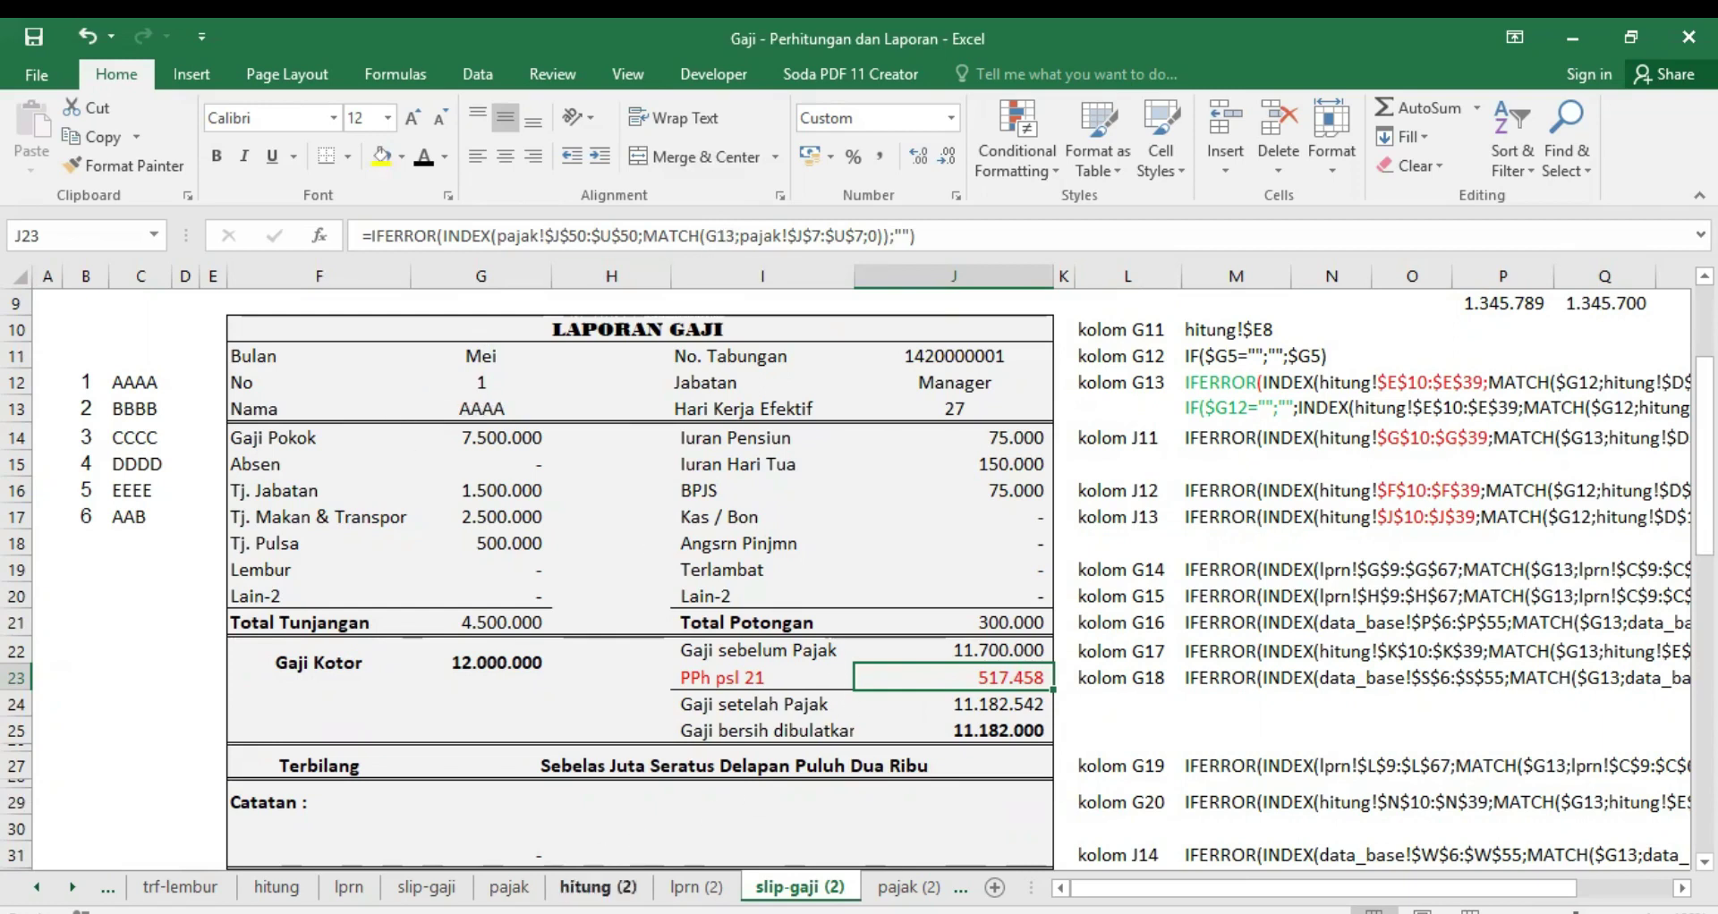
left_click(512, 886)
scroll(728, 707, "up", 5)
scroll(878, 673, "up", 7)
scroll(1304, 864, "up", 3)
left_click(1059, 887)
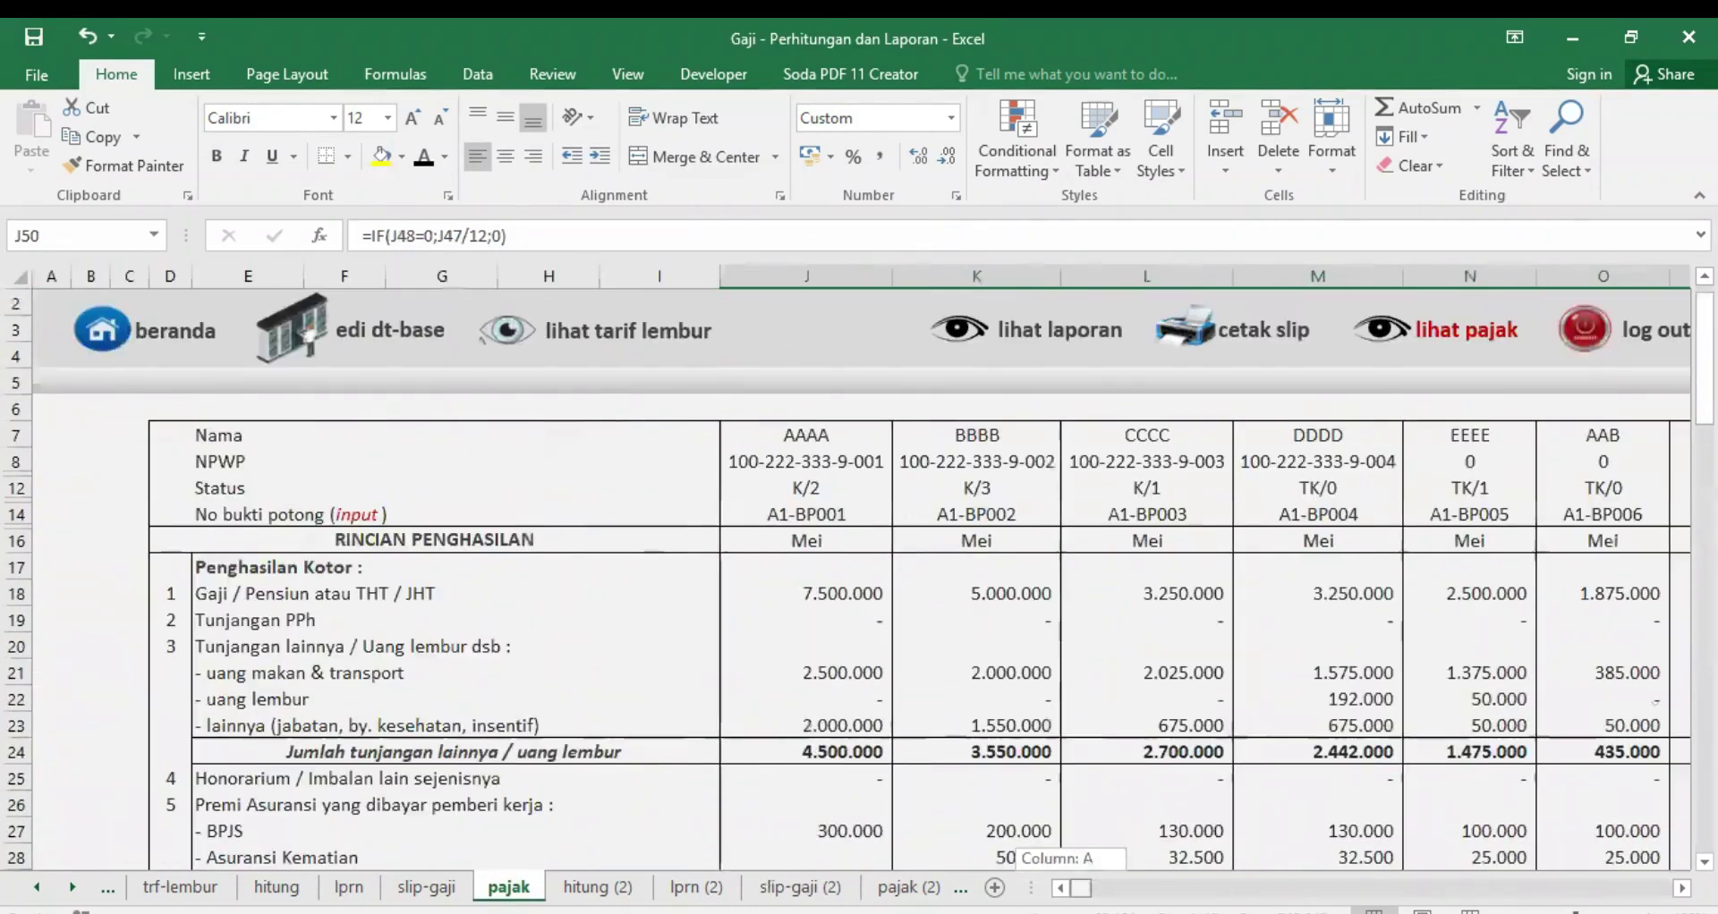
left_click_drag(756, 435, 1469, 435)
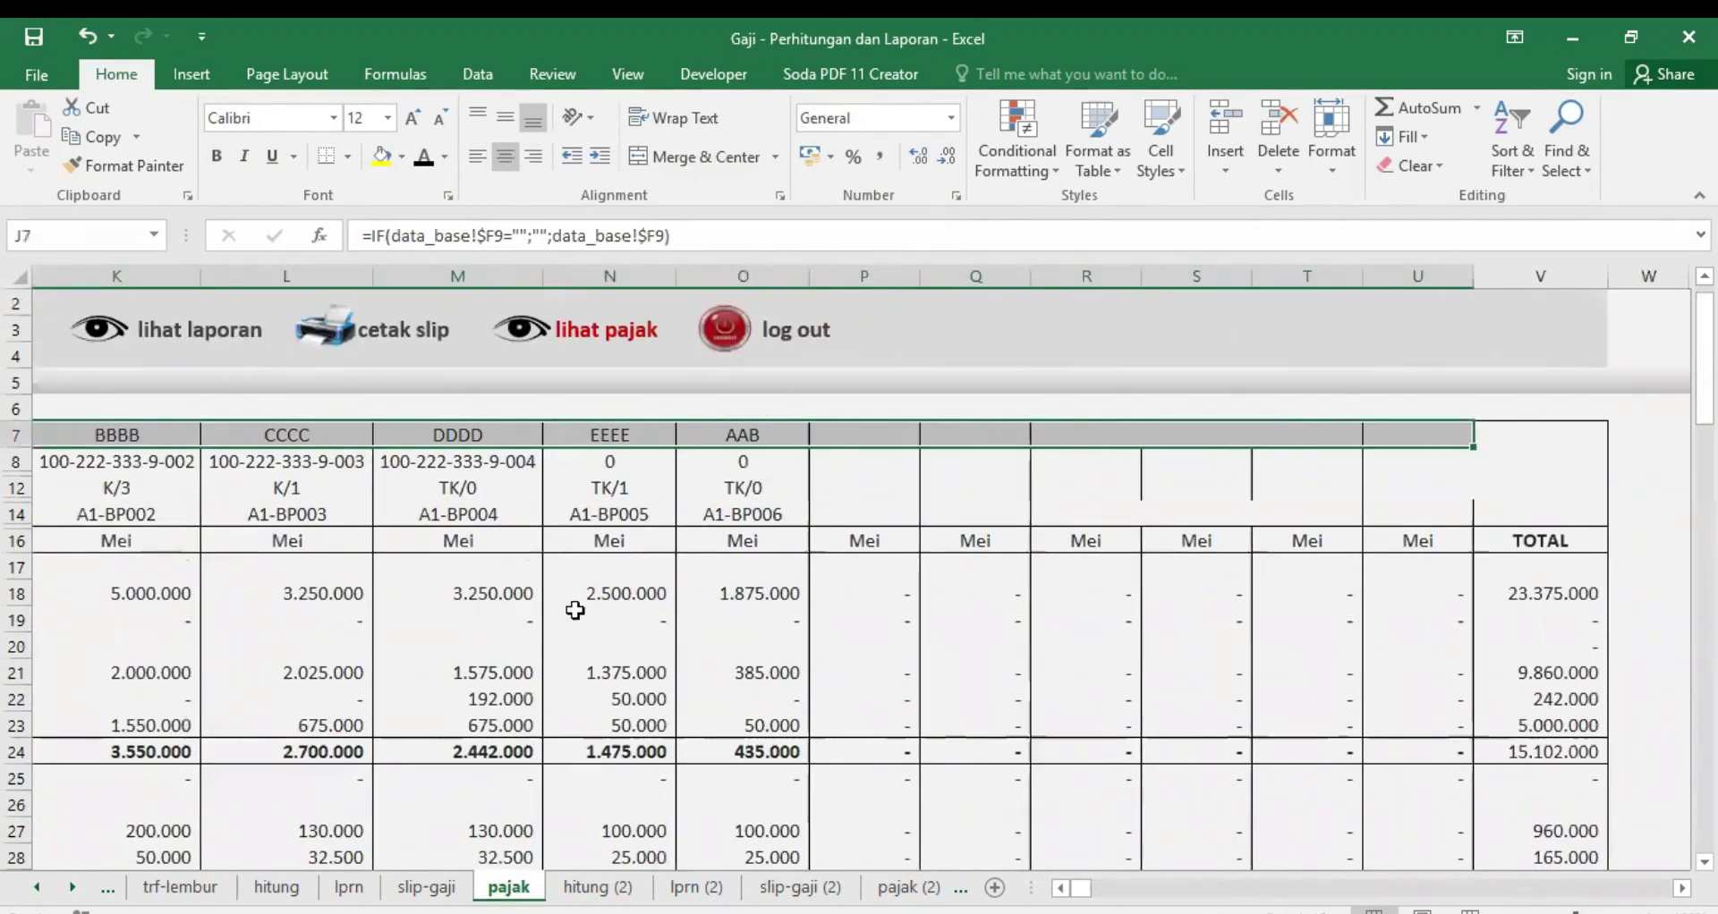
left_click(799, 887)
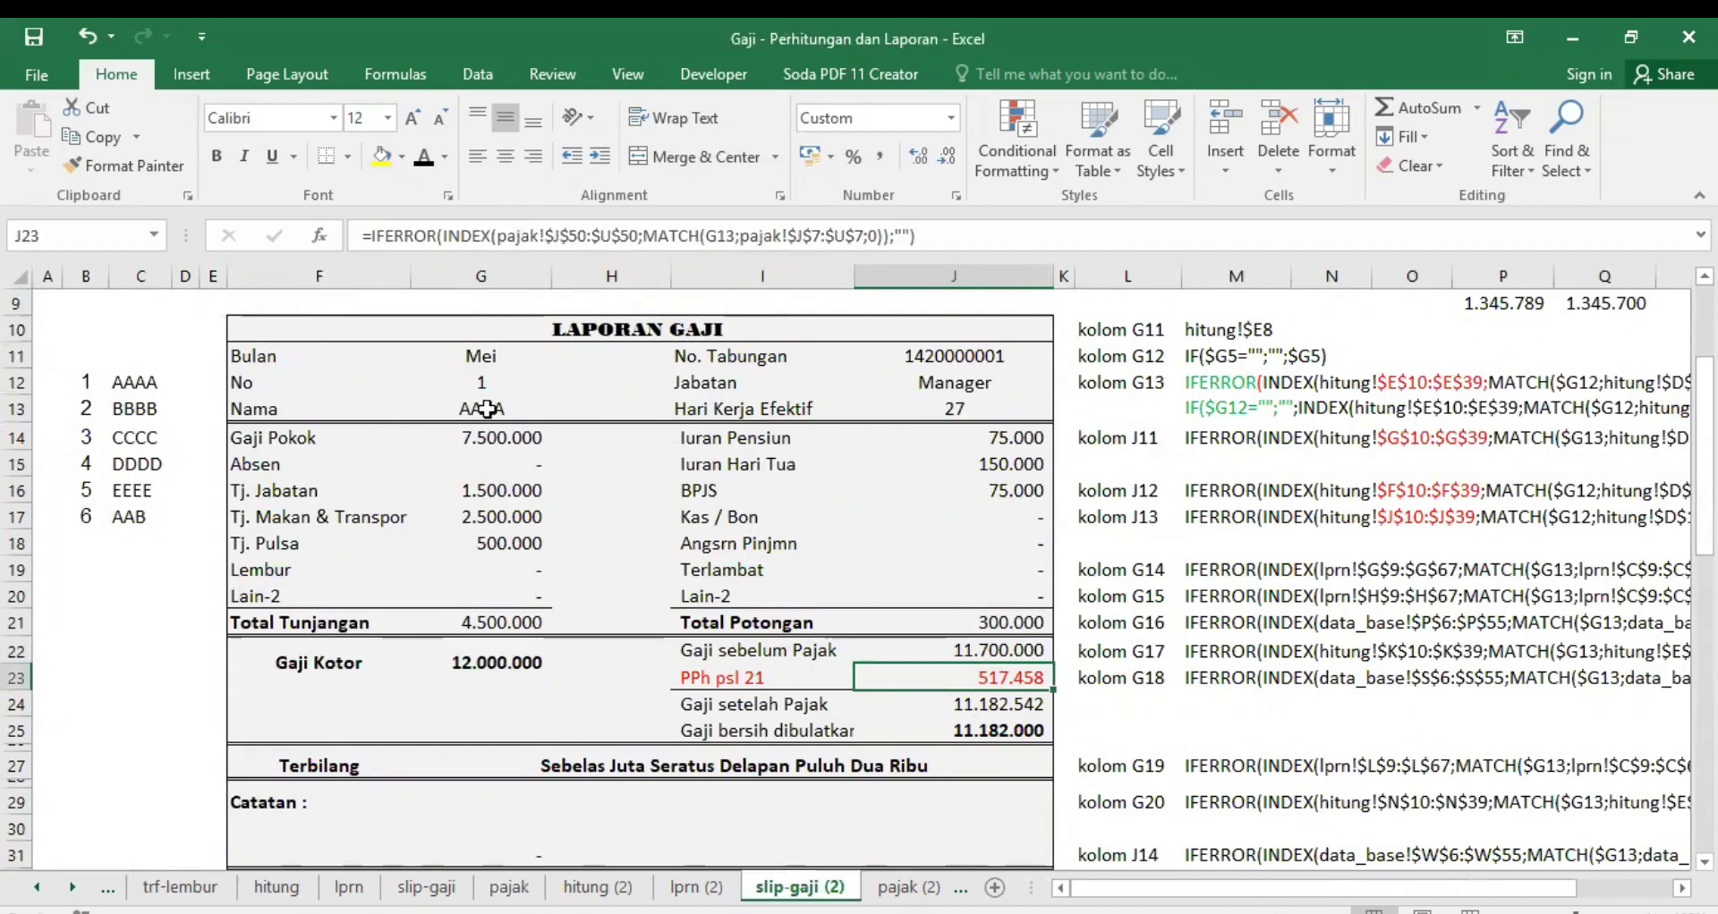
scroll(899, 688, "down", 5)
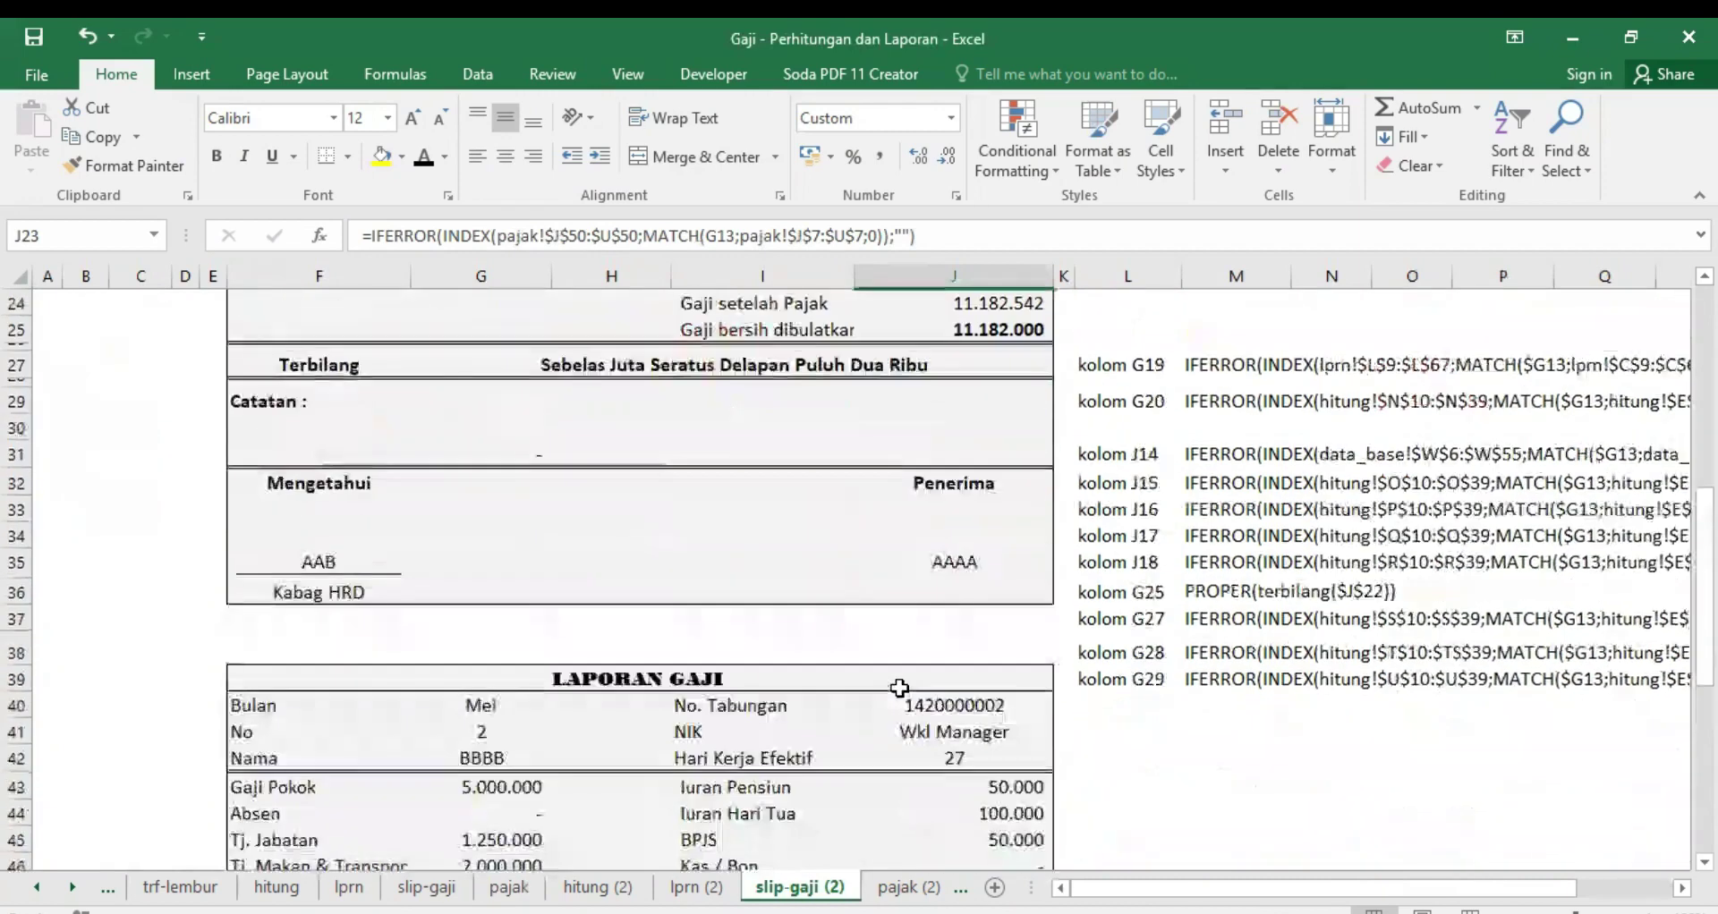
scroll(900, 688, "down", 3)
scroll(899, 688, "down", 2)
scroll(984, 644, "up", 4)
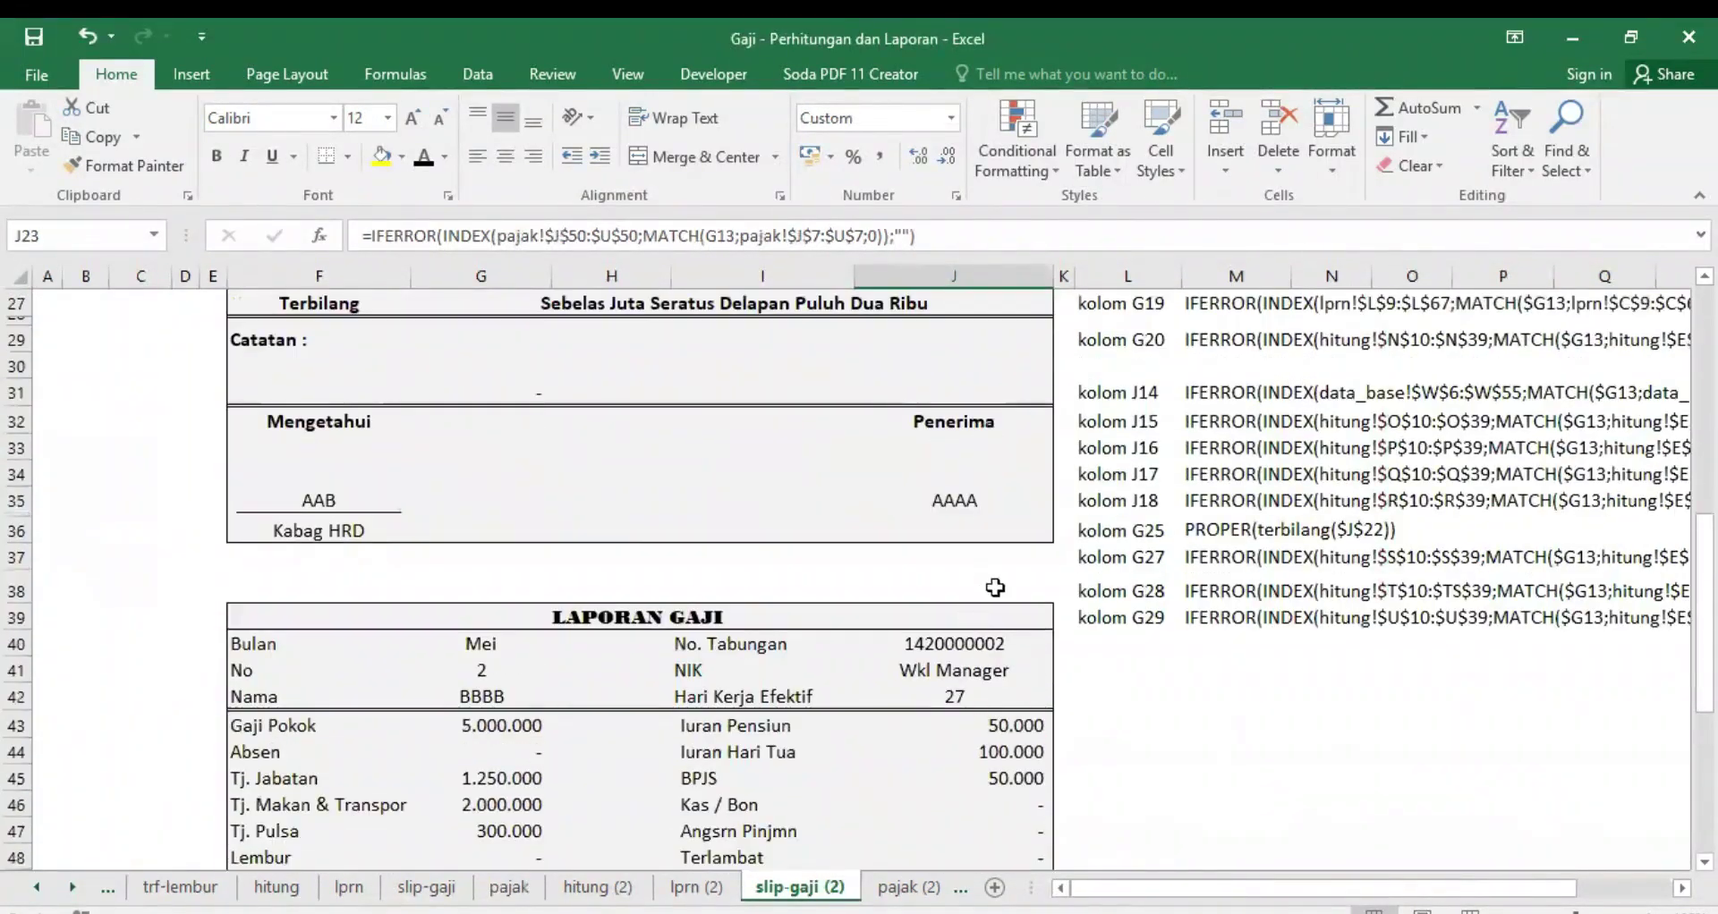
scroll(995, 587, "up", 3)
scroll(988, 642, "down", 6)
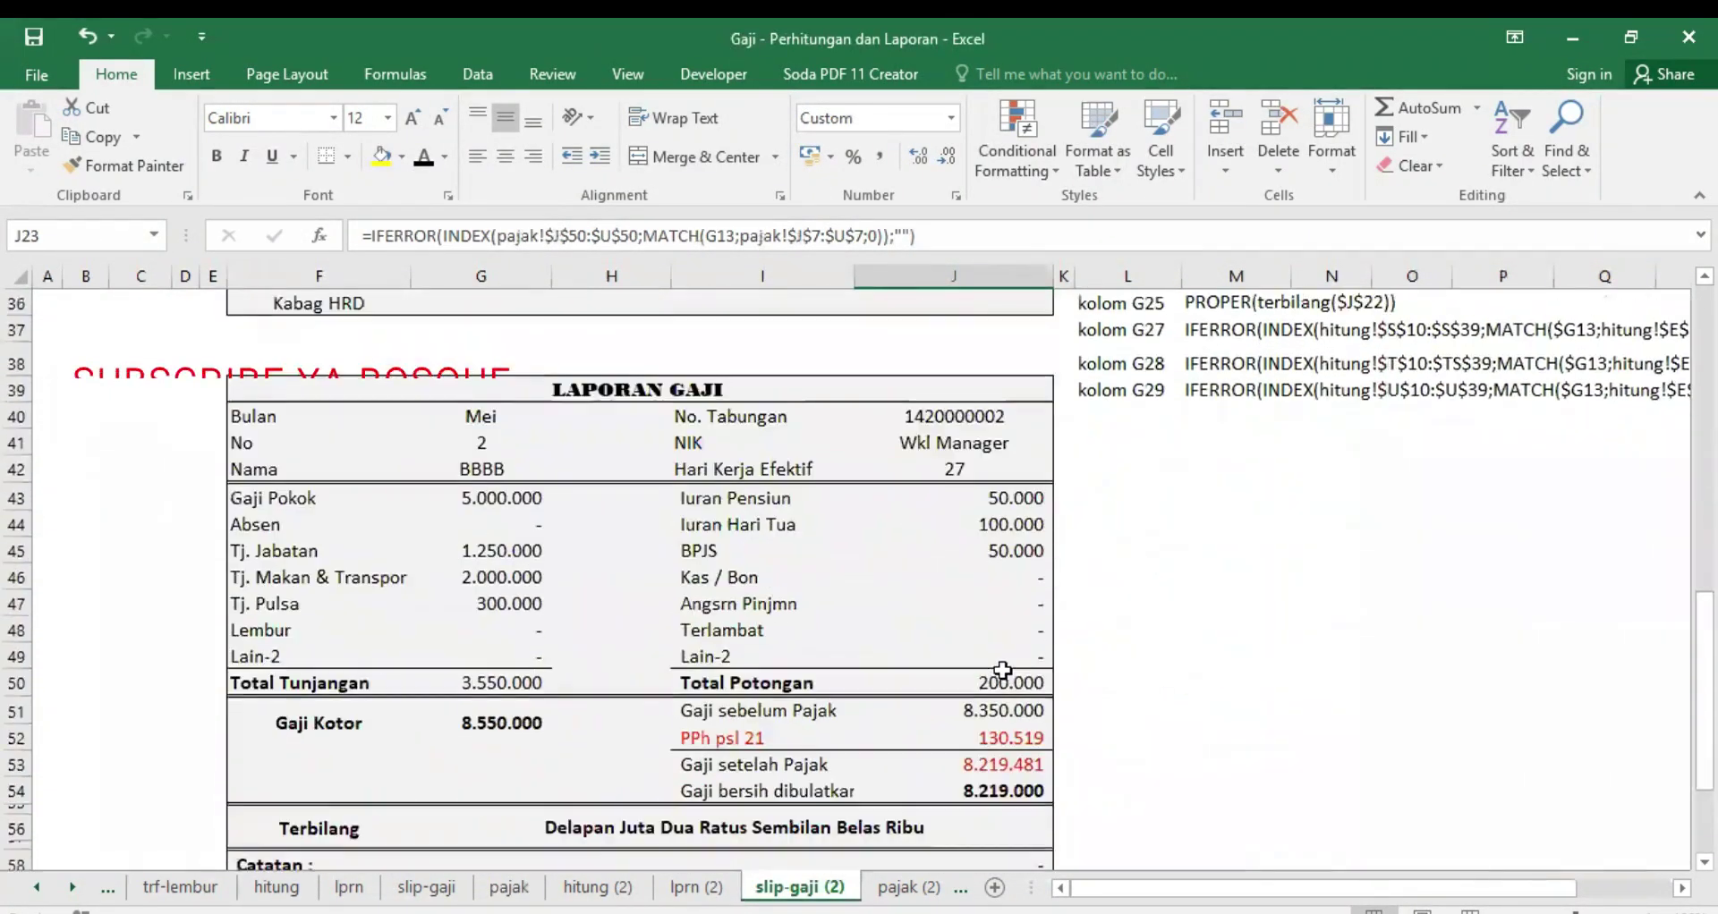
left_click(1002, 741)
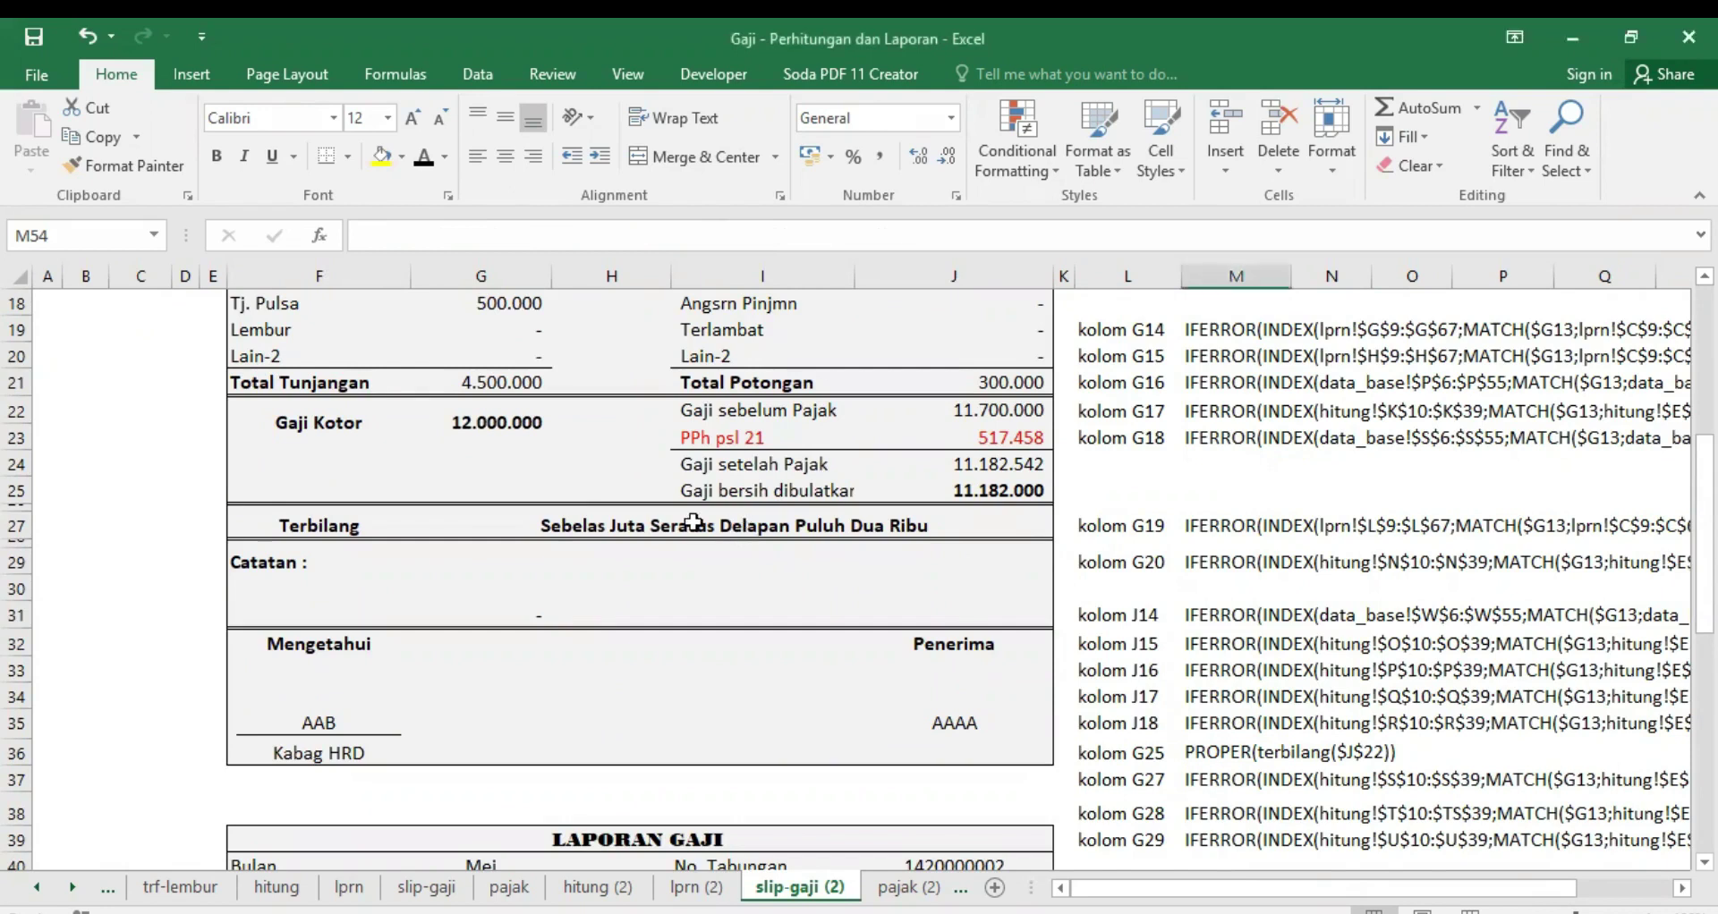
left_click(694, 523)
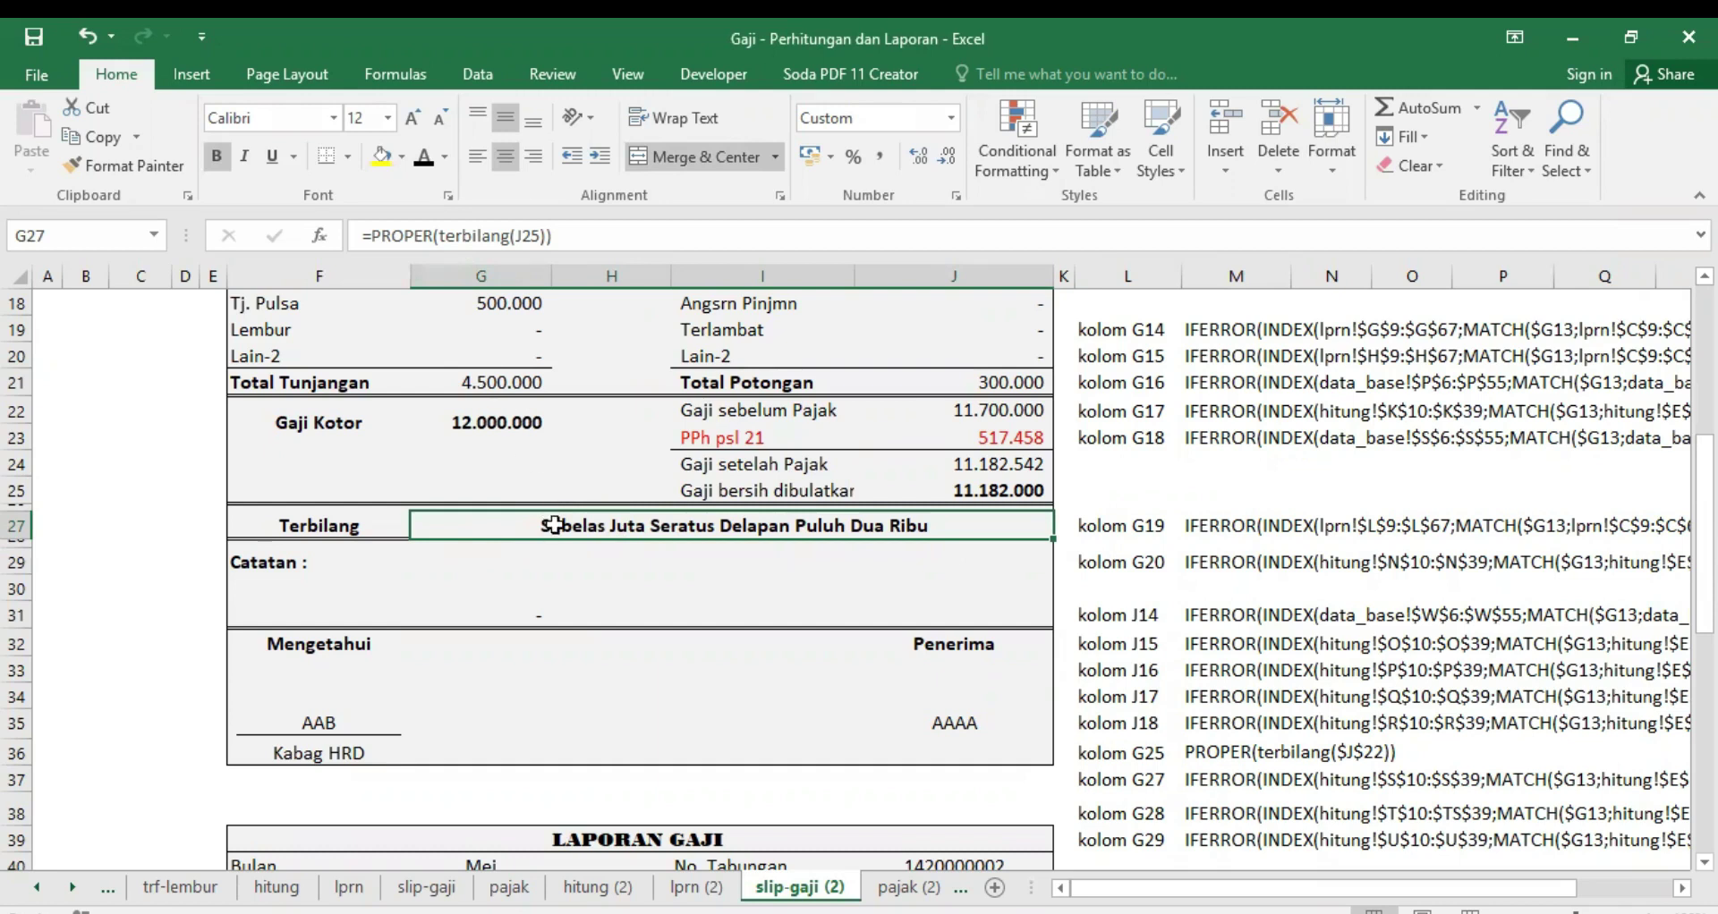
left_click(549, 671)
type("=")
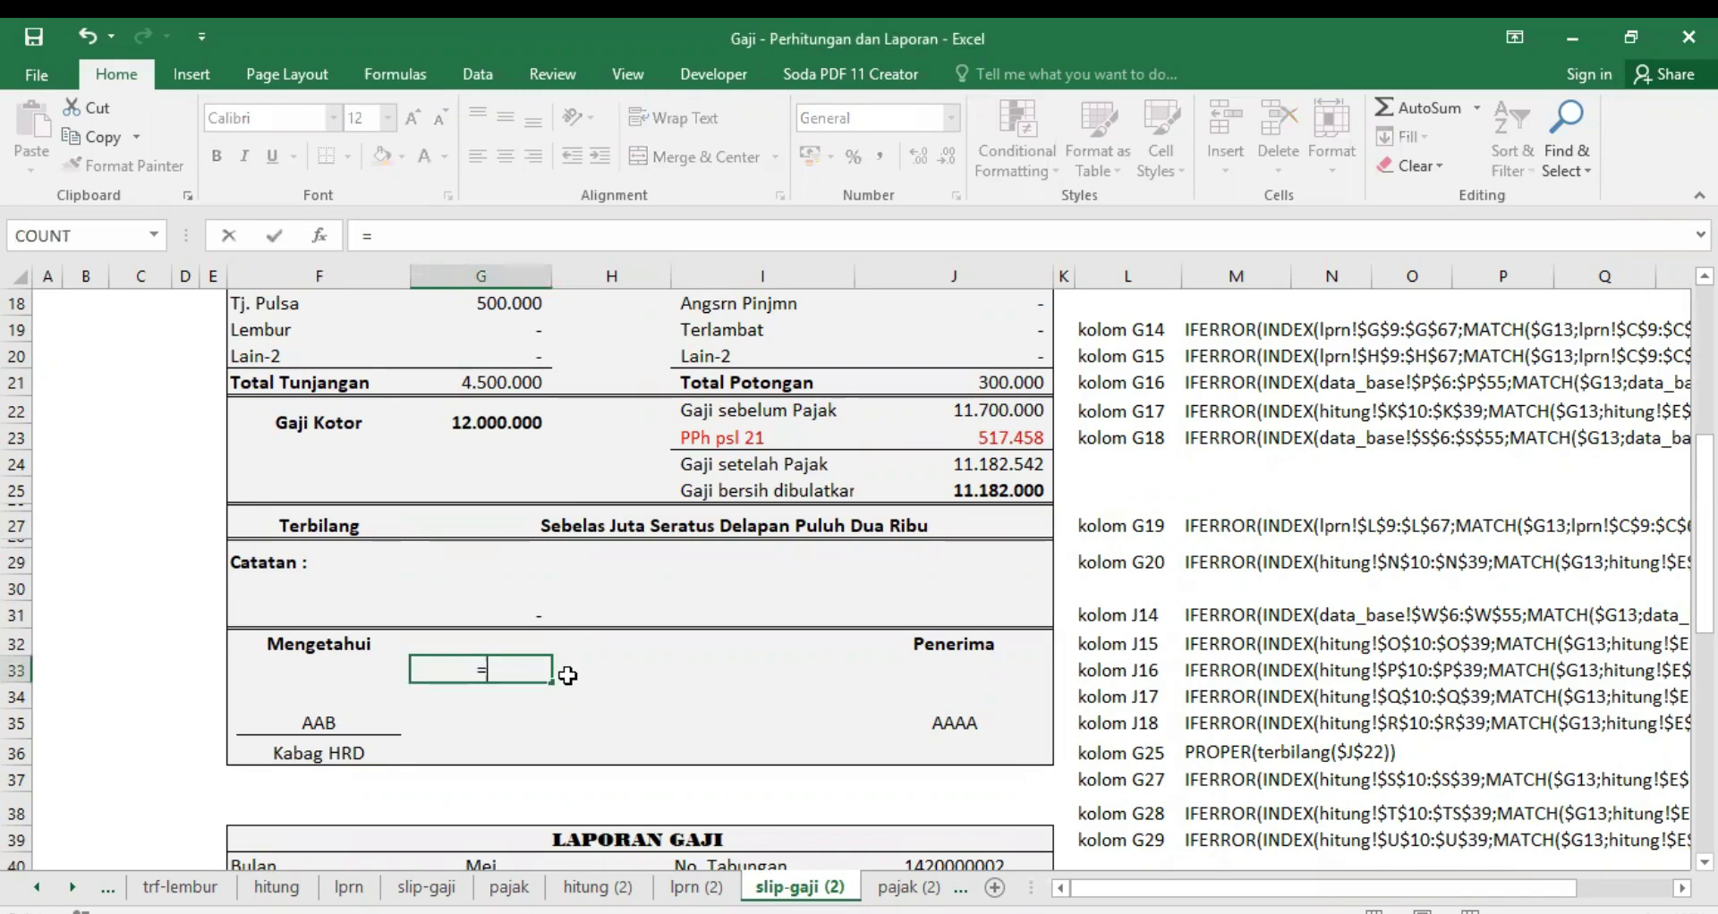
type("terbilang(")
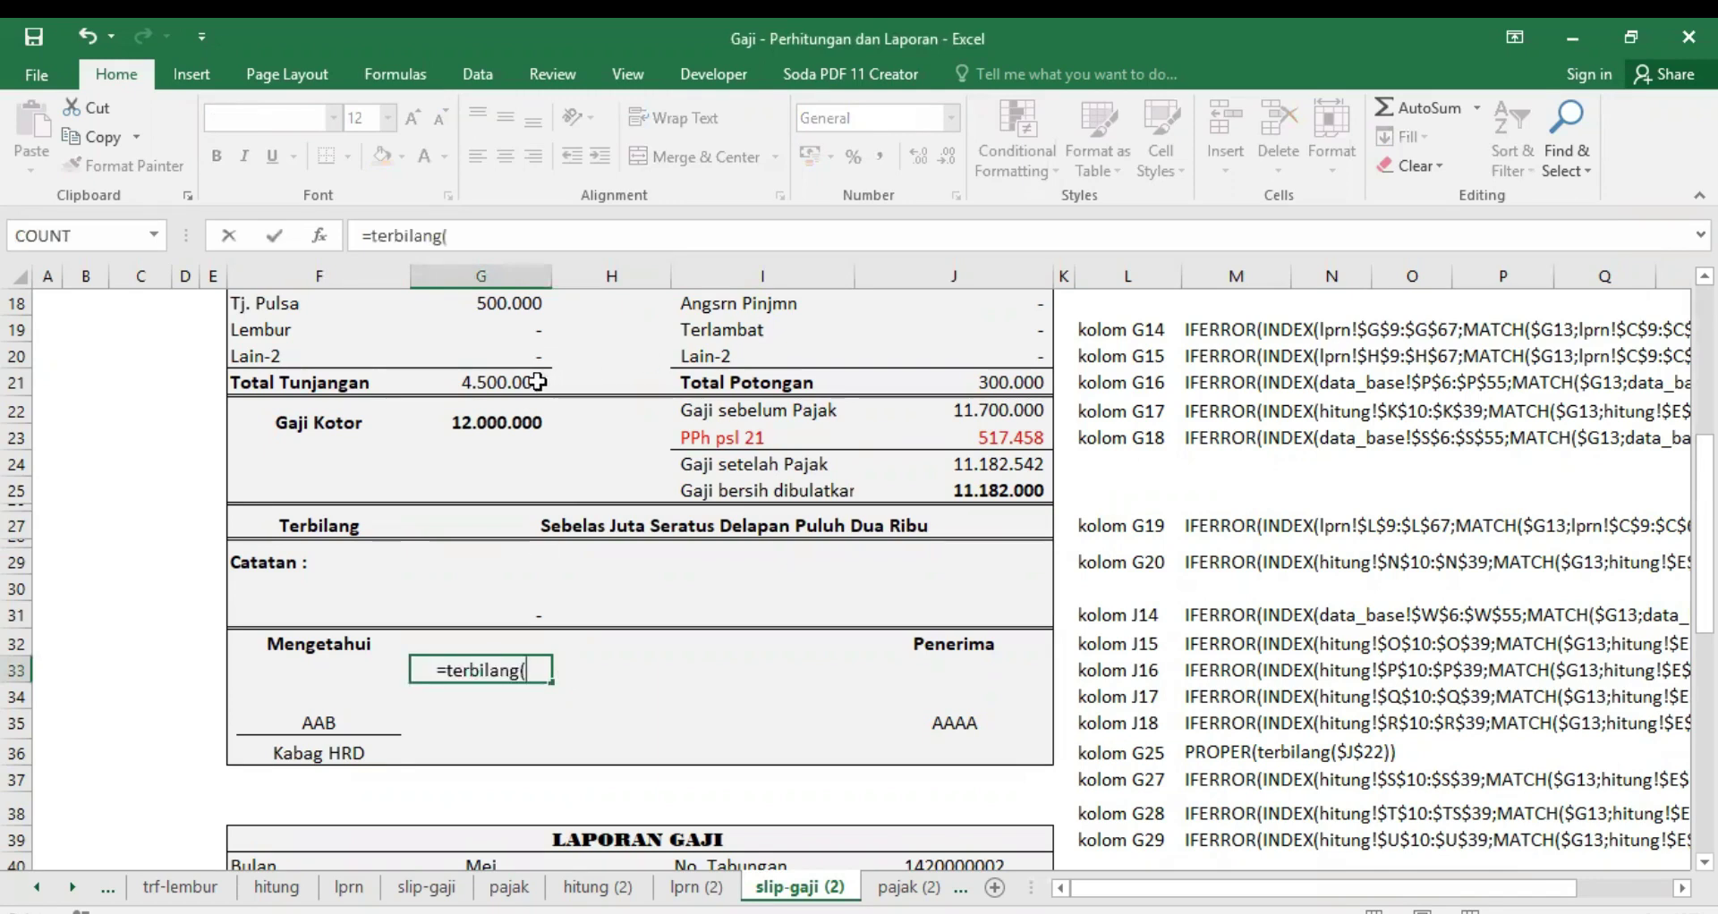
left_click(507, 376)
type(")")
key("Return")
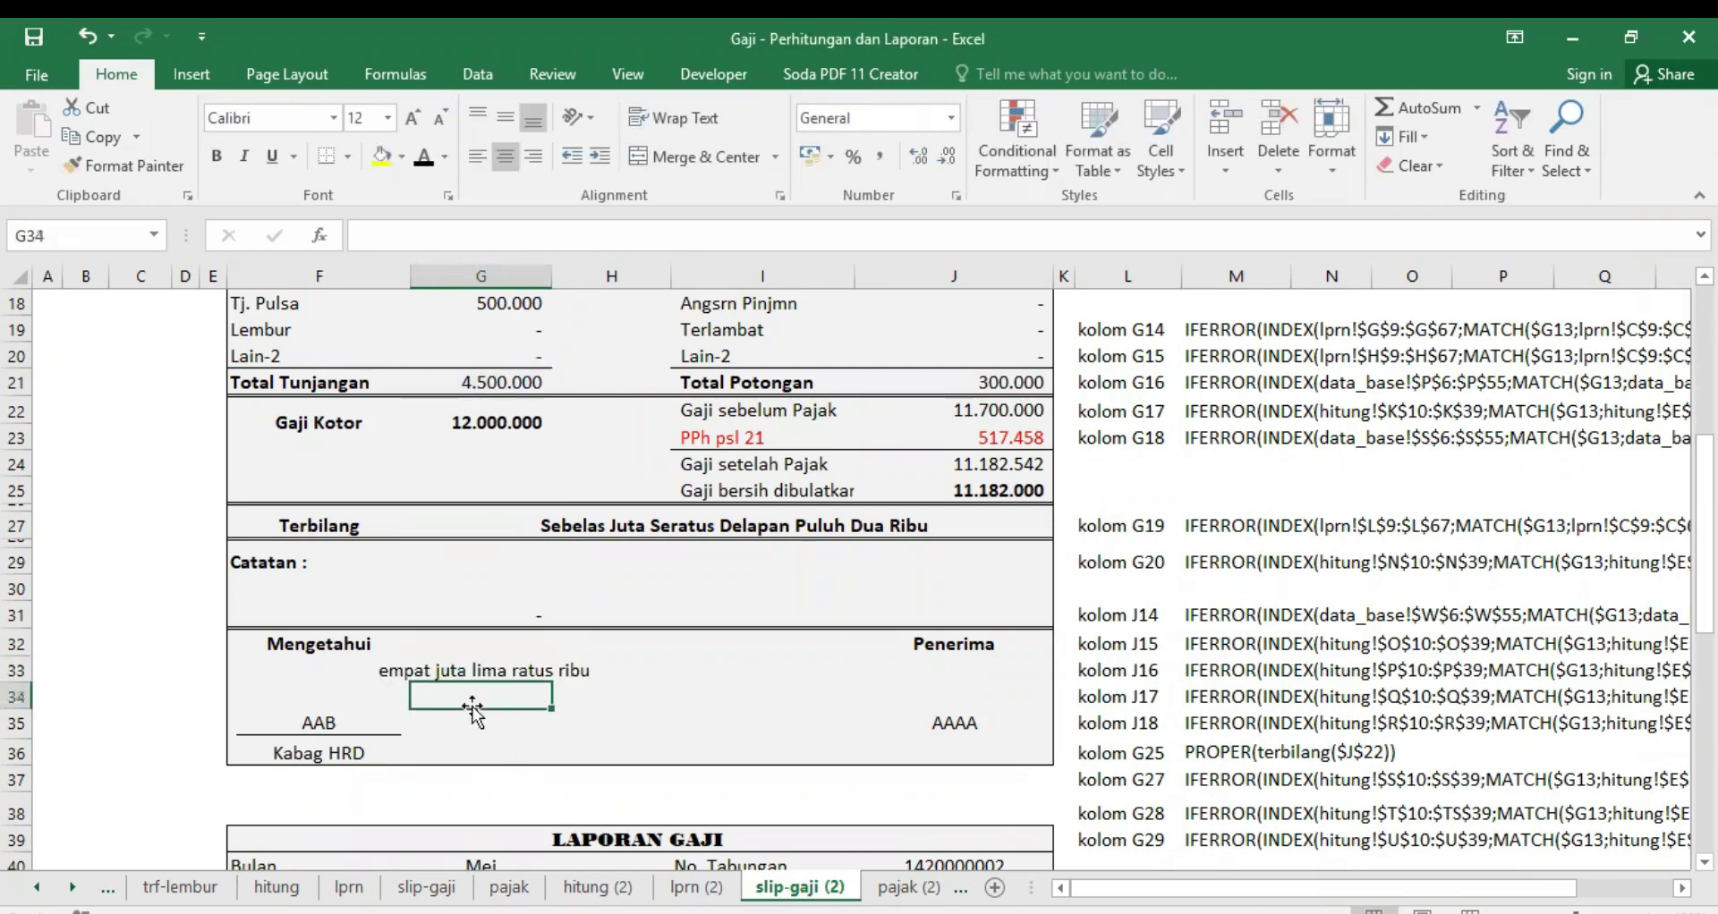
left_click(480, 668)
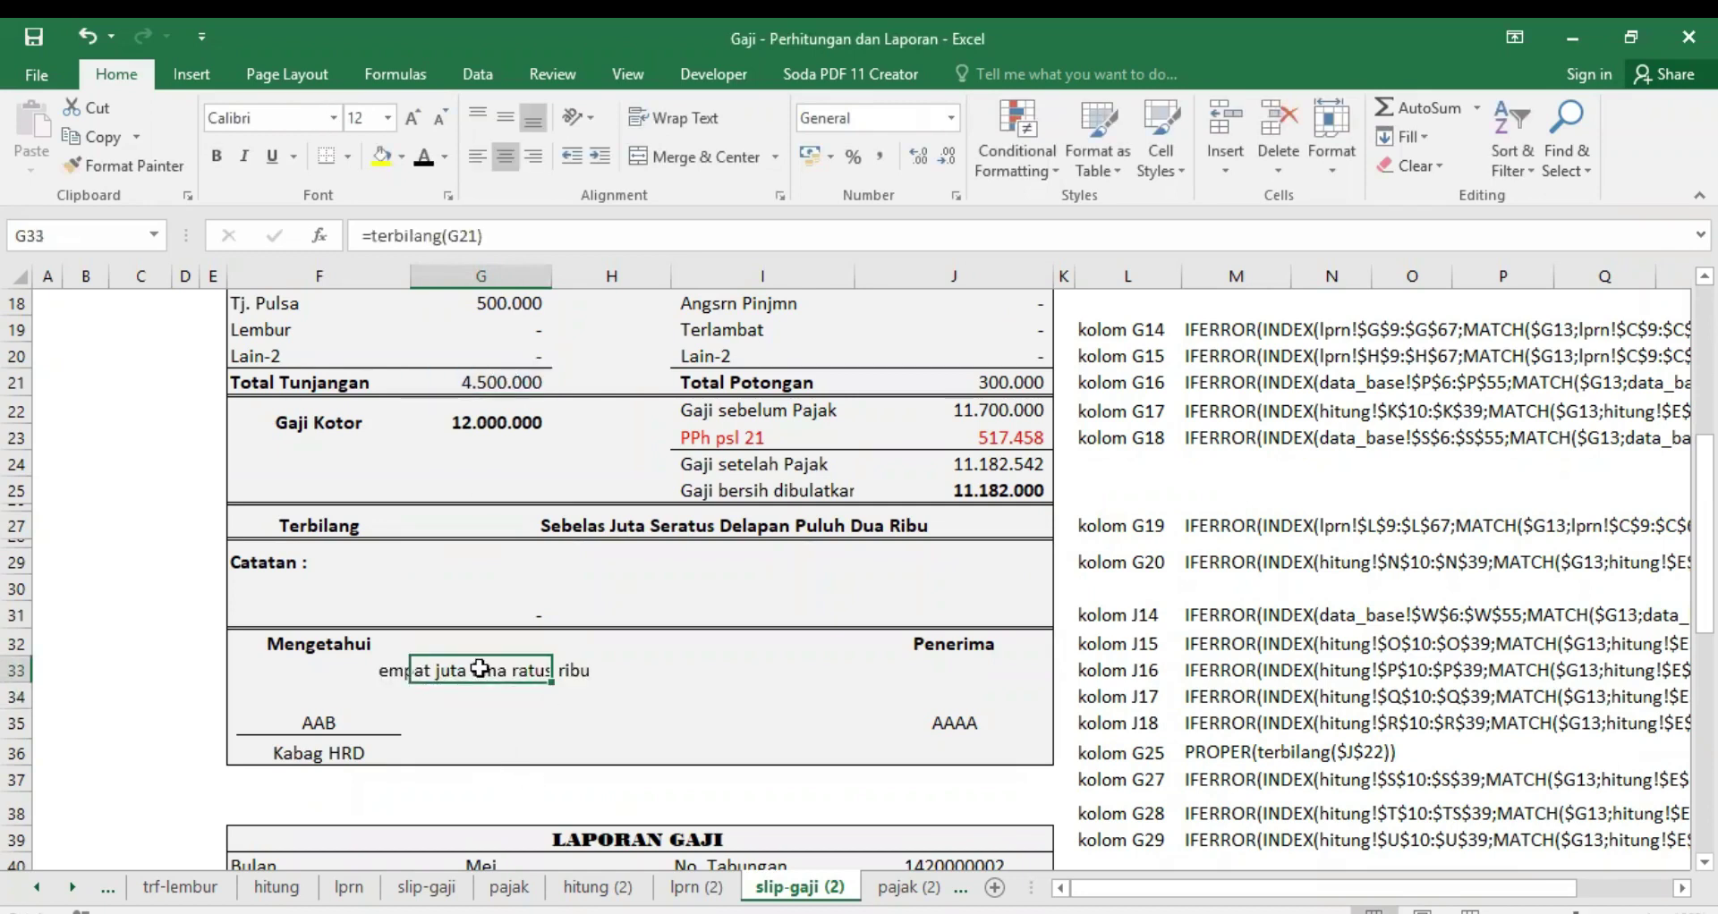
key("Delete")
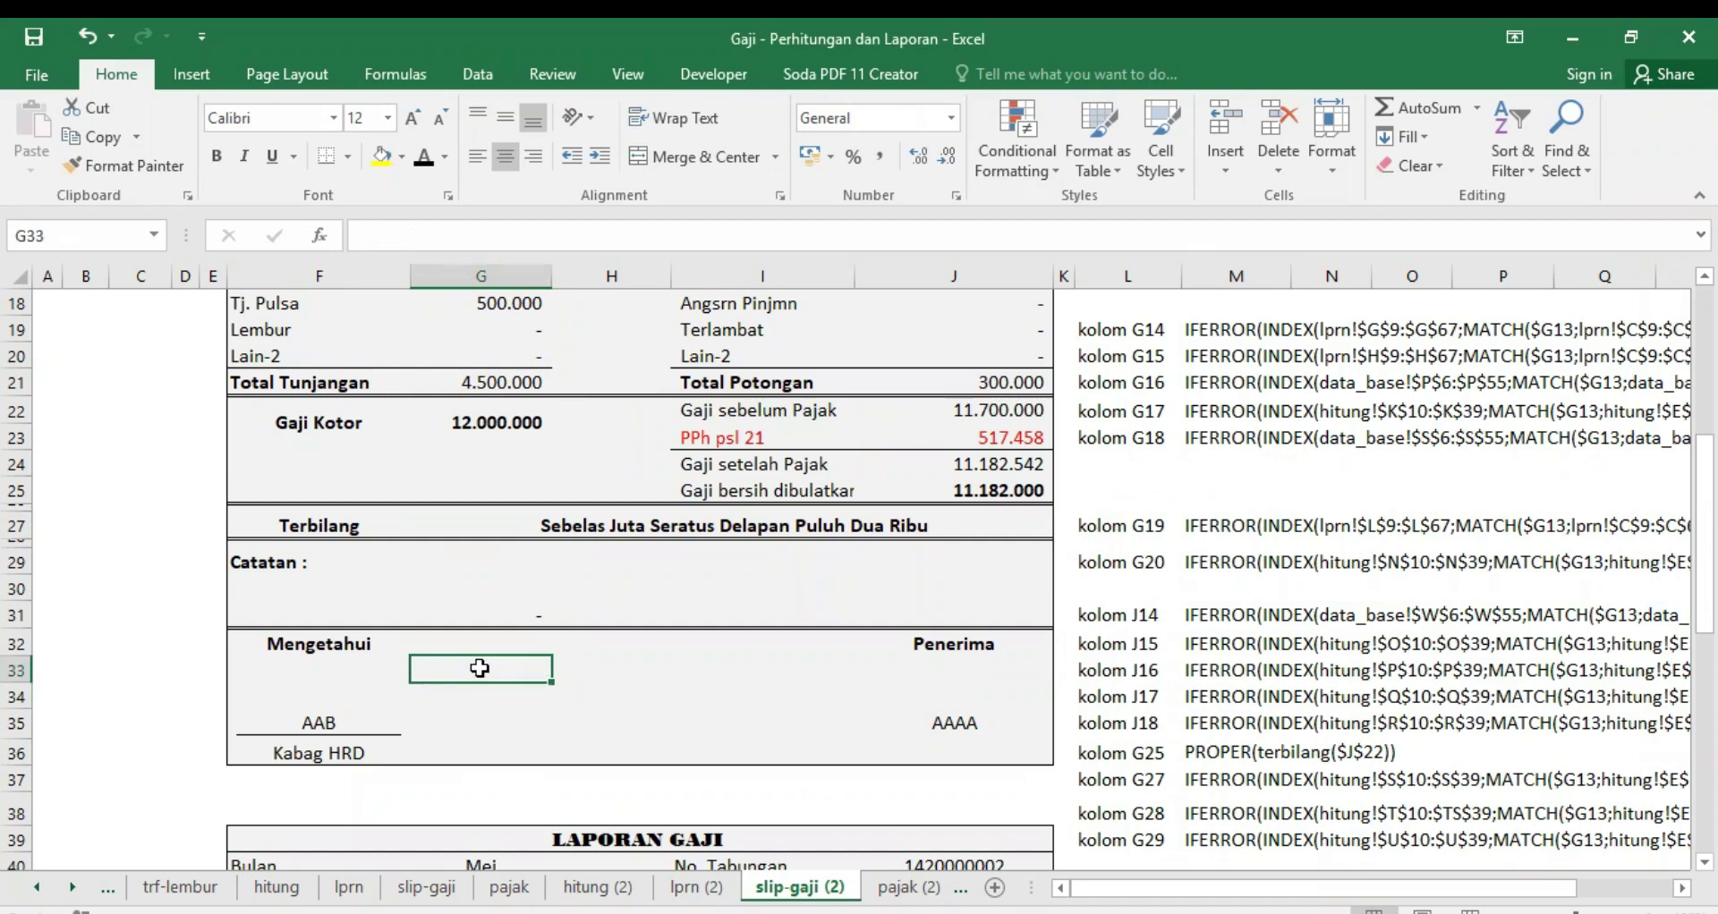